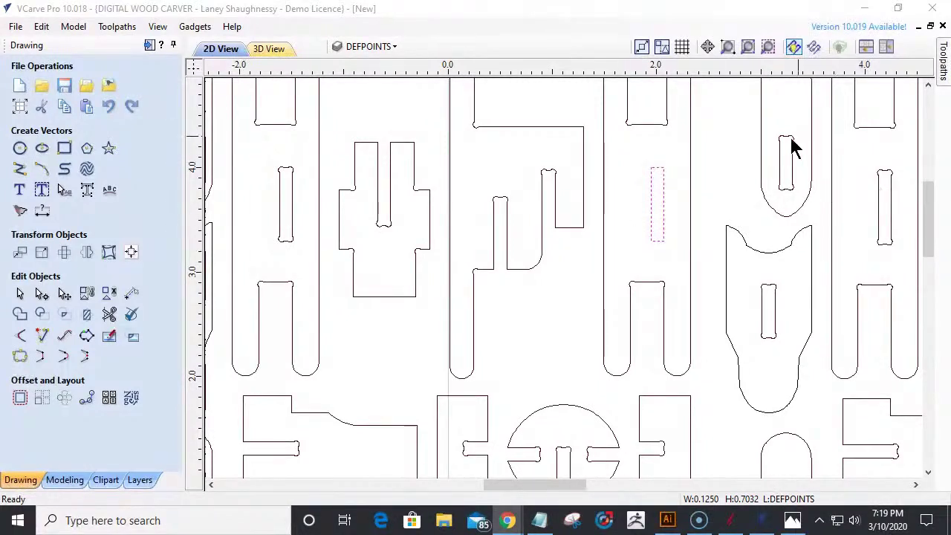
- Select the plain rectangular slot without corner fillets in the H-shaped part and check its width against the rest of the layout
scroll(776, 147, up, 2)
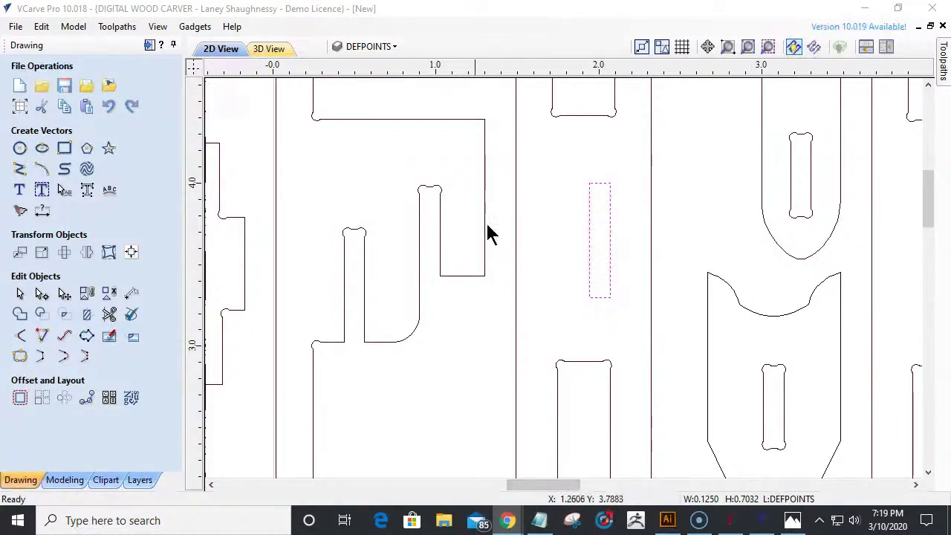
click(524, 254)
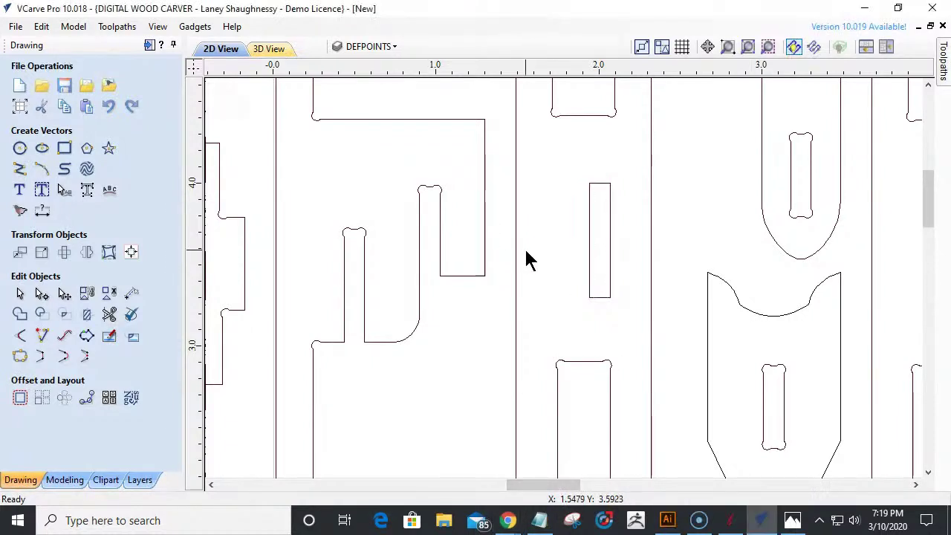
click(599, 189)
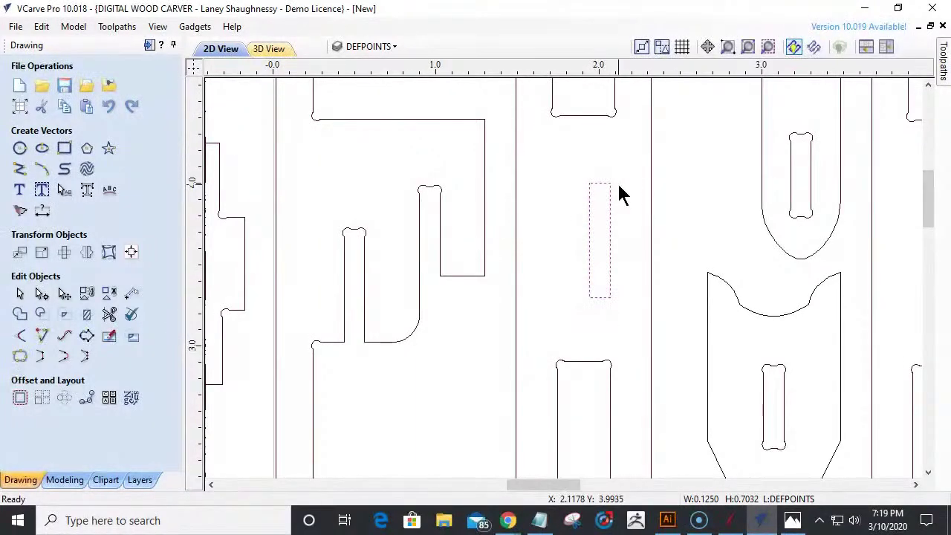
scroll(668, 236, down, 5)
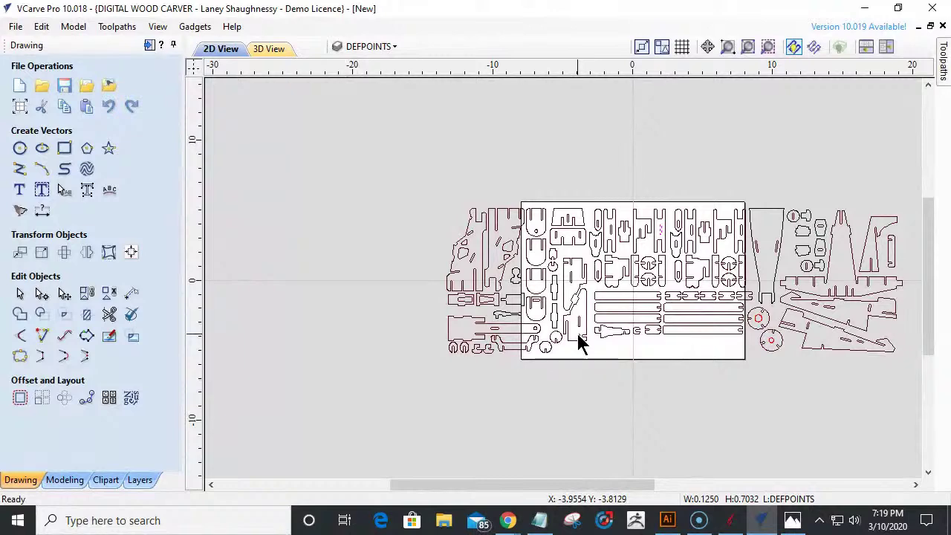
scroll(578, 336, down, 1)
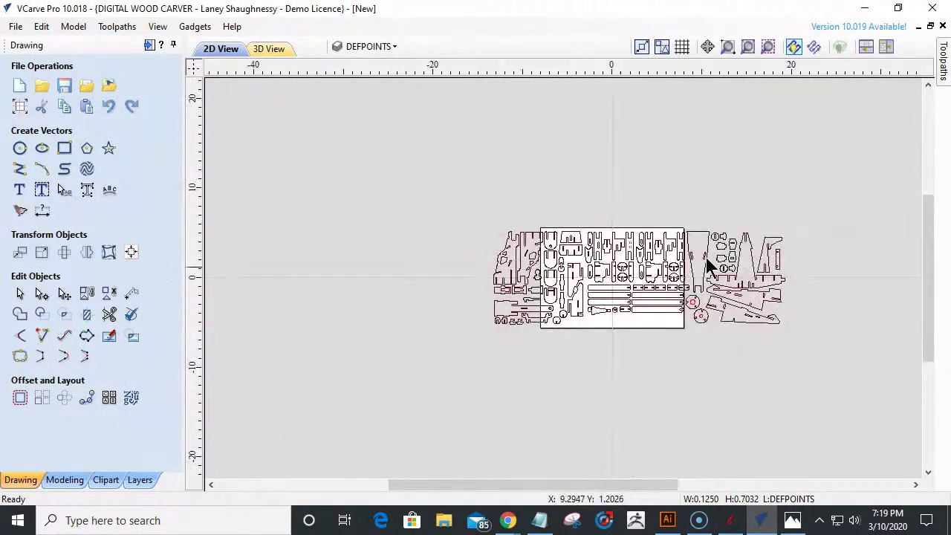
scroll(641, 233, up, 8)
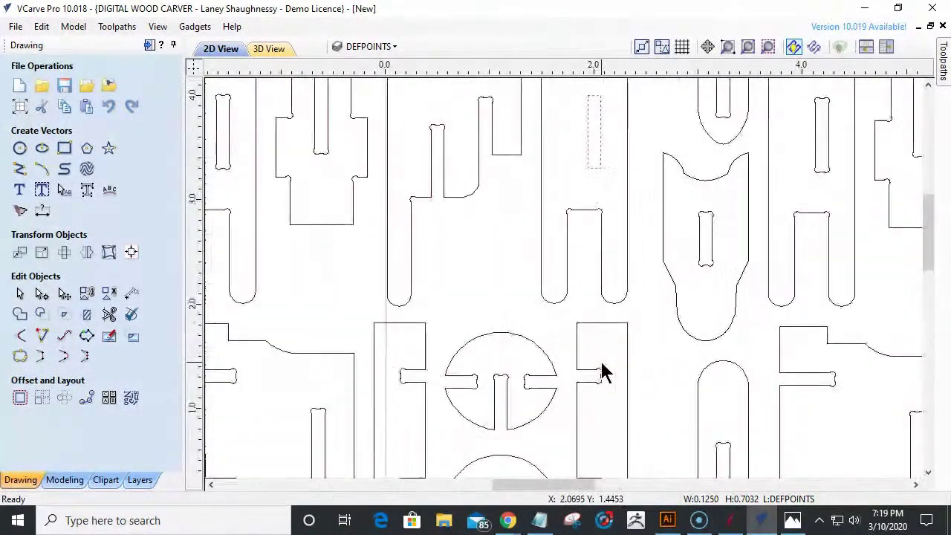
scroll(603, 372, down, 2)
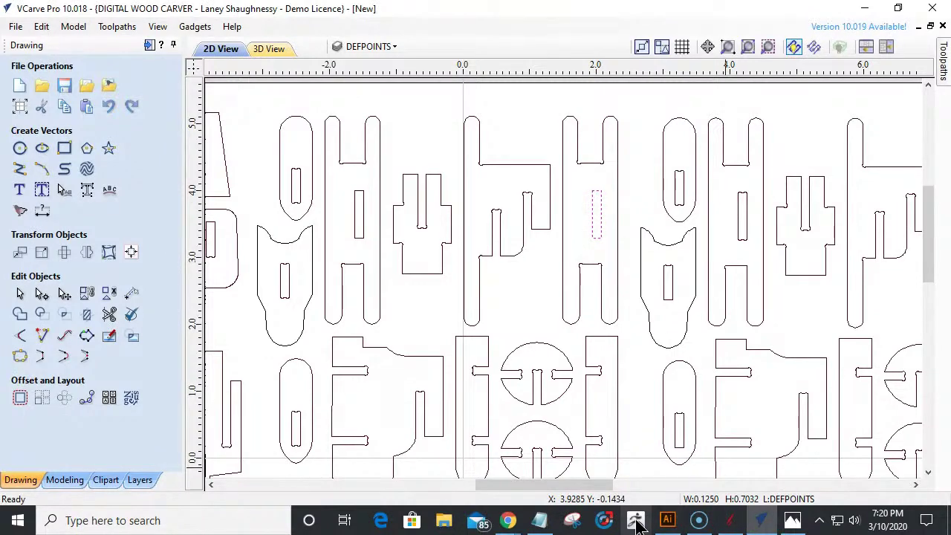
- Switch to the Photos app to consult the actual plywood thickness chart, and return to the VCarve Pro drawing
click(792, 520)
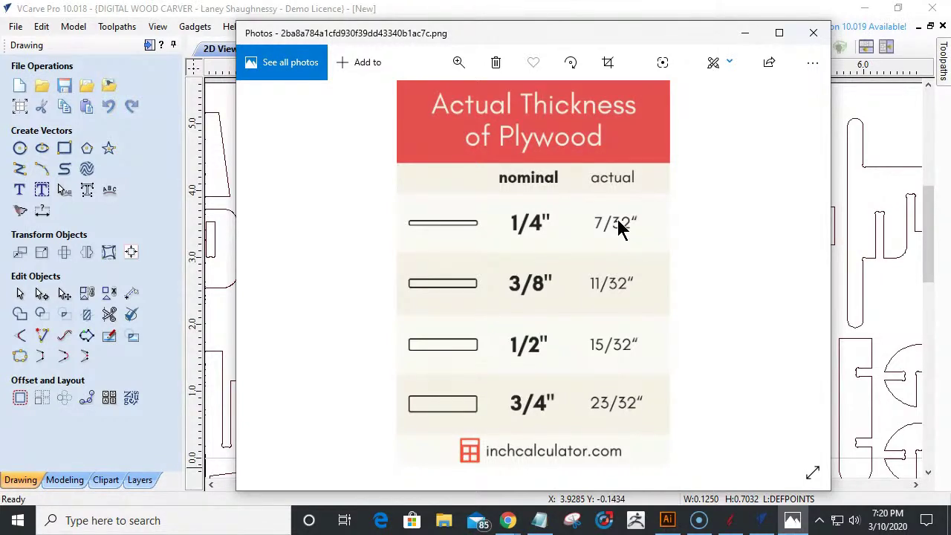
click(745, 34)
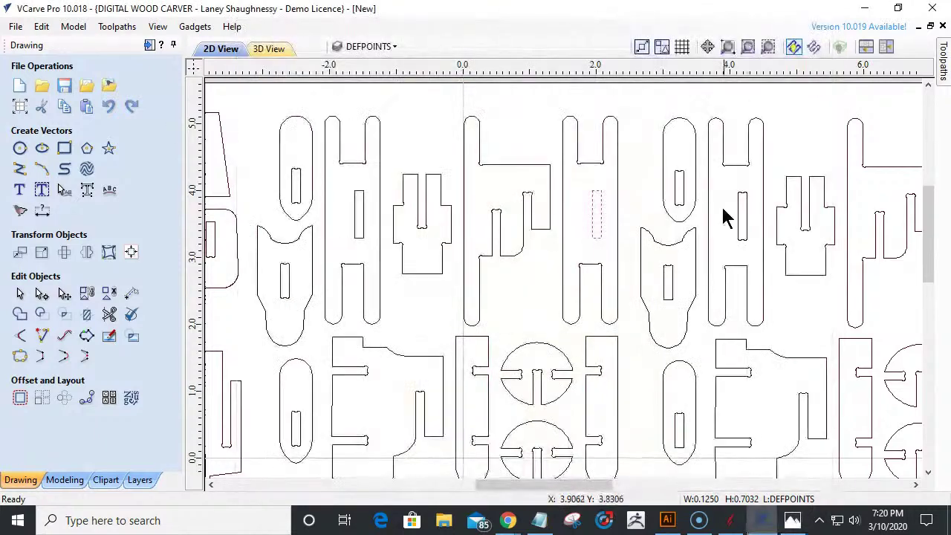
- Select the slot with dog-bone corners in the next H-shaped part and examine its corner fillets and width up close
scroll(677, 285, up, 3)
scroll(677, 286, down, 4)
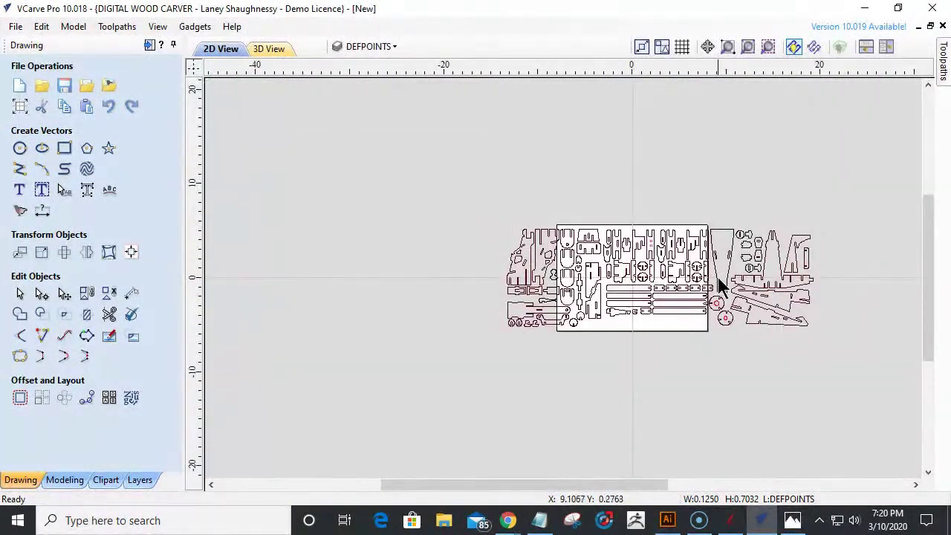
scroll(750, 364, up, 1)
scroll(654, 206, up, 1)
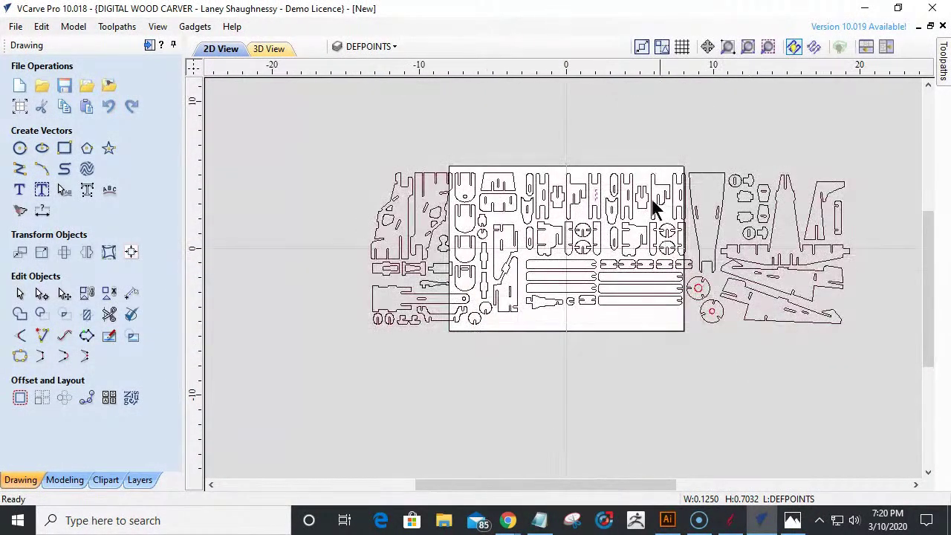
scroll(590, 200, up, 2)
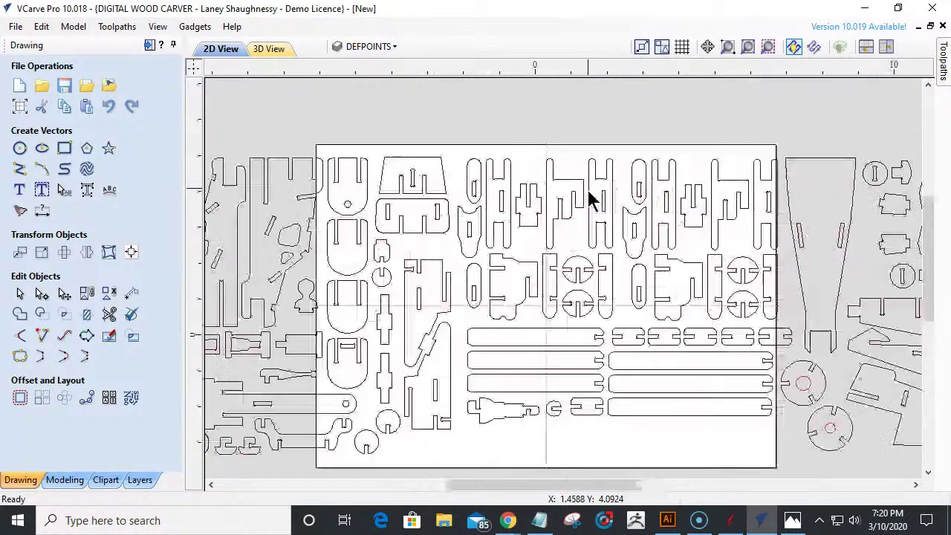
scroll(620, 223, up, 2)
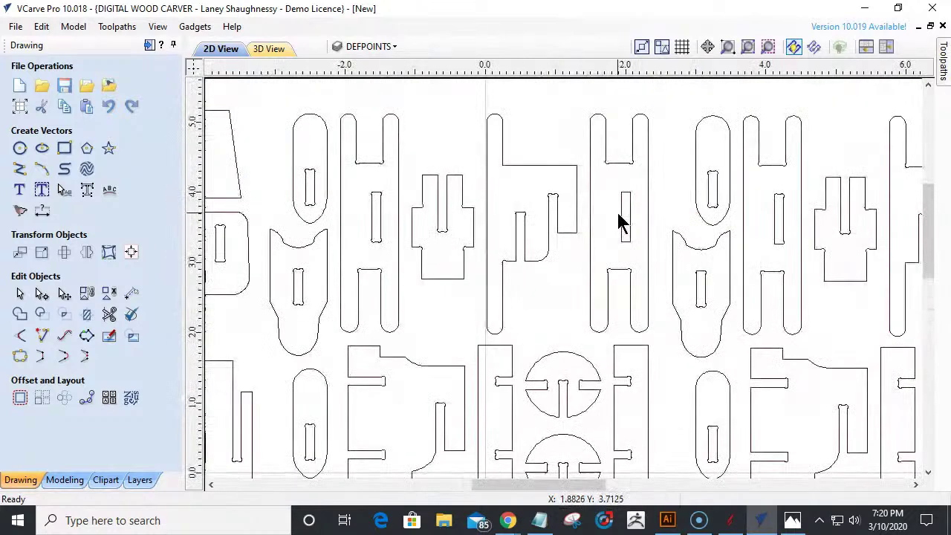
click(776, 222)
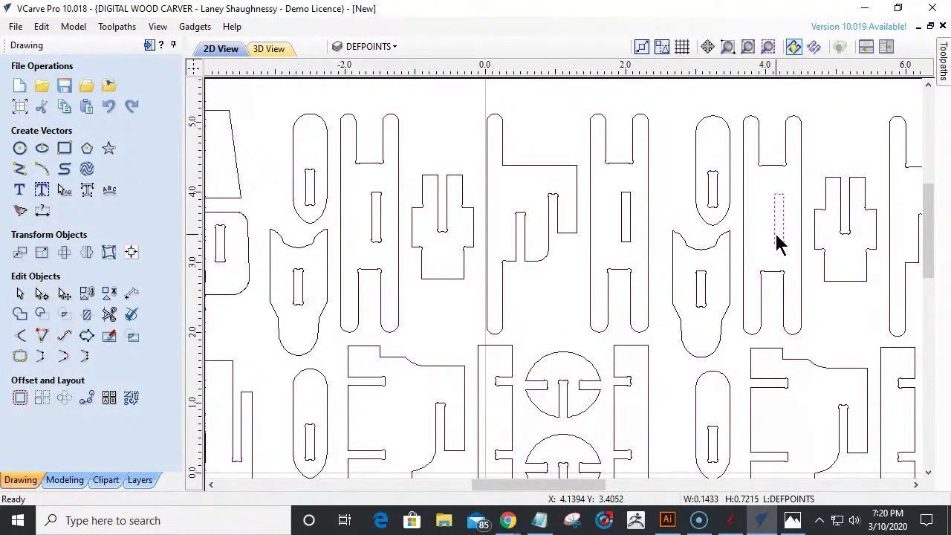
scroll(779, 206, up, 5)
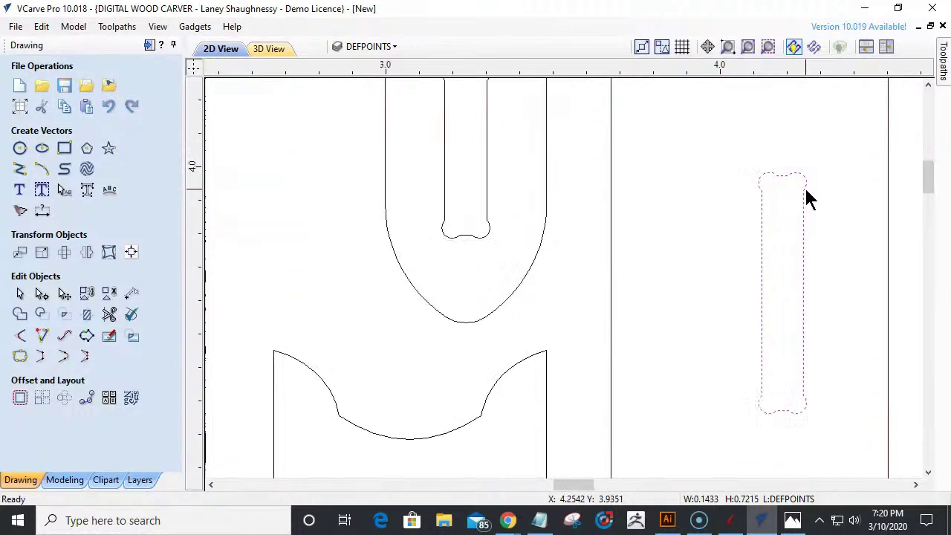
scroll(804, 185, up, 1)
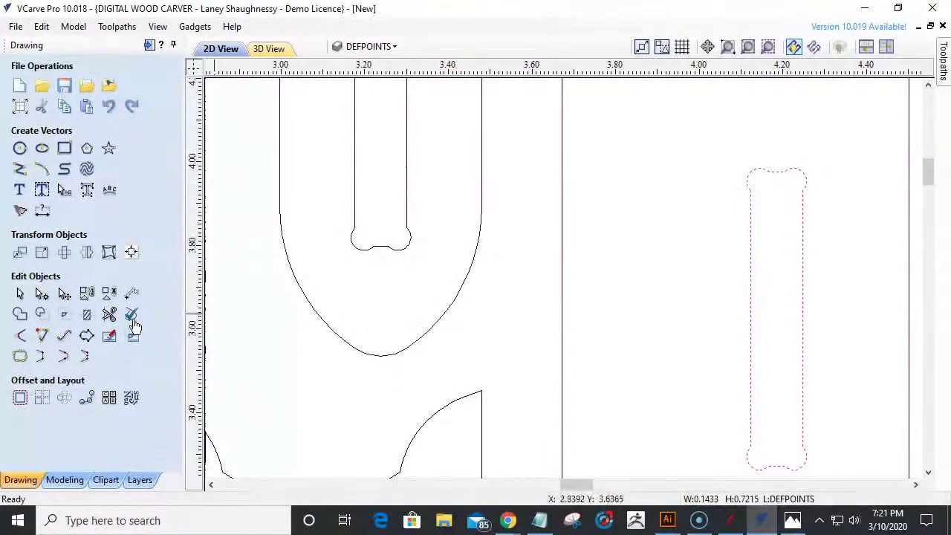
- Remove the dog-bone fillets from all four corners of the H-shaped part's central slot with the Fillet tool
click(25, 342)
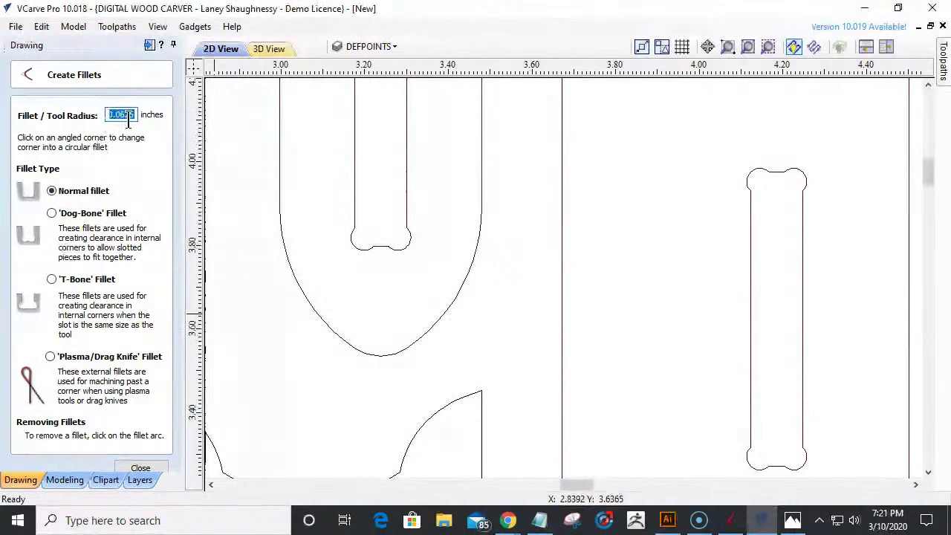
click(140, 468)
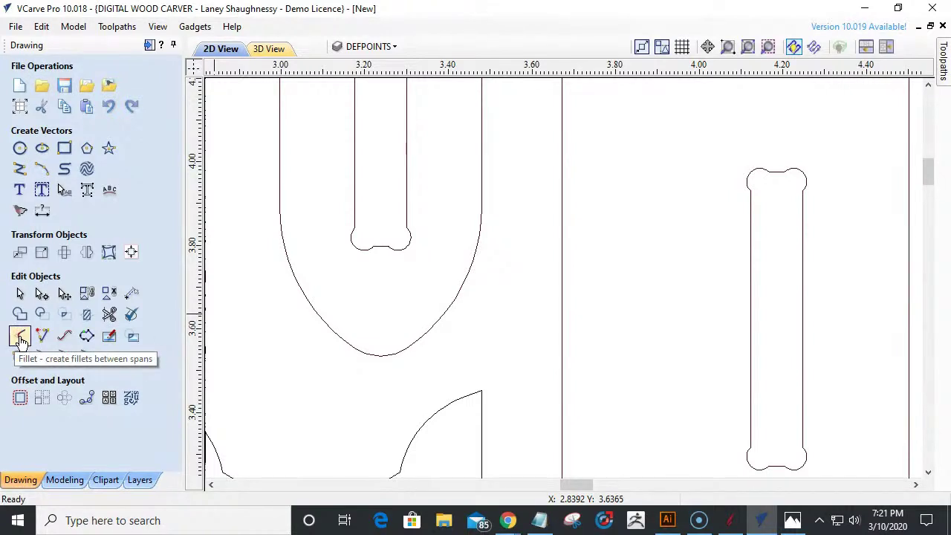
click(20, 339)
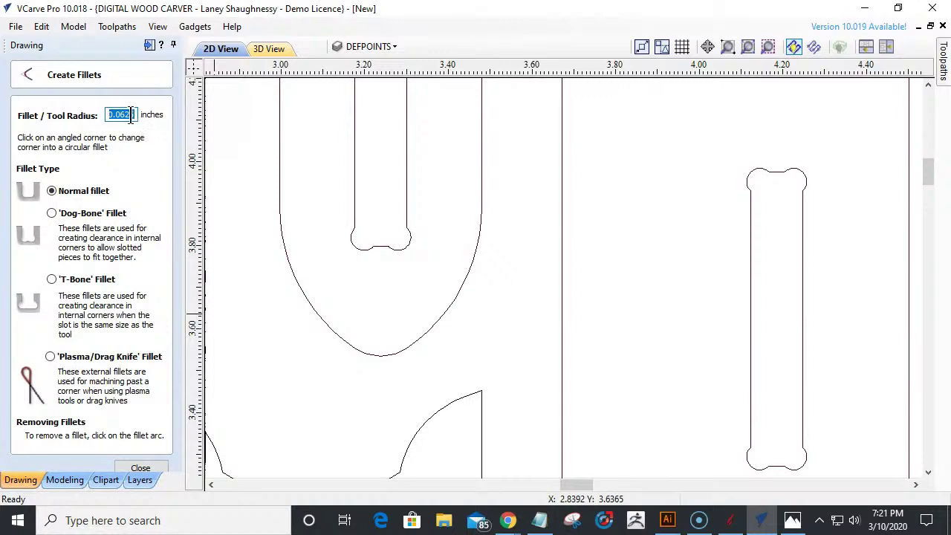
click(754, 169)
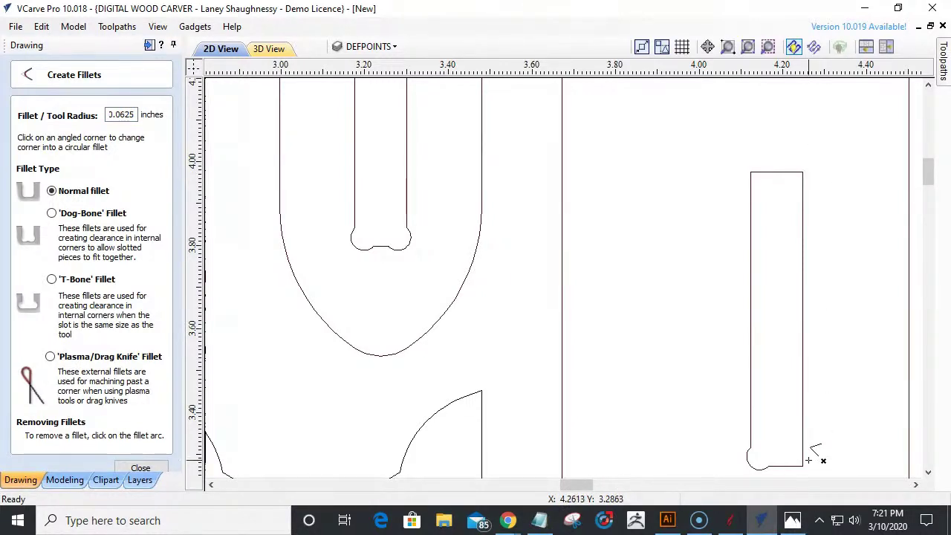
click(752, 455)
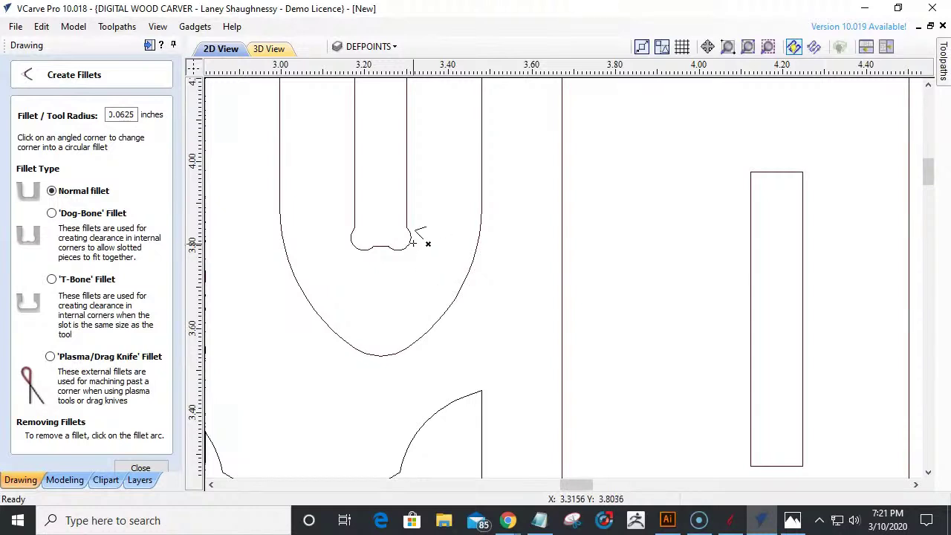
- Remove the dog-bone fillets from all corners of the slot in the shield-shaped part
scroll(479, 277, down, 5)
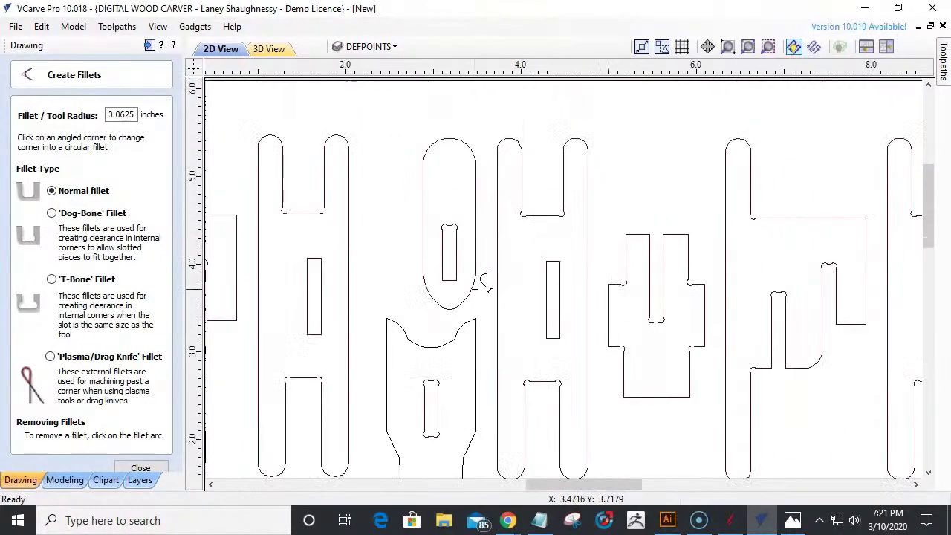
scroll(439, 367, up, 6)
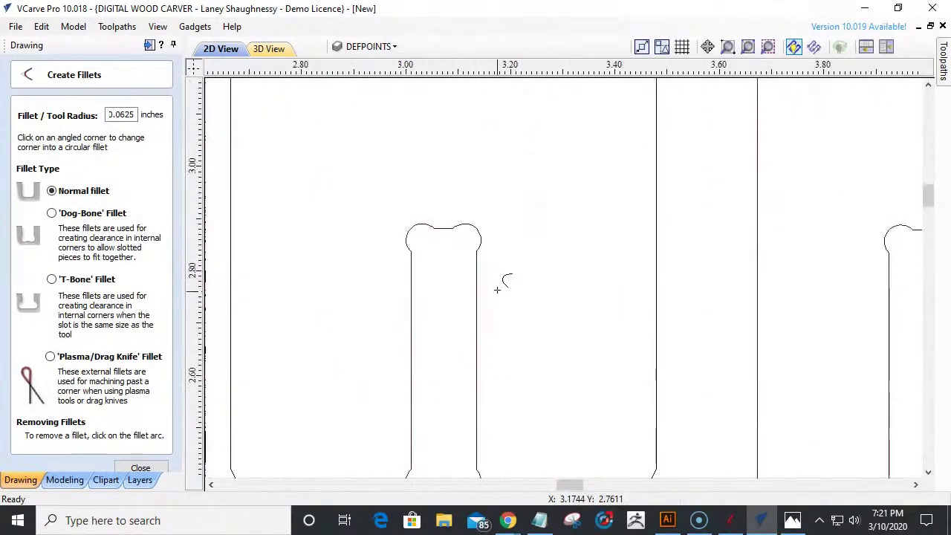
click(418, 225)
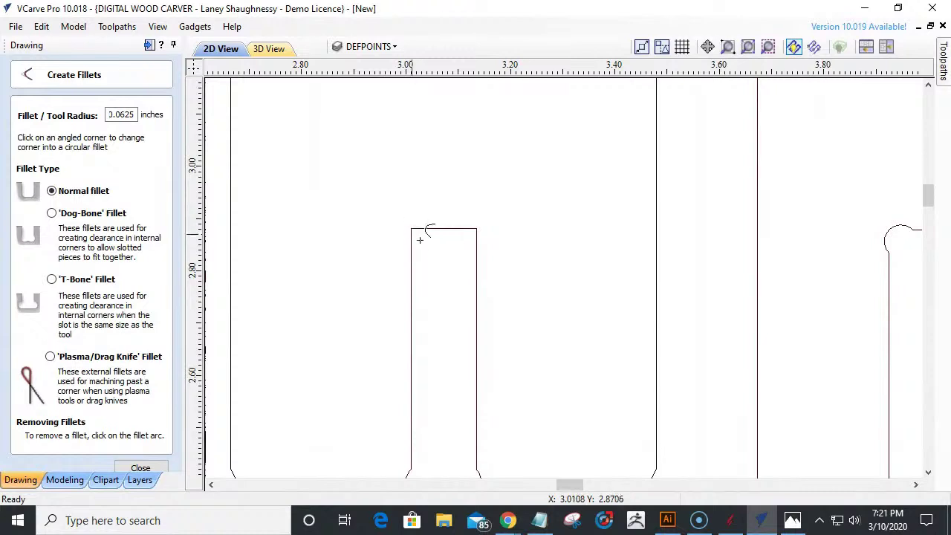
scroll(445, 245, down, 3)
click(435, 365)
scroll(436, 368, up, 3)
scroll(431, 370, up, 2)
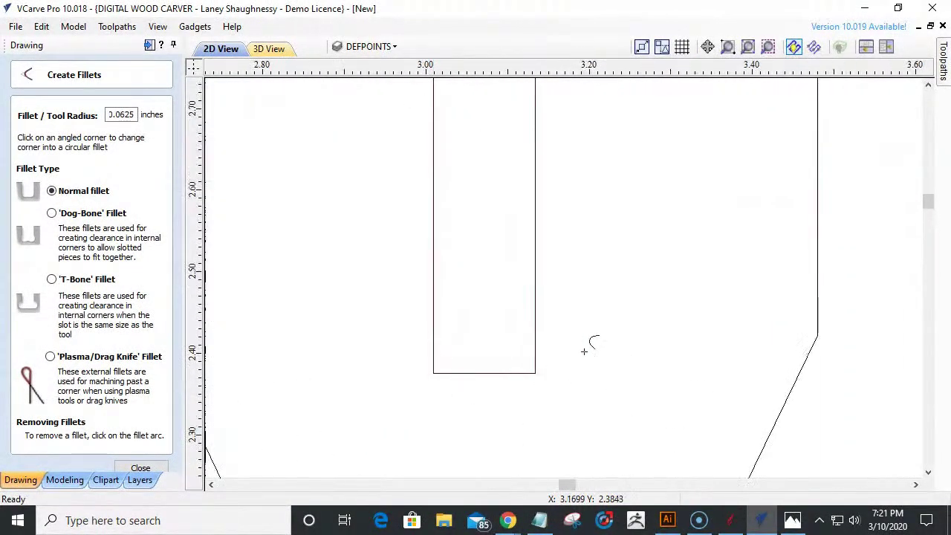
- Remove the two fillets from the inner corners of the H-shaped part's lower notch
scroll(562, 329, down, 3)
scroll(554, 336, down, 2)
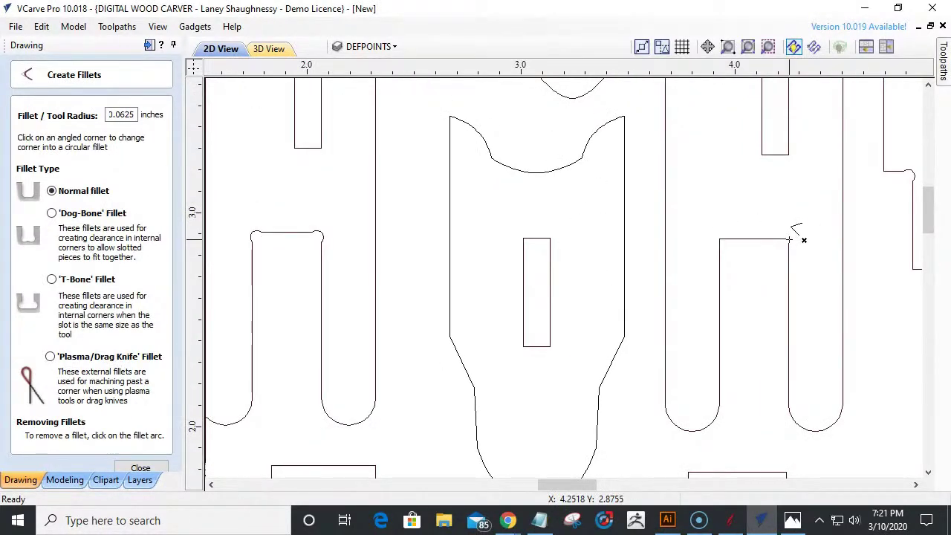
scroll(788, 239, down, 3)
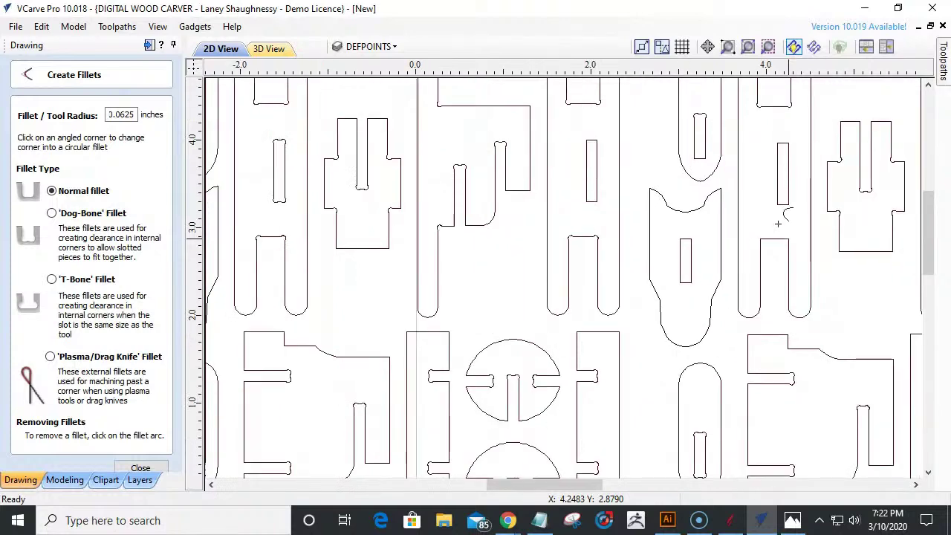
- Remove the fillets at the upper end of the rounded part's slot and restore its square corners
scroll(704, 113, up, 4)
click(706, 117)
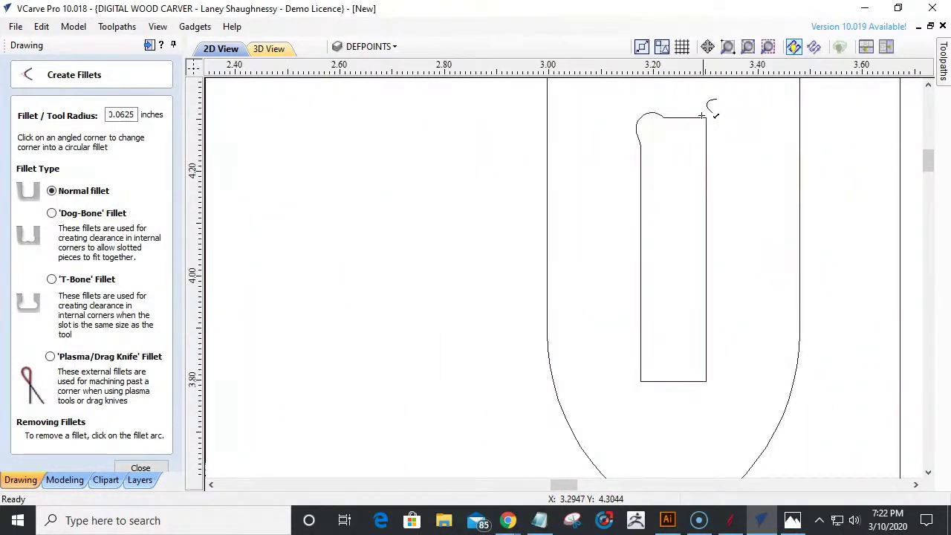
click(648, 115)
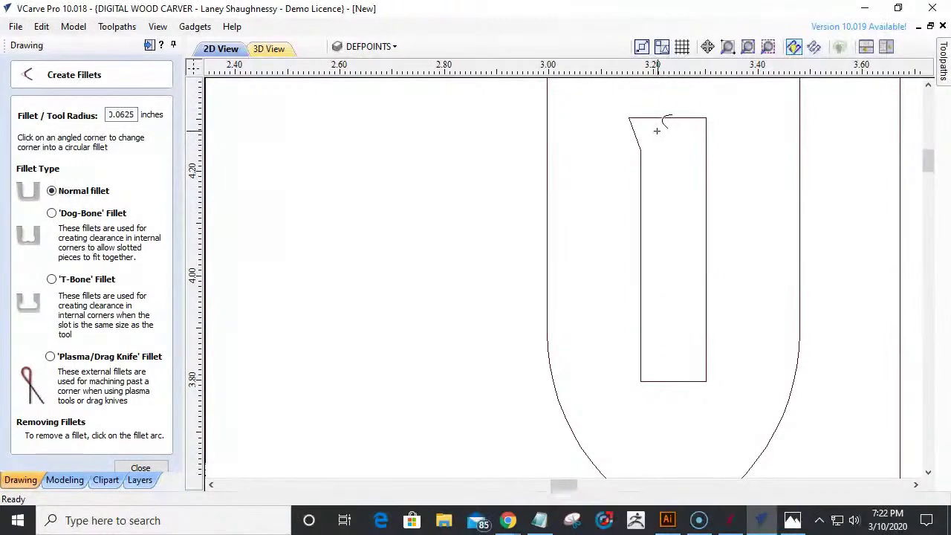
click(632, 116)
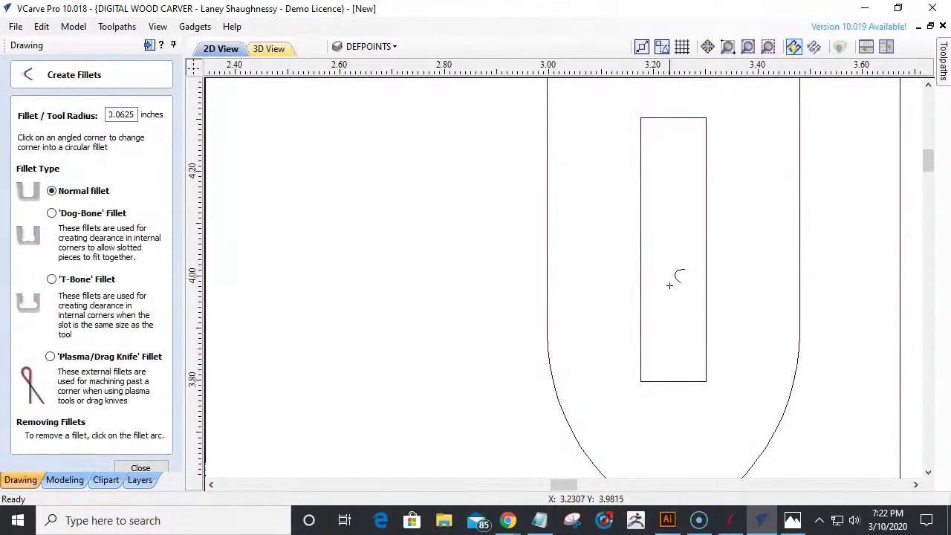
- Remove the fillets from the center slot and all four inside shoulder corners of the cross-shaped part
scroll(664, 275, down, 5)
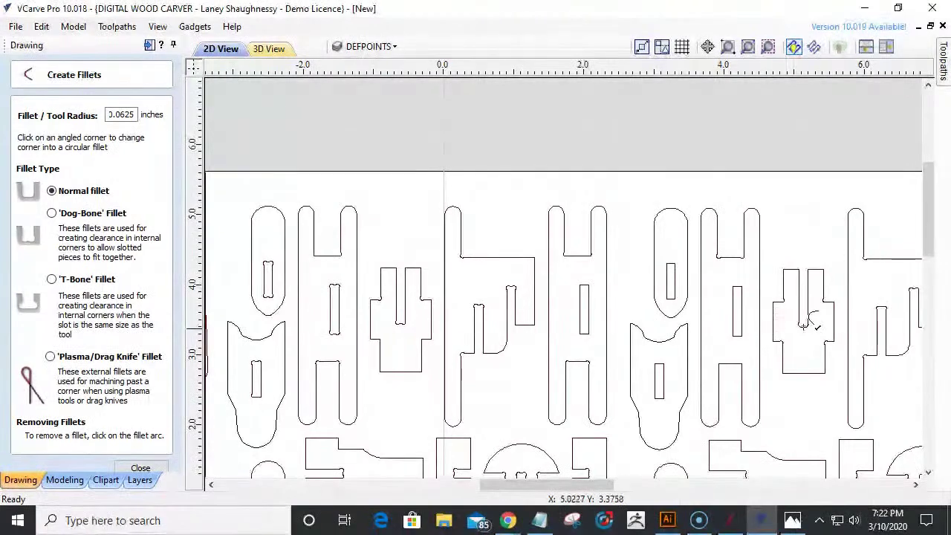
scroll(798, 305, up, 5)
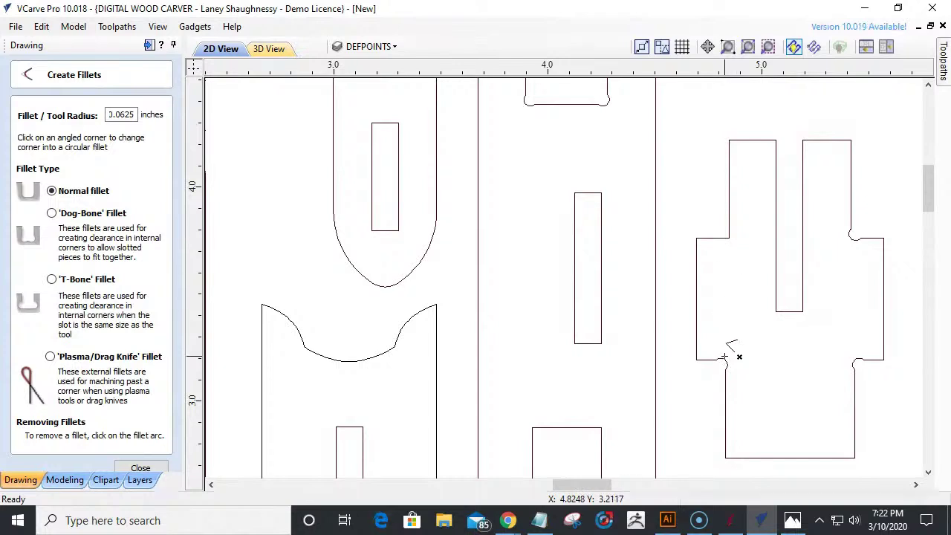
click(868, 359)
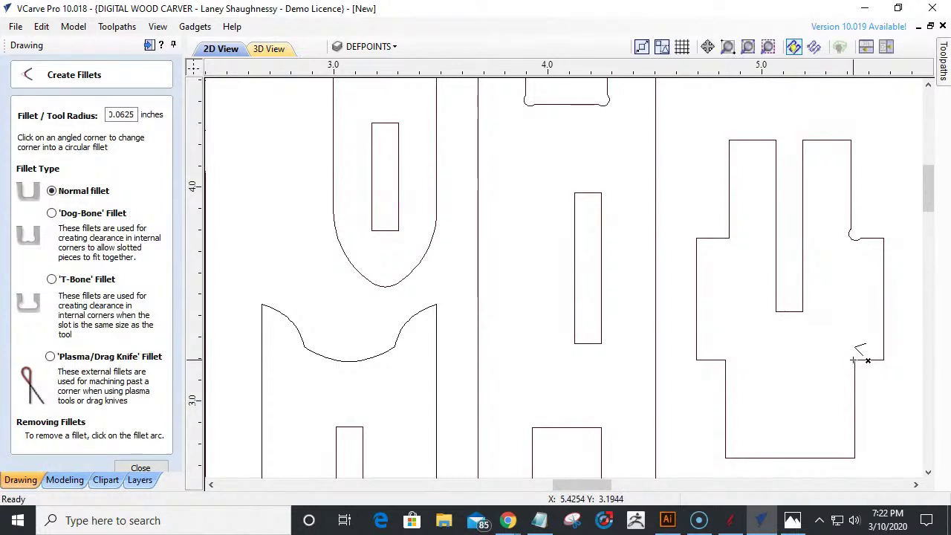
click(854, 235)
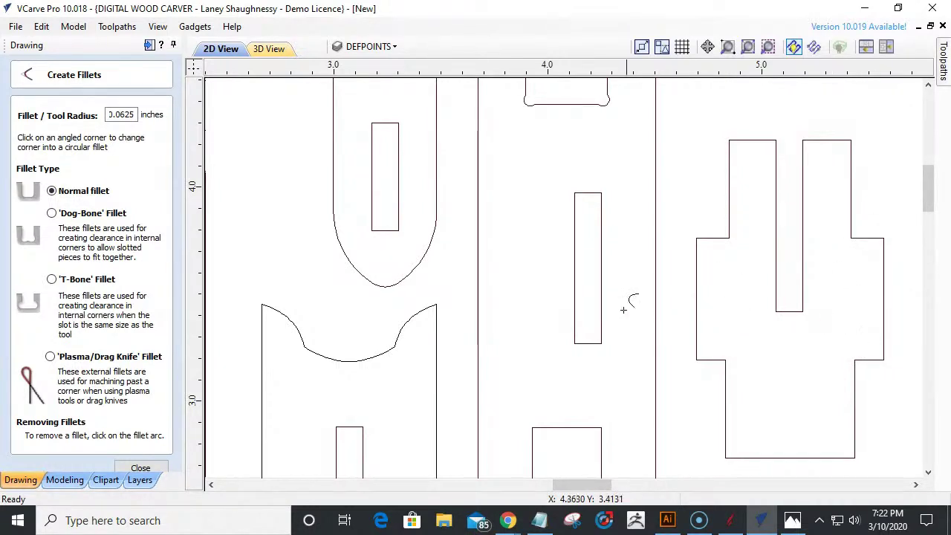
scroll(346, 327, down, 3)
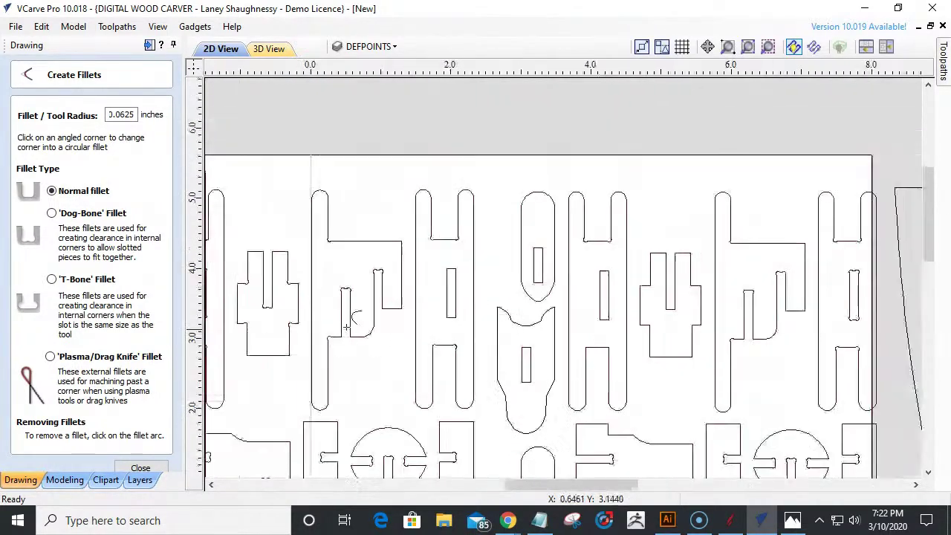
- Remove the dog-bone fillets from both narrow slots and the upper inside corner of the hook-shaped part
scroll(344, 291, up, 3)
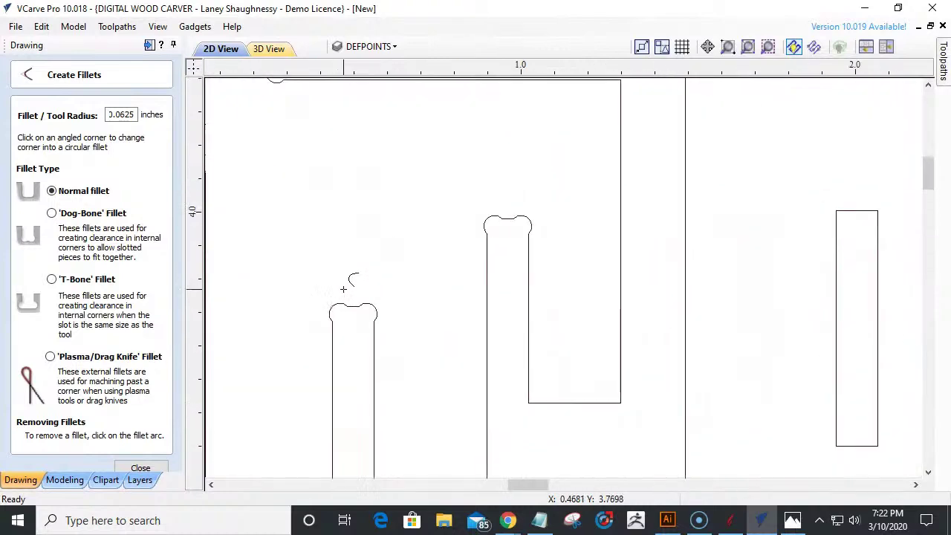
click(374, 309)
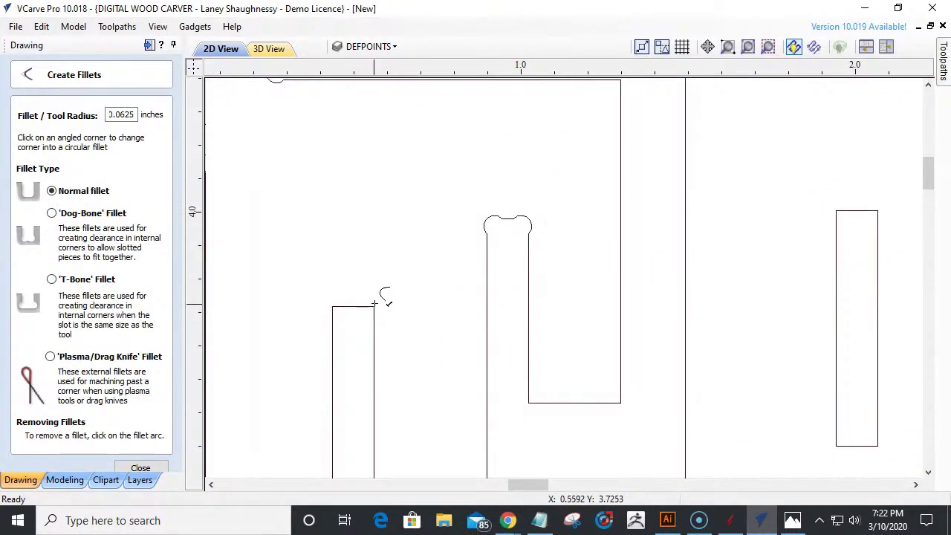
click(490, 221)
scroll(549, 245, down, 3)
scroll(450, 196, up, 5)
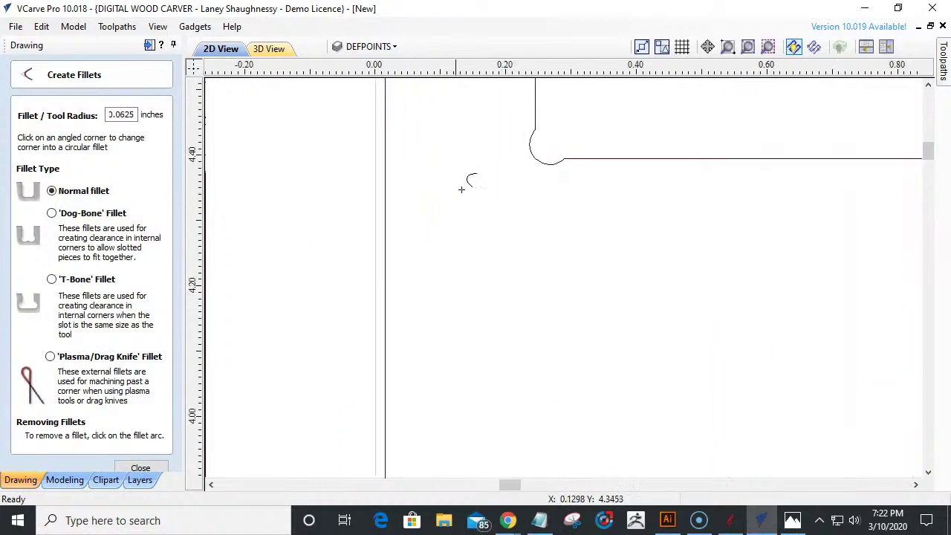
click(544, 157)
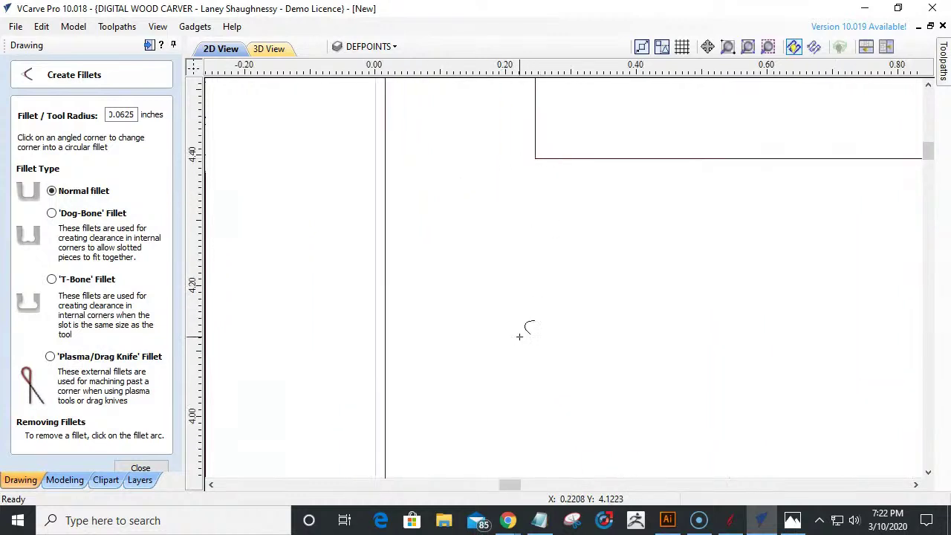
- Try a normal fillet and a dog-bone fillet of 0.0625 inch radius on the hook-shaped part's upper inside corner, removing each one
click(536, 155)
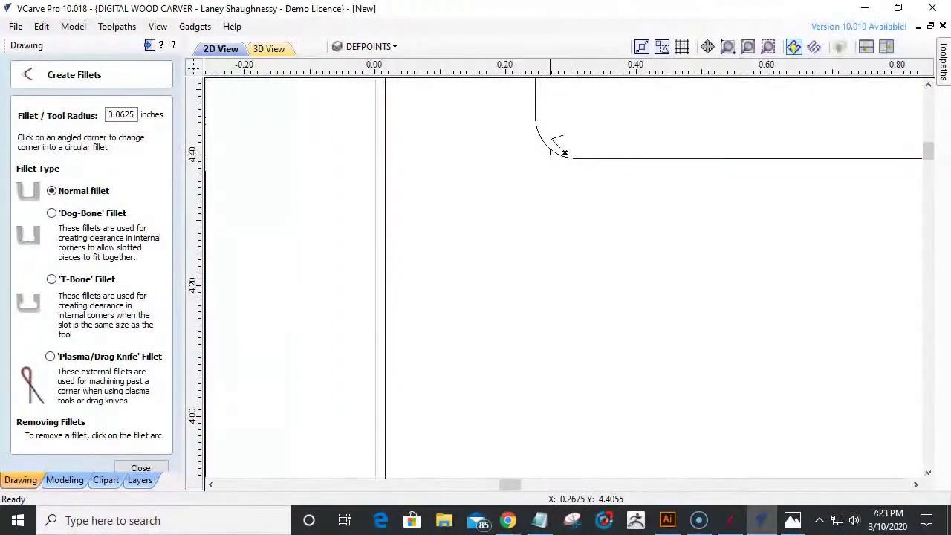
click(550, 151)
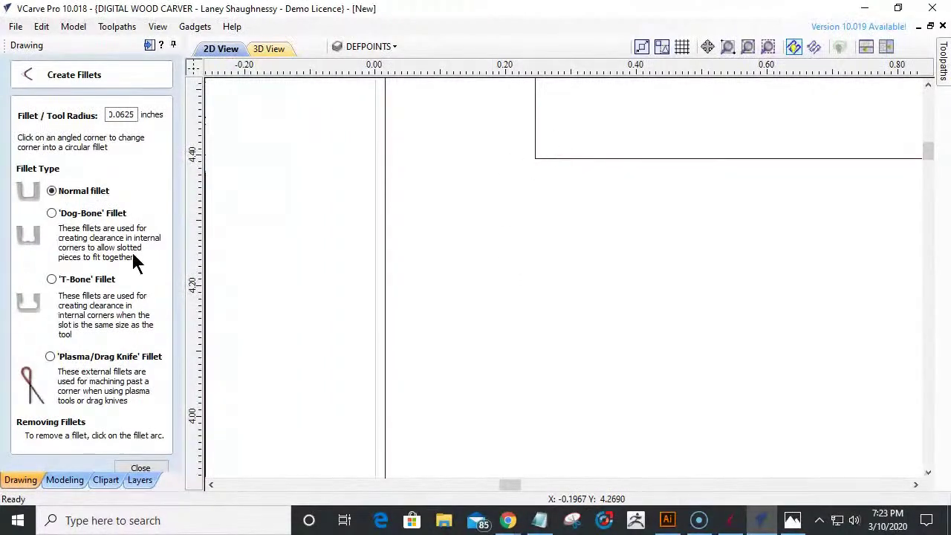
click(51, 212)
click(543, 154)
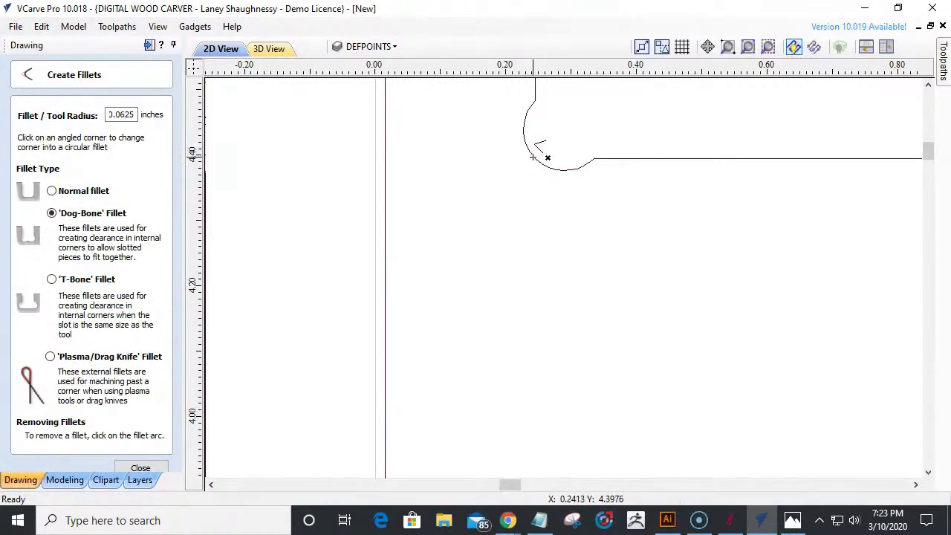
click(533, 159)
click(534, 158)
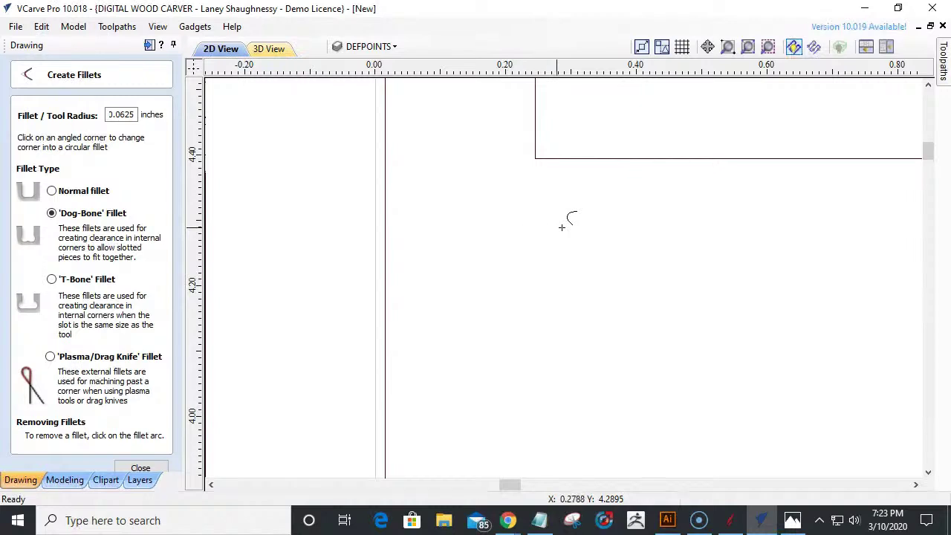
- Remove the dog-bone fillets from the upper shoulder corners and center slot of the cross-shaped part beside the hook-shaped part
scroll(569, 223, down, 5)
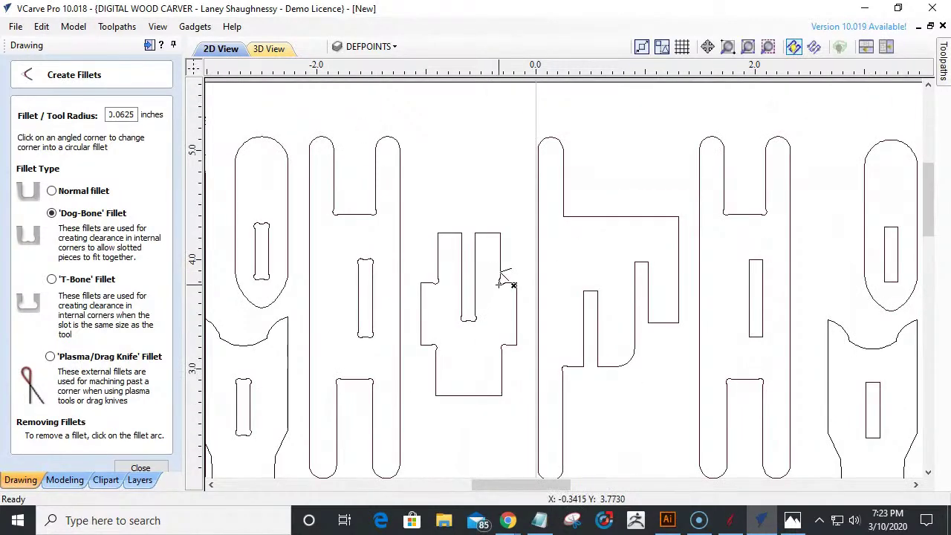
click(502, 281)
scroll(464, 317, up, 2)
scroll(465, 318, up, 2)
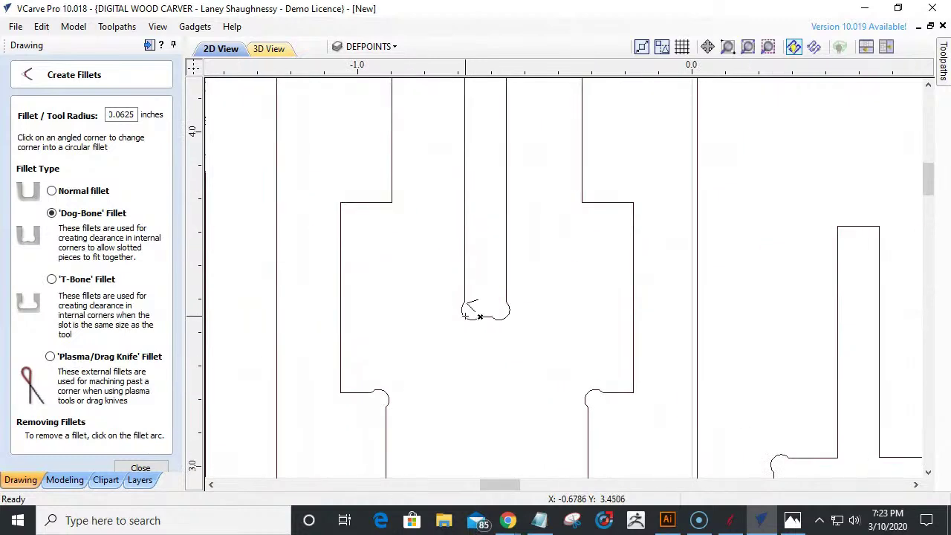
scroll(562, 382, down, 3)
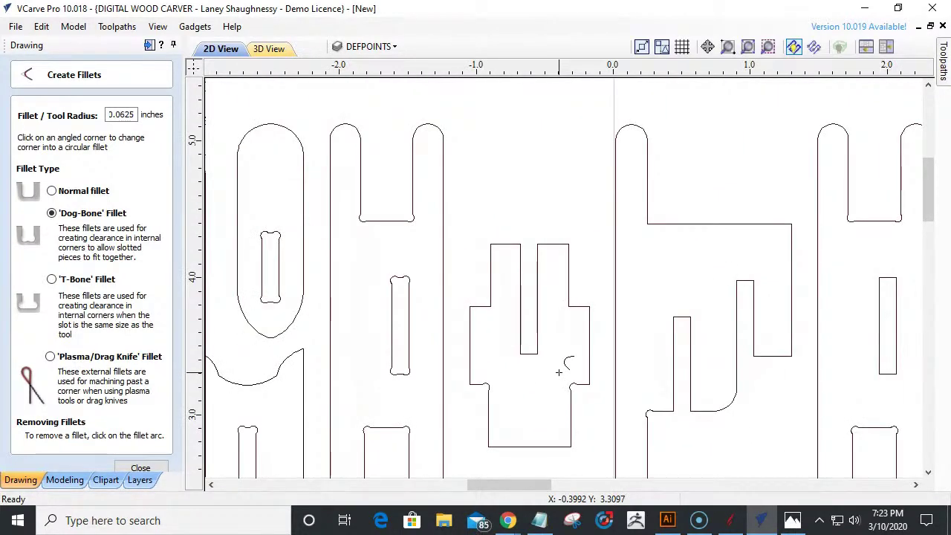
- Remove all four fillets from the neighbouring H-shaped part's center slot, and select the slot outline to check its width
scroll(719, 160, down, 3)
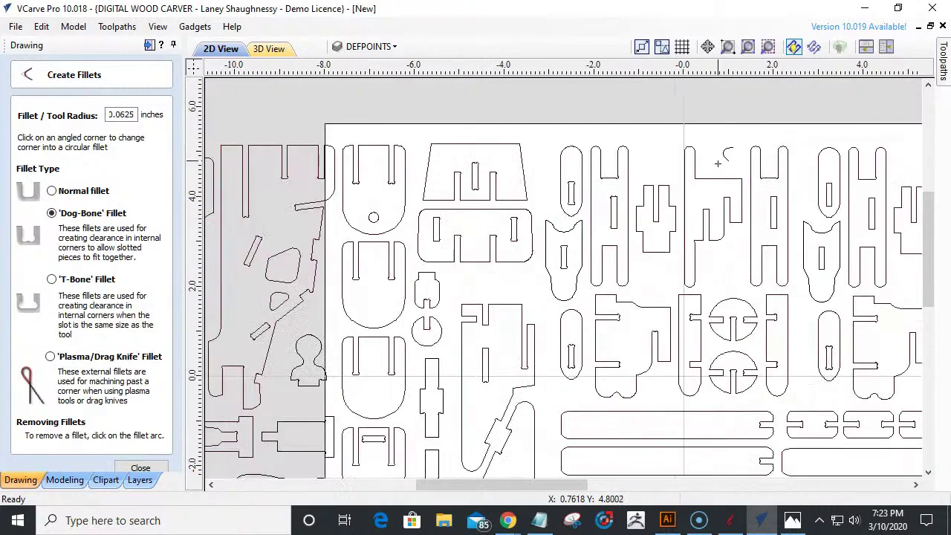
scroll(660, 365, up, 1)
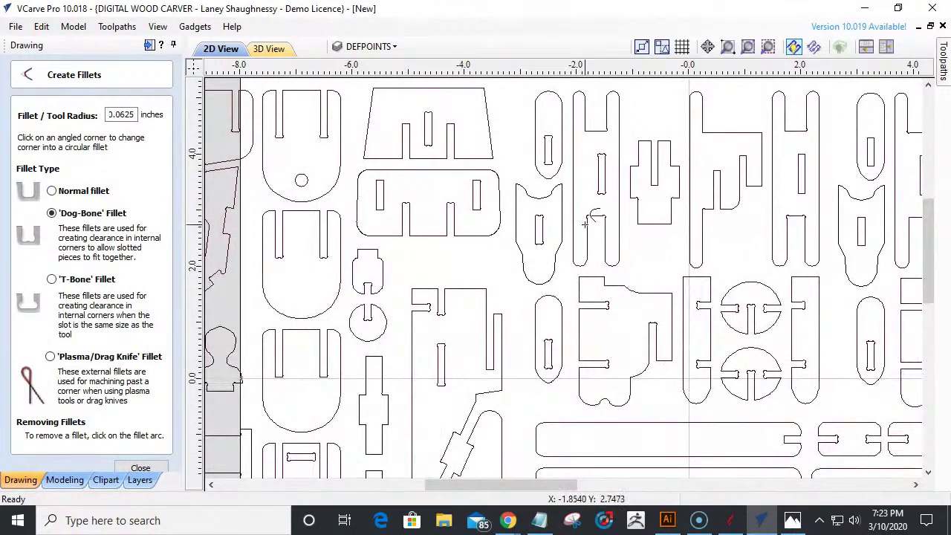
scroll(588, 159, up, 3)
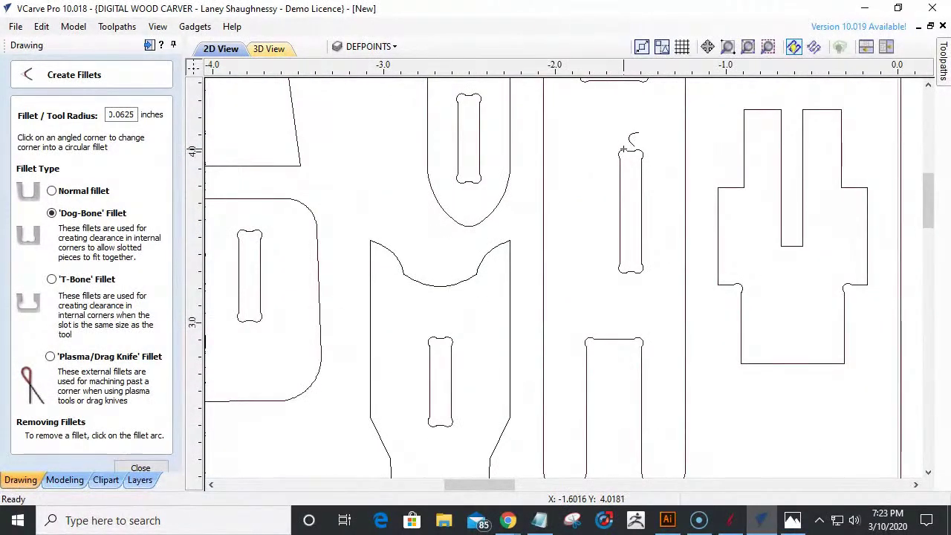
scroll(618, 151, up, 3)
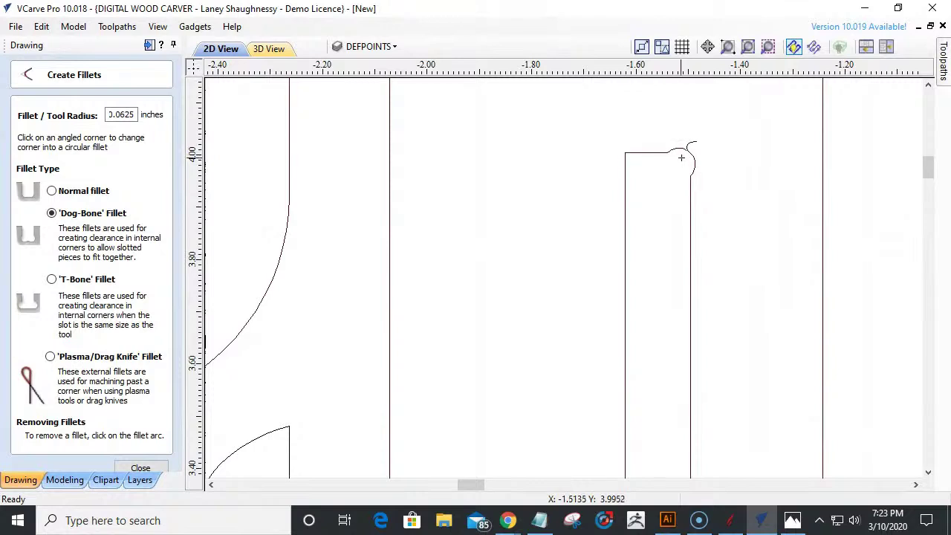
scroll(713, 256, down, 3)
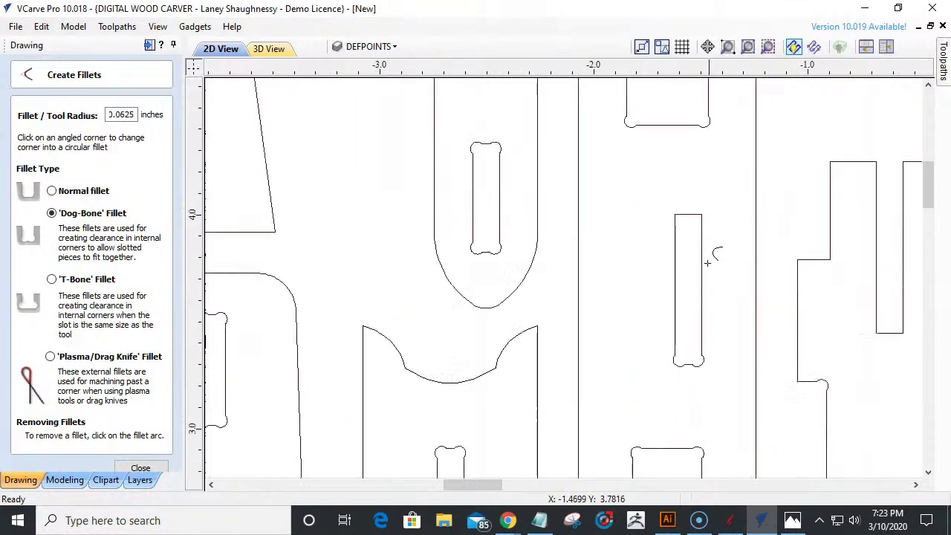
click(701, 362)
click(675, 362)
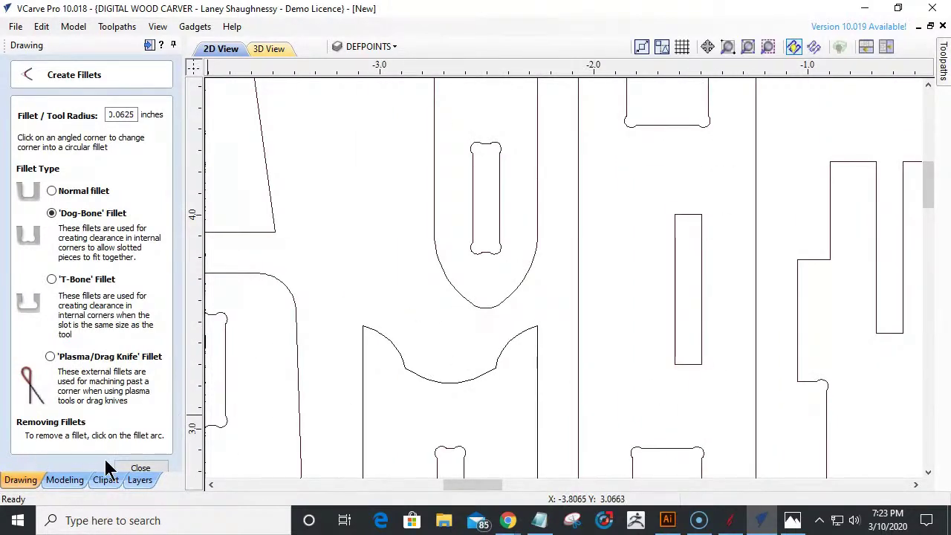
click(140, 468)
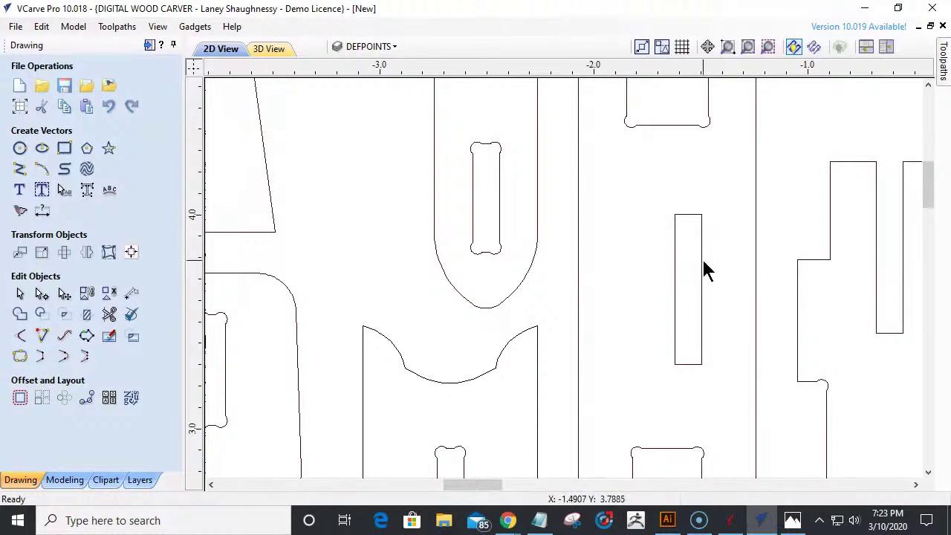
click(701, 265)
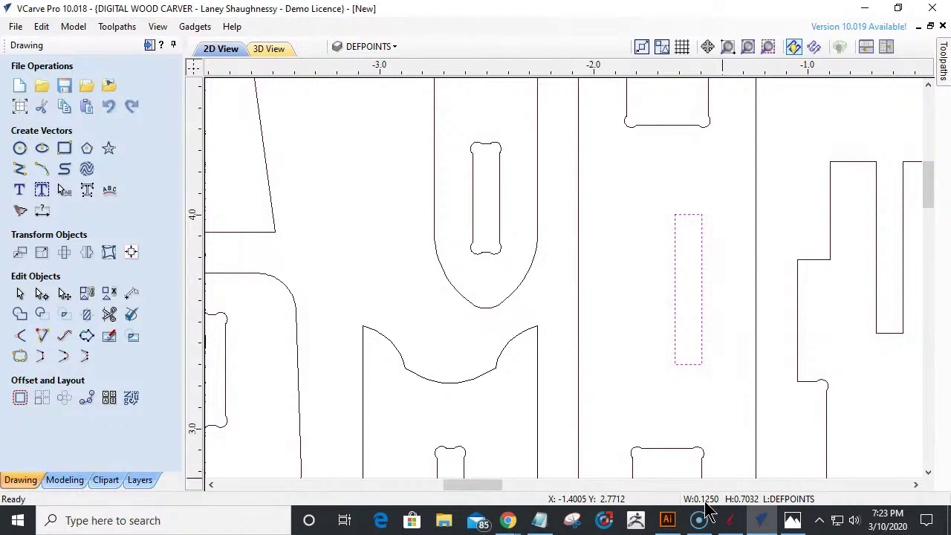
- Draw a square-cornered rectangle about 46.5 by 18.5 inches around all the parts
scroll(471, 244, down, 10)
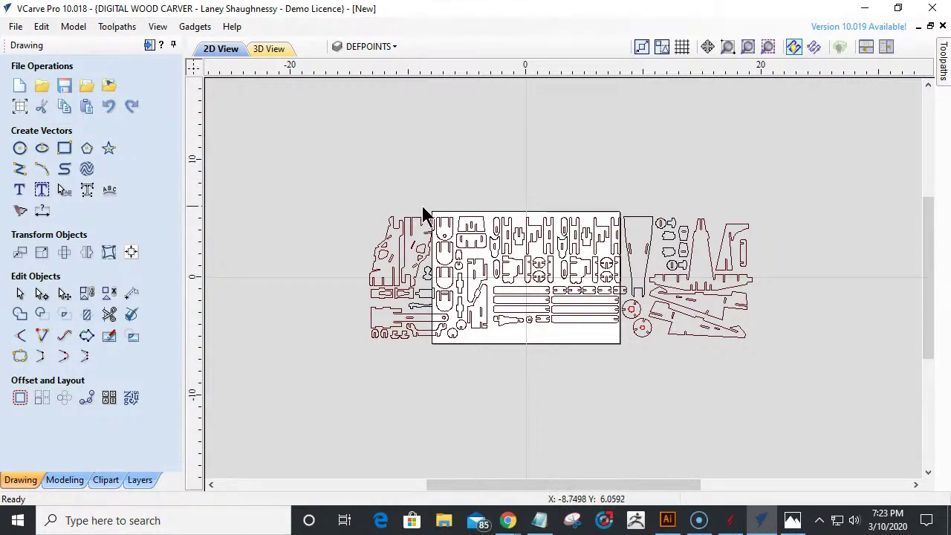
click(66, 148)
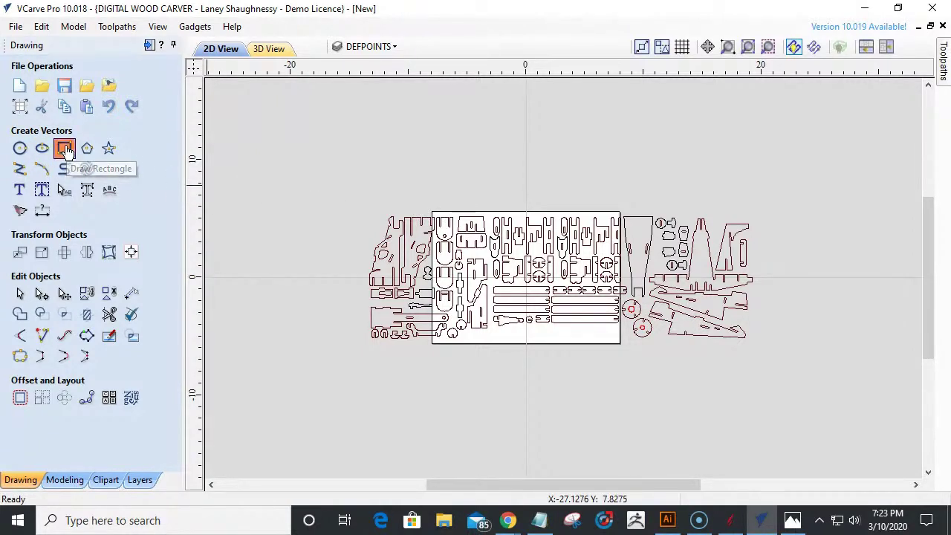
drag(278, 173, 824, 391)
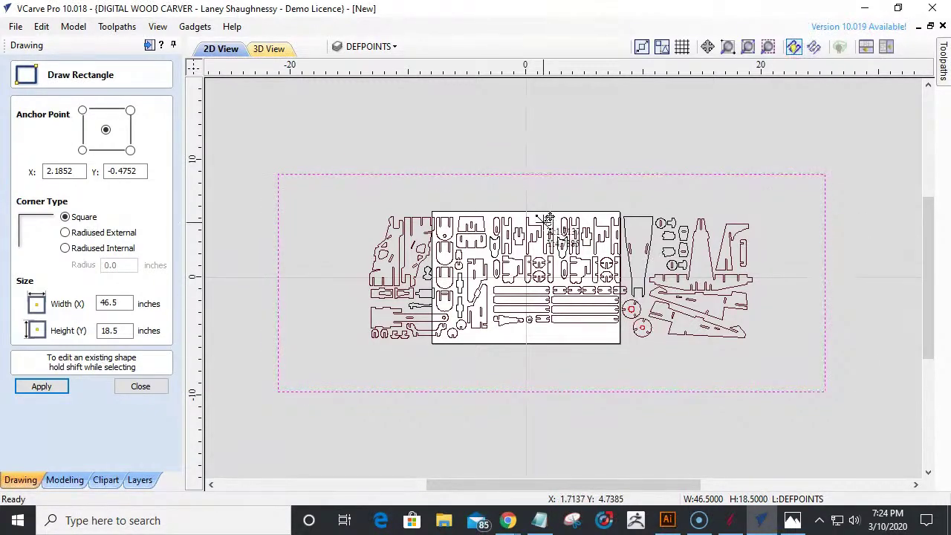
scroll(547, 216, up, 6)
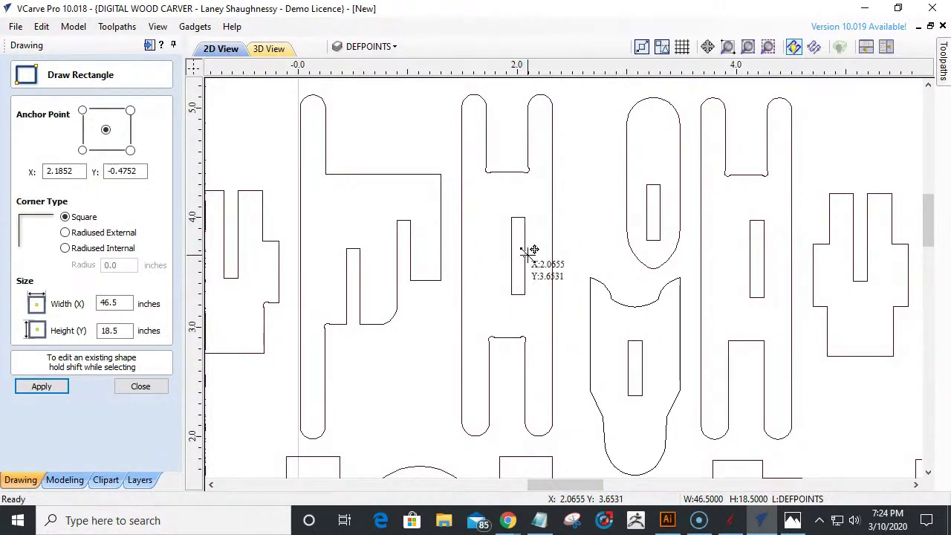
scroll(529, 252, down, 6)
scroll(529, 253, down, 1)
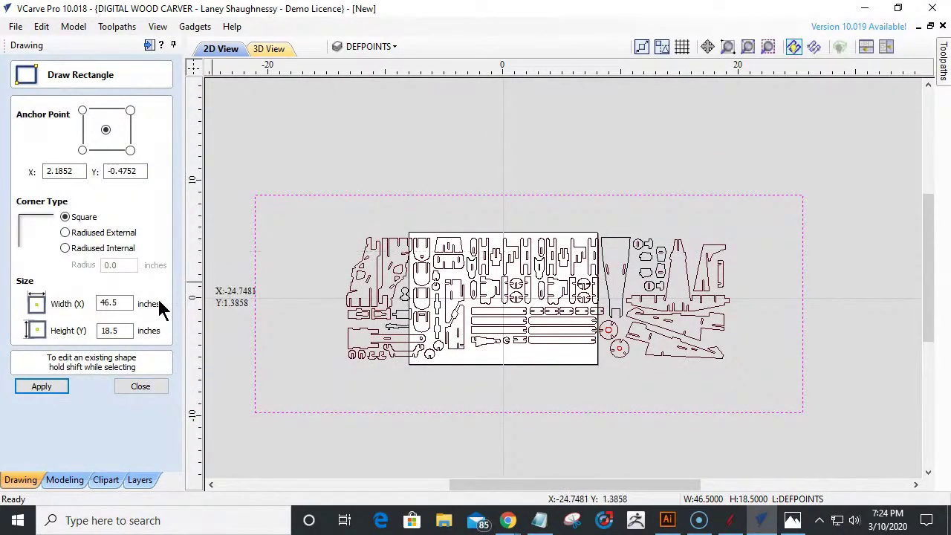
drag(116, 304, 82, 298)
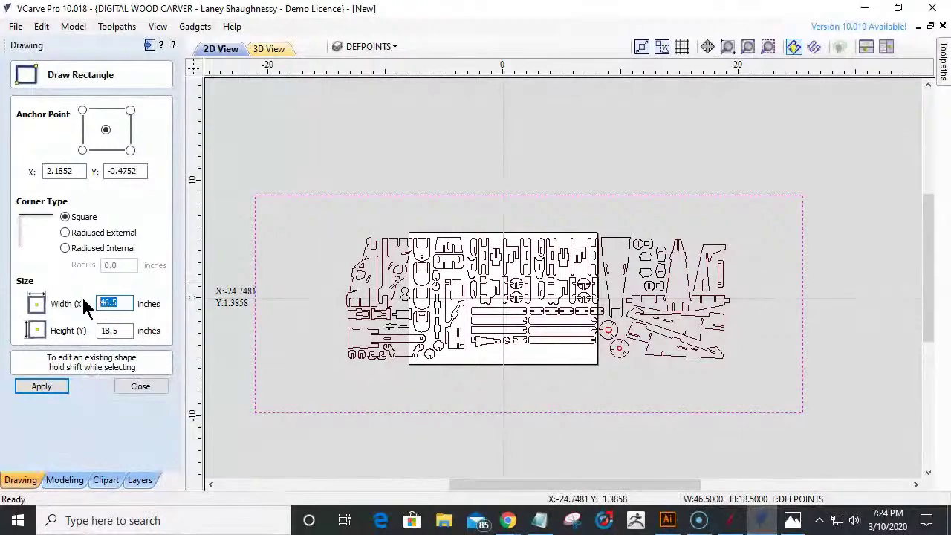
- Switch to Notepad, open a new blank note, minimize the existing poem note and move the new window higher on the screen
click(540, 522)
drag(484, 254, 486, 2)
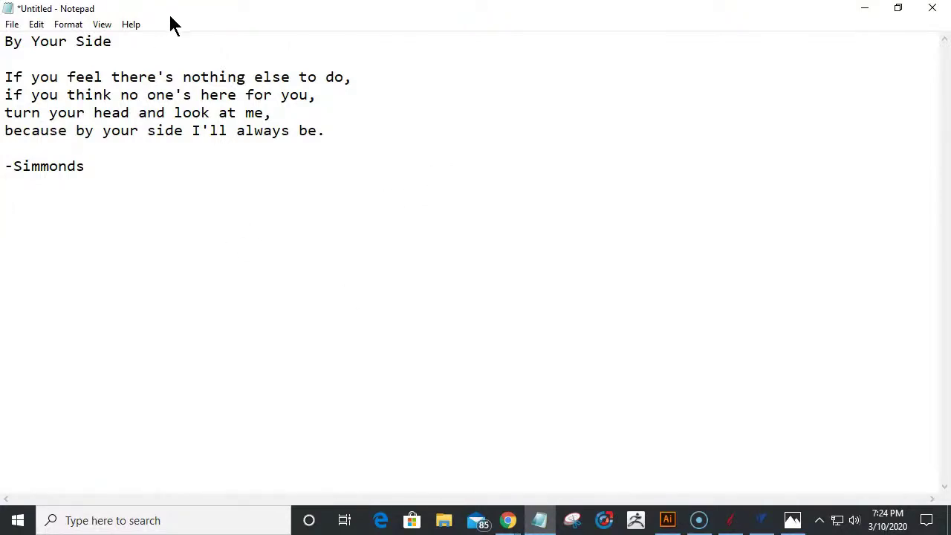
click(525, 525)
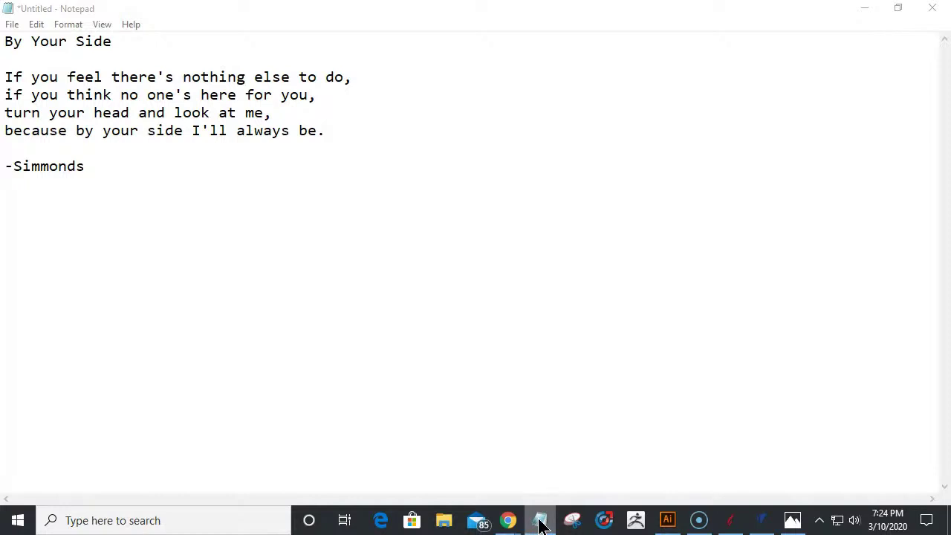
right_click(542, 525)
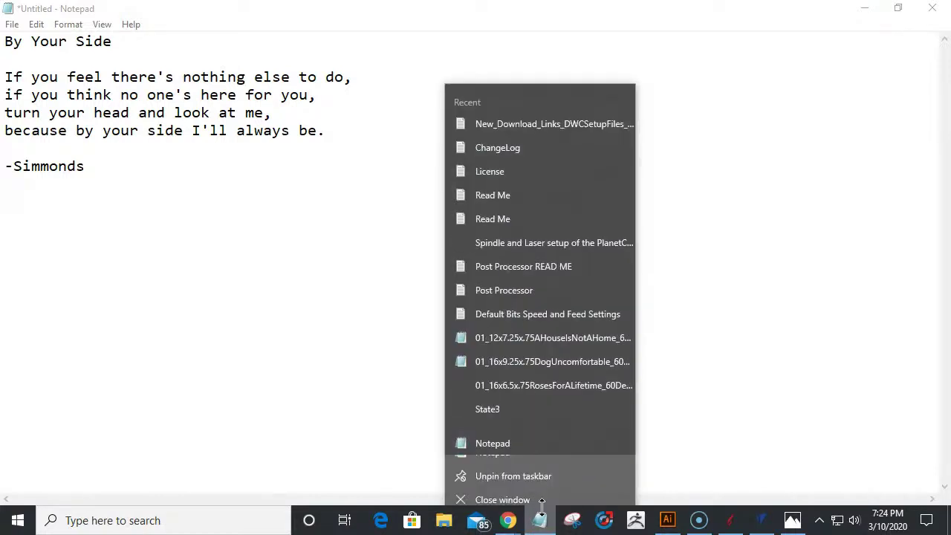
click(509, 440)
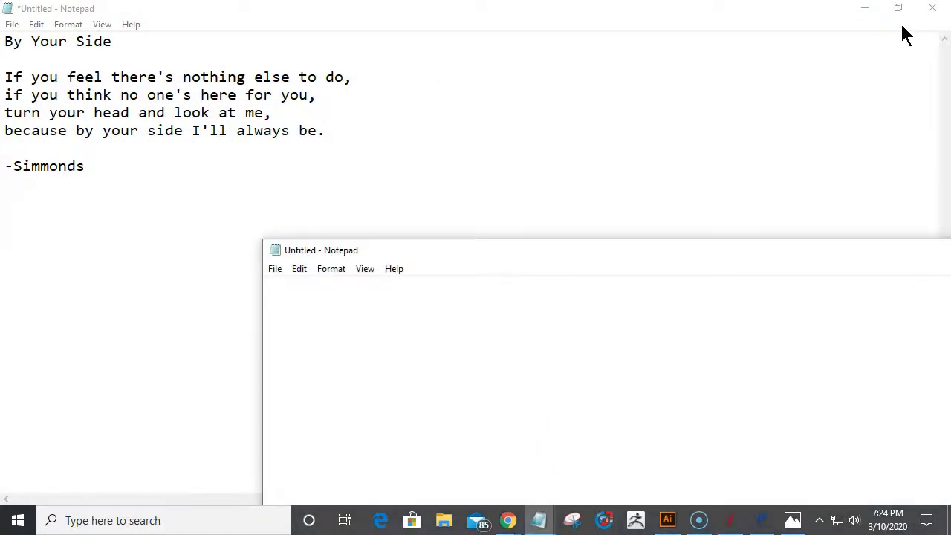
click(862, 9)
drag(702, 256, 751, 38)
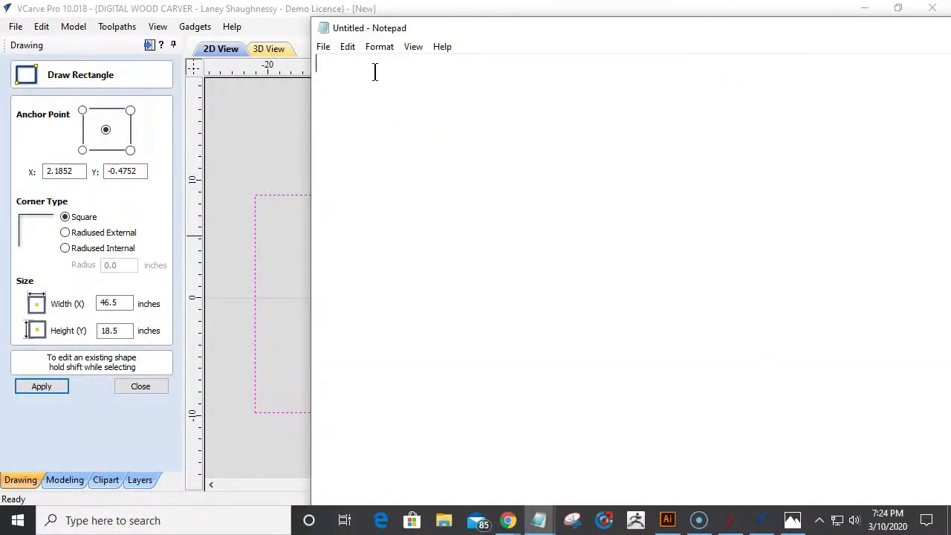
- Write the values .125, 12.5, 125 and 1250 on separate lines of the blank note
text(.125)
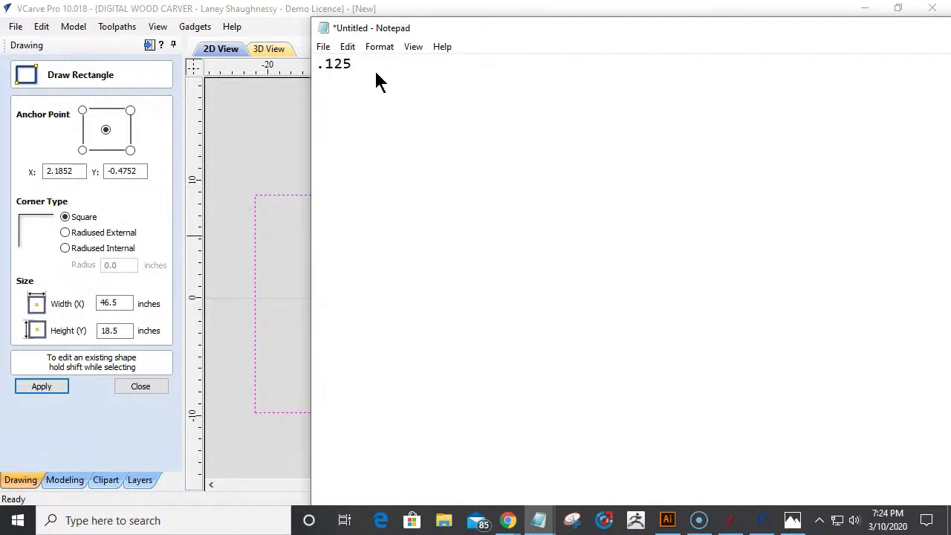
key(Return)
text(12.5)
key(Return)
text(125)
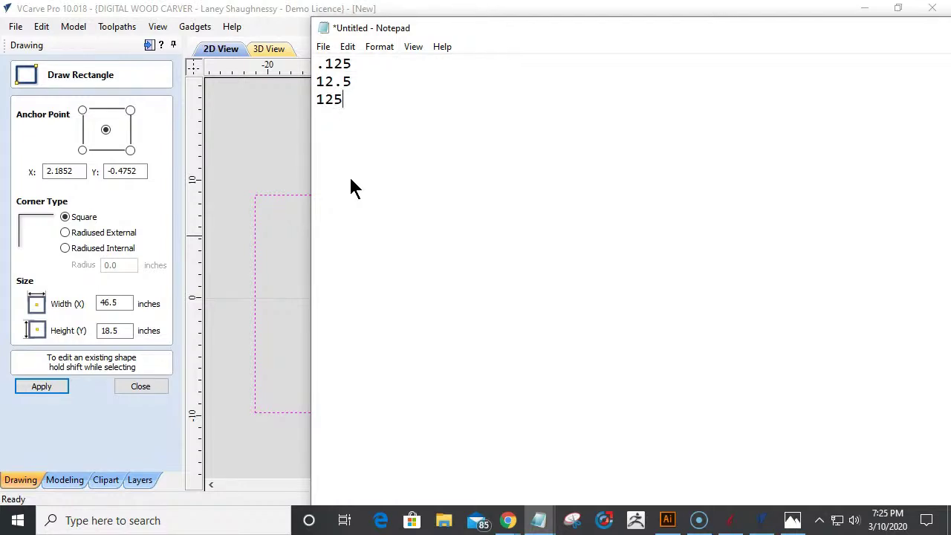
key(Return)
text(1250)
drag(909, 18, 865, 66)
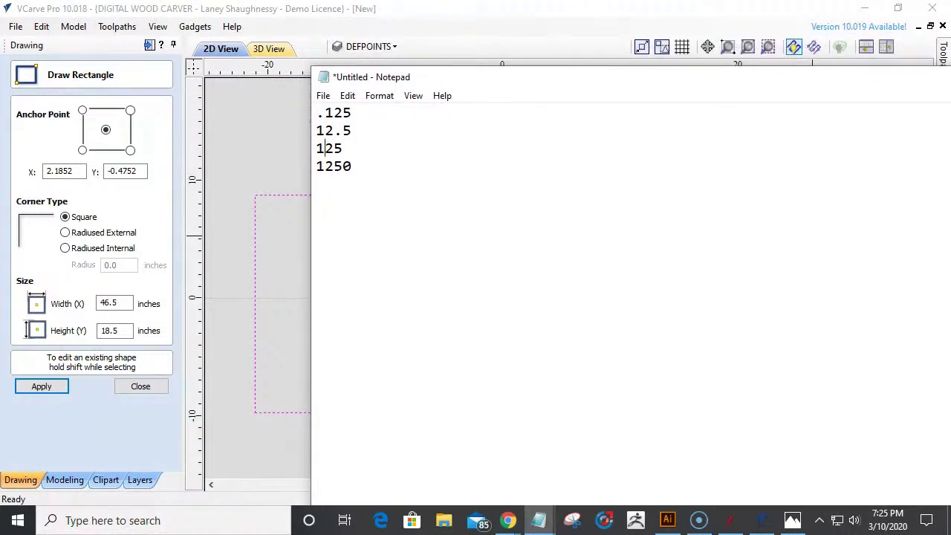
- Return to VCarve Pro, select all the parts with the enclosing rectangle and scale them proportionally to 125 inches wide
click(865, 77)
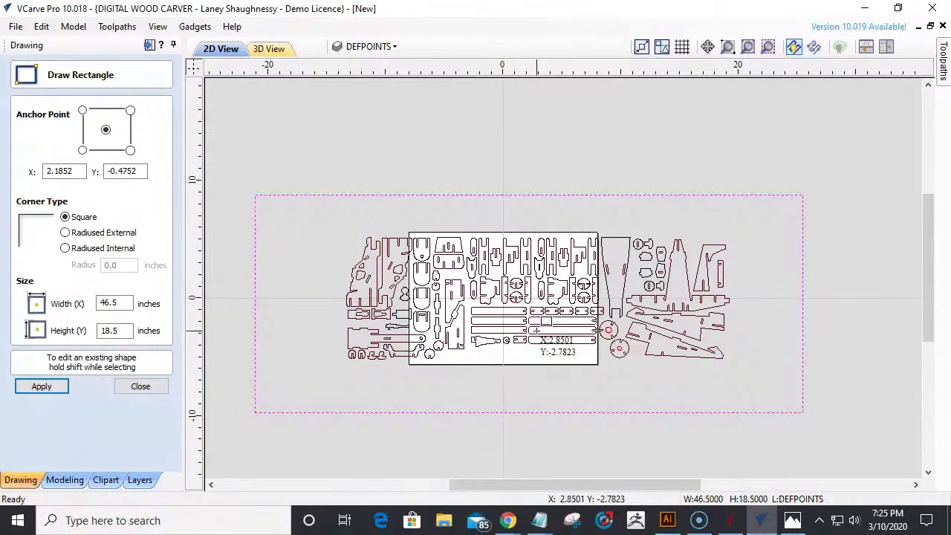
double_click(97, 303)
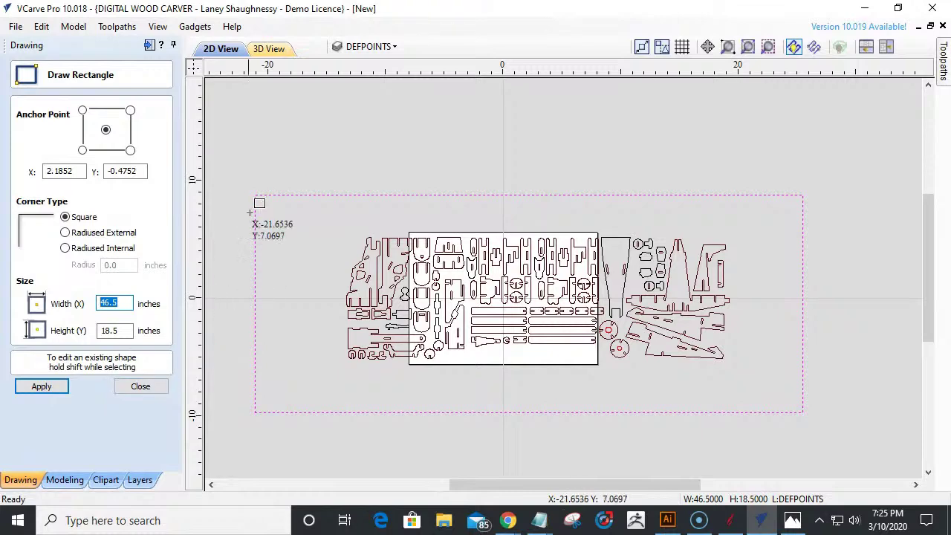
click(130, 391)
drag(227, 165, 876, 462)
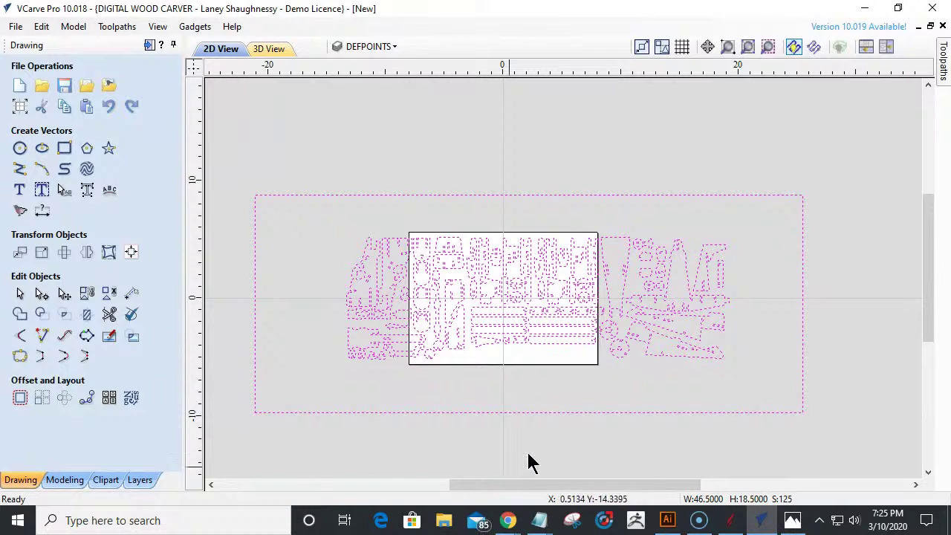
click(41, 254)
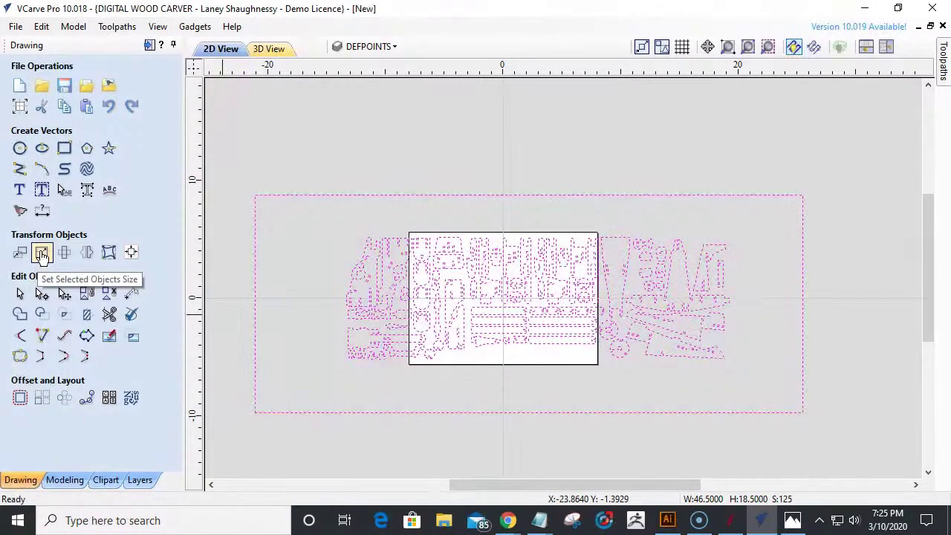
click(41, 254)
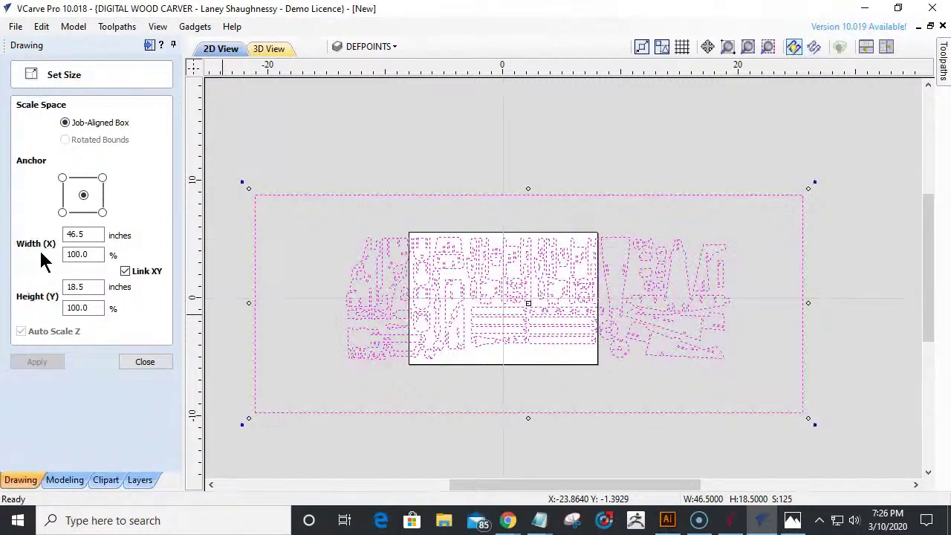
double_click(64, 234)
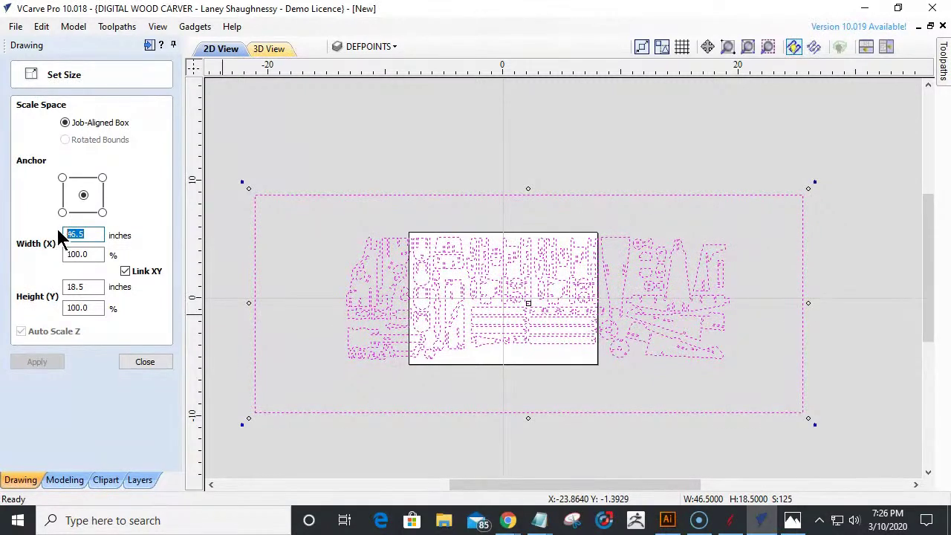
text(125)
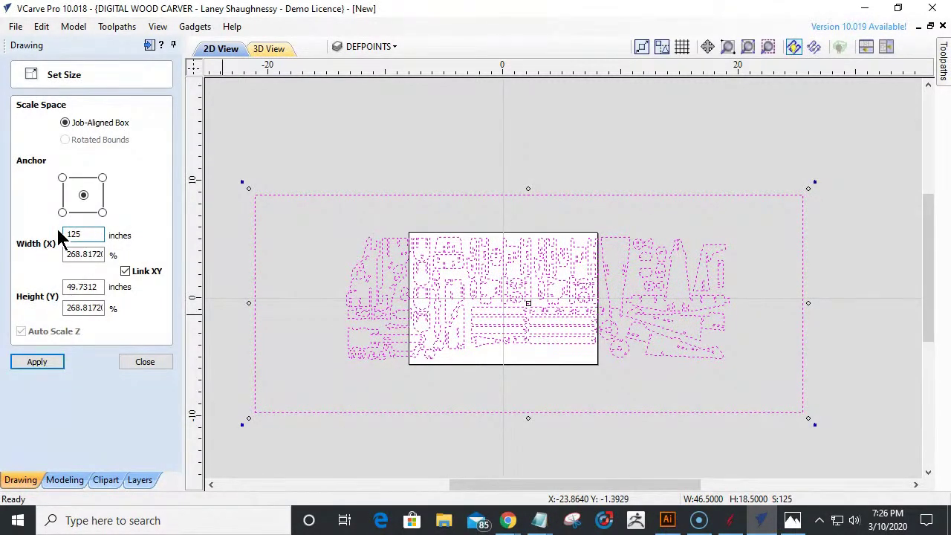
click(37, 362)
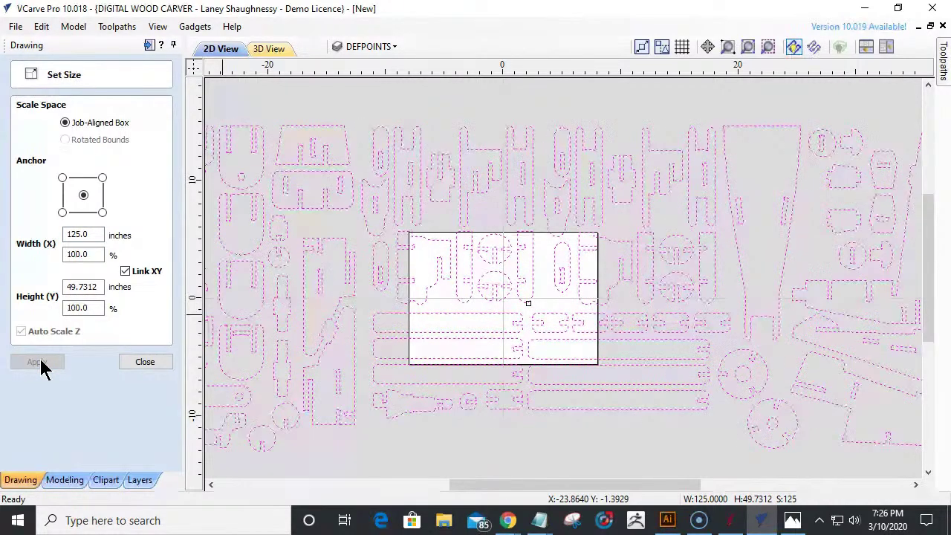
- Clear the selection and select the center slot of an H-shaped part to check its scaled width
scroll(515, 297, down, 4)
scroll(518, 296, up, 1)
scroll(516, 293, down, 1)
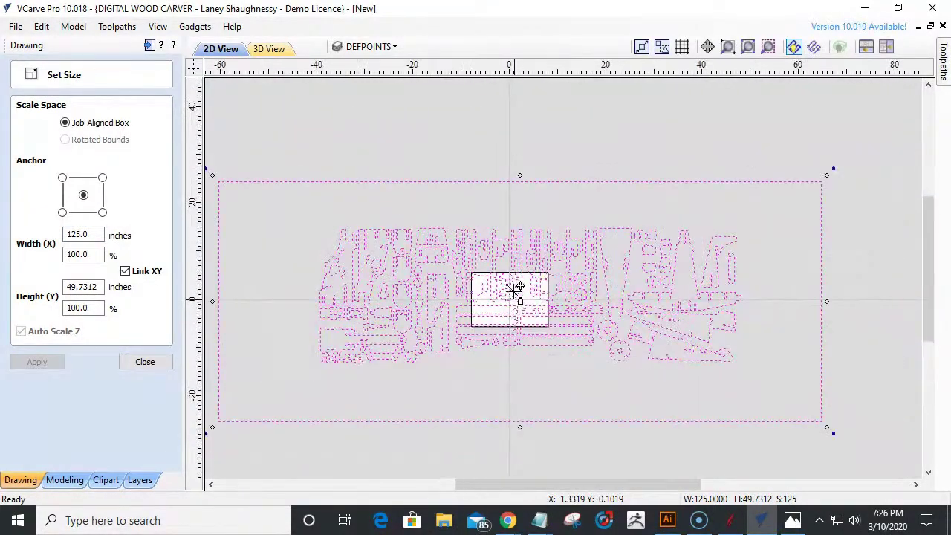
scroll(378, 219, up, 1)
click(377, 225)
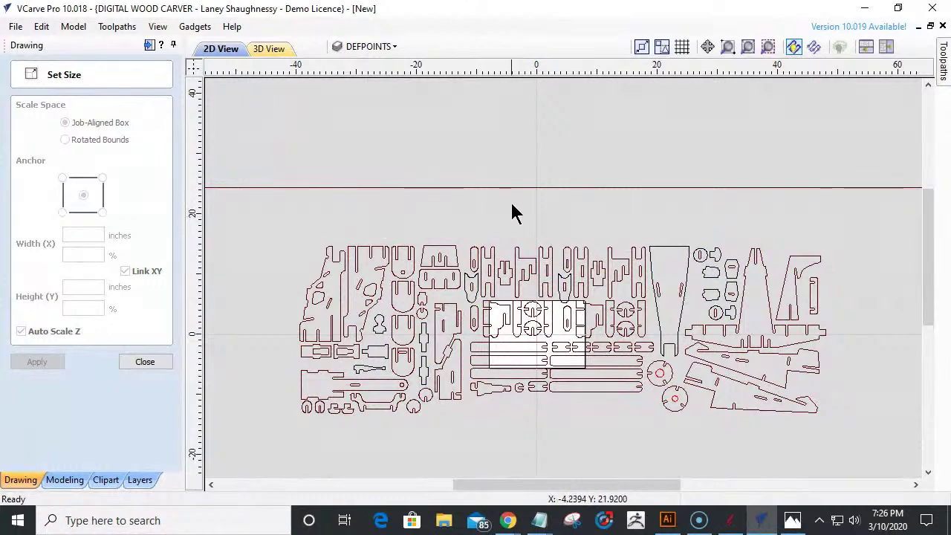
scroll(562, 276, up, 3)
scroll(522, 298, up, 2)
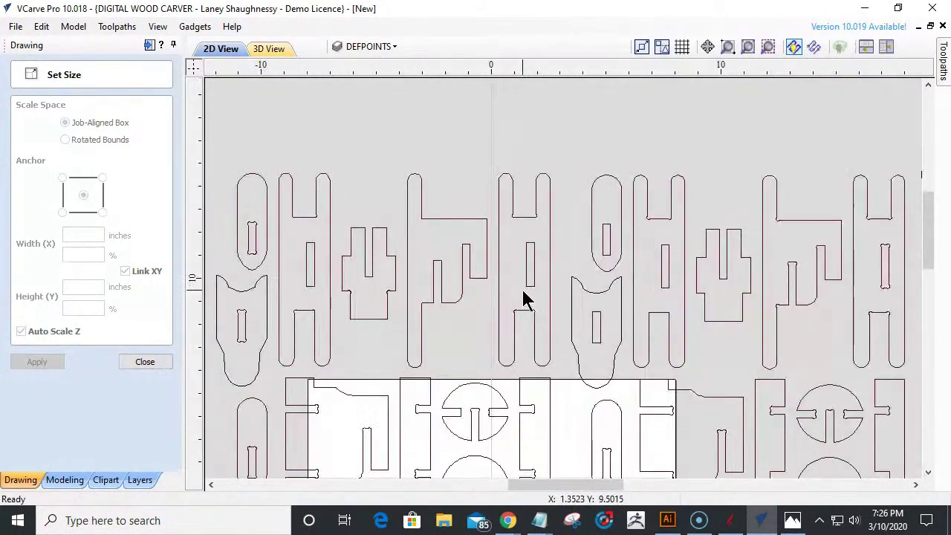
click(528, 281)
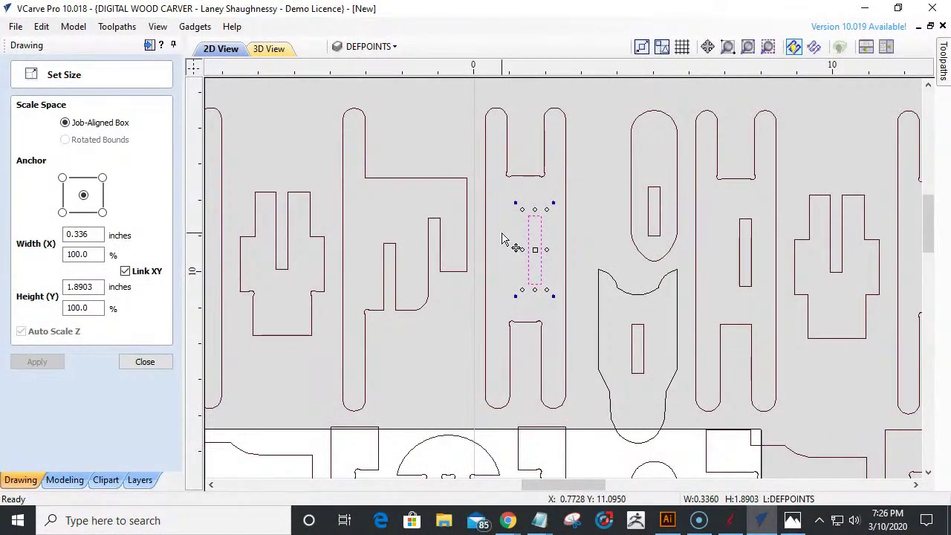
- Undo the resize, delete the enclosing rectangle around the parts and leave the Set Size tool
scroll(502, 237, down, 6)
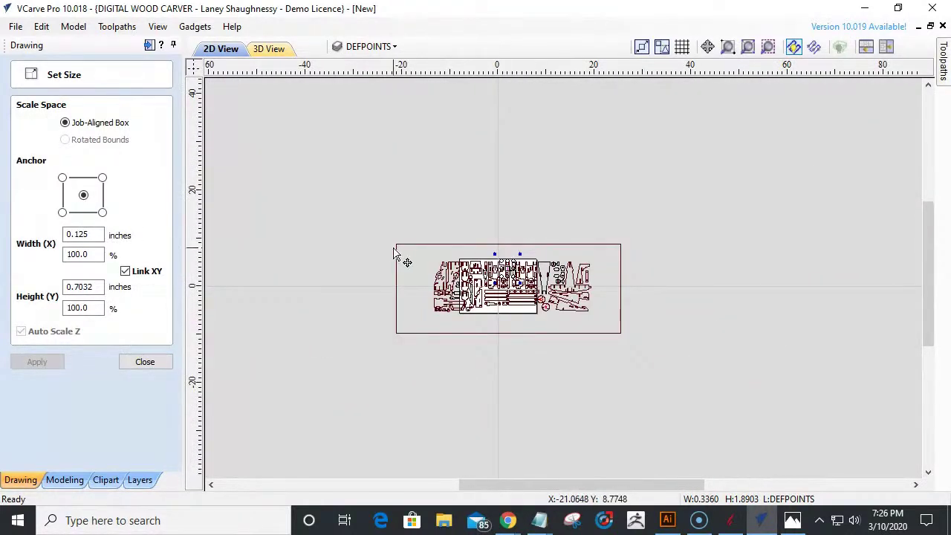
click(385, 255)
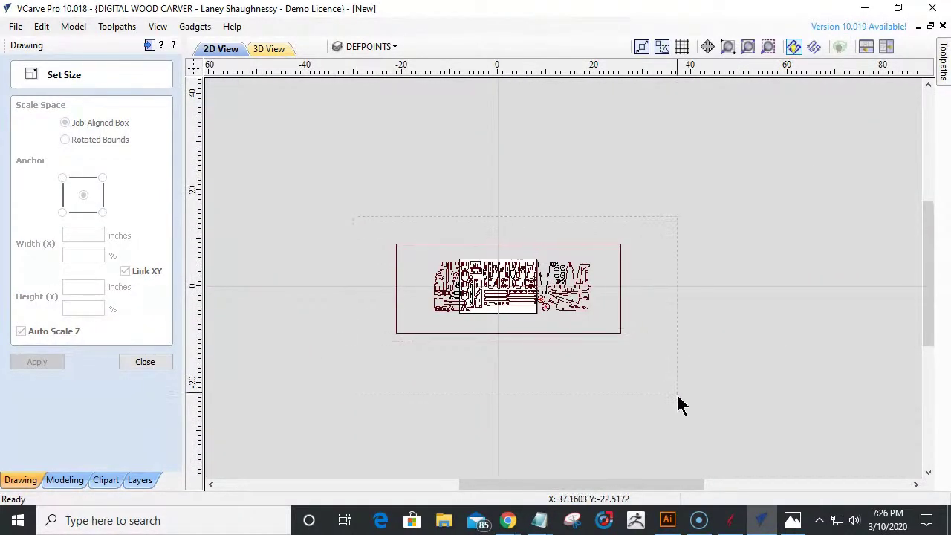
drag(676, 398, 677, 400)
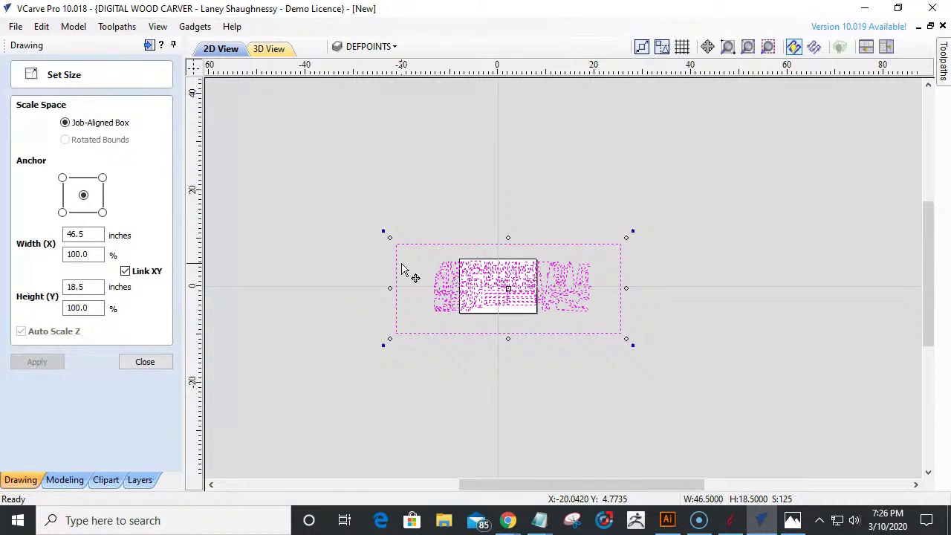
click(326, 285)
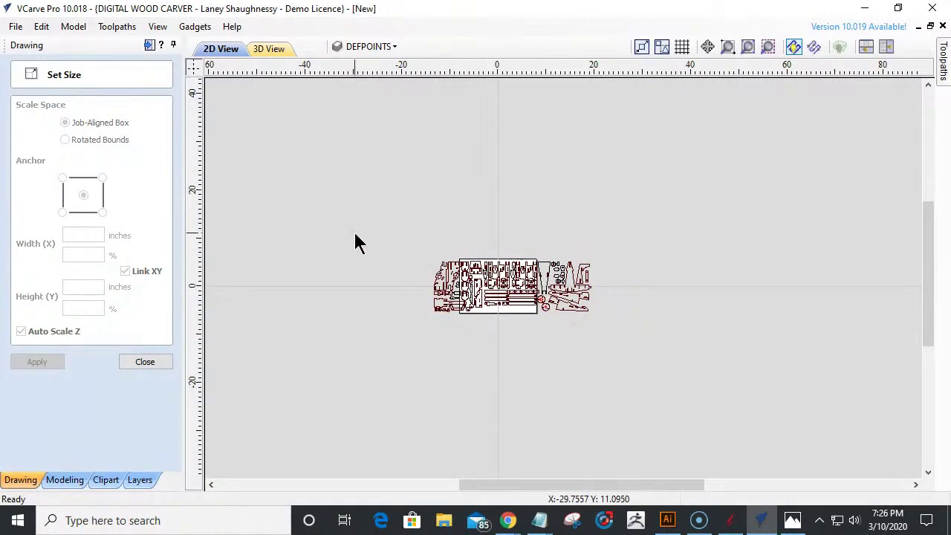
click(146, 362)
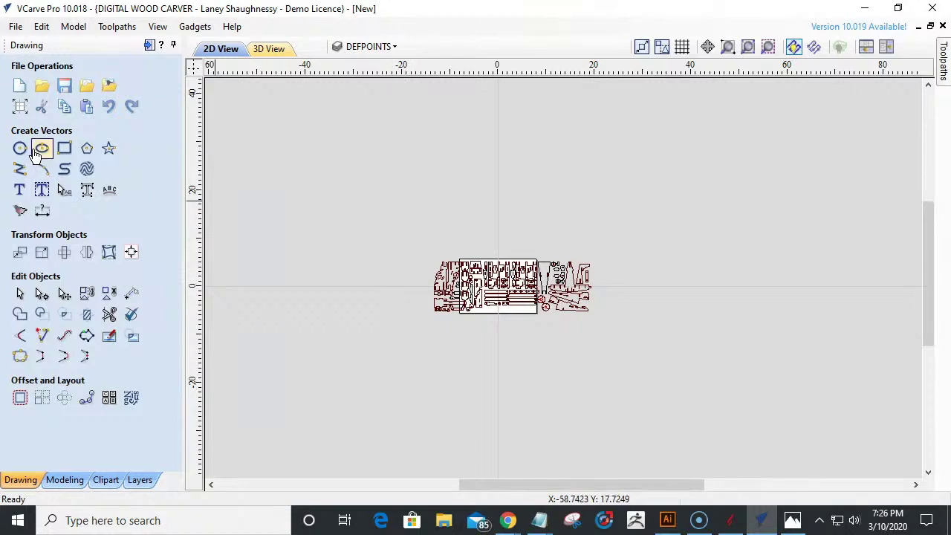
- Draw a square-cornered rectangle about 30 inches high around all the parts and set its width to 125 inches
click(64, 148)
mouse_move(335, 231)
mouse_down()
mouse_move(673, 365)
mouse_move(669, 374)
mouse_up()
double_click(110, 303)
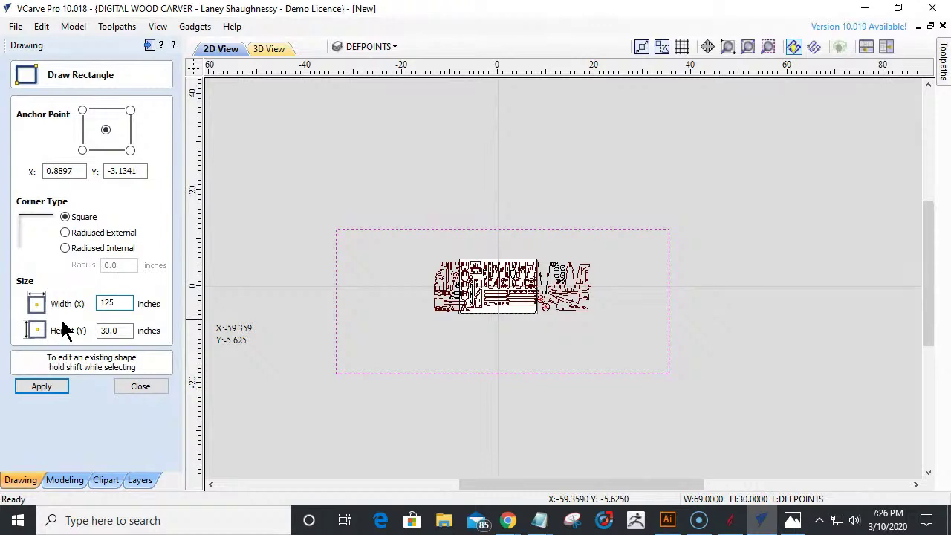
click(30, 387)
scroll(630, 331, down, 3)
scroll(518, 265, up, 2)
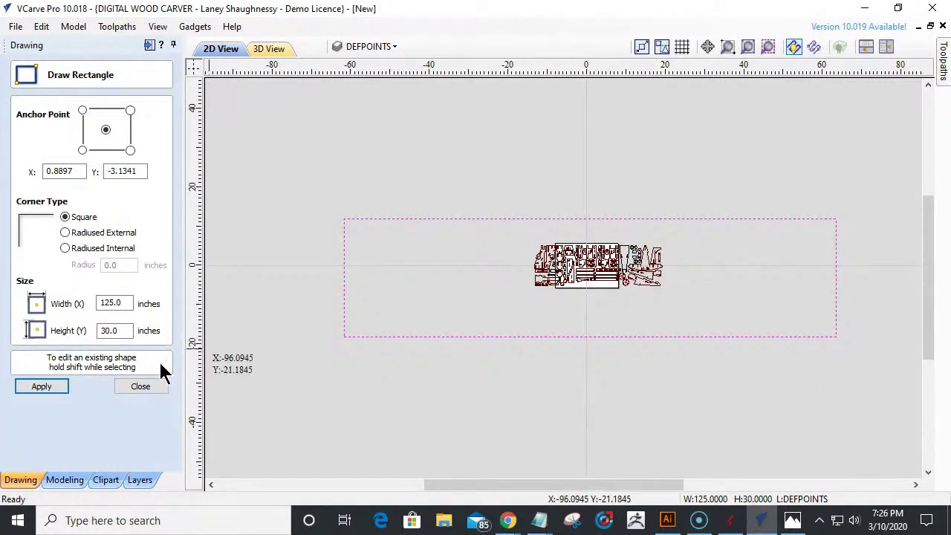
click(151, 386)
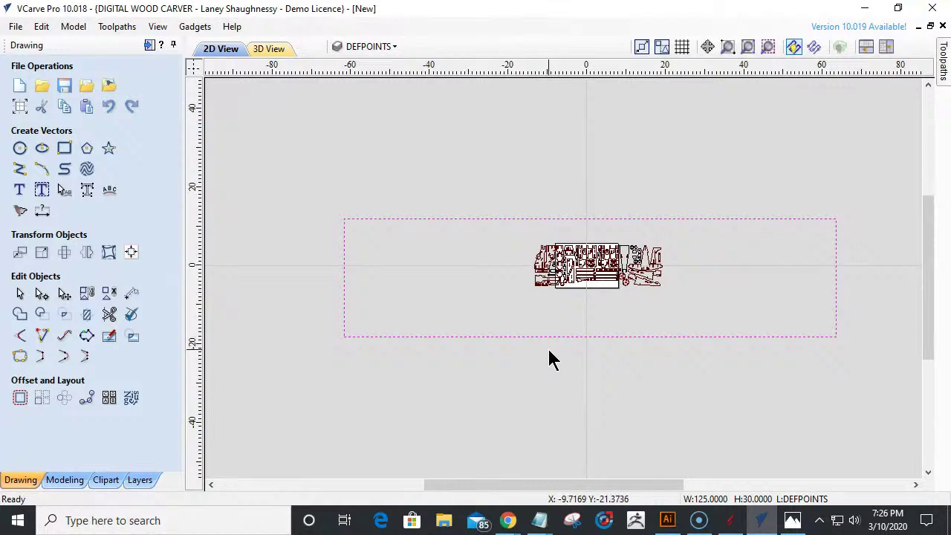
- Select all the parts with the rectangle for resizing, then switch to Photos to read the Actual Thickness of Plywood chart and close it
scroll(502, 310, down, 1)
drag(299, 191, 779, 243)
drag(845, 368, 844, 369)
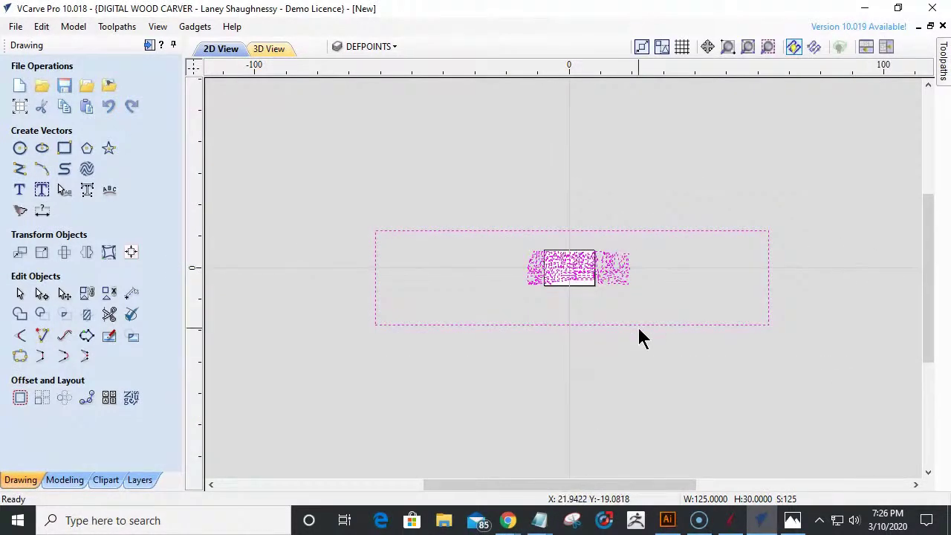
click(42, 252)
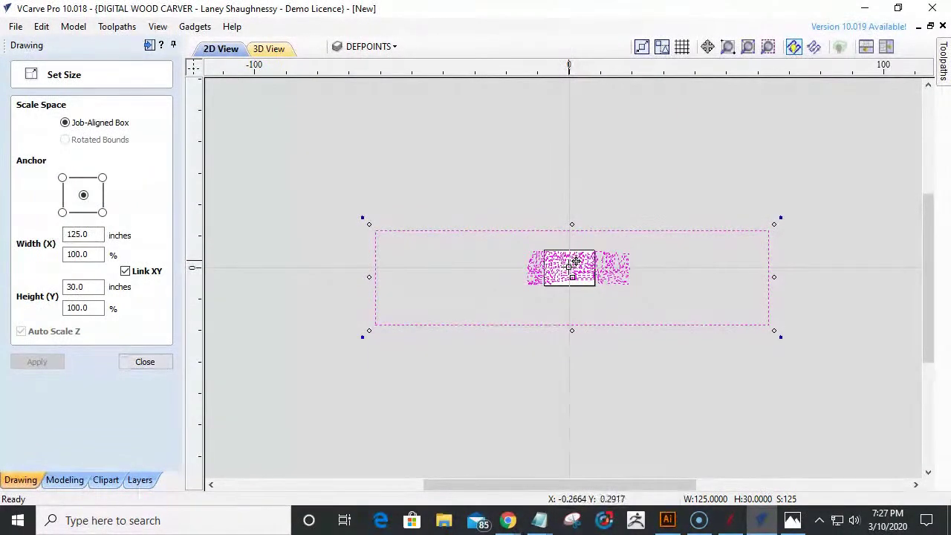
scroll(573, 250, up, 10)
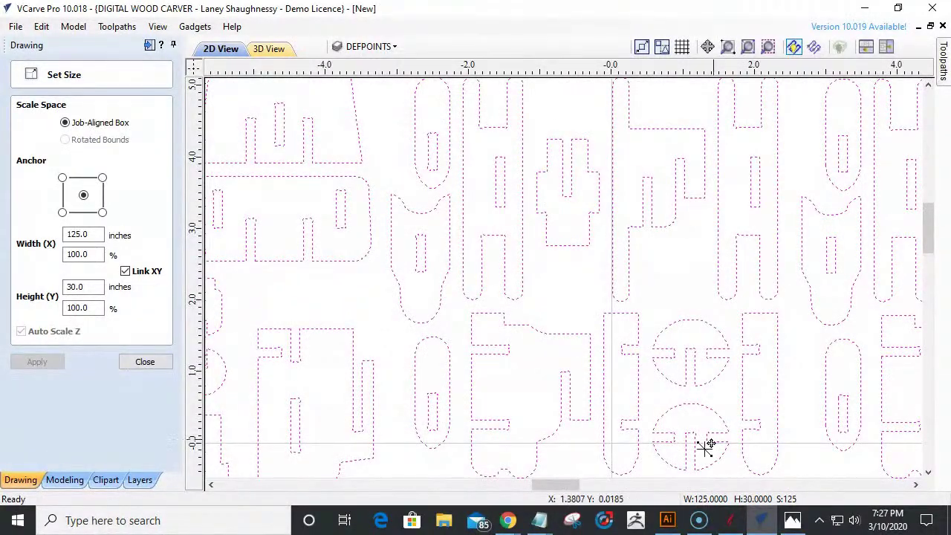
click(792, 520)
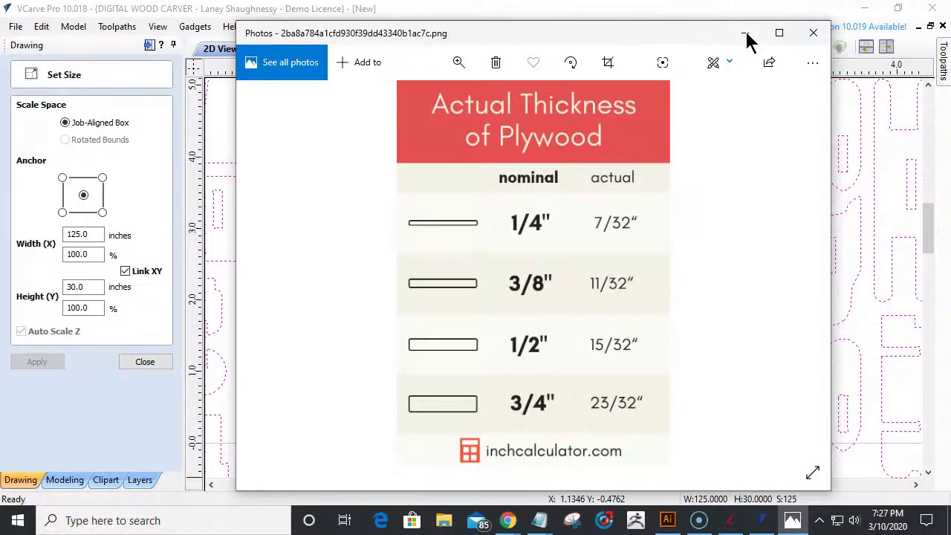
click(814, 33)
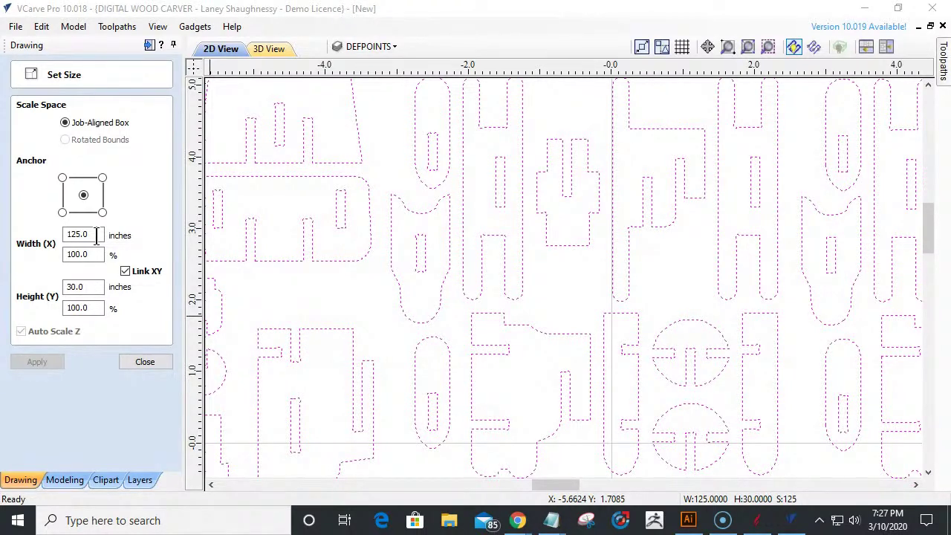
- Scale the selected parts and rectangle proportionally to 250 inches wide and leave the Set Size tool
drag(95, 235, 63, 246)
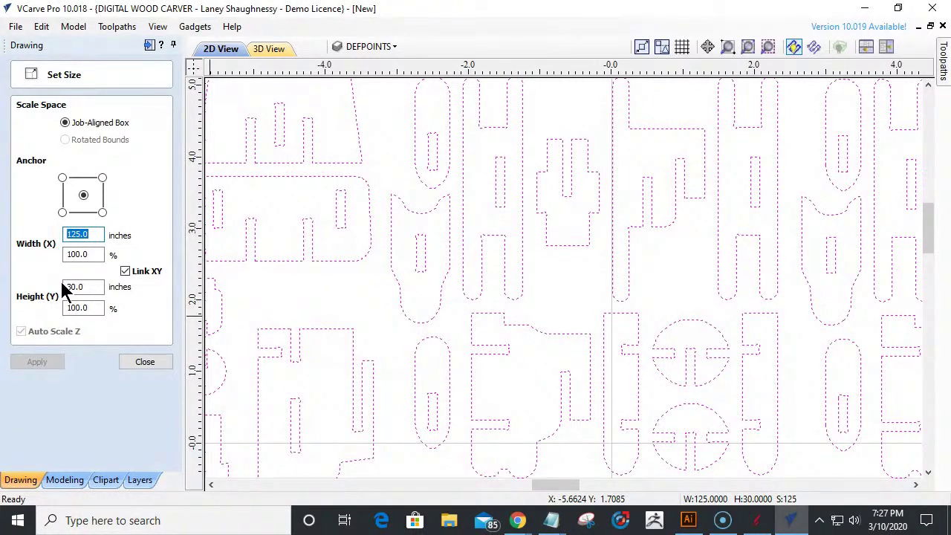
text(250)
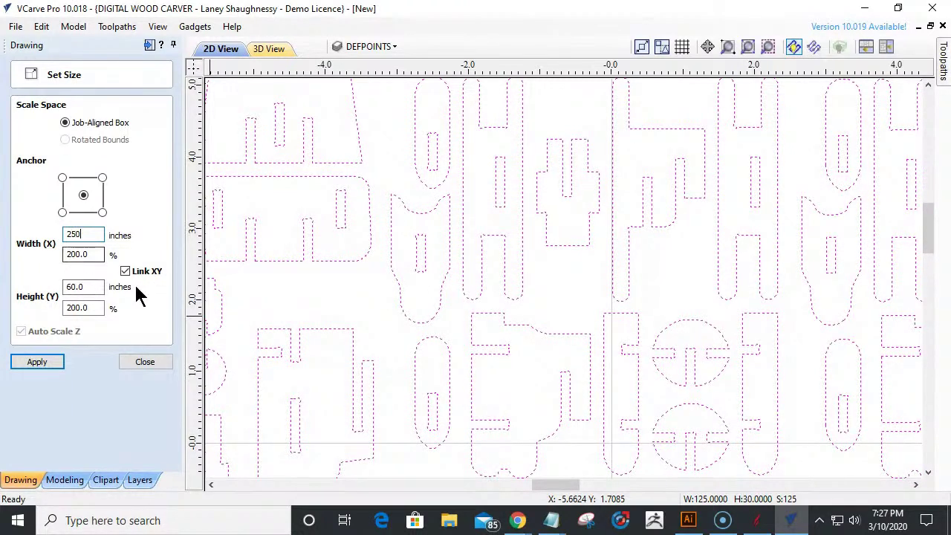
click(37, 361)
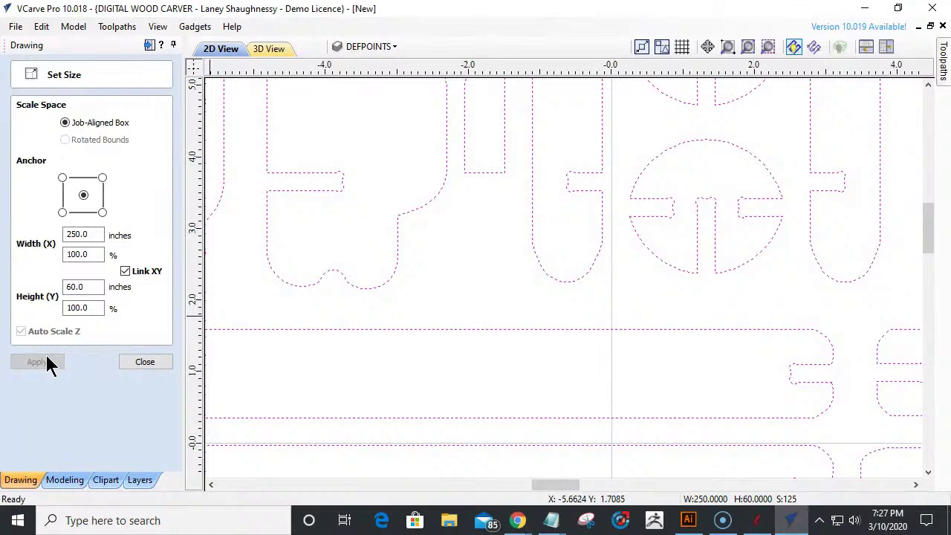
click(141, 360)
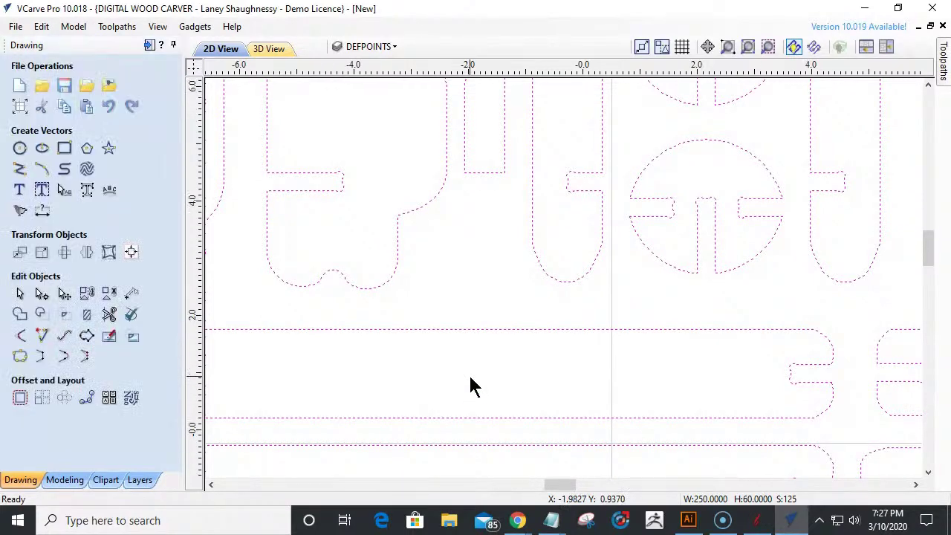
- Select the H-shaped part's center slot to check its width, and undo the 250-inch resize
scroll(471, 385, down, 5)
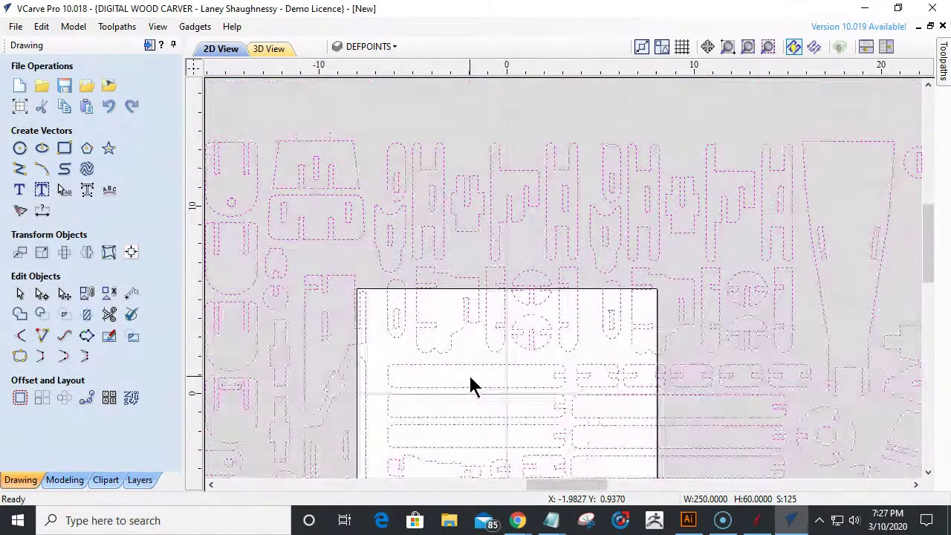
scroll(558, 191, up, 3)
click(572, 223)
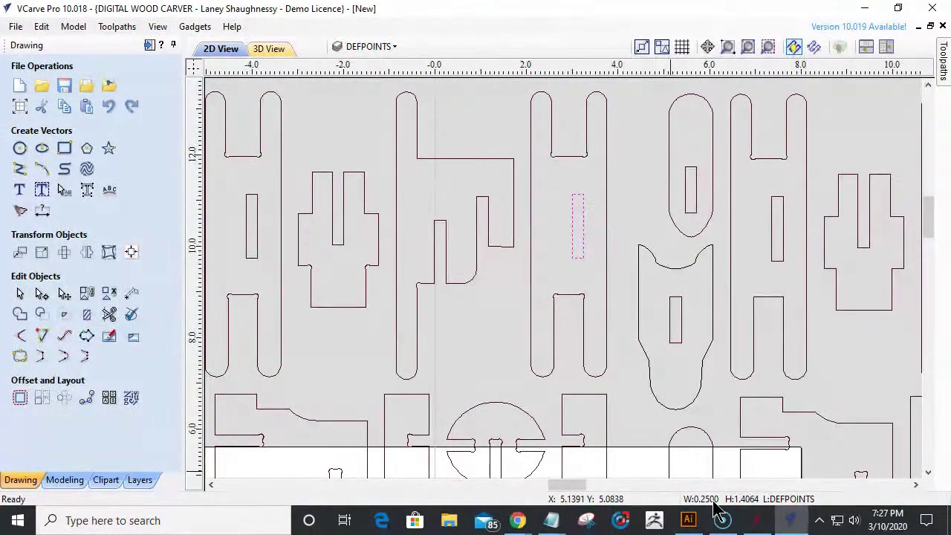
scroll(610, 343, down, 3)
scroll(611, 343, down, 2)
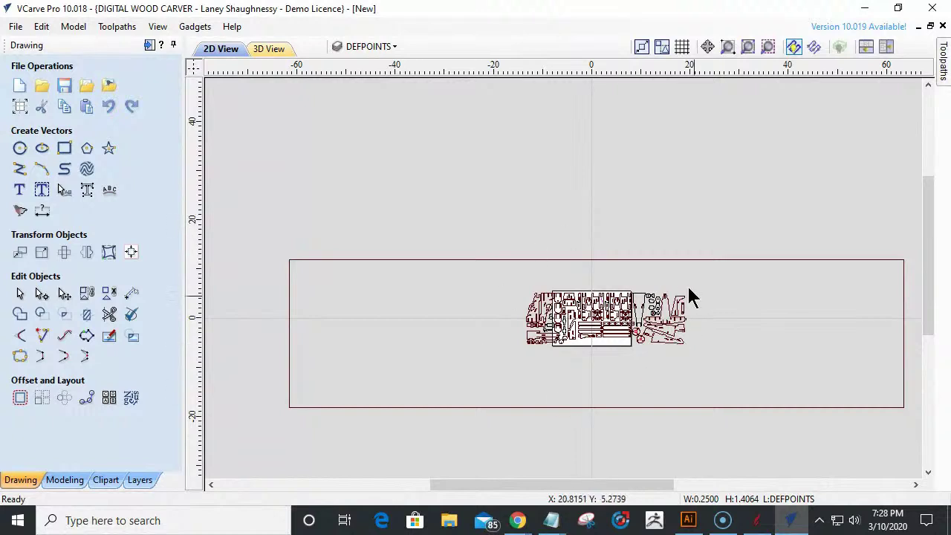
- Select all the parts with the rectangle for resizing and calculate the decimal value of 7/32 in the Set Size width
drag(251, 197, 902, 450)
click(41, 253)
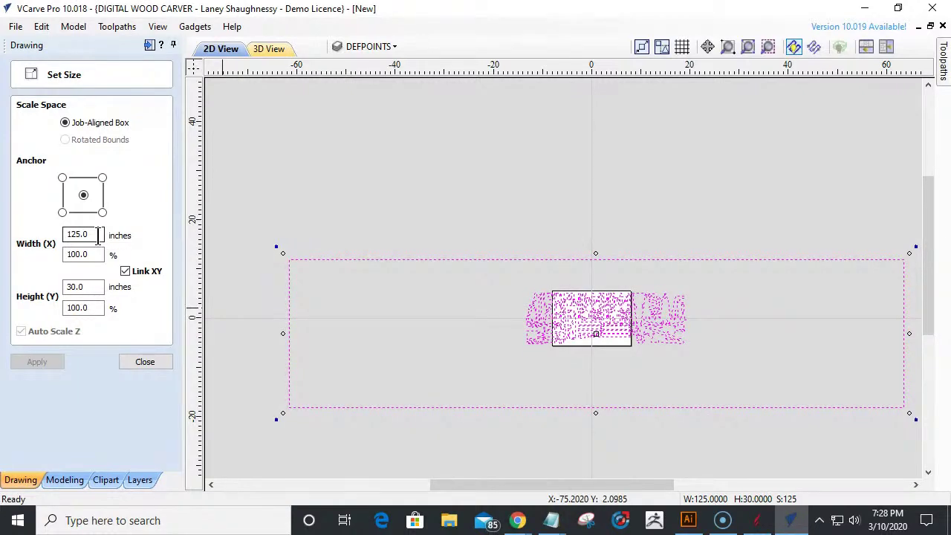
drag(97, 236, 55, 245)
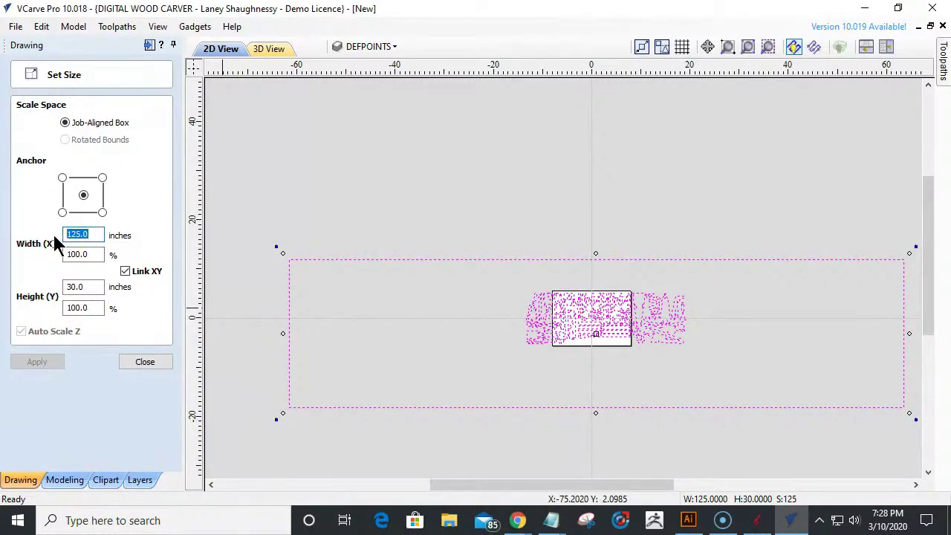
text(7/)
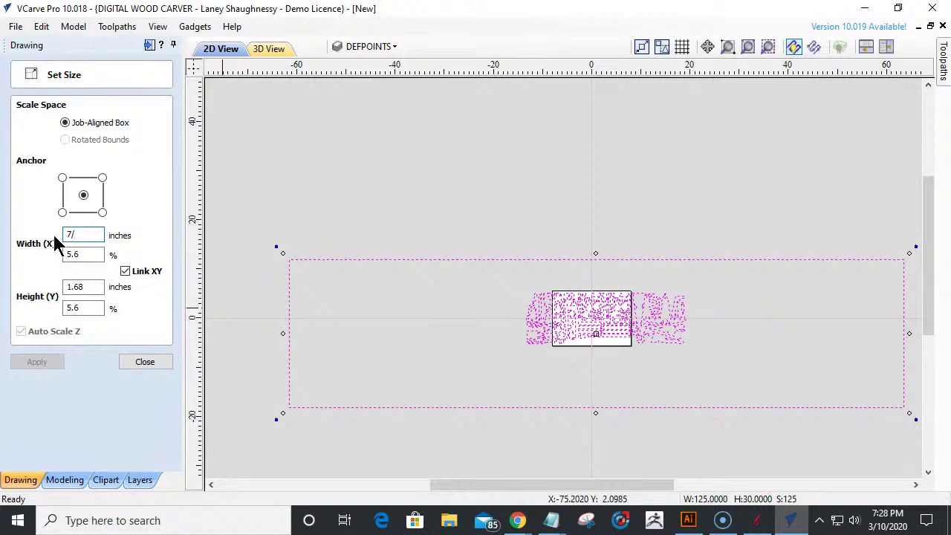
text(32)
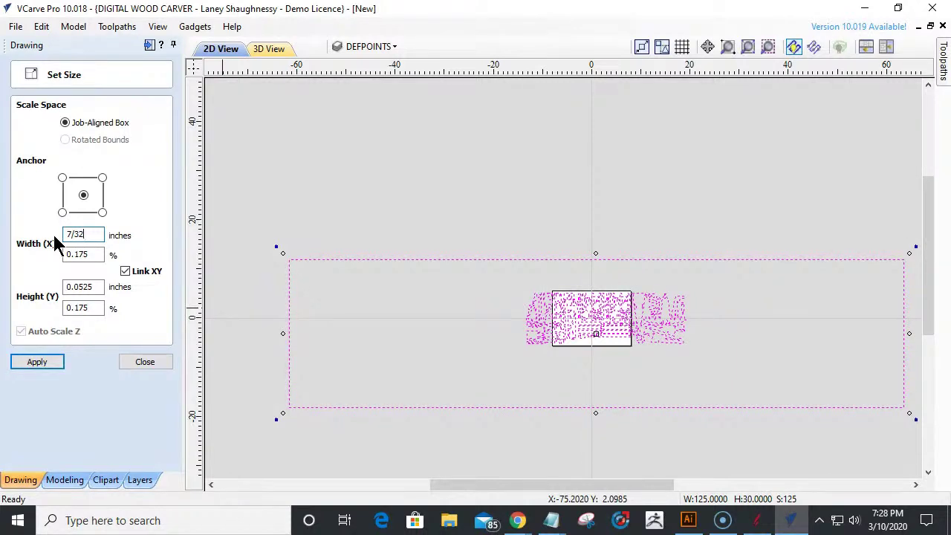
key(equal)
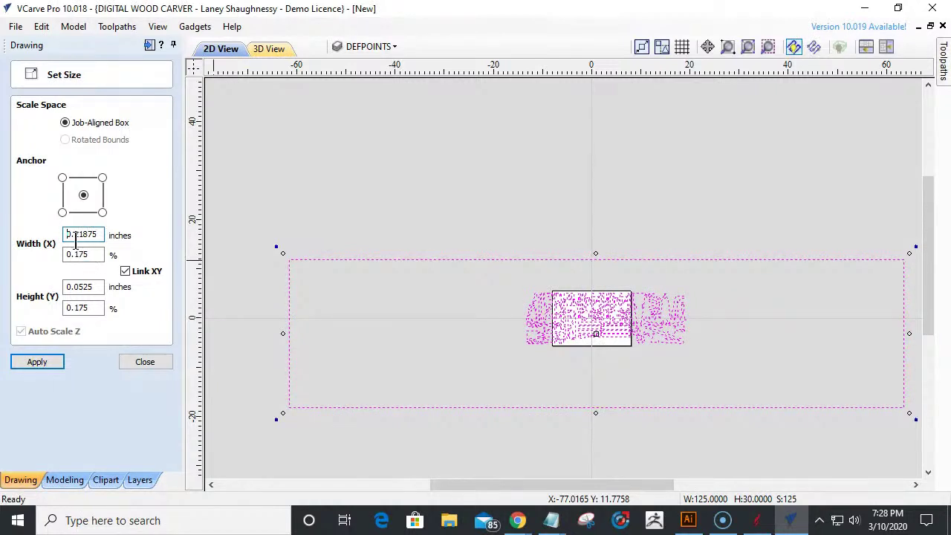
- Scale the selected parts and rectangle proportionally to 218.75 inches wide and leave the Set Size tool
click(87, 235)
drag(98, 235, 63, 237)
text(218.75)
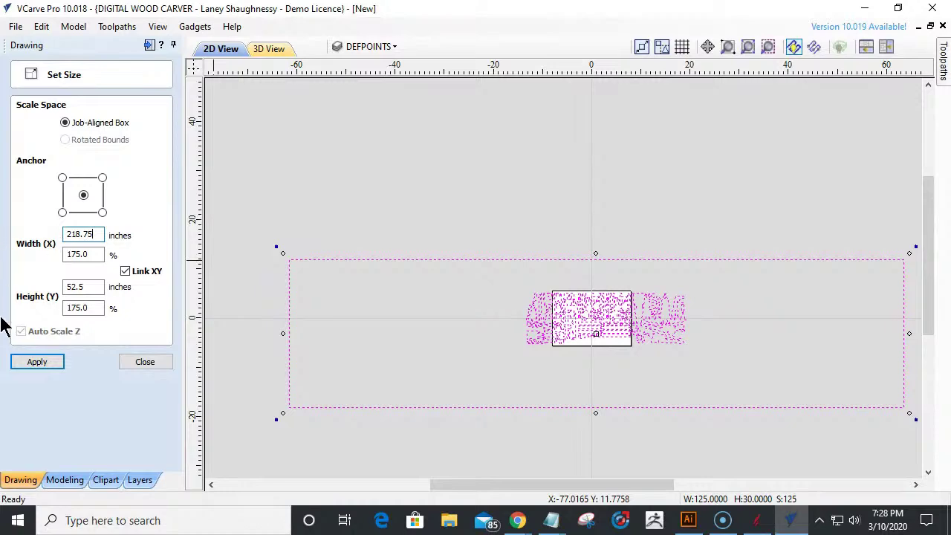
click(37, 361)
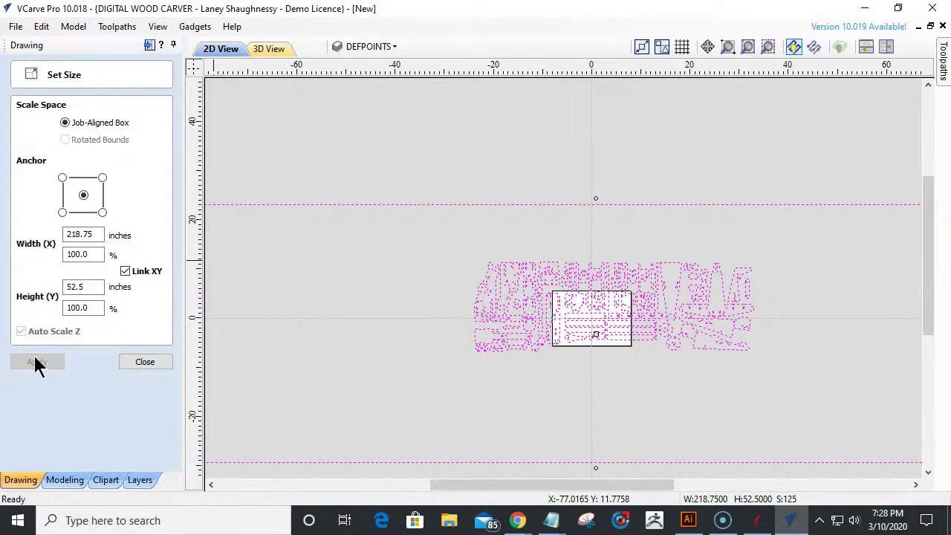
click(144, 362)
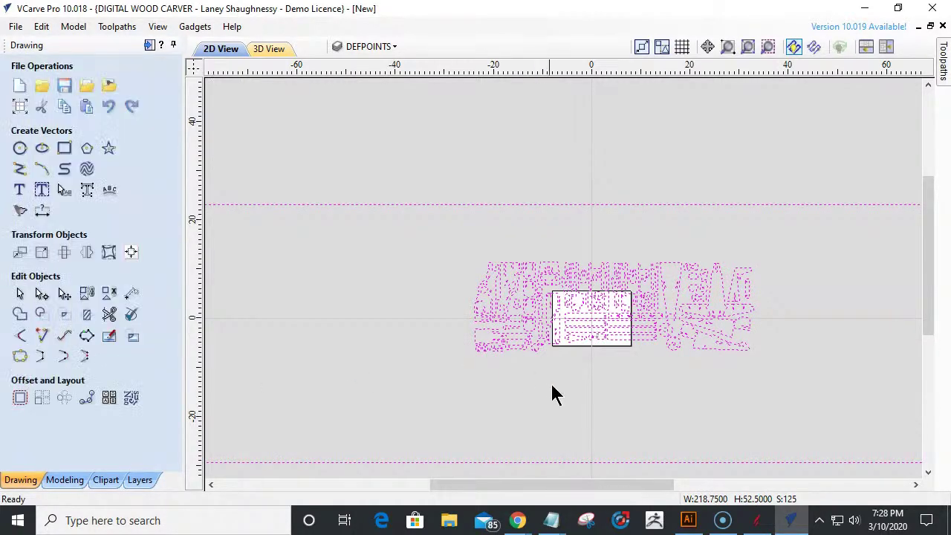
- Select the center slot of the H-shaped part to check its width at the new scale
click(580, 392)
scroll(634, 252, up, 10)
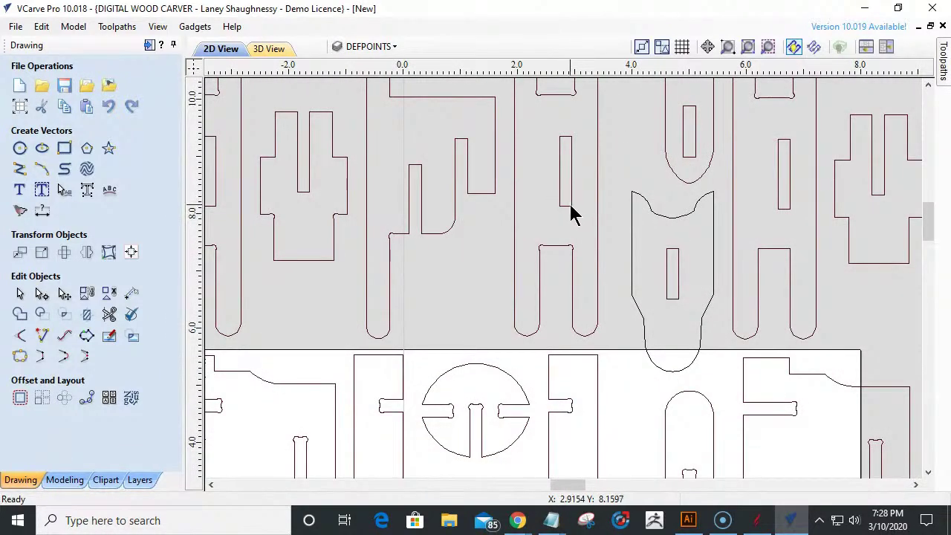
click(572, 214)
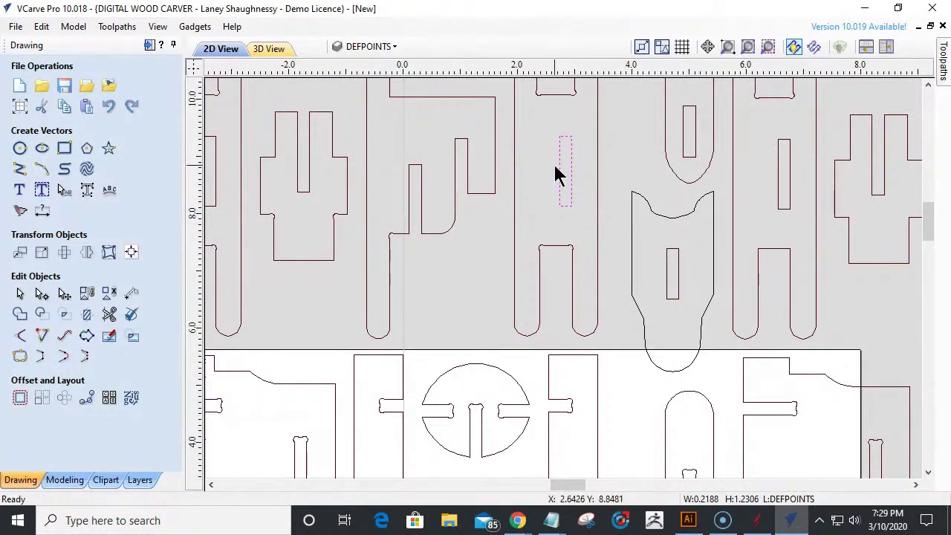
scroll(630, 210, down, 6)
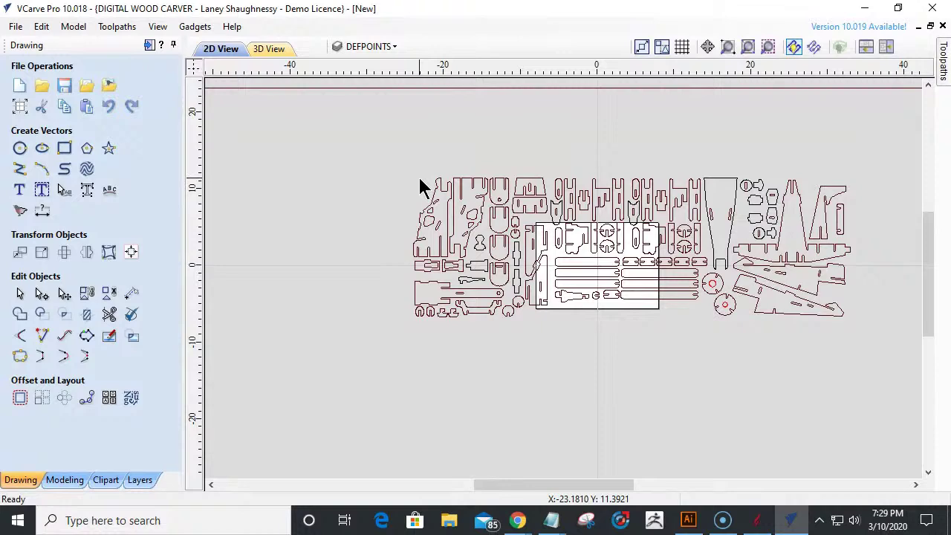
scroll(661, 187, up, 2)
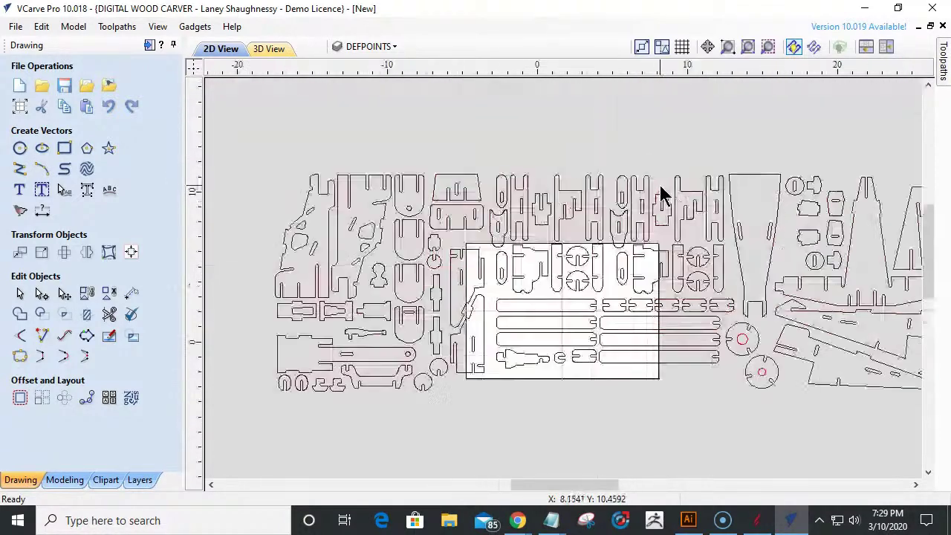
scroll(661, 194, up, 3)
scroll(617, 233, down, 4)
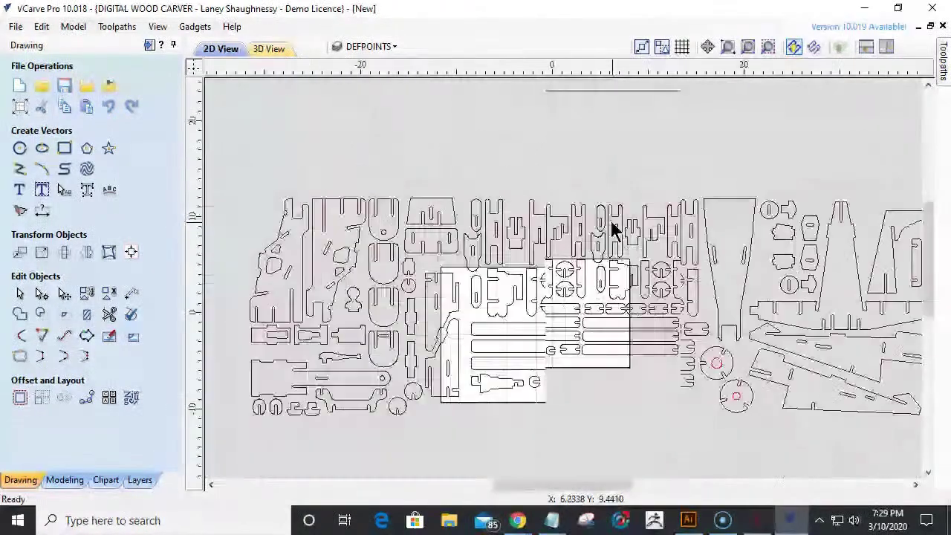
scroll(613, 229, down, 5)
scroll(607, 260, up, 5)
scroll(609, 273, up, 3)
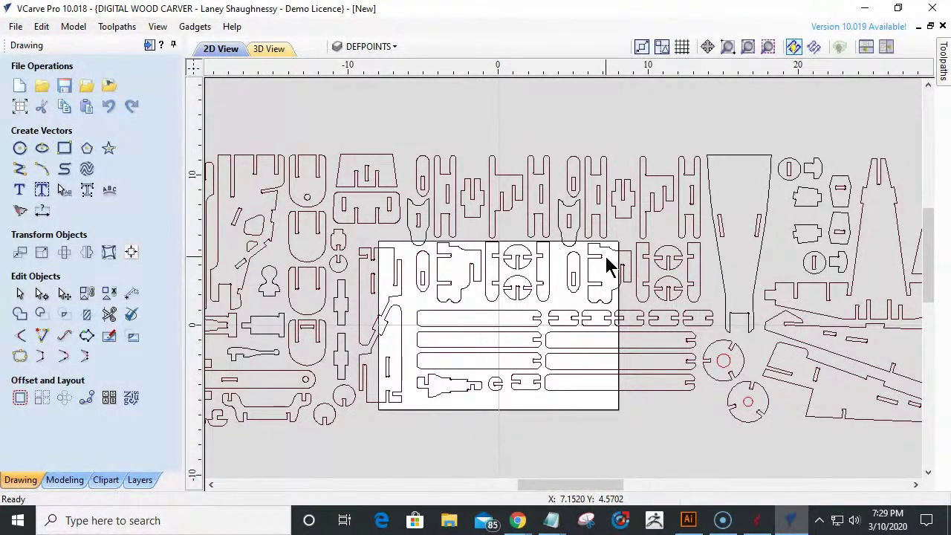
scroll(605, 238, down, 6)
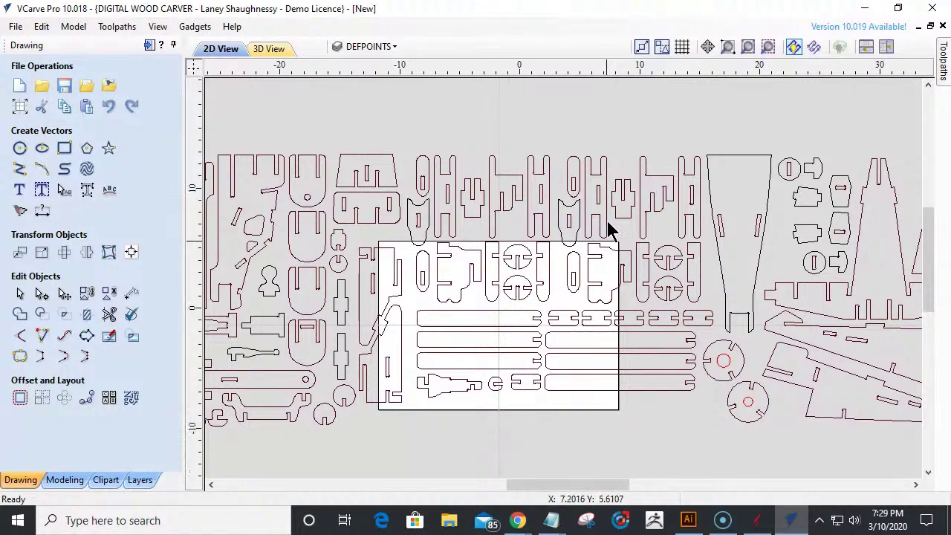
- Select all the parts with the rectangle and scale them proportionally to 500 inches wide
drag(353, 230, 717, 346)
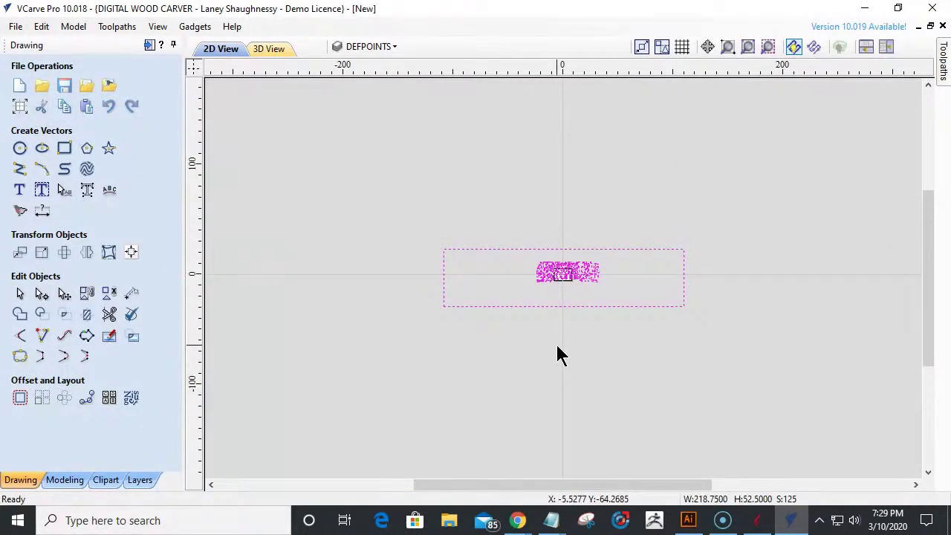
click(41, 251)
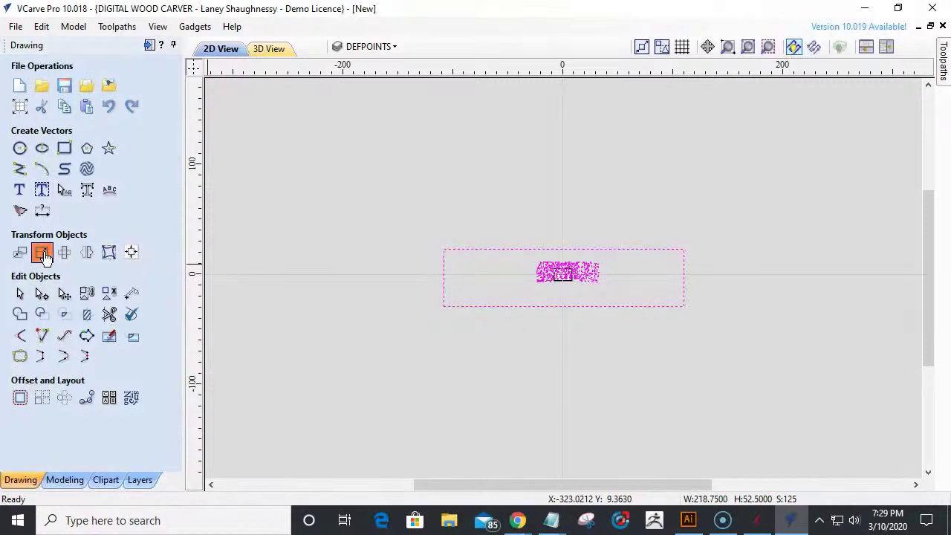
drag(93, 235, 68, 234)
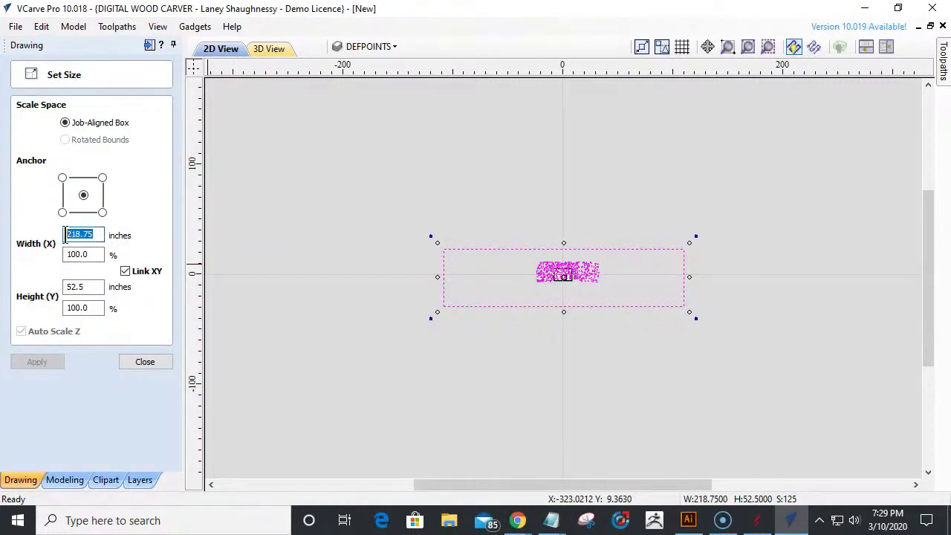
text(.5)
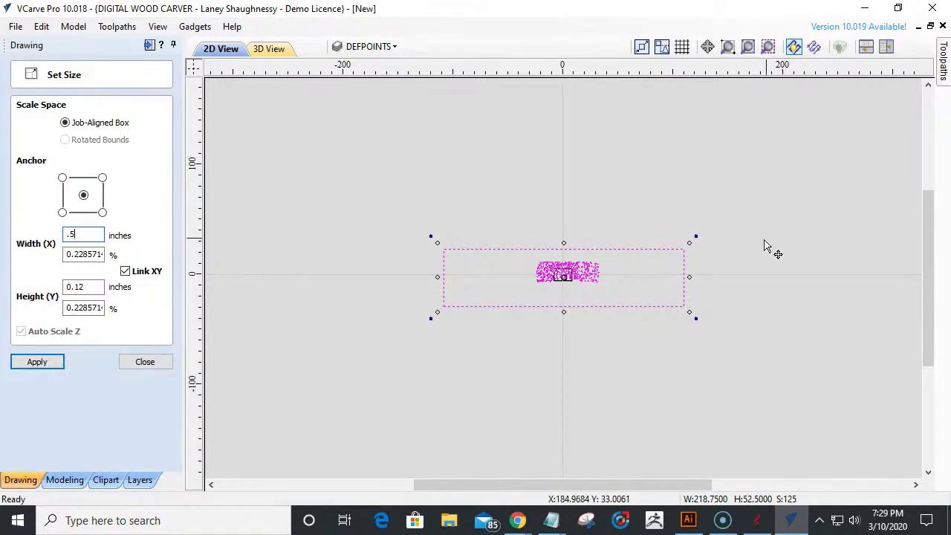
double_click(77, 235)
text(500.00)
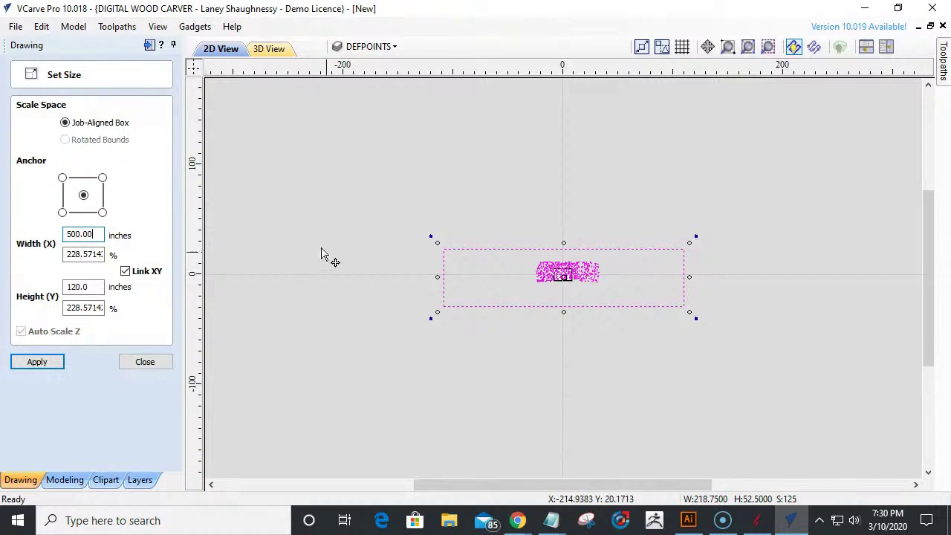
click(39, 363)
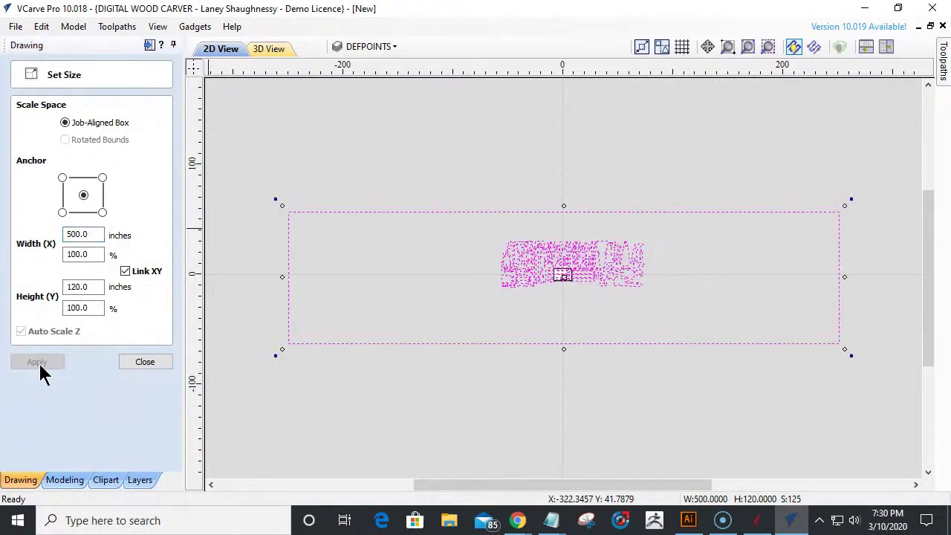
- Select the H-shaped part's center slot to check its width
click(388, 279)
scroll(594, 240, up, 10)
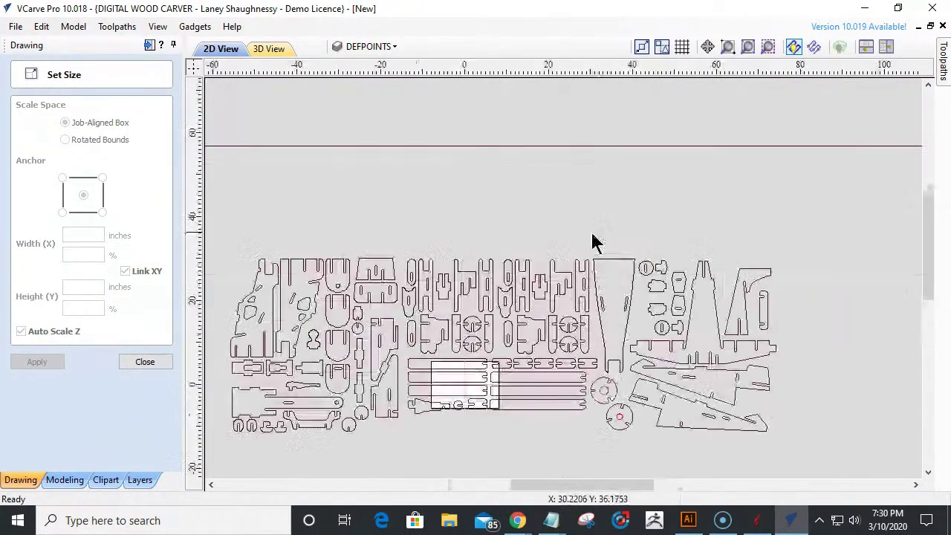
scroll(484, 327, up, 5)
scroll(483, 322, down, 4)
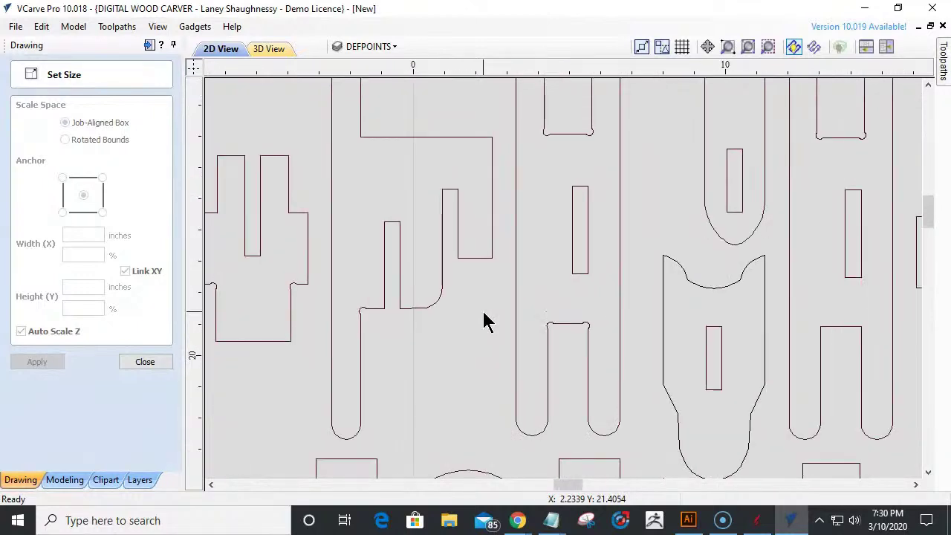
click(572, 255)
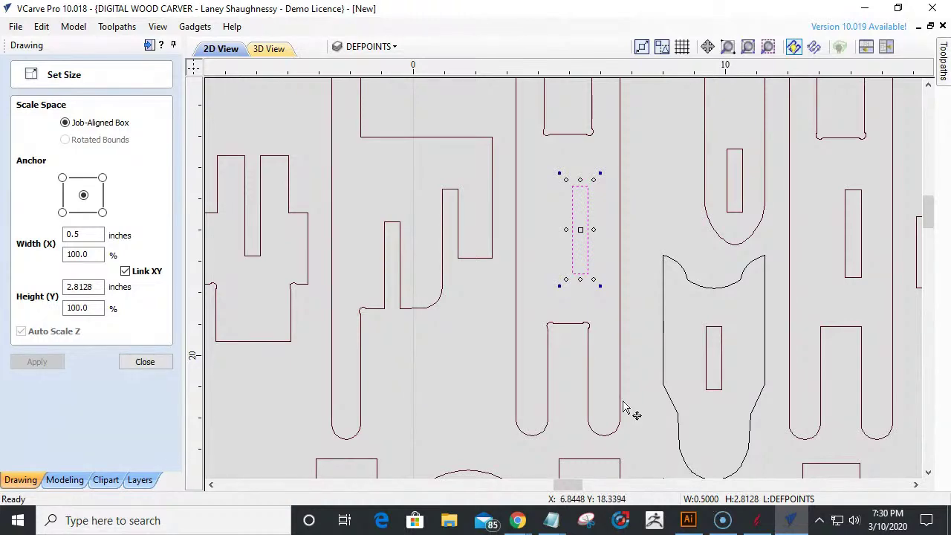
- Undo the resizes and the reference rectangle, then recheck the H-shaped part's center slot width and leave the Set Size tool
scroll(638, 281, down, 10)
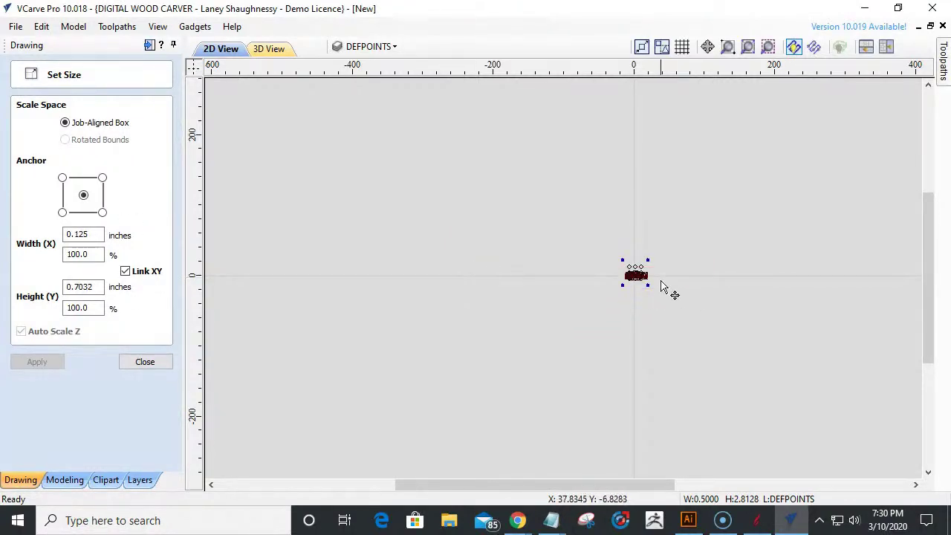
scroll(659, 286, up, 5)
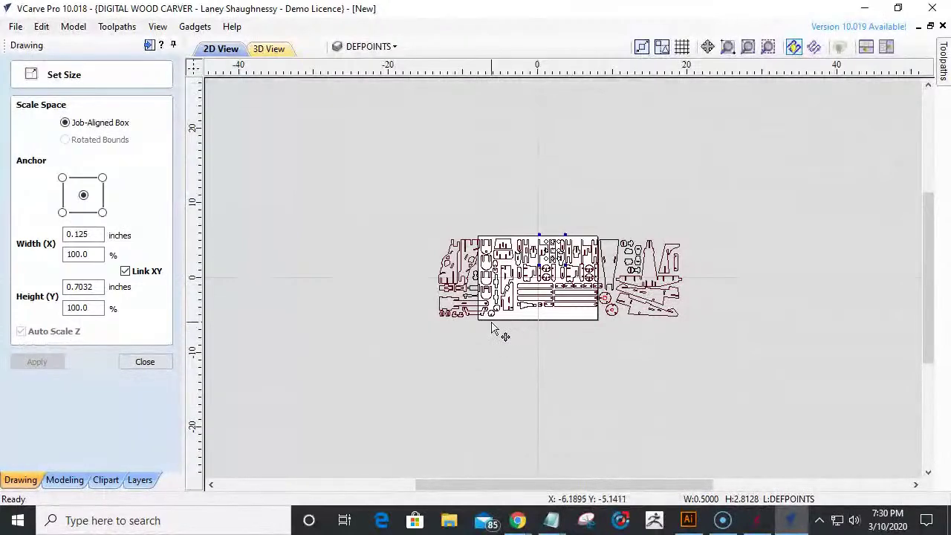
scroll(497, 323, up, 2)
click(637, 357)
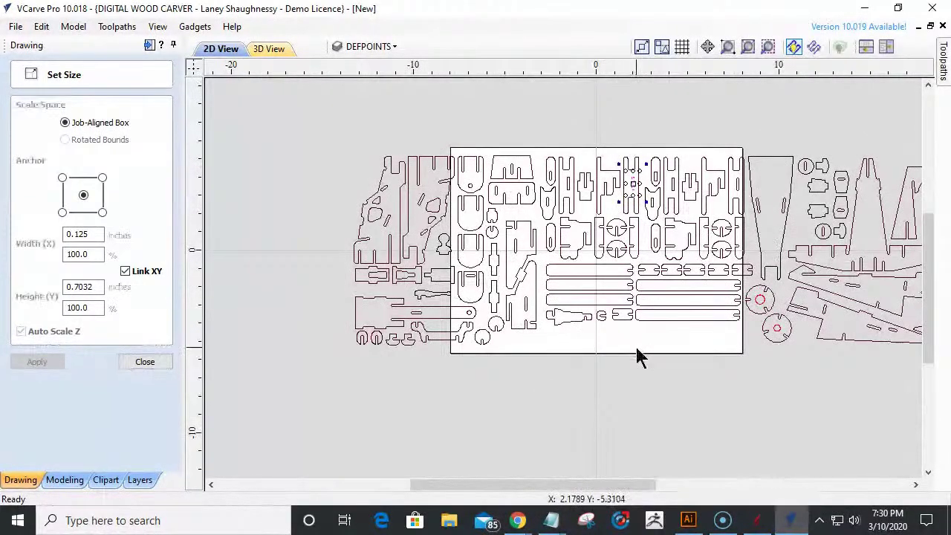
click(629, 187)
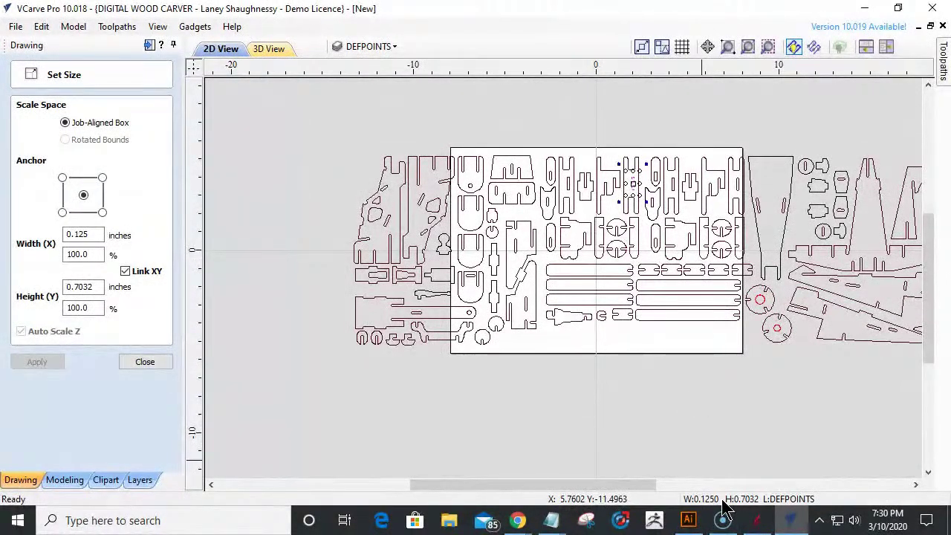
scroll(710, 467, down, 1)
scroll(710, 466, down, 1)
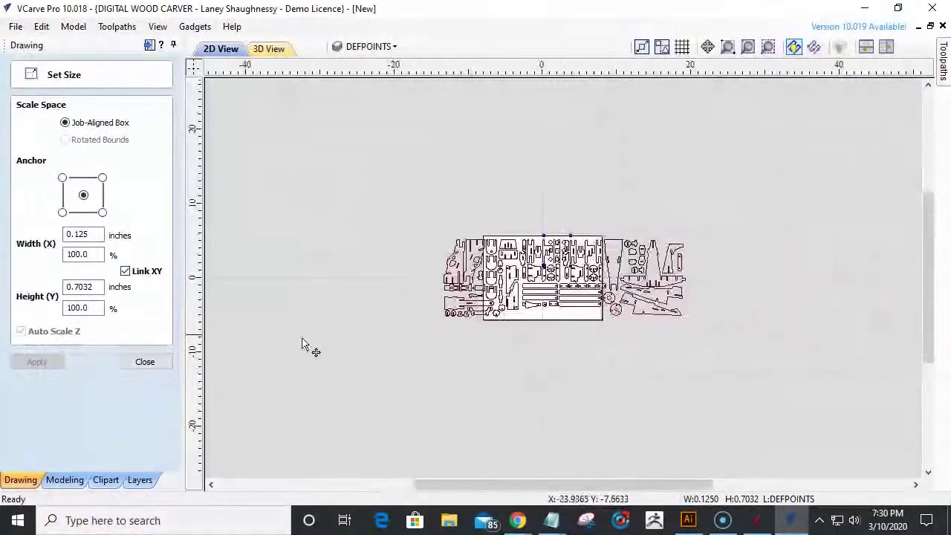
click(134, 363)
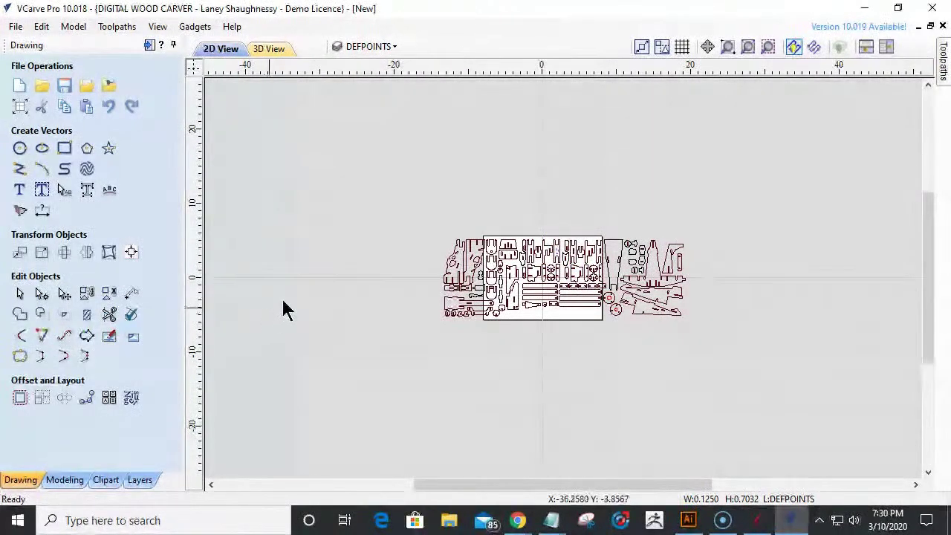
- Draw a reference rectangle about 37.5 by 15.5 inches around all the parts and inspect the H-shaped part's center slot
click(64, 148)
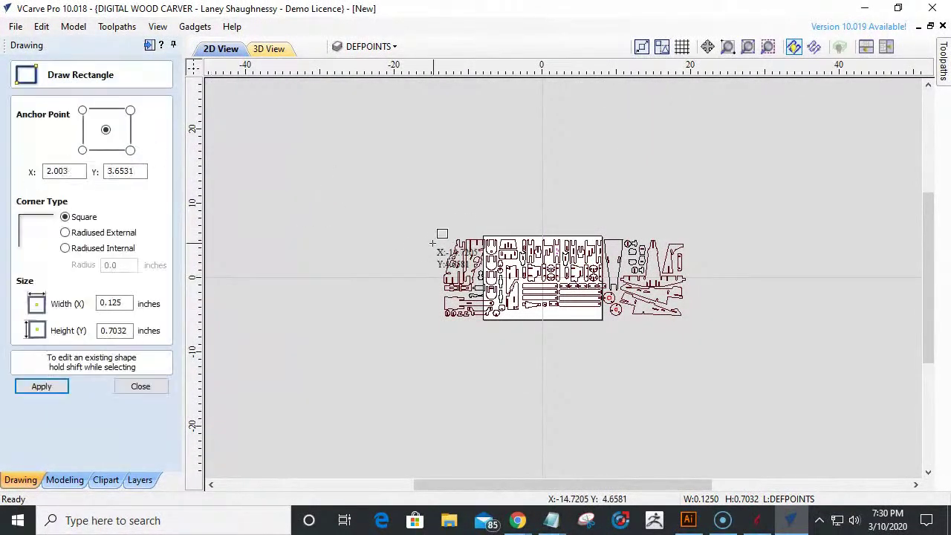
mouse_move(424, 221)
mouse_down()
mouse_move(706, 328)
mouse_move(702, 335)
mouse_up()
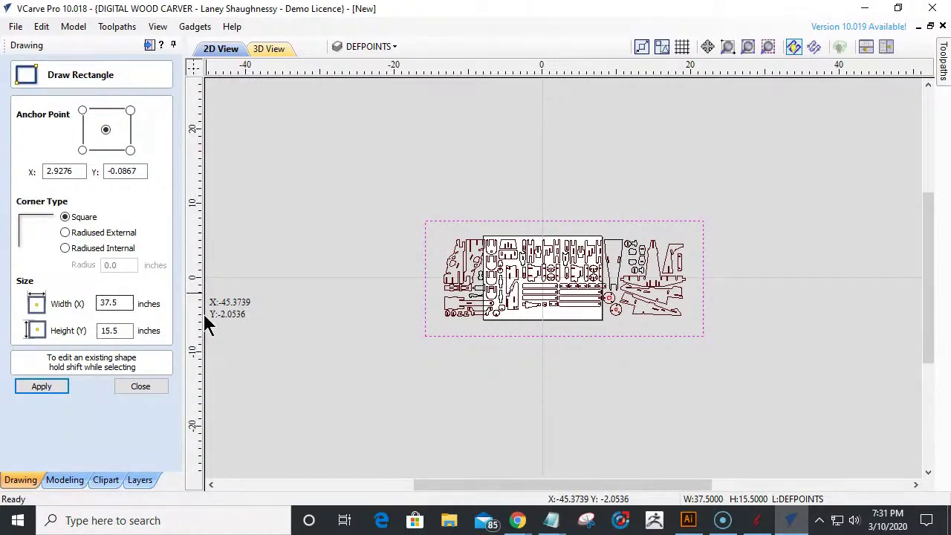
scroll(573, 245, up, 8)
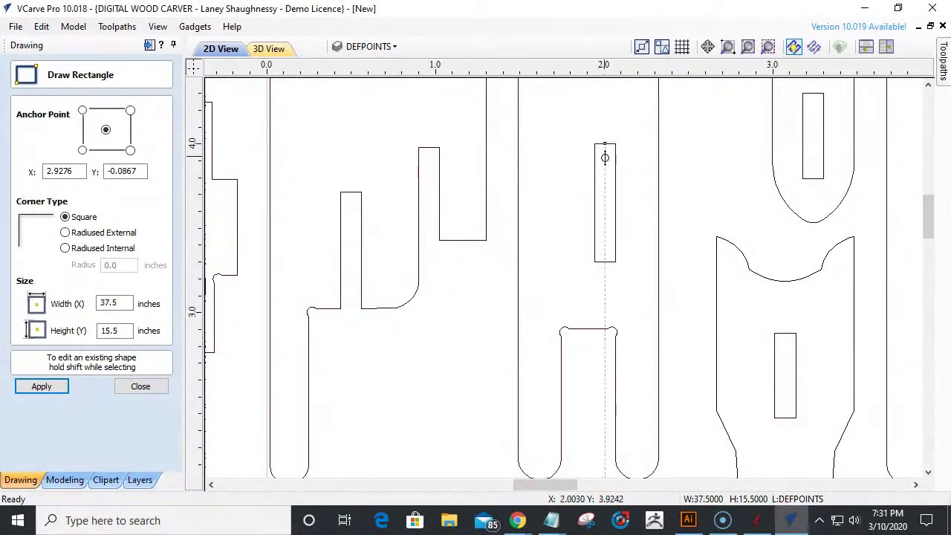
scroll(604, 157, down, 8)
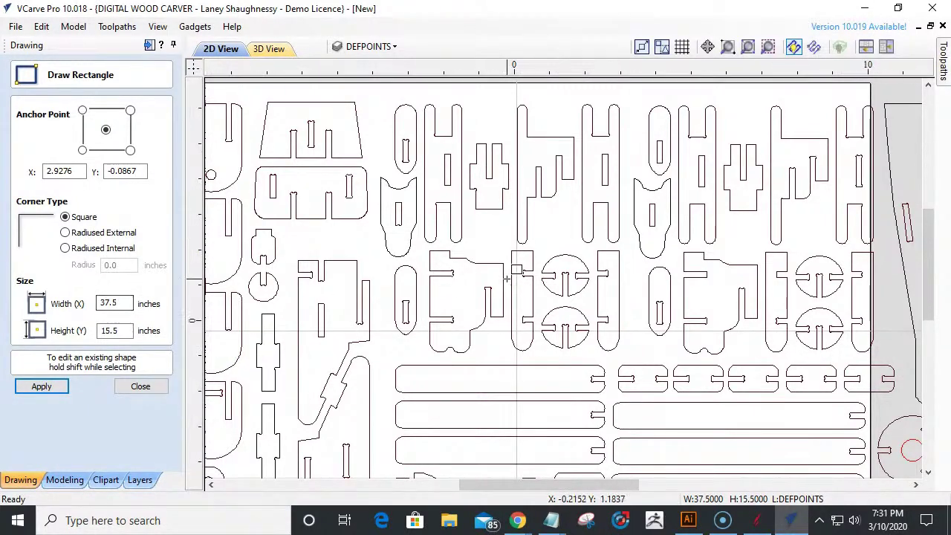
scroll(239, 349, down, 5)
- Set the reference rectangle's width to 125 inches and leave the Draw Rectangle tool
drag(116, 307, 95, 310)
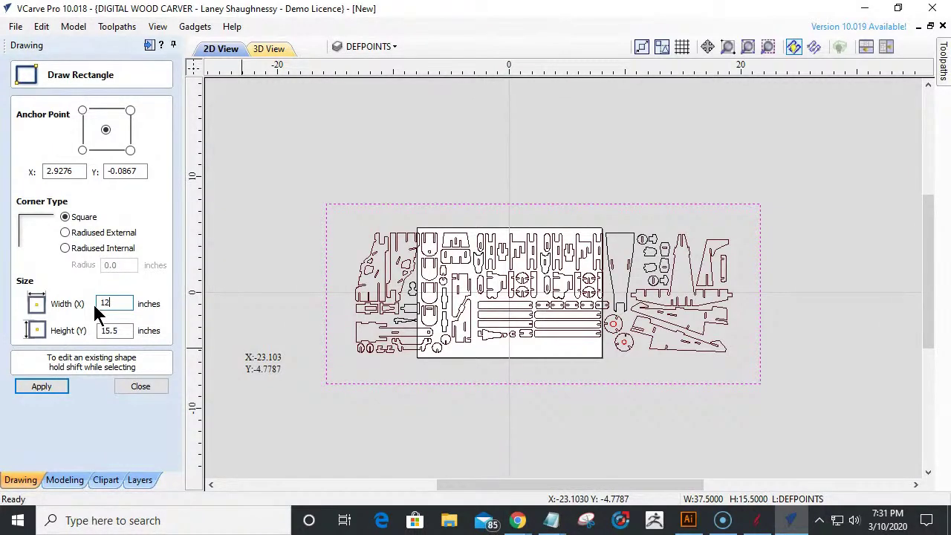
text(125)
click(42, 386)
scroll(379, 326, down, 3)
scroll(404, 319, down, 2)
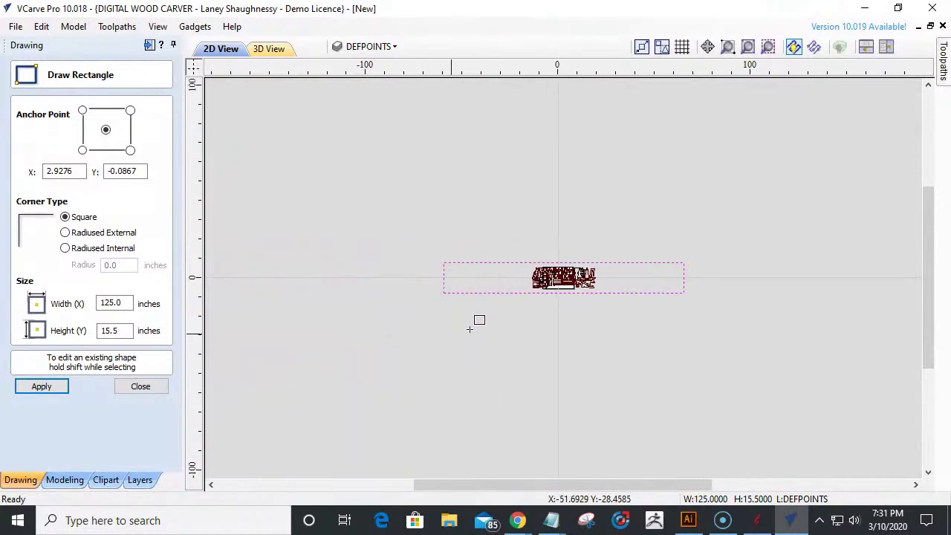
scroll(478, 320, up, 3)
click(141, 388)
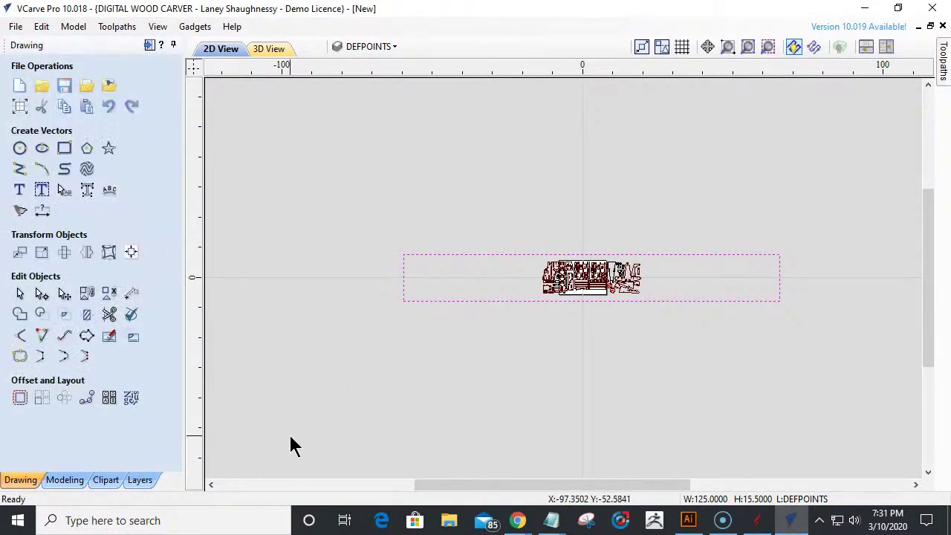
- Select all the parts together with the reference rectangle and look closely at the slots
key(ctrl+a)
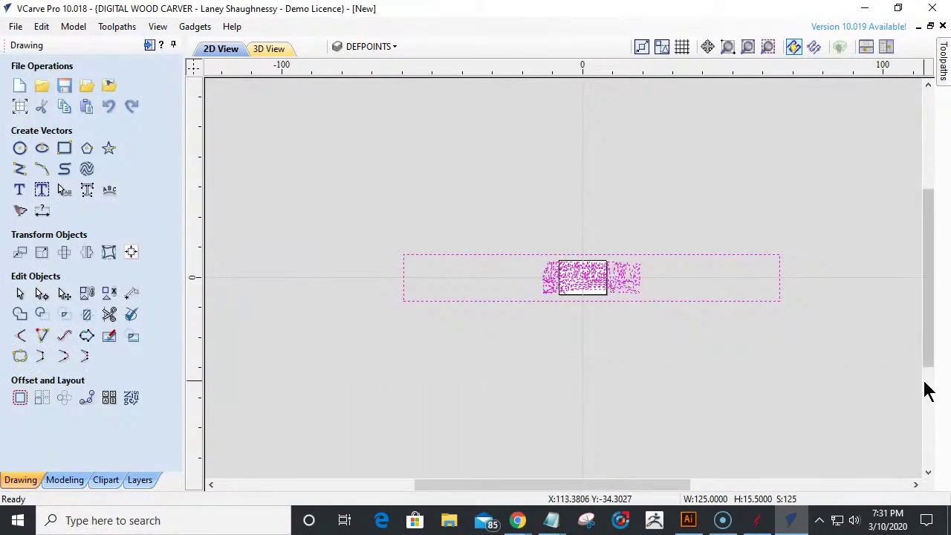
scroll(562, 275, up, 3)
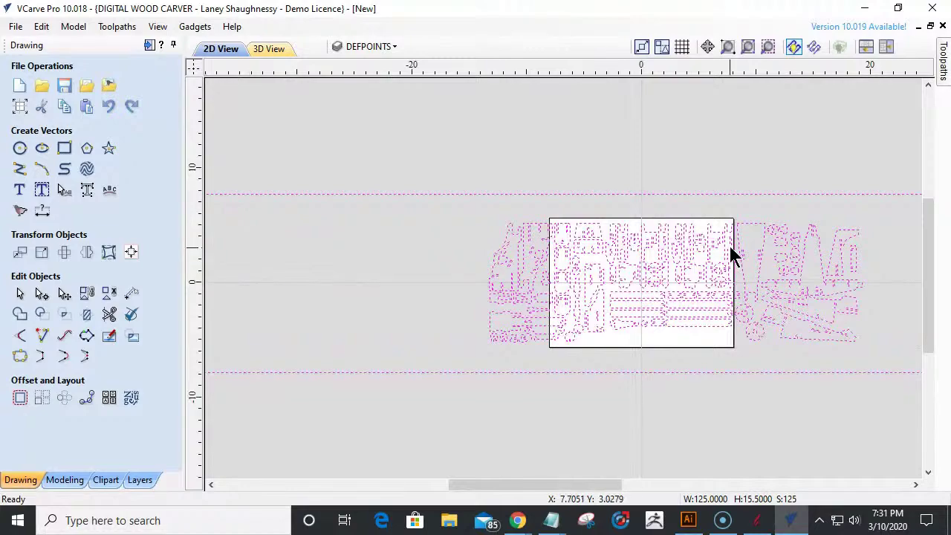
scroll(727, 248, up, 2)
scroll(450, 308, up, 2)
scroll(498, 275, up, 1)
scroll(636, 250, up, 1)
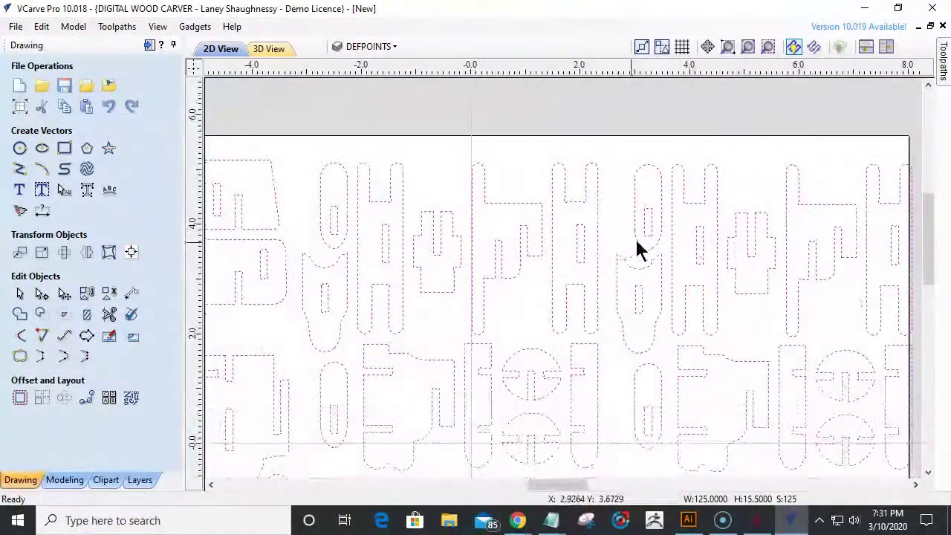
scroll(701, 242, up, 1)
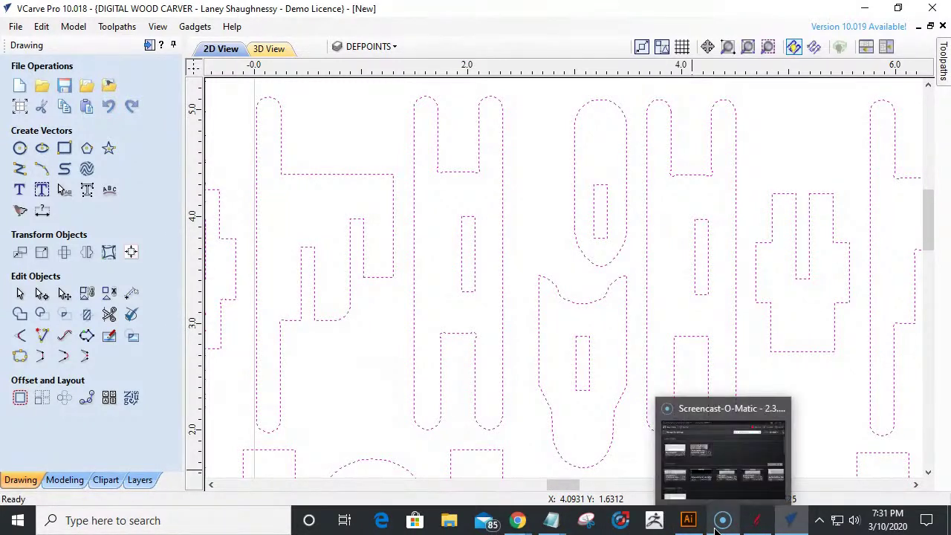
- Open the plywood thickness chart from File Explorer's recent files to check actual thicknesses, and return to the parts drawing
mouse_move(690, 522)
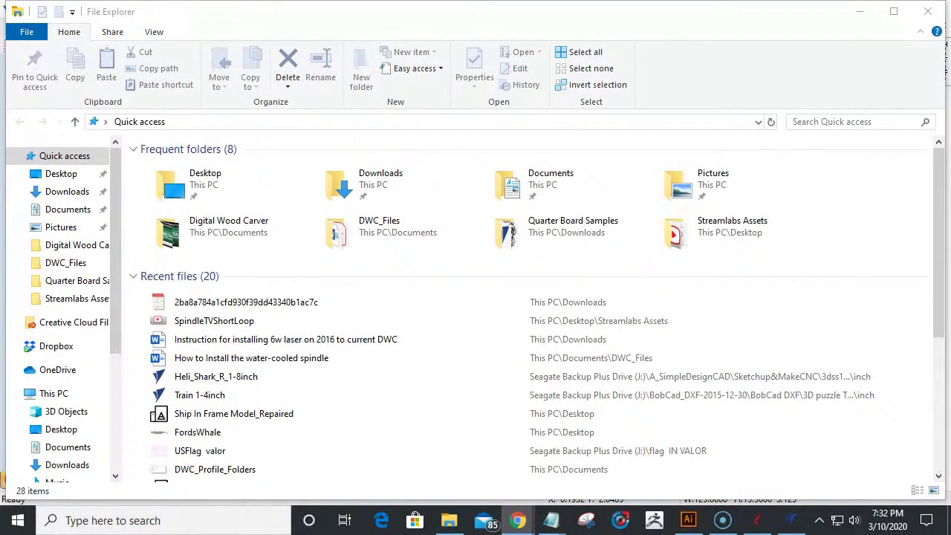
click(193, 297)
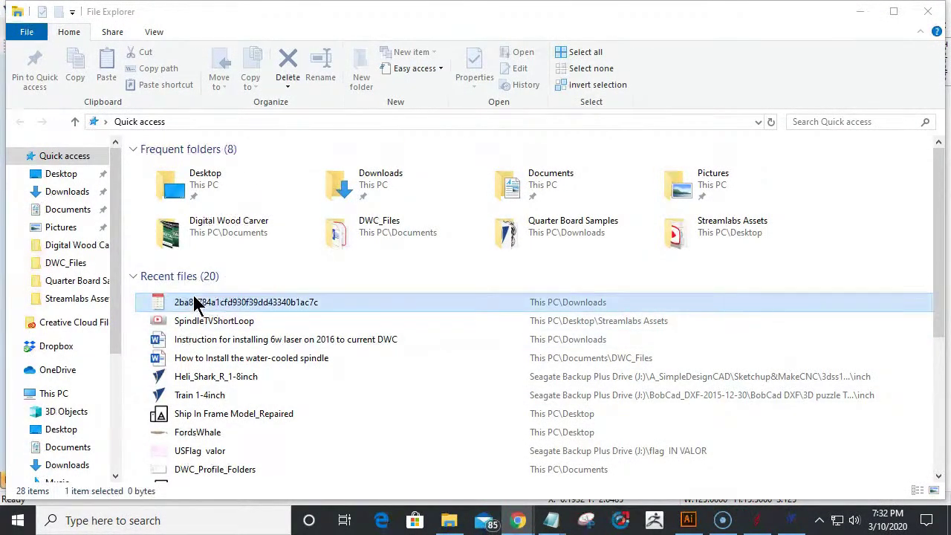
double_click(195, 300)
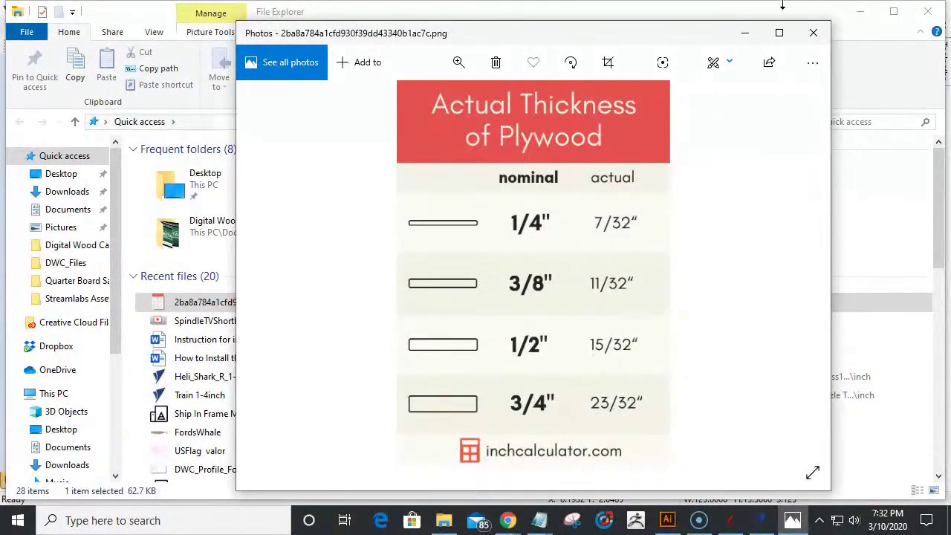
click(745, 33)
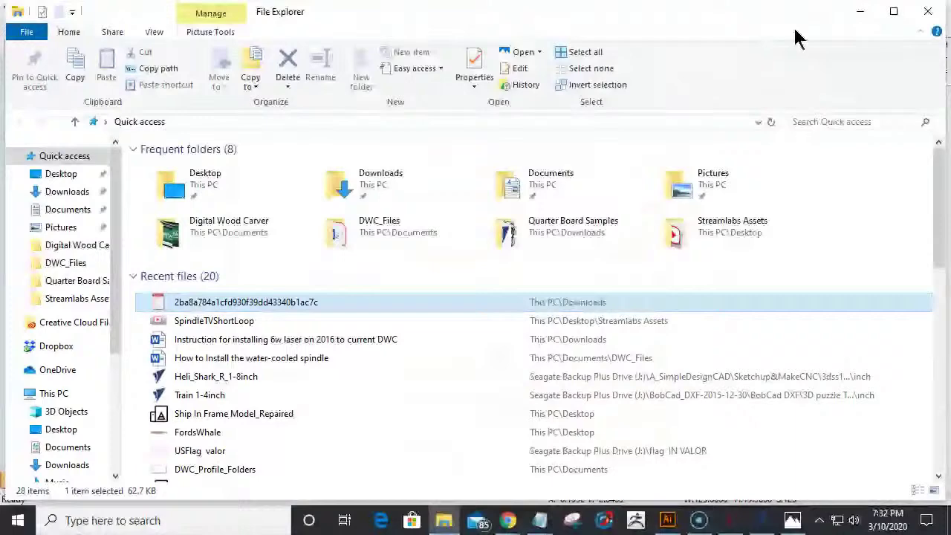
click(860, 12)
- Calculate the 1/2-inch plywood's actual thickness from 15/32 and scale the selected parts and rectangle proportionally to 468.75 inches wide
scroll(801, 301, down, 6)
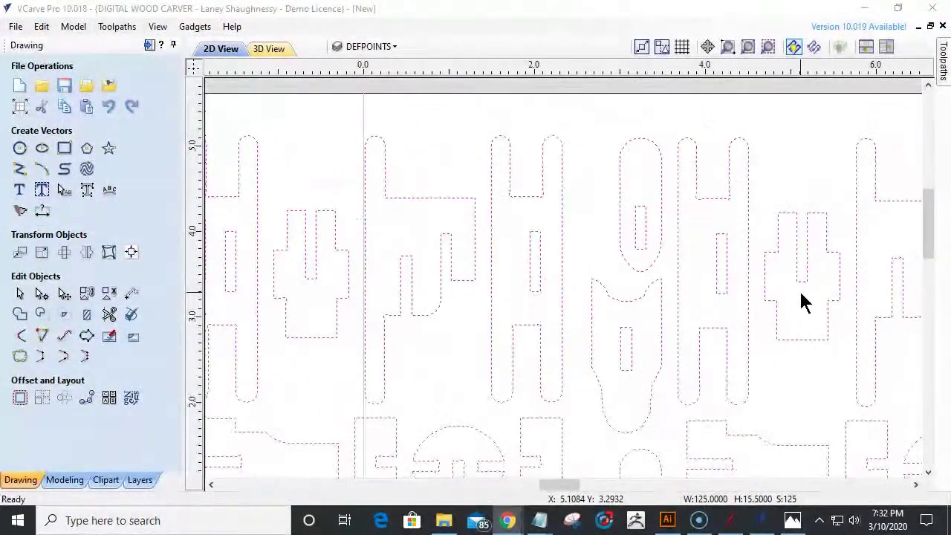
scroll(740, 298, up, 4)
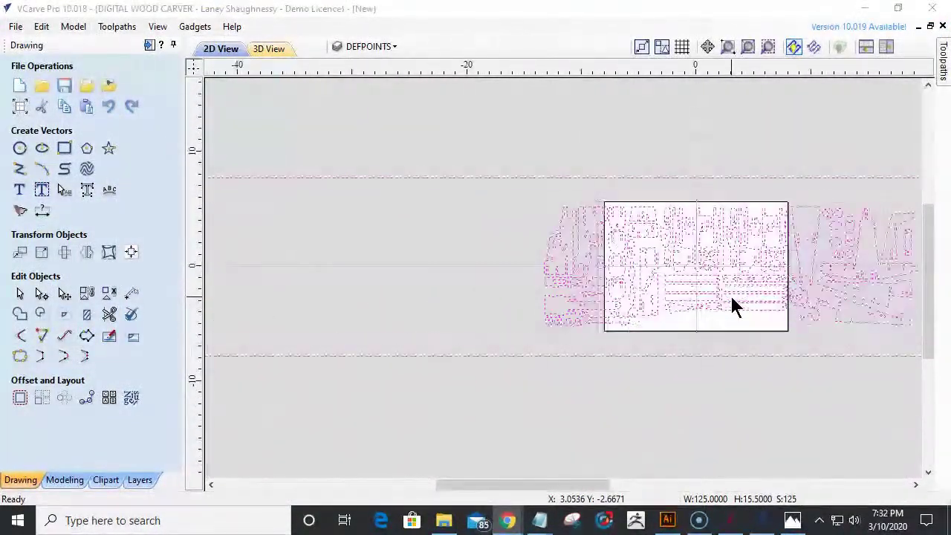
click(42, 254)
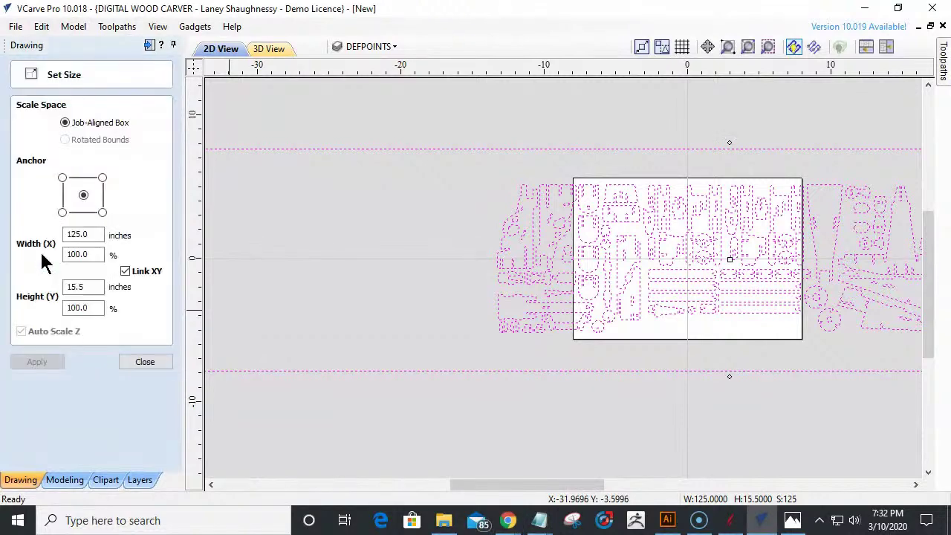
text(15/3)
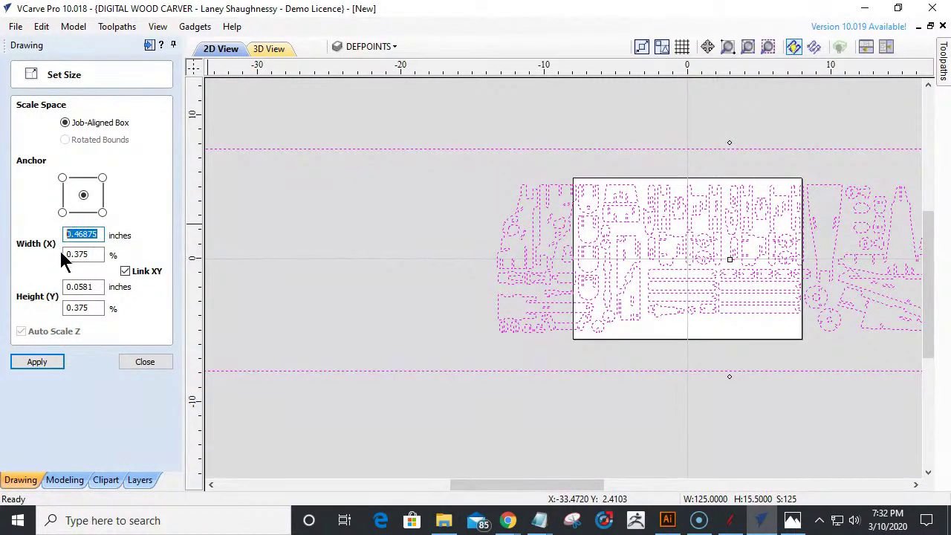
text(46)
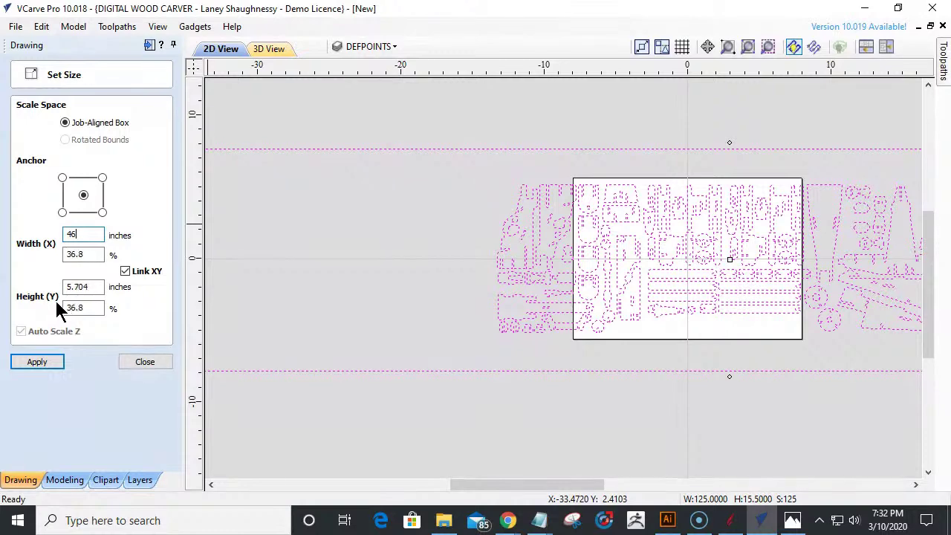
text(8.75)
click(53, 361)
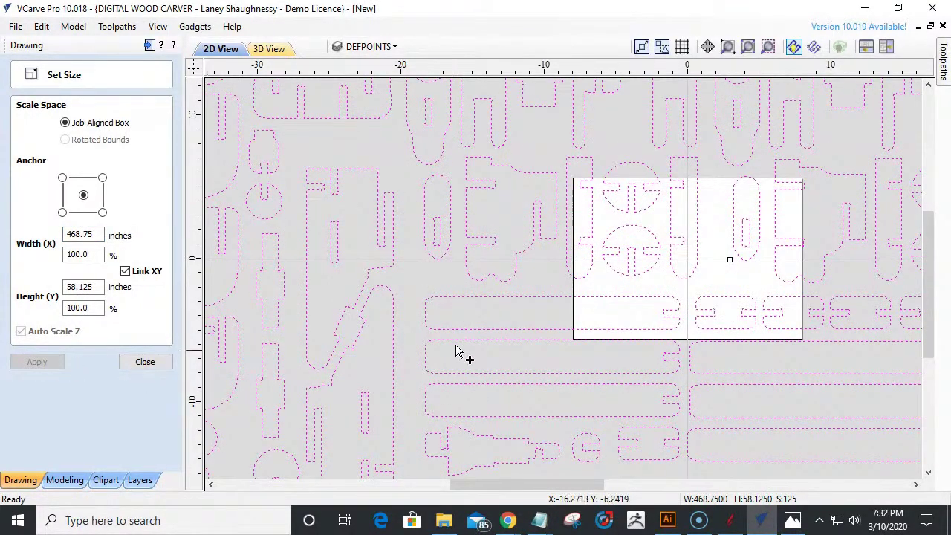
- Clear the selection and select the H-shaped part's center slot to check its width after scaling to plywood thickness
click(408, 320)
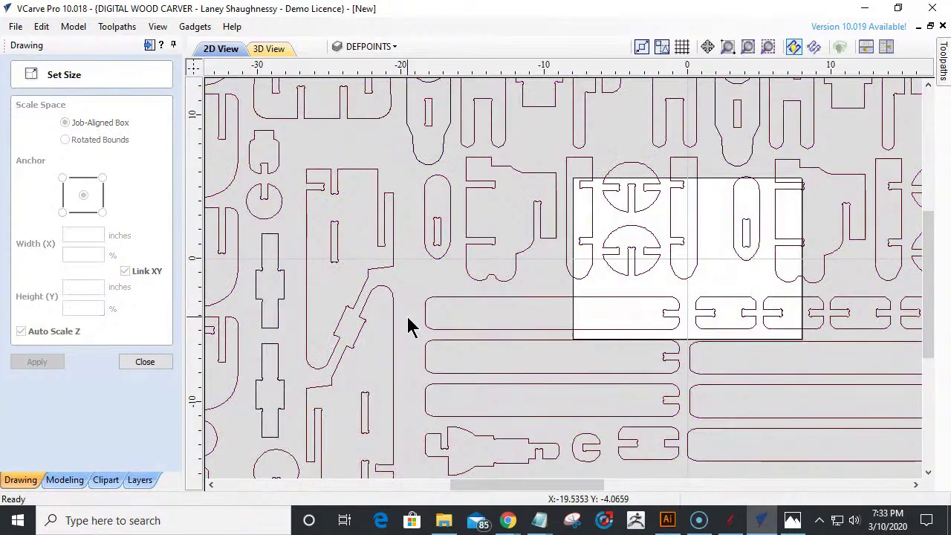
scroll(407, 316, down, 3)
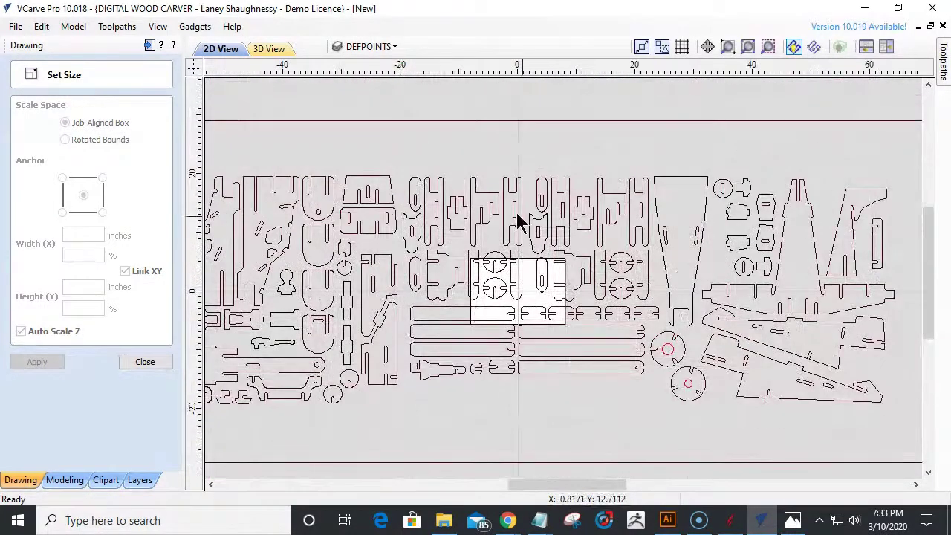
scroll(520, 218, up, 6)
click(548, 236)
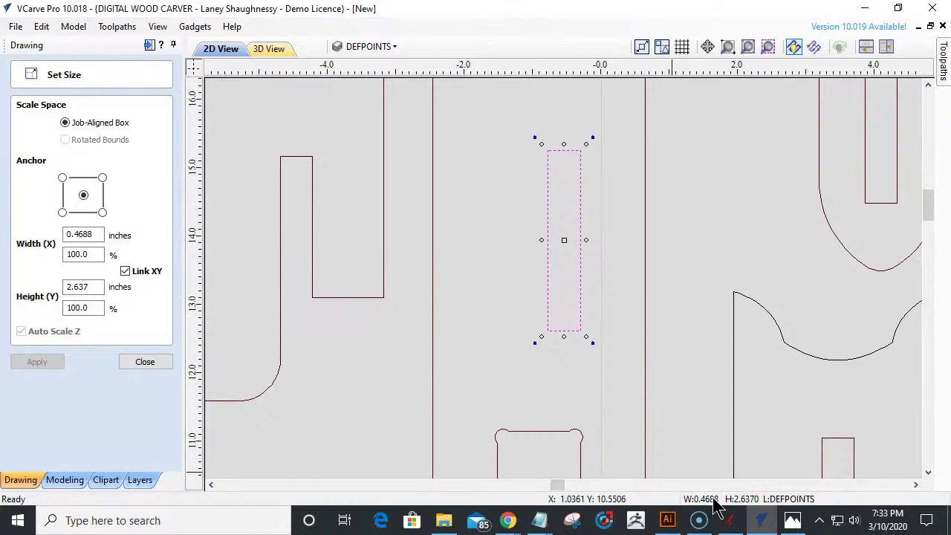
- Examine the overall layout of the scaled parts within the reference rectangle, reselect everything, and look over the slots
scroll(706, 378, down, 10)
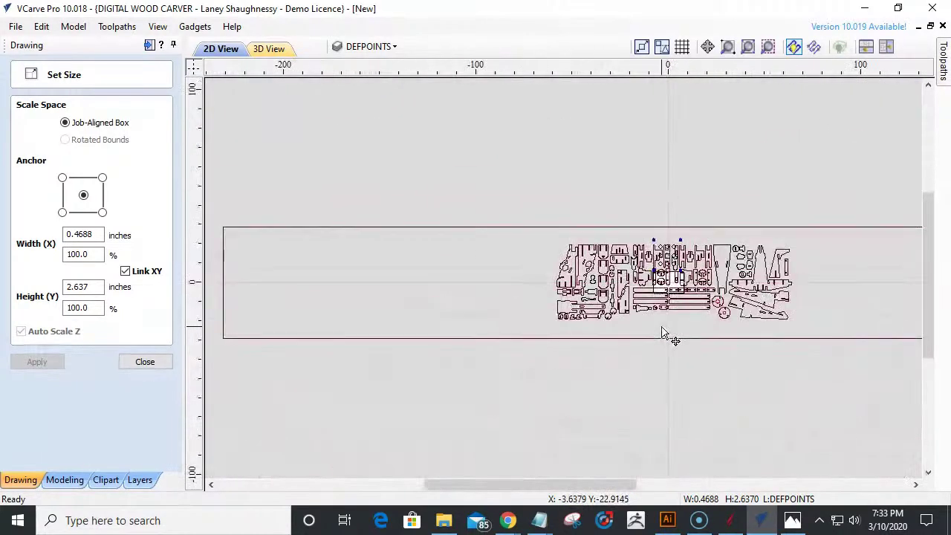
scroll(663, 334, down, 1)
scroll(632, 335, down, 1)
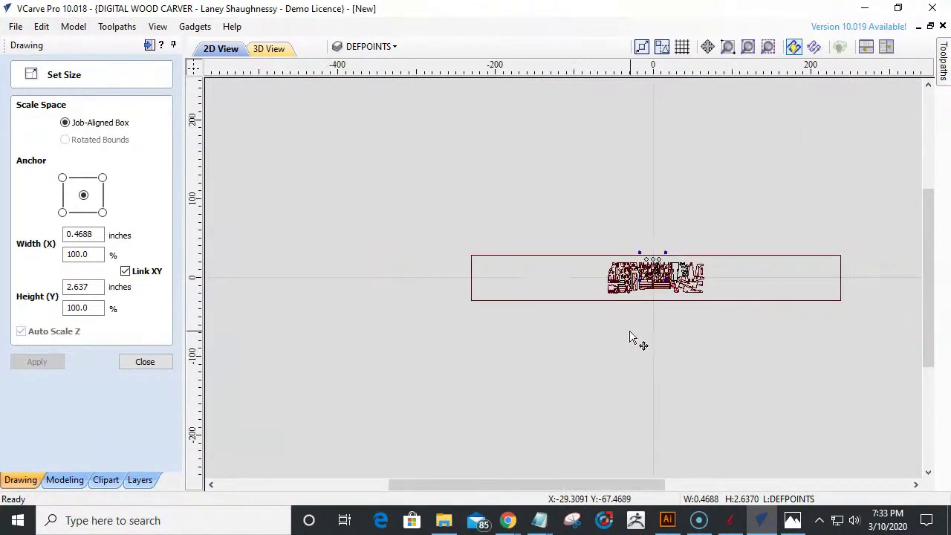
scroll(728, 265, up, 4)
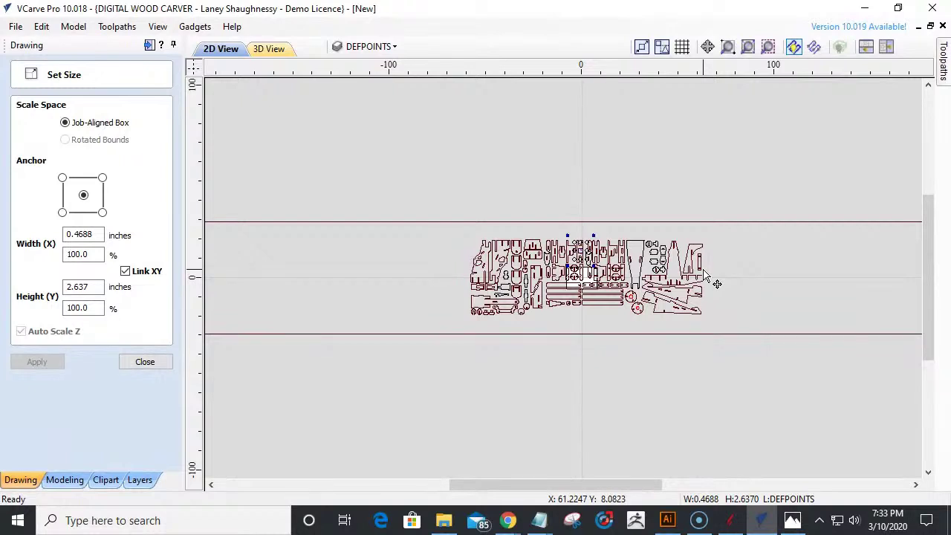
click(720, 280)
scroll(719, 280, down, 3)
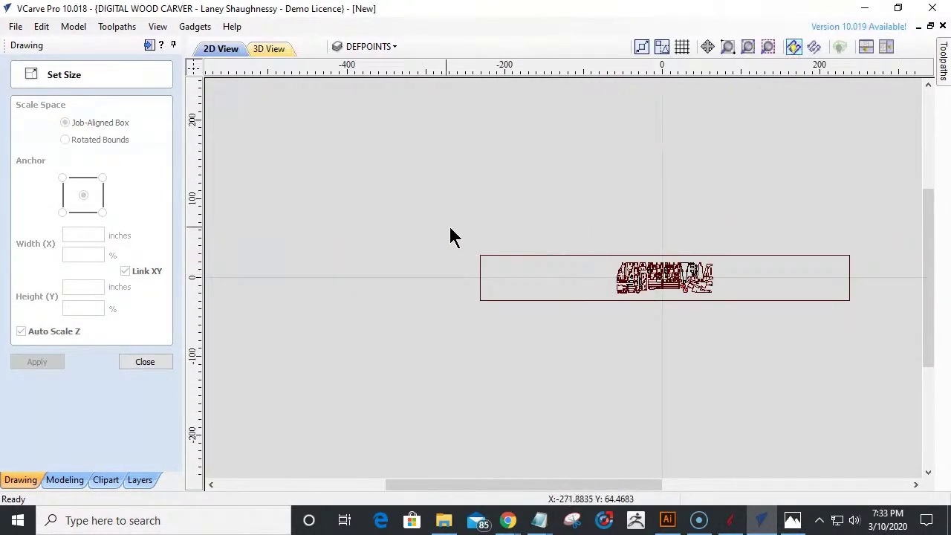
key(ctrl+a)
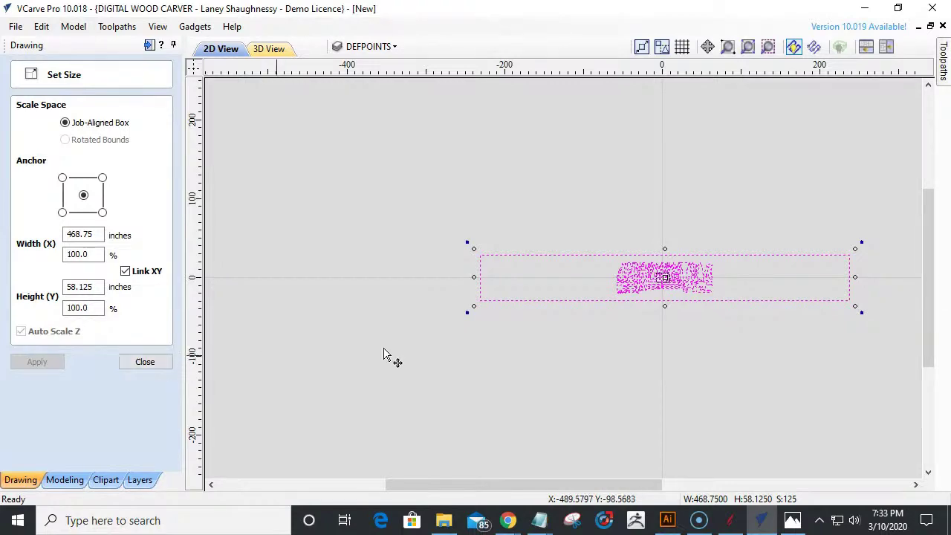
scroll(680, 274, up, 2)
scroll(679, 274, up, 5)
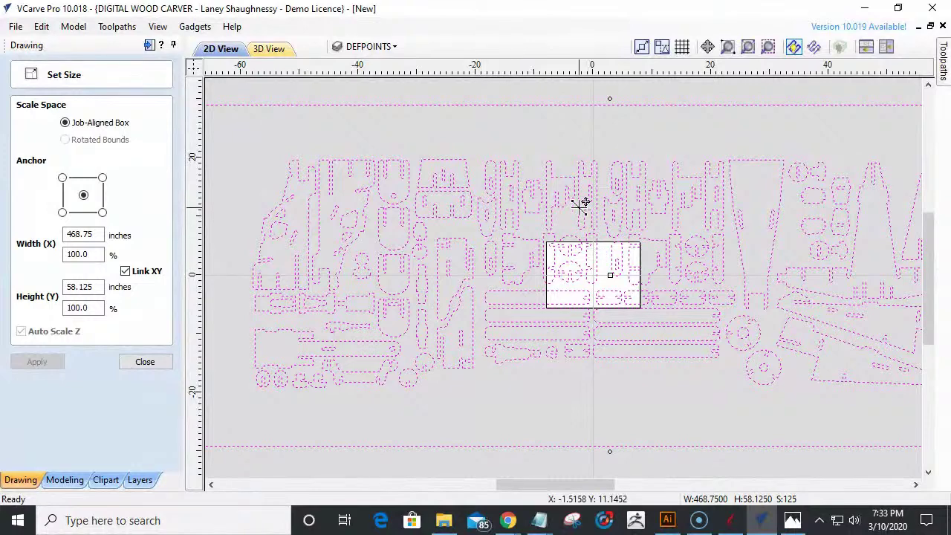
scroll(588, 192, up, 2)
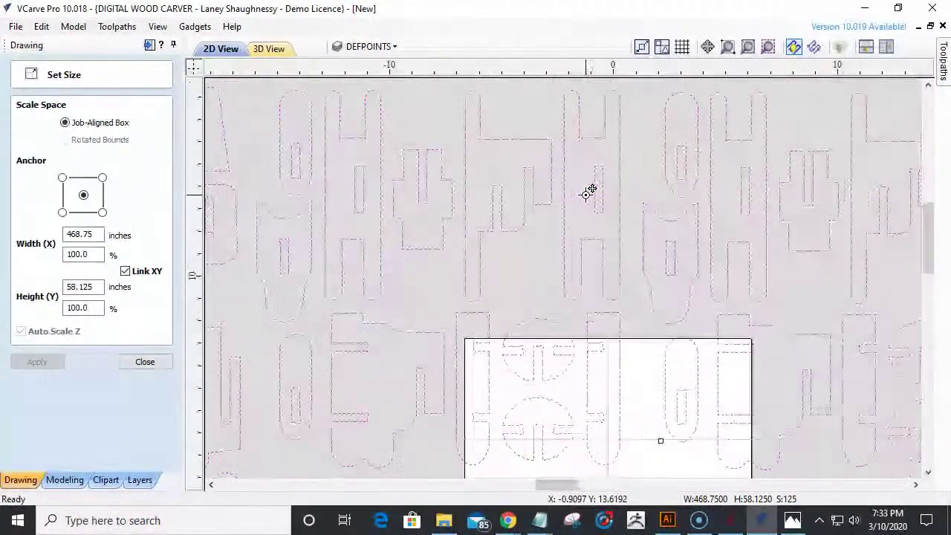
scroll(589, 191, up, 4)
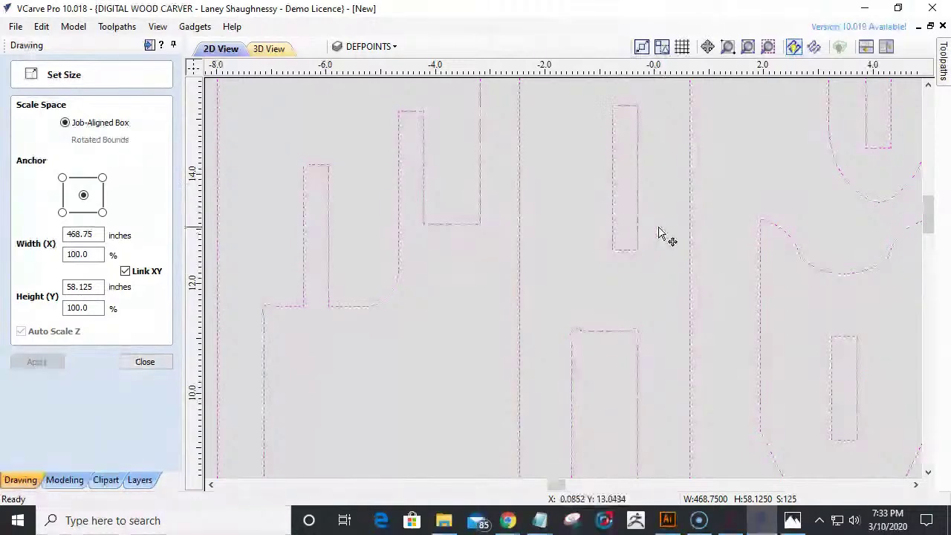
scroll(639, 217, down, 8)
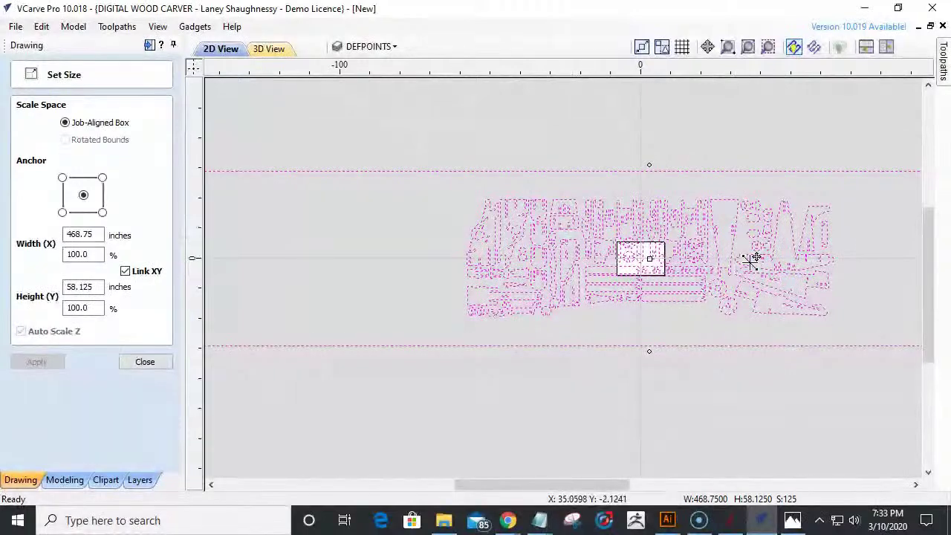
scroll(683, 232, down, 4)
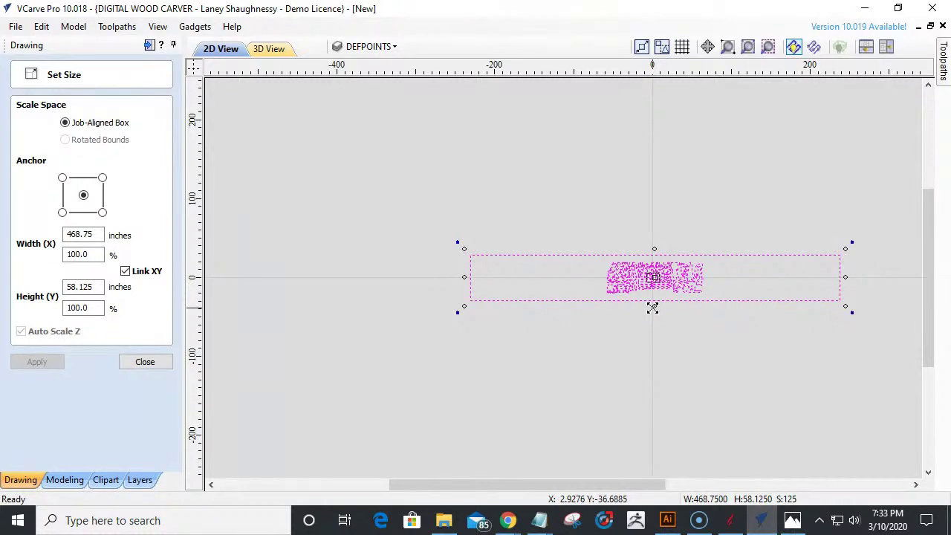
- Undo the proportional scaling and the reference rectangle's width change
key(ctrl+z)
key(ctrl+z)
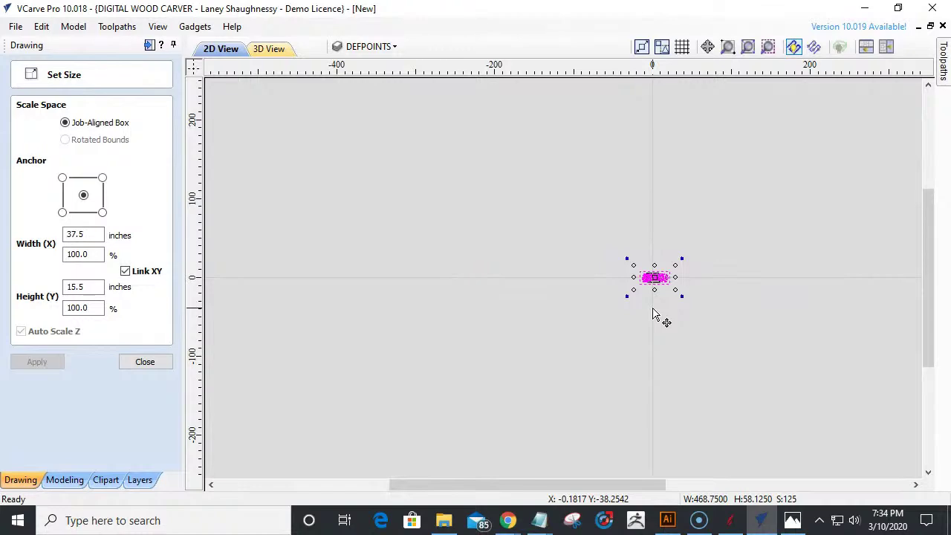
- Delete the reference rectangle surrounding the slotted parts
scroll(656, 297, up, 10)
scroll(700, 297, down, 4)
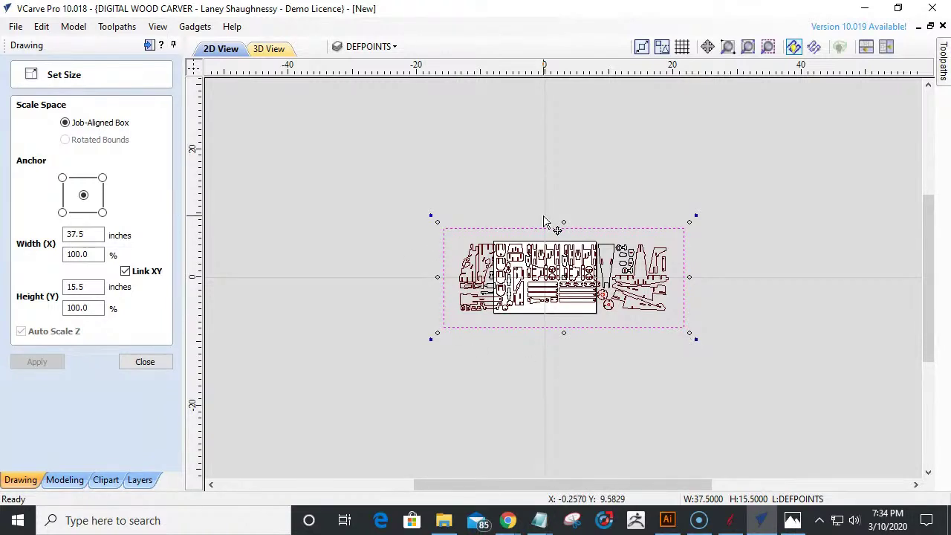
click(419, 224)
click(455, 228)
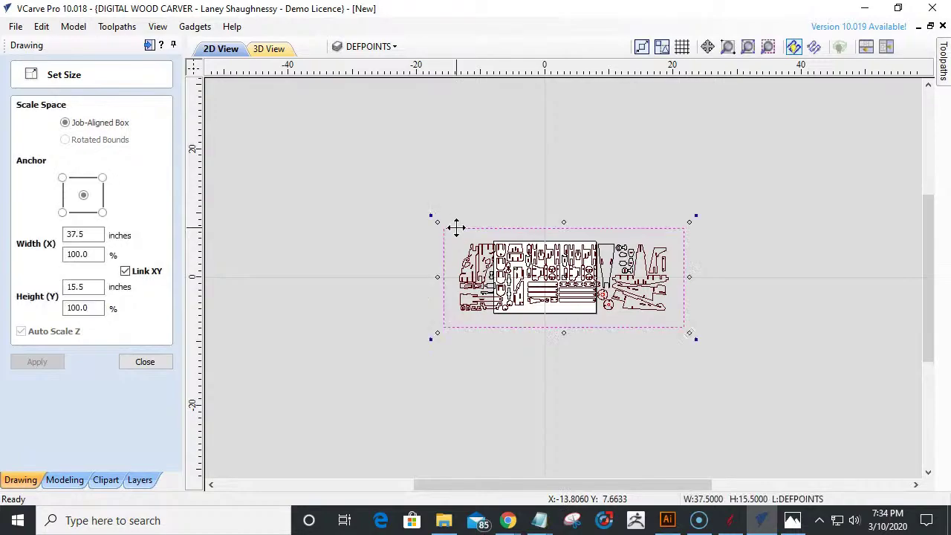
click(456, 228)
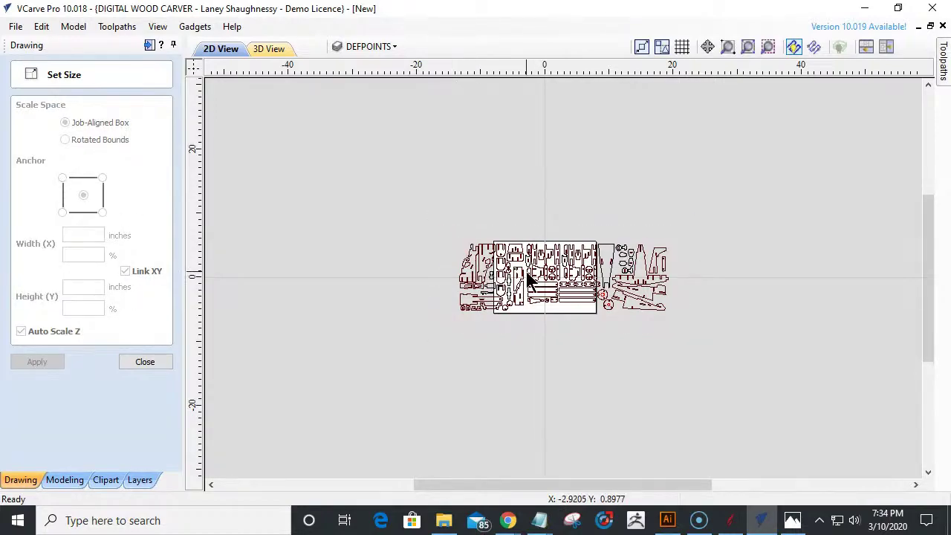
scroll(526, 272, up, 5)
scroll(526, 280, down, 2)
scroll(600, 246, down, 3)
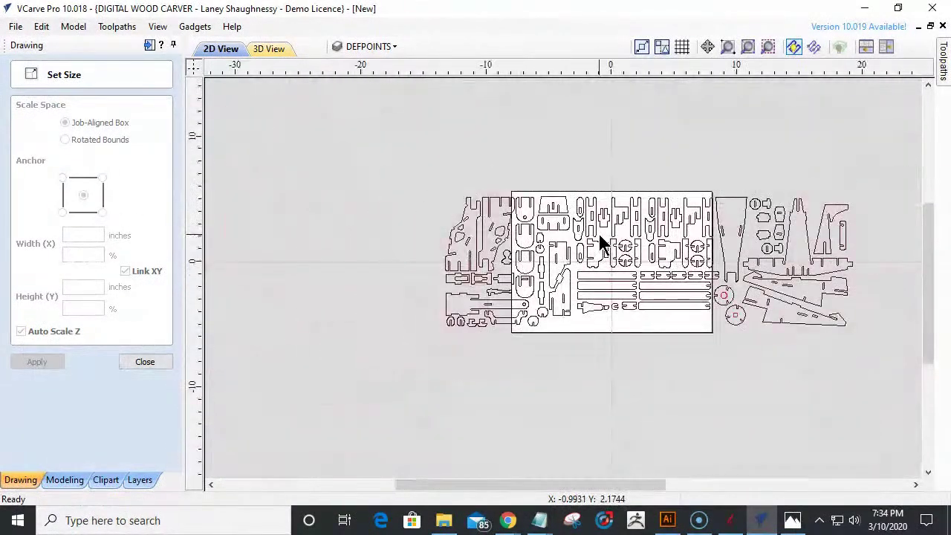
- Open the Calculator and divide the 0.125-inch slot width by the 0.25-inch target thickness
click(17, 520)
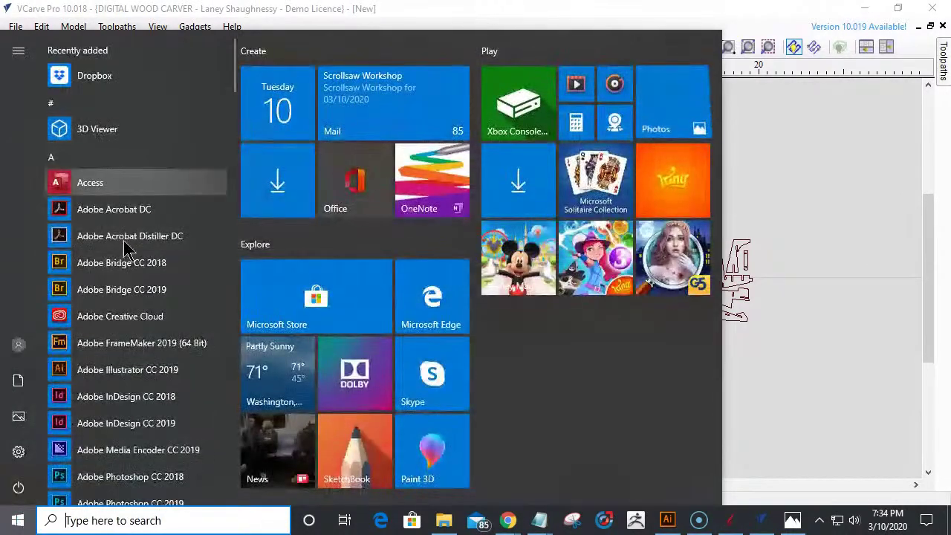
scroll(123, 245, down, 5)
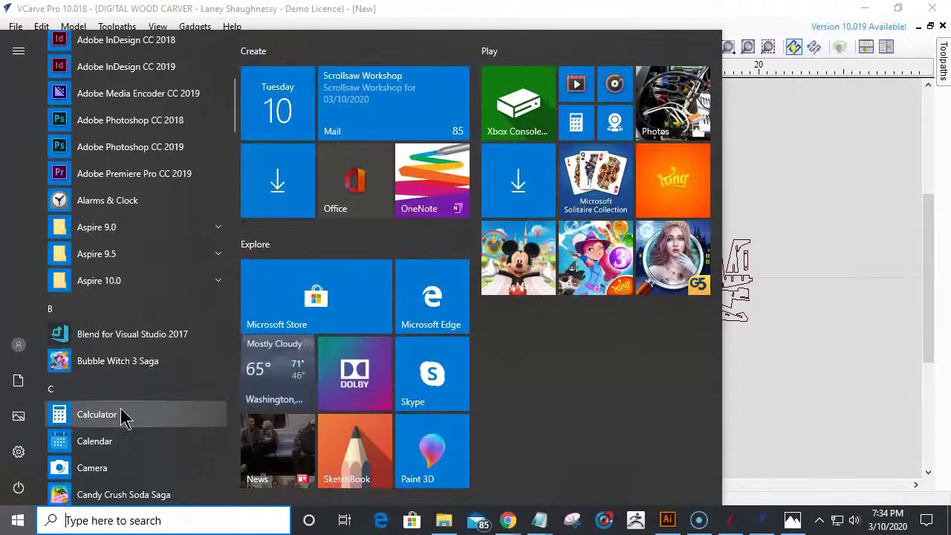
click(124, 415)
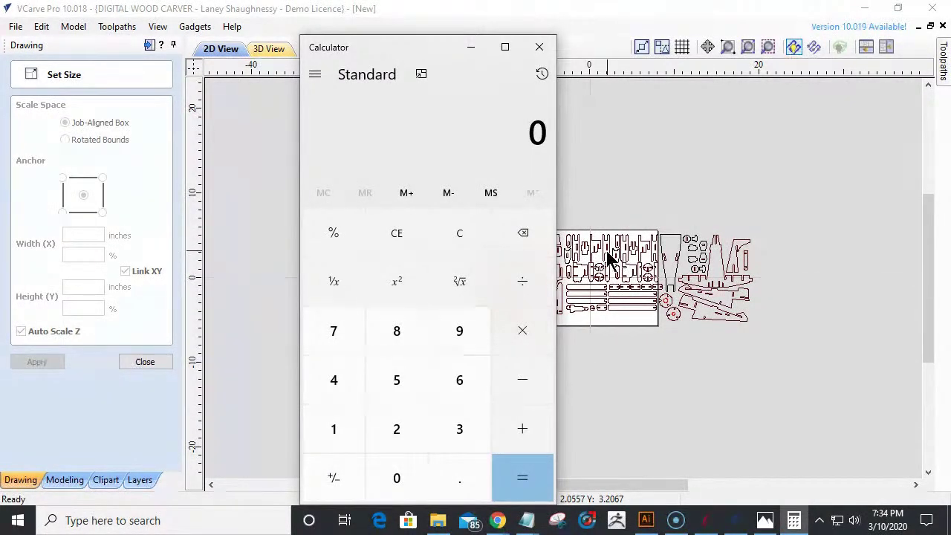
click(447, 484)
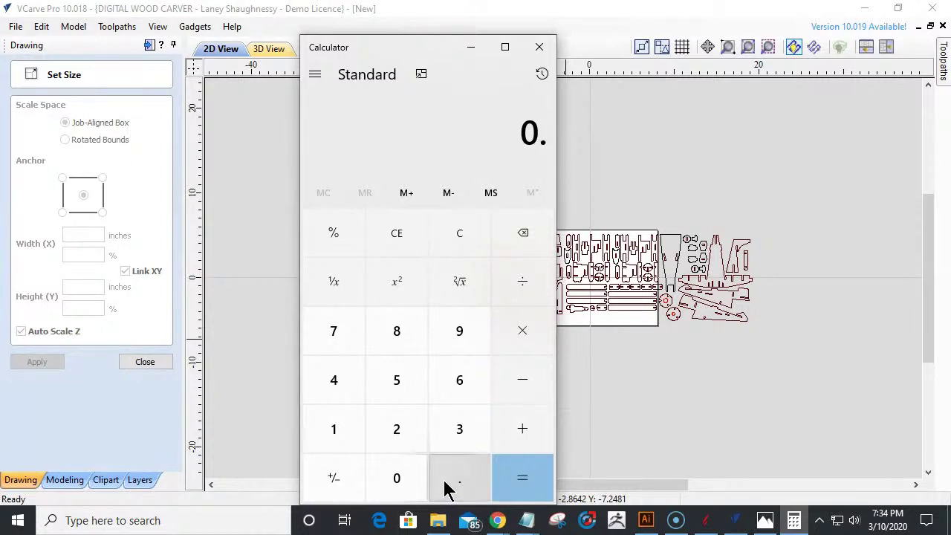
click(346, 444)
click(383, 420)
click(379, 388)
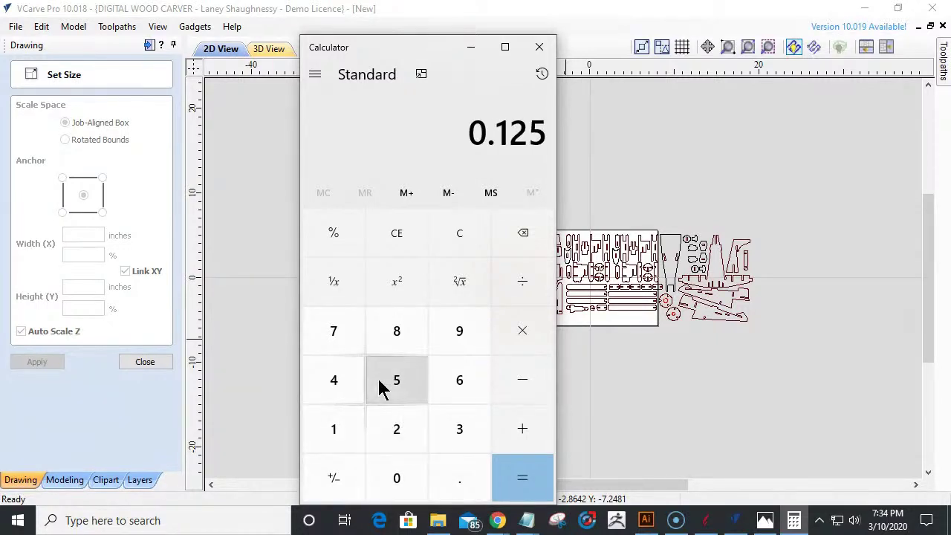
click(519, 289)
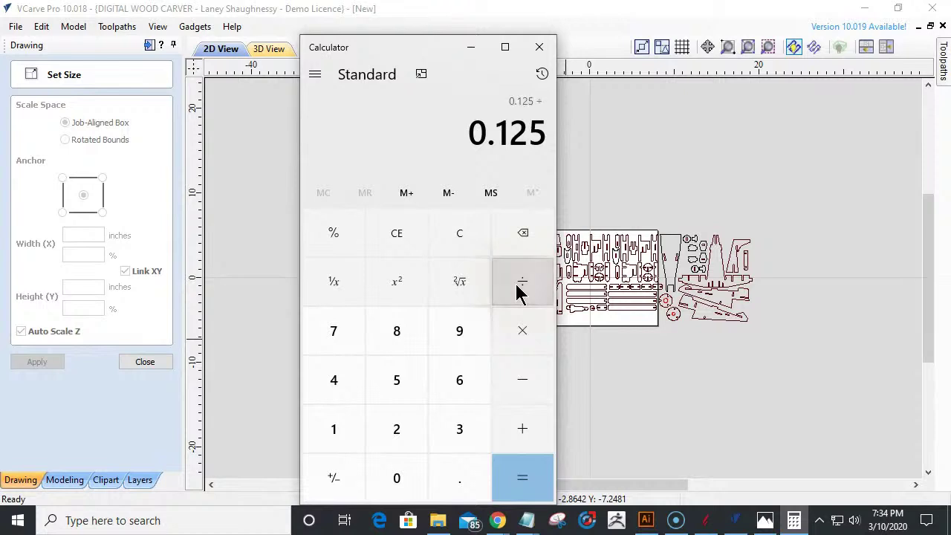
click(445, 481)
click(411, 436)
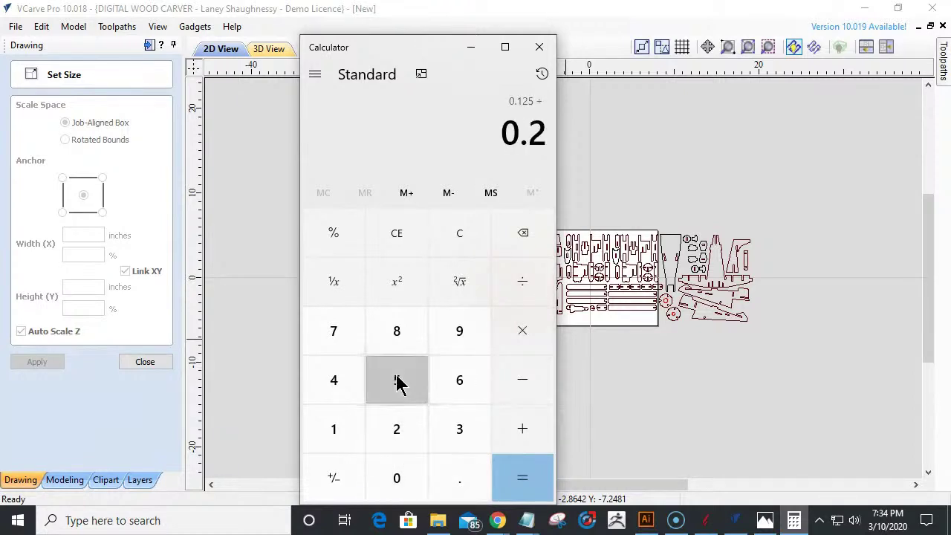
click(397, 382)
click(522, 479)
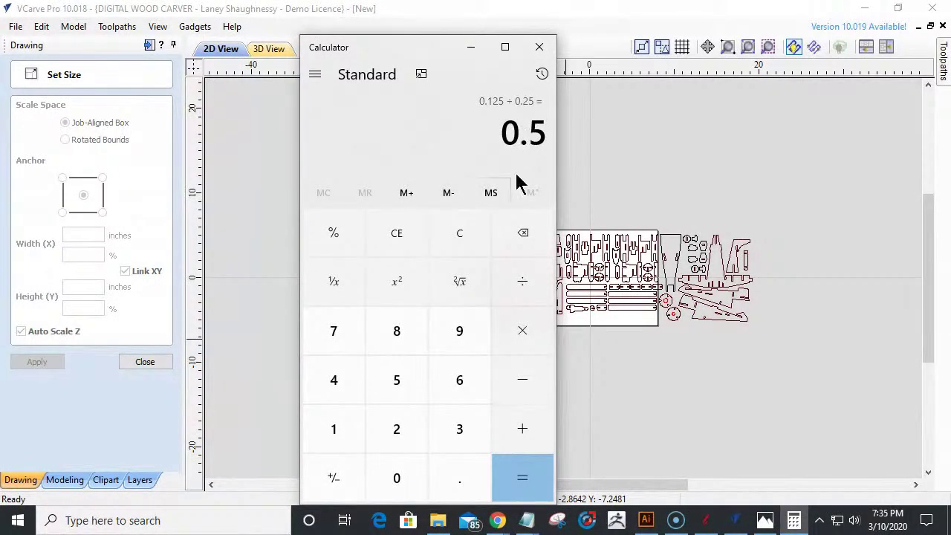
- Clear the result and repeat the division of 0.125 by 0.25
click(434, 241)
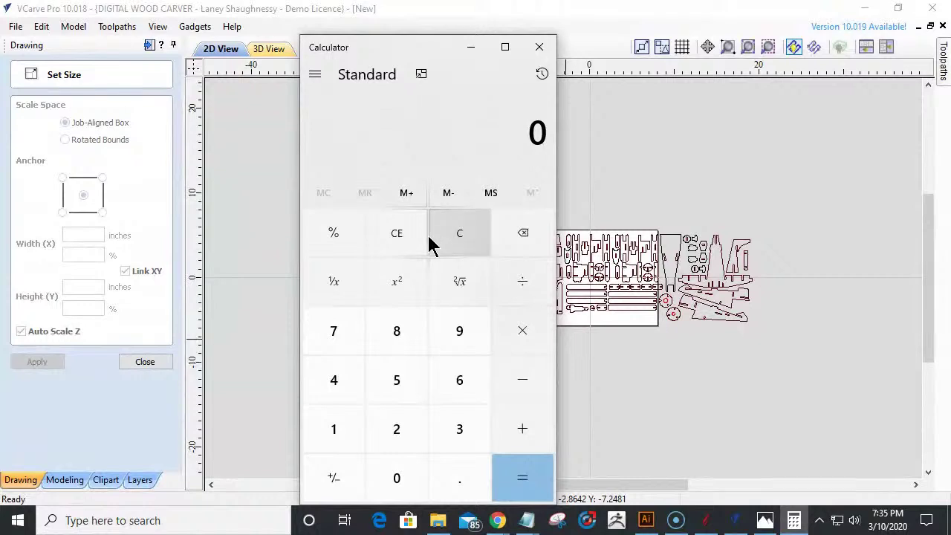
click(459, 478)
click(334, 430)
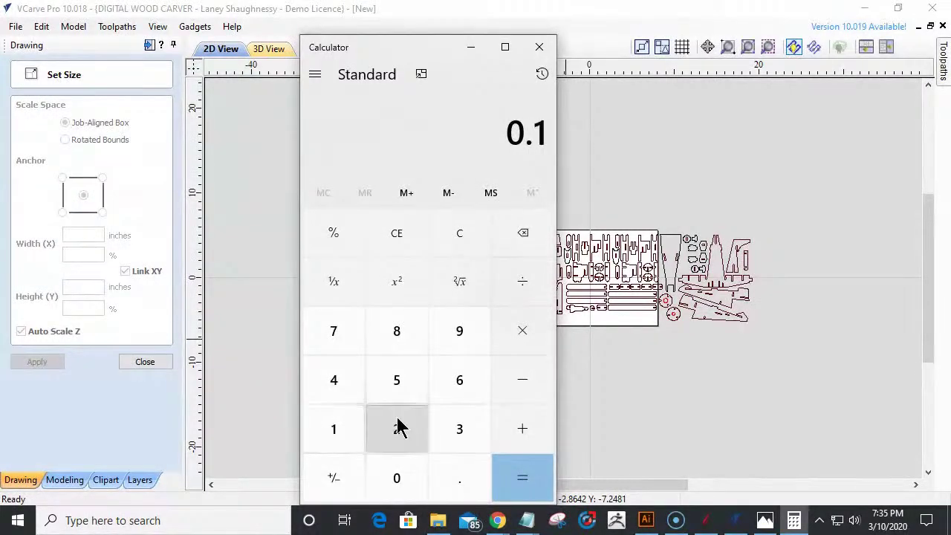
click(397, 427)
click(398, 381)
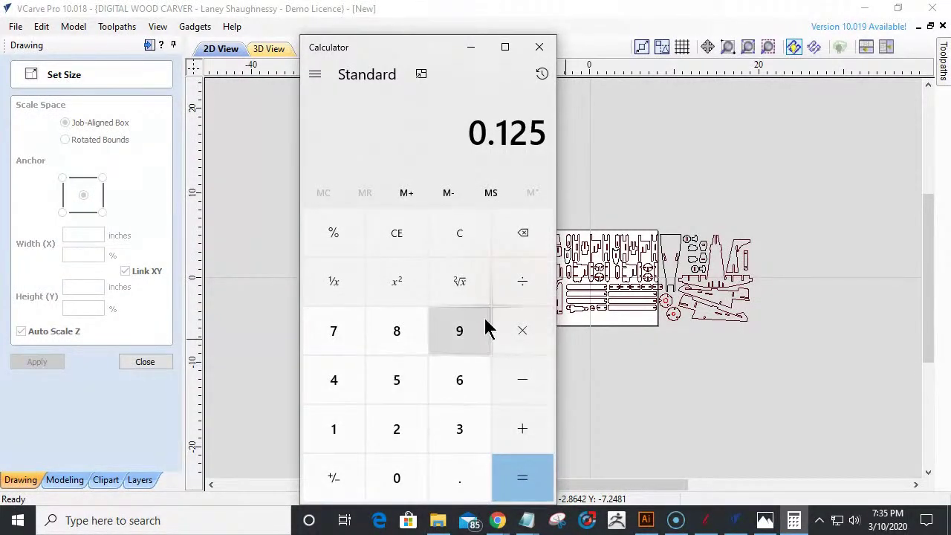
click(527, 282)
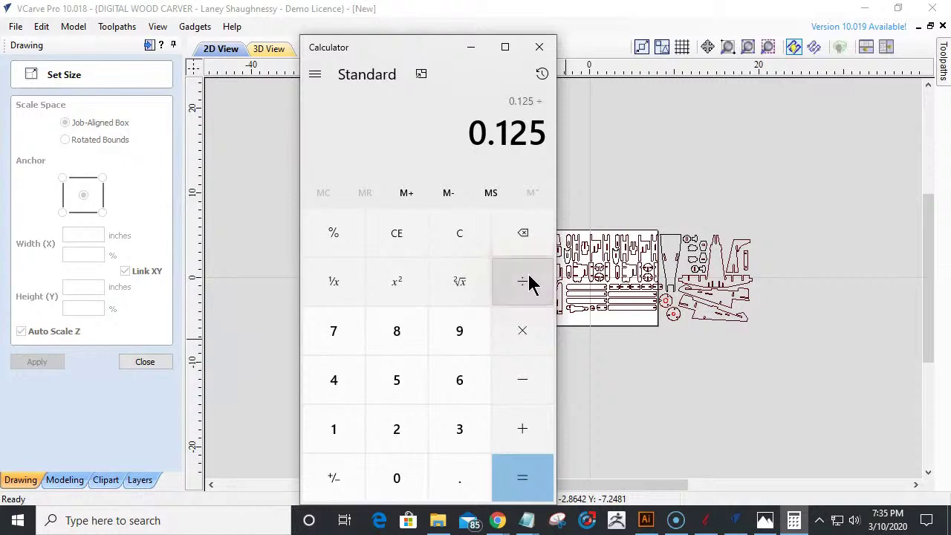
click(450, 478)
click(396, 427)
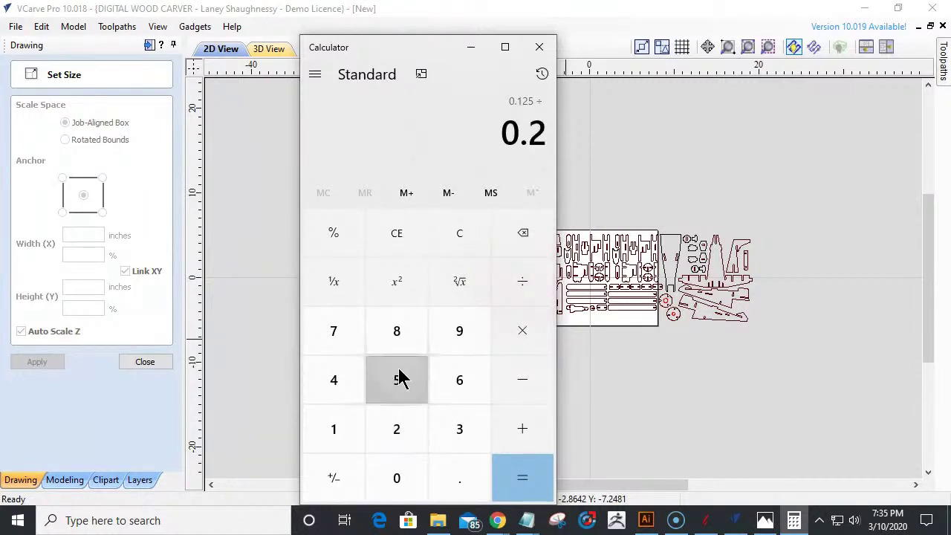
click(397, 379)
click(522, 479)
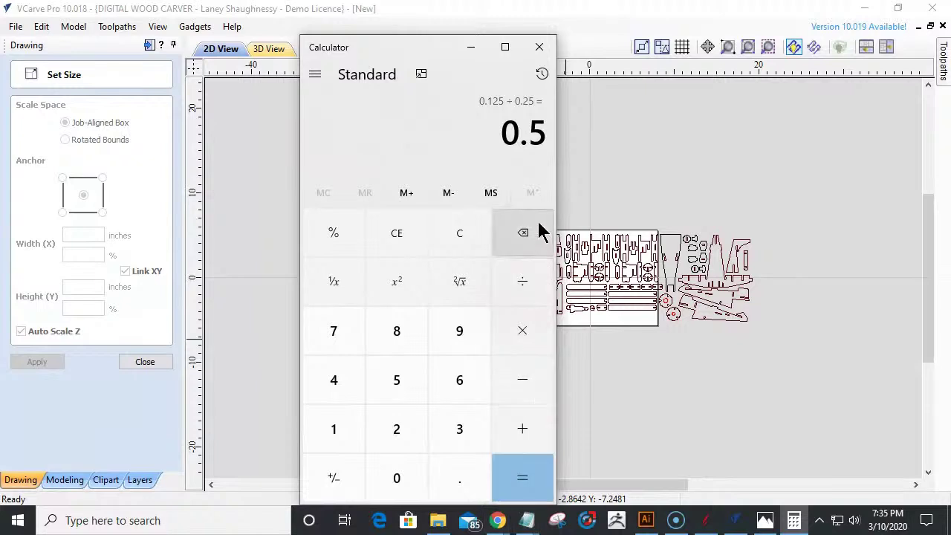
- Calculate the scale factor by dividing 0.25 by 0.125, and close the Calculator and the size settings
click(424, 236)
click(459, 477)
click(397, 429)
click(397, 379)
click(522, 301)
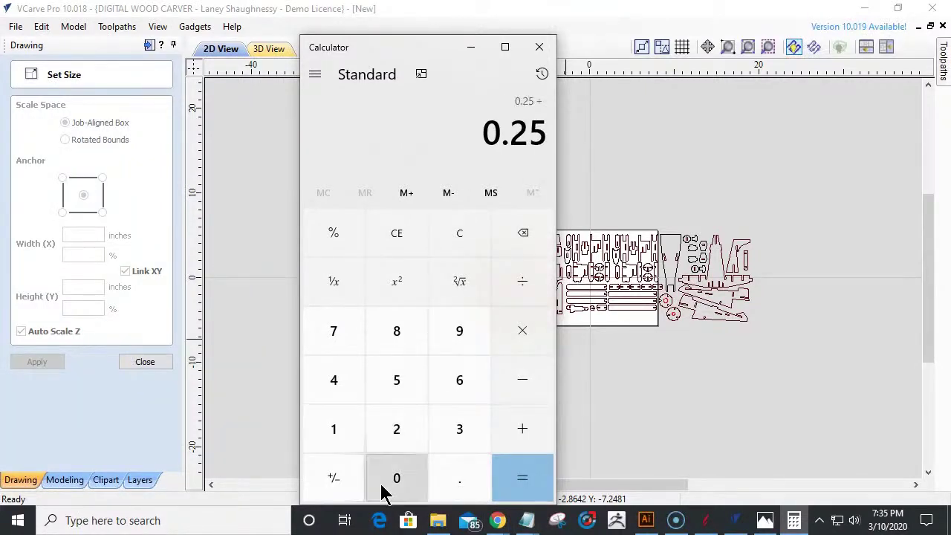
click(456, 487)
click(333, 433)
click(407, 428)
click(397, 379)
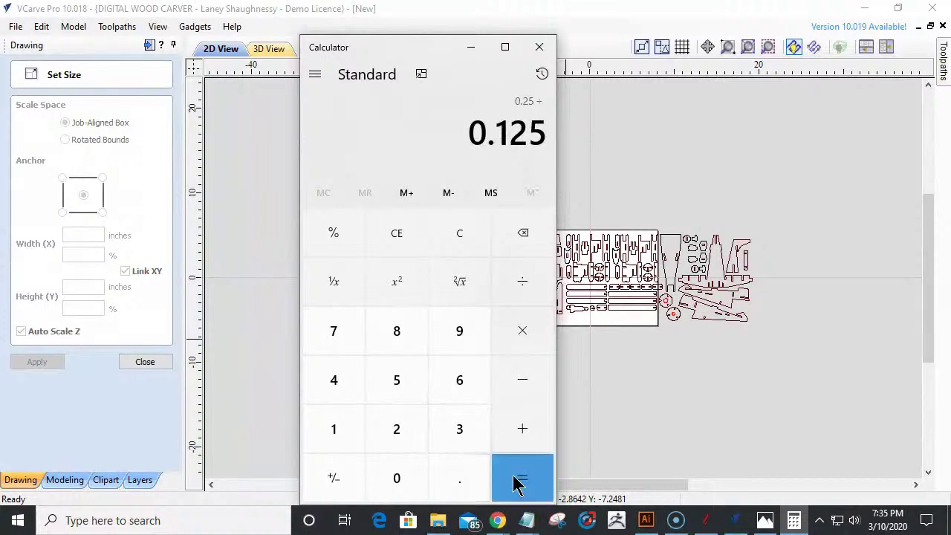
click(516, 481)
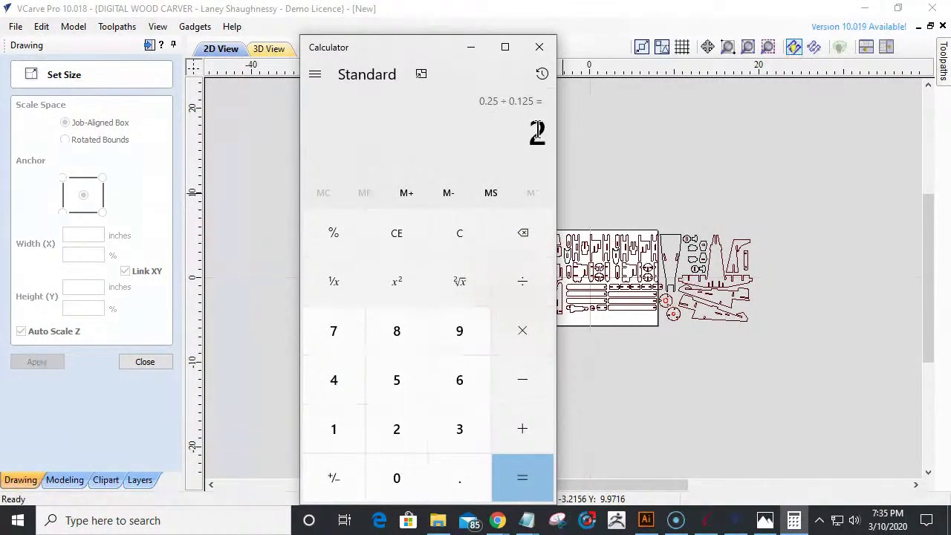
click(538, 49)
key(Escape)
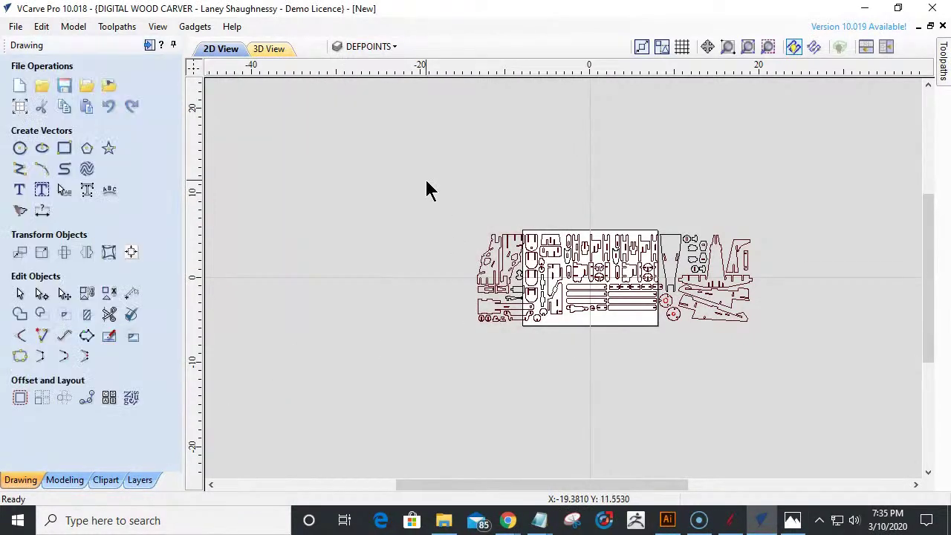
- Select all the parts and scale them proportionally to 200%
key(ctrl+a)
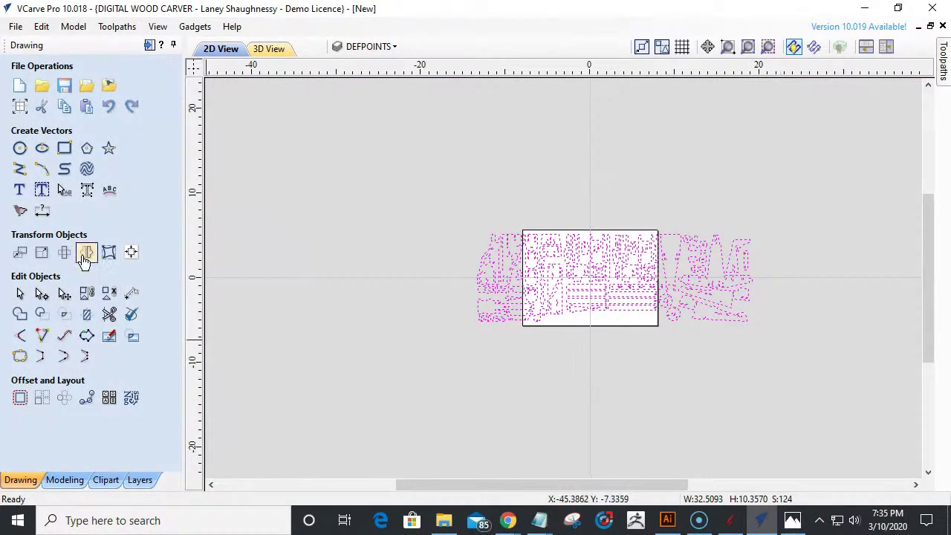
click(41, 252)
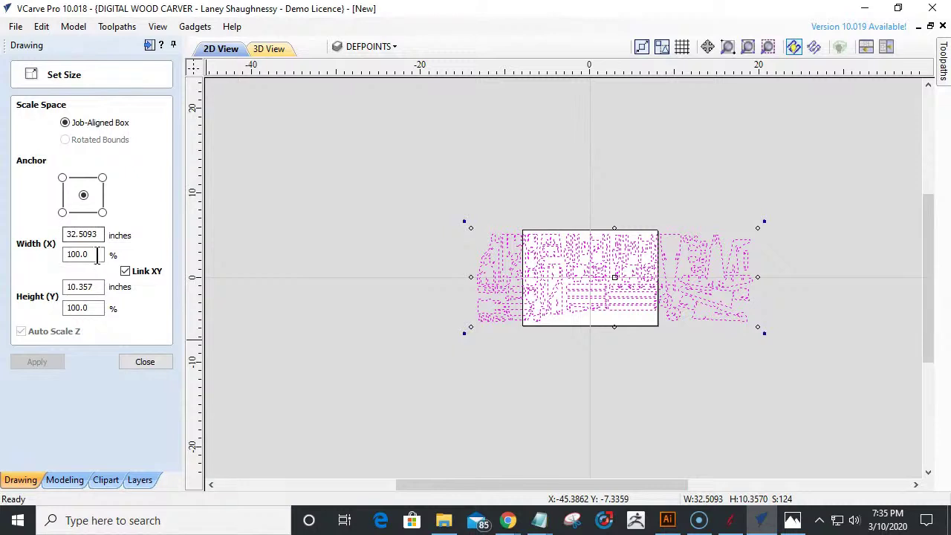
drag(95, 255, 55, 263)
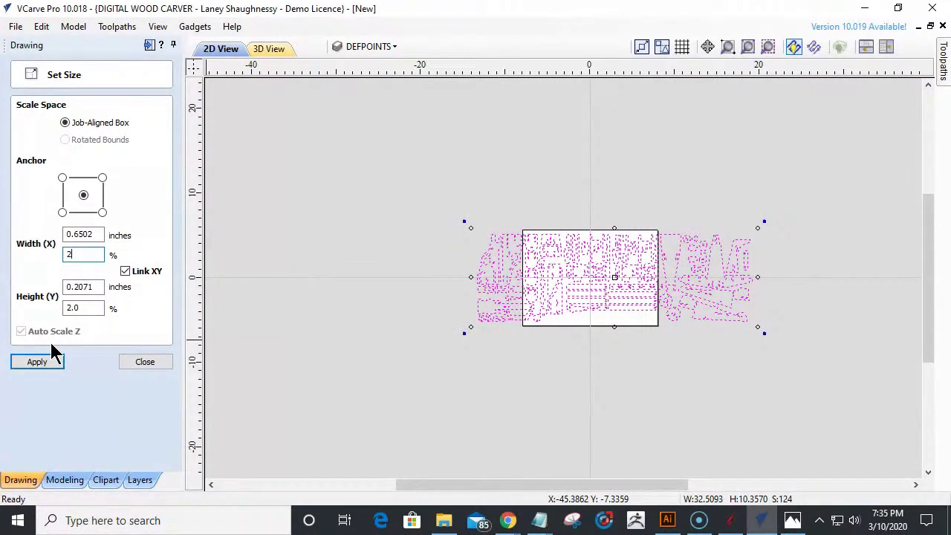
text(00)
click(35, 364)
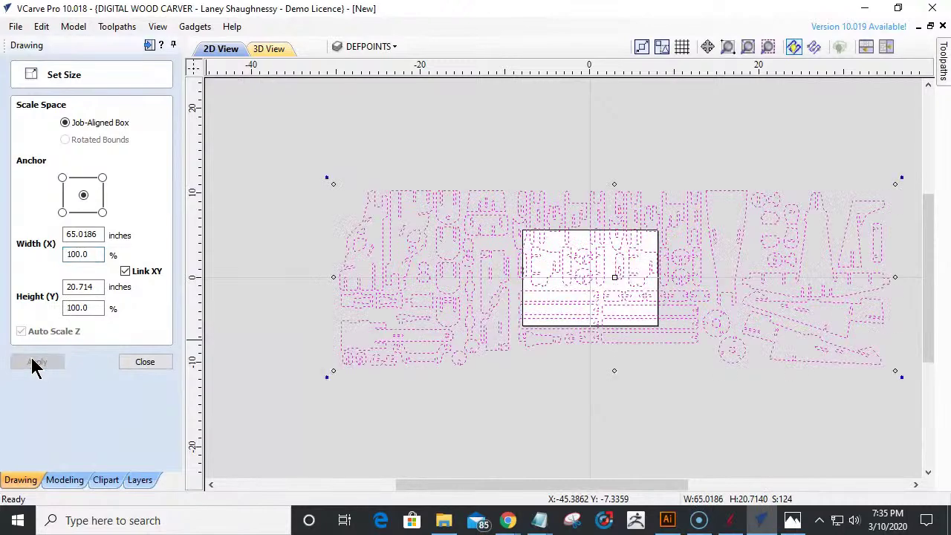
- Clear the selection and select a part's enclosed rectangular slot to check its width after the 200% scaling
click(451, 433)
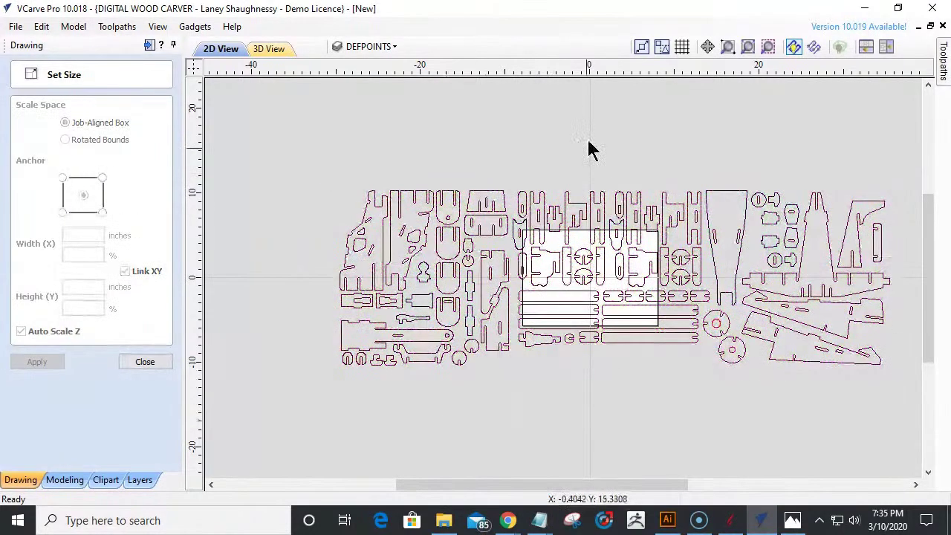
scroll(606, 223, up, 8)
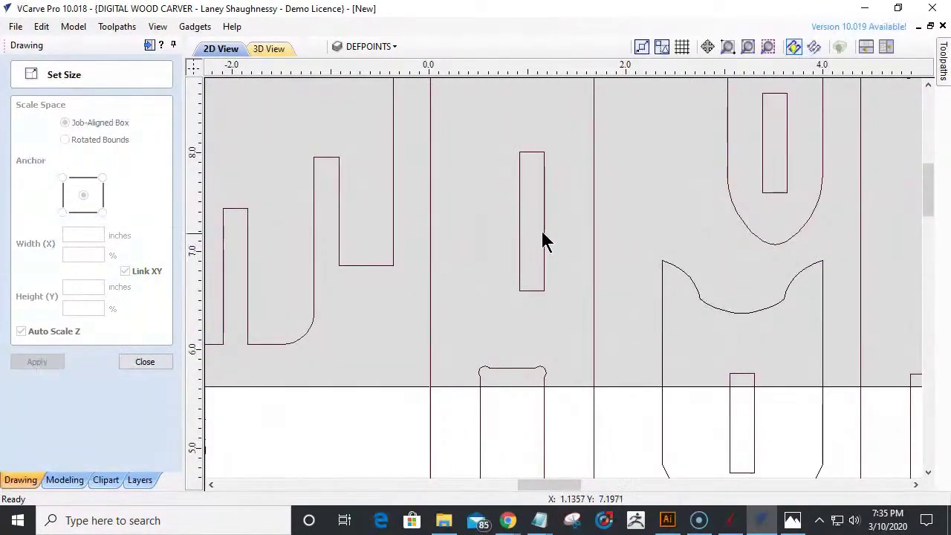
click(544, 236)
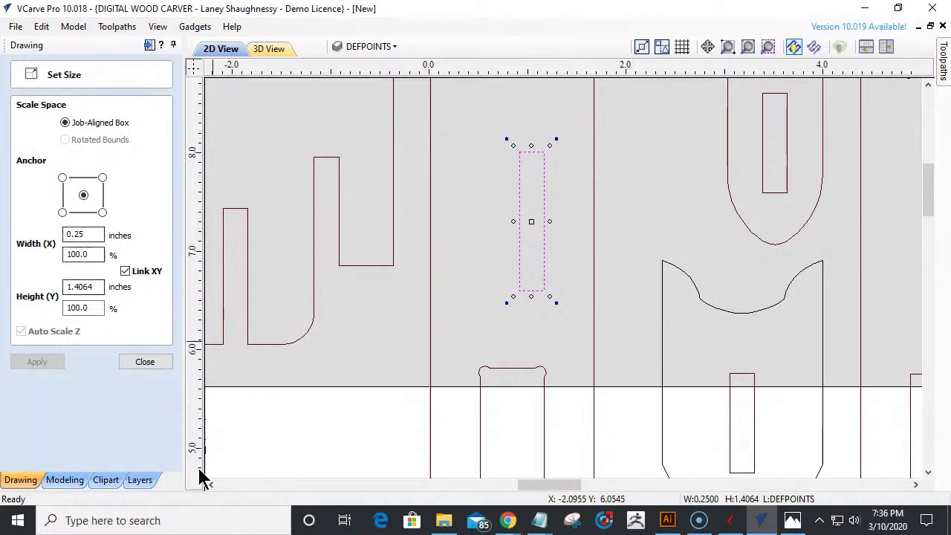
- Open the Calculator and consult the plywood chart for the actual thickness of 1/4-inch sheet, returning to the Calculator
mouse_move(795, 528)
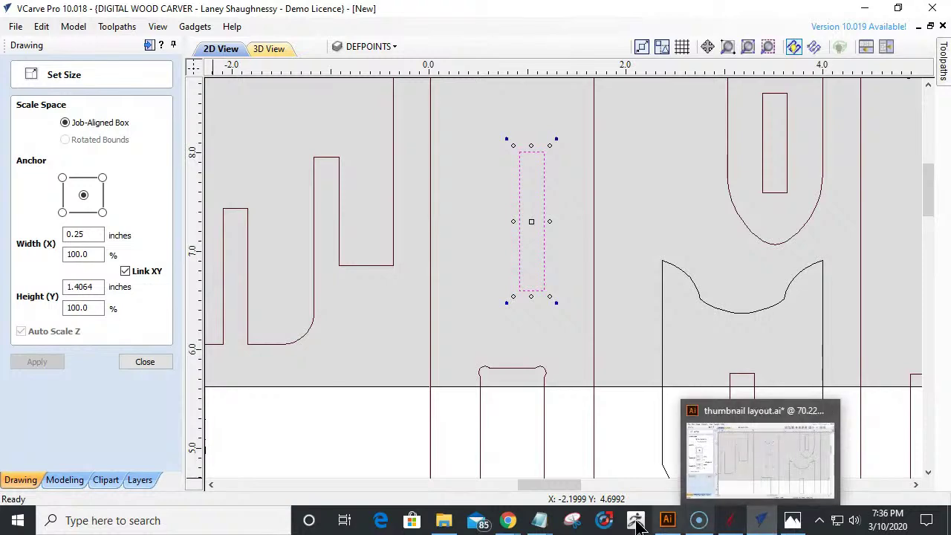
click(17, 523)
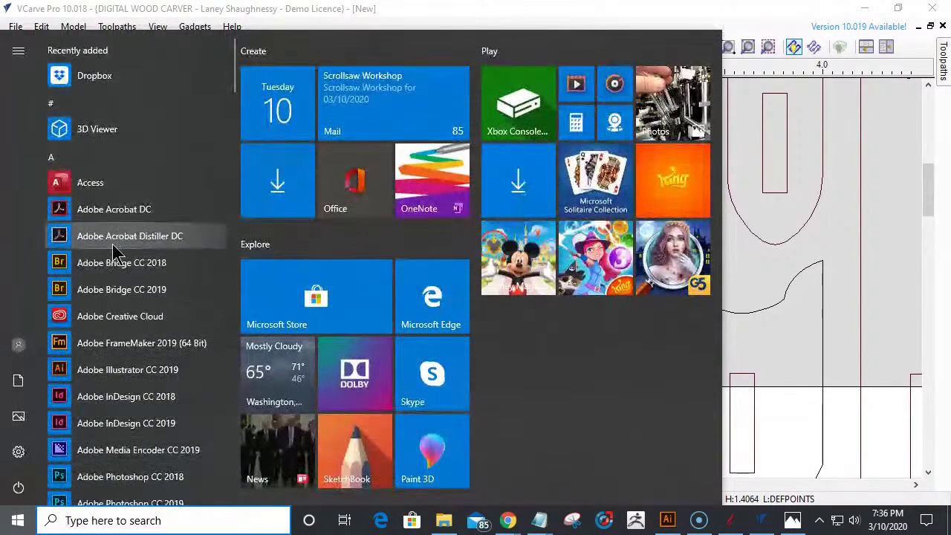
scroll(128, 349, down, 2)
scroll(118, 386, down, 3)
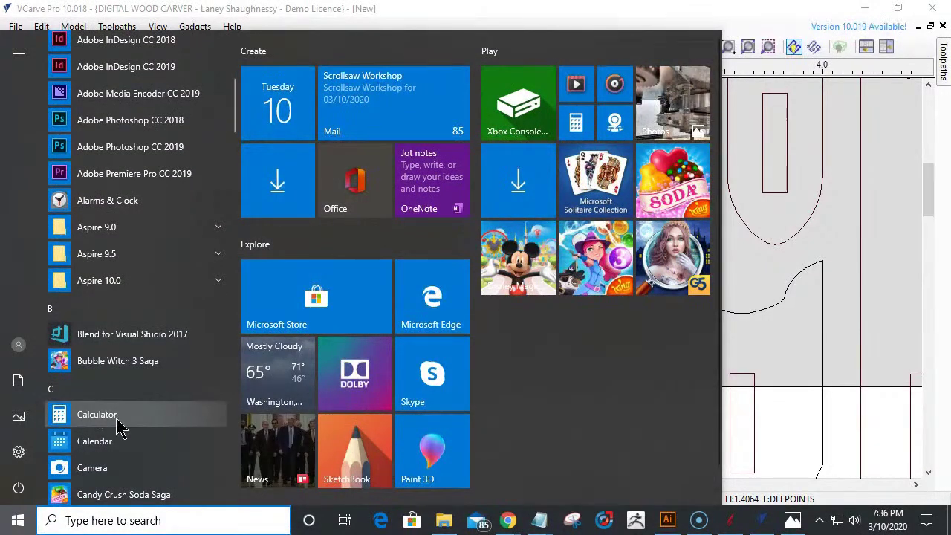
click(117, 421)
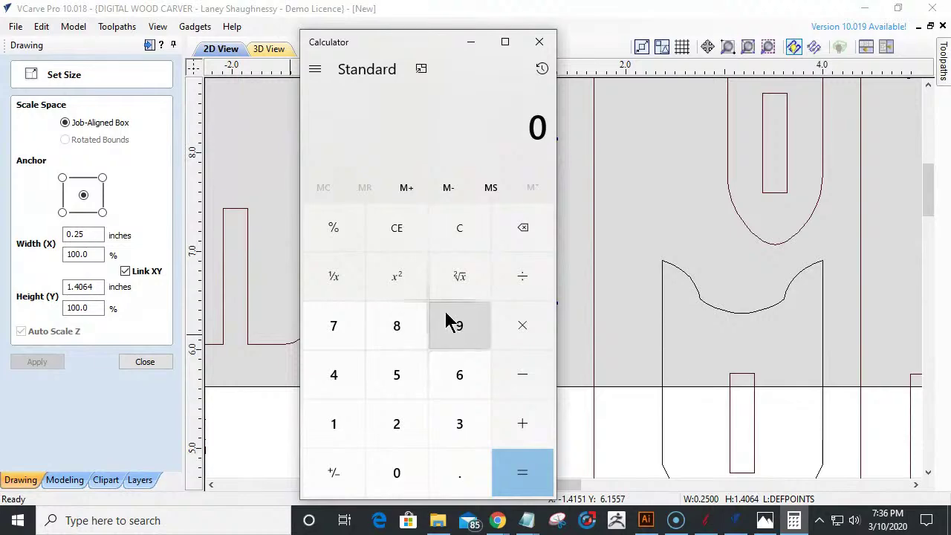
click(765, 519)
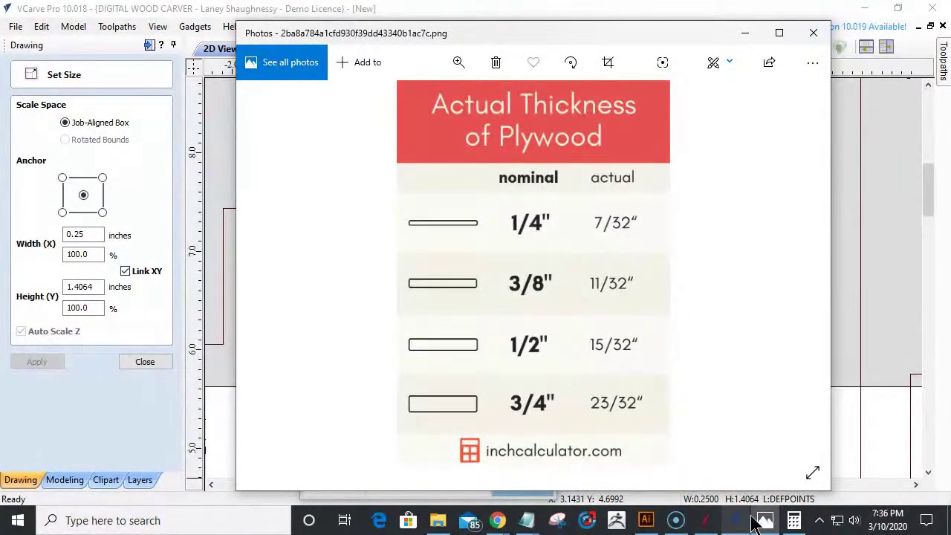
click(793, 520)
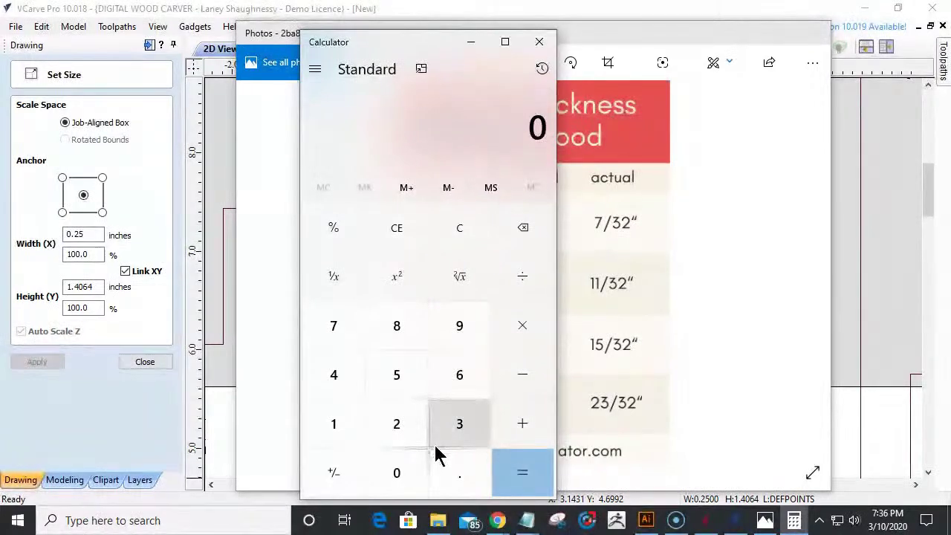
- Convert the 7/32-inch actual plywood thickness to a decimal by dividing 7 by 32
click(346, 328)
click(527, 276)
click(458, 425)
click(402, 425)
click(503, 470)
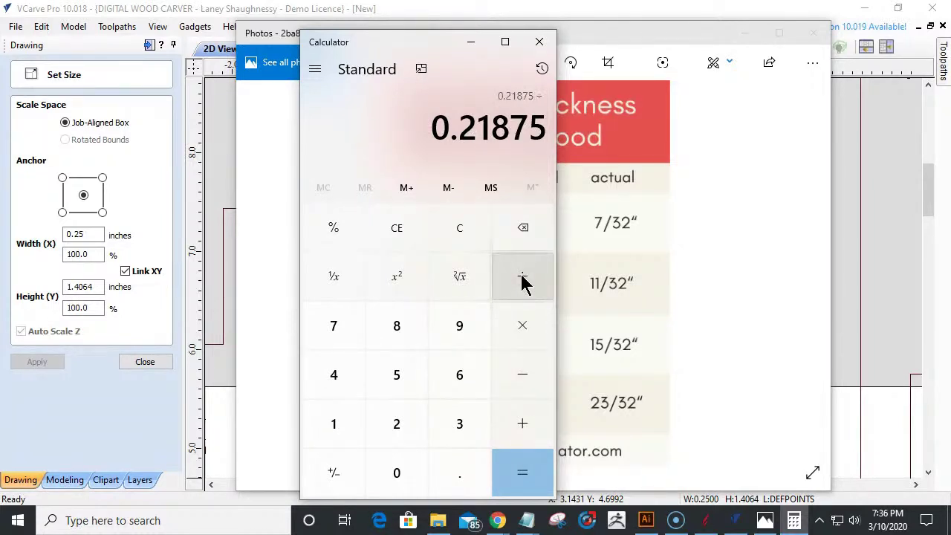
- Divide the decimal thickness by the original 0.125-inch slot width, close the Calculator and put the plywood chart away
click(438, 479)
click(331, 435)
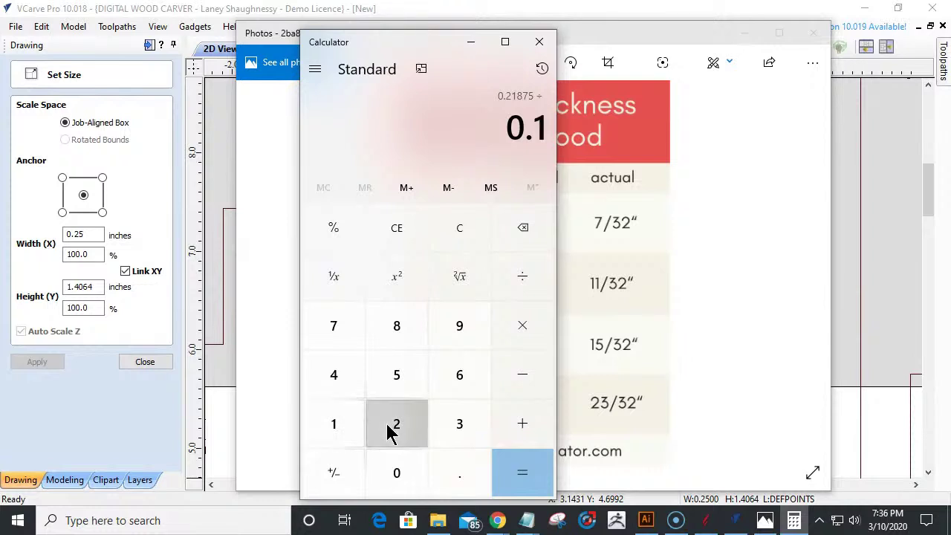
click(391, 430)
click(396, 378)
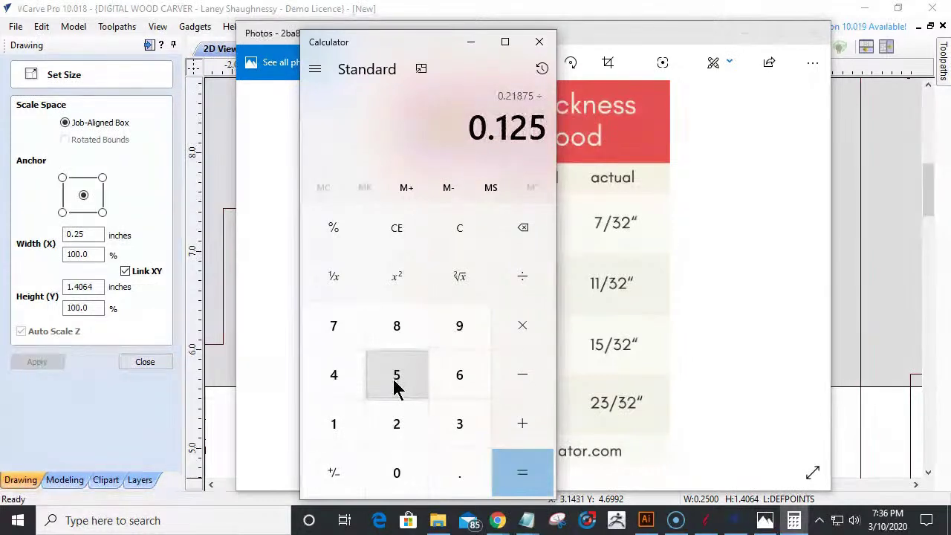
click(520, 475)
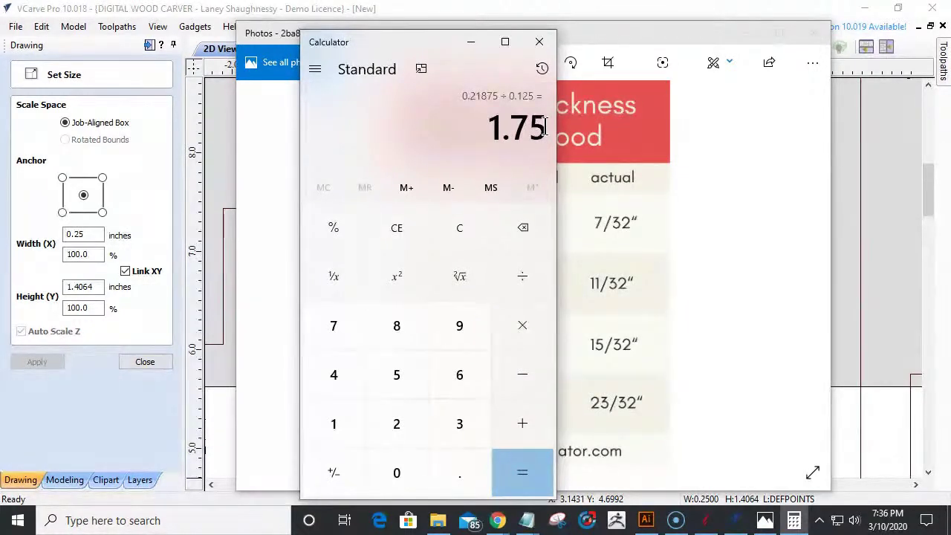
click(523, 473)
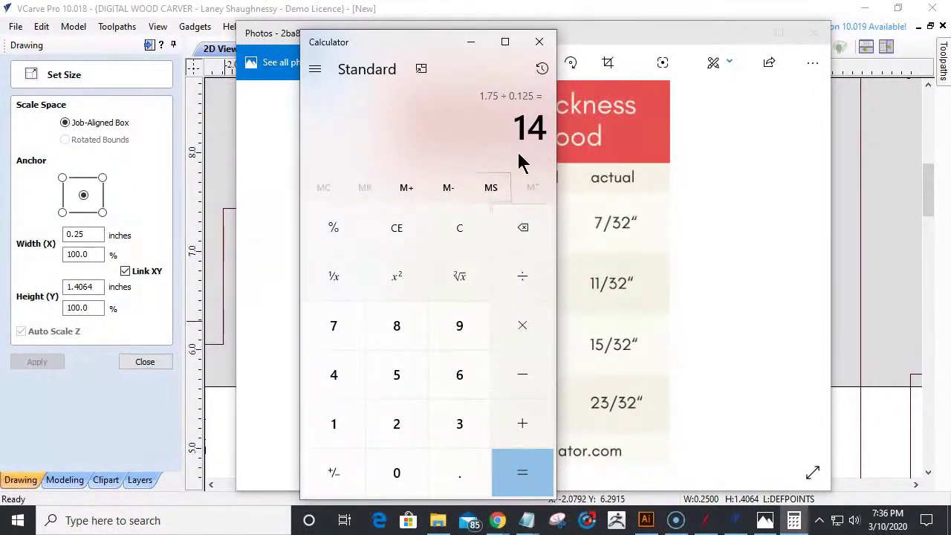
click(541, 39)
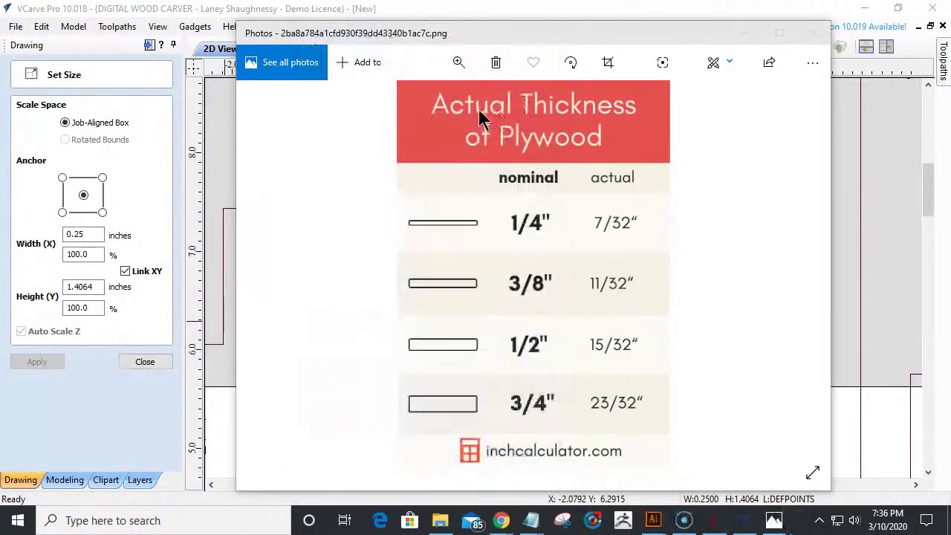
click(746, 33)
- Undo the 200% scaling, select all the parts and scale them proportionally to 175%
scroll(609, 237, down, 2)
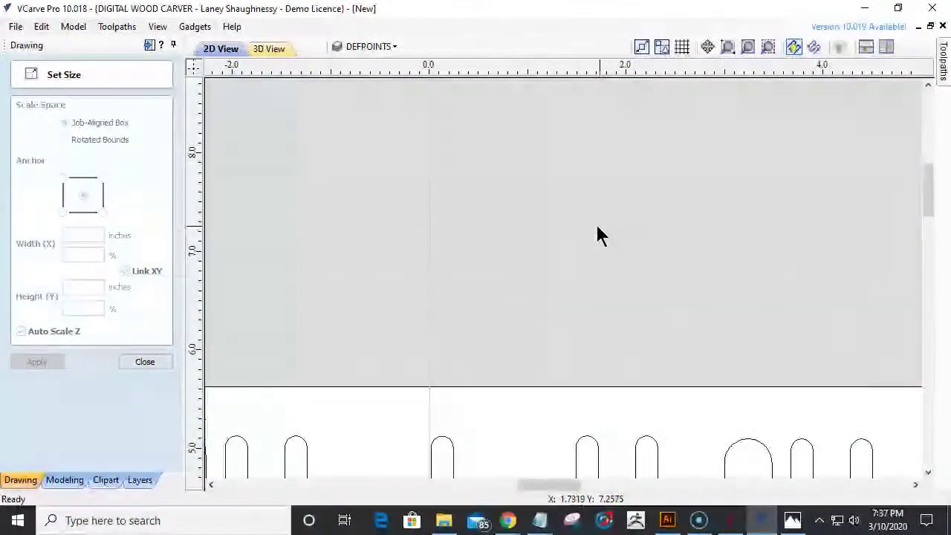
scroll(533, 267, down, 2)
scroll(533, 267, down, 3)
key(ctrl+a)
double_click(92, 252)
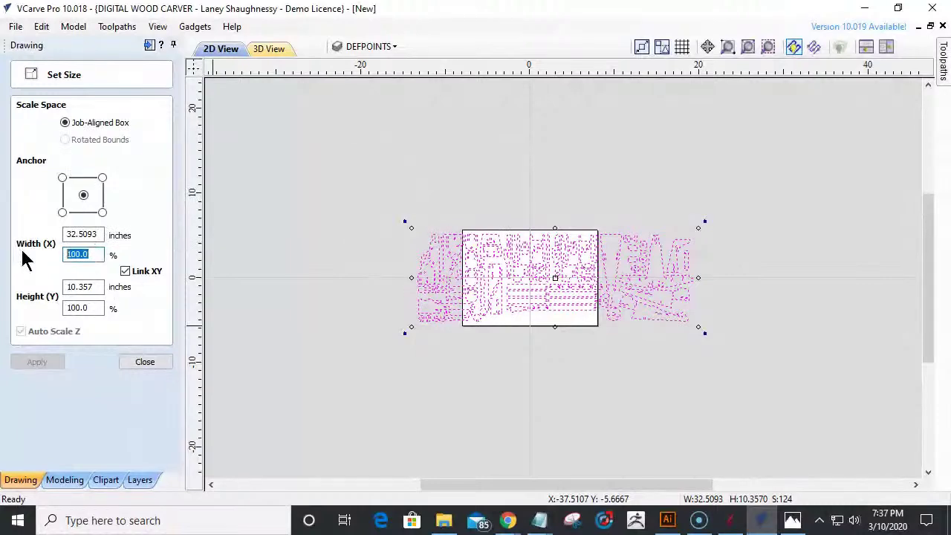
text(175)
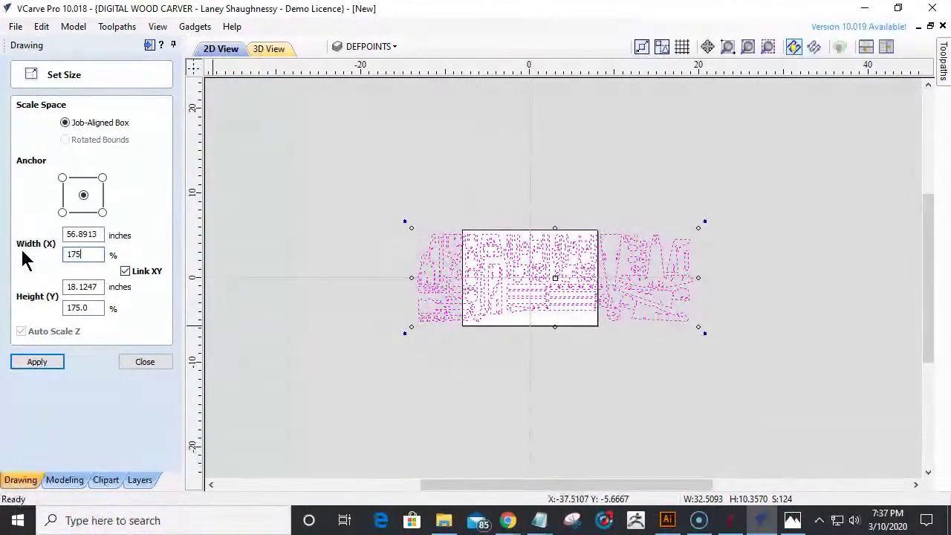
click(28, 365)
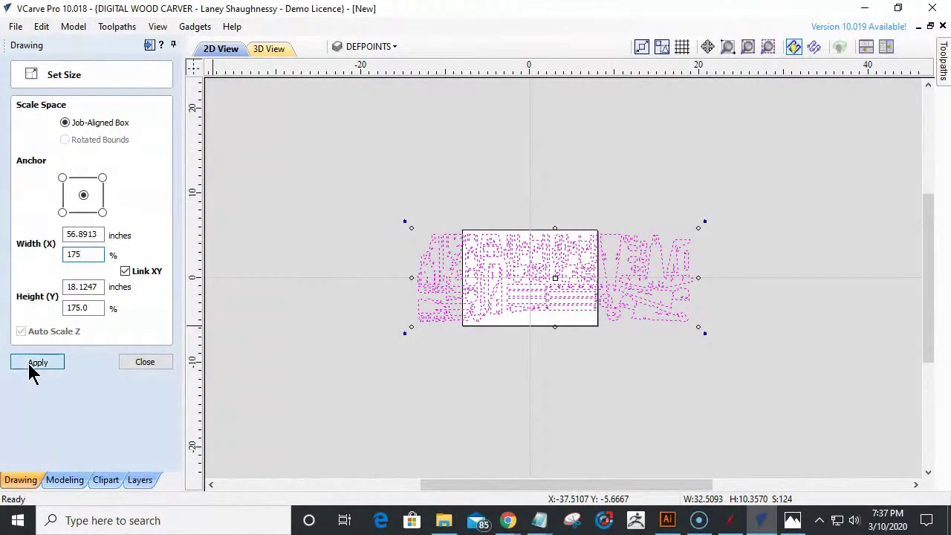
- Select a part's enclosed rectangular slot to check its width after the 175% scaling, and close the size settings
scroll(557, 221, up, 5)
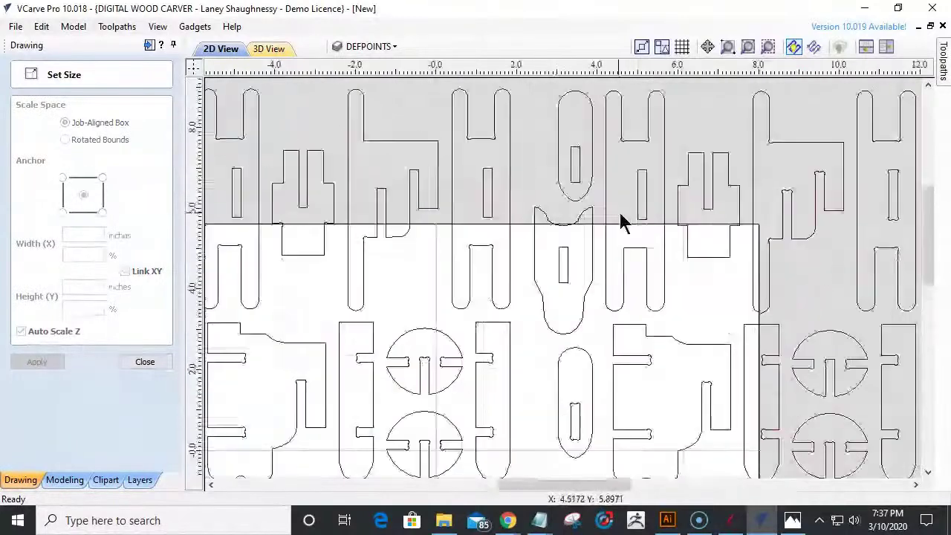
click(484, 197)
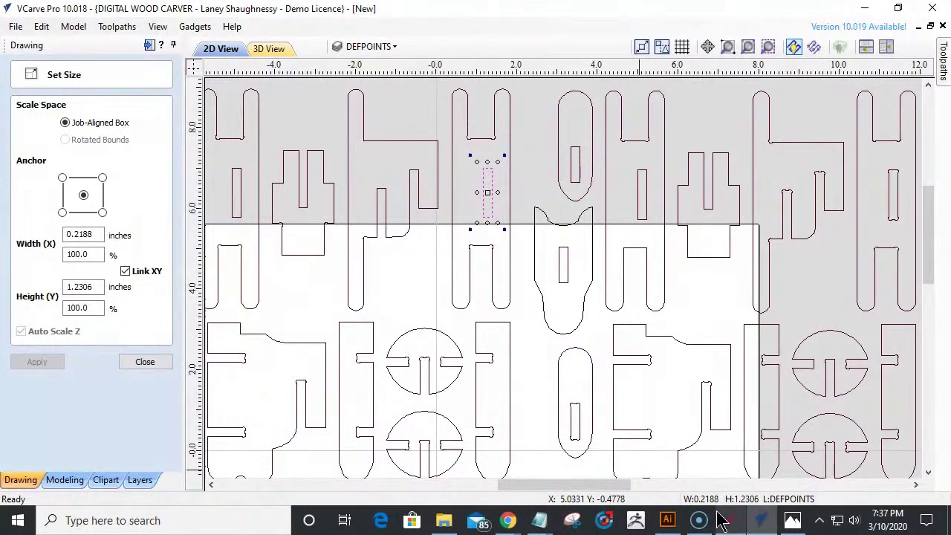
mouse_move(721, 520)
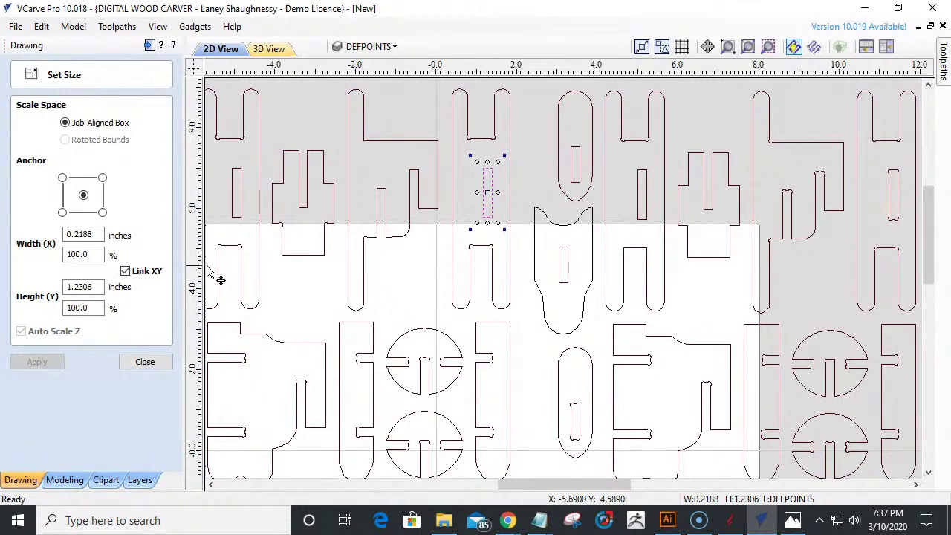
click(128, 361)
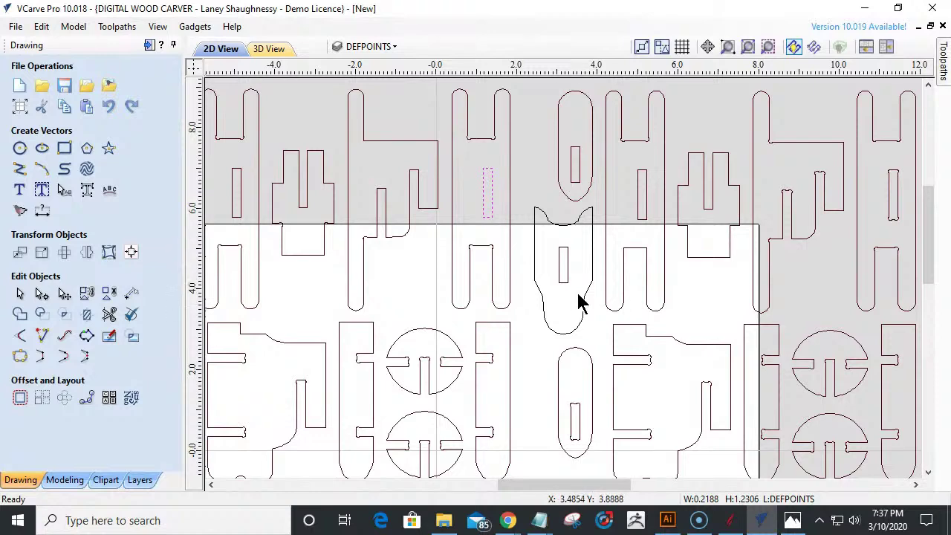
- Select all the parts to examine the overall size of the 175% layout against the job sheet
scroll(577, 307, down, 8)
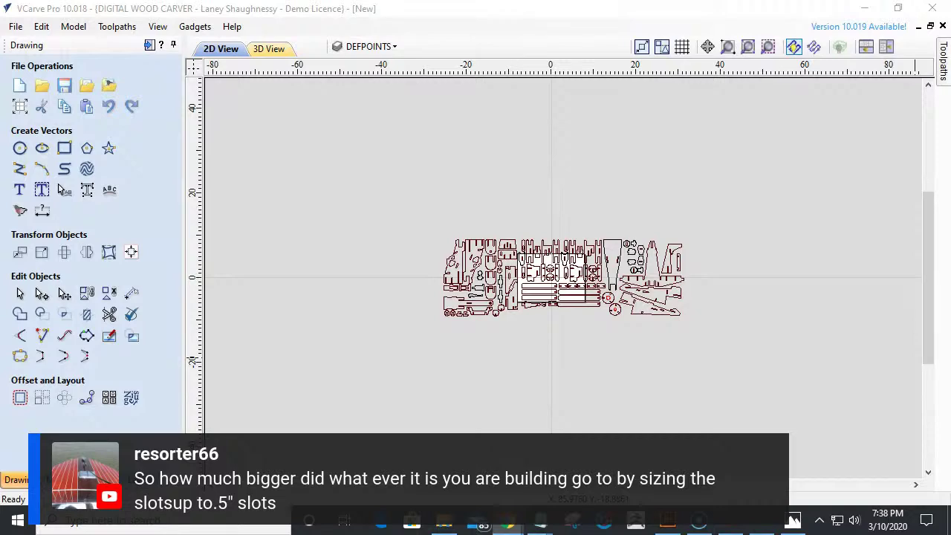
drag(406, 200, 713, 340)
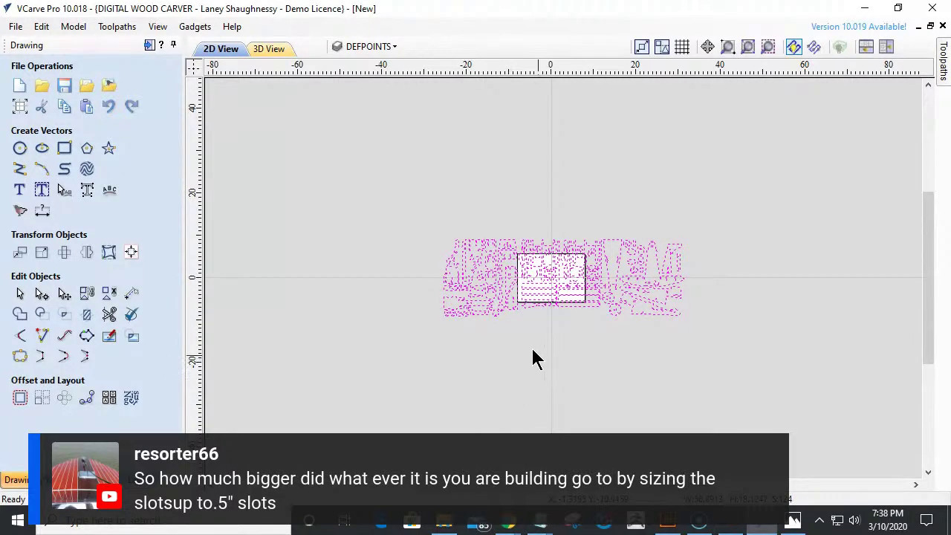
scroll(535, 318, up, 3)
scroll(534, 318, up, 2)
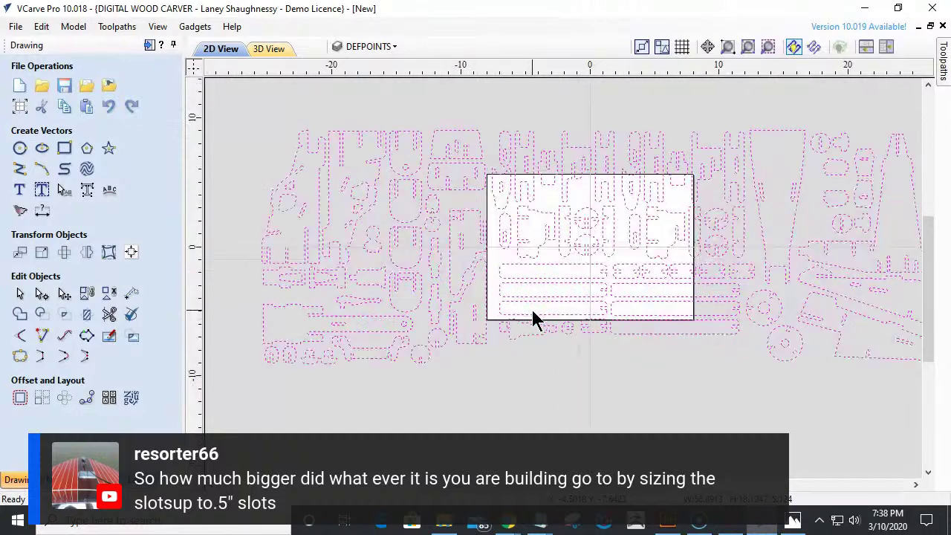
scroll(535, 318, down, 4)
scroll(534, 318, up, 2)
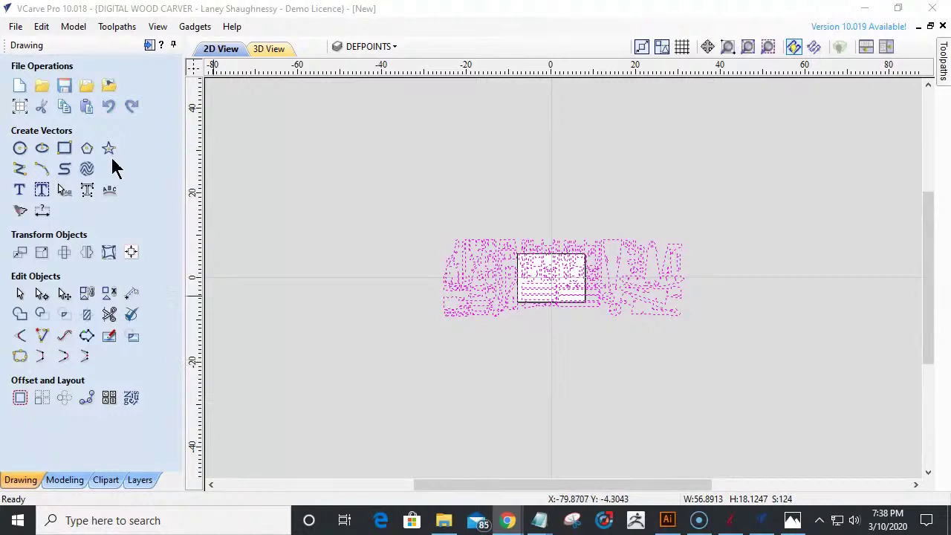
click(64, 148)
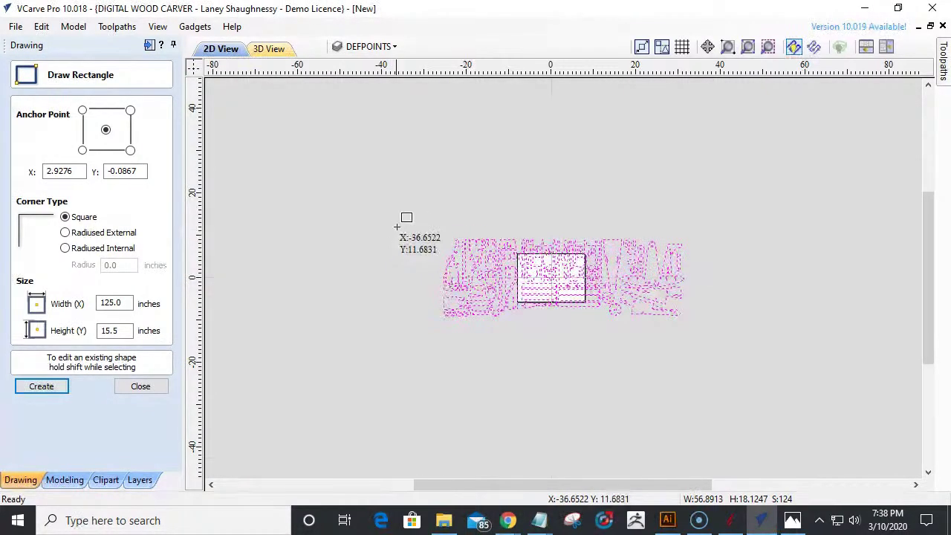
click(142, 389)
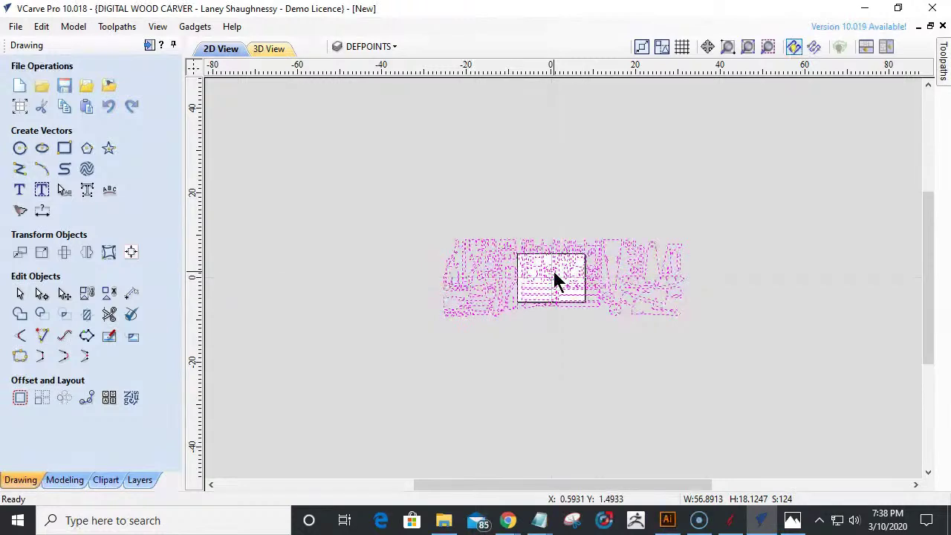
- Clear the selection and undo the 175% scaling to restore the parts to their original size
click(542, 263)
scroll(542, 263, up, 5)
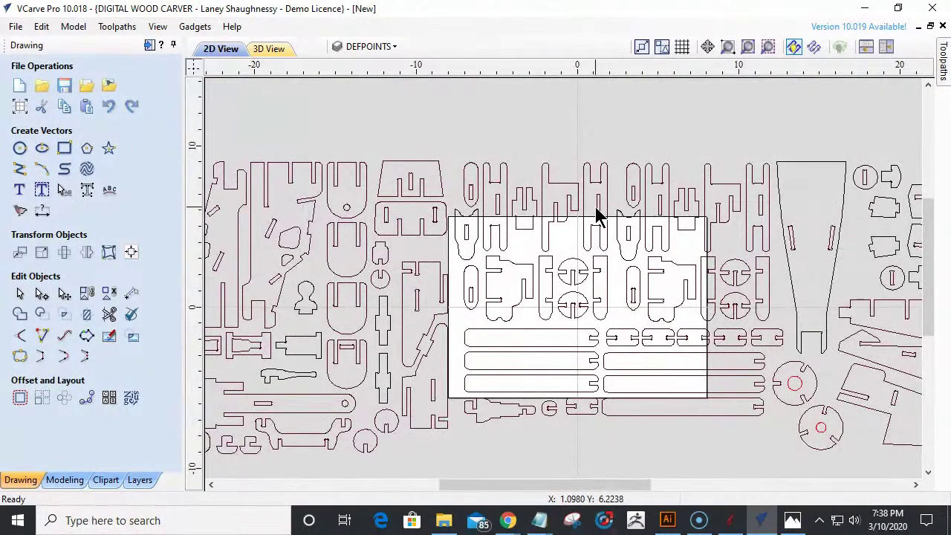
scroll(674, 427, down, 3)
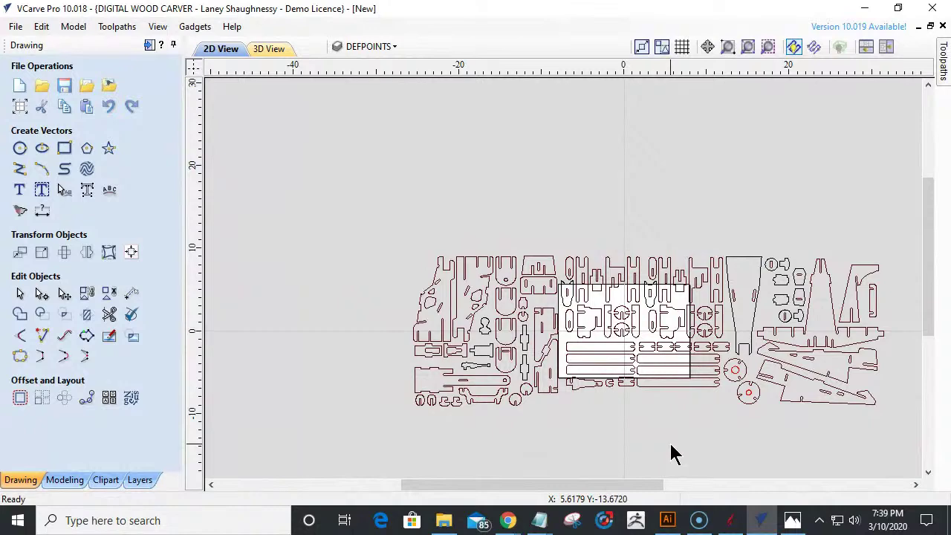
scroll(643, 311, up, 4)
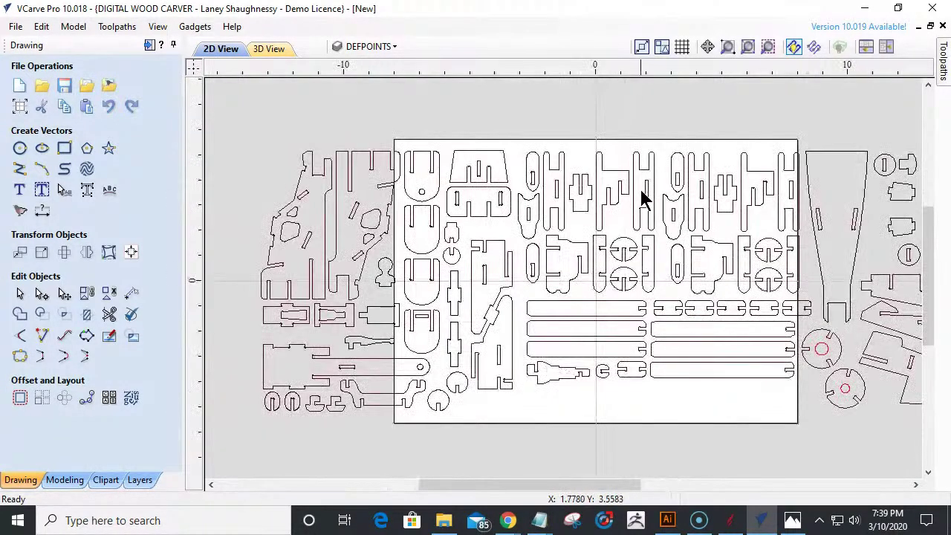
scroll(664, 424, down, 4)
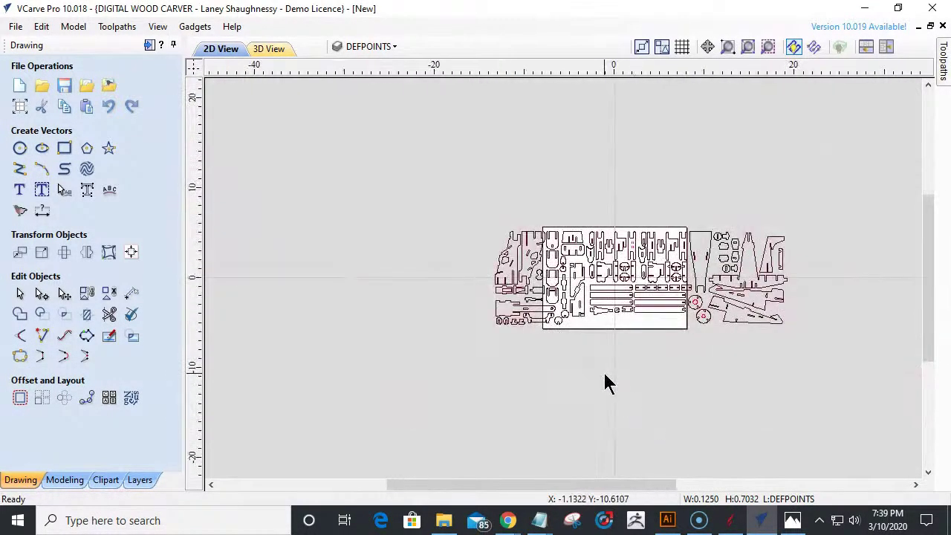
scroll(693, 339, up, 3)
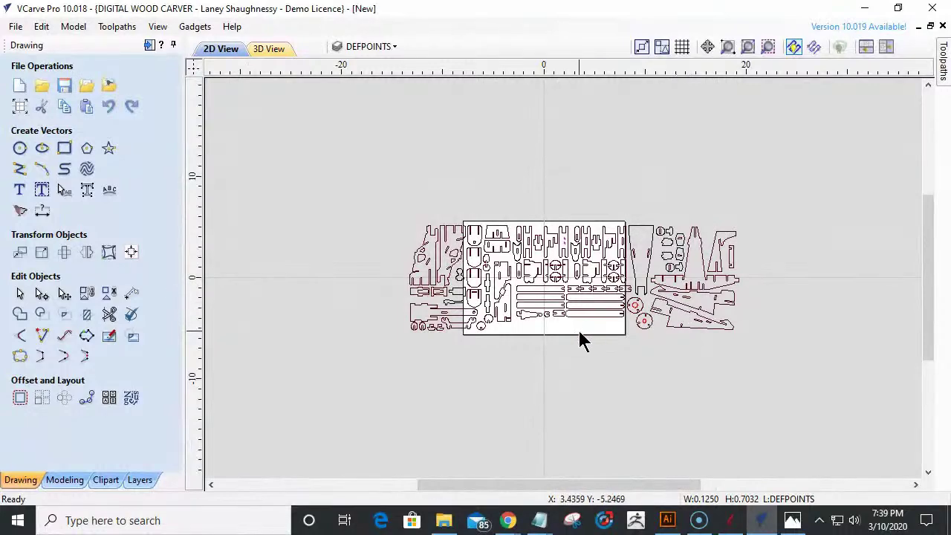
scroll(566, 343, up, 3)
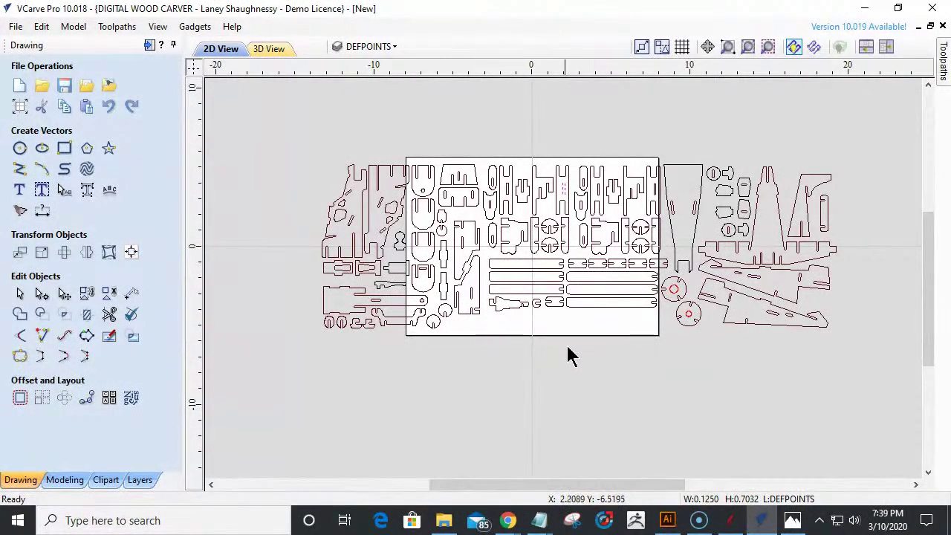
- Select the outline of the leftmost large slotted part and open its size settings to check its original dimensions
click(332, 216)
scroll(329, 219, up, 5)
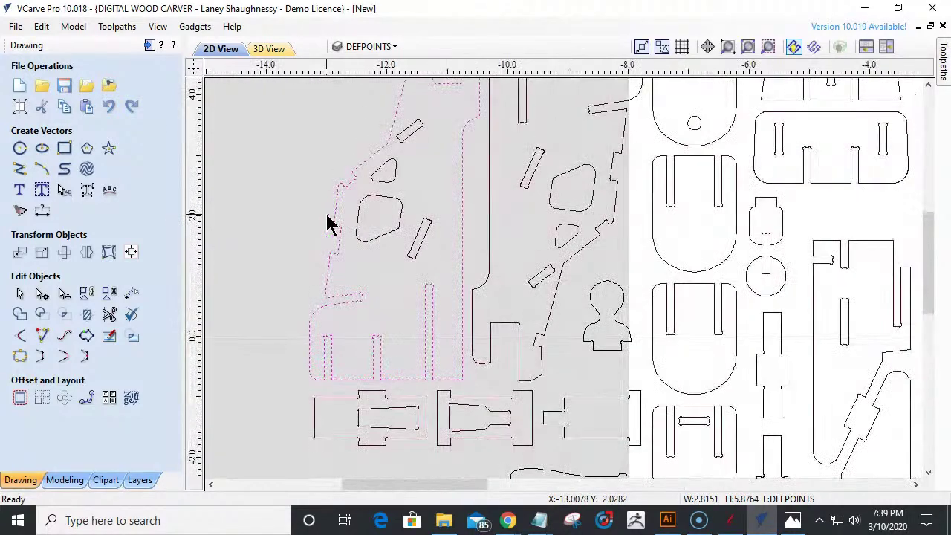
scroll(329, 222, down, 4)
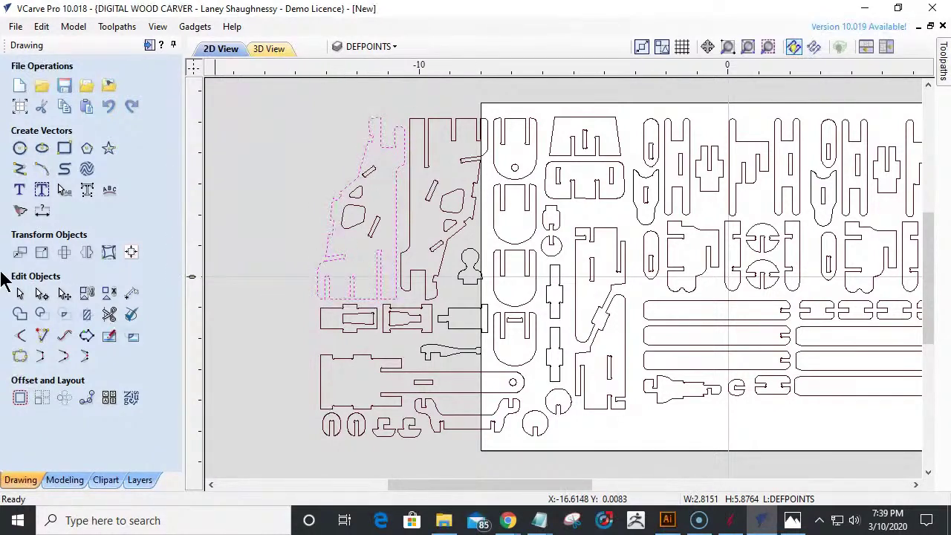
click(41, 253)
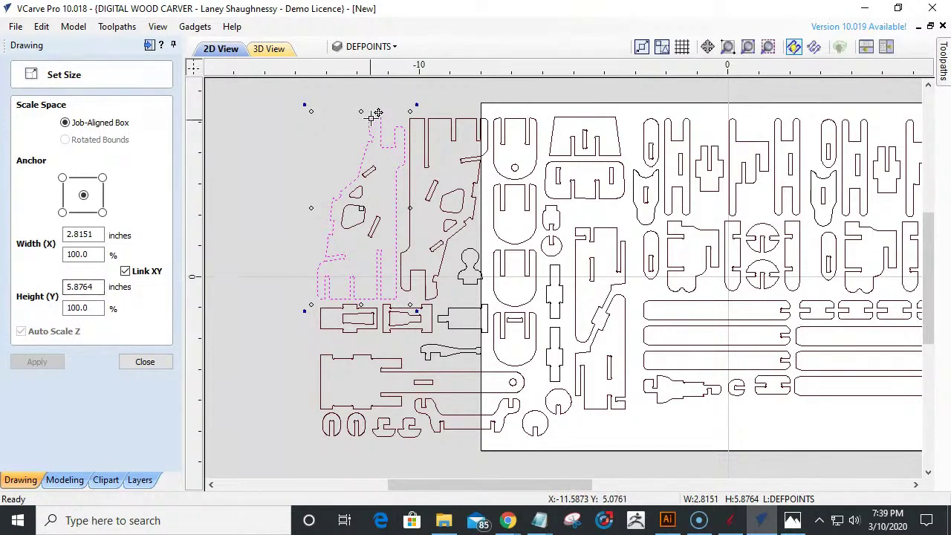
- Check the original dimensions of the wide T-shaped part and the slotted fin-shaped part beside it, and close the size settings
scroll(349, 223, down, 3)
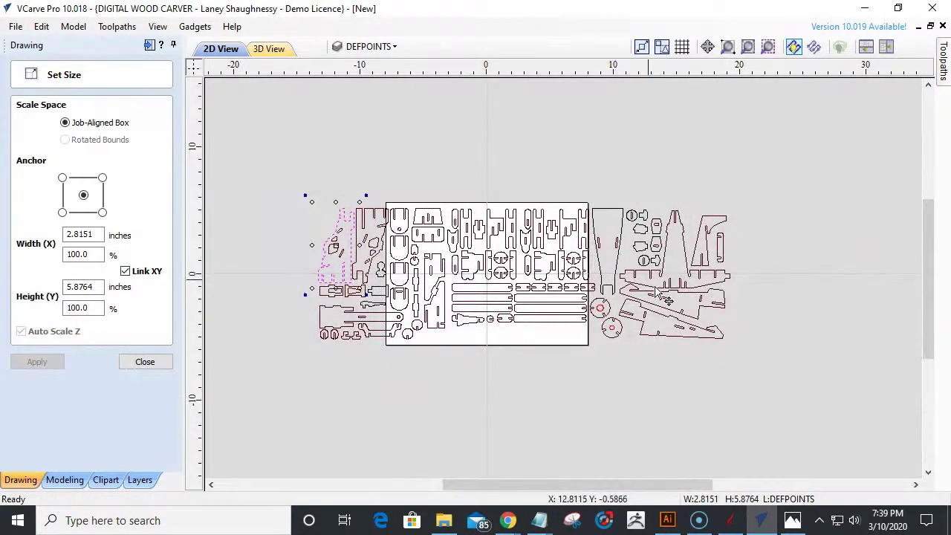
scroll(680, 276, up, 5)
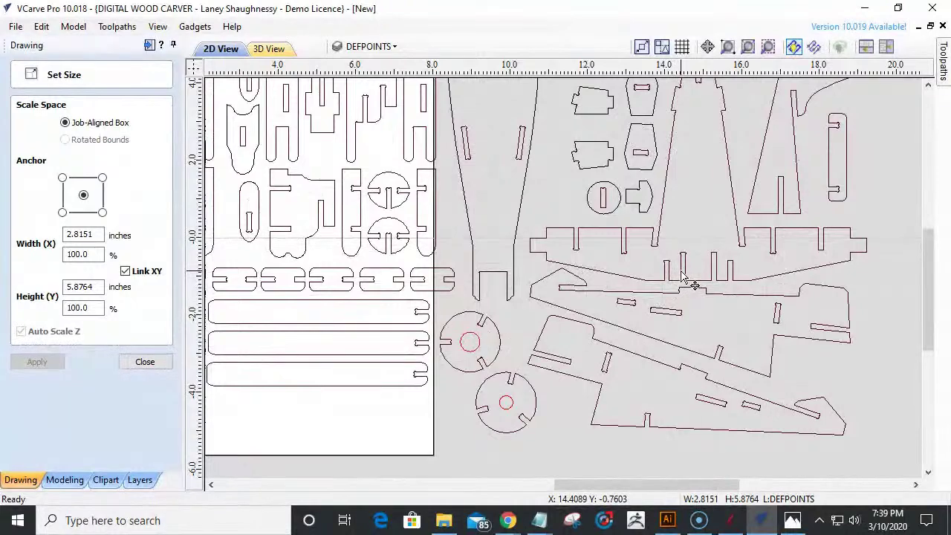
click(685, 276)
scroll(684, 266, down, 1)
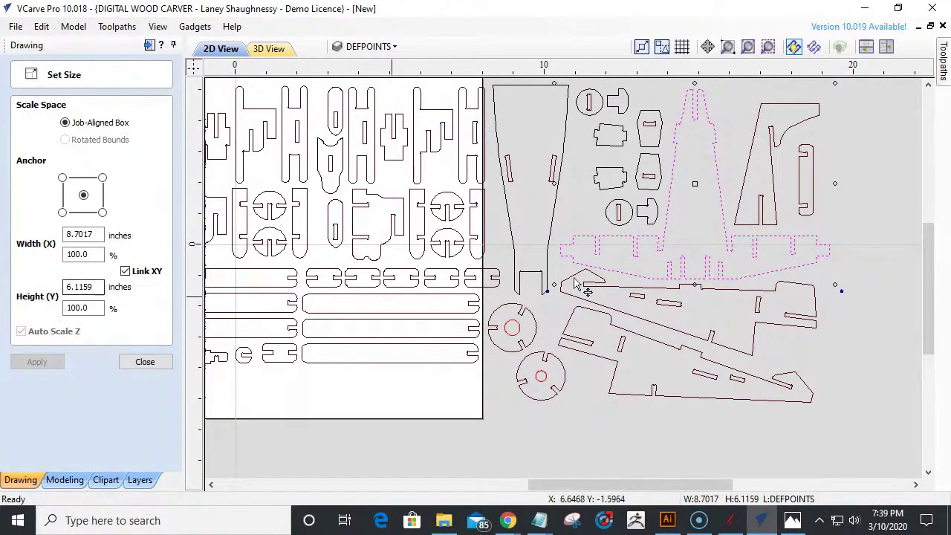
click(741, 185)
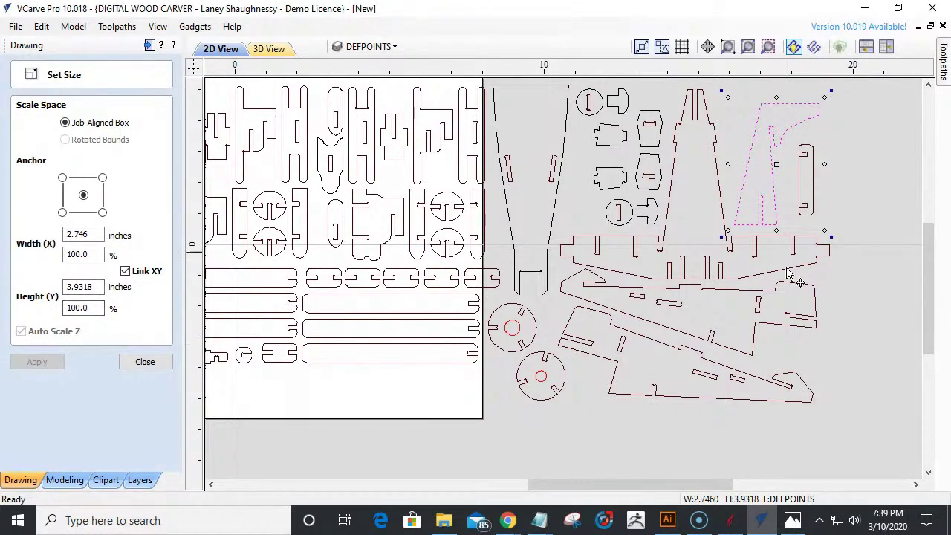
scroll(801, 364, down, 3)
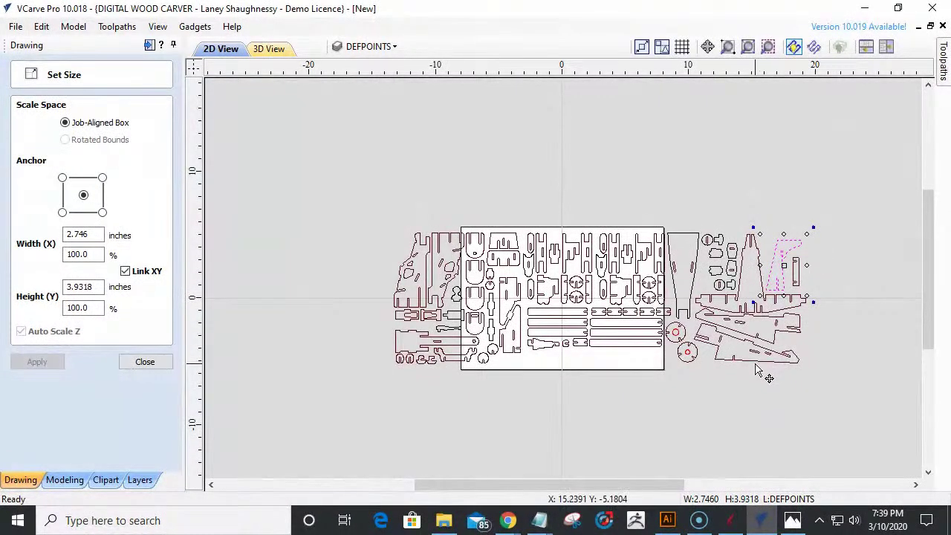
click(146, 362)
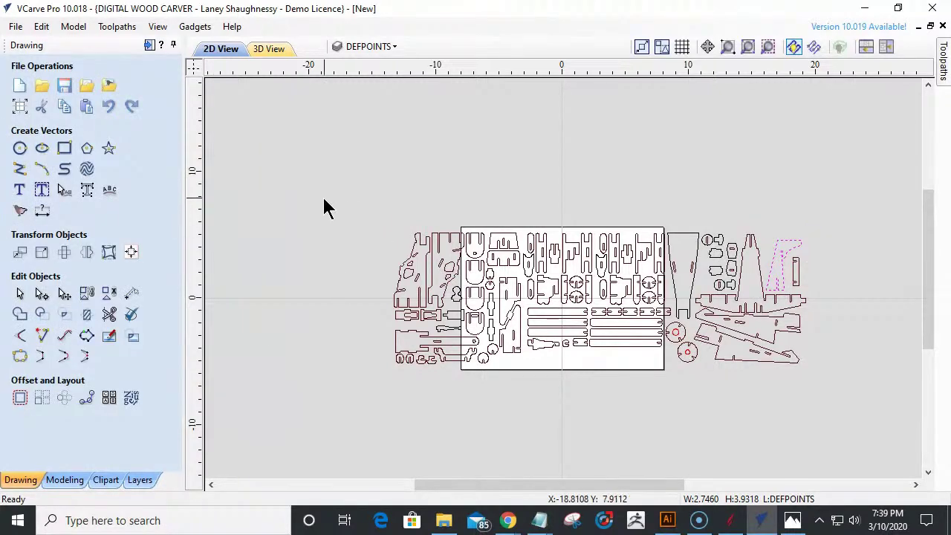
- Draw a square-cornered rectangle about 37.75 by 15.25 inches around all the parts and set its width to 125 inches
click(65, 148)
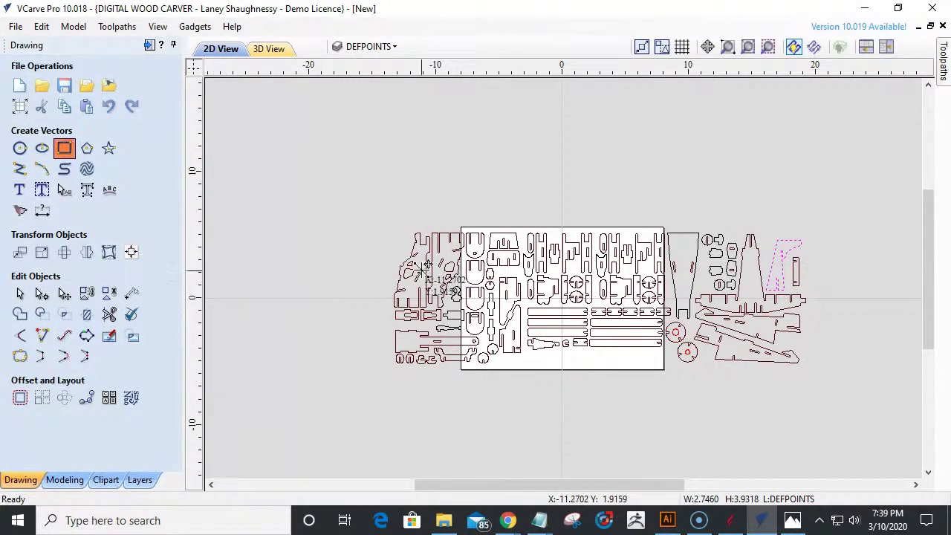
drag(358, 211, 835, 403)
click(125, 303)
text(125)
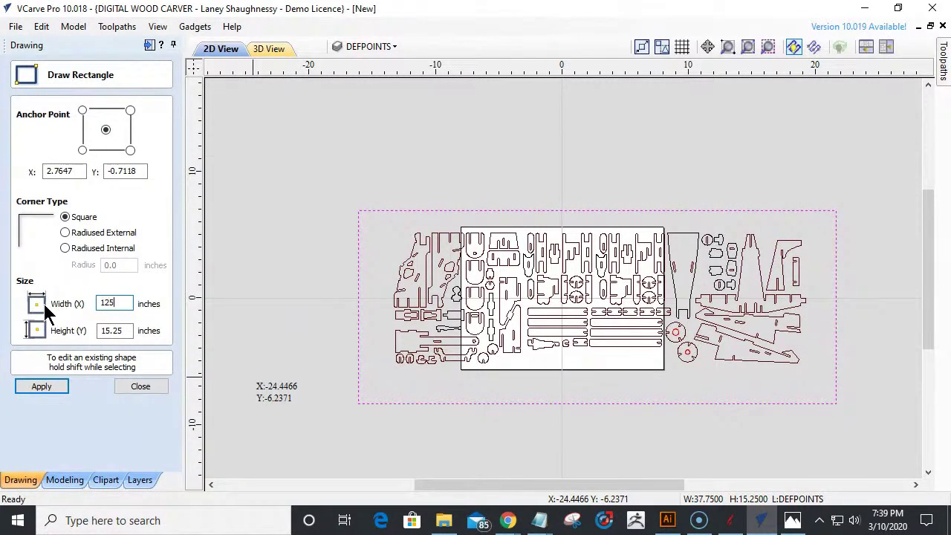
click(41, 386)
scroll(483, 267, down, 6)
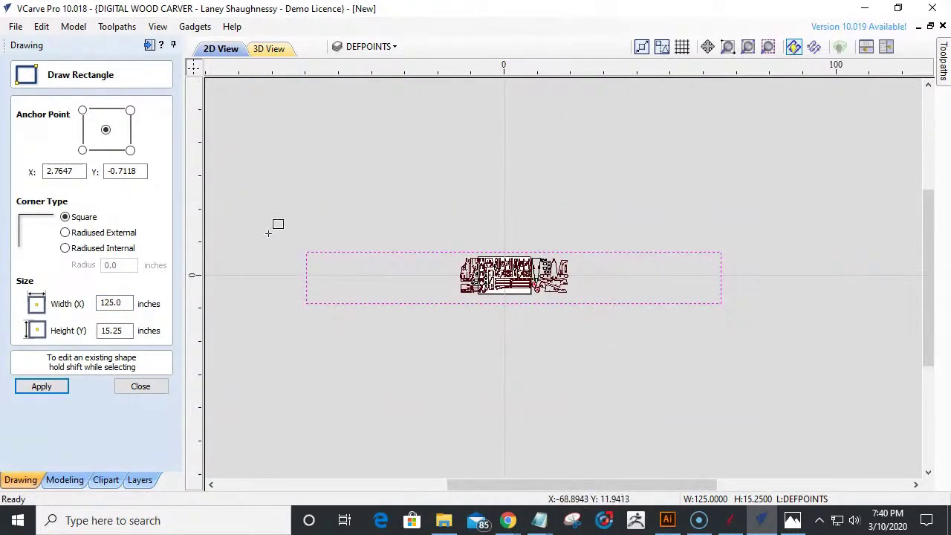
click(130, 386)
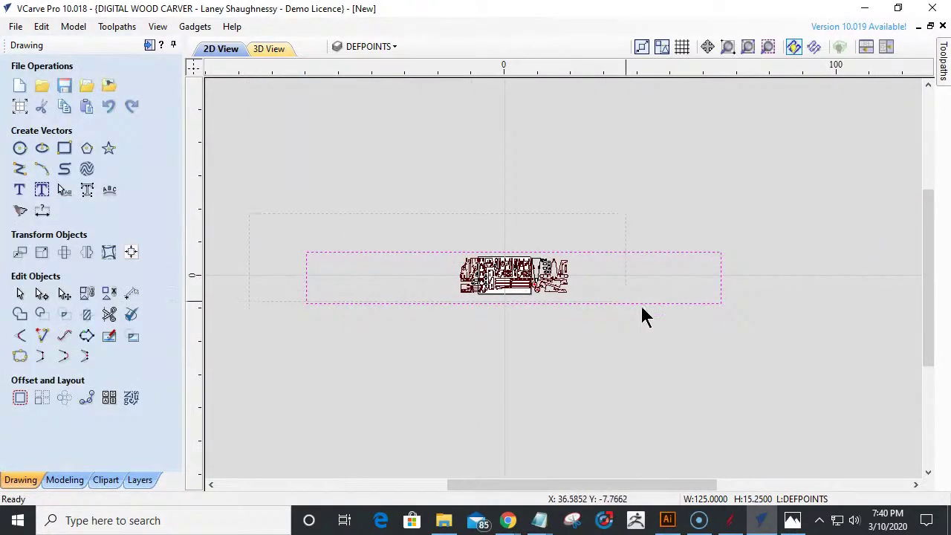
- Scale all the parts and the surrounding rectangle together to a width of 500 inches with linked proportions, and clear the selection
key(ctrl+a)
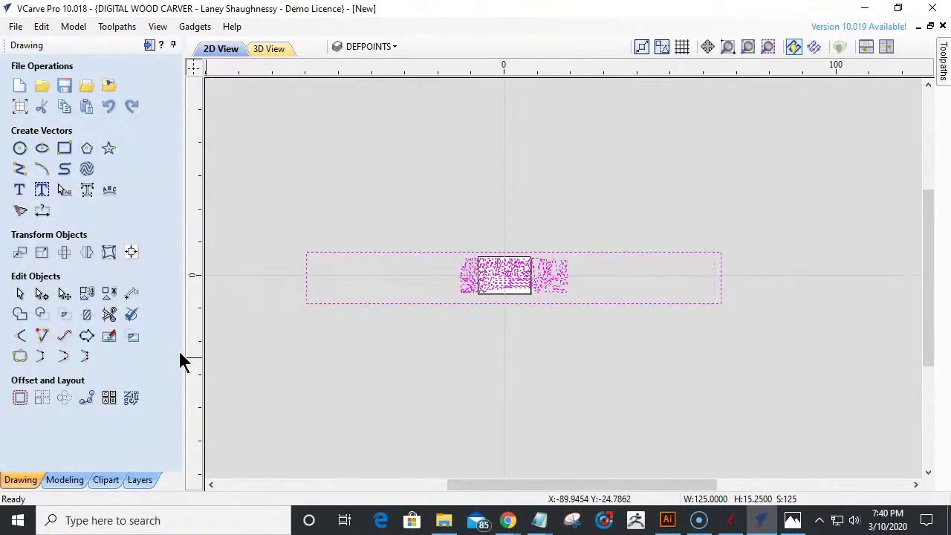
click(41, 253)
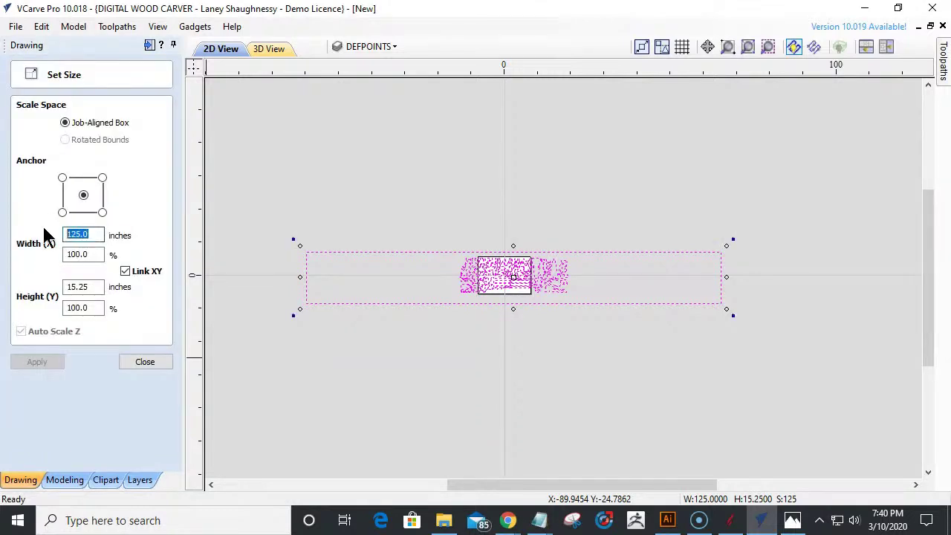
text(500)
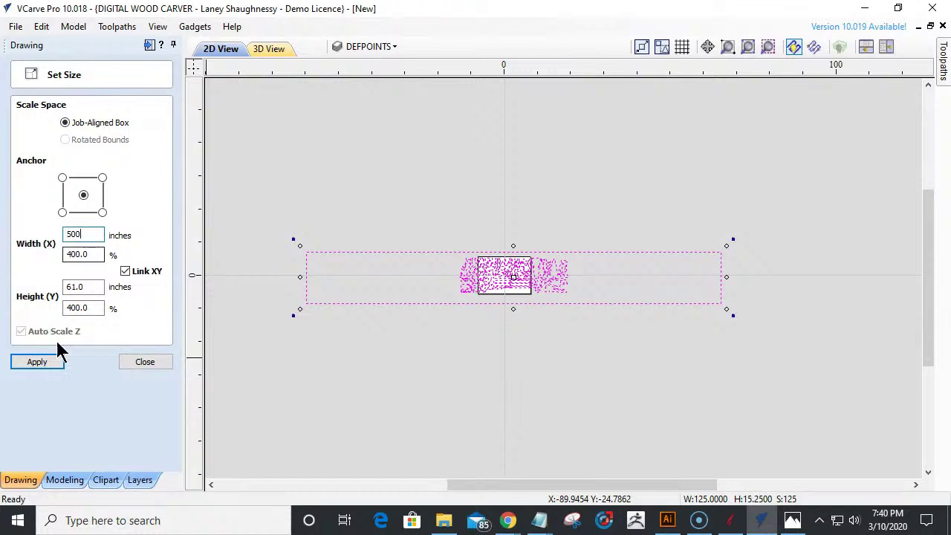
click(26, 358)
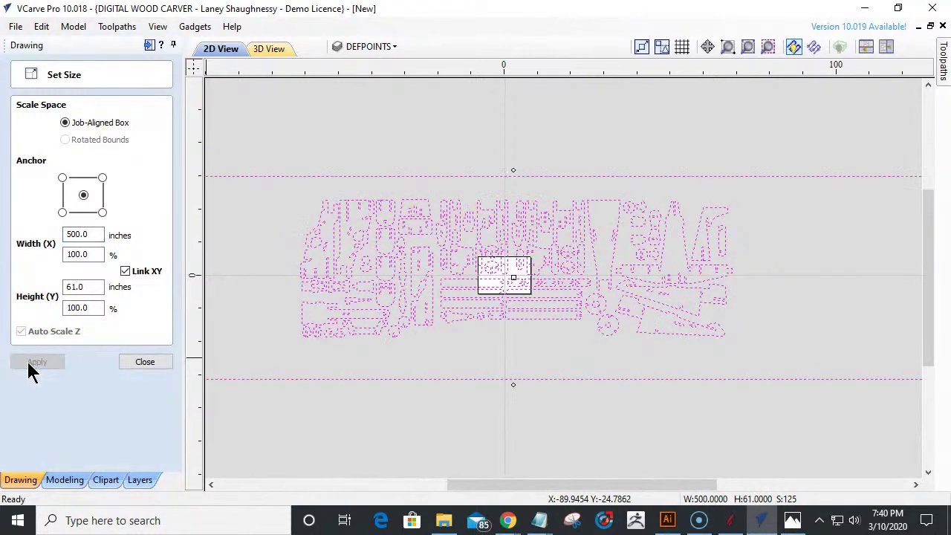
click(146, 364)
click(308, 359)
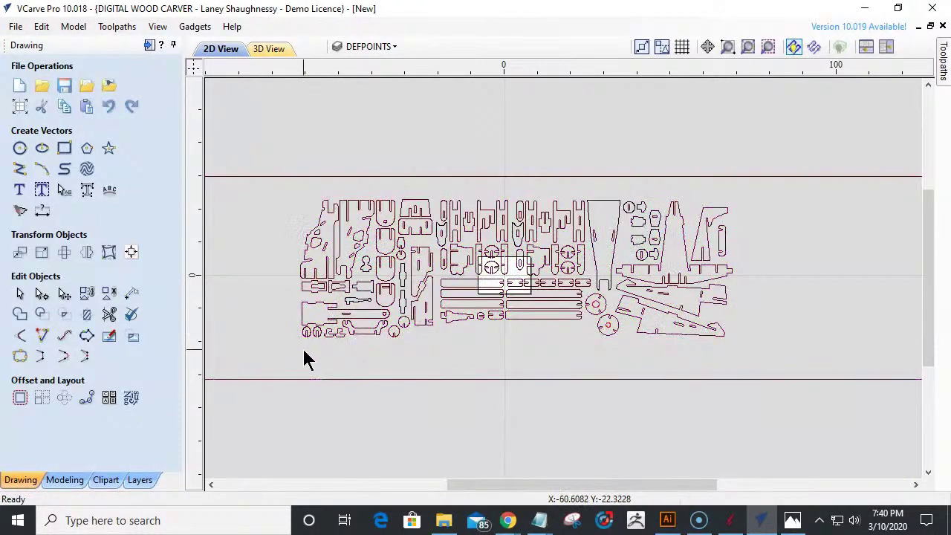
- Check the enlarged dimensions of an enclosed slot, the leftmost slotted part, the wide T-shaped part and the fin-shaped part beside it
click(503, 219)
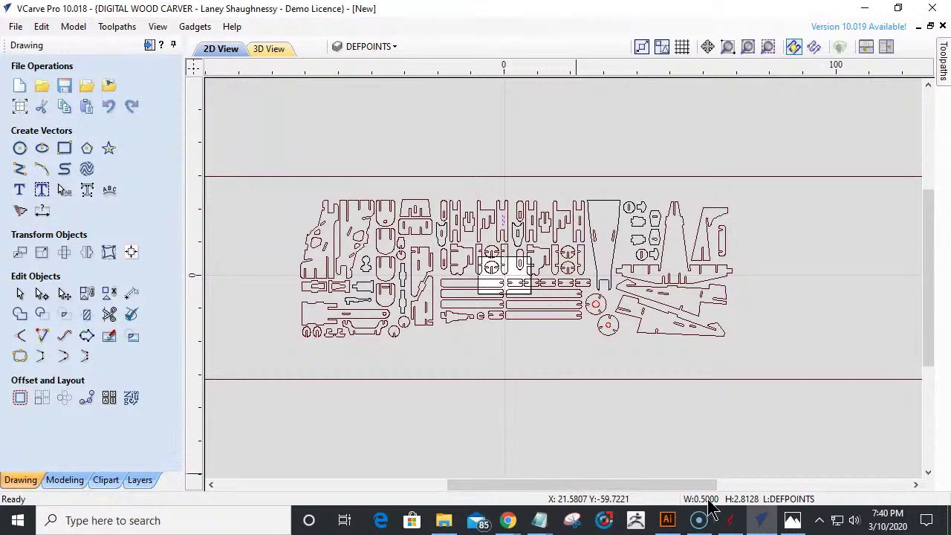
scroll(266, 240, up, 2)
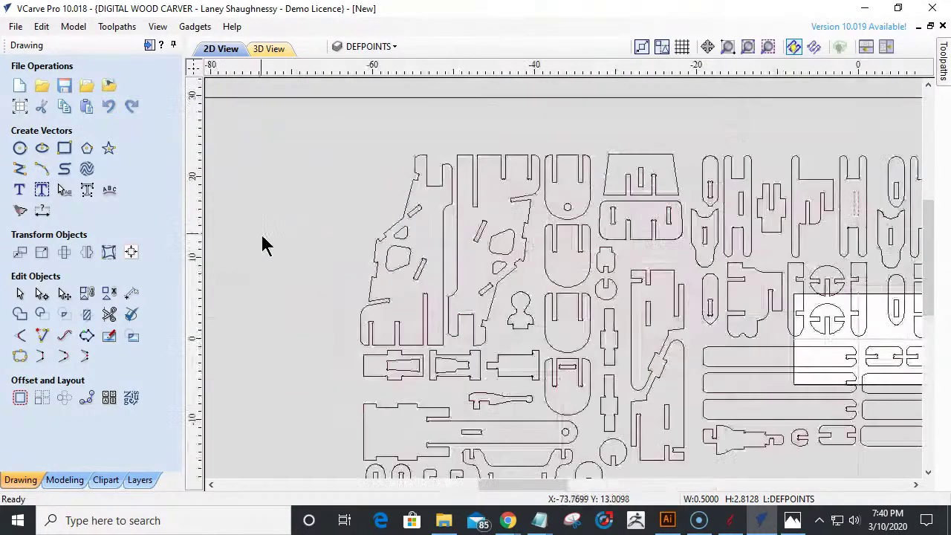
click(334, 248)
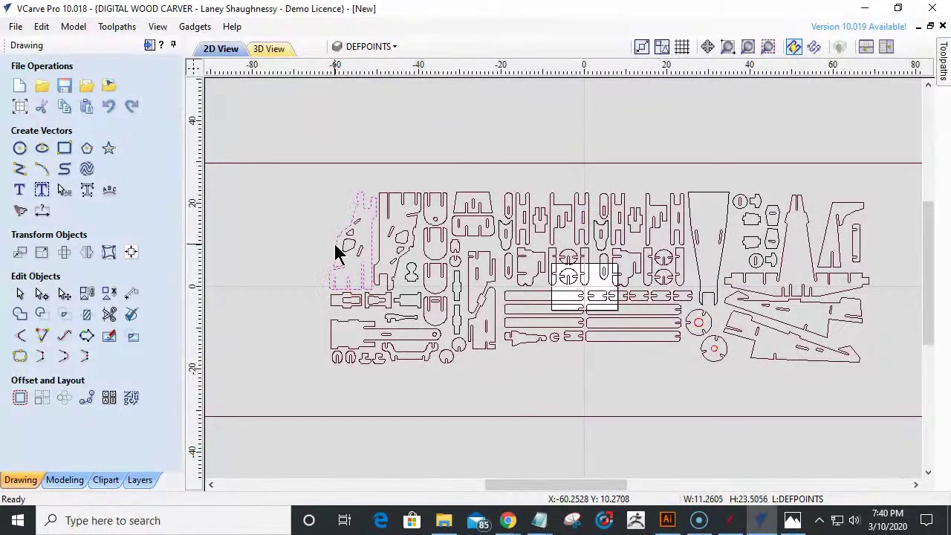
click(41, 252)
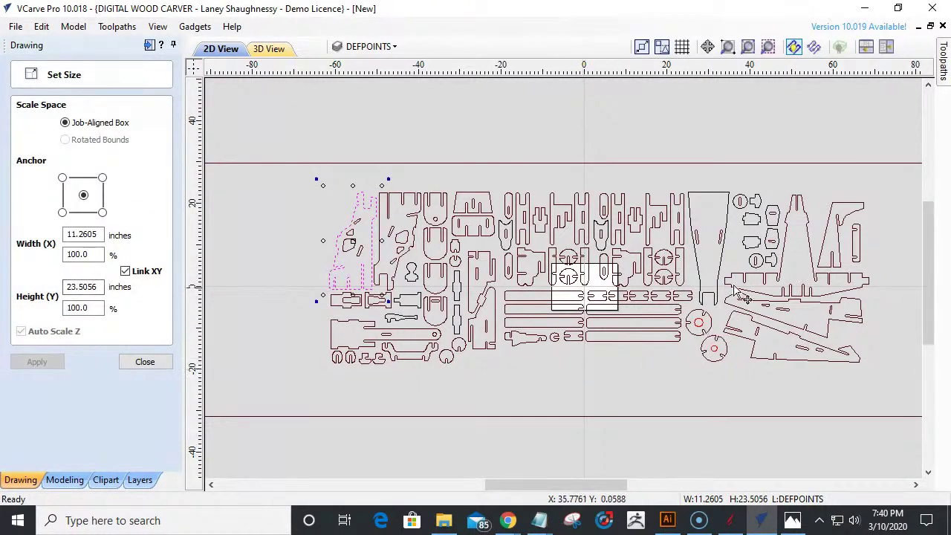
click(787, 263)
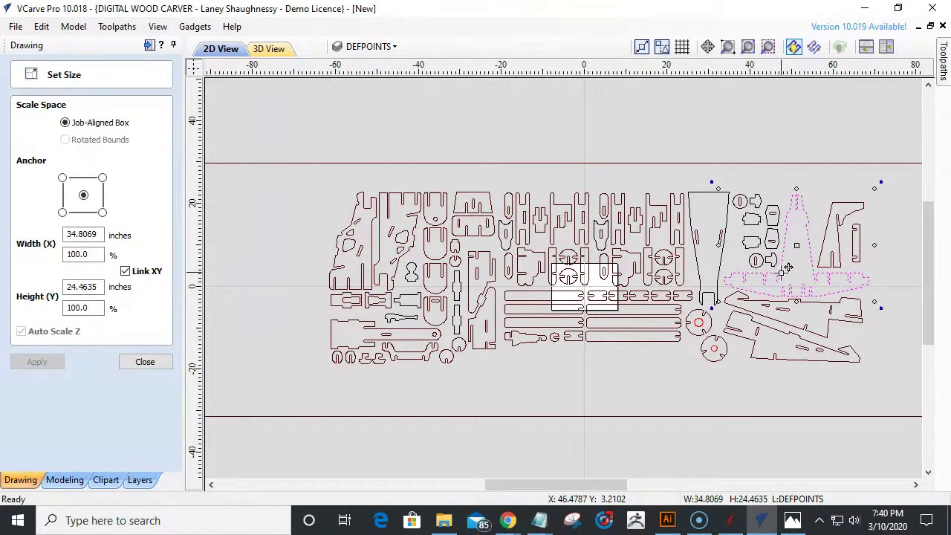
click(823, 240)
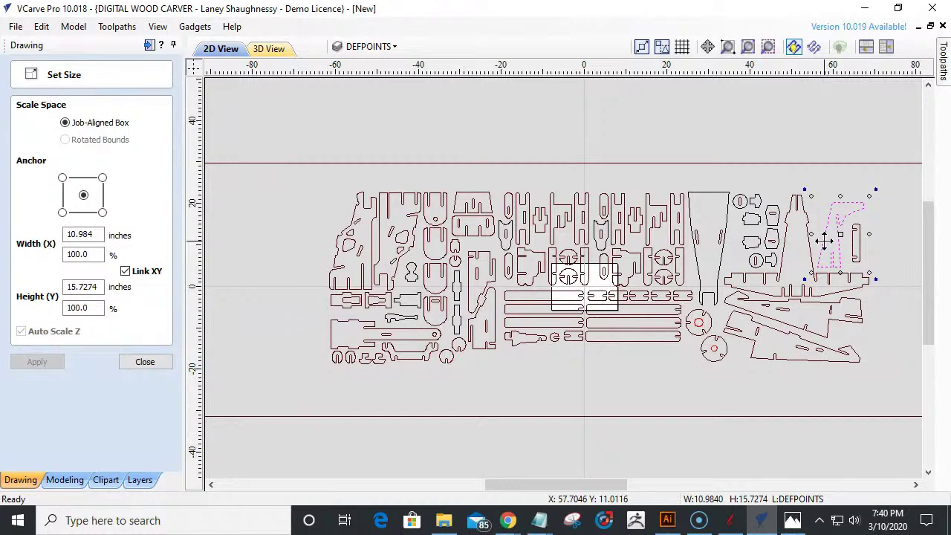
- Examine the enlarged parts layout within its surrounding rectangle and select the rectangle to check its size
scroll(819, 241, down, 2)
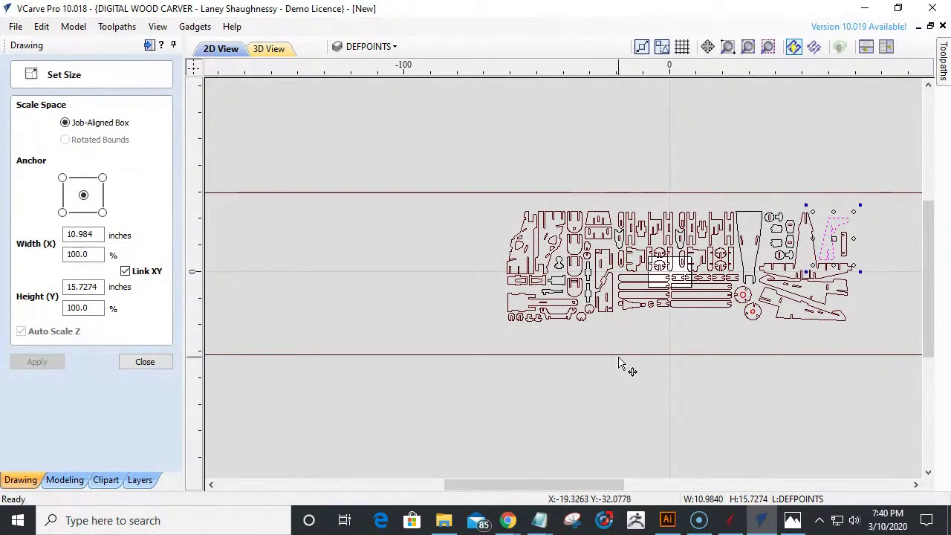
scroll(619, 360, down, 3)
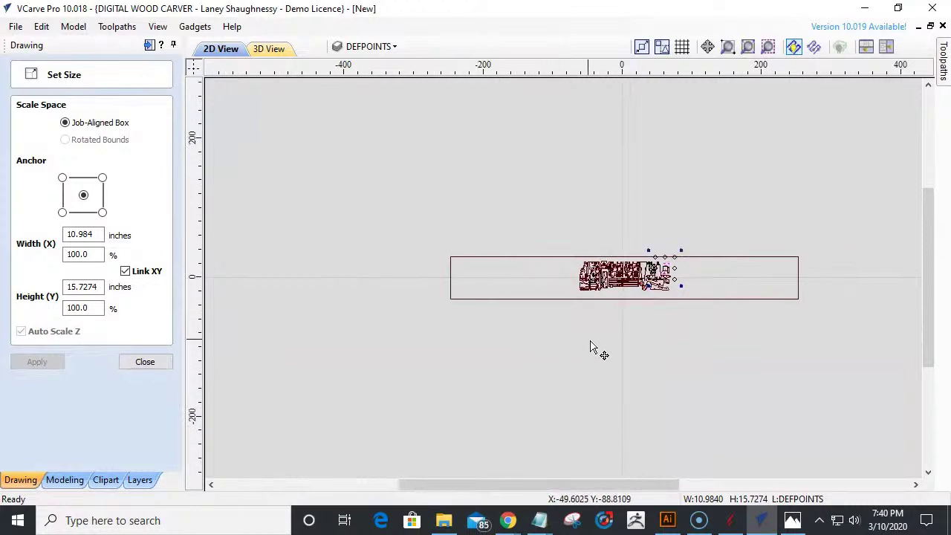
scroll(594, 346, up, 2)
scroll(635, 365, up, 2)
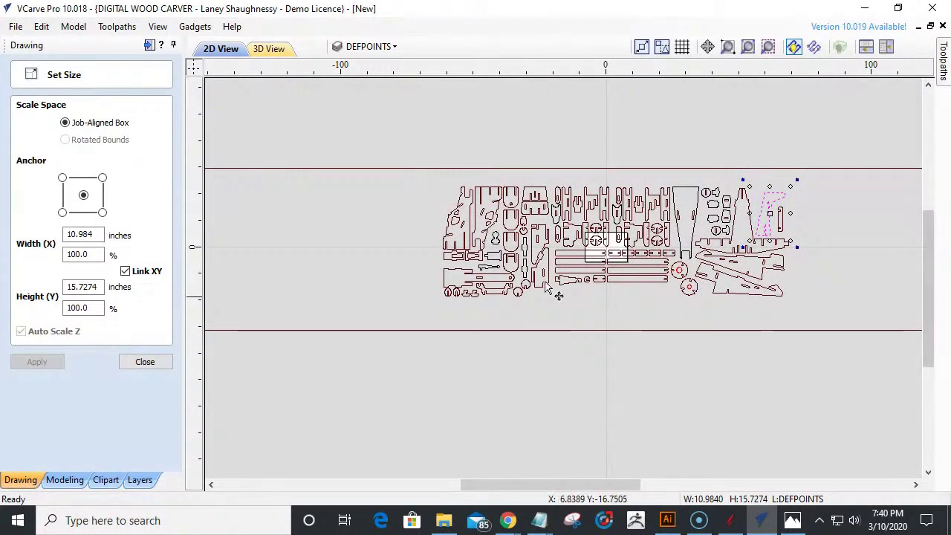
scroll(383, 279, down, 2)
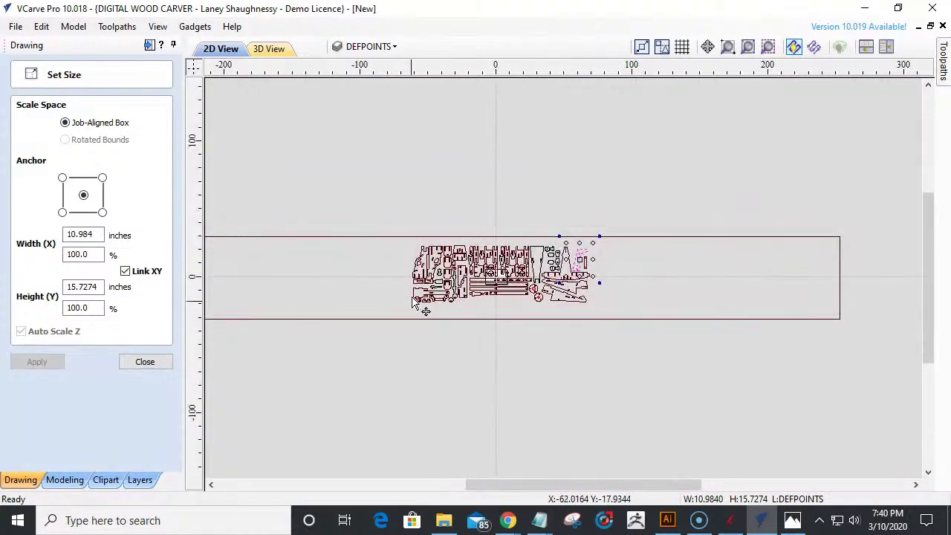
scroll(405, 294, up, 2)
scroll(406, 297, up, 1)
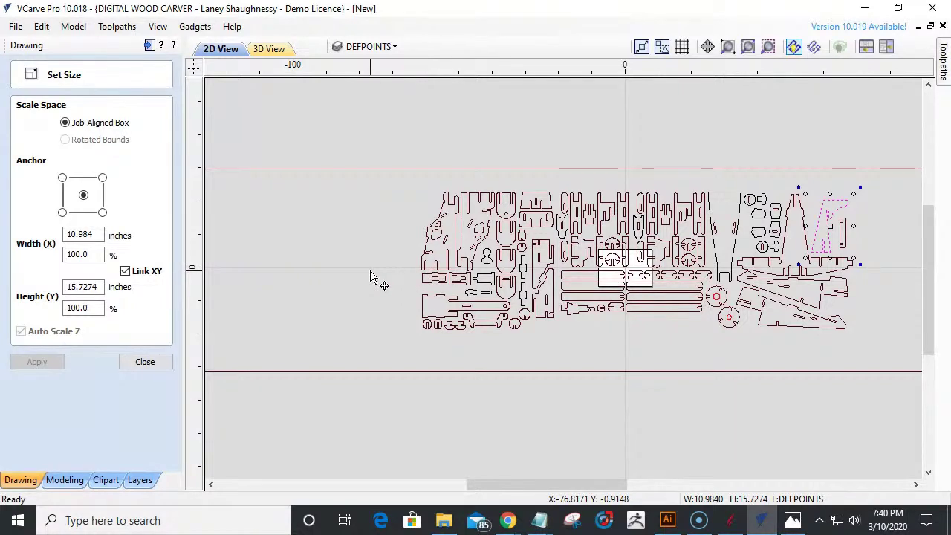
scroll(372, 277, down, 5)
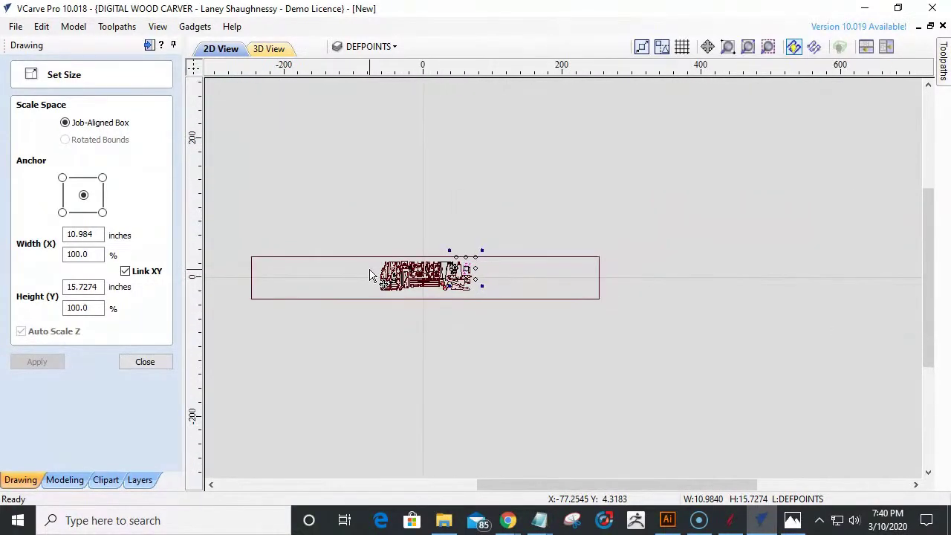
click(327, 257)
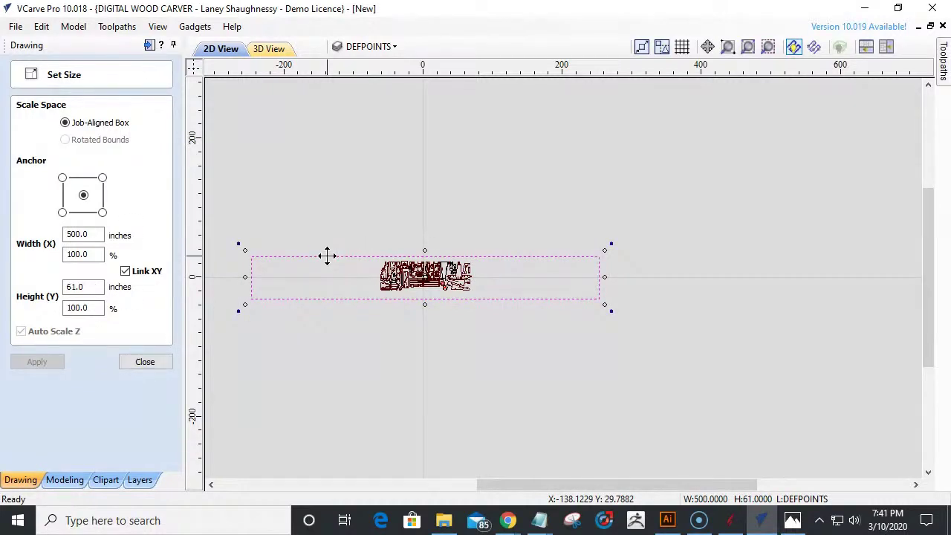
- Delete the surrounding rectangle, and undo the deletion, the 500-inch scaling and the rectangle itself to restore the original parts
key(Delete)
key(ctrl+z)
key(ctrl+z)
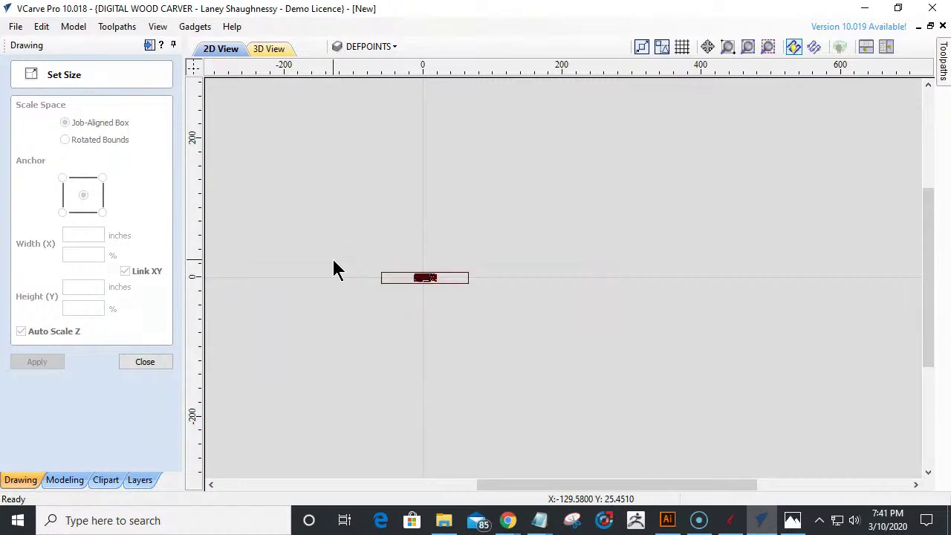
scroll(362, 284, up, 5)
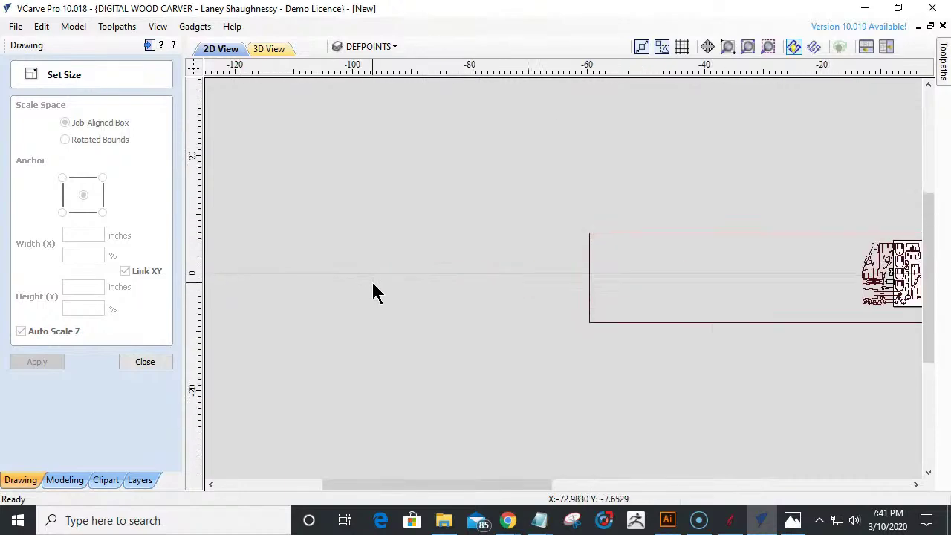
click(698, 222)
key(ctrl+z)
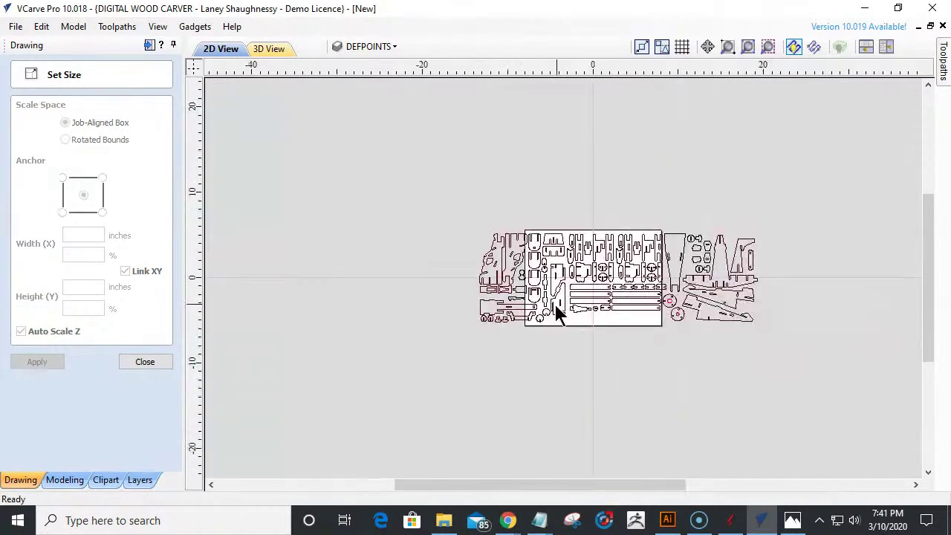
- Select all the parts to check the overall size of the original layout, and clear the selection
scroll(564, 305, up, 3)
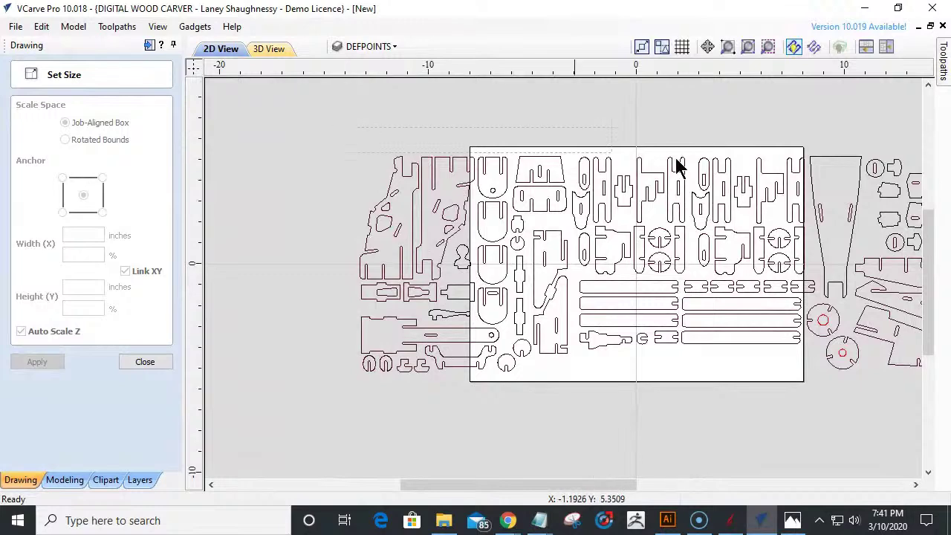
key(ctrl+a)
scroll(621, 287, down, 3)
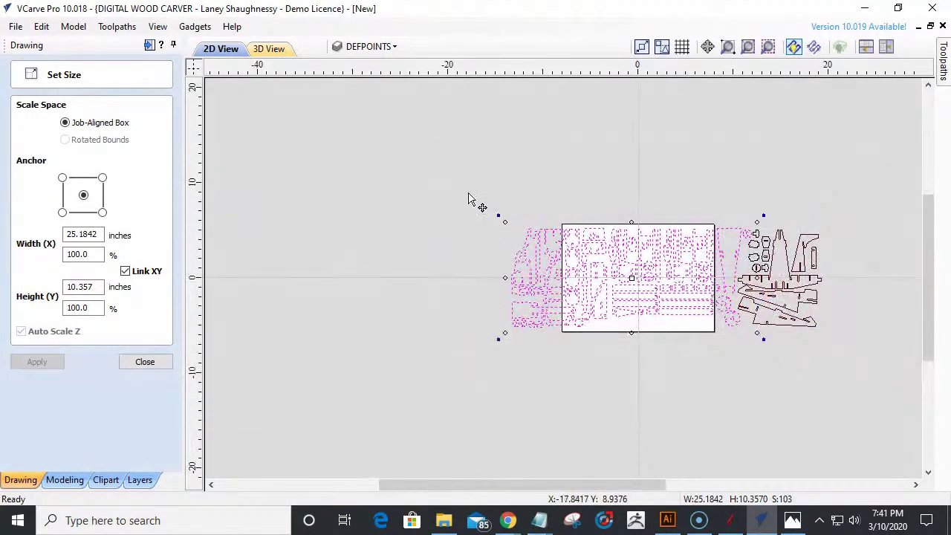
shift+click(751, 288)
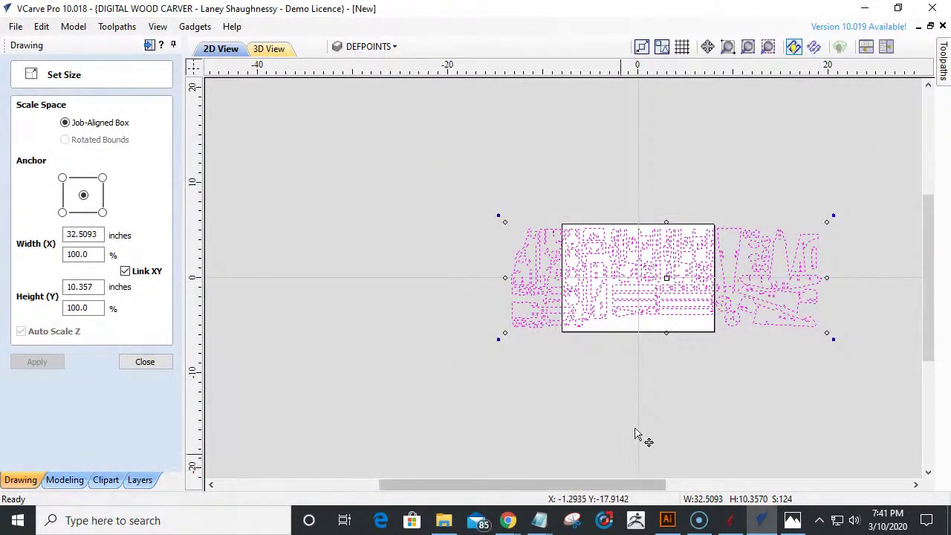
click(663, 369)
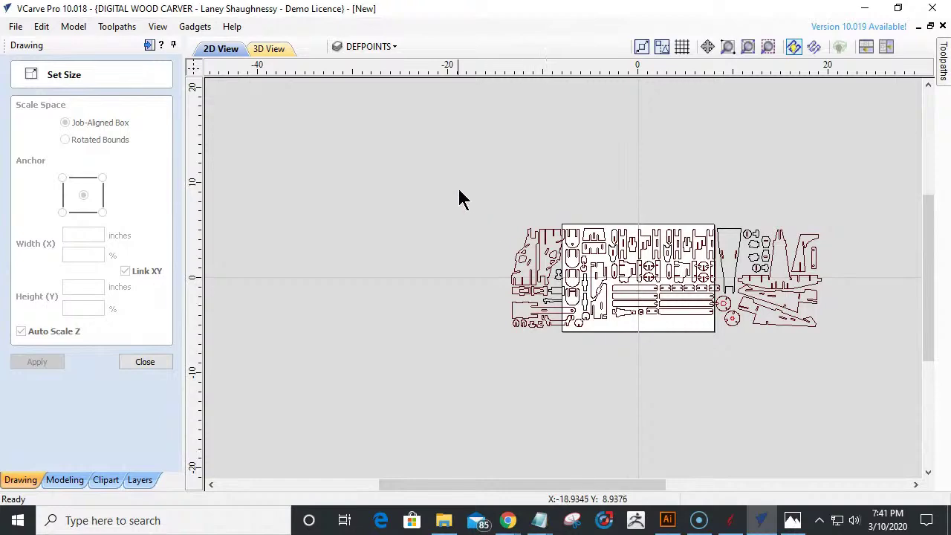
- Reselect all the slotted parts and check the overall width and height of the layout
key(ctrl+a)
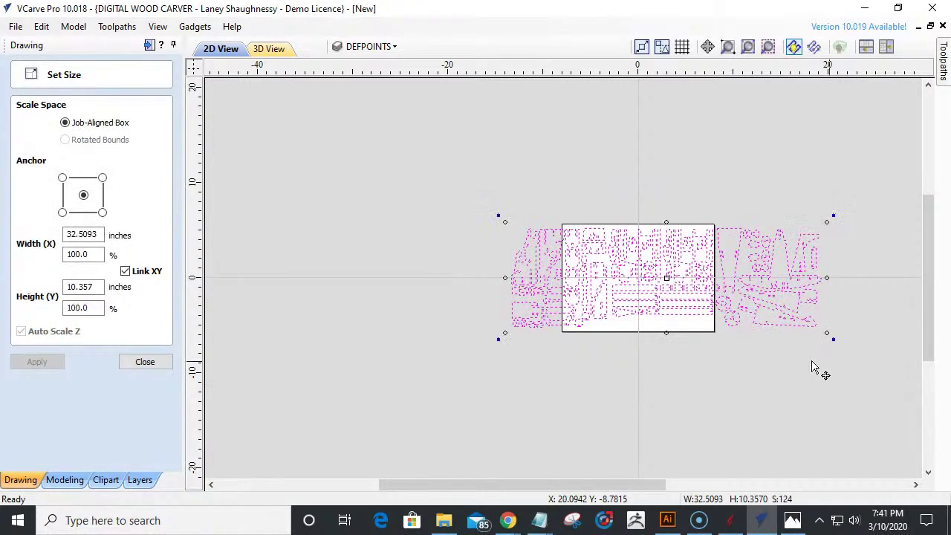
scroll(671, 306, up, 4)
scroll(683, 301, down, 3)
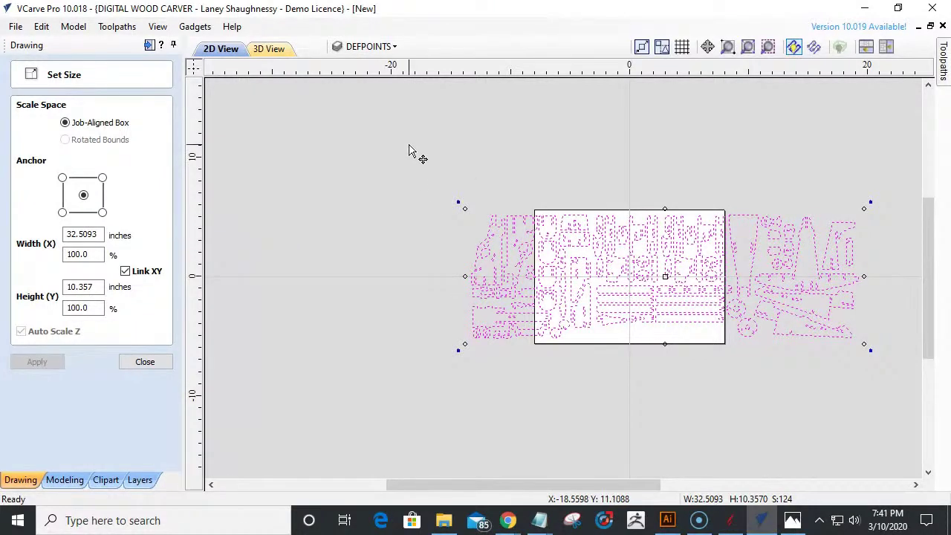
- Switch to File Explorer, view the folder containing Heli_Shark_R_1-8inch and its thickness variants, and return to the drawing
click(443, 520)
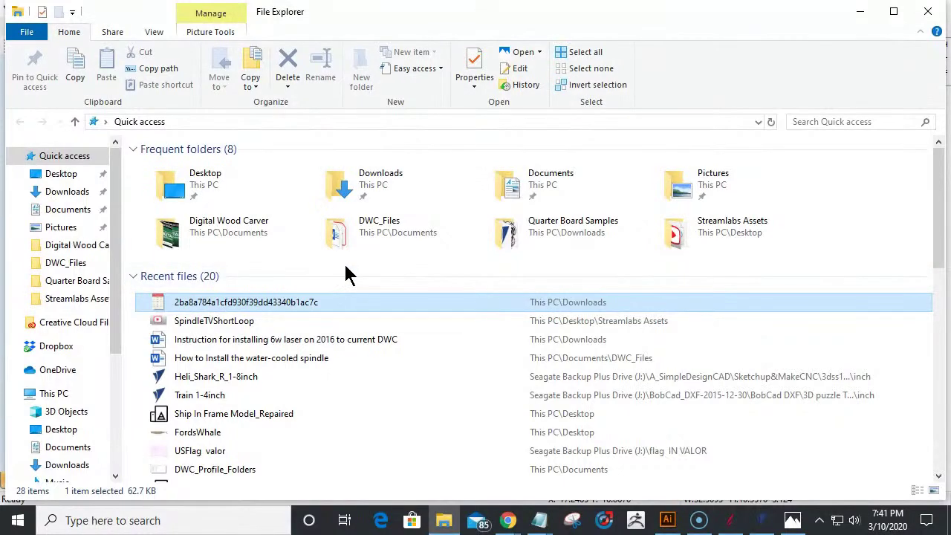
click(210, 380)
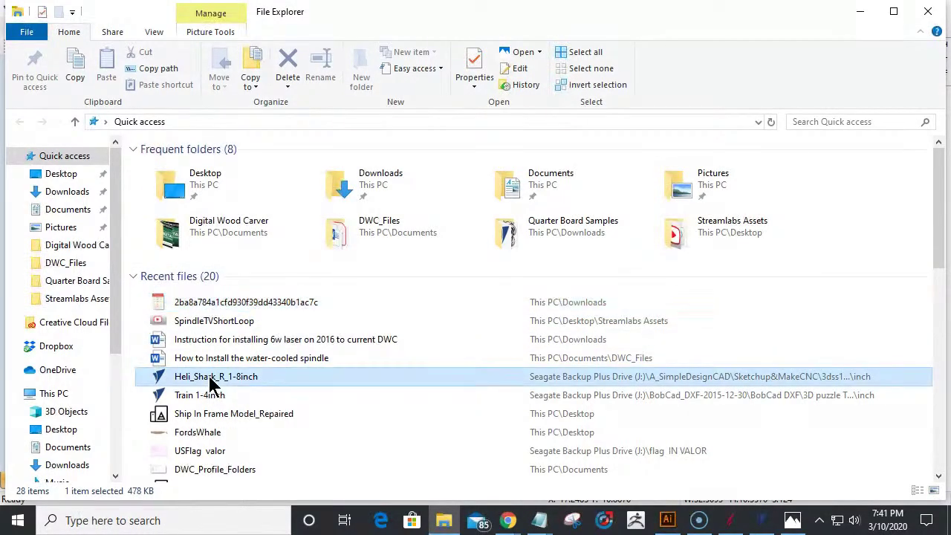
right_click(209, 378)
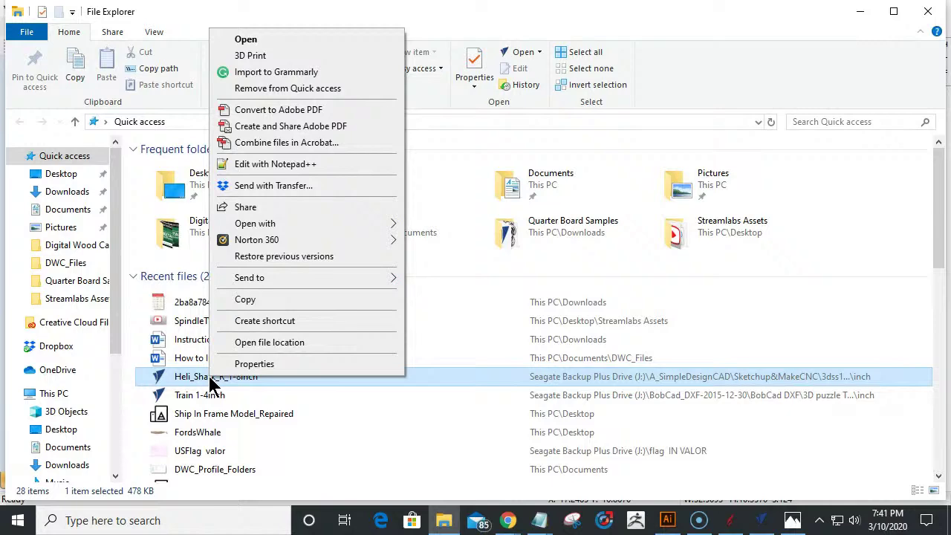
click(244, 343)
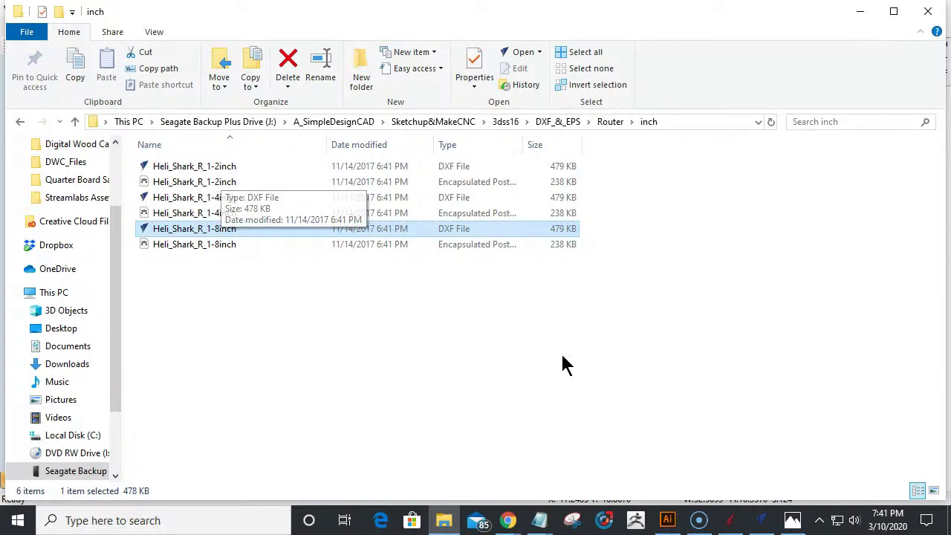
click(858, 13)
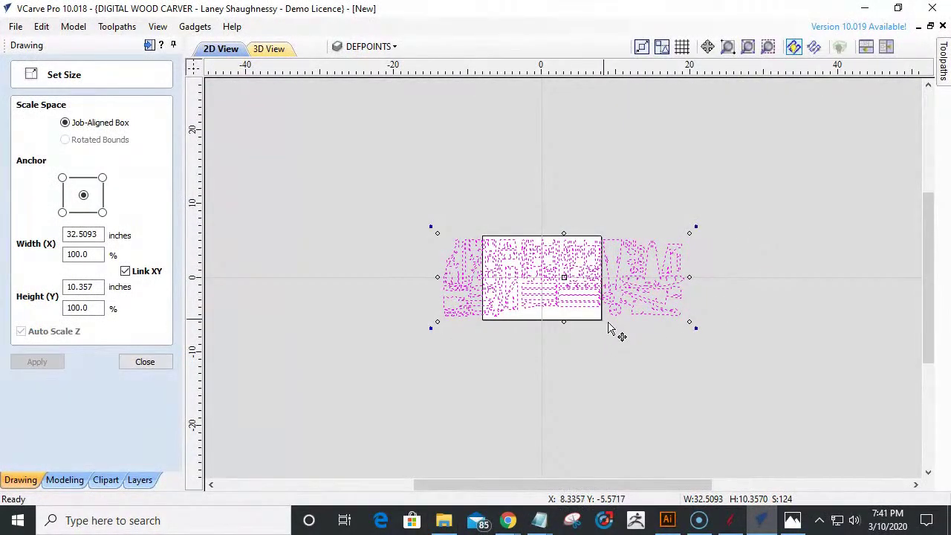
- Move the whole parts layout above and to the right of the job area, and close the Set Size tool
drag(371, 195, 712, 345)
drag(542, 284, 766, 189)
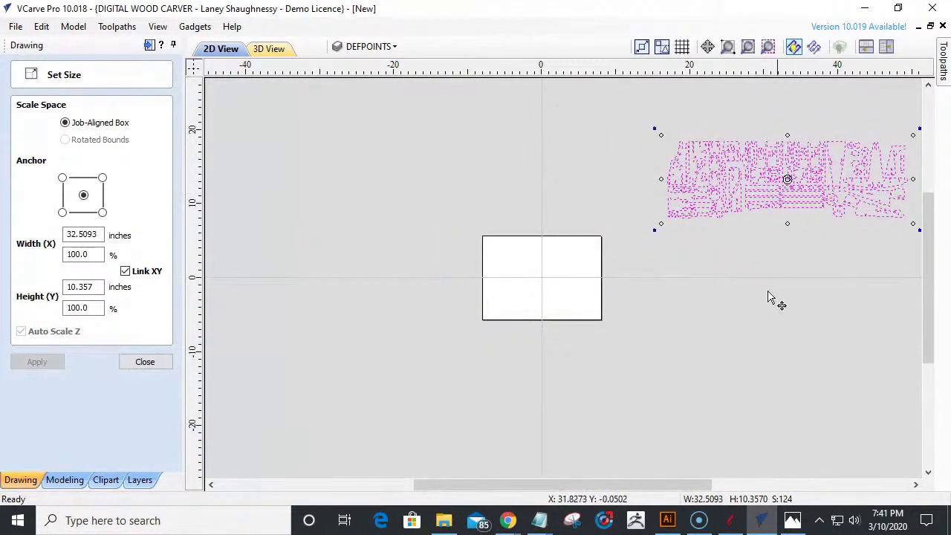
scroll(766, 308, down, 2)
click(145, 363)
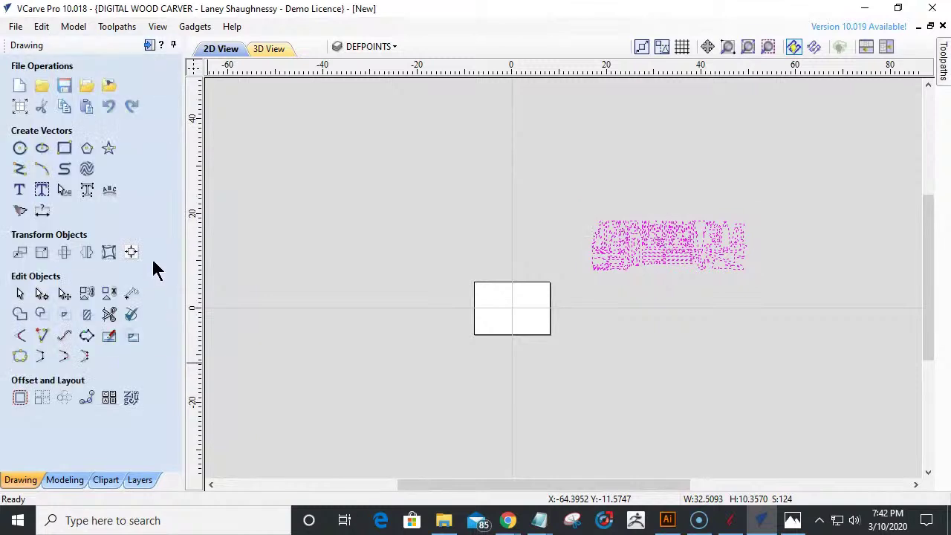
- Import the vectors from the Heli_Shark_R_1-8inch DXF file into the drawing
click(86, 86)
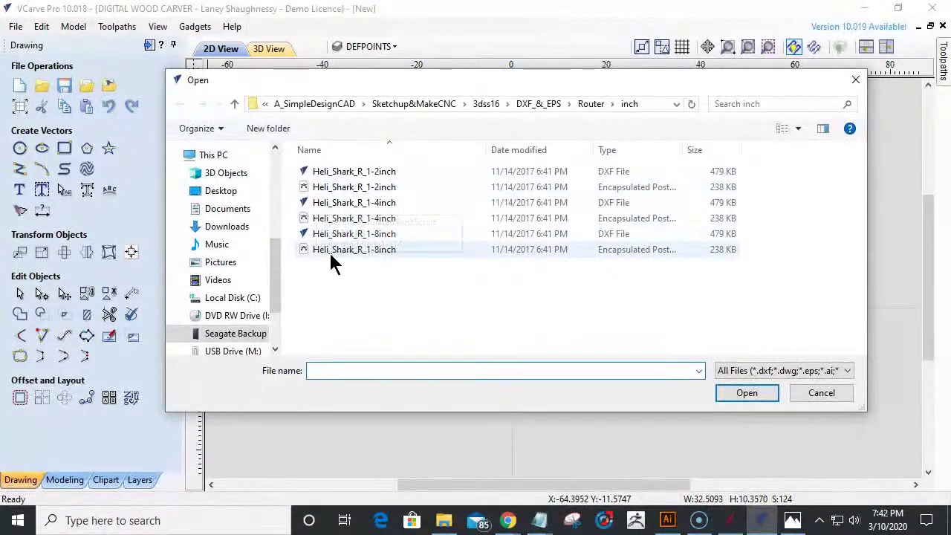
click(338, 233)
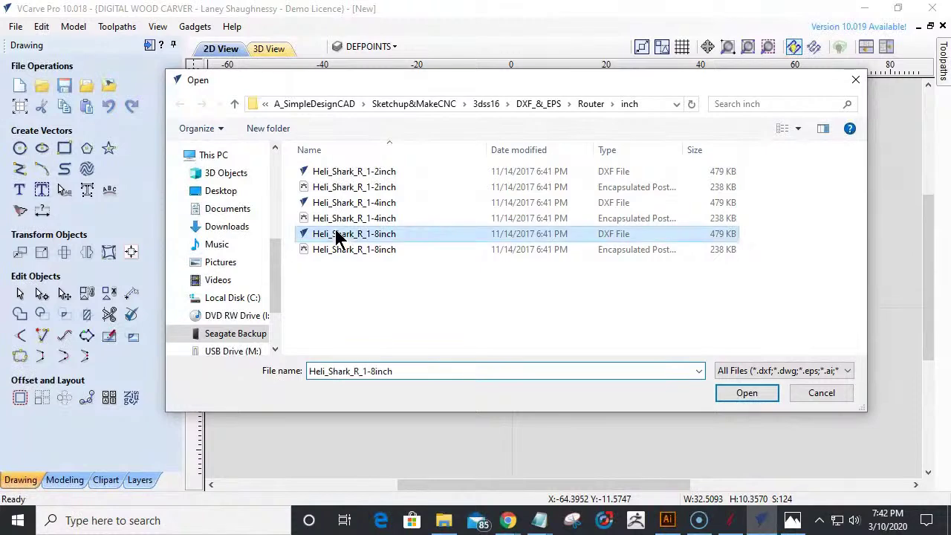
click(728, 394)
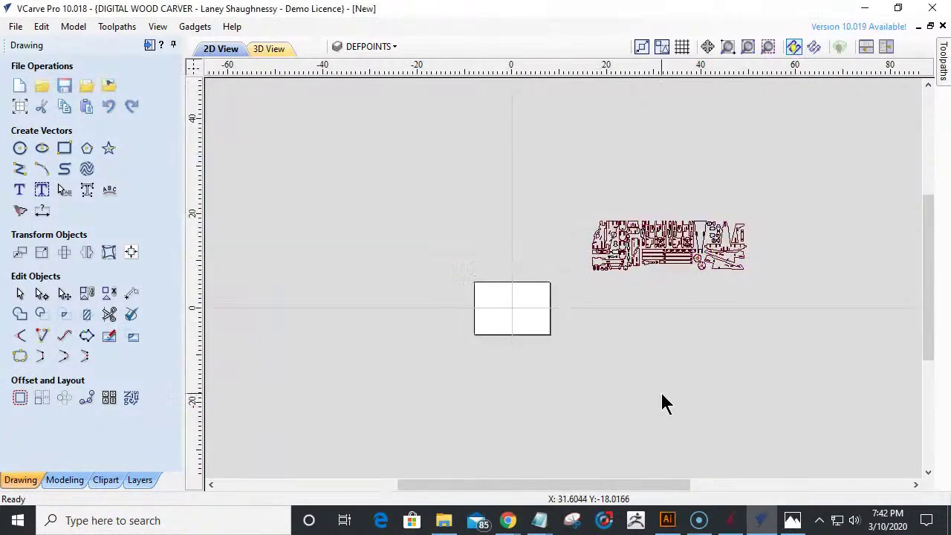
scroll(670, 375, down, 4)
scroll(671, 367, down, 4)
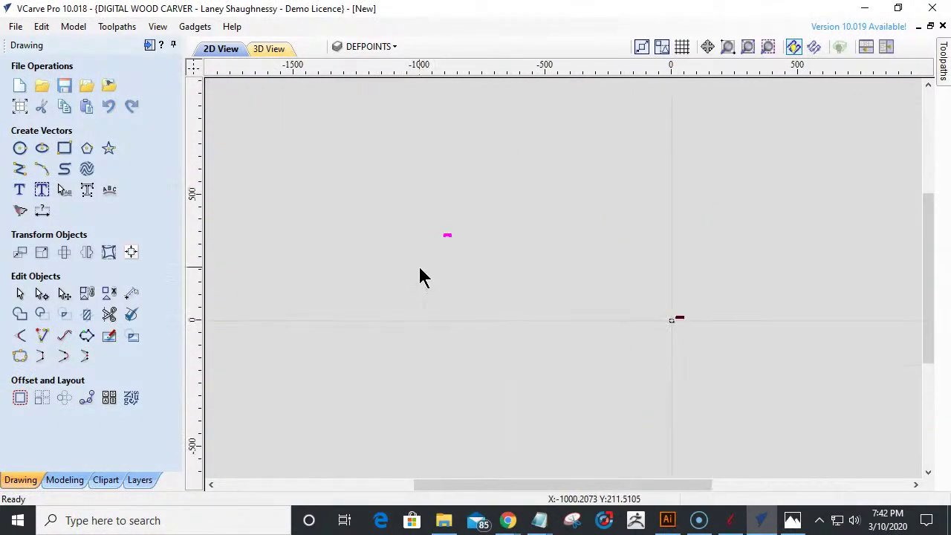
- Try to move the newly imported far-off vectors towards the job area
drag(416, 221, 453, 239)
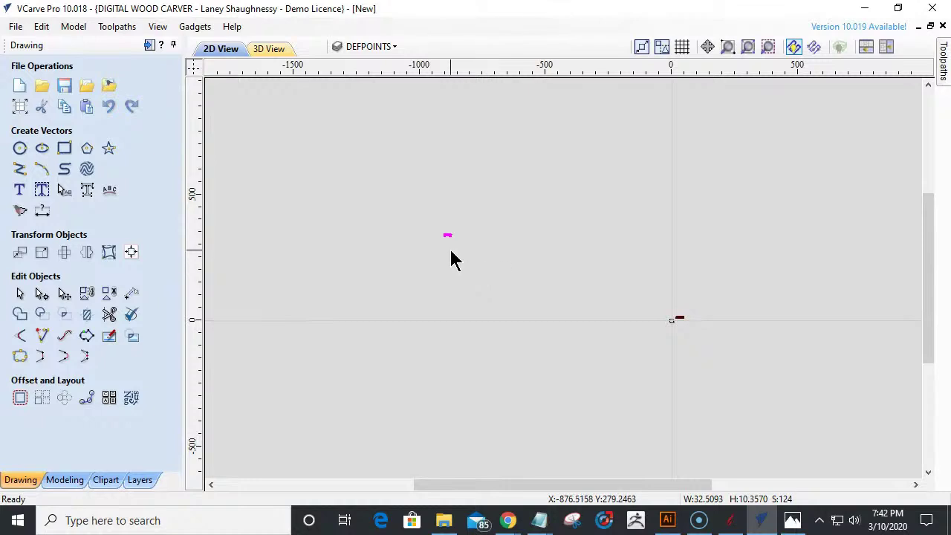
click(447, 235)
drag(447, 235, 524, 260)
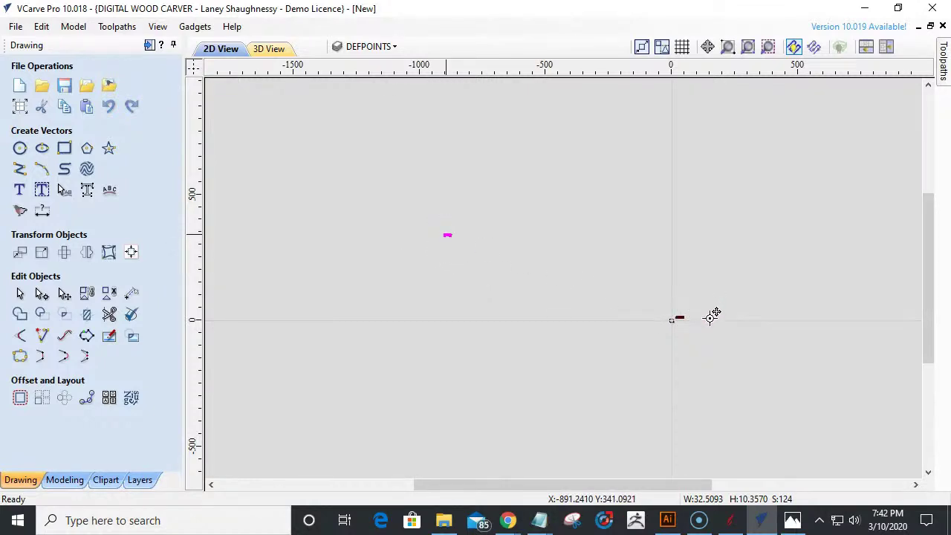
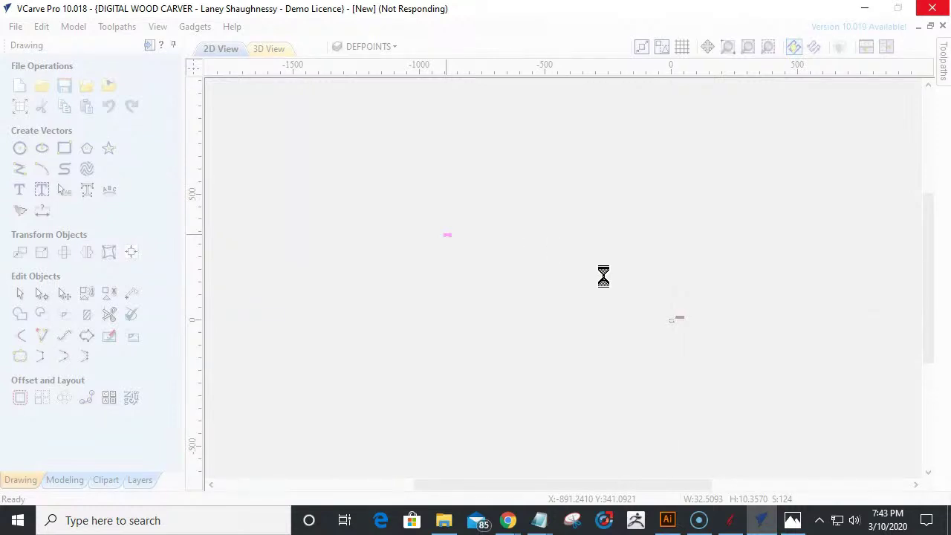
- Start a new VCarve Pro 10.0 session and create a single-sided job of 16 by 11.25 inches, 0.75 inches thick
click(765, 523)
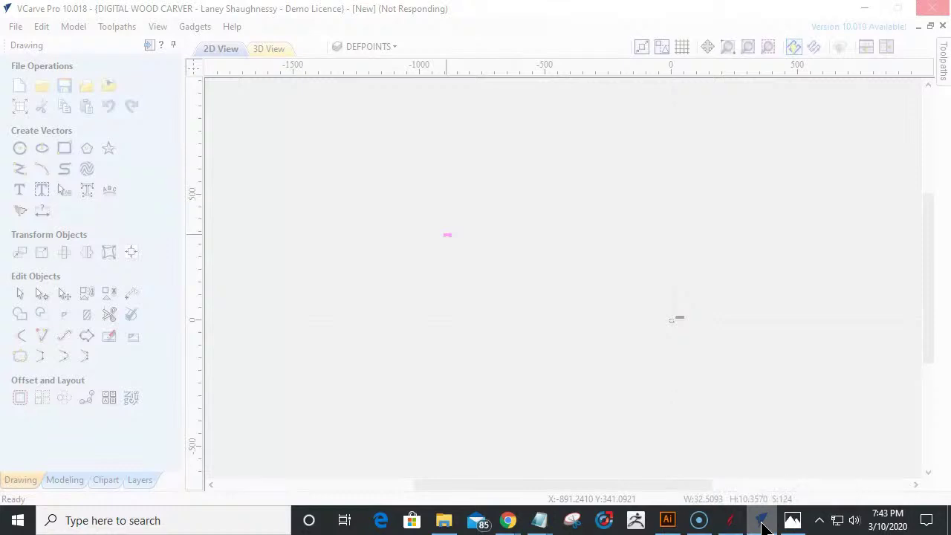
right_click(764, 523)
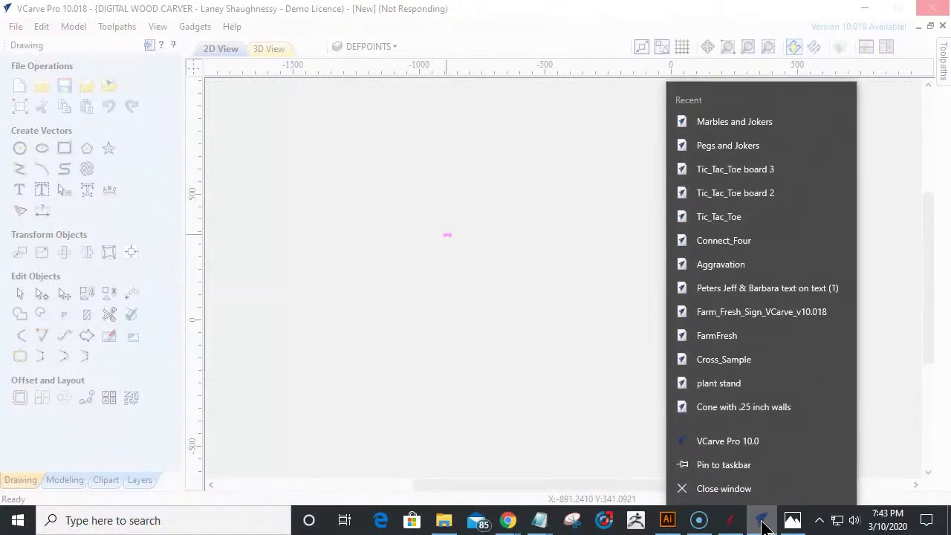
click(743, 446)
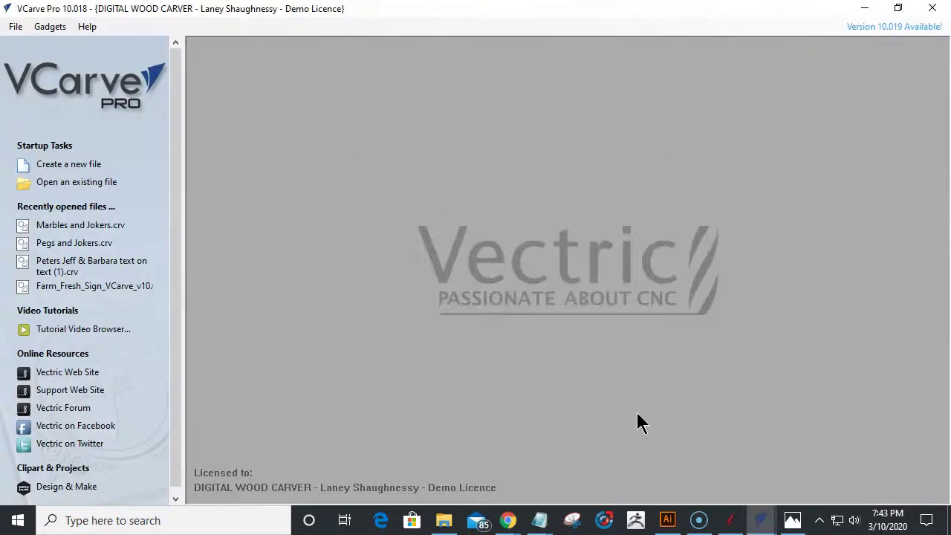
click(67, 164)
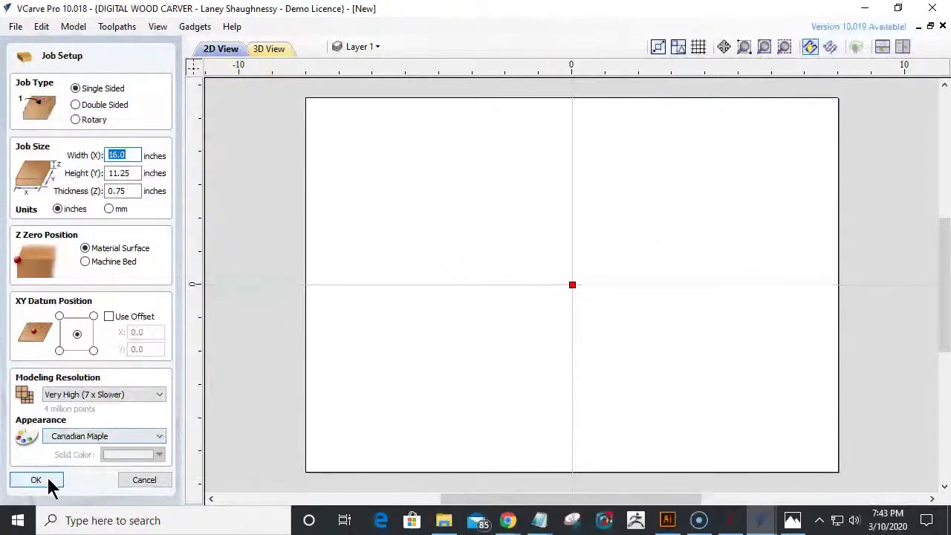
key(Return)
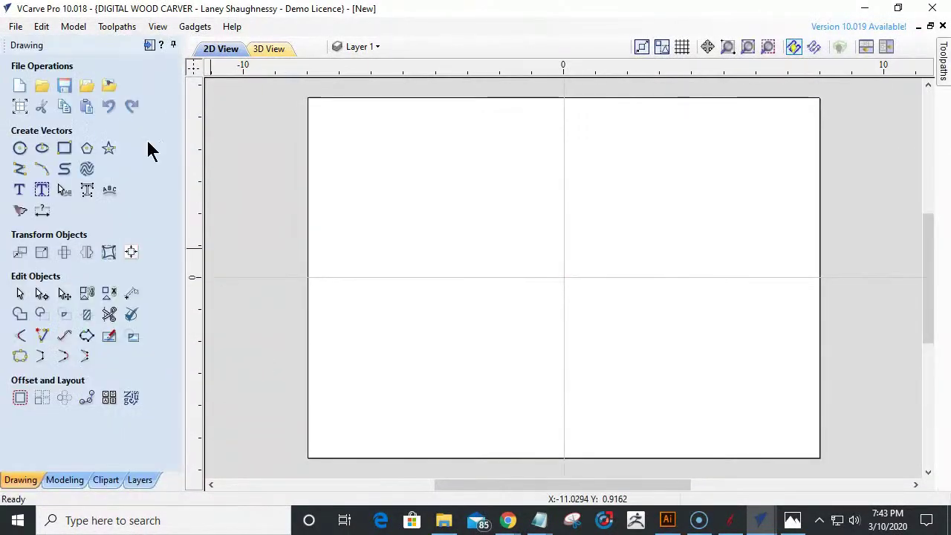
- Import the Heli_Shark_R_1-8inch DXF vectors into the new job
click(88, 88)
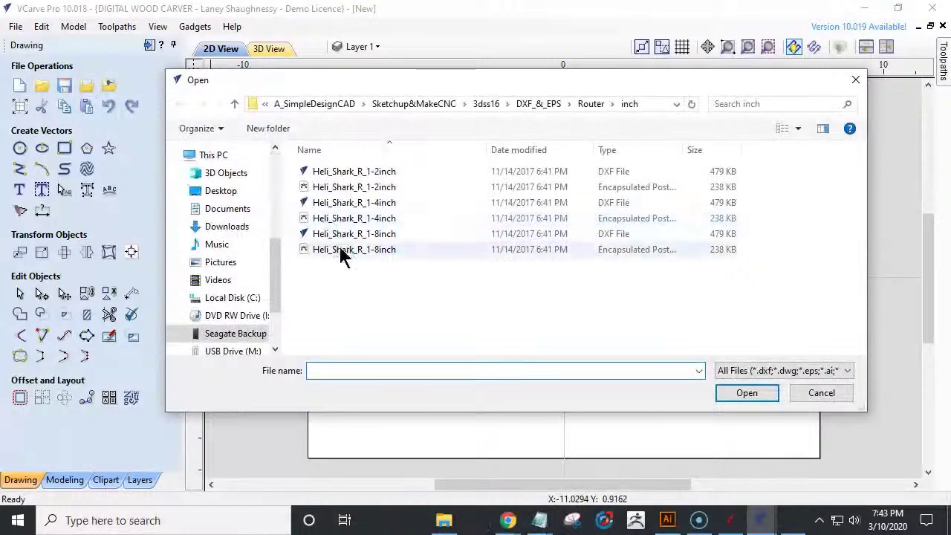
click(341, 235)
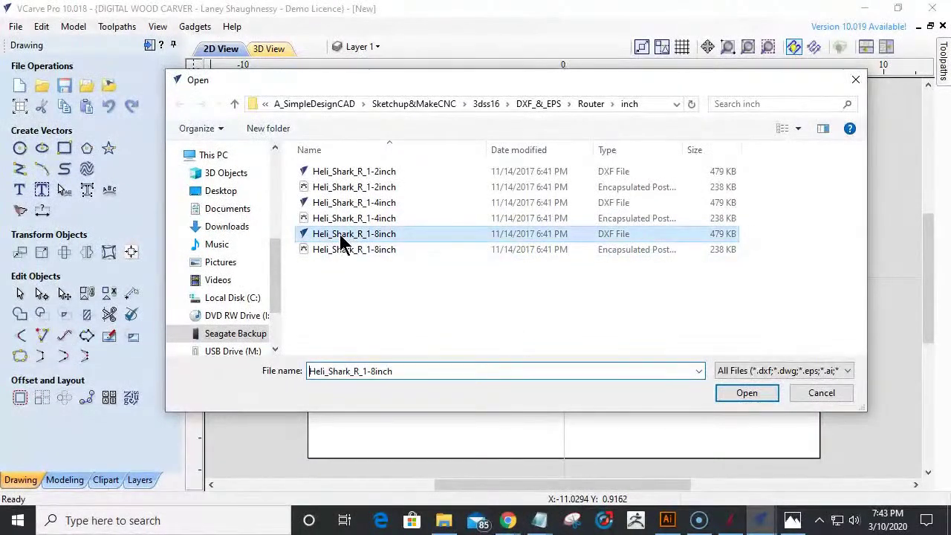
double_click(342, 235)
scroll(743, 352, down, 6)
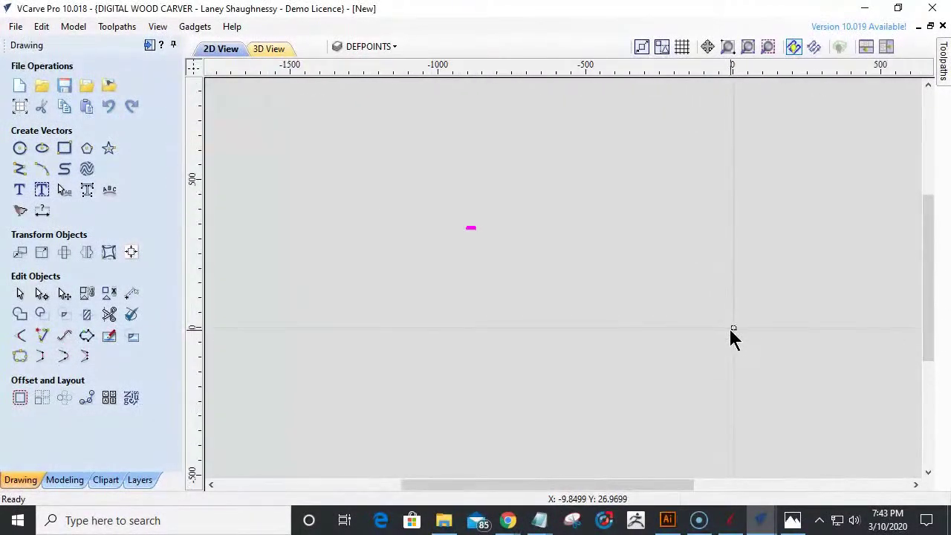
- Select the far-off imported parts and center them on the job material
drag(432, 214, 517, 238)
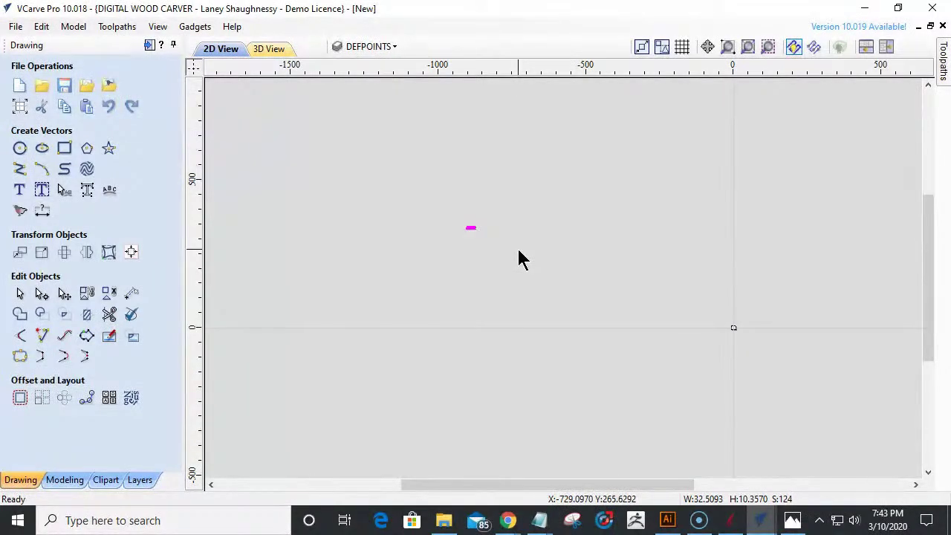
key(F6)
scroll(575, 335, down, 2)
scroll(369, 324, up, 1)
scroll(327, 294, down, 2)
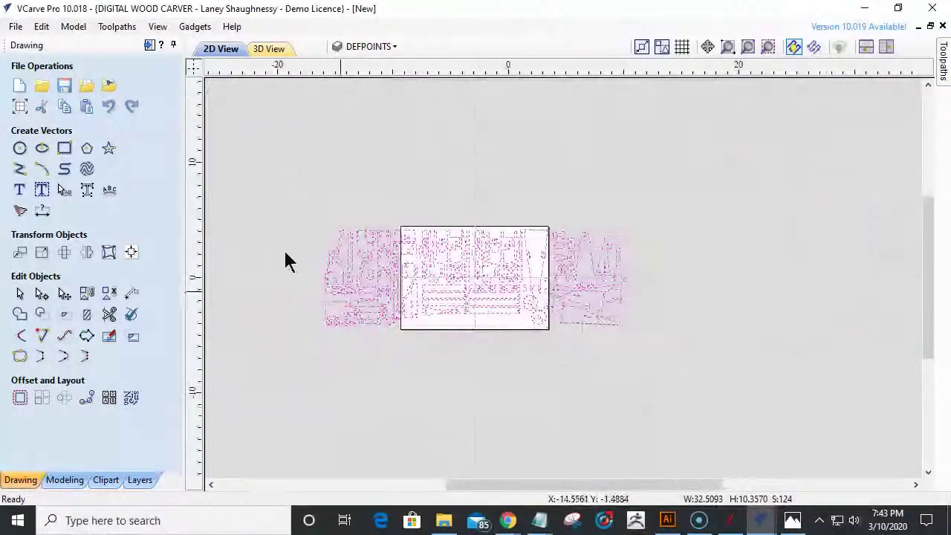
- Move the centered 1-8inch parts layout above and to the right of the job area, clear of the material
scroll(285, 222, up, 1)
click(514, 271)
drag(514, 271, 843, 124)
scroll(802, 213, down, 2)
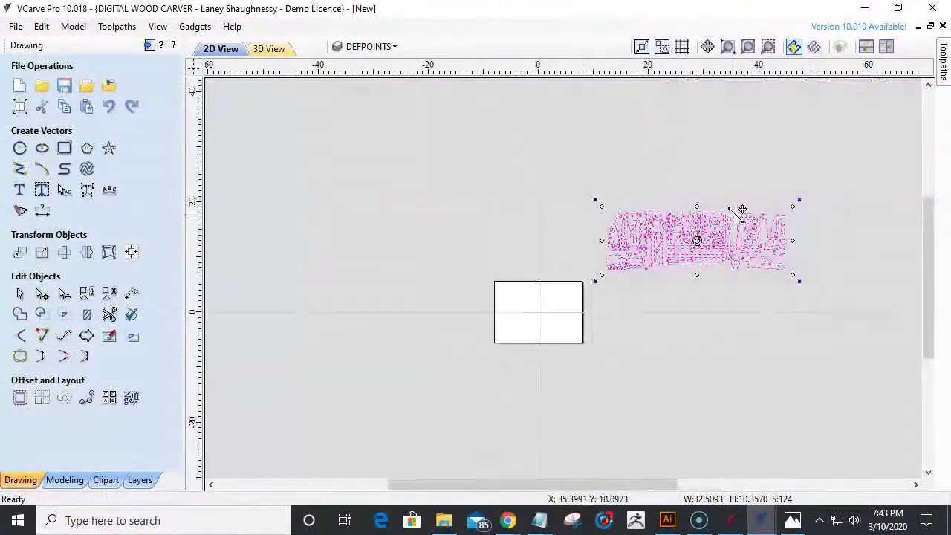
drag(697, 238, 793, 155)
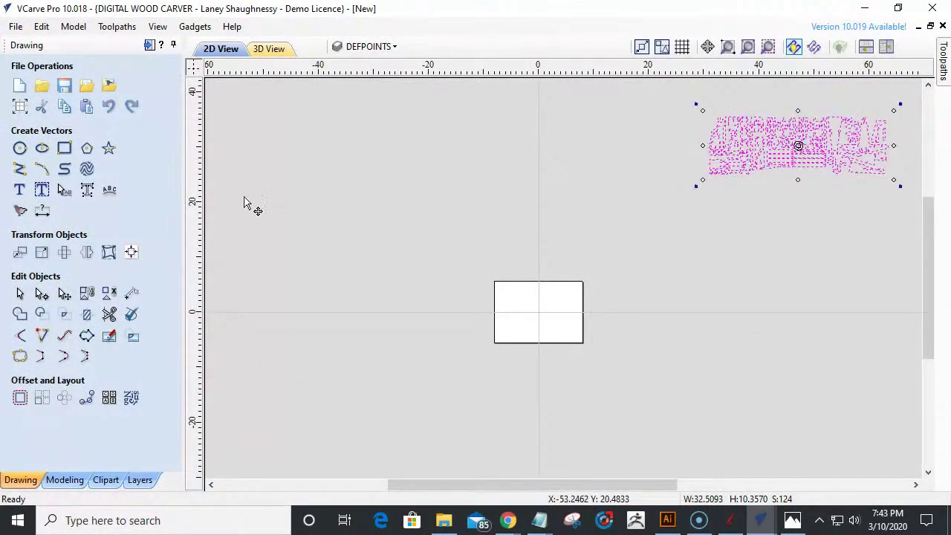
- Import the Heli_Shark_R_1-4inch DXF vectors into the same job
click(85, 88)
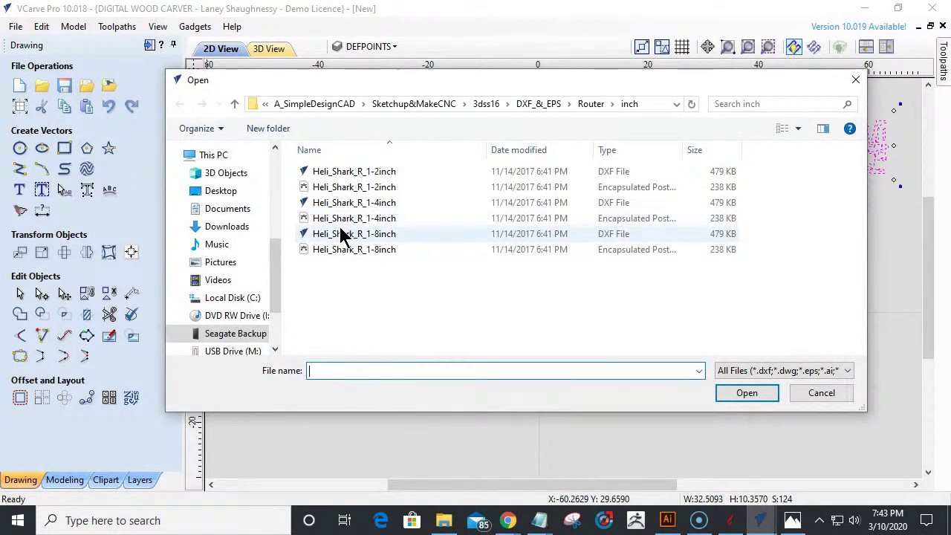
click(339, 205)
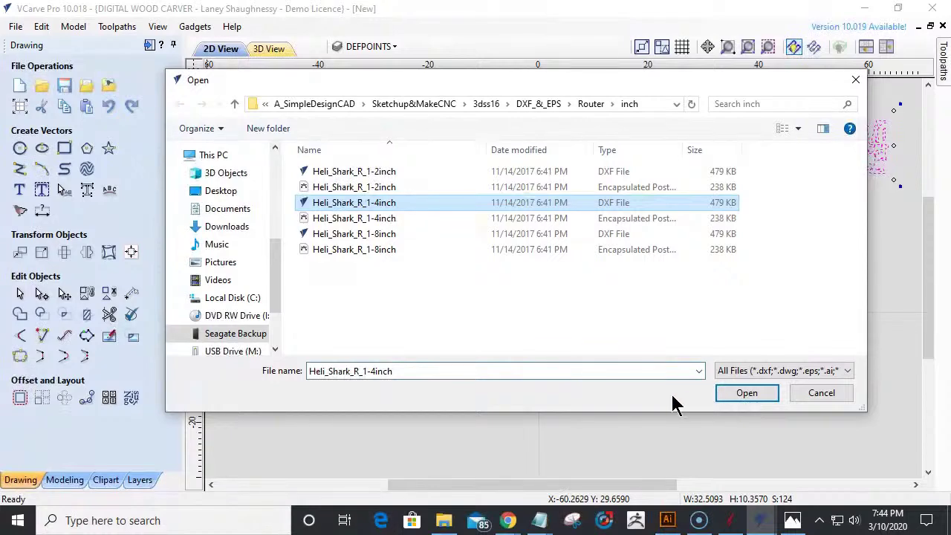
key(Return)
scroll(709, 385, down, 10)
scroll(710, 386, up, 3)
- Select the imported 1-4inch parts and center them on the job material
drag(261, 180, 342, 229)
key(F9)
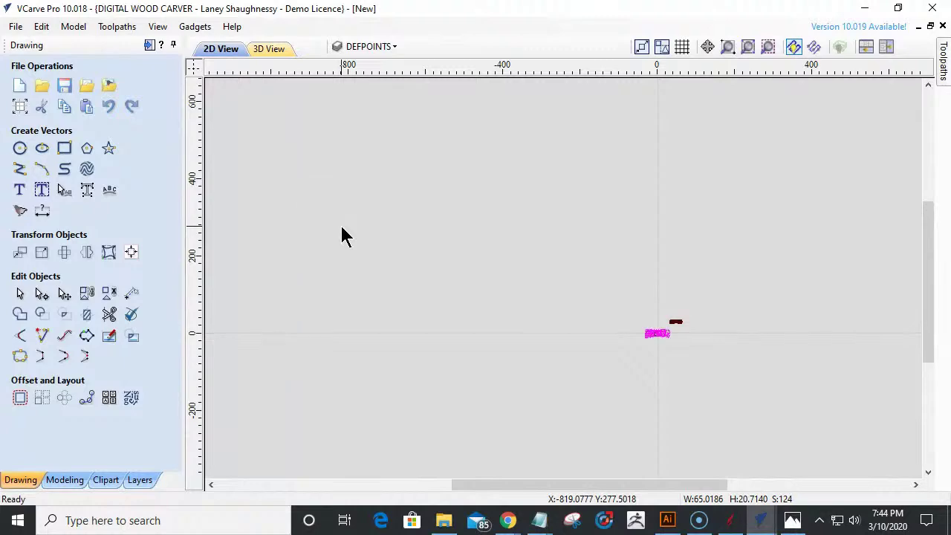
scroll(671, 334, up, 10)
scroll(671, 343, down, 10)
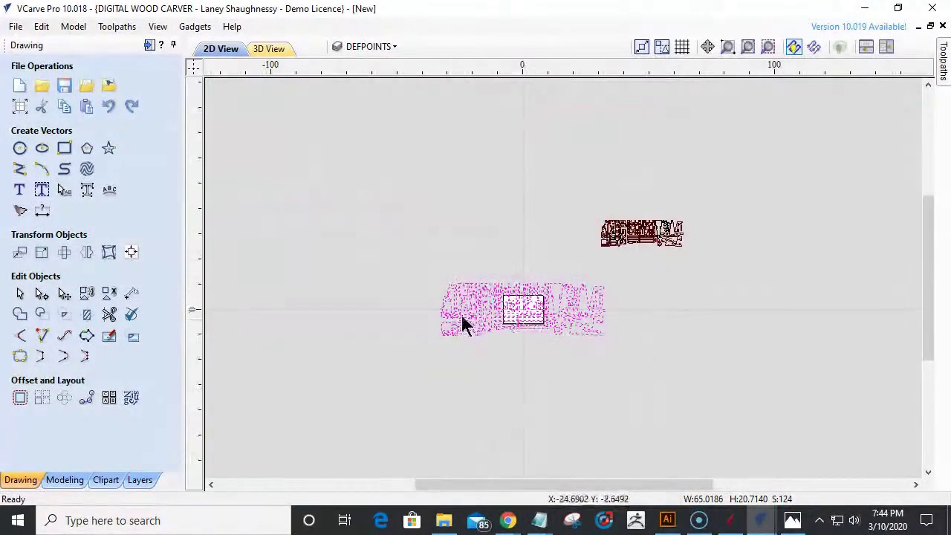
- Move the 1-4inch parts layout above the job area, beside the smaller 1-8inch layout, and clear the selection
click(490, 297)
drag(490, 297, 473, 216)
scroll(486, 236, up, 4)
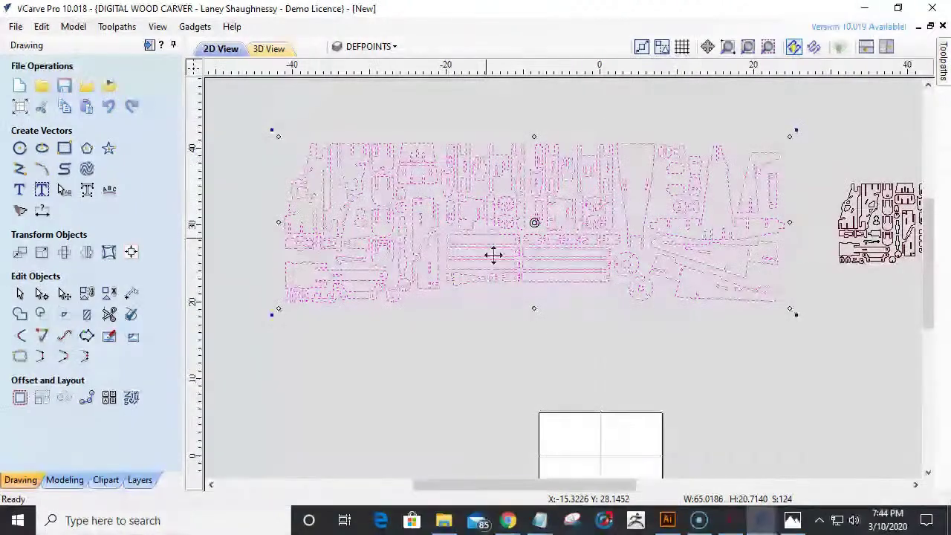
click(535, 335)
- Import the Heli_Shark_R_1-2inch DXF vectors into the same job as the 1-4inch and 1-8inch layouts
scroll(864, 251, up, 4)
scroll(864, 253, down, 8)
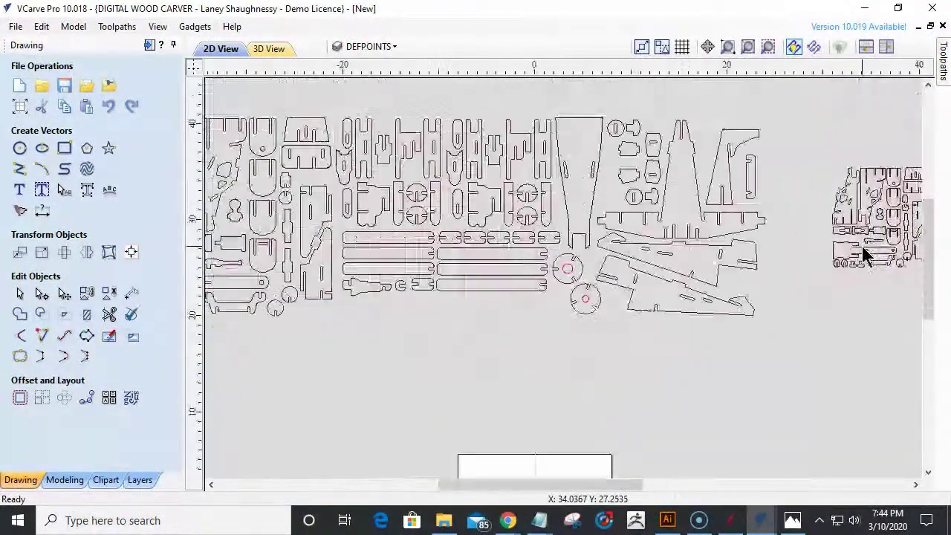
click(86, 86)
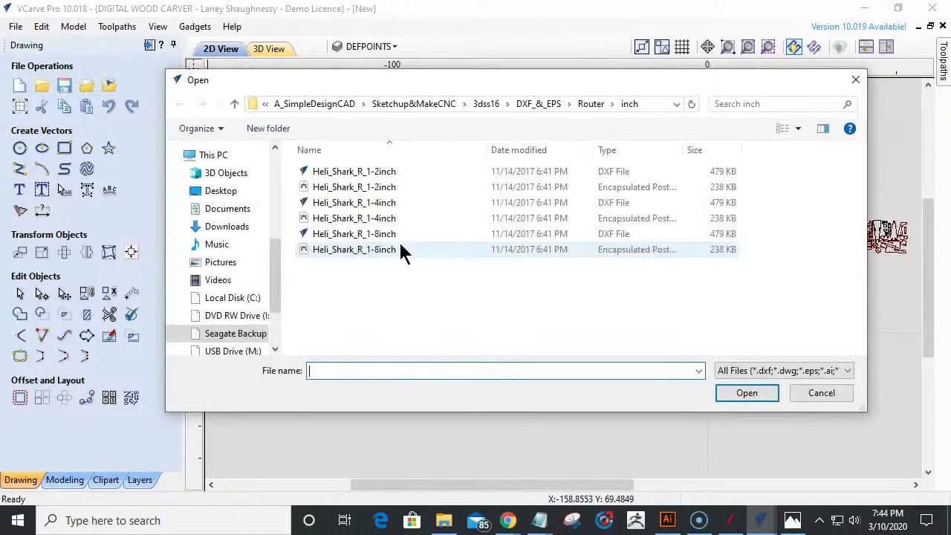
double_click(354, 175)
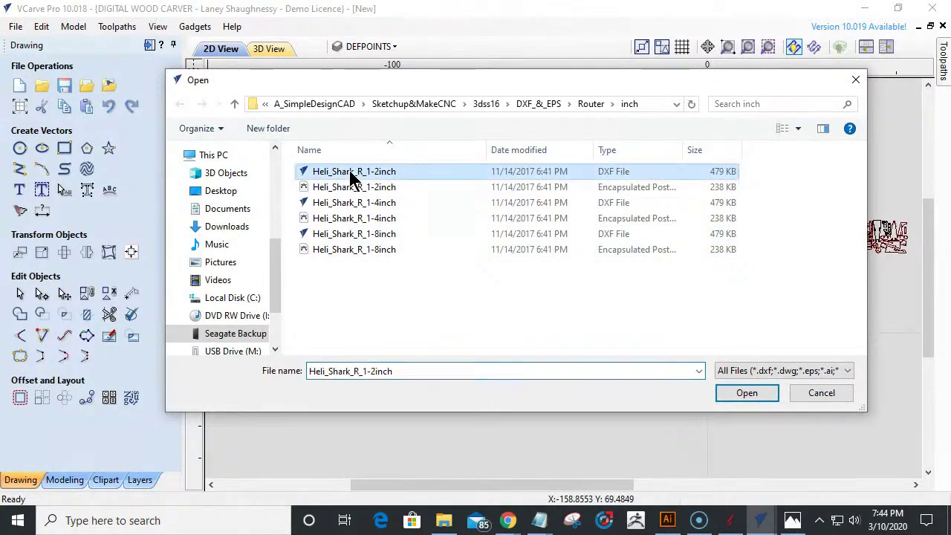
scroll(602, 365, down, 4)
scroll(602, 365, down, 3)
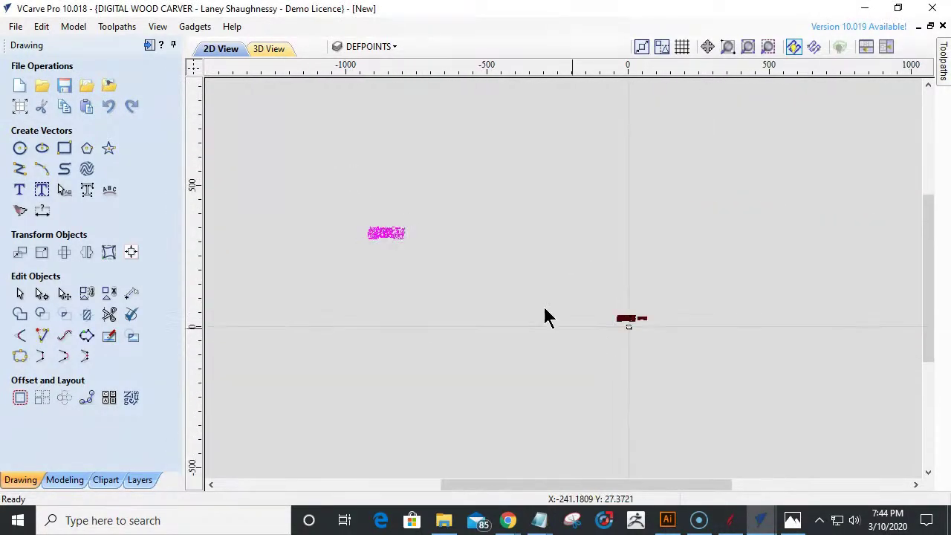
- Select all of the imported 1-2inch parts and center them on the job material
drag(321, 206, 422, 262)
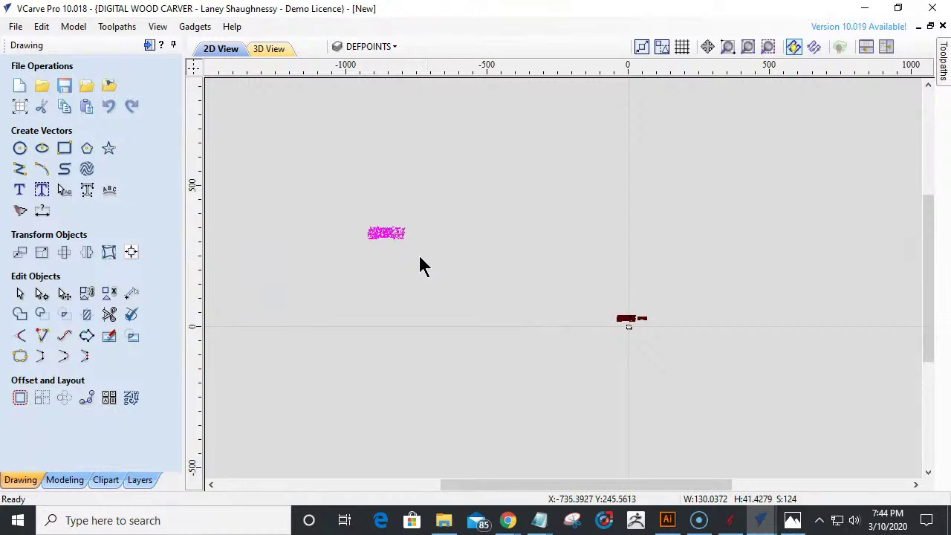
click(388, 235)
drag(385, 231, 396, 231)
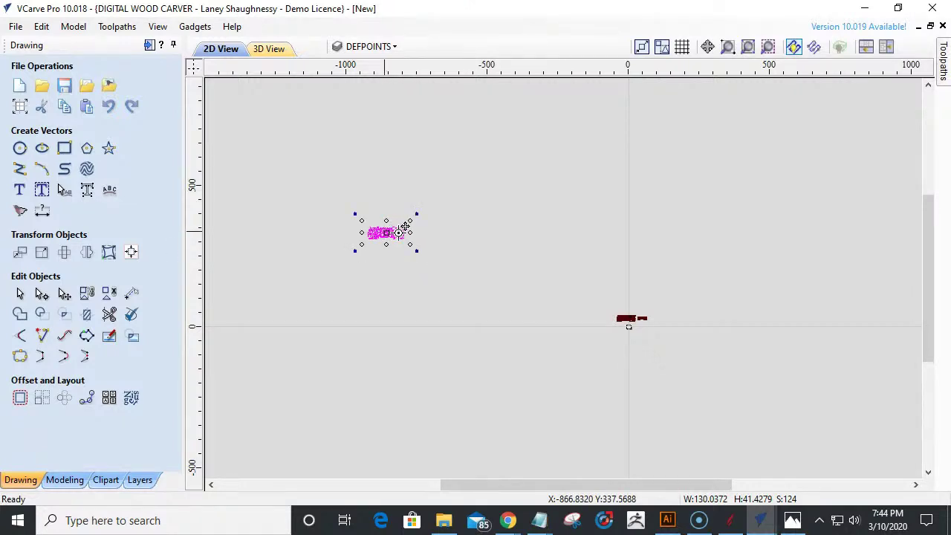
mouse_move(402, 227)
mouse_down()
mouse_move(410, 267)
mouse_move(407, 227)
mouse_up()
drag(406, 225, 406, 213)
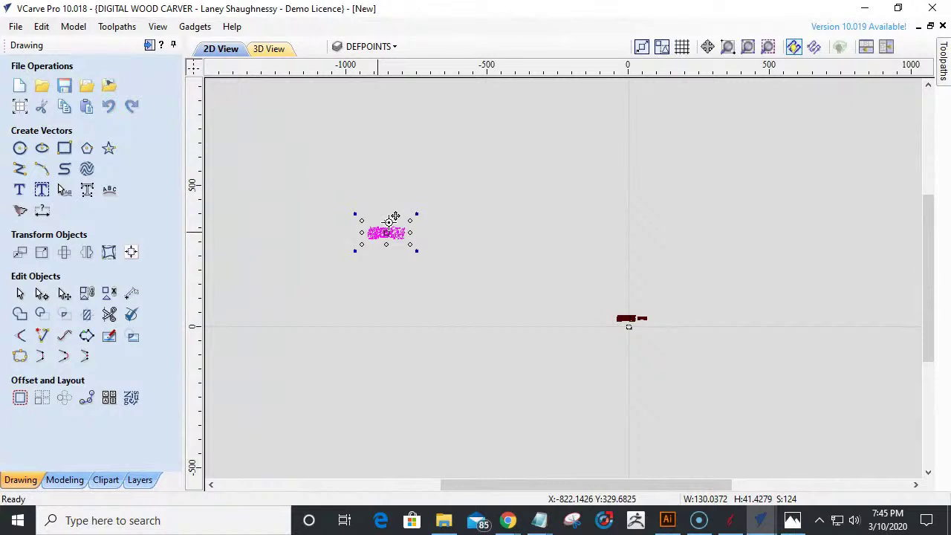
drag(393, 216, 400, 232)
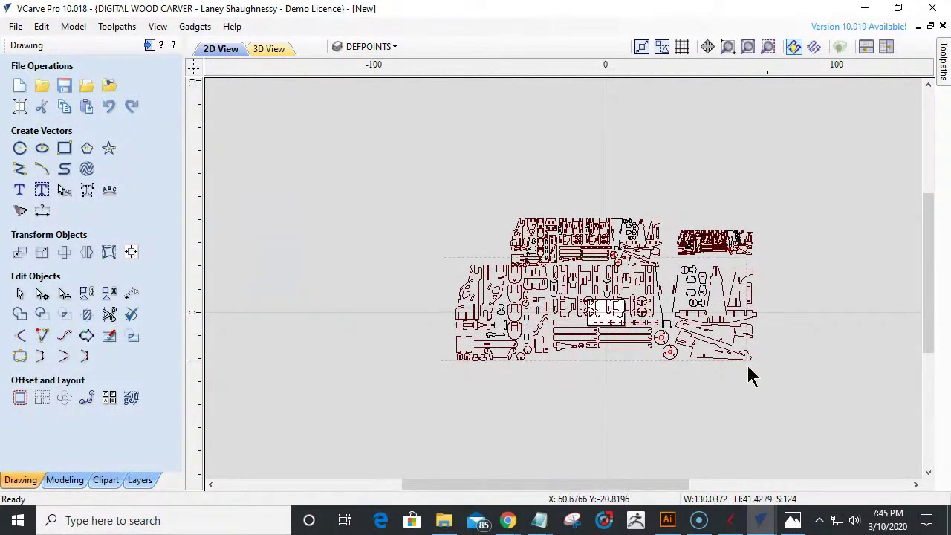
- Move the centered 1-2inch parts layout off the material to the left of the 1-4inch layout, and clear the selection
drag(441, 259, 772, 387)
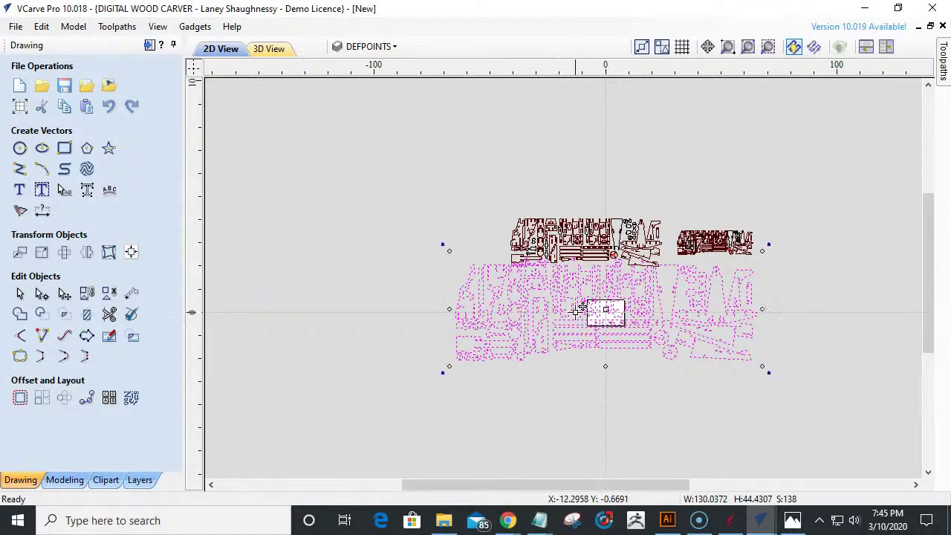
drag(578, 310, 317, 240)
click(530, 344)
scroll(553, 329, down, 2)
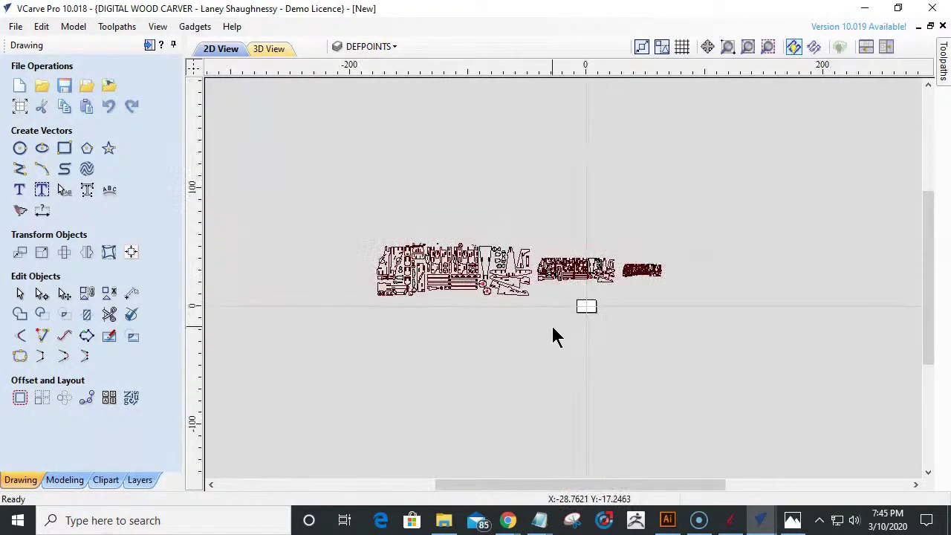
- Compare the overall sizes of the 1-2inch, 1-4inch and 1-8inch parts layouts against each other and the job material
scroll(319, 308, up, 2)
scroll(446, 312, down, 2)
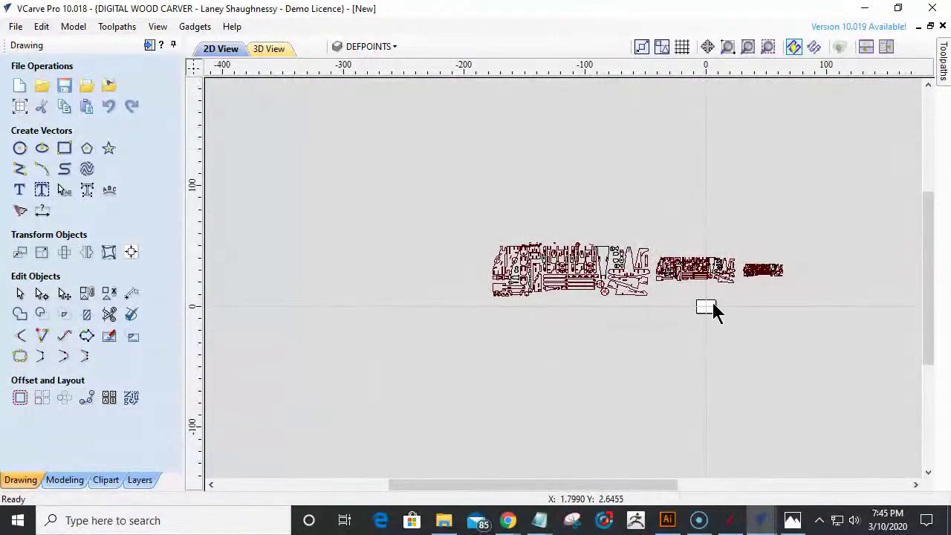
scroll(724, 312, up, 2)
scroll(802, 264, up, 1)
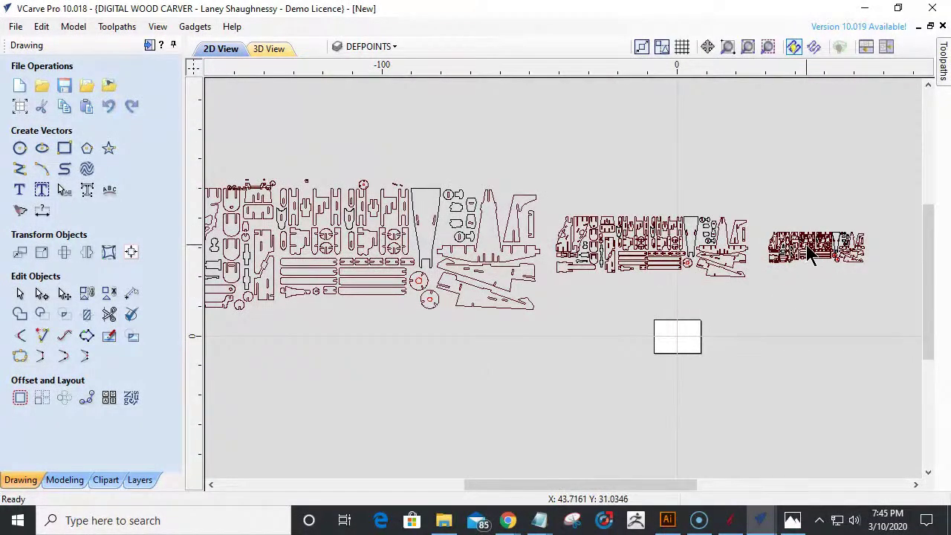
scroll(807, 246, up, 2)
scroll(807, 246, down, 2)
scroll(624, 267, down, 2)
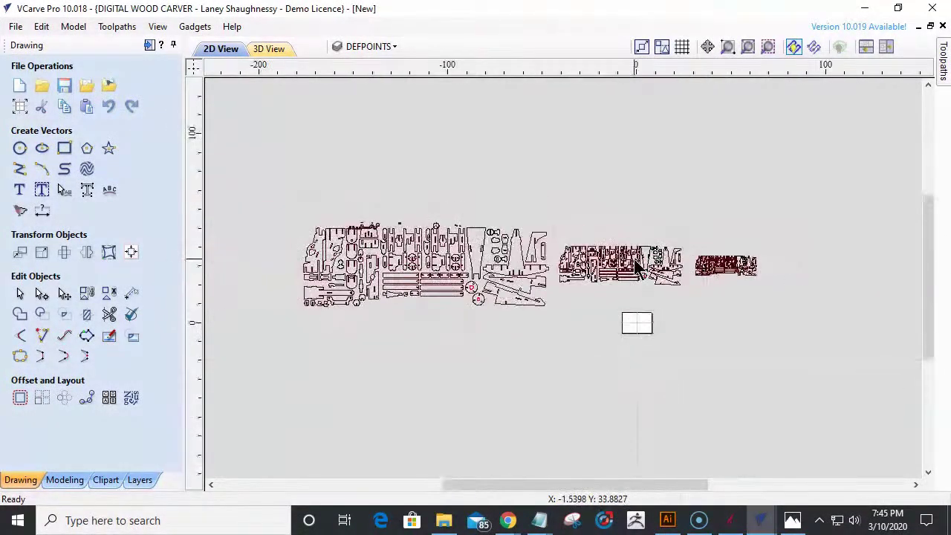
scroll(307, 314, up, 2)
scroll(307, 314, down, 2)
scroll(373, 318, down, 1)
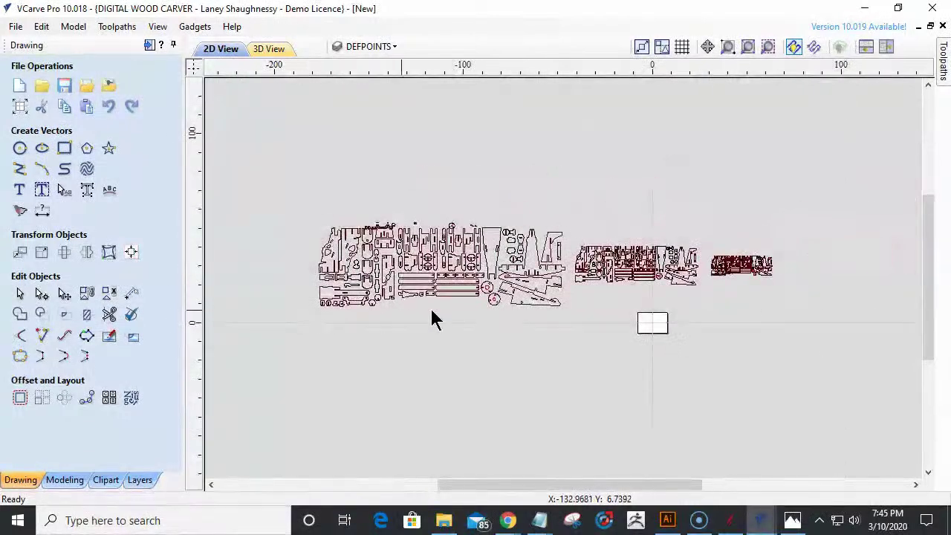
scroll(516, 309, up, 1)
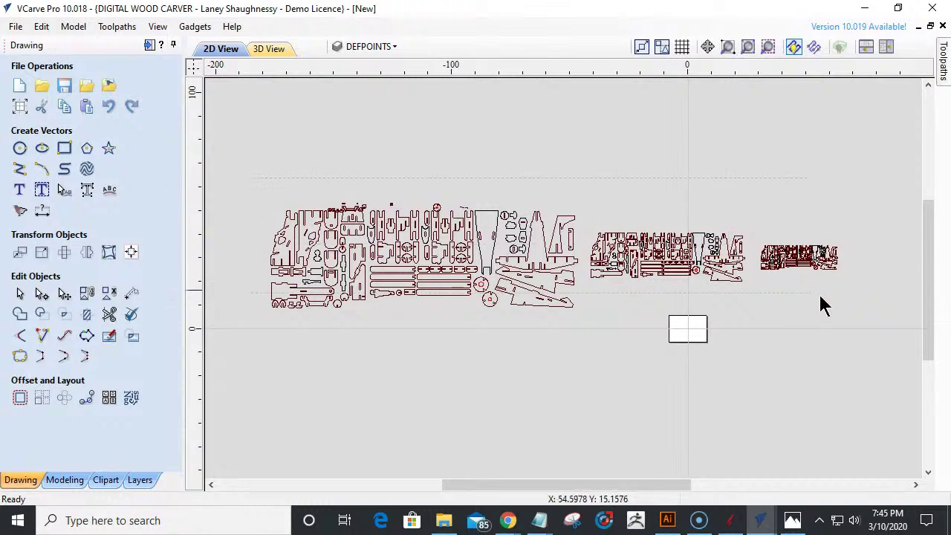
- Delete all three imported parts layouts, leaving only the blank job material in view
key(ctrl+a)
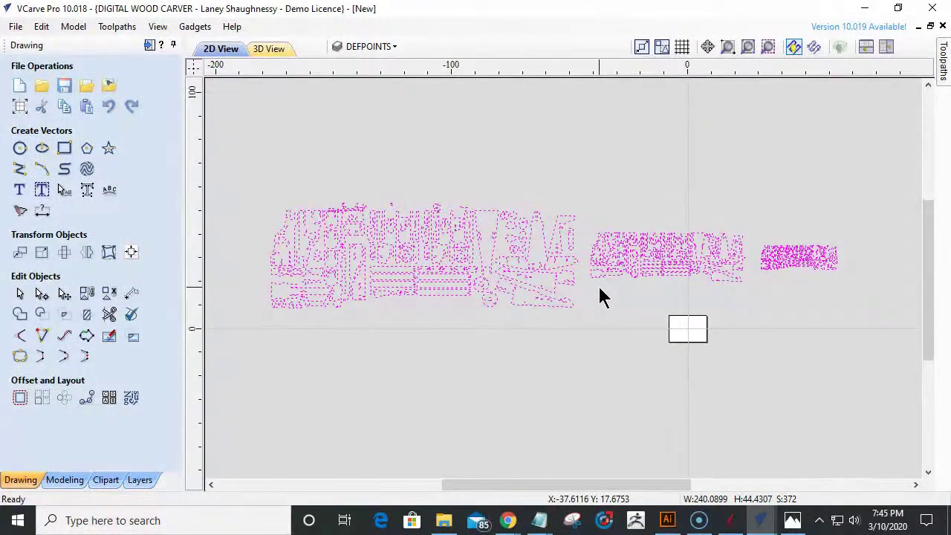
key(Delete)
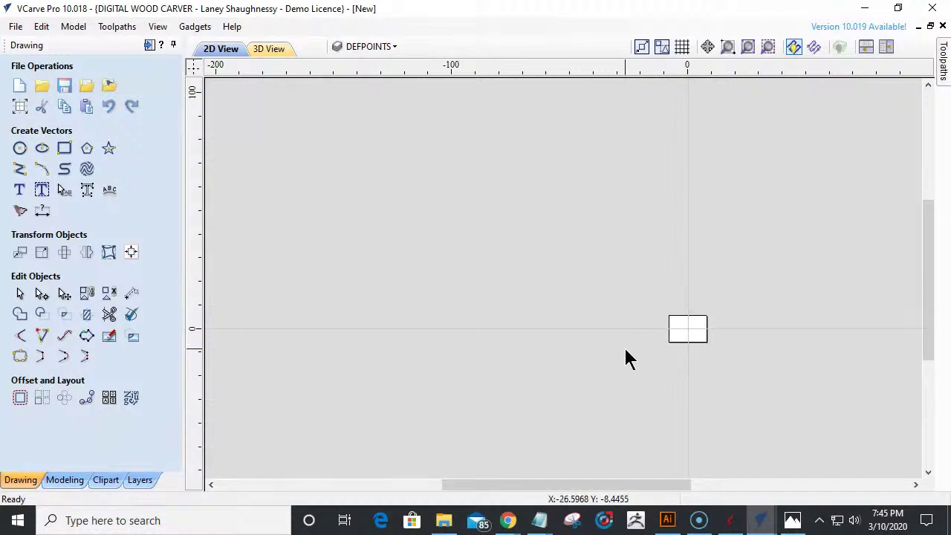
key(F4)
scroll(658, 276, up, 3)
scroll(658, 279, down, 2)
scroll(598, 268, up, 2)
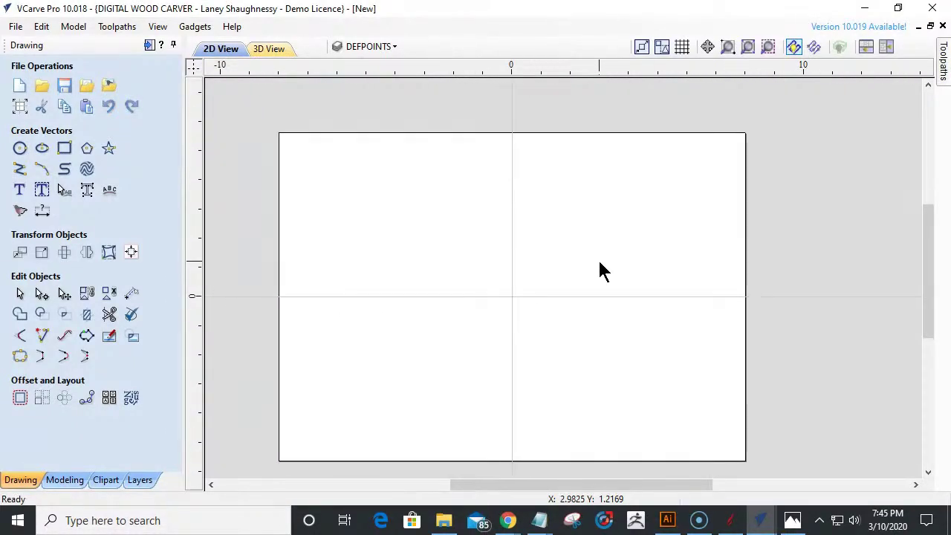
- Draw a square-cornered rectangle about 36.5 by 17.25 inches around the job material
scroll(575, 286, down, 2)
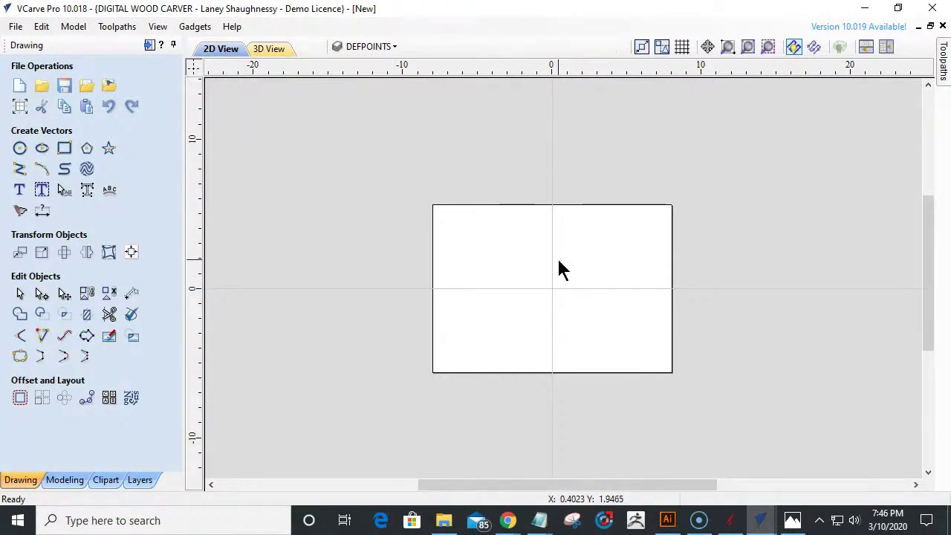
scroll(643, 315, down, 1)
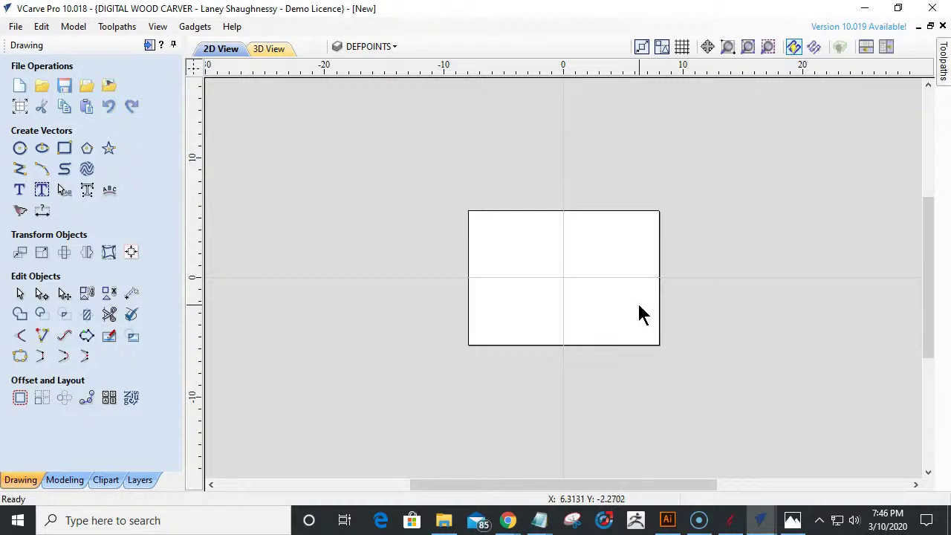
scroll(639, 312, up, 3)
scroll(640, 312, down, 2)
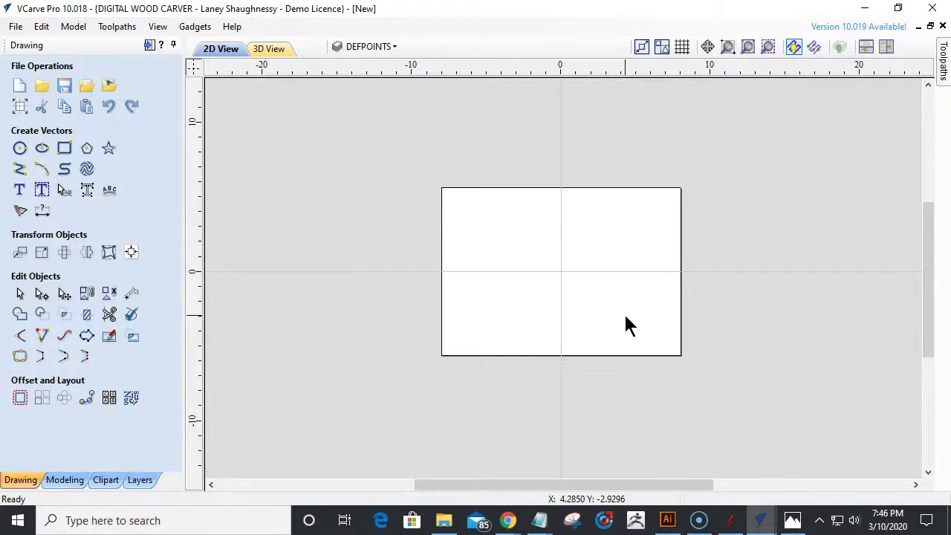
click(64, 147)
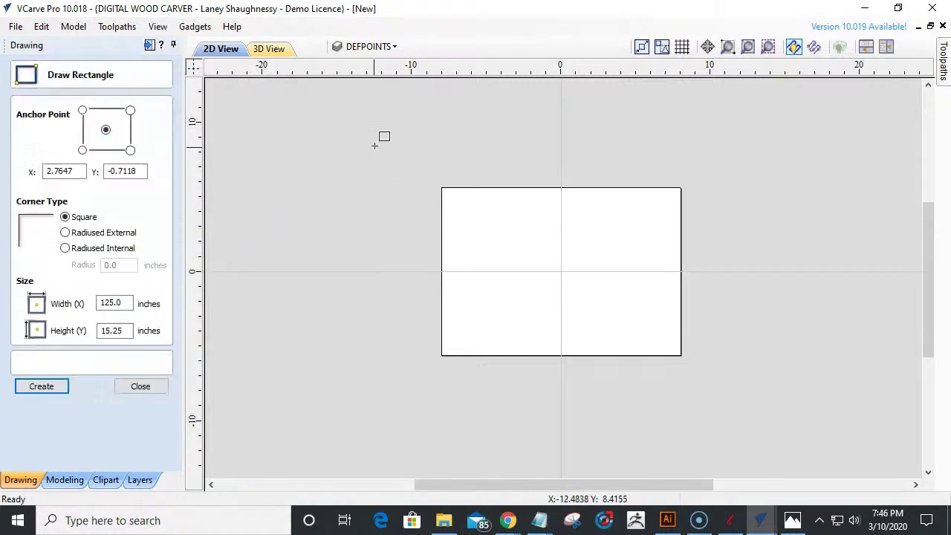
drag(300, 150, 847, 407)
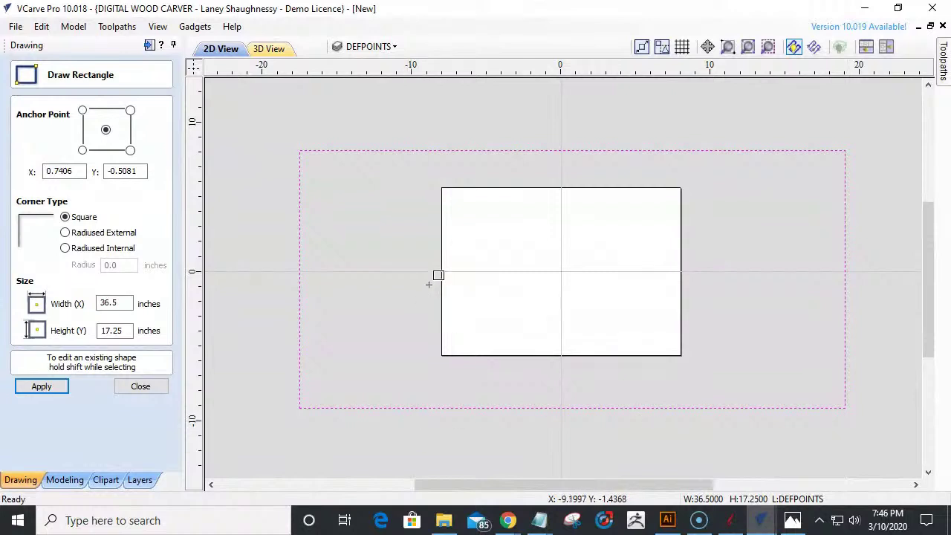
click(140, 386)
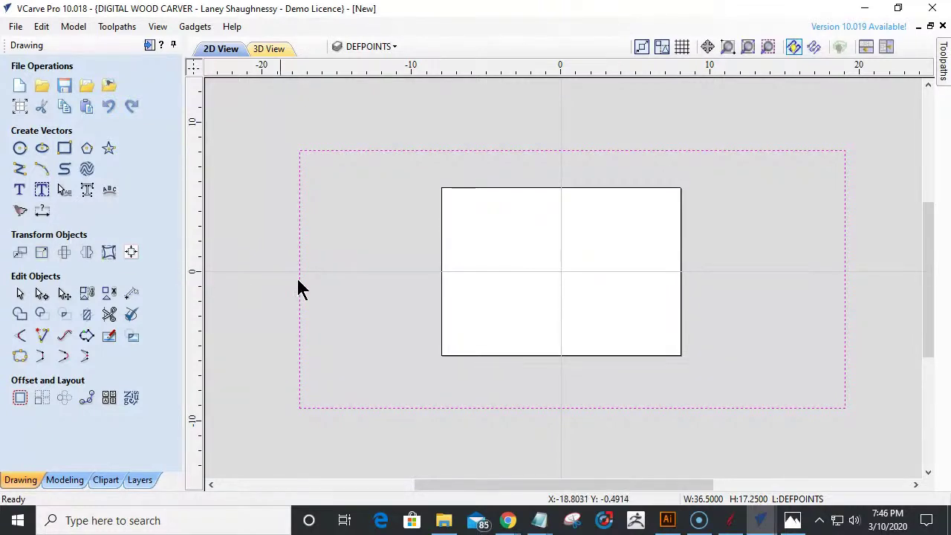
- Delete the rectangle drawn around the job material
click(267, 264)
click(340, 154)
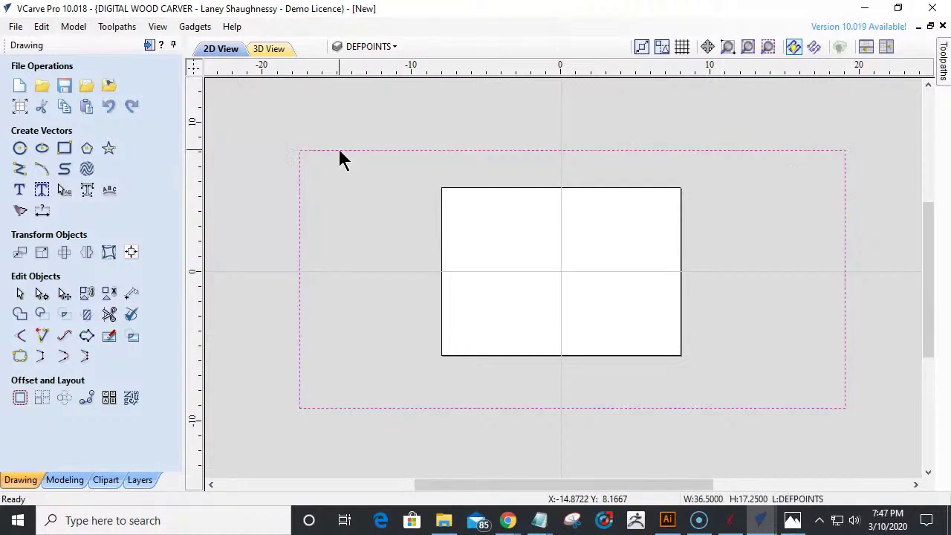
key(Delete)
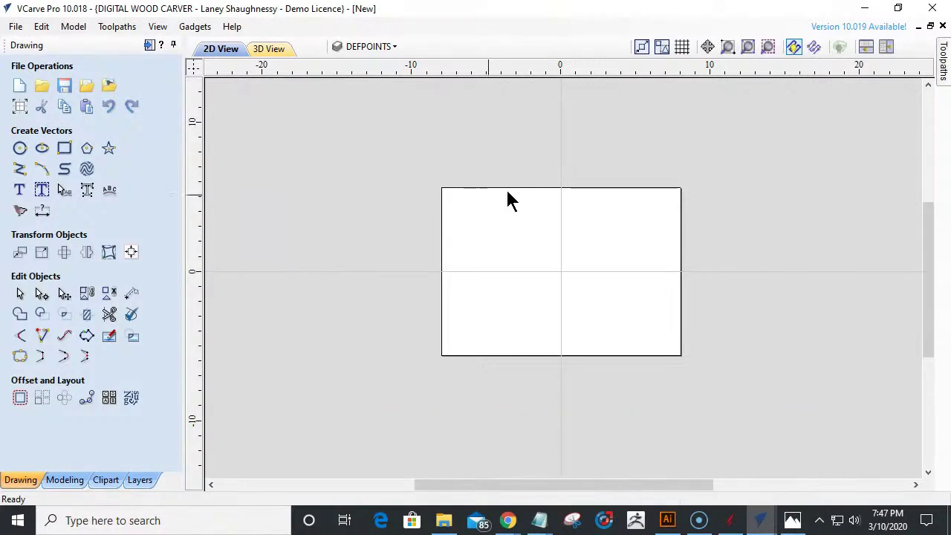
scroll(539, 212, down, 1)
scroll(607, 304, up, 3)
scroll(607, 307, down, 3)
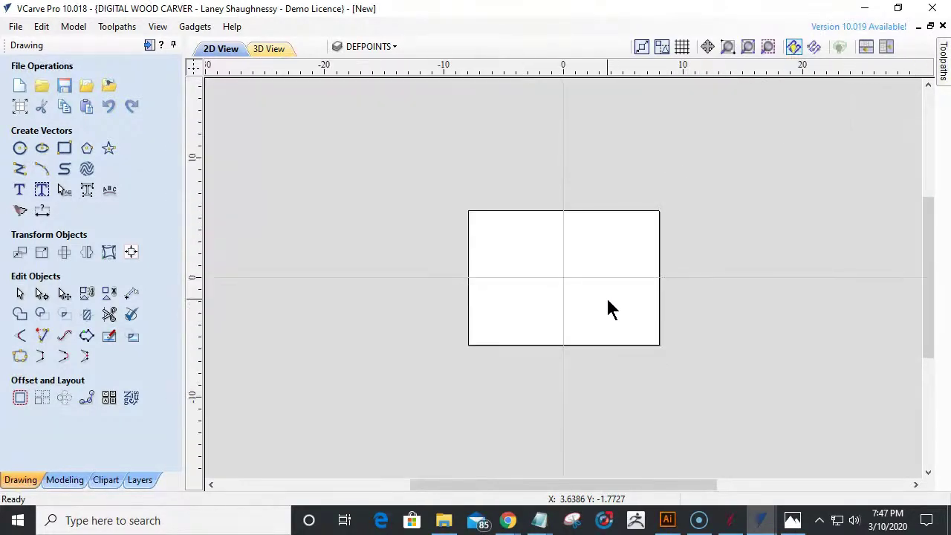
mouse_move(919, 241)
mouse_down()
mouse_move(897, 206)
mouse_move(904, 272)
mouse_up()
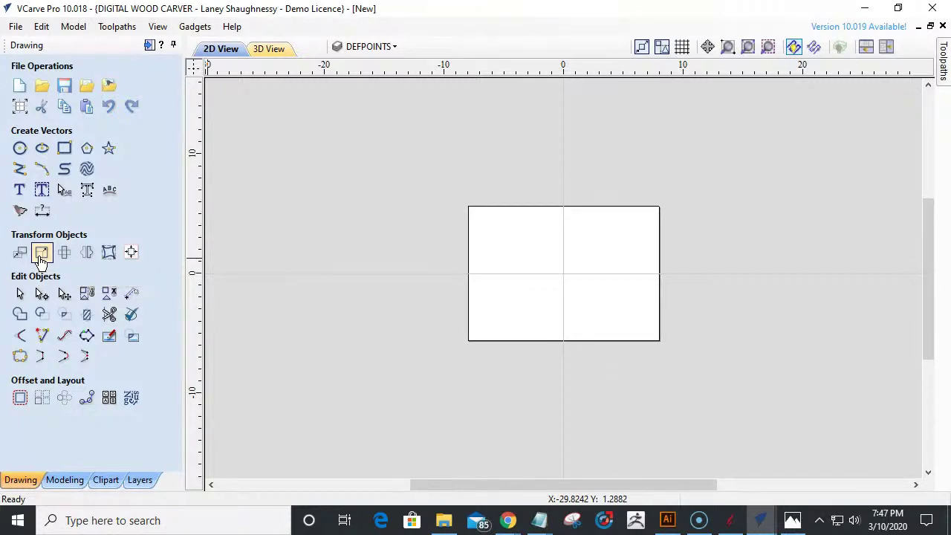
scroll(580, 286, up, 2)
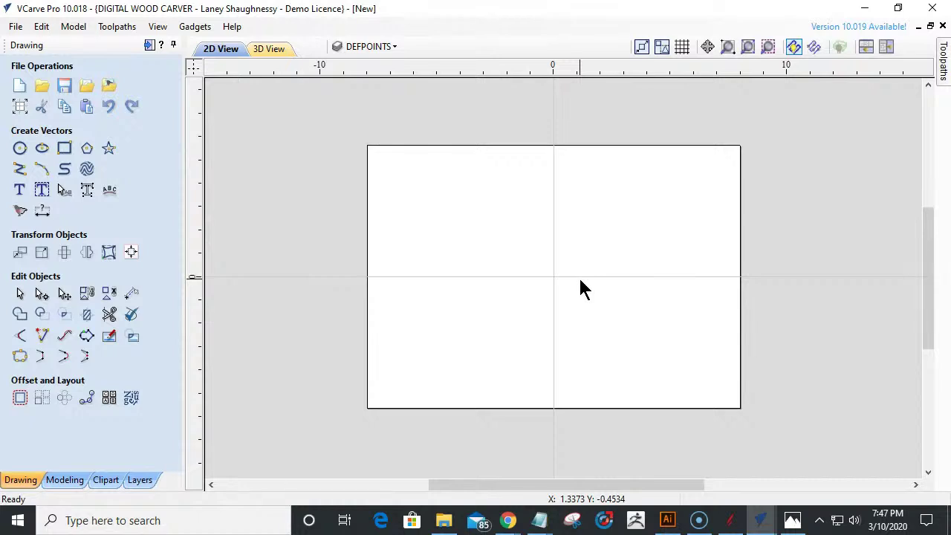
scroll(580, 281, down, 1)
scroll(580, 281, up, 1)
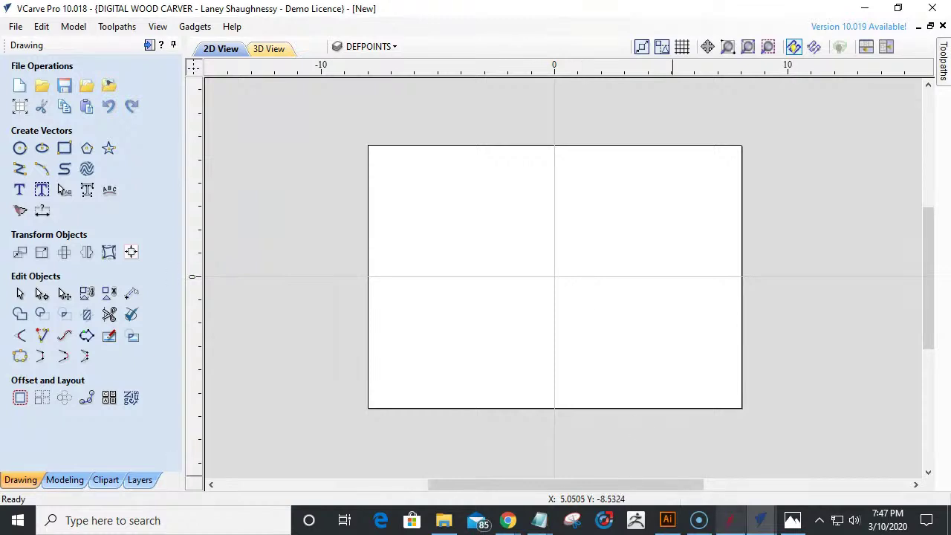
- Switch to the other VCarve Pro window with the scattered parts layouts and close it without saving the changes
mouse_move(768, 525)
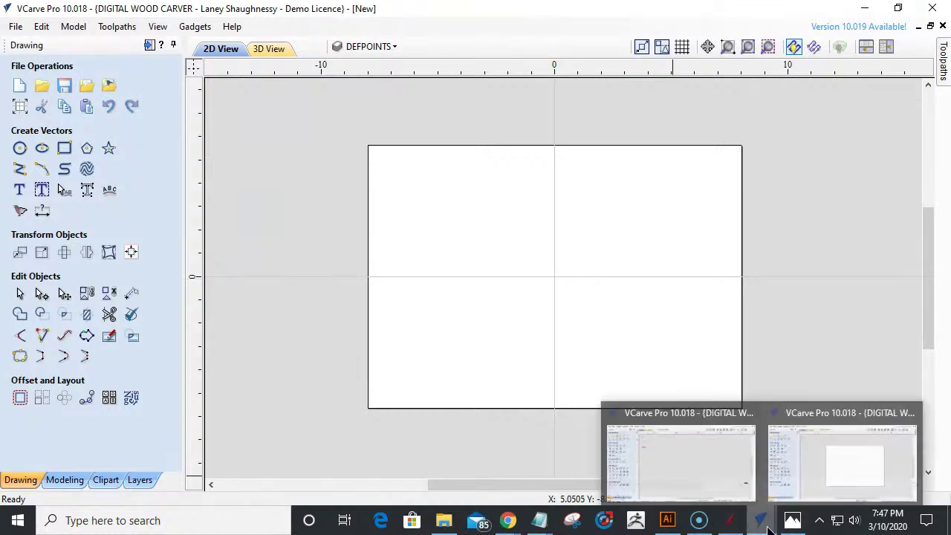
click(694, 467)
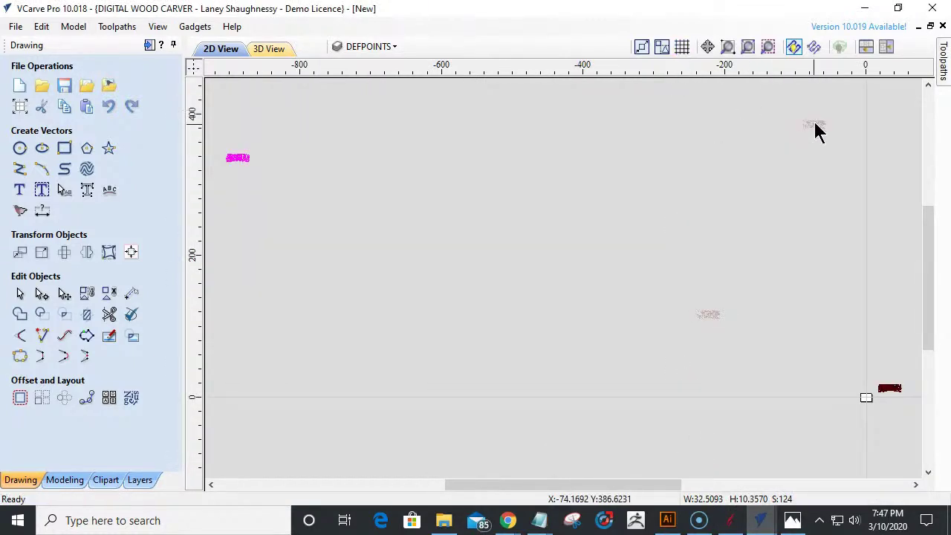
click(931, 9)
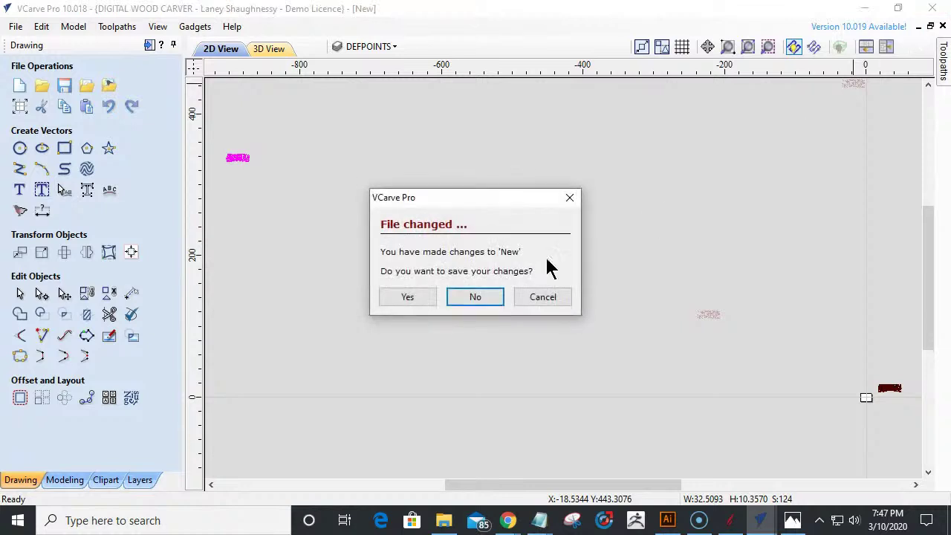
click(473, 296)
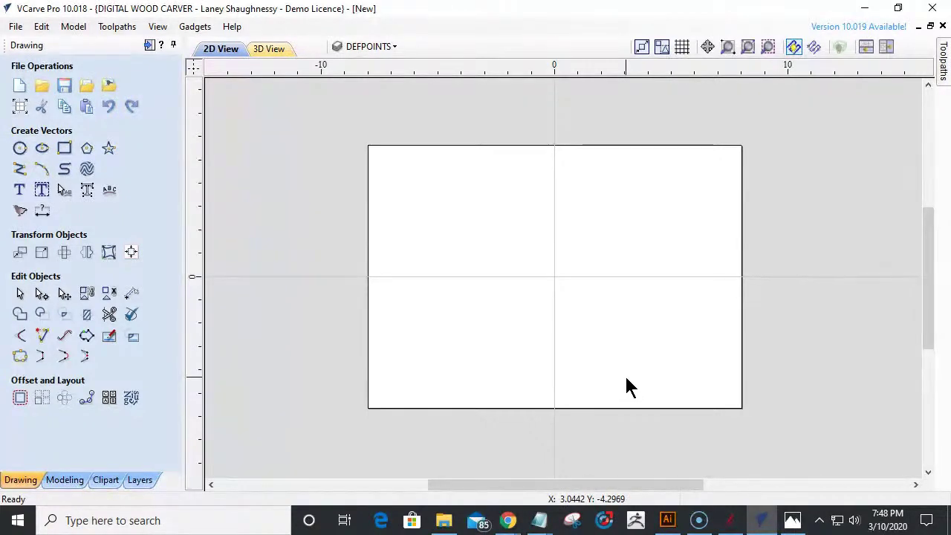
scroll(626, 379, up, 3)
scroll(626, 379, down, 5)
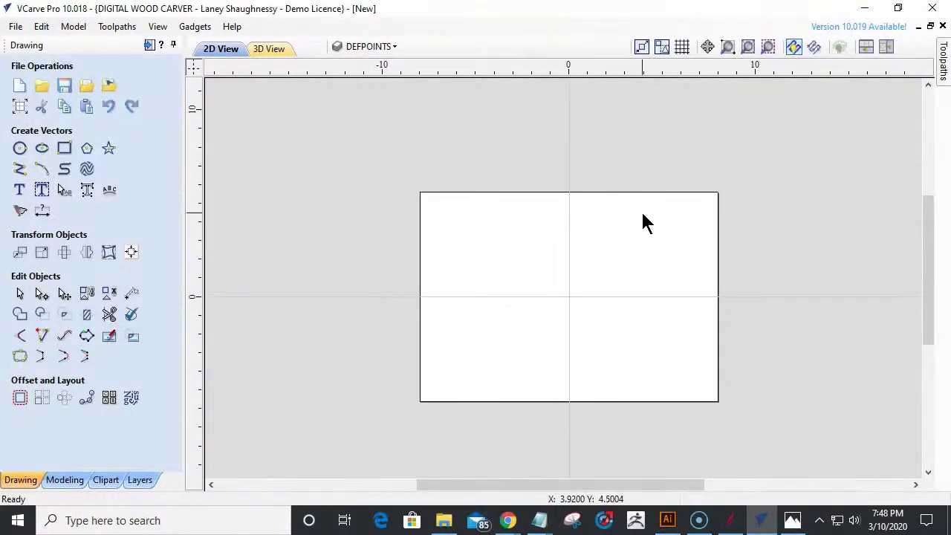
scroll(643, 215, up, 1)
scroll(628, 380, up, 1)
scroll(609, 364, down, 1)
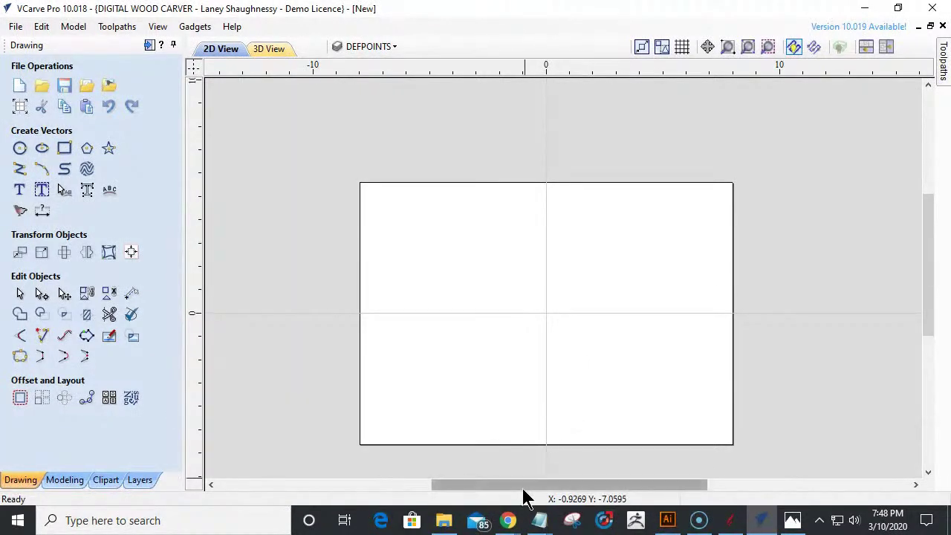
- Switch to the Vectric account page in Chrome and look over its free project and content tiles
mouse_move(511, 517)
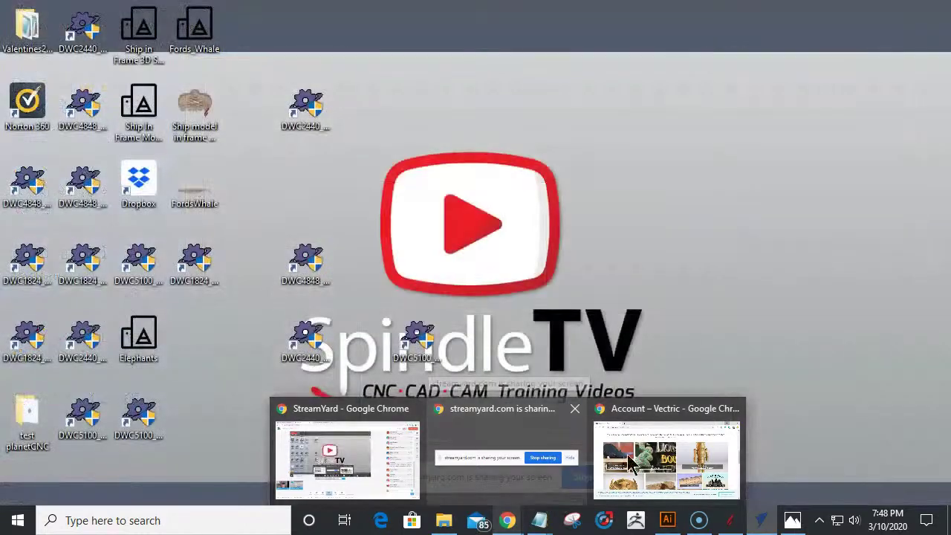
mouse_move(661, 412)
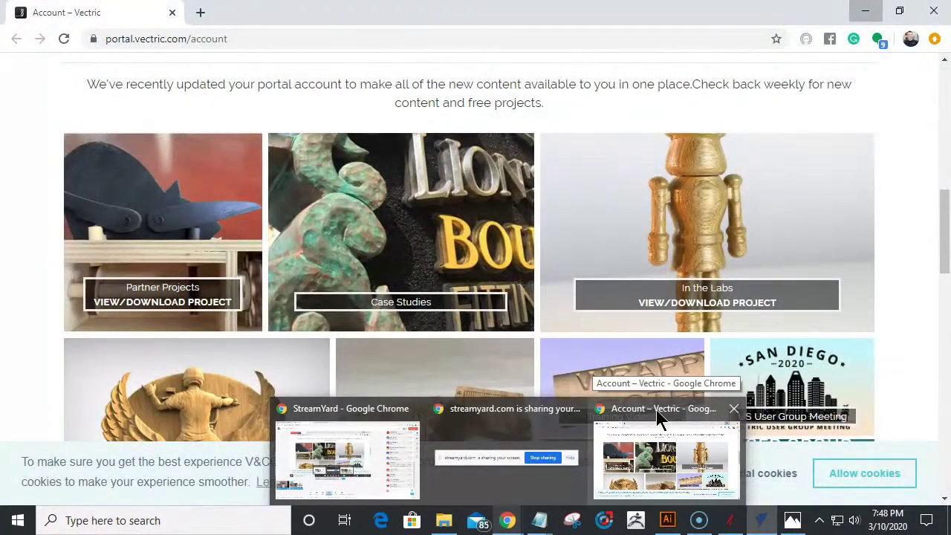
click(656, 410)
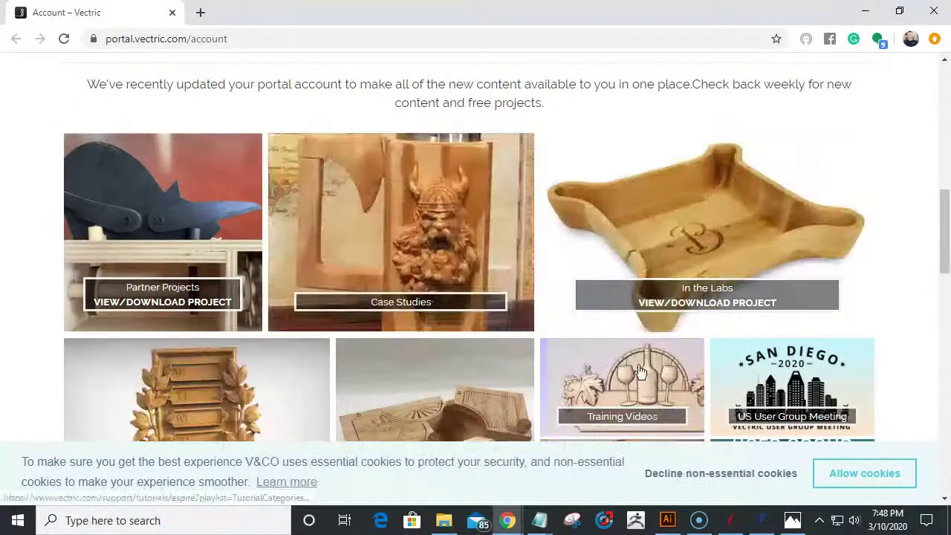
scroll(638, 224, up, 9)
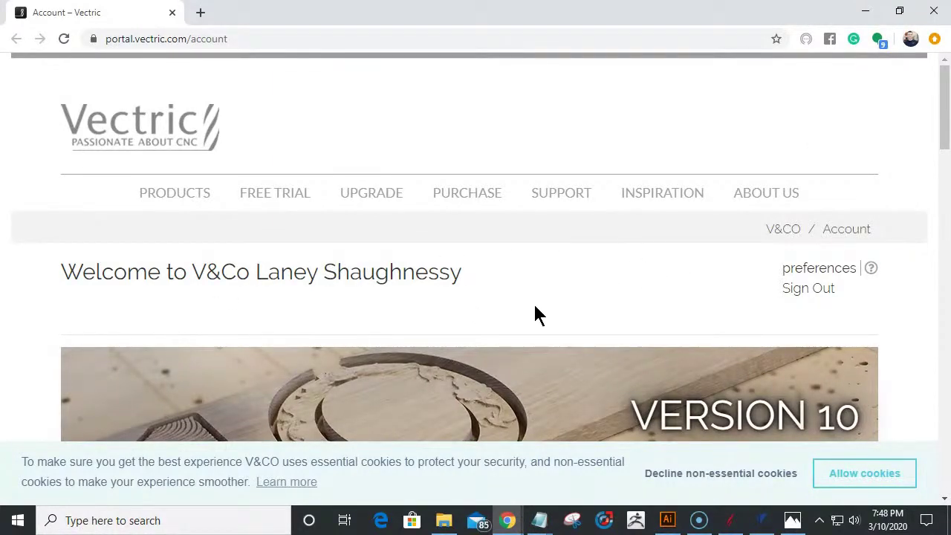
scroll(535, 306, down, 10)
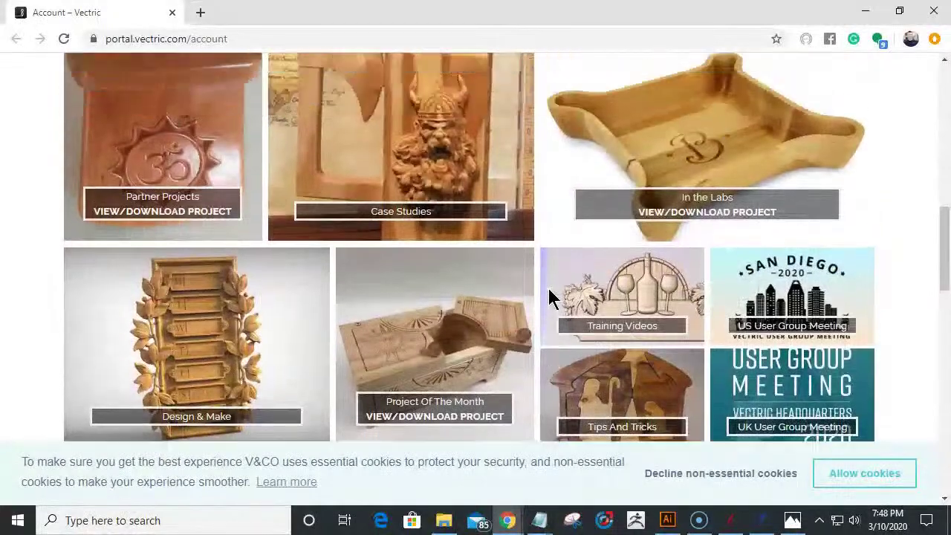
scroll(548, 296, up, 2)
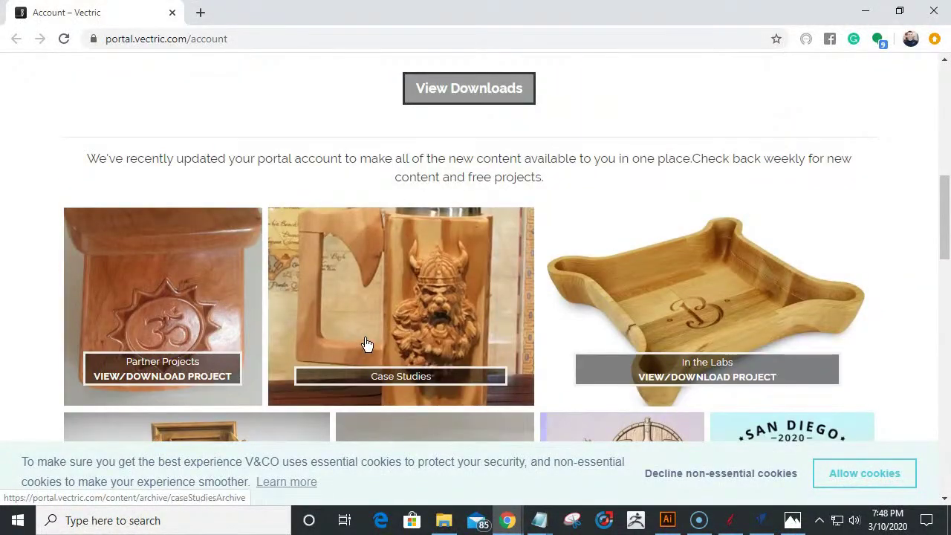
scroll(366, 343, down, 2)
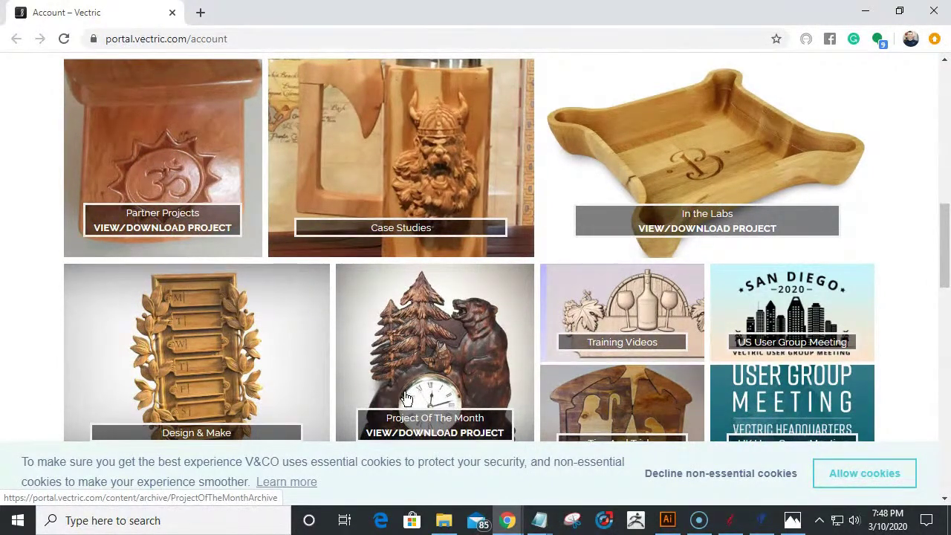
- Open the Project Of The Month archive, signing in with the account's e-mail address and password
click(449, 429)
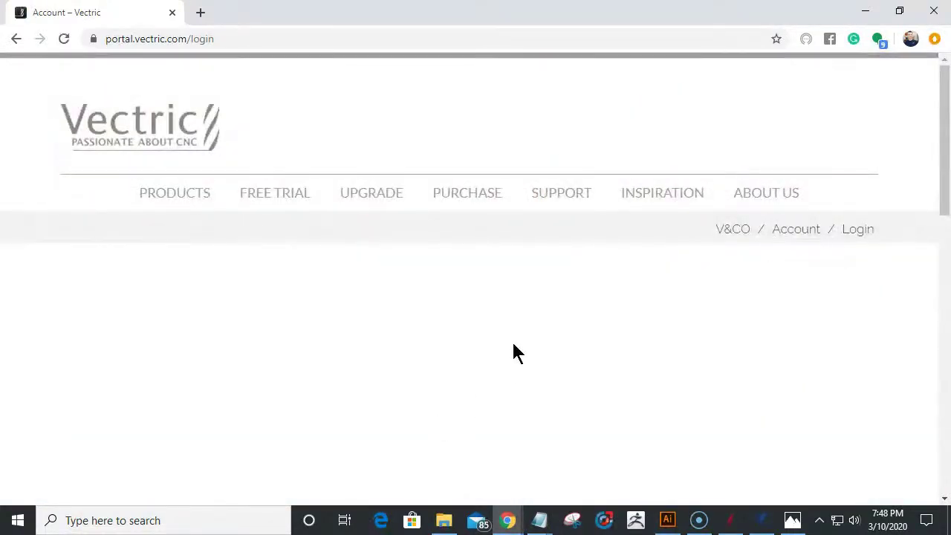
scroll(518, 353, down, 4)
scroll(514, 352, down, 1)
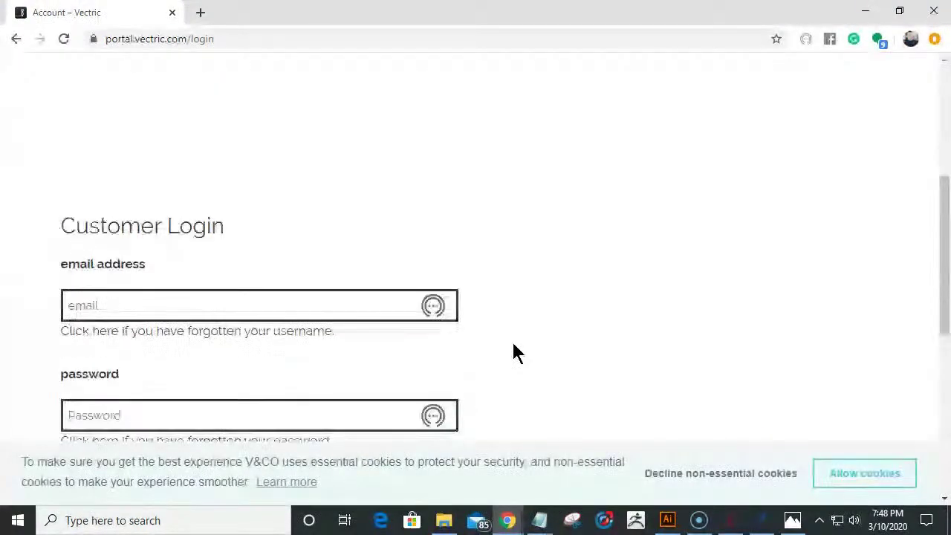
click(119, 256)
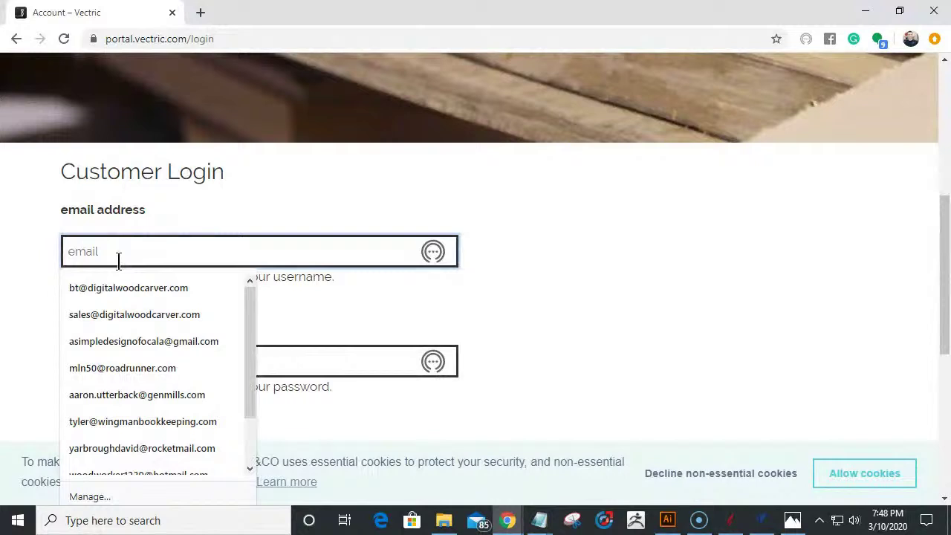
click(103, 314)
click(121, 361)
text(•••••)
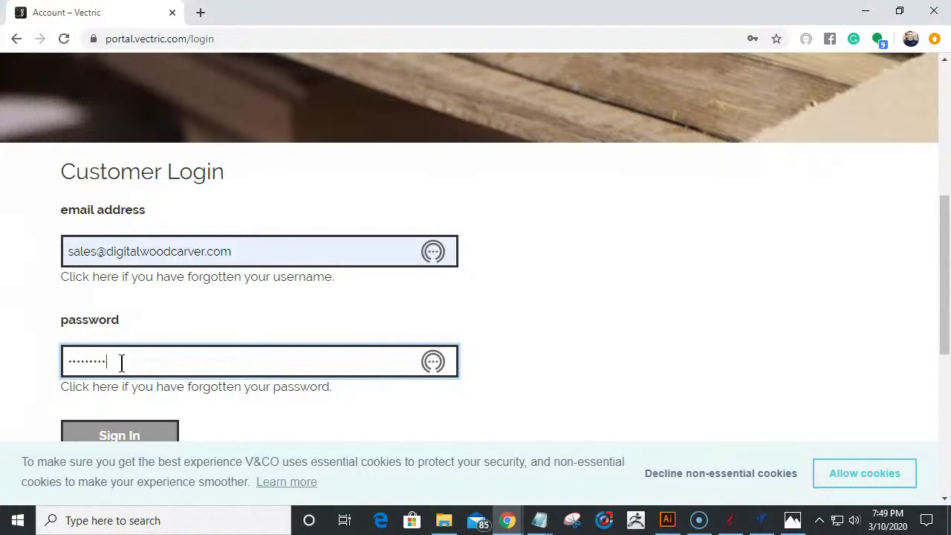
text(******)
key(Return)
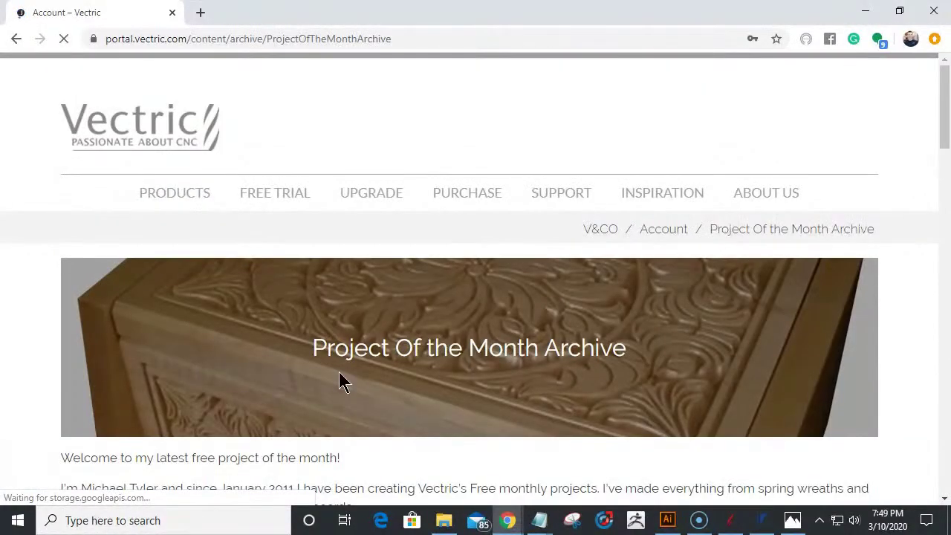
- Examine the projects offered in the Project Collection of the Project Of the Month Archive
scroll(494, 331, down, 10)
scroll(496, 334, up, 3)
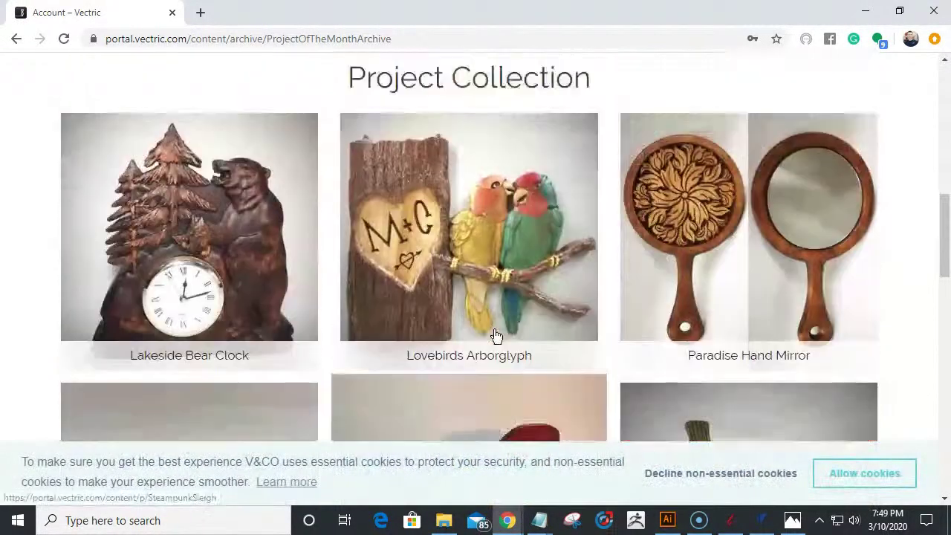
scroll(496, 336, down, 1)
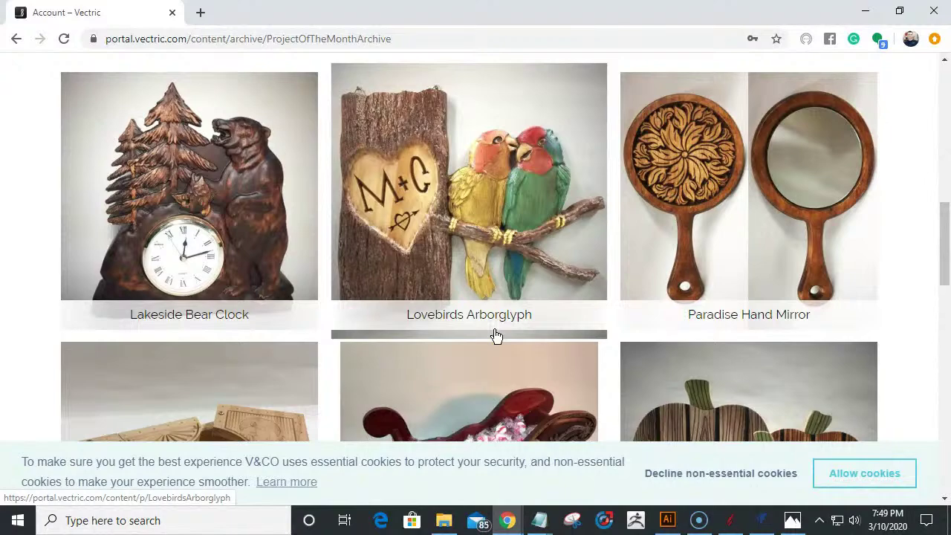
scroll(496, 335, down, 3)
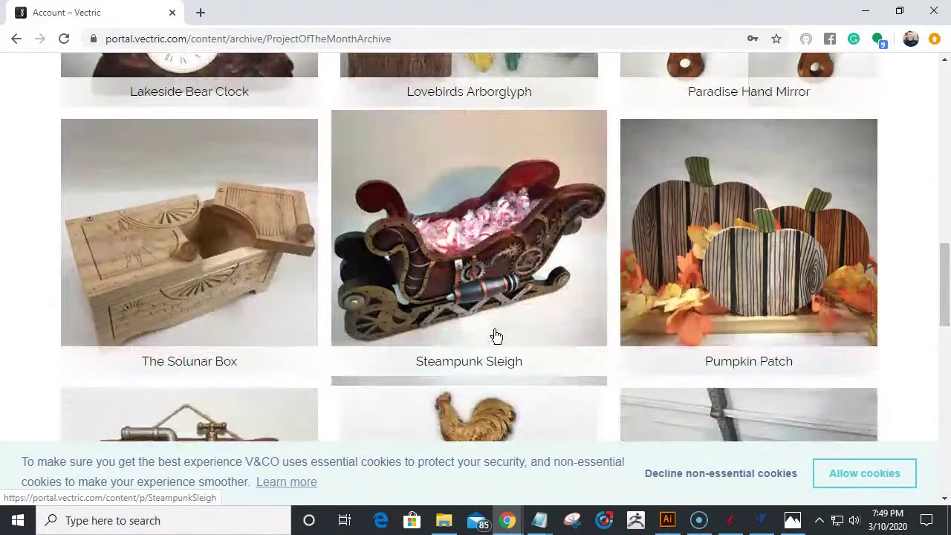
scroll(496, 336, down, 12)
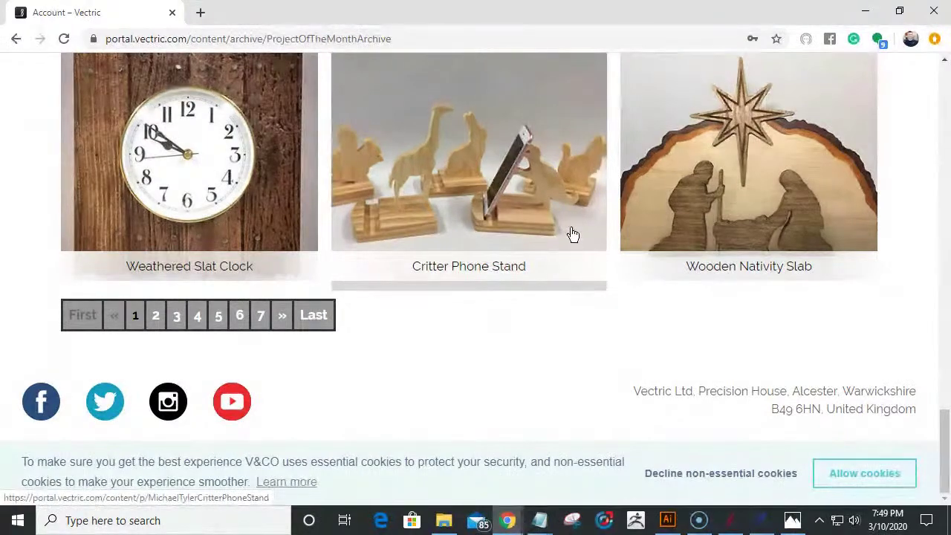
scroll(569, 248, up, 5)
scroll(571, 251, up, 10)
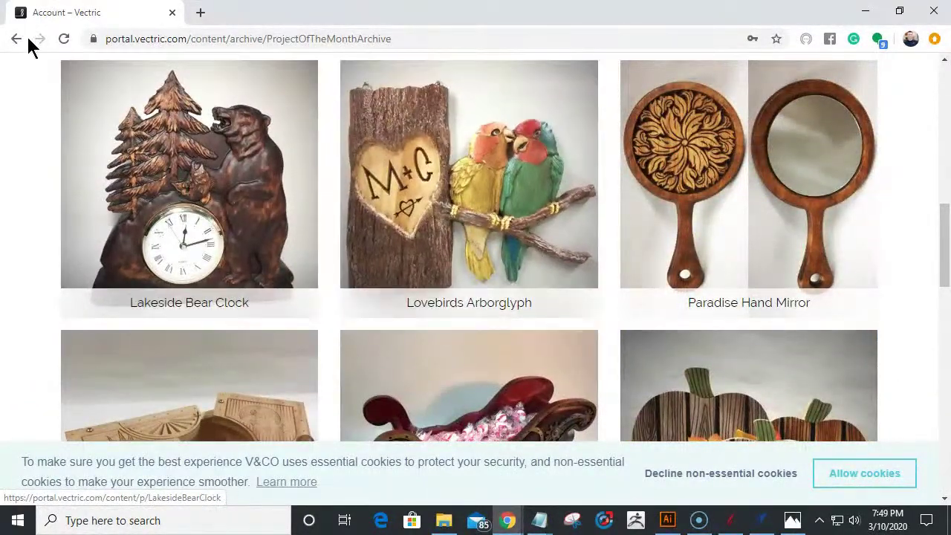
- Return to the Vectric account page and look over its project, training and user group tiles
click(17, 39)
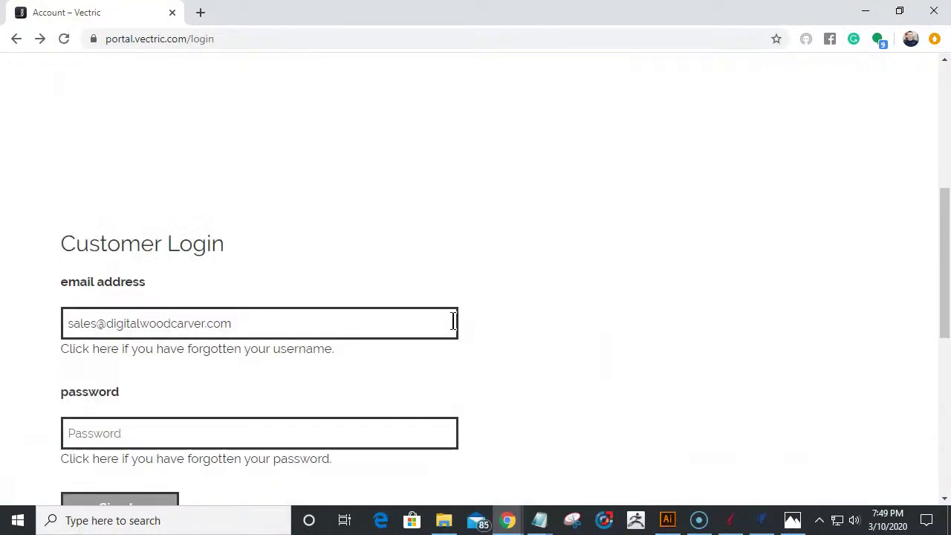
click(16, 40)
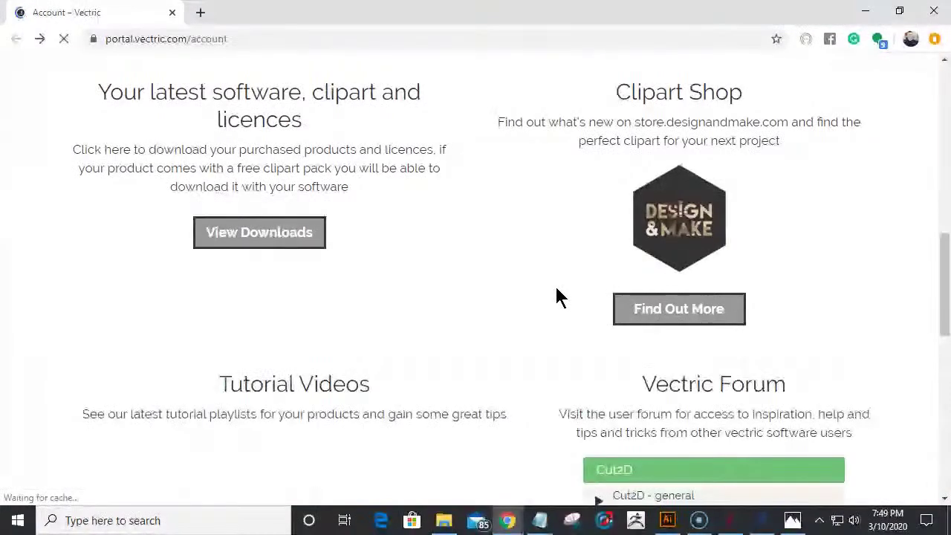
scroll(554, 285, down, 1)
scroll(555, 285, up, 5)
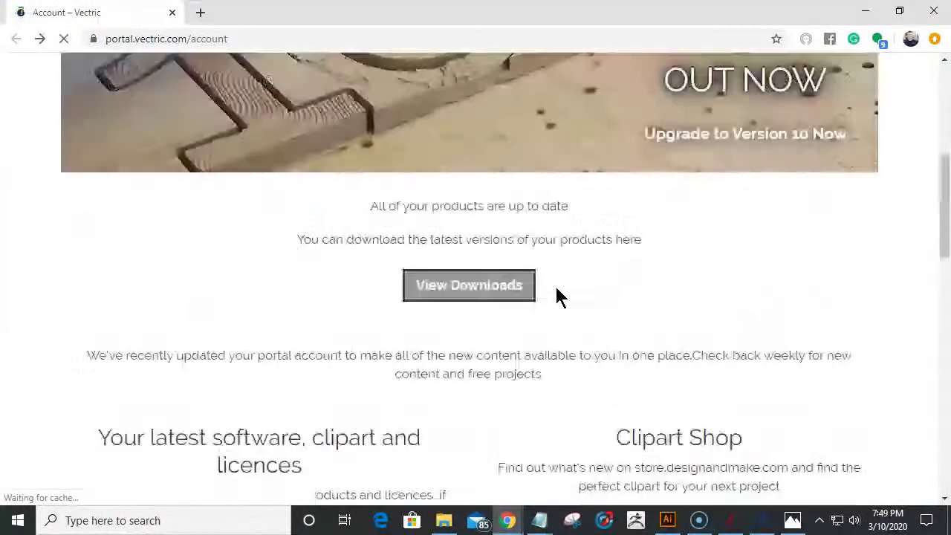
scroll(557, 291, down, 5)
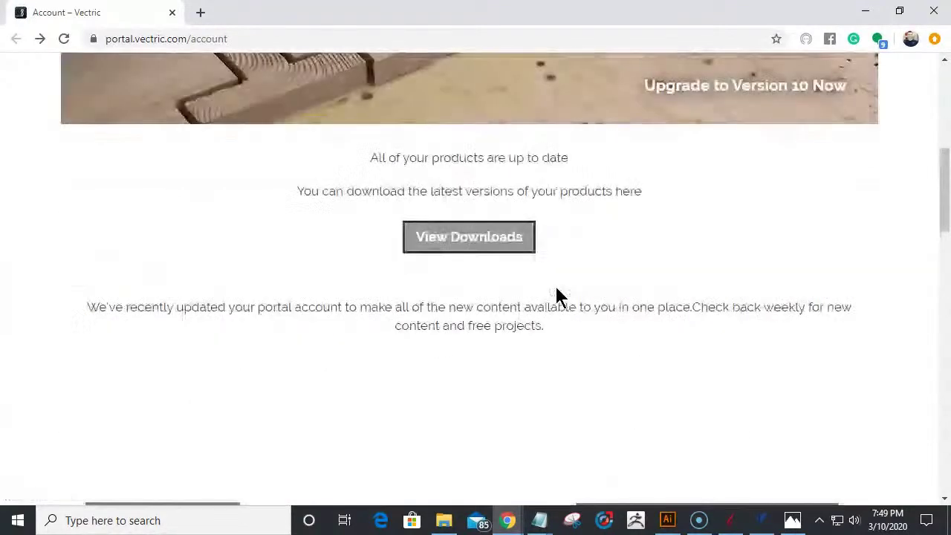
scroll(556, 296, down, 4)
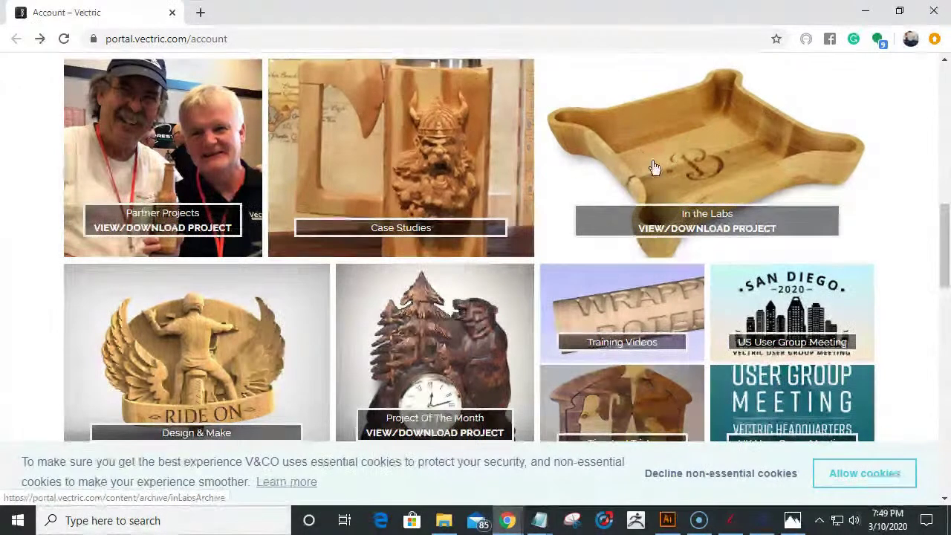
scroll(664, 184, down, 3)
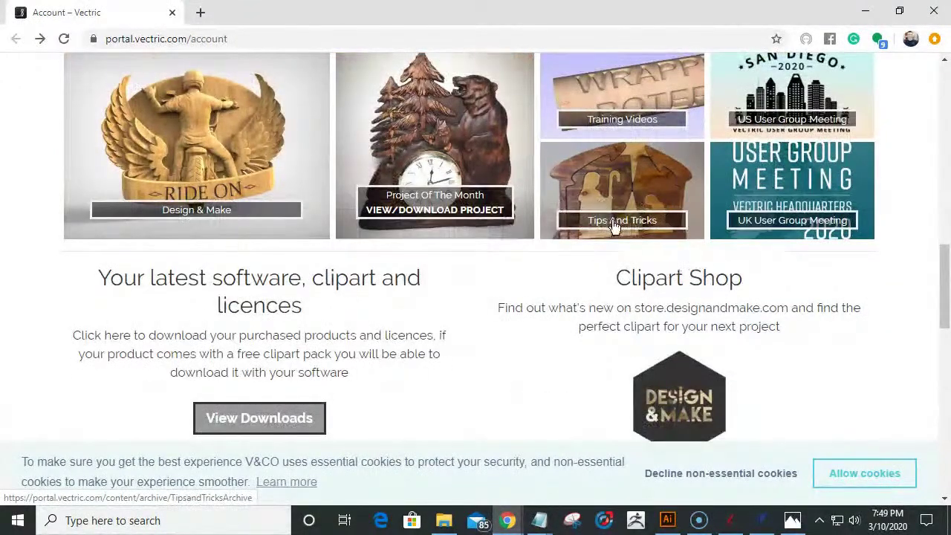
- Open the Tips and Tricks Archive and examine the projects listed on its first page
click(636, 226)
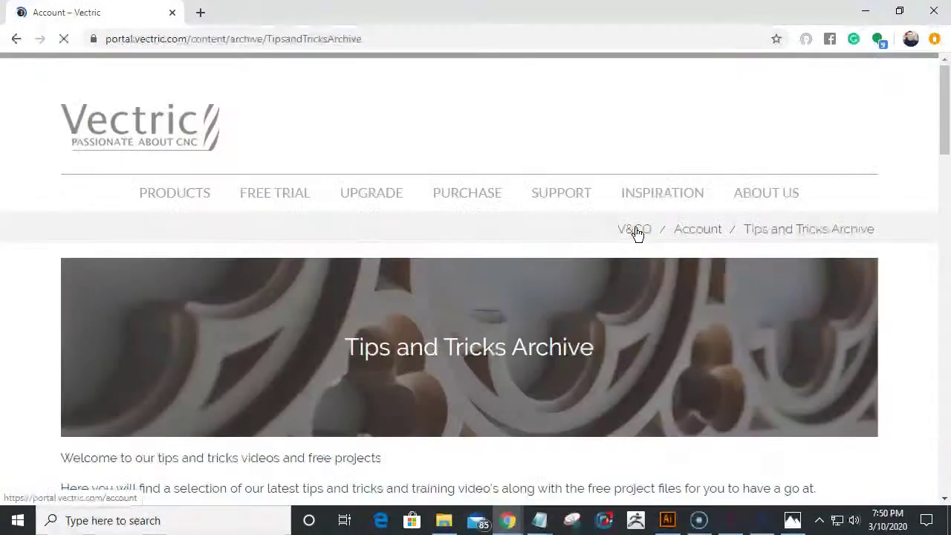
scroll(636, 245, down, 5)
scroll(636, 257, down, 3)
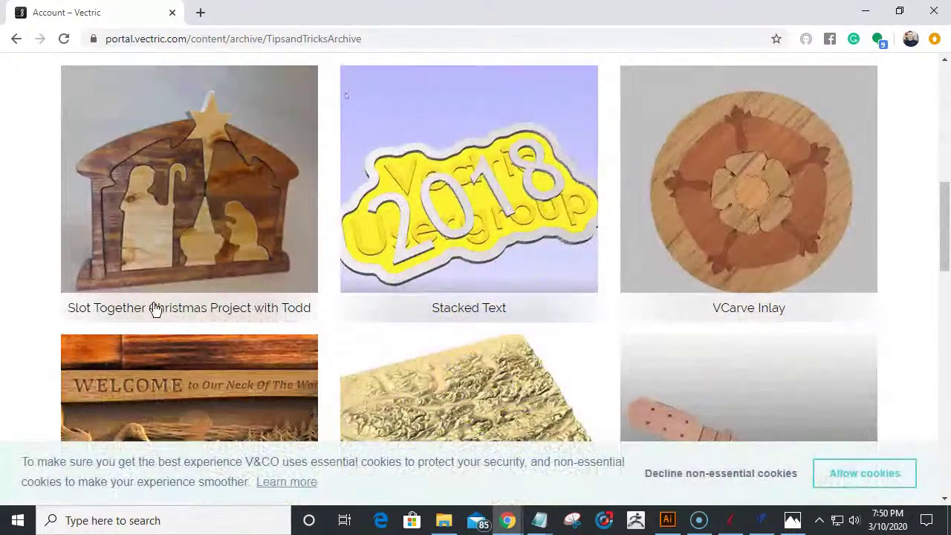
scroll(768, 316, down, 4)
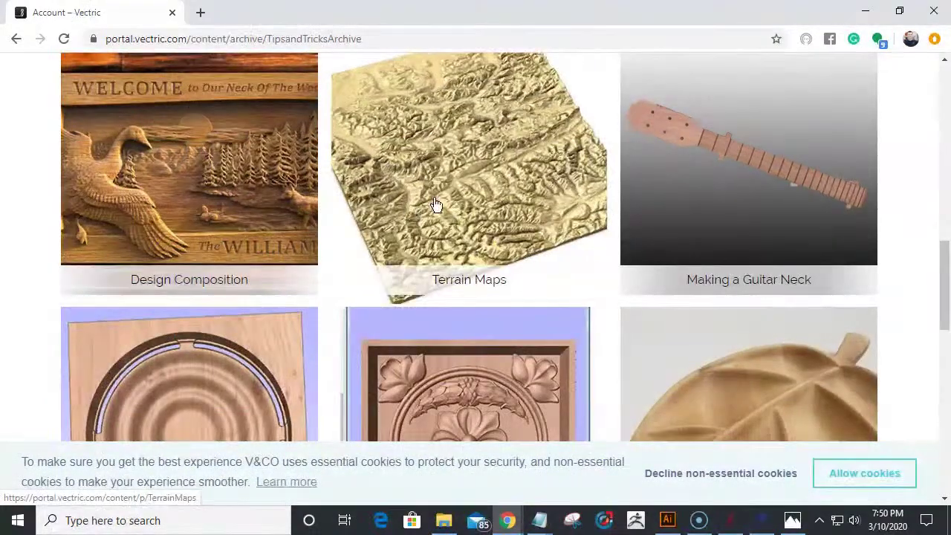
scroll(212, 215, down, 4)
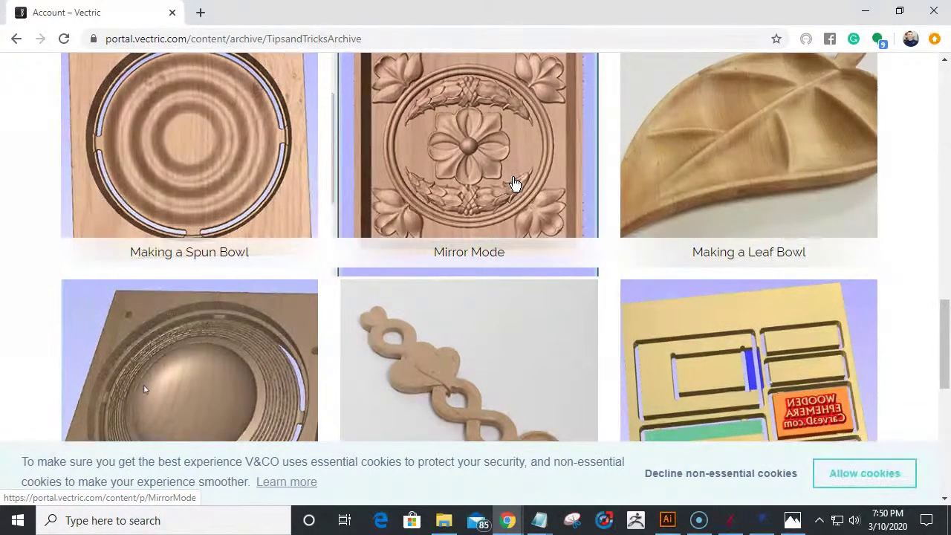
scroll(515, 184, down, 1)
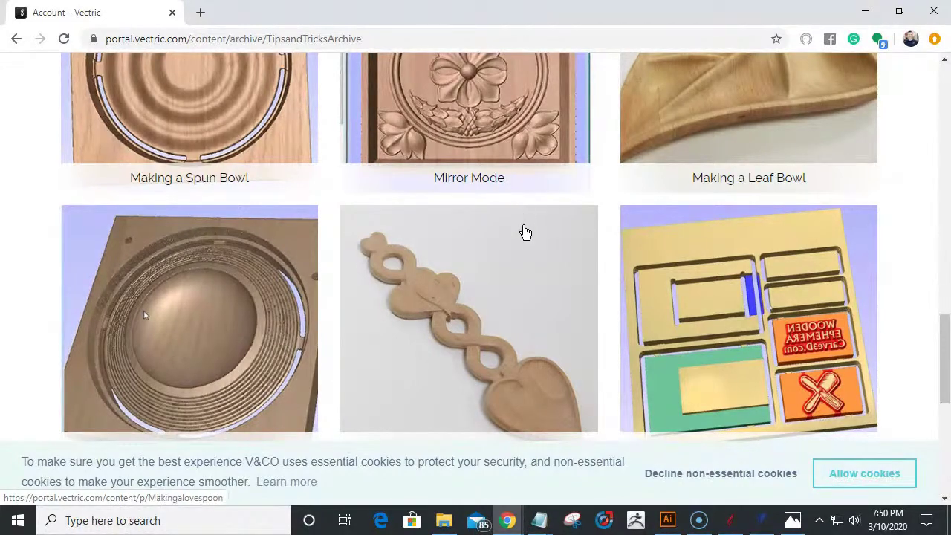
scroll(500, 287, down, 4)
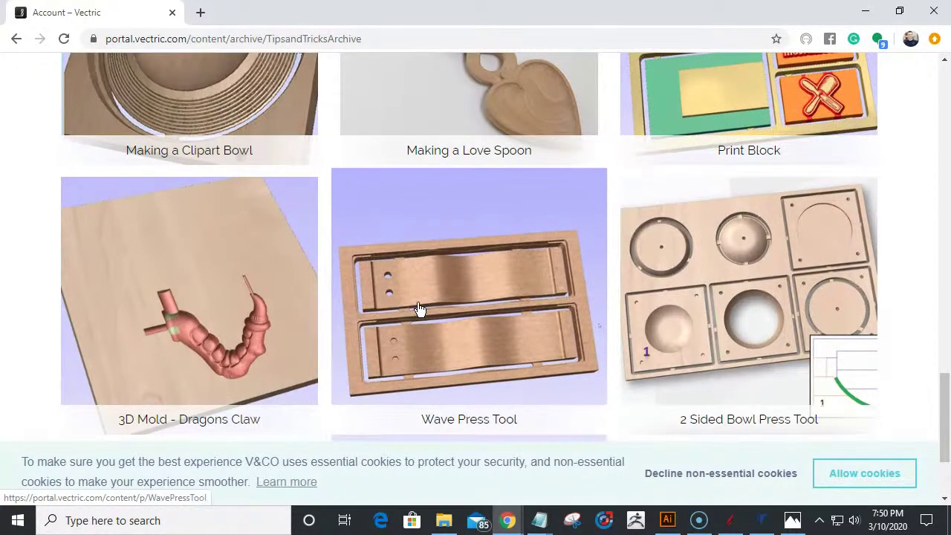
scroll(413, 310, down, 1)
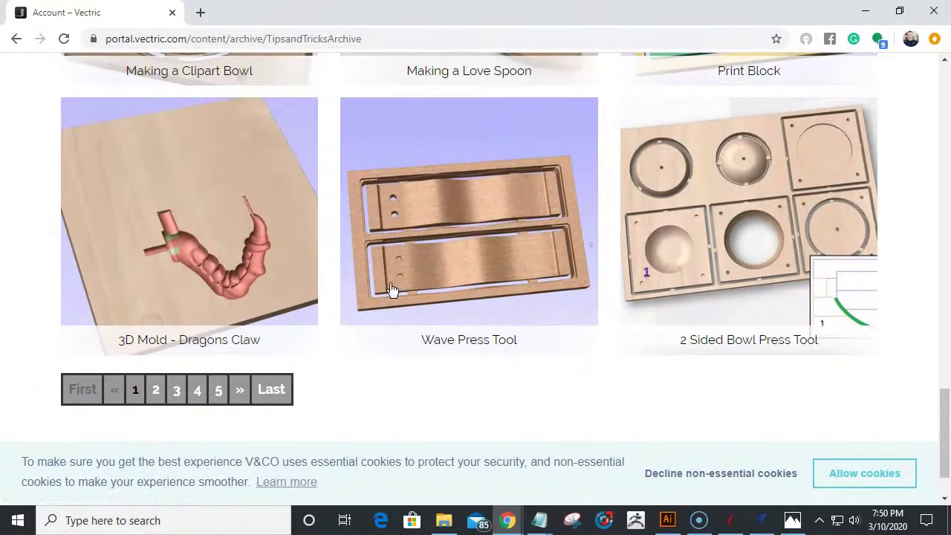
scroll(394, 297, up, 20)
scroll(393, 297, up, 5)
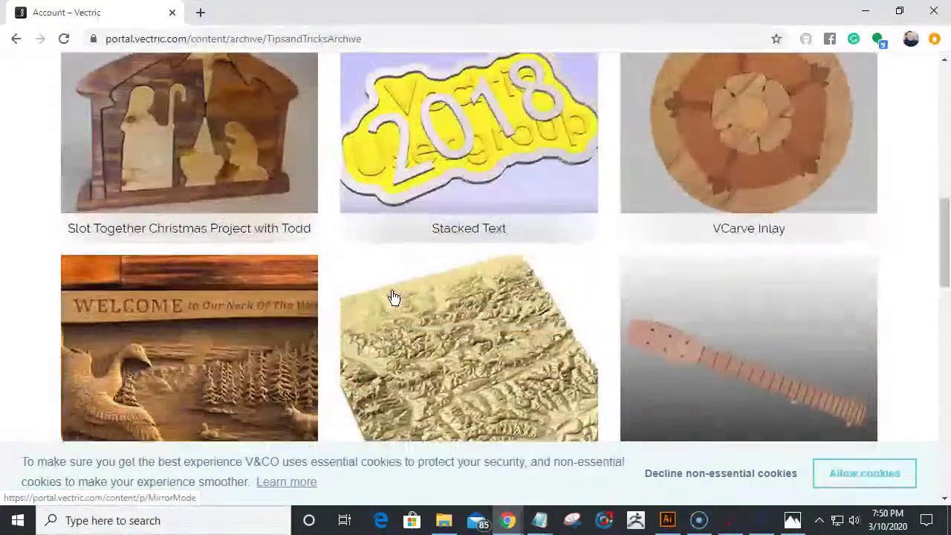
scroll(394, 297, up, 8)
scroll(394, 297, up, 2)
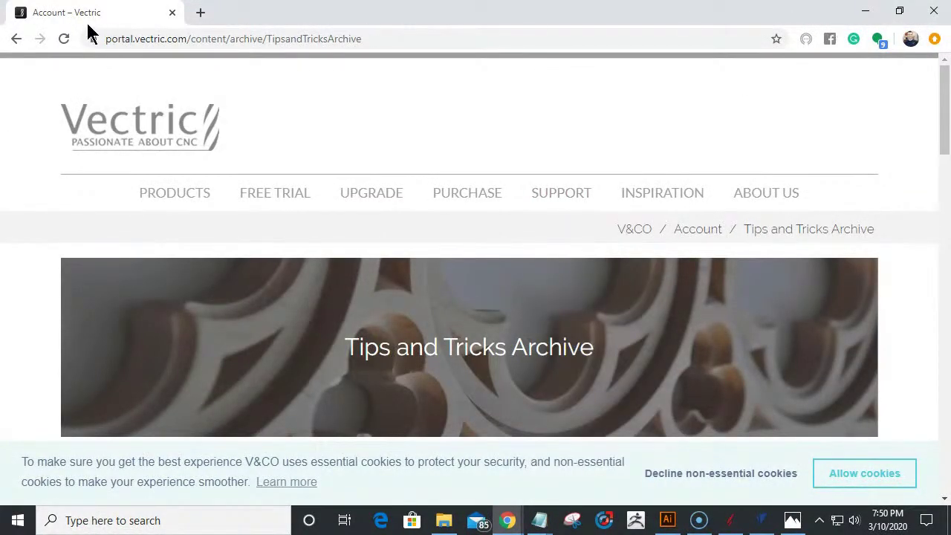
- Go back from the Tips and Tricks Archive to the content tiles on the account page
click(17, 38)
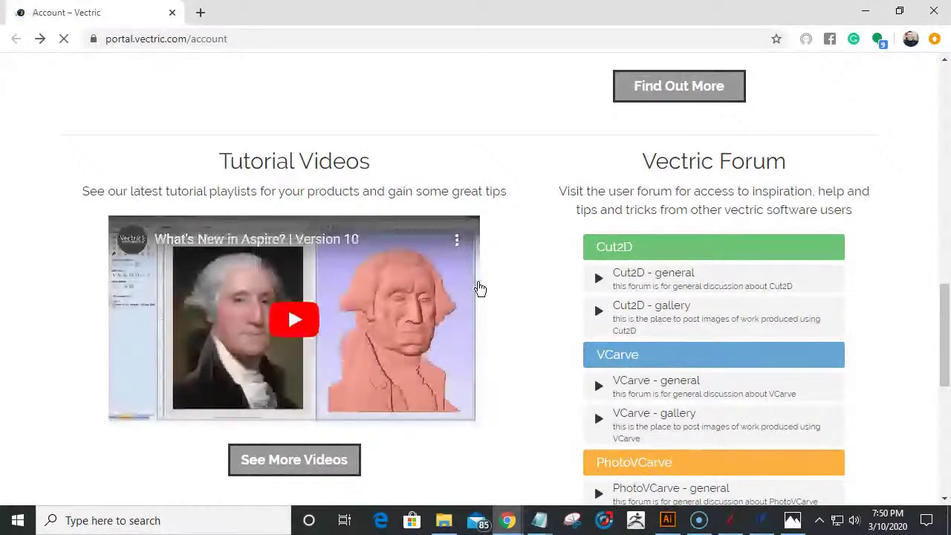
scroll(484, 282, up, 5)
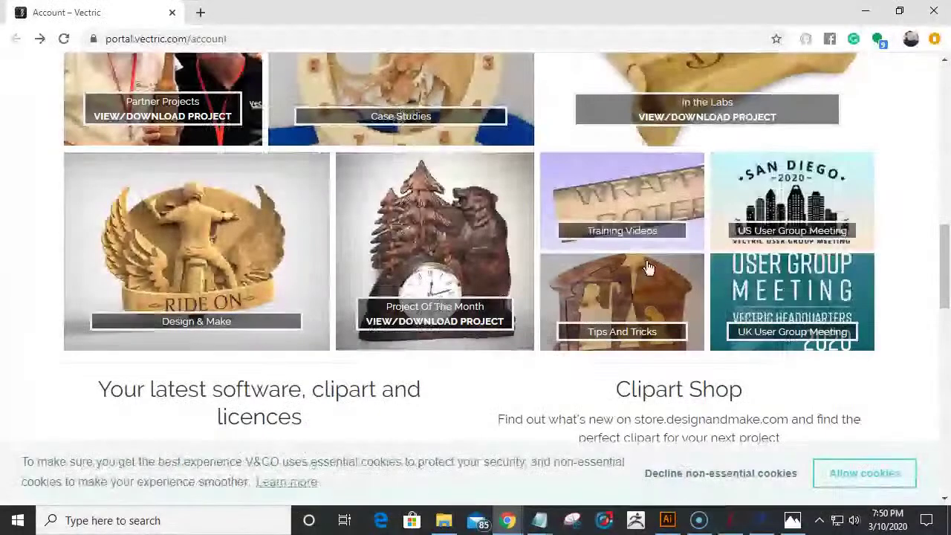
- Look over the project tiles on the account page once more and return to the blank job in VCarve Pro
scroll(346, 189, up, 3)
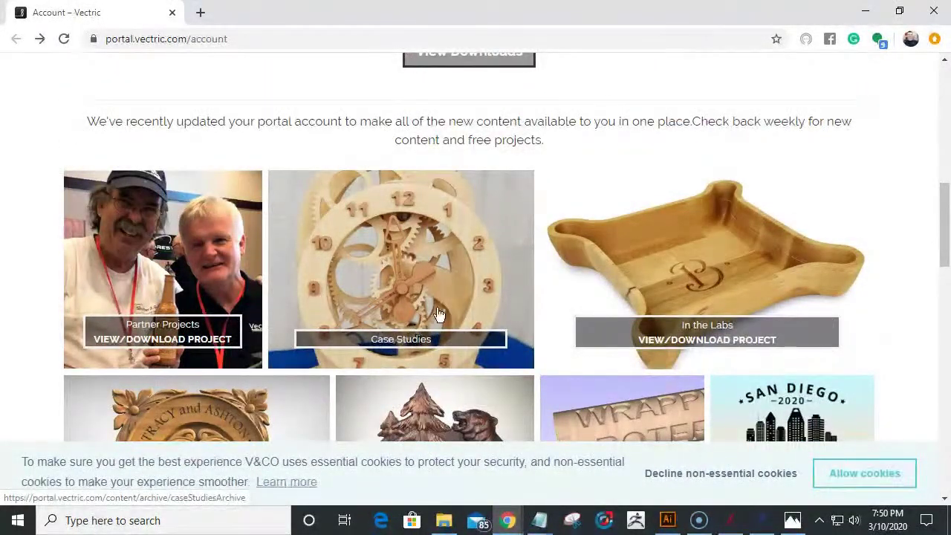
scroll(457, 312, down, 3)
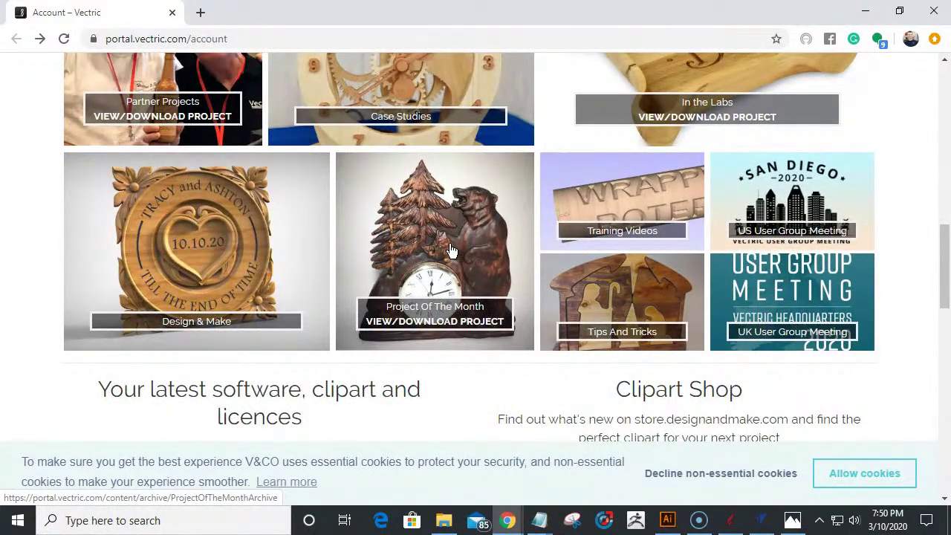
click(864, 10)
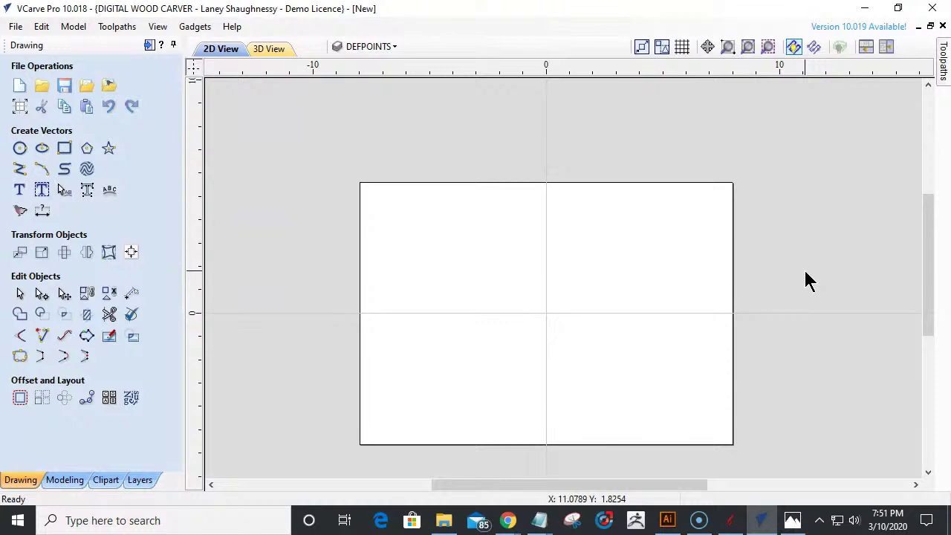
scroll(533, 346, down, 2)
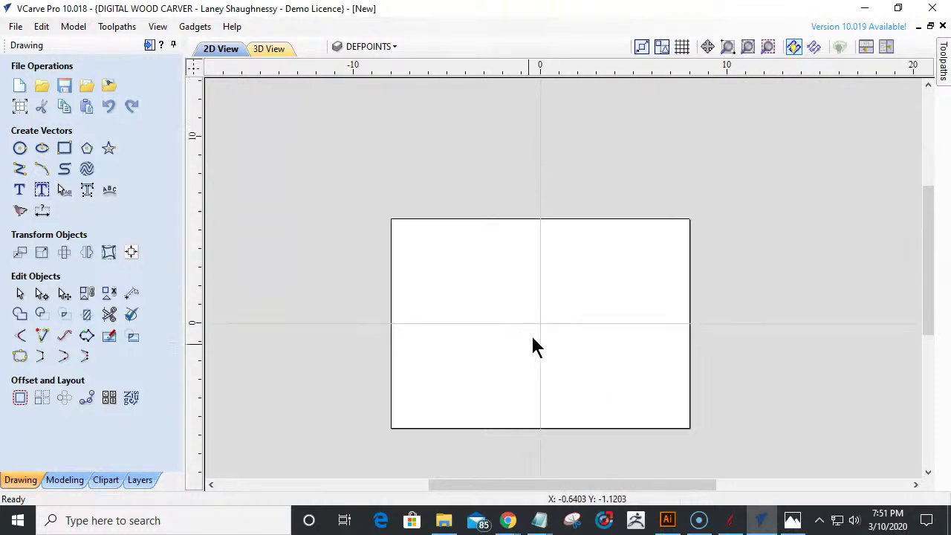
scroll(558, 366, up, 2)
scroll(559, 365, up, 1)
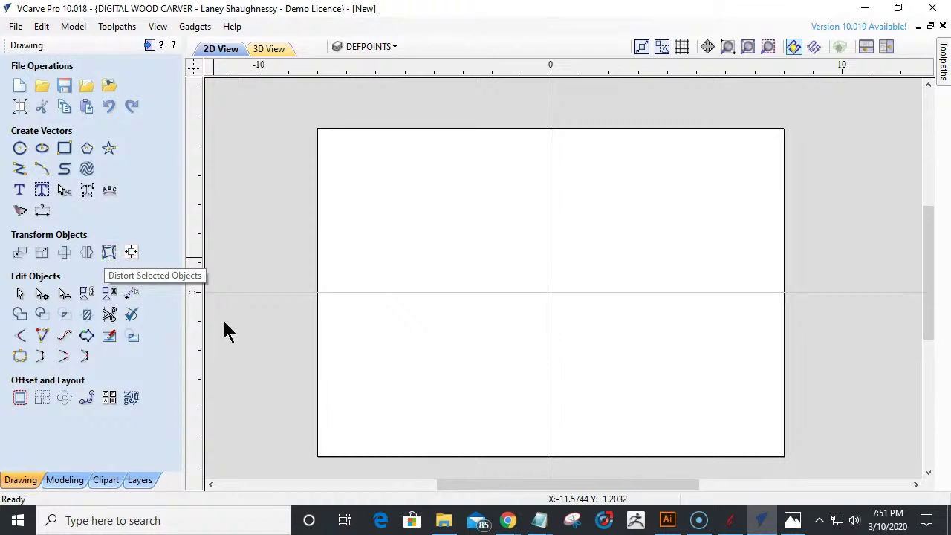
mouse_move(543, 528)
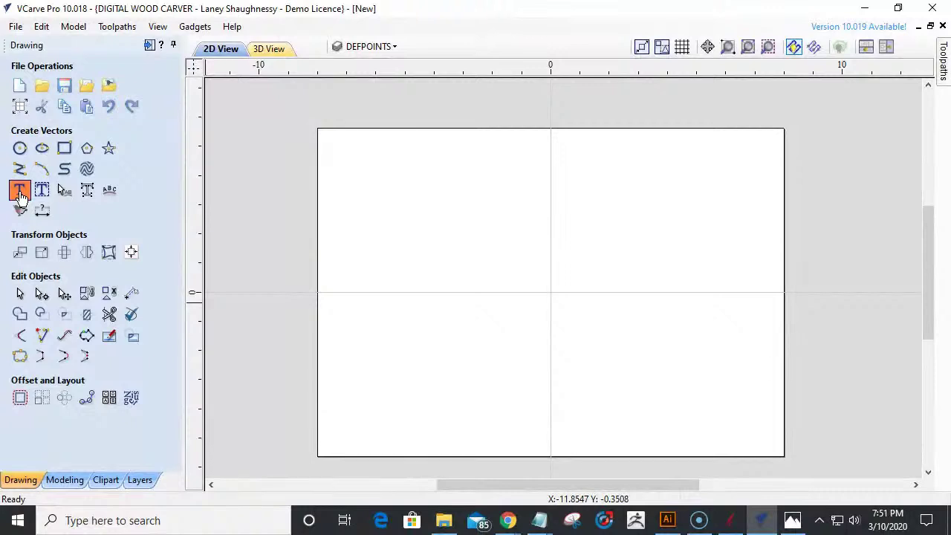
- Create the text HURRAY in the TrueType font Tw Cen MT Condensed Extra Bold with bold enabled
click(21, 191)
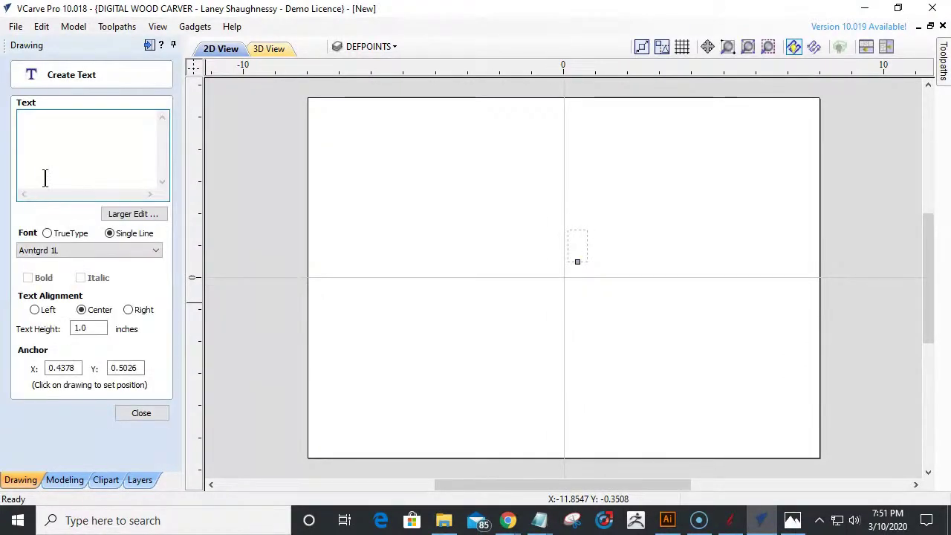
text(HURRAY)
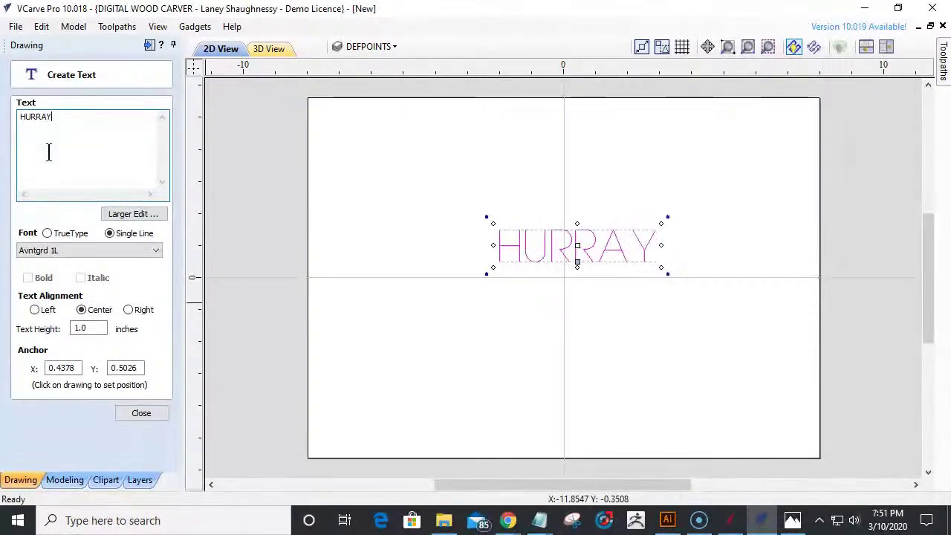
click(56, 233)
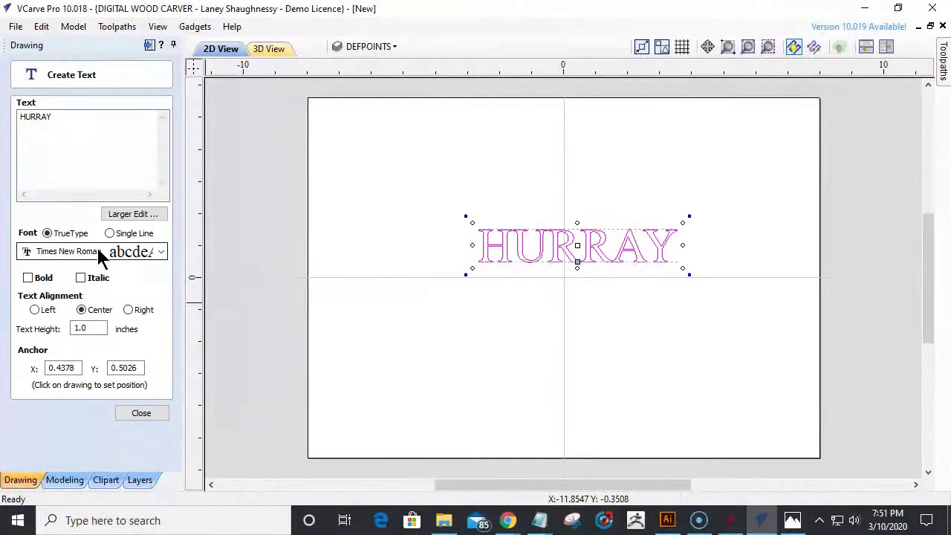
click(29, 277)
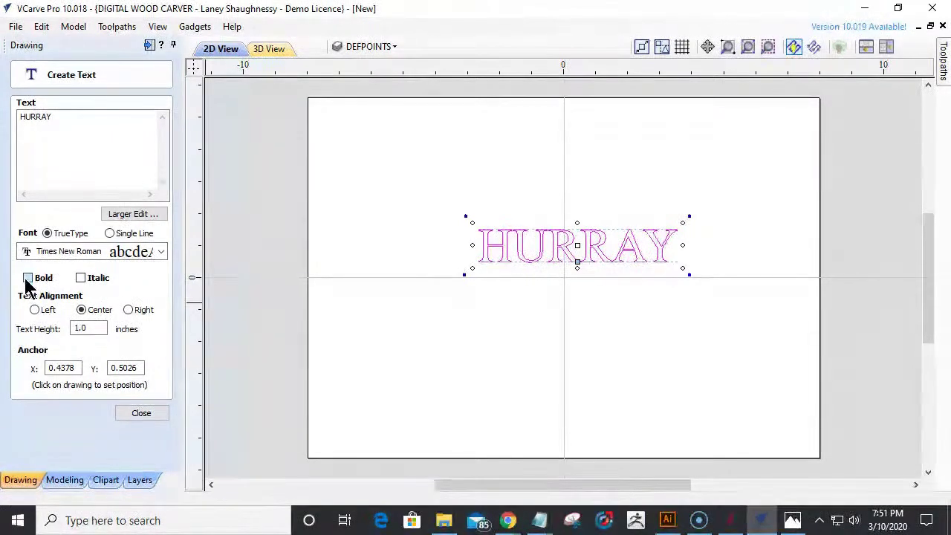
click(102, 253)
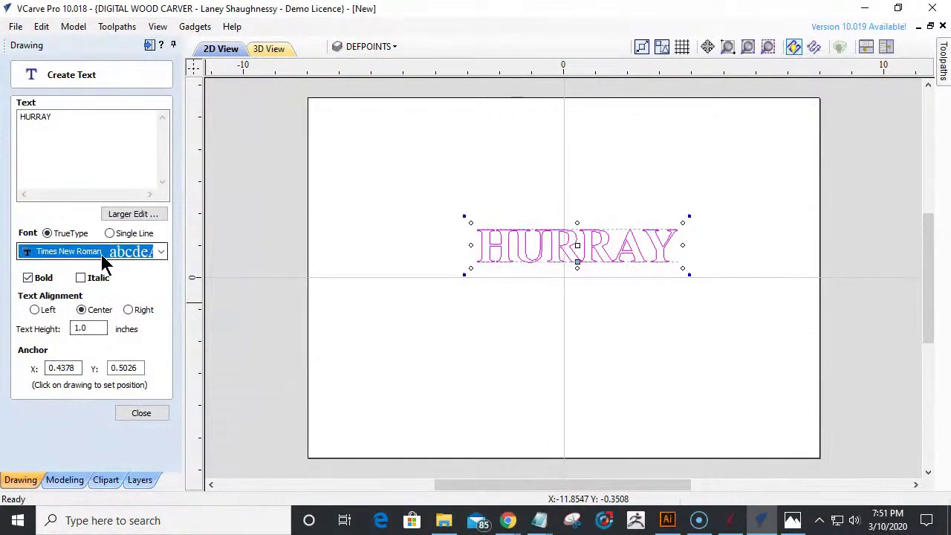
click(119, 487)
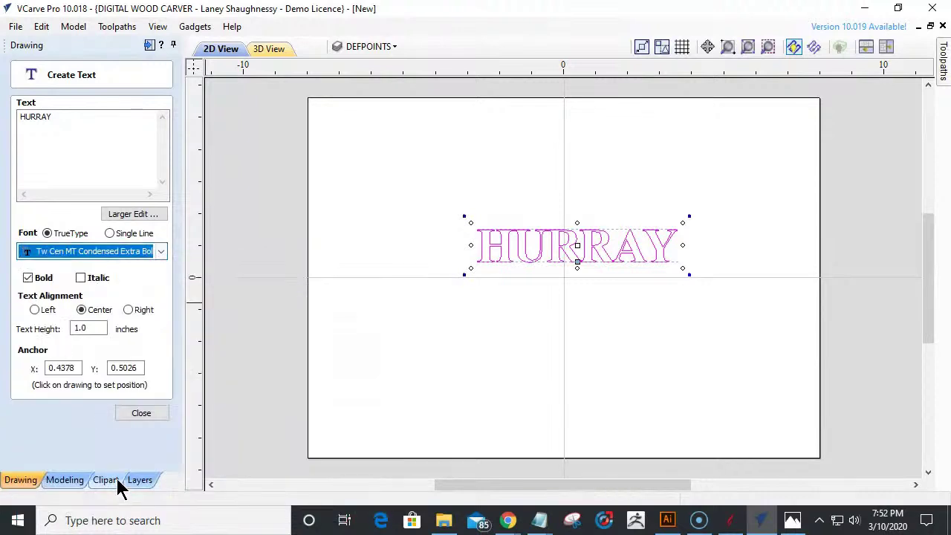
click(140, 413)
- Enlarge the HURRAY text proportionally to about 8.95 by 1.97 inches and examine the overlapping outlines in its letters
click(531, 239)
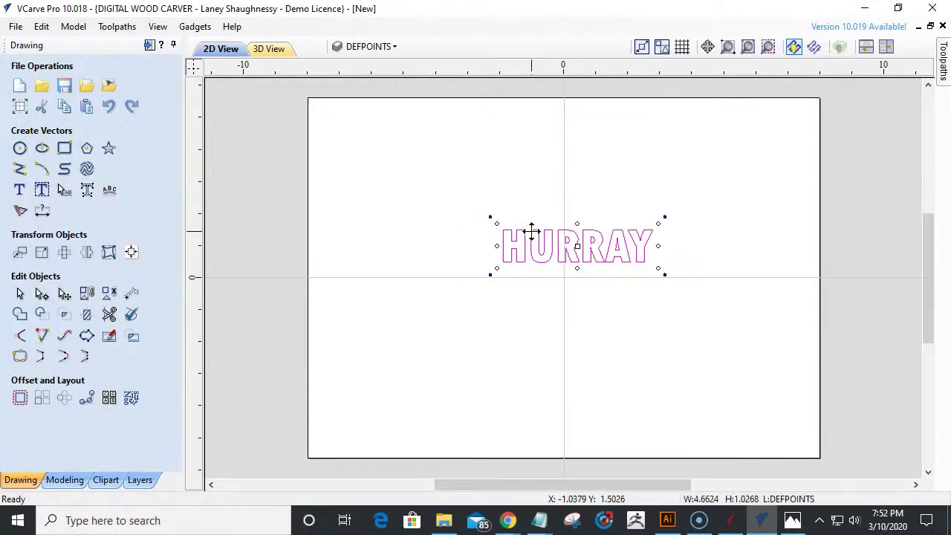
drag(493, 218, 516, 199)
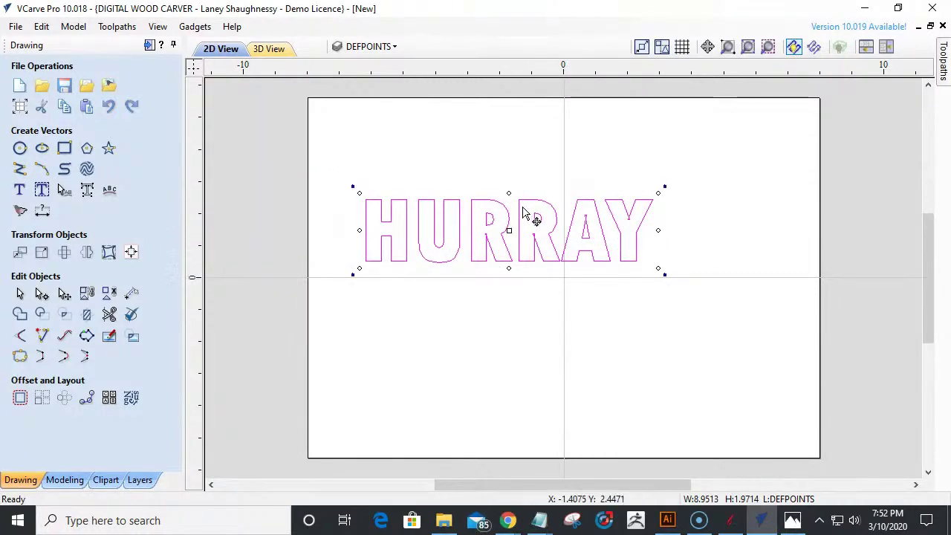
middle_drag(532, 212, 608, 251)
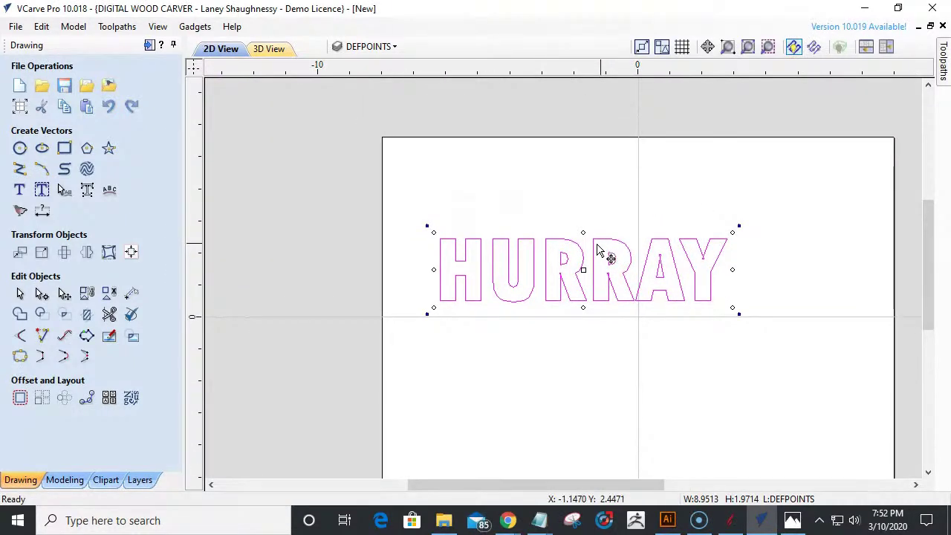
scroll(577, 281, up, 2)
scroll(574, 278, down, 4)
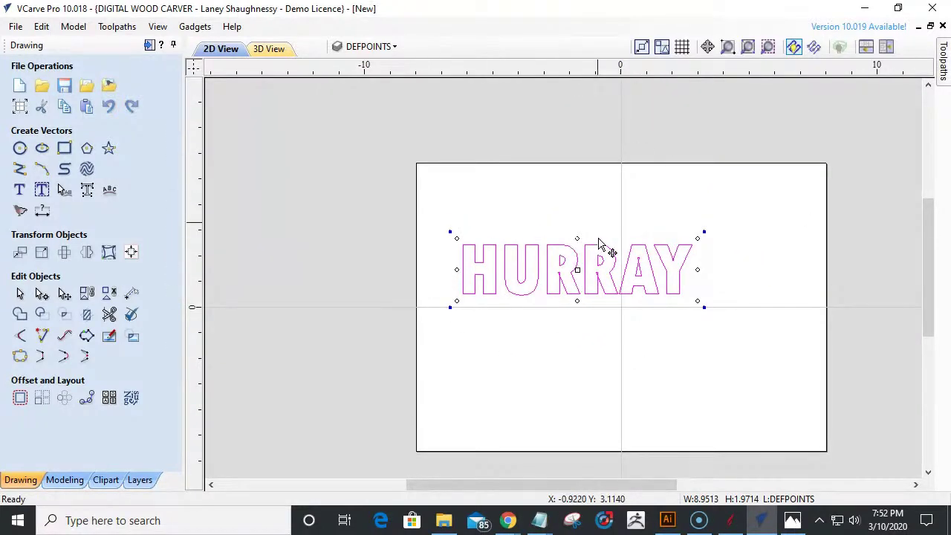
scroll(607, 272, up, 3)
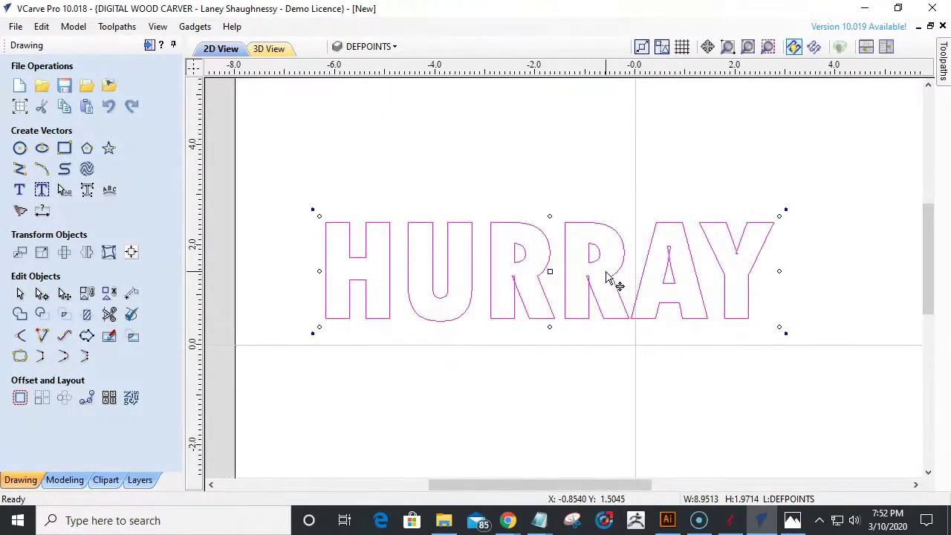
scroll(607, 275, down, 2)
scroll(607, 275, down, 3)
scroll(564, 295, up, 4)
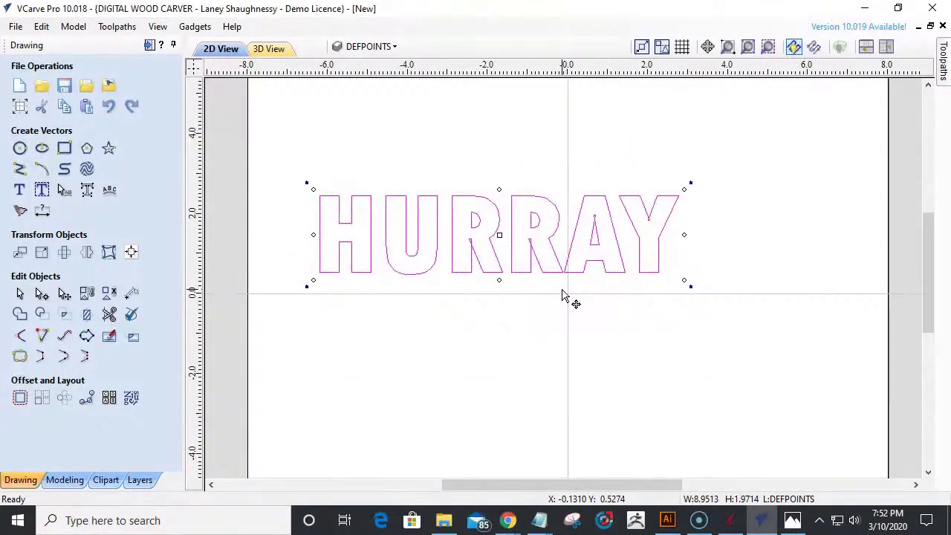
scroll(456, 232, up, 2)
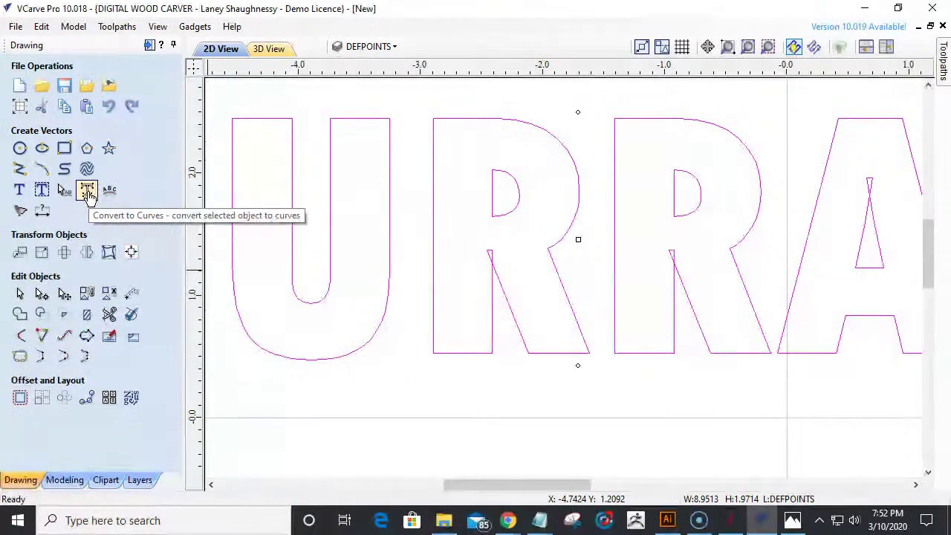
- Convert the HURRAY text to curves and trim away the small overlapping loops inside the R, A and Y letters
click(88, 193)
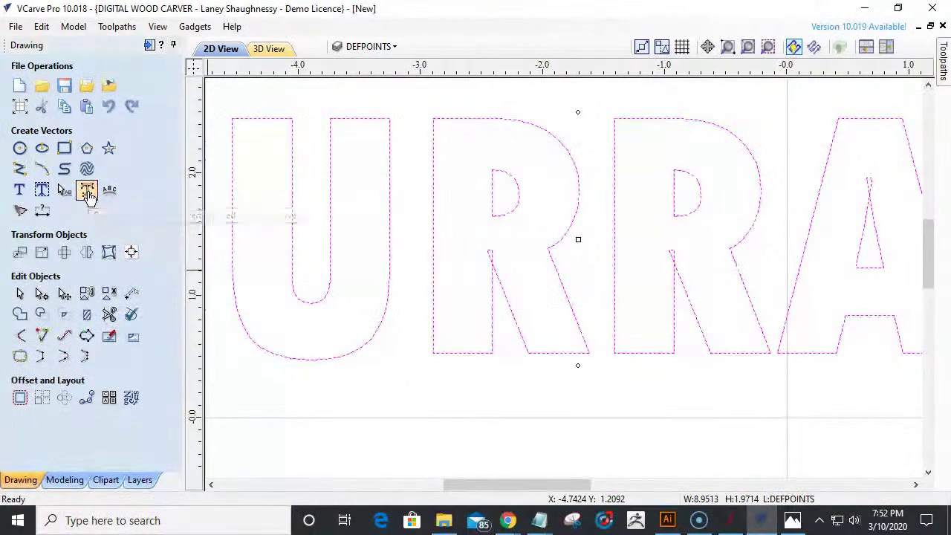
click(109, 315)
click(671, 255)
click(869, 186)
scroll(587, 251, down, 3)
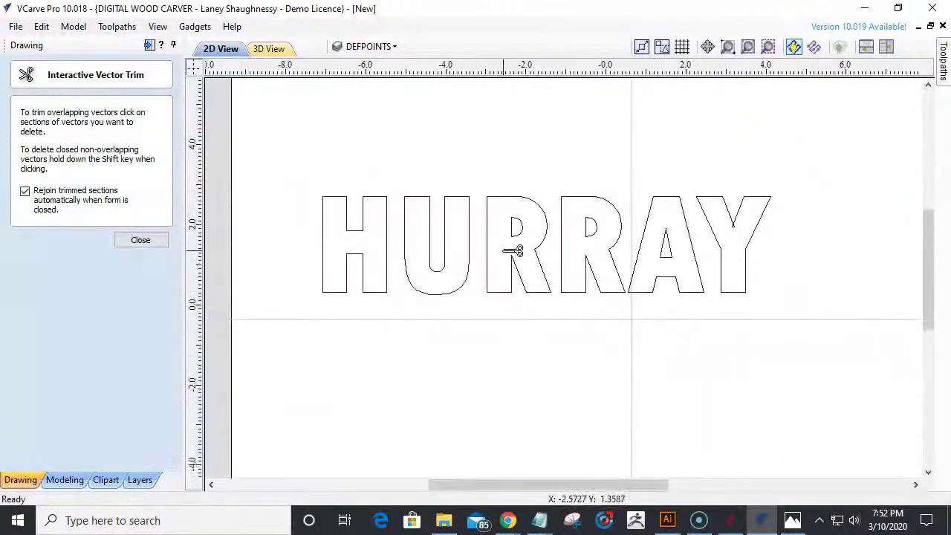
scroll(685, 246, up, 8)
click(698, 216)
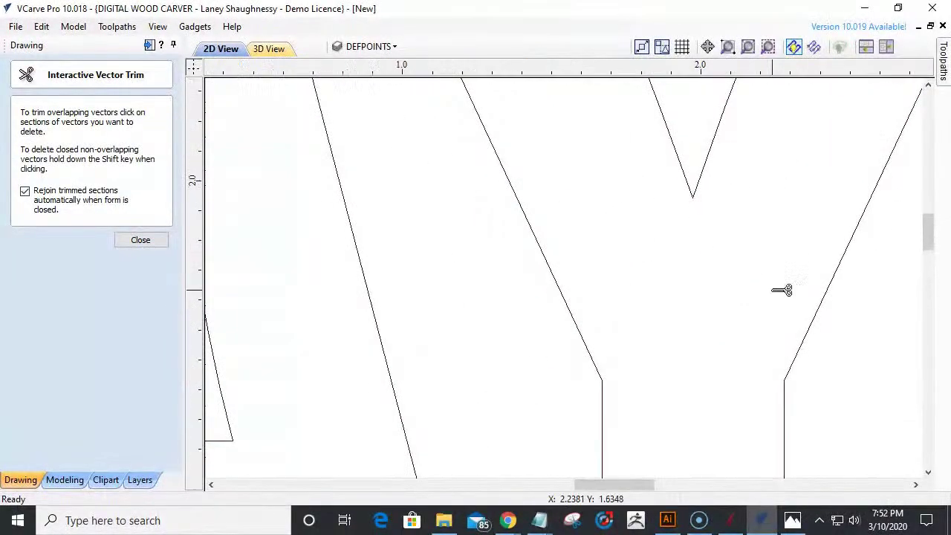
scroll(779, 287, down, 5)
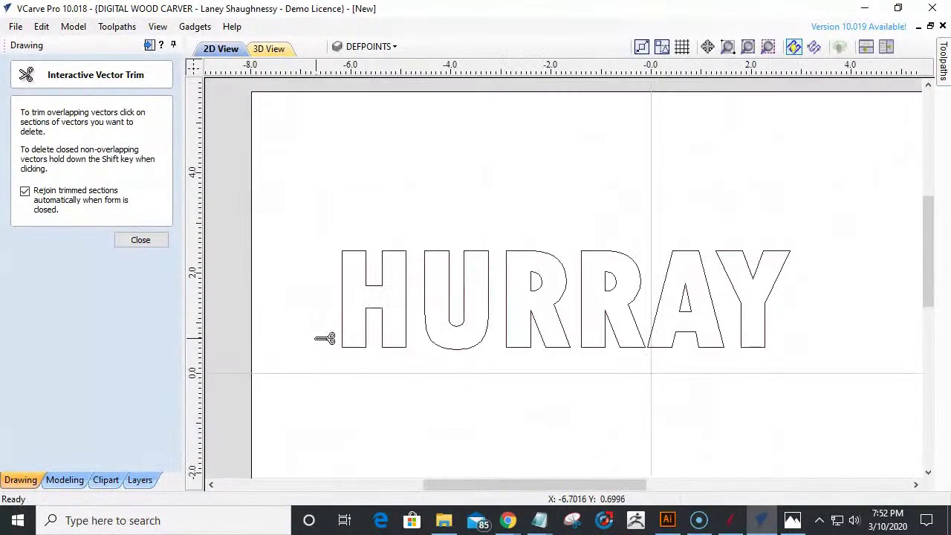
click(144, 242)
- Select all the trimmed HURRAY letter vectors and start the Distort Object tool on them
mouse_move(294, 215)
mouse_down()
mouse_move(708, 349)
mouse_move(829, 399)
mouse_up()
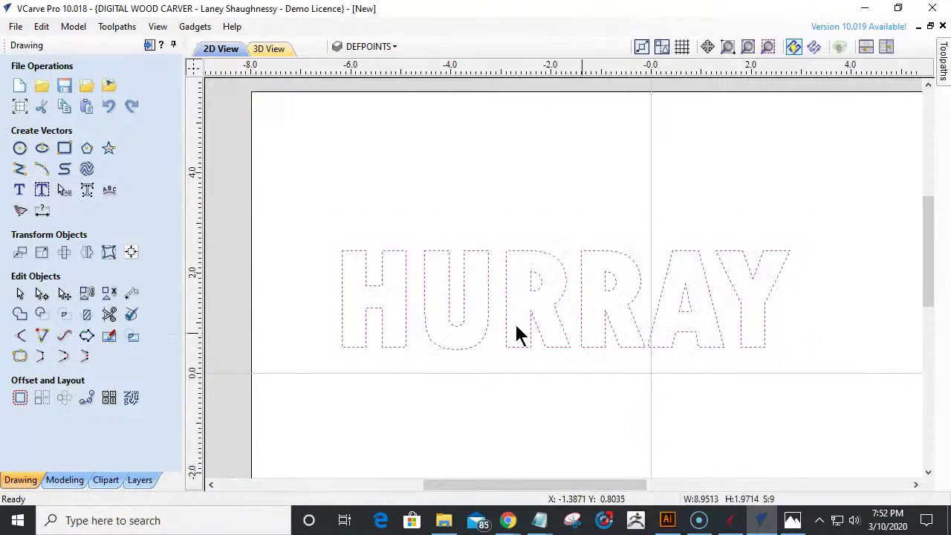
click(109, 254)
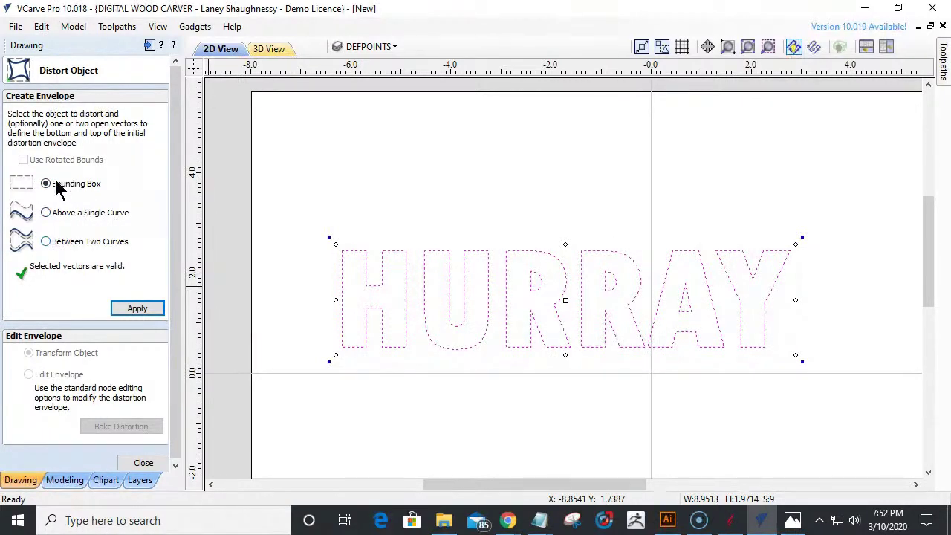
- Create a bounding-box distortion envelope around HURRAY and raise its upper-left corner by about 1.9 units
click(137, 307)
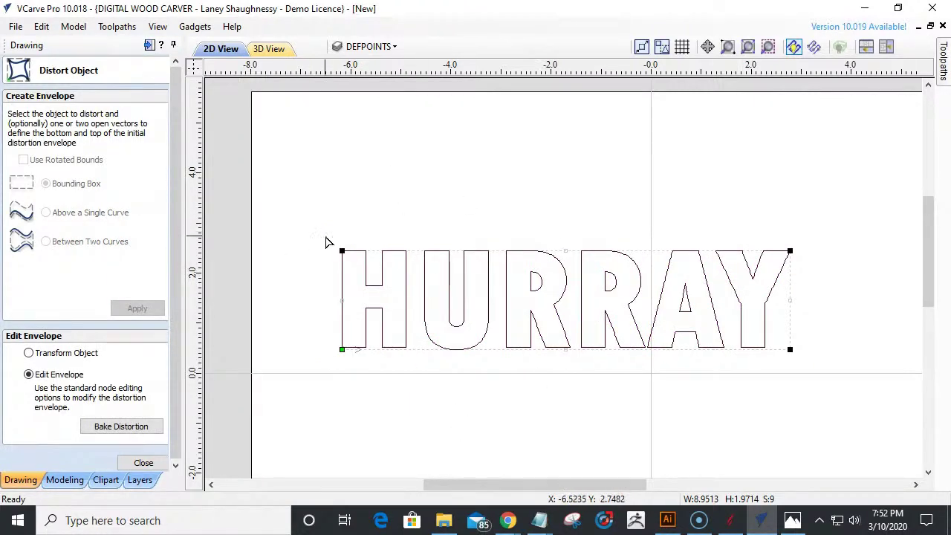
scroll(327, 241, up, 1)
scroll(327, 241, down, 1)
drag(338, 247, 338, 173)
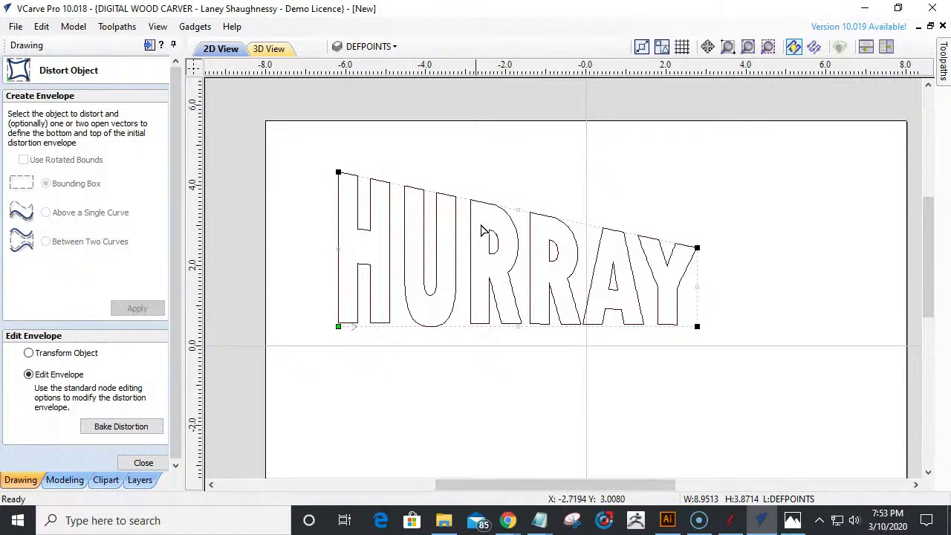
- Convert the envelope's top edge to a Bezier and shape it into an S-curve, high over the H and dipping before the Y
right_click(499, 210)
click(548, 234)
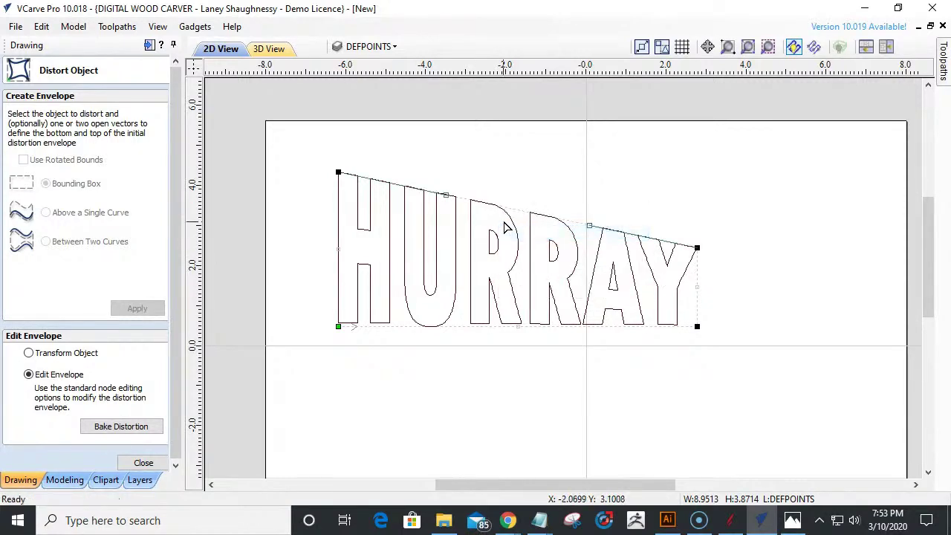
drag(448, 191, 461, 114)
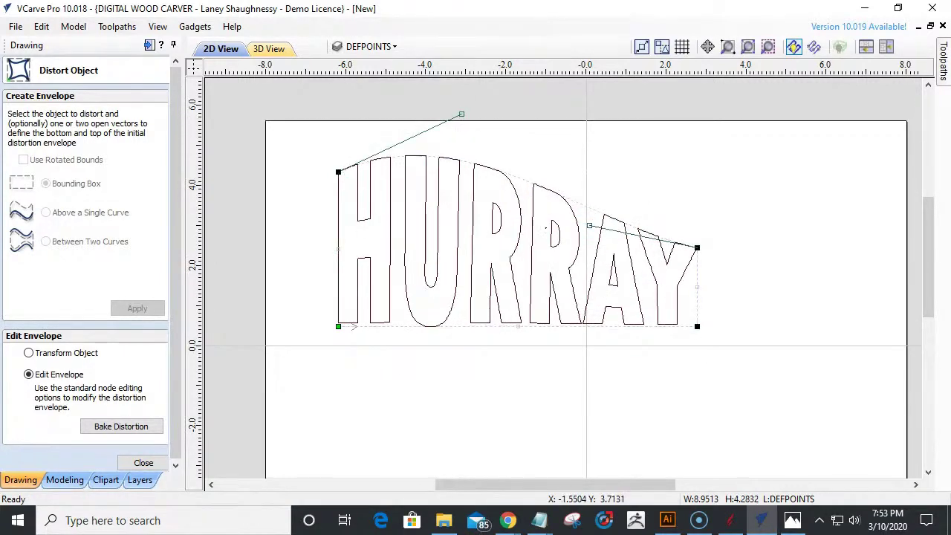
drag(589, 225, 587, 323)
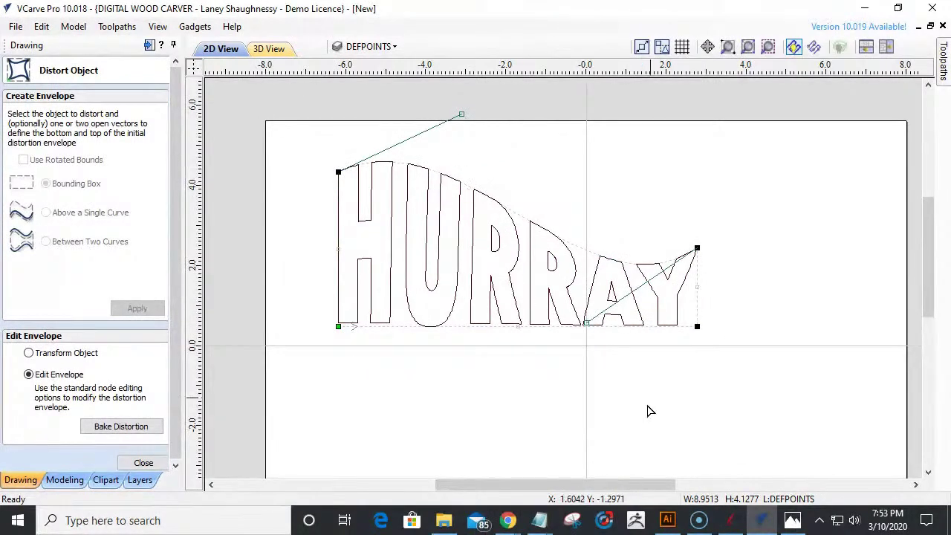
- Lower the envelope's lower-right corner to about Y 0, undoing the excess adjustment
drag(697, 327, 800, 392)
mouse_move(713, 516)
click(800, 393)
drag(704, 304, 605, 338)
key(ctrl+z)
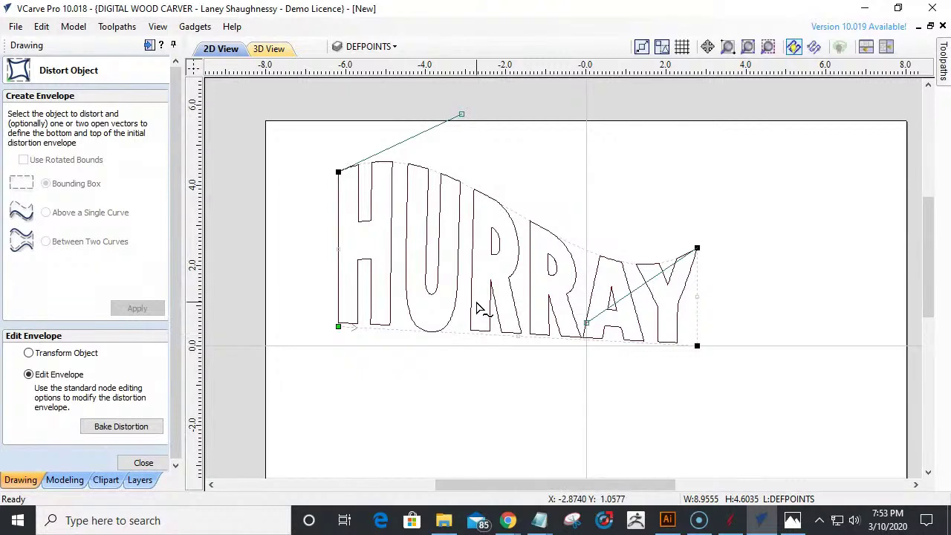
- Move the envelope's upper-left corner inward and down to about X -5.5, Y 3.1, slanting the H
scroll(480, 309, down, 3)
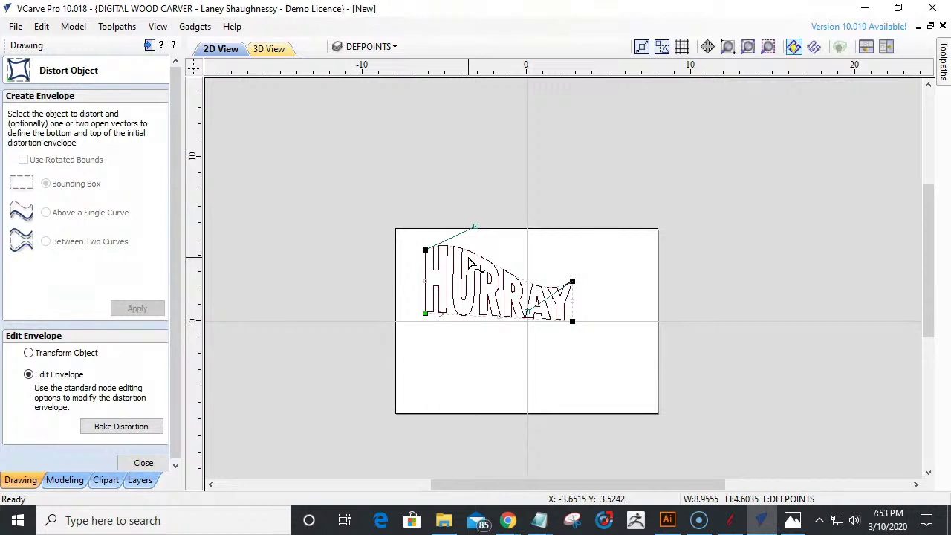
mouse_move(425, 251)
mouse_down()
mouse_move(453, 277)
mouse_move(409, 259)
mouse_up()
scroll(453, 274, up, 1)
scroll(453, 277, up, 1)
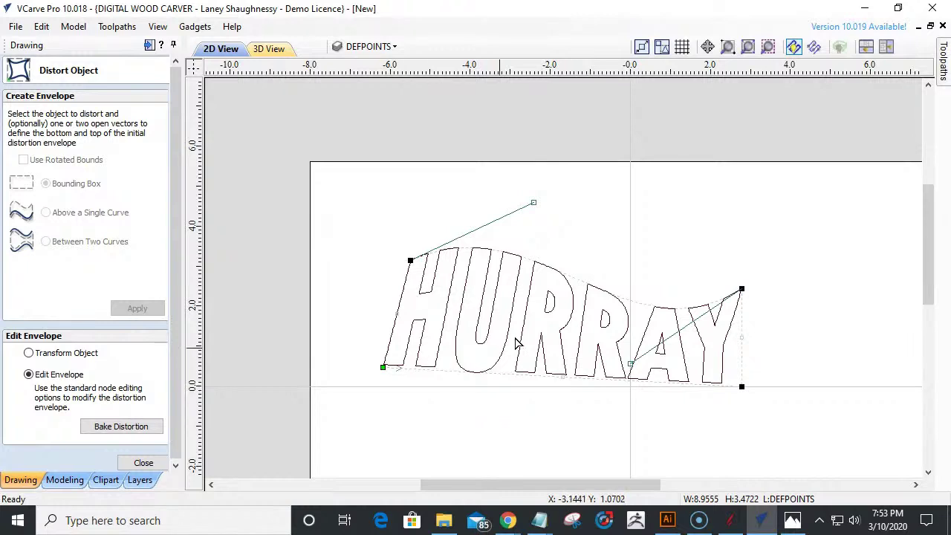
- Try pulling the middle of the envelope's bottom edge downward and converting the right edge to an arc
drag(561, 375, 556, 441)
mouse_move(554, 525)
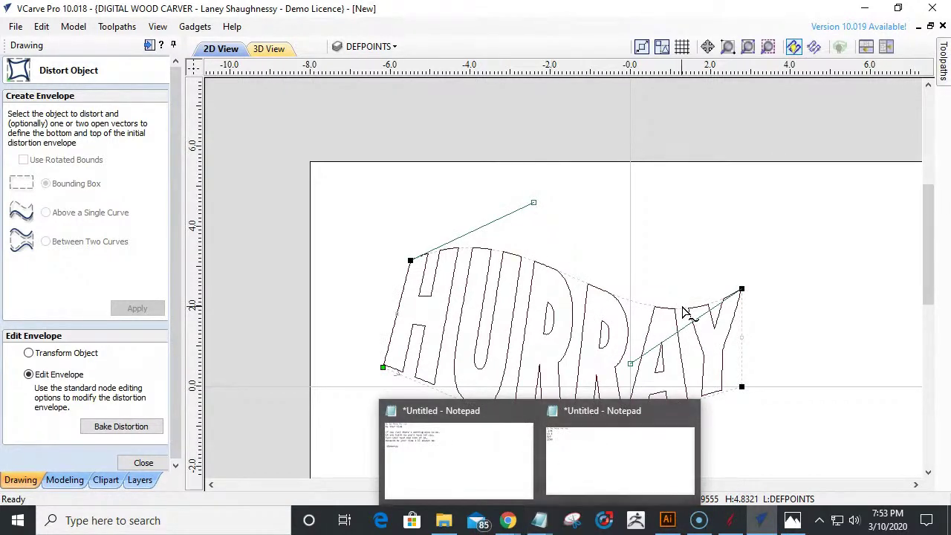
right_click(742, 319)
click(776, 357)
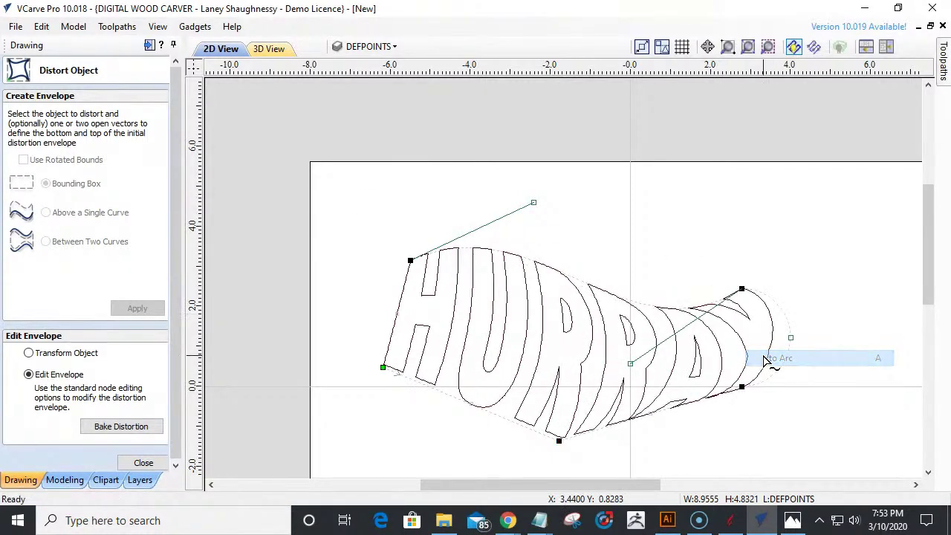
- Try converting the envelope's right edge to a Bezier and pulling its upper handle inward past the Y
right_click(786, 318)
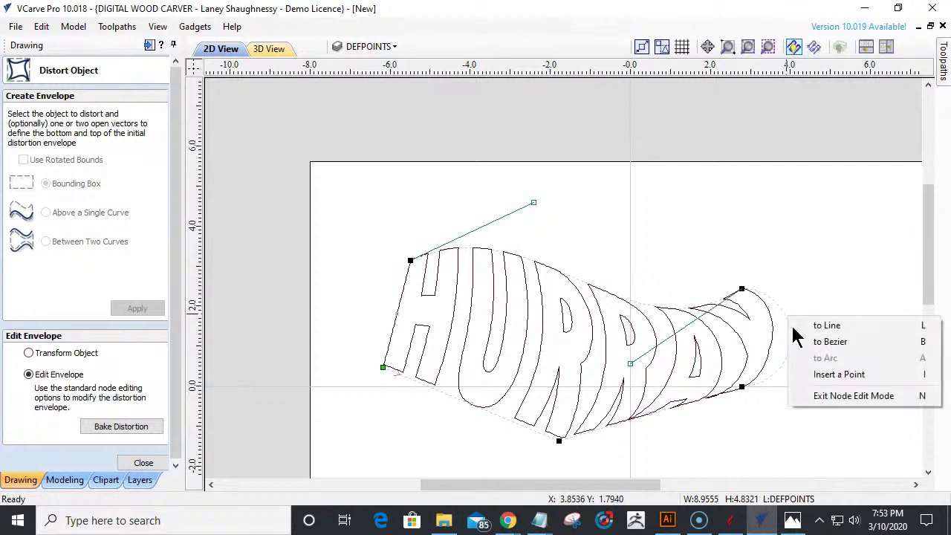
click(828, 342)
drag(807, 289, 695, 327)
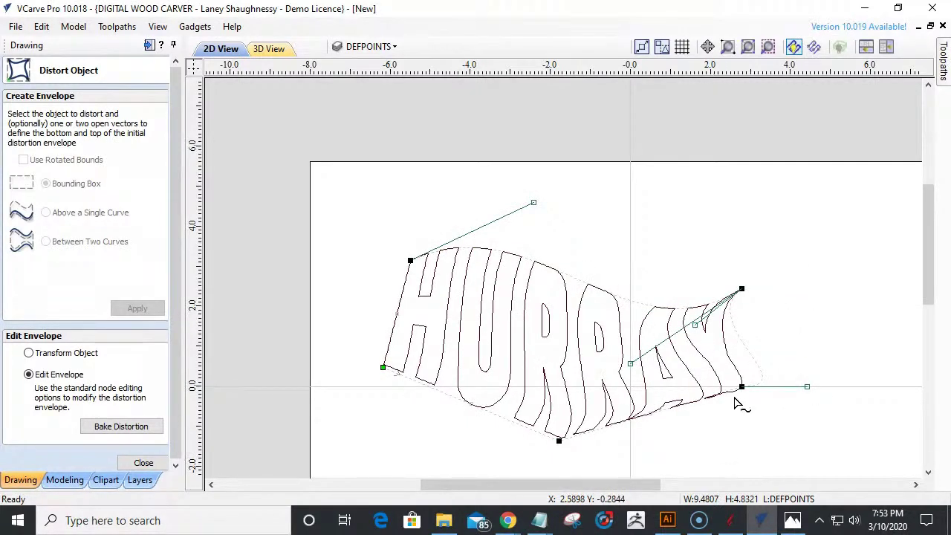
- Try moving the envelope's lower-right corner down and outward and the bottom-edge point beneath the U
drag(741, 386, 787, 452)
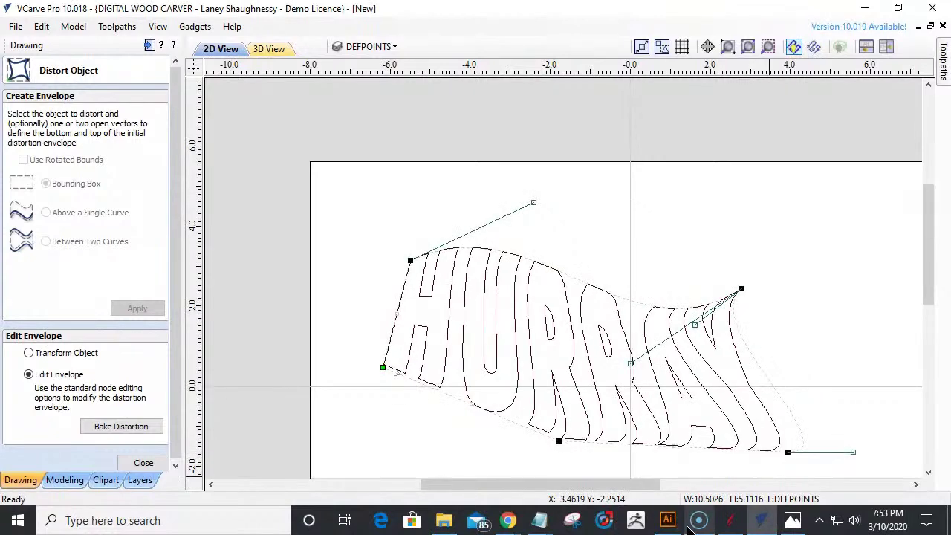
drag(555, 440, 488, 457)
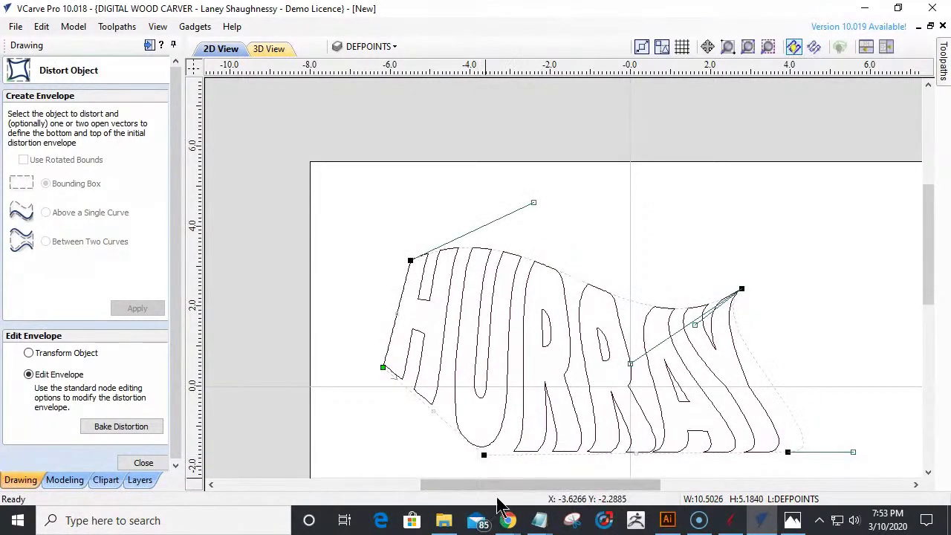
scroll(563, 290, down, 3)
scroll(537, 364, up, 3)
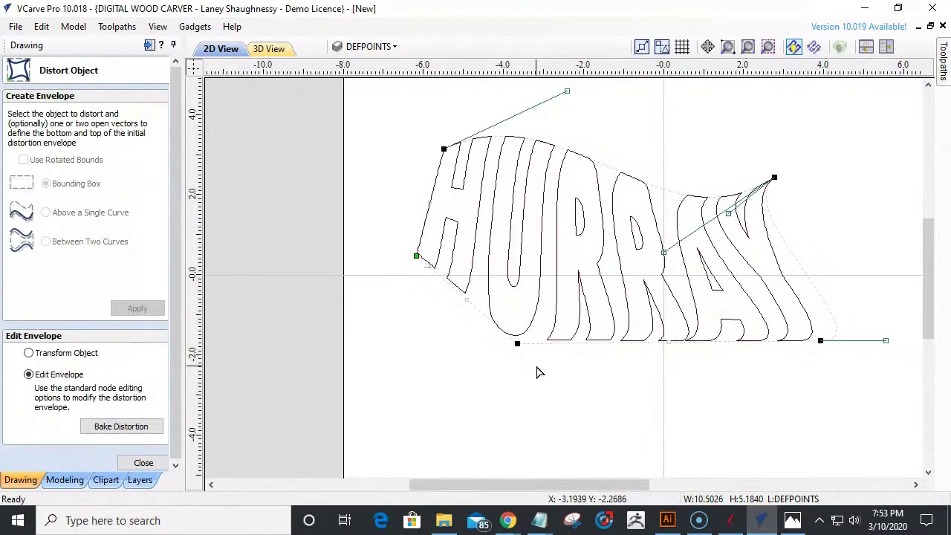
- Undo the envelope's recent right-edge, lower-right-corner and bottom-point edits
key(ctrl+z)
key(ctrl+z)
key(ctrl+z)
key(ctrl+z)
key(ctrl+z)
key(ctrl+z)
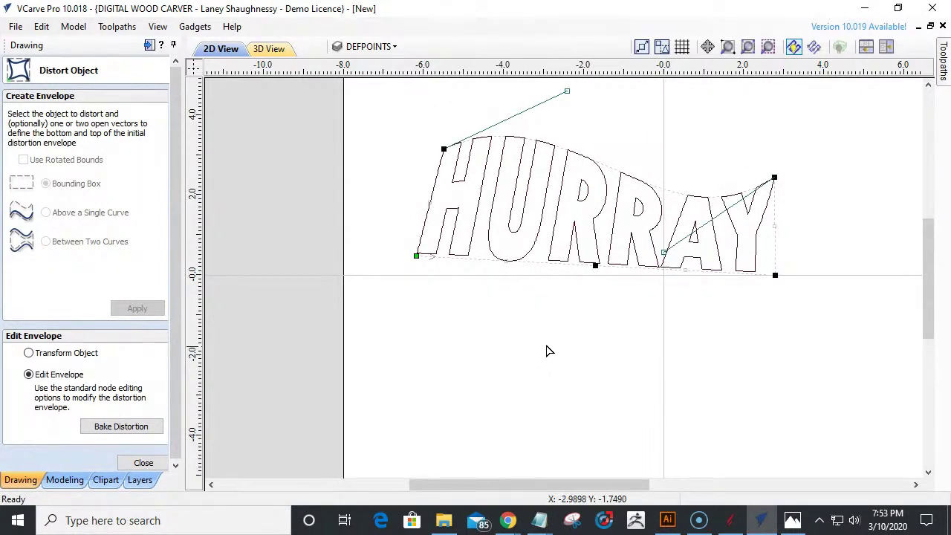
- Close the Distort Object tool and open the distorted HURRAY text for node editing
click(421, 395)
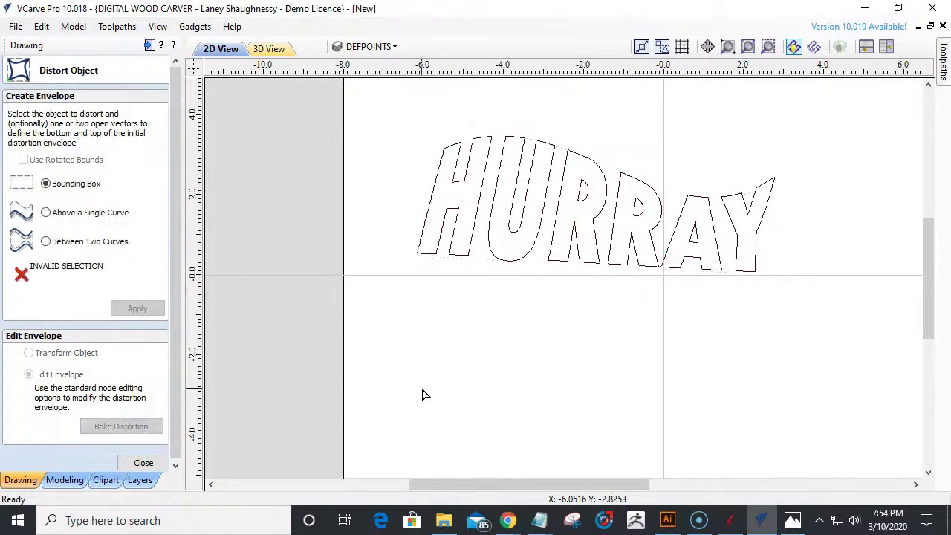
click(145, 464)
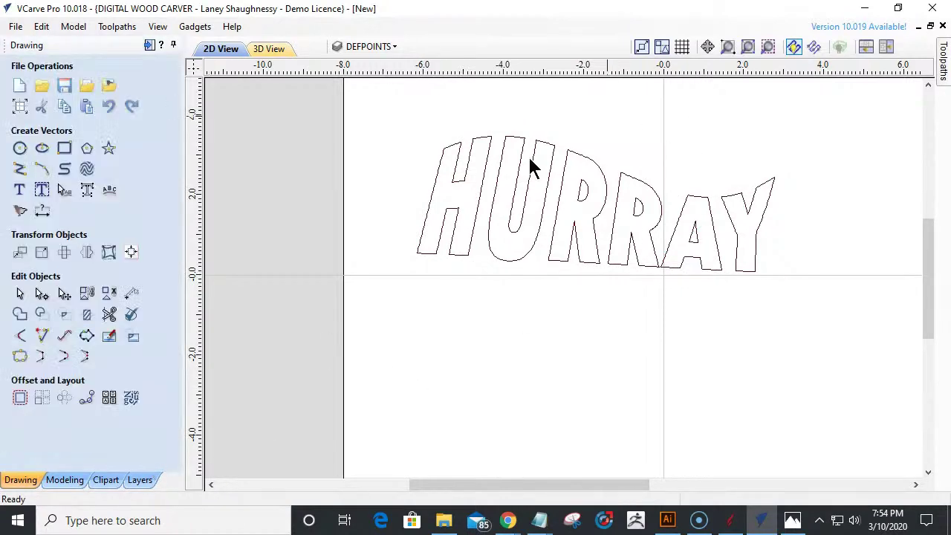
click(535, 147)
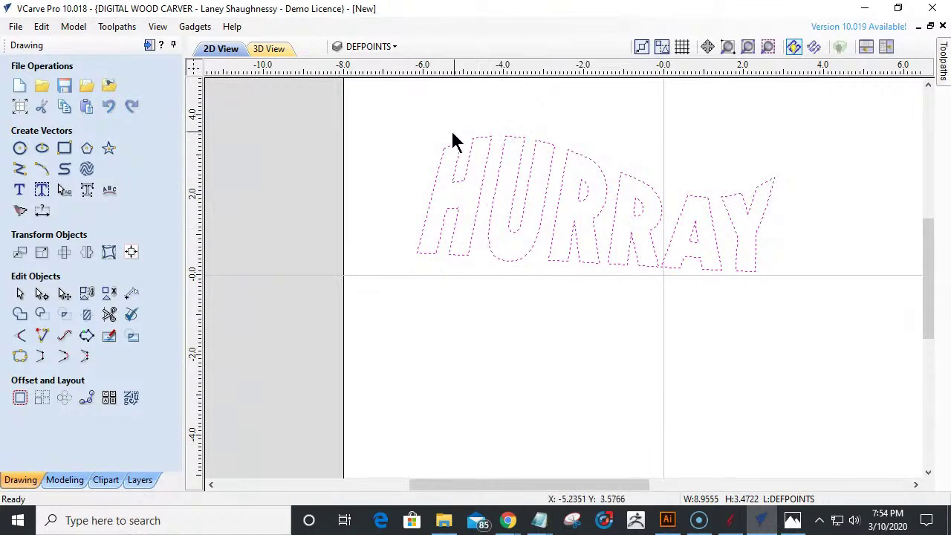
click(41, 294)
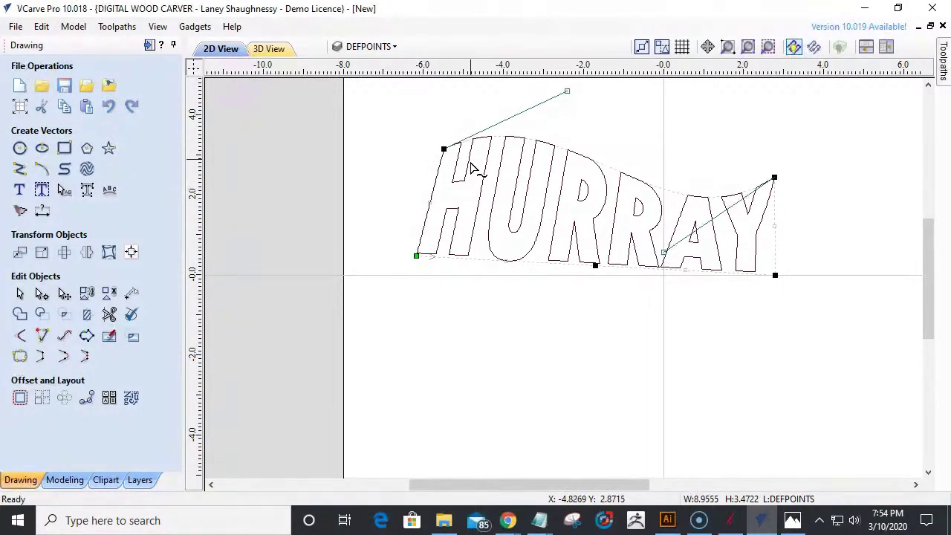
mouse_move(443, 149)
mouse_down()
mouse_move(417, 146)
mouse_move(443, 151)
mouse_up()
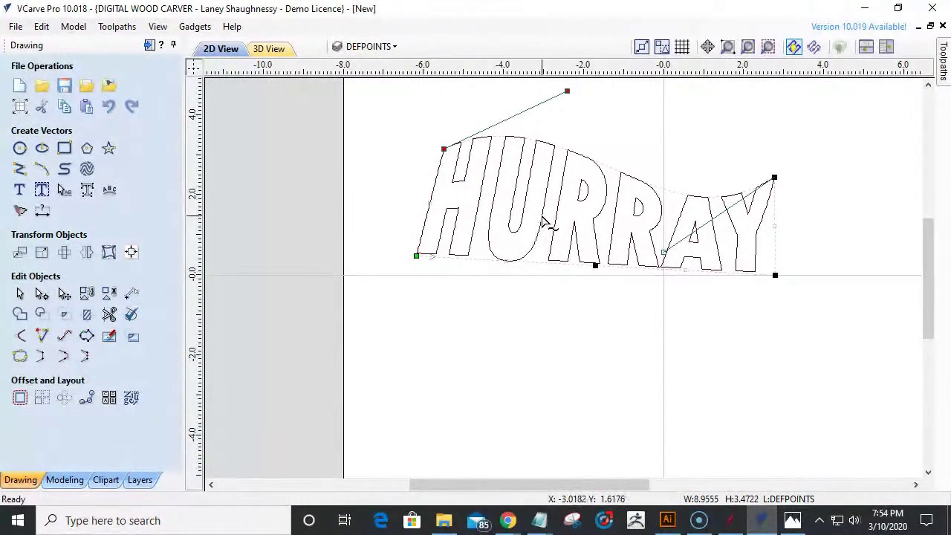
- Return to selection mode and convert the distorted HURRAY text to curves
click(19, 293)
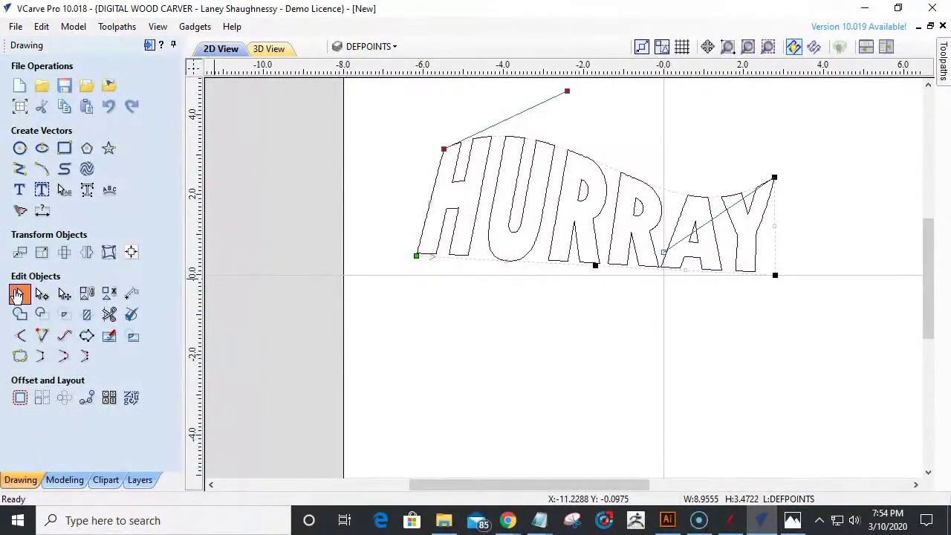
right_click(542, 224)
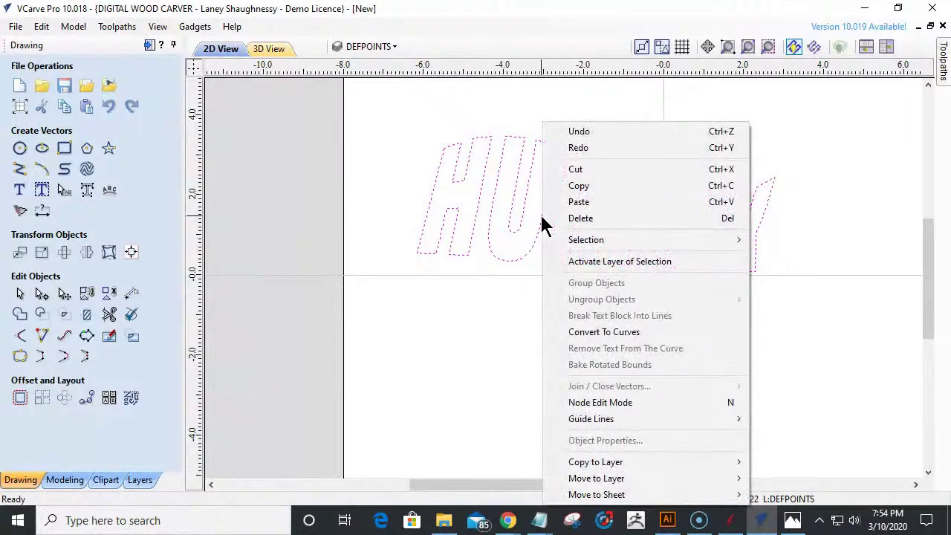
click(578, 333)
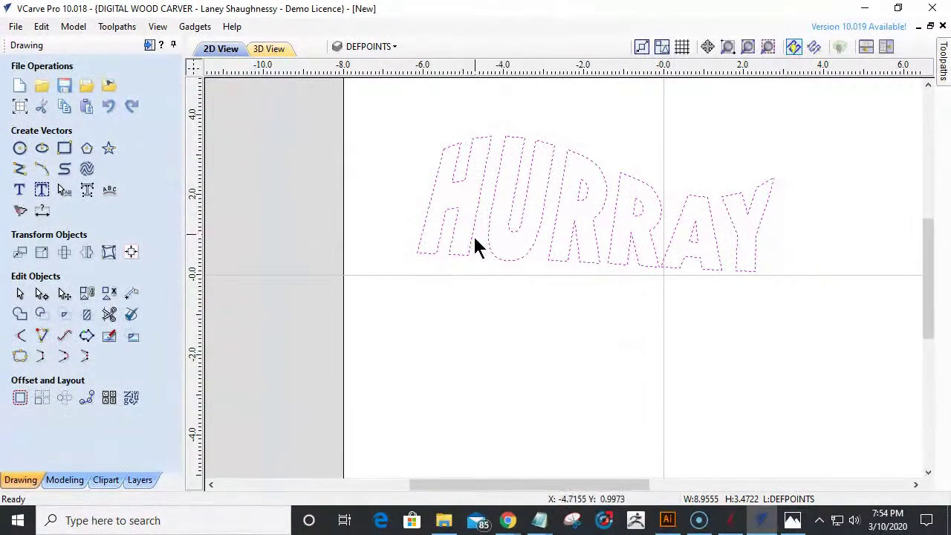
- Node-edit the H, moving both upper corners of its left stem upward to widen and heighten it
click(42, 293)
click(403, 146)
click(444, 147)
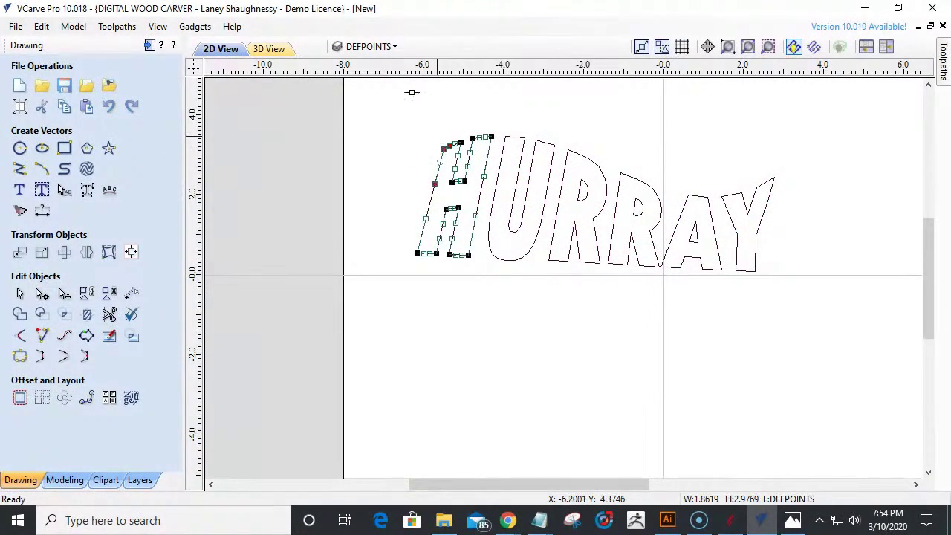
drag(444, 147, 412, 92)
drag(459, 141, 470, 92)
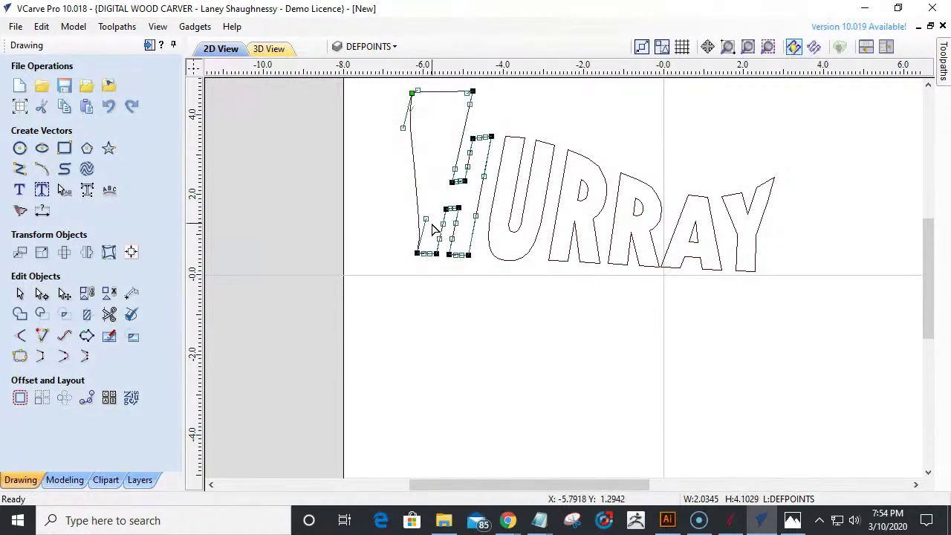
- Extend the H's lower-left corner to the sheet's left edge and lower the left stem's other bottom corner to match
drag(413, 256, 343, 262)
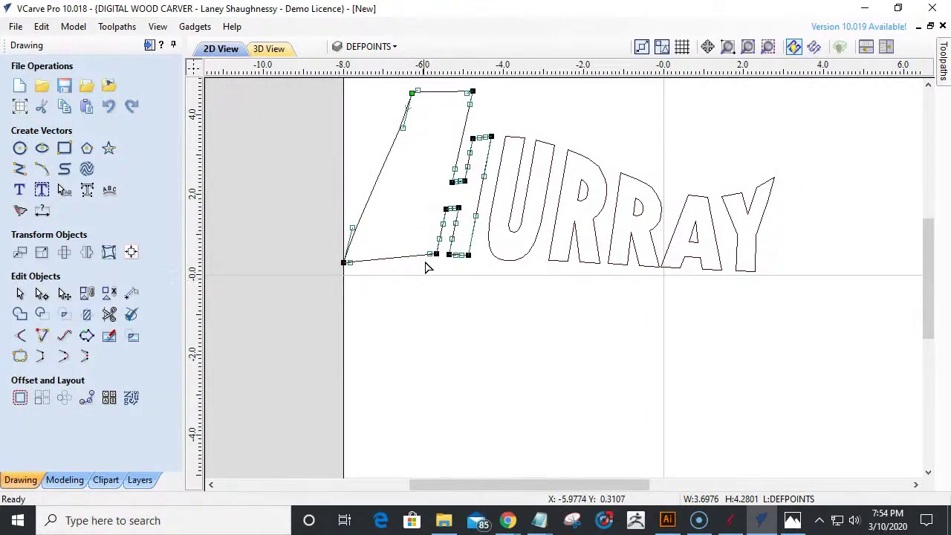
drag(437, 255, 435, 266)
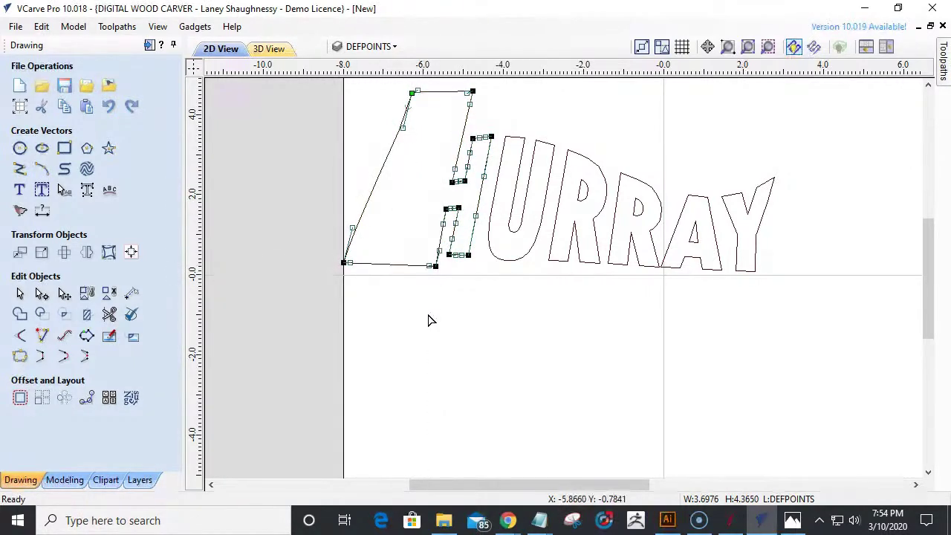
click(441, 339)
key(F3)
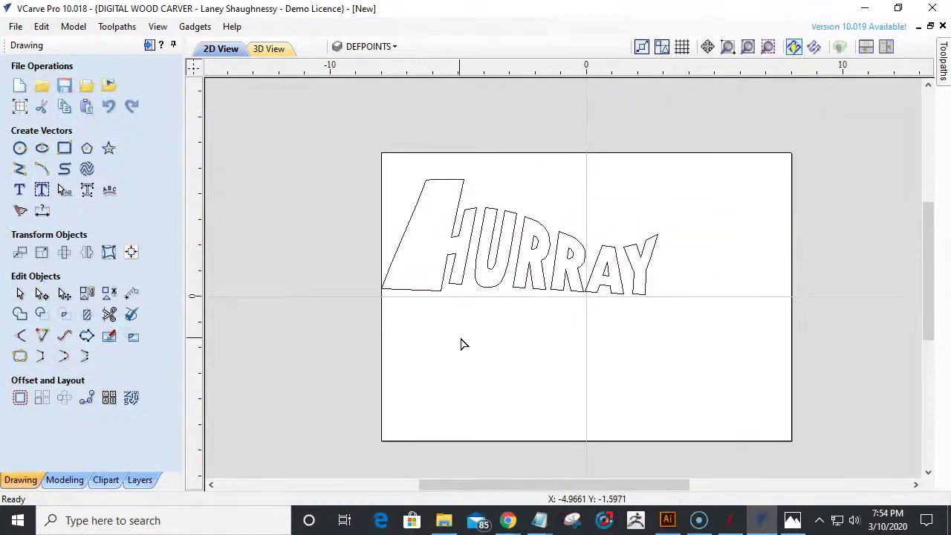
right_click(473, 215)
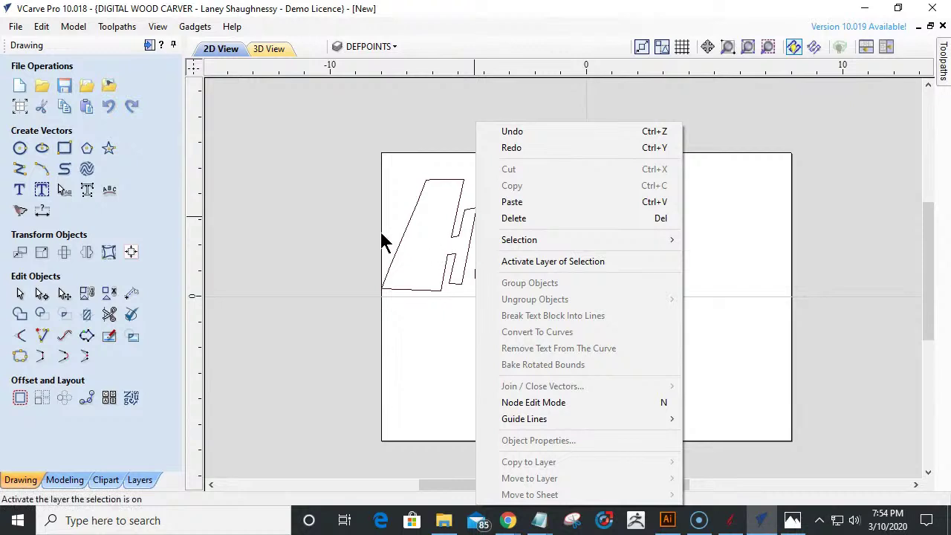
click(351, 257)
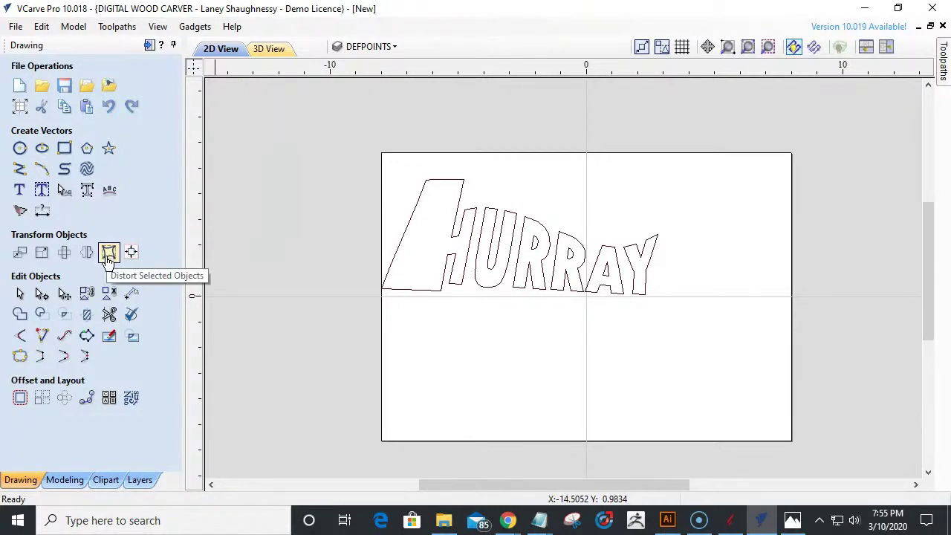
- Select all the HURRAY letter vectors and delete them from the sheet
drag(323, 153, 726, 358)
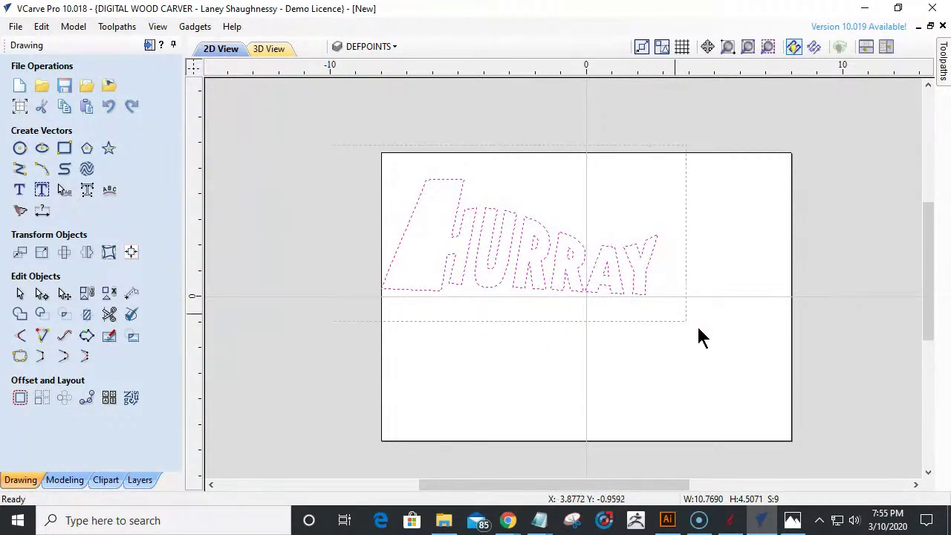
scroll(520, 282, up, 2)
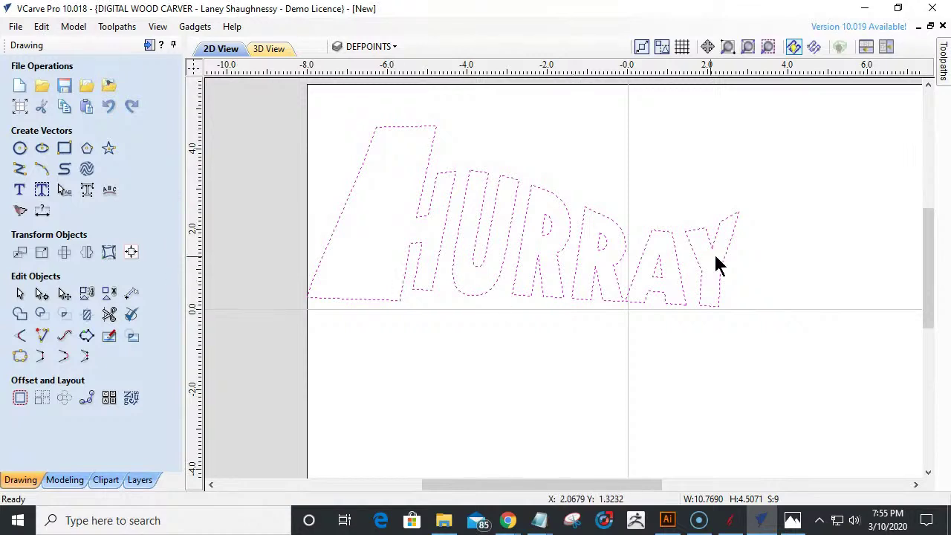
scroll(688, 312, down, 3)
scroll(676, 320, up, 2)
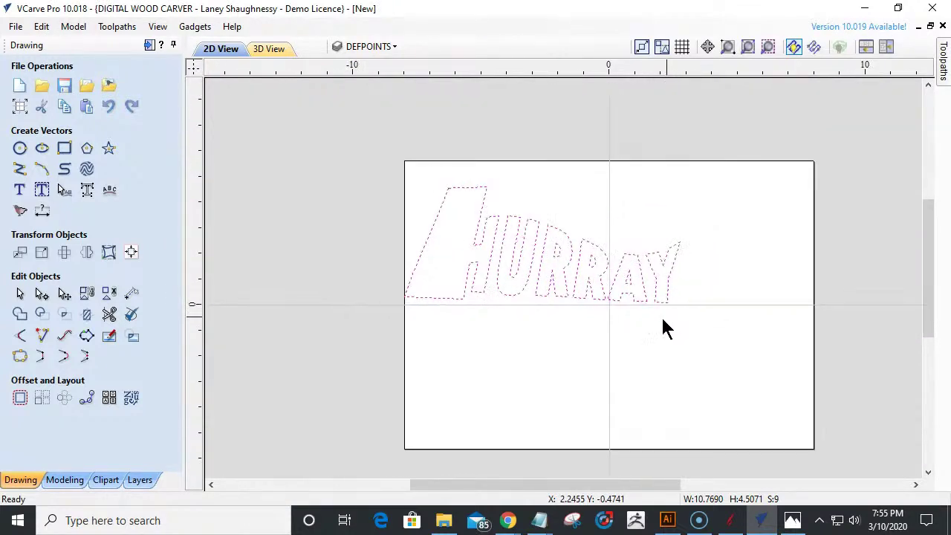
drag(380, 139, 718, 354)
key(Delete)
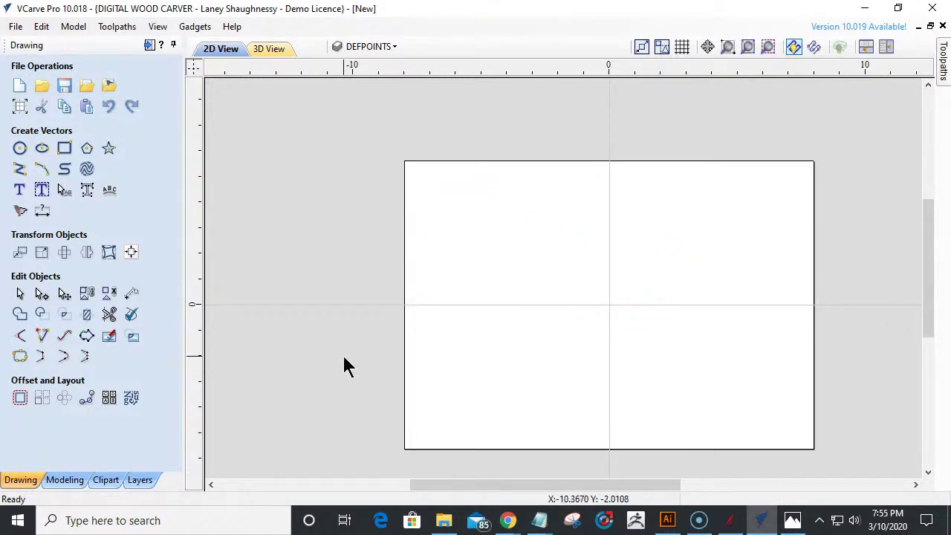
- Draw an ellipse centred on the sheet's origin, about 10 inches wide and 6.8 inches high
scroll(600, 314, down, 1)
scroll(600, 313, up, 2)
scroll(600, 313, down, 1)
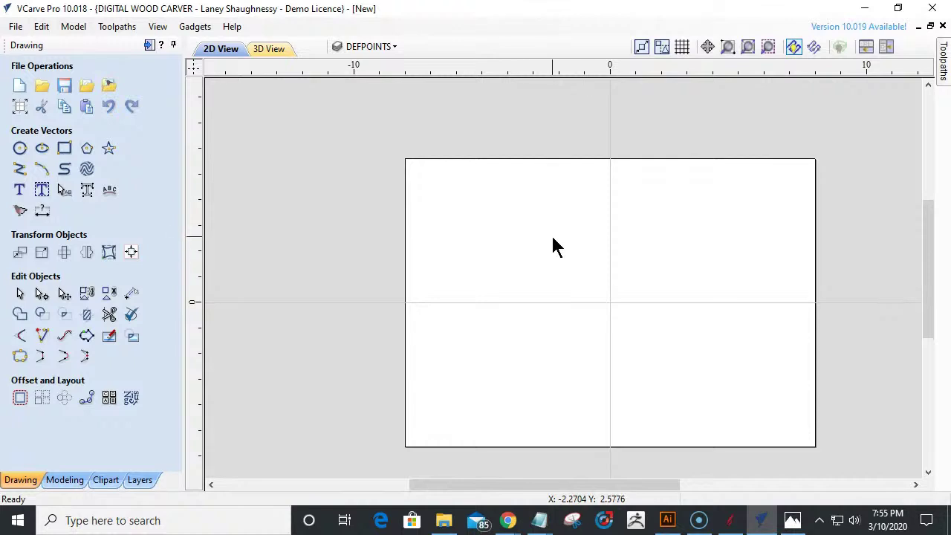
scroll(552, 246, up, 1)
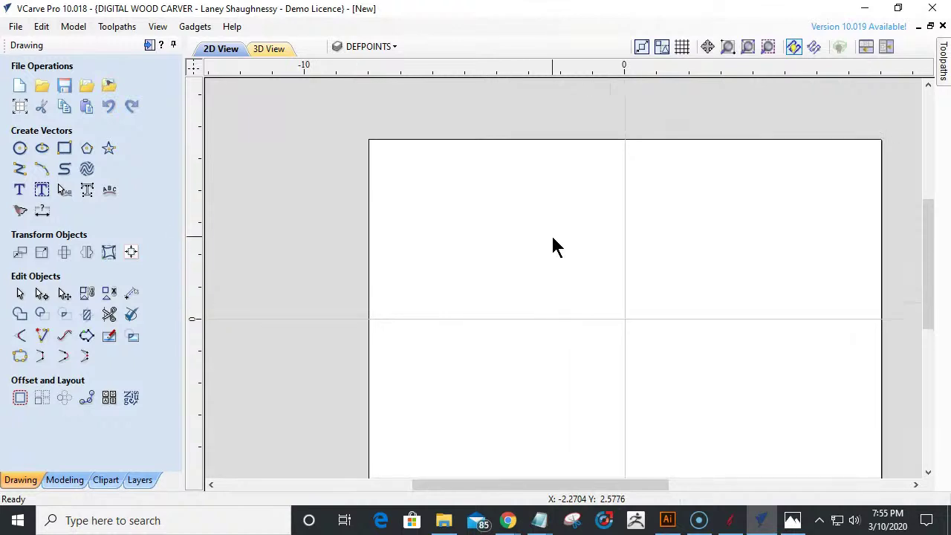
click(41, 150)
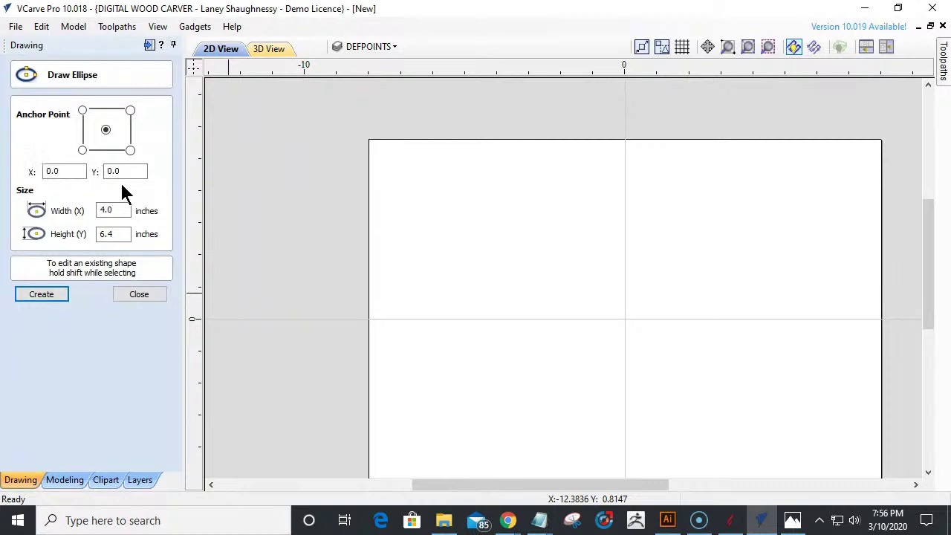
scroll(600, 341, down, 2)
scroll(609, 344, up, 2)
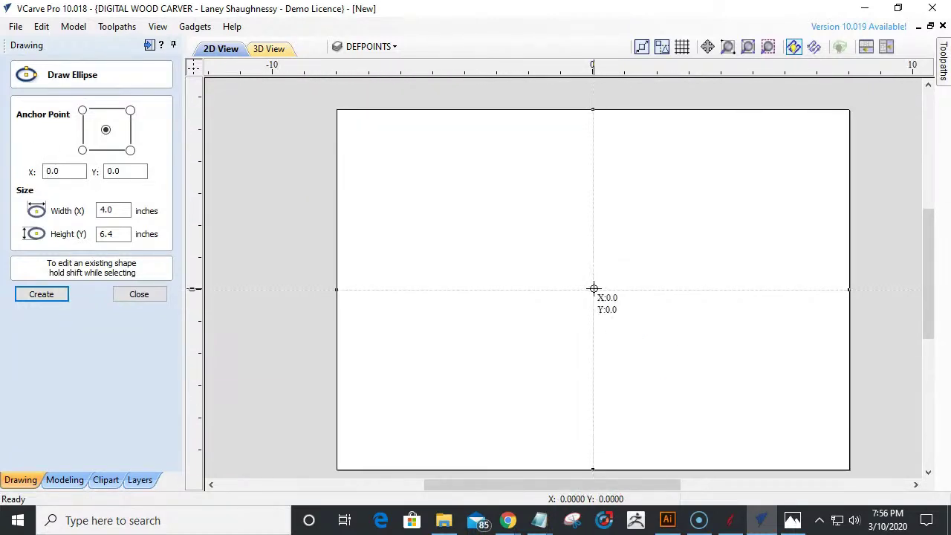
drag(686, 350, 757, 390)
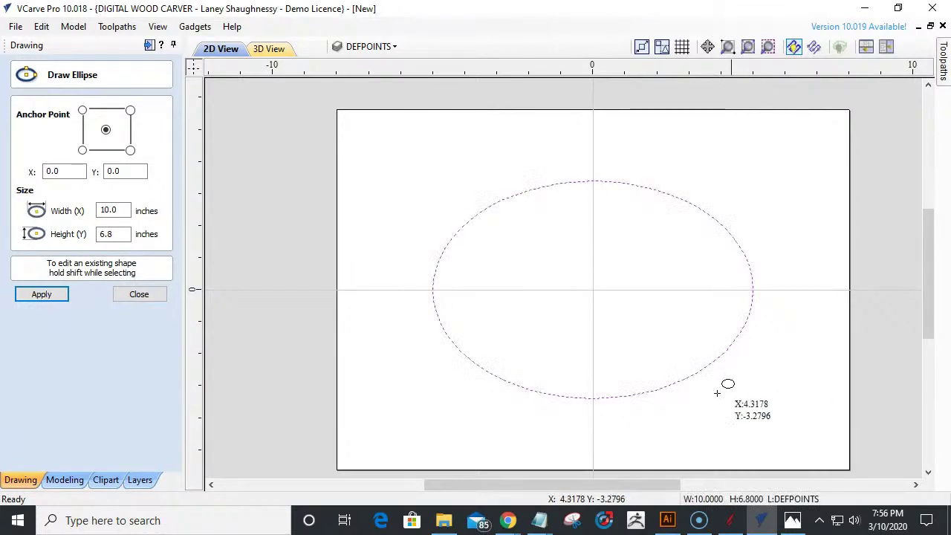
click(140, 294)
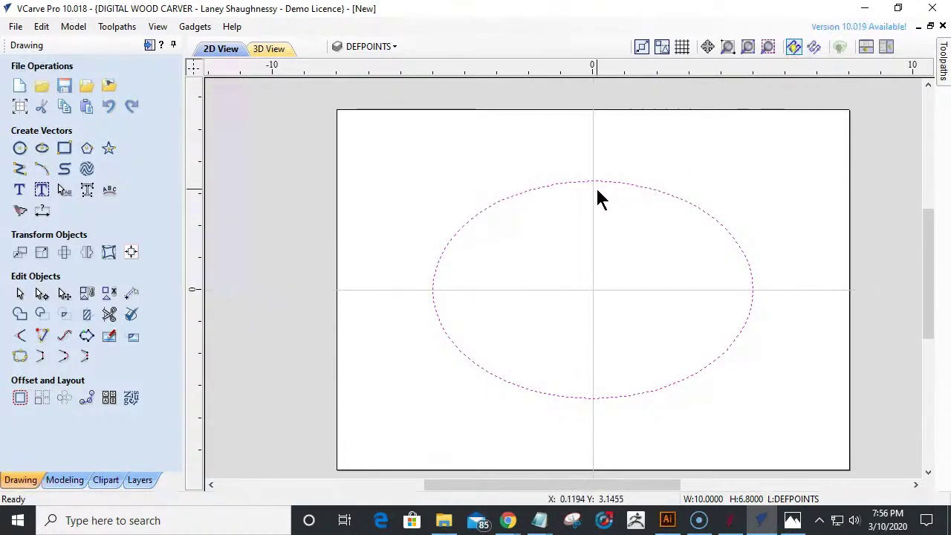
- Draw a 0.125-inch diameter circle outside the ellipse's upper-left side, at about X -5.26, Y 3.33
click(20, 151)
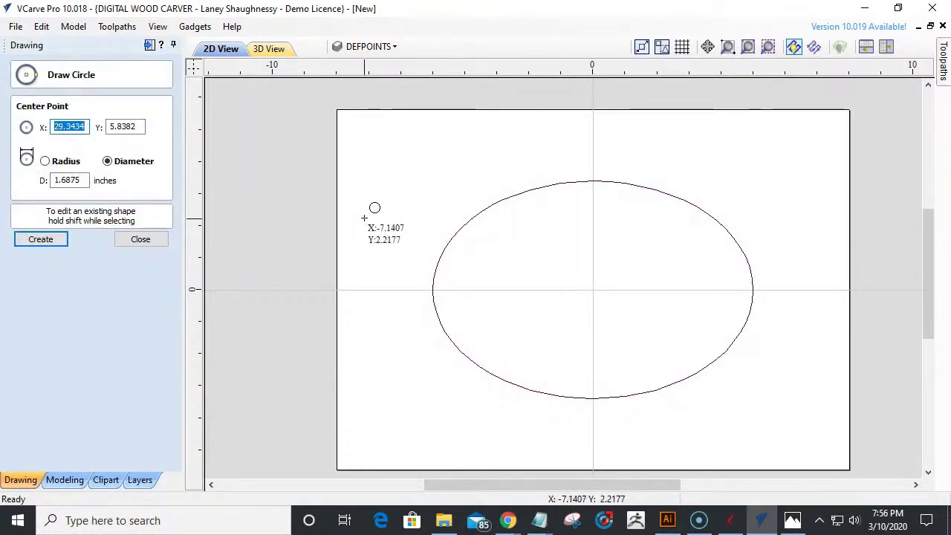
click(82, 180)
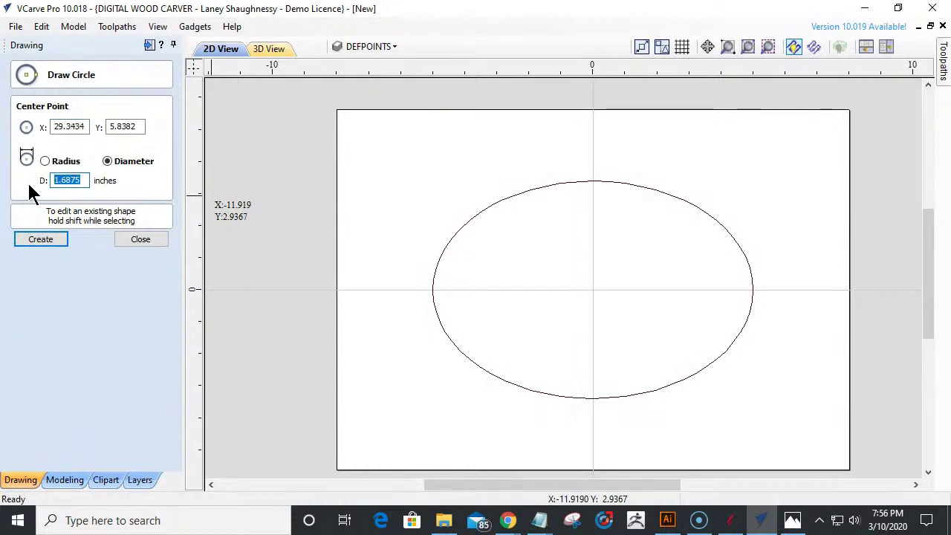
text(.125)
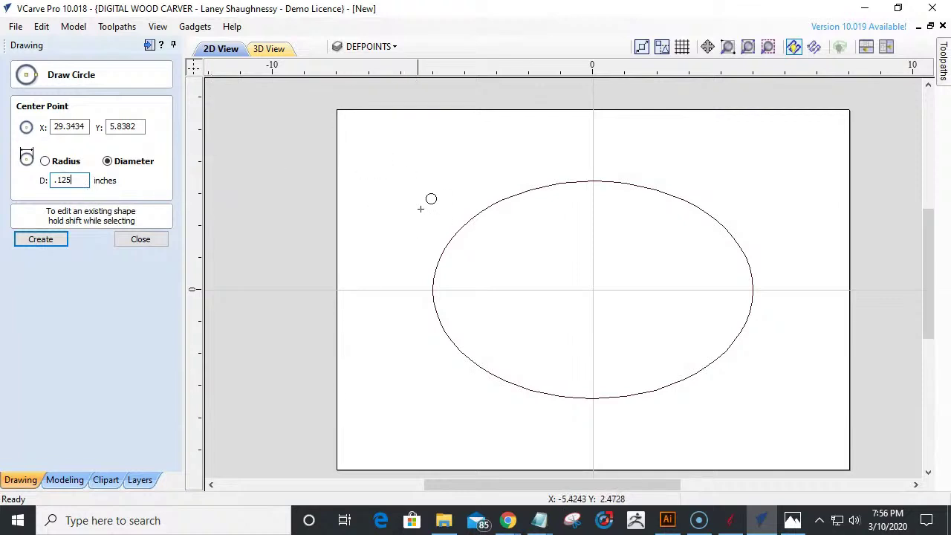
click(424, 183)
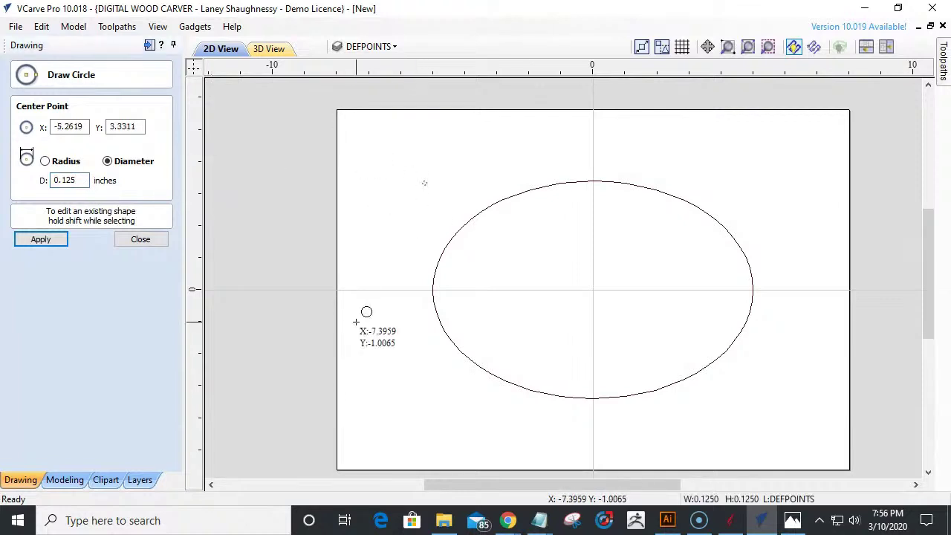
click(151, 240)
- Draw a narrow upright rectangle to the left of the small circle and size it 0.125 inches wide by 1 inch high
scroll(419, 191, up, 3)
scroll(421, 191, up, 2)
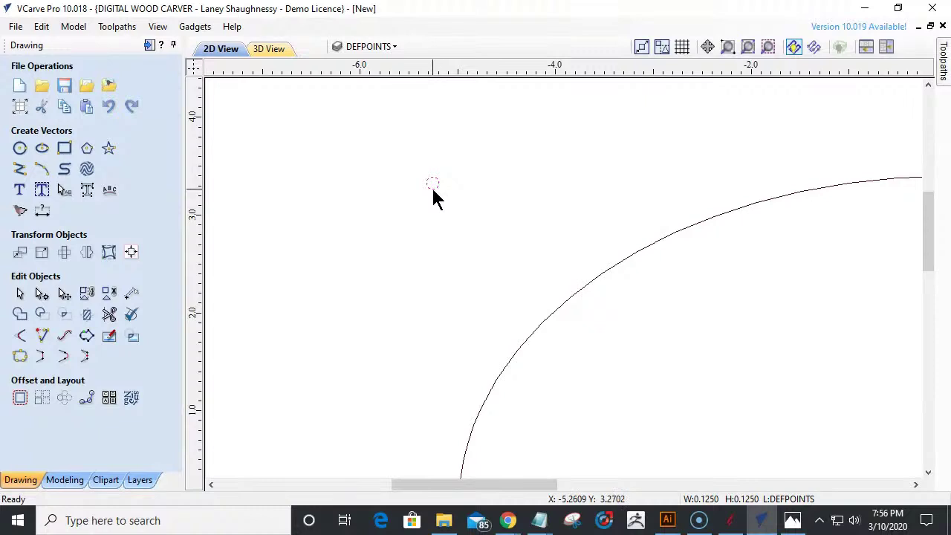
click(65, 148)
drag(353, 165, 370, 277)
double_click(117, 303)
text(.125)
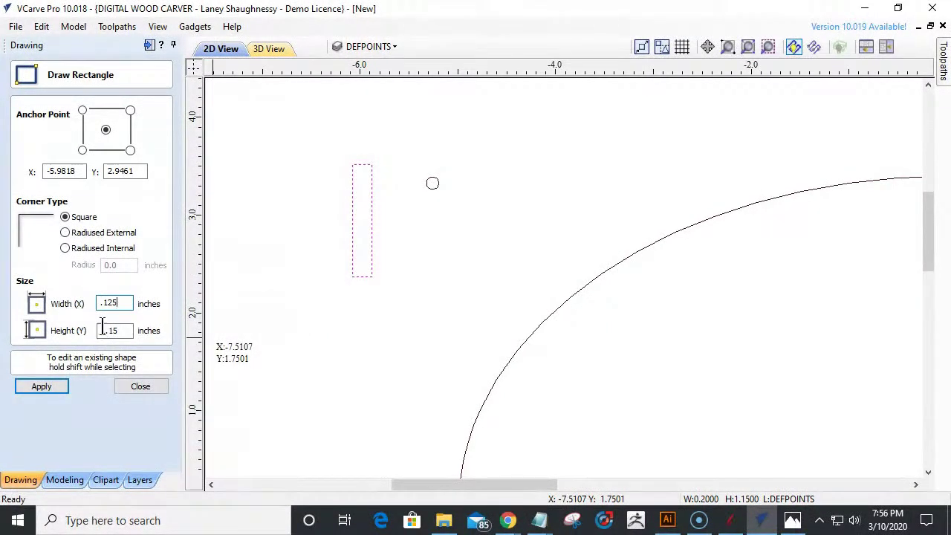
key(Tab)
text(1)
click(27, 387)
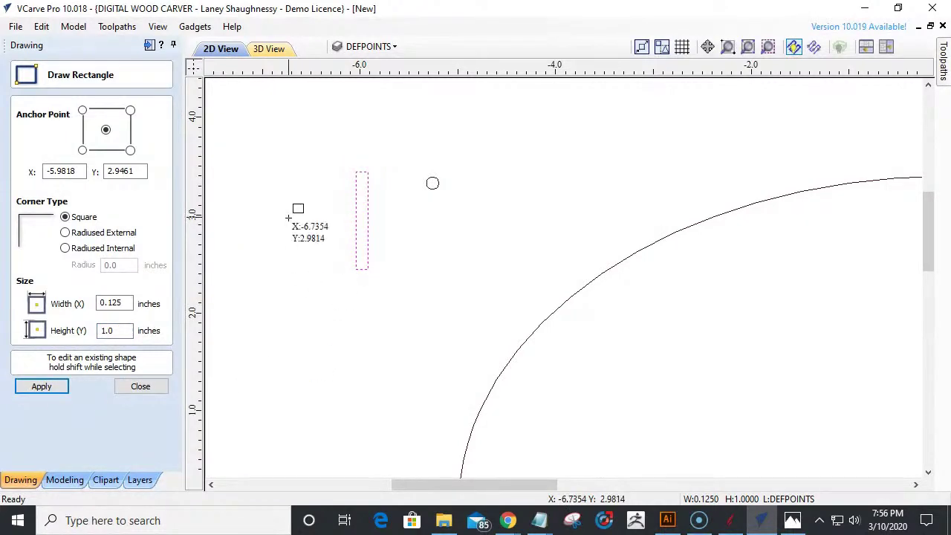
click(140, 386)
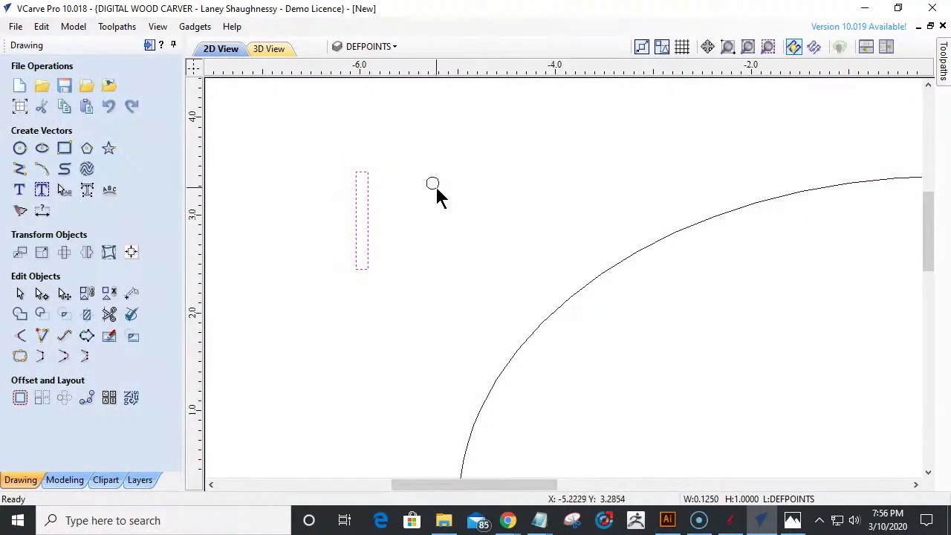
- Place two copies of the small circle straight below the original, unevenly spaced in a vertical column
click(436, 188)
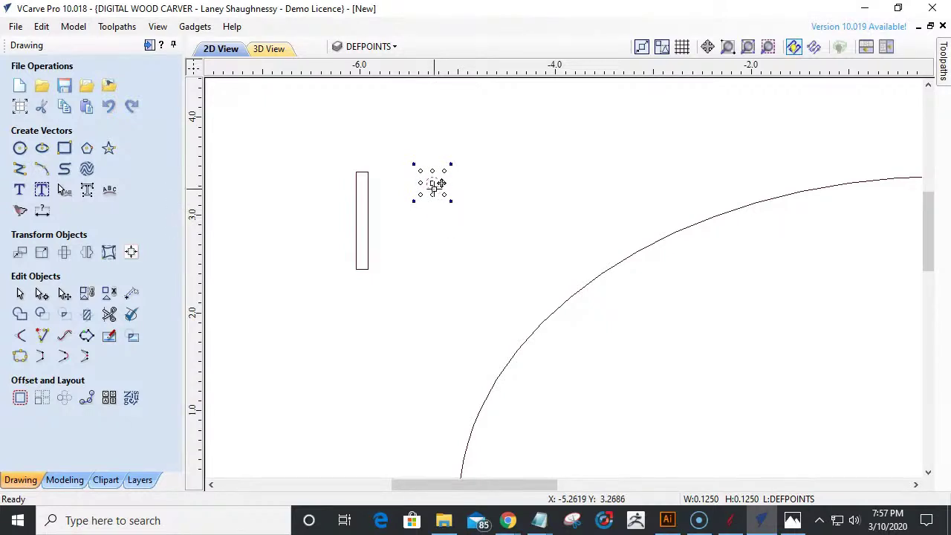
drag(435, 183, 433, 237)
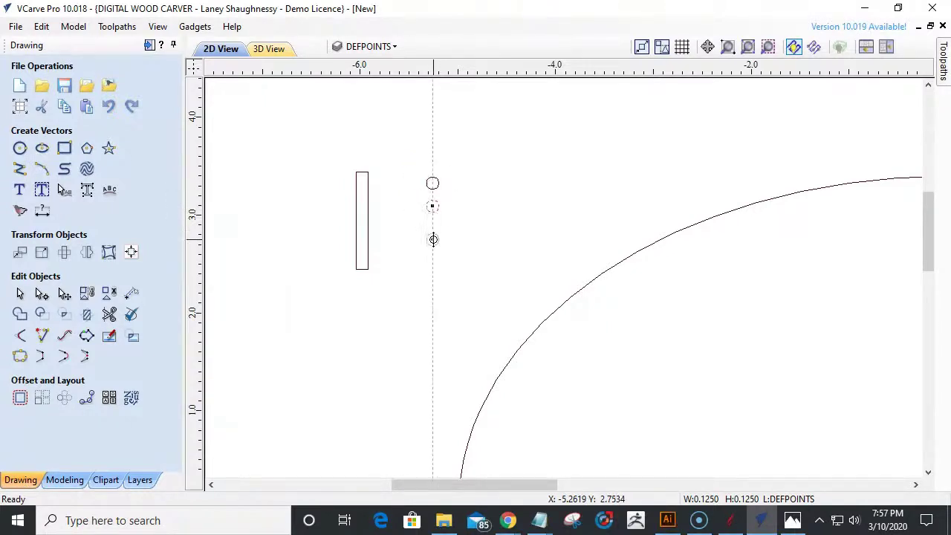
click(396, 312)
- Select the three circles with the narrow rectangle last, and centre the circles on the rectangle both horizontally and vertically
drag(408, 159, 460, 260)
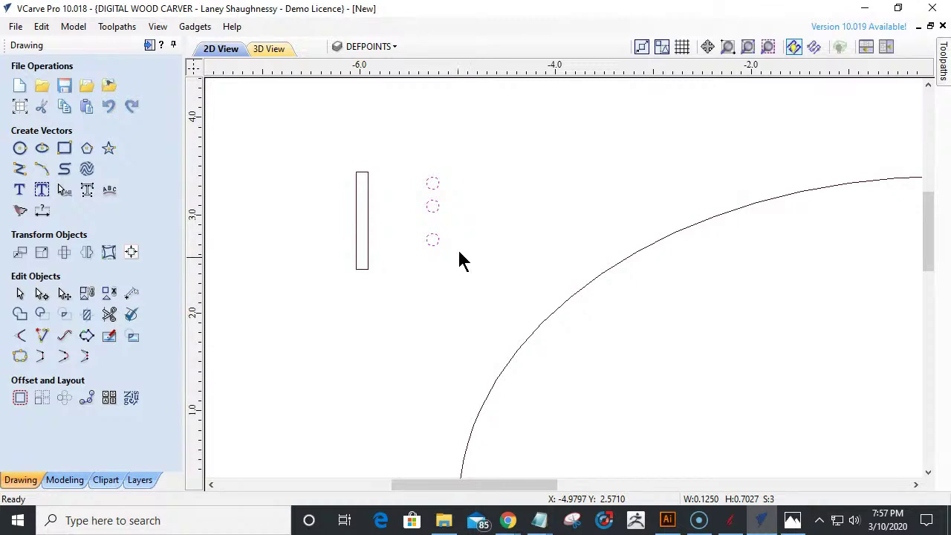
drag(410, 168, 462, 268)
shift+click(368, 223)
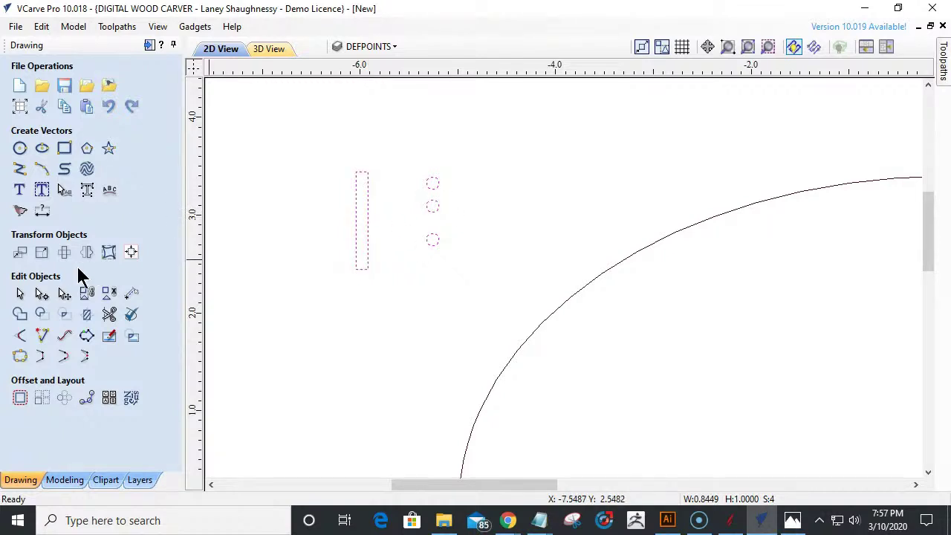
click(131, 252)
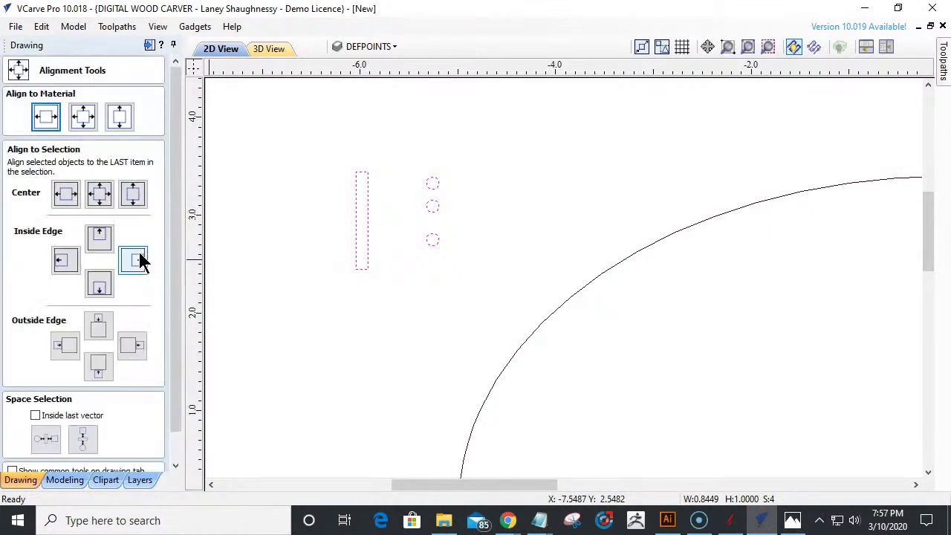
click(98, 190)
scroll(355, 207, up, 2)
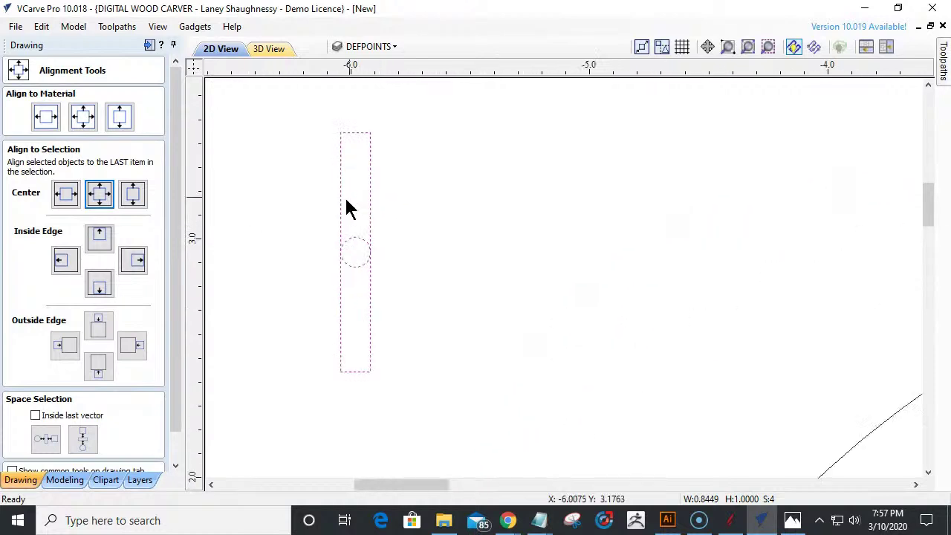
scroll(302, 268, up, 2)
scroll(303, 268, down, 1)
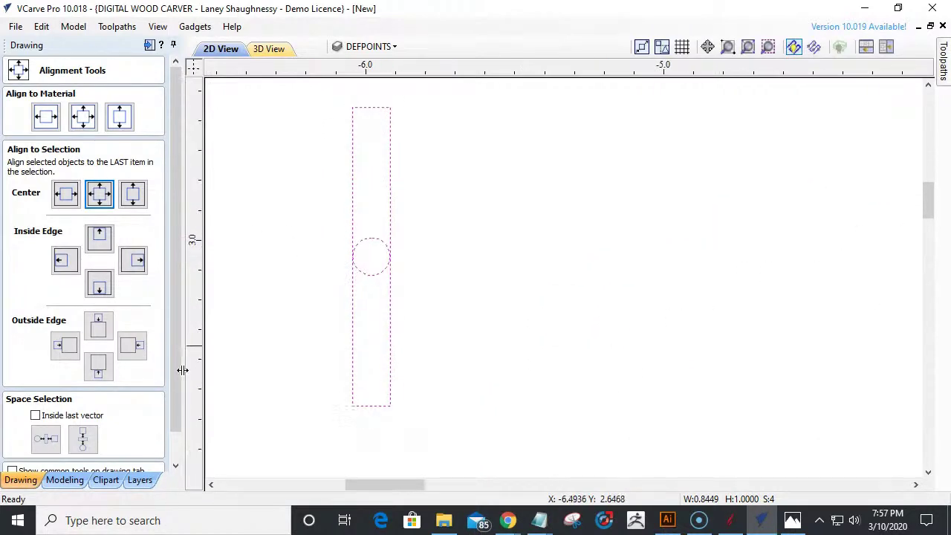
- Space the three circles evenly in the vertical direction inside the last selected vector, the narrow rectangle
click(35, 415)
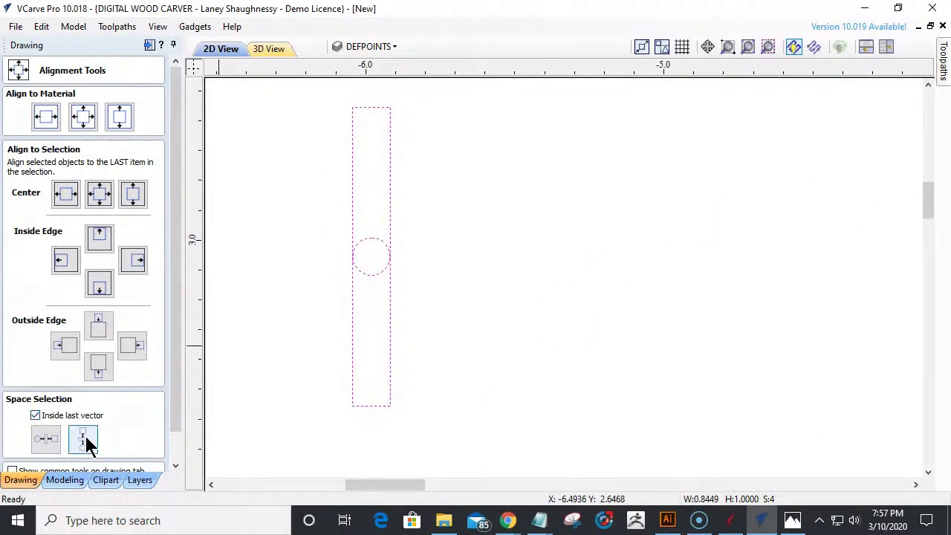
click(85, 441)
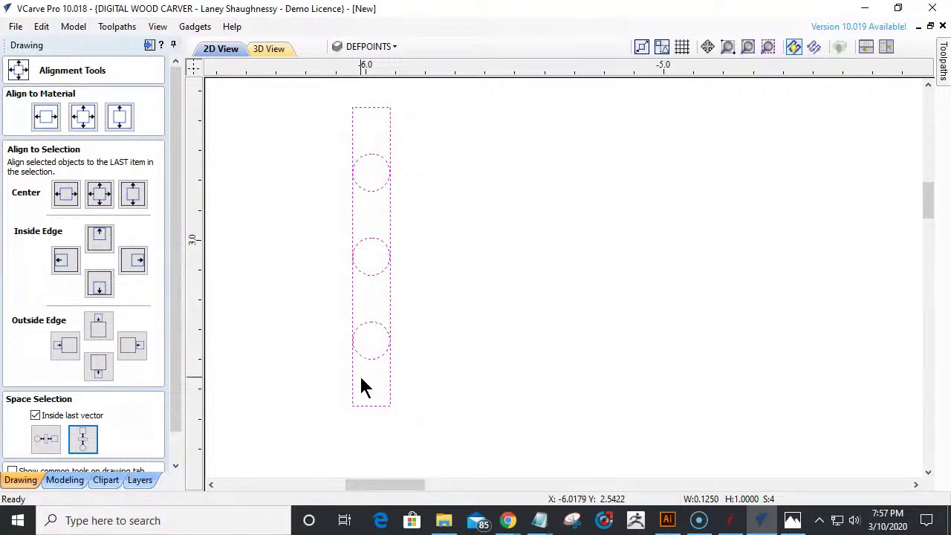
click(324, 347)
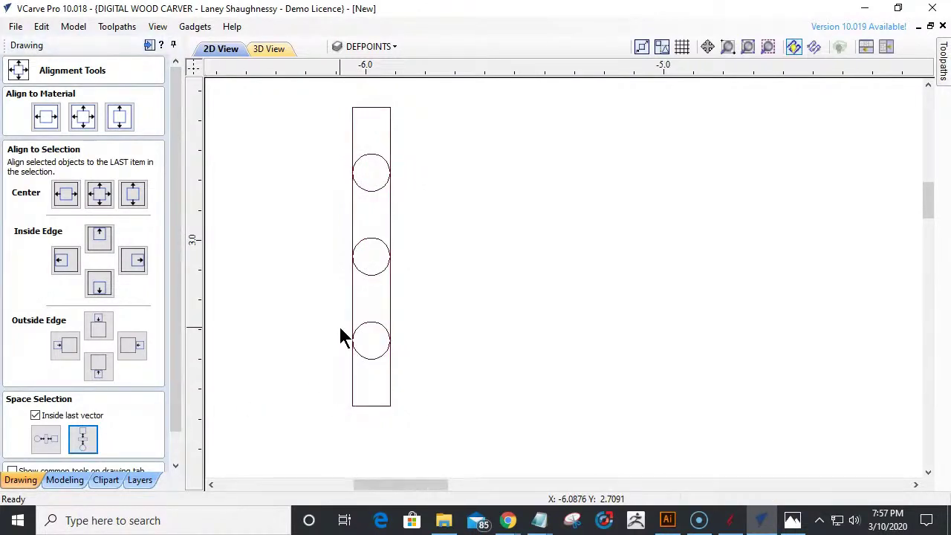
scroll(342, 336, down, 2)
drag(176, 416, 176, 457)
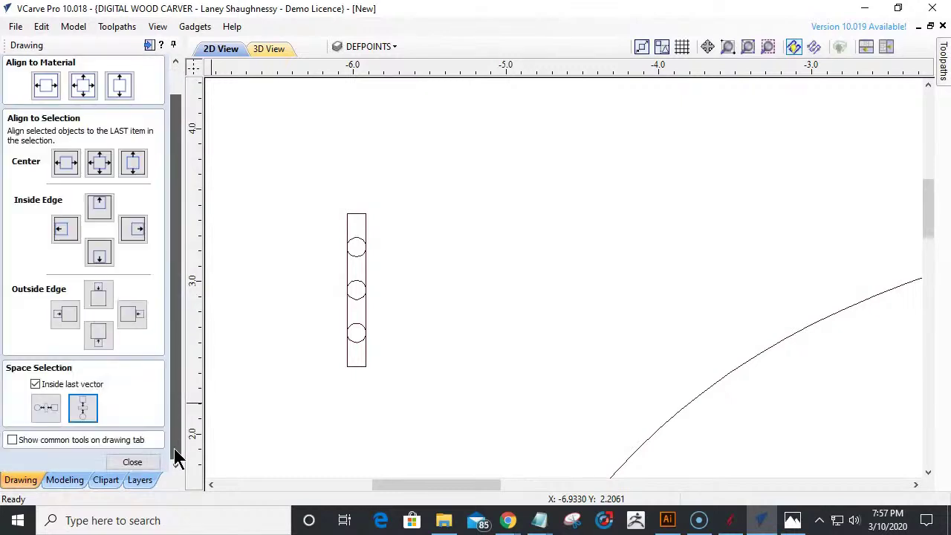
click(131, 461)
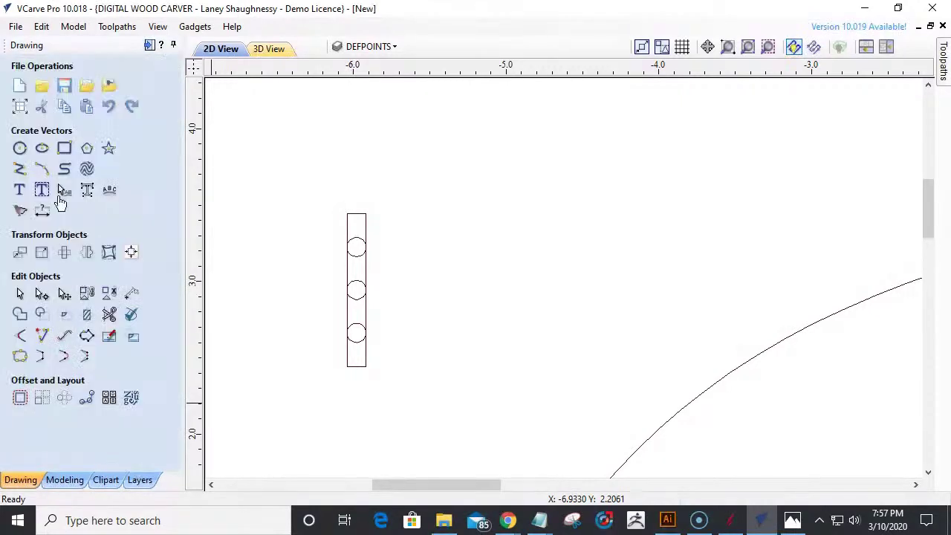
- Draw a 1-inch vertical line from the midpoint of the rectangle's top edge to the midpoint of its bottom edge
click(20, 169)
scroll(314, 231, up, 2)
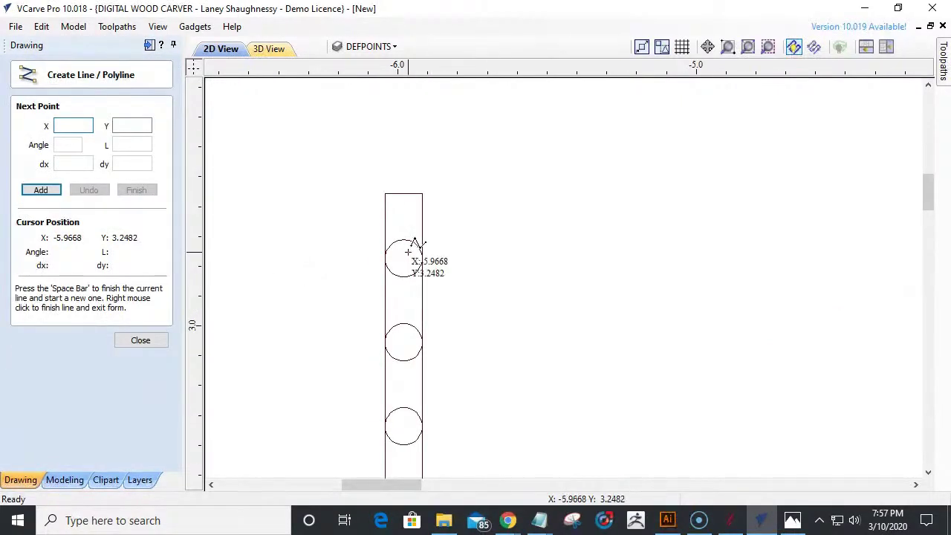
scroll(408, 253, down, 2)
scroll(388, 390, up, 2)
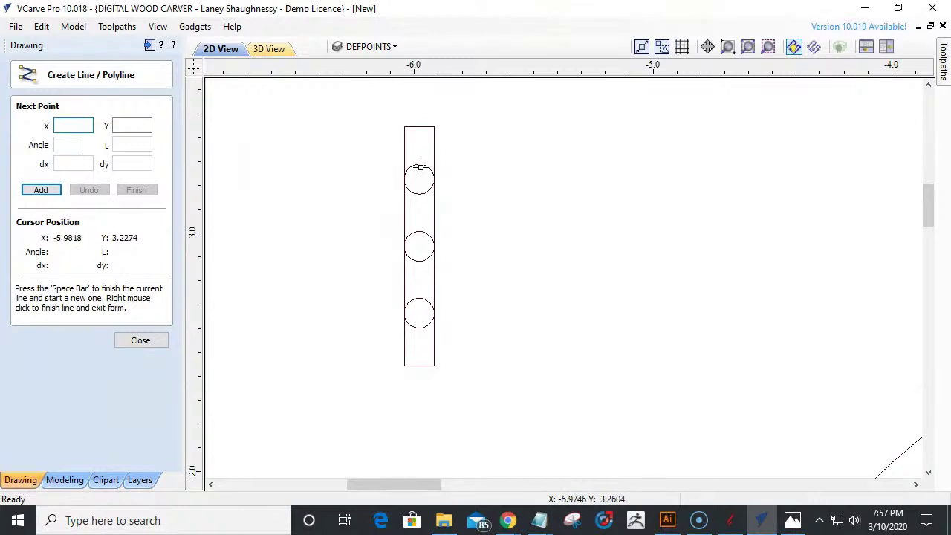
scroll(420, 168, up, 1)
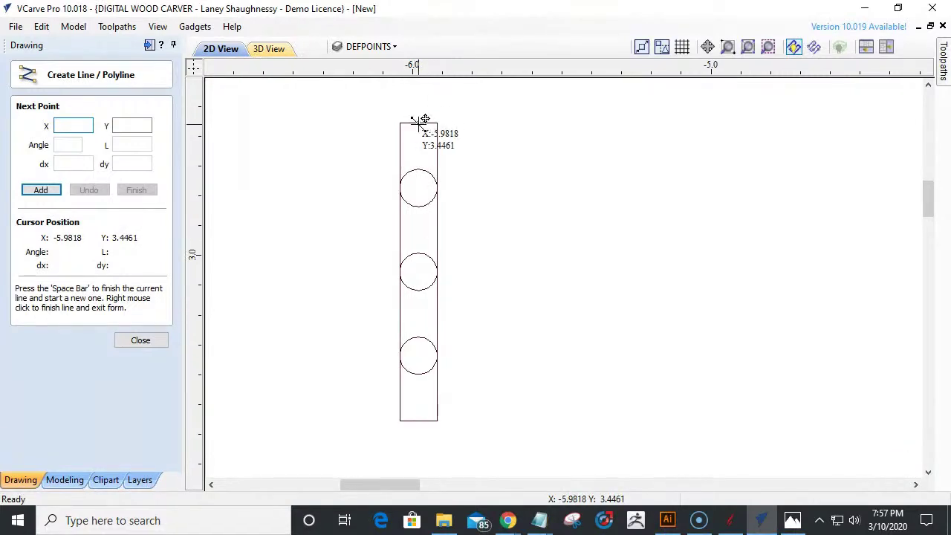
click(417, 122)
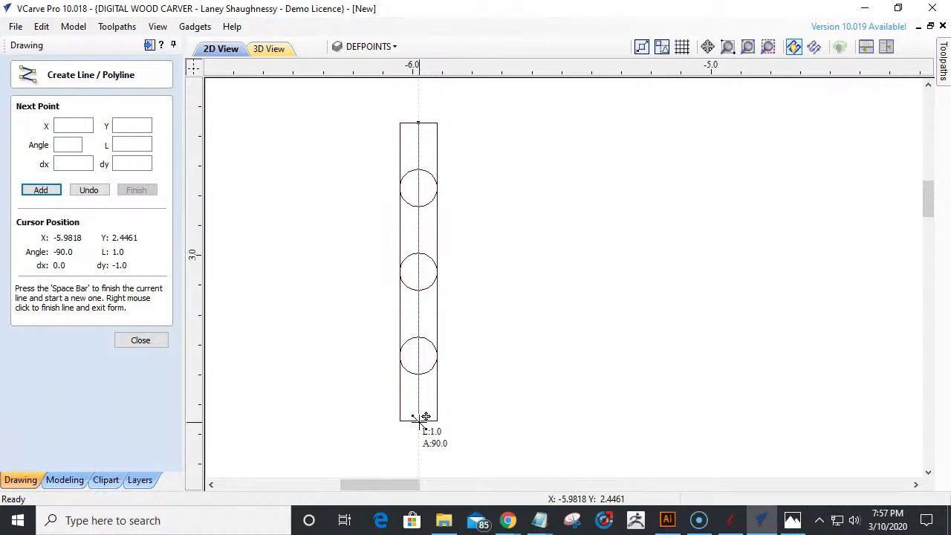
click(418, 420)
key(space)
click(118, 338)
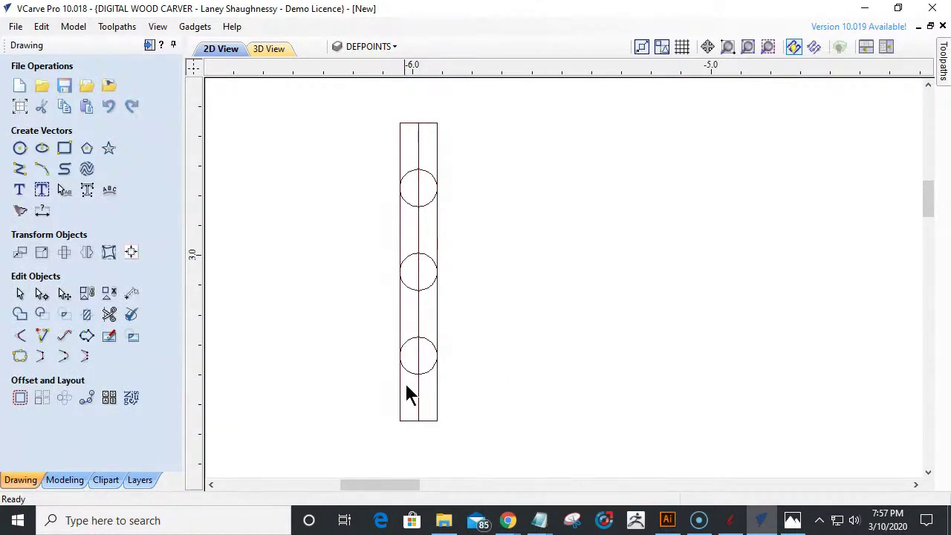
- Group the three circles inside the rectangle, and select the vertical centre line on its own
drag(409, 350, 401, 195)
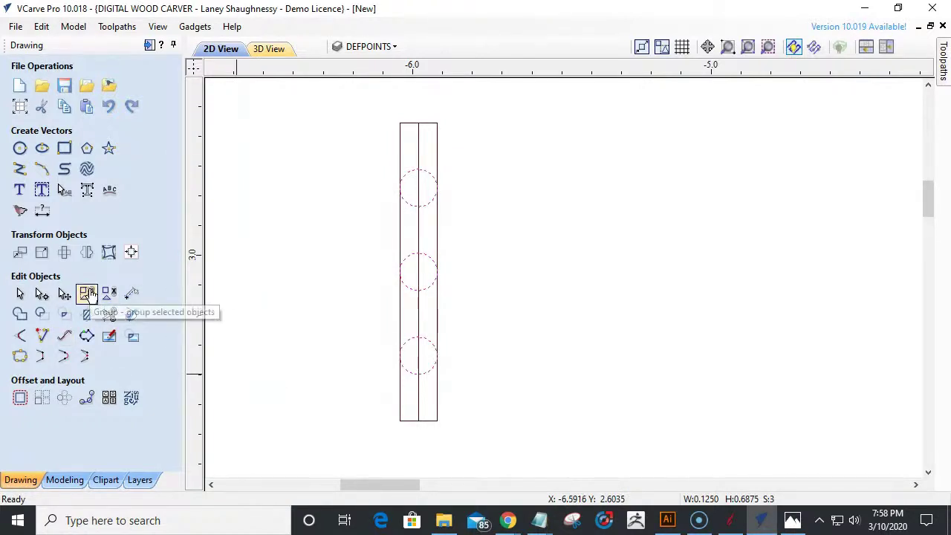
click(87, 293)
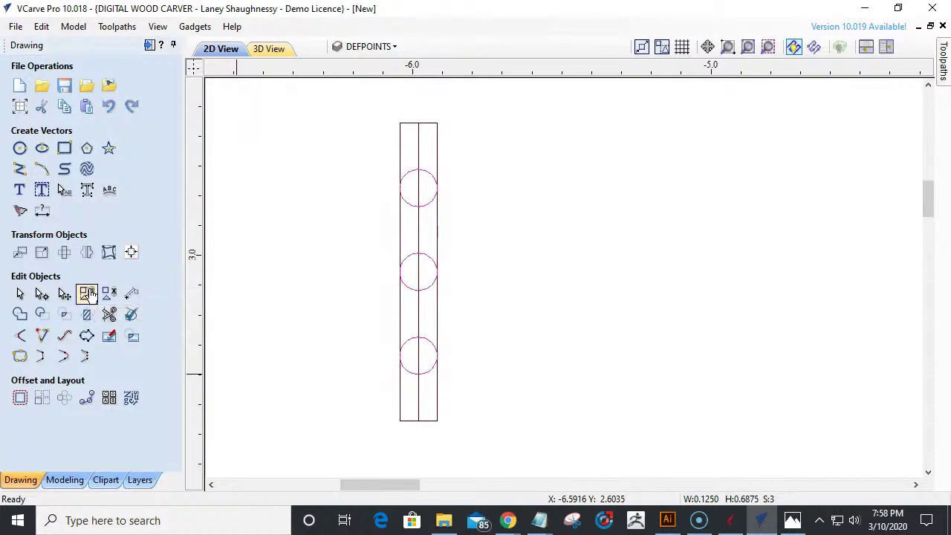
click(415, 247)
click(419, 248)
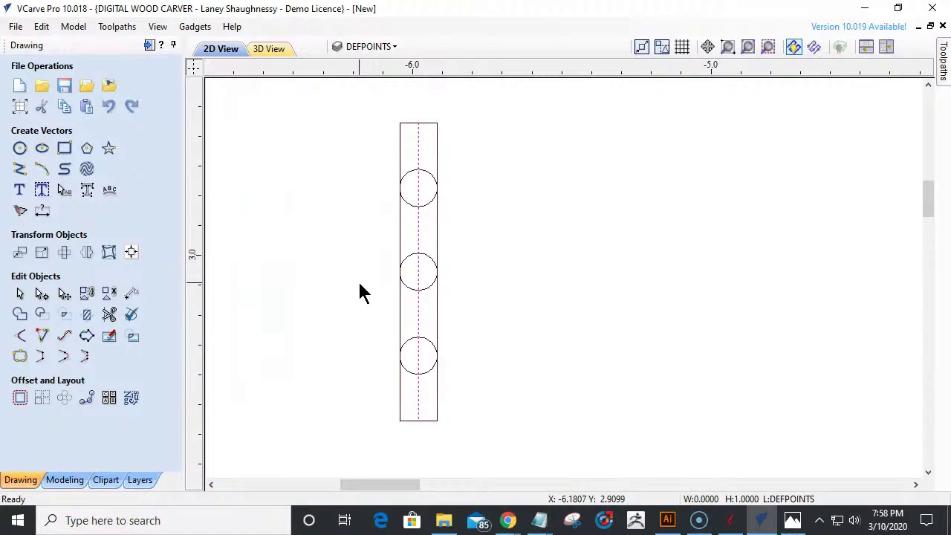
scroll(361, 292, down, 5)
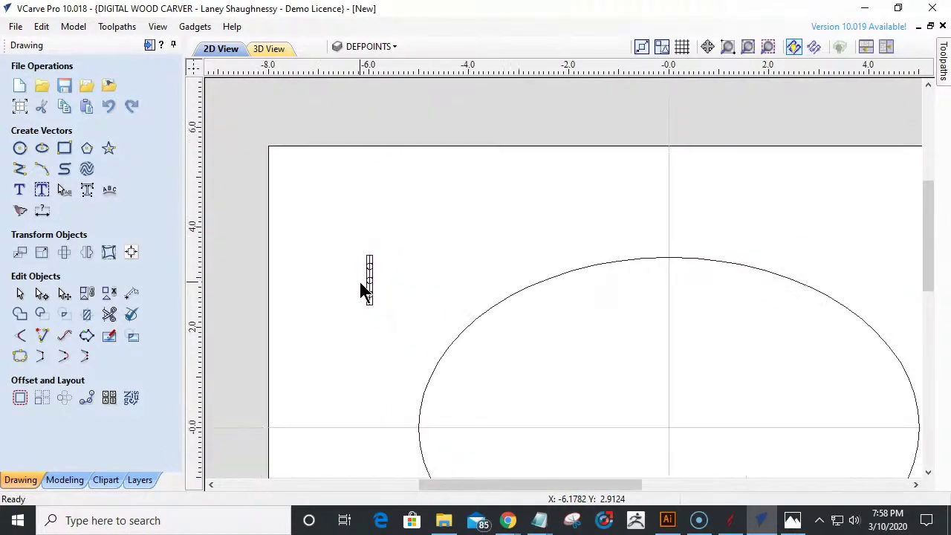
- Set up Copy Along Vectors with the small strip selected first and the ellipse last, using 140 copies, aligned to the curve, on a new layer
drag(357, 239, 395, 327)
scroll(431, 297, down, 2)
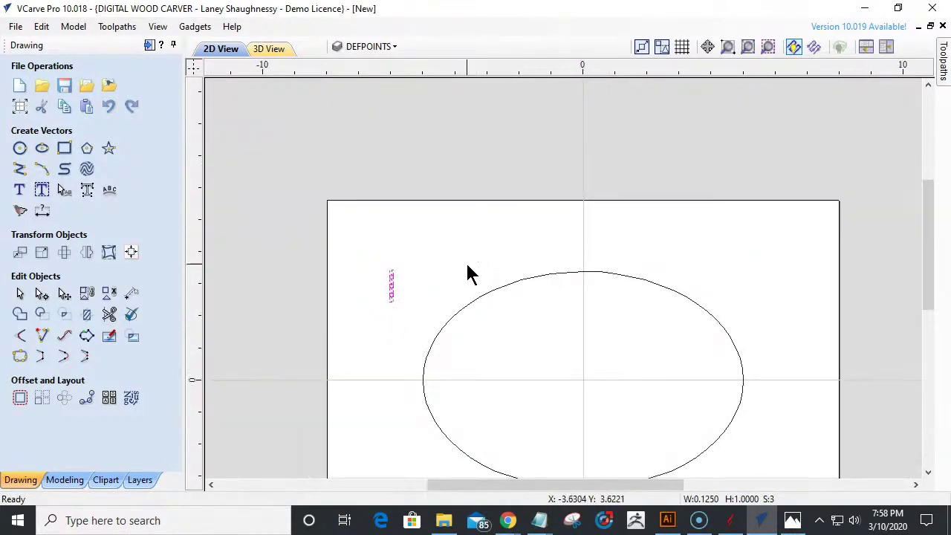
click(455, 318)
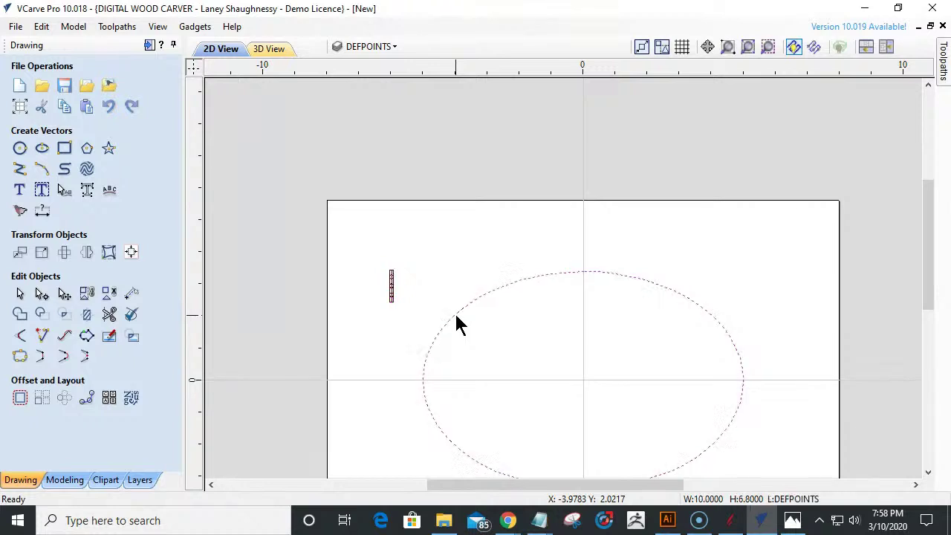
scroll(456, 308, down, 3)
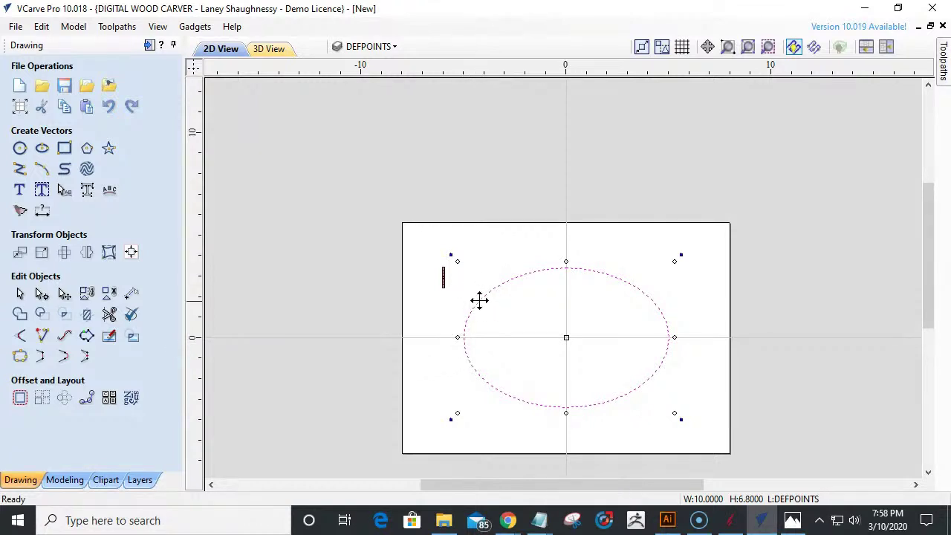
drag(405, 246, 463, 320)
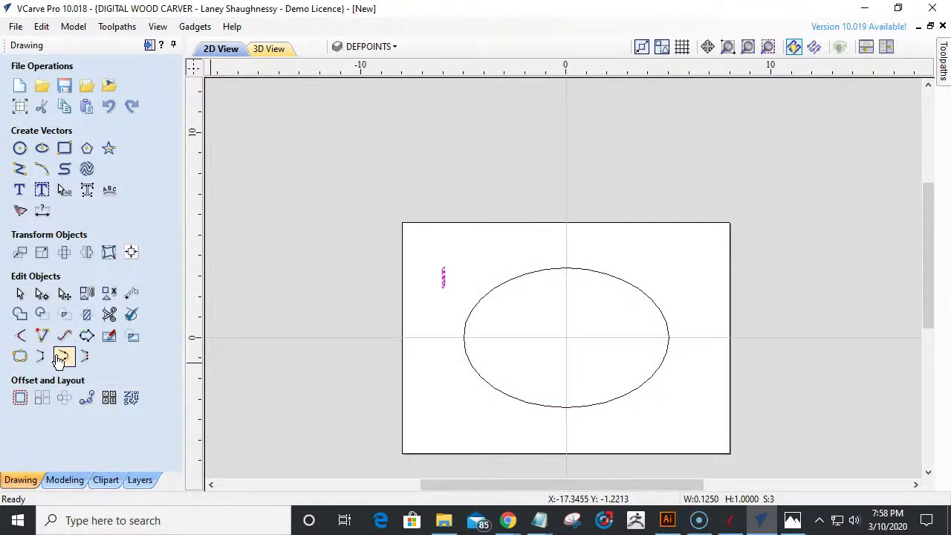
click(86, 401)
drag(420, 244, 449, 305)
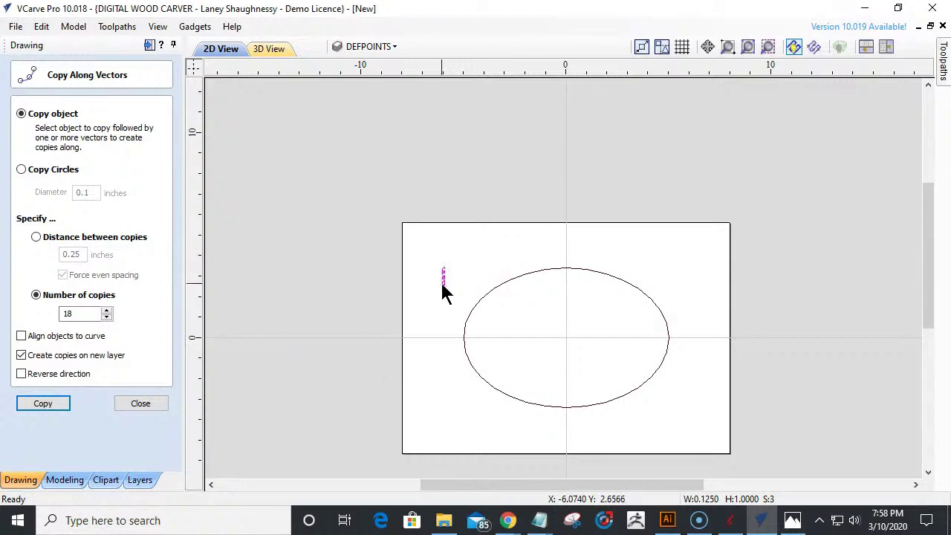
shift+click(479, 302)
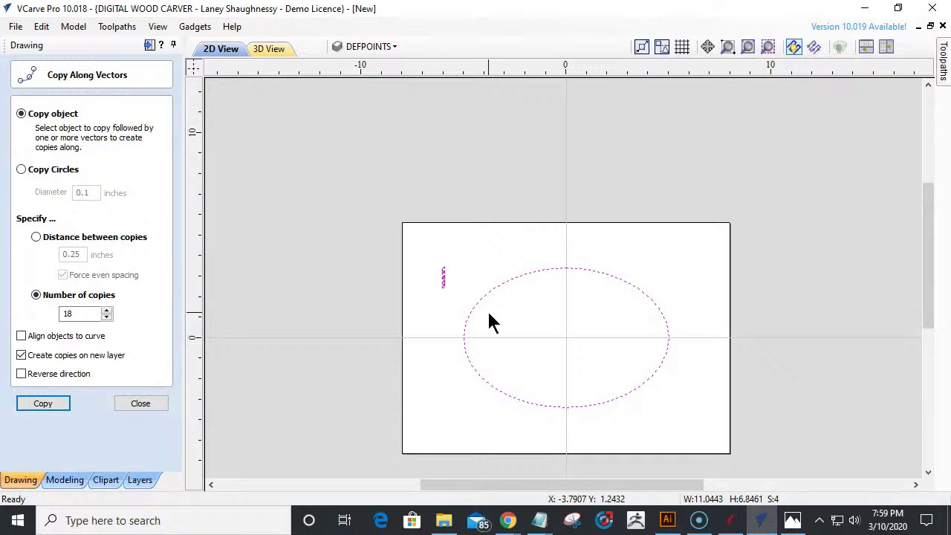
double_click(74, 314)
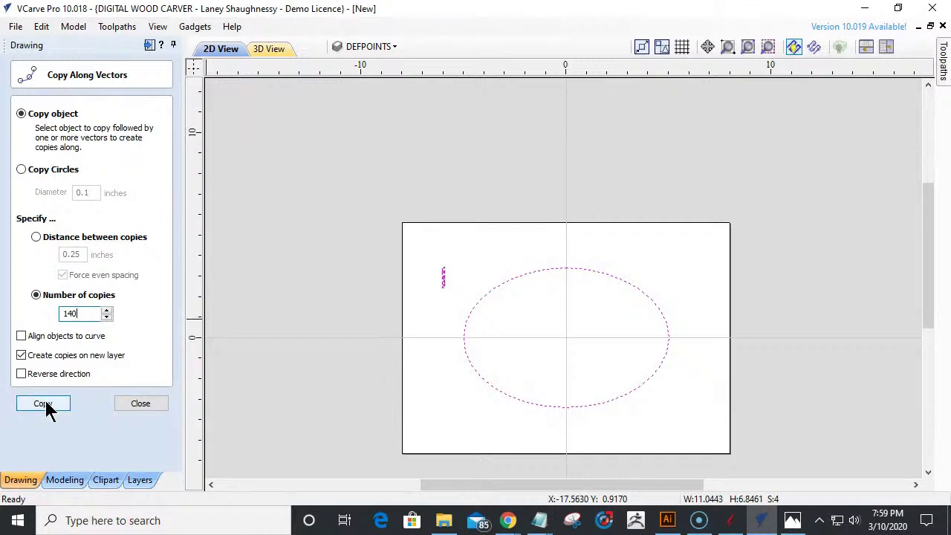
click(21, 336)
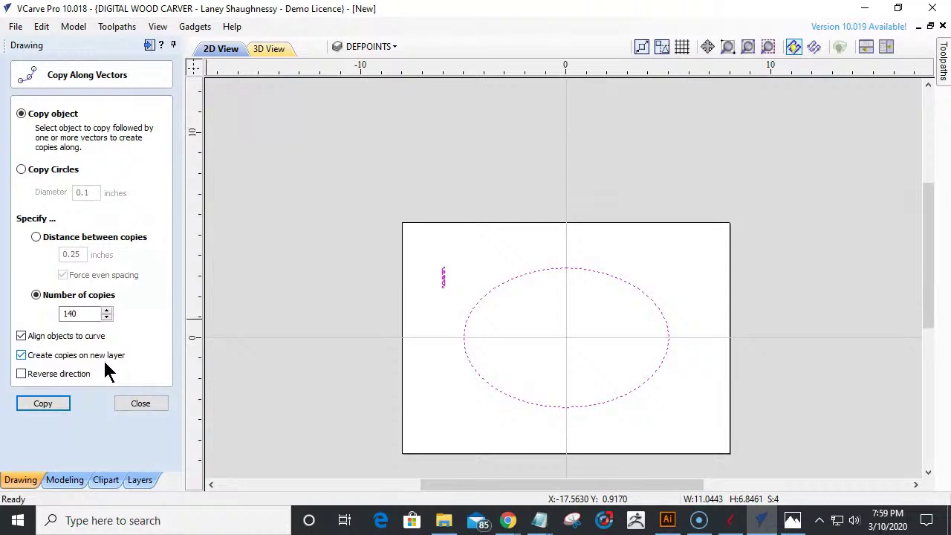
- Try copying the ungrouped strip vectors along the ellipse, and undo the copies
click(54, 401)
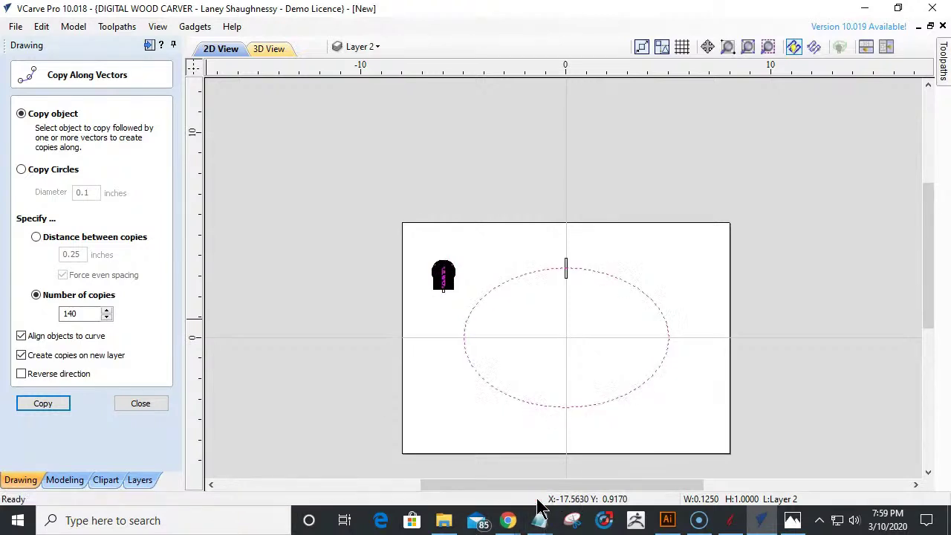
click(432, 340)
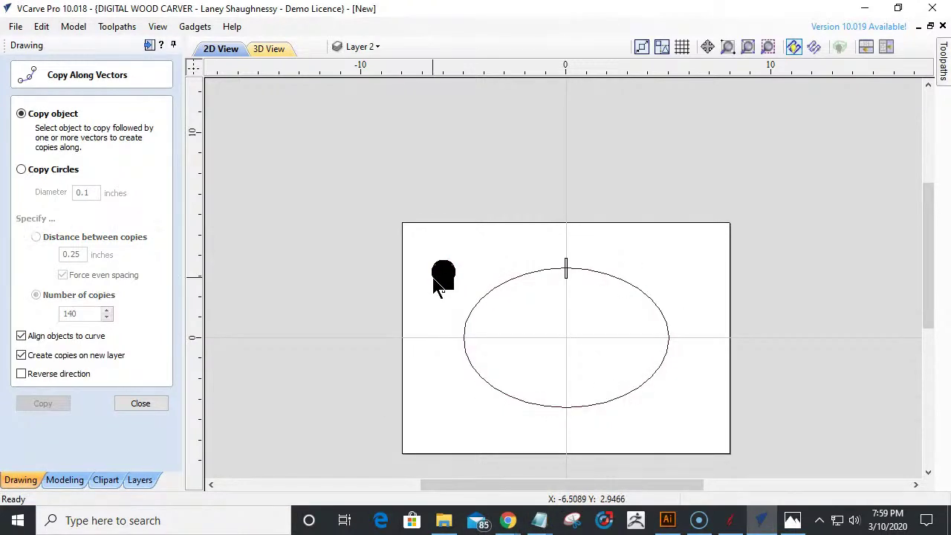
key(ctrl+z)
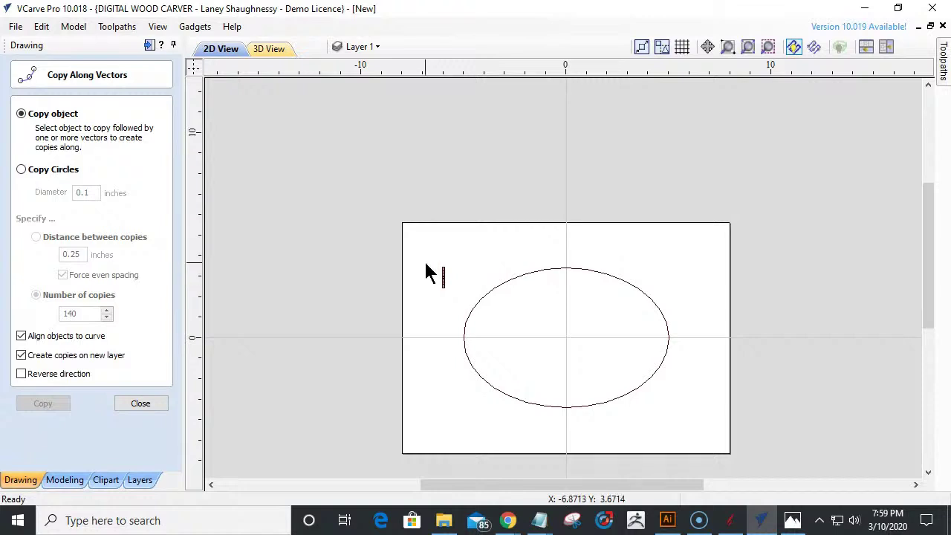
- Select the strip's circles, rectangle and centre line, close Copy Along Vectors, and group them into one object
click(443, 278)
scroll(436, 290, up, 3)
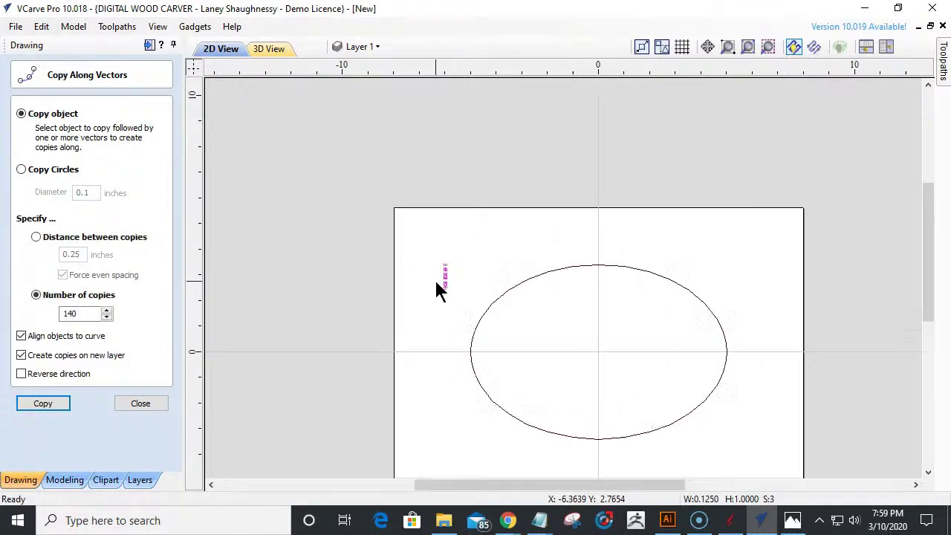
scroll(436, 284, up, 1)
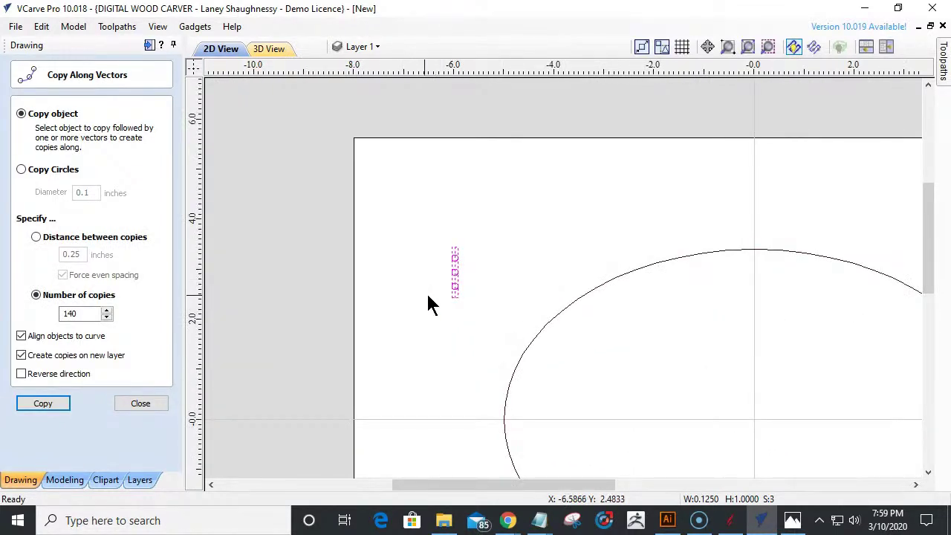
scroll(490, 265, up, 1)
scroll(382, 293, up, 5)
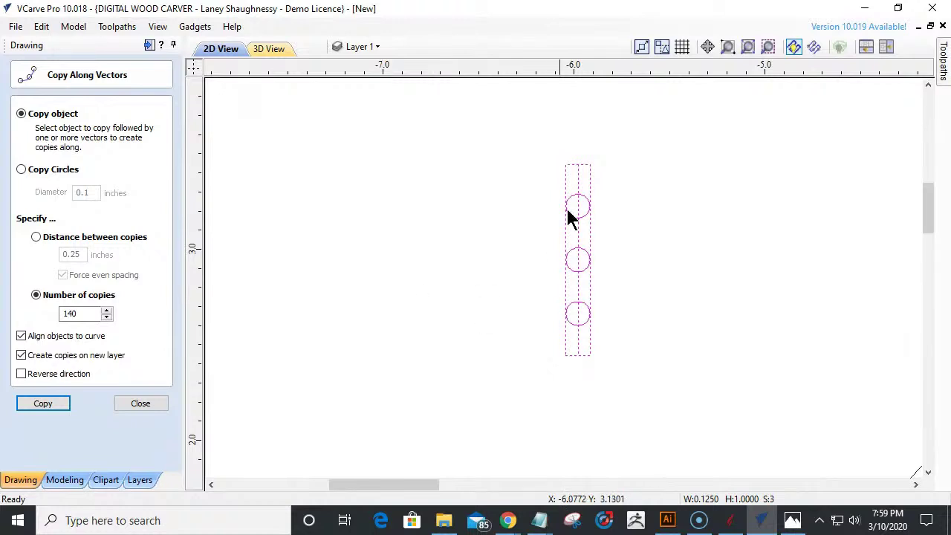
click(517, 238)
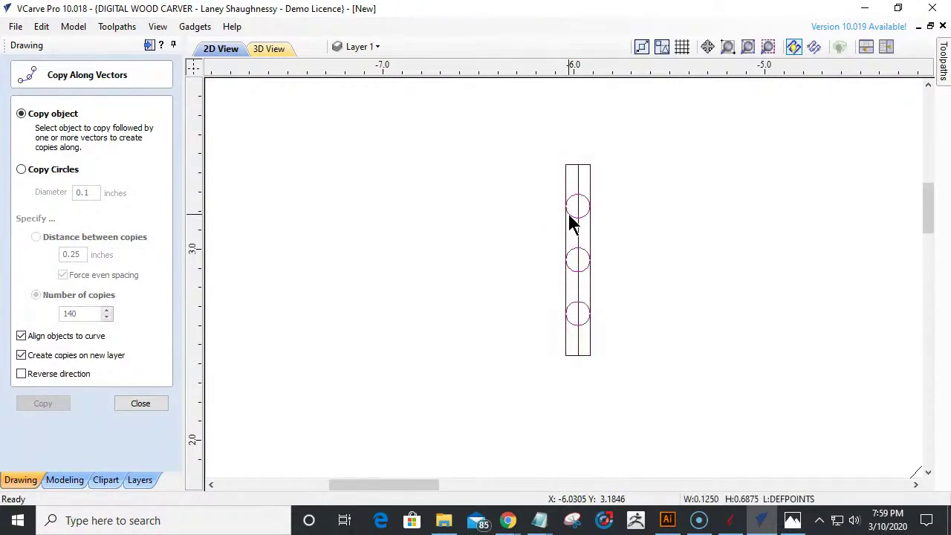
drag(484, 286, 634, 402)
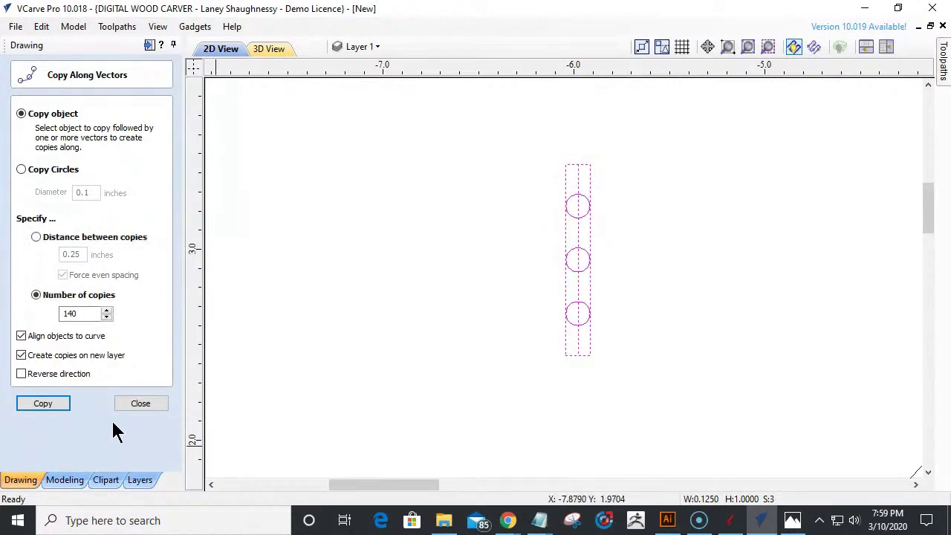
click(140, 404)
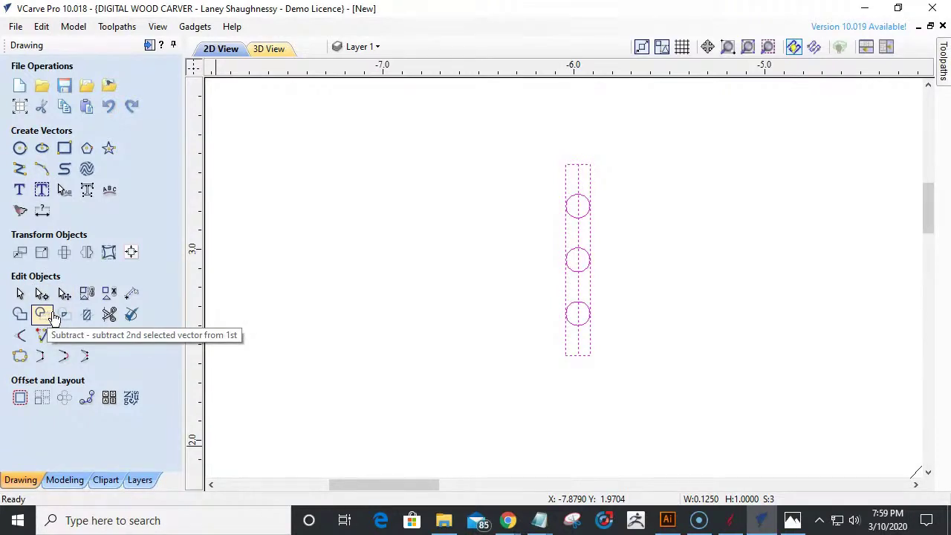
- Copy the grouped strip 140 times along the ellipse, aligned to the curve and placed on a new layer
scroll(421, 312, down, 6)
scroll(420, 312, up, 2)
scroll(435, 314, down, 1)
scroll(464, 335, up, 1)
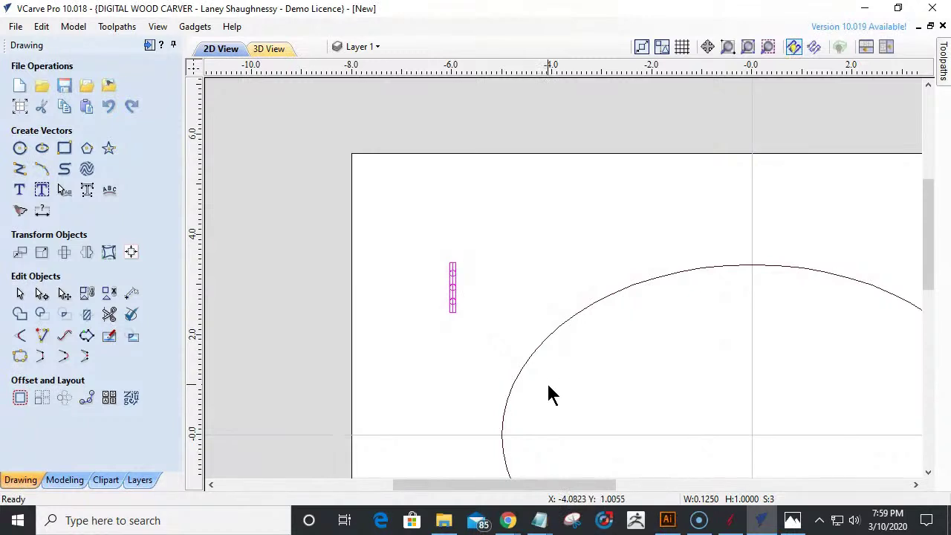
click(538, 340)
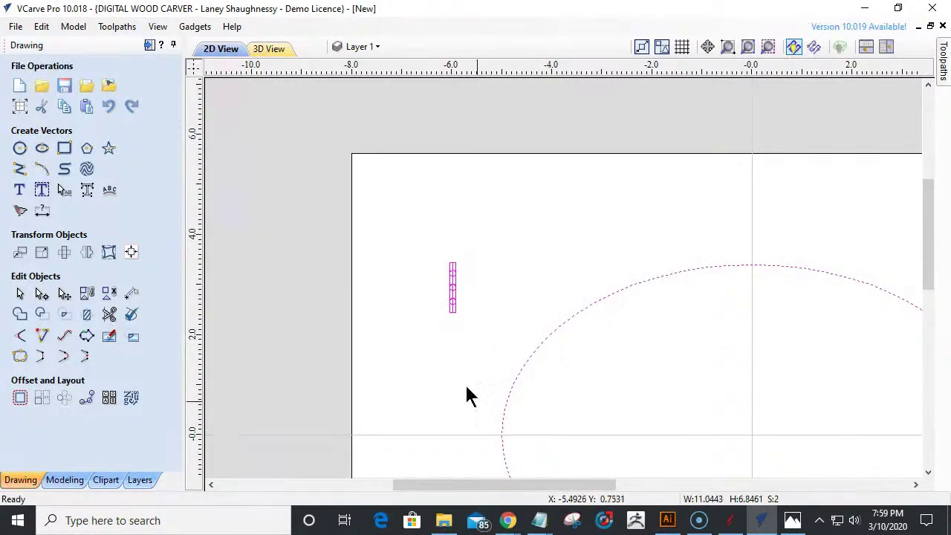
click(86, 397)
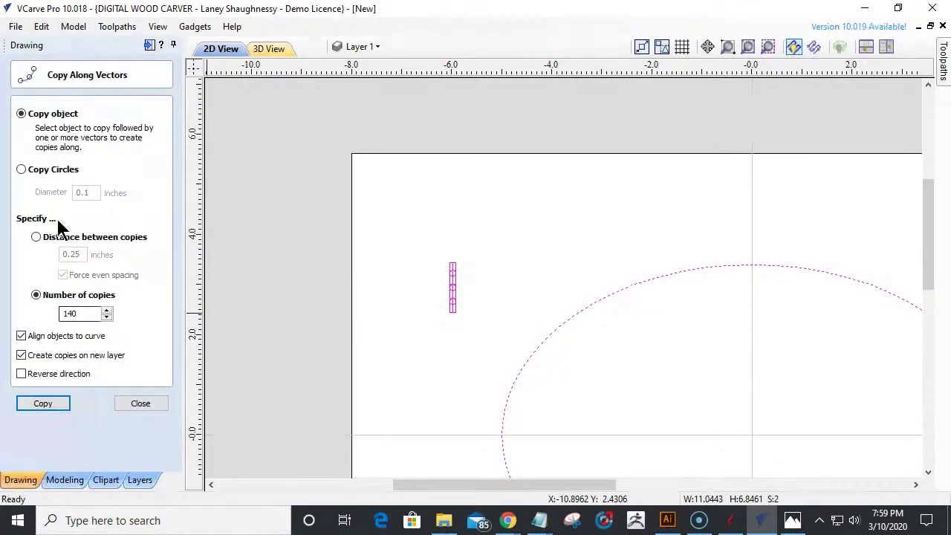
click(41, 401)
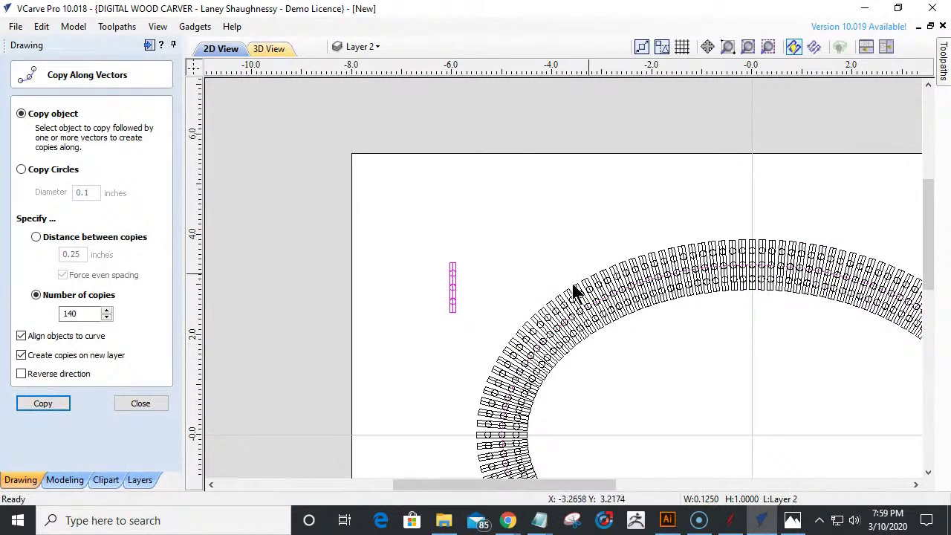
- Delete the seven strip copies centred on the top of the ellipse
click(607, 325)
scroll(603, 338, up, 4)
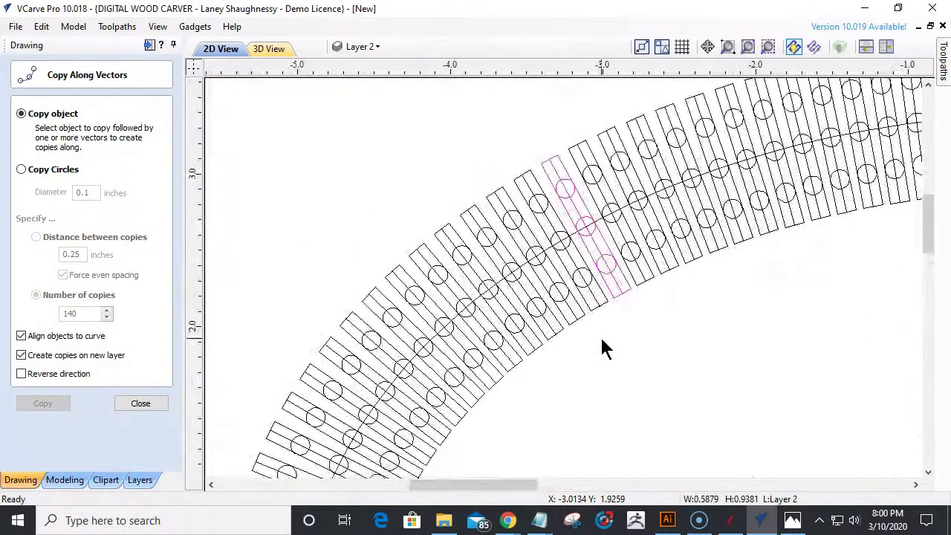
scroll(602, 349, down, 6)
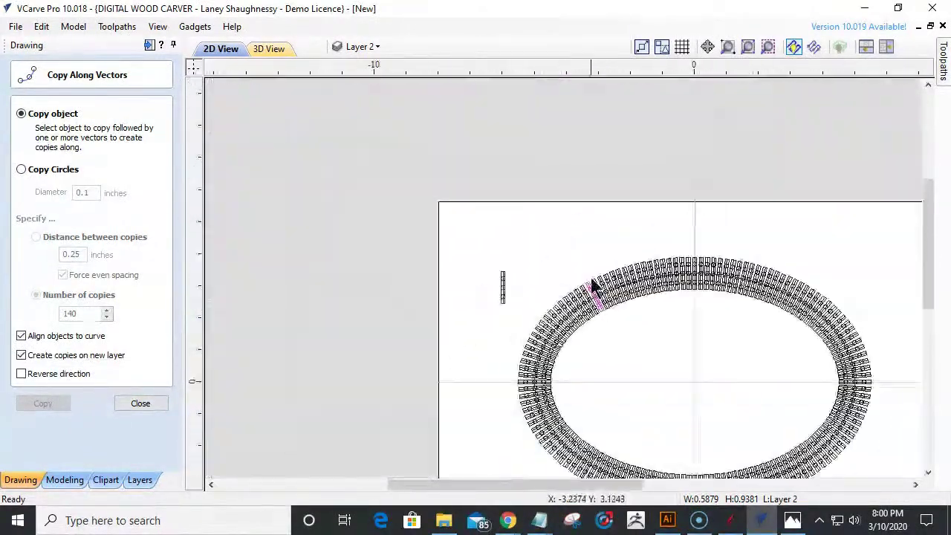
scroll(708, 265, up, 4)
click(688, 317)
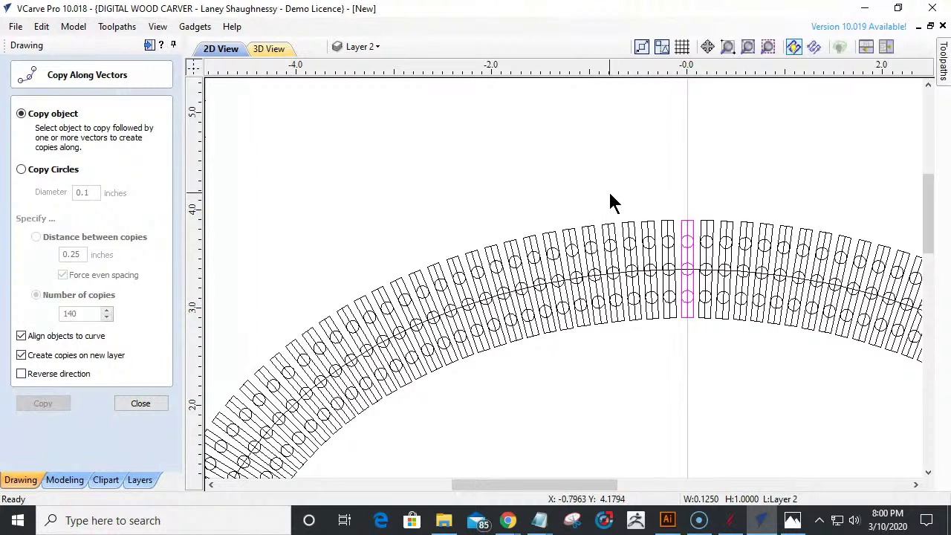
mouse_move(755, 348)
mouse_down()
mouse_move(745, 343)
mouse_move(755, 344)
mouse_up()
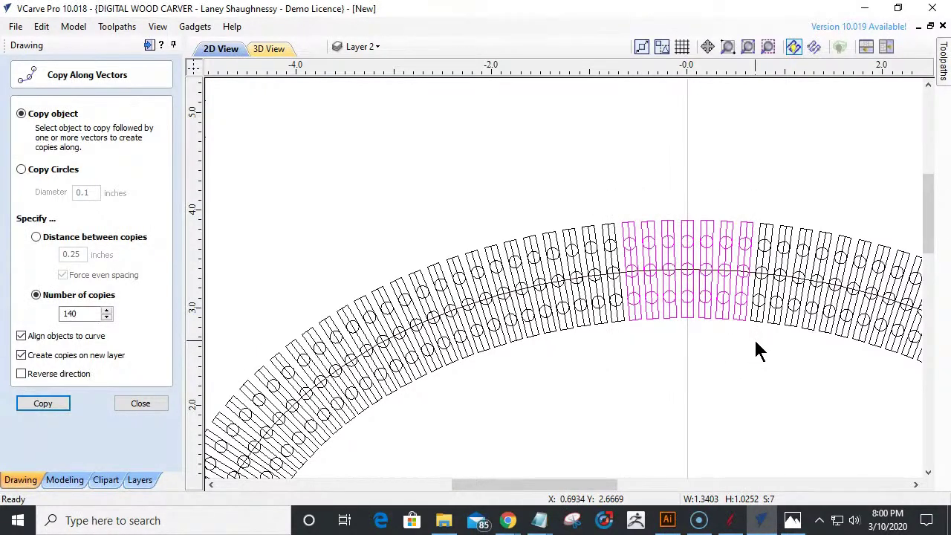
key(Delete)
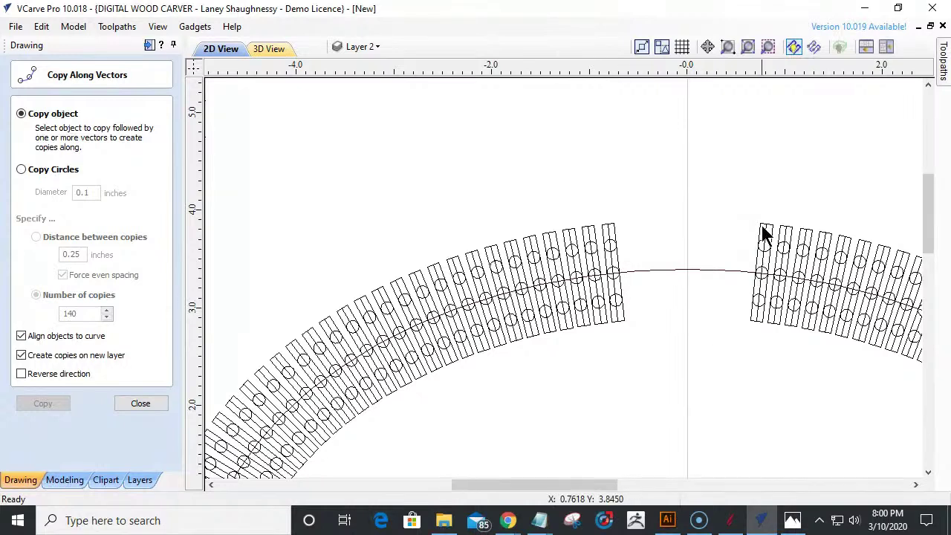
- Ungroup the second strip copy left of the gap and delete its rectangle and circles, keeping only the centre line
click(600, 325)
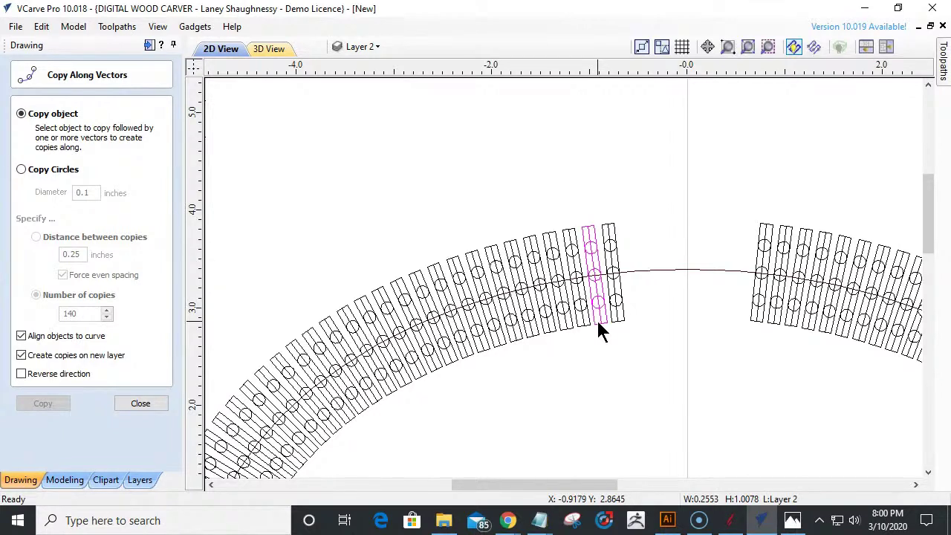
click(148, 402)
scroll(585, 323, up, 4)
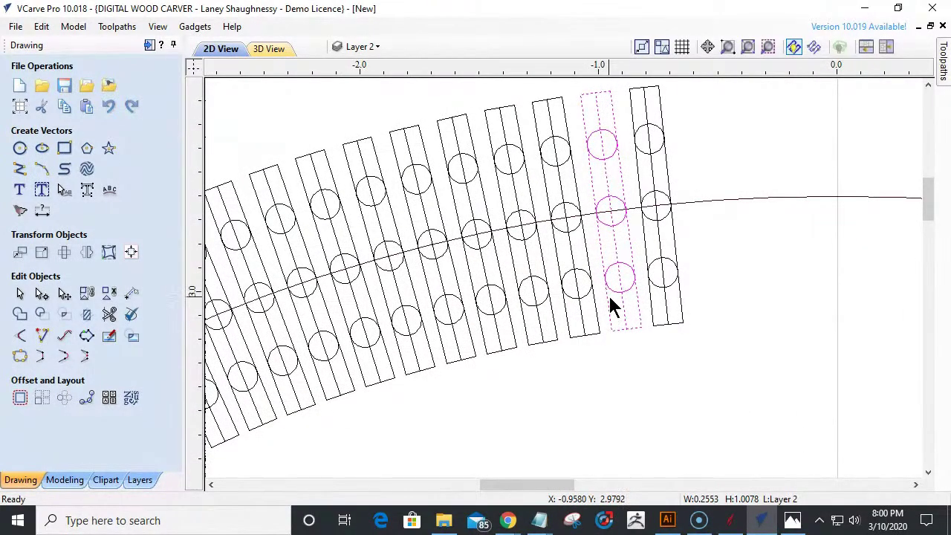
click(623, 340)
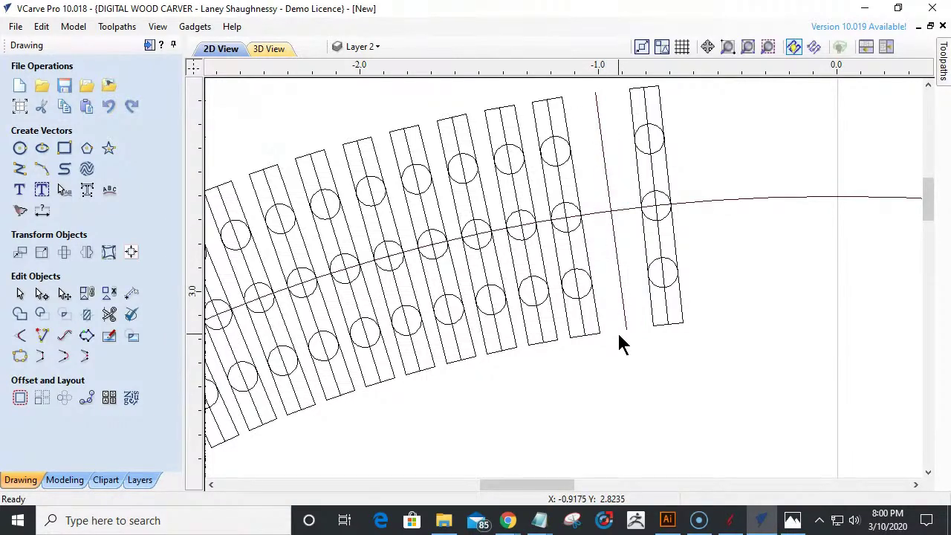
- Strip another copy, near X -2 on the ellipse's upper left, down to its centre line by ungrouping it and deleting its rectangle and circles
scroll(616, 305, down, 3)
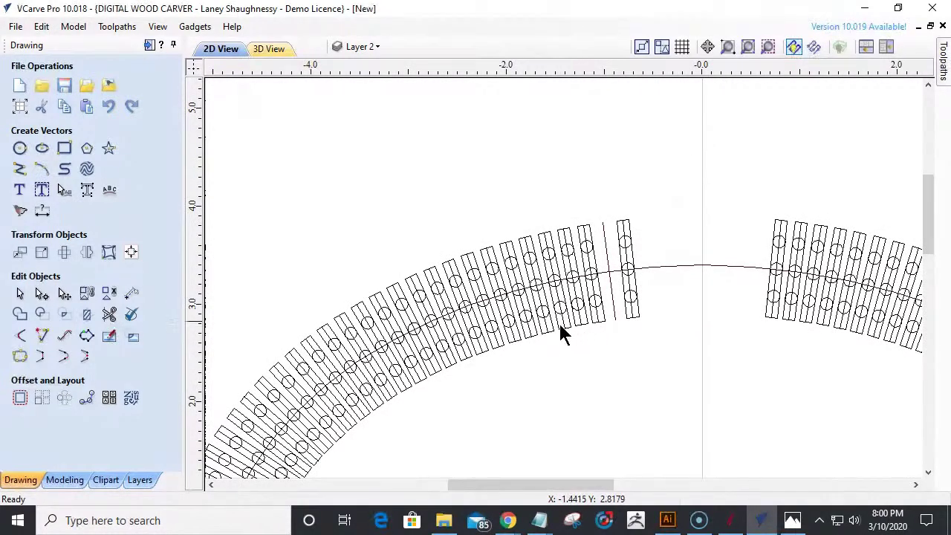
click(510, 335)
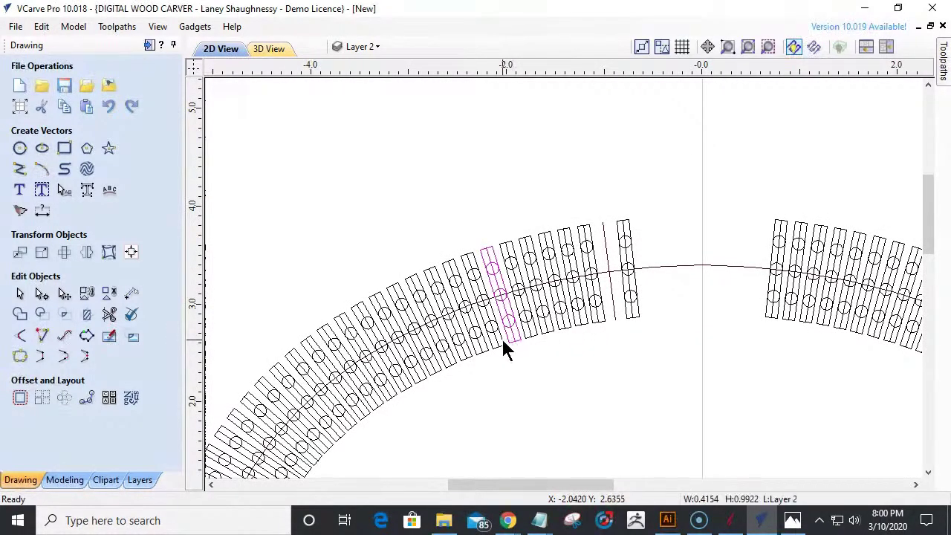
scroll(508, 340, up, 3)
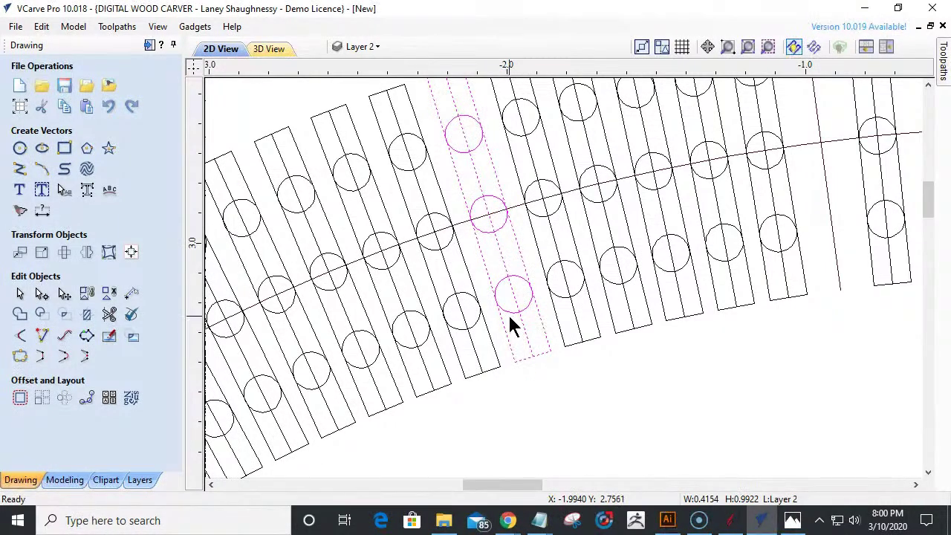
click(526, 335)
click(509, 397)
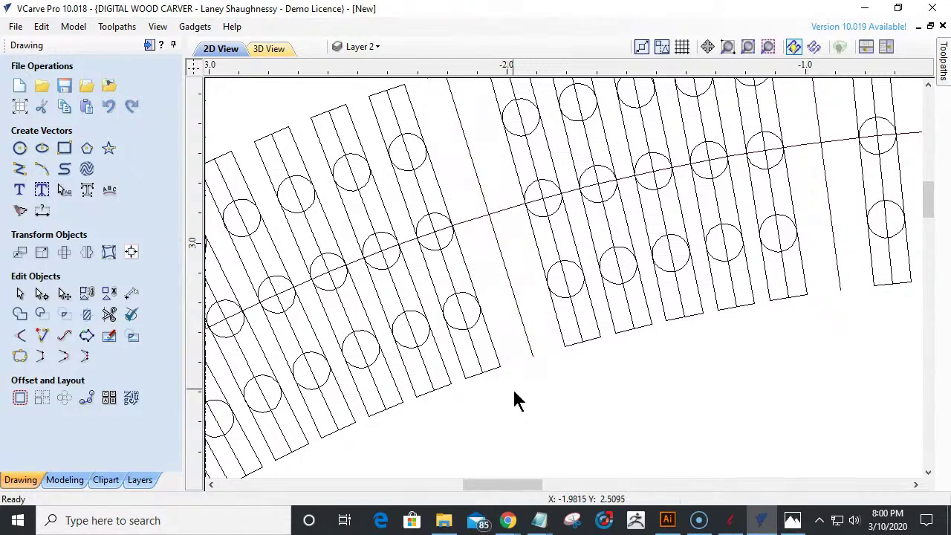
scroll(513, 389, down, 4)
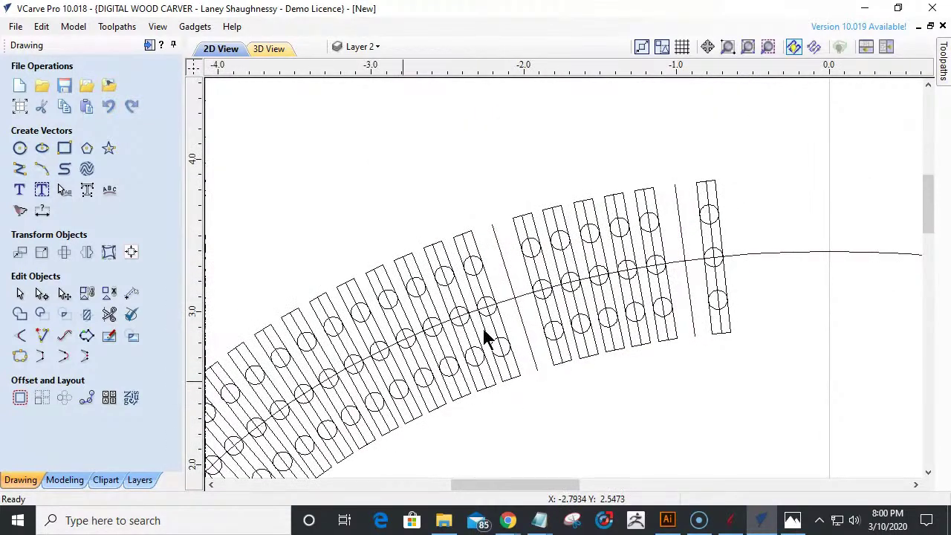
scroll(664, 144, down, 8)
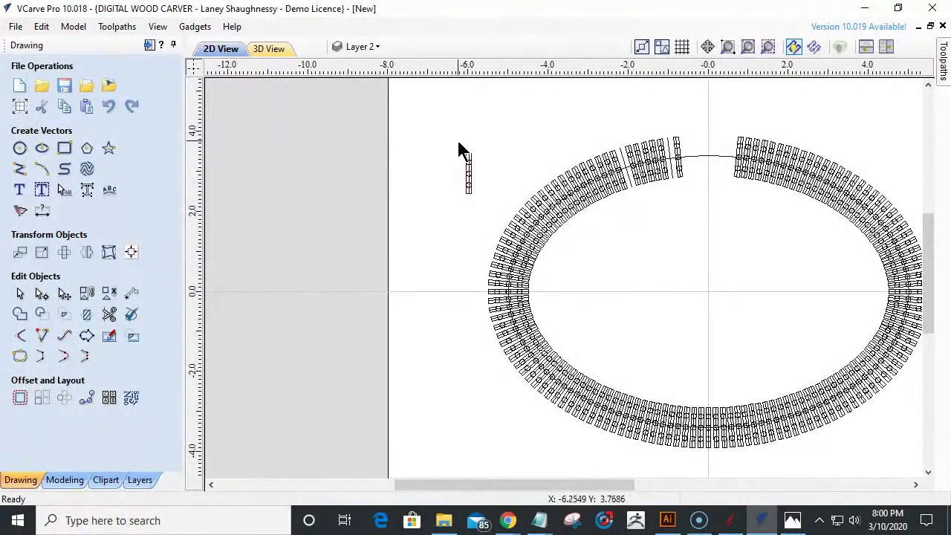
- Delete everything in the drawing: the ellipse, all the strip copies around it and the original grouped strip
drag(449, 144, 517, 215)
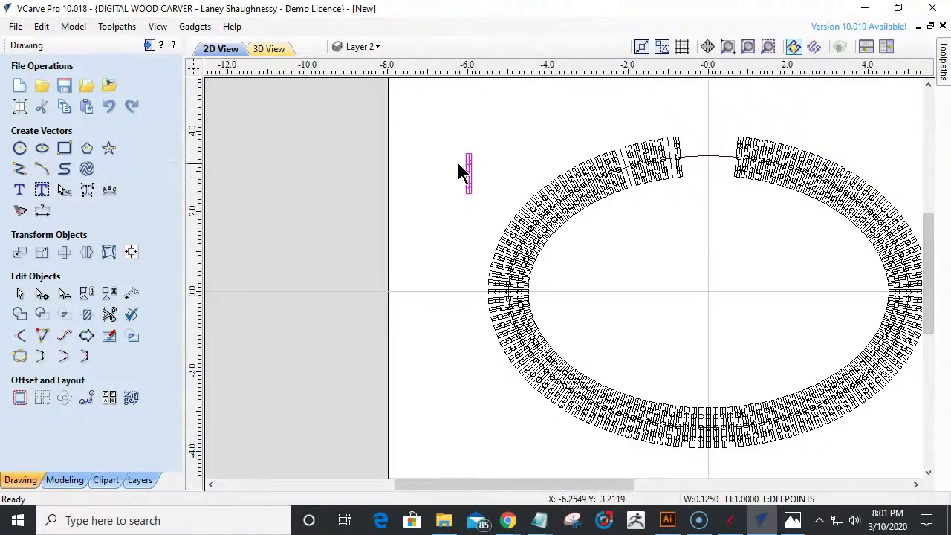
scroll(467, 170, up, 6)
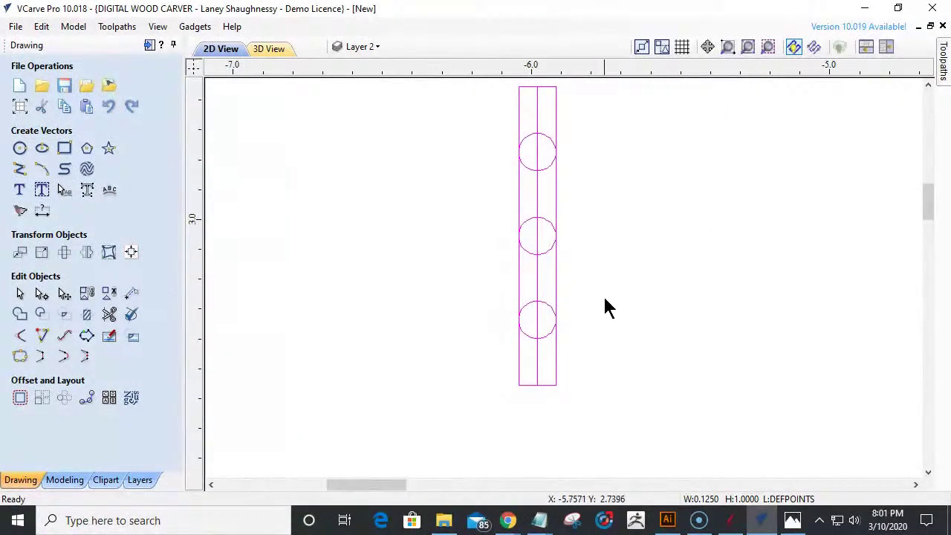
scroll(606, 295, down, 10)
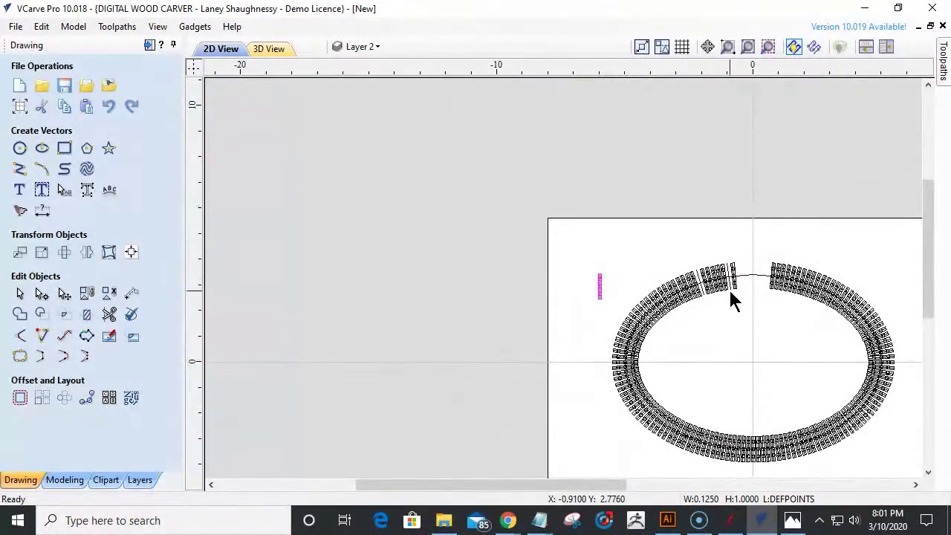
scroll(706, 301, up, 5)
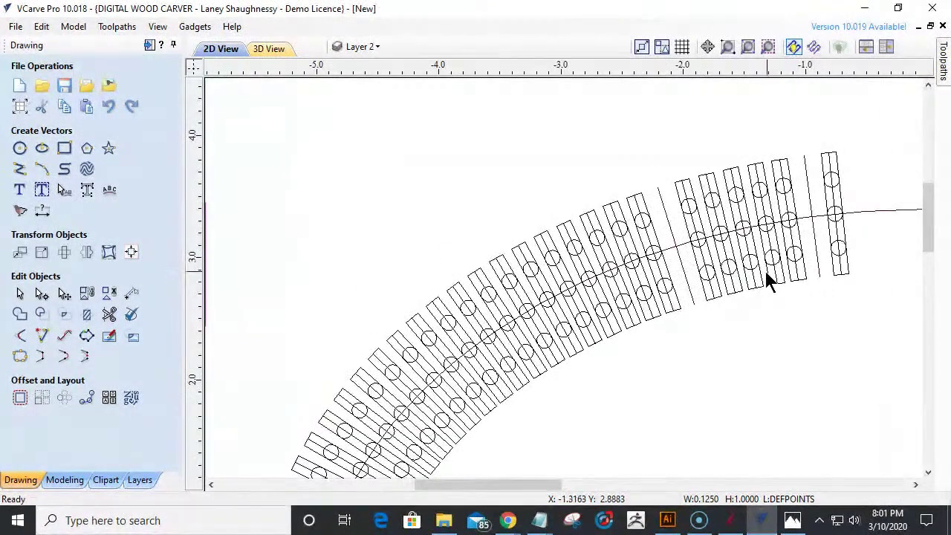
scroll(621, 313, down, 6)
scroll(580, 325, up, 3)
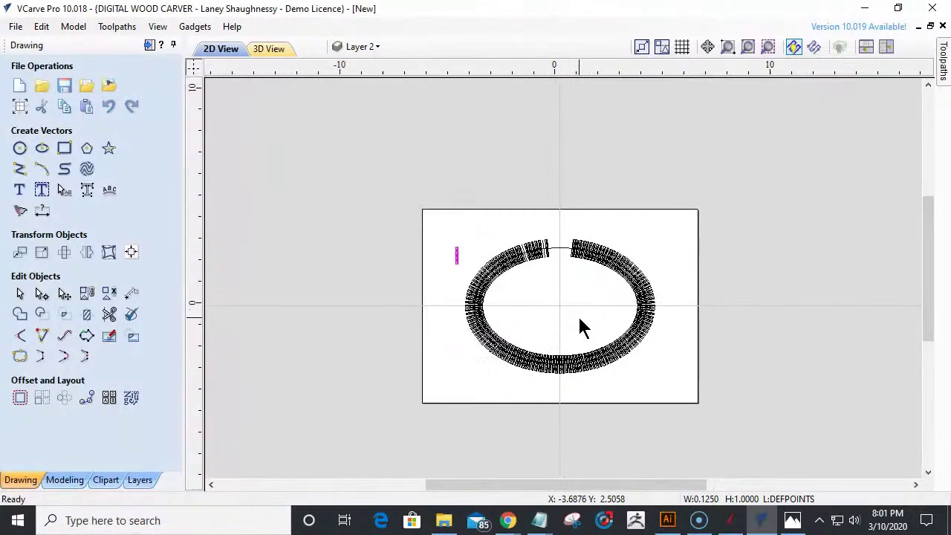
drag(280, 146, 762, 463)
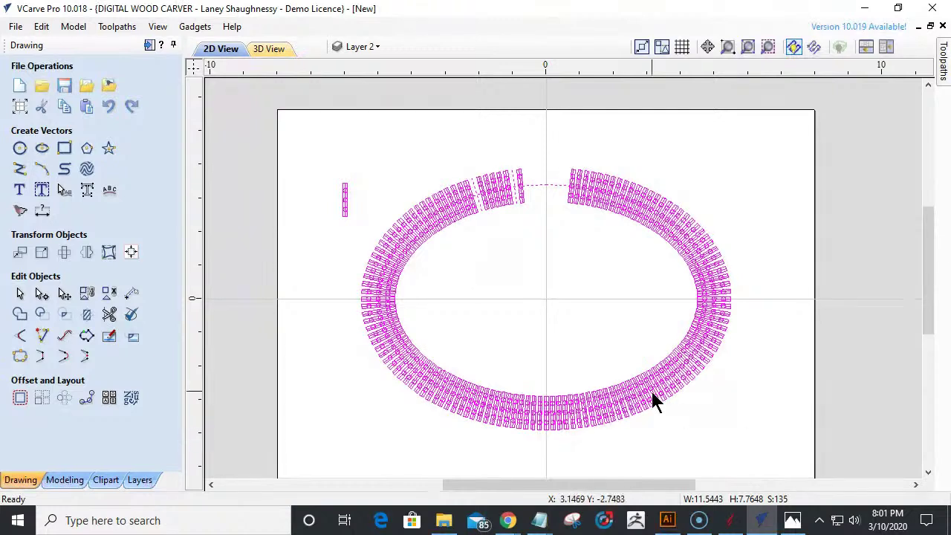
key(Delete)
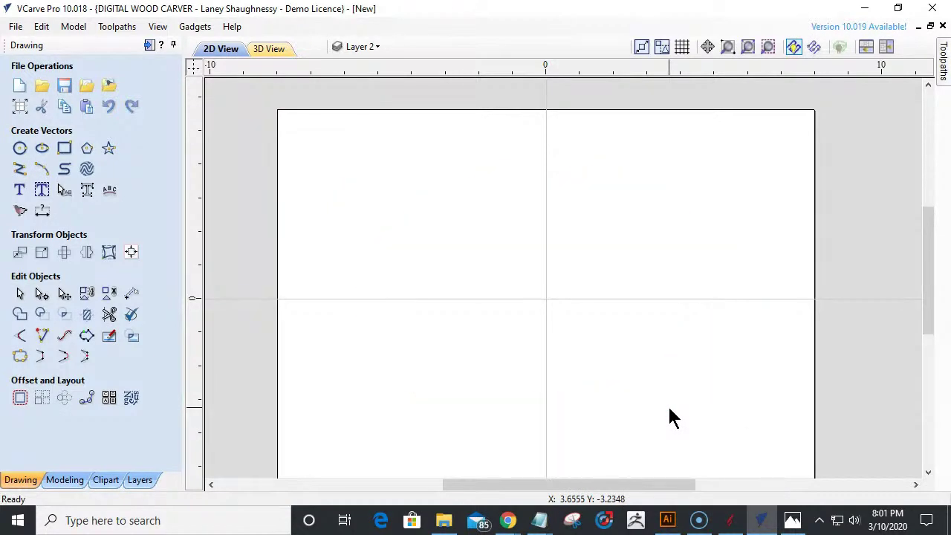
scroll(669, 407, down, 3)
scroll(515, 347, up, 5)
scroll(517, 348, down, 3)
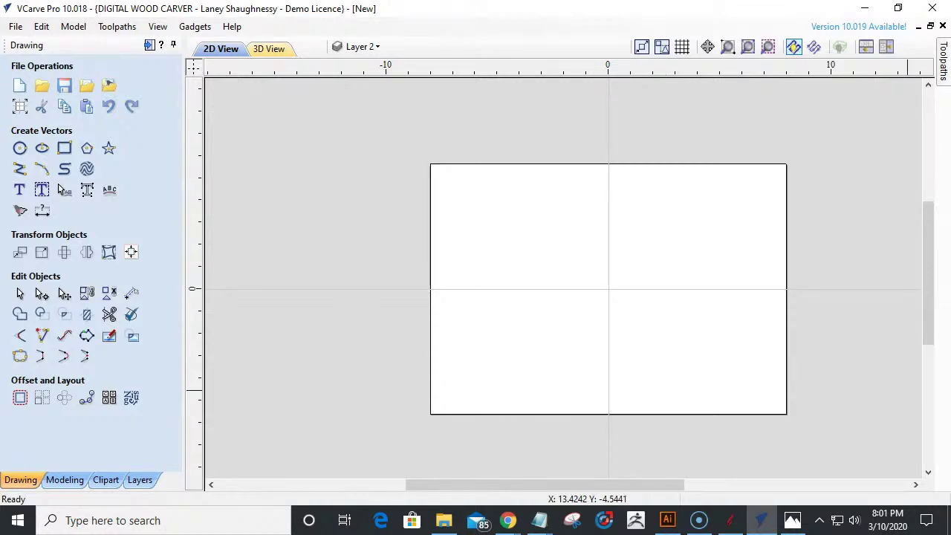
key(alt+Tab)
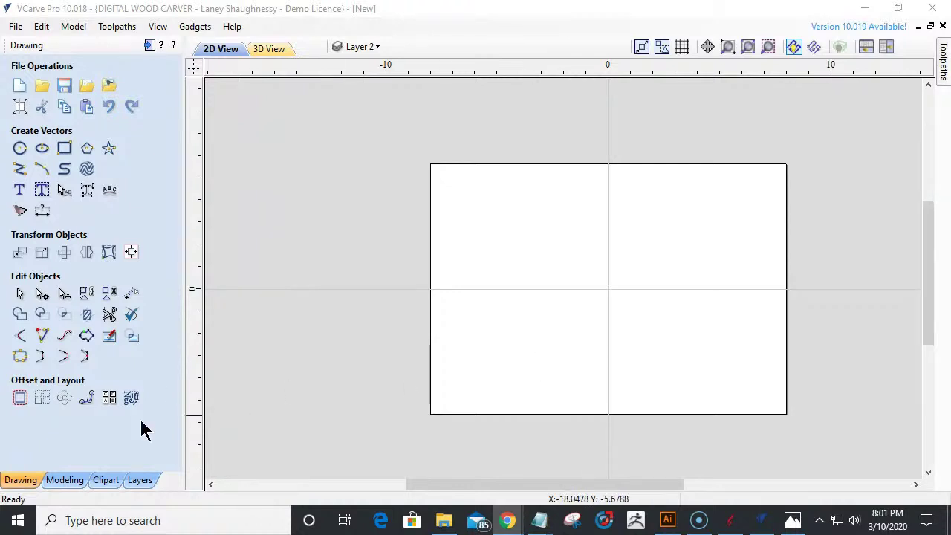
click(65, 400)
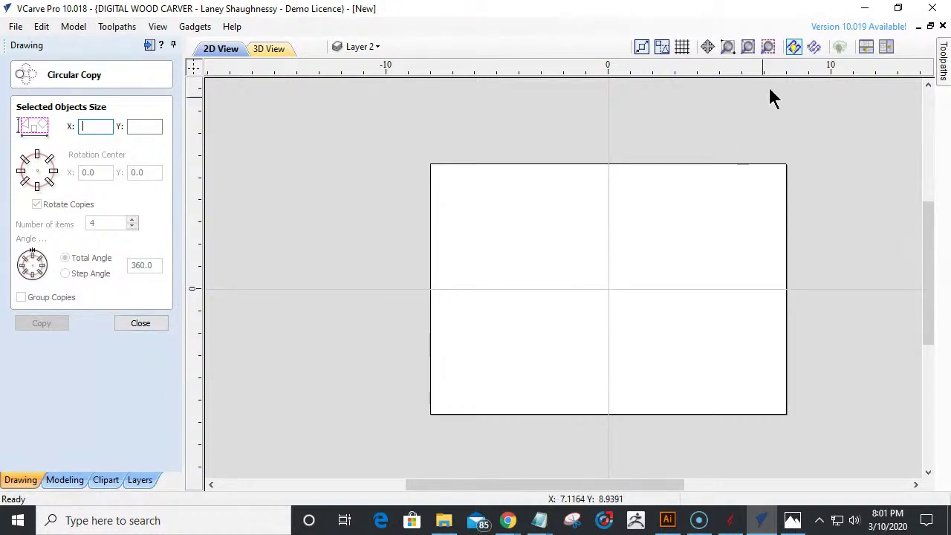
click(864, 10)
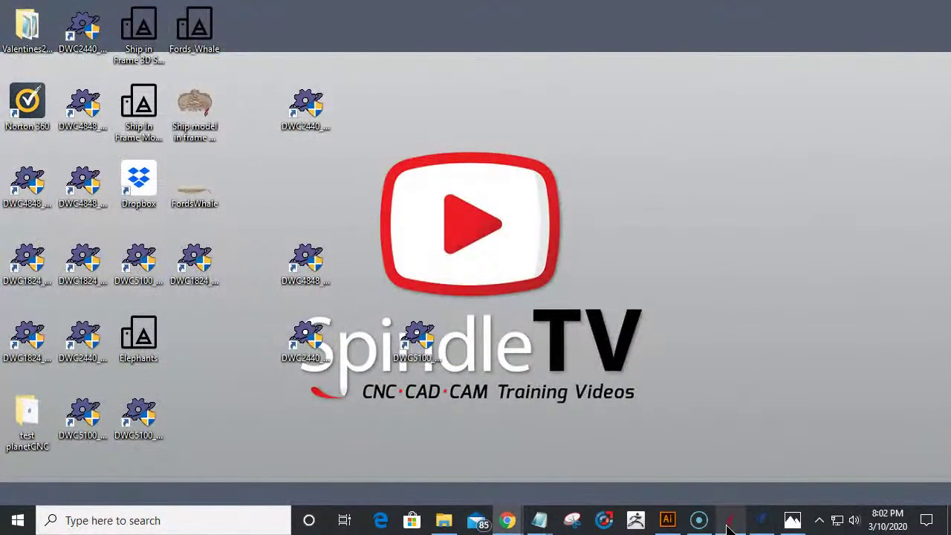
- Launch another Aspire 10.0 window and create a new file in it
mouse_move(730, 524)
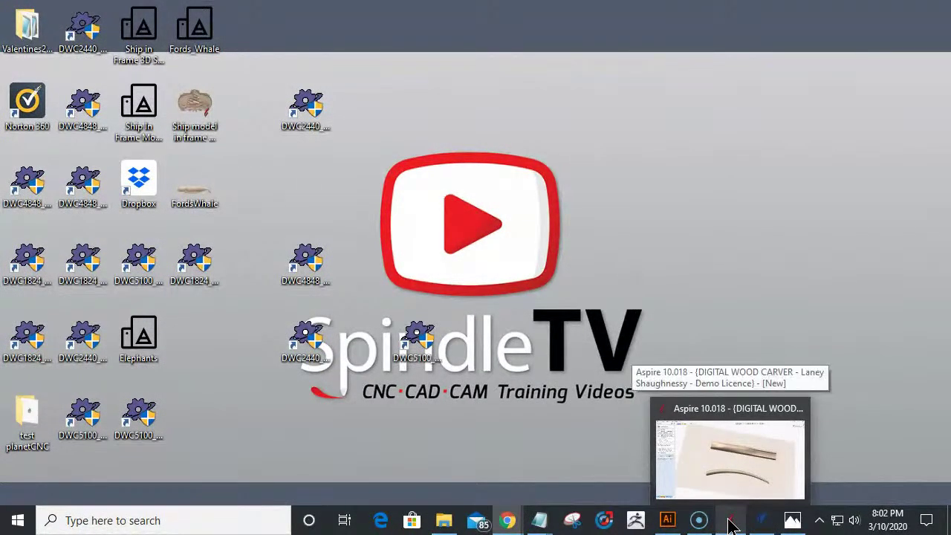
click(730, 522)
right_click(730, 523)
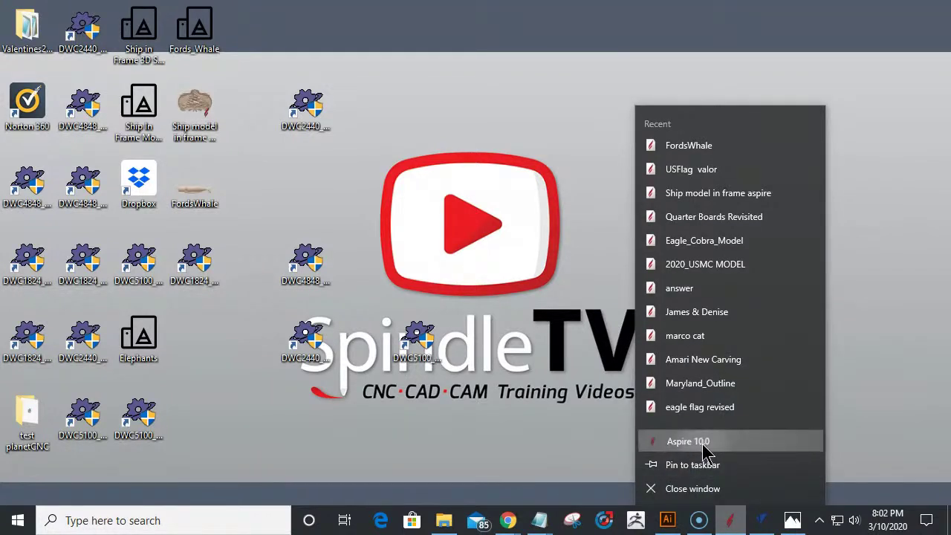
click(702, 443)
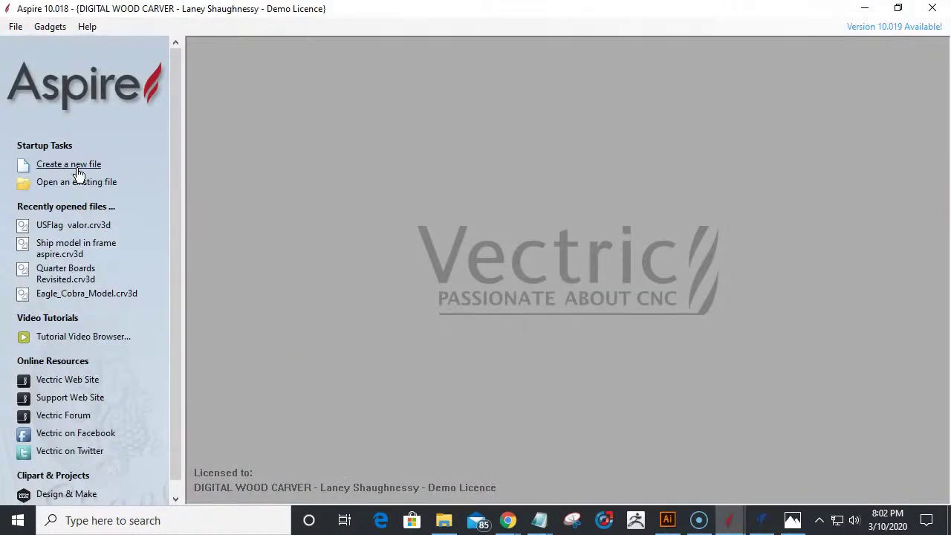
click(76, 164)
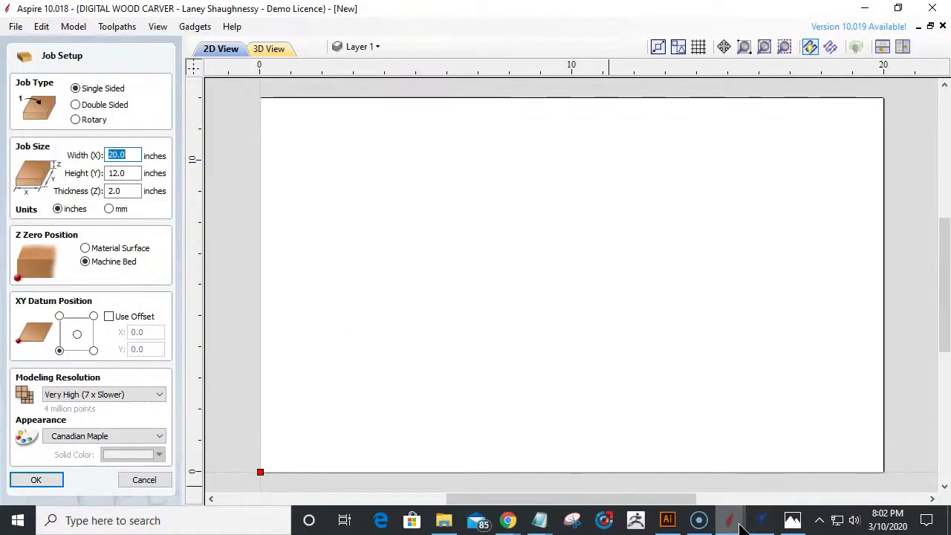
- Set the job width to 12 inches and the thickness to .75 inches, and accept the job setup
mouse_move(731, 520)
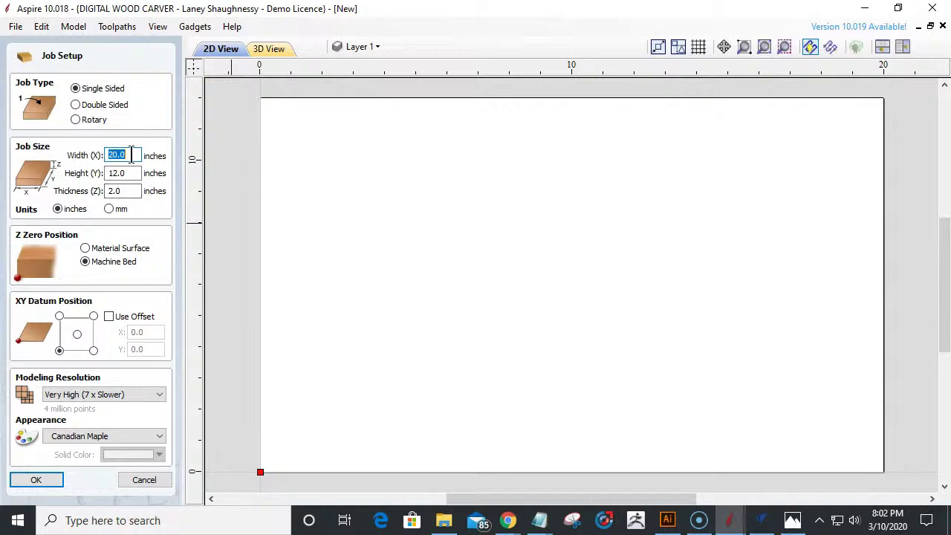
text(12)
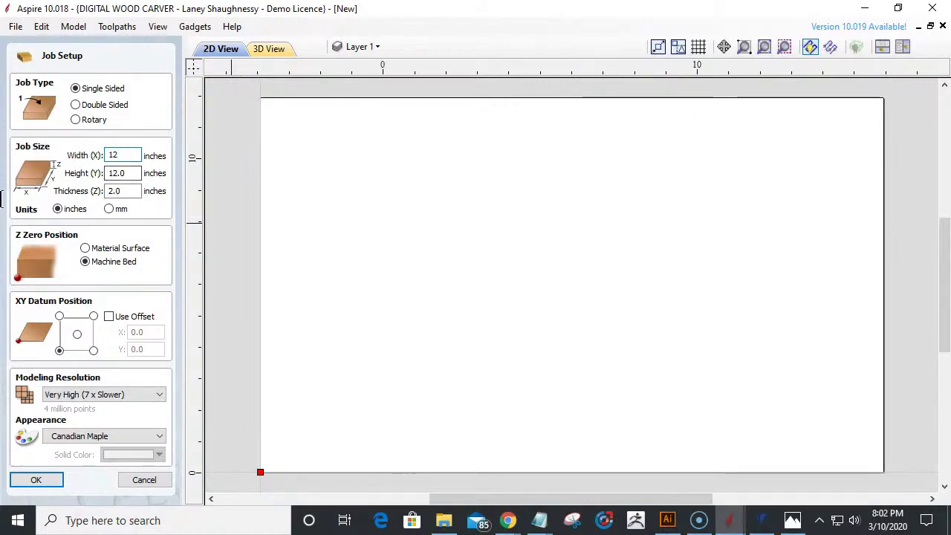
click(135, 192)
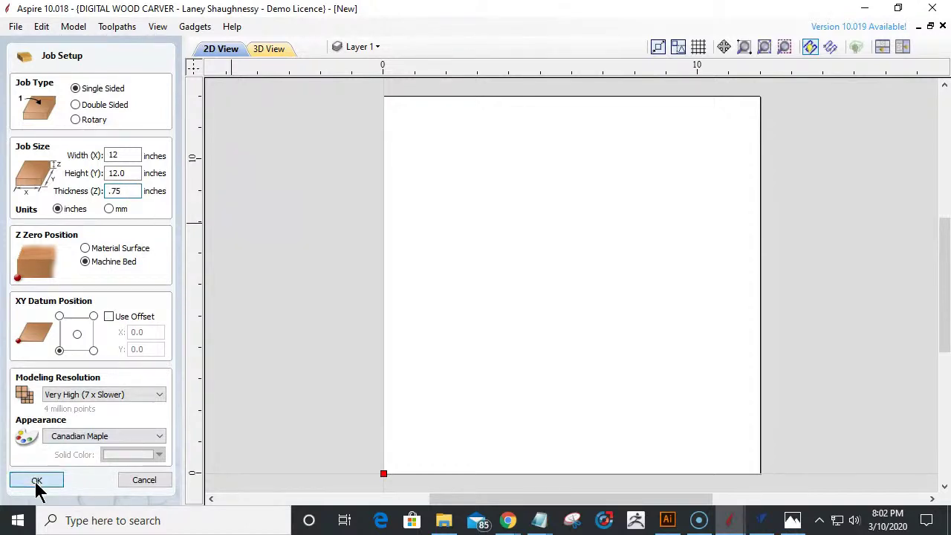
click(277, 403)
key(Return)
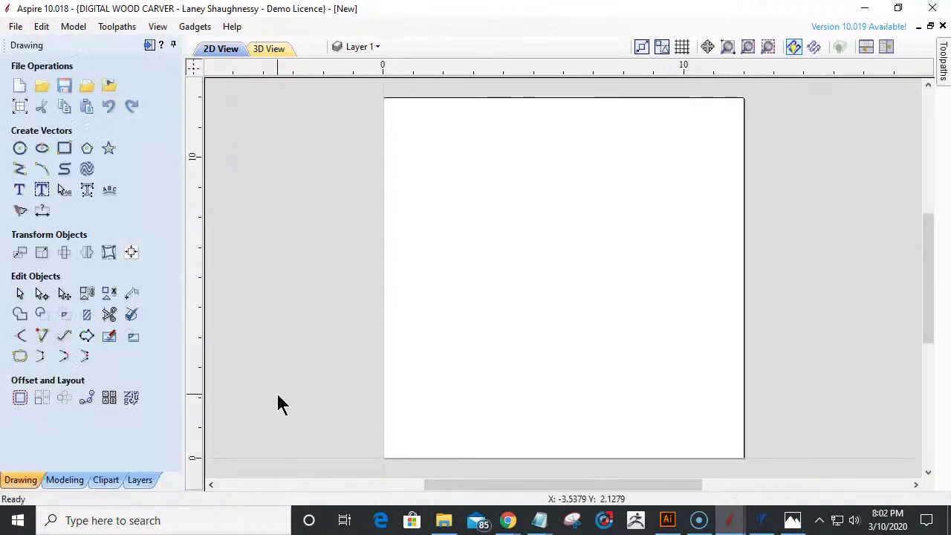
- Draw a 4-point star with a 35% inner radius and a 4.4 inch outer radius, centred near X 6.0, Y 6.5
click(109, 155)
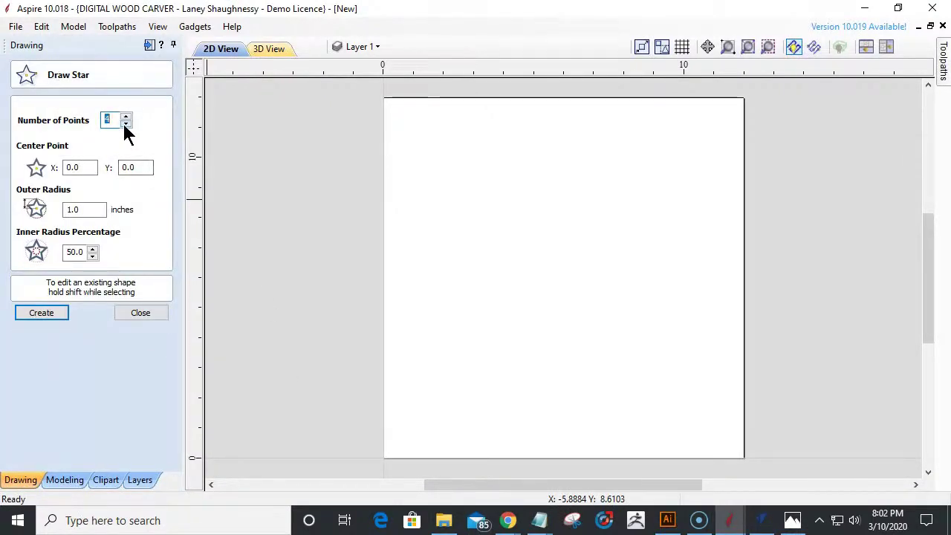
double_click(77, 254)
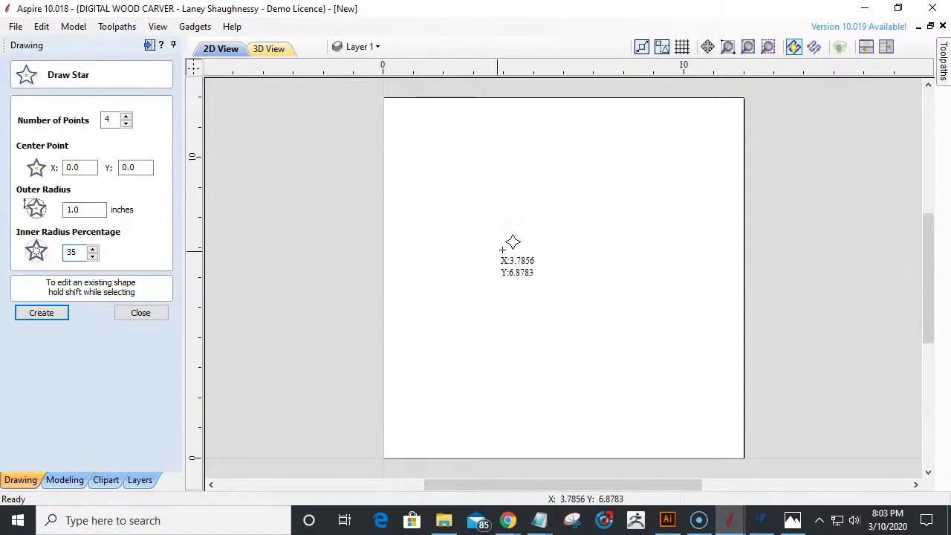
drag(562, 262, 656, 355)
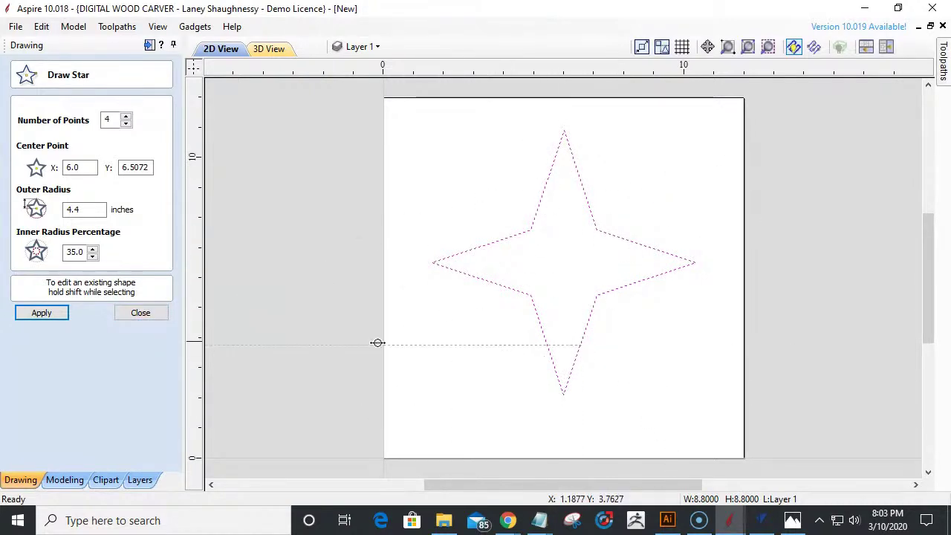
- Try an inner radius of 30% on the star, settle on 25%, and finish the star
double_click(74, 253)
text(3)
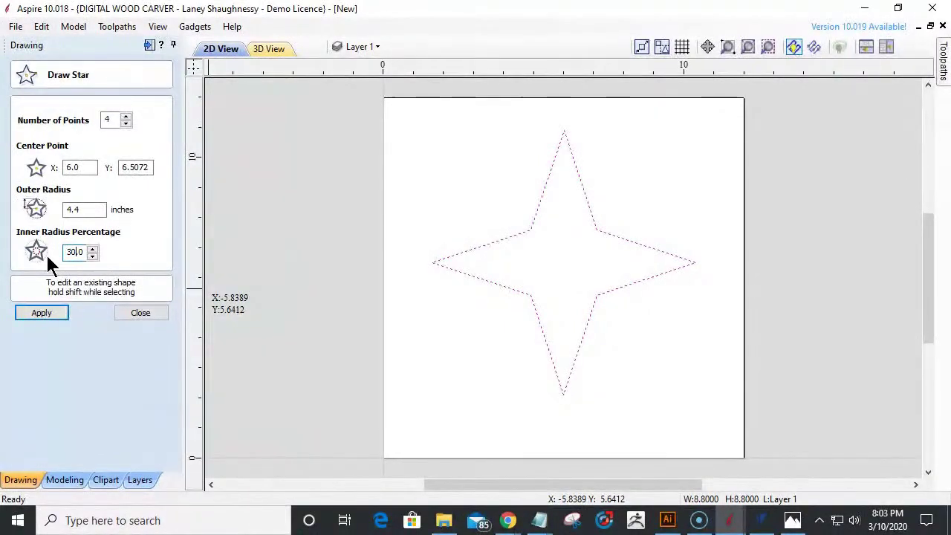
click(44, 318)
double_click(74, 252)
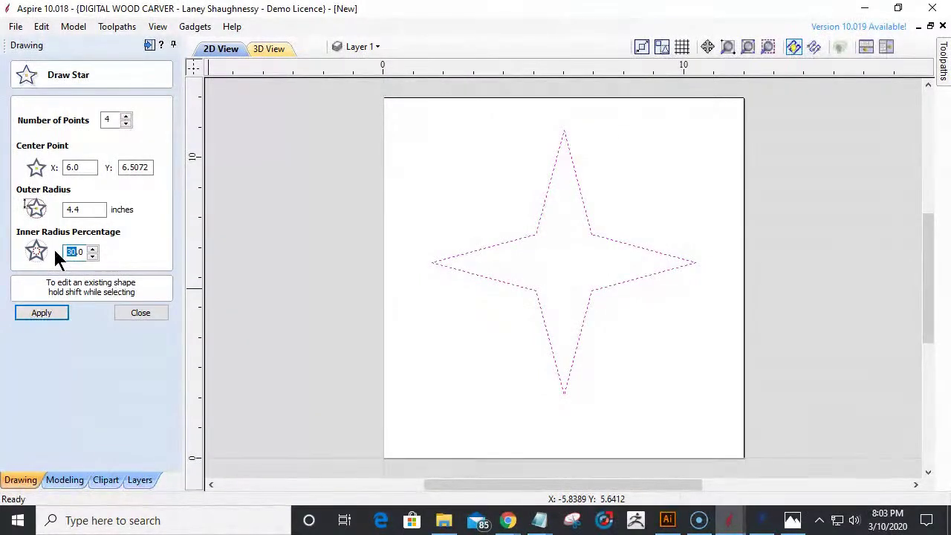
text(25)
click(53, 315)
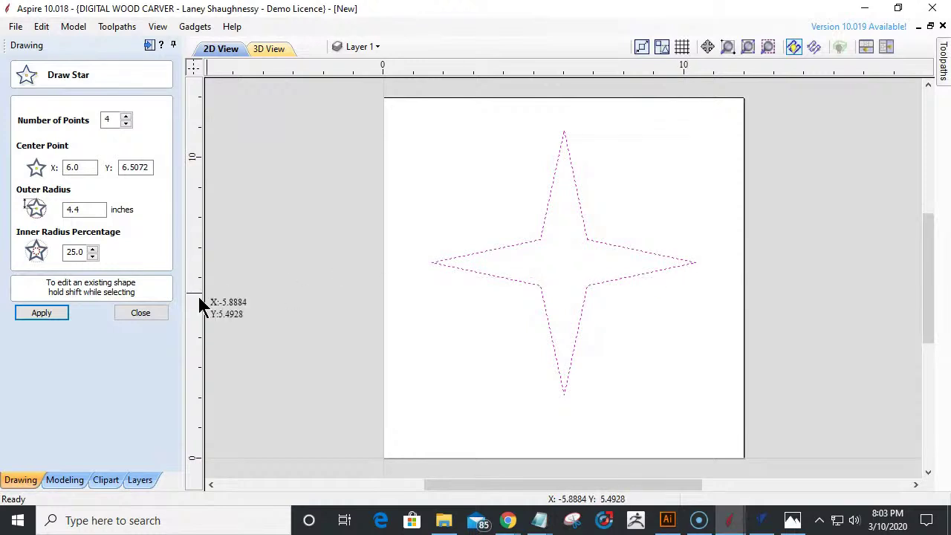
click(152, 315)
- Center the star in the material both ways and enlarge it about its centre to about 9.62 inches across
click(520, 245)
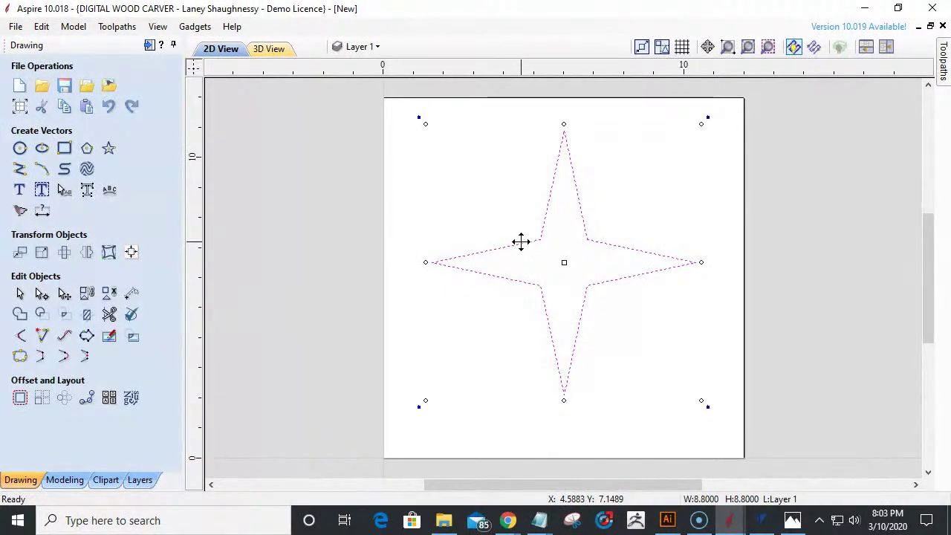
click(131, 253)
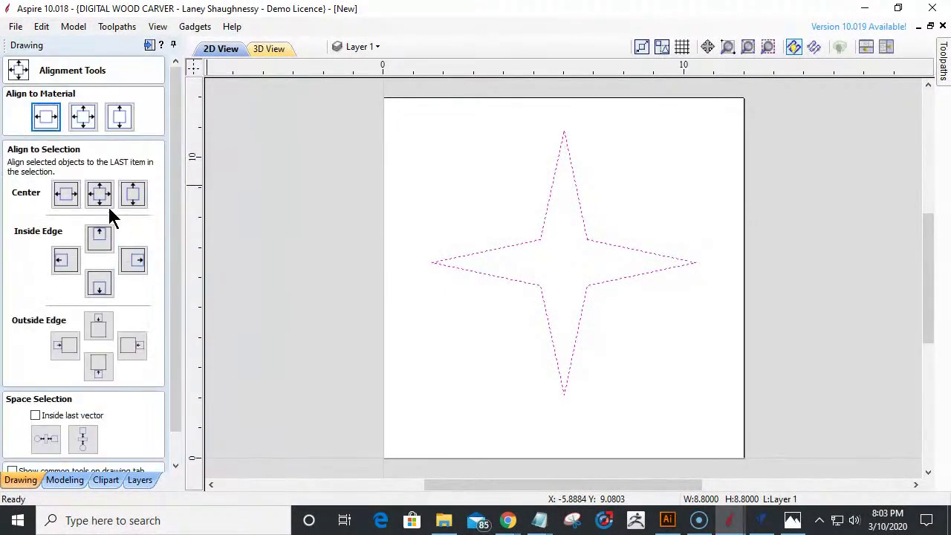
click(82, 117)
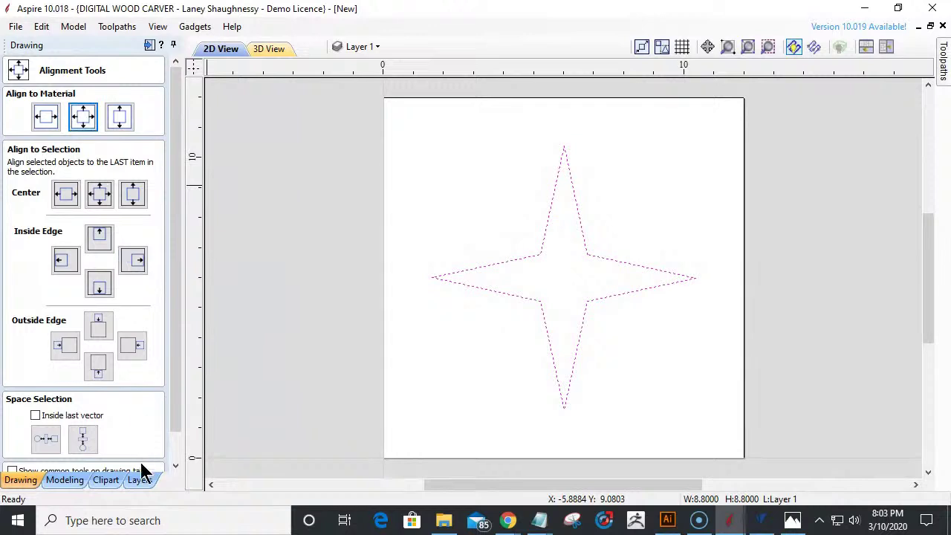
scroll(179, 404, down, 2)
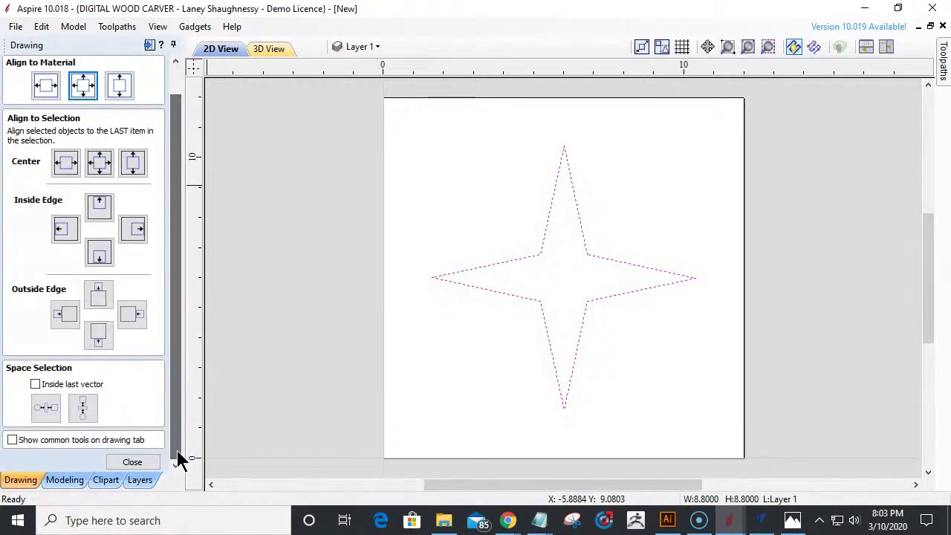
click(132, 462)
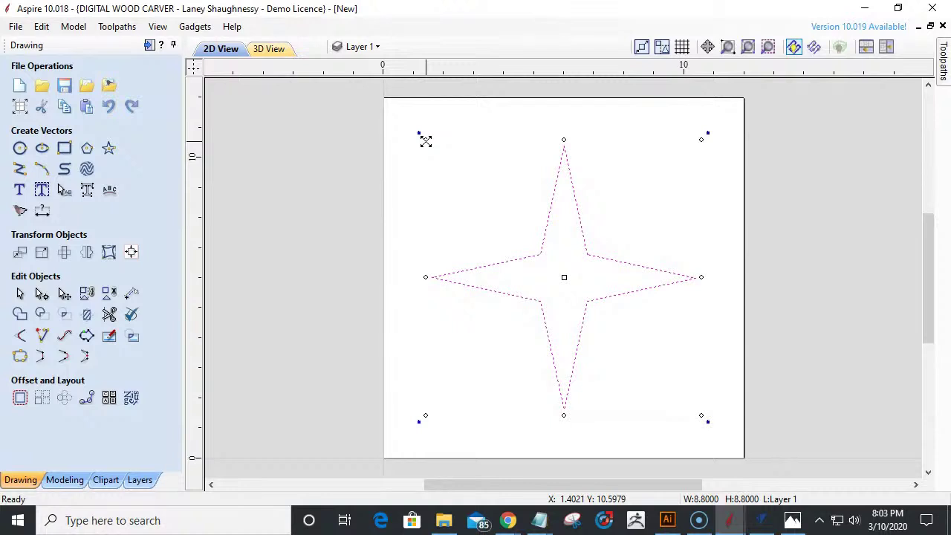
drag(426, 141, 419, 124)
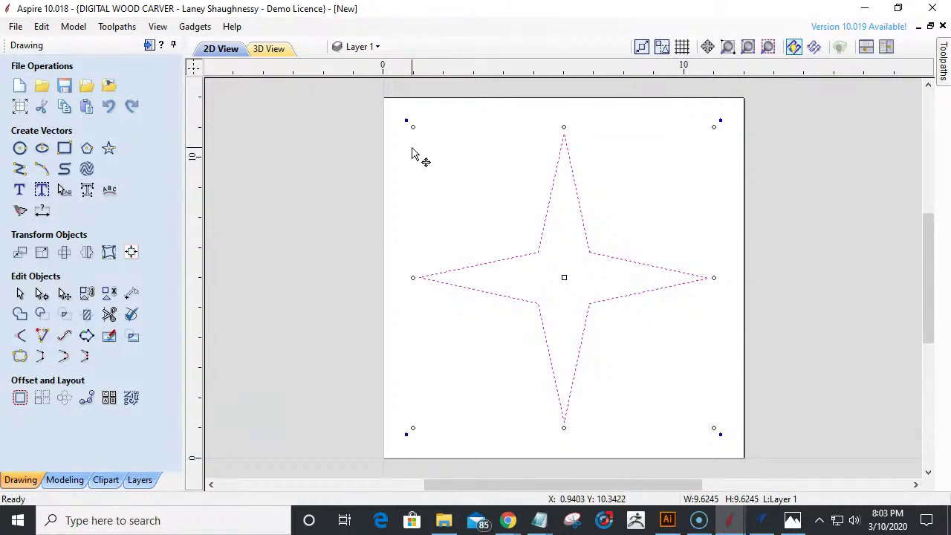
- Make a smaller concentric copy of the star, about 6.80 inches across, and rotate it 45 degrees about its centre
drag(412, 125, 466, 184)
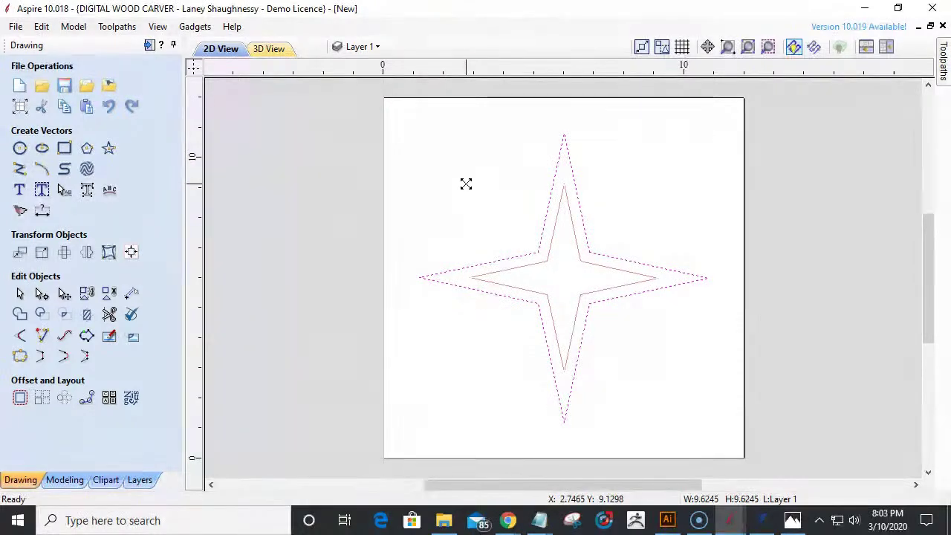
drag(466, 183, 461, 178)
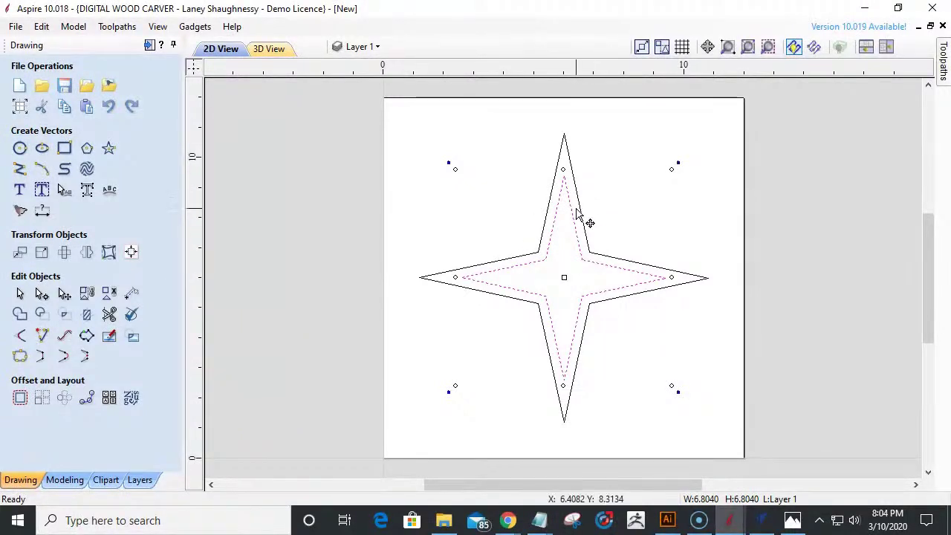
click(623, 246)
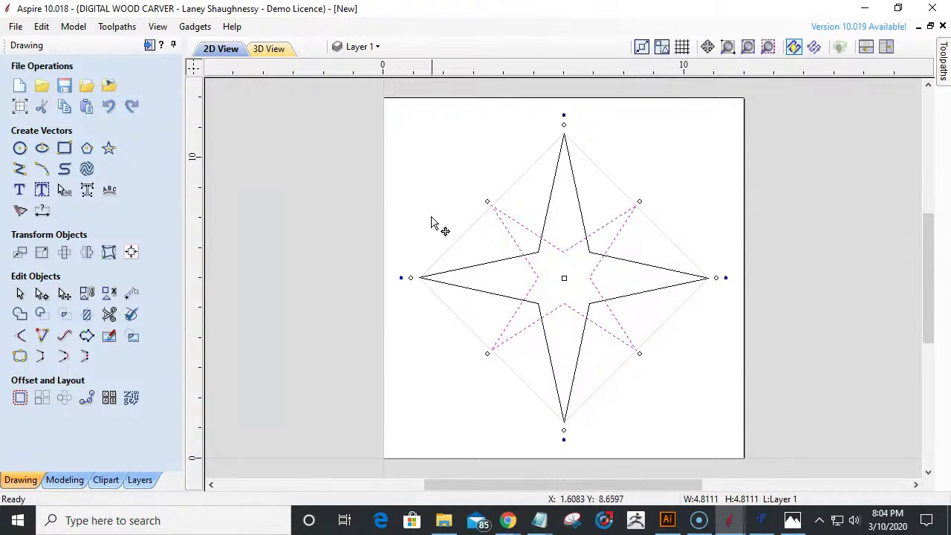
click(619, 403)
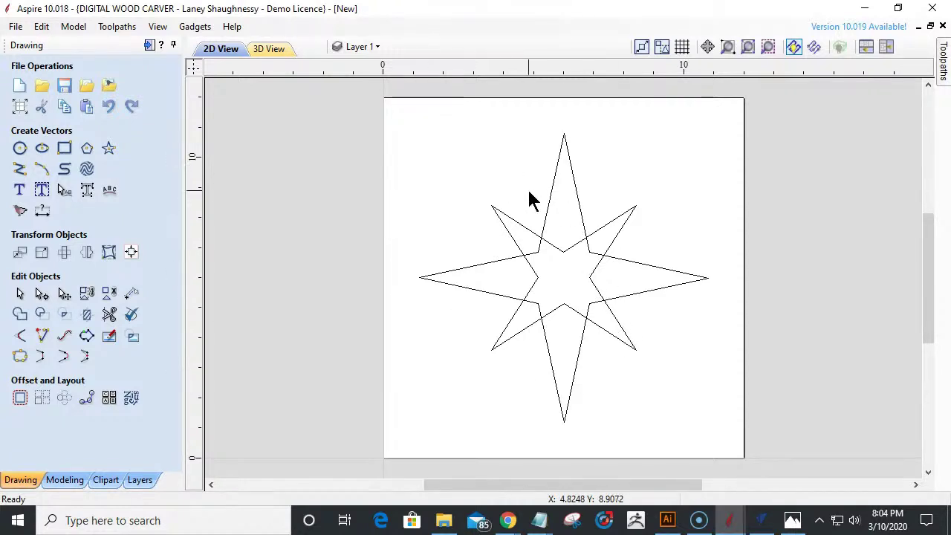
- Make a slightly smaller concentric copy of the diagonal star, about 4.33 inches across
key(alt+Tab)
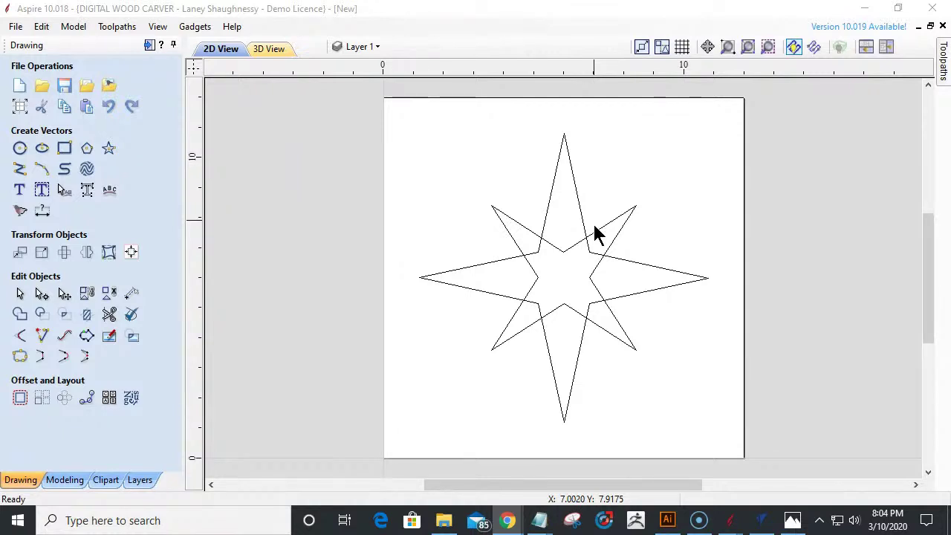
click(553, 245)
click(553, 247)
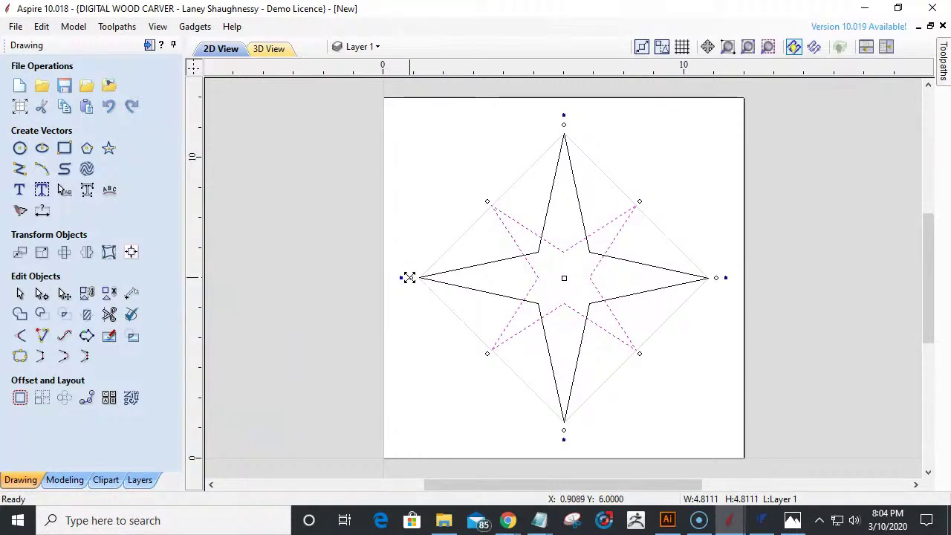
drag(409, 278, 469, 280)
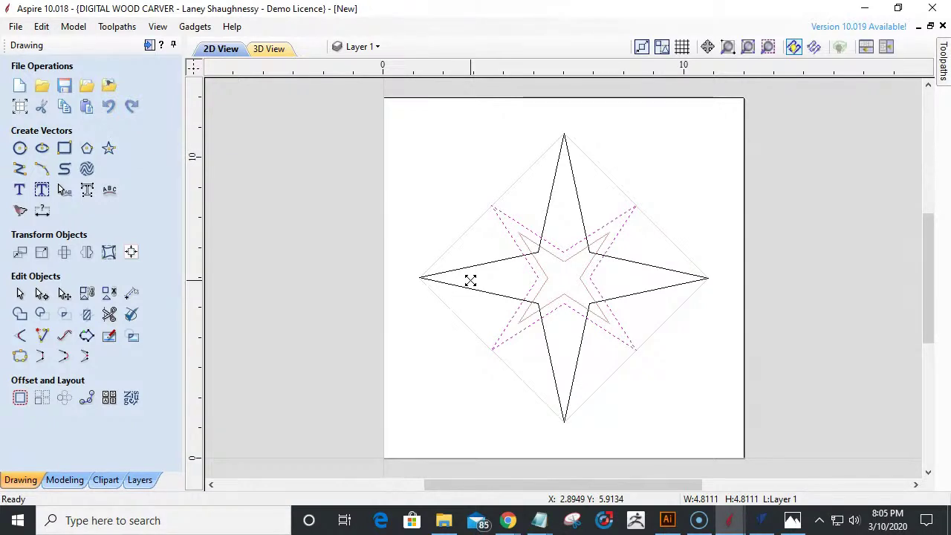
drag(470, 280, 394, 277)
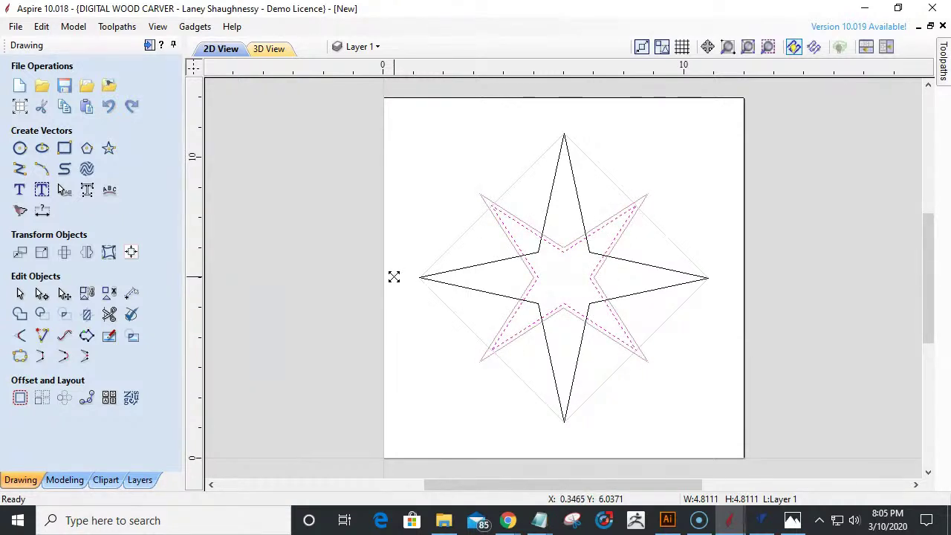
drag(393, 277, 429, 274)
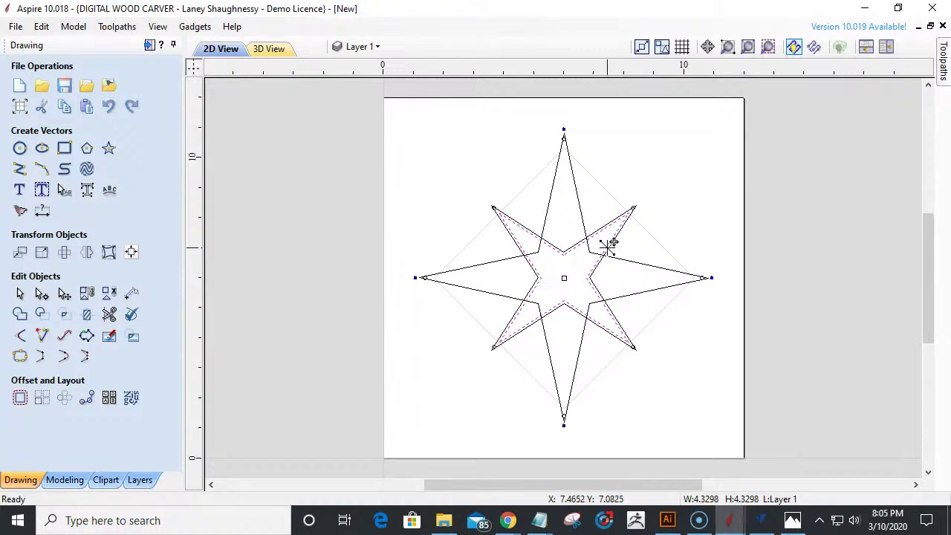
key(r)
key(4)
key(5)
key(Return)
key(ctrl+z)
key(ctrl+y)
key(ctrl+z)
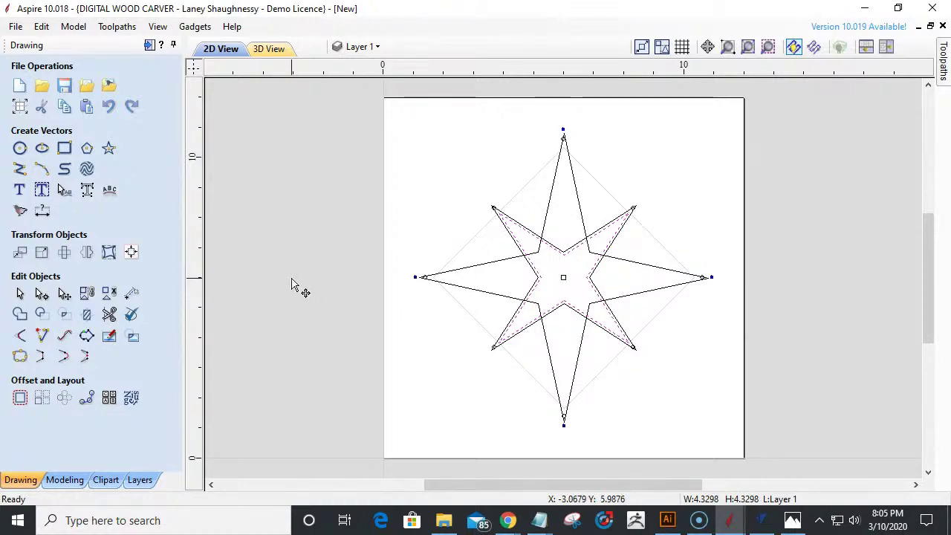
- Rotate the smallest star by a relative 22.5 degrees about its centre at X 6.0, Y 6.0
click(64, 252)
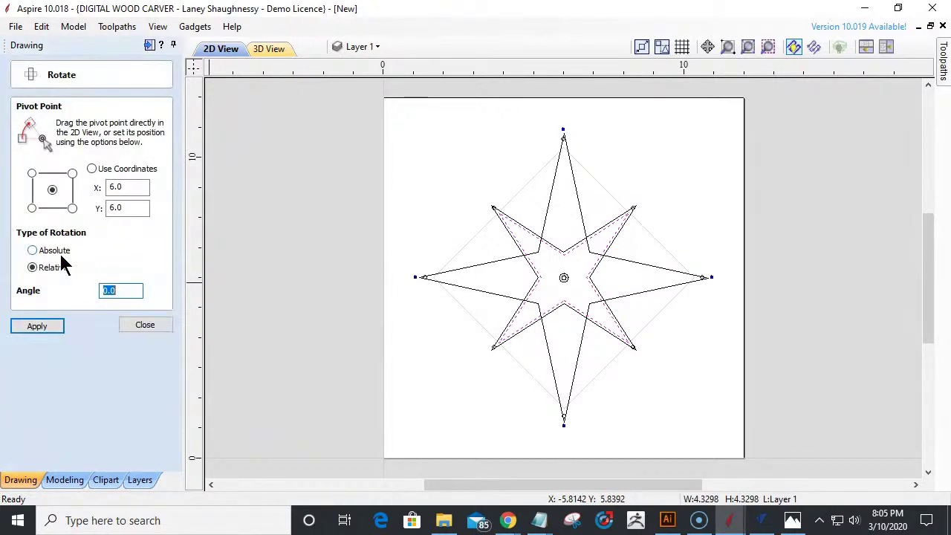
double_click(114, 290)
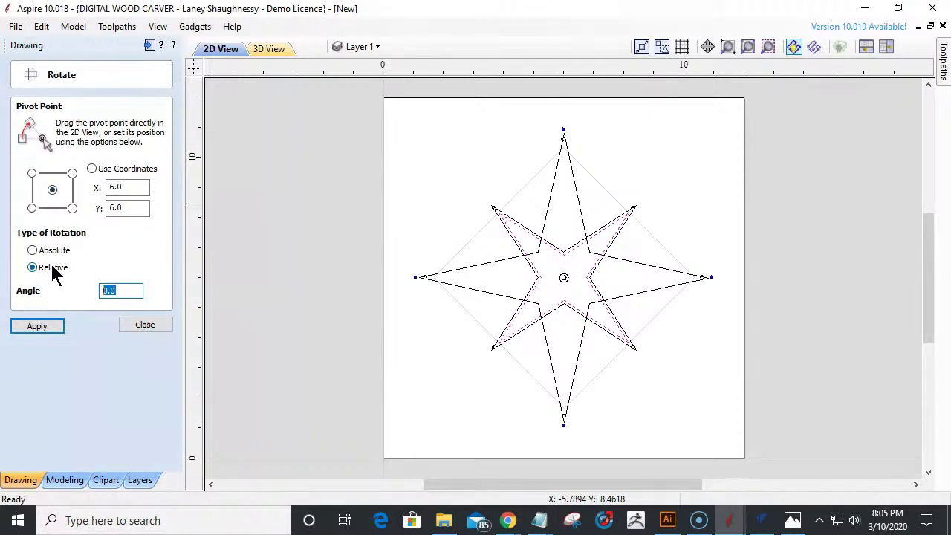
text(22.5)
click(43, 326)
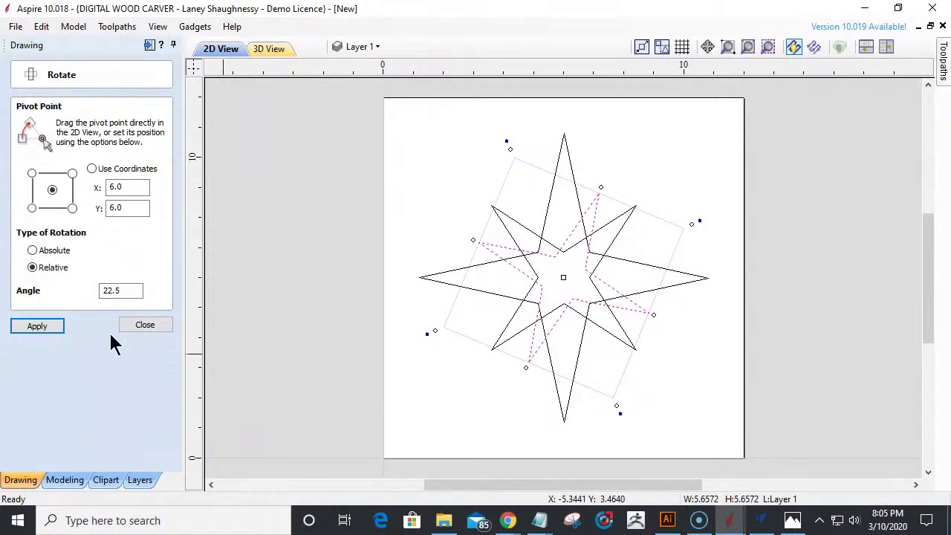
click(142, 325)
click(441, 407)
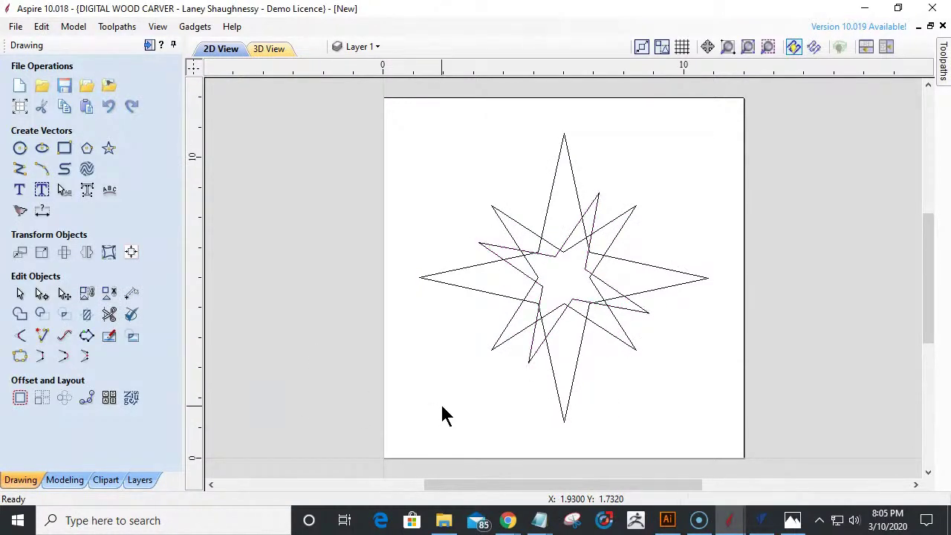
- Enlarge the star rotated by 22.5 degrees slightly about its centre
scroll(548, 255, up, 2)
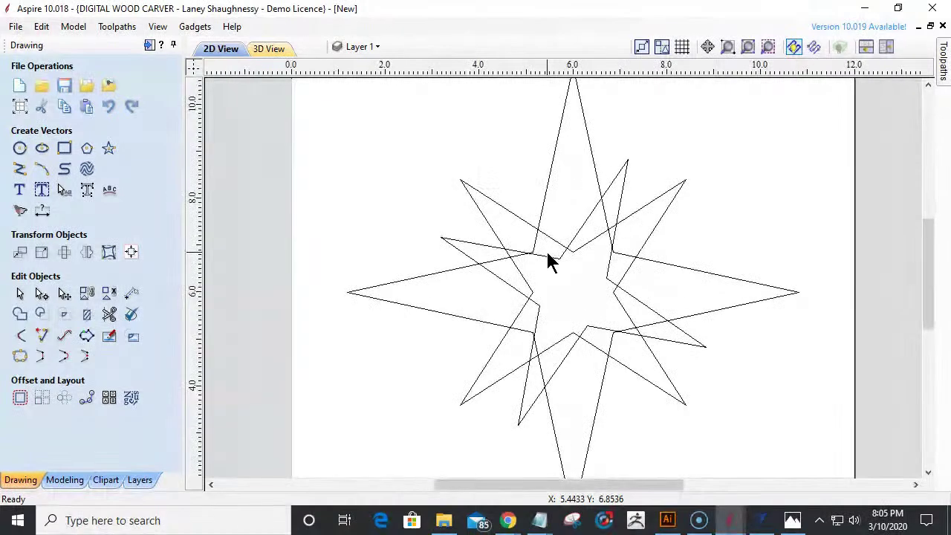
scroll(547, 255, up, 1)
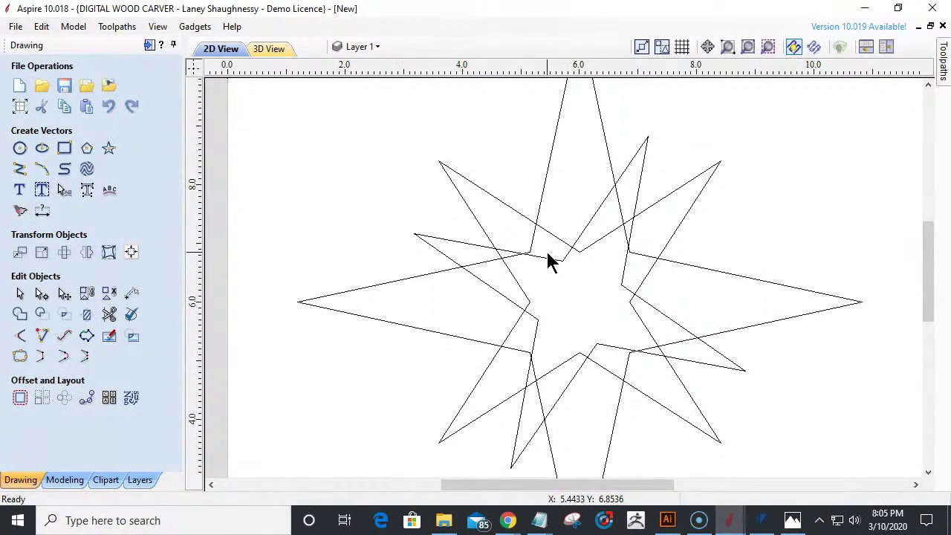
click(600, 367)
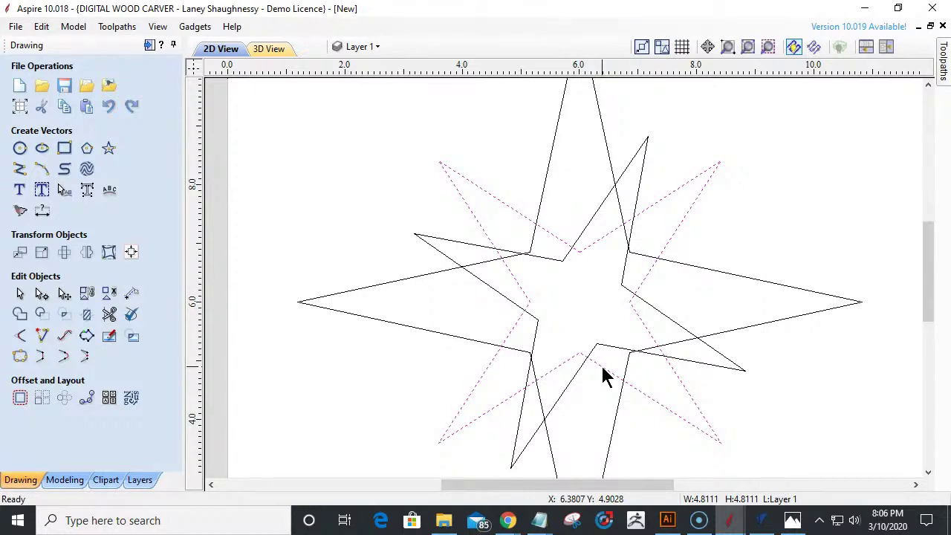
click(682, 358)
click(678, 374)
scroll(658, 335, down, 3)
click(665, 335)
click(666, 335)
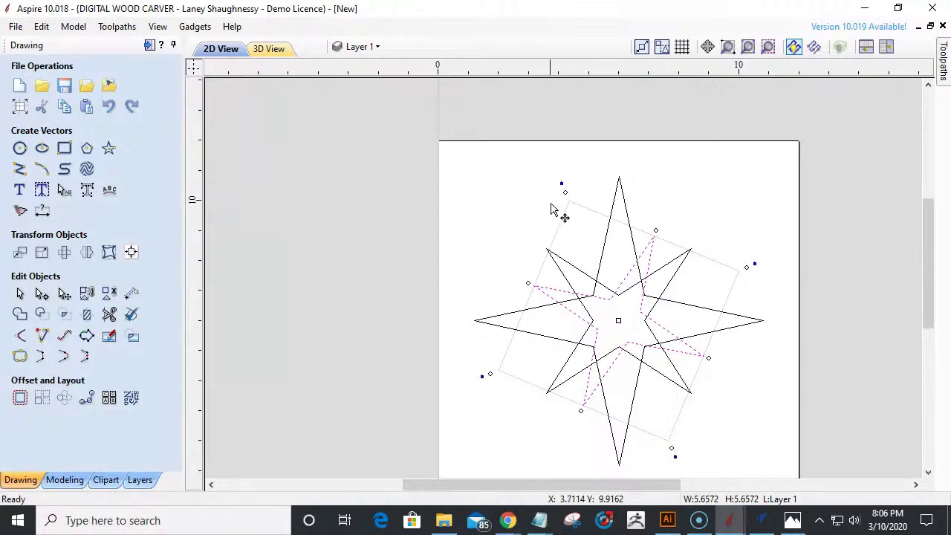
mouse_move(564, 187)
mouse_down()
mouse_move(560, 178)
mouse_move(562, 187)
mouse_up()
- Enlarge the diagonal star about its centre to about 5.62 inches across
click(569, 265)
click(571, 266)
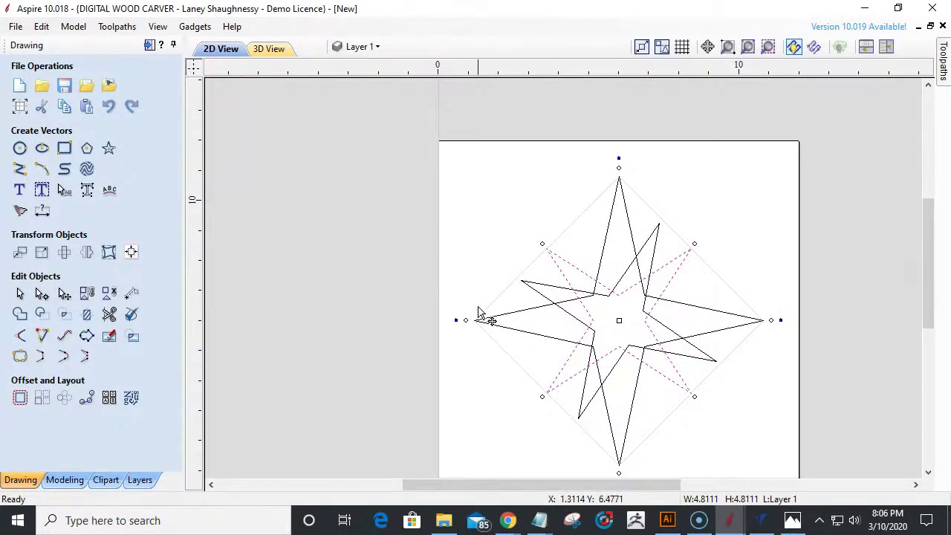
drag(465, 319, 449, 321)
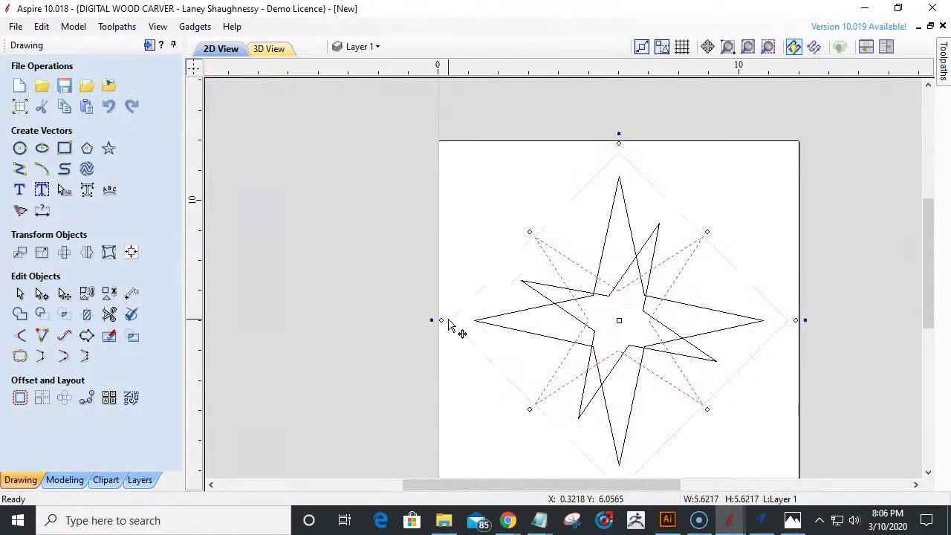
click(491, 384)
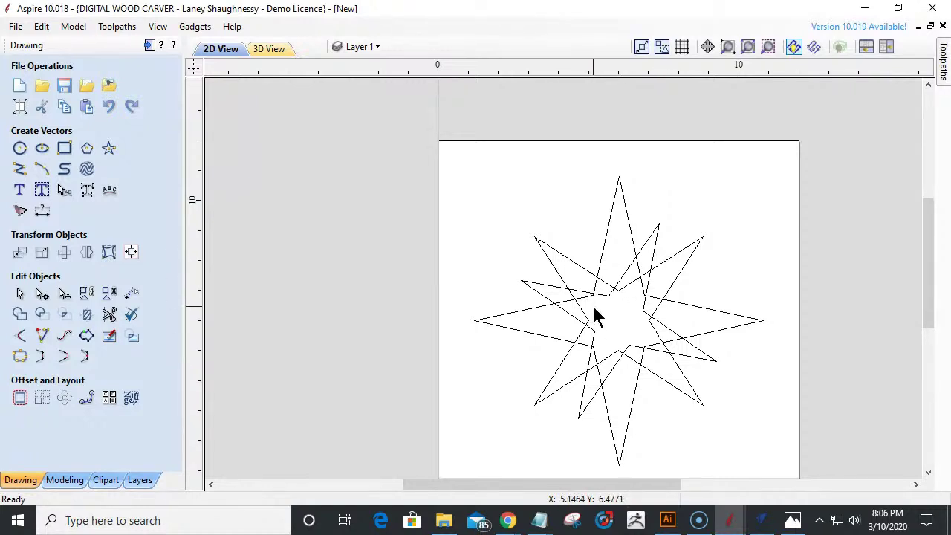
- Create a 3D shape from the largest star with a 45-degree angular profile, 0.0 base height and no height limit
click(600, 247)
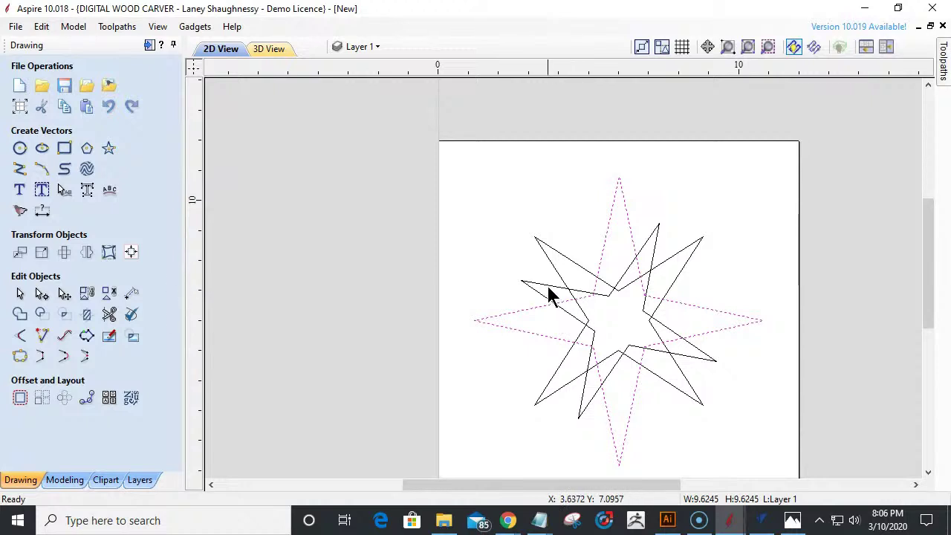
click(590, 281)
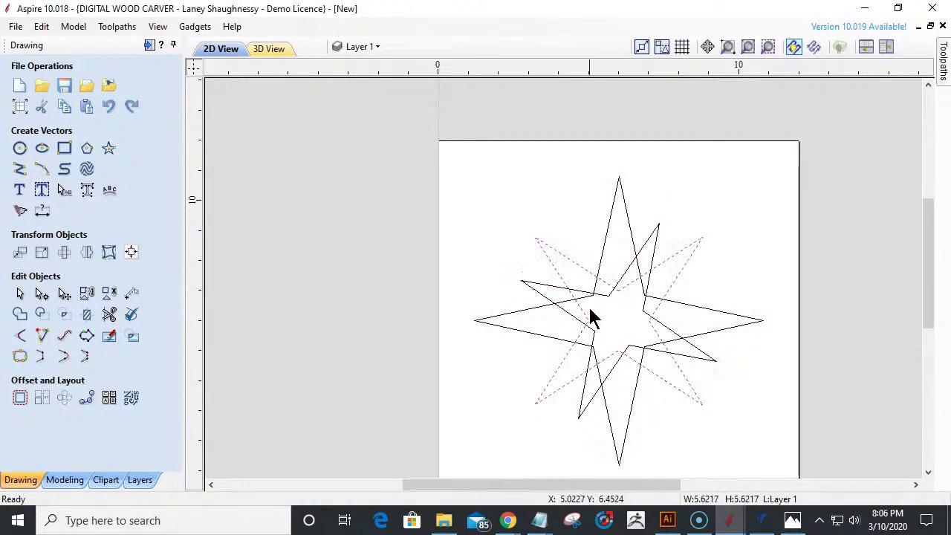
click(608, 222)
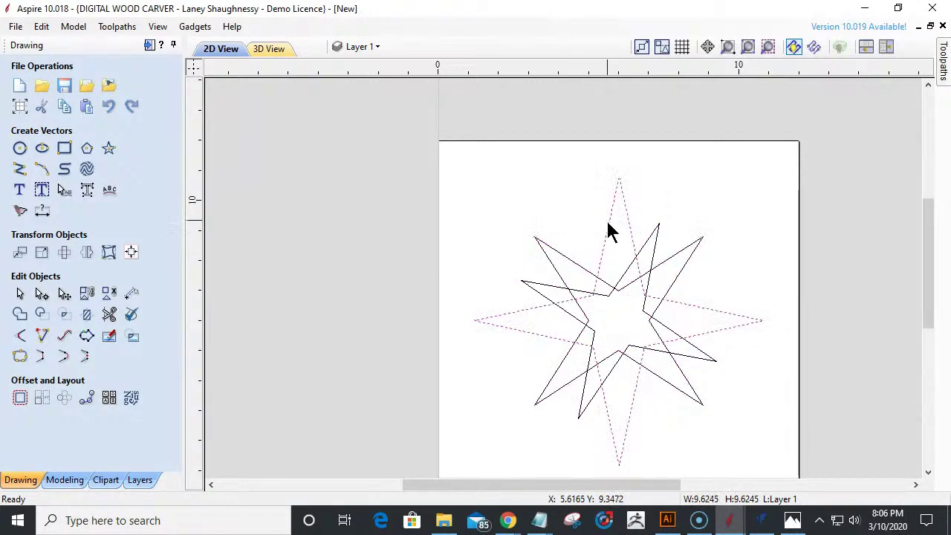
click(62, 481)
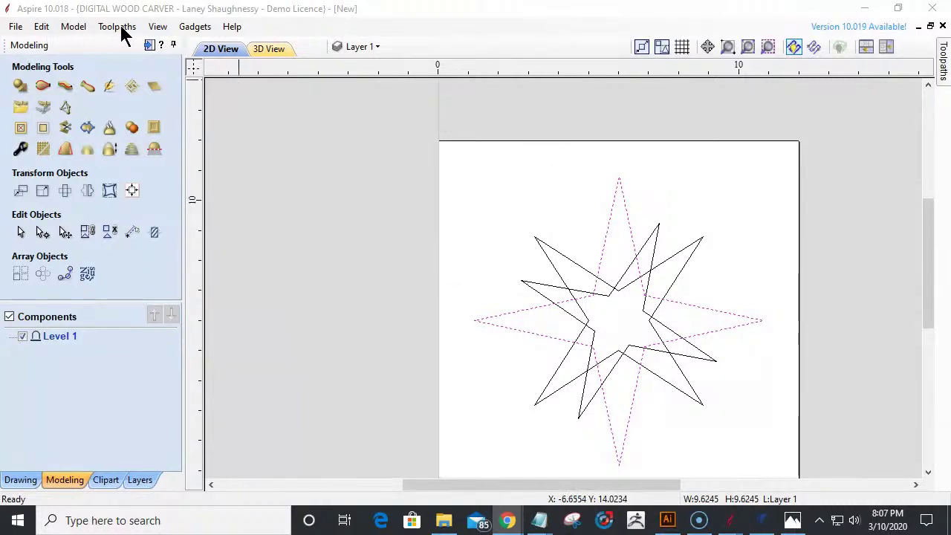
click(20, 86)
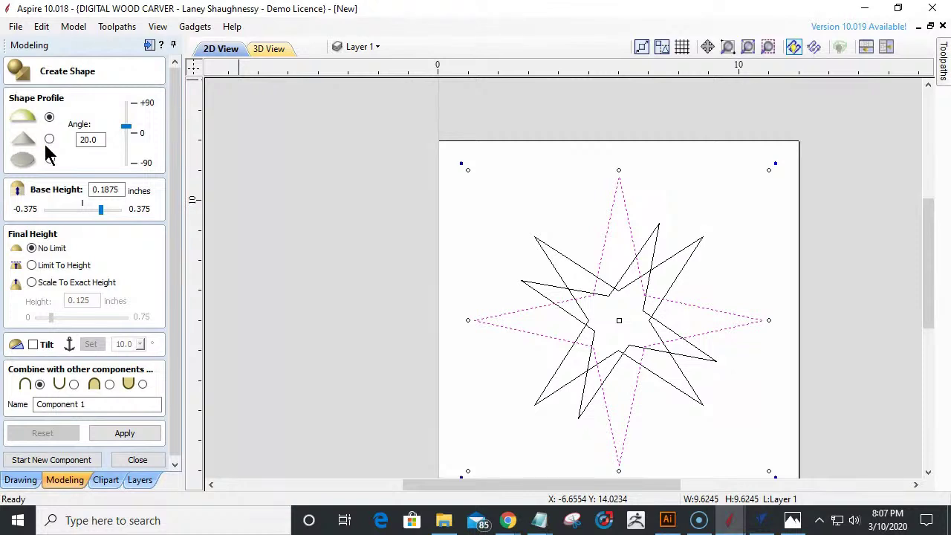
click(48, 138)
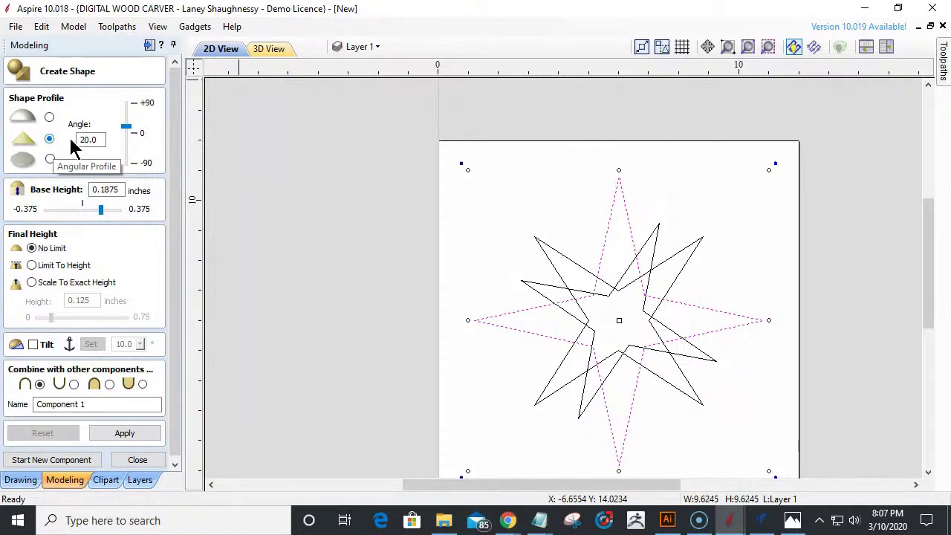
drag(104, 140, 78, 140)
text(45)
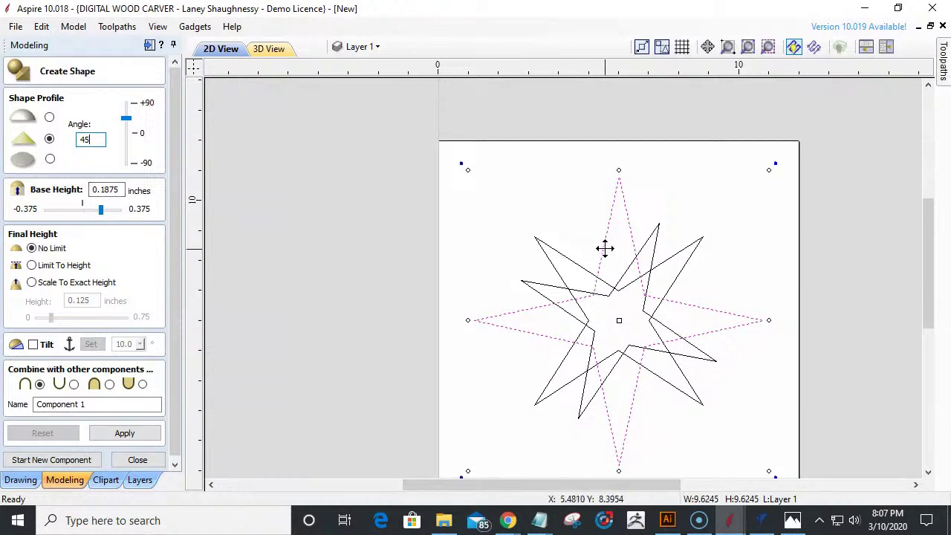
click(86, 209)
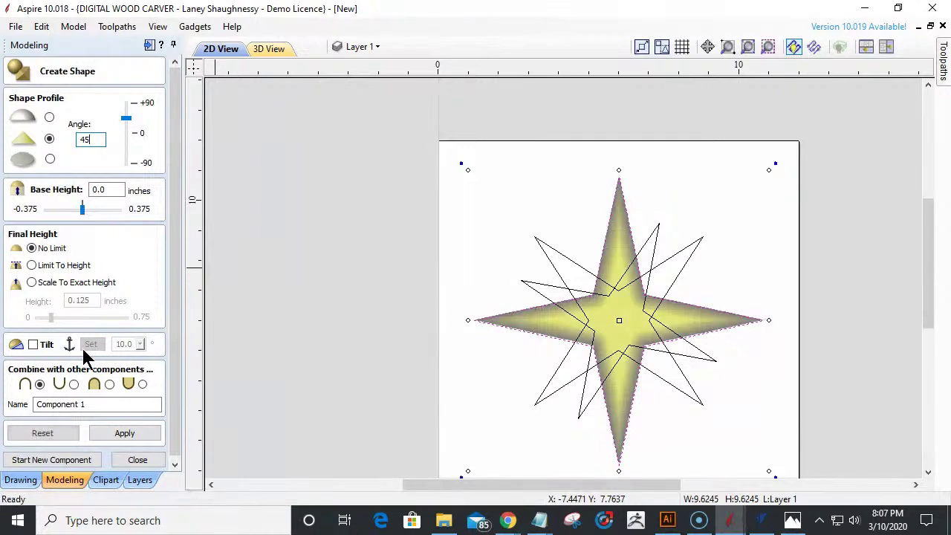
click(124, 434)
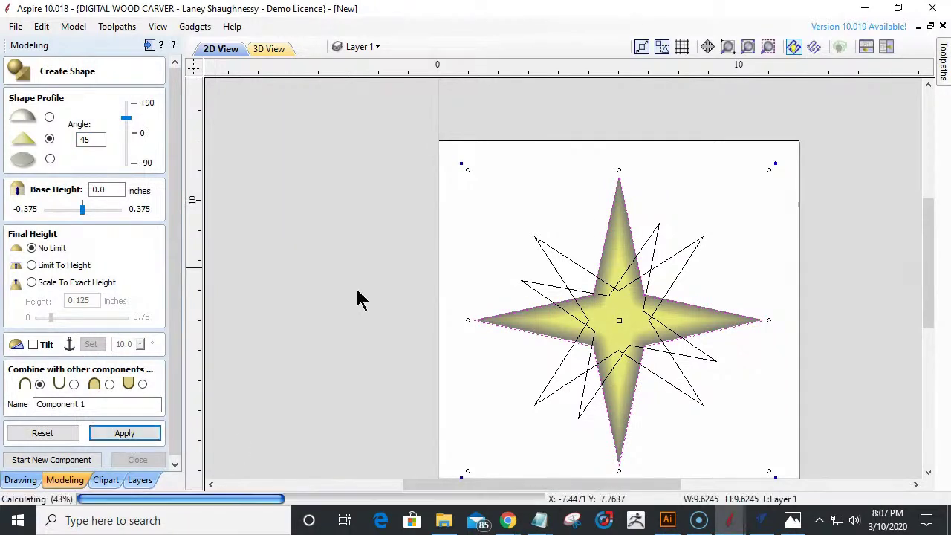
- Tile the 2D and 3D views side by side and inspect the modelled star up close at an angle
click(886, 47)
drag(768, 440, 592, 404)
drag(794, 369, 771, 314)
scroll(721, 293, up, 3)
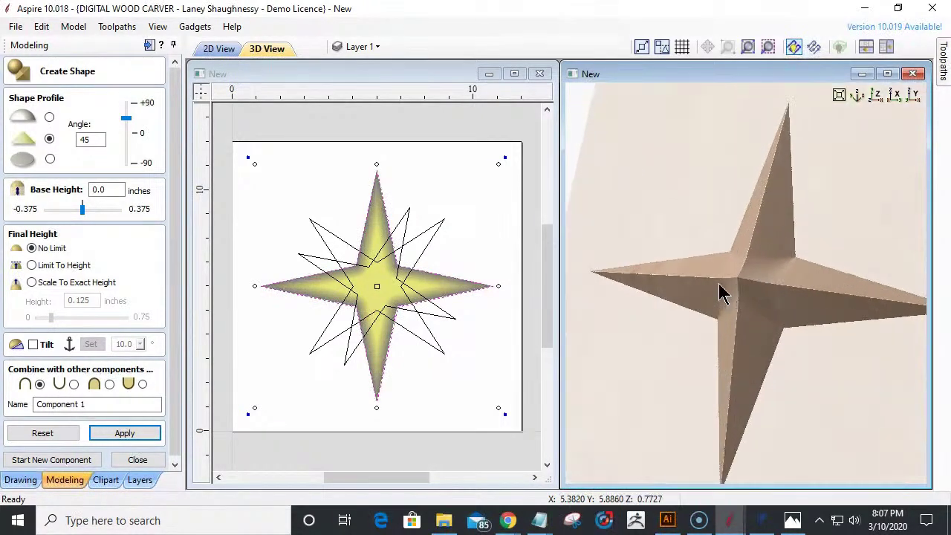
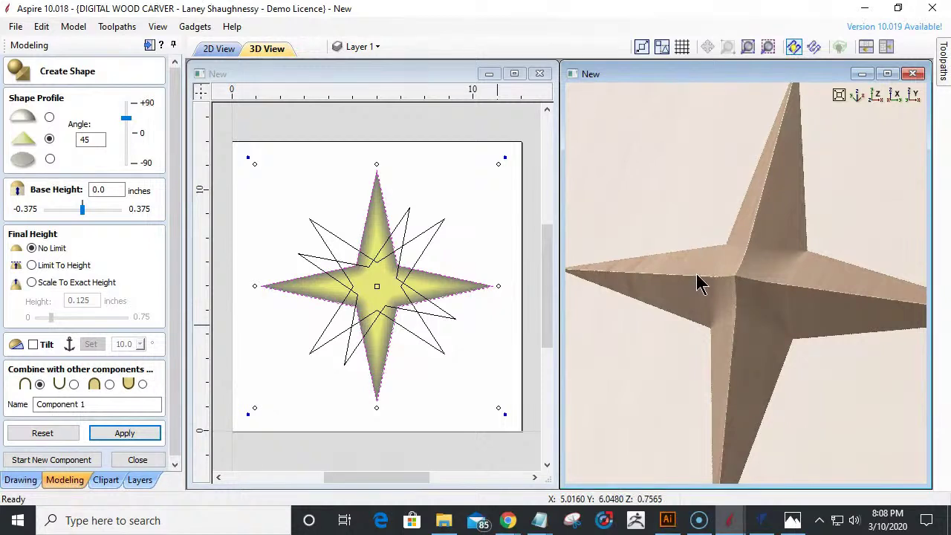
- Try limiting the star component's final height to 0.125 inches, and set it back to no limit
click(32, 266)
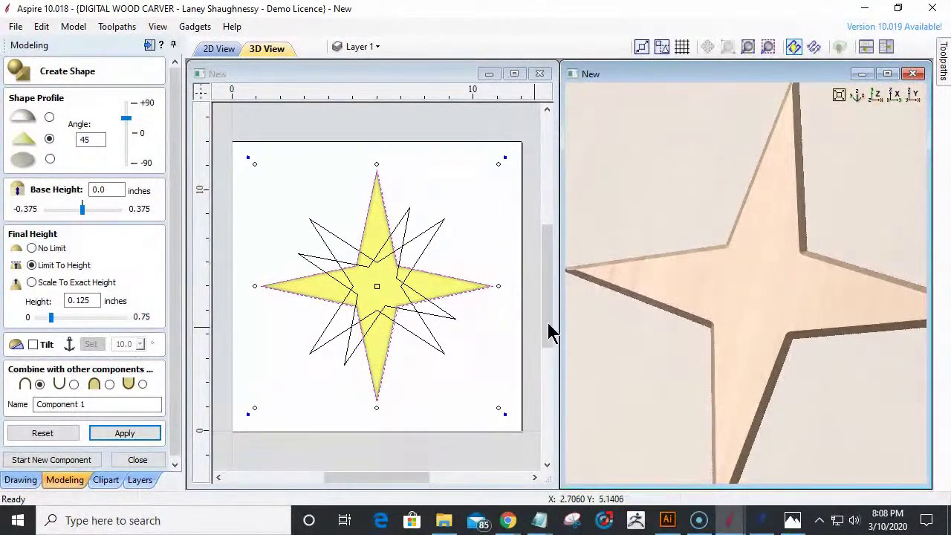
drag(89, 300, 67, 297)
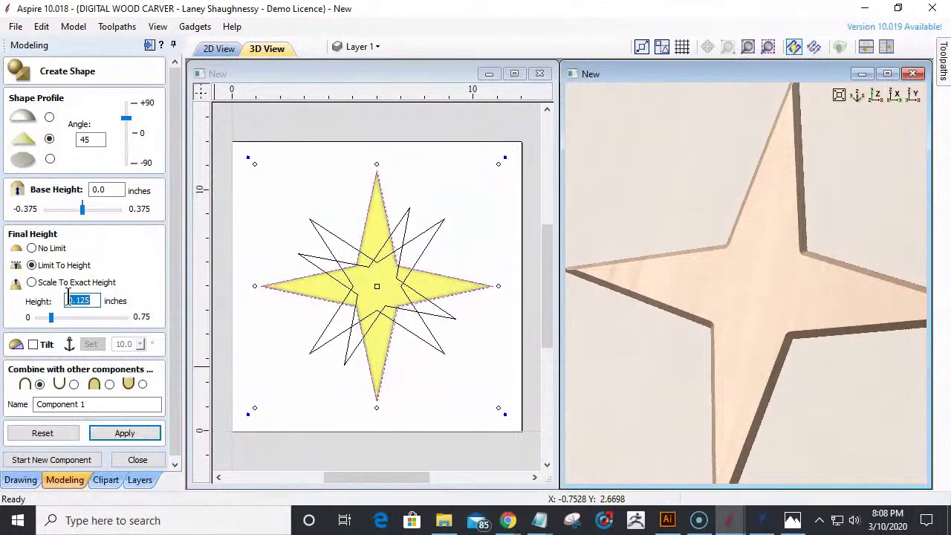
click(32, 248)
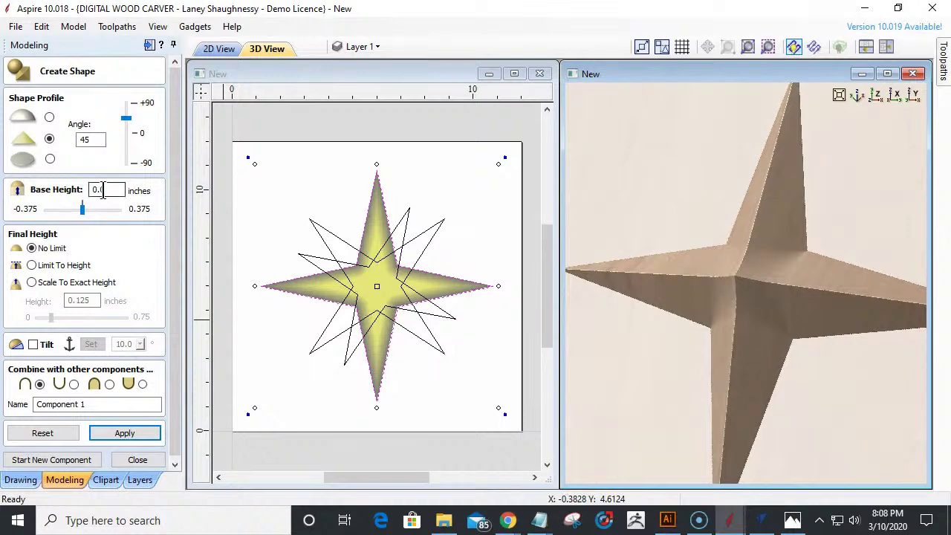
- Limit the star component's final height to 0.5 inches and apply it to the model
click(42, 266)
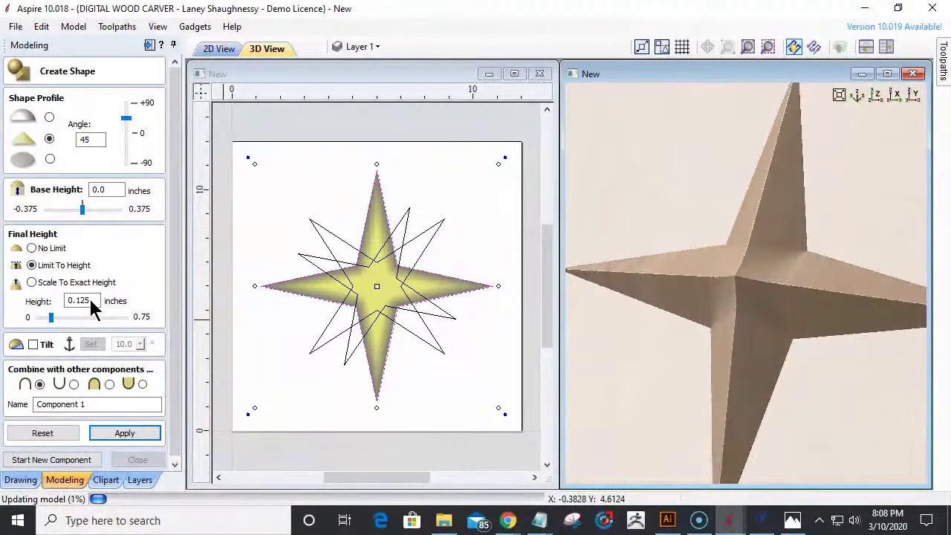
drag(96, 300, 69, 297)
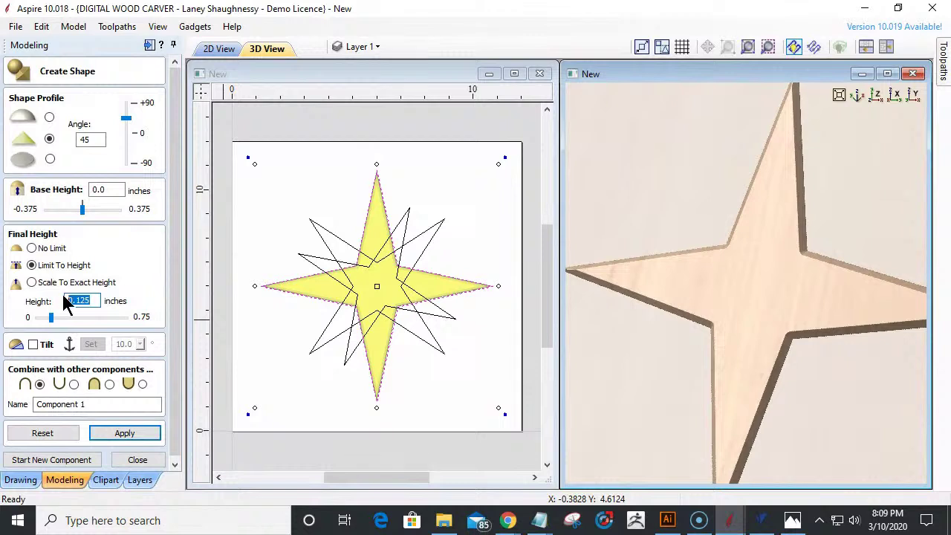
text(.5)
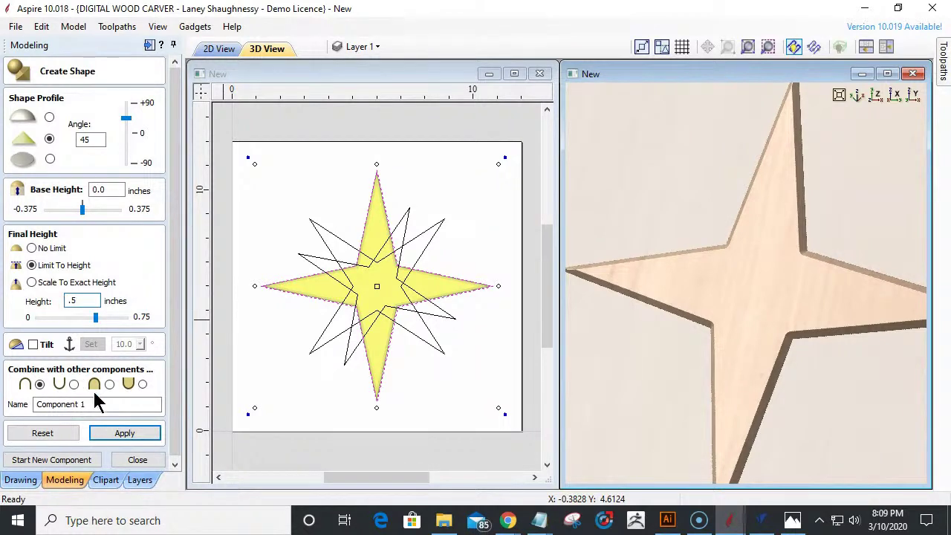
click(124, 432)
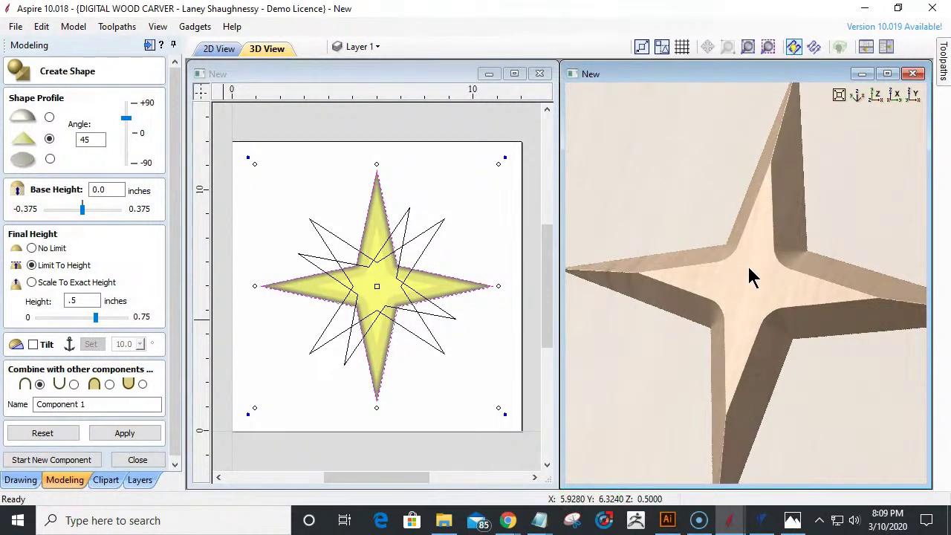
- Start a new component and add a 3D shape from the smallest star, using the 45-degree profile limited to 0.5 inches
drag(747, 272, 752, 276)
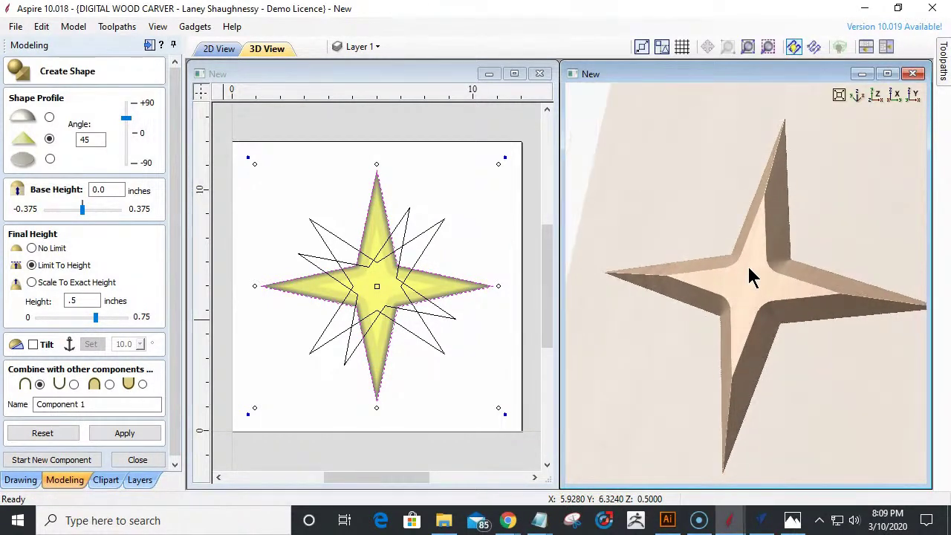
scroll(765, 305, up, 3)
scroll(765, 305, down, 3)
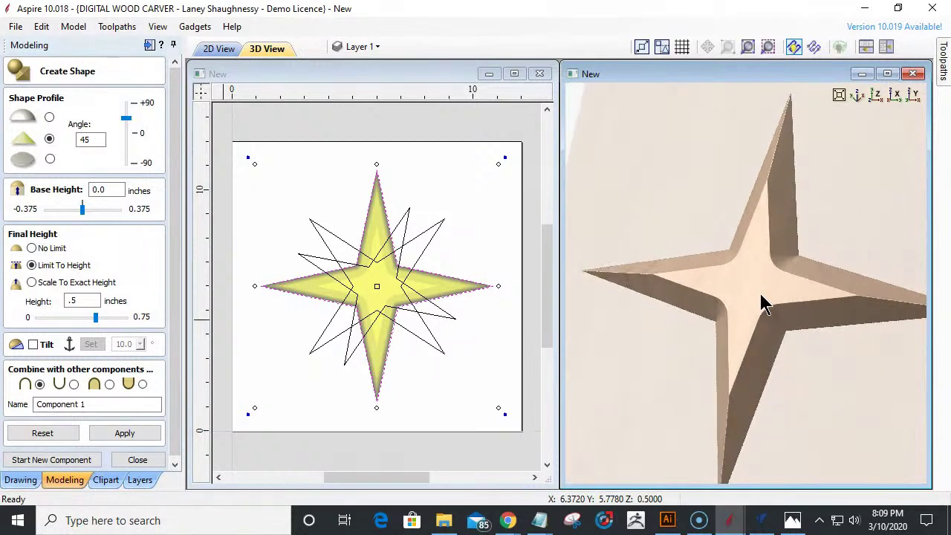
click(66, 465)
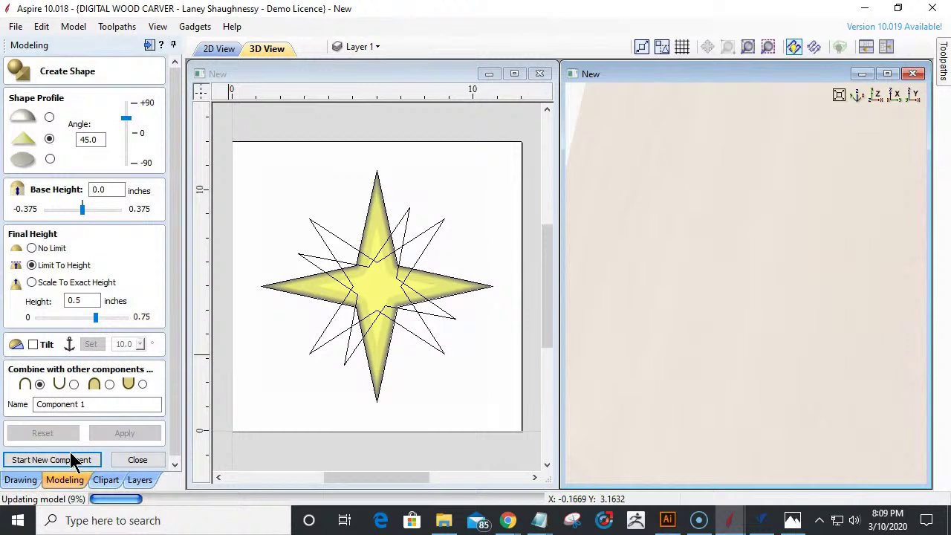
click(313, 270)
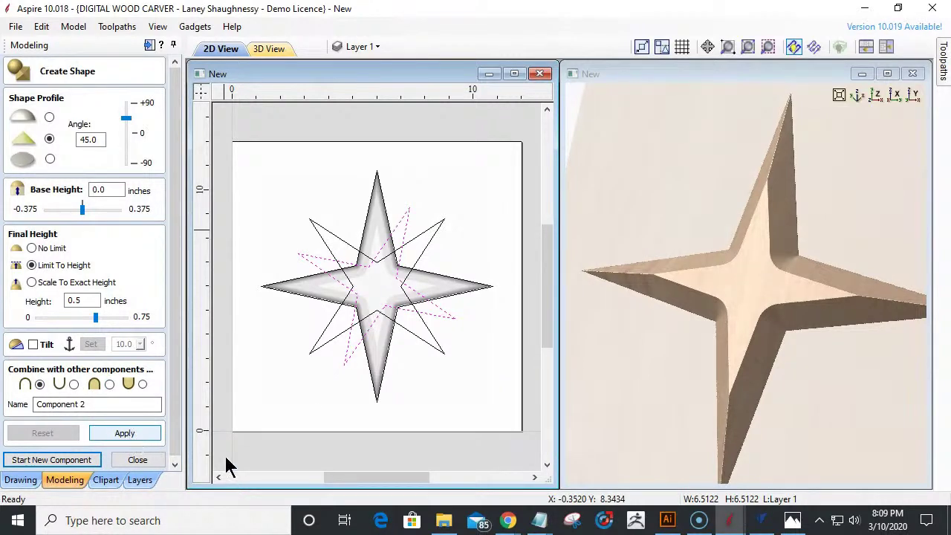
drag(643, 419, 686, 335)
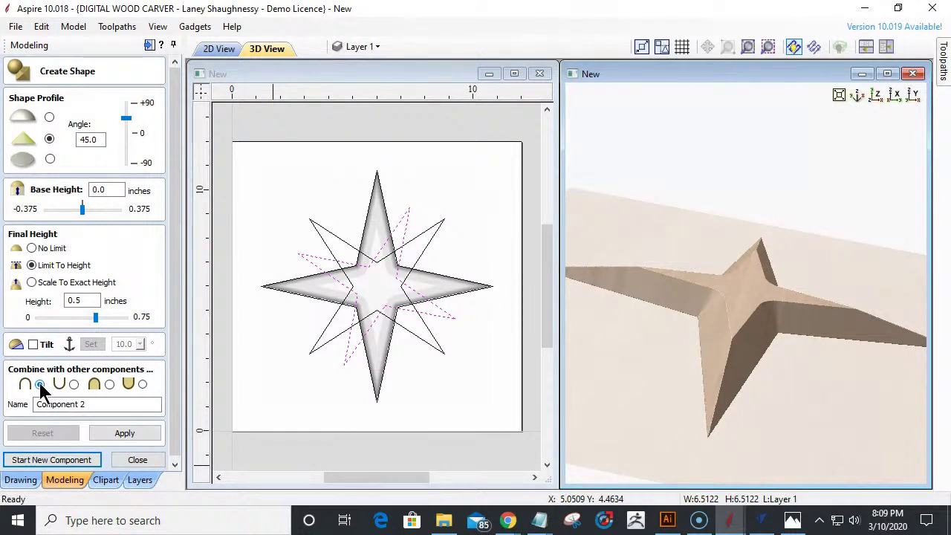
click(123, 433)
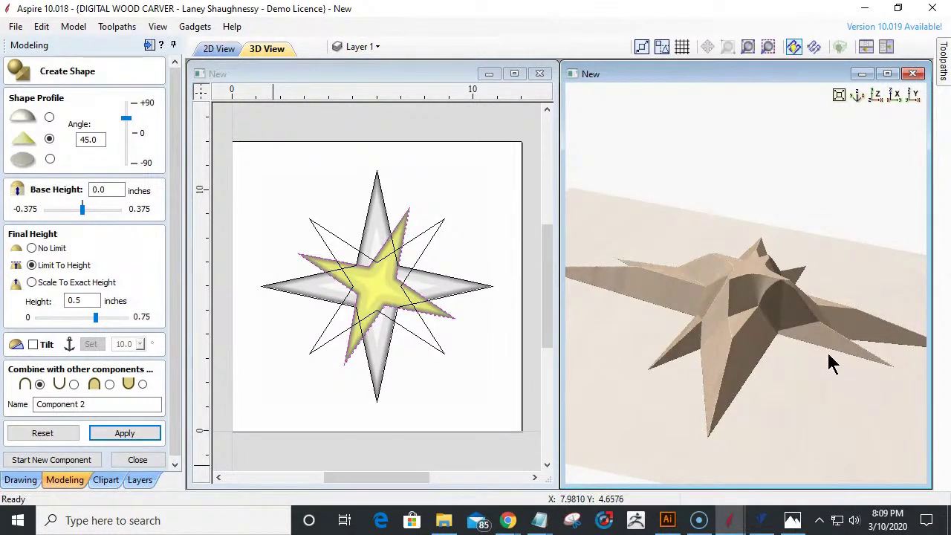
- Inspect the combined stars from several angles and switch the smallest star component's combine mode from Add to Merge
drag(637, 371, 526, 435)
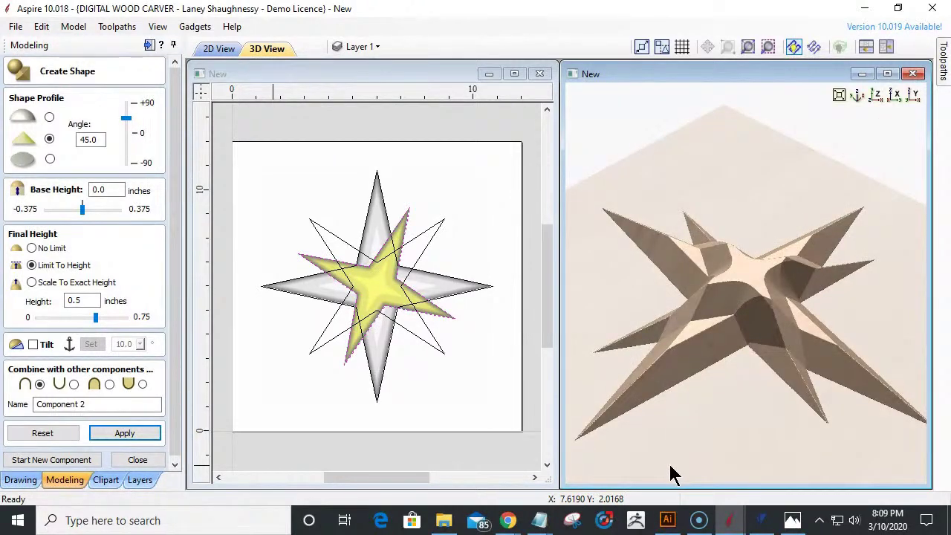
drag(632, 429, 757, 446)
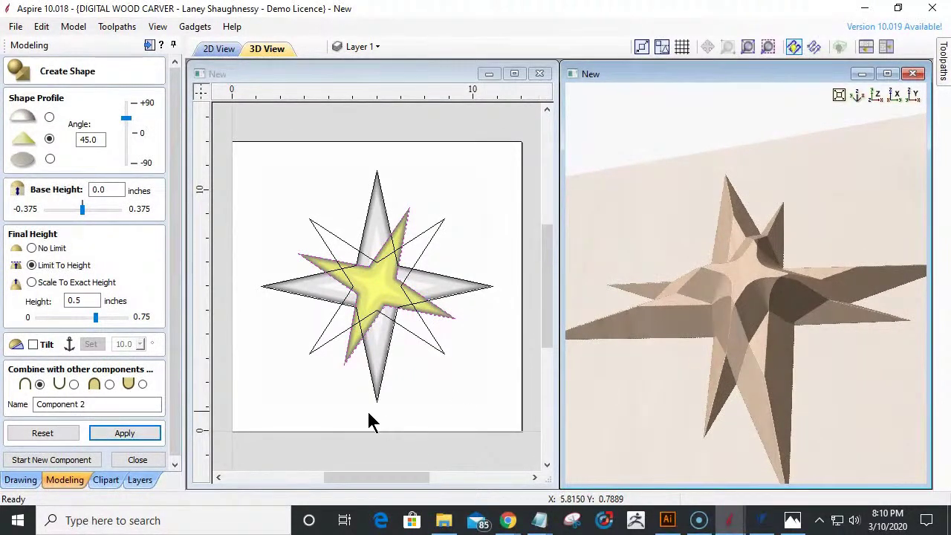
click(110, 384)
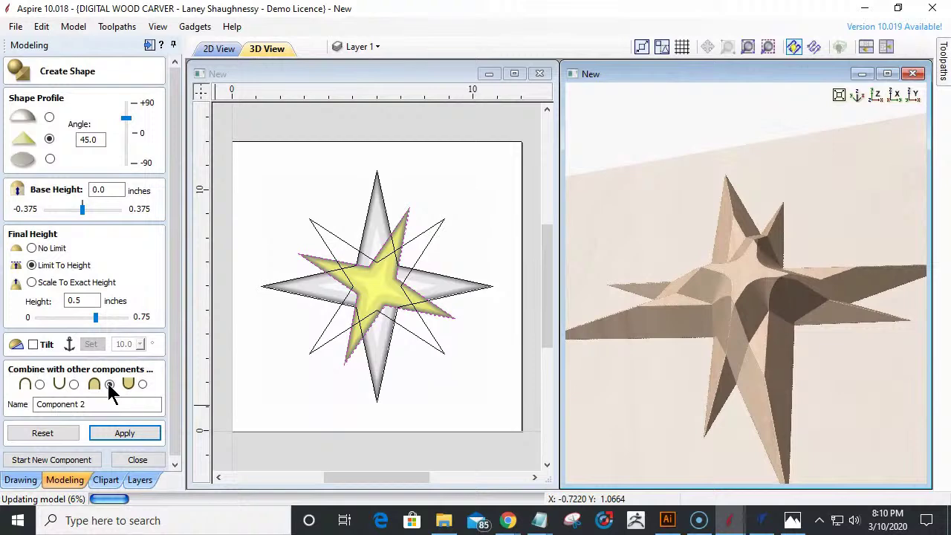
drag(823, 414, 802, 491)
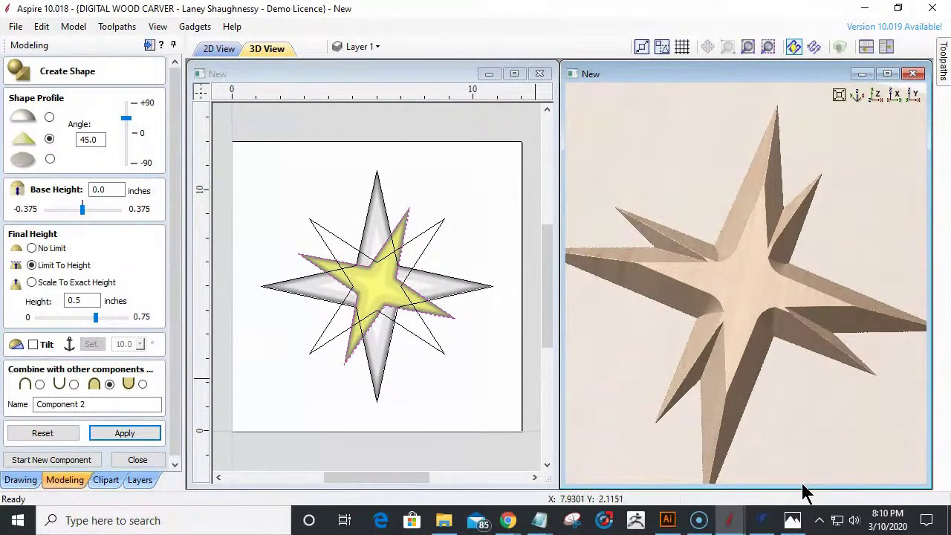
- Start a new component from the diagonal star, merge it at the 0.5-inch height limit, and view the model straight down
click(33, 460)
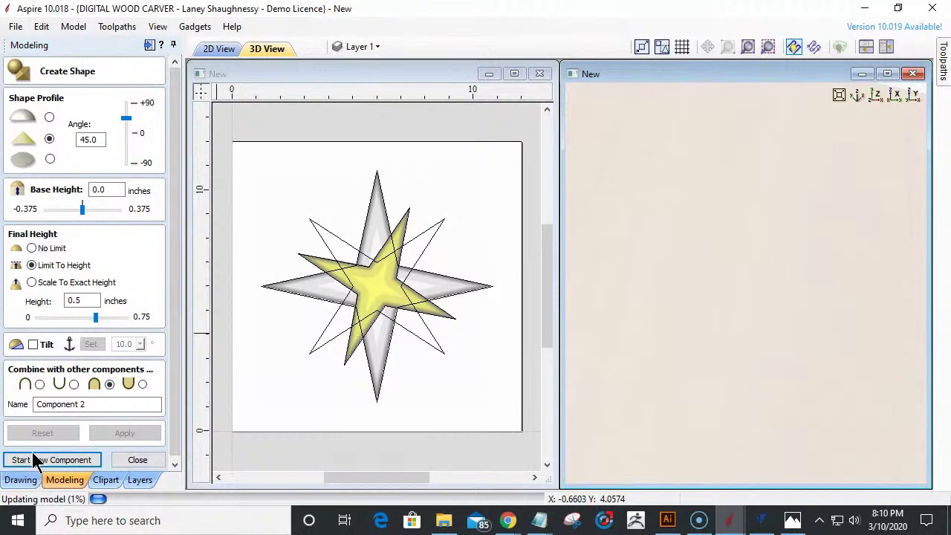
click(346, 244)
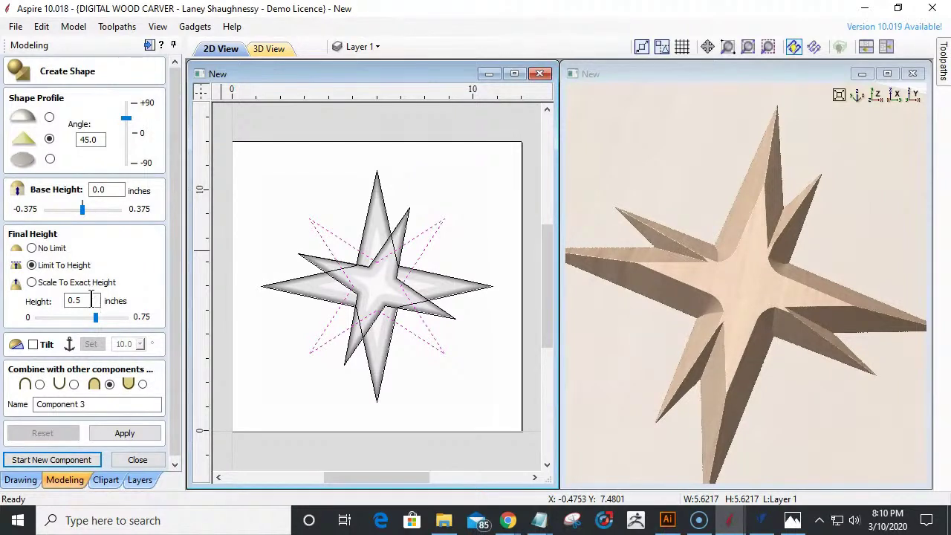
click(125, 434)
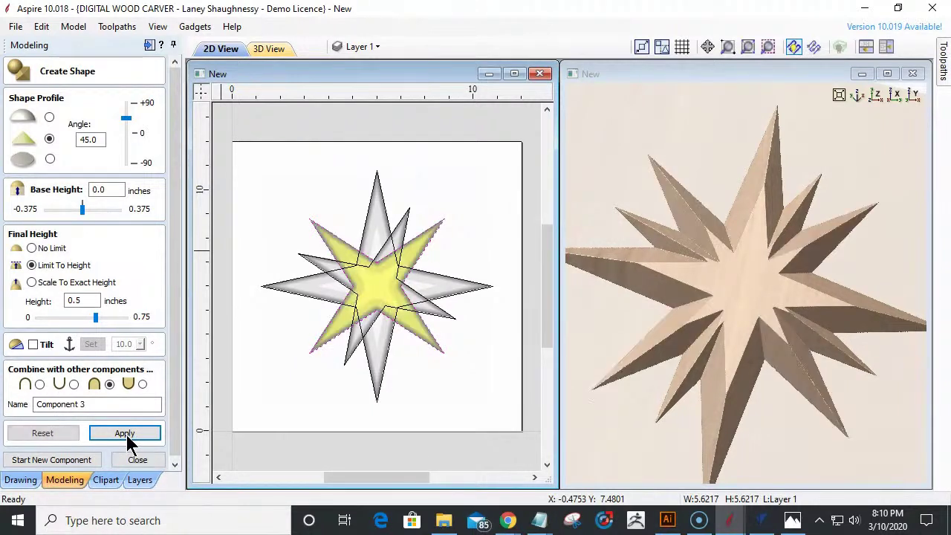
drag(664, 430, 657, 476)
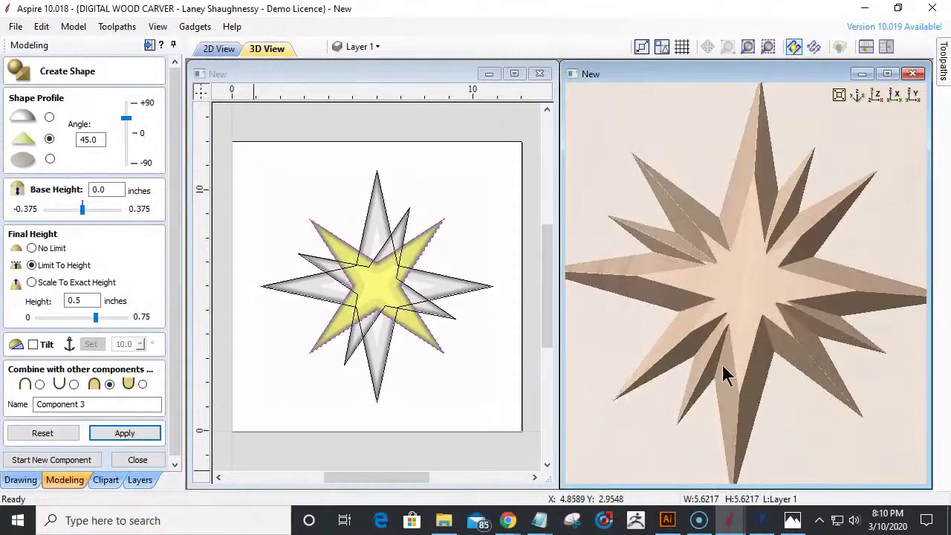
click(876, 95)
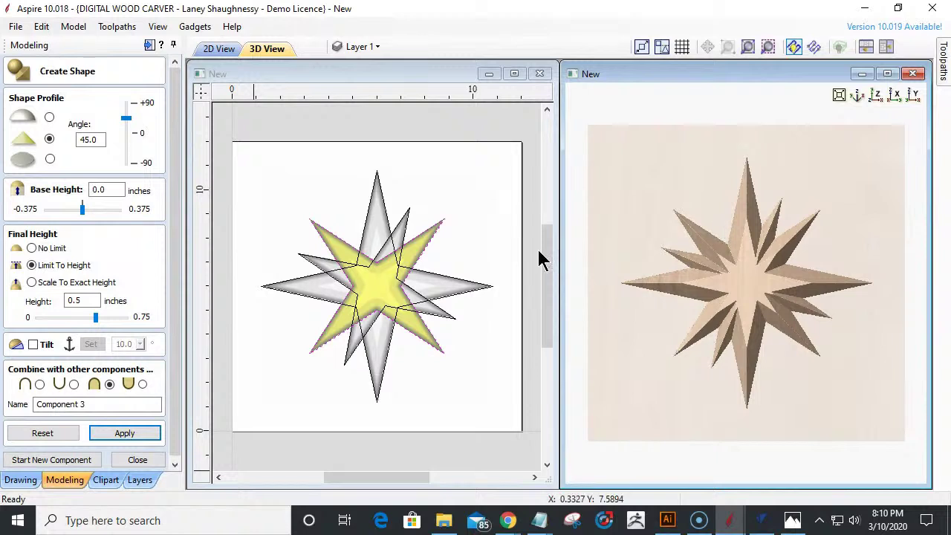
- Reselect the diagonal star, reapply it as a merged component, and start another new component
click(392, 243)
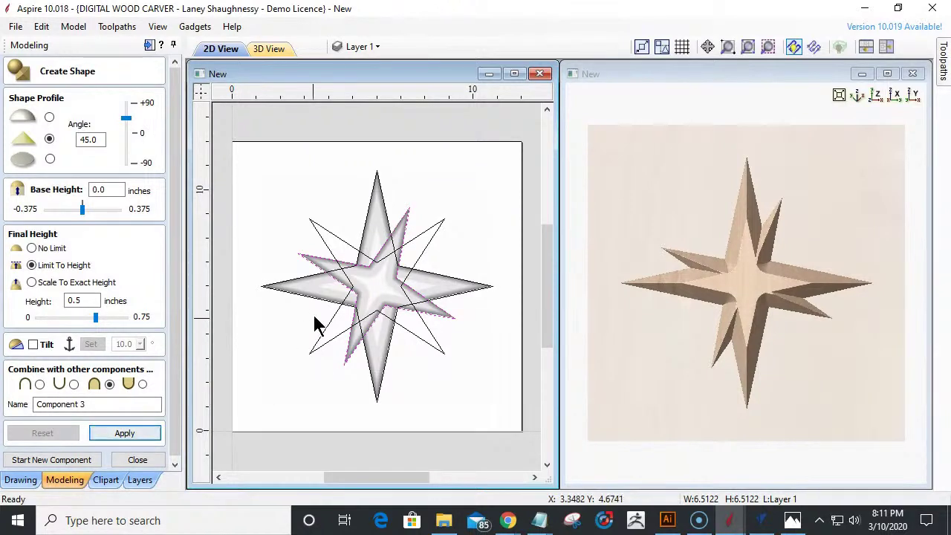
click(331, 242)
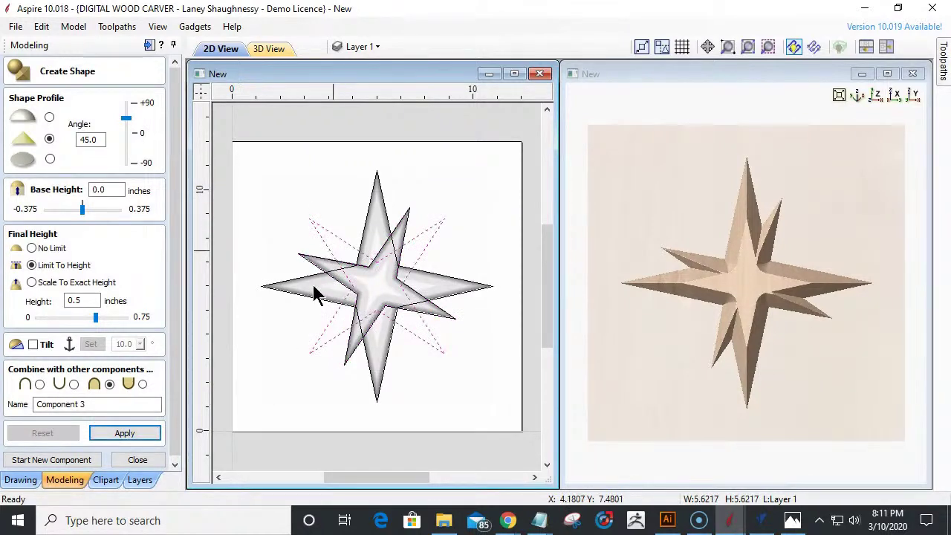
click(132, 432)
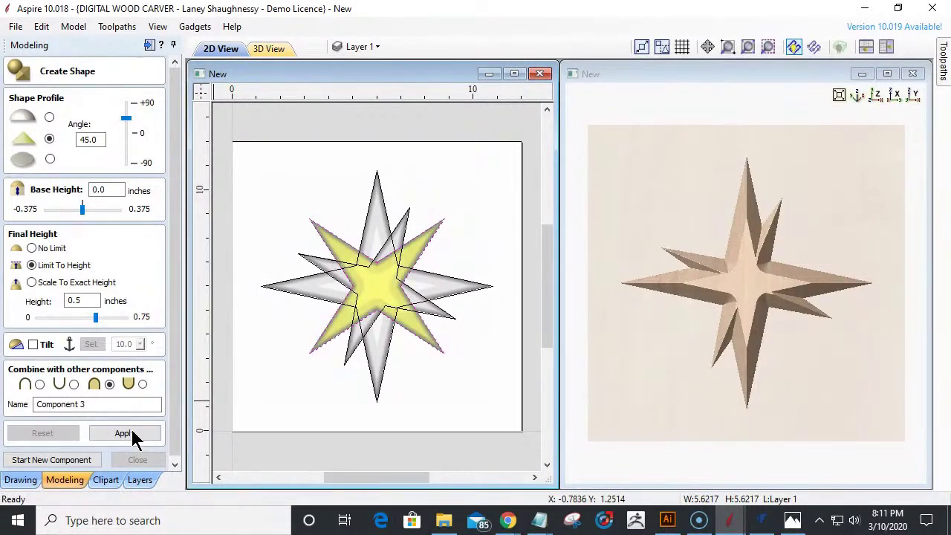
click(61, 461)
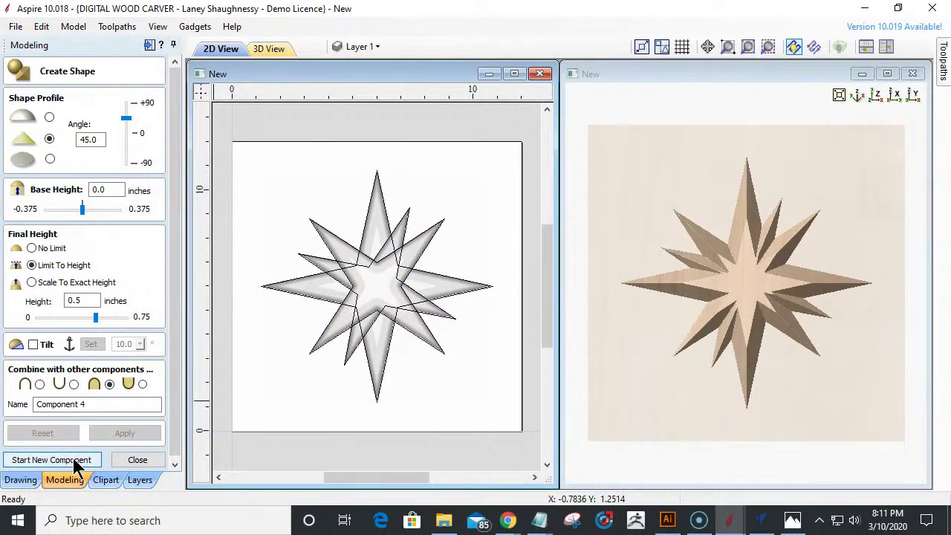
- Select the smallest star's outline and create a copy of it tilted the opposite way around the same center
click(401, 227)
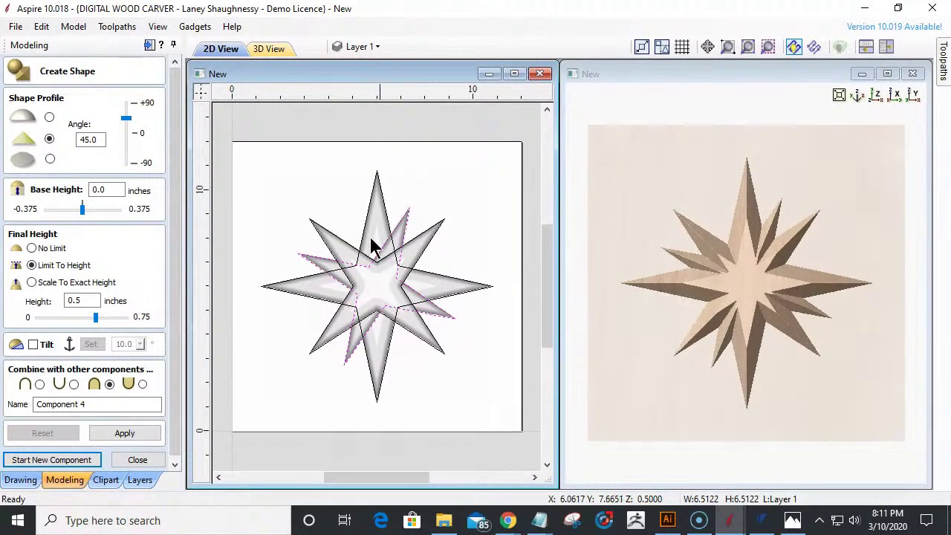
right_click(267, 205)
click(288, 187)
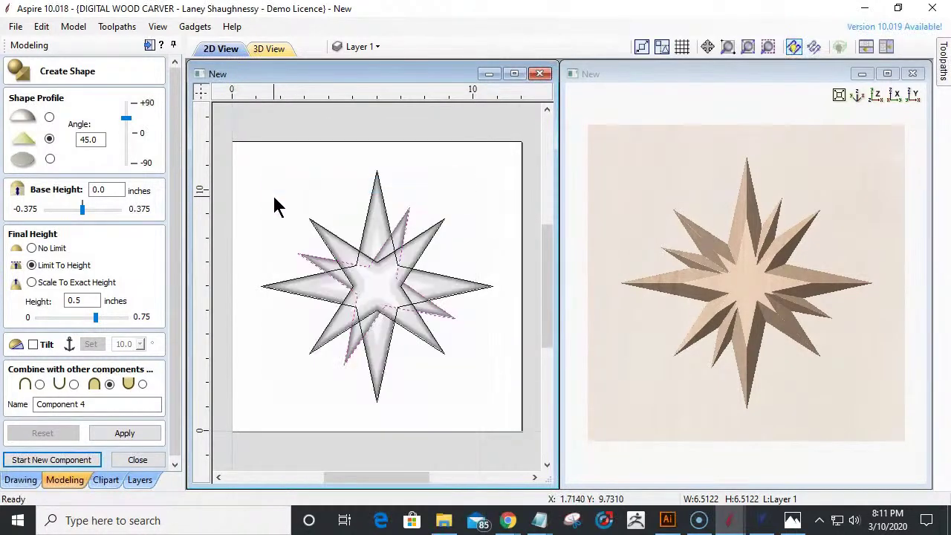
right_click(274, 205)
click(298, 202)
click(320, 284)
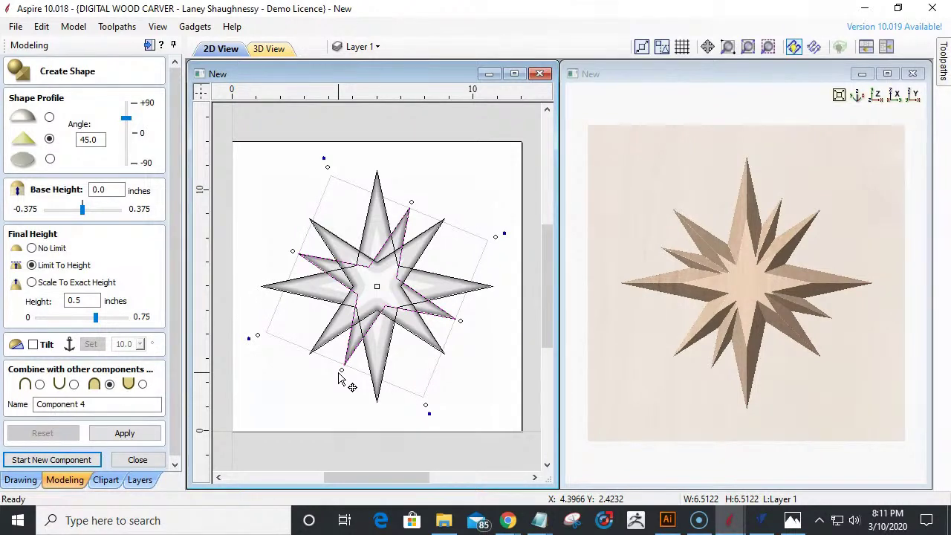
drag(341, 369, 338, 379)
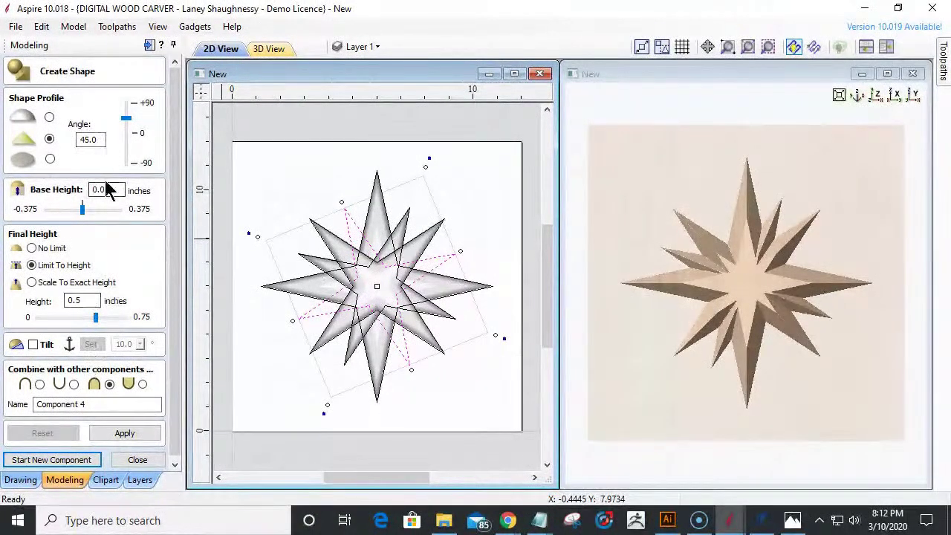
- Model the tilted star copy as a merged component limited to 0.5 inches, finish shape creation, and view the result at an angle
click(124, 435)
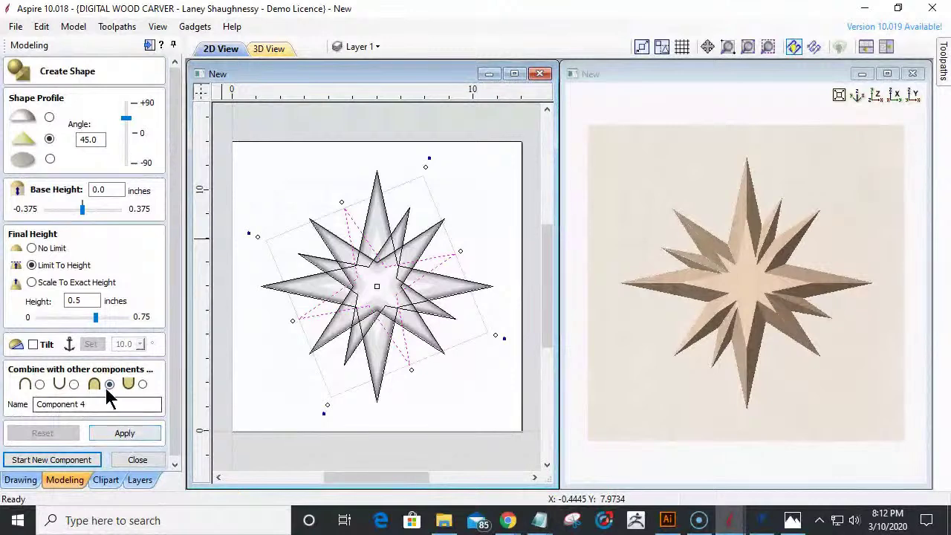
click(121, 434)
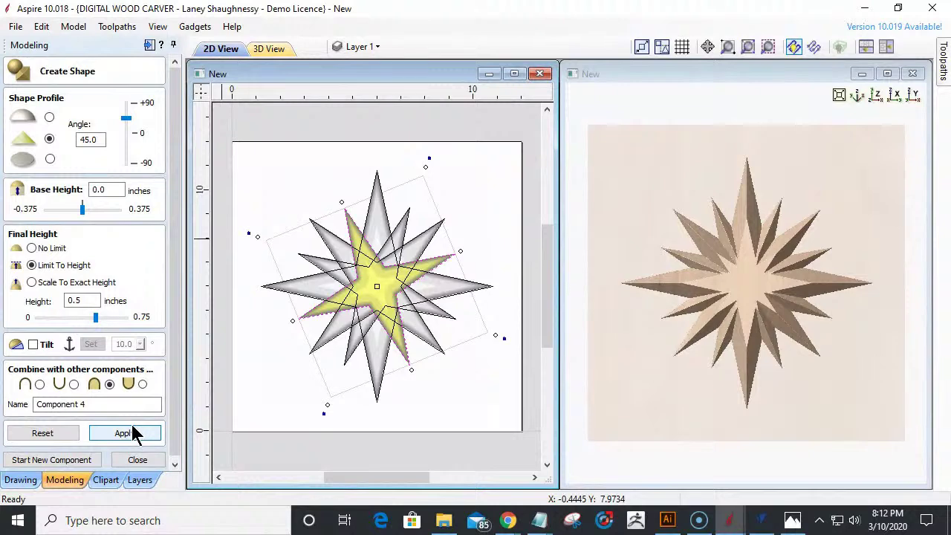
click(147, 457)
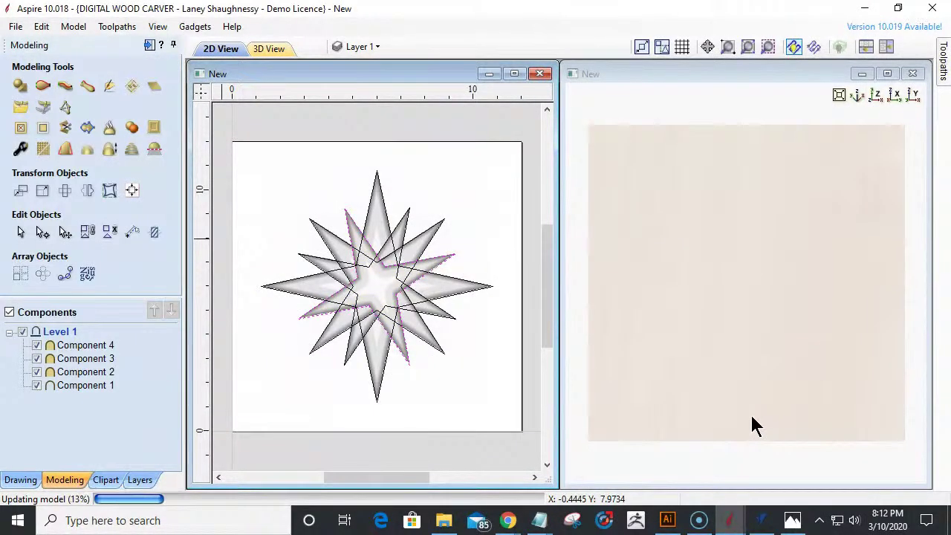
mouse_move(736, 416)
mouse_down()
mouse_move(743, 457)
mouse_move(728, 443)
mouse_move(717, 374)
mouse_move(718, 396)
mouse_up()
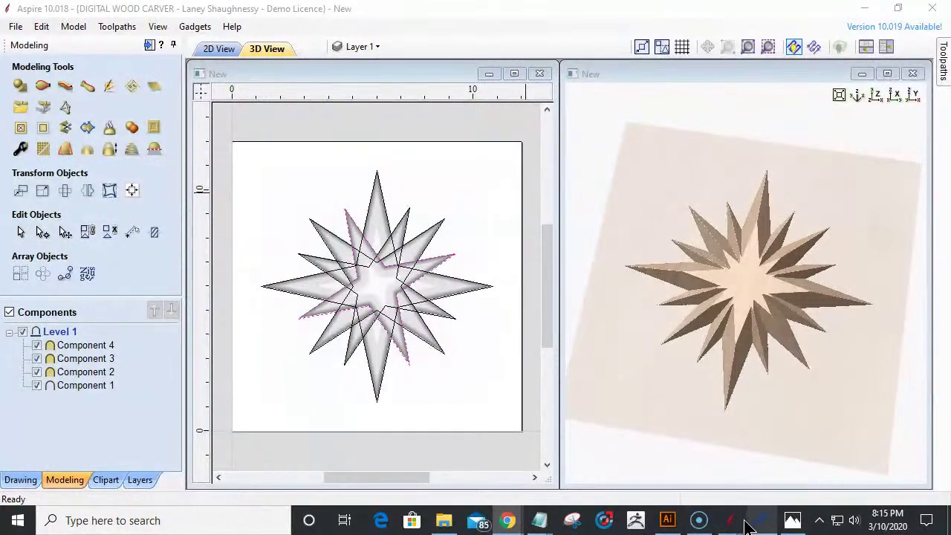
- Switch to VCarve Pro and close the Circular Copy tool
mouse_move(757, 524)
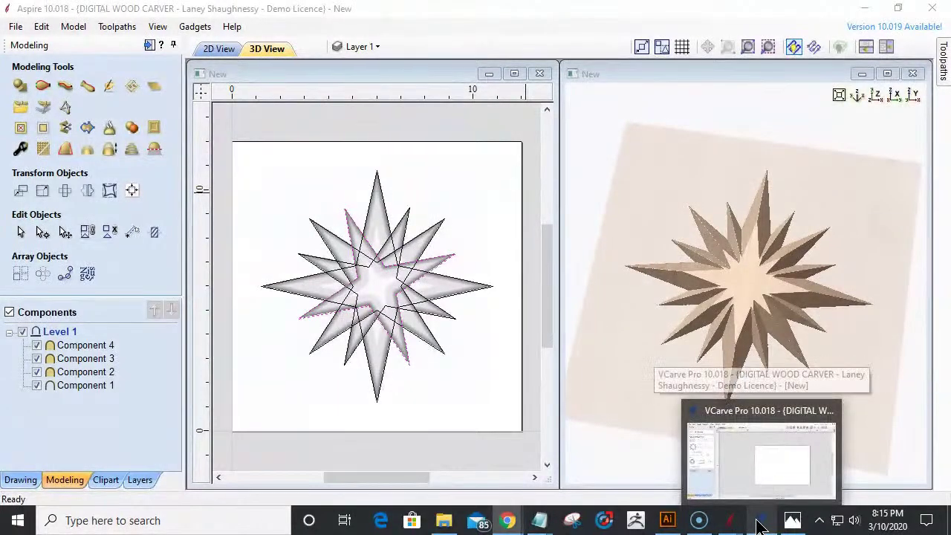
click(757, 524)
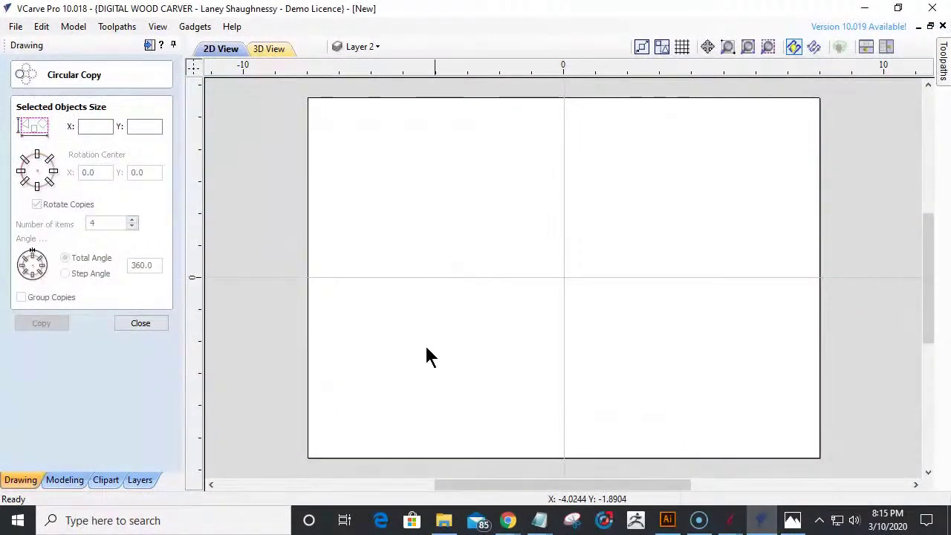
click(140, 324)
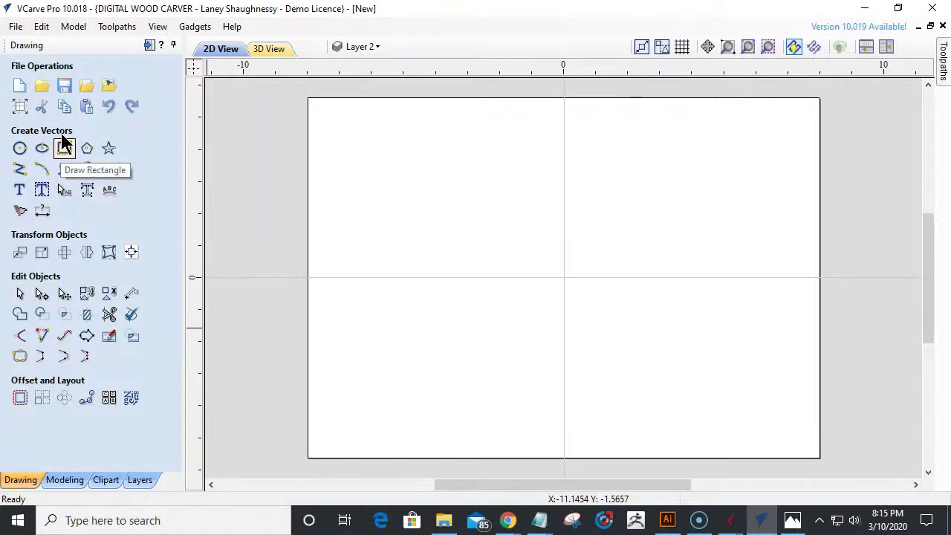
- Resize the job to 12 inches wide by 24 inches high in the job setup
click(19, 108)
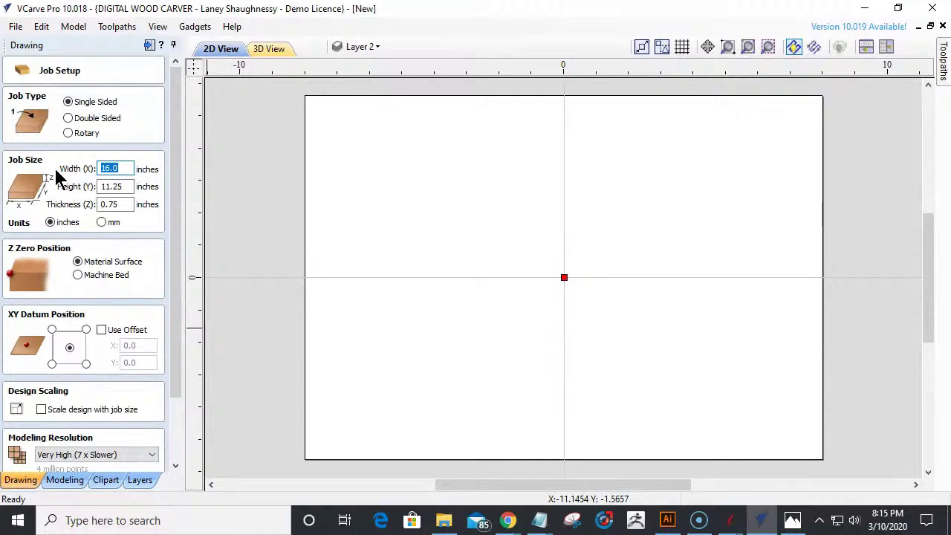
text(12)
click(121, 187)
drag(121, 186, 77, 180)
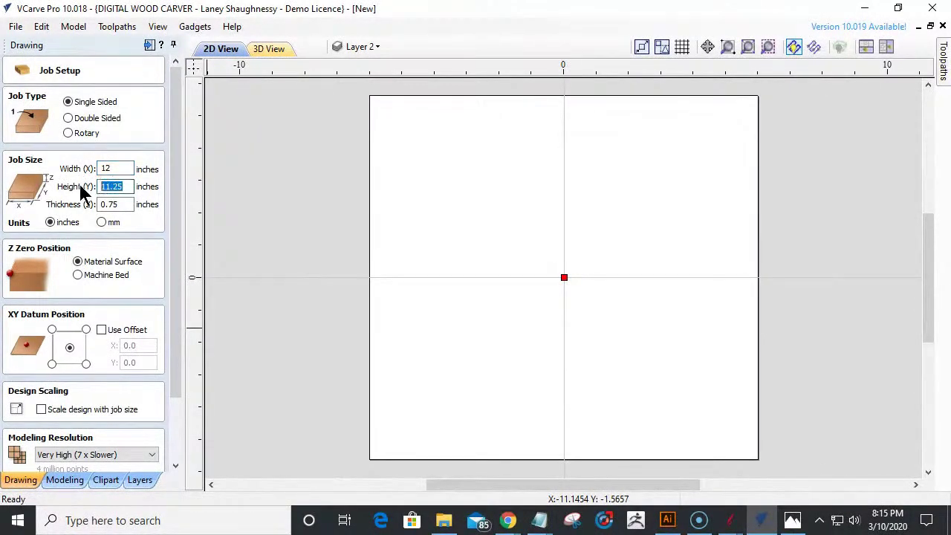
text(24)
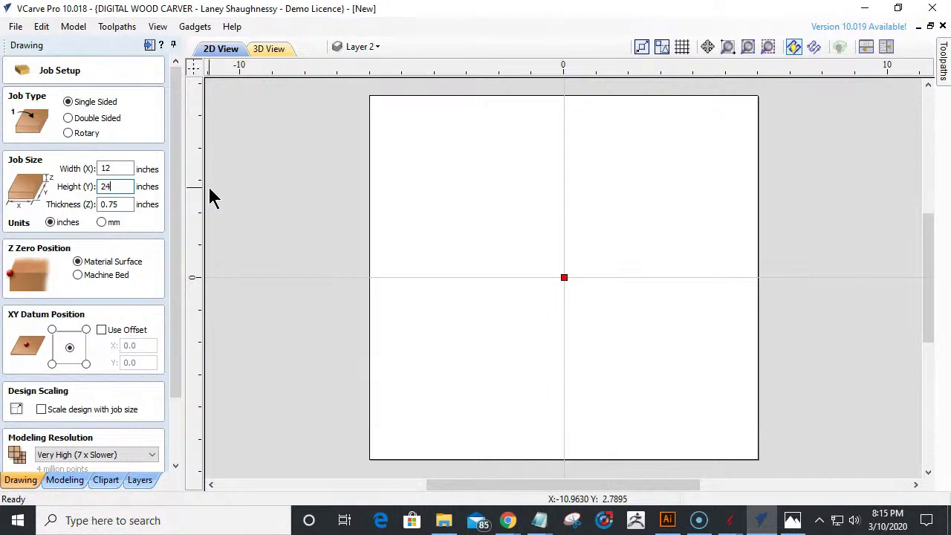
key(Return)
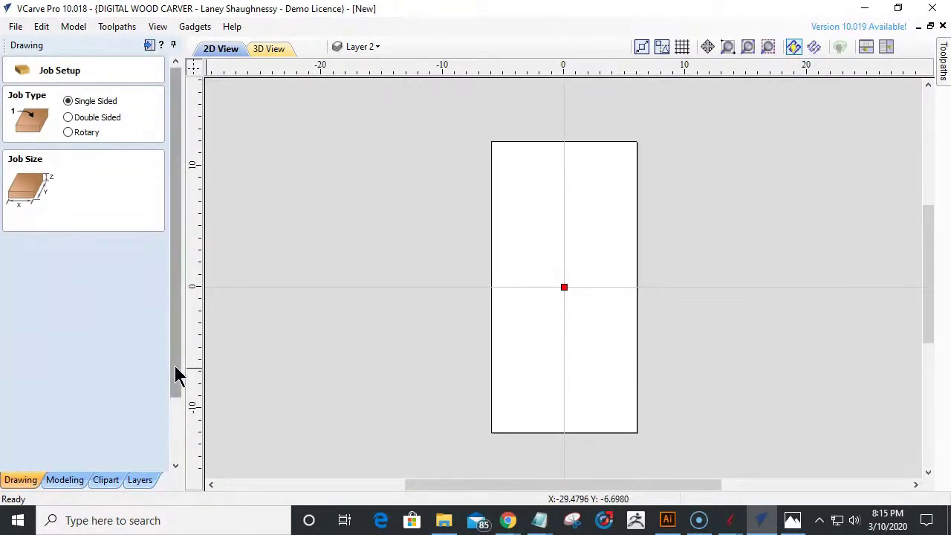
drag(175, 366, 176, 461)
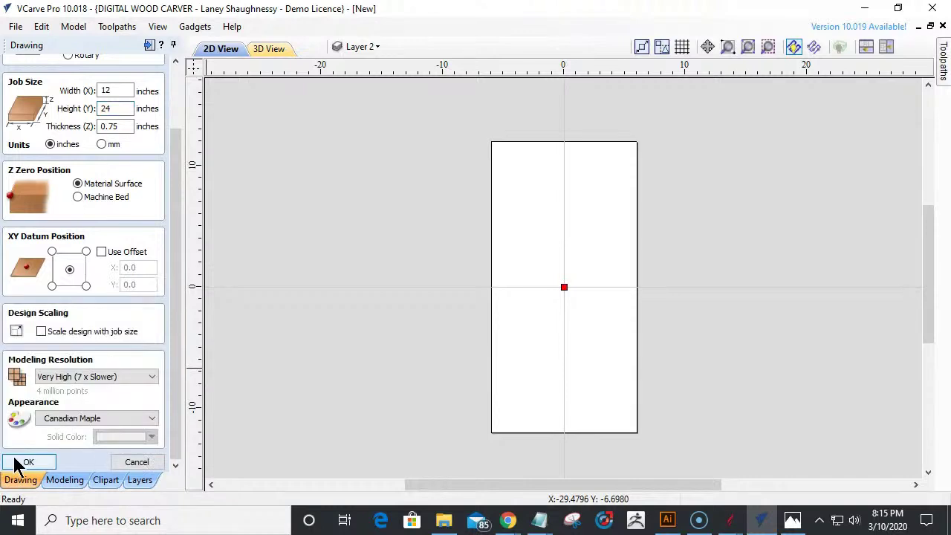
click(18, 462)
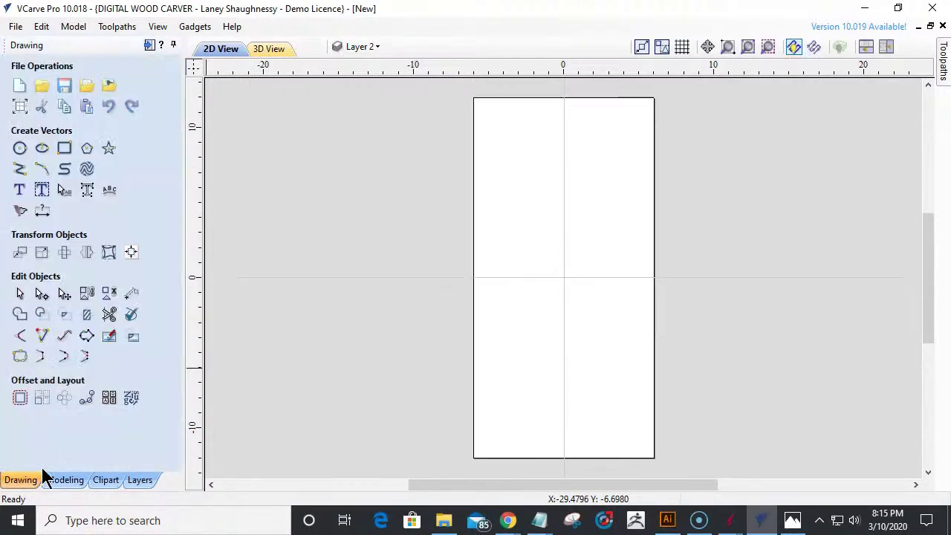
- Draw a 12 by 24 inch square-cornered rectangle around the full edge of the job
click(65, 149)
drag(639, 394, 653, 456)
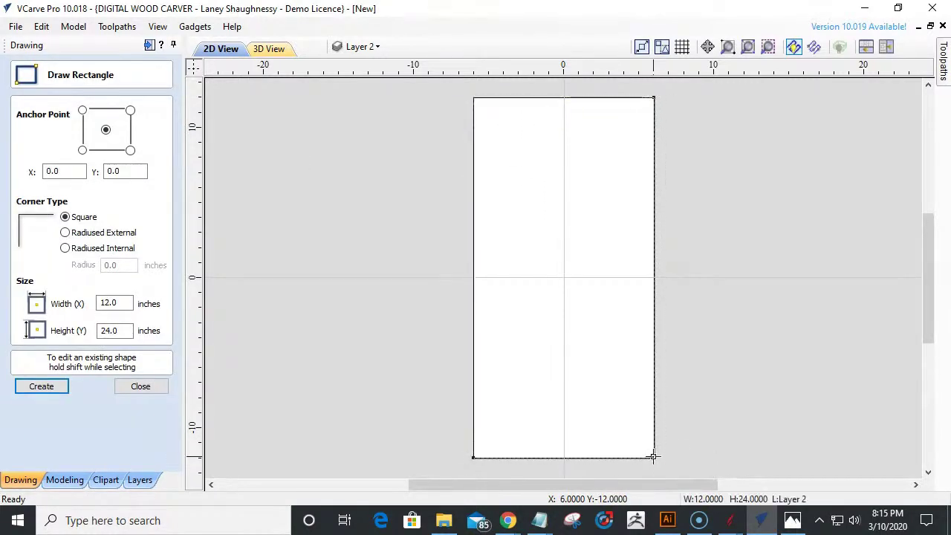
click(141, 387)
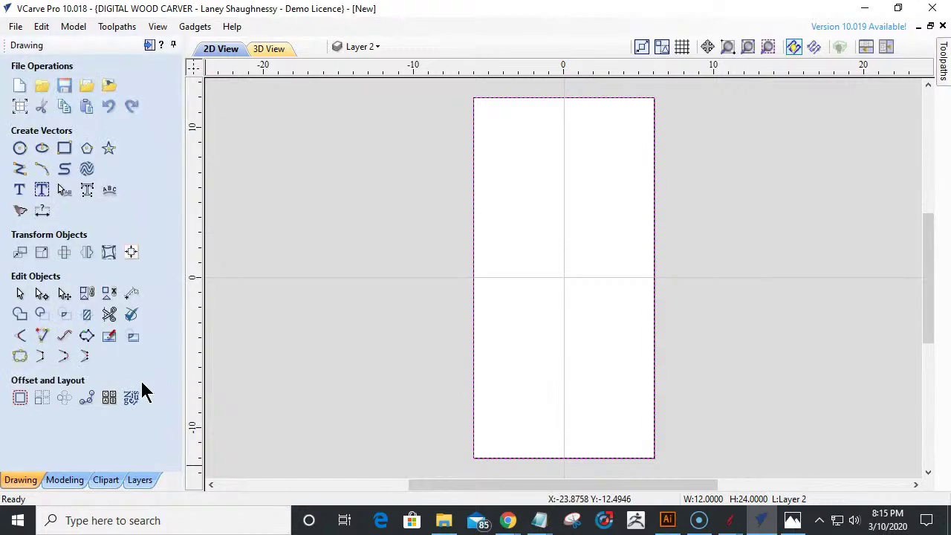
- Offset the rectangle inwards by 1.5 inches with sharp corners, deleting the original and selecting the new outline
click(18, 400)
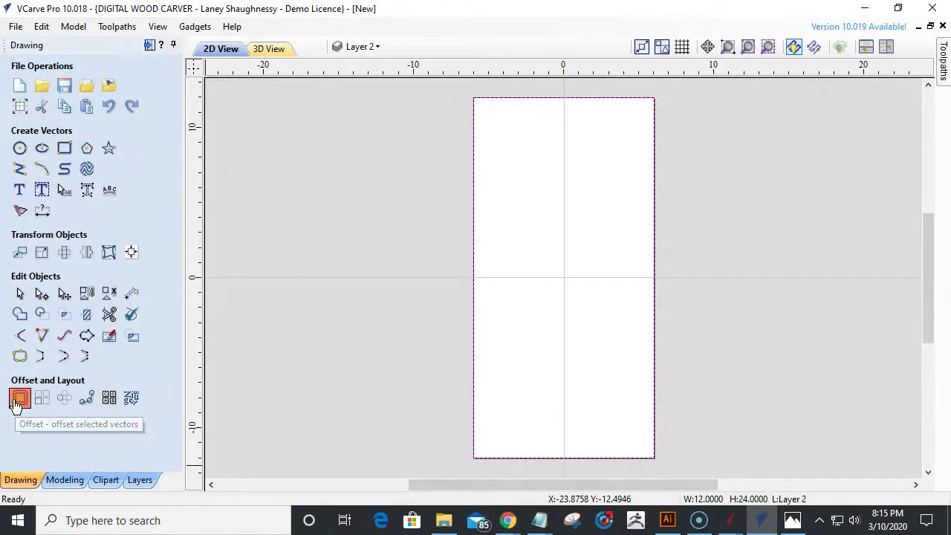
click(54, 138)
double_click(70, 193)
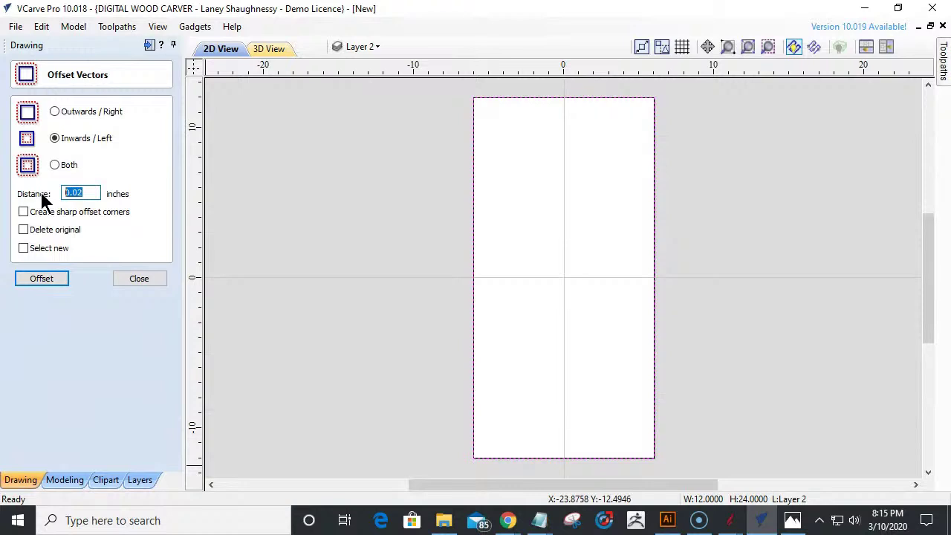
text(1.5)
click(24, 214)
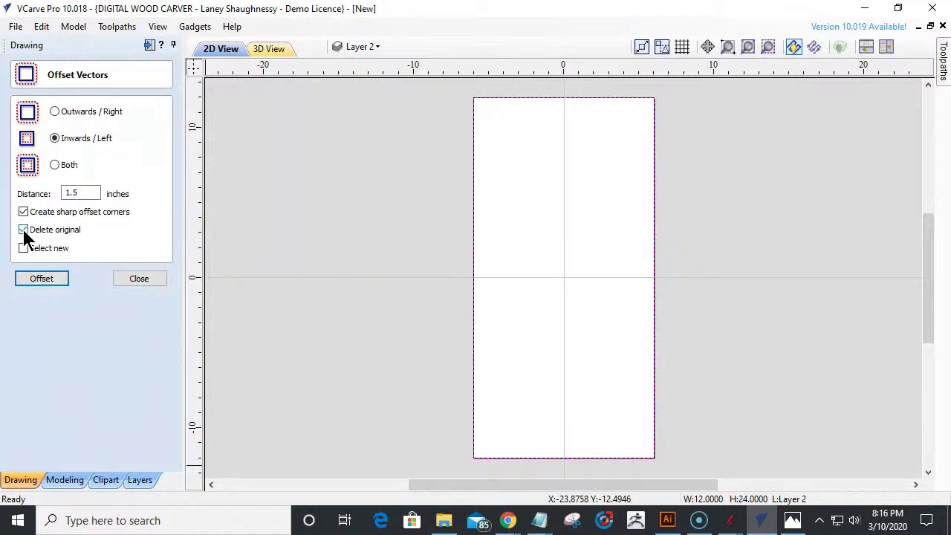
click(46, 281)
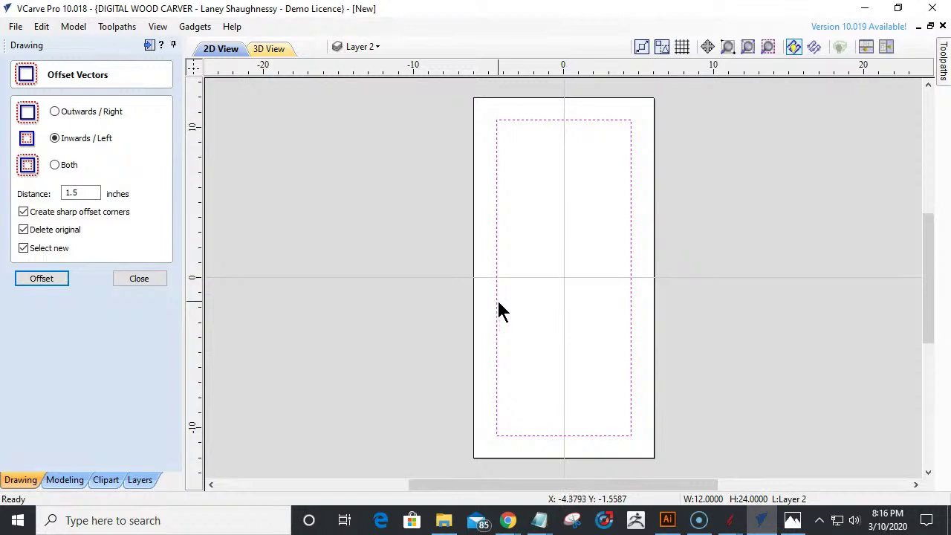
click(119, 277)
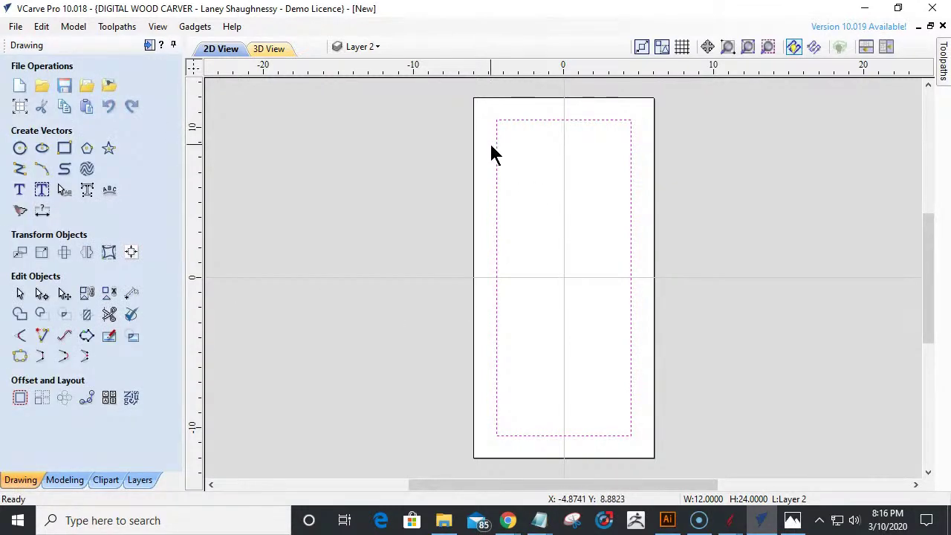
- Give the inner rectangle radiused internal corners with a 1 inch radius
click(64, 148)
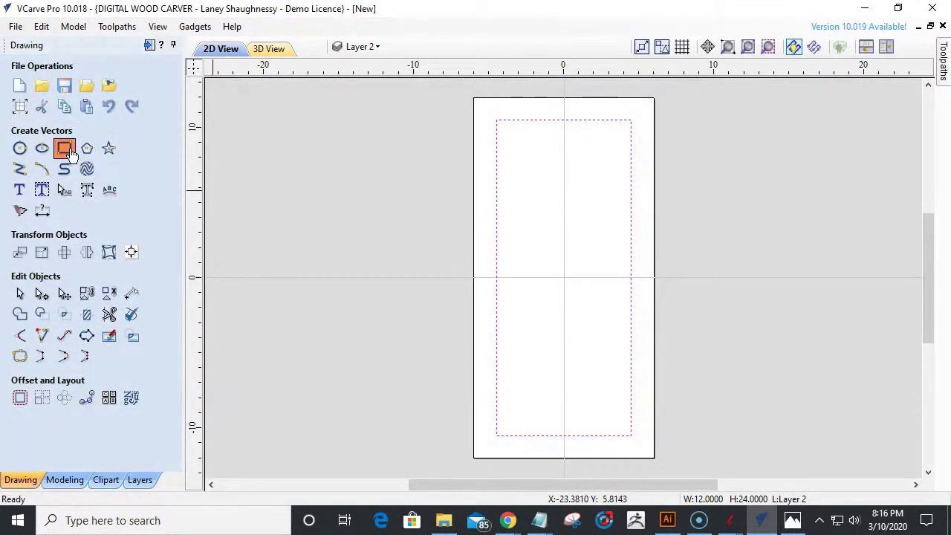
click(65, 249)
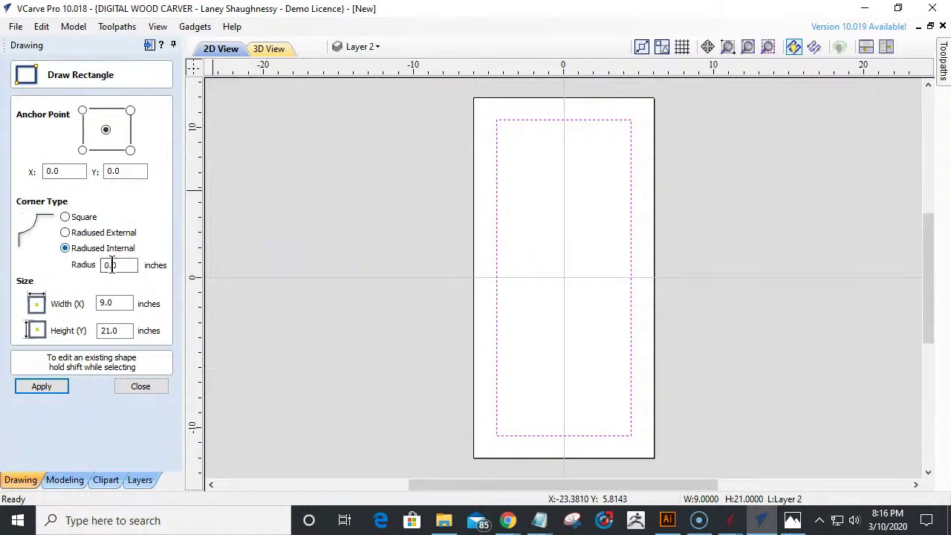
drag(136, 264, 75, 274)
text(1)
click(36, 388)
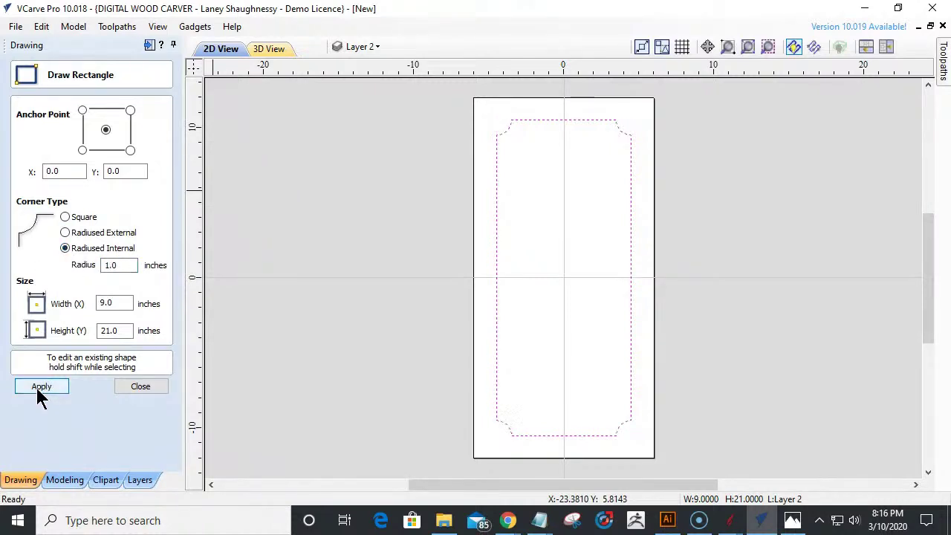
click(140, 388)
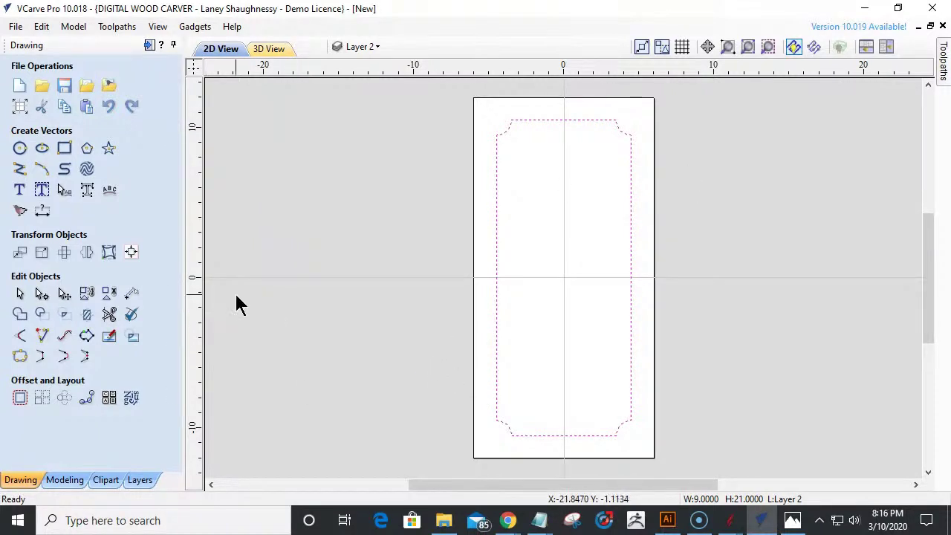
- Draw a vertical center line from the midpoint of the panel outline's top edge to the midpoint of its bottom edge
click(20, 170)
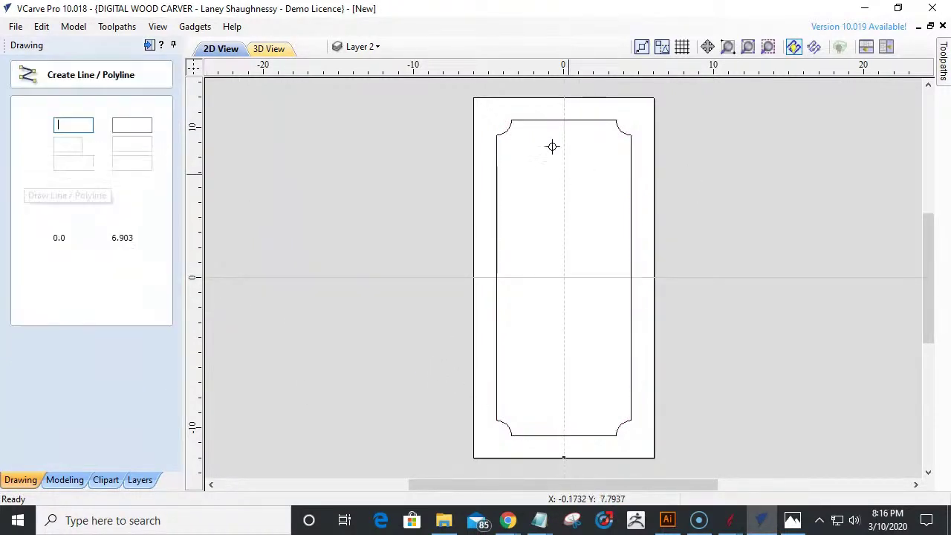
click(564, 120)
click(564, 436)
click(564, 436)
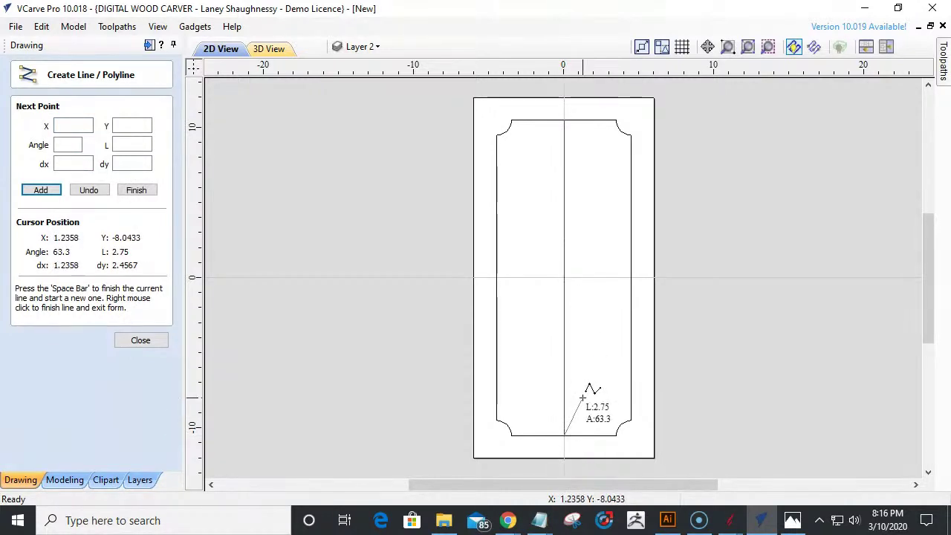
key(space)
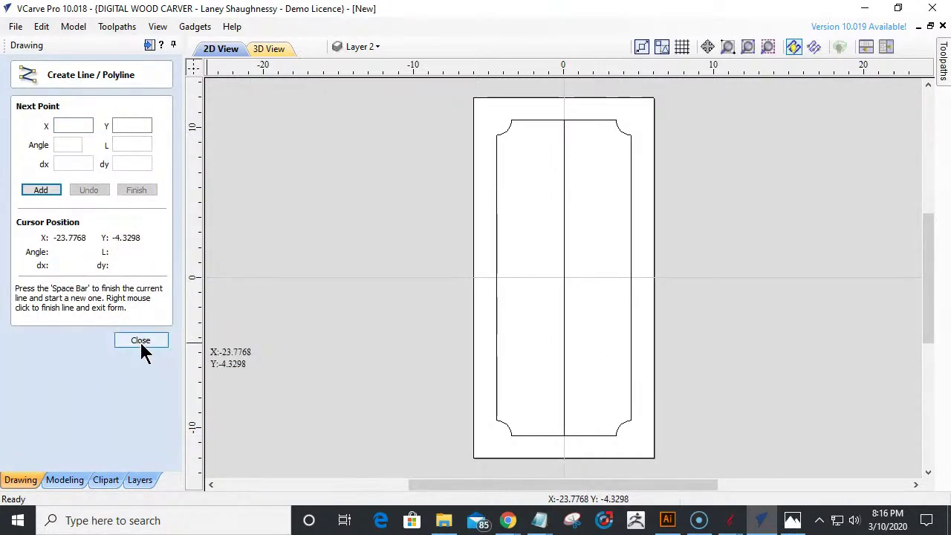
right_click(572, 286)
- Offset the center line five times at 1 inch spacing across the right half of the panel, keeping the original lines
click(564, 259)
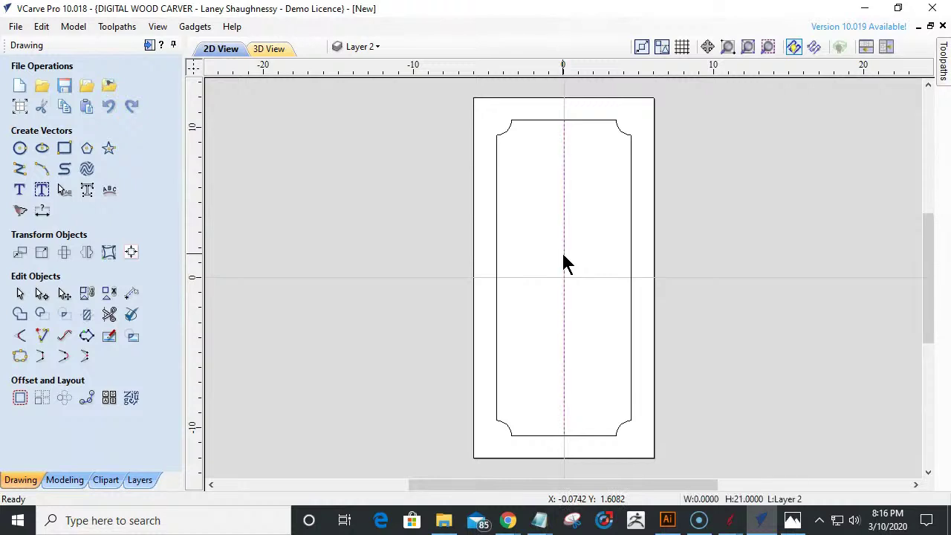
click(20, 397)
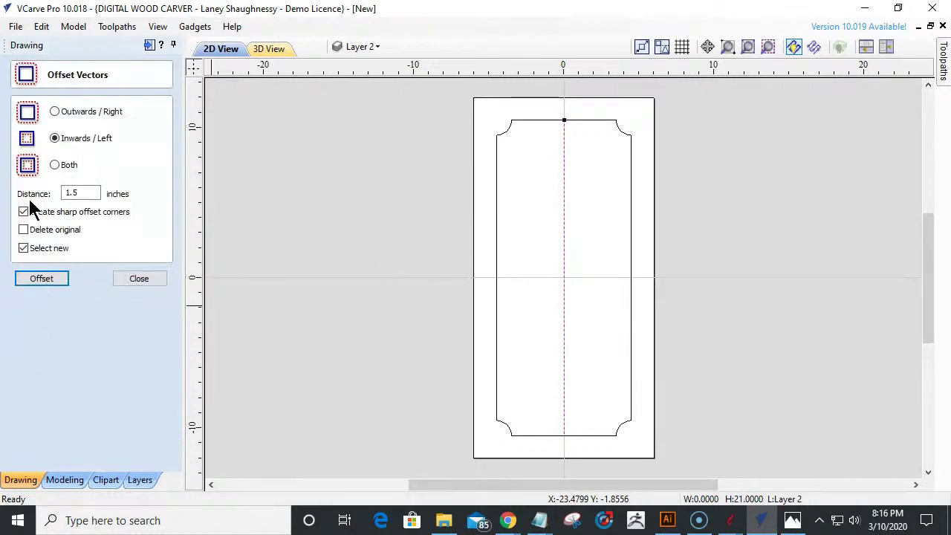
drag(82, 193, 37, 193)
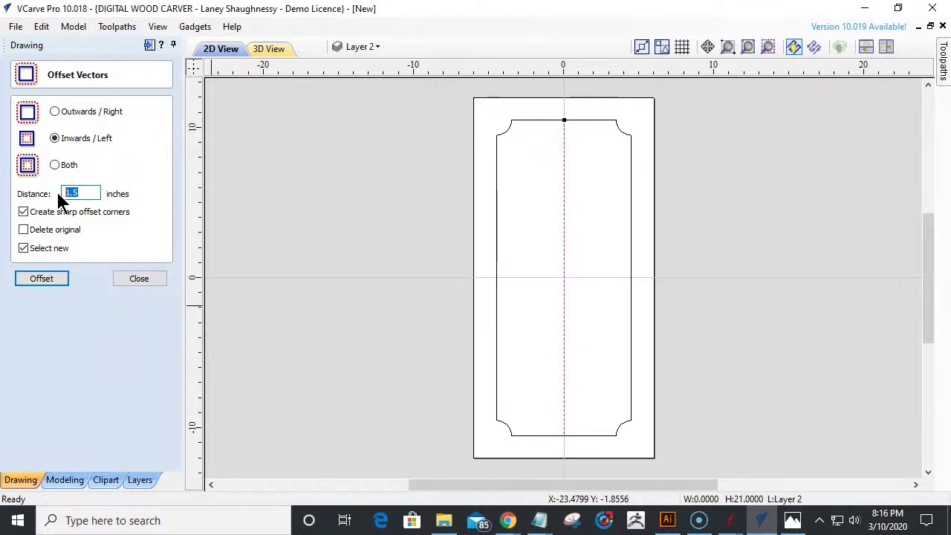
text(.37)
click(33, 278)
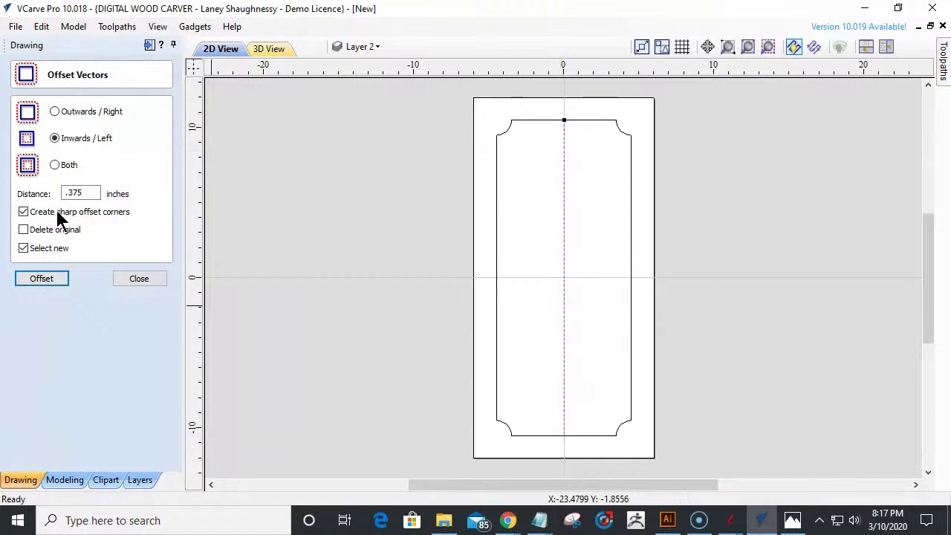
drag(79, 192, 54, 190)
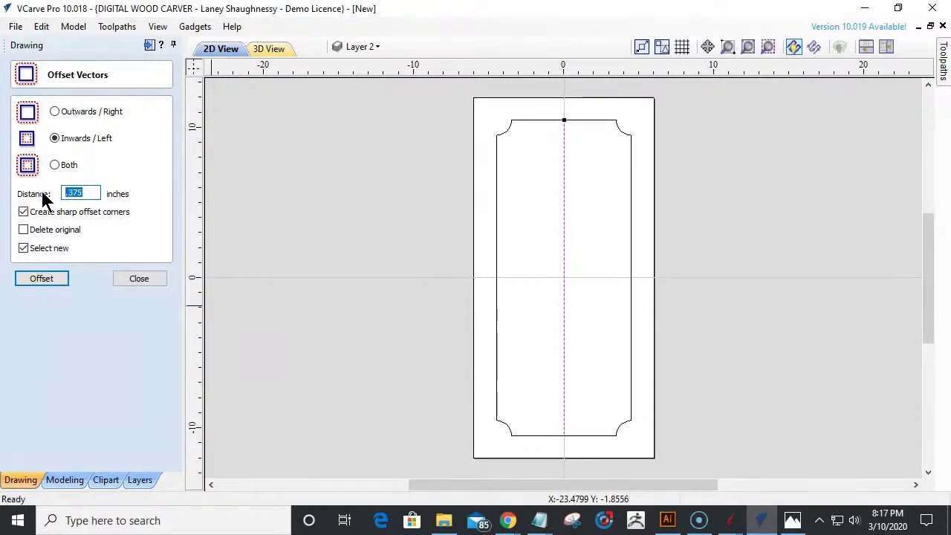
text(1)
click(47, 279)
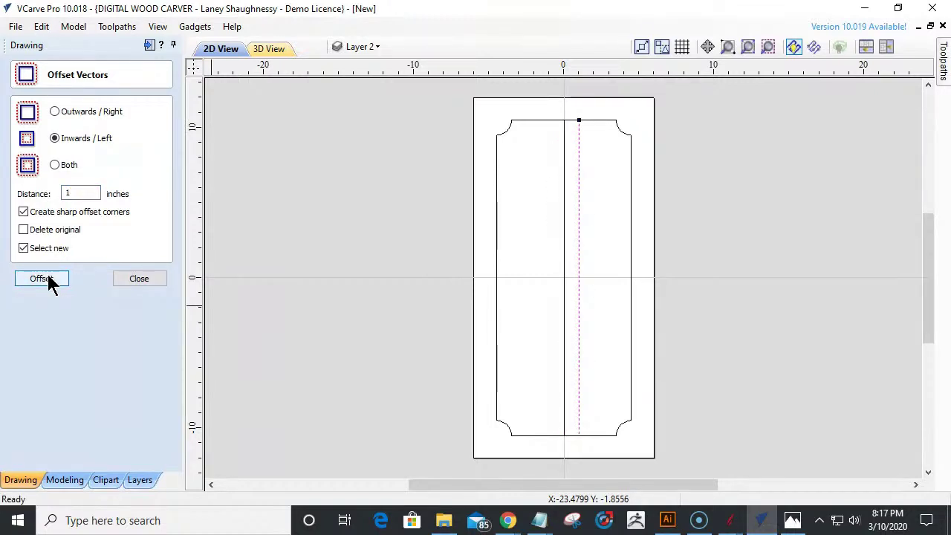
click(47, 279)
click(48, 280)
click(47, 280)
click(47, 279)
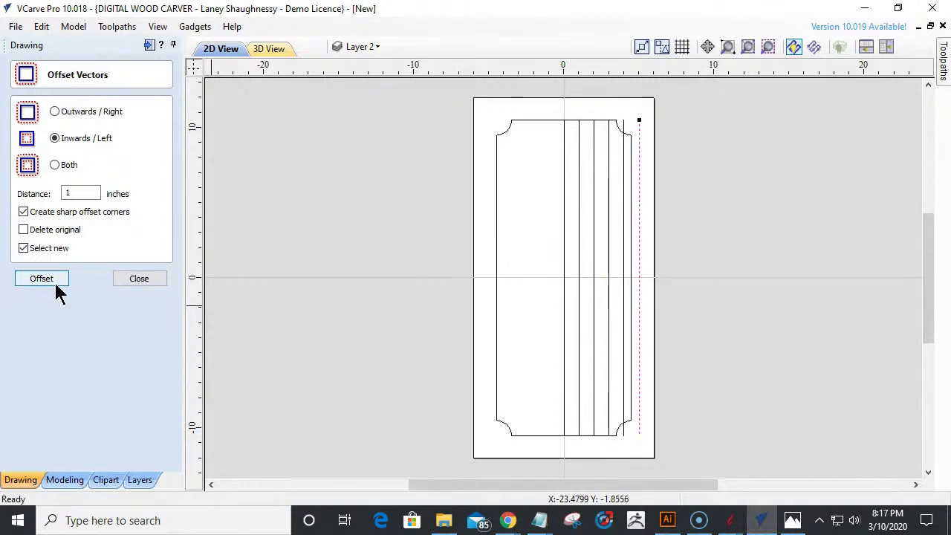
- Offset the center line four times at 1 inch spacing across the left half of the panel using the Outwards / Right direction
click(564, 221)
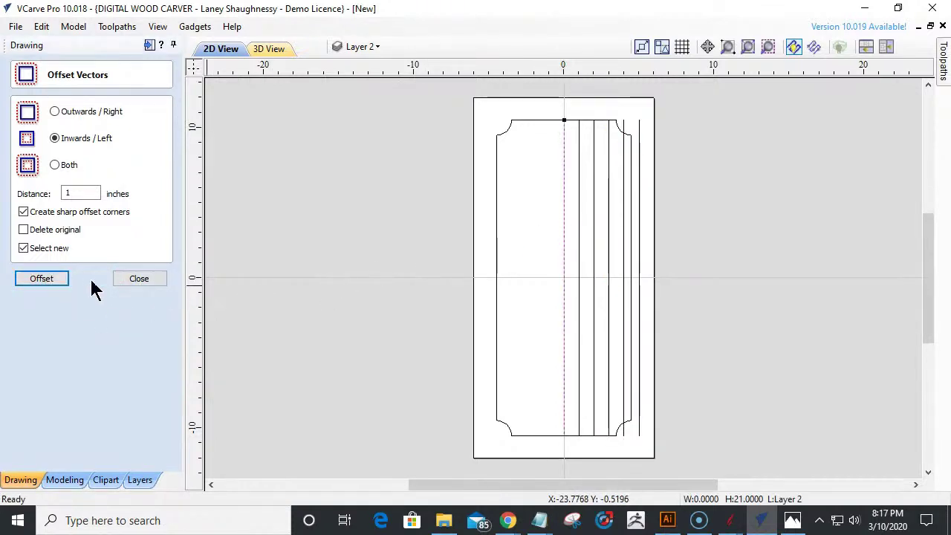
click(55, 112)
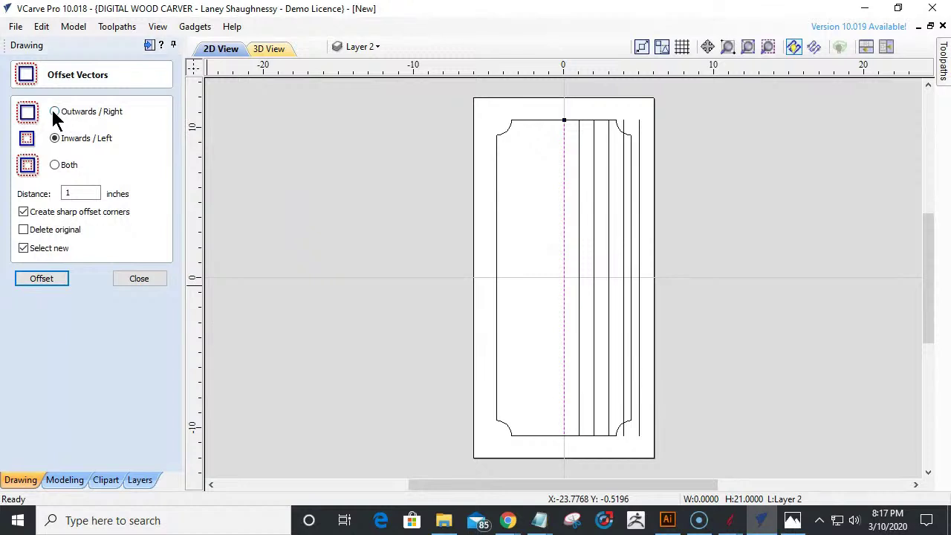
click(45, 280)
click(44, 279)
click(45, 280)
click(45, 280)
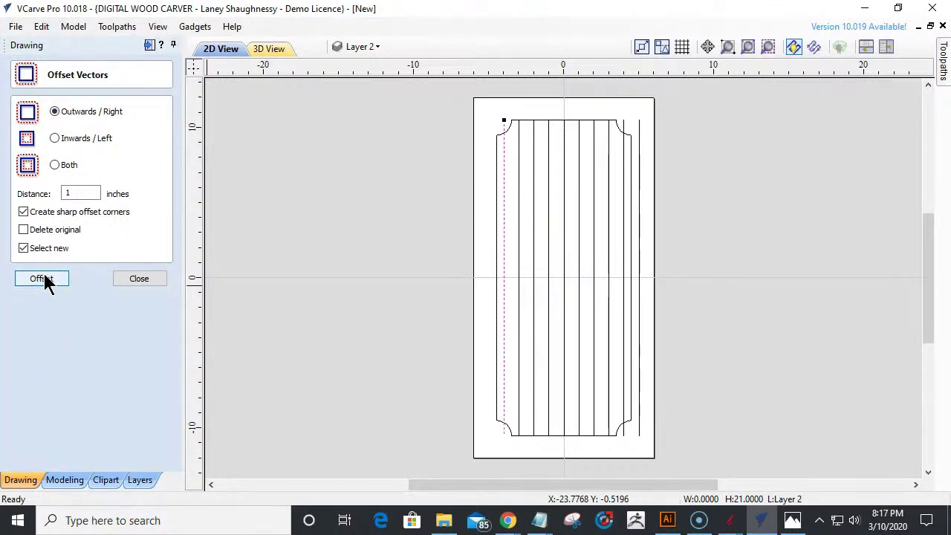
click(139, 279)
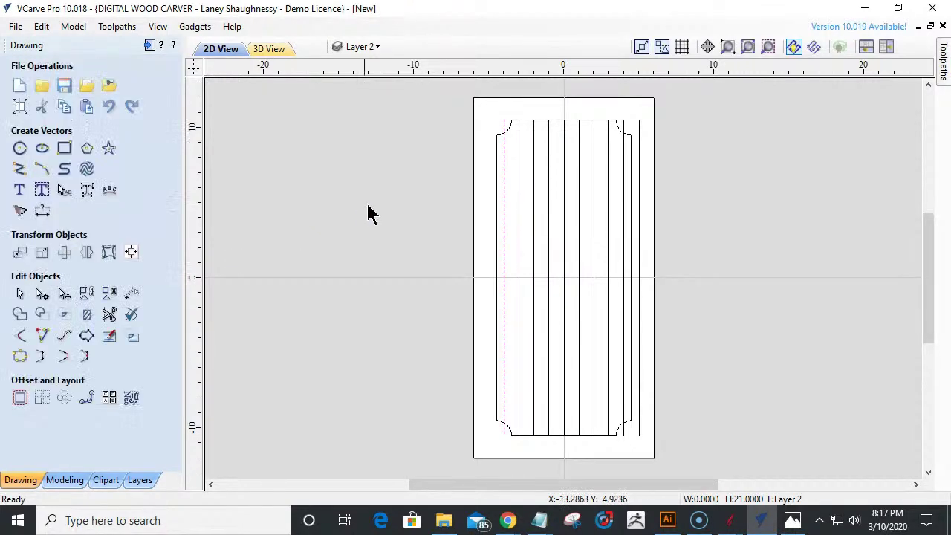
- Delete the vertical line outside the panel's right edge and select the line crossing the right corner arcs
click(640, 136)
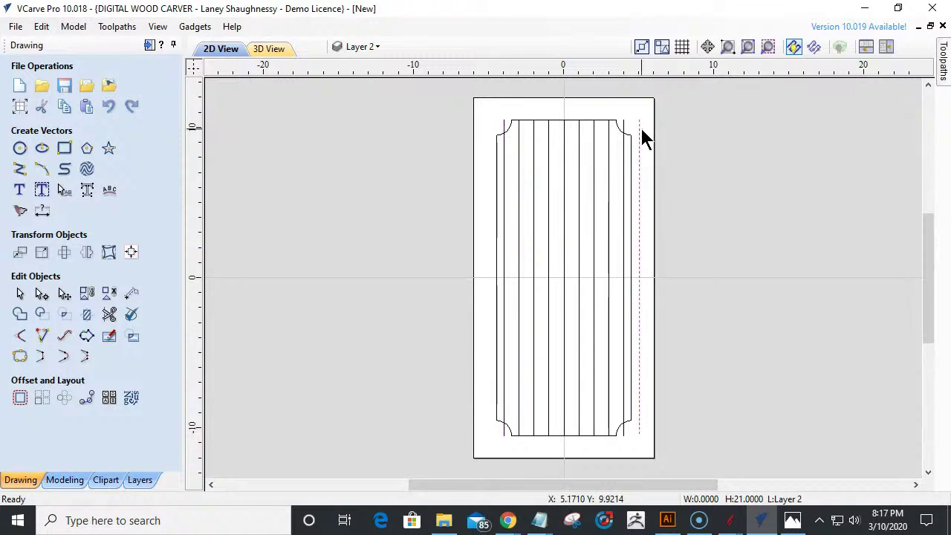
key(Delete)
scroll(632, 138, up, 3)
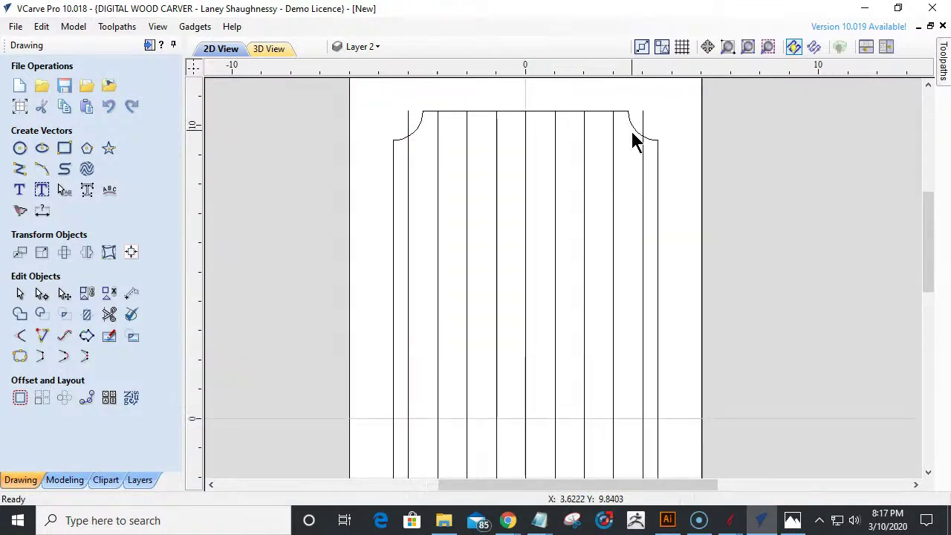
click(645, 136)
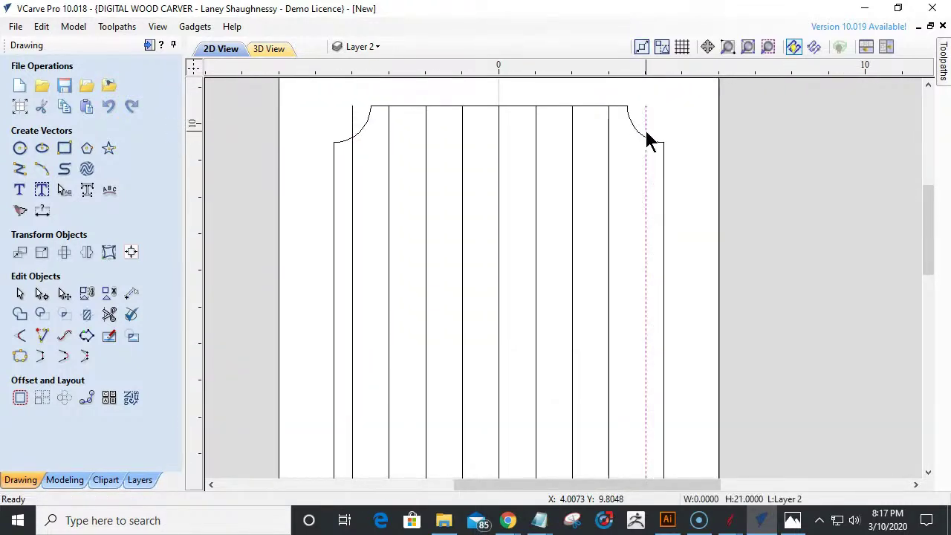
scroll(654, 173, down, 2)
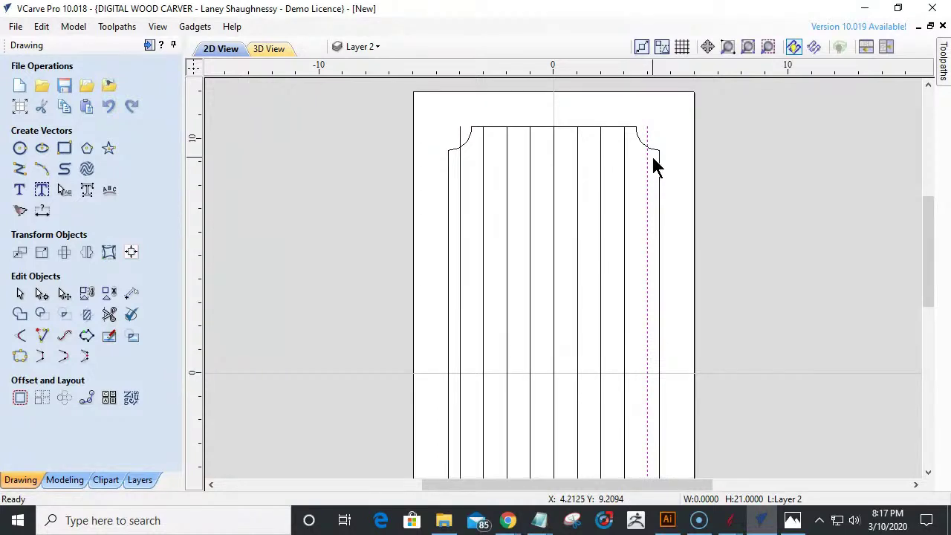
- Trim the outermost vertical line on each side to the scooped panel outline, clearing everything outside the boundary
shift+click(460, 141)
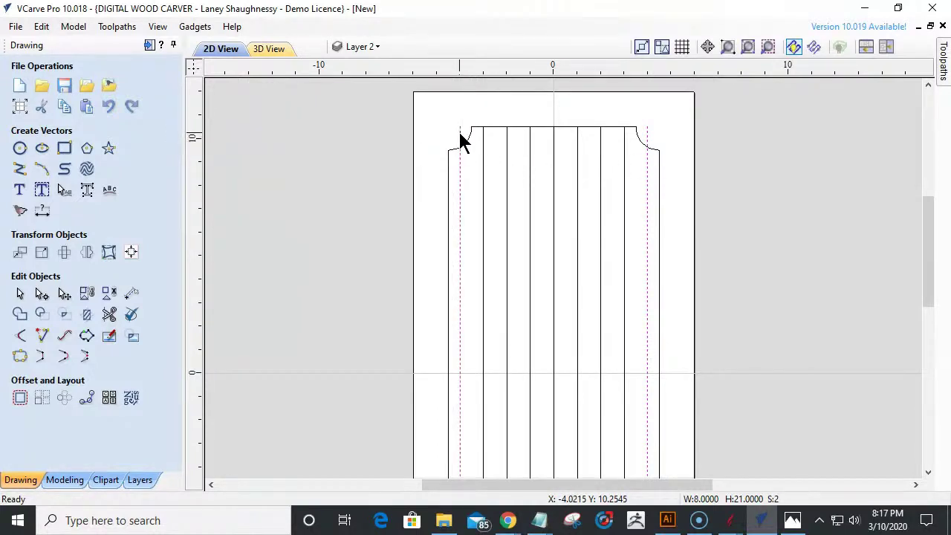
shift+click(449, 191)
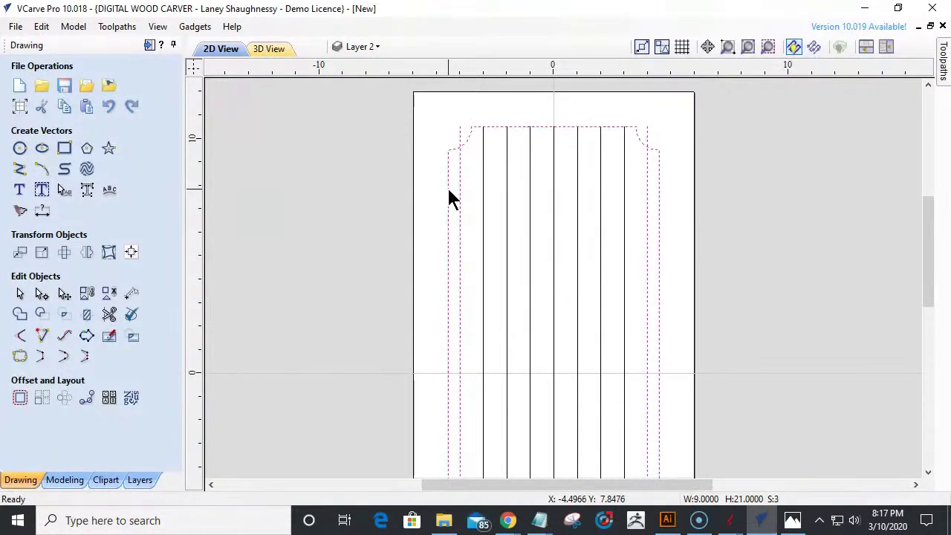
click(87, 315)
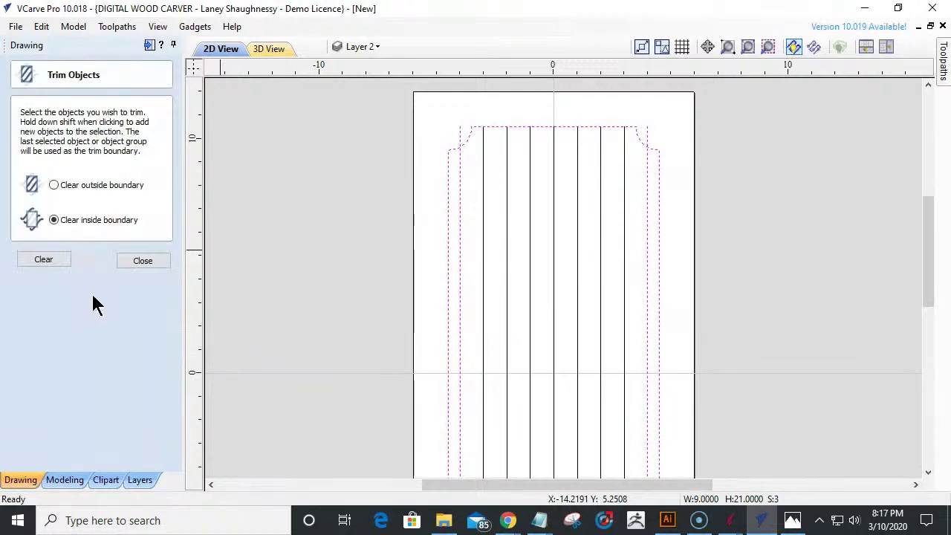
click(75, 184)
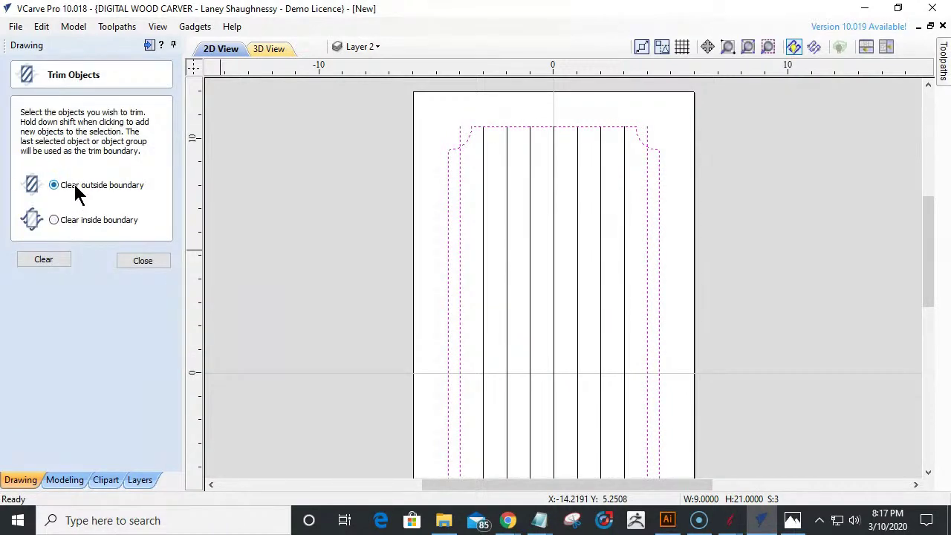
click(47, 259)
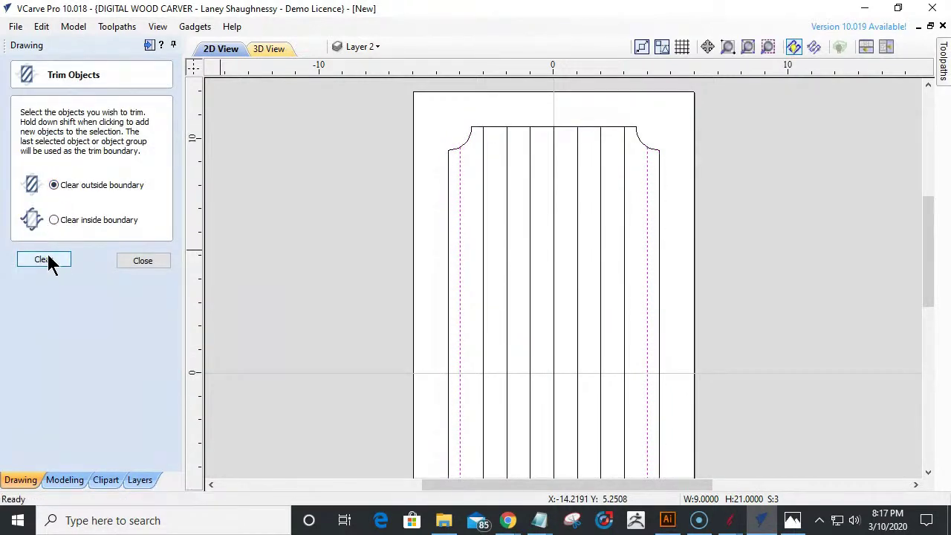
click(147, 263)
- Start a 2D Profile toolpath on the scooped panel outline with a cut depth of .25 inches
scroll(483, 237, down, 3)
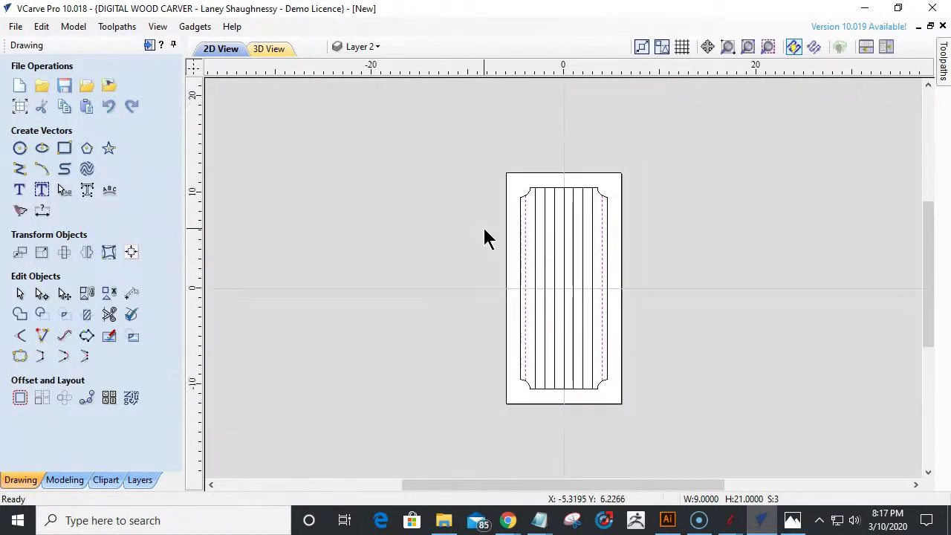
click(148, 47)
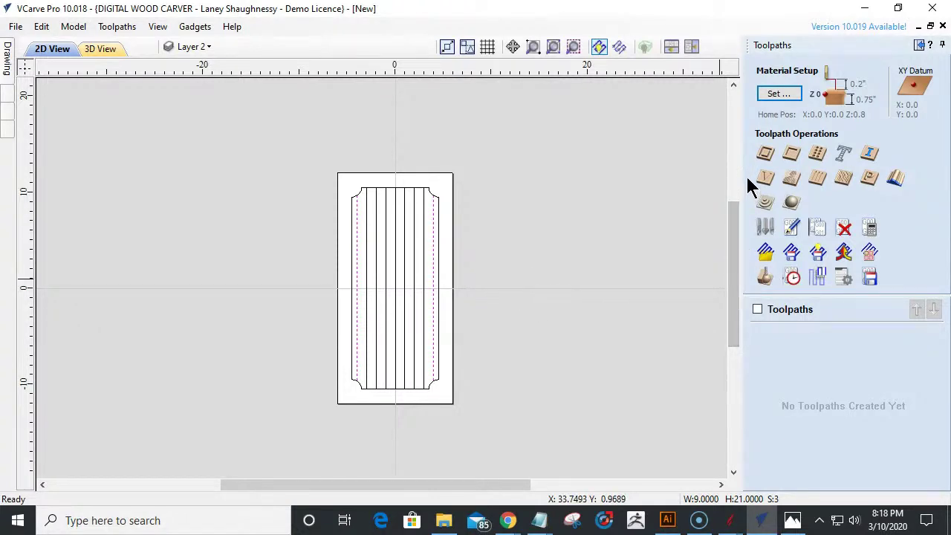
click(439, 220)
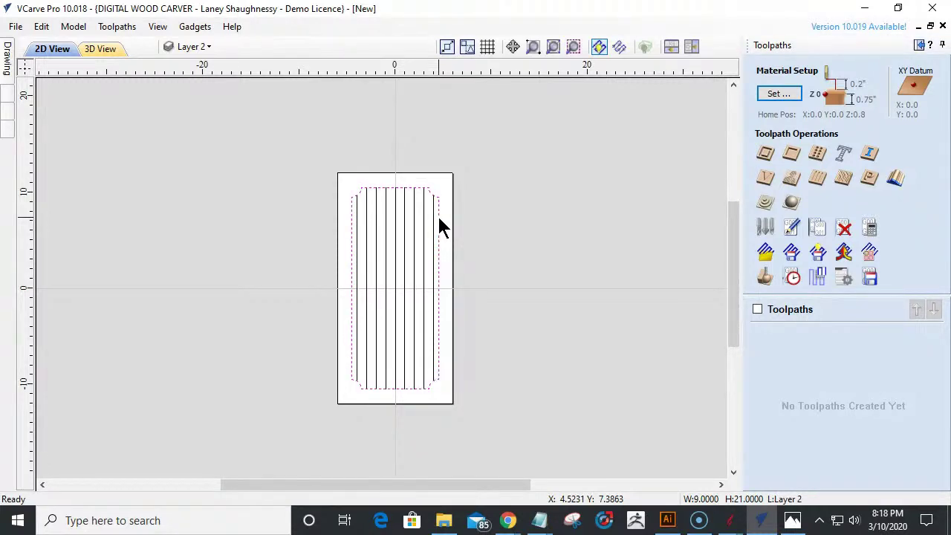
click(764, 155)
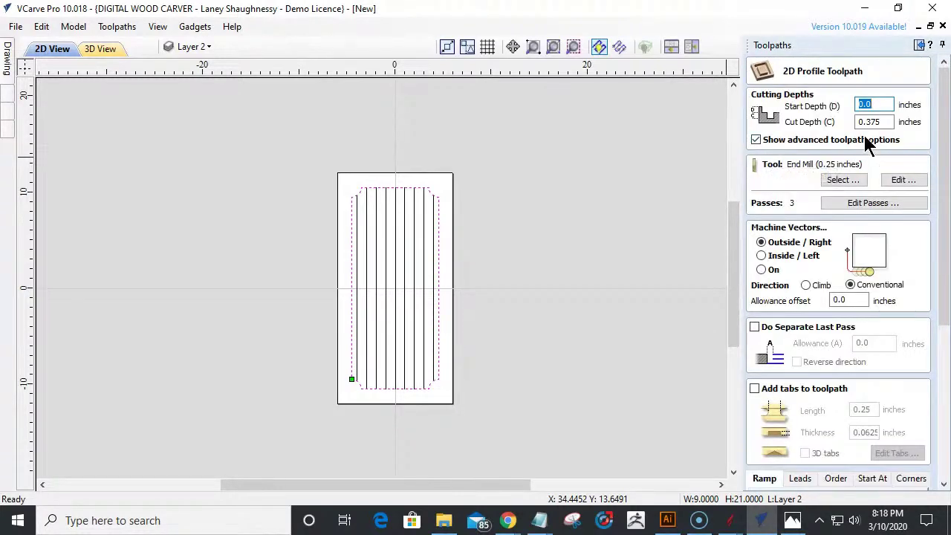
key(Tab)
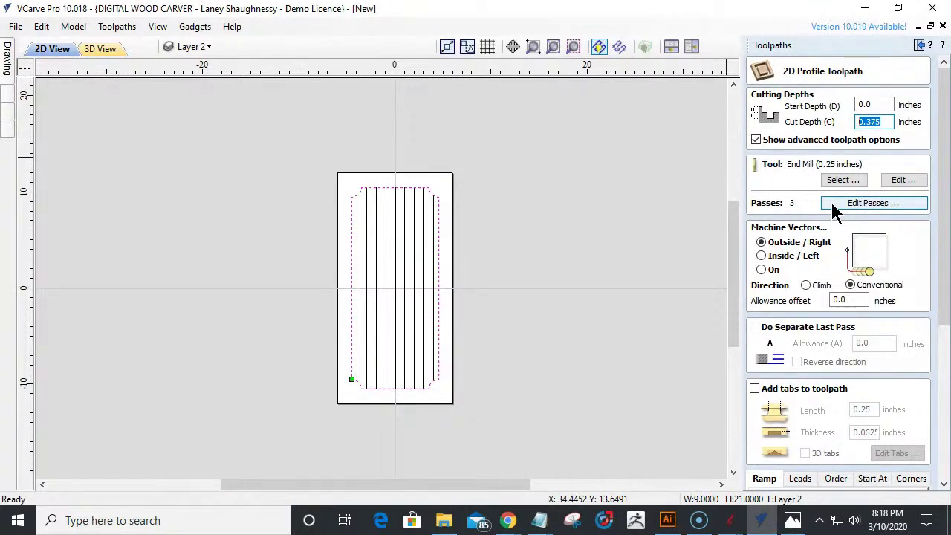
text(.25)
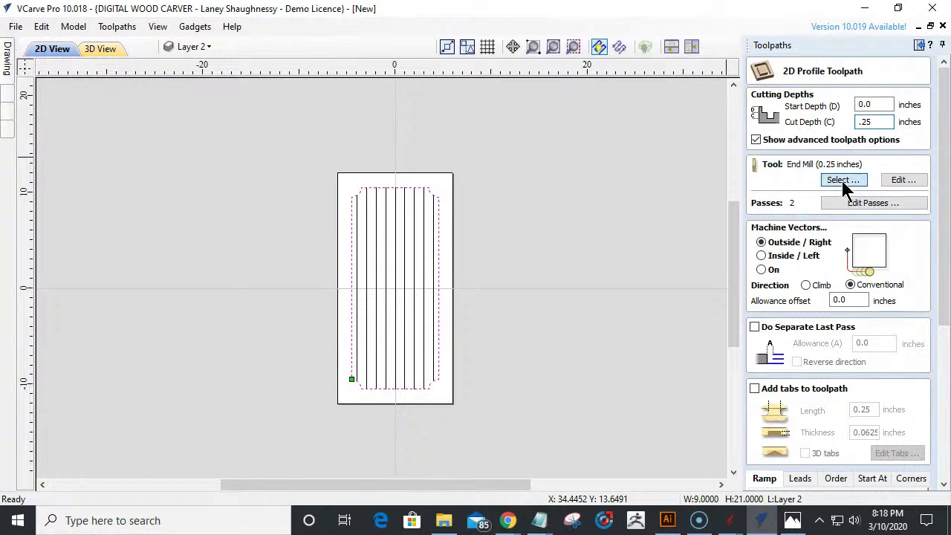
- Choose V-Bit_0.5_Imported_Imported from the tool database as the profile toolpath's cutter
click(841, 181)
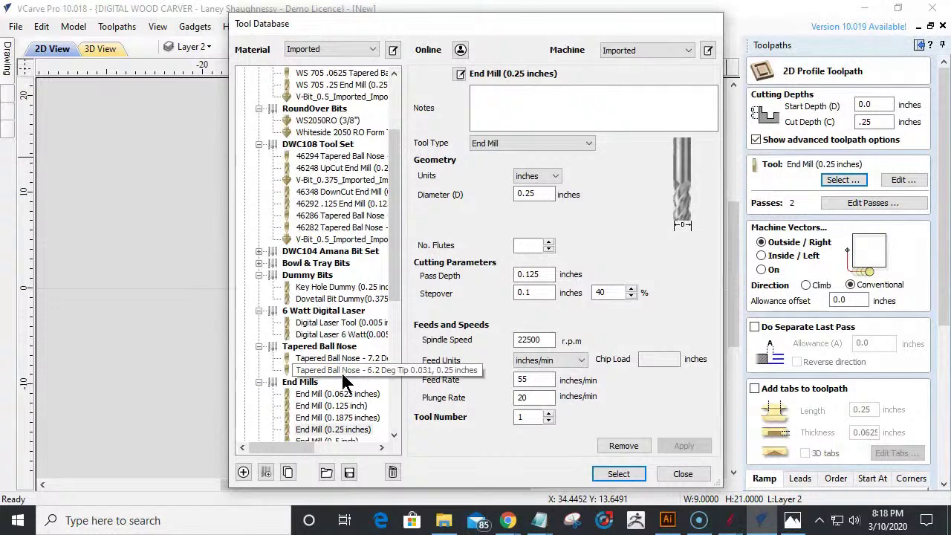
scroll(323, 393, down, 8)
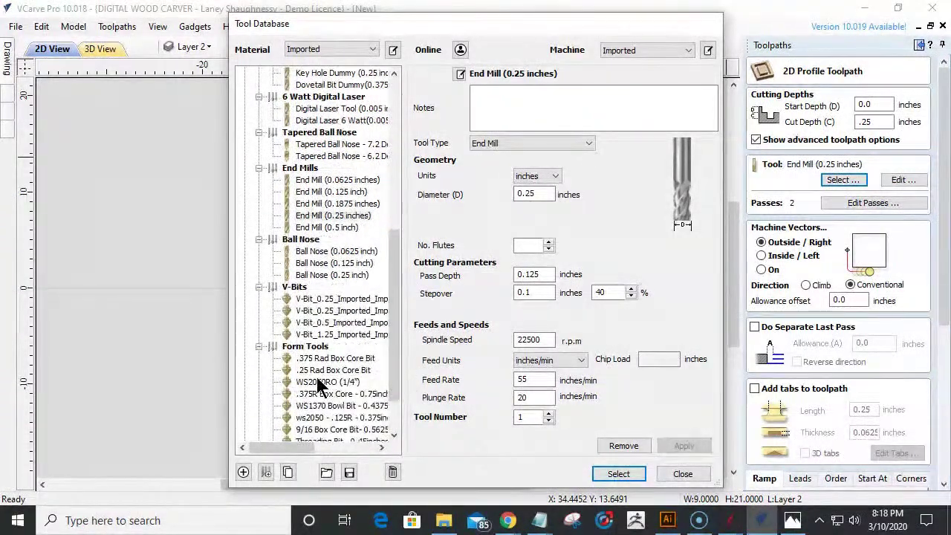
scroll(316, 375, up, 1)
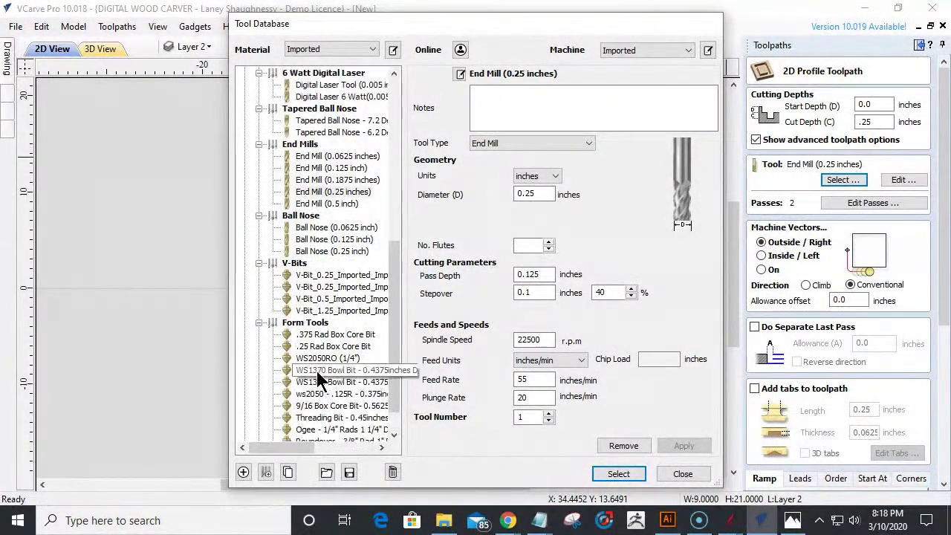
click(318, 298)
click(610, 474)
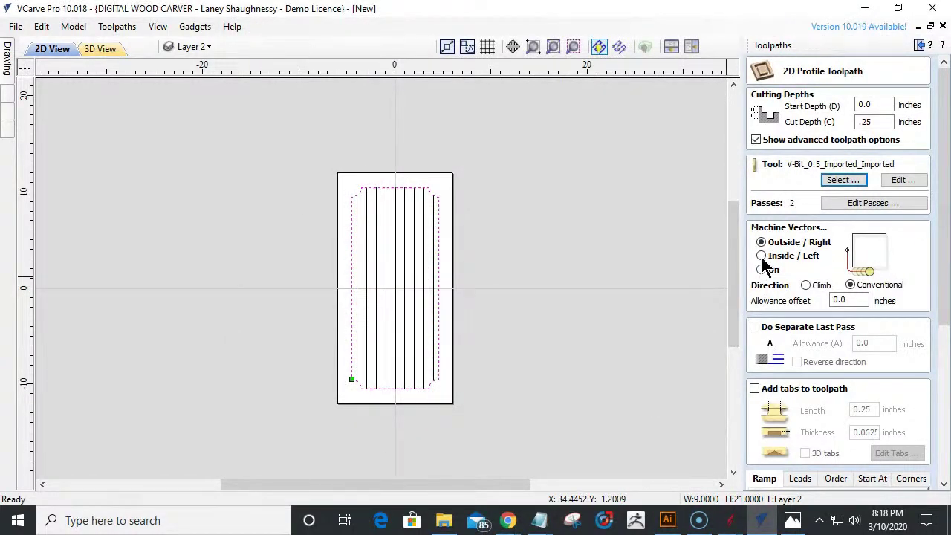
- Set the outline to be machined on the vector, then calculate the Profile 1 toolpath and preview its cut
click(762, 256)
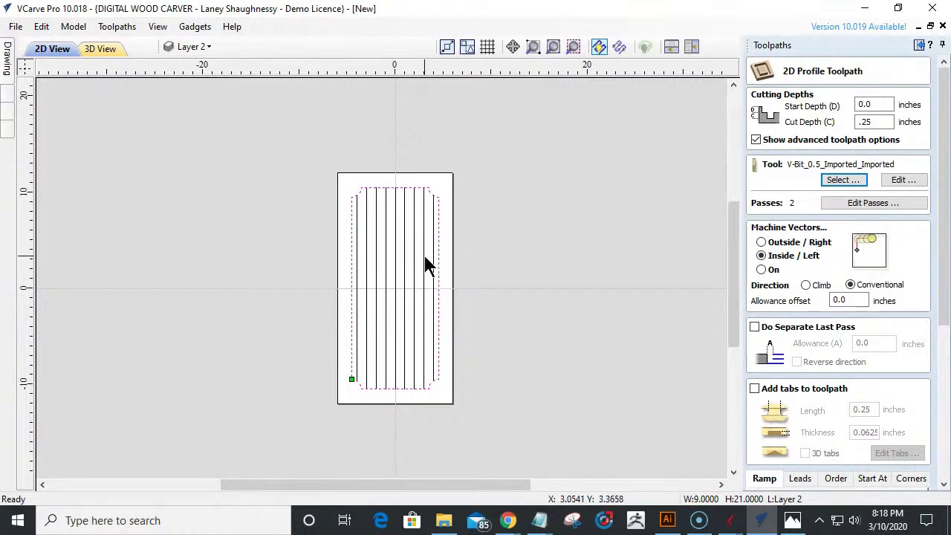
scroll(425, 265, up, 5)
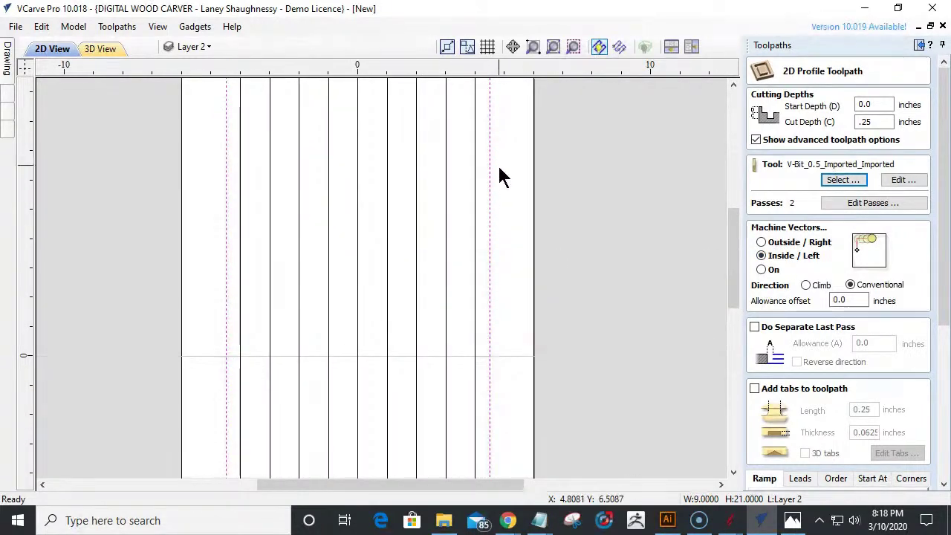
scroll(499, 176, down, 5)
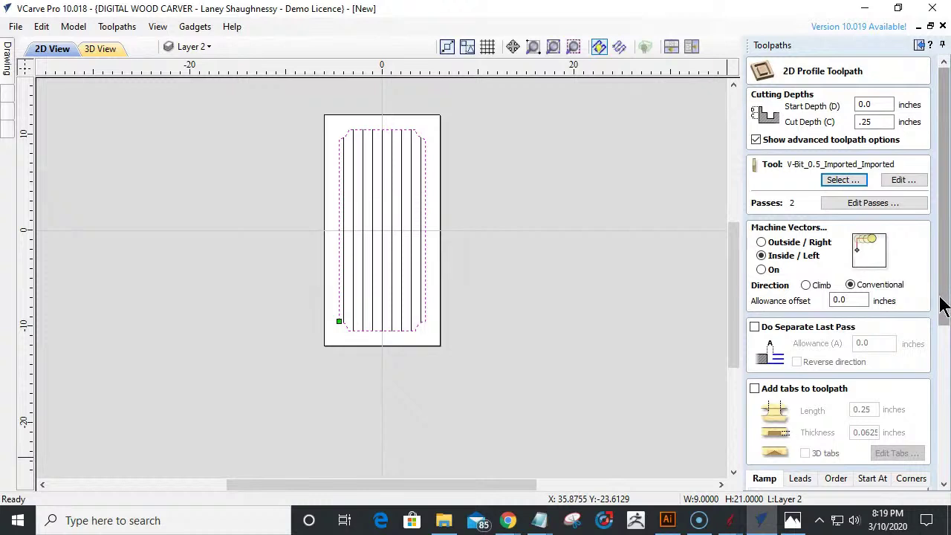
click(761, 269)
drag(942, 322, 946, 438)
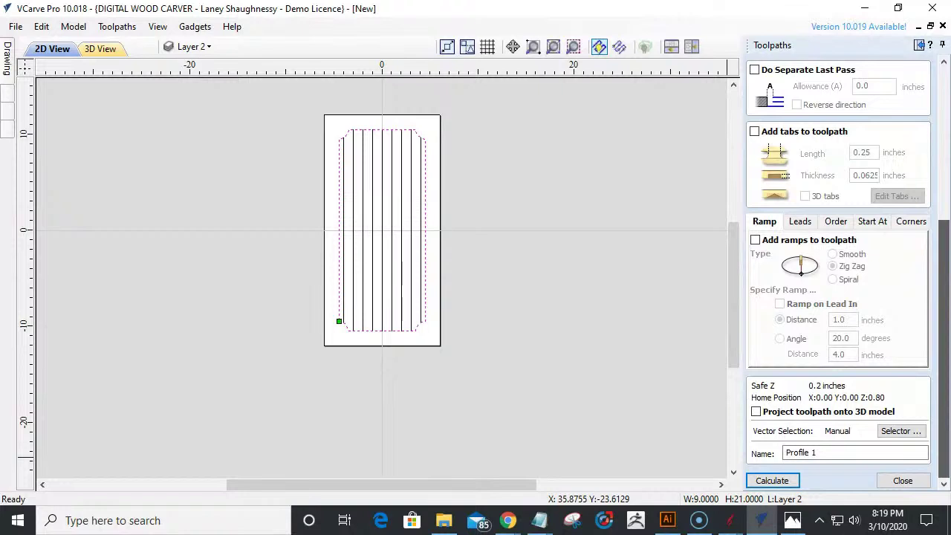
scroll(945, 388, up, 2)
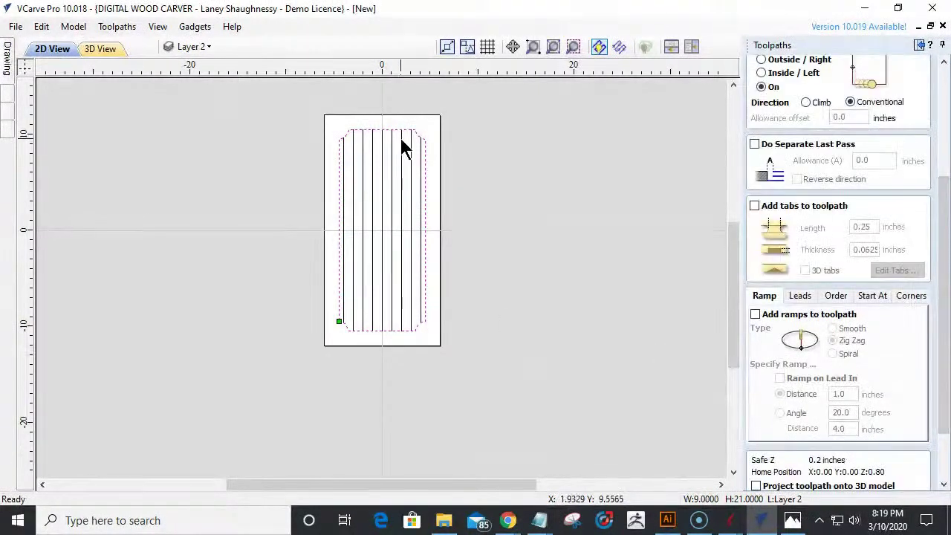
scroll(401, 147, up, 1)
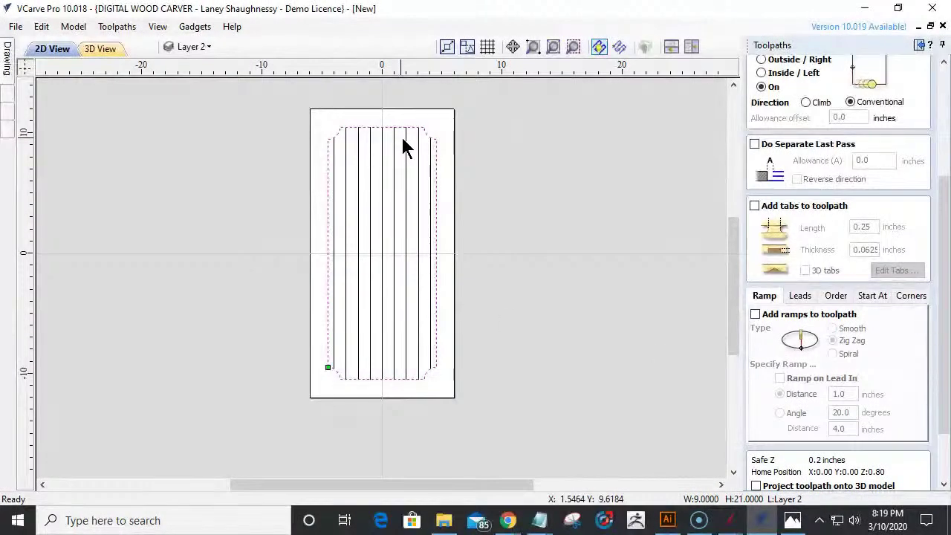
scroll(849, 357, down, 2)
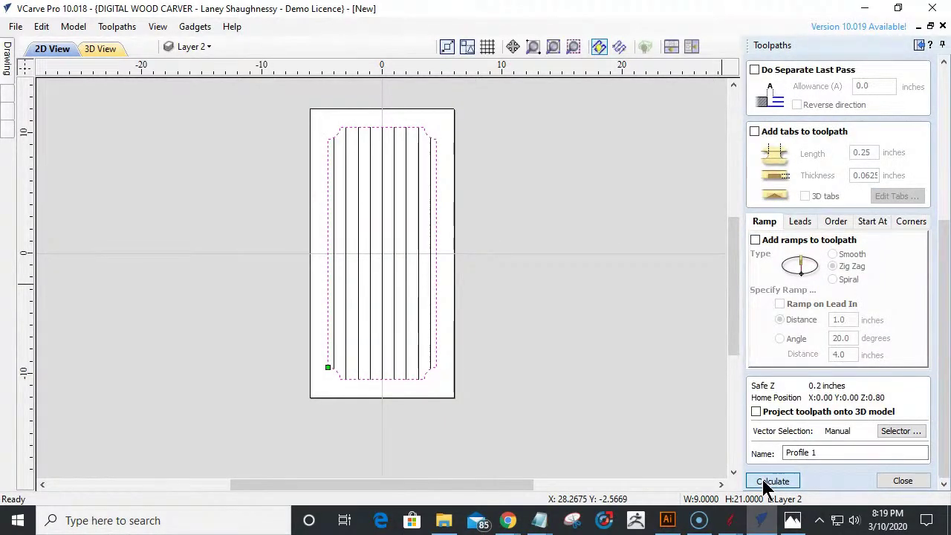
click(765, 482)
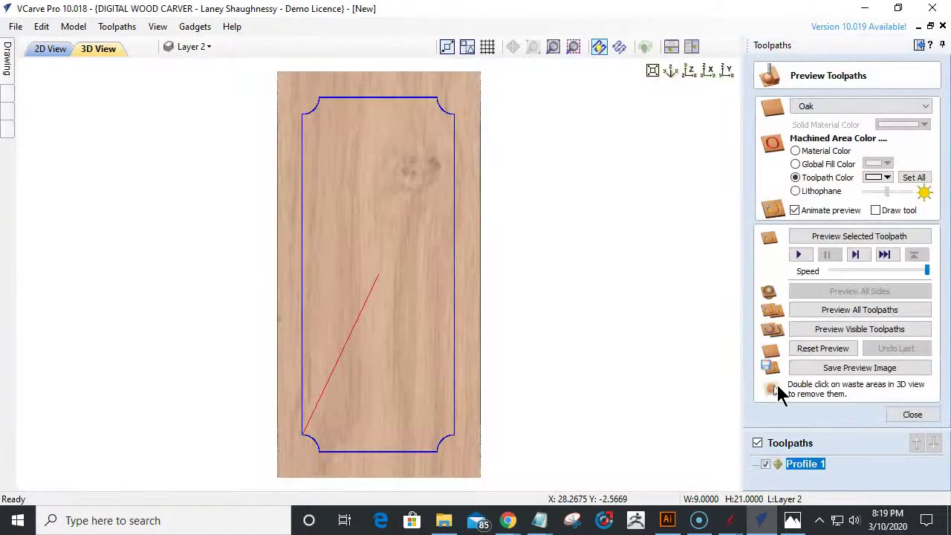
click(817, 236)
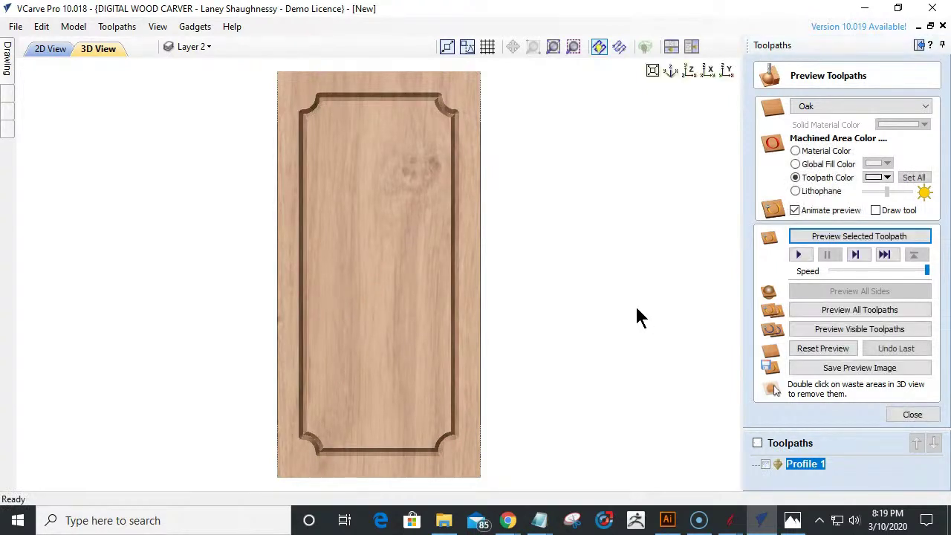
- Calculate the Profile 2 toolpath along all nine vertical lines, machining on the vectors, and preview the cut in 3D
click(49, 50)
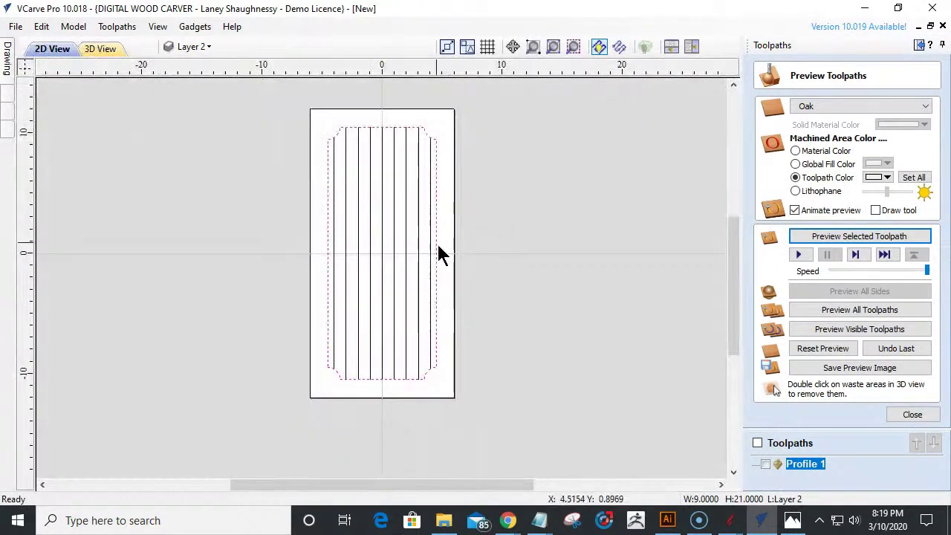
click(332, 213)
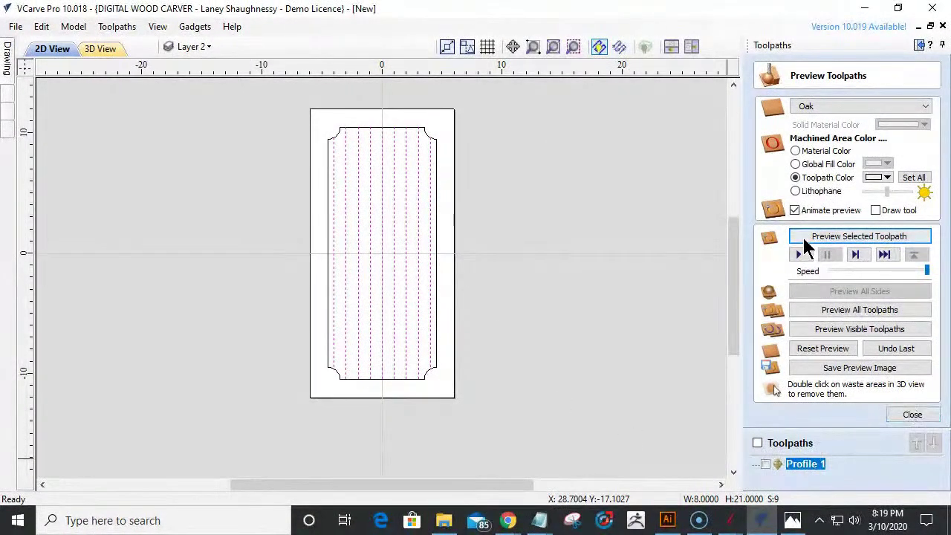
click(915, 411)
mouse_move(808, 343)
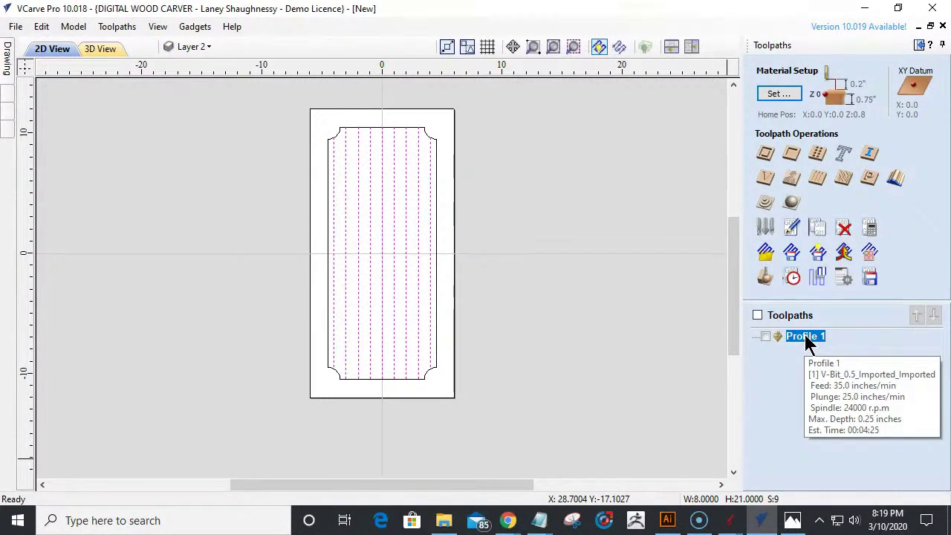
click(765, 156)
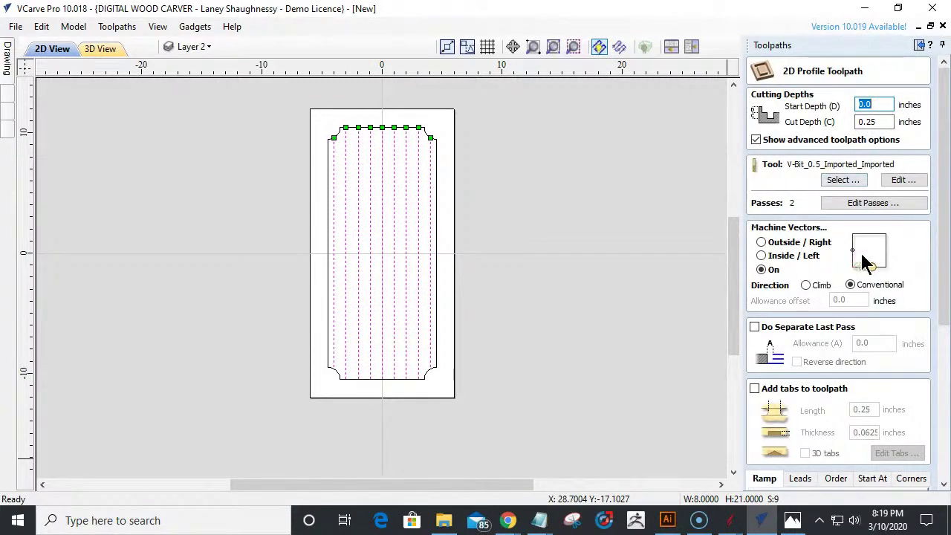
drag(942, 274, 941, 419)
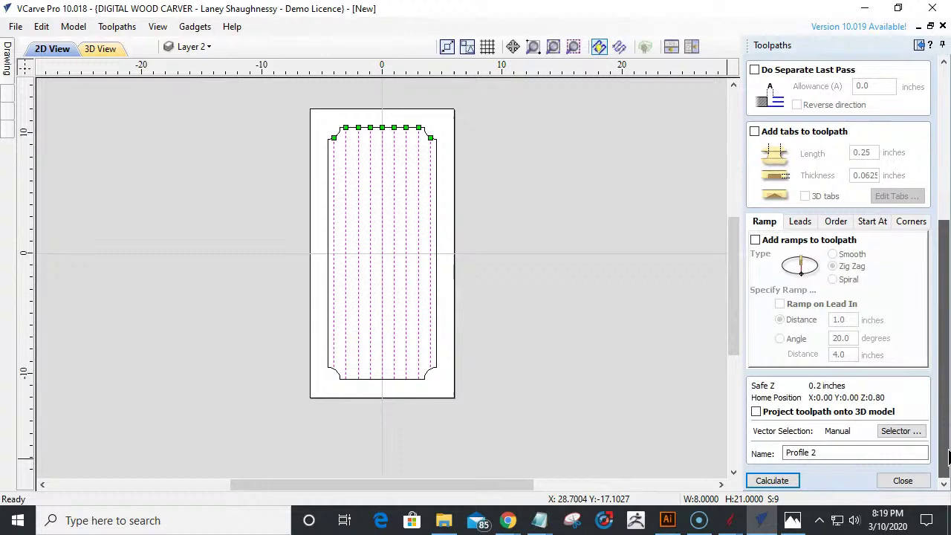
click(777, 484)
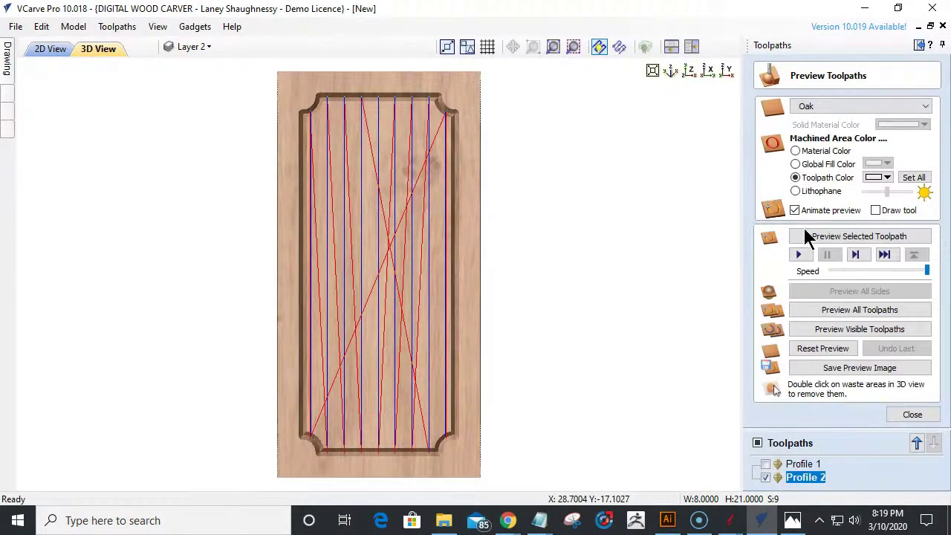
click(817, 236)
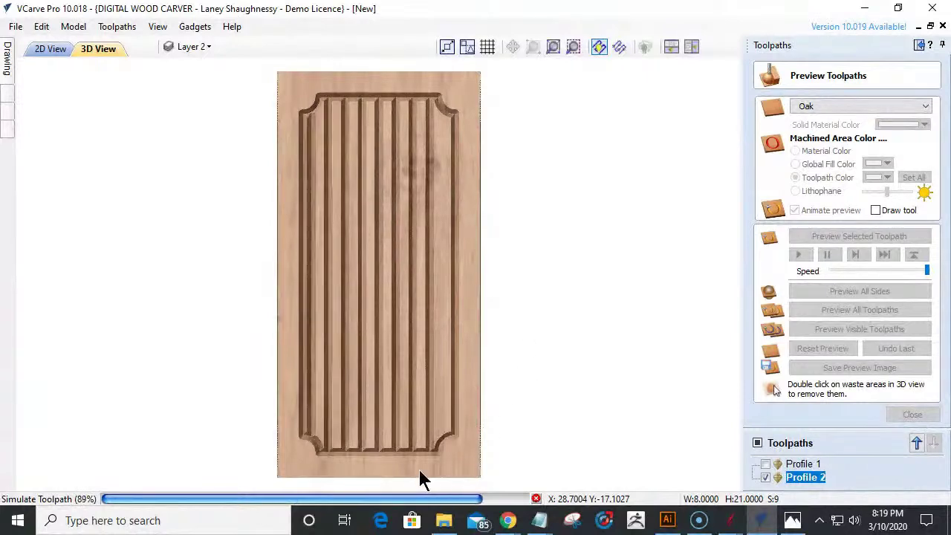
drag(378, 473, 358, 304)
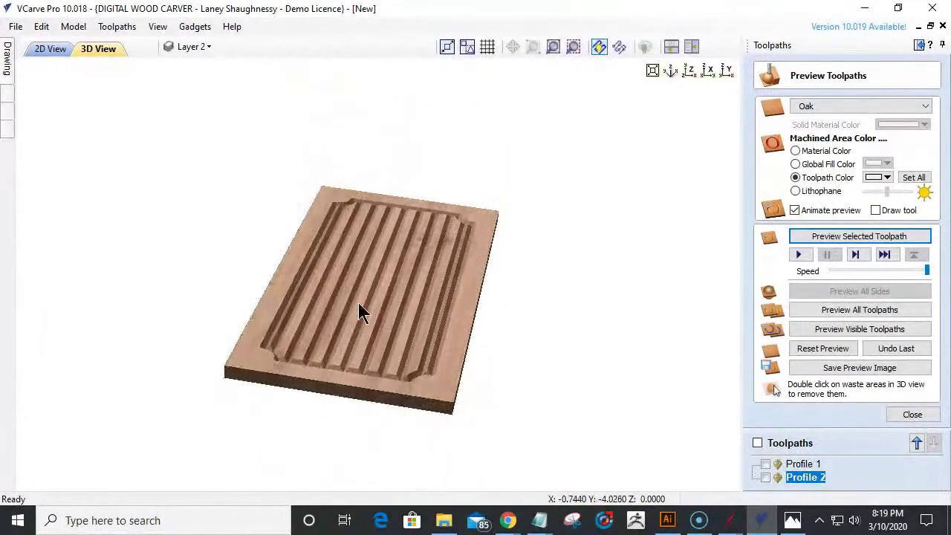
- Start a Pocket toolpath for the scooped panel outline in the 2D view with a cut depth of .125 inches
click(52, 49)
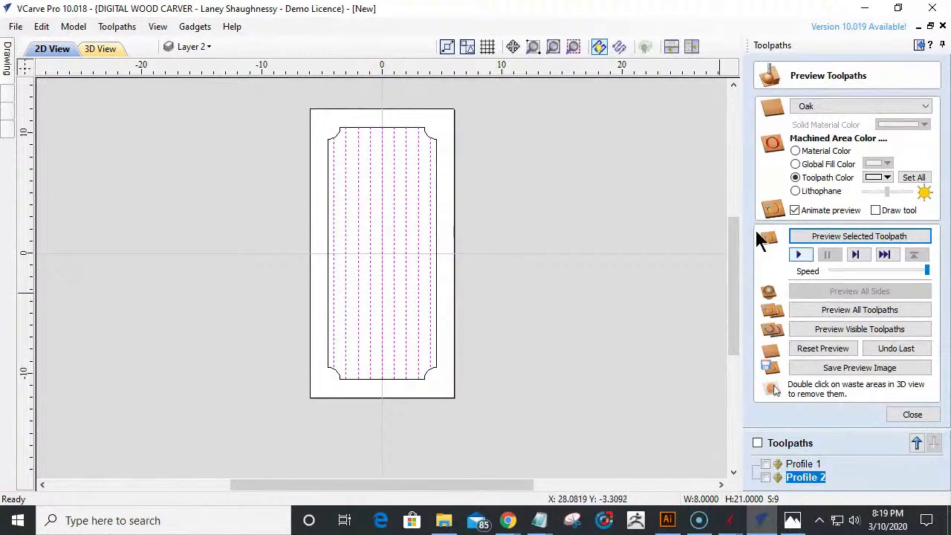
click(434, 144)
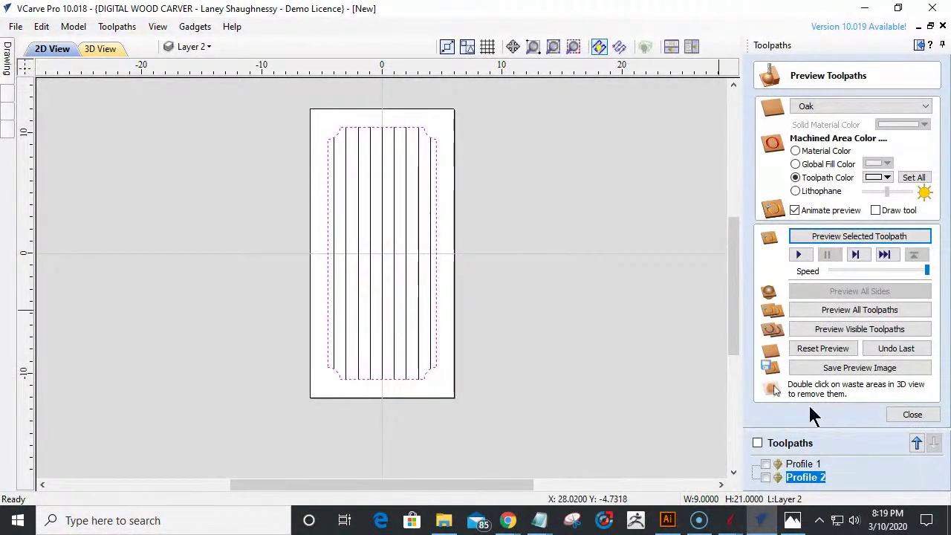
click(914, 415)
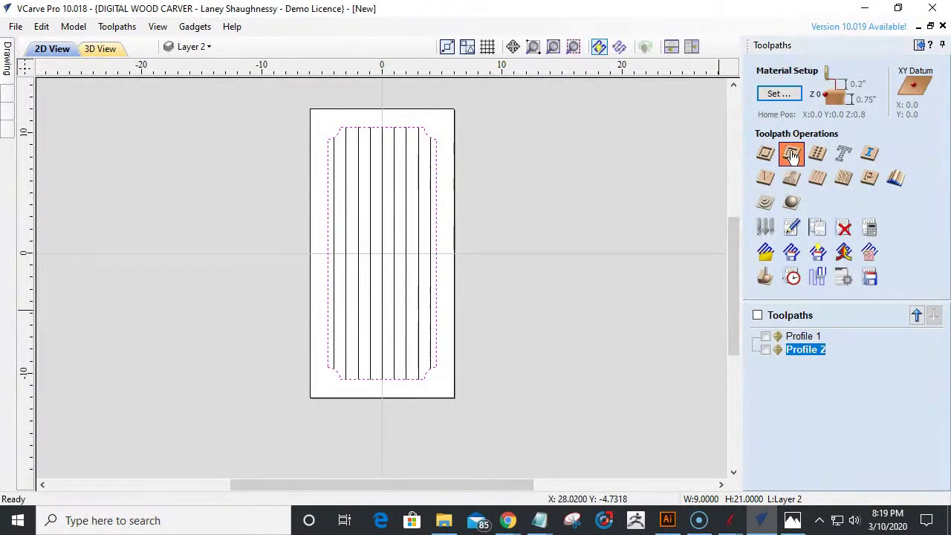
click(792, 154)
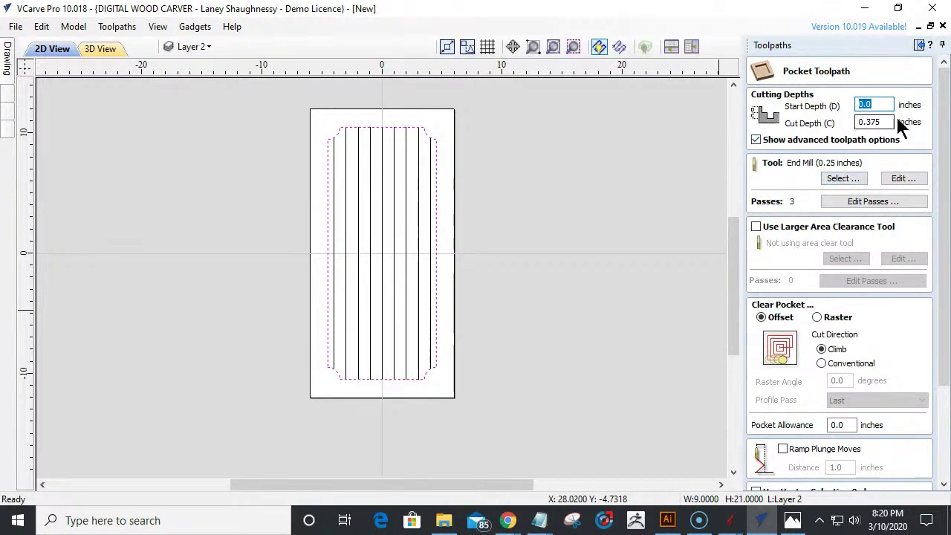
key(Tab)
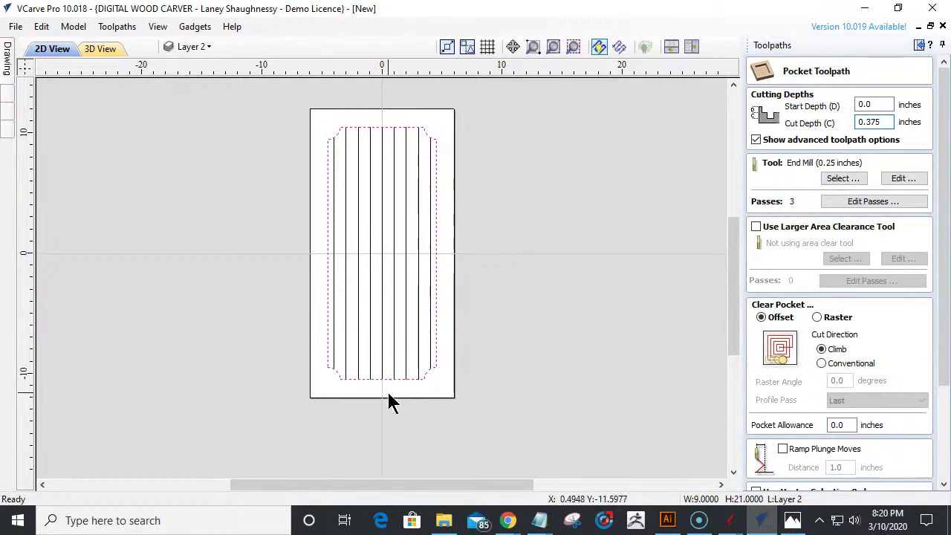
click(390, 248)
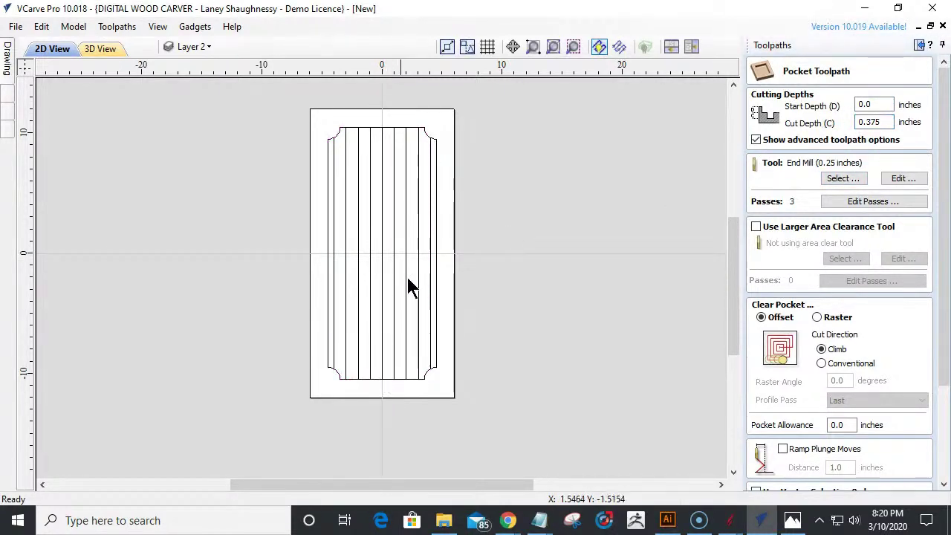
double_click(869, 121)
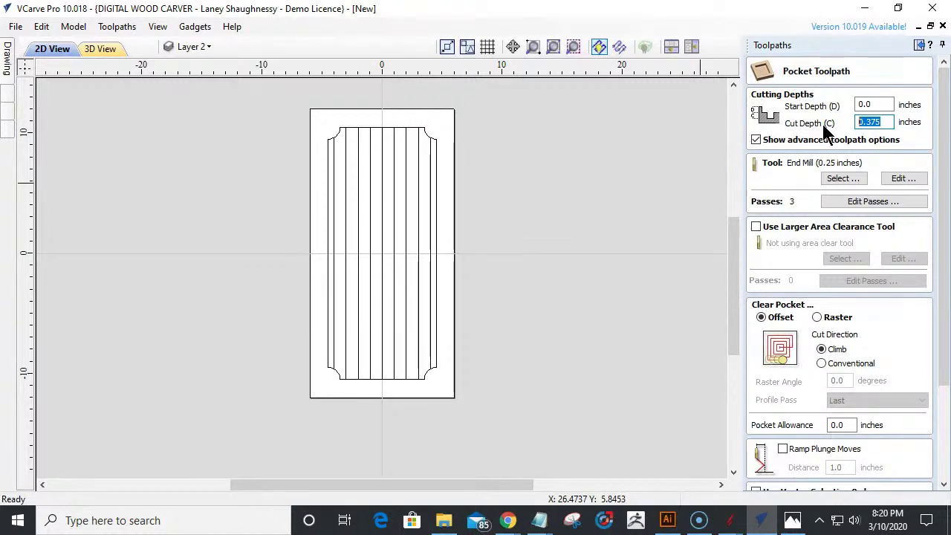
text(125)
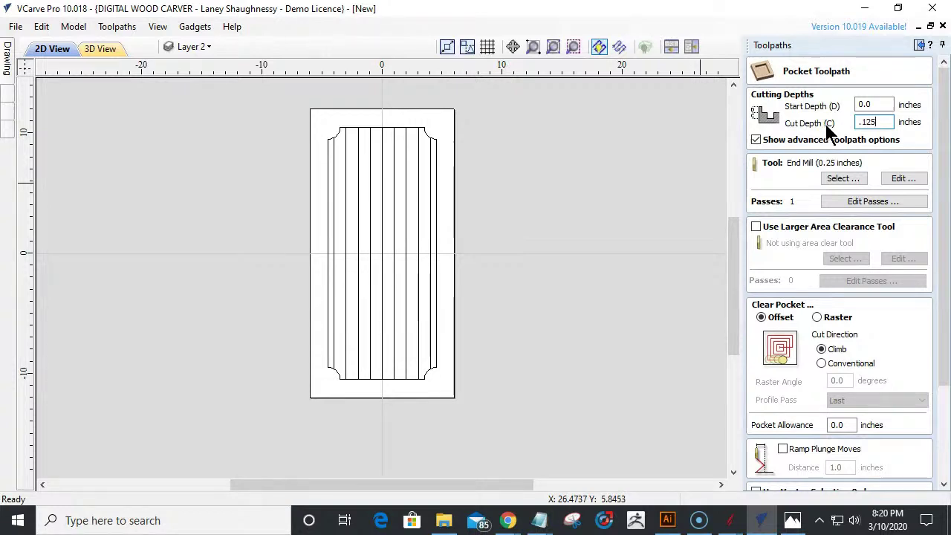
- Set the pocket clearance to Raster with a 90 degree raster angle and the profile pass to First
click(861, 142)
drag(943, 182, 943, 264)
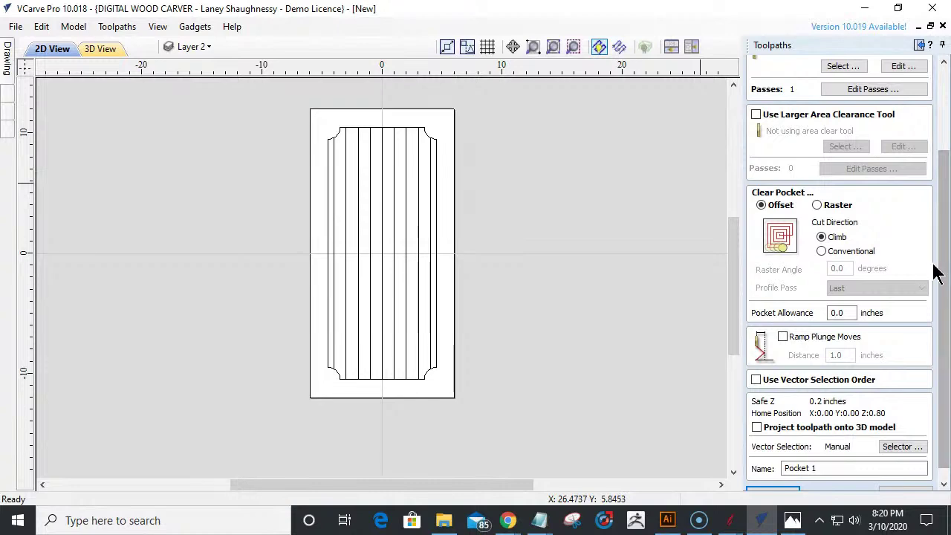
scroll(821, 149, up, 1)
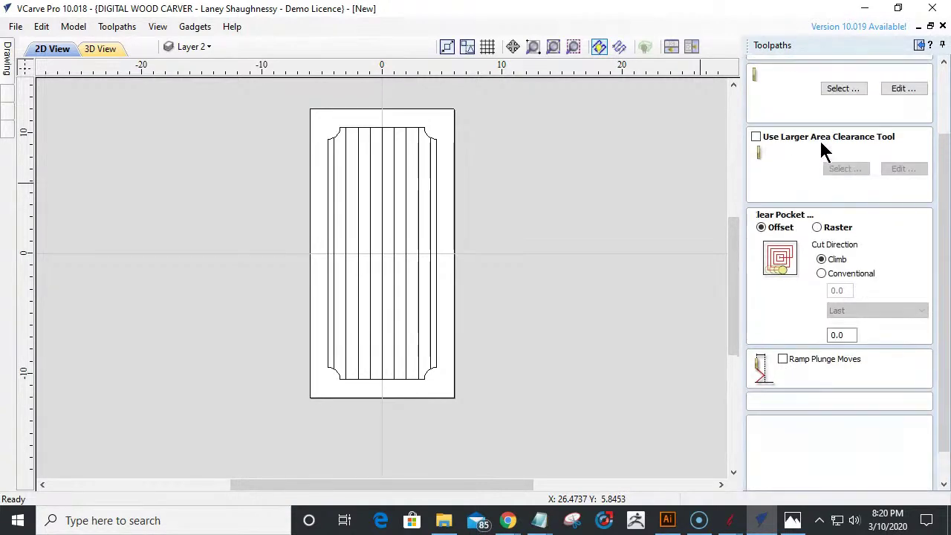
scroll(823, 128, up, 1)
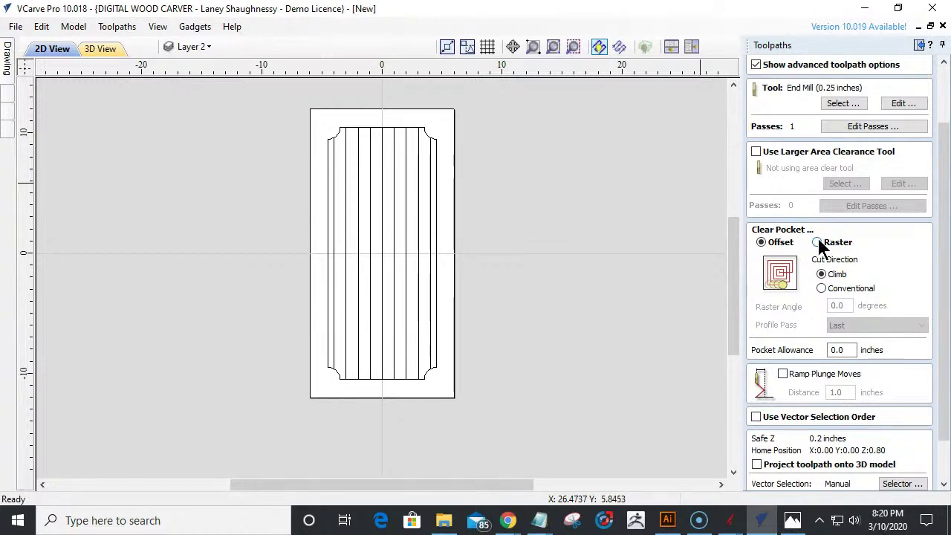
click(817, 242)
double_click(844, 305)
text(90)
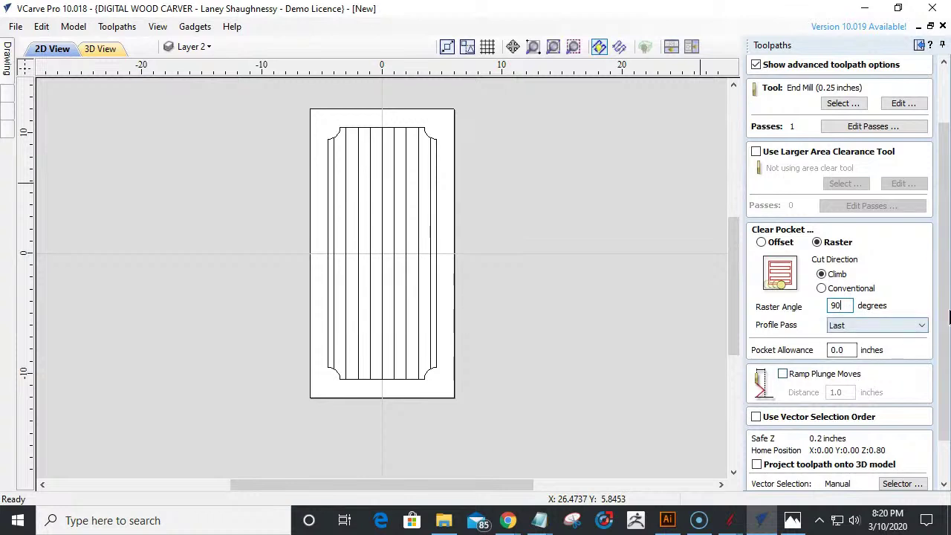
drag(945, 316, 942, 395)
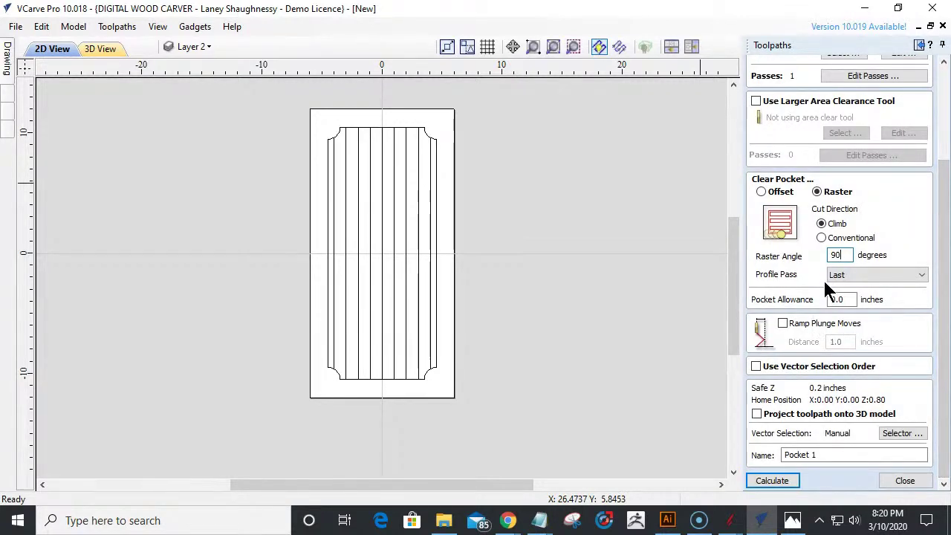
click(850, 281)
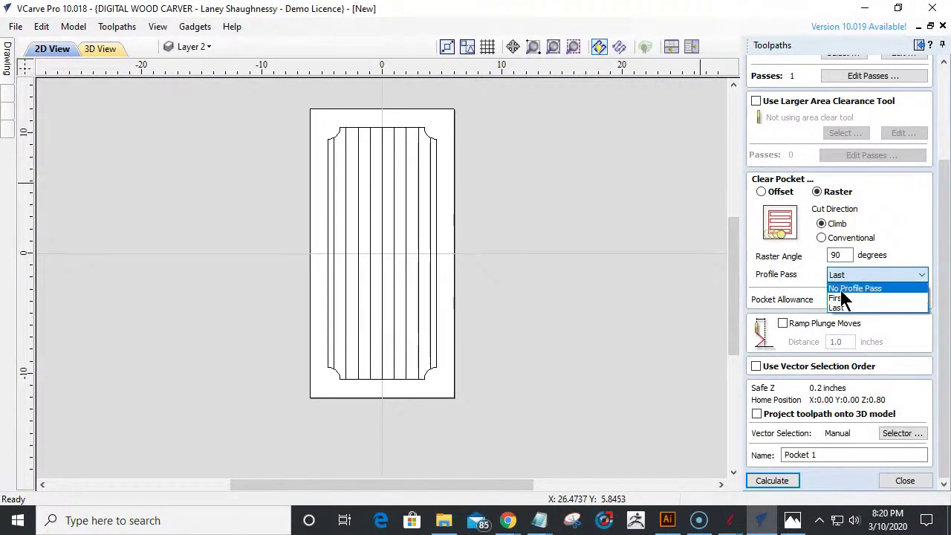
click(845, 298)
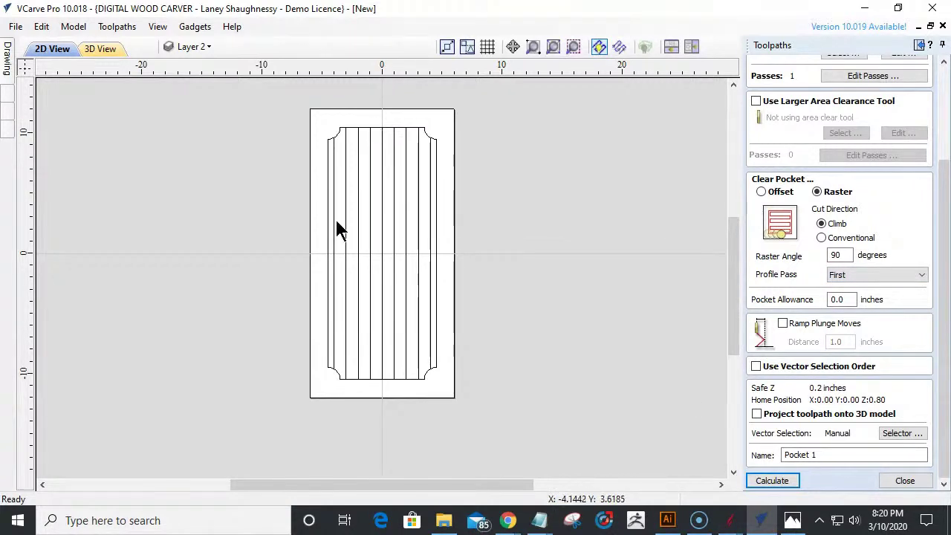
- Select the scooped outline, calculate the Pocket 1 toolpath and preview its cut in 3D
click(435, 299)
click(776, 481)
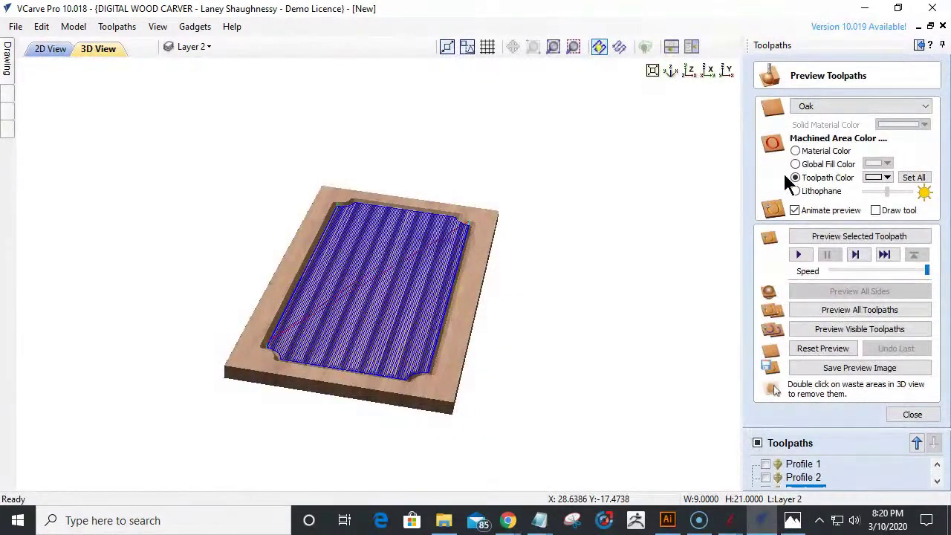
click(840, 239)
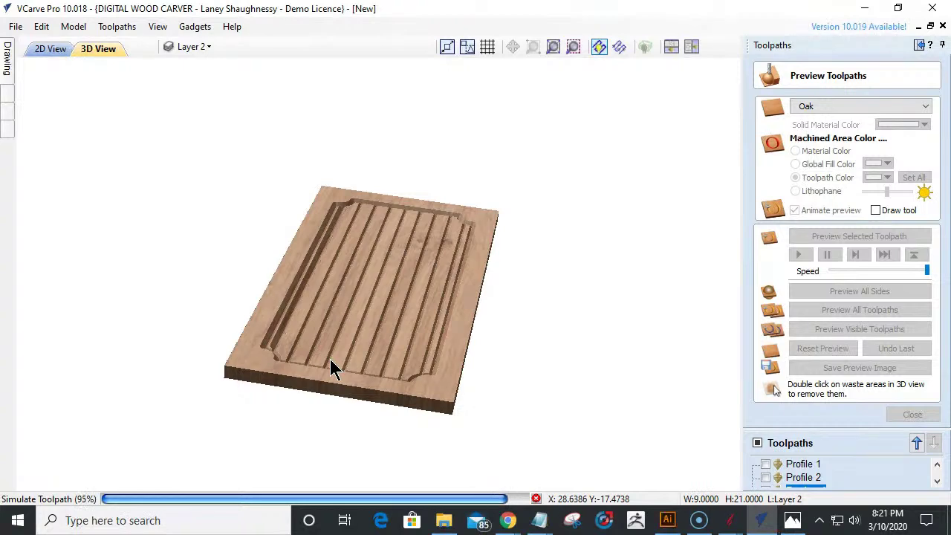
- Examine the previewed panel's grooves, scooped corners and pocket edges from several angles and close the preview
drag(313, 376, 293, 488)
drag(467, 329, 361, 373)
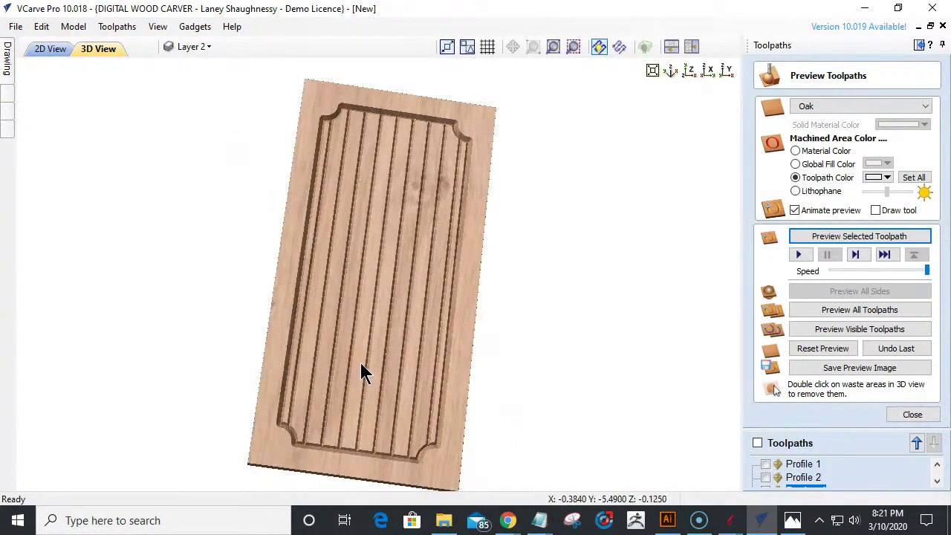
scroll(354, 361, up, 4)
drag(365, 248, 379, 299)
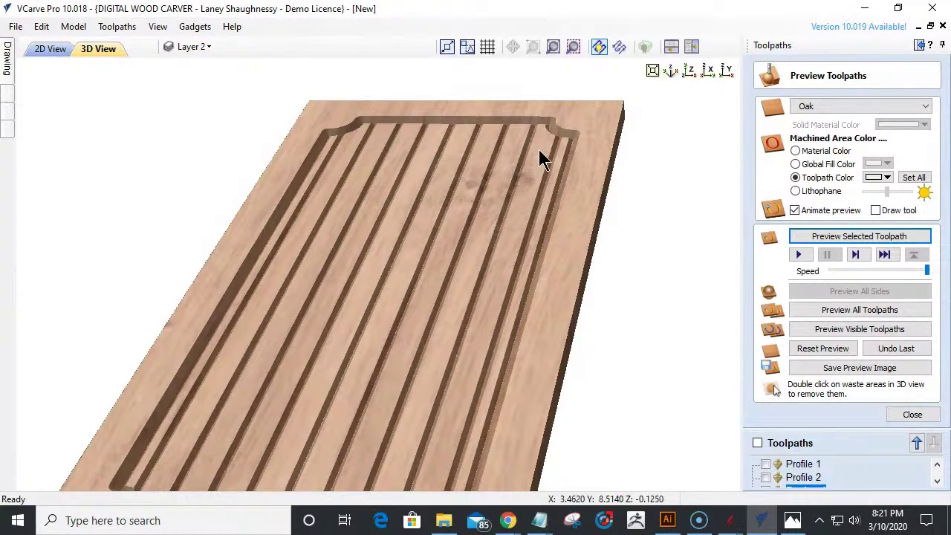
drag(483, 246, 416, 293)
scroll(416, 293, down, 5)
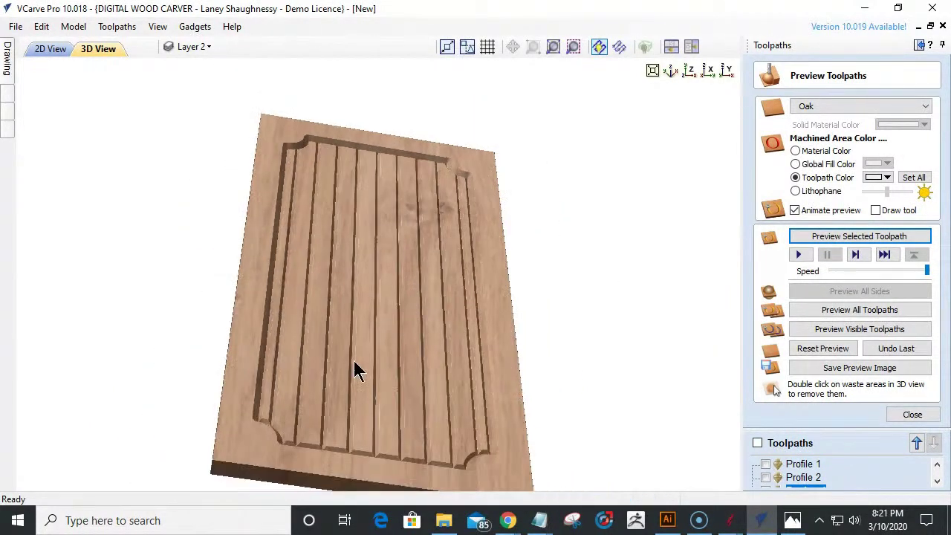
drag(238, 387, 476, 288)
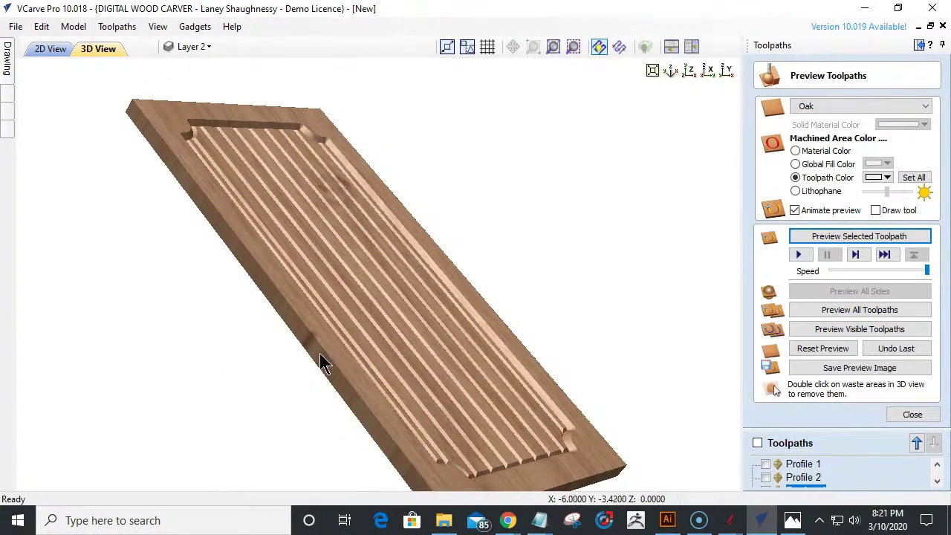
mouse_move(325, 355)
mouse_down()
mouse_move(339, 333)
mouse_move(273, 416)
mouse_move(322, 338)
mouse_up()
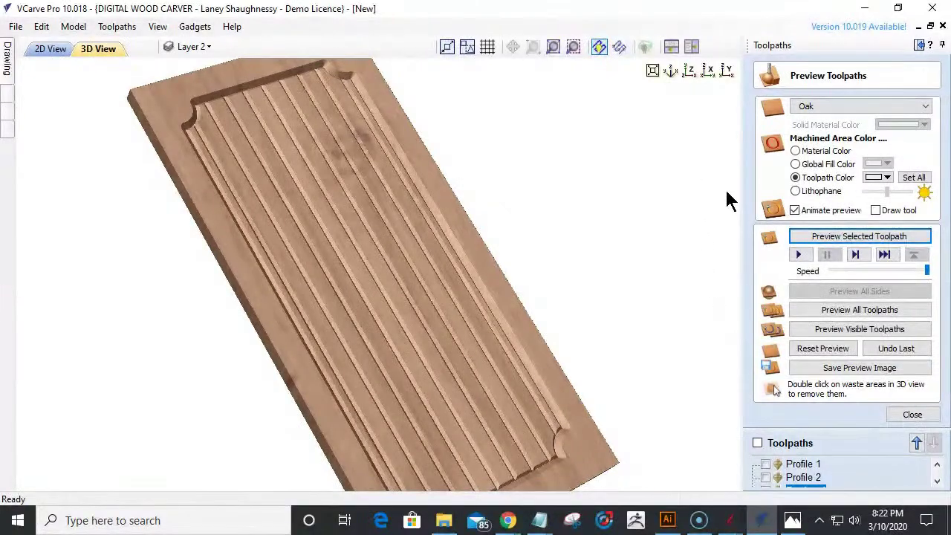
click(915, 414)
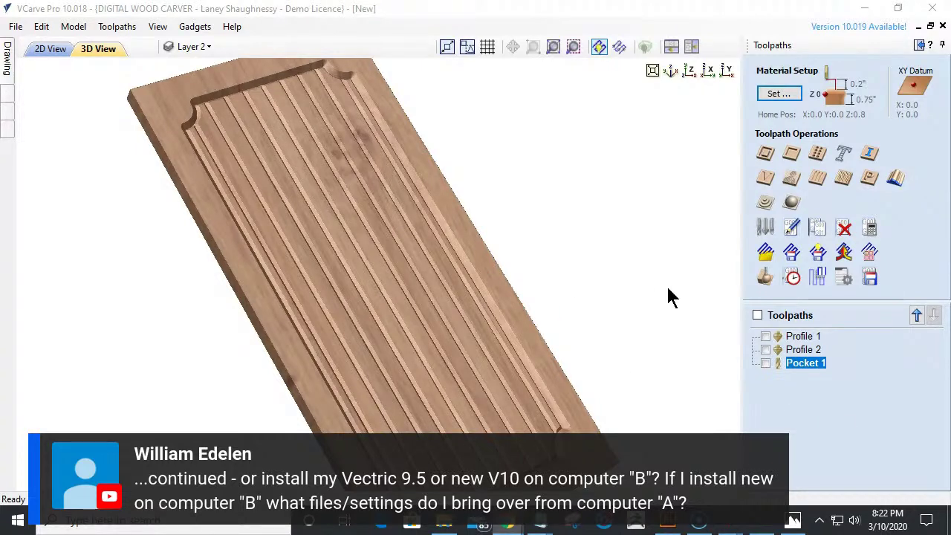
- Open the application data folder, inspect the post processors in its My_PostP folder and close the window
click(15, 27)
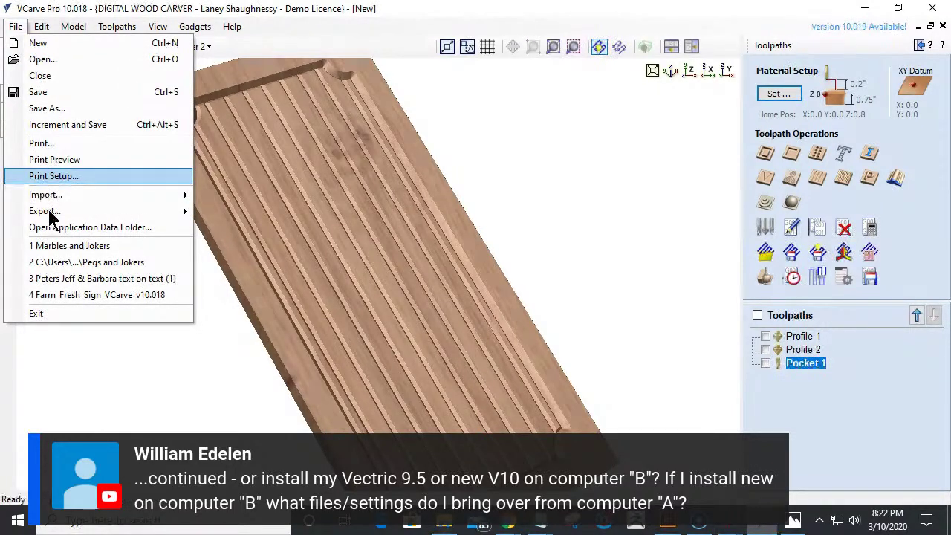
click(61, 230)
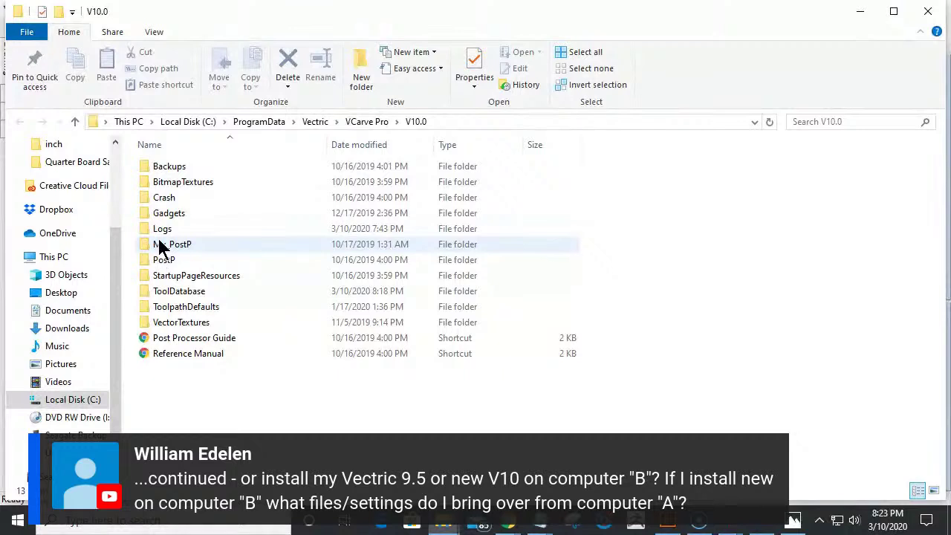
click(170, 249)
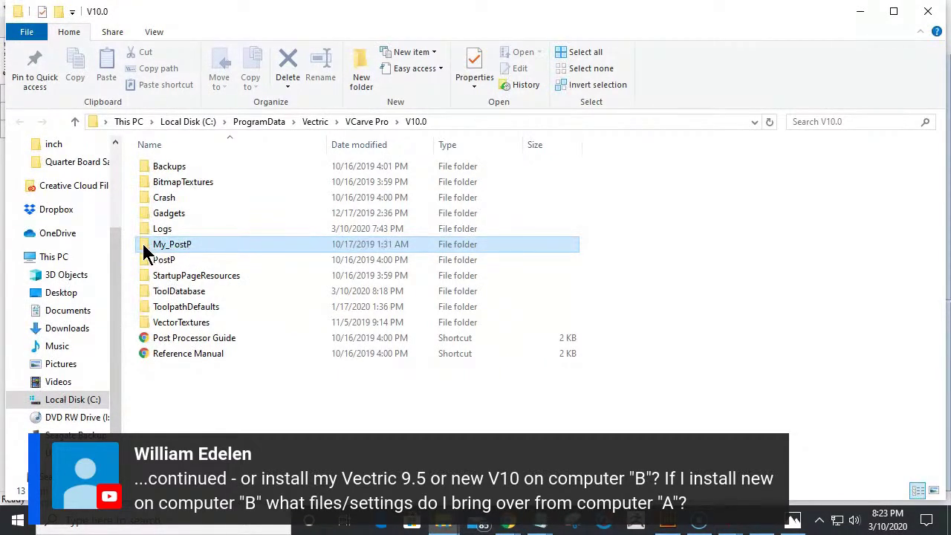
double_click(143, 245)
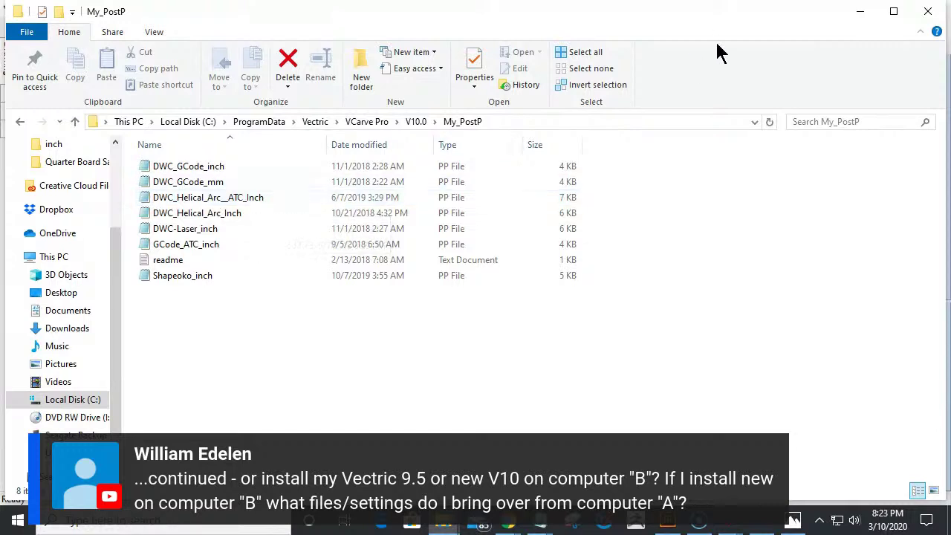
click(931, 13)
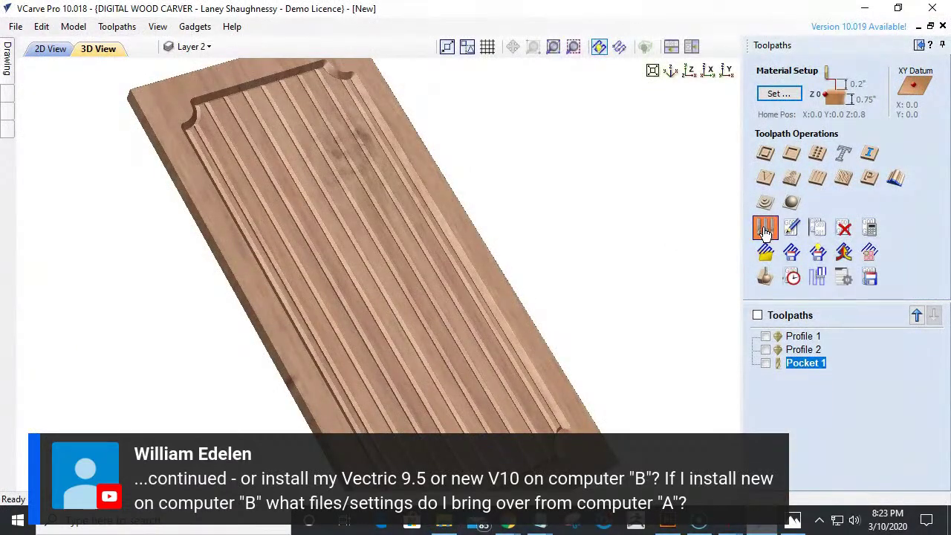
- Look over the Imperial Tools and Metric Tools groups in the Tool Database and close it without changes
click(765, 230)
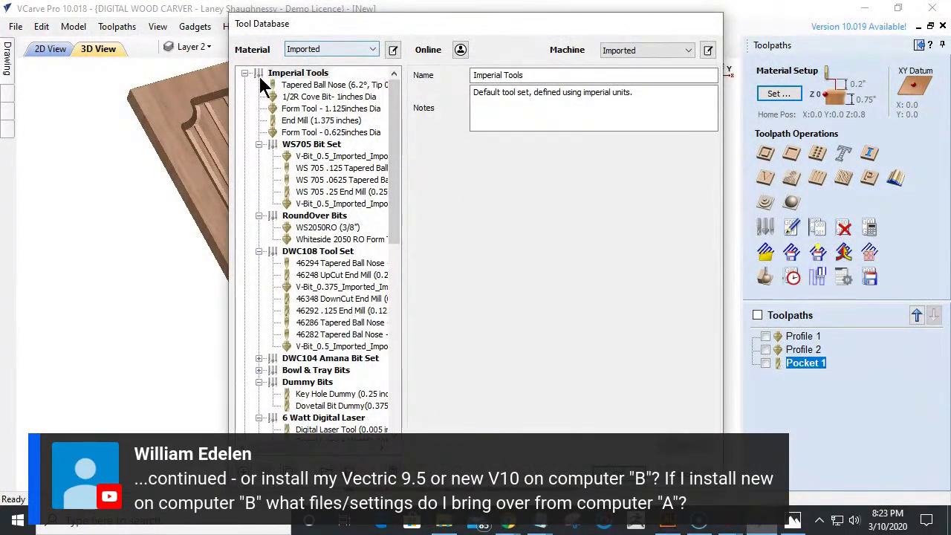
click(312, 72)
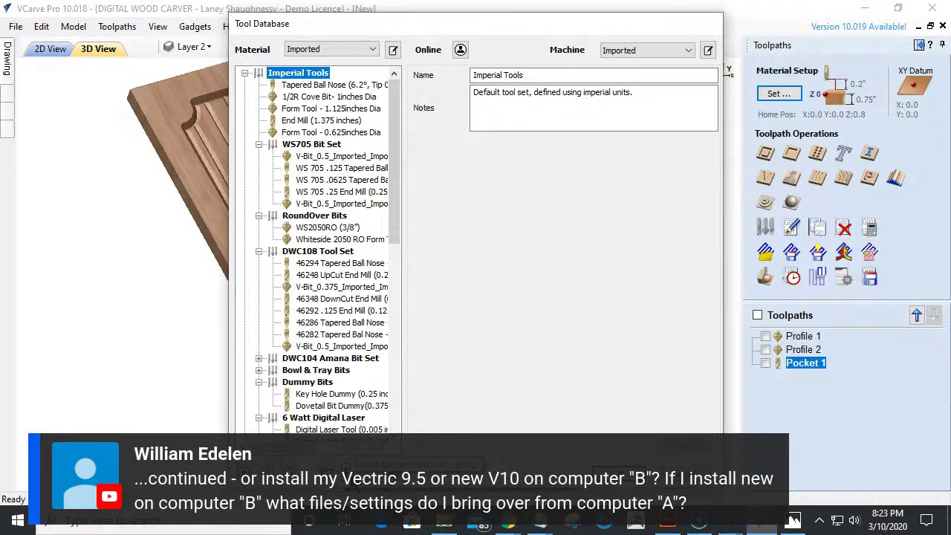
click(244, 72)
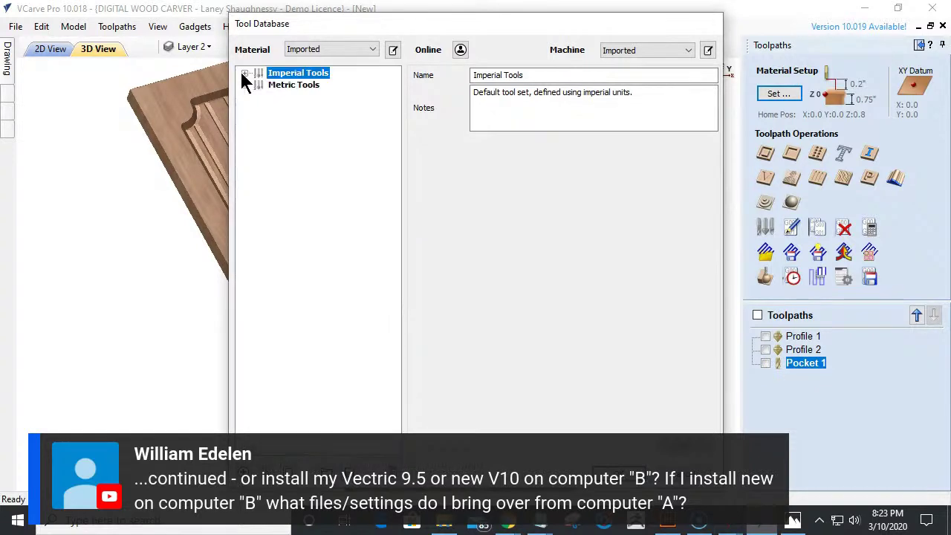
click(300, 87)
click(297, 73)
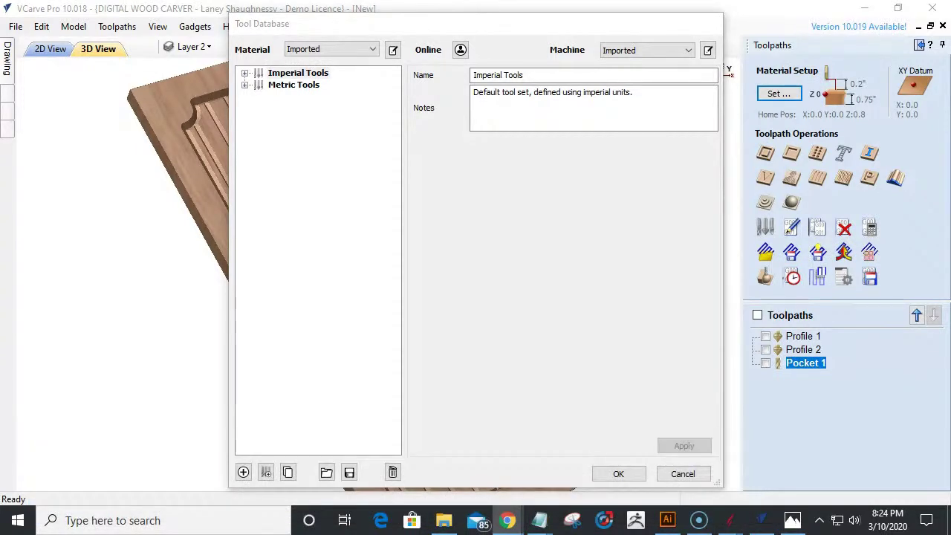
click(292, 75)
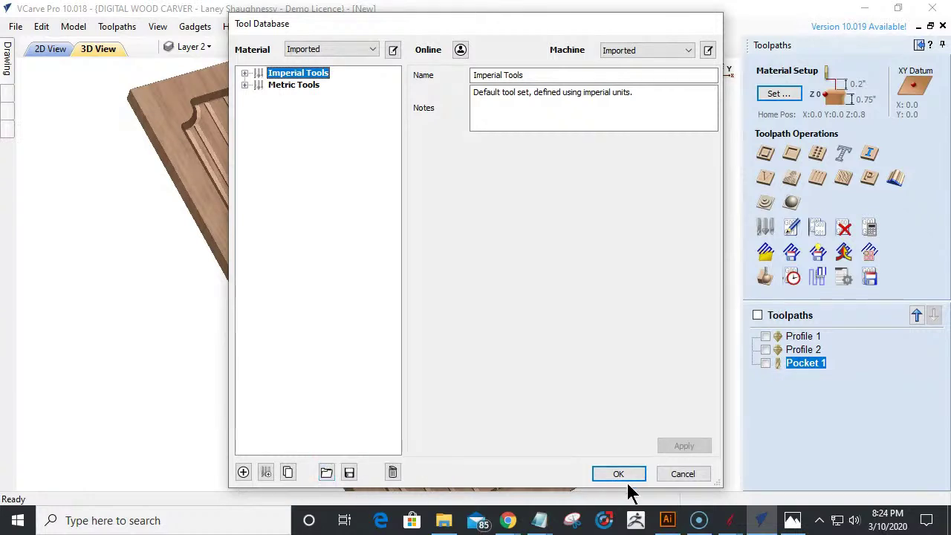
click(702, 473)
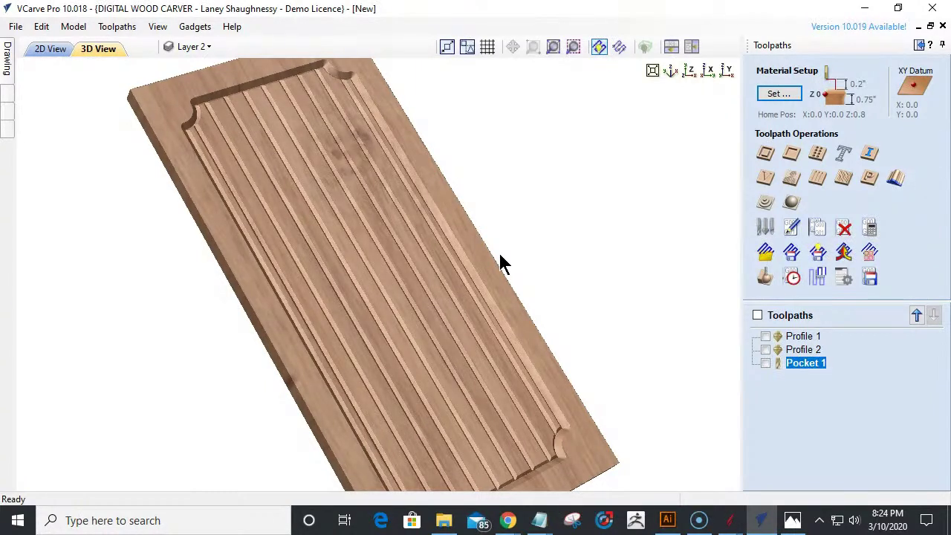
click(453, 525)
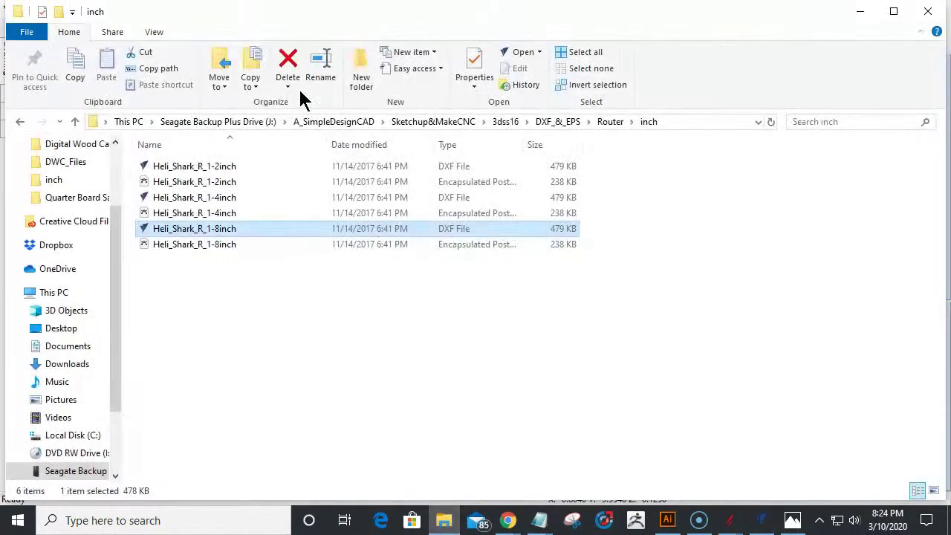
click(859, 13)
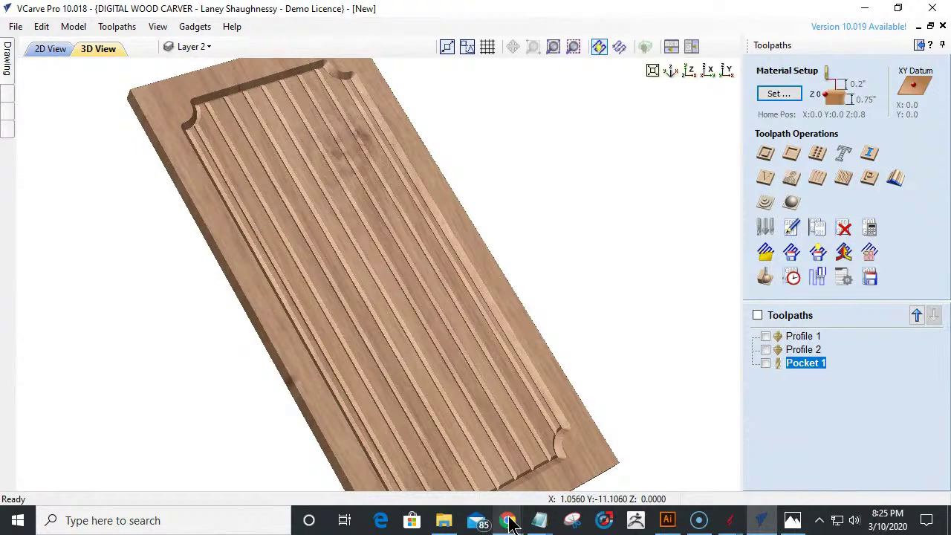
- Switch to Chrome and open the Support and Downloads page of digitalwoodcarver.com in a new tab
mouse_move(507, 520)
click(625, 478)
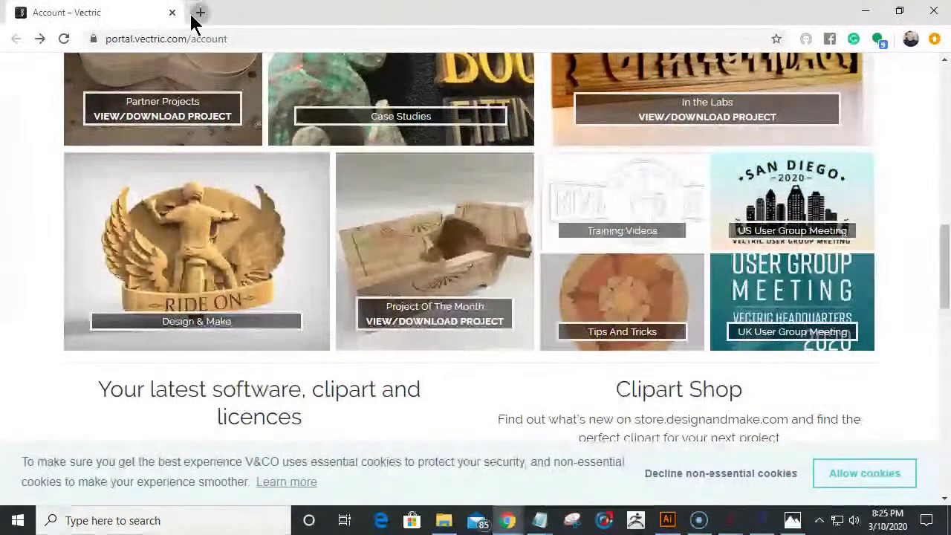
click(196, 15)
text(d)
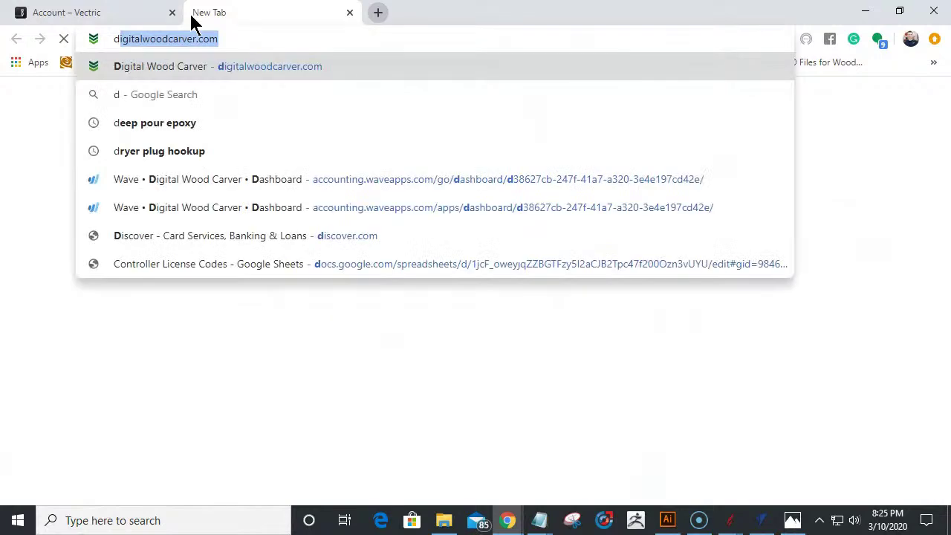
text(igital)
key(Return)
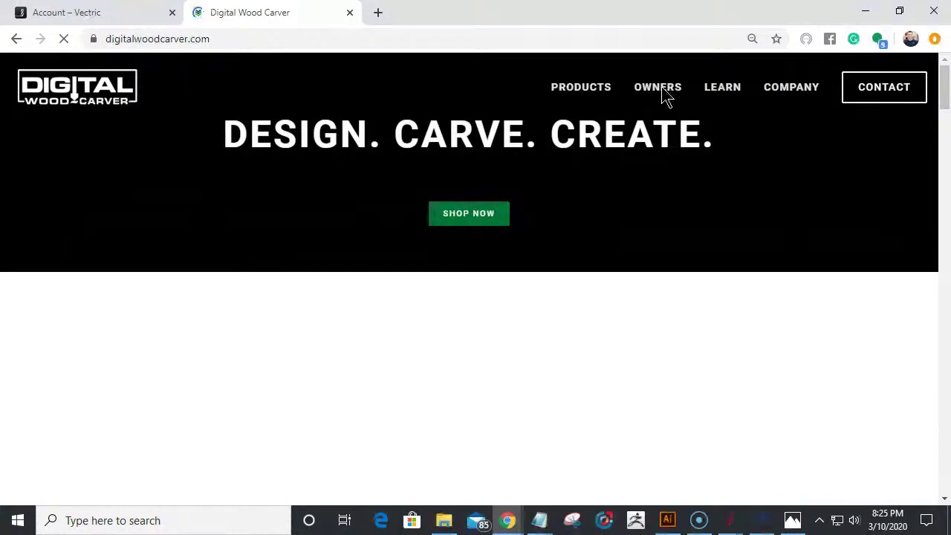
mouse_move(659, 93)
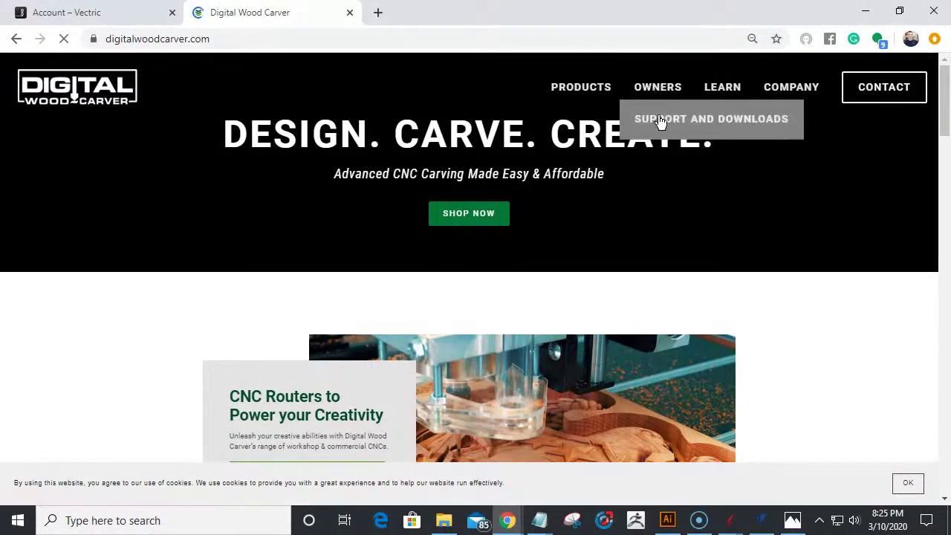
click(660, 121)
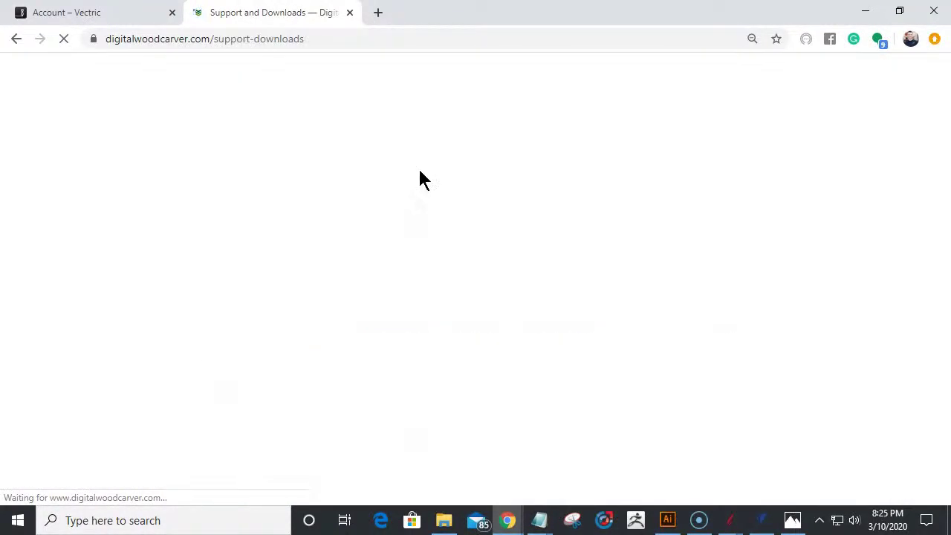
- Look over the setup file downloads for each DWC unit and the installation videos, and minimize the browser
scroll(497, 284, down, 2)
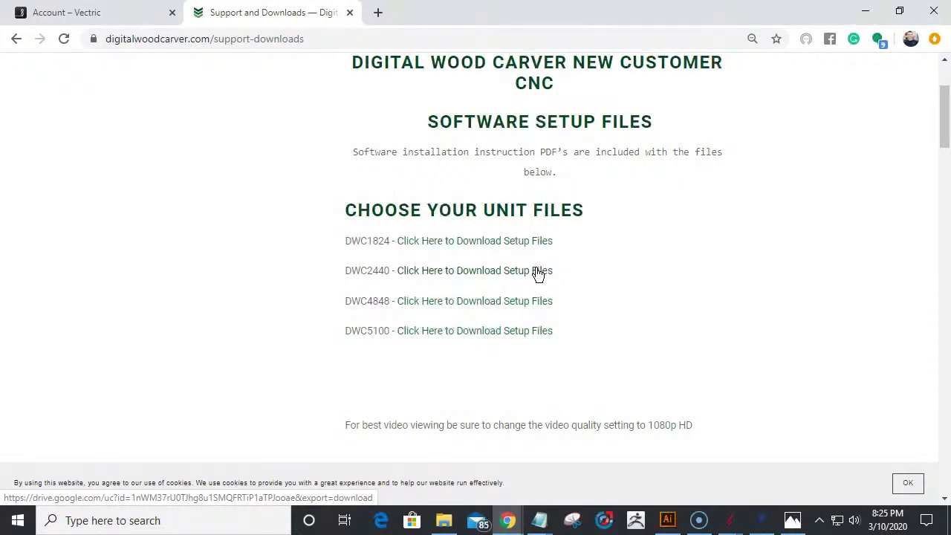
scroll(537, 273, down, 4)
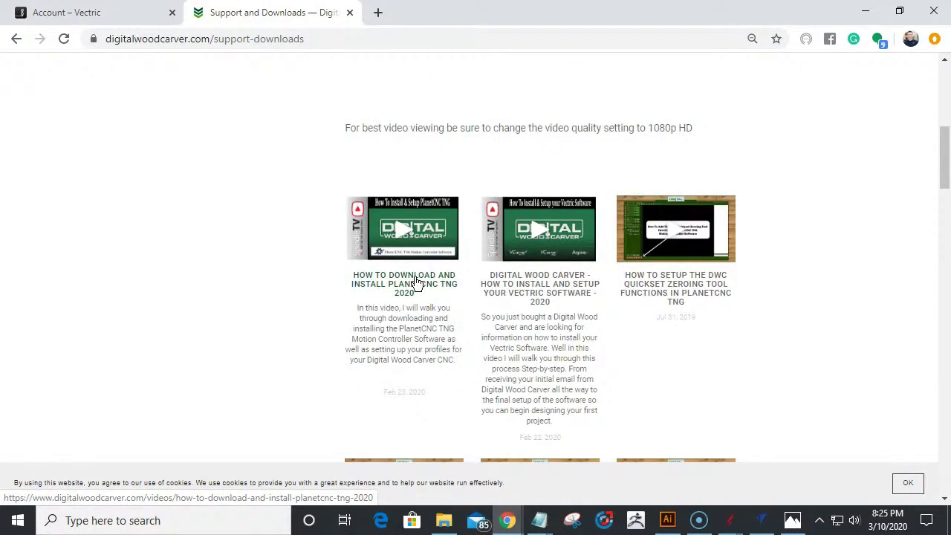
scroll(416, 280, up, 4)
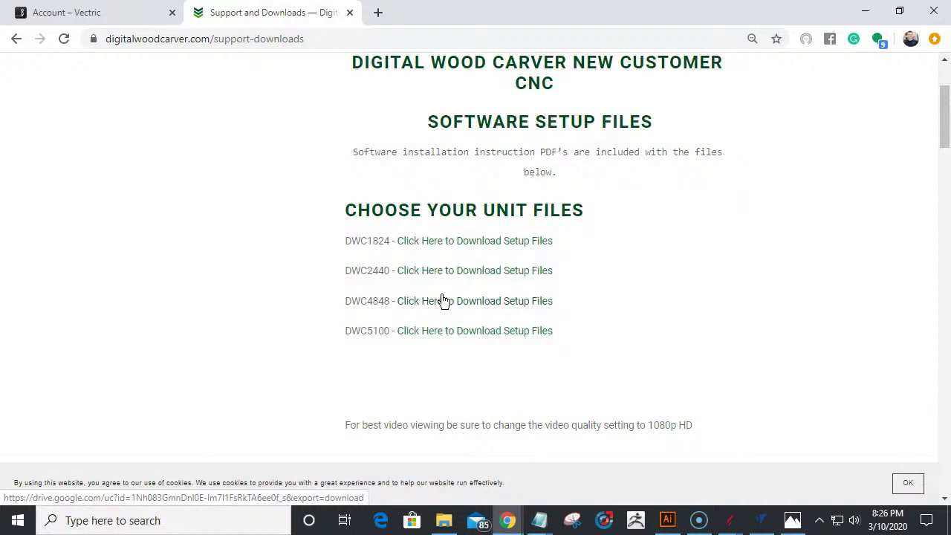
scroll(444, 300, down, 2)
scroll(446, 303, up, 1)
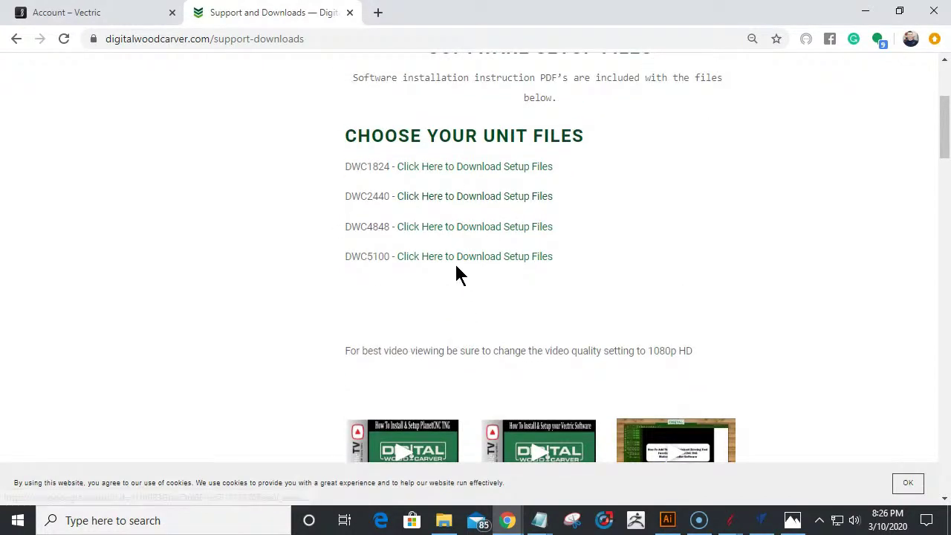
scroll(456, 271, up, 2)
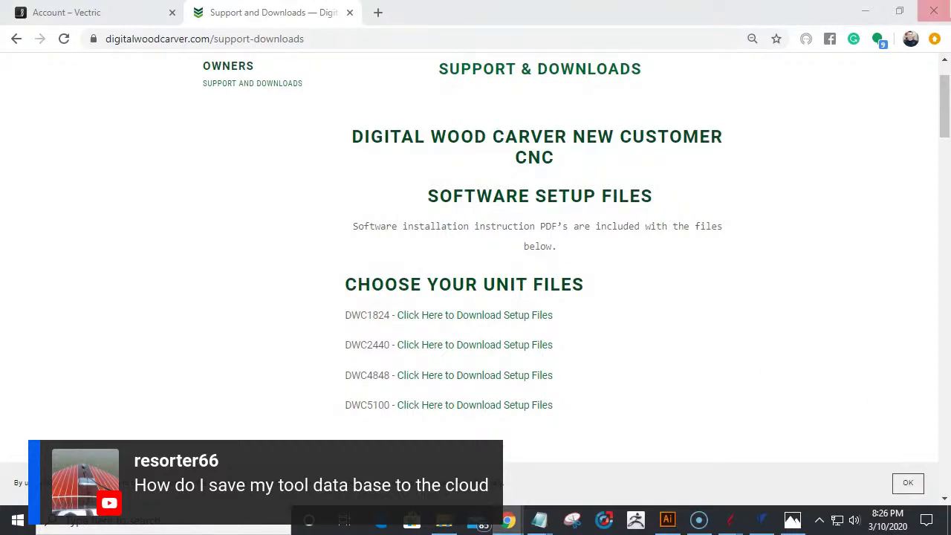
click(861, 12)
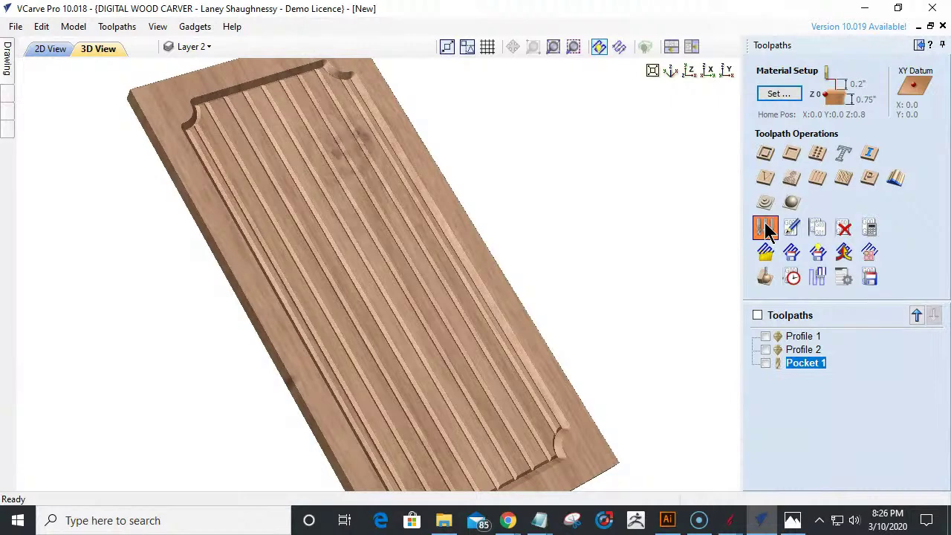
- Open the Tool Database, start its online account connection and show the Vectric customer login form in a maximized browser window
click(765, 229)
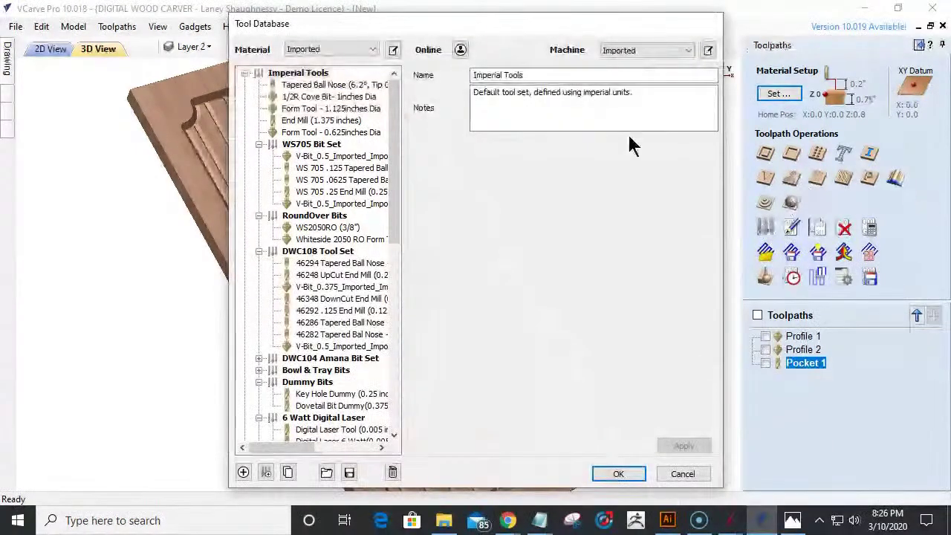
click(460, 50)
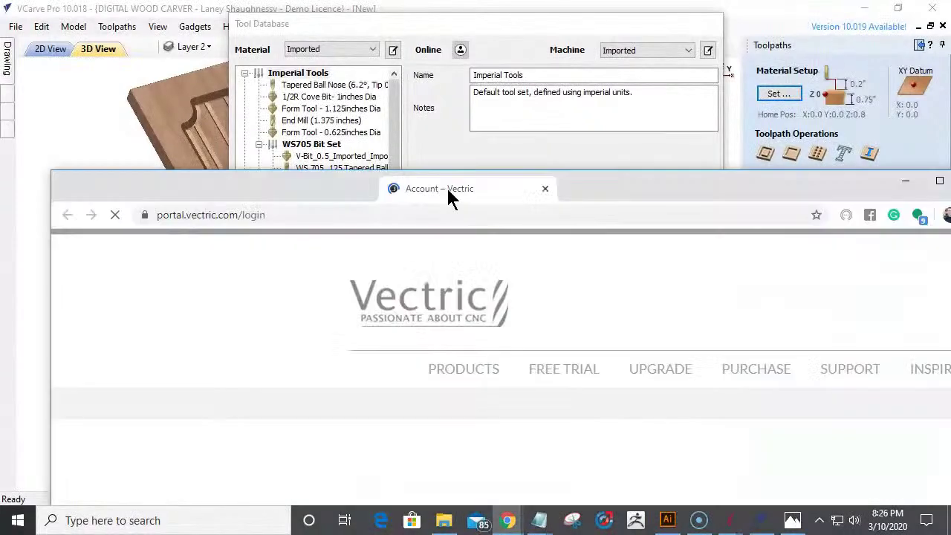
drag(450, 197, 483, 1)
scroll(365, 230, down, 6)
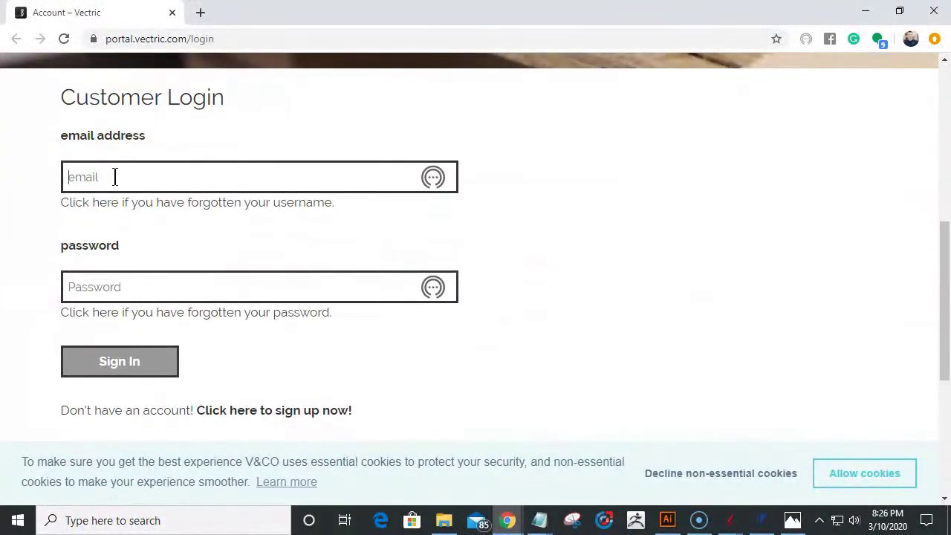
- Sign in to the Vectric customer account with the account e-mail and password
click(114, 177)
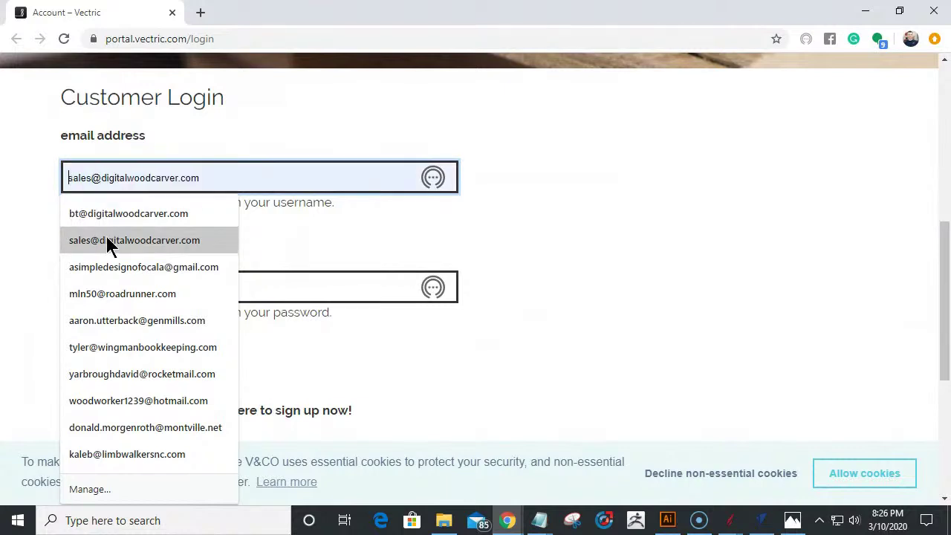
click(108, 244)
click(204, 292)
text(••)
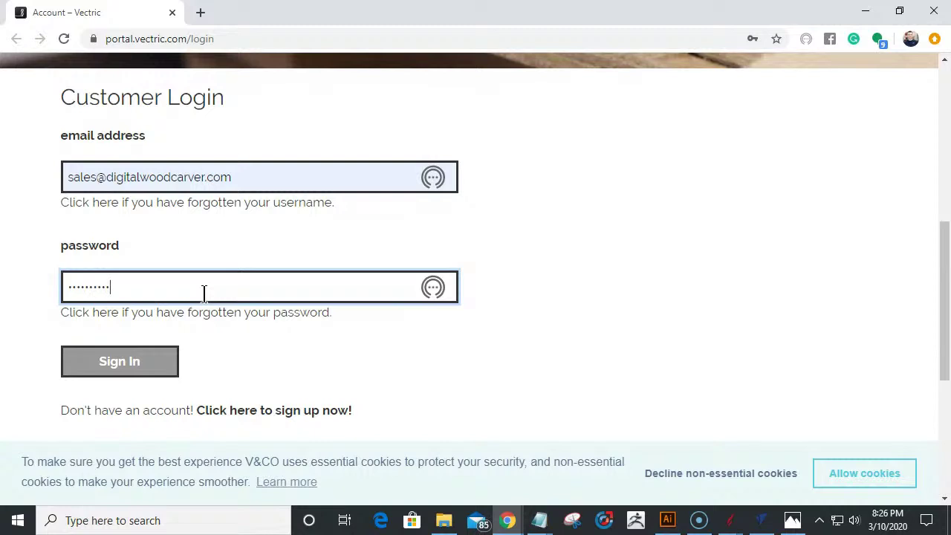
click(137, 359)
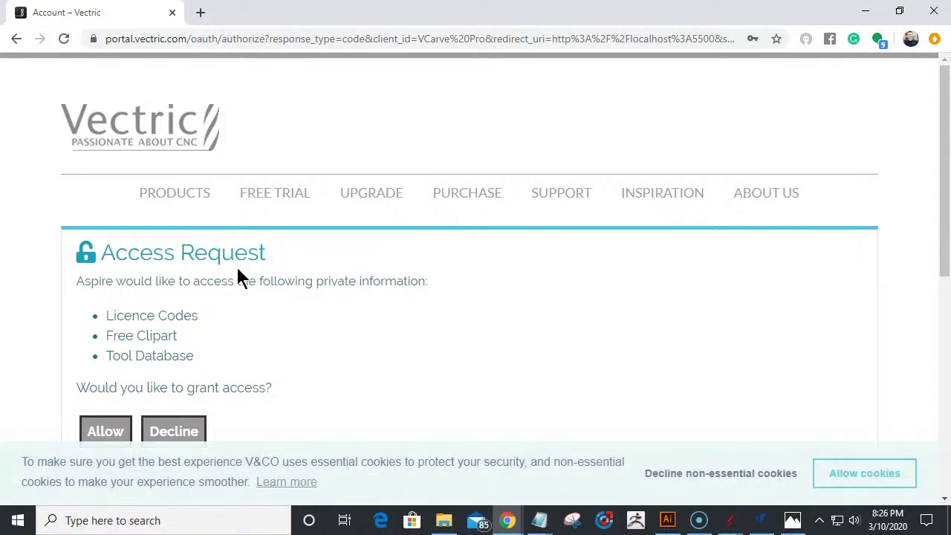
- Allow the access request for licence codes, free clipart and the tool database, and look over the linking page
click(108, 433)
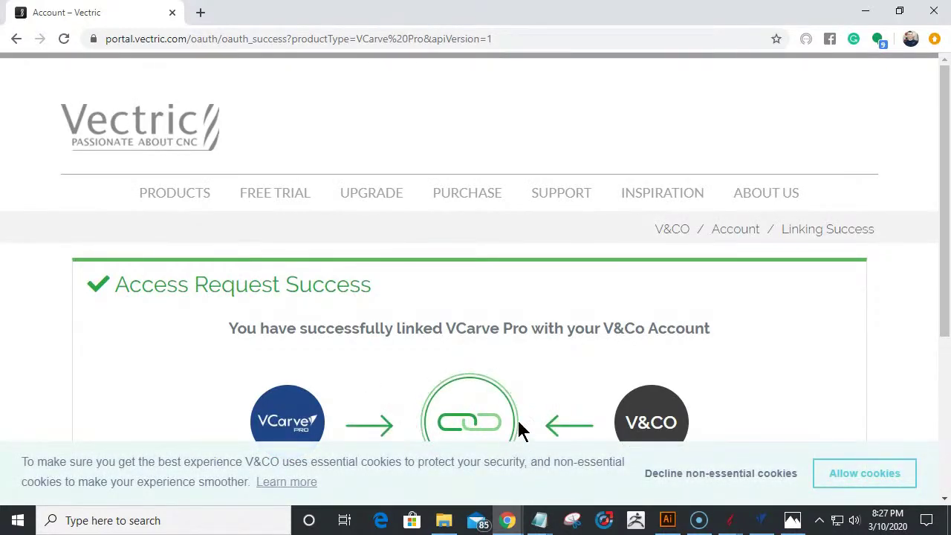
scroll(480, 275, down, 2)
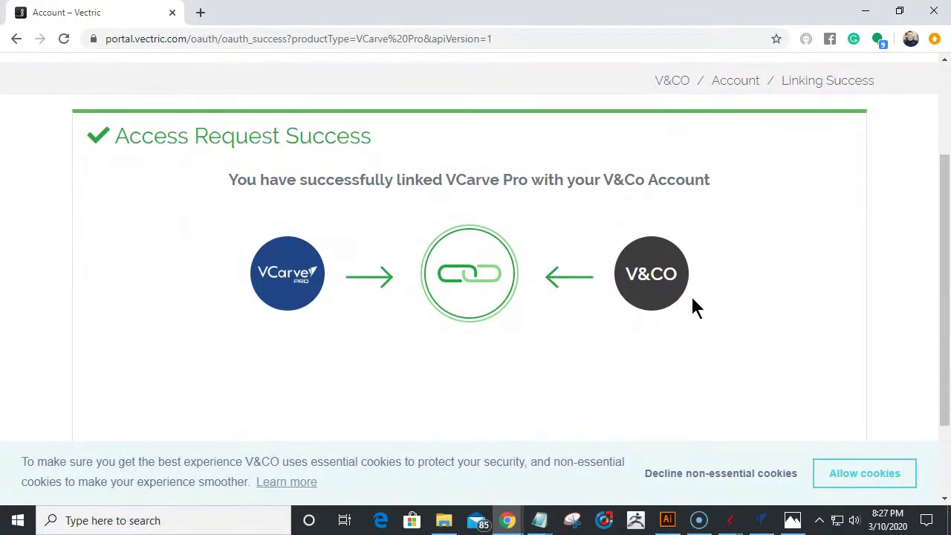
scroll(510, 292, down, 2)
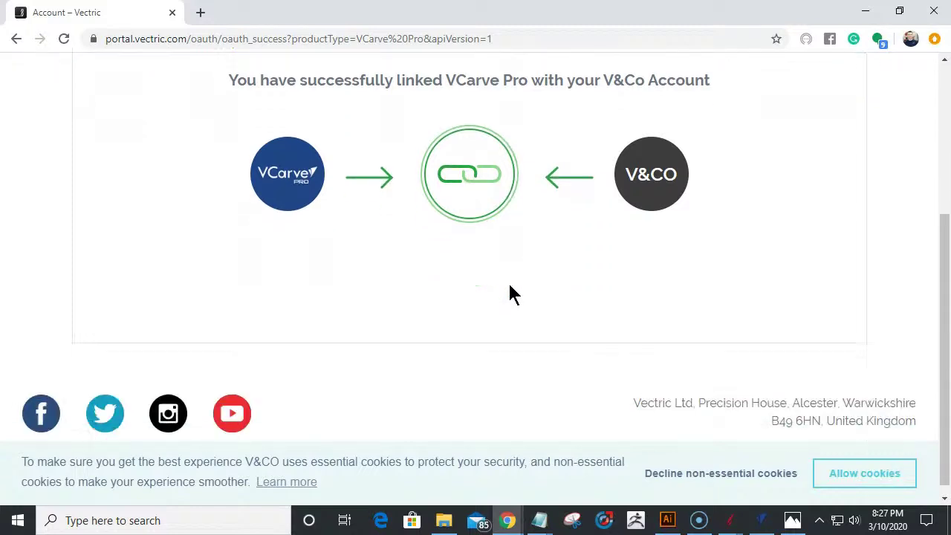
scroll(510, 292, up, 3)
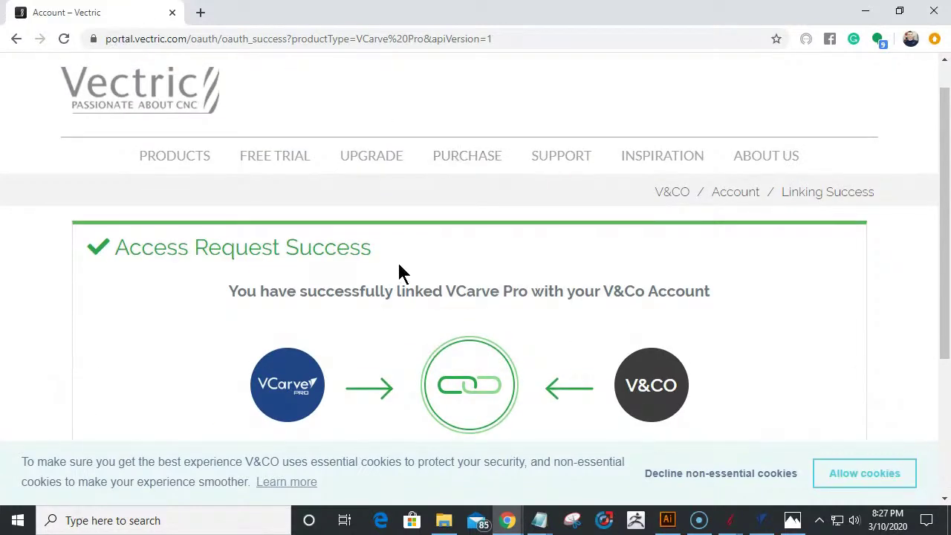
- Return to VCarve Pro, look over the Tool Database's online upload and download options and close it without changes
click(760, 520)
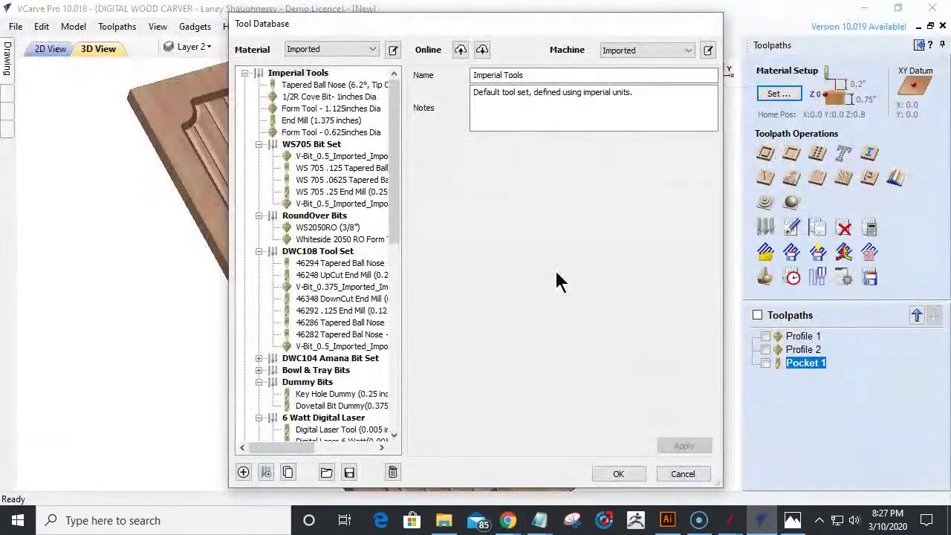
click(481, 50)
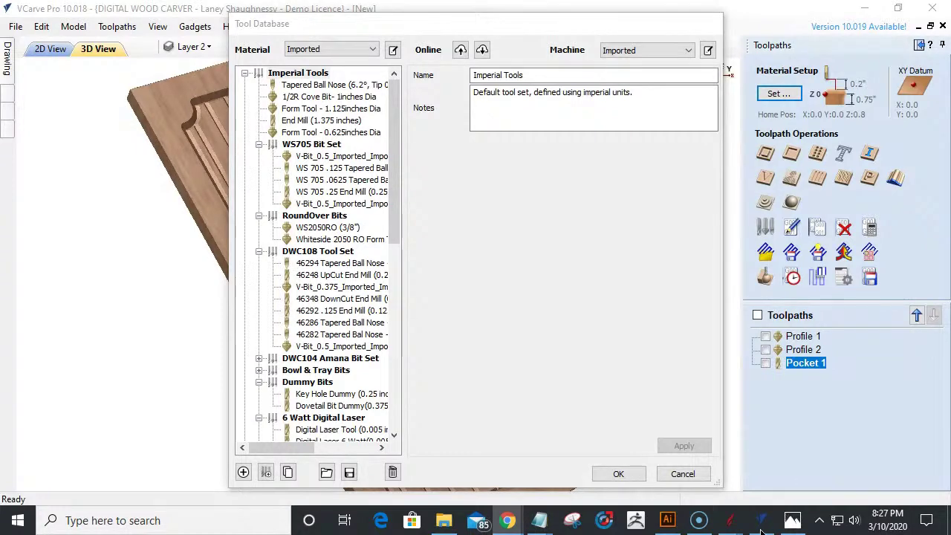
click(677, 476)
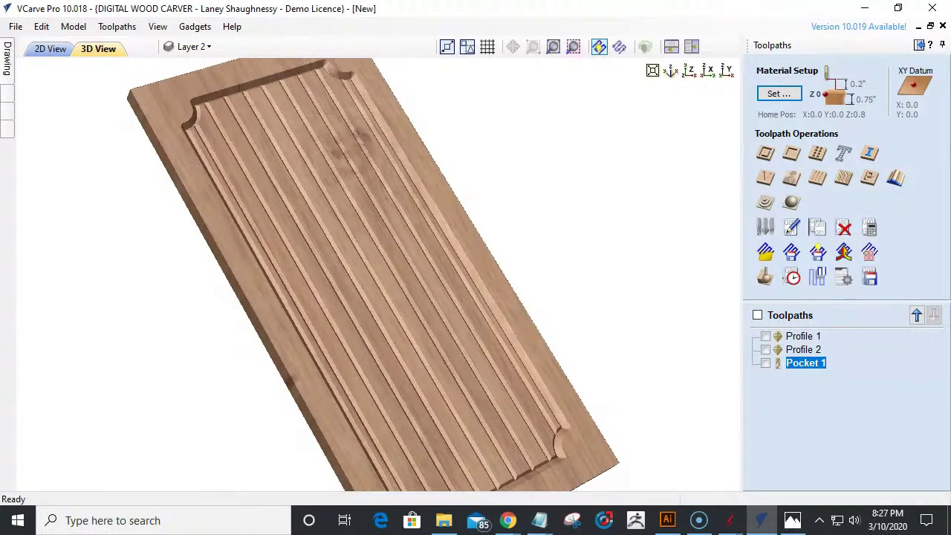
- Switch to the Aspire star project and draw a circle about 3.73 inches in diameter centred on the star at X 6.0, Y 6.0
click(865, 8)
mouse_move(729, 520)
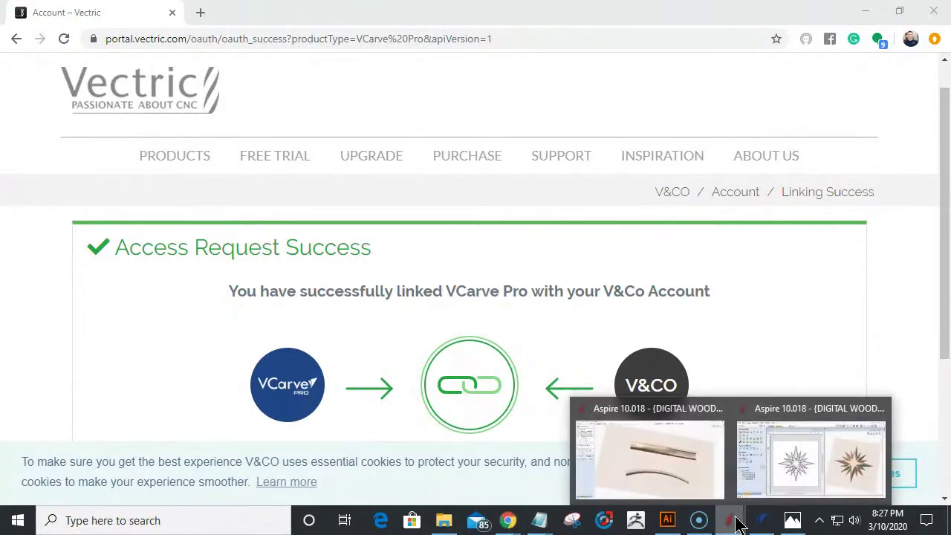
click(839, 460)
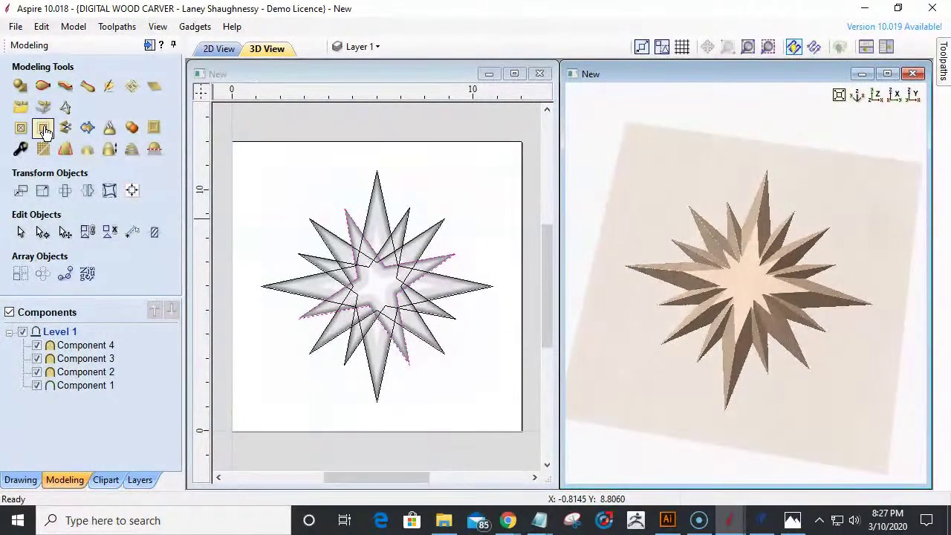
click(20, 479)
click(19, 148)
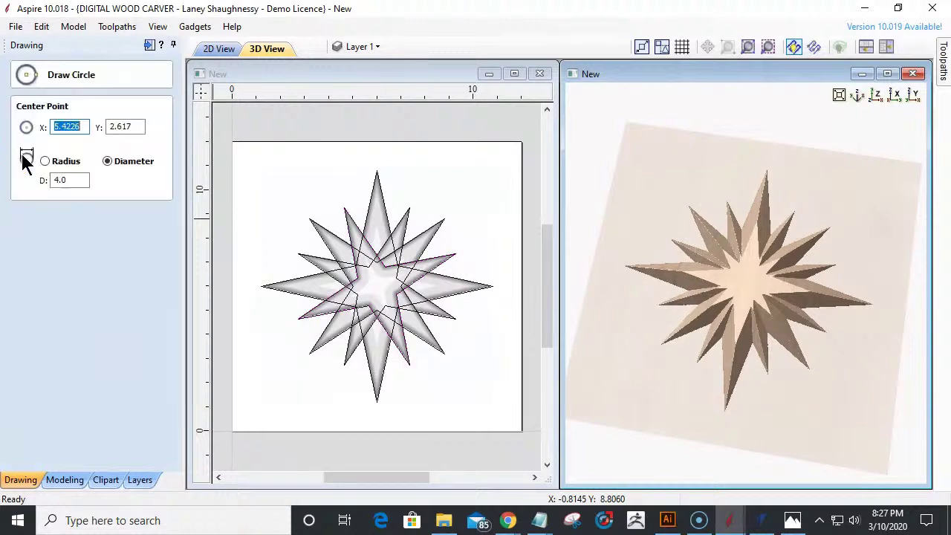
click(377, 286)
drag(378, 286, 411, 315)
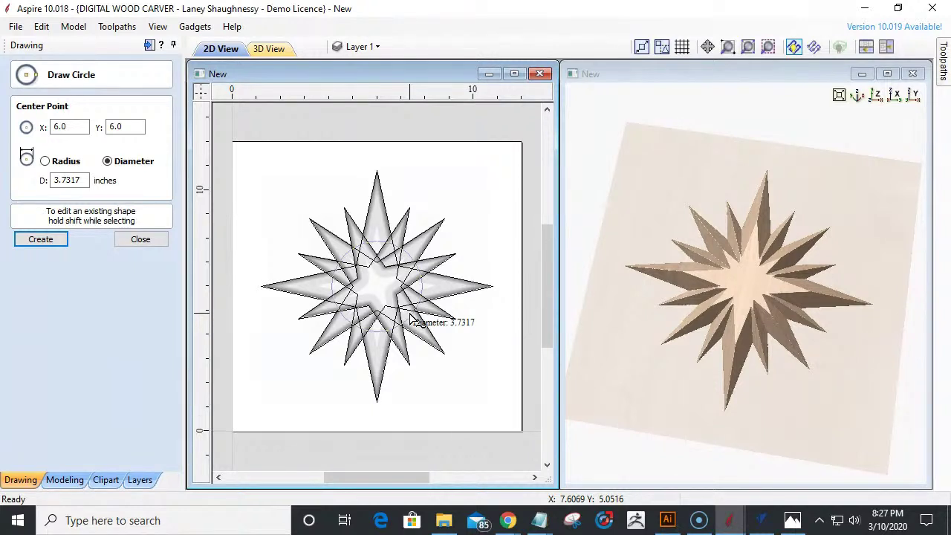
click(411, 317)
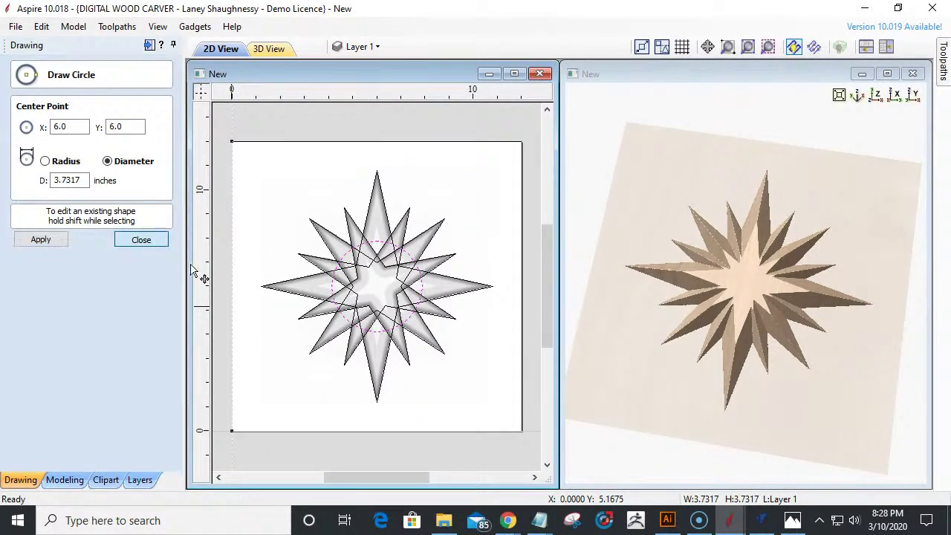
click(159, 245)
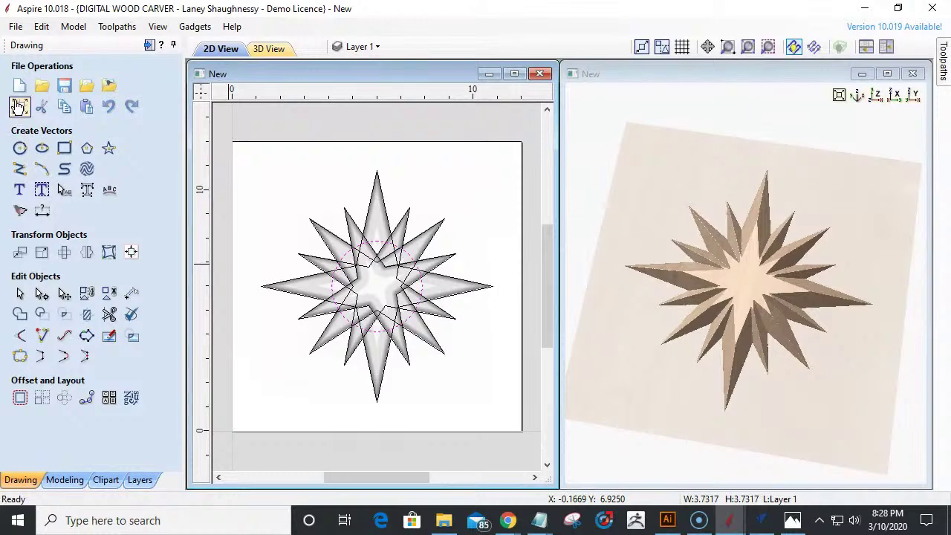
- Create a shape from the centre circle with a domed profile at 90°, no height limit, merged with the other components
click(68, 479)
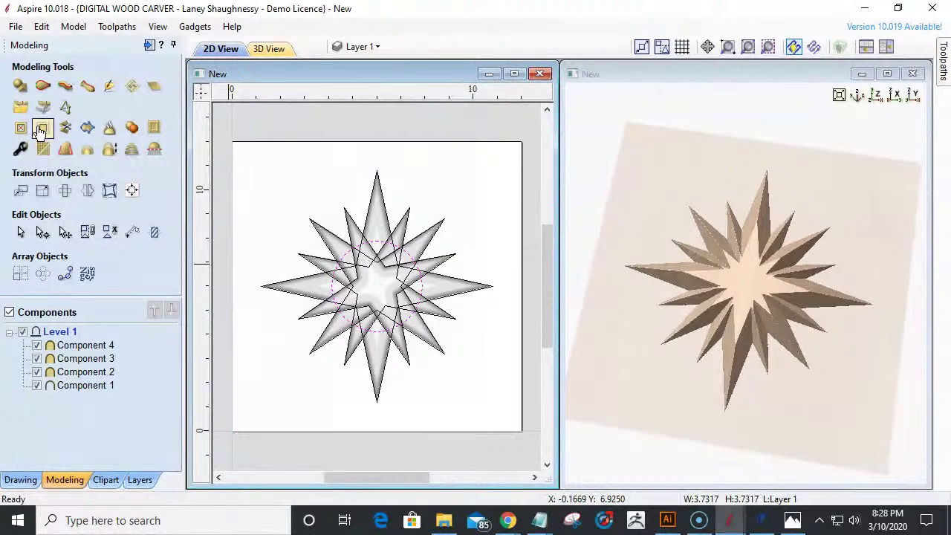
click(20, 87)
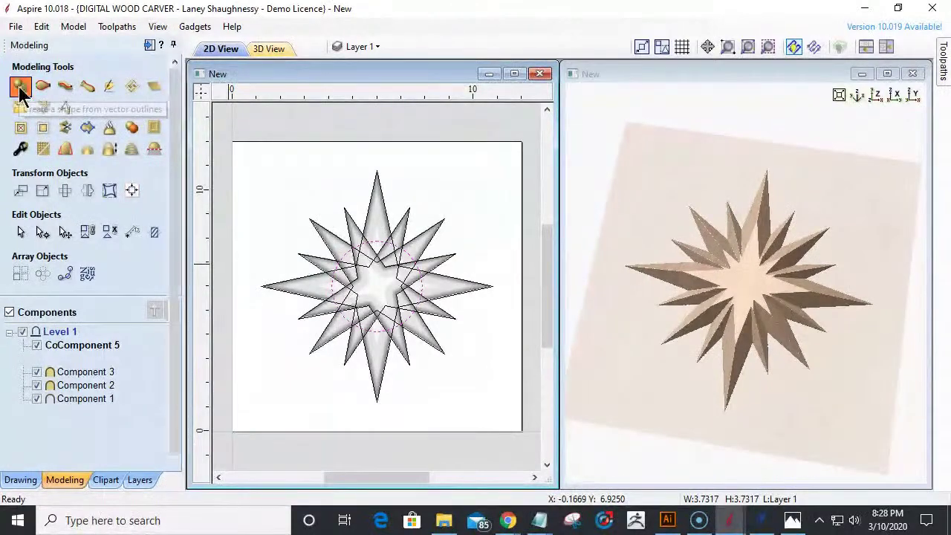
click(50, 118)
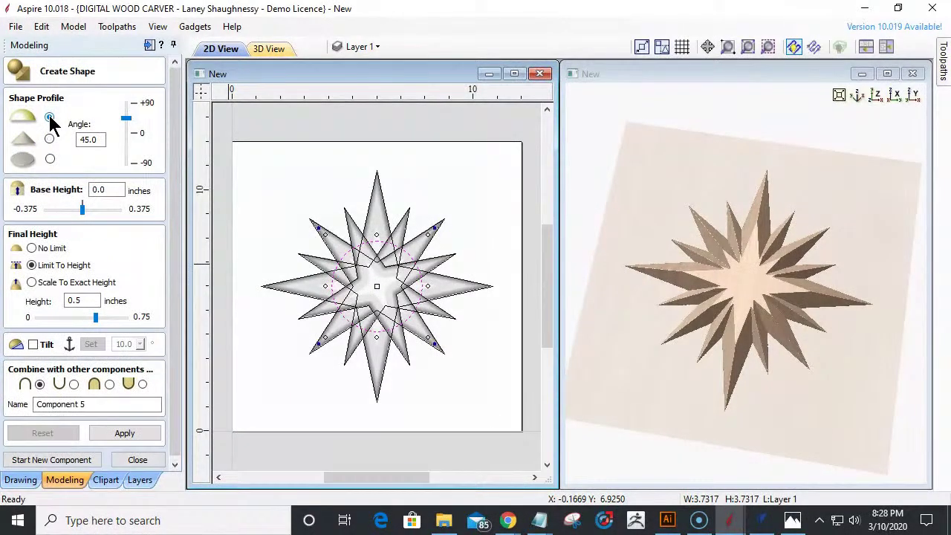
drag(95, 141, 77, 139)
text(90)
key(Return)
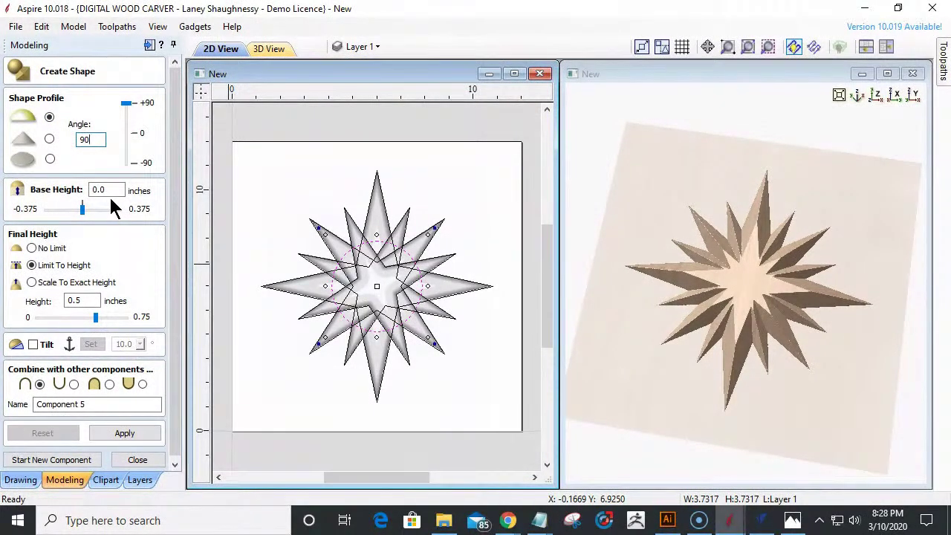
click(32, 249)
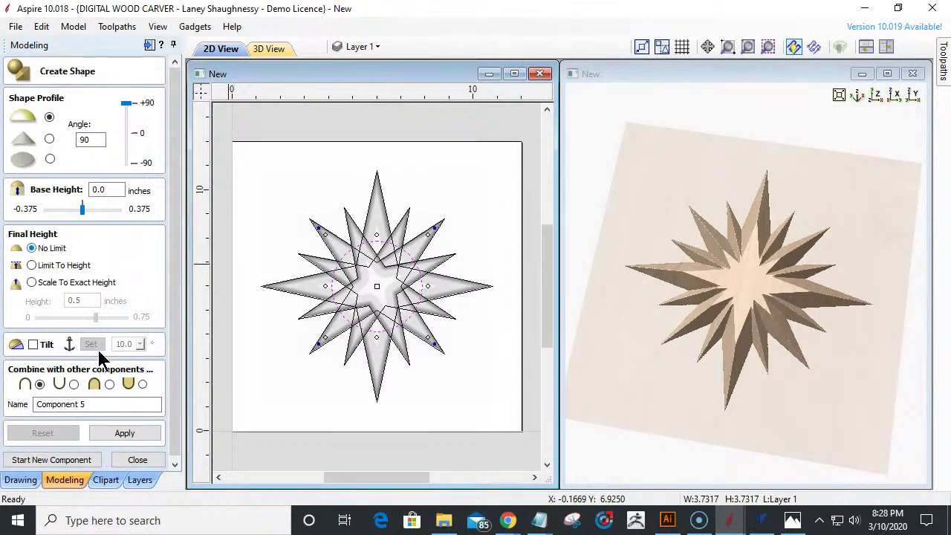
click(109, 385)
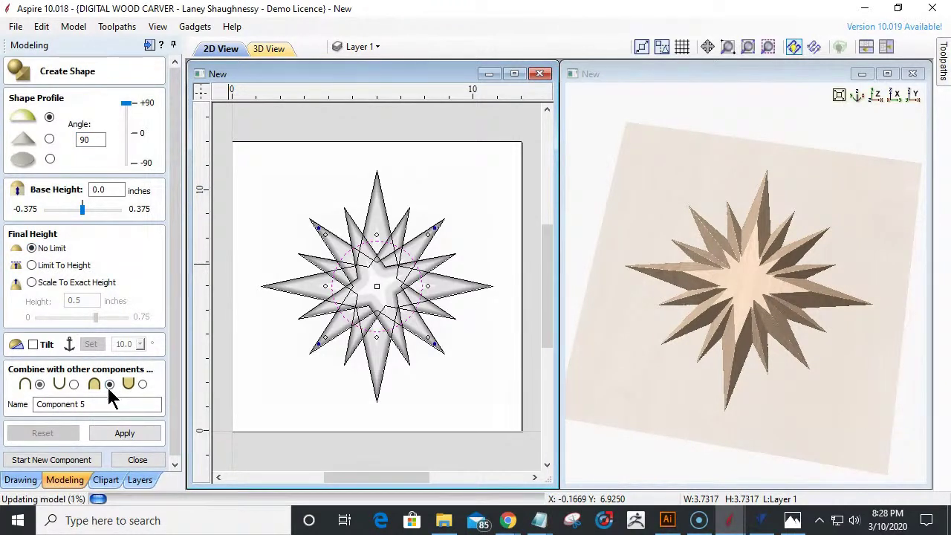
click(119, 433)
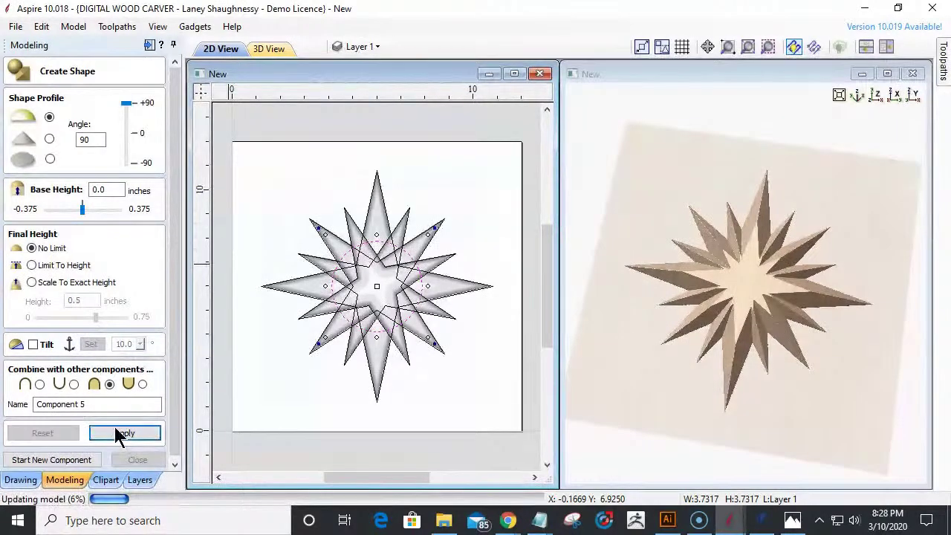
drag(731, 431, 690, 319)
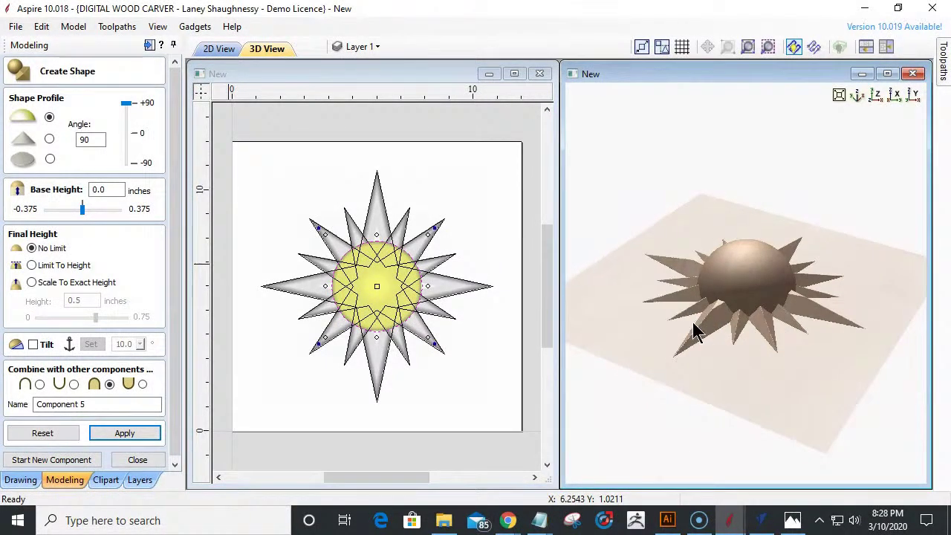
key(1)
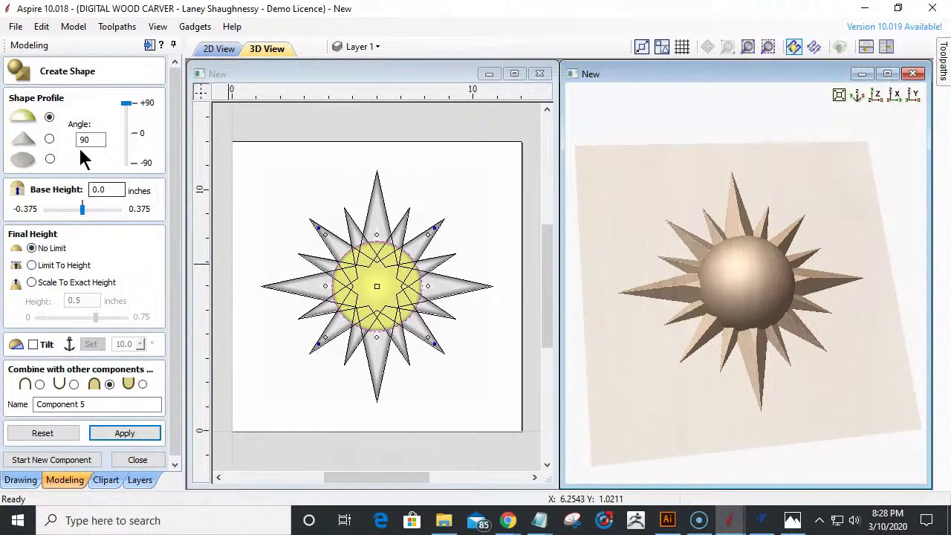
- Limit the centre dome's final height to 0.0625 inches and apply it
click(34, 266)
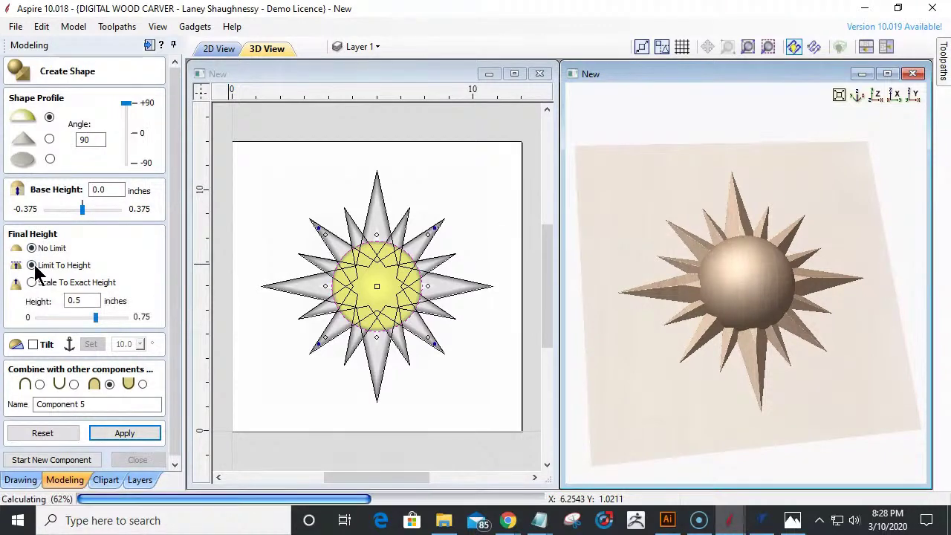
double_click(83, 299)
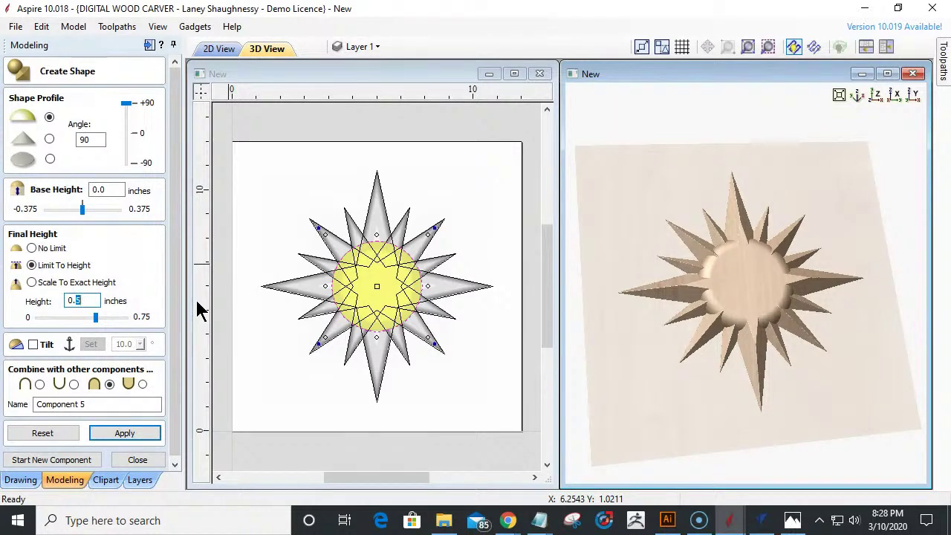
text(.06250625)
click(122, 434)
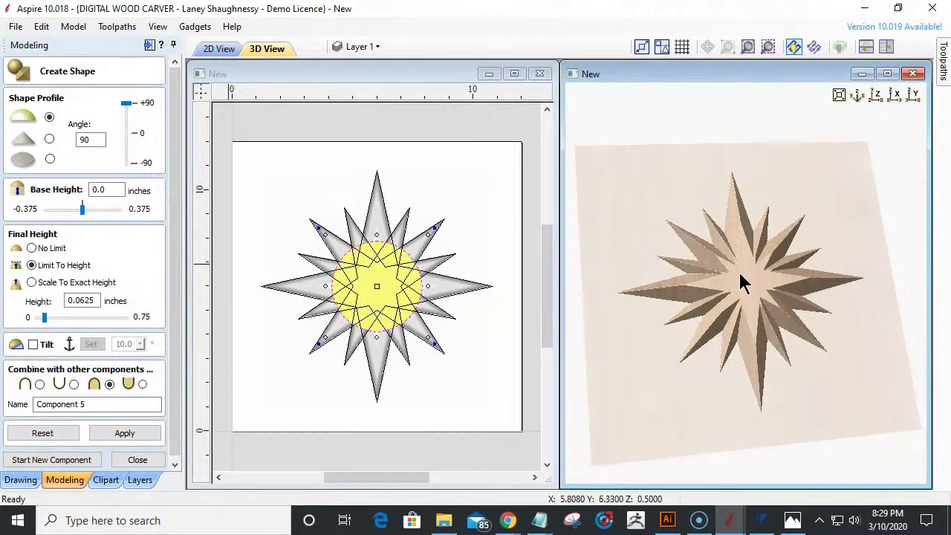
- Apply a base height of 0.625 inches to the centre shape and inspect its edge against the star points
click(109, 190)
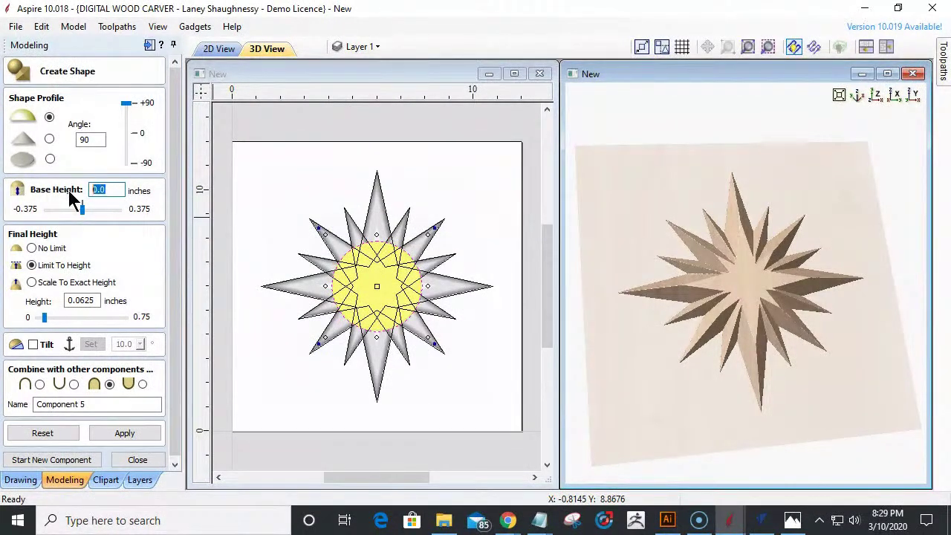
text(.625)
click(121, 434)
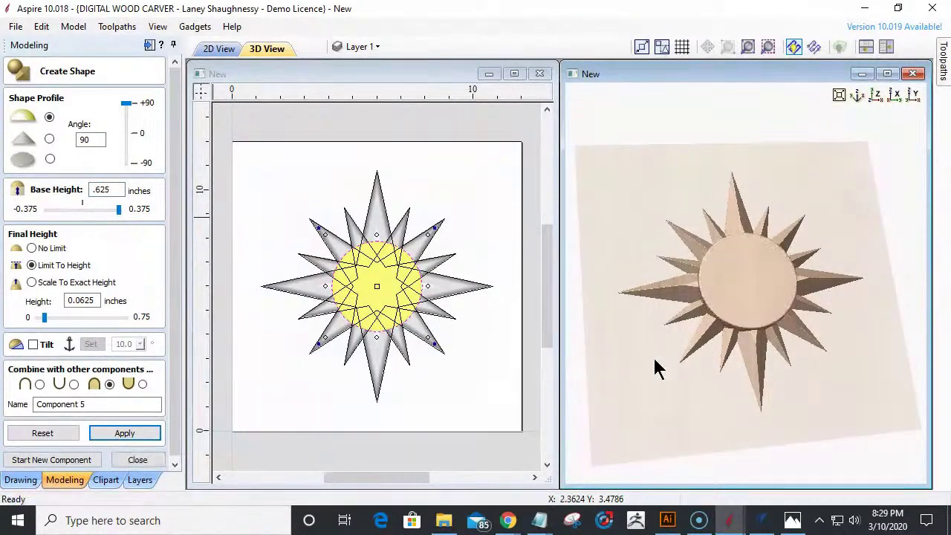
drag(808, 404, 765, 316)
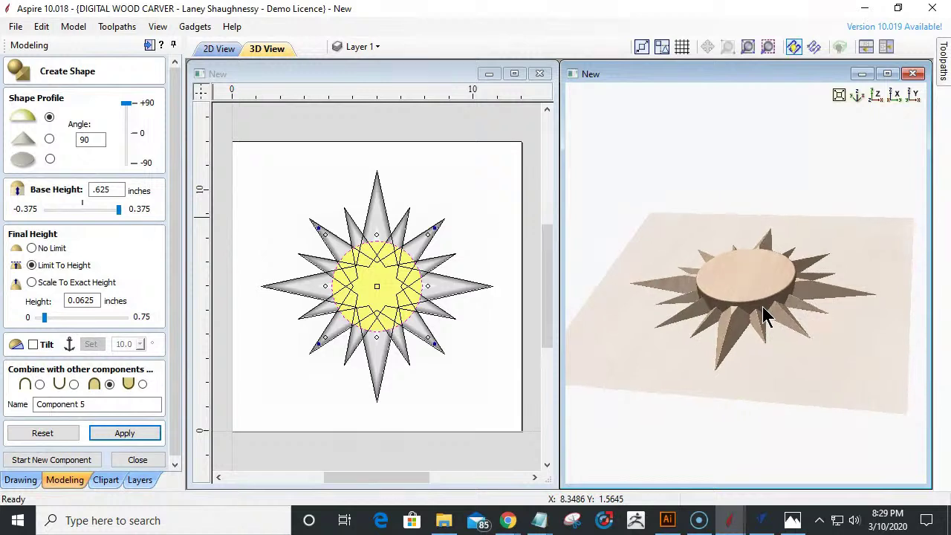
scroll(731, 306, up, 3)
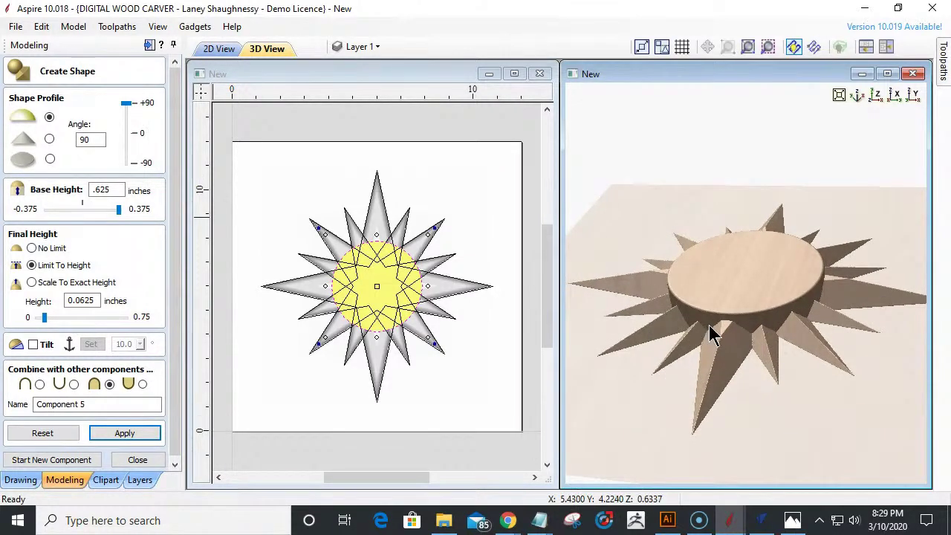
scroll(708, 327, up, 3)
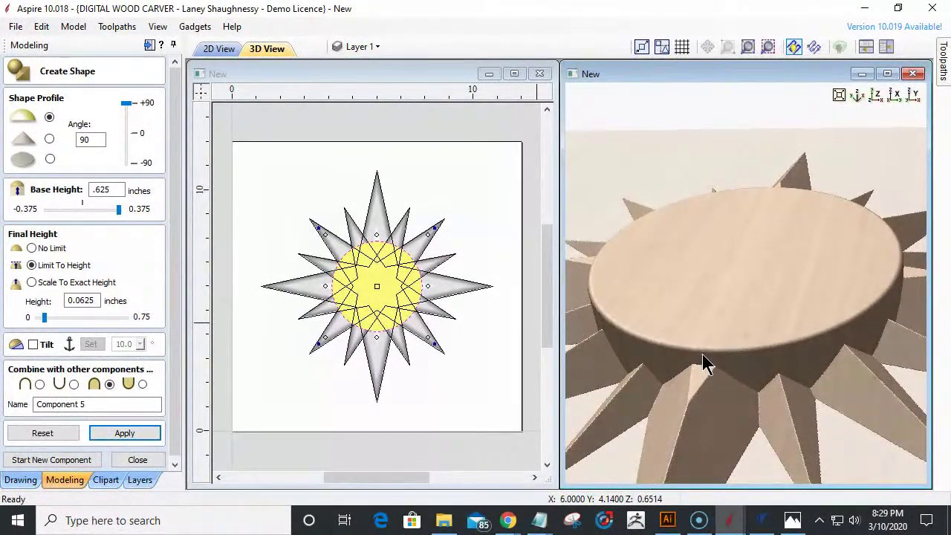
- Set the centre shape's base height to 0.5 inches and apply it
click(108, 189)
double_click(109, 188)
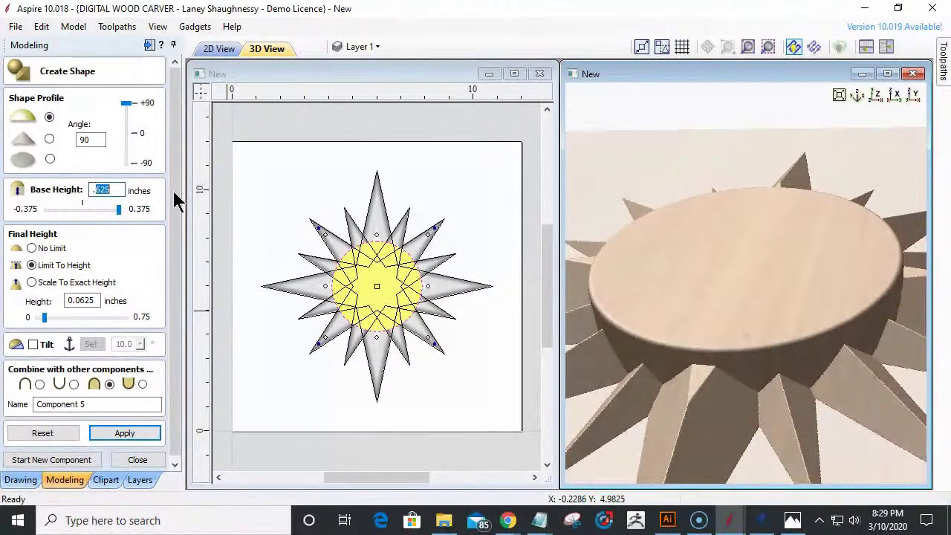
text(.5)
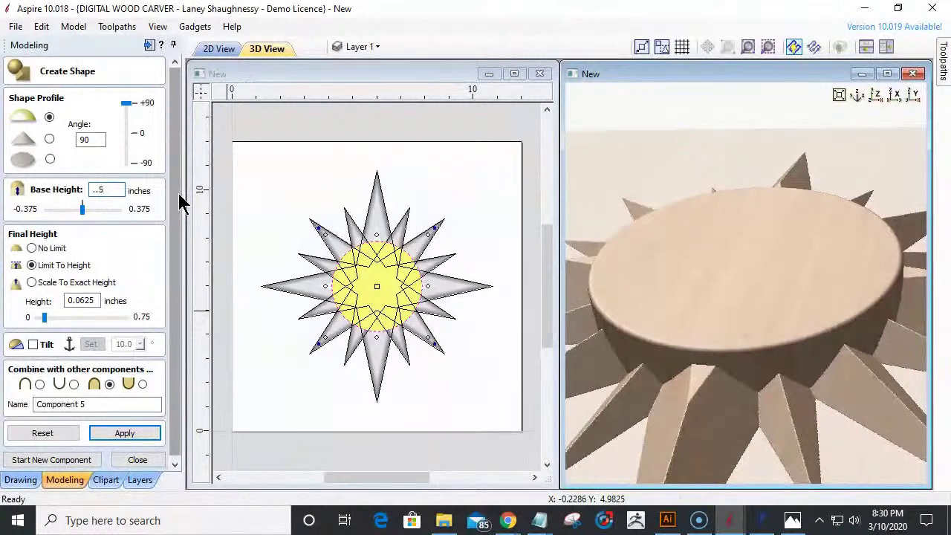
text(.5)
click(125, 432)
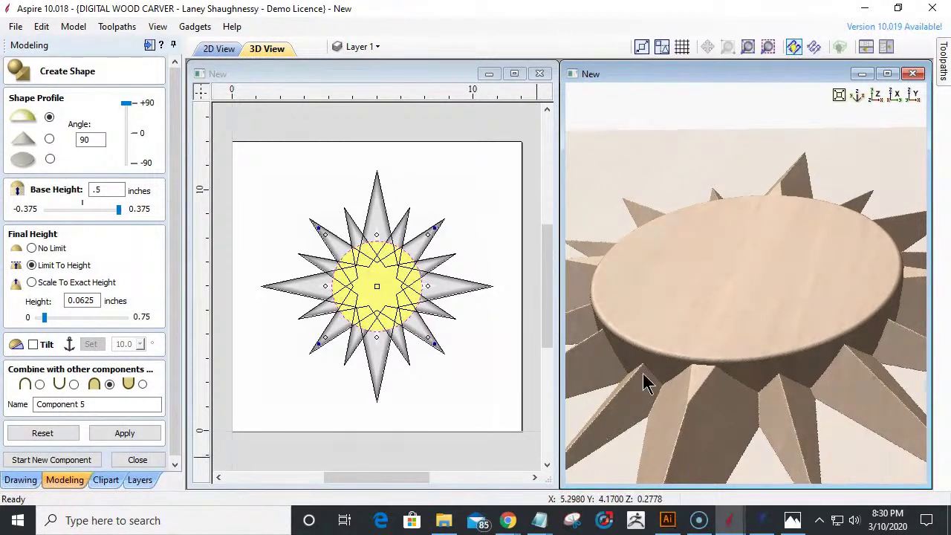
- Examine the raised disc and how it meets the surrounding star points, both close up and from straight above
scroll(704, 369, up, 2)
drag(706, 384, 685, 446)
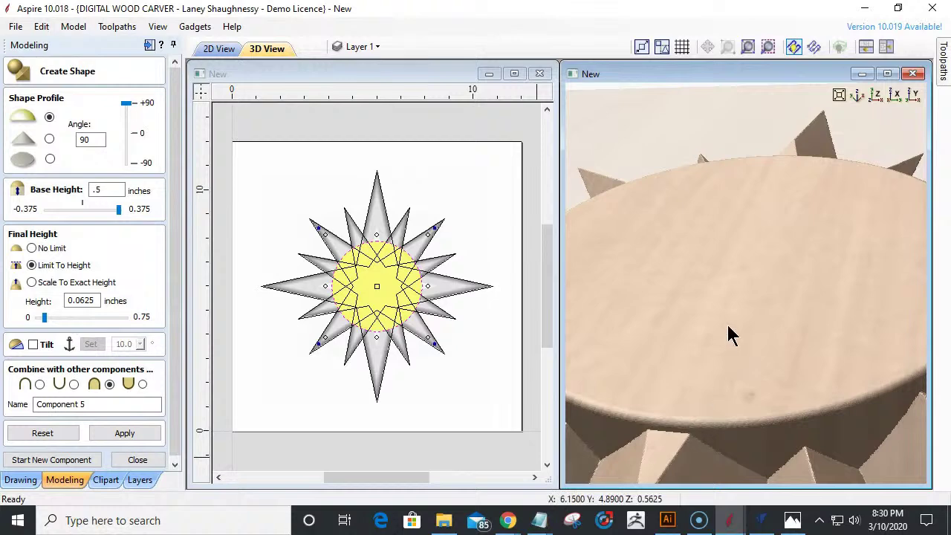
scroll(727, 321, down, 2)
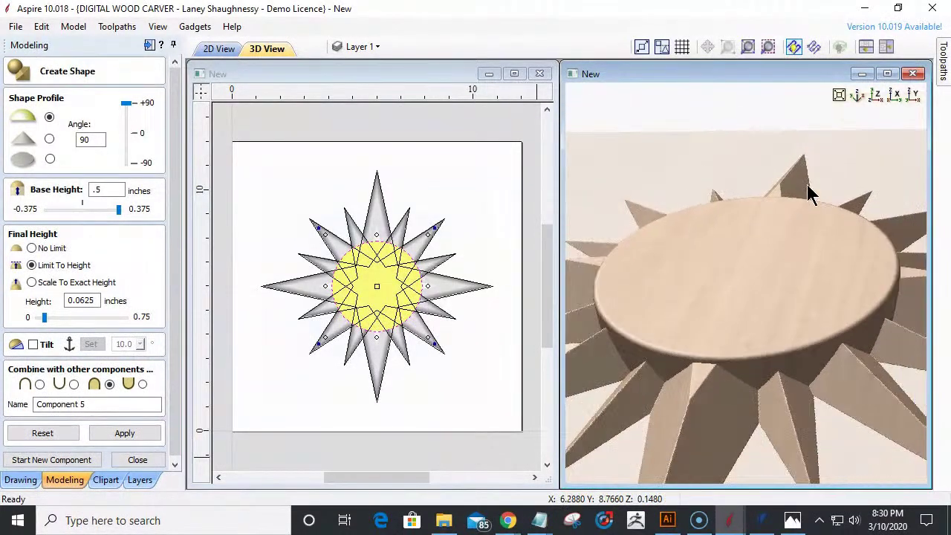
click(874, 96)
click(876, 97)
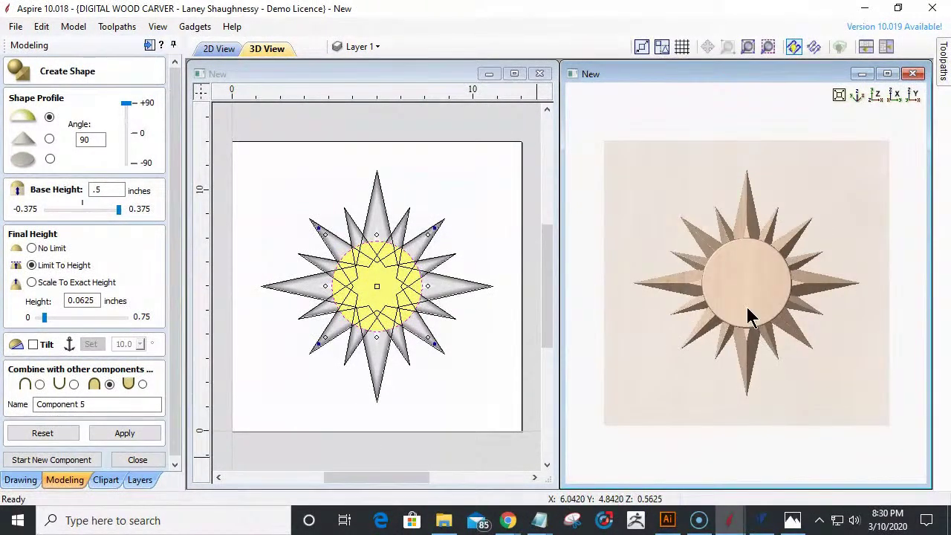
scroll(743, 300, up, 2)
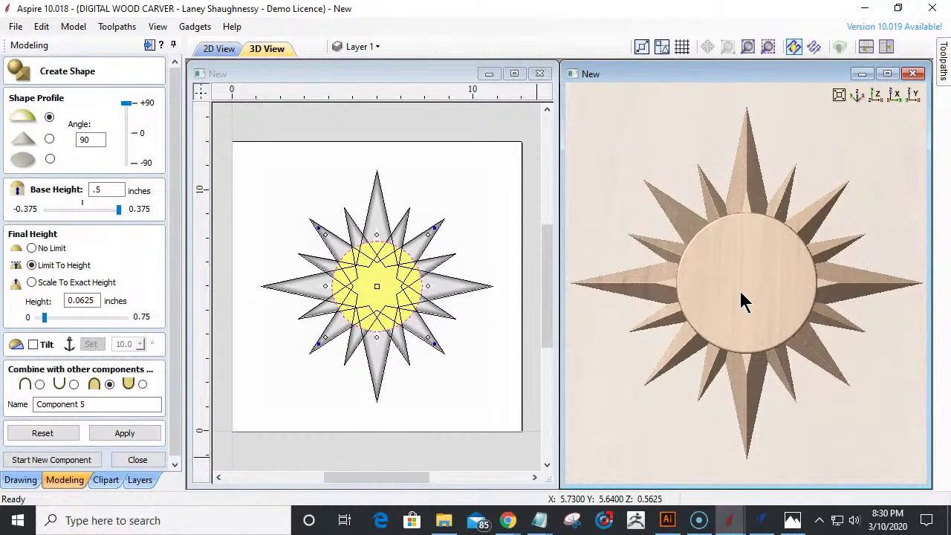
scroll(740, 293, up, 1)
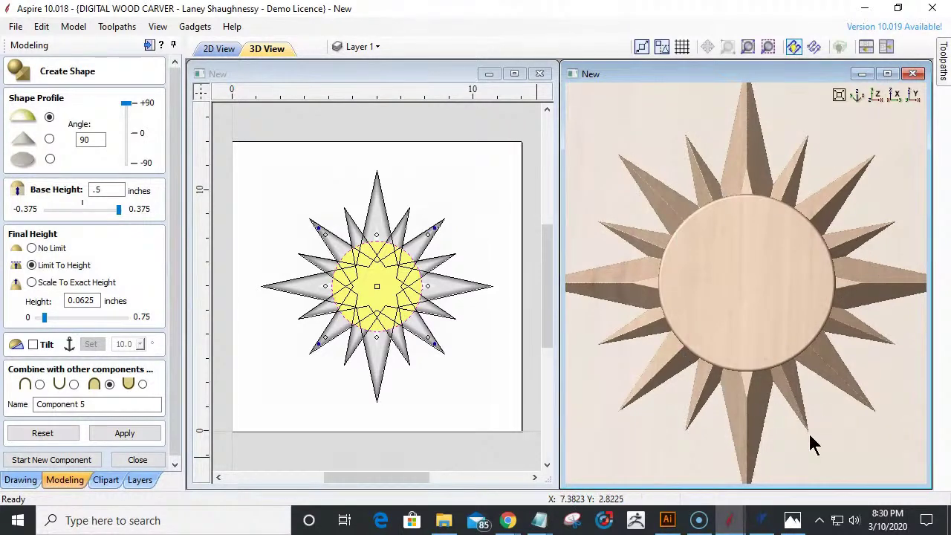
drag(710, 443, 690, 450)
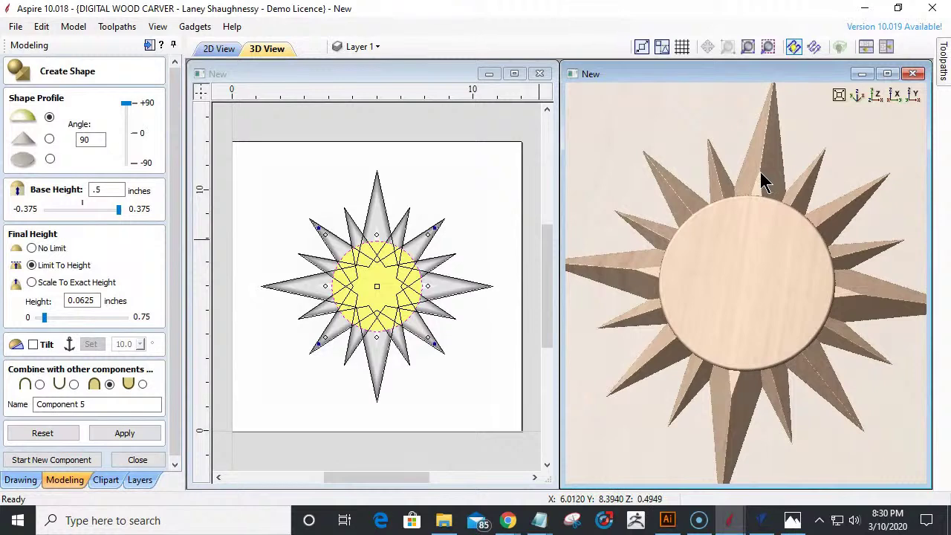
- Reset the disc's shape and enlarge the circle about its centre to about 5.13 inches in diameter
click(44, 461)
click(38, 432)
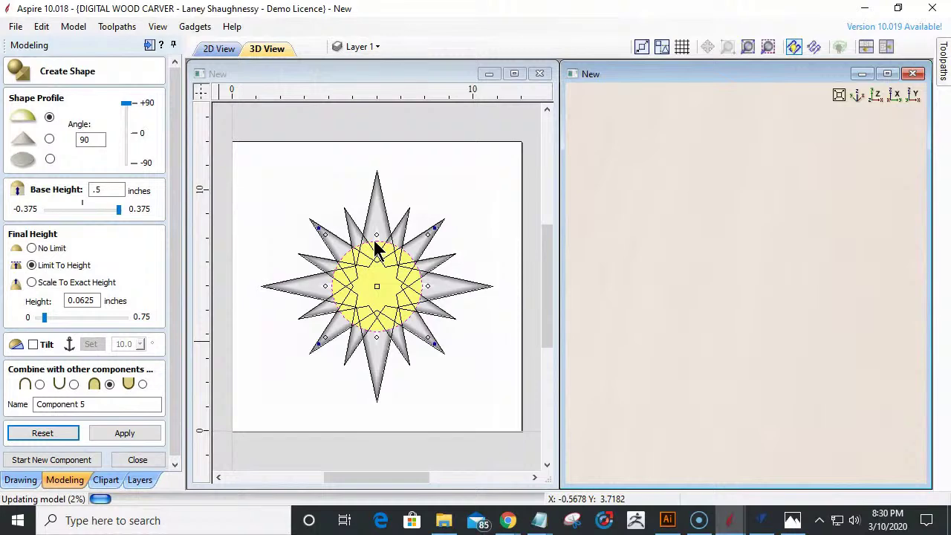
scroll(379, 252, up, 4)
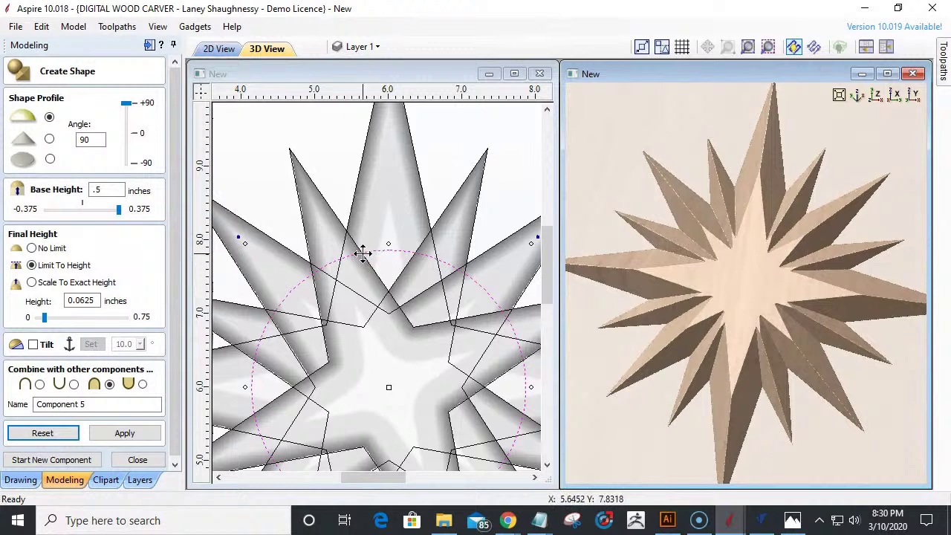
click(242, 242)
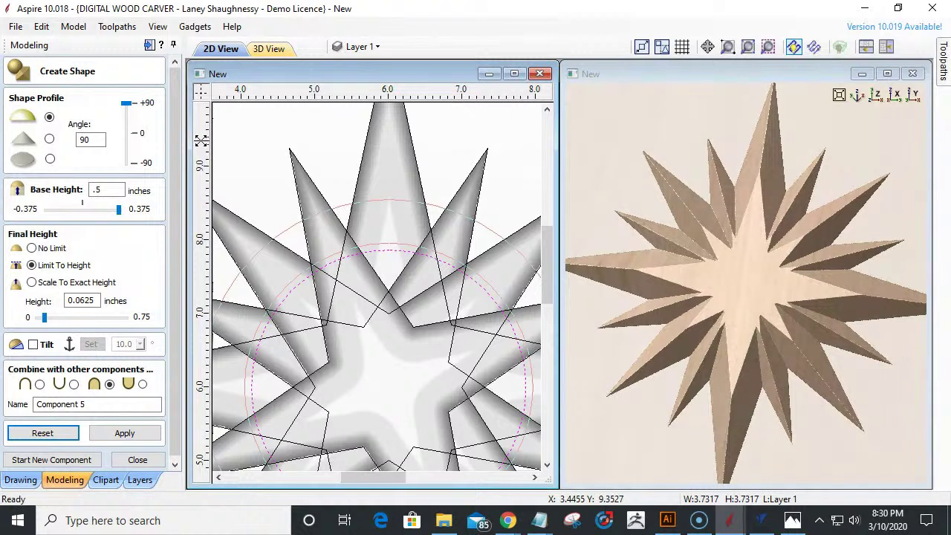
click(201, 145)
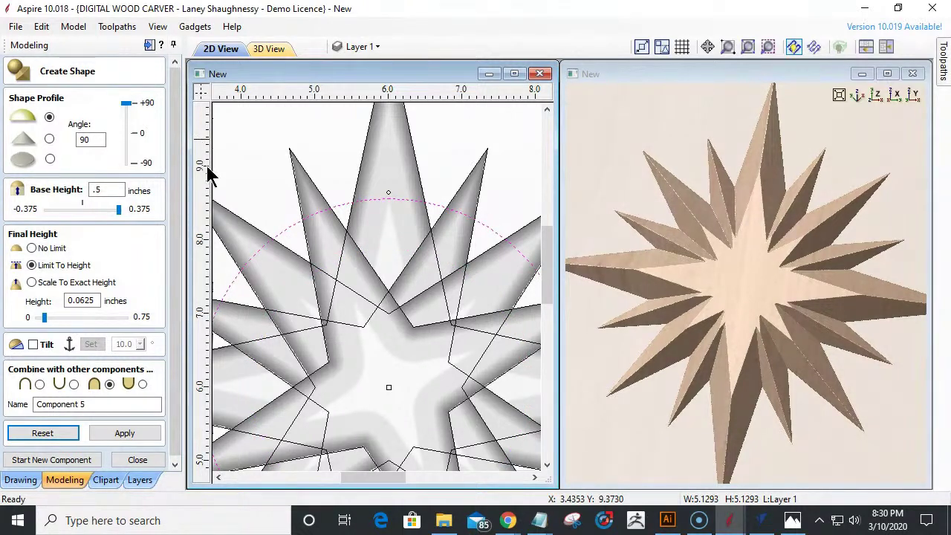
- Apply the same shape settings to the enlarged circle and check the wider disc in 3D from straight above
click(124, 433)
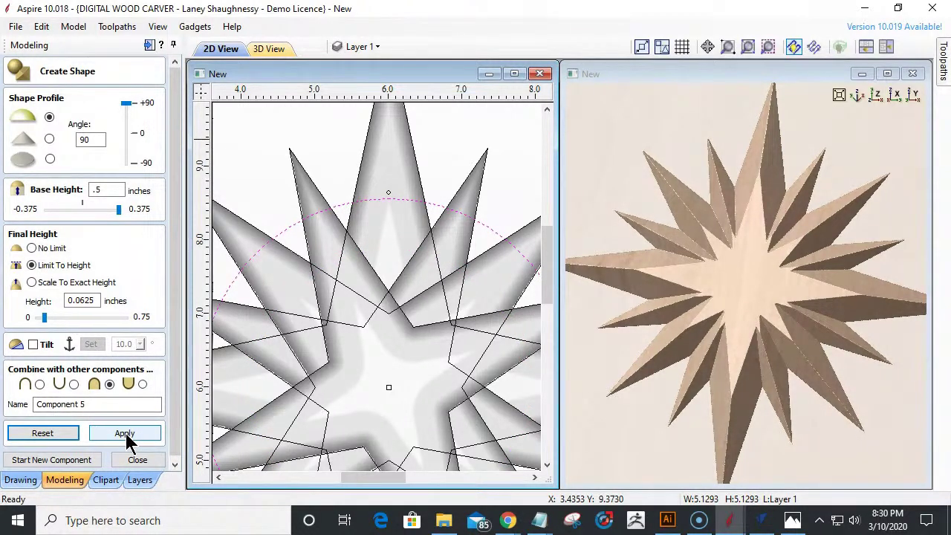
click(125, 433)
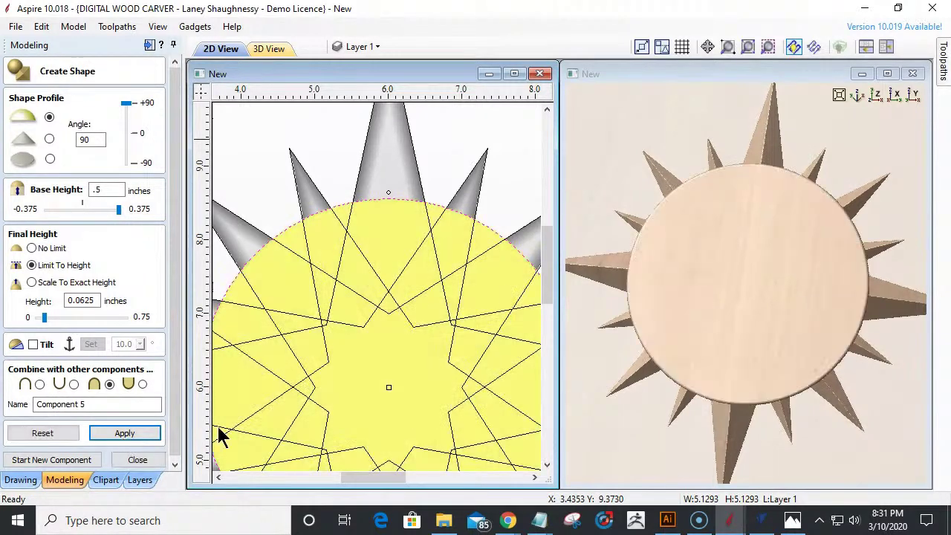
drag(772, 445, 748, 427)
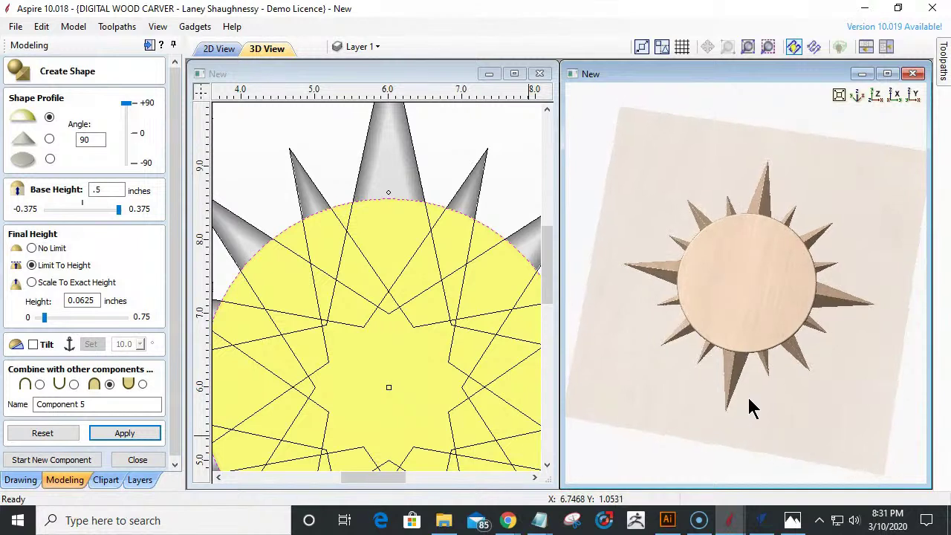
click(876, 100)
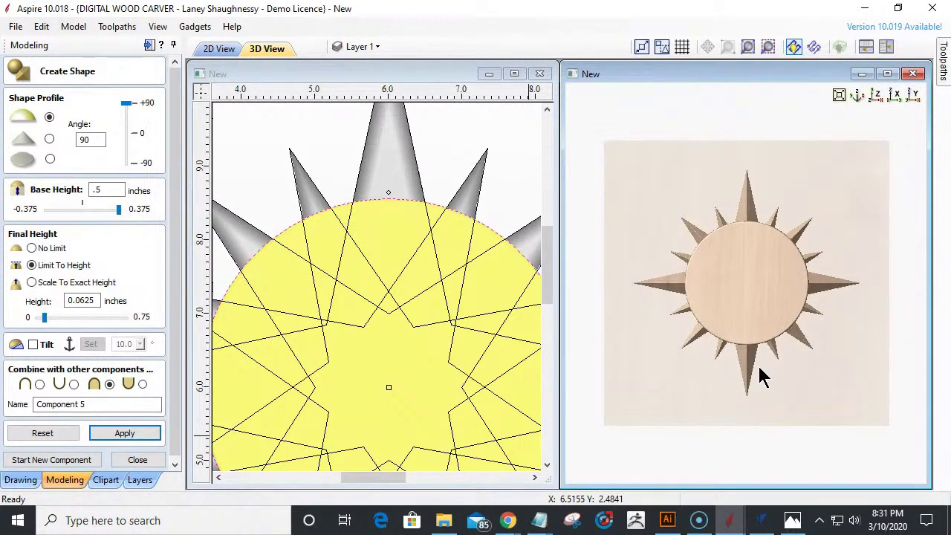
click(469, 305)
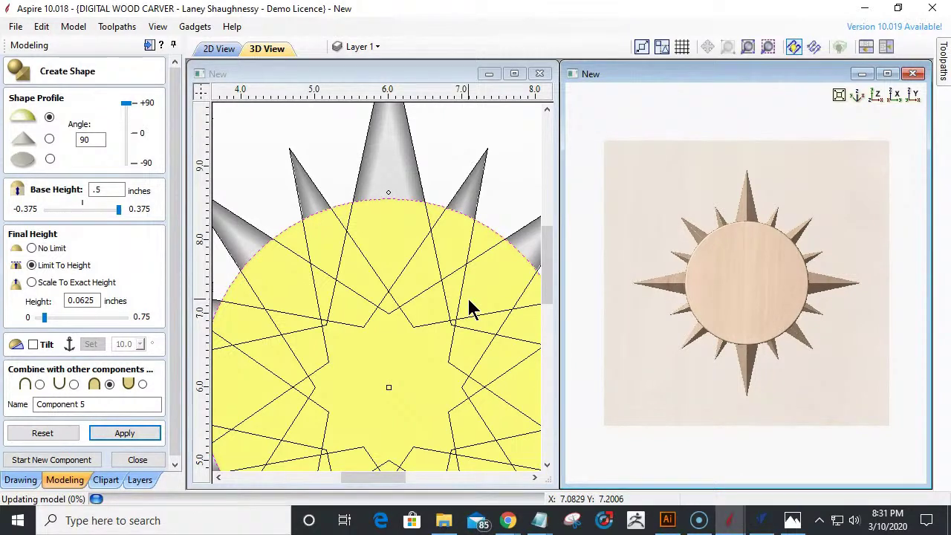
- Reset the disc's shape, shrink its circle about the centre to about 3.73 inches in diameter, and apply the same shape settings again
click(40, 435)
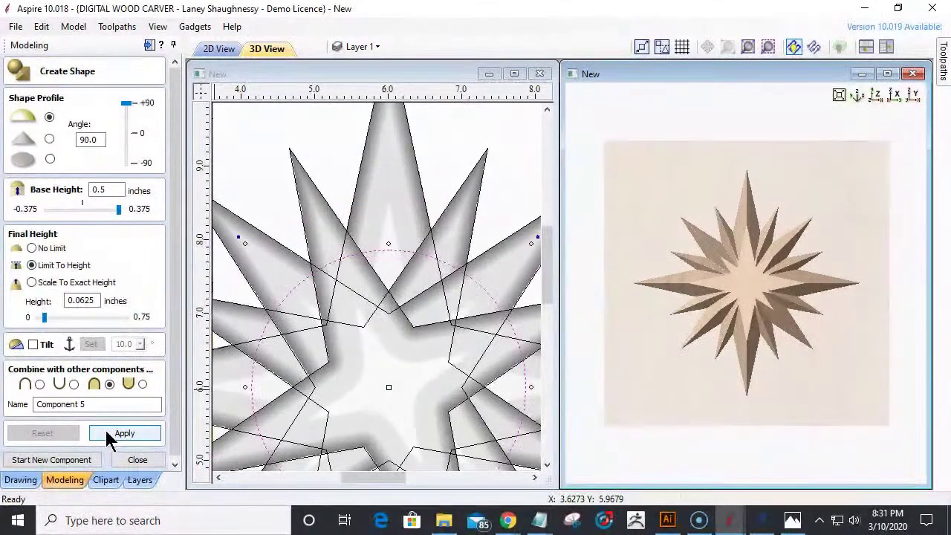
click(132, 432)
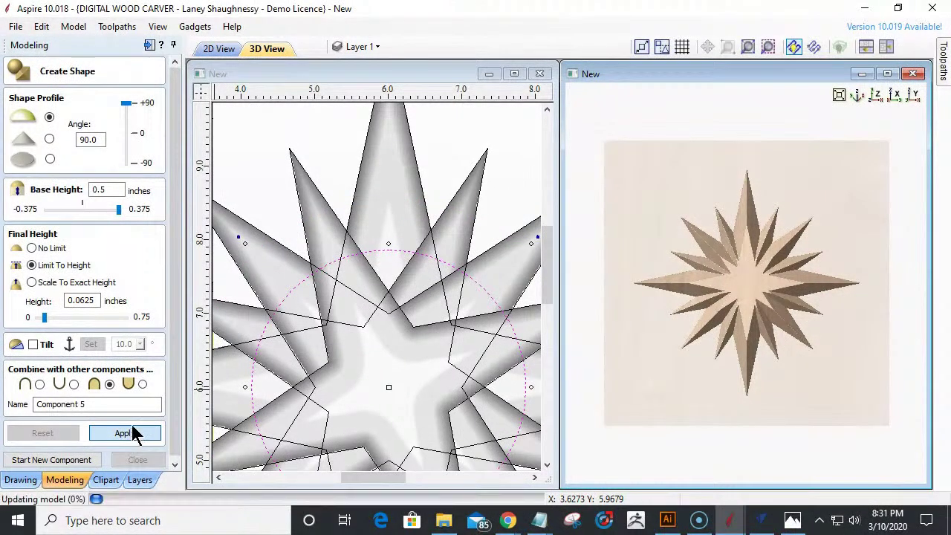
click(109, 432)
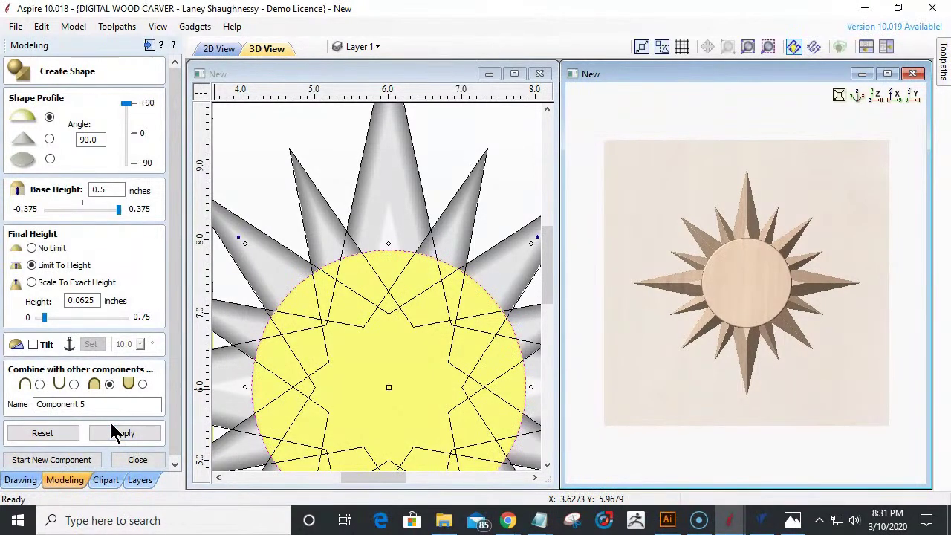
drag(770, 412, 764, 392)
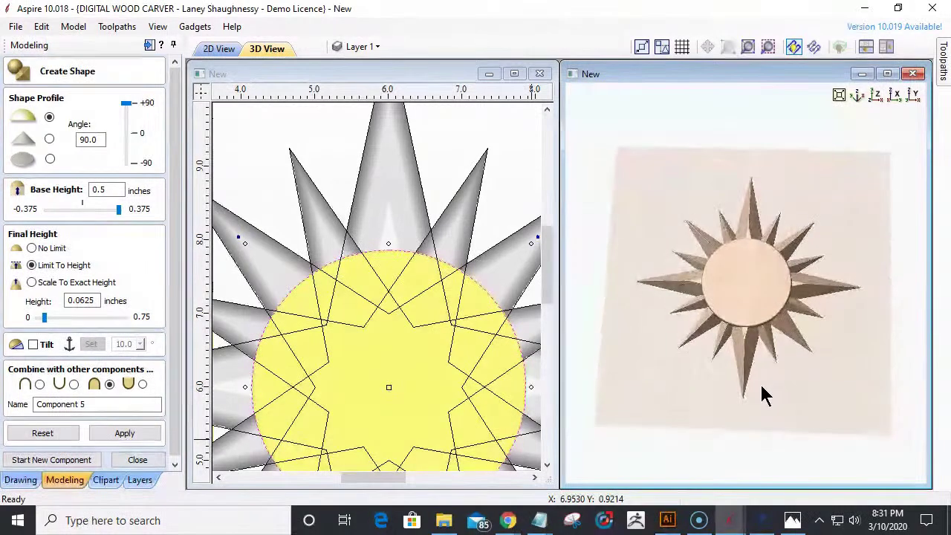
click(38, 459)
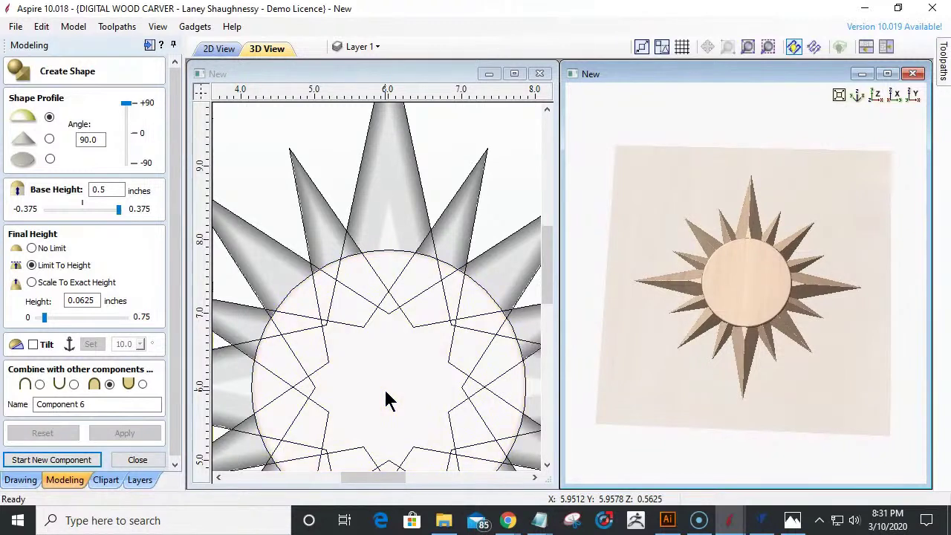
click(148, 459)
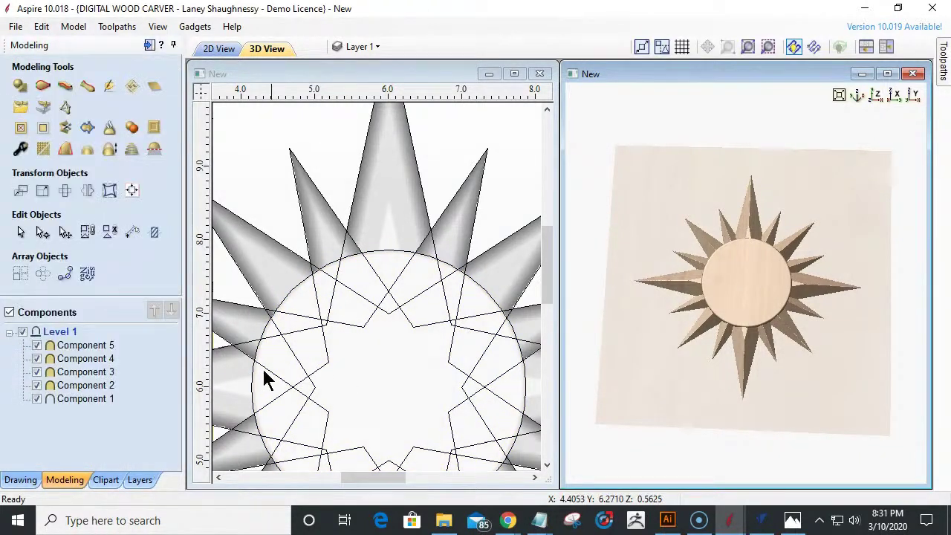
- Raise the central disc component by setting its base height to 0.125 inches, and check the lift in 3D from an angle
click(77, 345)
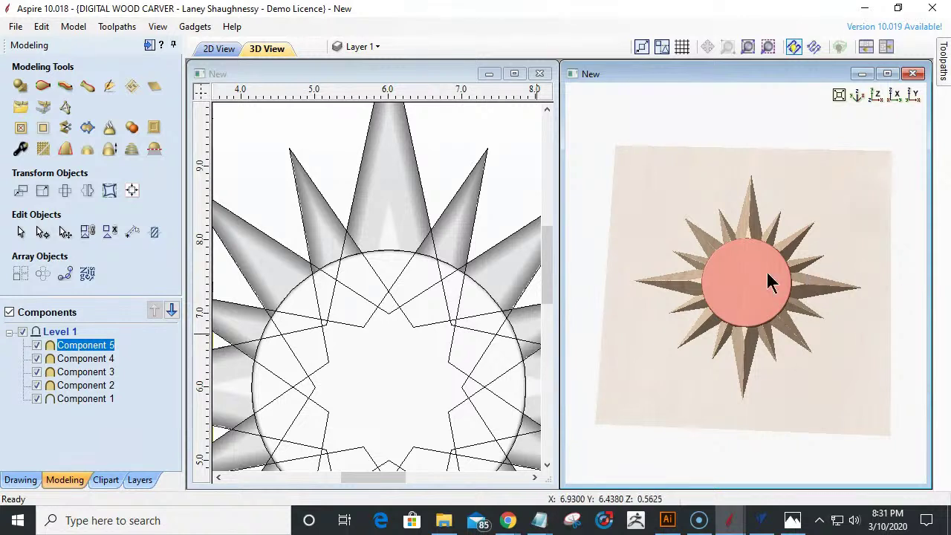
click(20, 151)
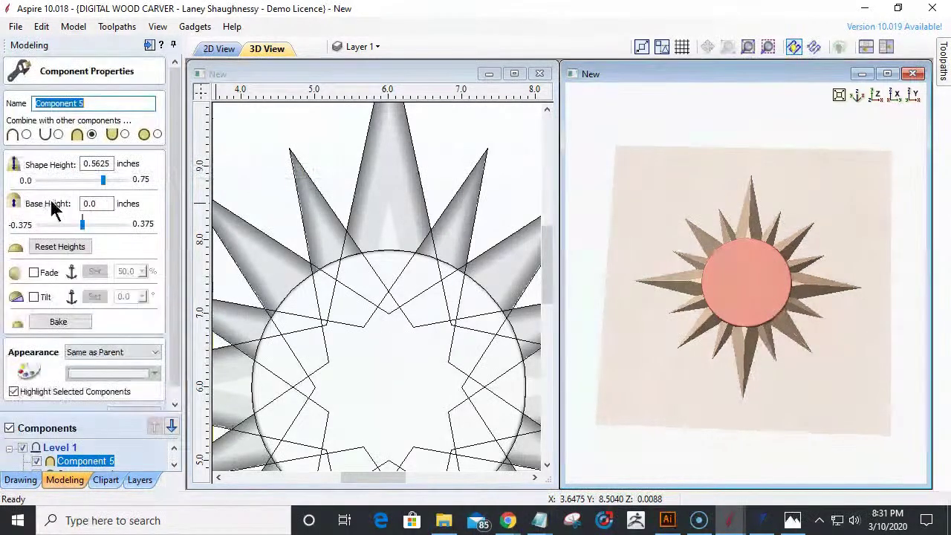
click(90, 203)
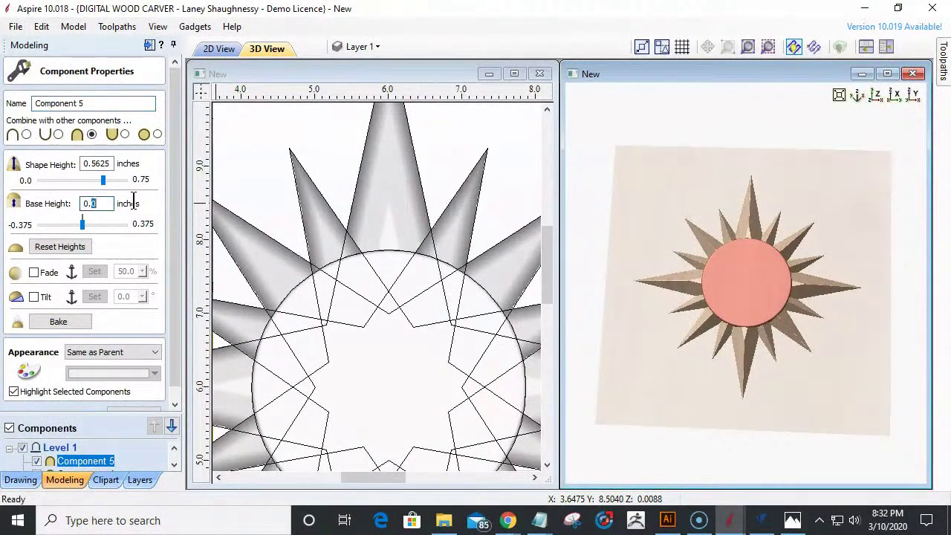
text(0..125)
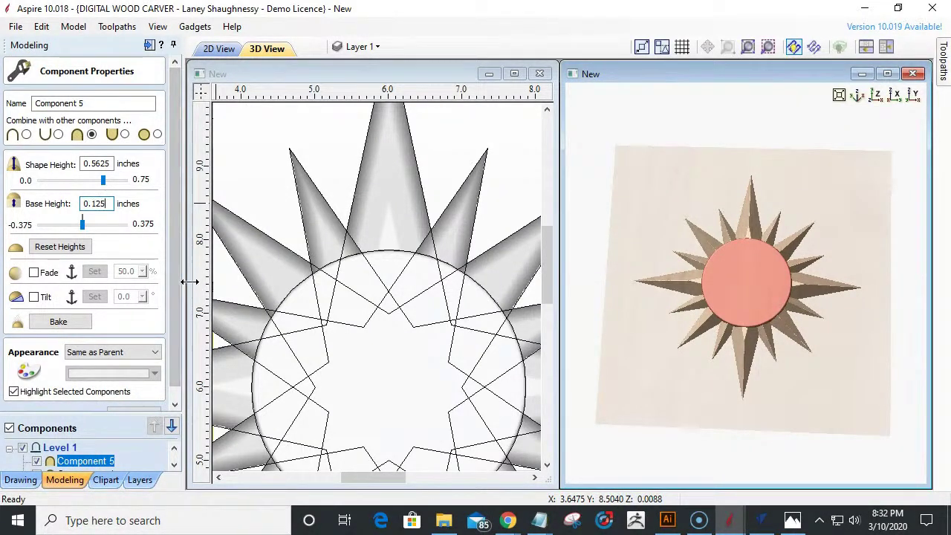
key(Return)
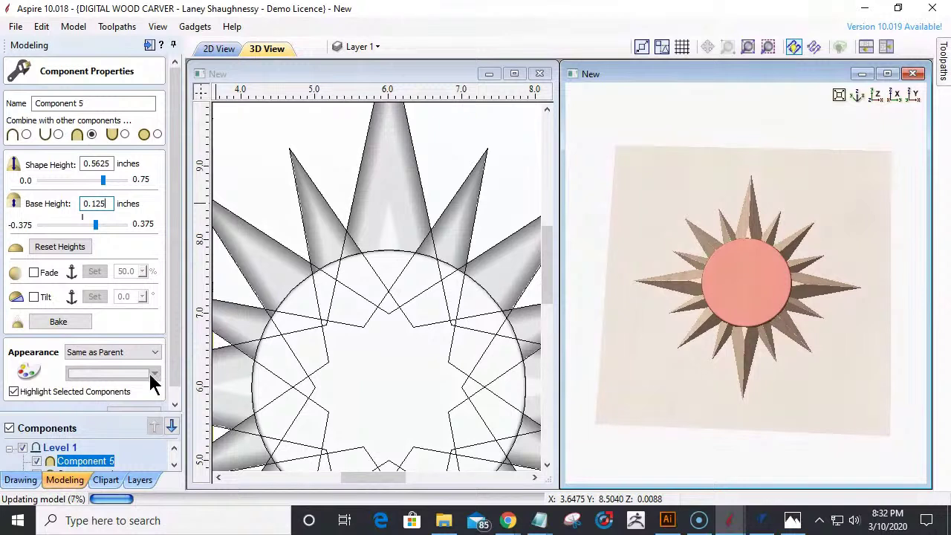
drag(721, 392, 741, 321)
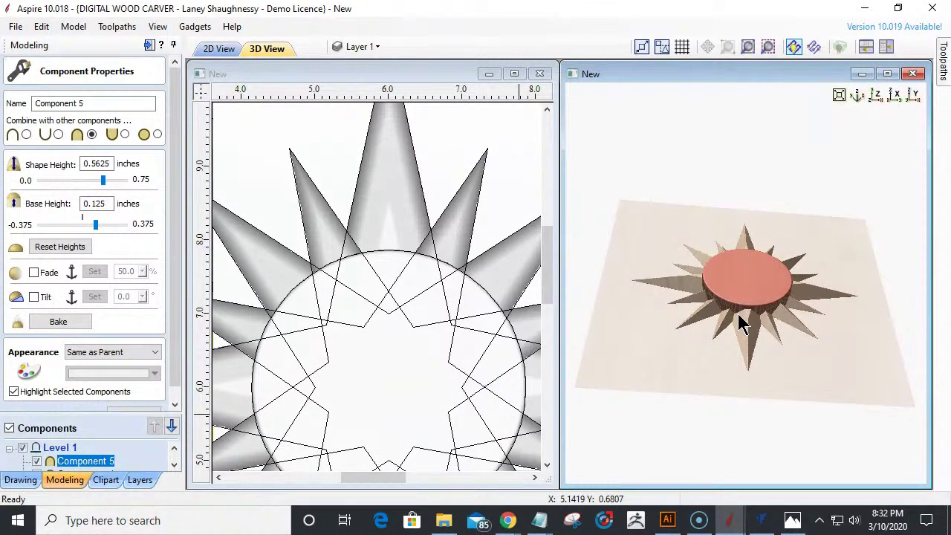
drag(728, 364, 719, 373)
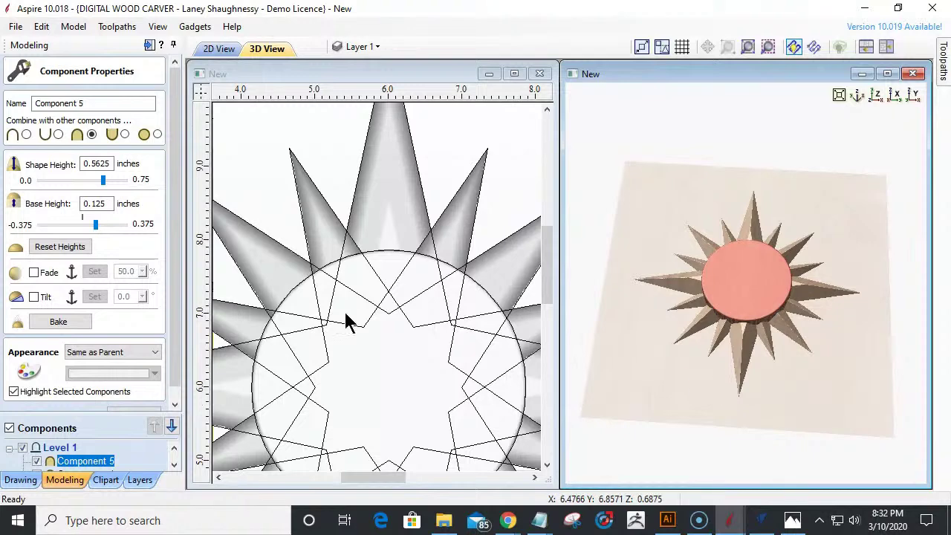
scroll(174, 349, down, 1)
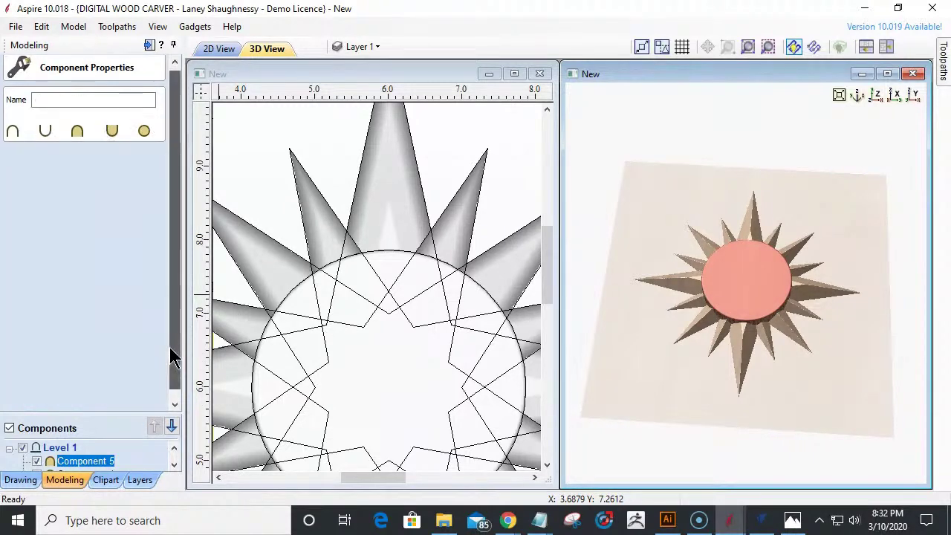
click(135, 402)
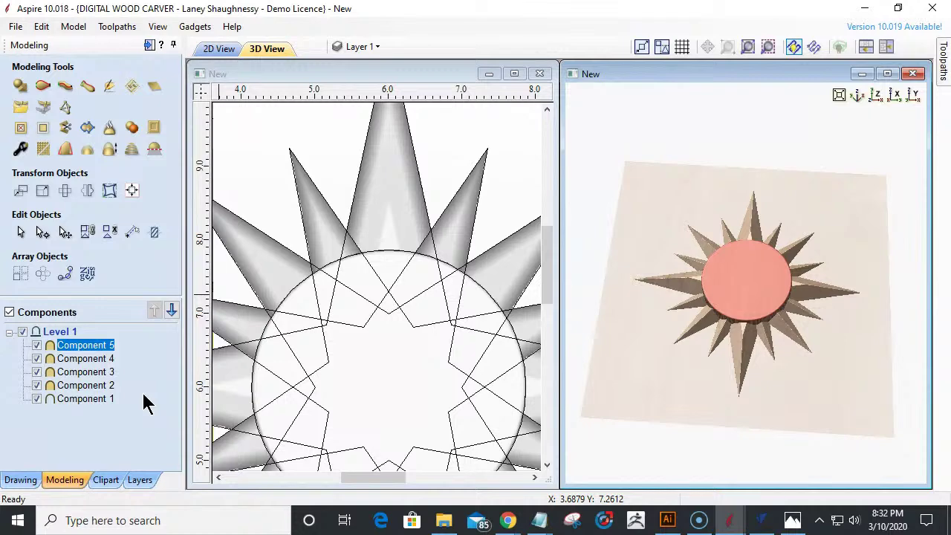
- Select the disc's circle vector and scale it down about its centre so it sits inside the disc's edge
scroll(337, 297, down, 2)
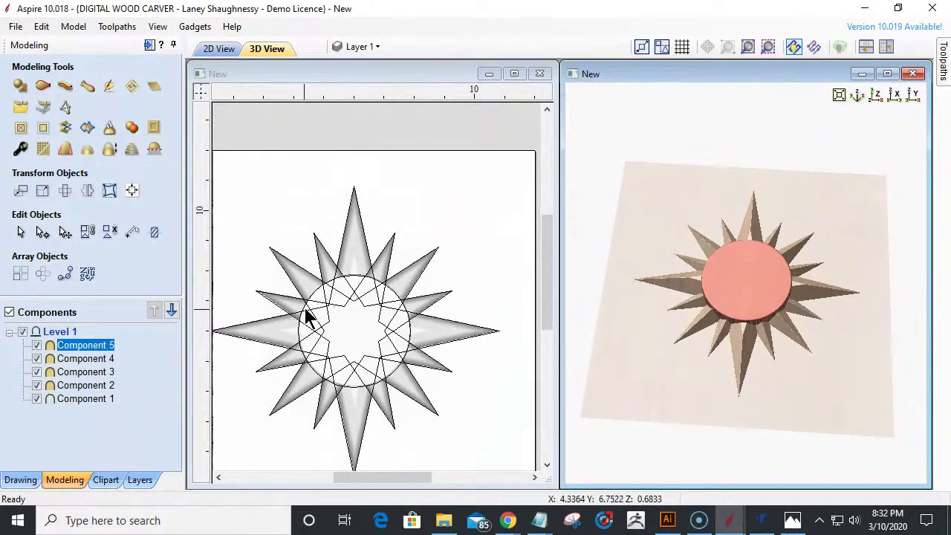
scroll(308, 318, up, 2)
click(332, 275)
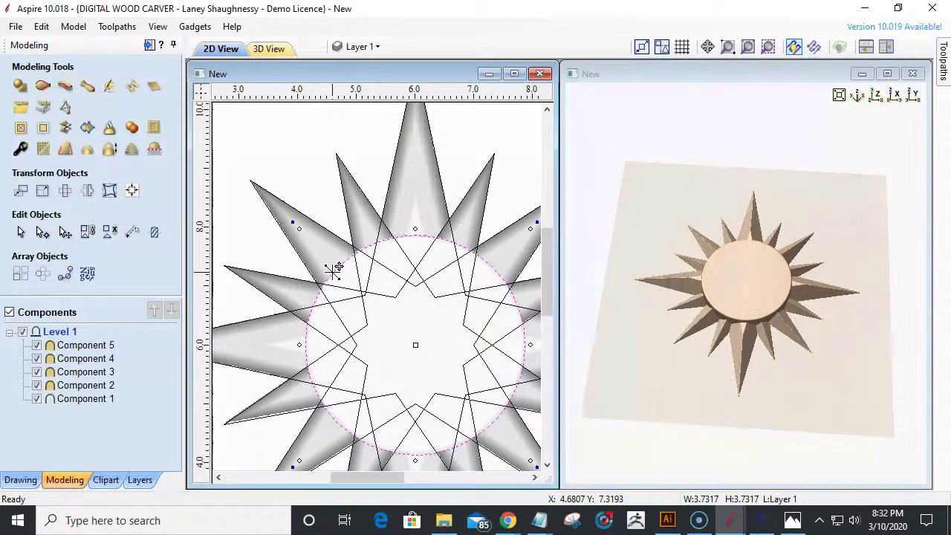
scroll(371, 282, down, 2)
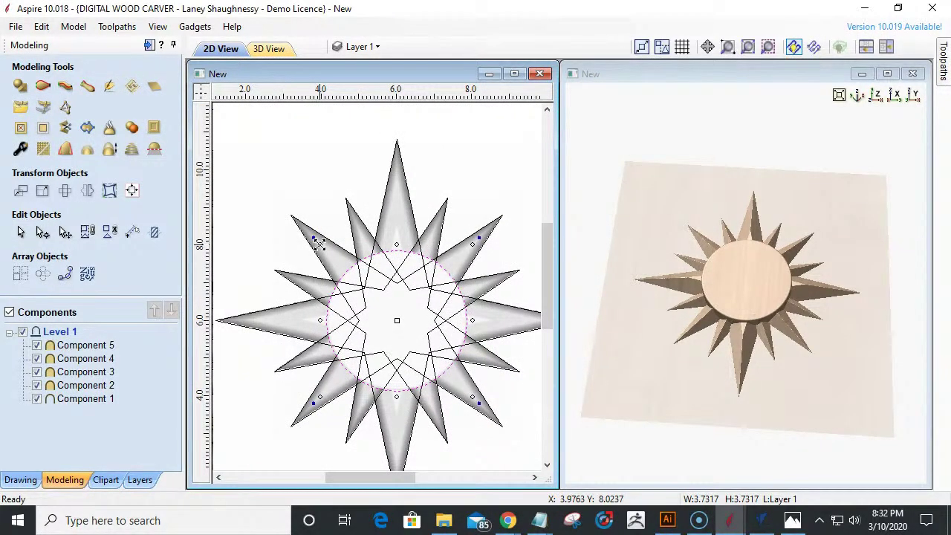
drag(320, 245, 341, 256)
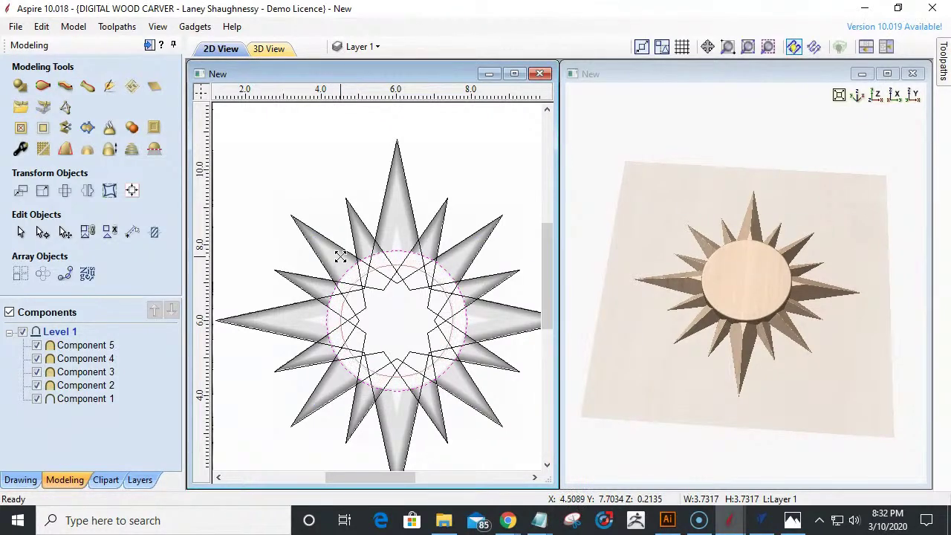
- Shrink the selected circle to about 2.98 inches and create a flat subtracted shape from it with a 0.125-inch base height
drag(340, 256, 343, 258)
scroll(377, 267, up, 4)
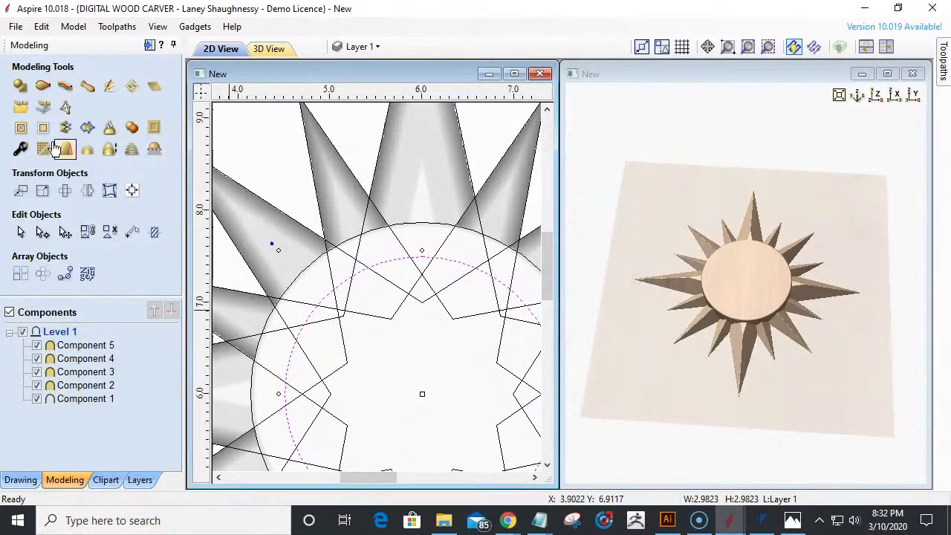
click(21, 87)
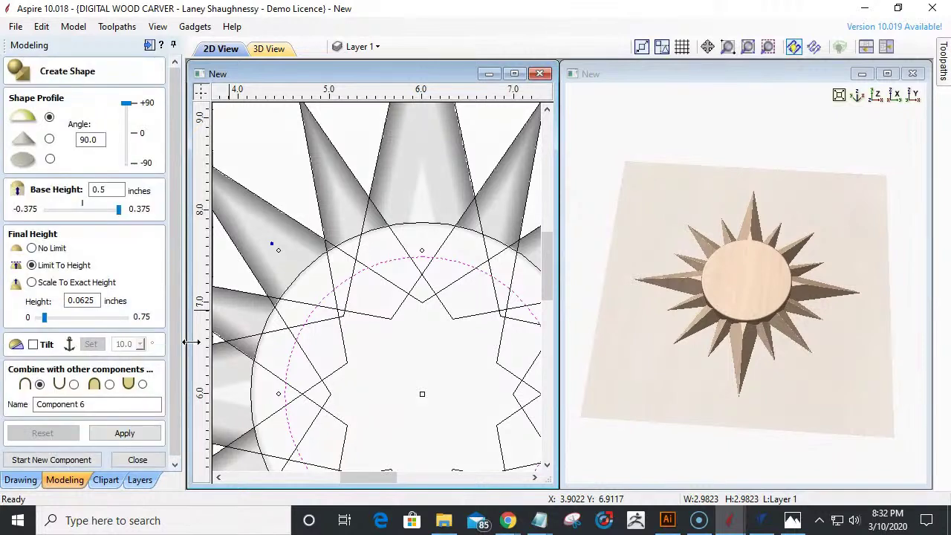
click(74, 384)
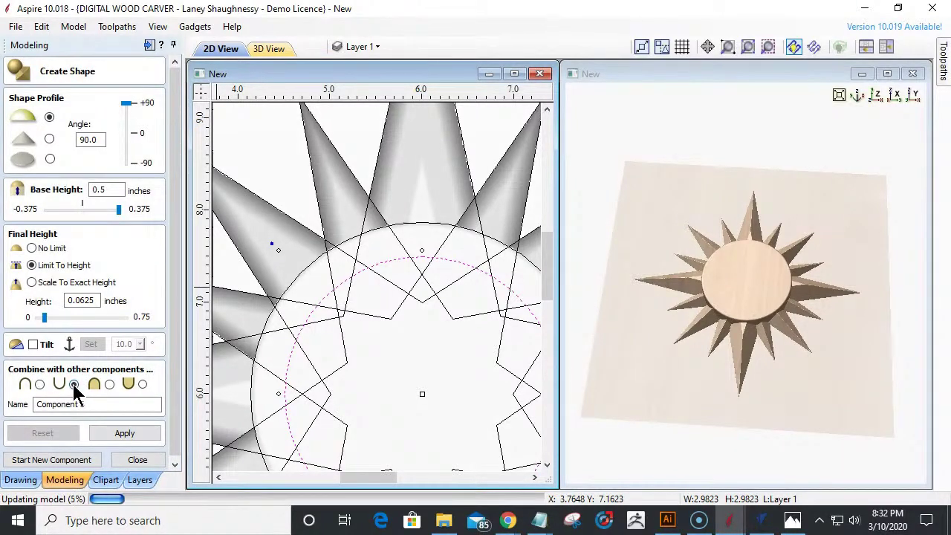
click(49, 159)
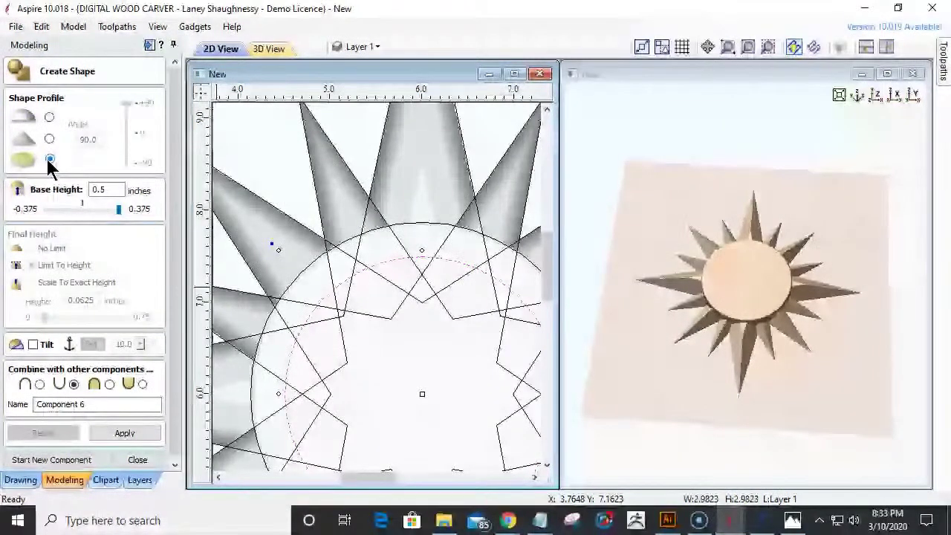
drag(108, 190, 83, 195)
text(.125)
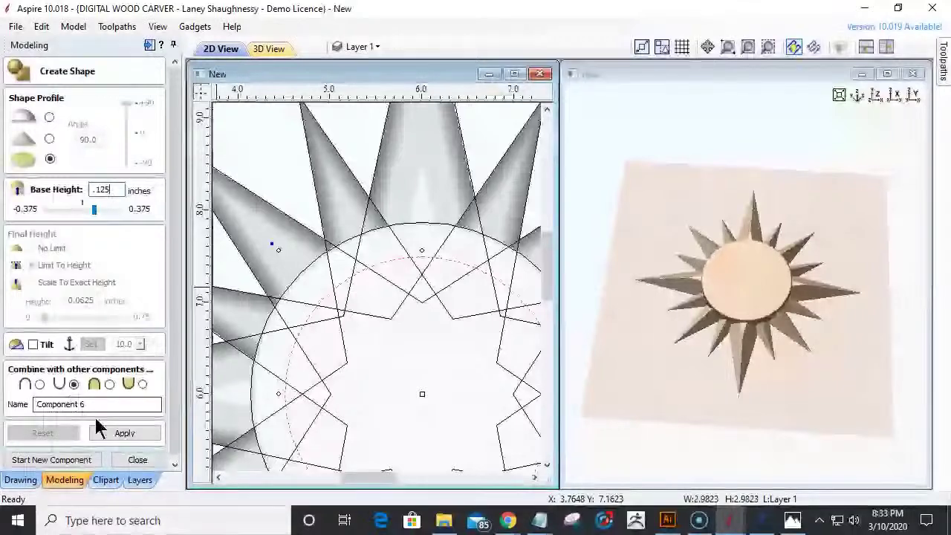
click(124, 432)
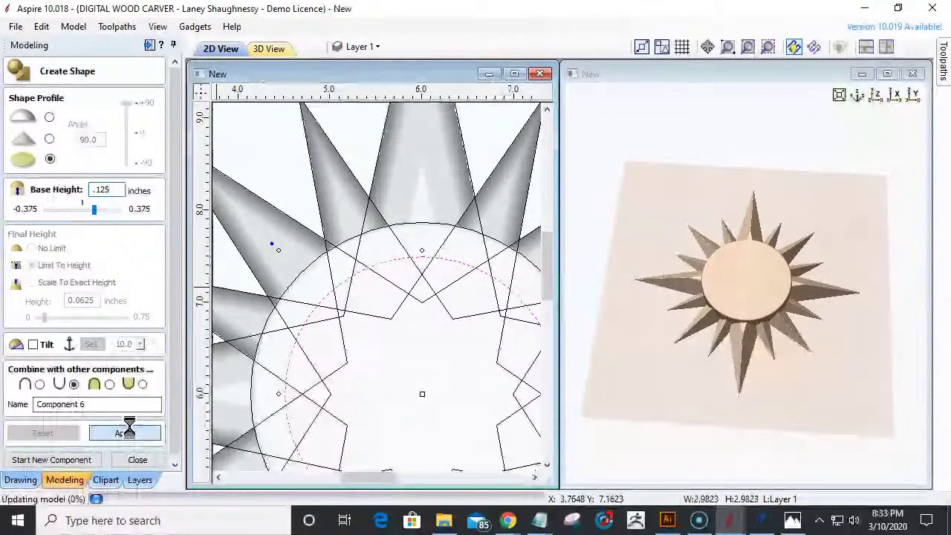
- Deepen the circular recess by setting its base height to 0.25 inches and finish the shape
scroll(765, 330, up, 3)
click(765, 330)
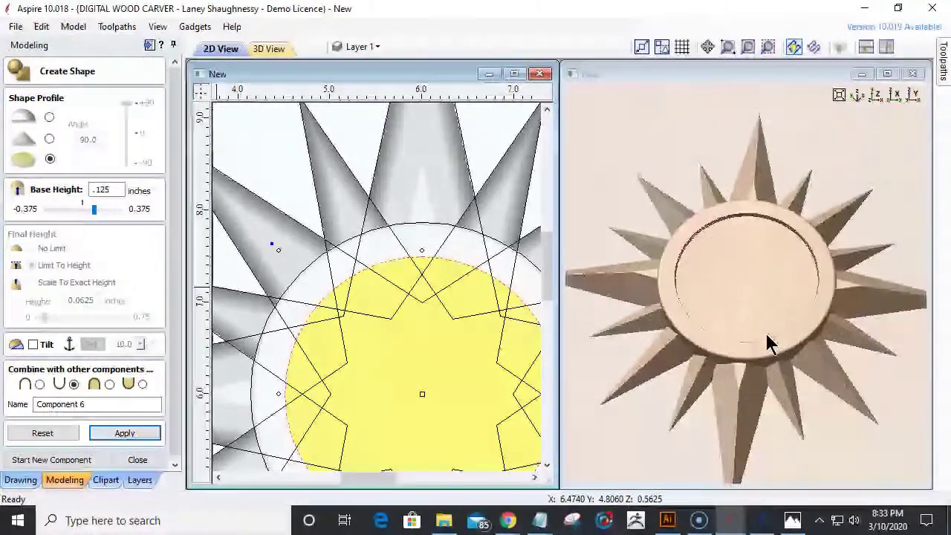
mouse_move(765, 330)
mouse_down()
mouse_move(759, 303)
mouse_move(765, 343)
mouse_up()
scroll(747, 221, up, 5)
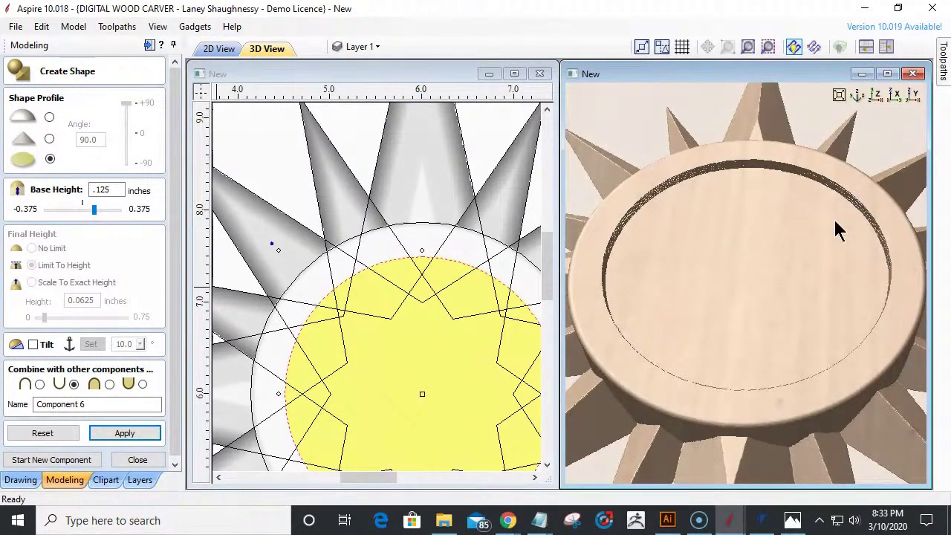
scroll(769, 256, down, 2)
scroll(769, 256, up, 1)
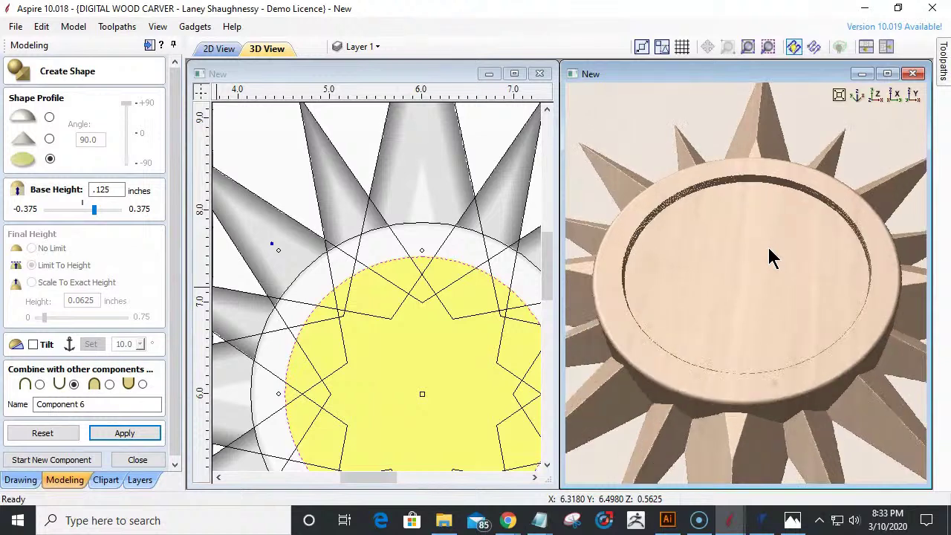
scroll(765, 253, down, 3)
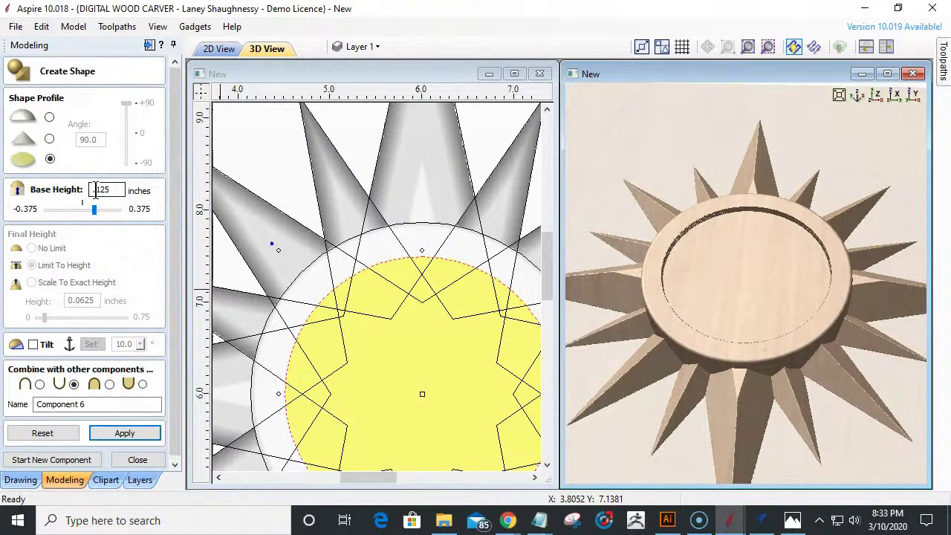
key(Delete)
click(124, 433)
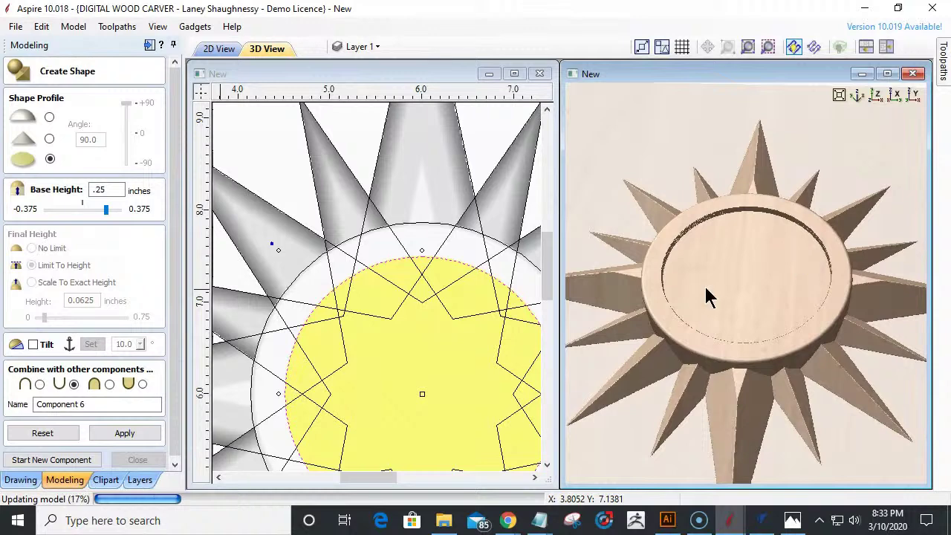
drag(785, 365, 768, 255)
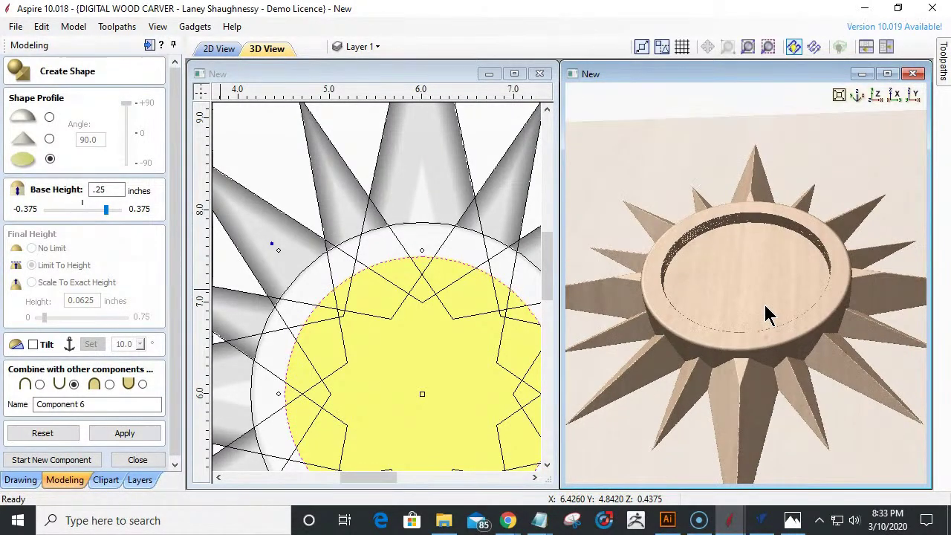
click(139, 460)
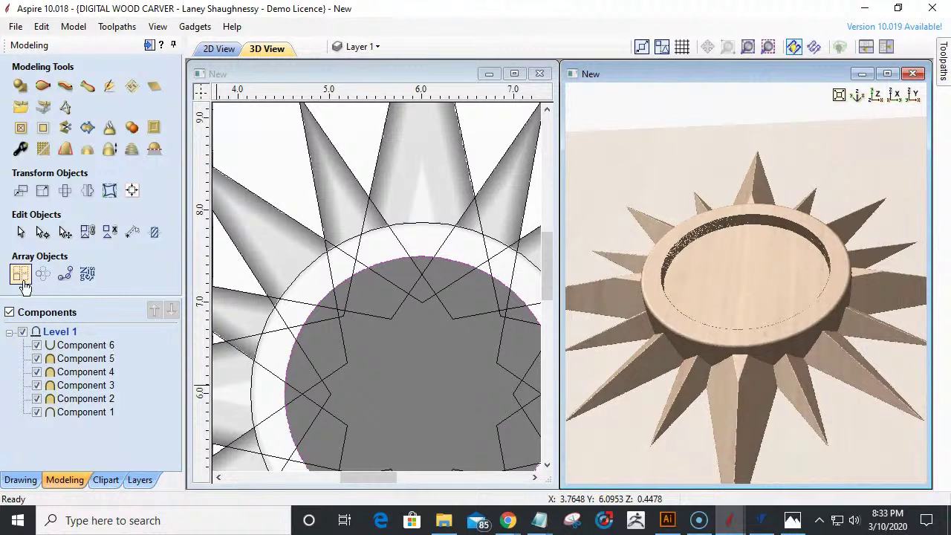
- Place the Fleur_de_Lys1 model from the Decorative clipart library in the middle of the circular recess
click(105, 480)
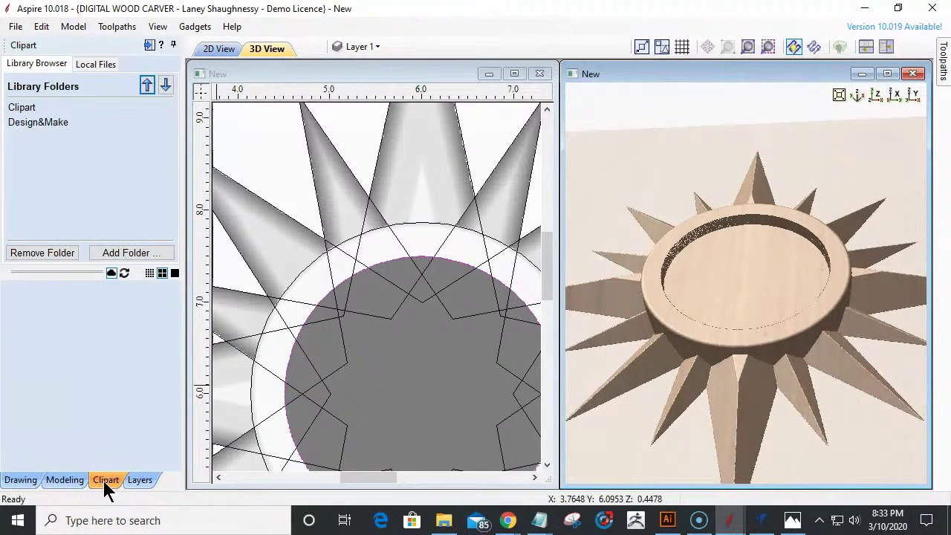
click(21, 110)
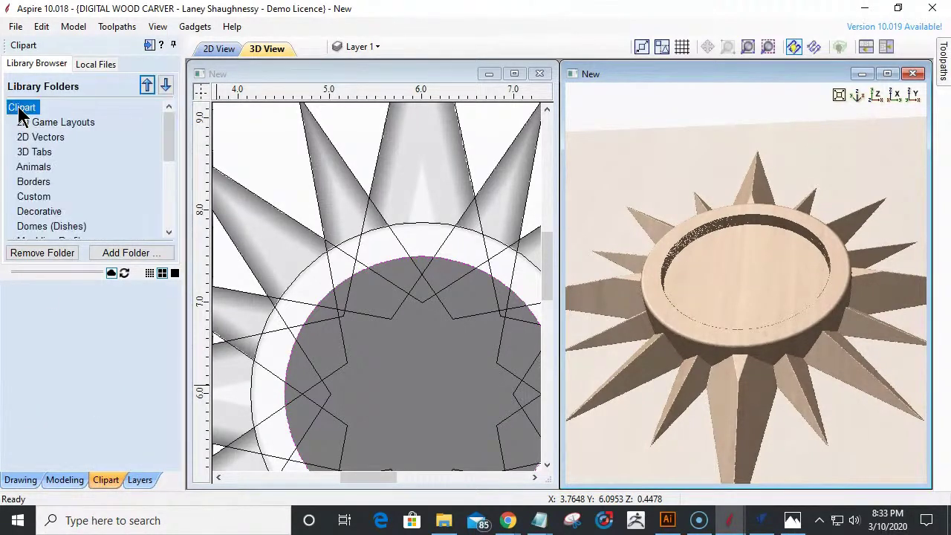
click(41, 213)
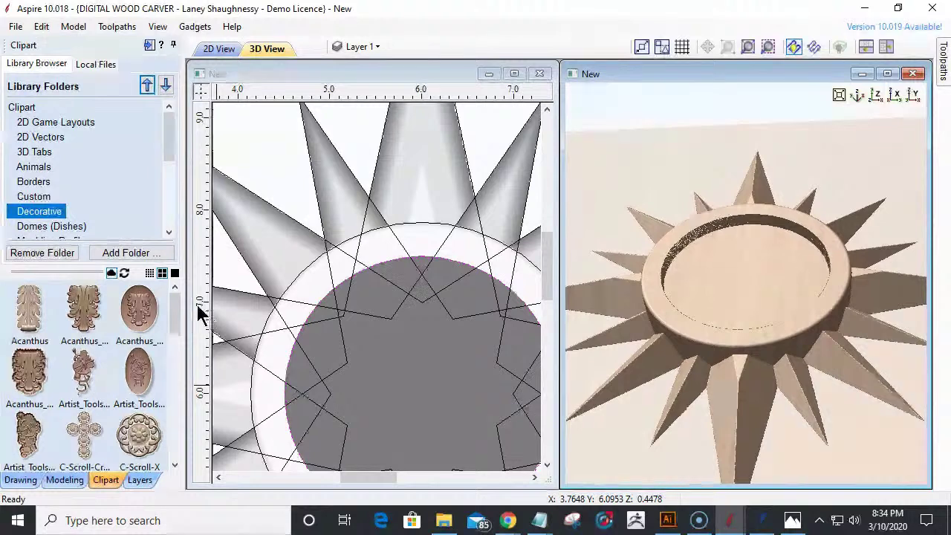
scroll(48, 223, down, 2)
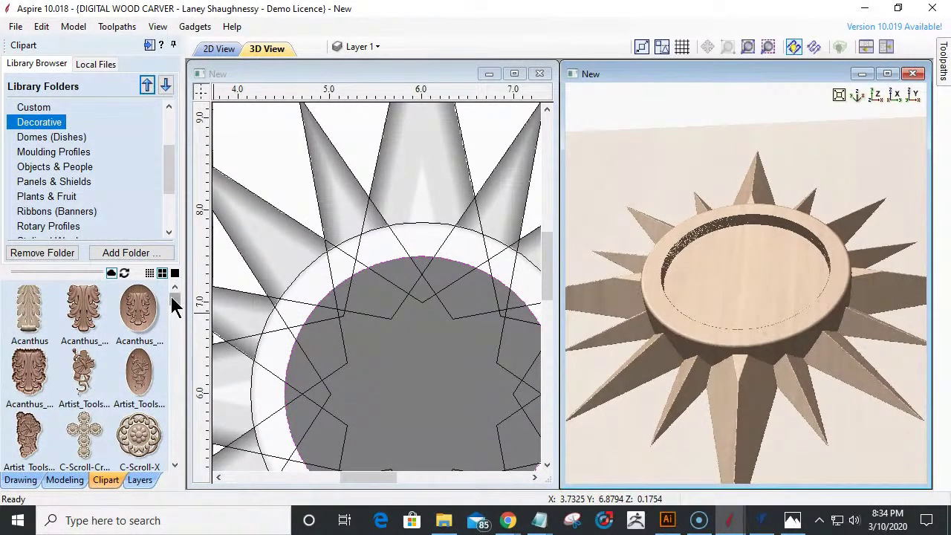
drag(171, 298, 170, 344)
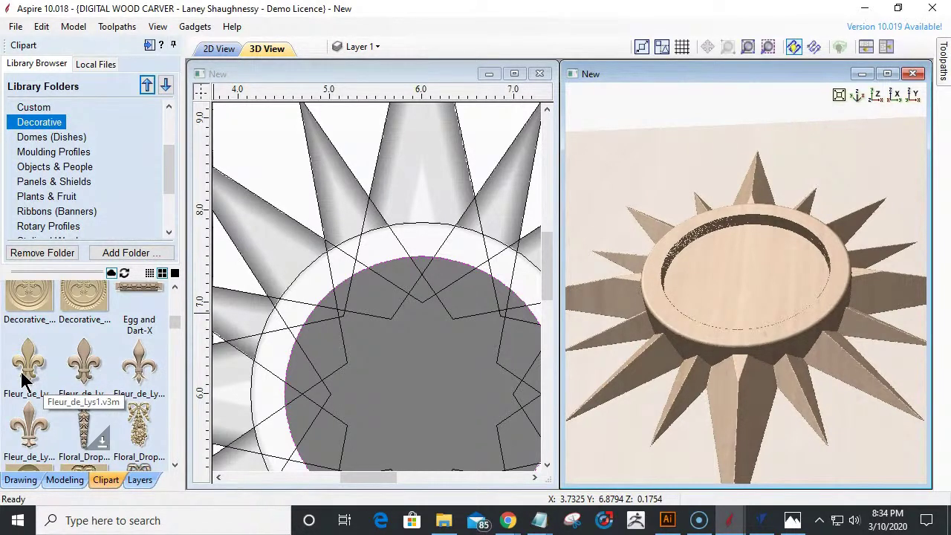
drag(25, 378, 424, 403)
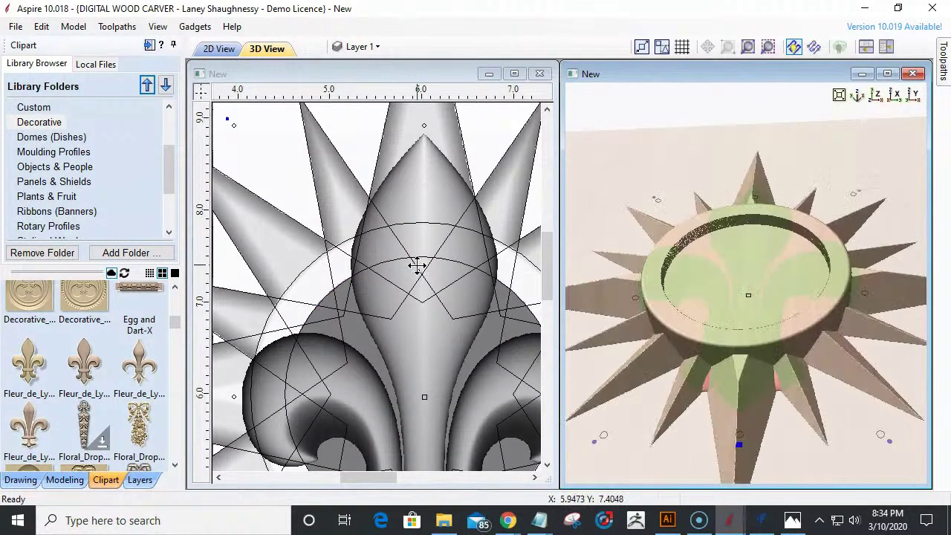
- Scale the fleur-de-lys down to about 1.52 by 2.20 inches so it fits inside the recess
scroll(420, 270, down, 3)
scroll(420, 269, down, 2)
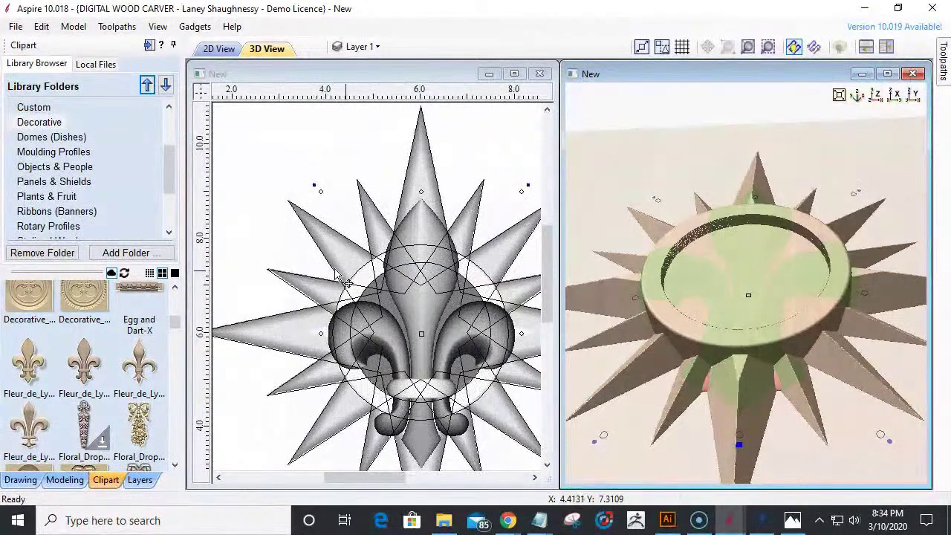
click(321, 193)
mouse_move(373, 280)
mouse_down()
mouse_move(401, 321)
mouse_move(385, 292)
mouse_up()
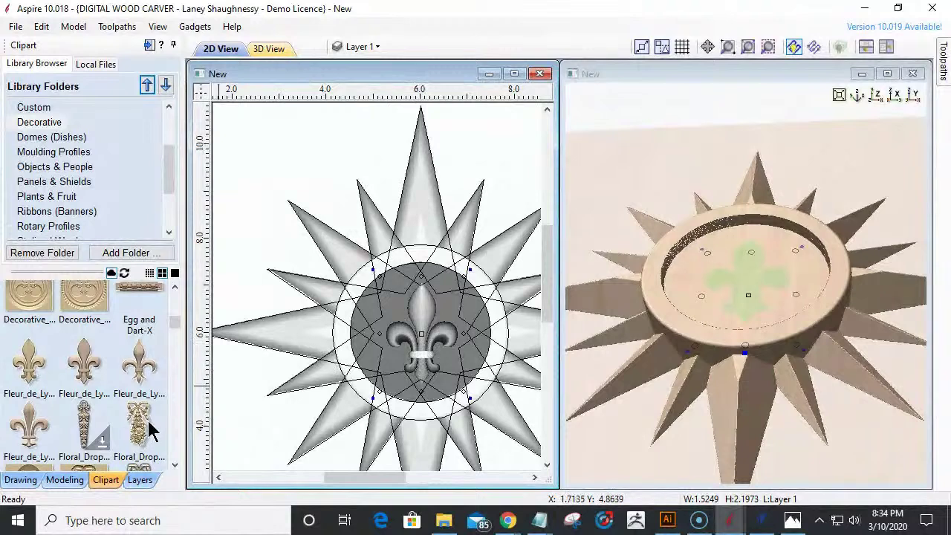
- Centre the fleur-de-lys horizontally and vertically on the material
click(22, 480)
click(136, 254)
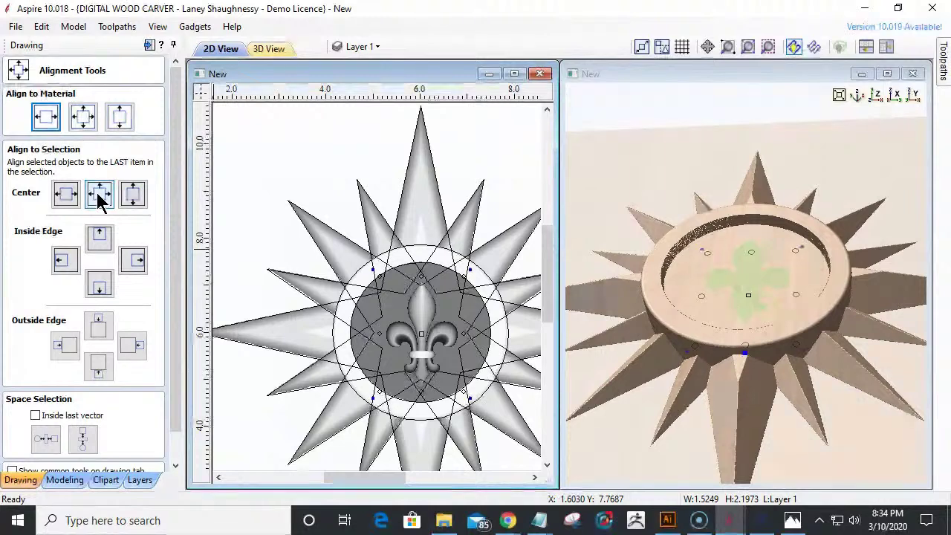
click(82, 116)
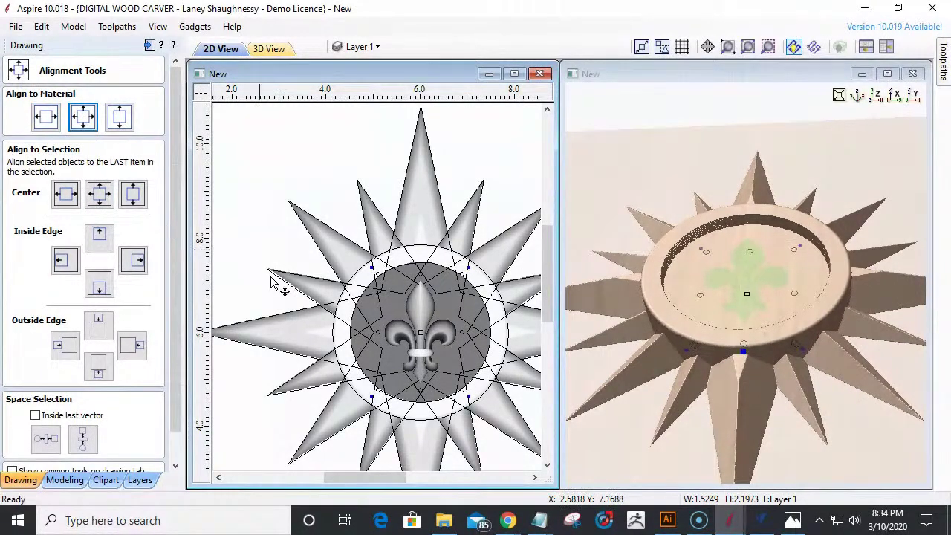
click(173, 466)
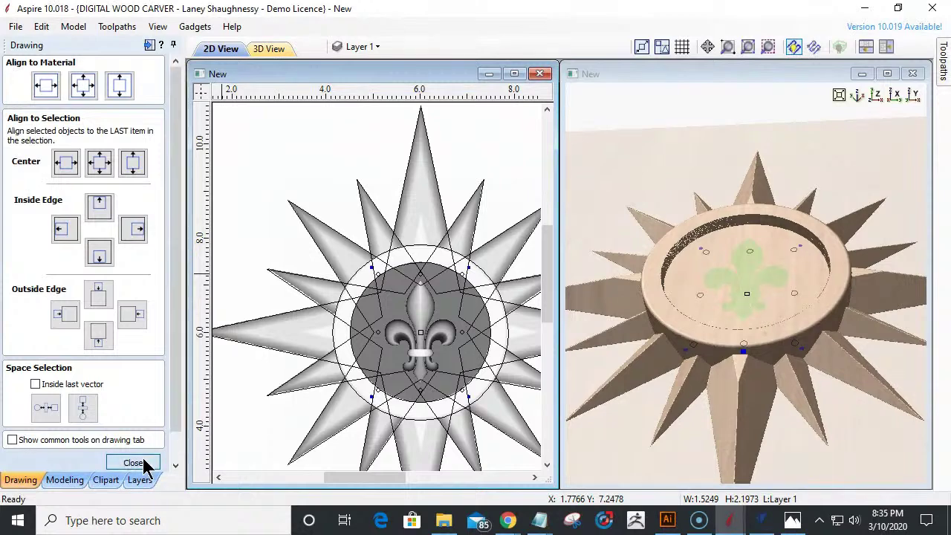
click(135, 461)
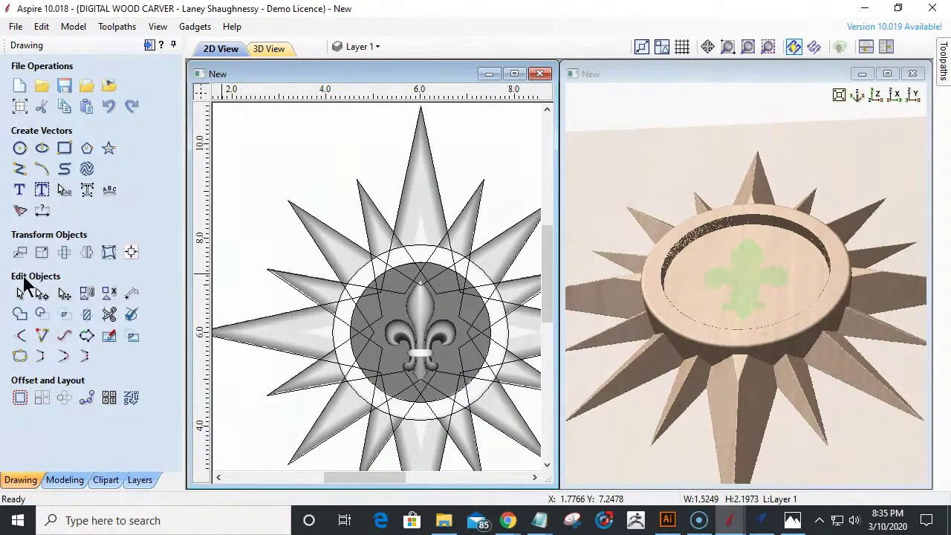
- Set the fleur-de-lys component to combine by adding, with a base height of 0.125 inches
click(64, 479)
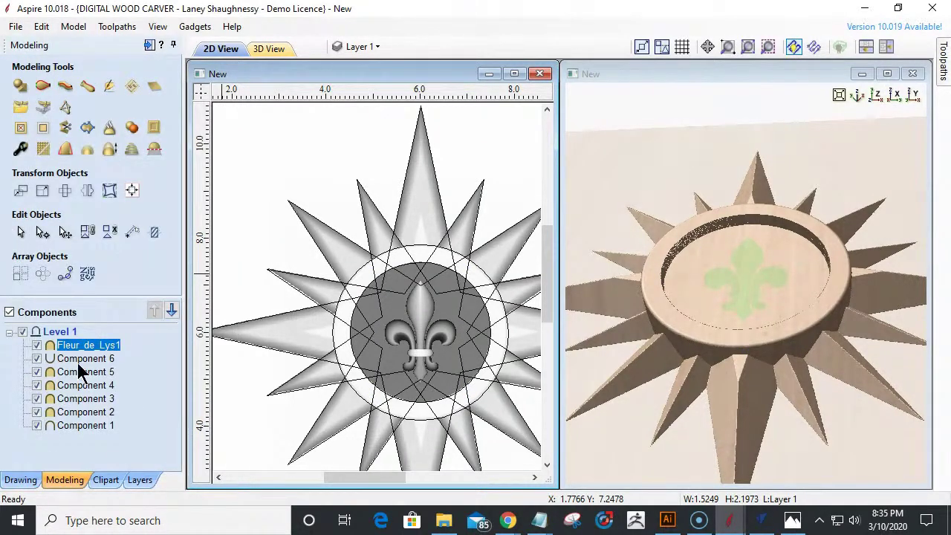
click(20, 150)
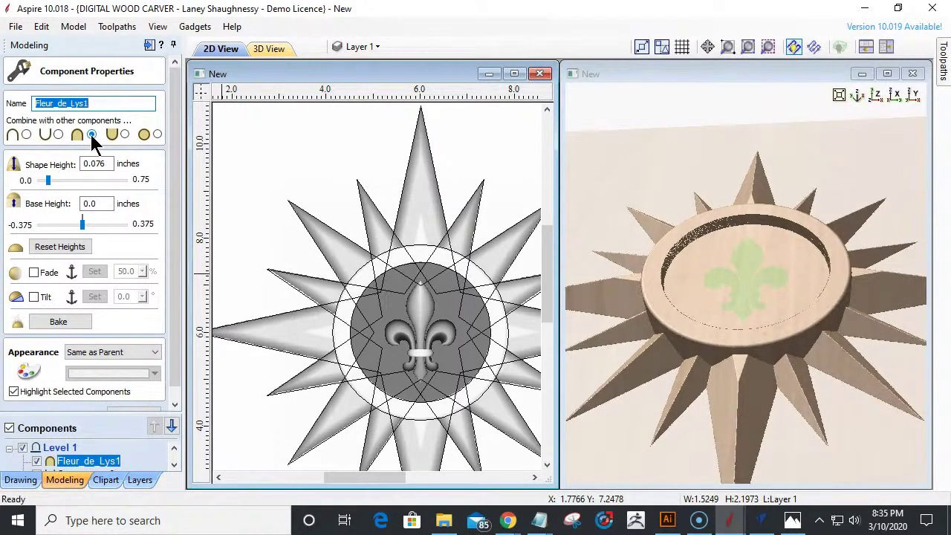
click(26, 134)
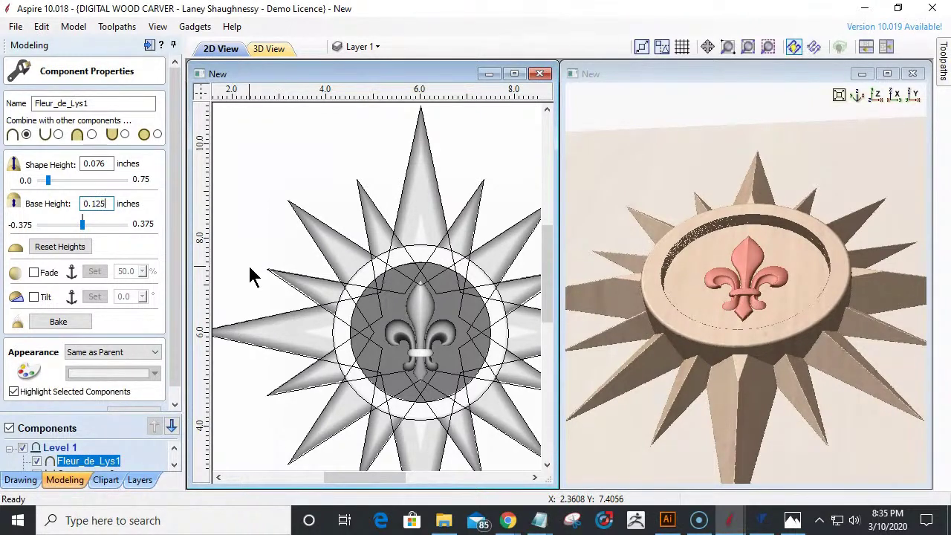
key(Return)
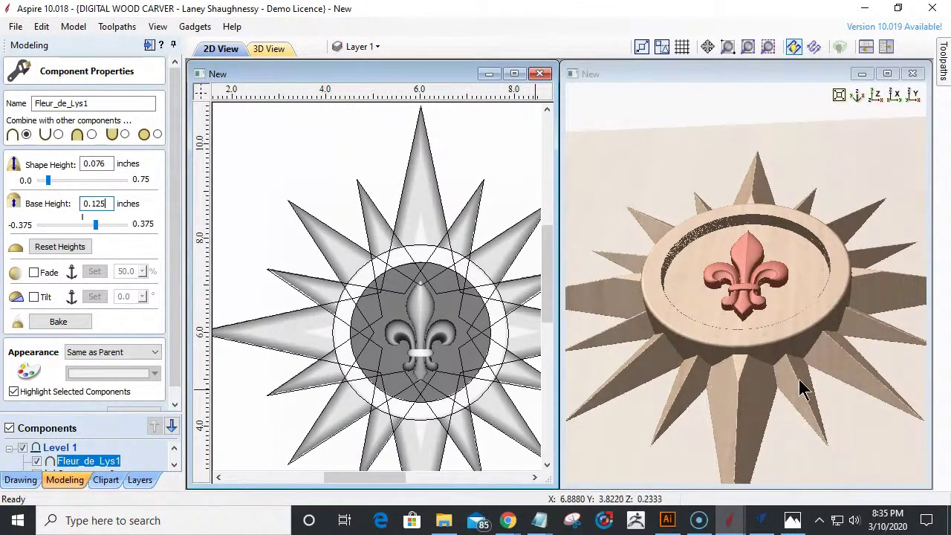
- Set the base height of the fleur-de-lys component to 0.0625 inches
drag(819, 361, 671, 297)
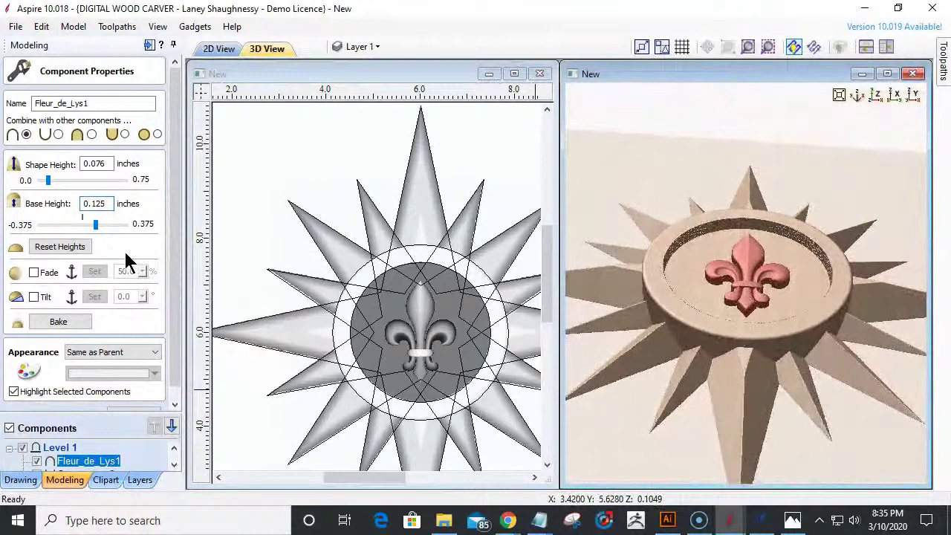
drag(91, 205, 127, 208)
key(BackSpace)
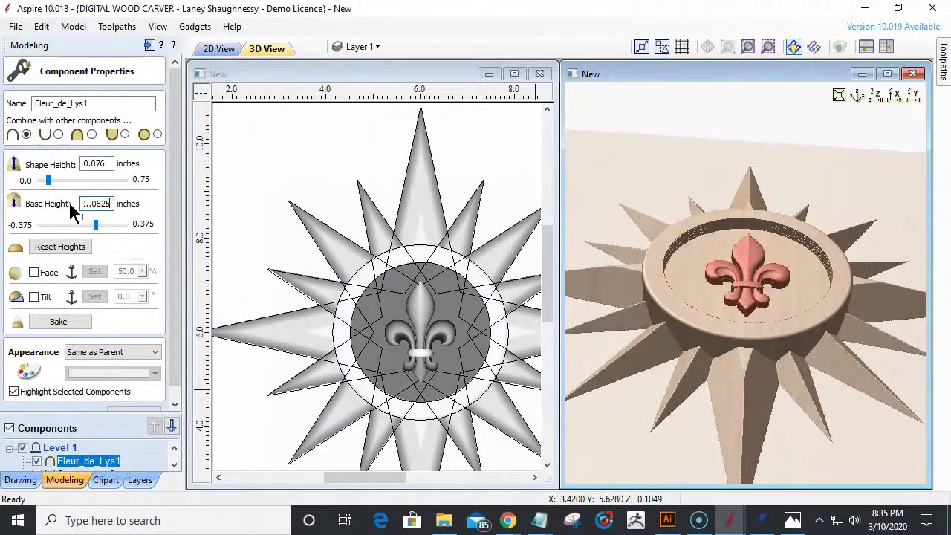
text(0625)
key(Return)
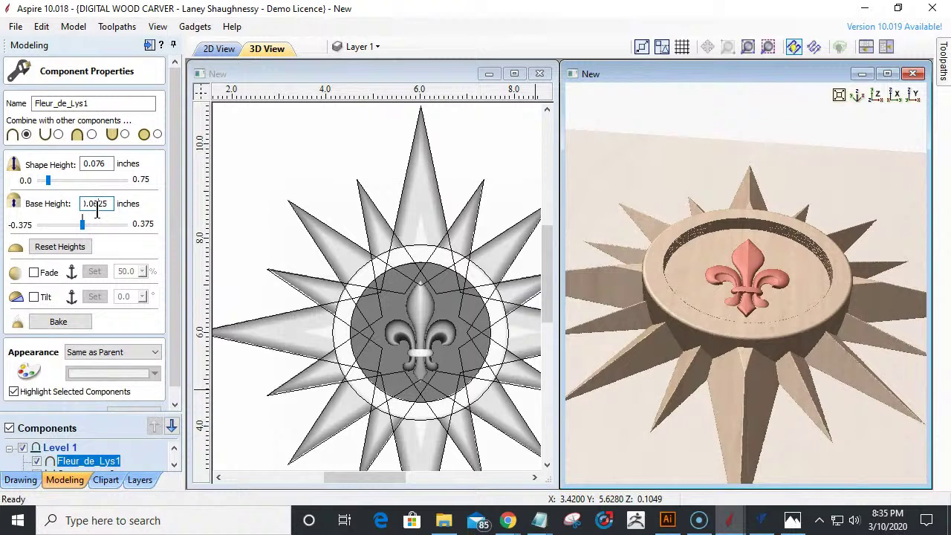
click(94, 165)
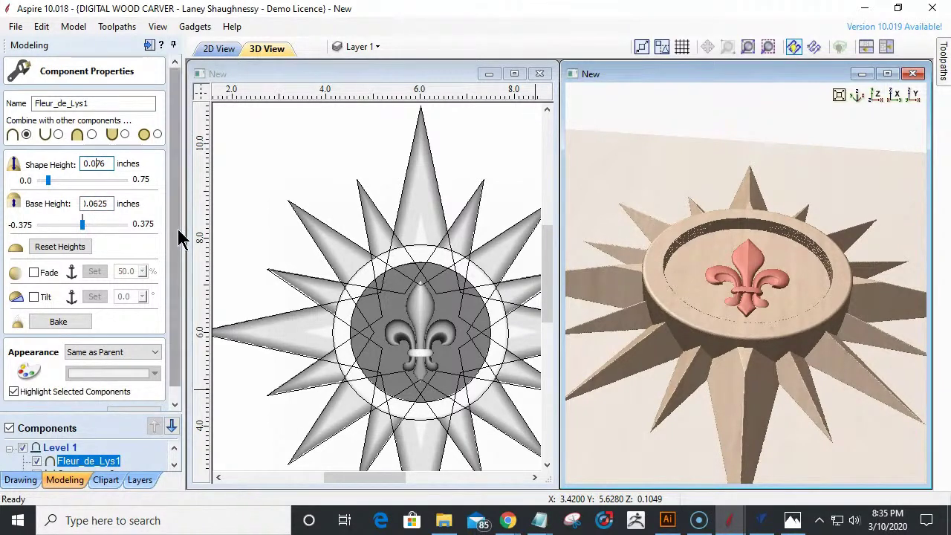
drag(112, 206, 4, 226)
text(.)
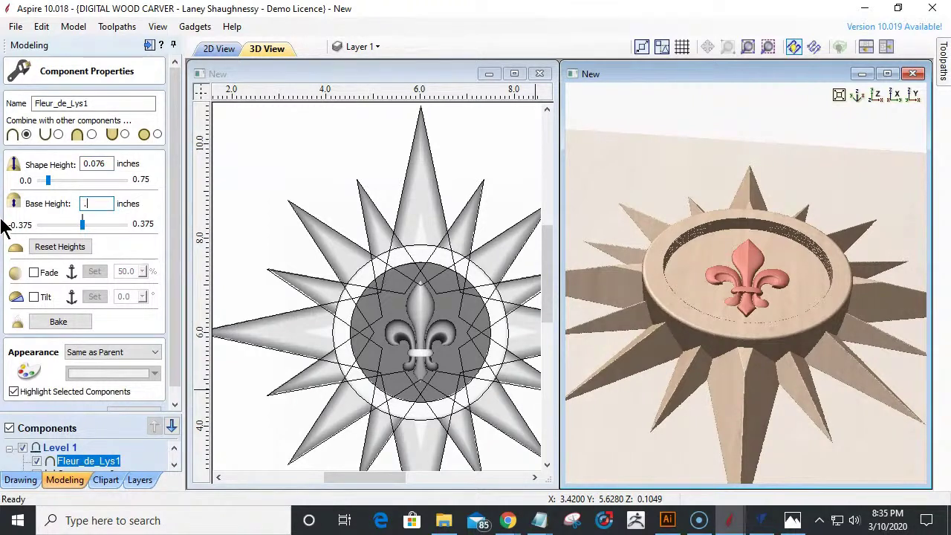
text(0625)
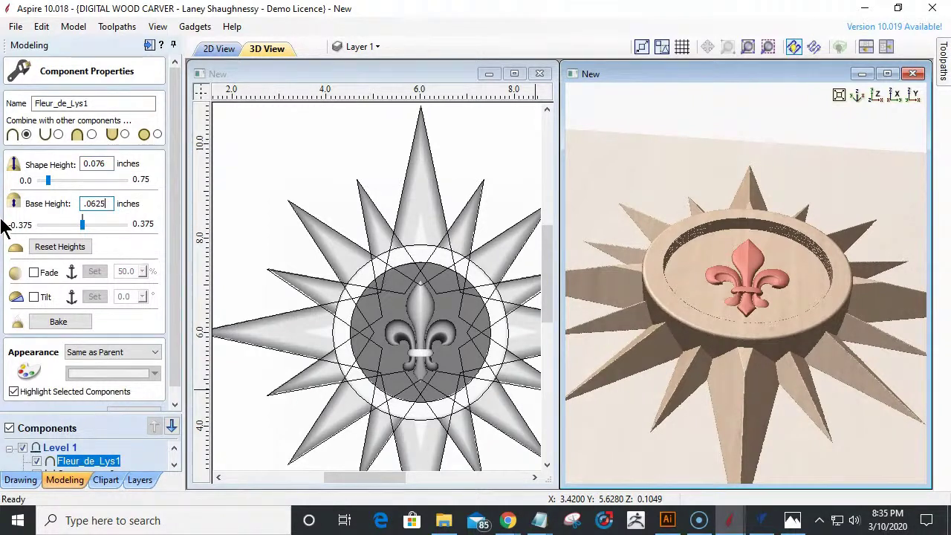
click(84, 245)
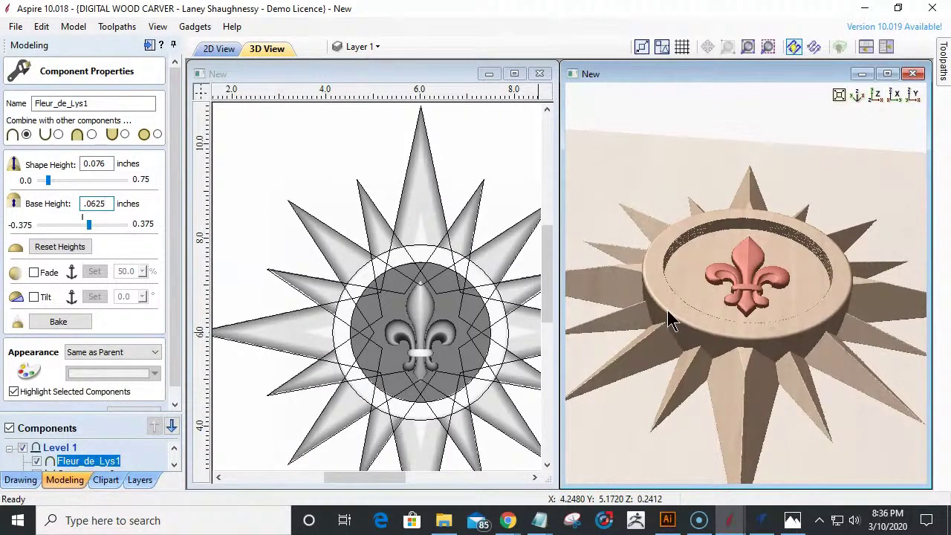
drag(721, 361, 685, 395)
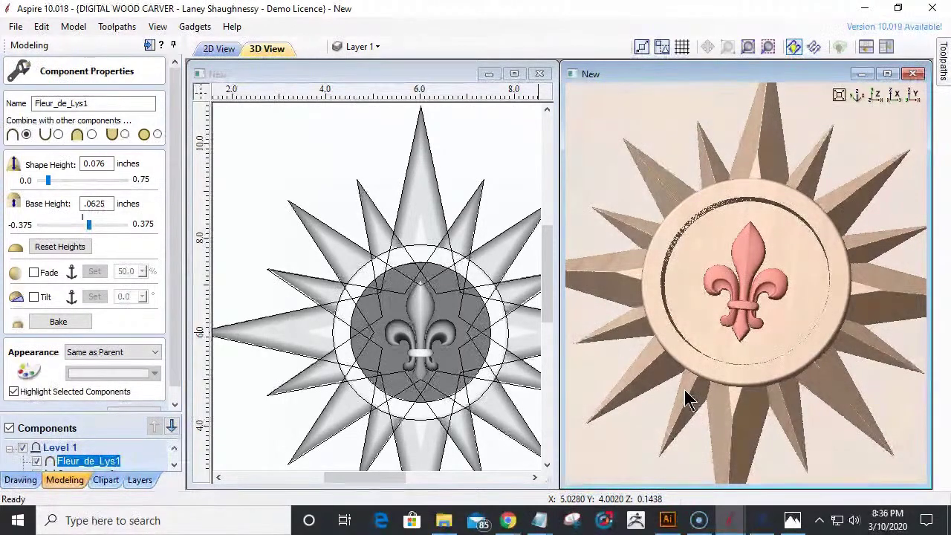
scroll(790, 386, down, 5)
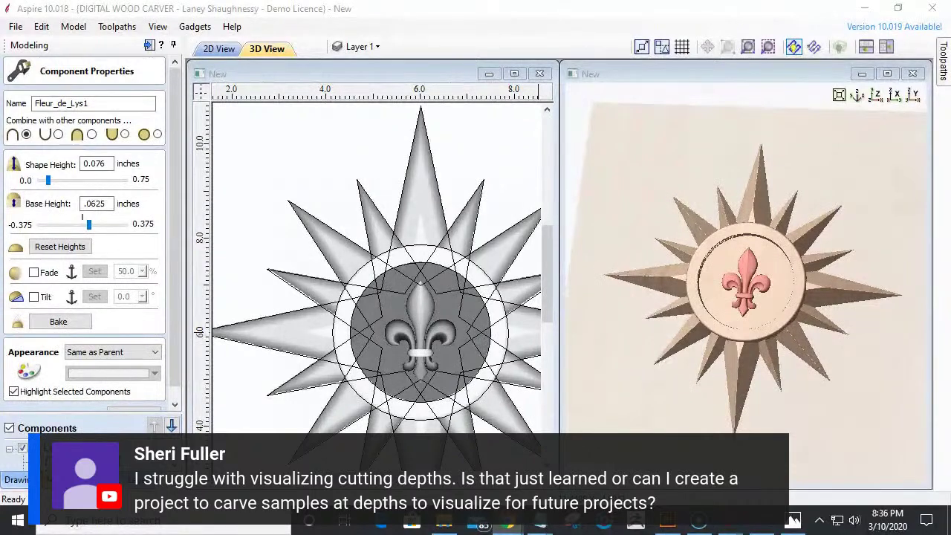
- Switch to VCarve Pro and delete all the vectors from the open 2D drawing
click(943, 74)
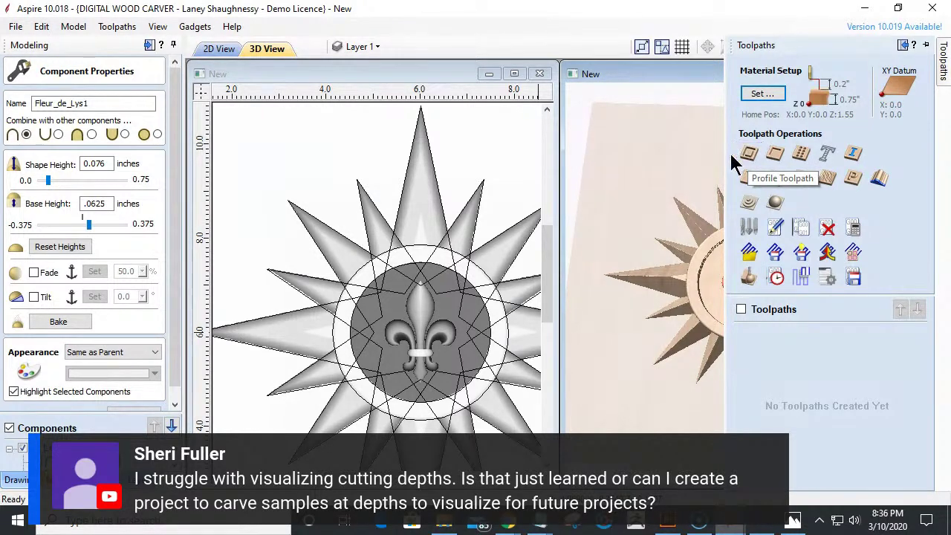
click(762, 523)
click(49, 48)
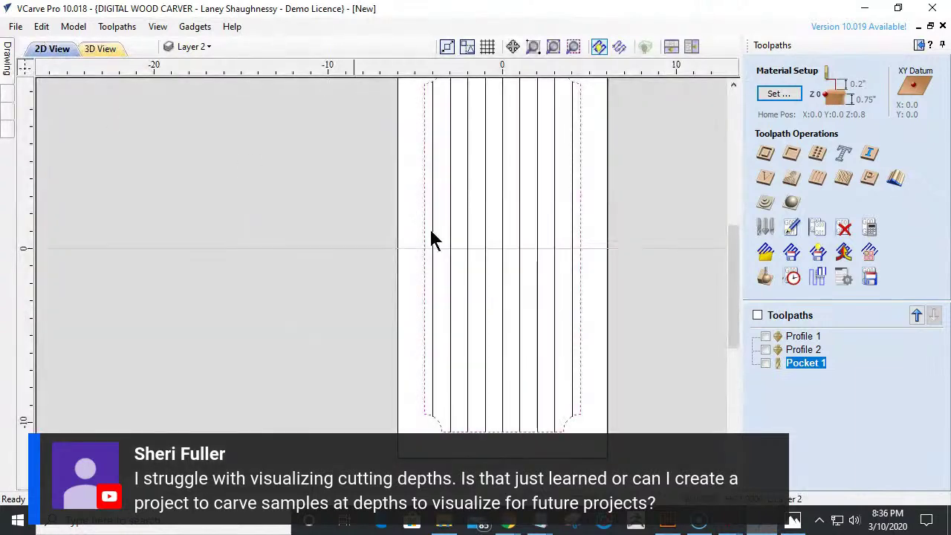
scroll(326, 154, up, 2)
scroll(333, 175, down, 2)
scroll(380, 273, up, 3)
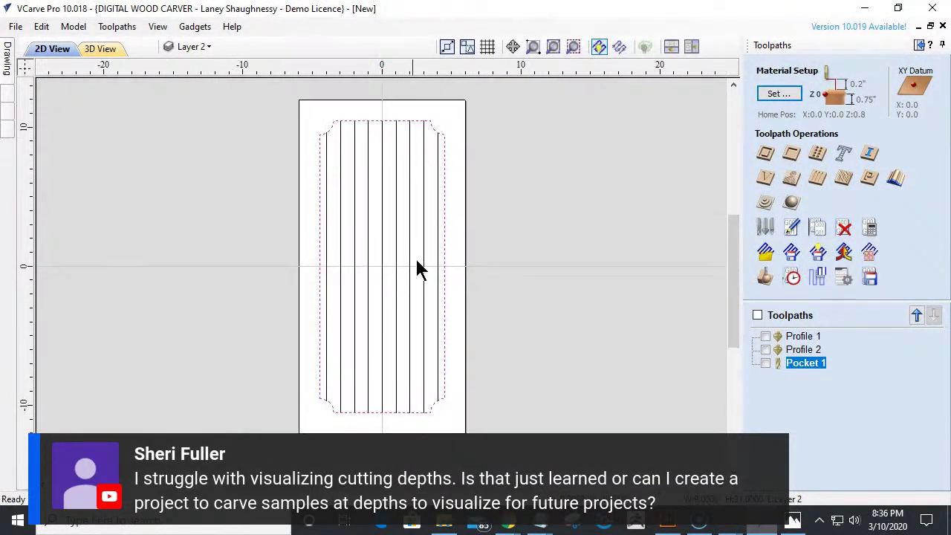
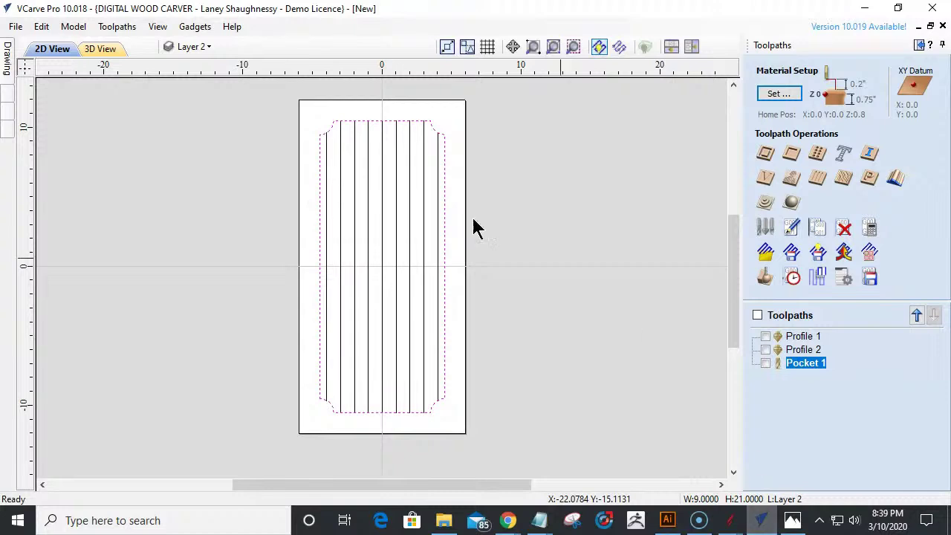
scroll(346, 248, down, 1)
drag(272, 138, 483, 445)
key(Delete)
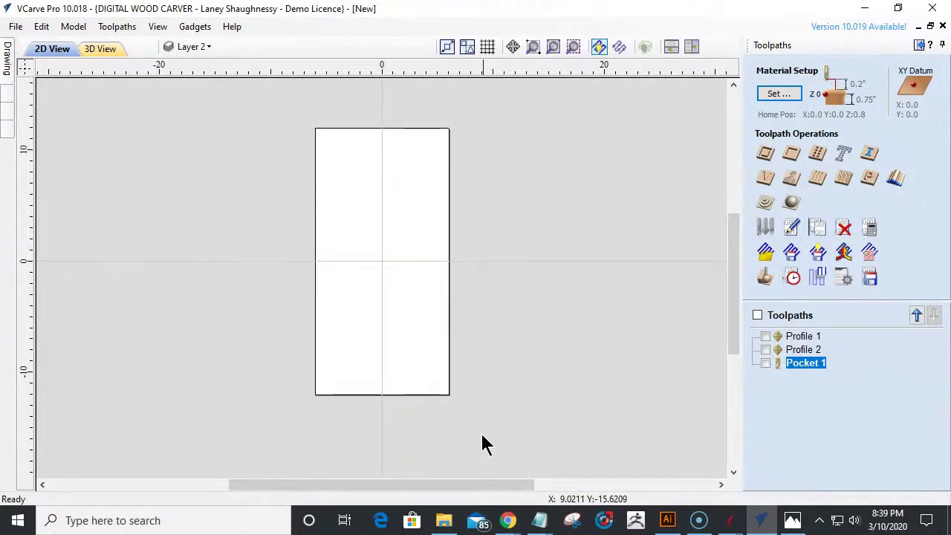
- Draw a 6.0 by 3.5 inch rectangle with square corners in the upper half of the material
mouse_move(7, 59)
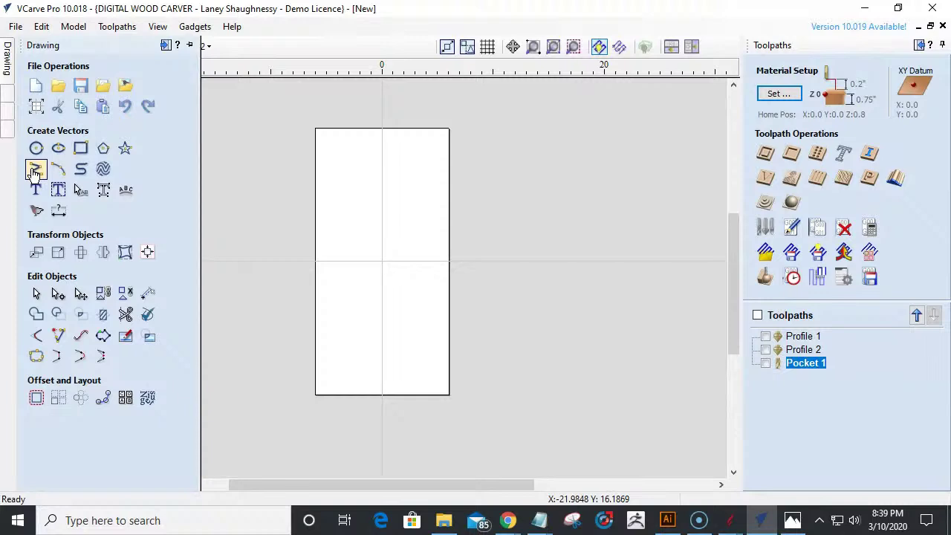
click(80, 148)
drag(536, 213, 586, 239)
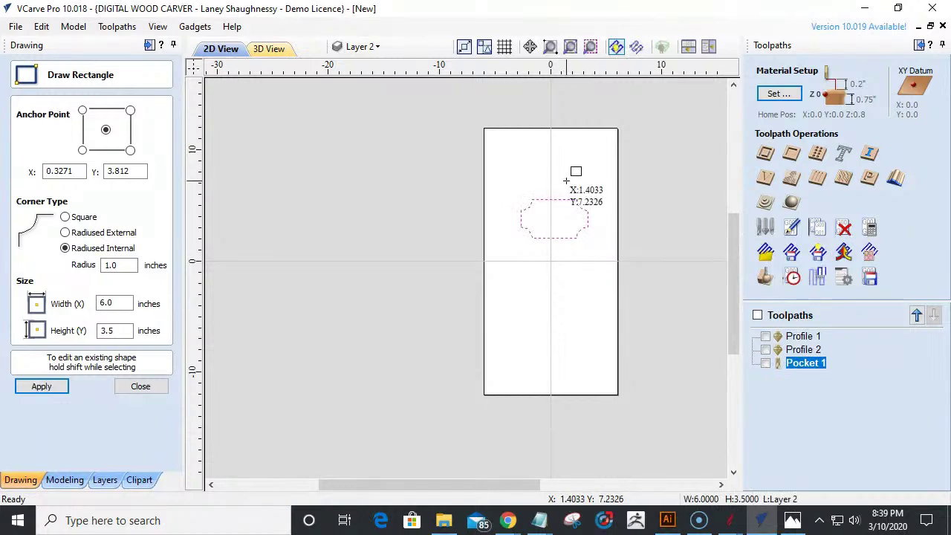
click(65, 217)
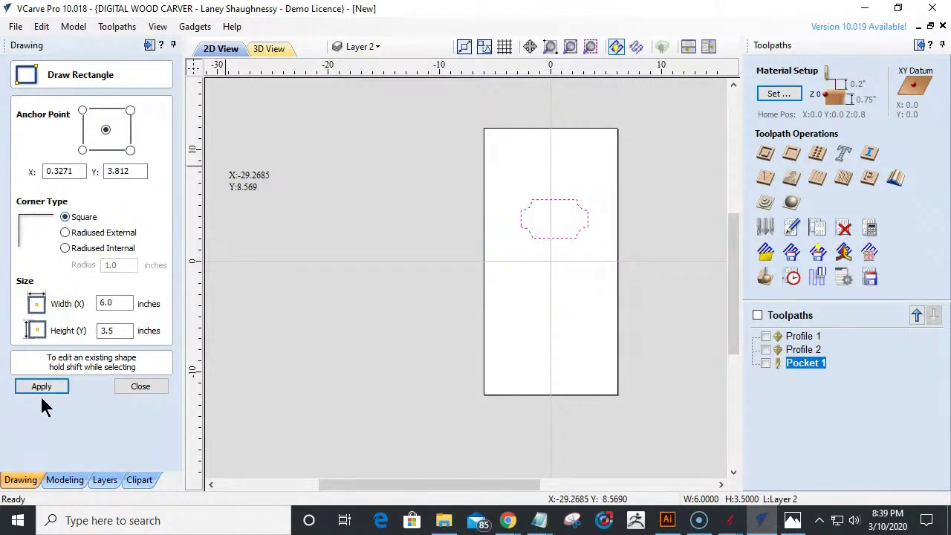
click(41, 387)
scroll(605, 186, up, 3)
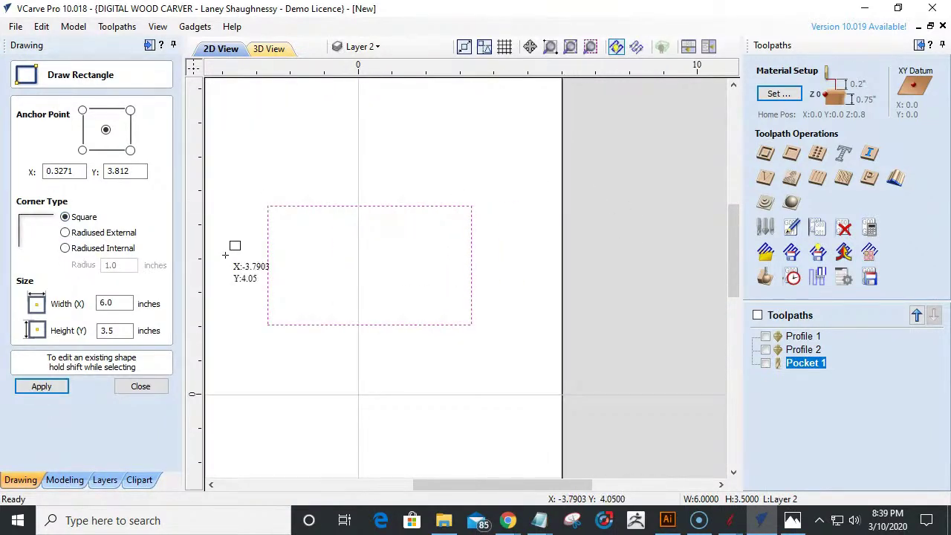
scroll(214, 227, up, 1)
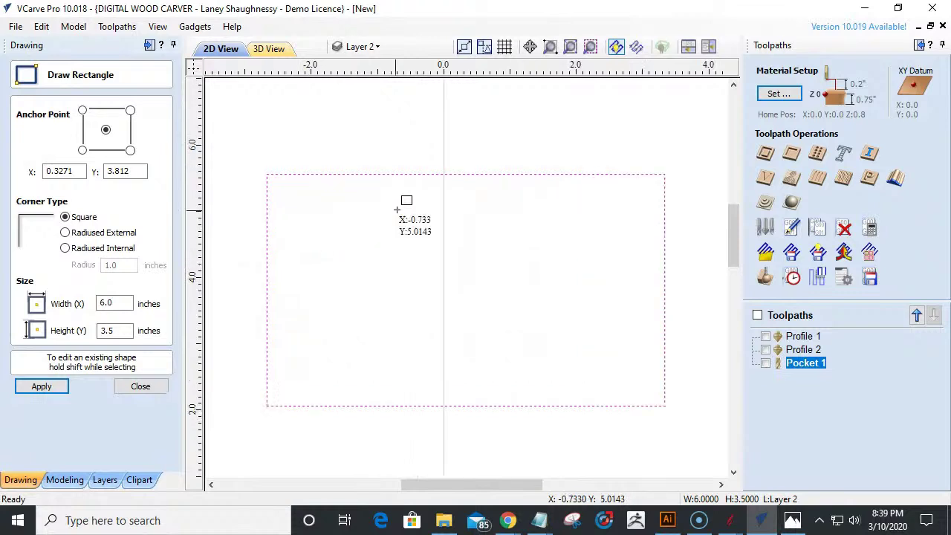
middle_drag(395, 208, 428, 187)
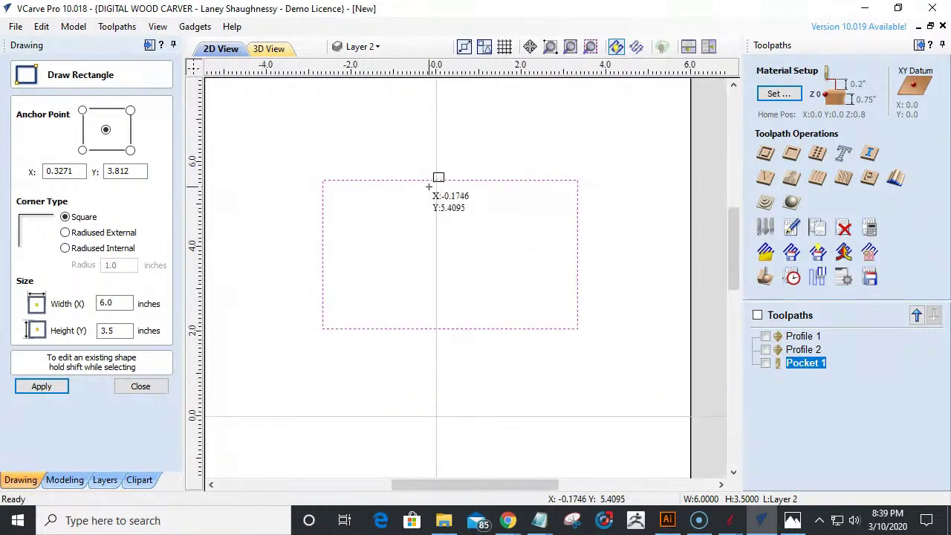
click(140, 388)
- Open the 3D Tabs folder of the Clipart library and browse its models
click(149, 480)
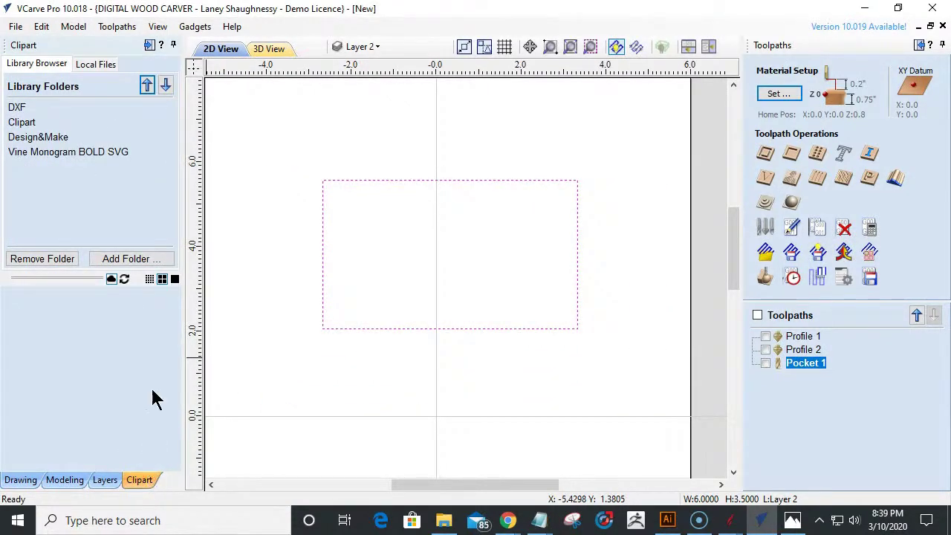
click(22, 123)
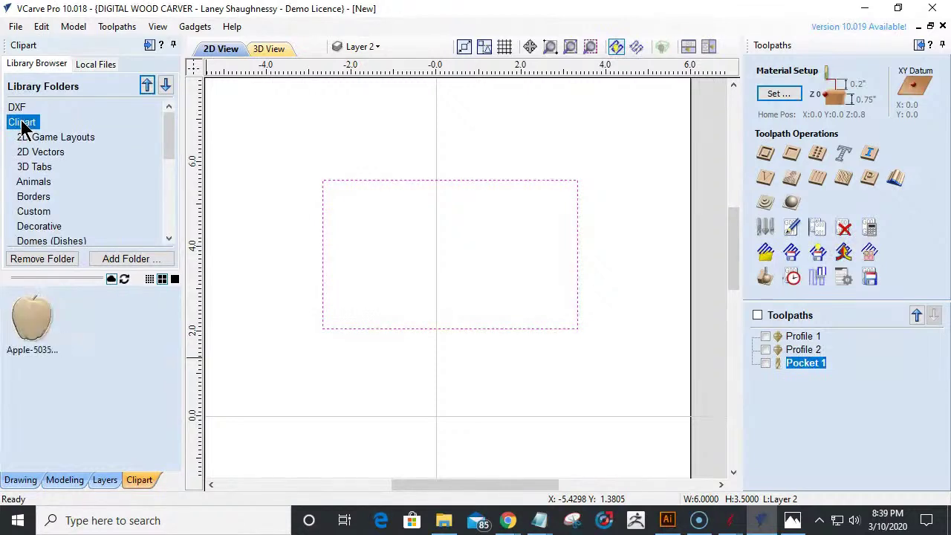
click(39, 167)
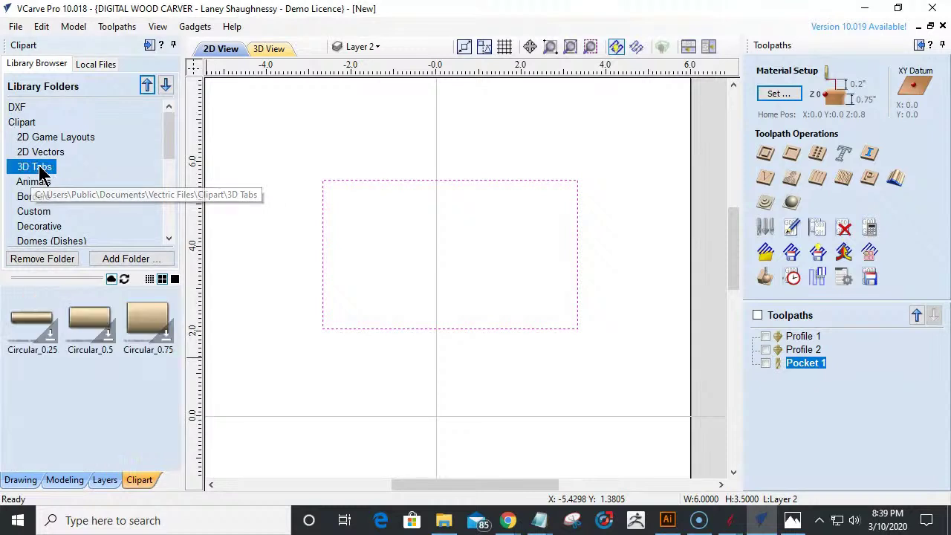
scroll(153, 320, down, 2)
scroll(153, 319, up, 2)
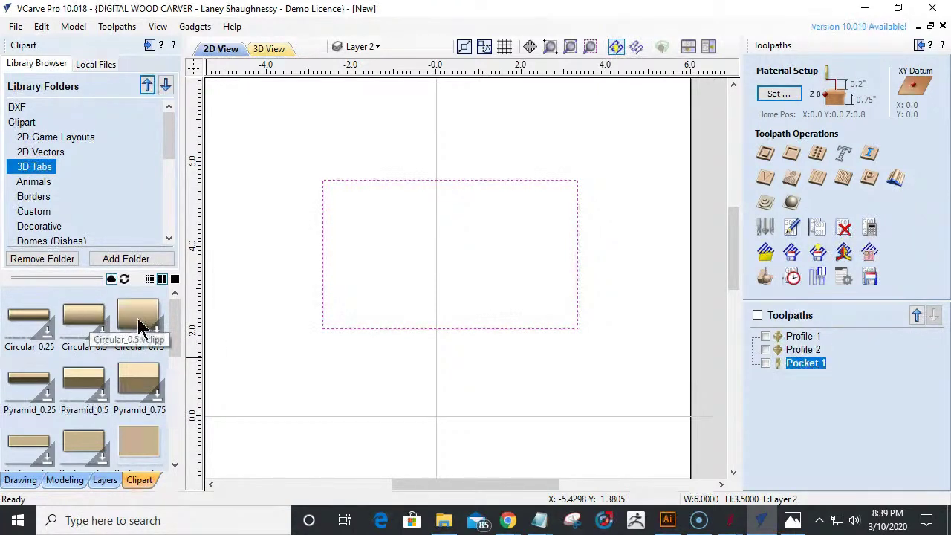
- Try to place the Circular_0.75 tab on the drawing and log in to refresh the clipart content
drag(138, 326, 453, 242)
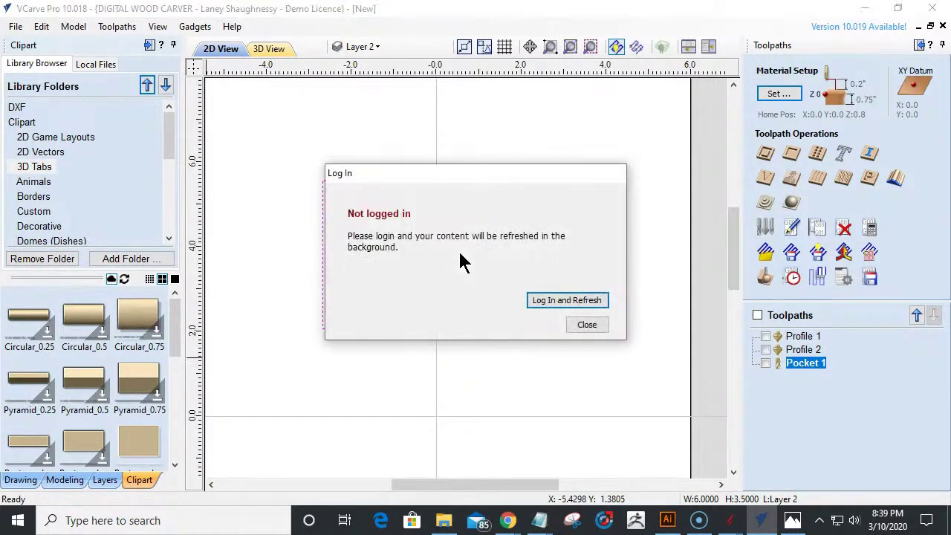
click(562, 301)
click(562, 303)
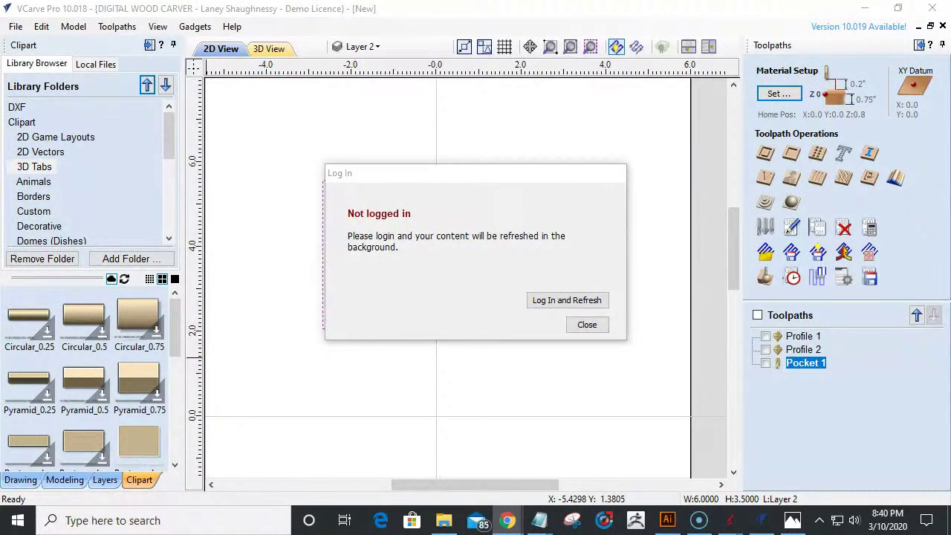
click(586, 326)
- Place the downloaded Circular_0.75 tab on the material and move it to the middle of the rectangle
drag(161, 327, 488, 265)
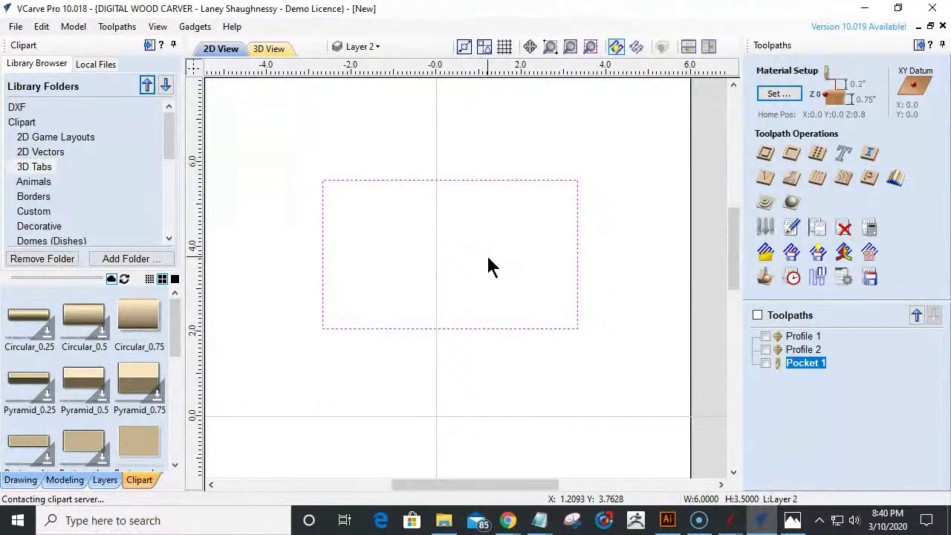
scroll(532, 283, down, 1)
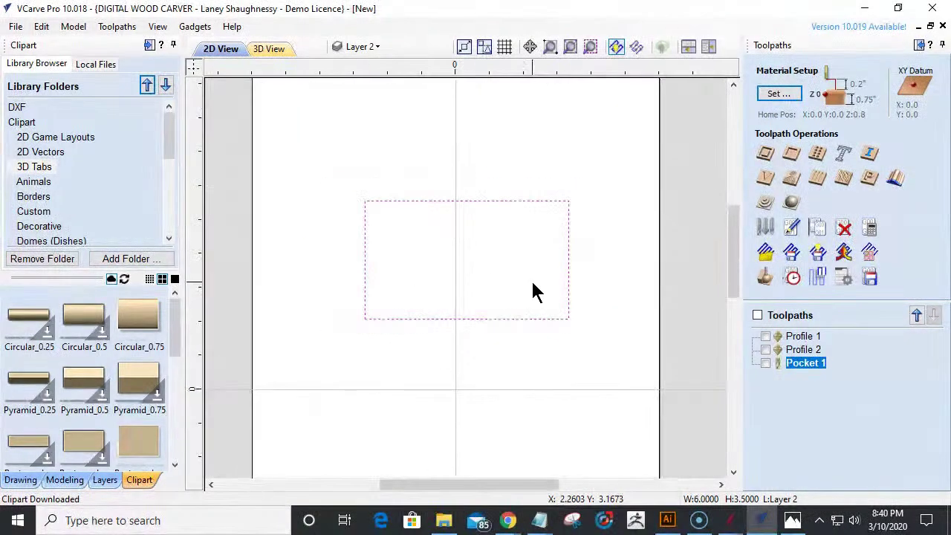
drag(145, 315, 533, 405)
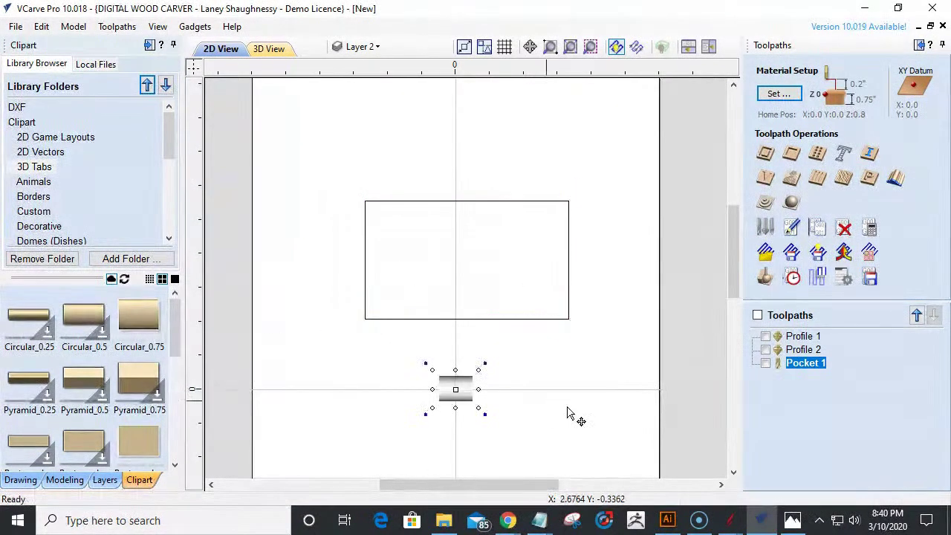
drag(456, 388, 466, 261)
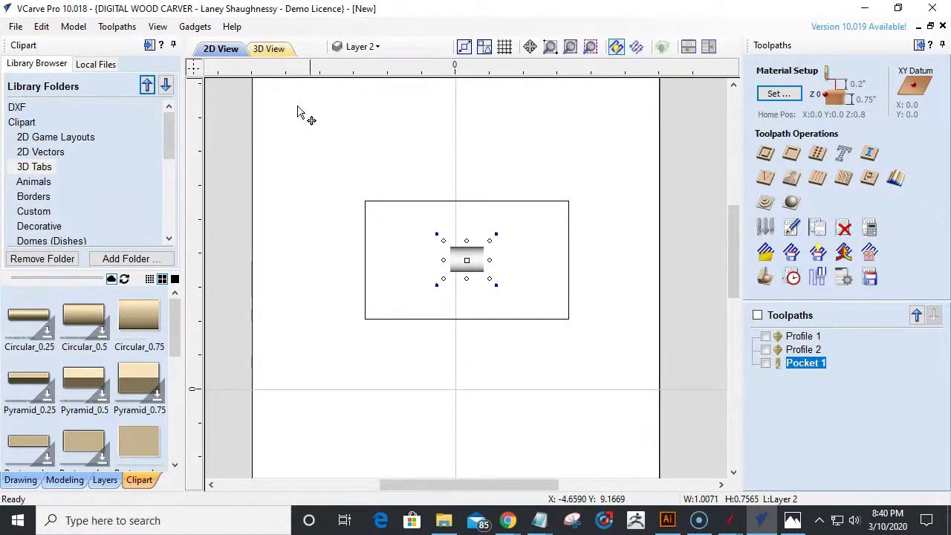
- Examine the shape of the circular tab up close in the 3D view
click(273, 50)
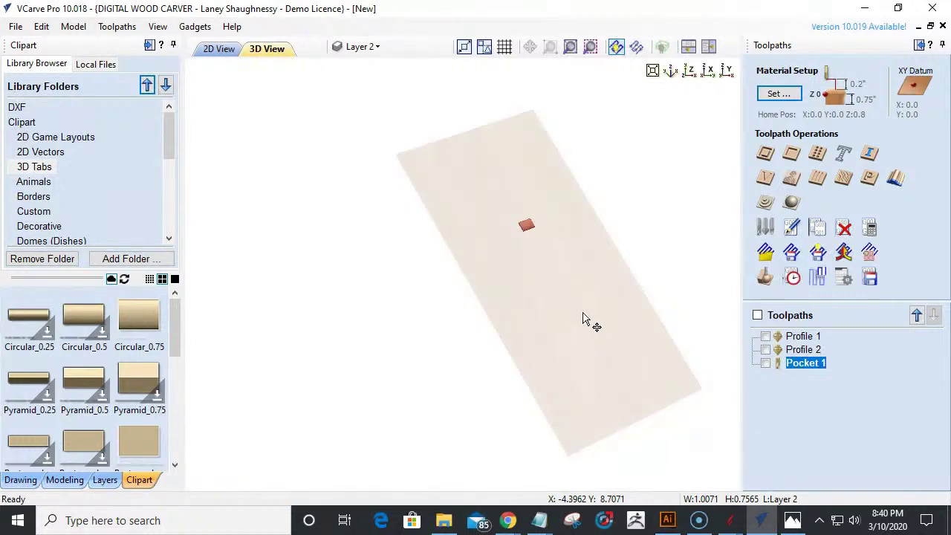
click(527, 224)
scroll(428, 226, up, 3)
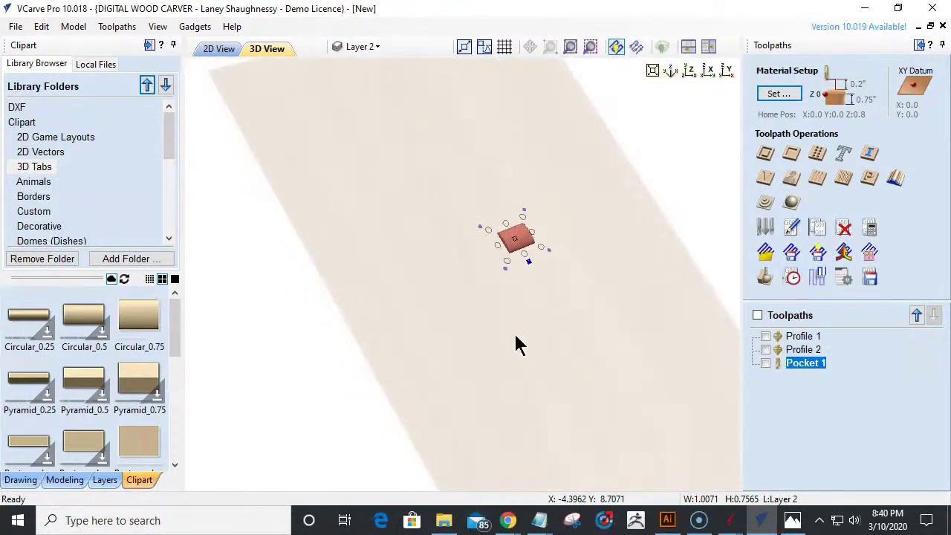
scroll(594, 249, up, 5)
middle_drag(572, 252, 452, 282)
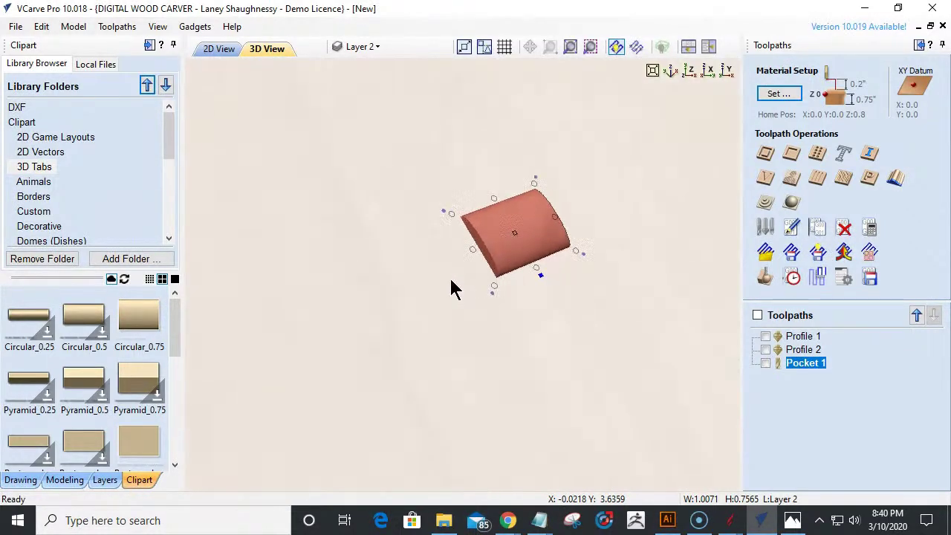
scroll(509, 290, up, 3)
- Tile the 2D and 3D views one above the other and collapse the toolpath controls
click(218, 50)
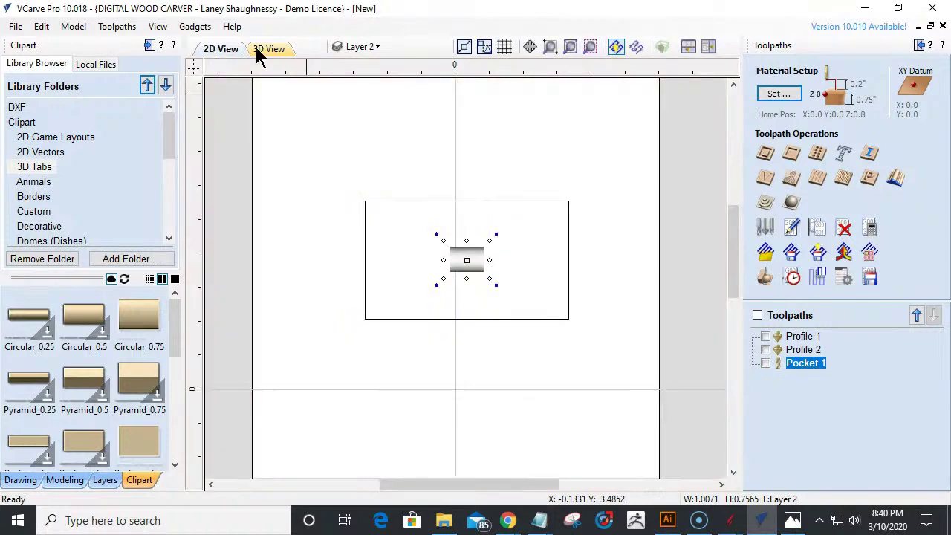
click(692, 46)
click(919, 46)
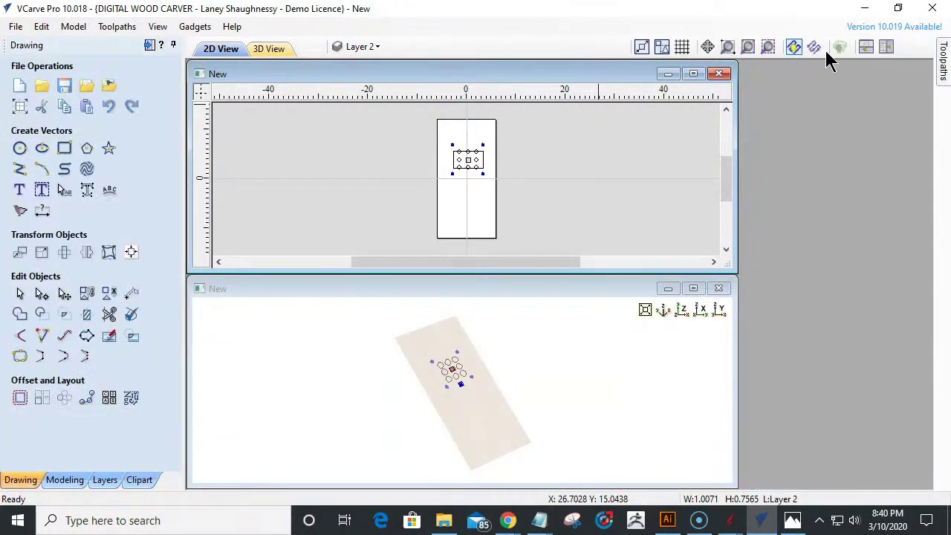
- Arrange the 2D and 3D views side by side and frame the circular tab up close in the 3D view
click(886, 47)
scroll(706, 276, up, 5)
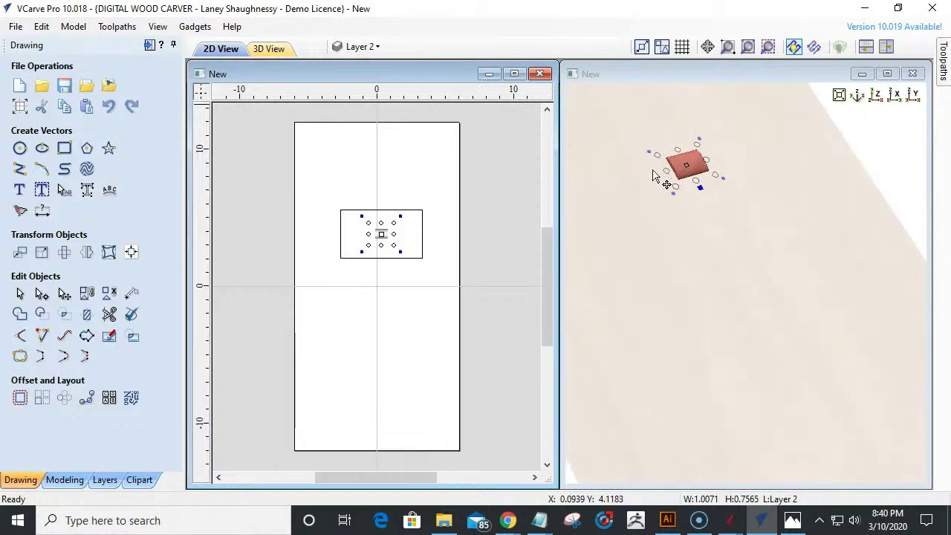
middle_drag(675, 180, 732, 314)
scroll(728, 267, up, 2)
scroll(728, 267, up, 4)
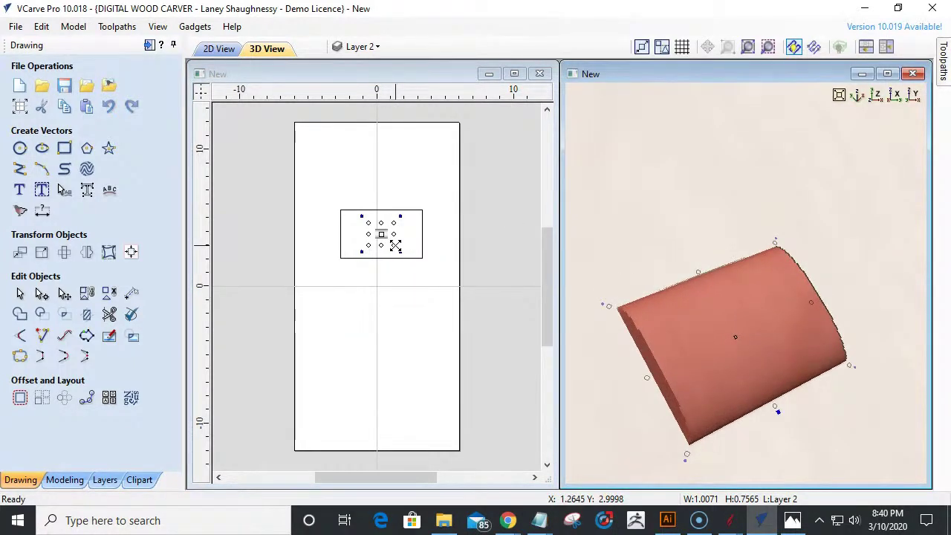
- Enlarge the circular tab about its centre to about 6.25 by 4.70 inches so that it covers the rectangle
drag(395, 246, 428, 269)
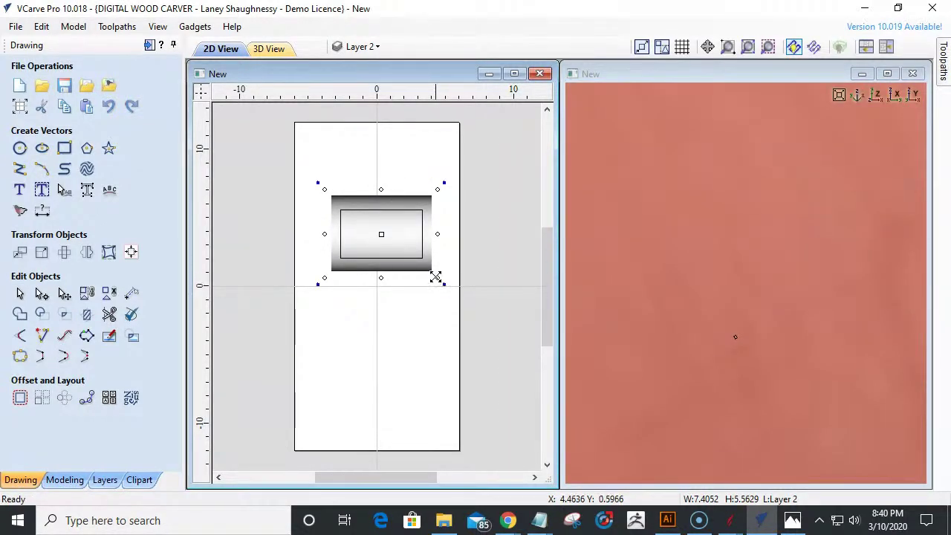
drag(436, 277, 428, 264)
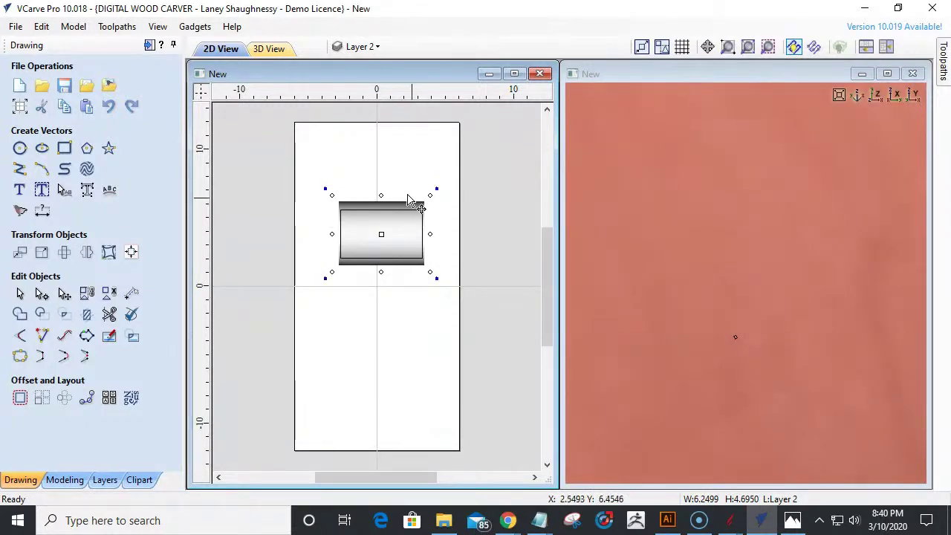
scroll(341, 210, up, 2)
scroll(340, 210, up, 1)
scroll(340, 212, down, 2)
scroll(340, 213, down, 1)
scroll(753, 265, down, 5)
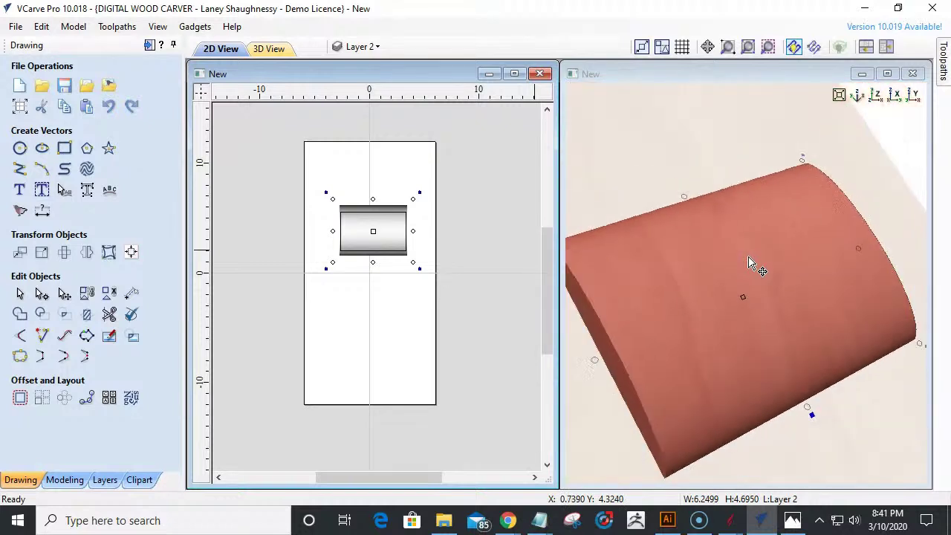
drag(718, 340, 684, 399)
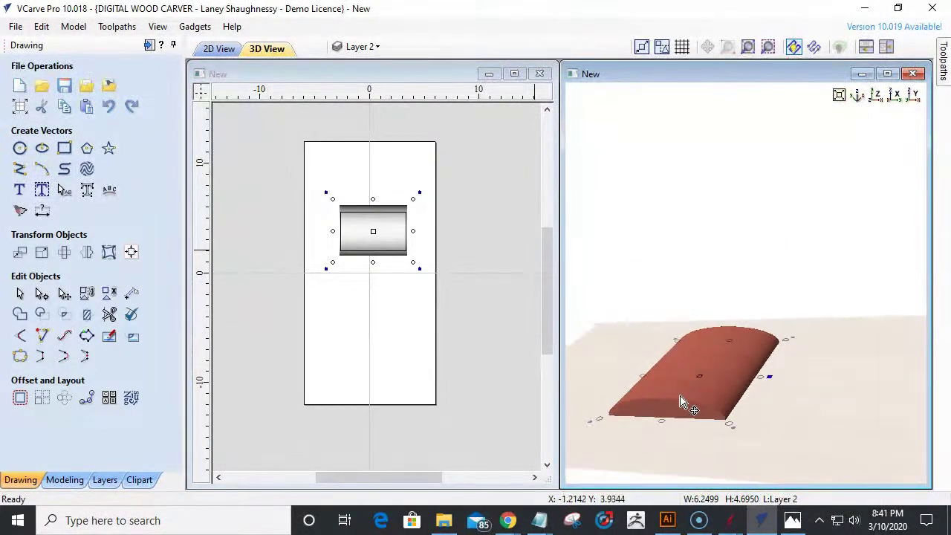
- Set the Circular_0.75 component's shape height to 0.75 inches and collapse the modelling controls
click(67, 480)
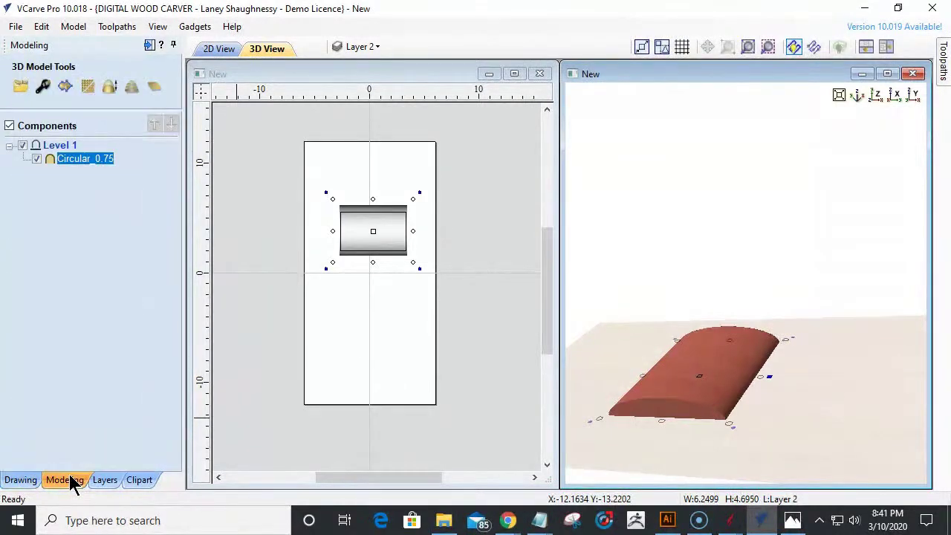
click(42, 88)
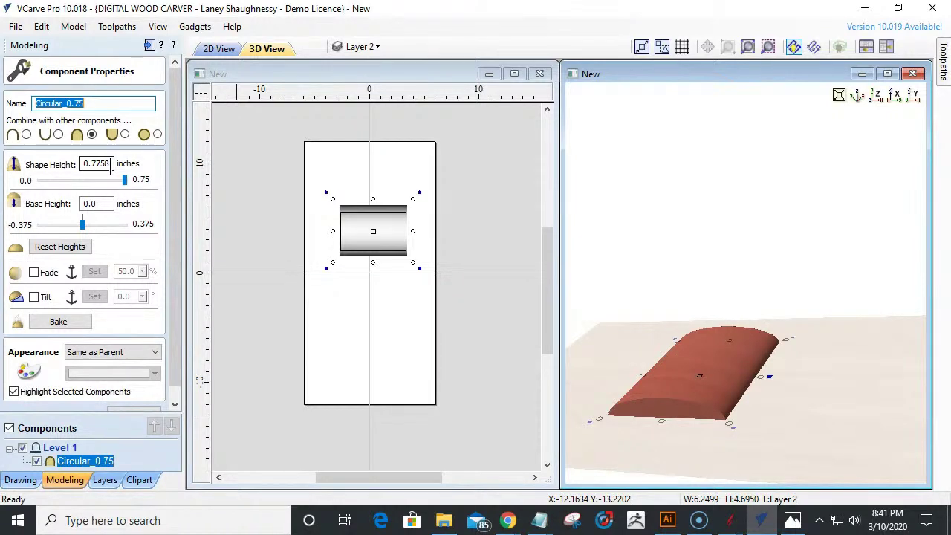
click(110, 166)
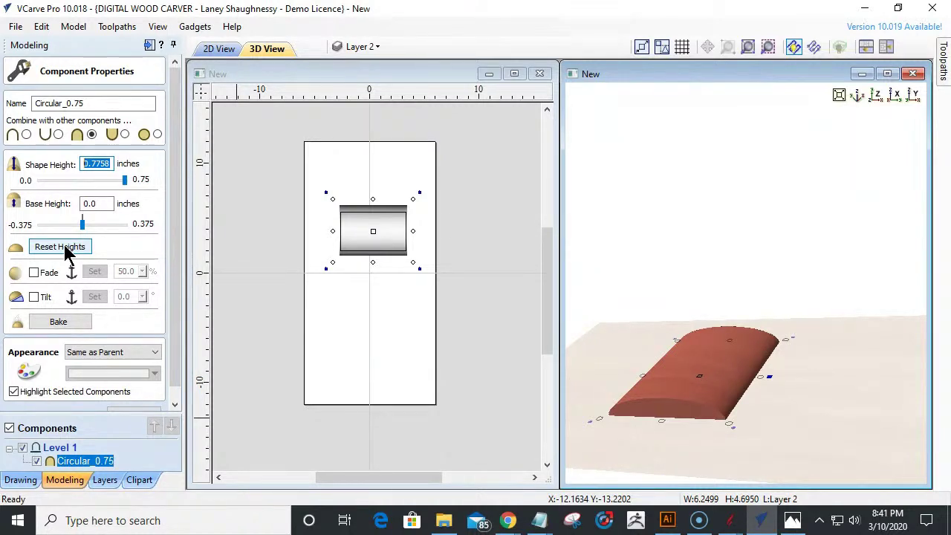
text(1)
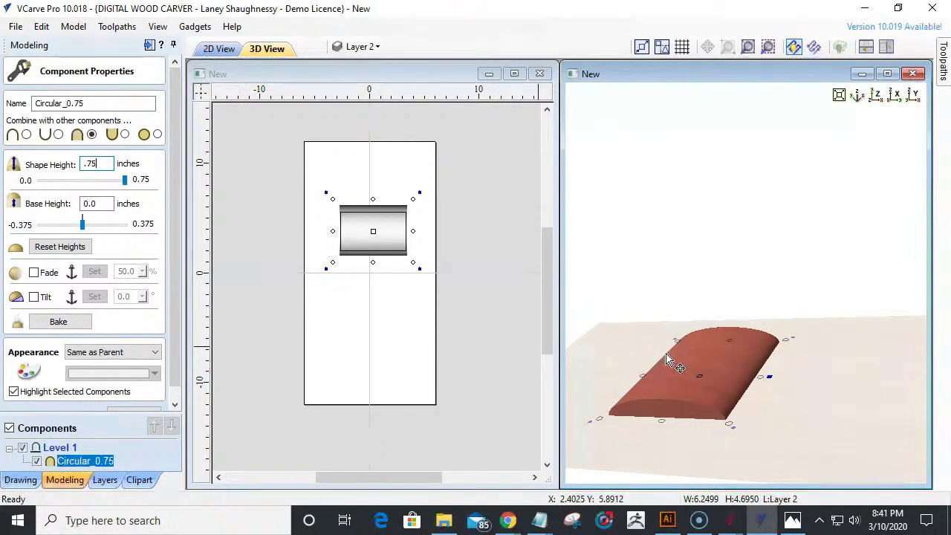
click(148, 45)
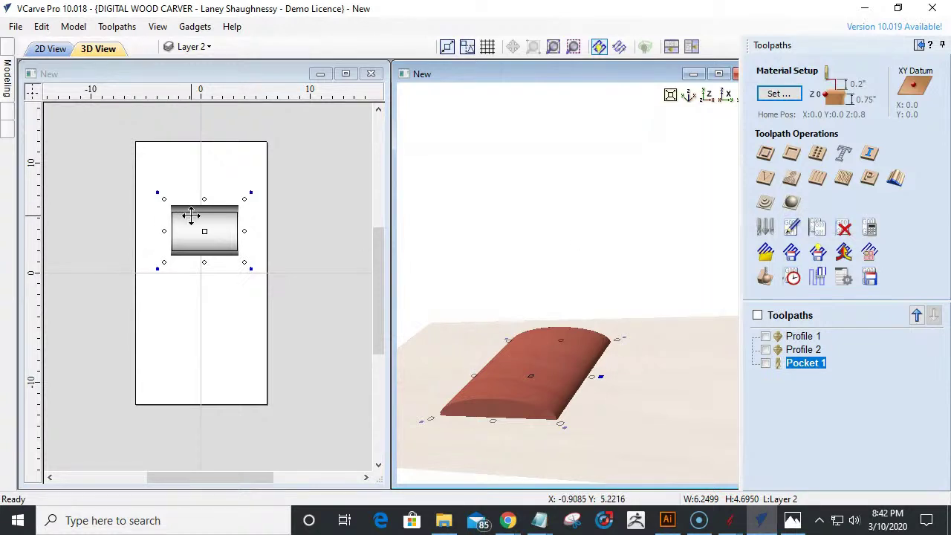
- Shift the circular tab slightly upward and move it back down so that it is centred over the rectangle
drag(181, 215, 181, 212)
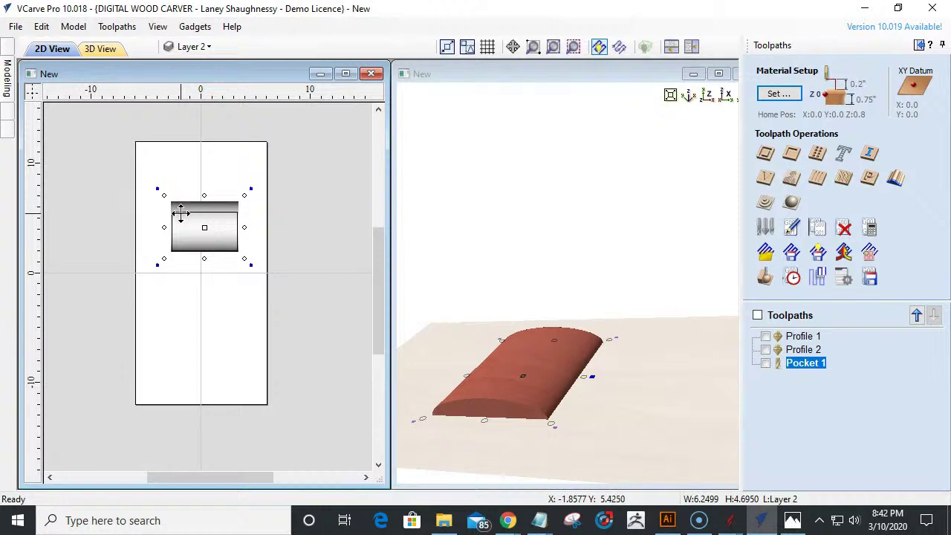
scroll(184, 250, up, 3)
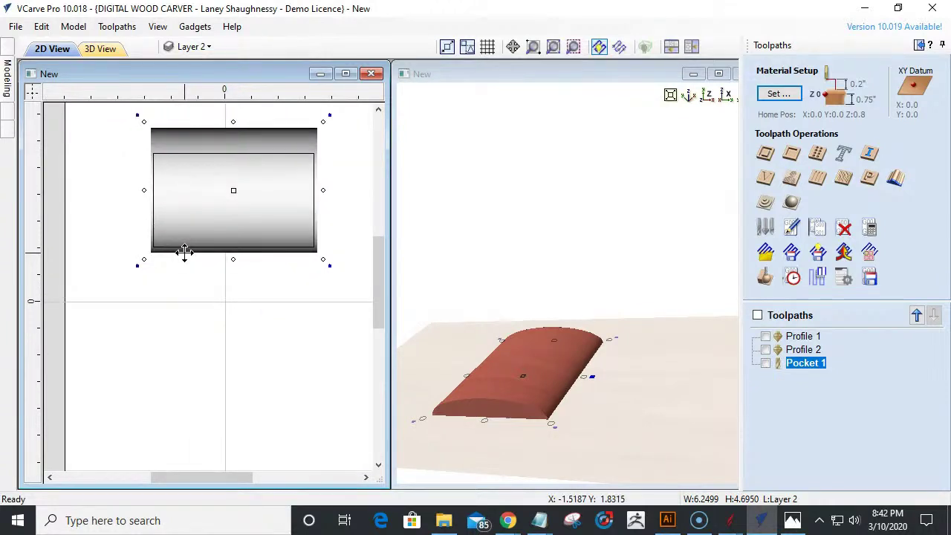
drag(184, 251, 184, 260)
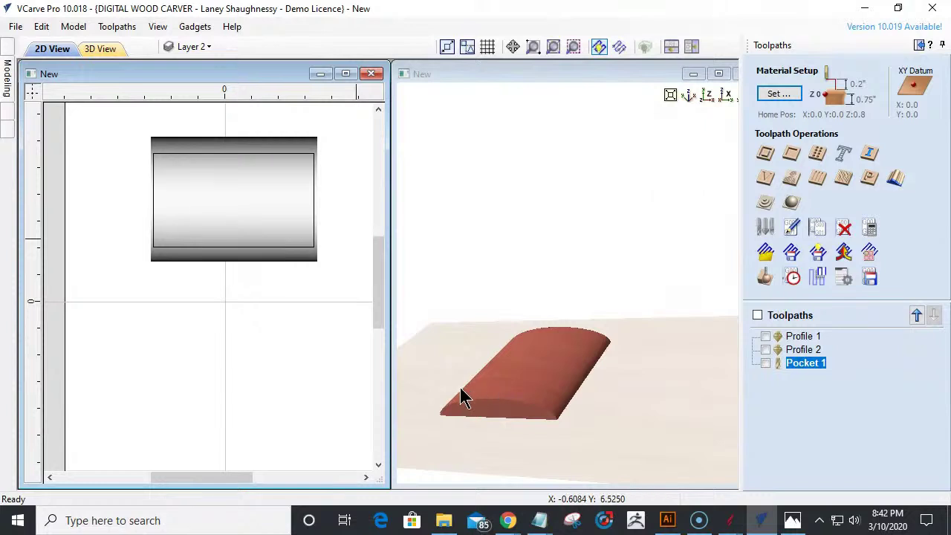
- Delete the rectangle vector underneath the circular tab
click(216, 247)
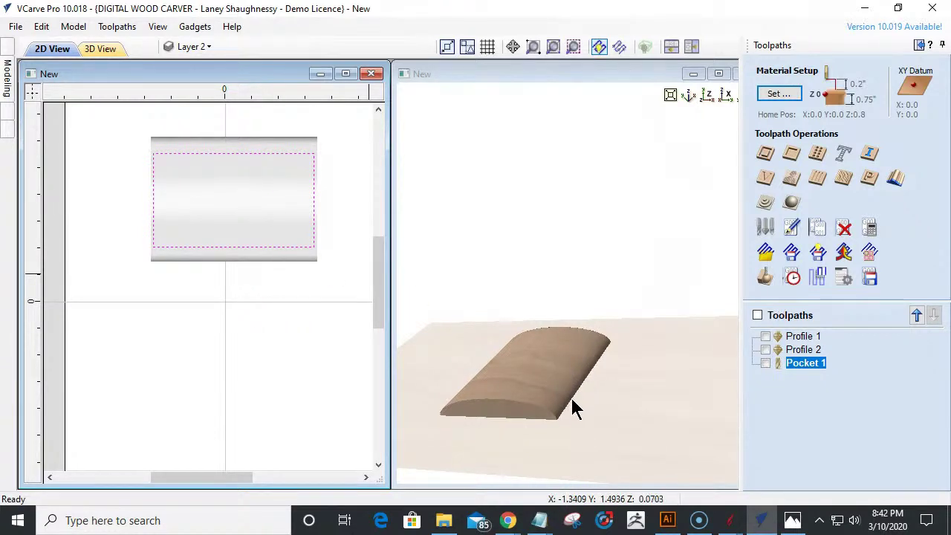
click(234, 247)
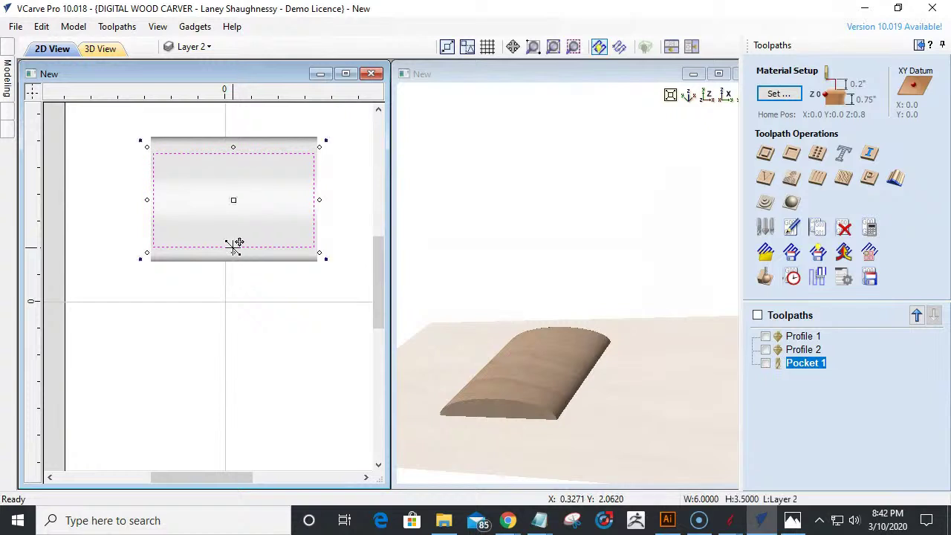
key(Escape)
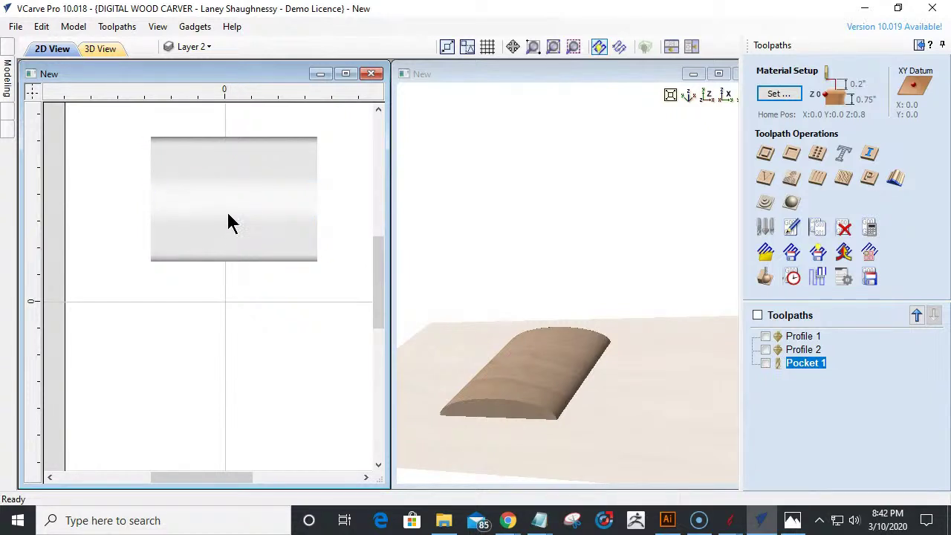
- Resize the circular tab to 7 inches wide and 3.5 inches high with the XY link turned off
scroll(234, 192, down, 1)
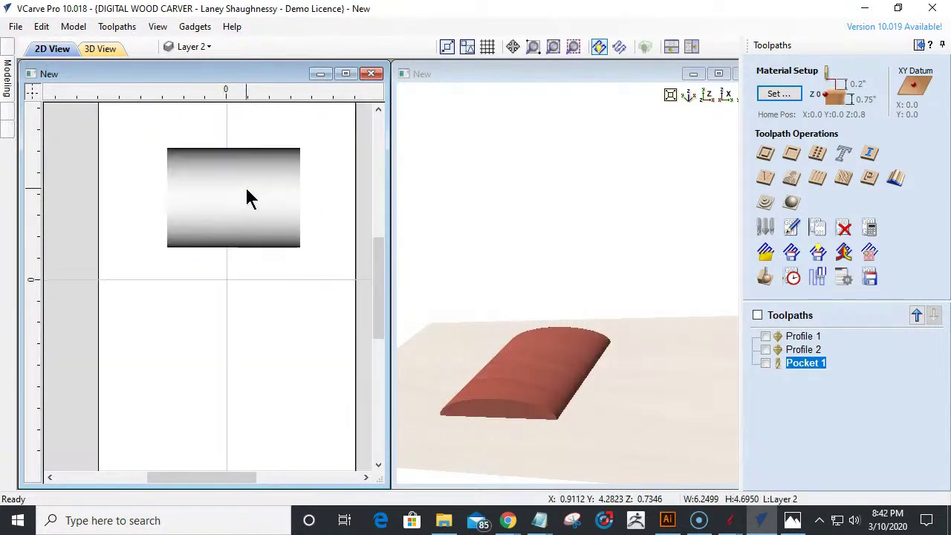
click(8, 58)
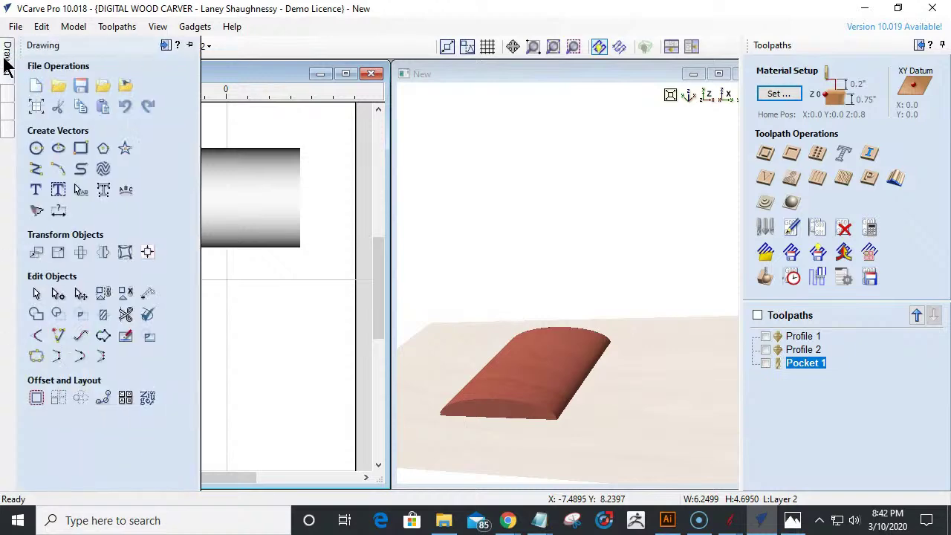
click(55, 254)
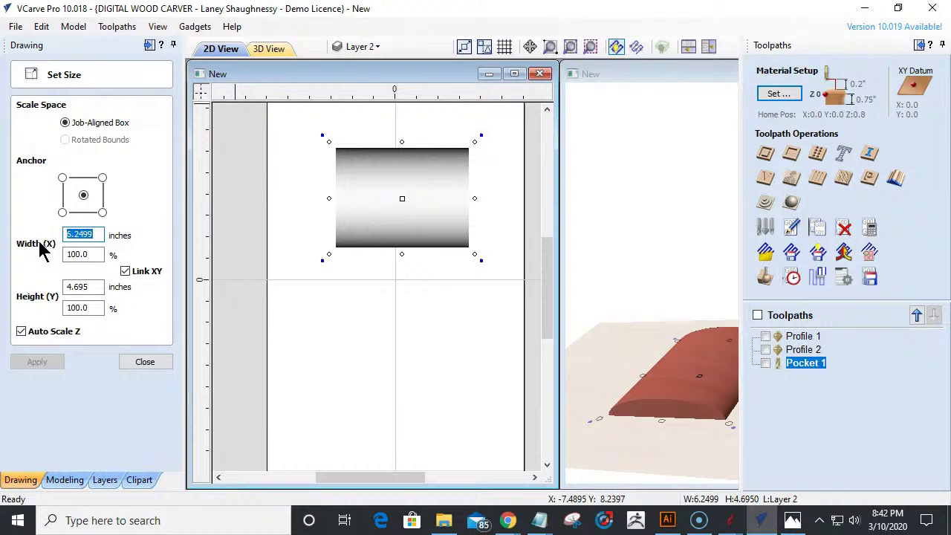
text(7)
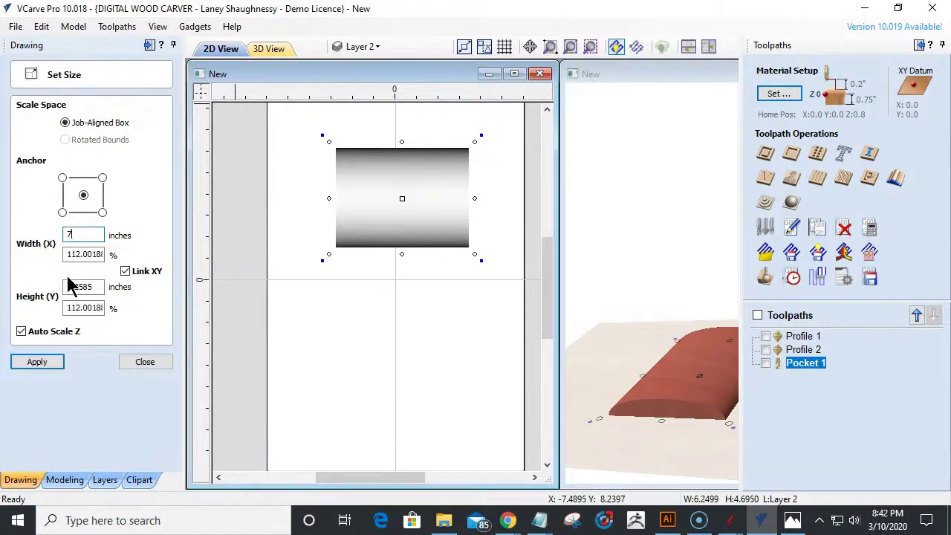
click(125, 271)
double_click(93, 290)
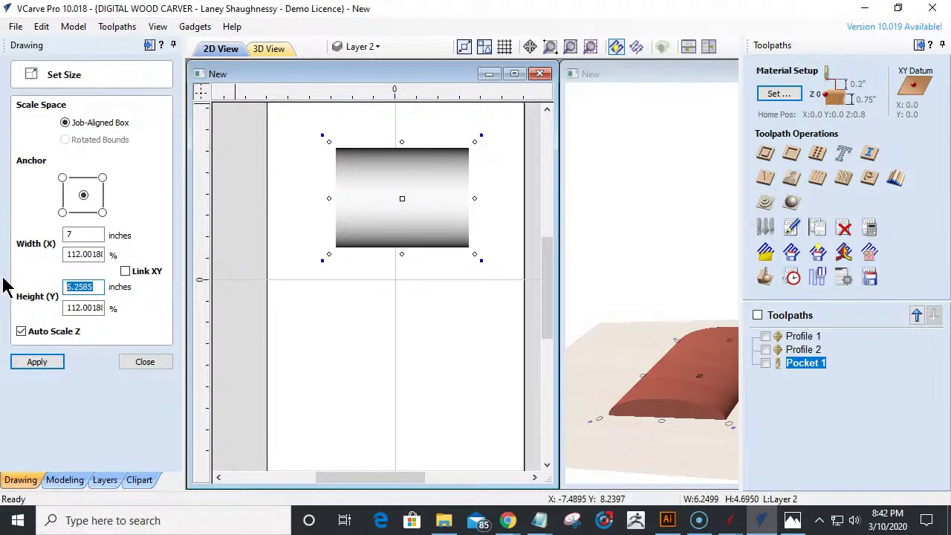
text(3.5)
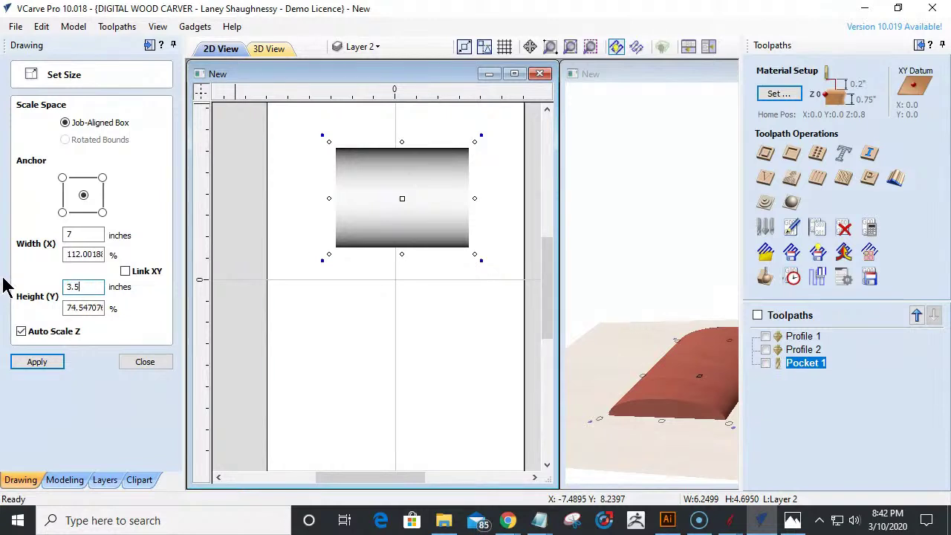
click(33, 364)
drag(712, 396, 652, 387)
drag(739, 386, 740, 384)
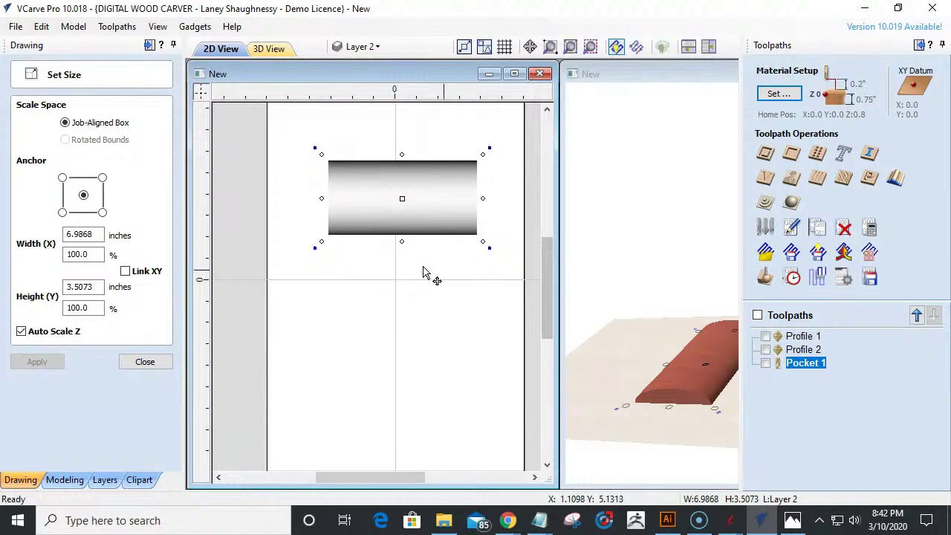
click(126, 364)
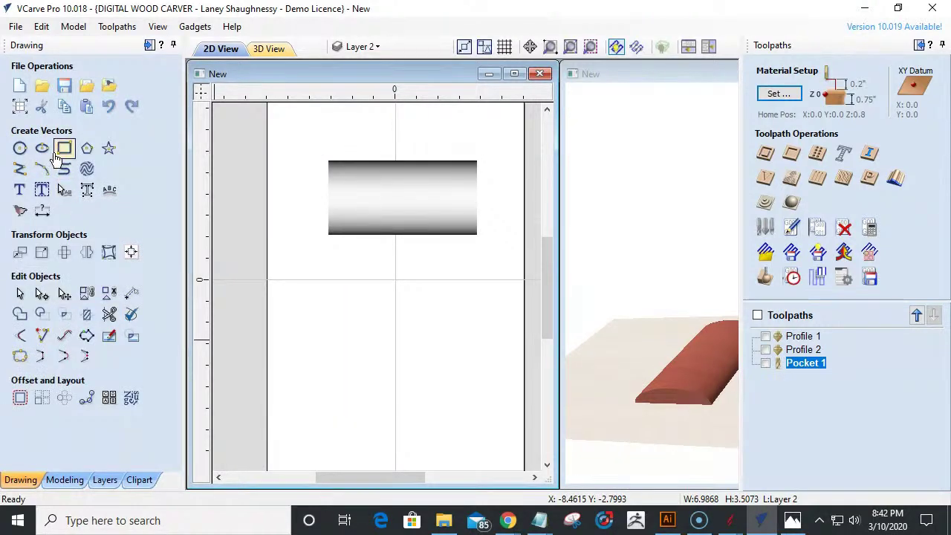
- Close the component properties and create a vector boundary around the circular tab
click(64, 479)
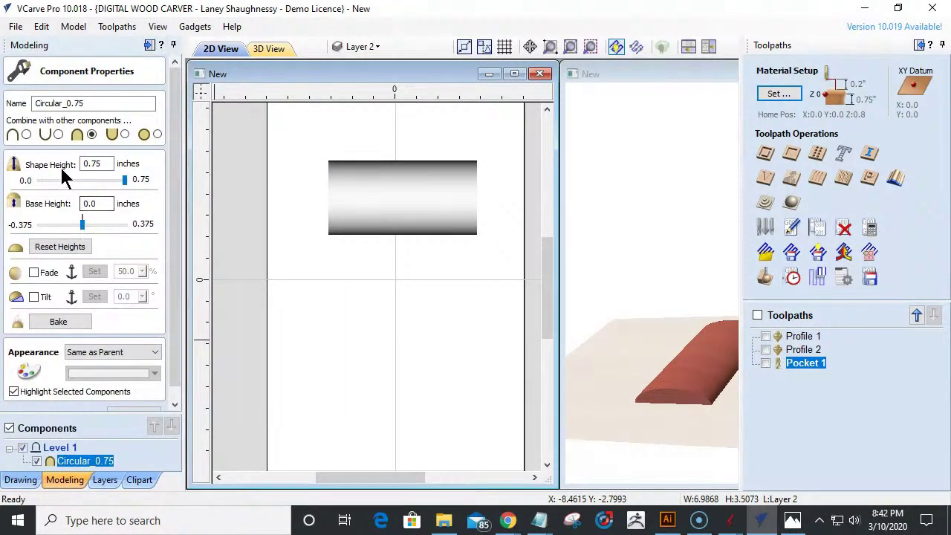
scroll(178, 390, down, 1)
scroll(178, 392, down, 3)
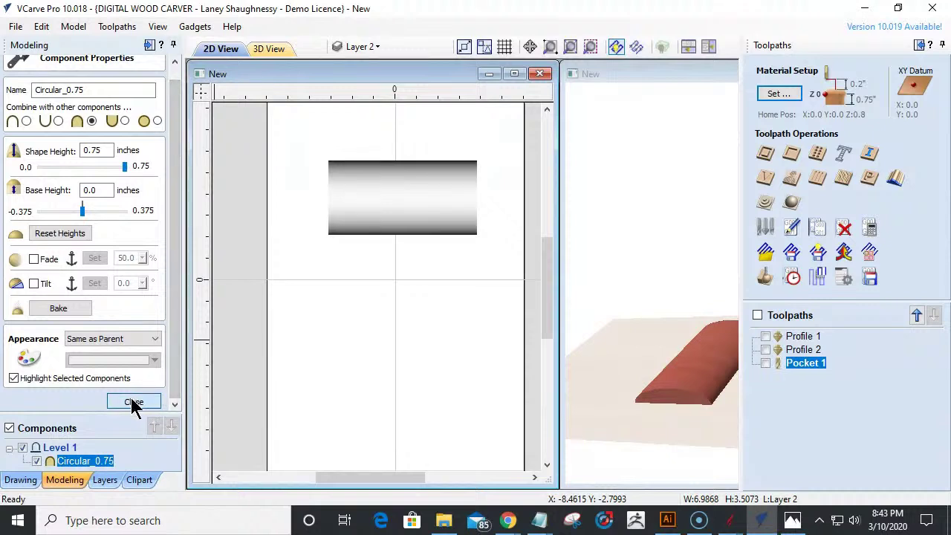
click(134, 404)
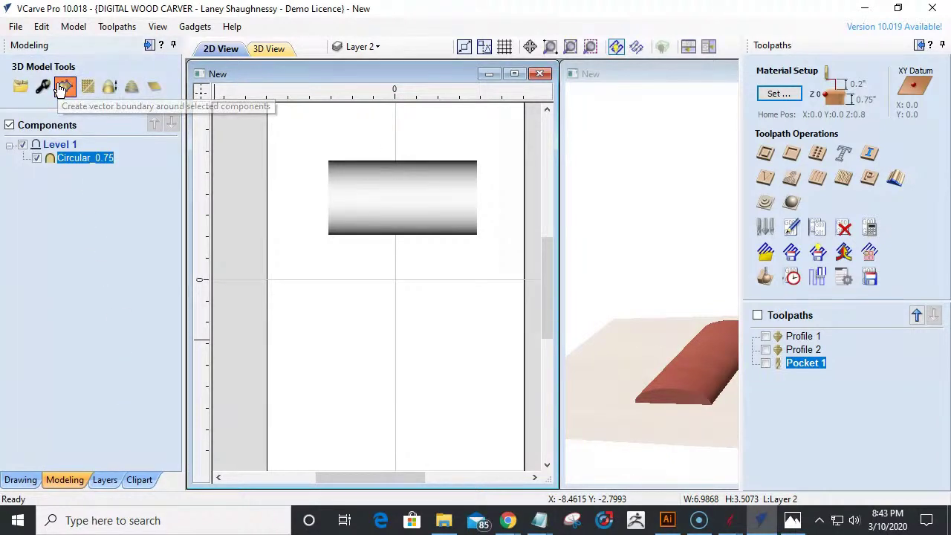
click(477, 209)
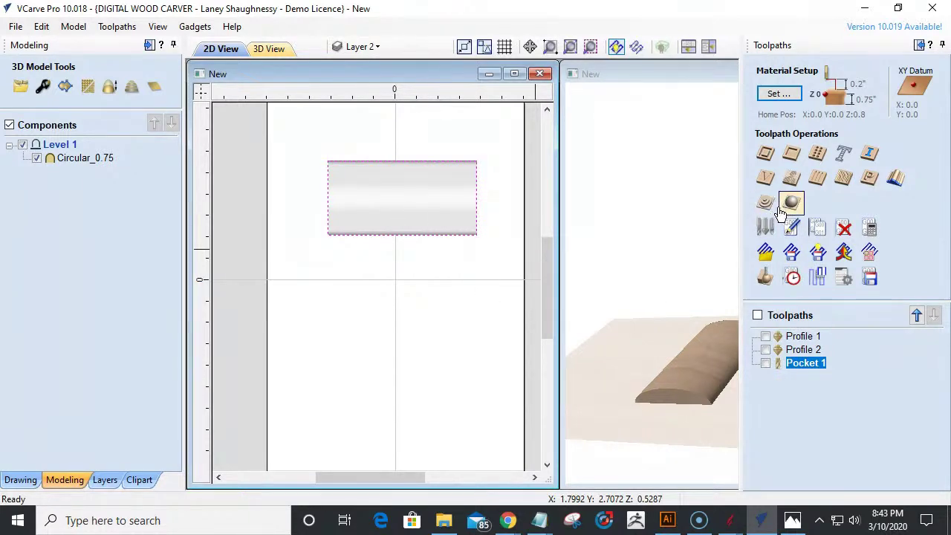
- Select the circular tab together with its boundary vector and shrink both to about 6.11 by 3.06 inches
click(79, 159)
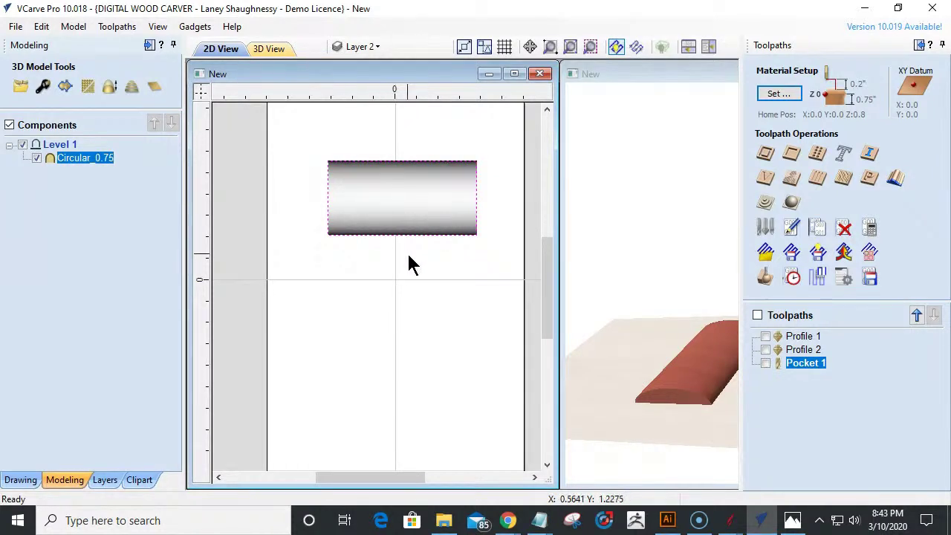
scroll(410, 260, down, 3)
scroll(399, 255, up, 2)
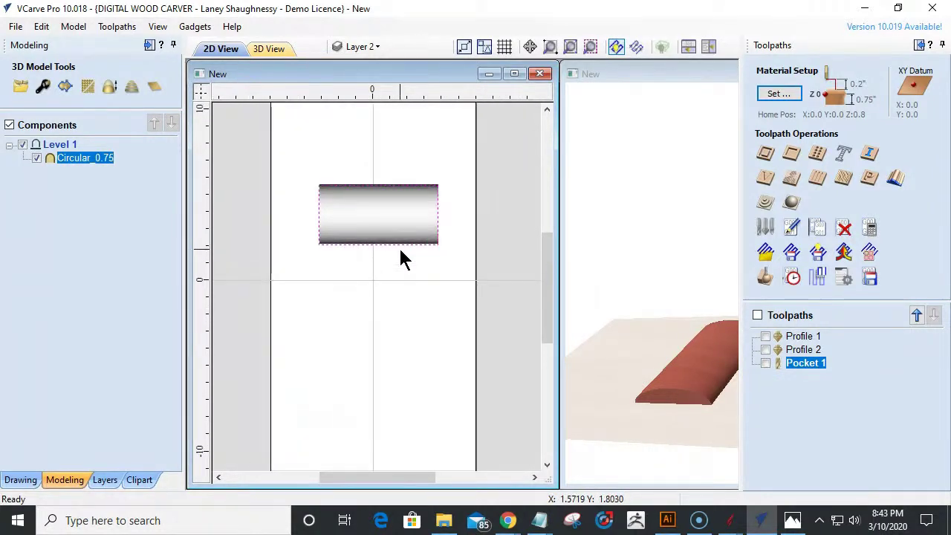
click(371, 208)
scroll(360, 211, up, 2)
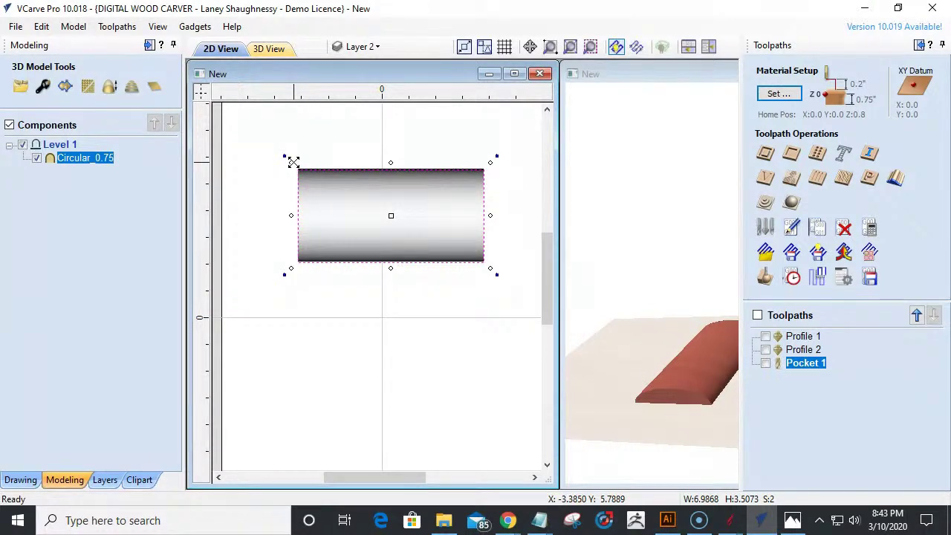
drag(293, 162, 302, 176)
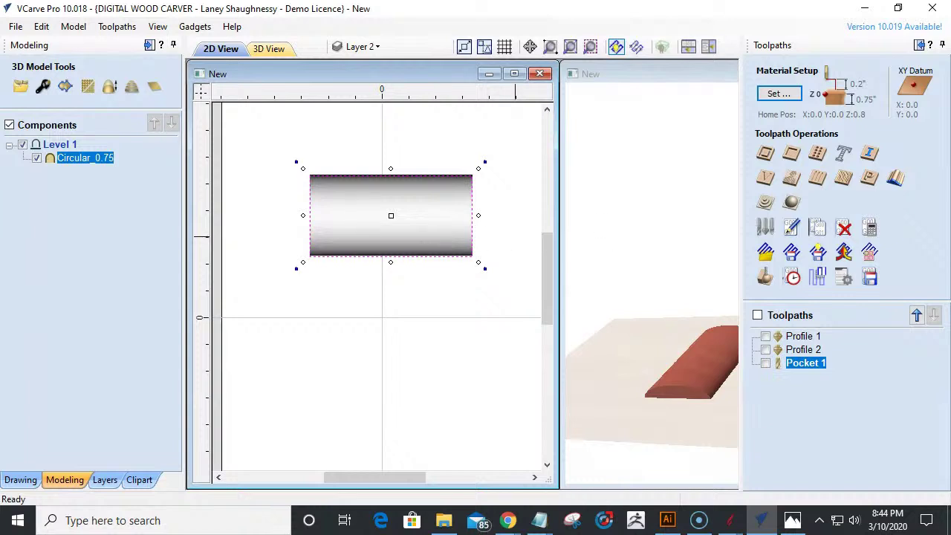
- Look through the circular, pyramid and rectangular shapes in the 3D Tabs clipart folder
key(alt+Tab)
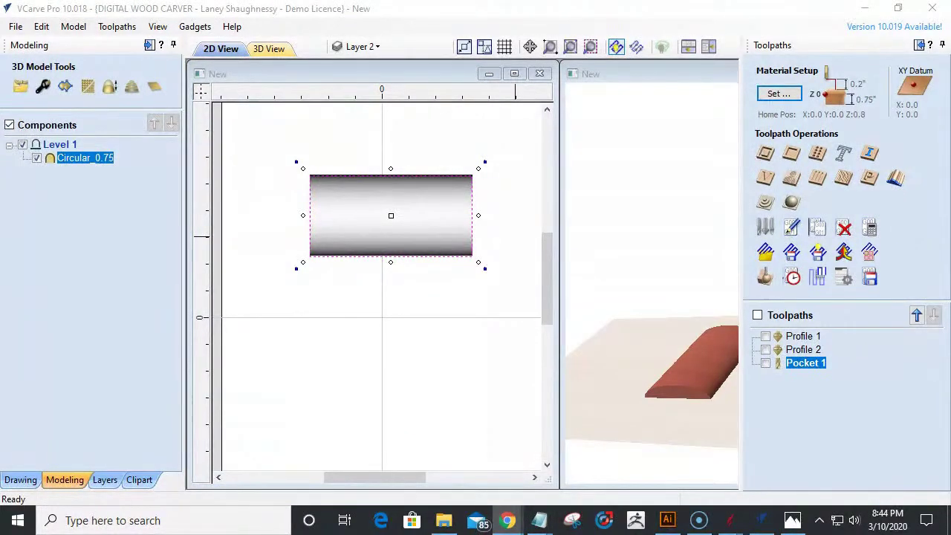
click(139, 480)
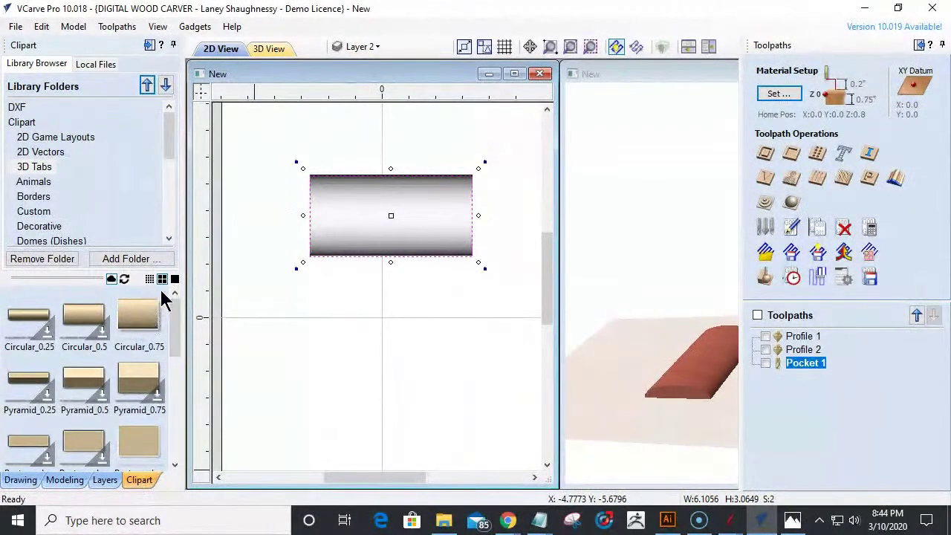
scroll(156, 312, down, 1)
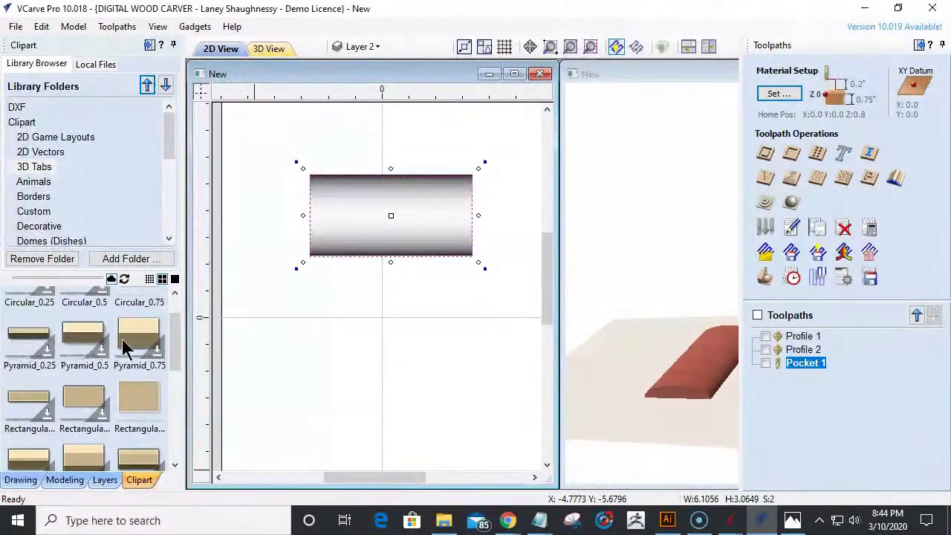
scroll(104, 319, up, 1)
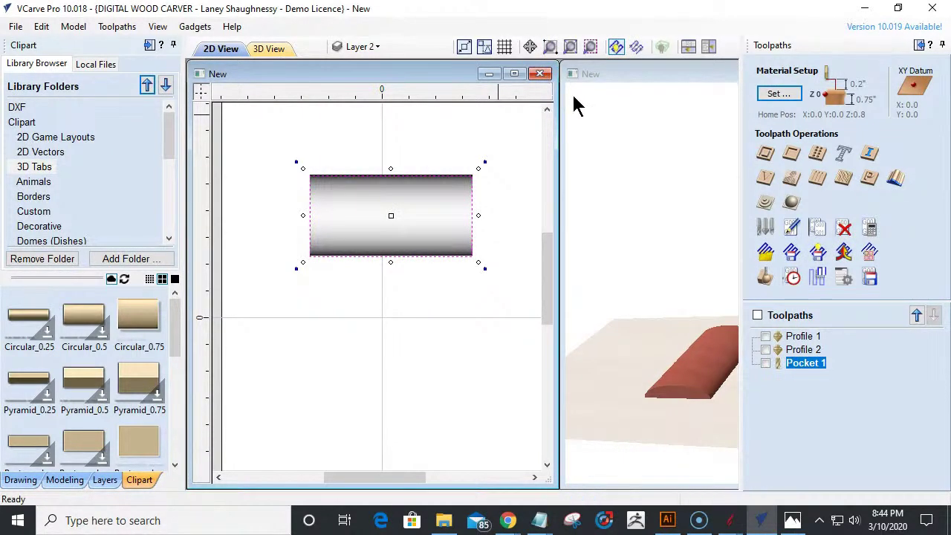
scroll(647, 259, down, 2)
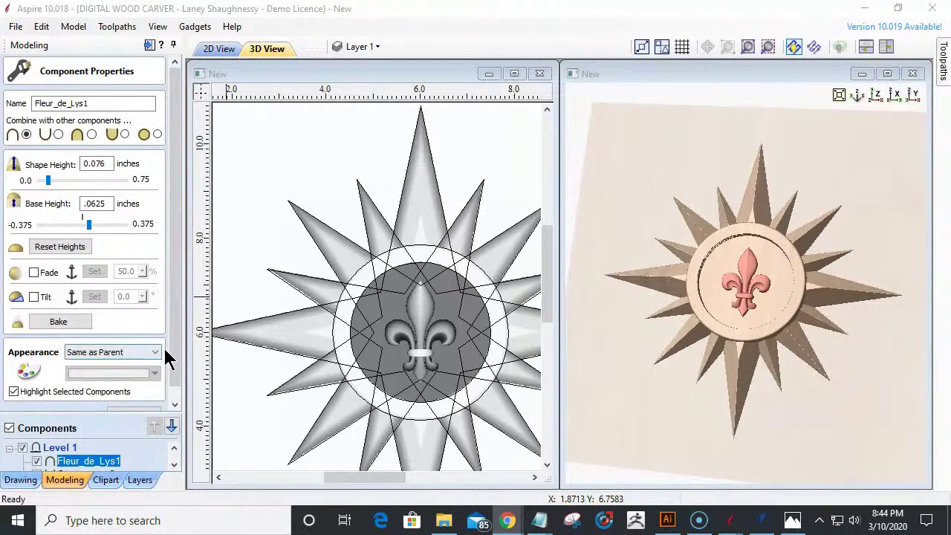
- Switch to the compass star design in Aspire, close the fleur-de-lis component properties and select the circle around the central disc
scroll(146, 386, down, 3)
click(132, 398)
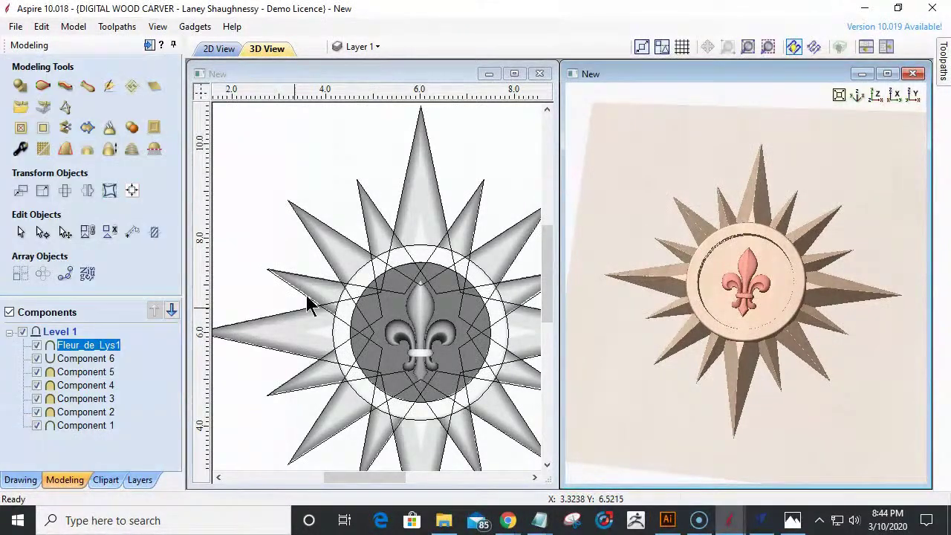
click(380, 263)
click(379, 263)
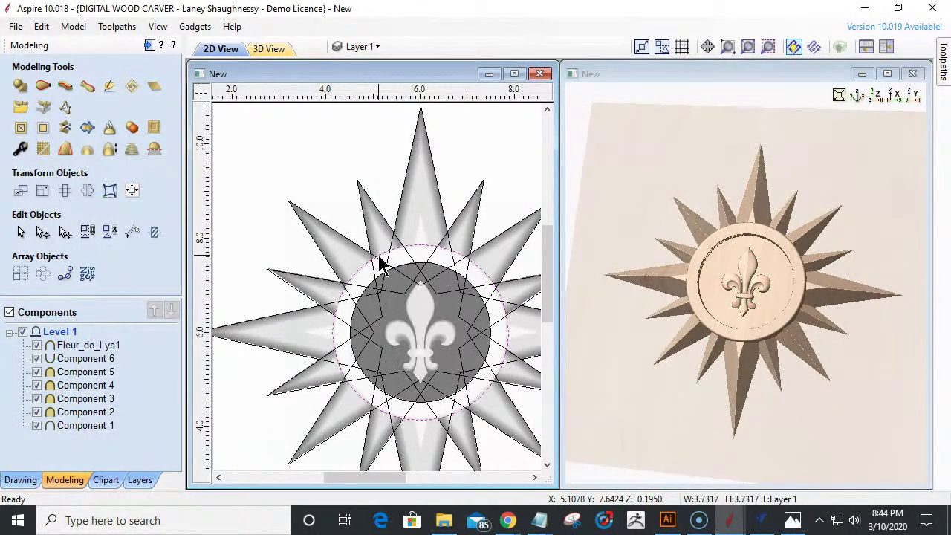
scroll(382, 266, down, 3)
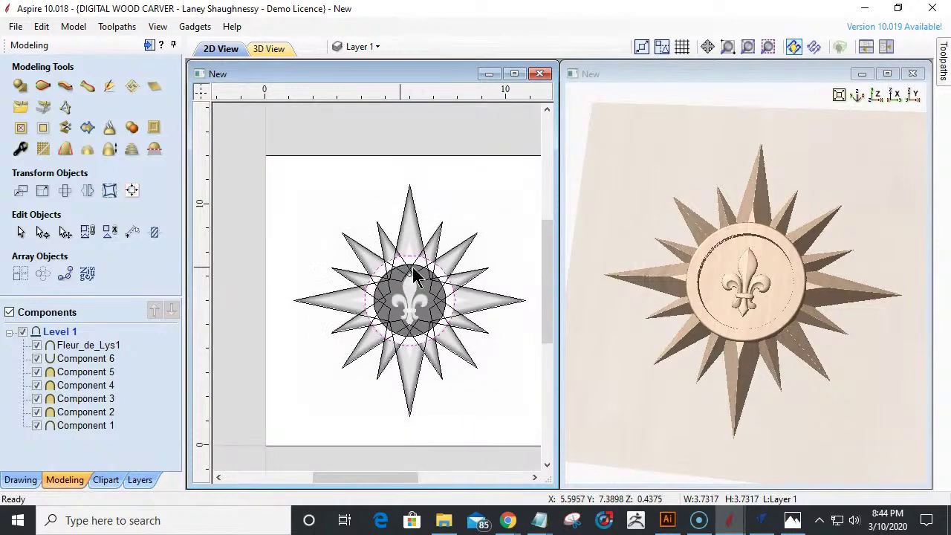
- In the maximised 2D view, make a concentric copy of the circle enlarged to about 10.02 inches, enclosing the whole star
click(514, 74)
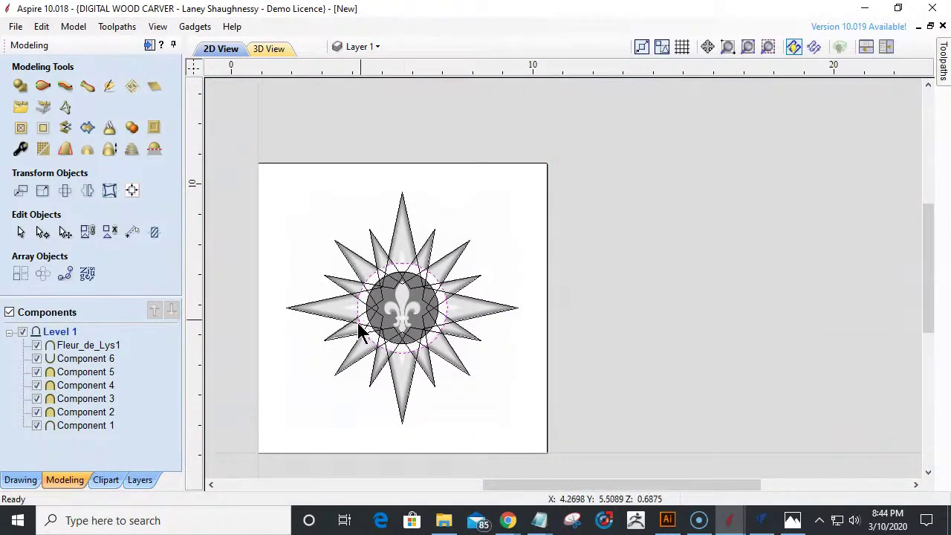
scroll(362, 327, up, 4)
scroll(364, 304, down, 2)
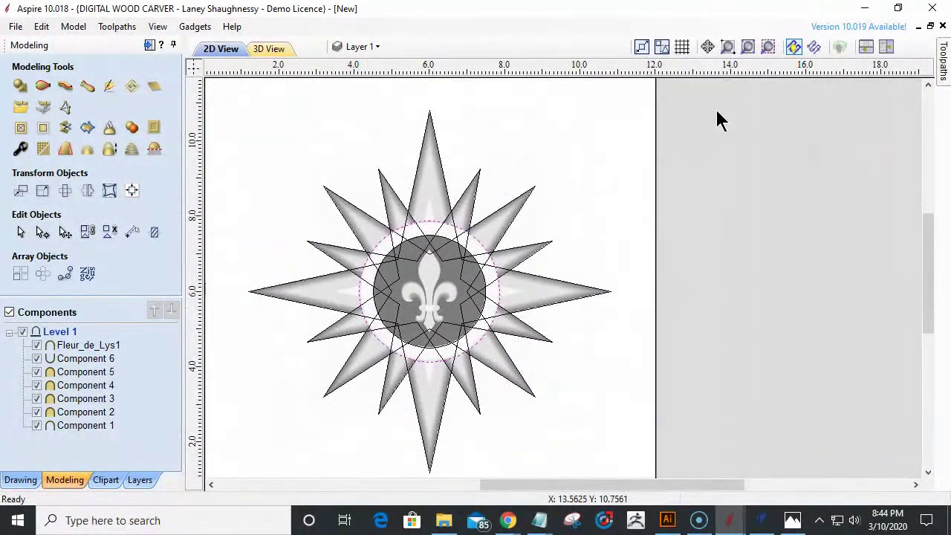
click(747, 47)
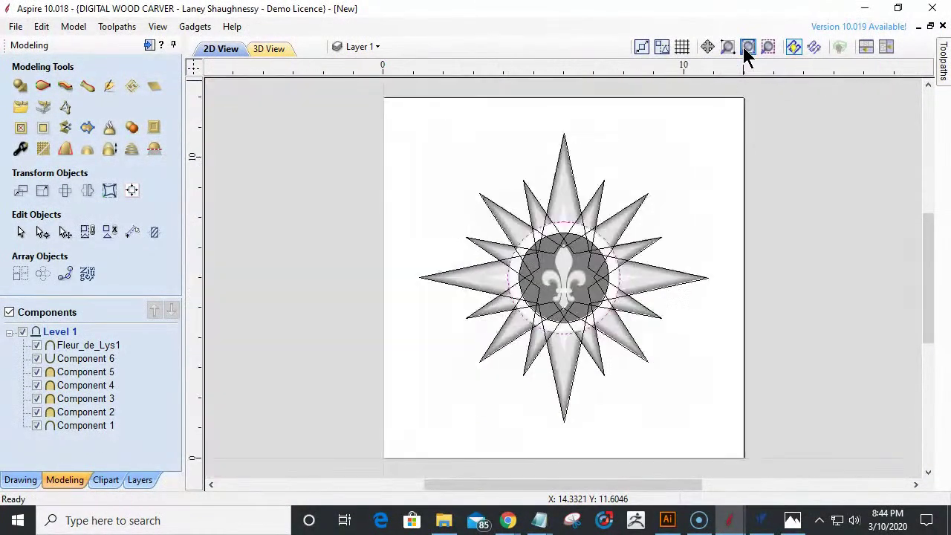
click(524, 247)
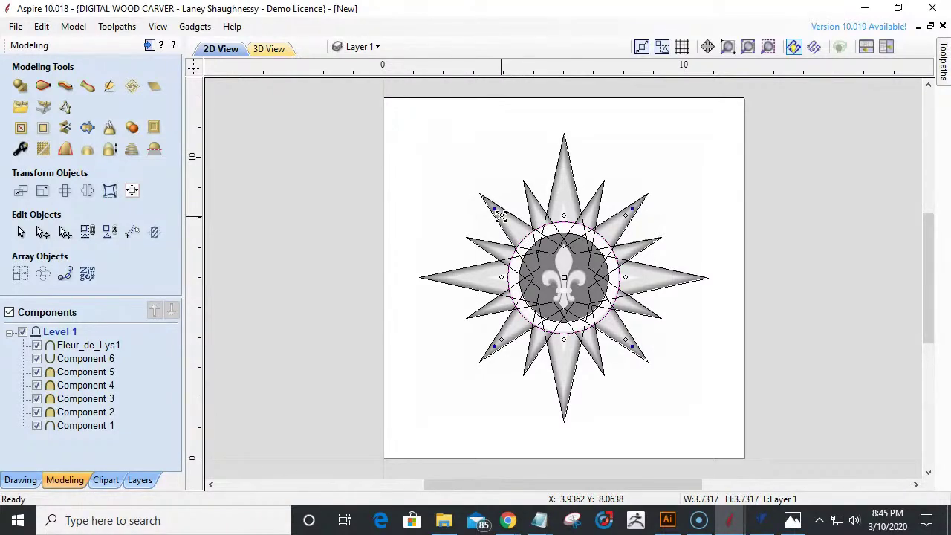
drag(500, 215, 413, 119)
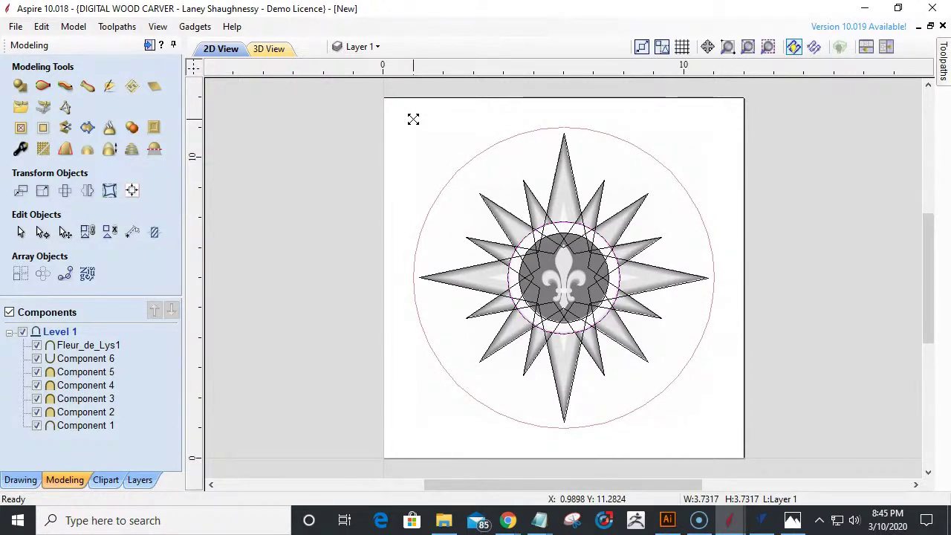
drag(413, 119, 414, 121)
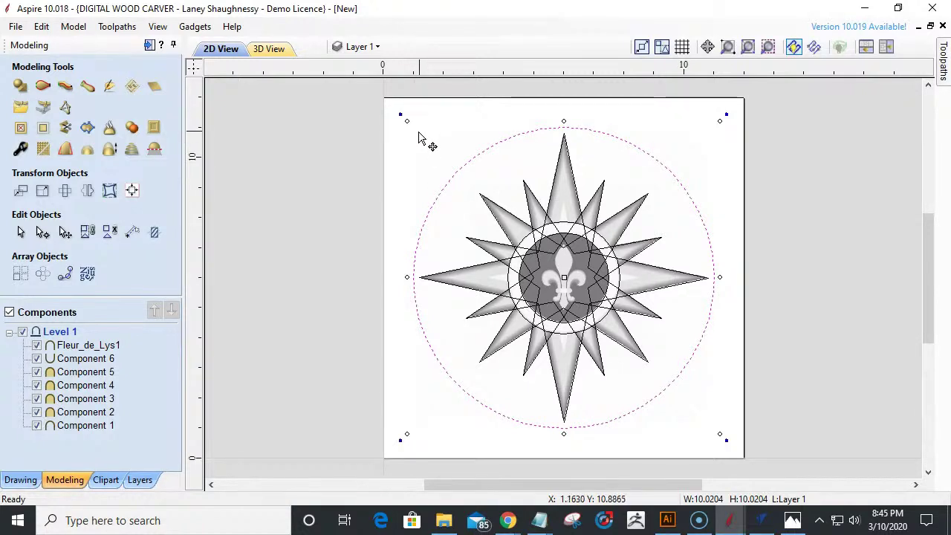
- Make a second concentric copy of the circle enlarged to about 11.95 inches, reaching almost to the material edges, and deselect it
drag(405, 117, 378, 98)
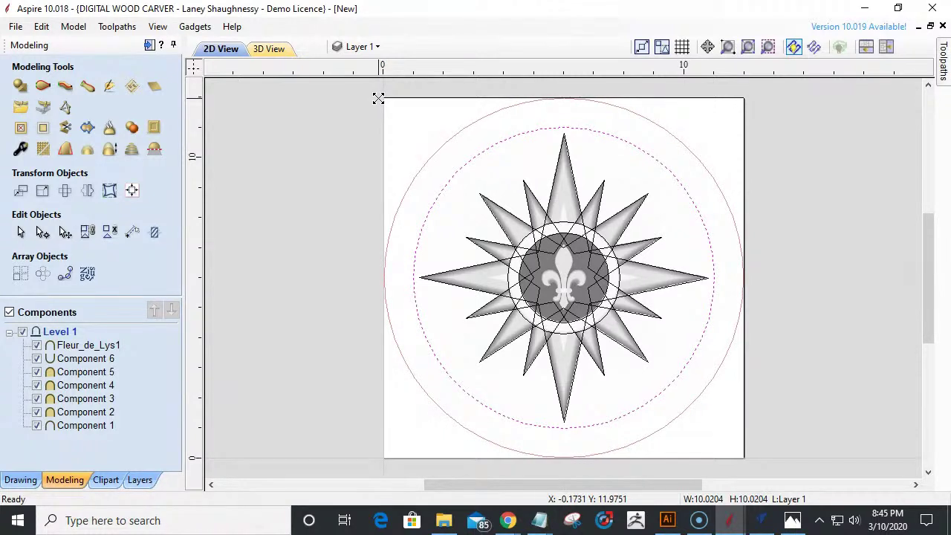
drag(378, 98, 378, 98)
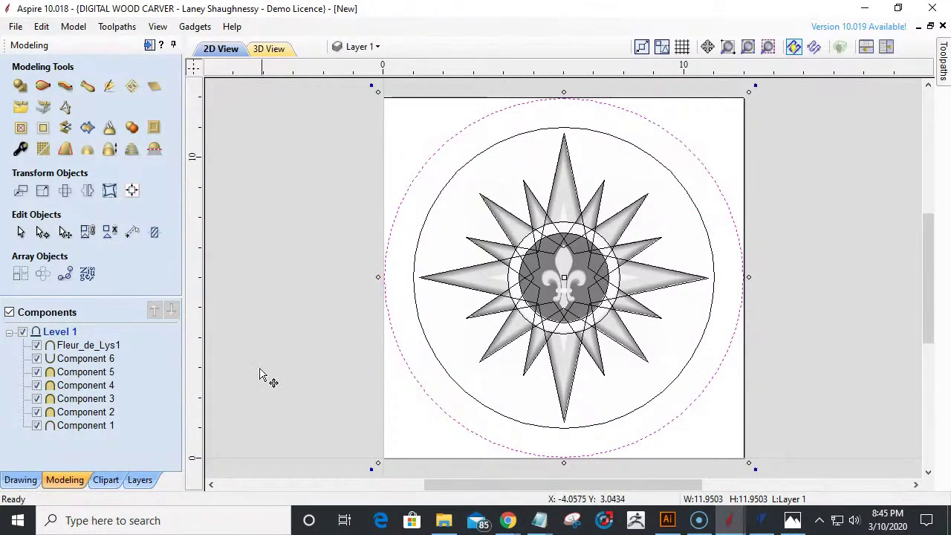
click(253, 381)
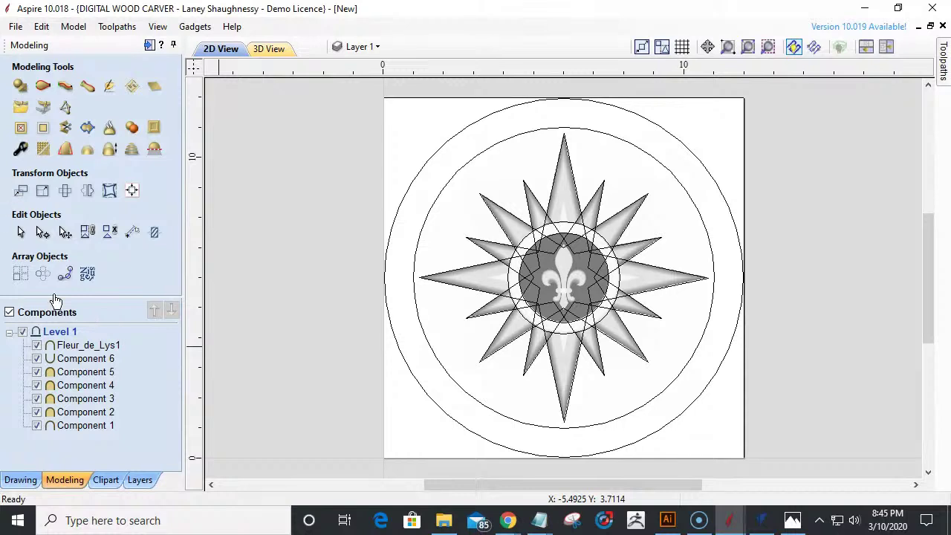
- Create the text "N" in bold Rockwell Extra Bold with centre alignment
click(20, 481)
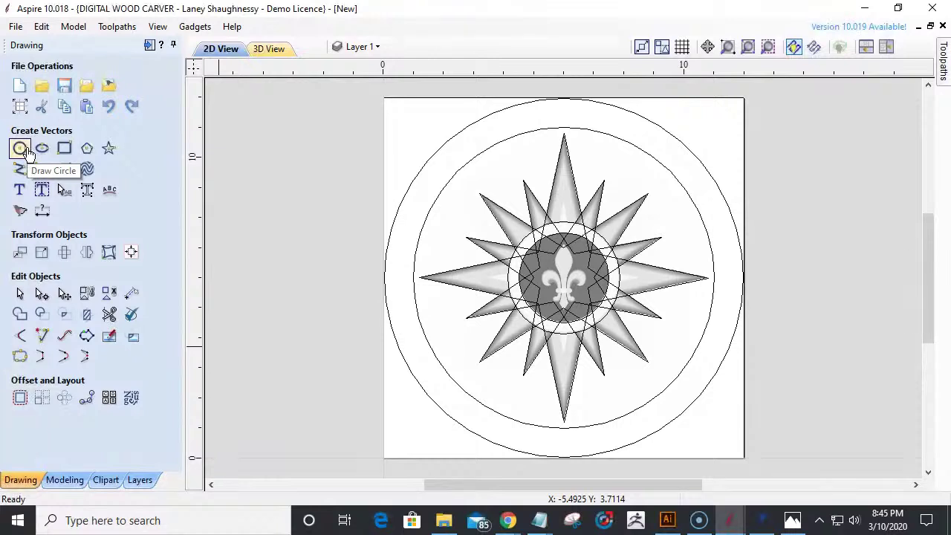
click(18, 191)
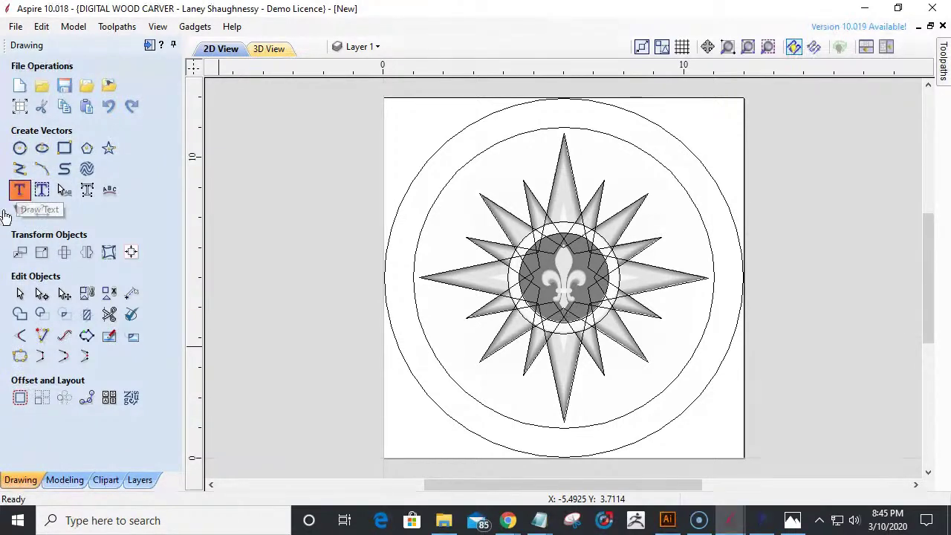
click(18, 191)
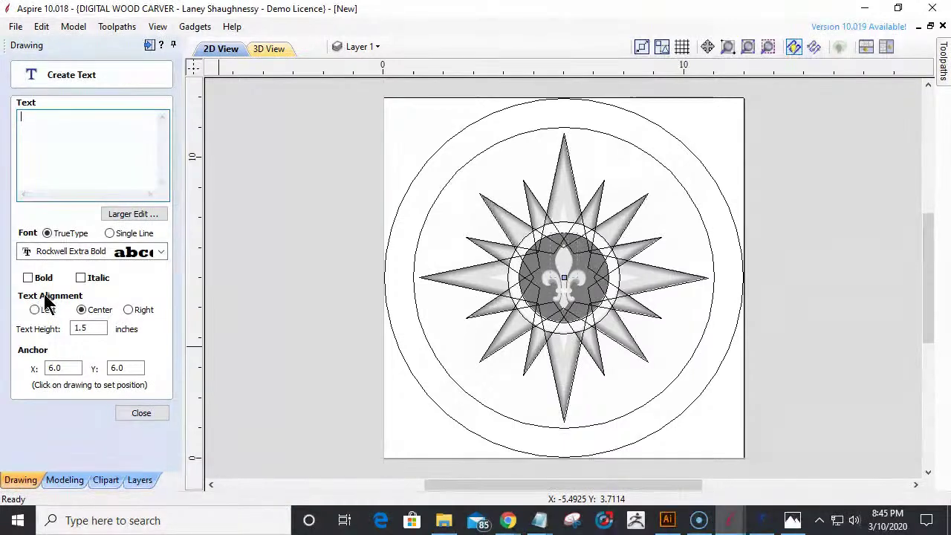
click(27, 278)
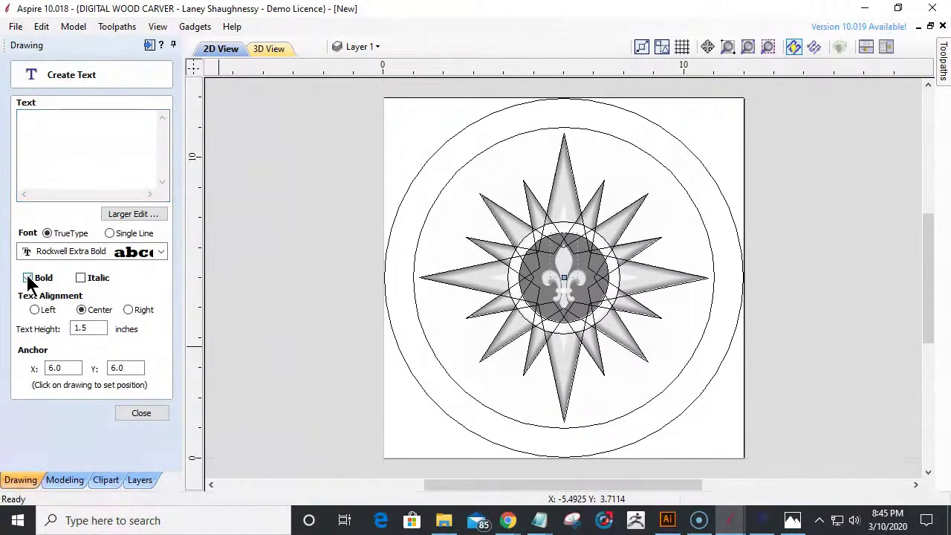
click(46, 123)
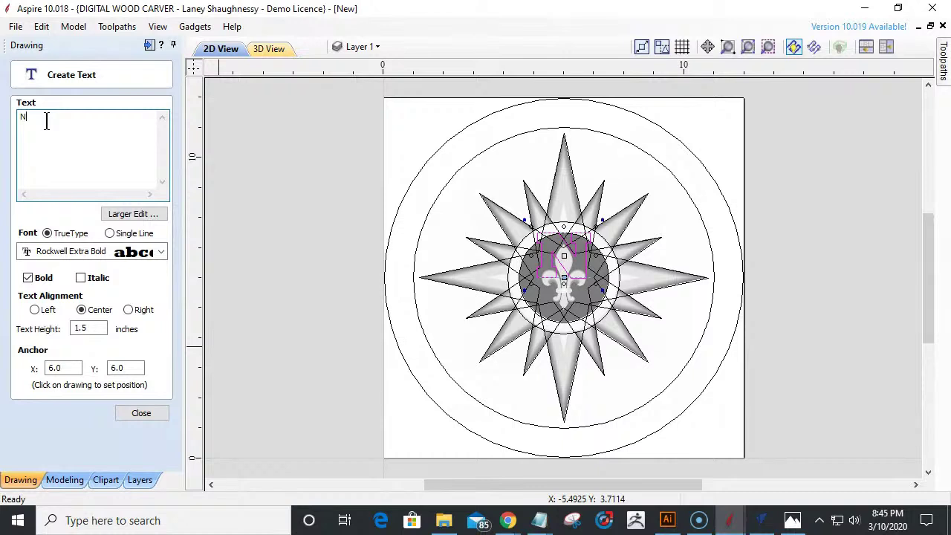
- Set the letter N's height to 0.5 inches and place it above the star's upper point, between the two large circles
drag(89, 329, 75, 329)
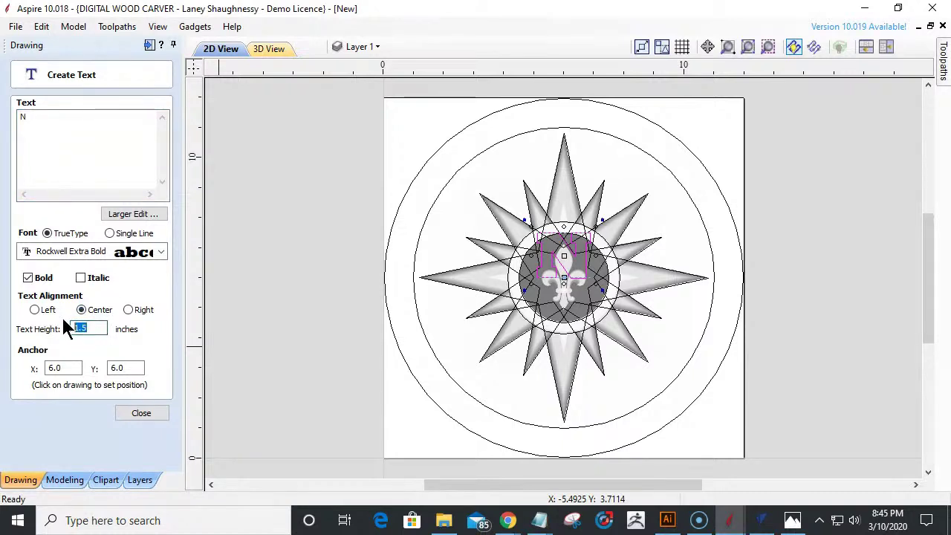
text(.5)
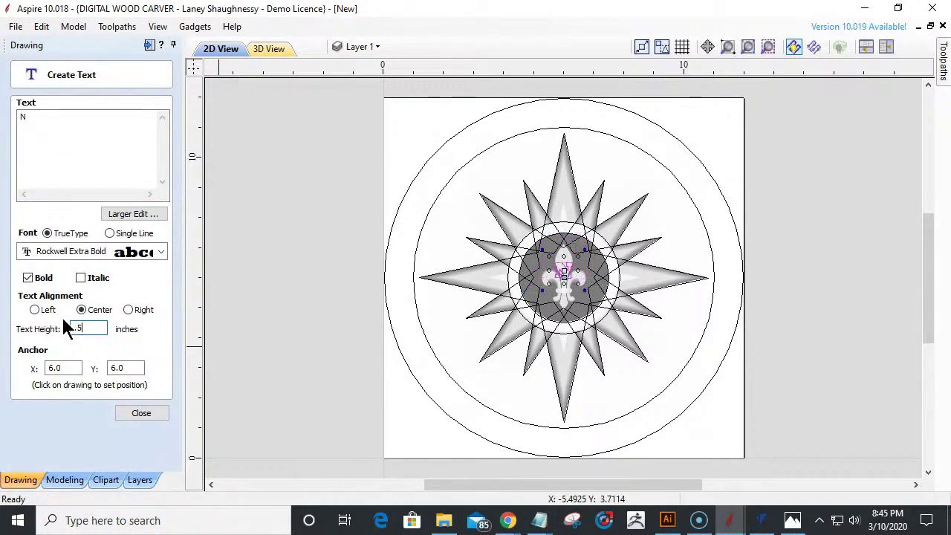
key(Return)
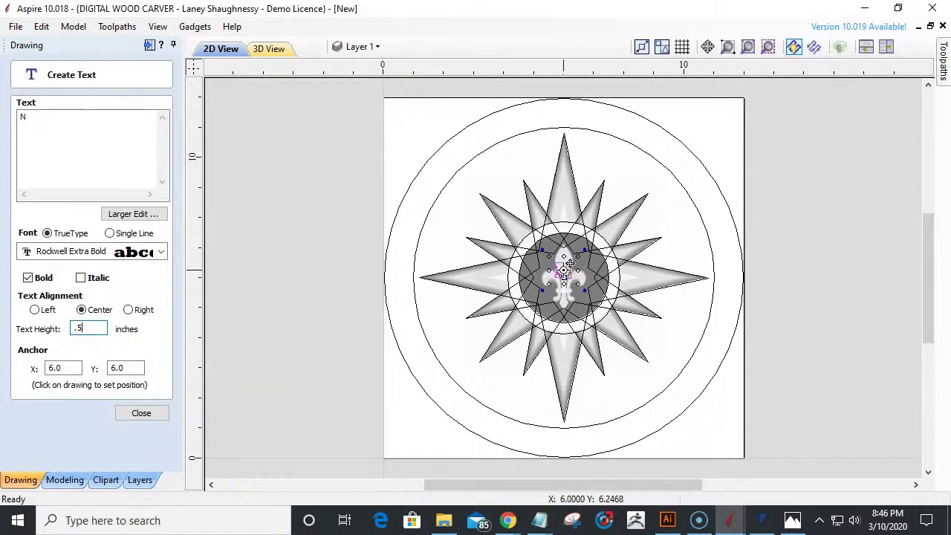
click(566, 120)
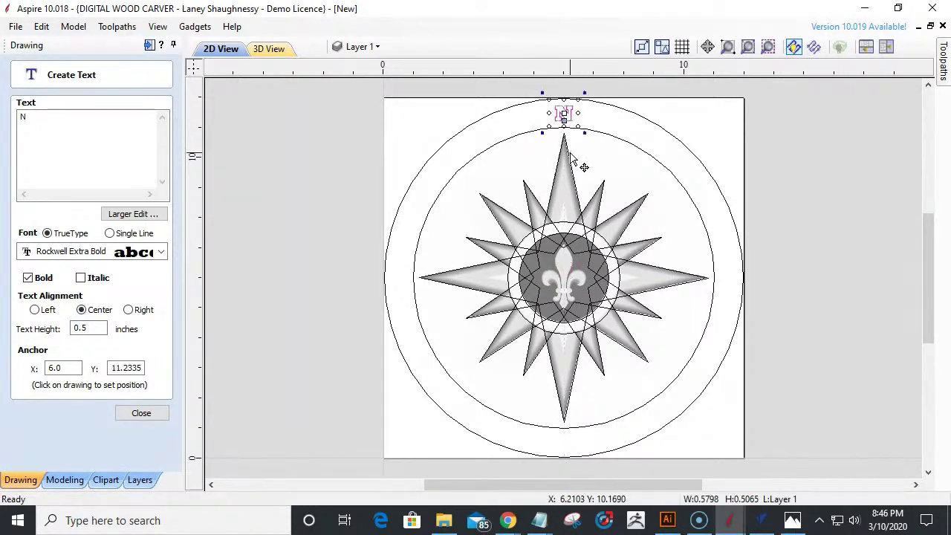
- Set the letter N's text height to 0.625 inches and close the text creation form
scroll(565, 113, up, 3)
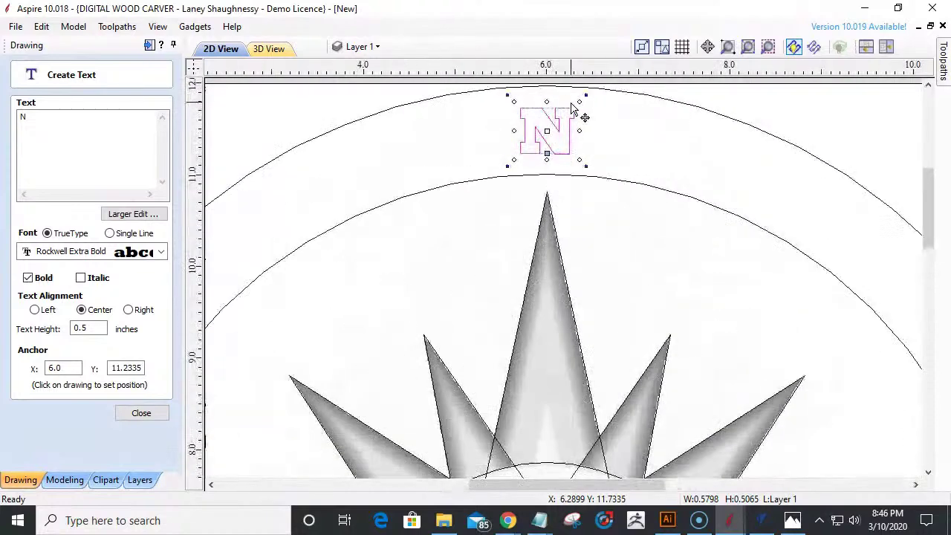
scroll(499, 77, up, 1)
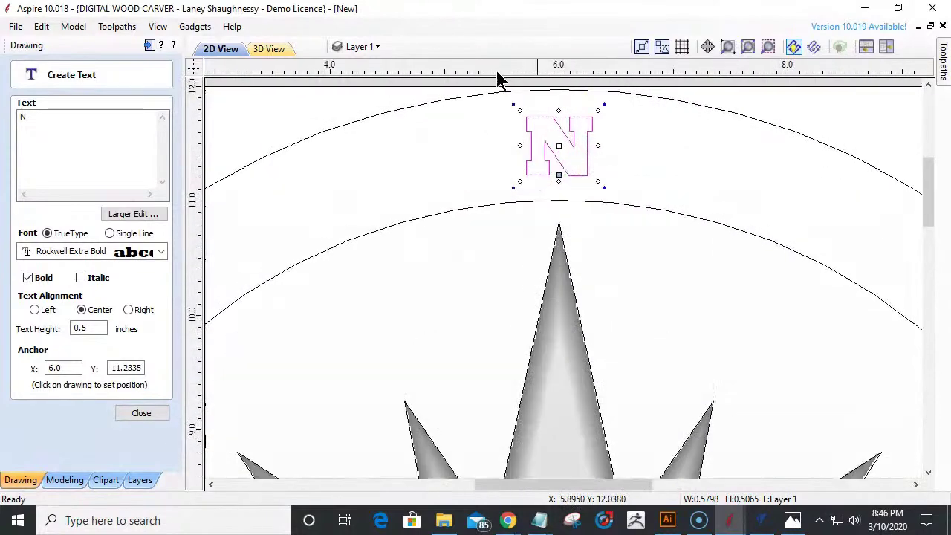
click(80, 328)
key(BackSpace)
text(25)
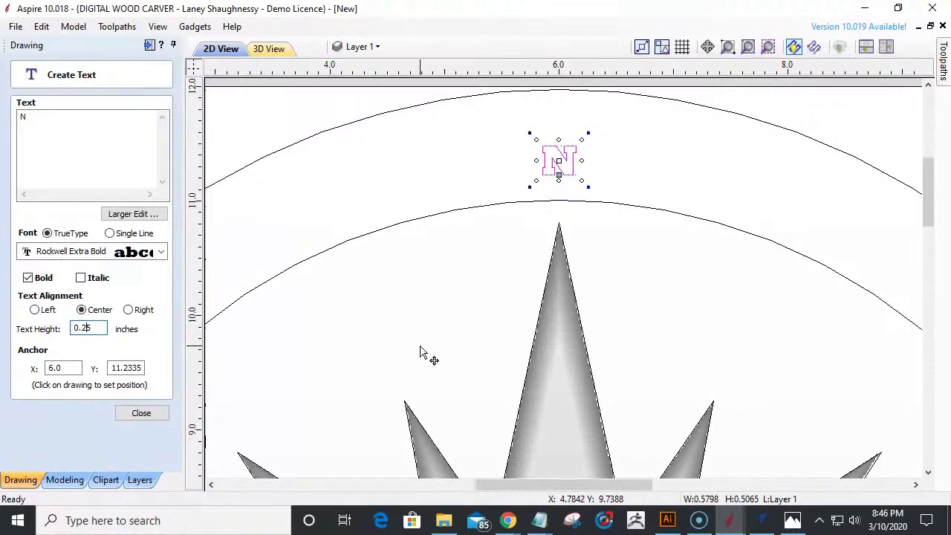
key(BackSpace)
text(62)
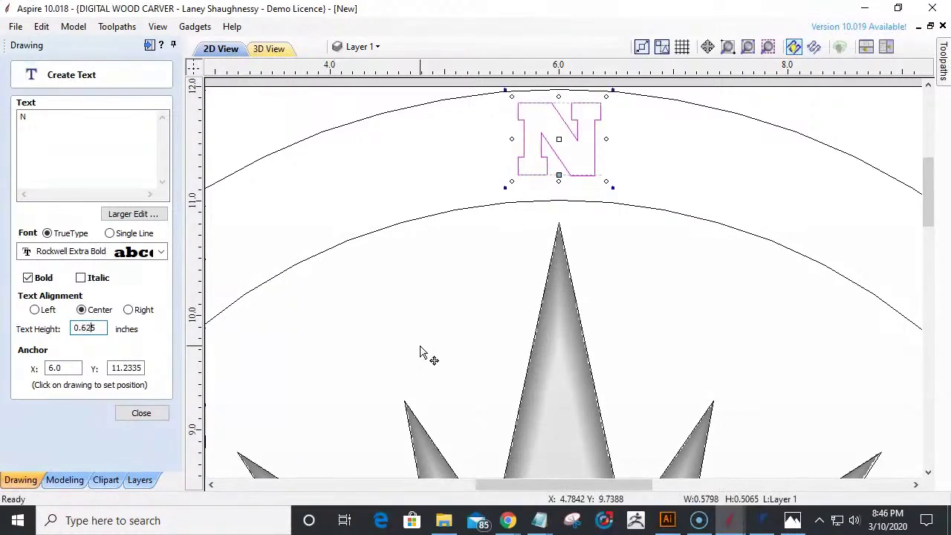
key(BackSpace)
scroll(566, 349, down, 2)
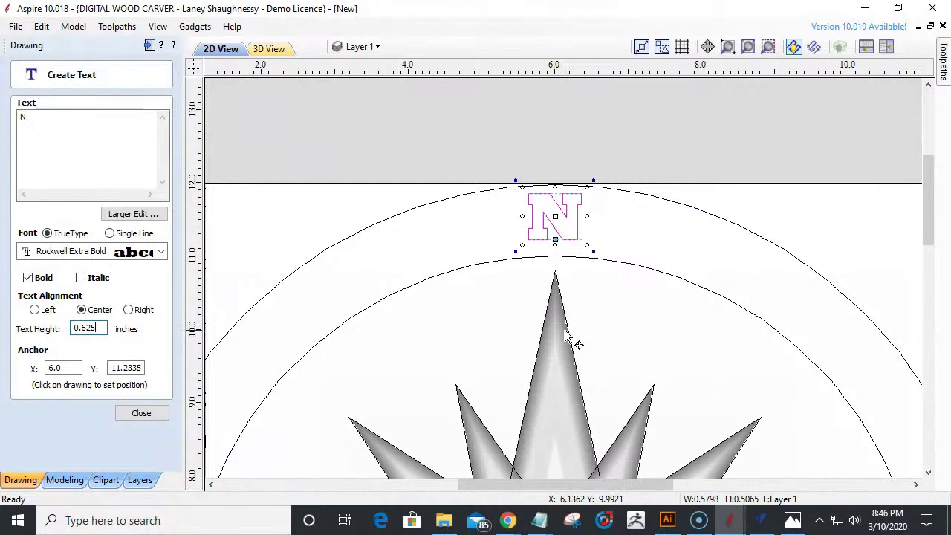
scroll(572, 283, down, 1)
click(511, 297)
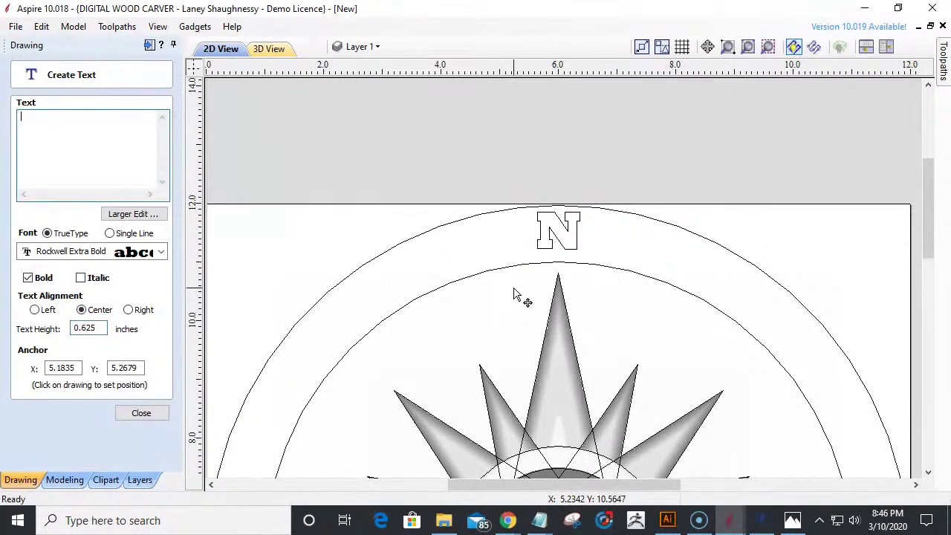
click(517, 269)
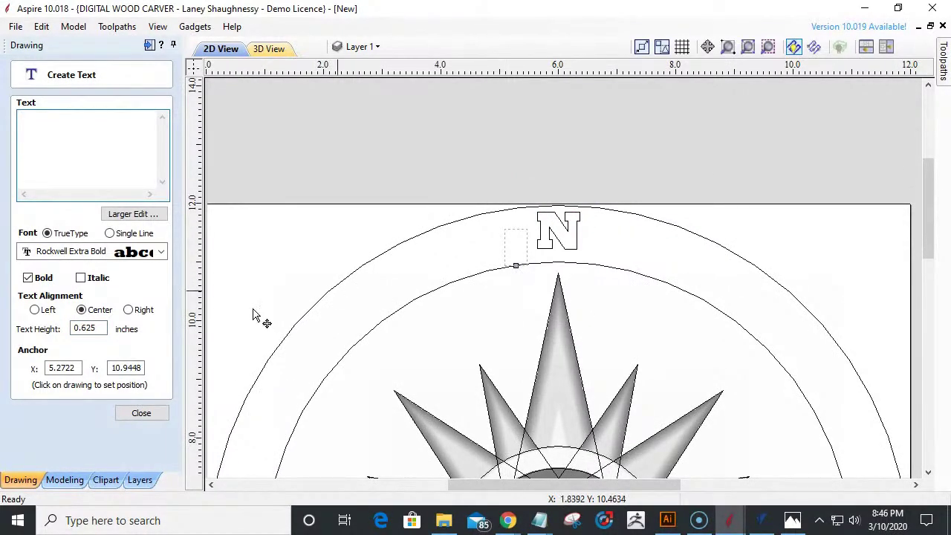
click(141, 413)
- Add a vertical dimension for the gap between the two large circles at their uppermost points, placed beside the letter N
click(503, 271)
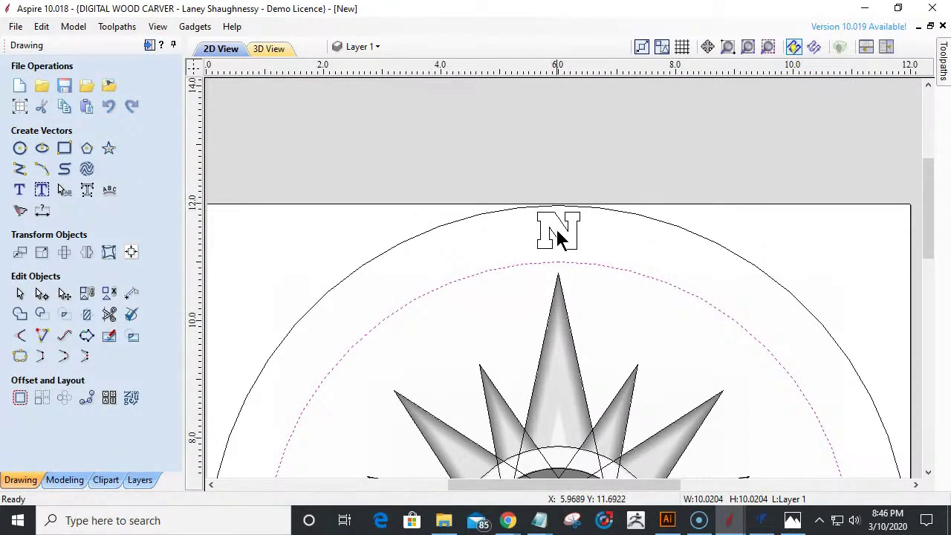
click(42, 213)
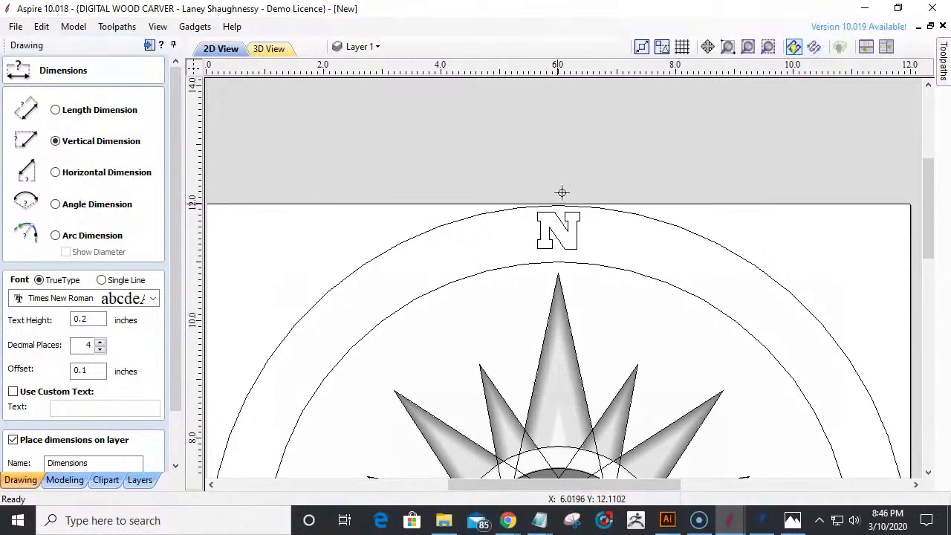
click(557, 261)
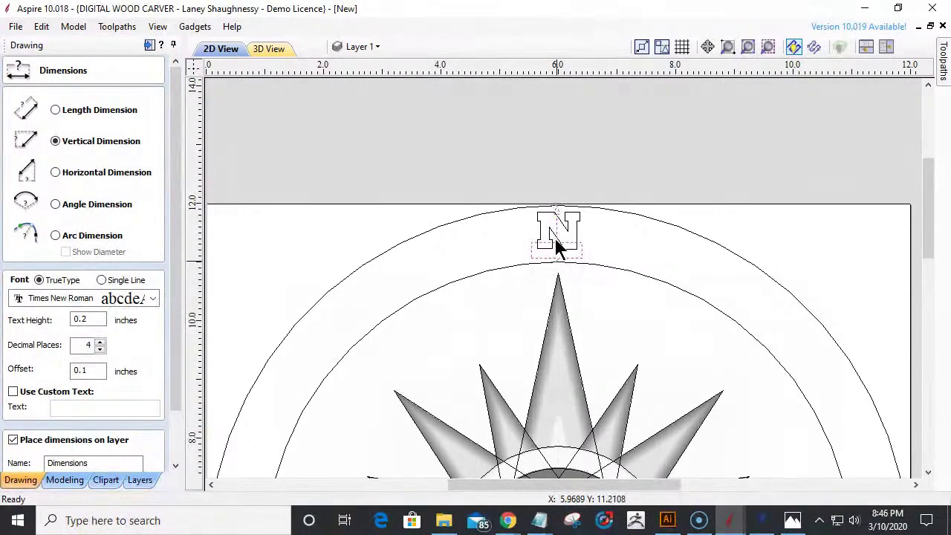
click(454, 182)
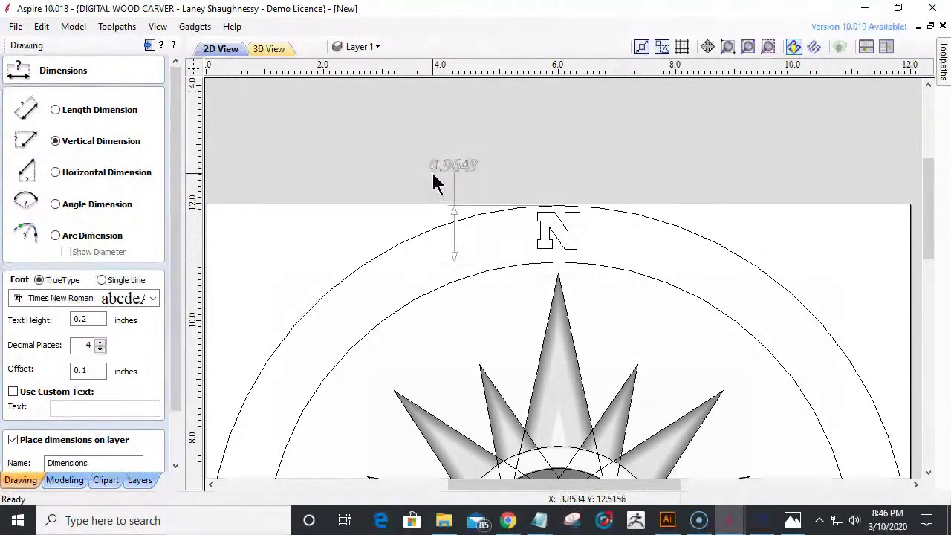
scroll(433, 175, up, 3)
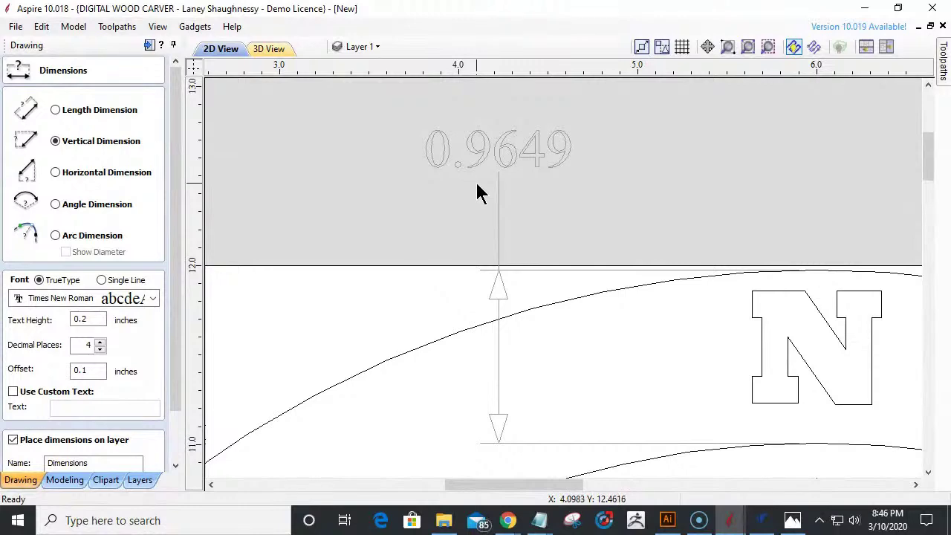
scroll(495, 194, down, 4)
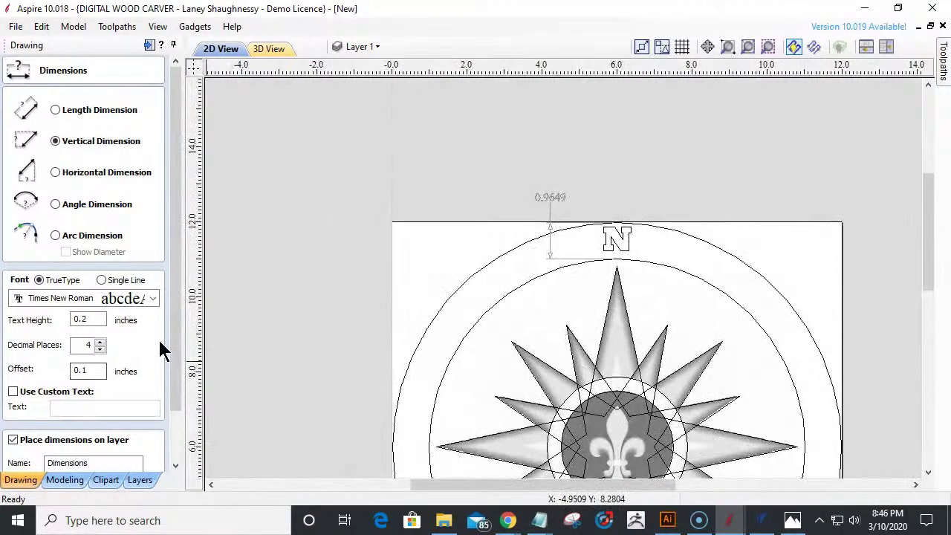
drag(177, 401, 174, 443)
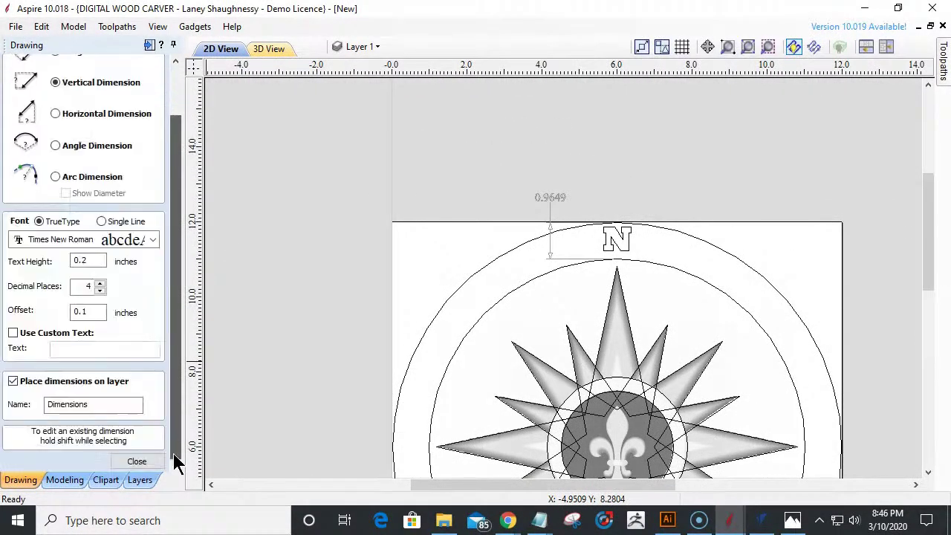
click(136, 460)
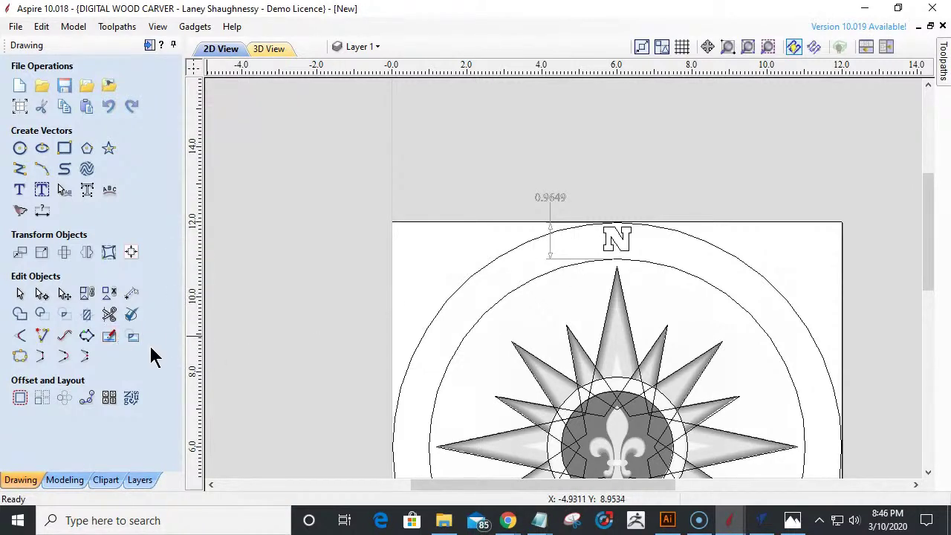
- Offset the inner large circle outwards by 0.48245 inches to create a guide circle midway between the two rings
click(20, 398)
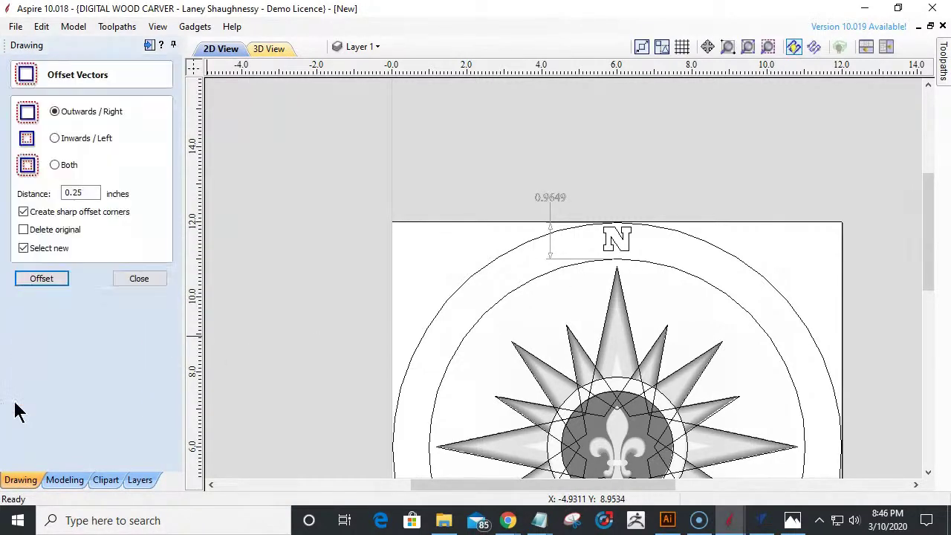
double_click(78, 192)
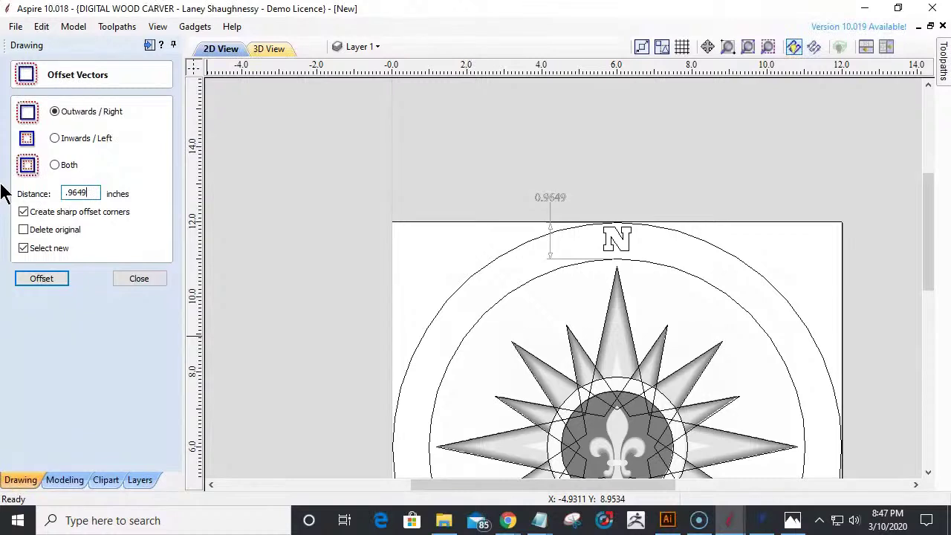
key(Tab)
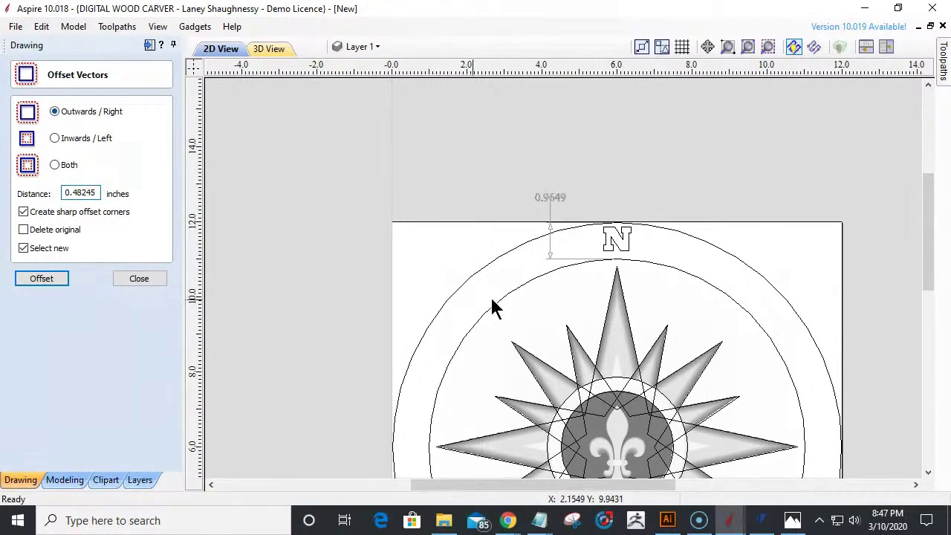
click(529, 289)
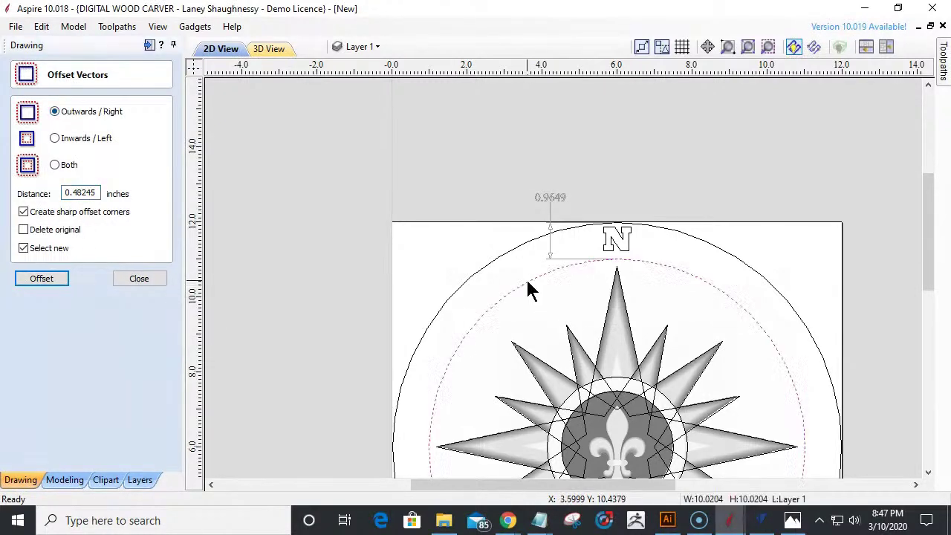
click(42, 279)
click(145, 279)
scroll(606, 250, up, 3)
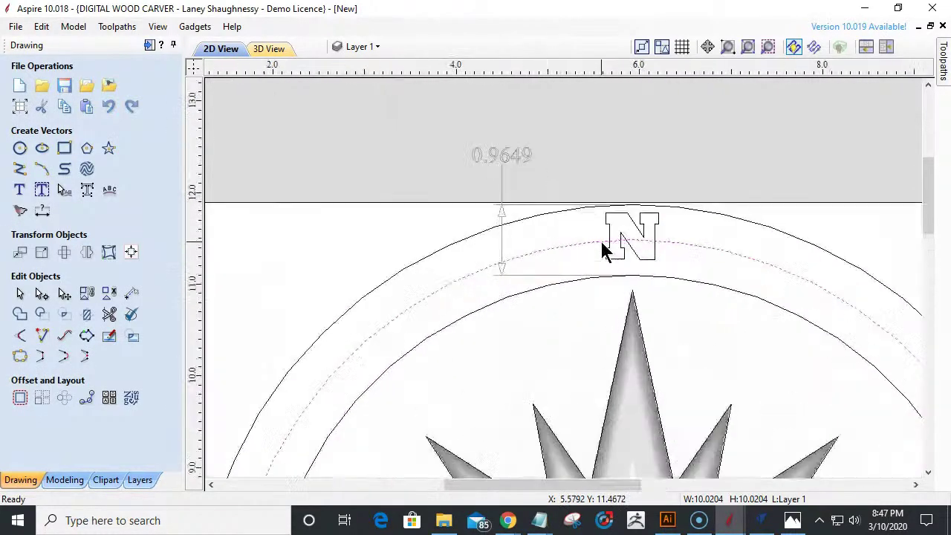
- Show the nodes of the guide circle and examine the one at its uppermost point behind the letter N
click(42, 292)
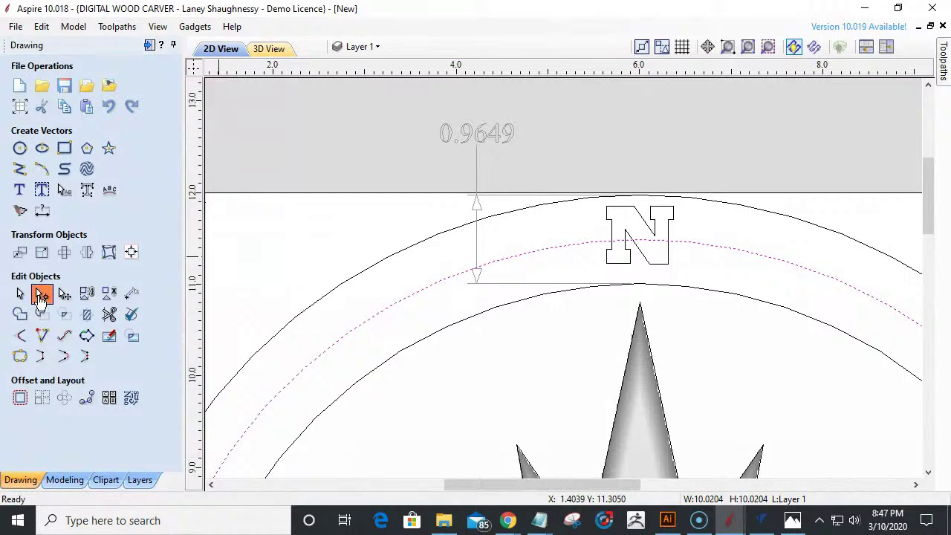
scroll(635, 227, down, 3)
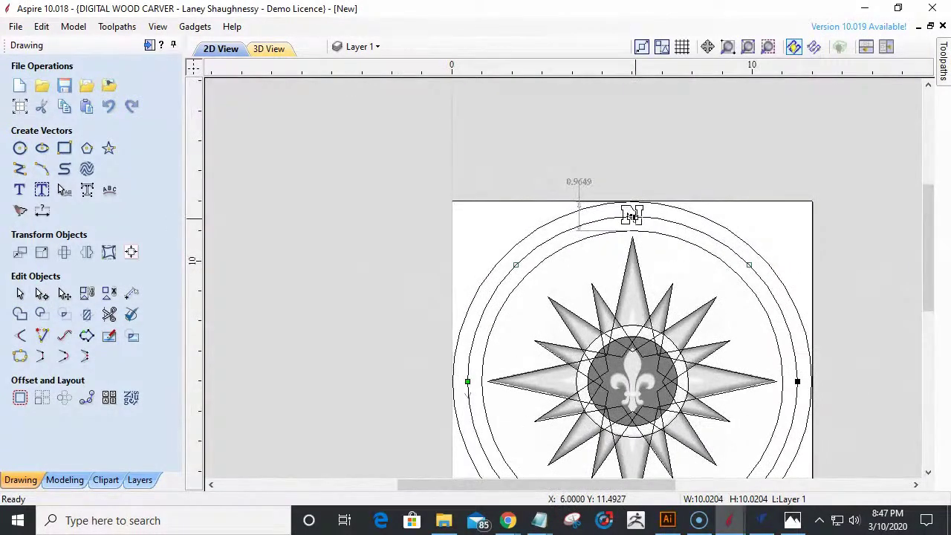
scroll(629, 219, down, 2)
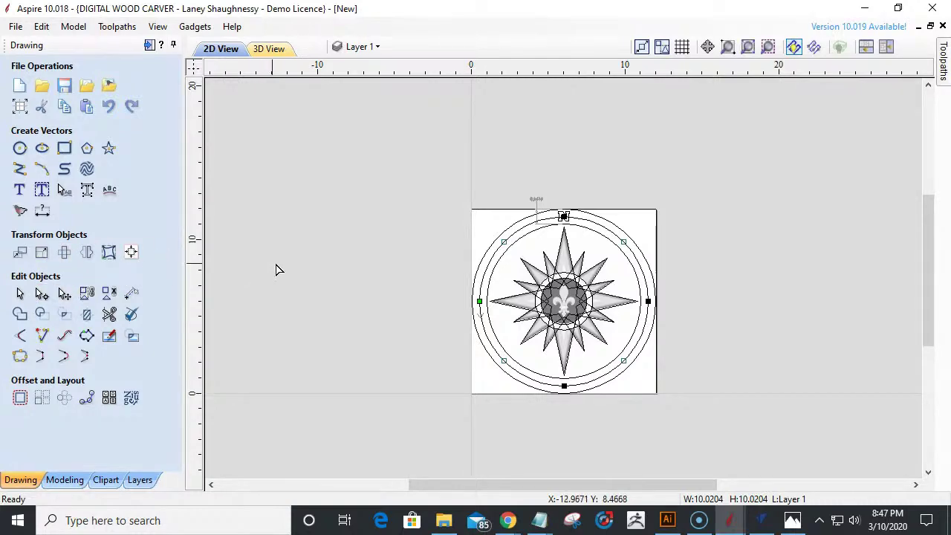
scroll(540, 214, up, 4)
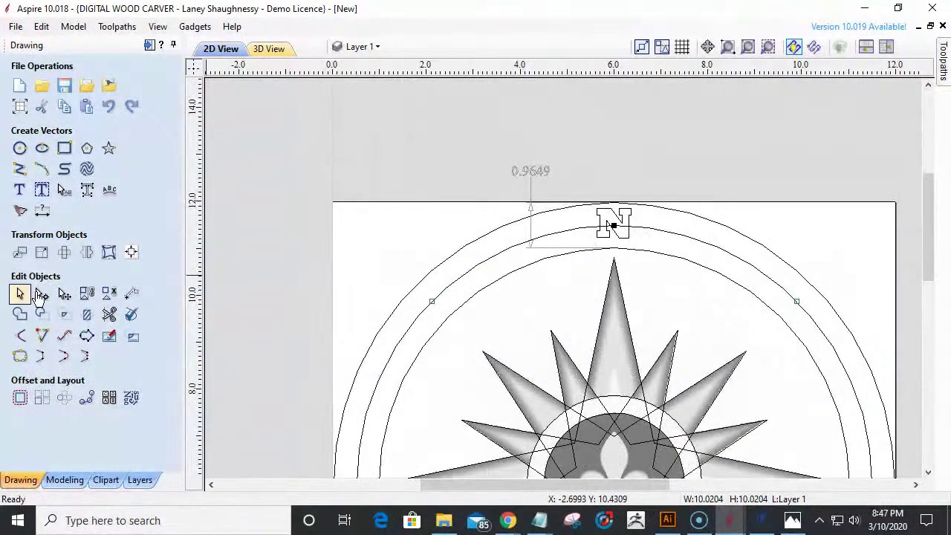
- Move the letter N down so its centre snaps to the uppermost point of the guide circle
scroll(640, 225, up, 2)
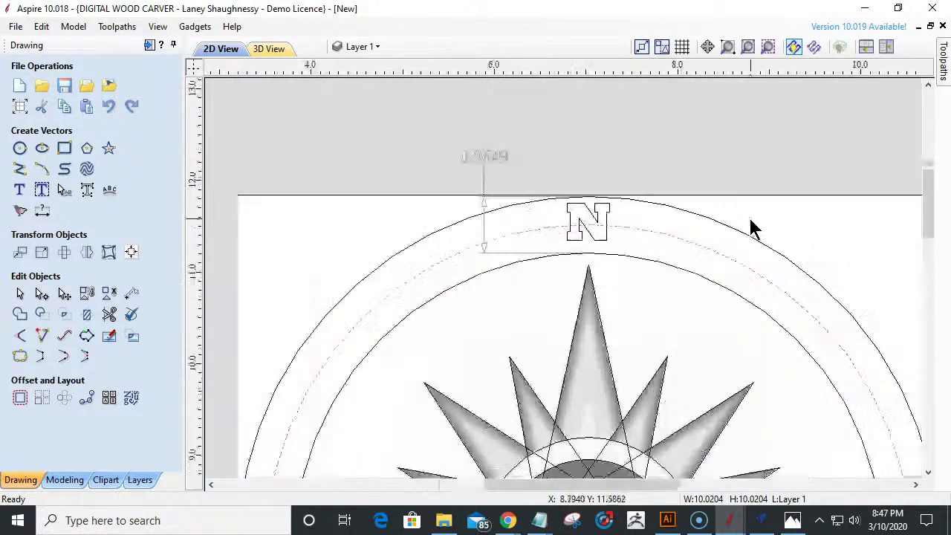
scroll(751, 228, up, 1)
click(392, 205)
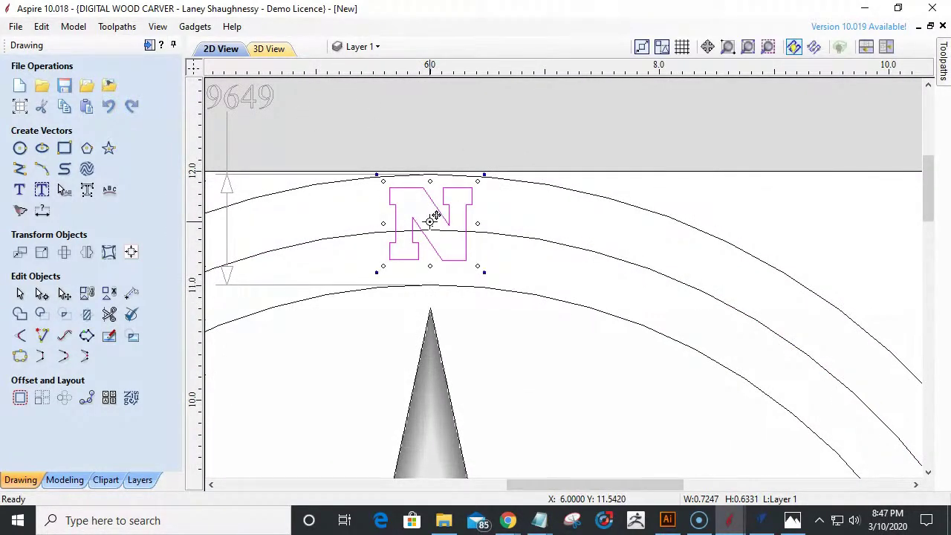
mouse_move(429, 215)
mouse_down()
mouse_move(339, 216)
mouse_move(363, 140)
mouse_move(391, 195)
mouse_move(430, 231)
mouse_up()
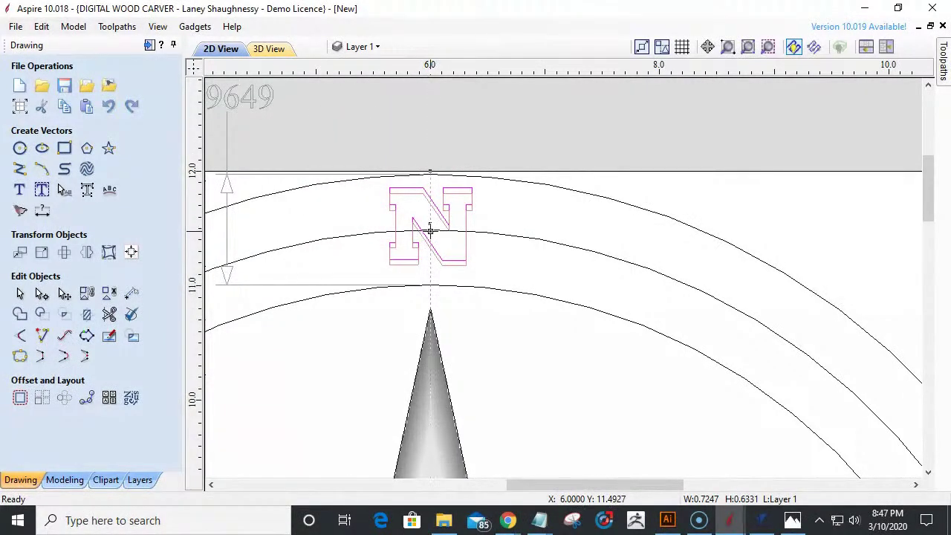
click(430, 230)
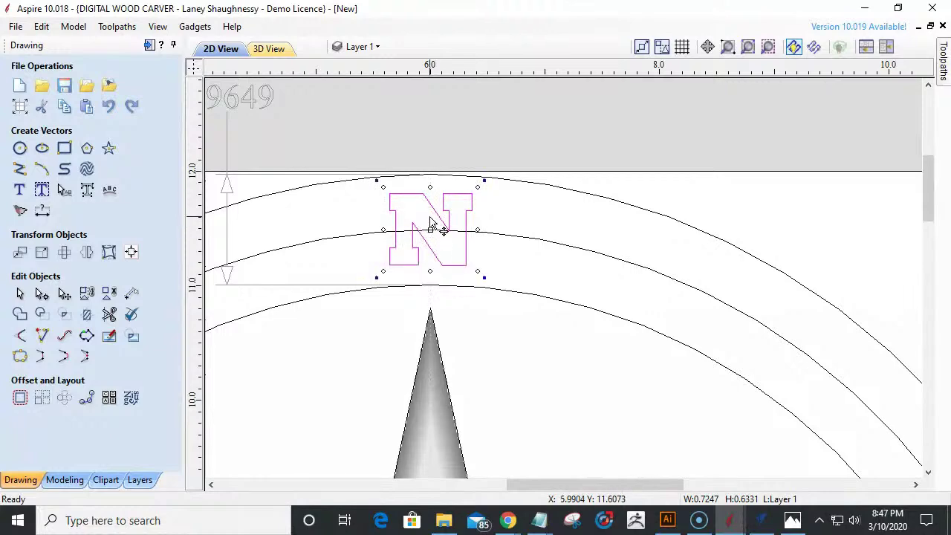
scroll(661, 269, down, 3)
scroll(653, 269, down, 4)
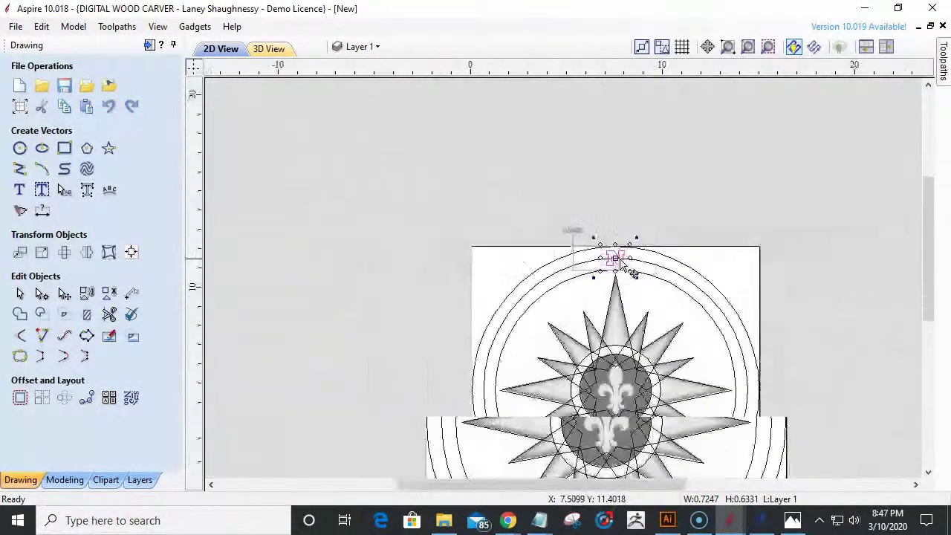
- Create the text "S" with the same font settings and centre it on the guide circle below the star's lower point
scroll(568, 286, up, 3)
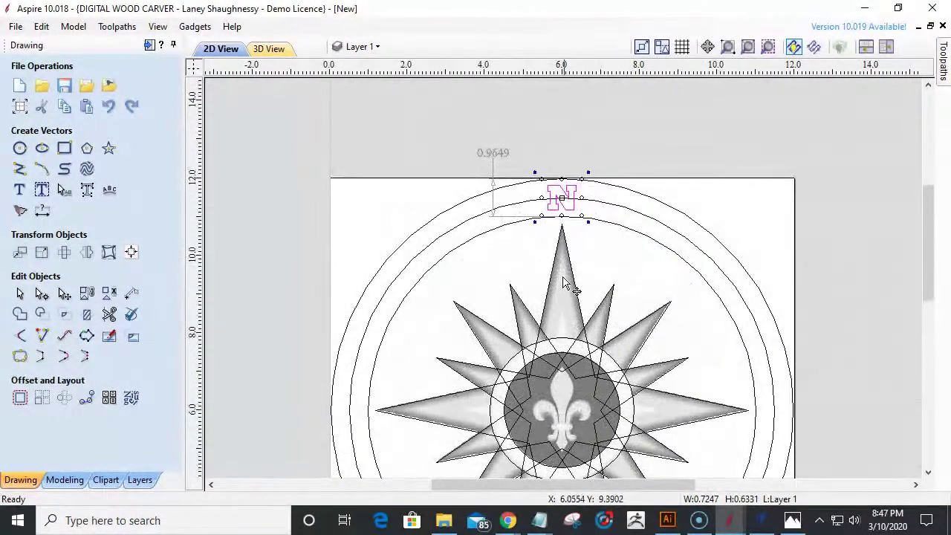
scroll(502, 198, down, 2)
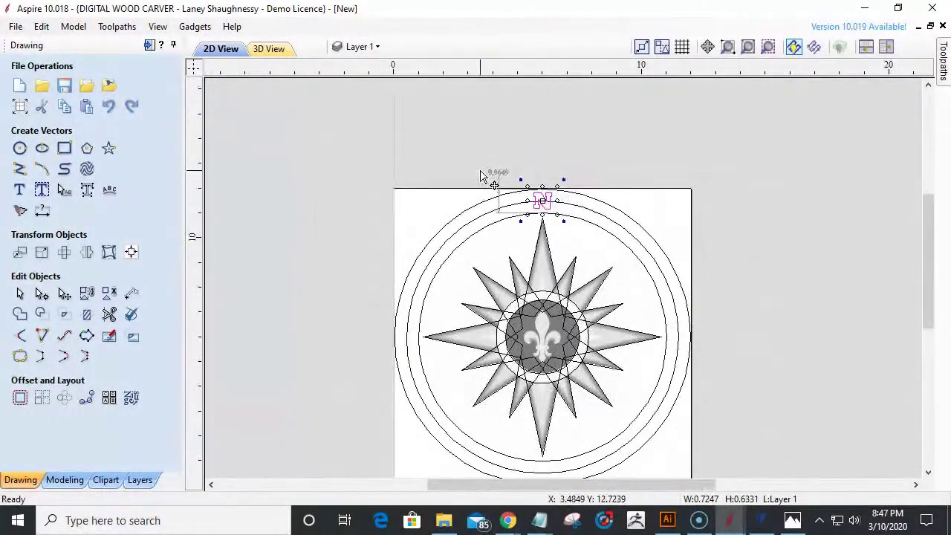
click(19, 191)
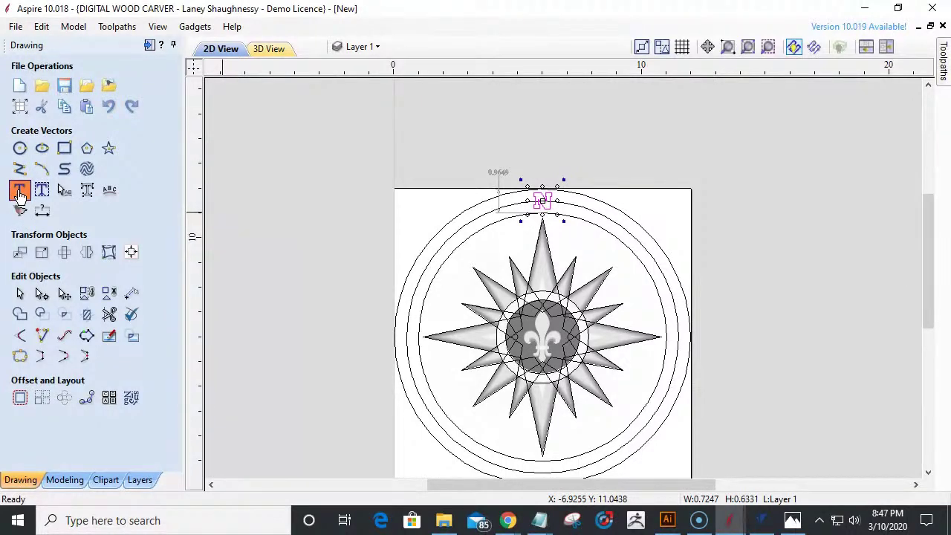
click(19, 193)
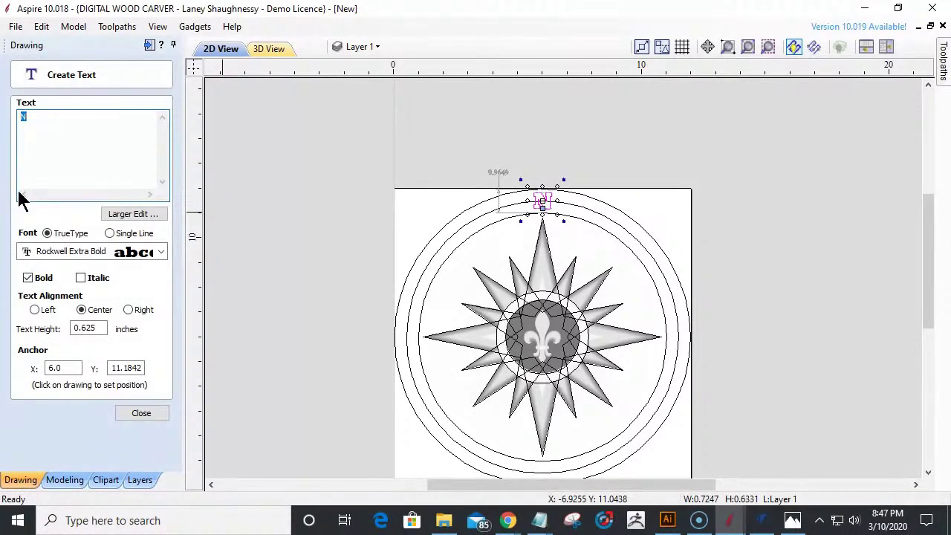
click(336, 371)
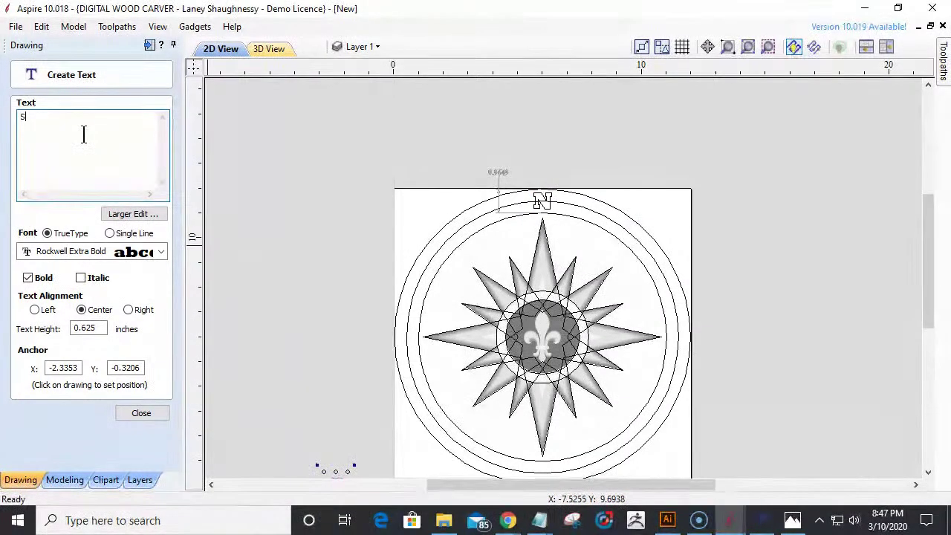
scroll(324, 227, down, 2)
scroll(404, 418, up, 4)
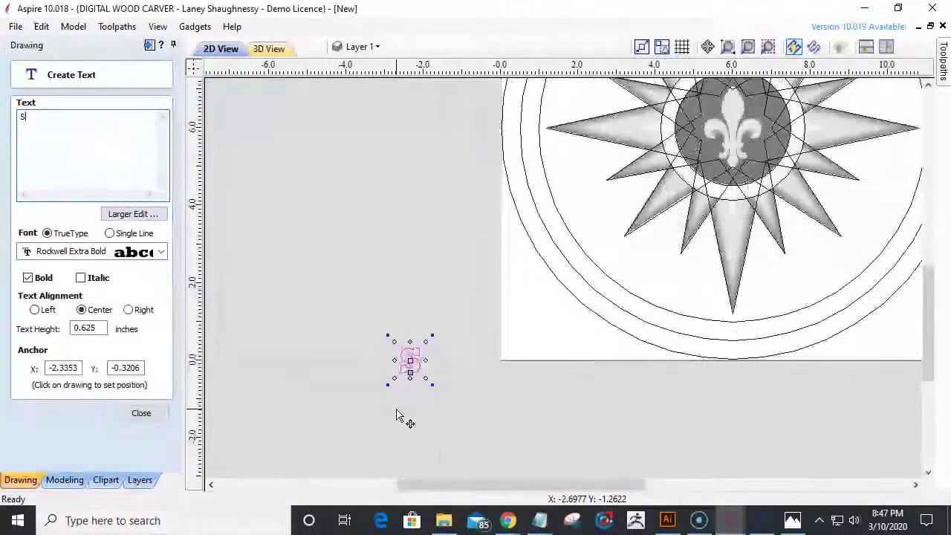
drag(414, 342, 818, 323)
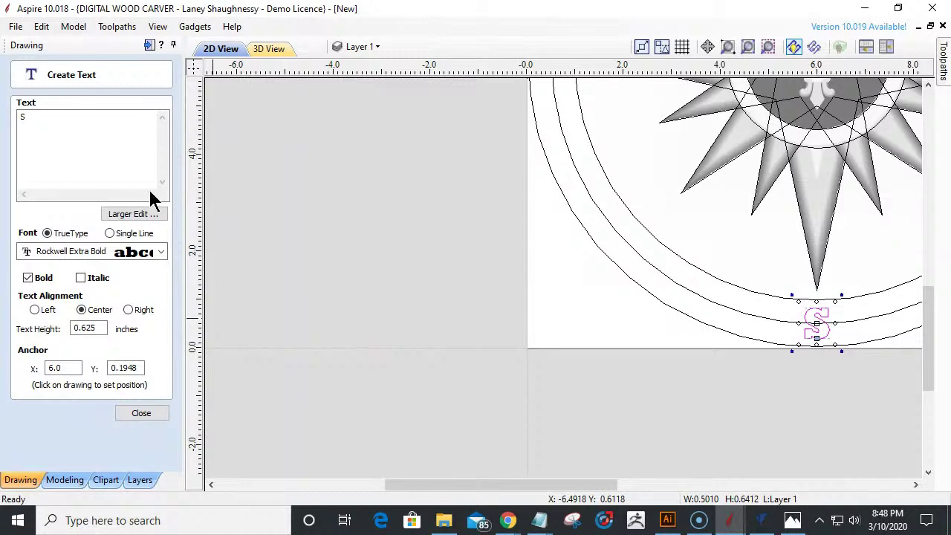
- Create the text "W" with the same font settings and centre it on the guide circle beside the star's western point
click(56, 129)
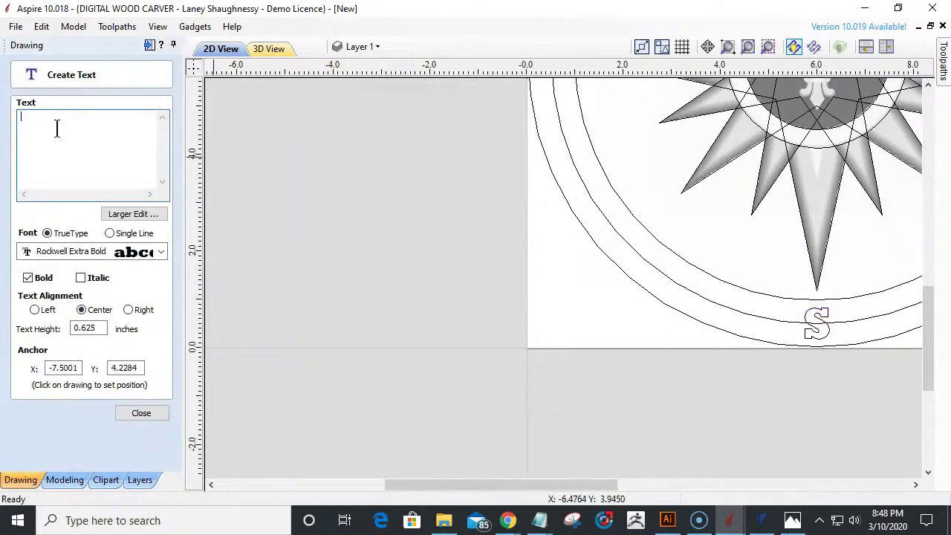
text(W)
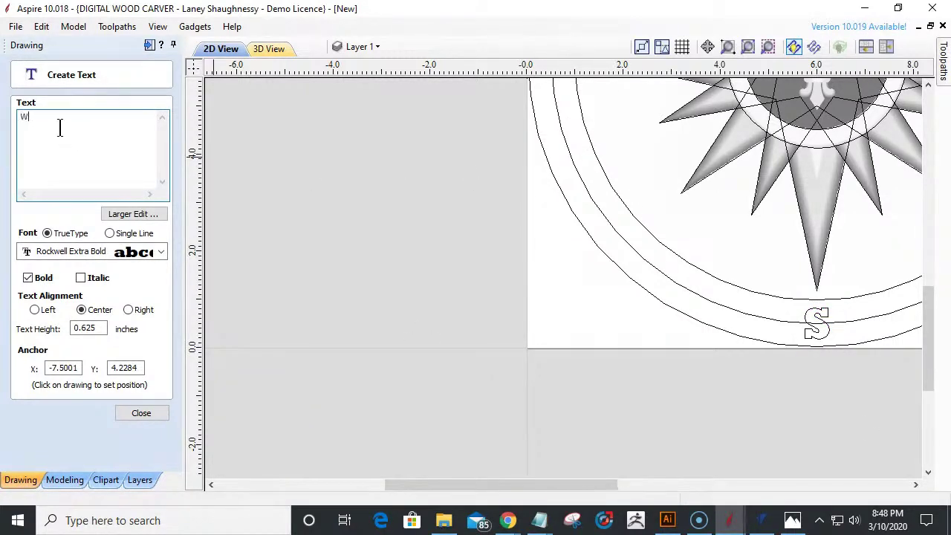
scroll(464, 401, down, 3)
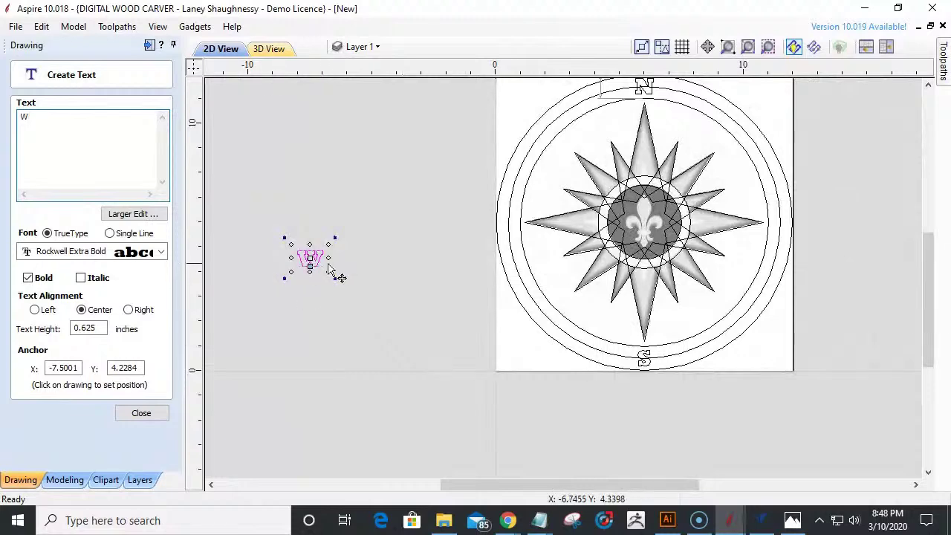
drag(317, 252, 510, 220)
scroll(509, 220, up, 5)
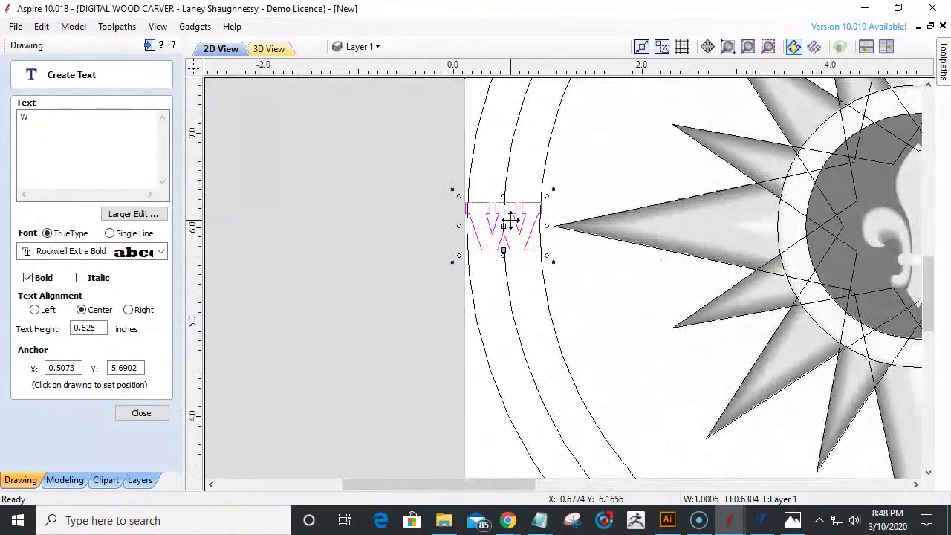
scroll(509, 220, up, 1)
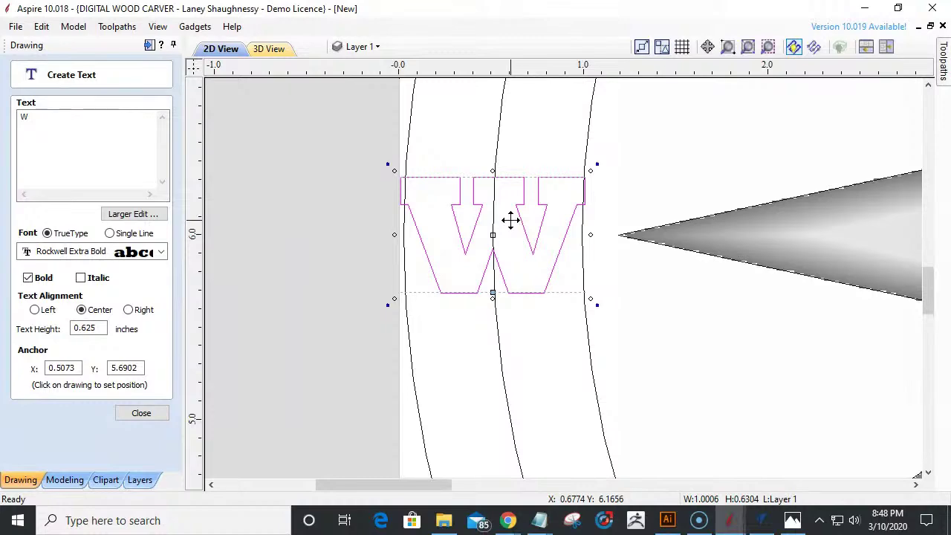
scroll(510, 220, up, 1)
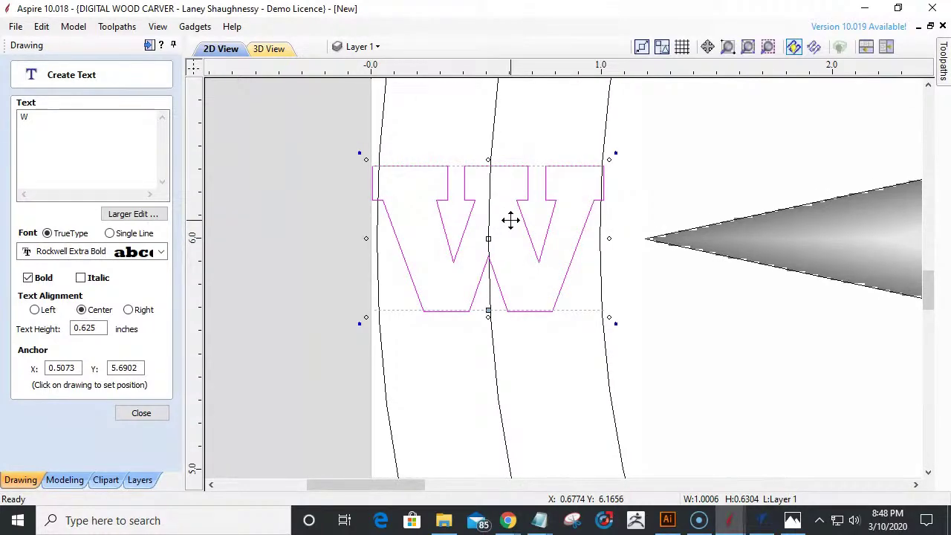
- Set the text height of the letter W to 0.5 inches
scroll(509, 220, down, 8)
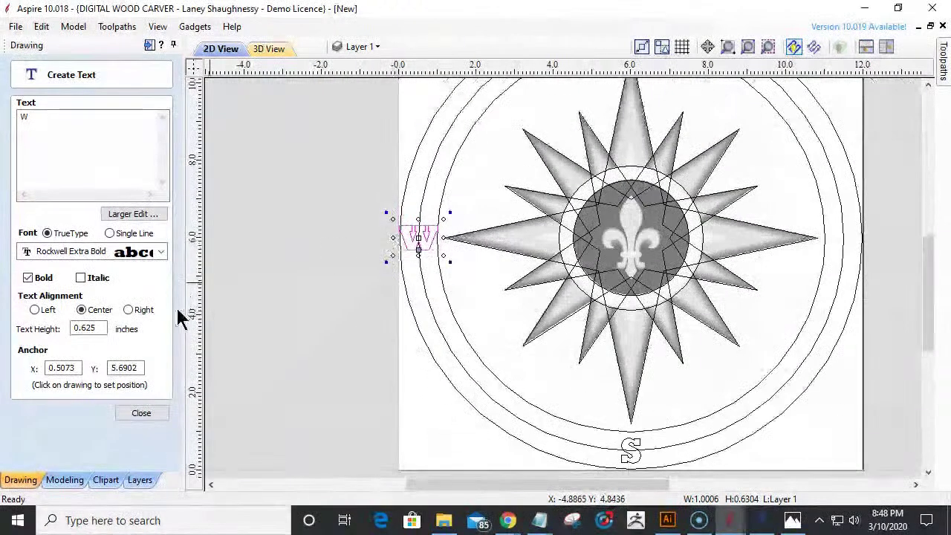
drag(80, 331, 132, 328)
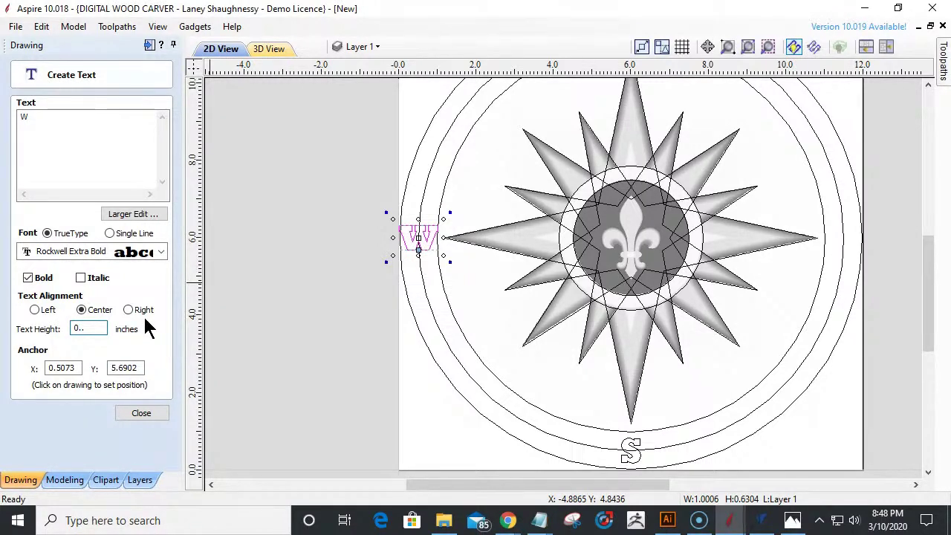
text(5)
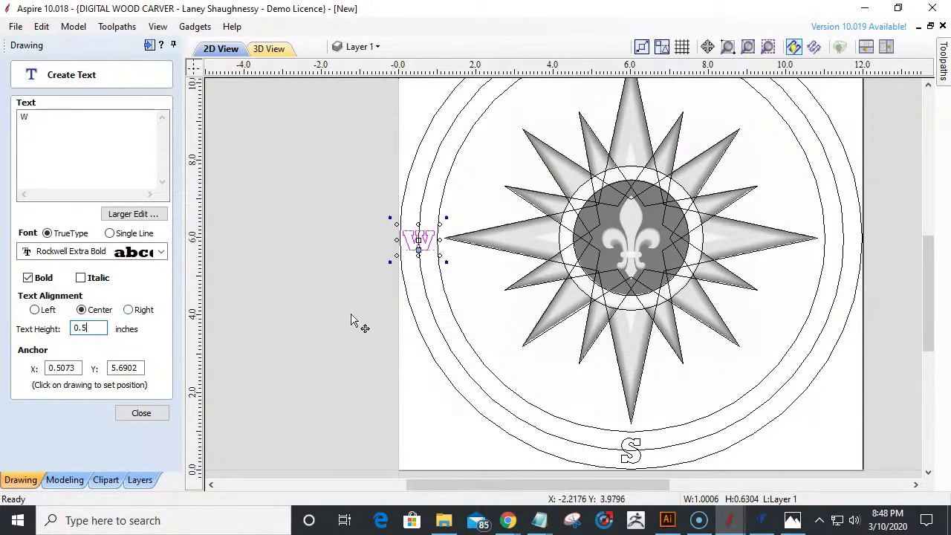
- Create the text "E" at 0.5 inches high and place it between the outer rings beside the star's eastern point
click(526, 298)
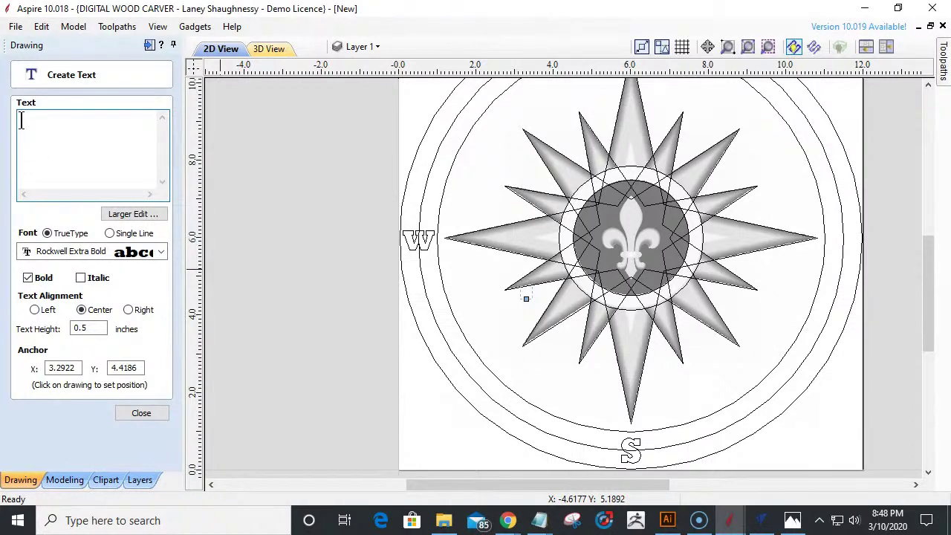
text(E)
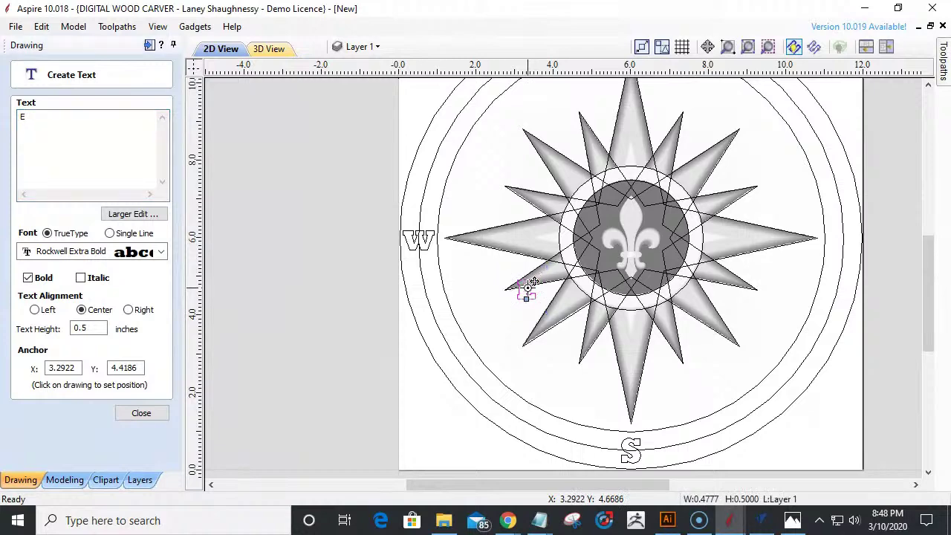
click(845, 236)
click(845, 249)
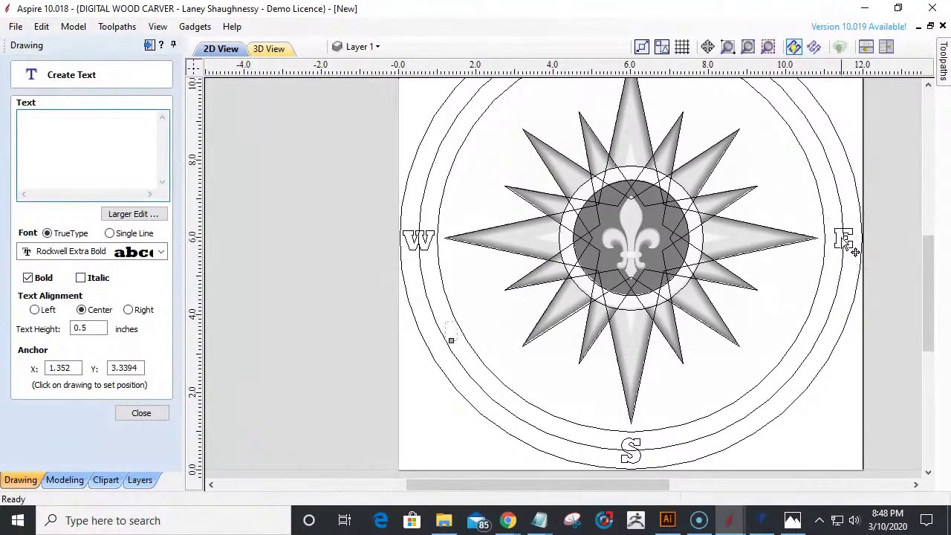
- Move the letter E so its centre snaps onto the guide circle, level with the star's eastern point
scroll(854, 257, up, 2)
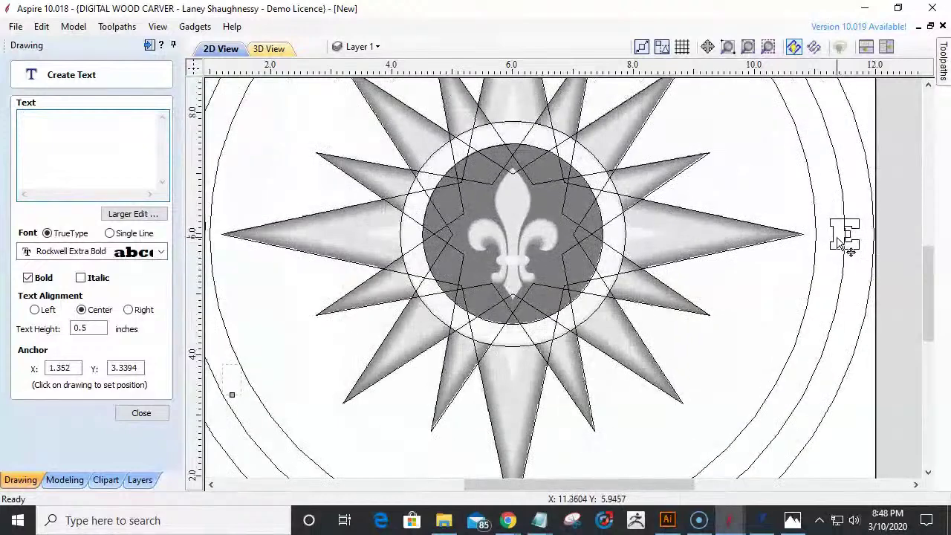
click(834, 244)
scroll(845, 242, up, 2)
mouse_move(857, 221)
mouse_down()
mouse_move(824, 195)
mouse_move(849, 221)
mouse_up()
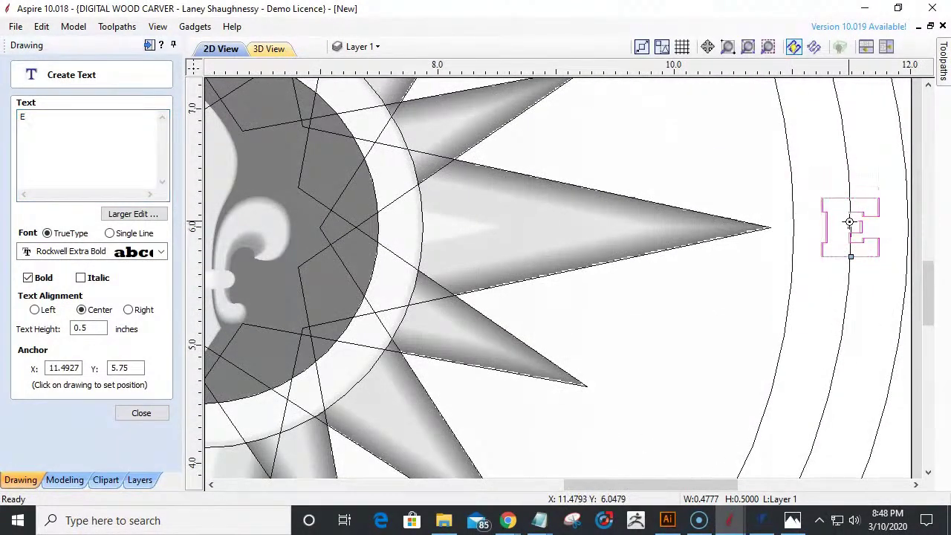
click(849, 221)
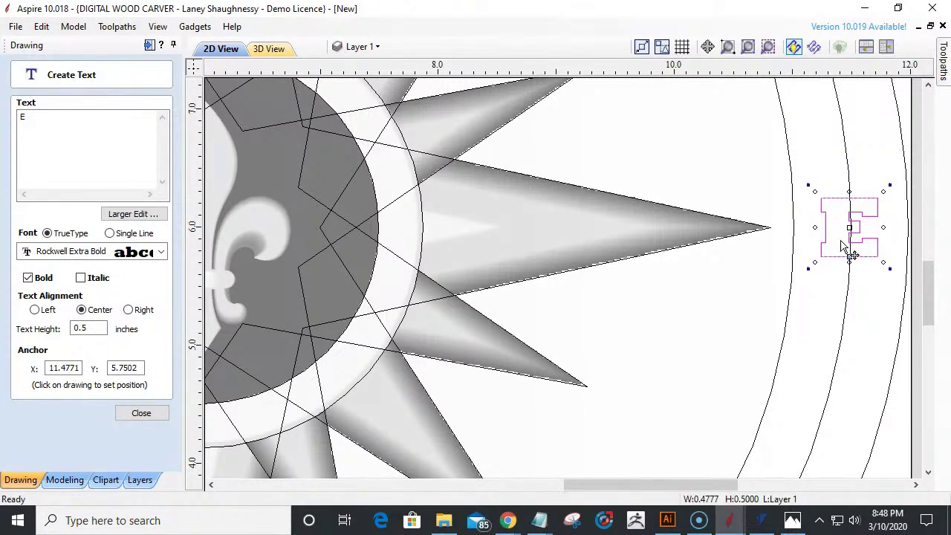
scroll(855, 223, up, 3)
mouse_move(849, 213)
mouse_down()
mouse_move(870, 216)
mouse_move(847, 225)
mouse_up()
scroll(744, 273, down, 5)
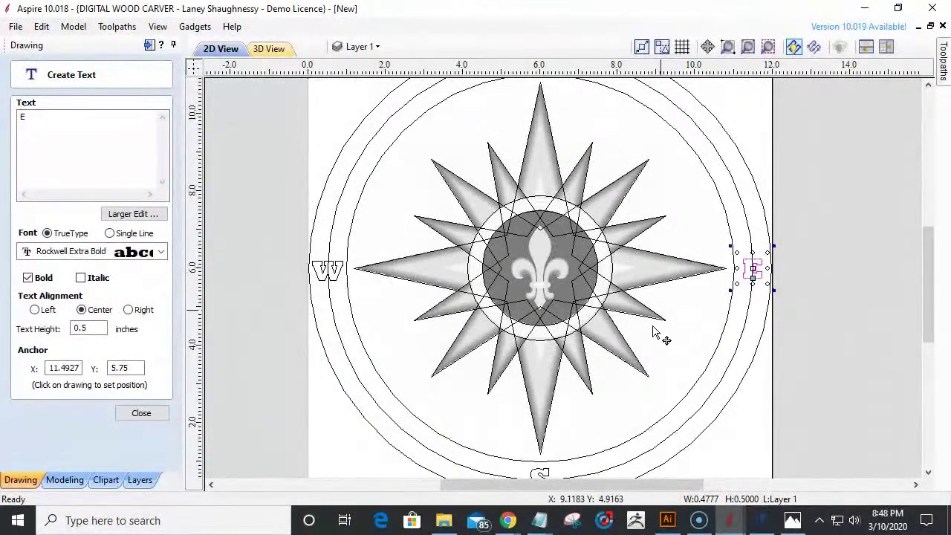
- Leave text creation and delete the dimension above the board and the guide circle running through the compass letters
scroll(646, 312, down, 2)
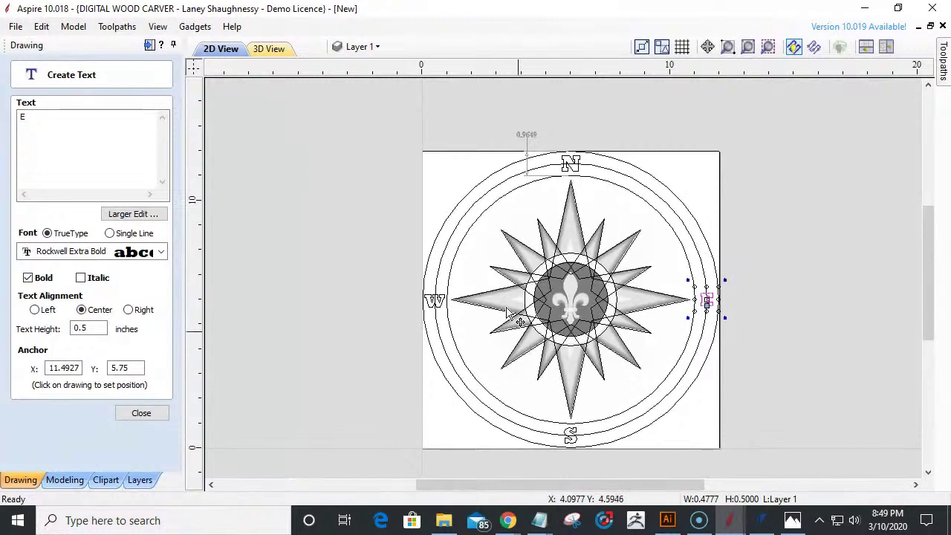
click(527, 139)
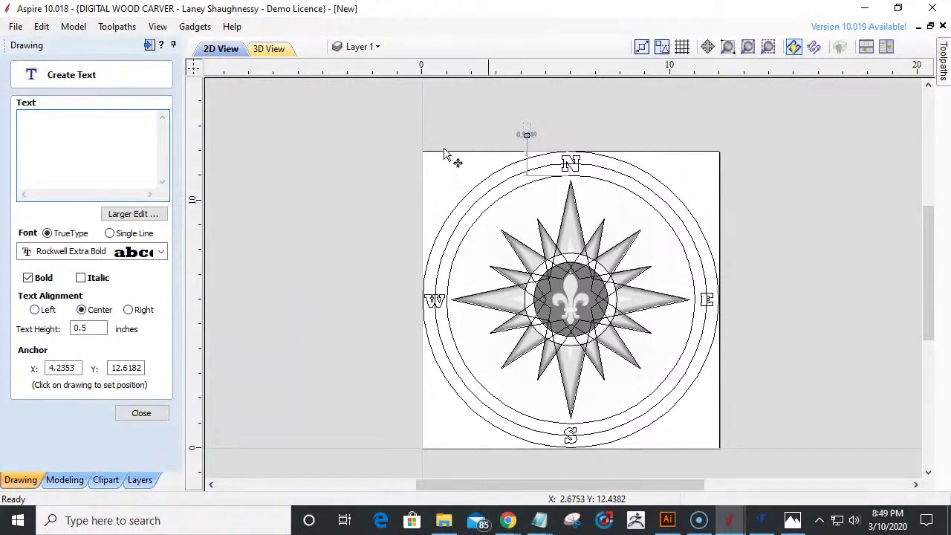
click(154, 414)
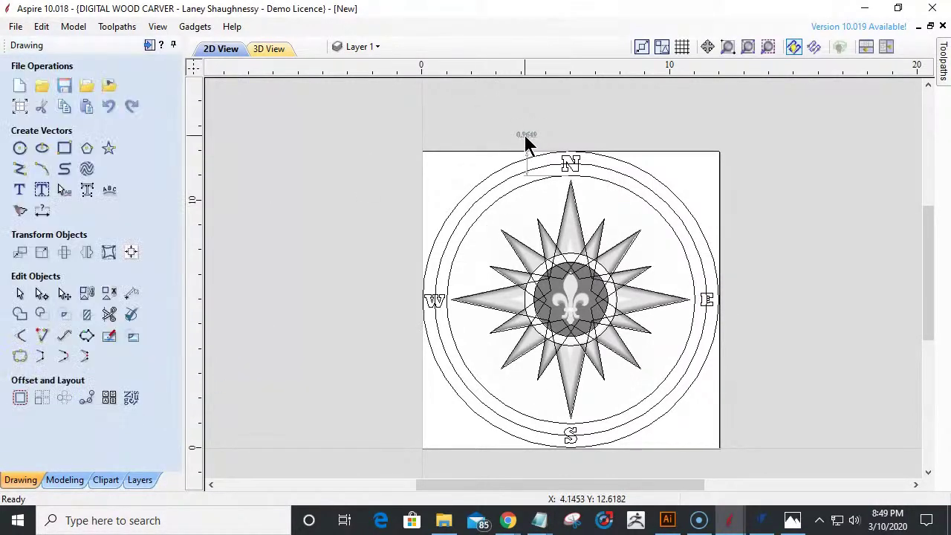
click(526, 139)
key(Delete)
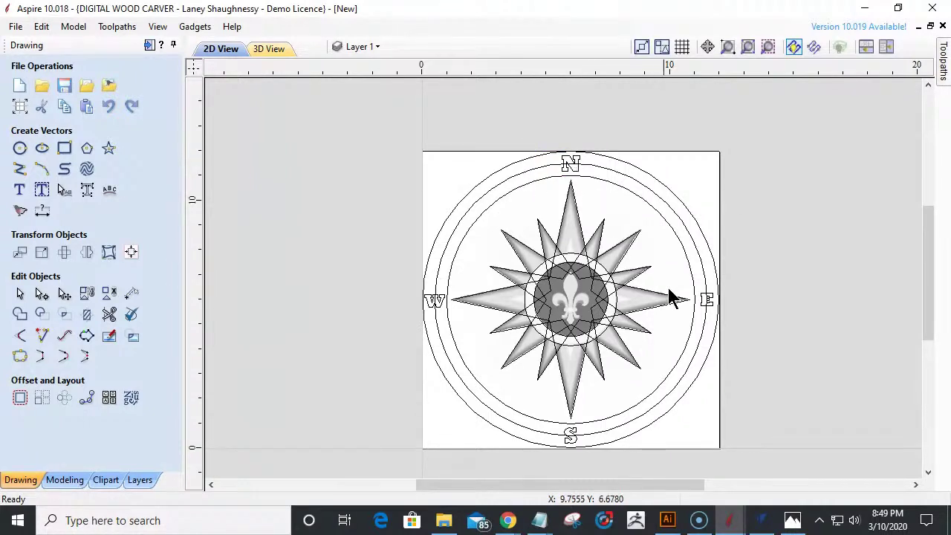
click(607, 438)
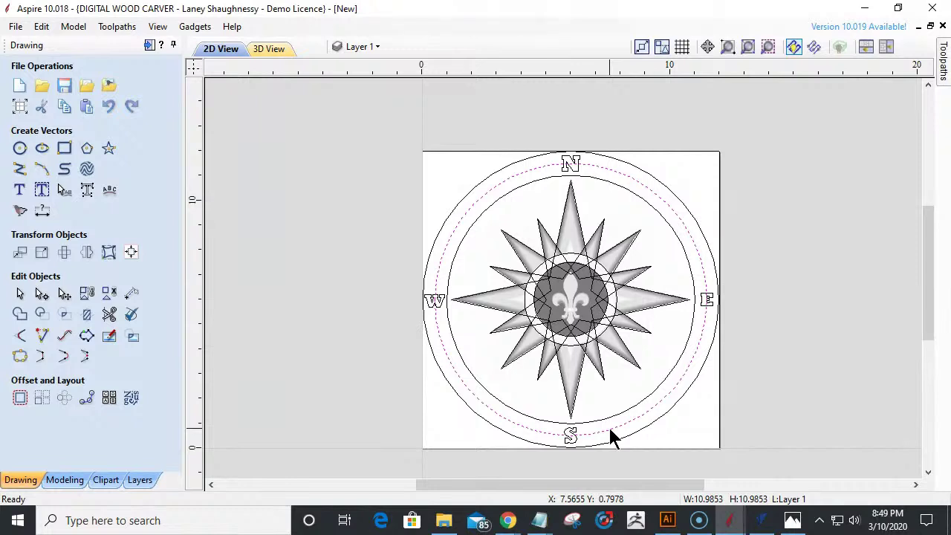
key(Delete)
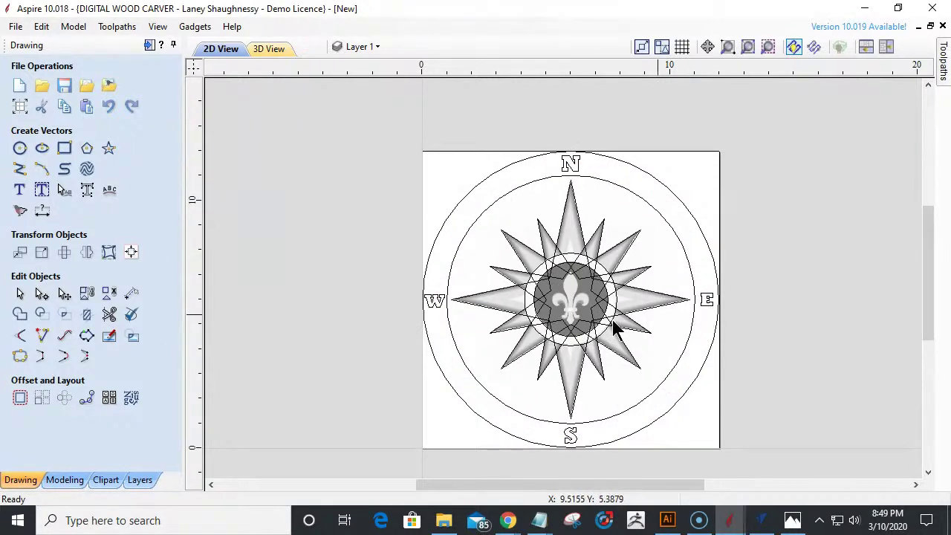
click(66, 479)
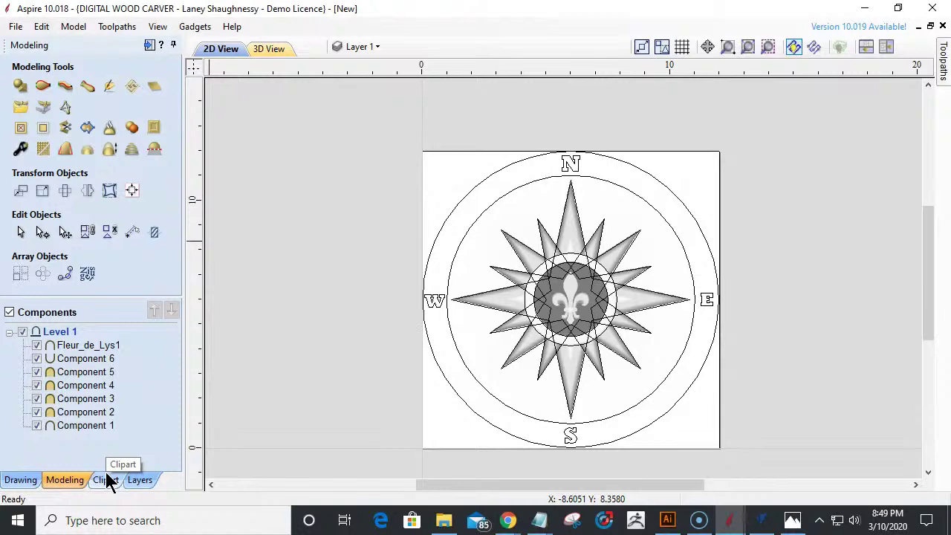
click(21, 480)
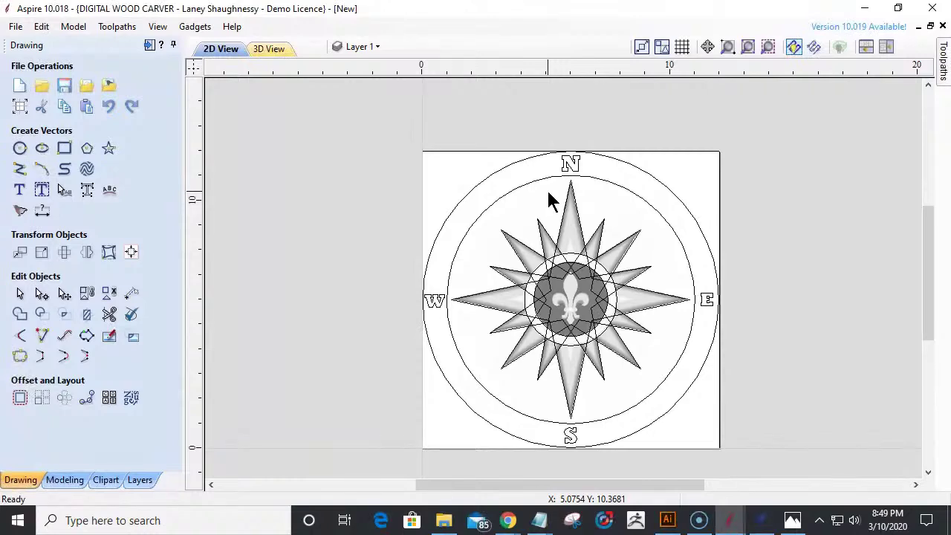
- Draw a vertical line through the letter N at X 6.0, from the inner ring's uppermost point to the outer ring's
click(21, 171)
scroll(592, 149, up, 3)
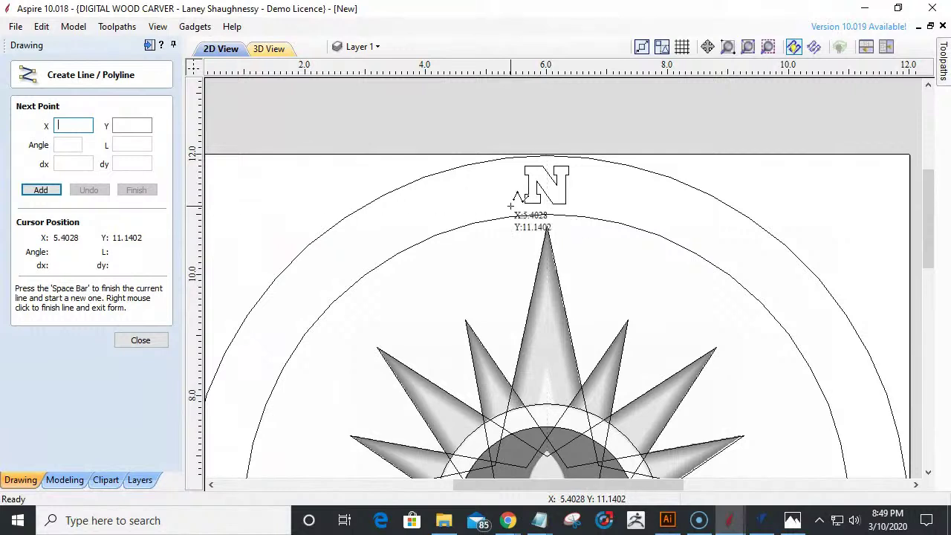
scroll(512, 206, up, 2)
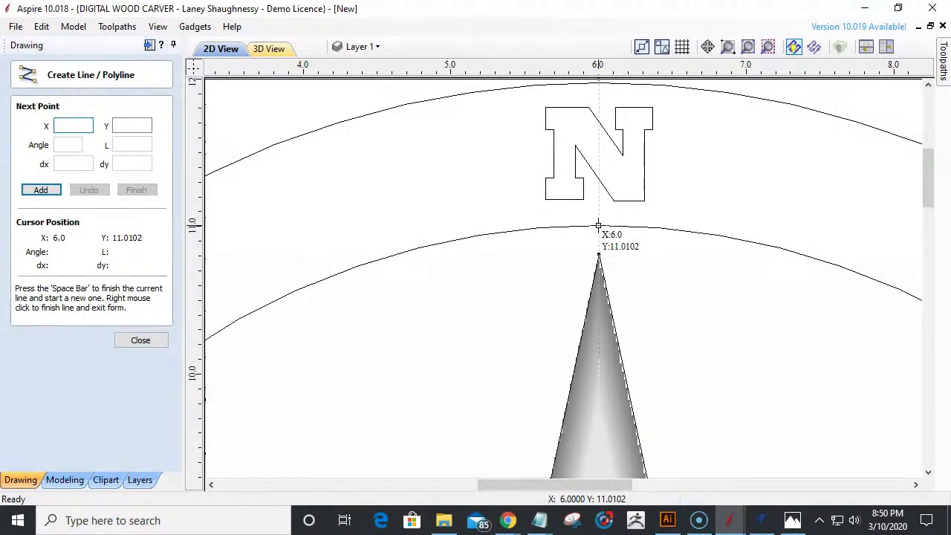
click(598, 225)
click(598, 84)
key(space)
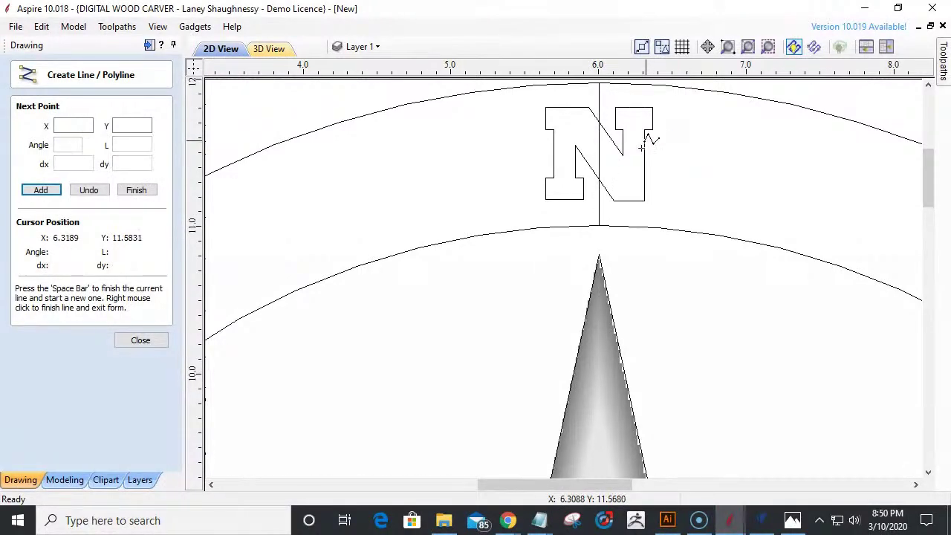
click(164, 339)
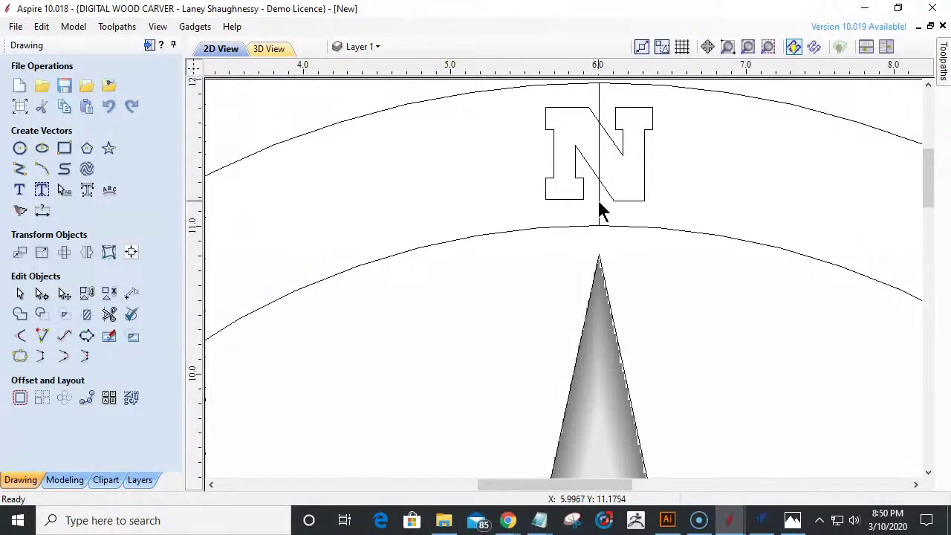
- Circular-copy the line through the N as 8 items over a total angle of 360 degrees, with rotation centre X 6.0, Y 6.0
scroll(600, 207, down, 5)
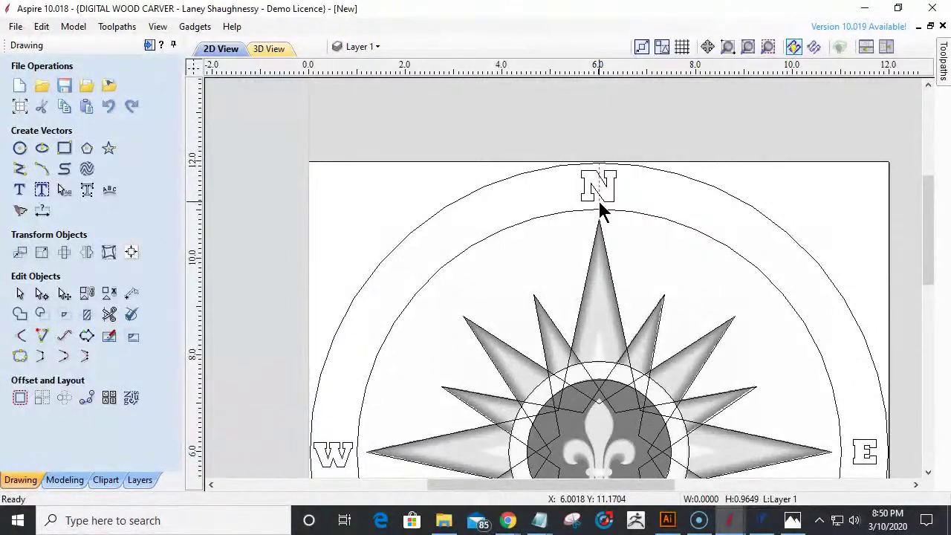
scroll(600, 208, up, 2)
scroll(600, 207, down, 4)
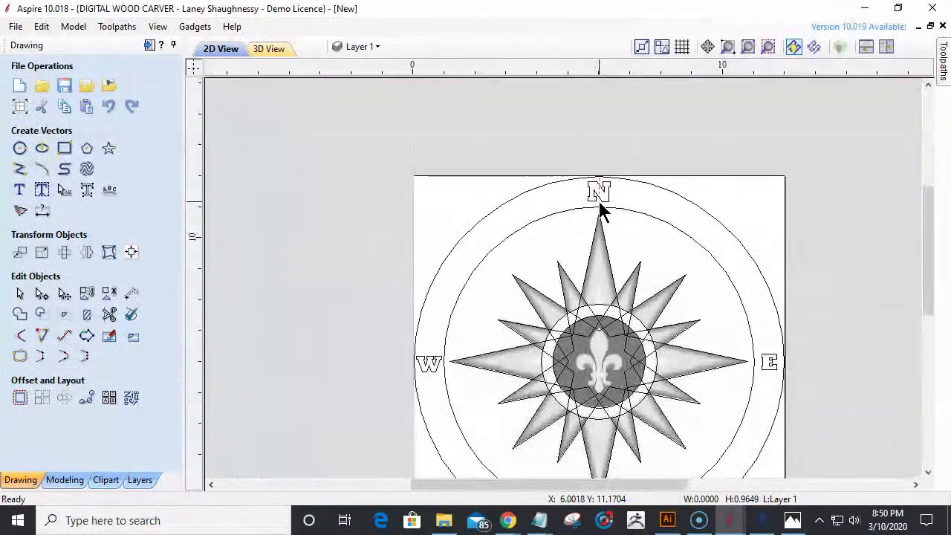
click(599, 193)
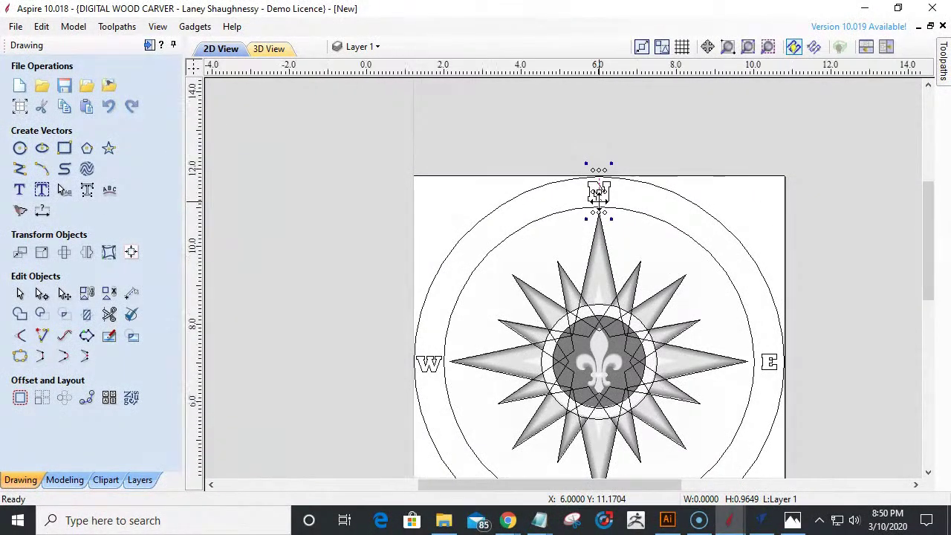
scroll(598, 194, up, 2)
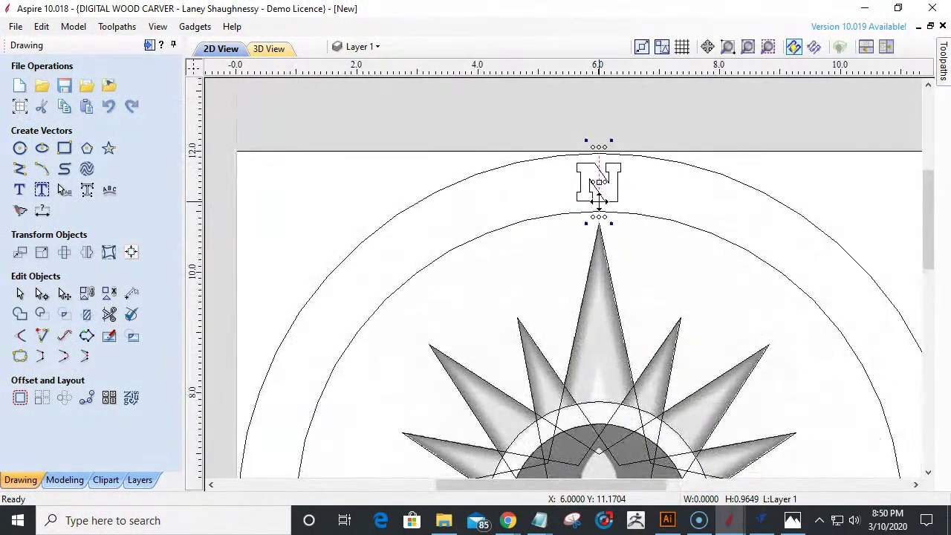
click(63, 399)
scroll(543, 215, down, 4)
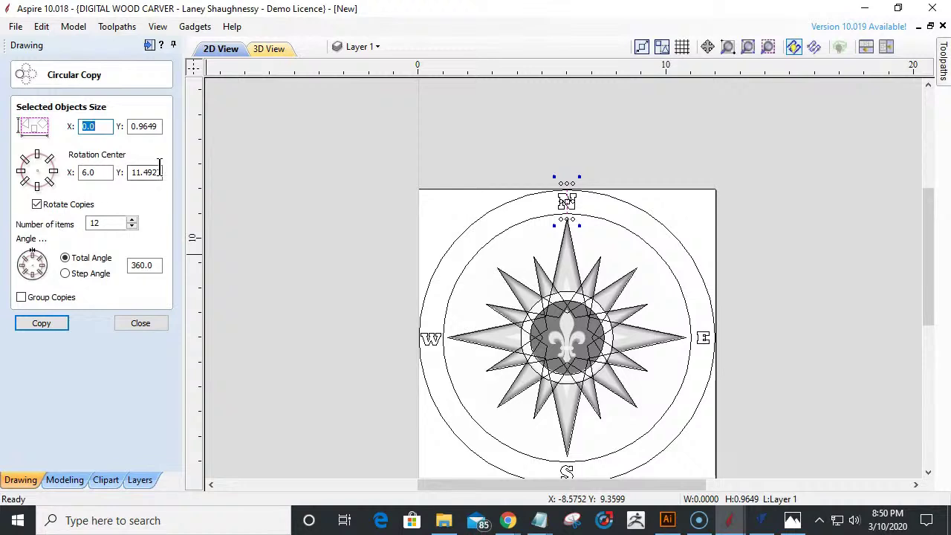
drag(159, 172, 98, 172)
text(6)
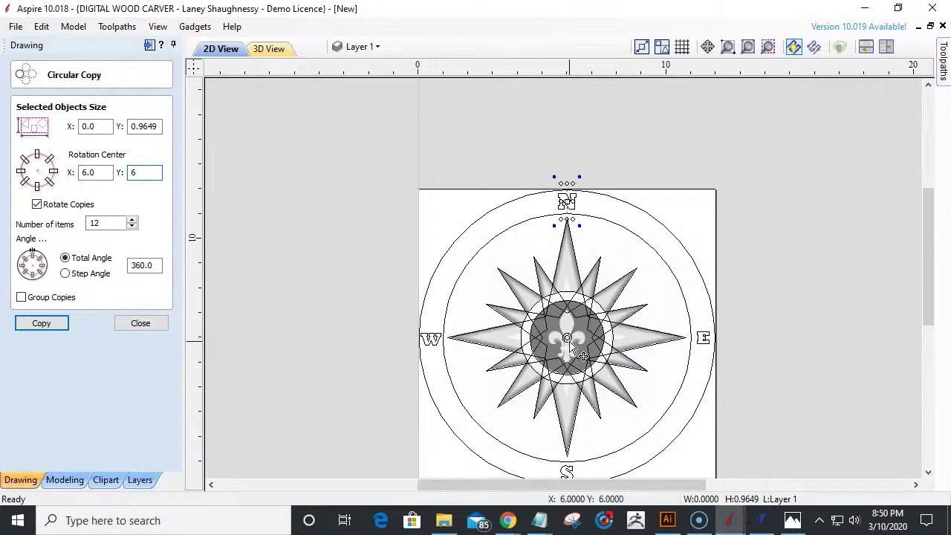
scroll(568, 367, down, 1)
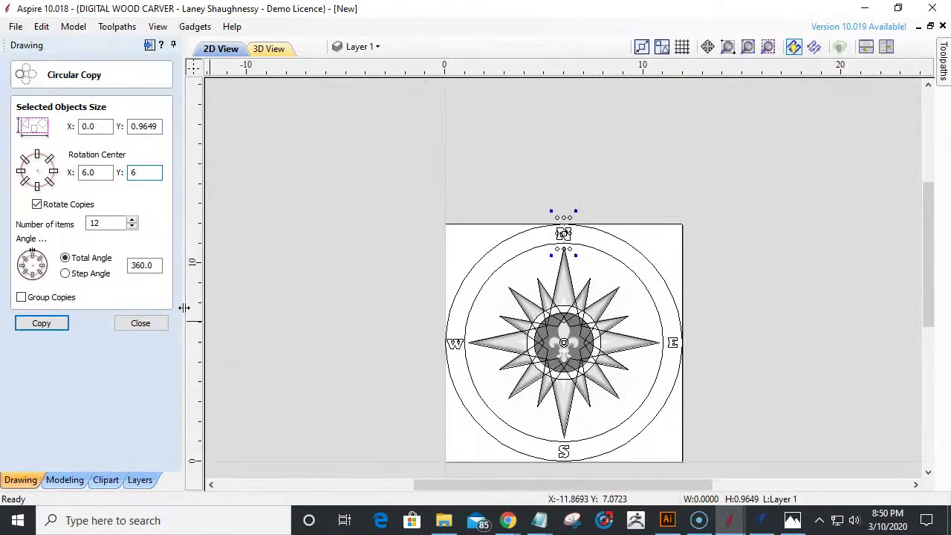
drag(118, 223, 50, 226)
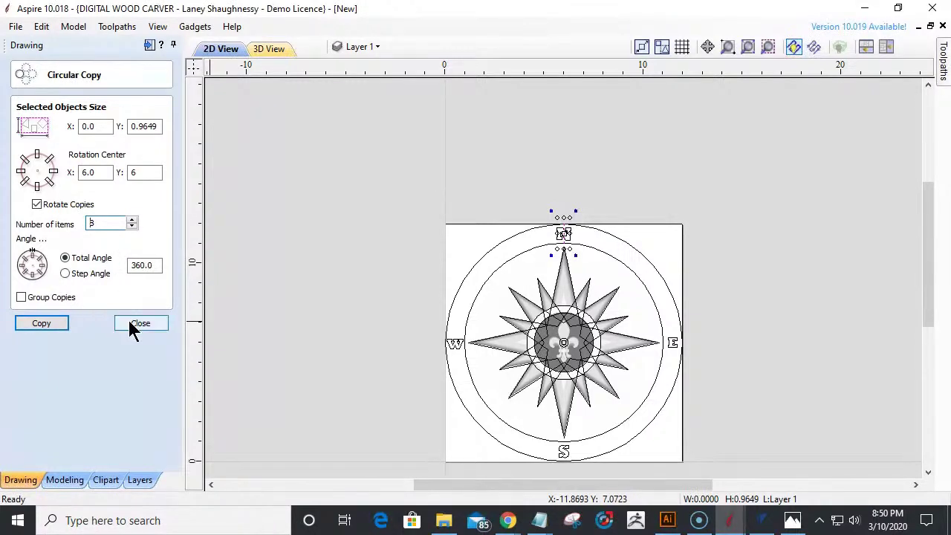
click(42, 324)
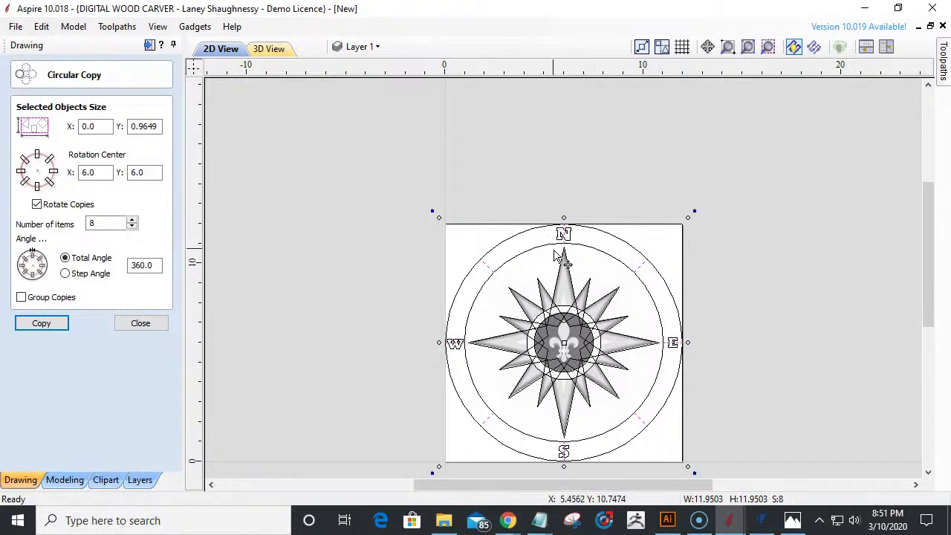
- Circular-copy the line through the N as 16 items (360/22.5) over 360 degrees, with rotation centre X 6.0, Y 6.0
scroll(557, 257, up, 2)
scroll(553, 257, up, 1)
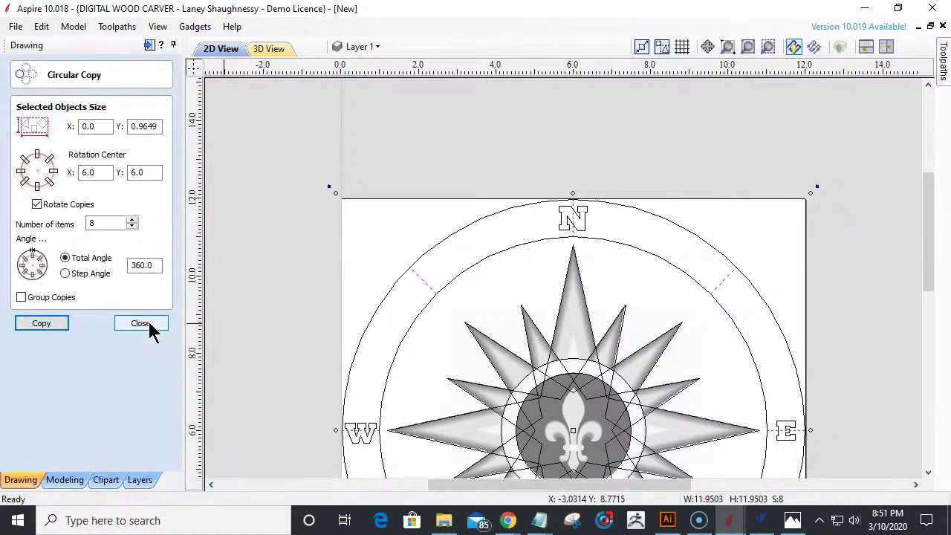
click(570, 232)
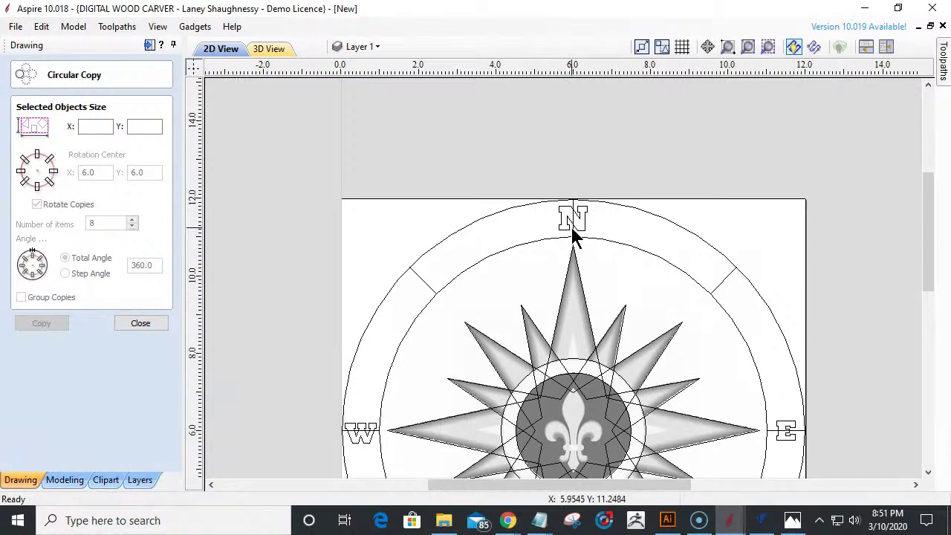
click(571, 228)
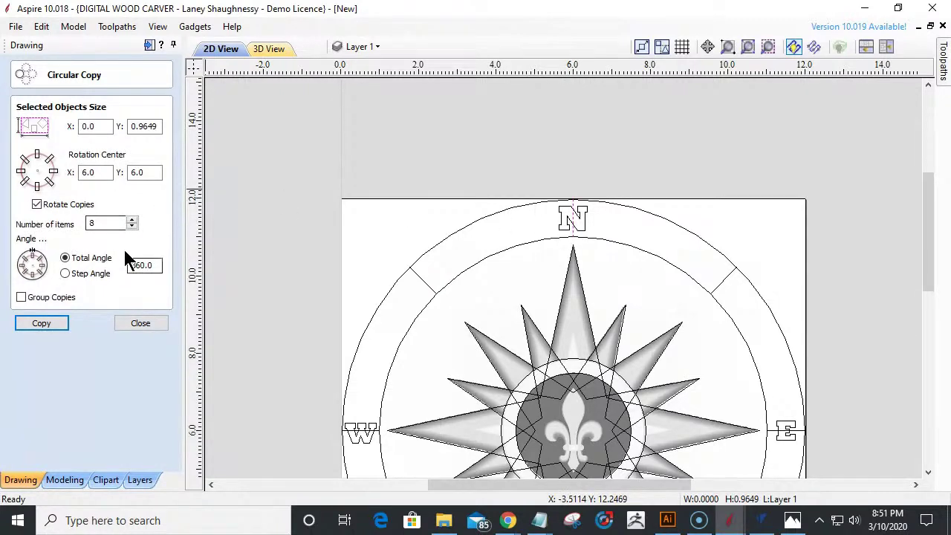
double_click(93, 223)
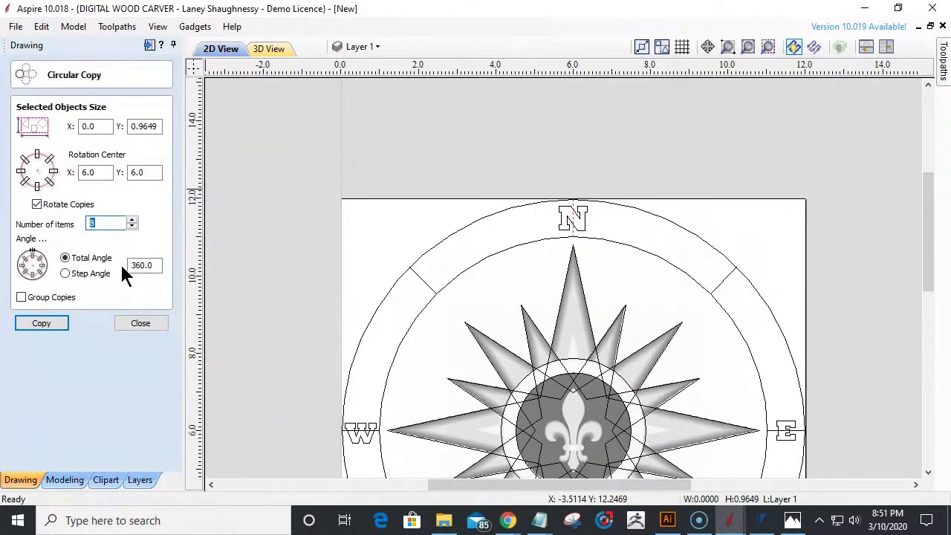
text(360/22.5)
key(equal)
click(41, 324)
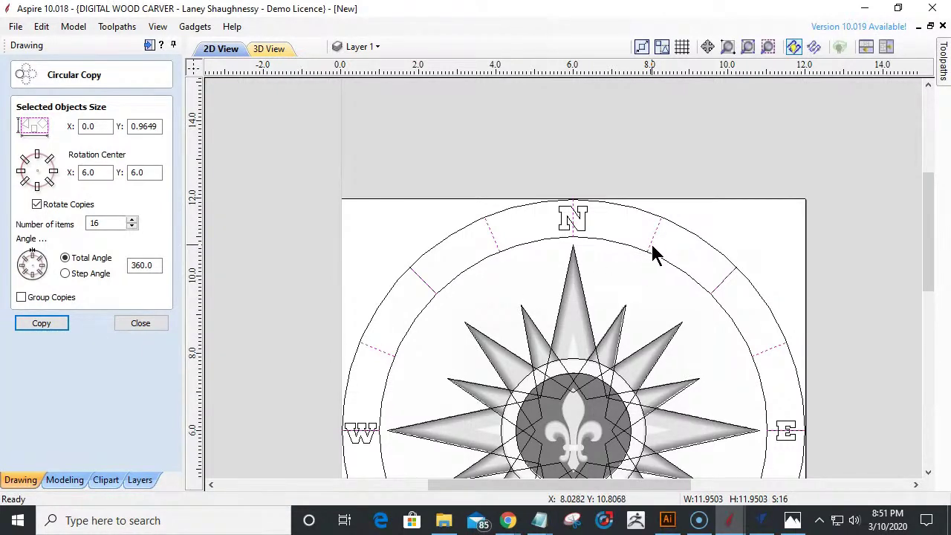
- Reselect the line through the N, set the circular copy's number of items to 360, and leave the tool
double_click(94, 223)
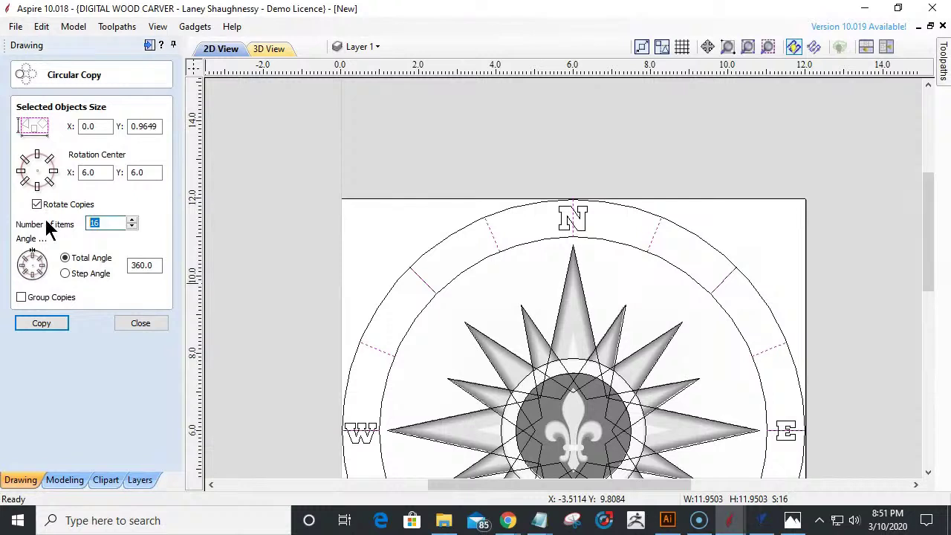
click(550, 233)
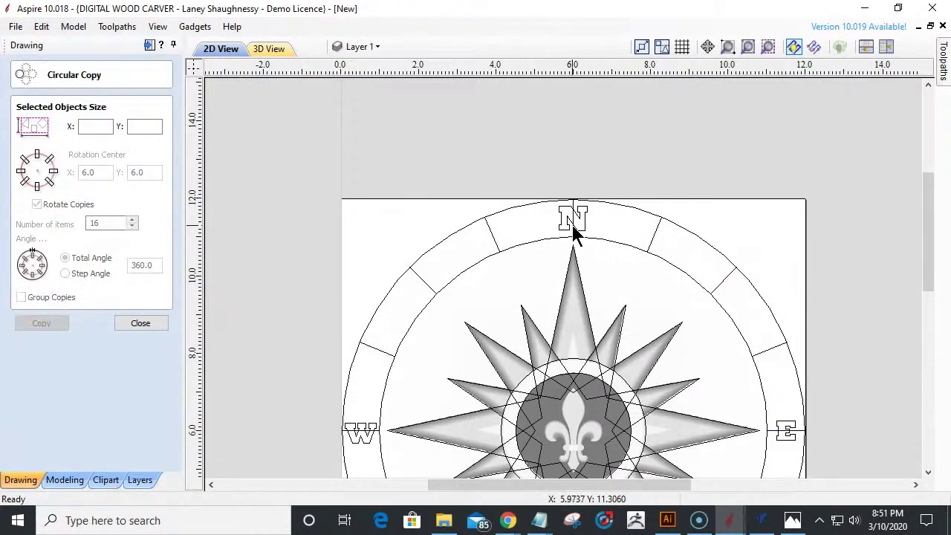
click(572, 230)
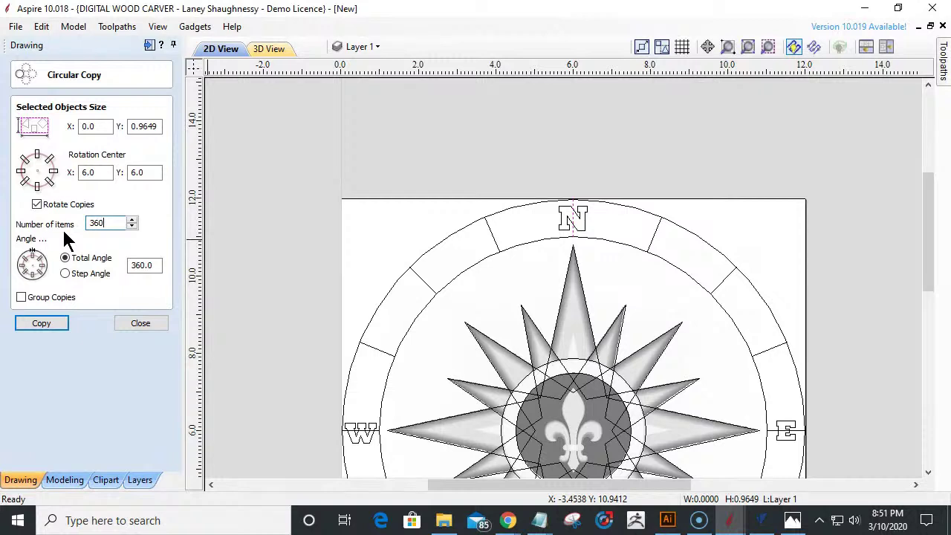
click(140, 323)
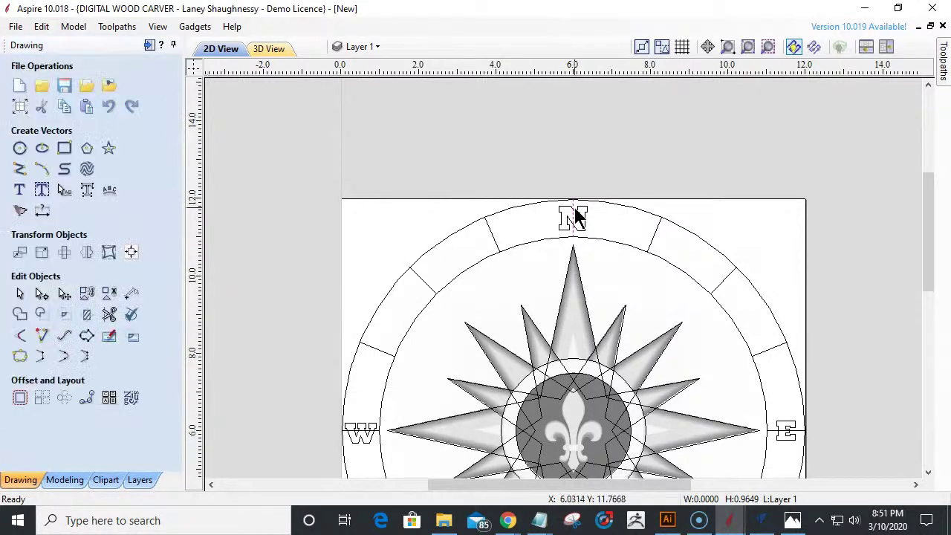
- Shorten the line through the N about its centre to a height of about 0.45
scroll(575, 216, up, 1)
scroll(576, 217, up, 1)
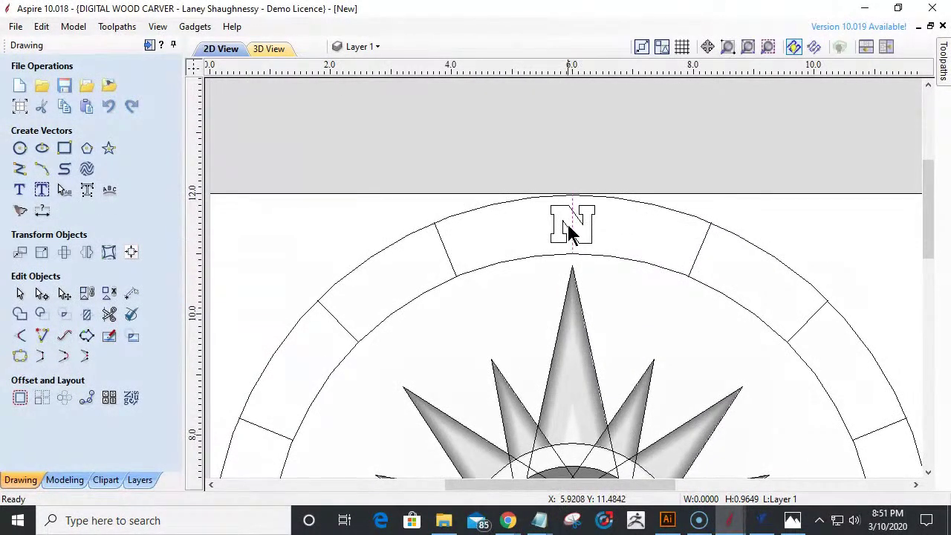
click(571, 230)
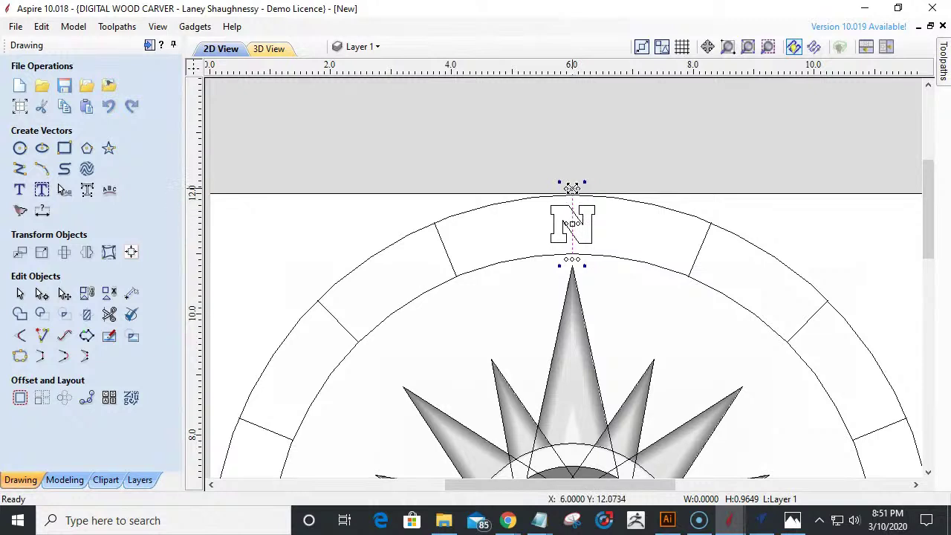
click(571, 188)
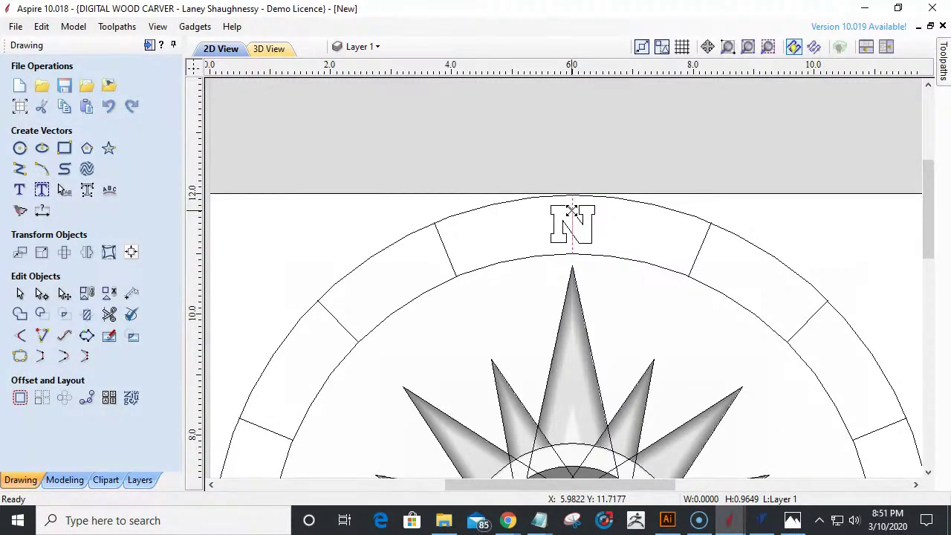
click(572, 212)
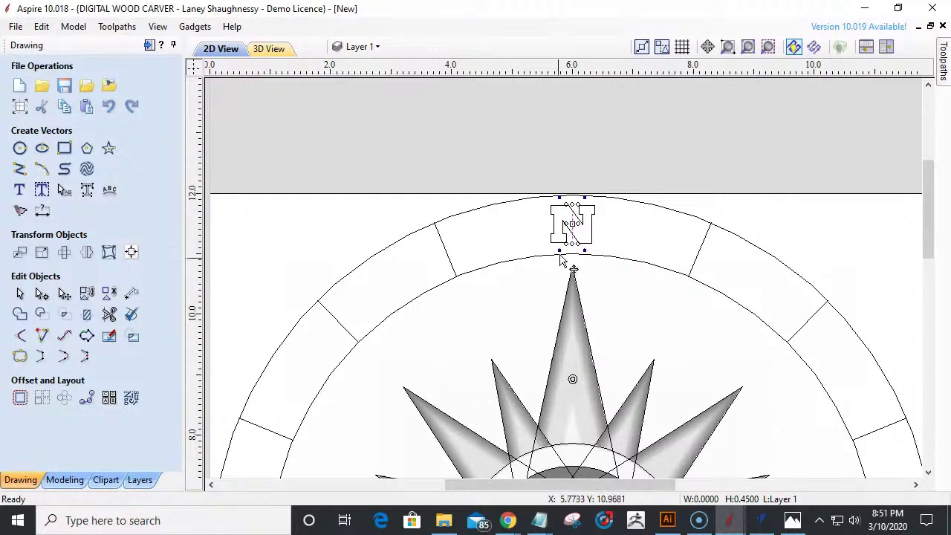
- Move the shortened line straight down so its lower end rests on the inner ring's uppermost point
scroll(571, 234, up, 2)
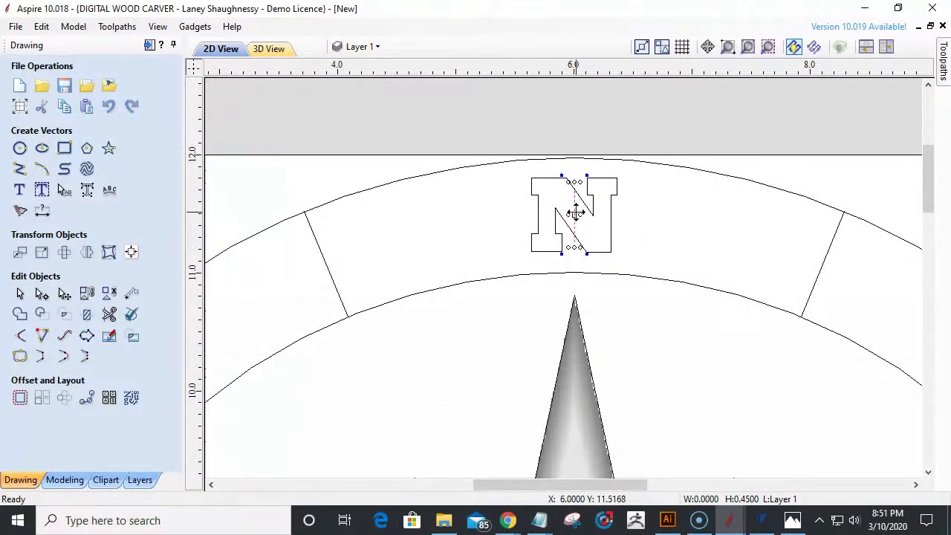
drag(578, 237, 574, 268)
click(573, 223)
click(574, 218)
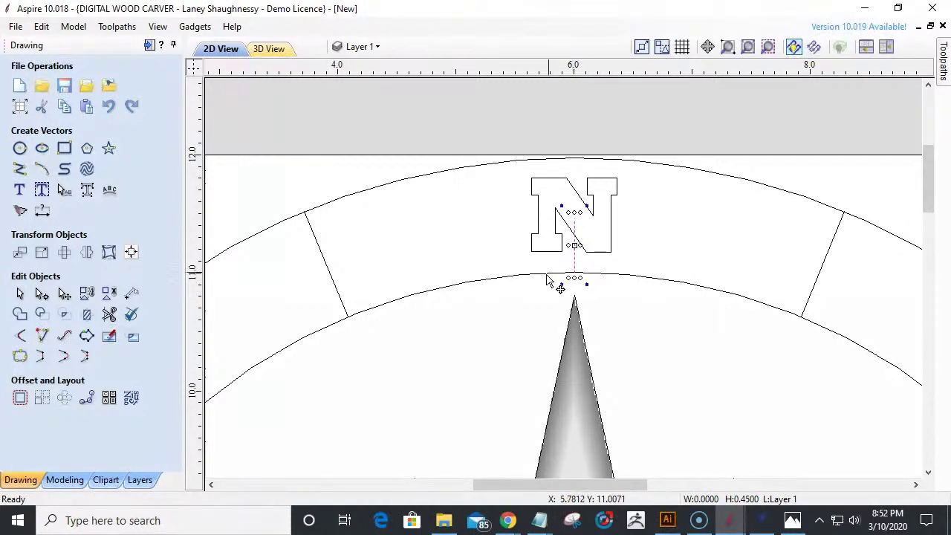
scroll(568, 276, up, 4)
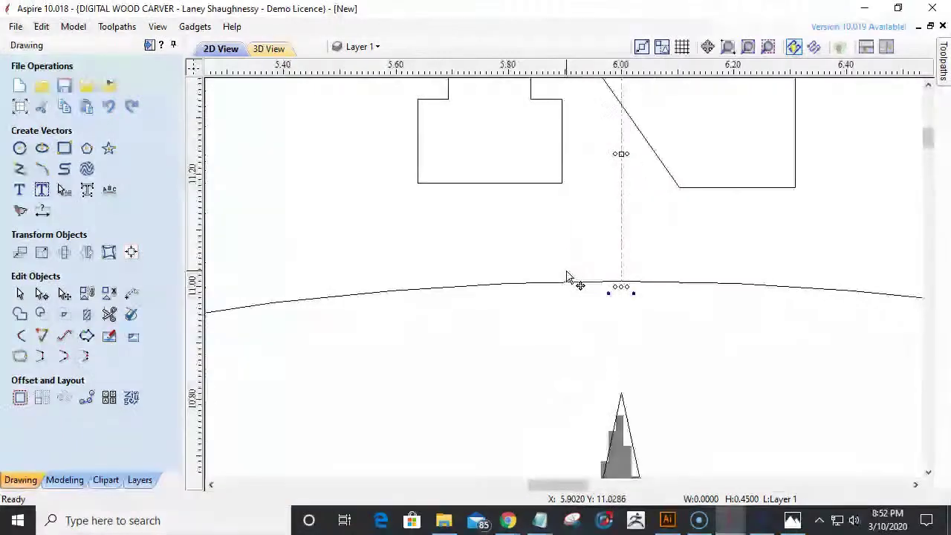
scroll(566, 275, down, 5)
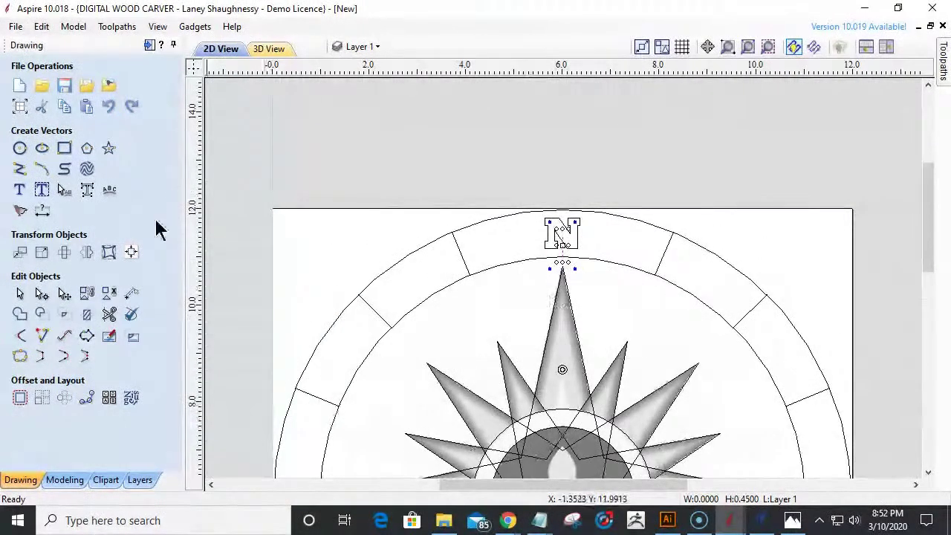
- Circular-copy the short tick as 72 items (360/5) over 360 degrees around X 6.0, Y 6, and close the tool
click(65, 397)
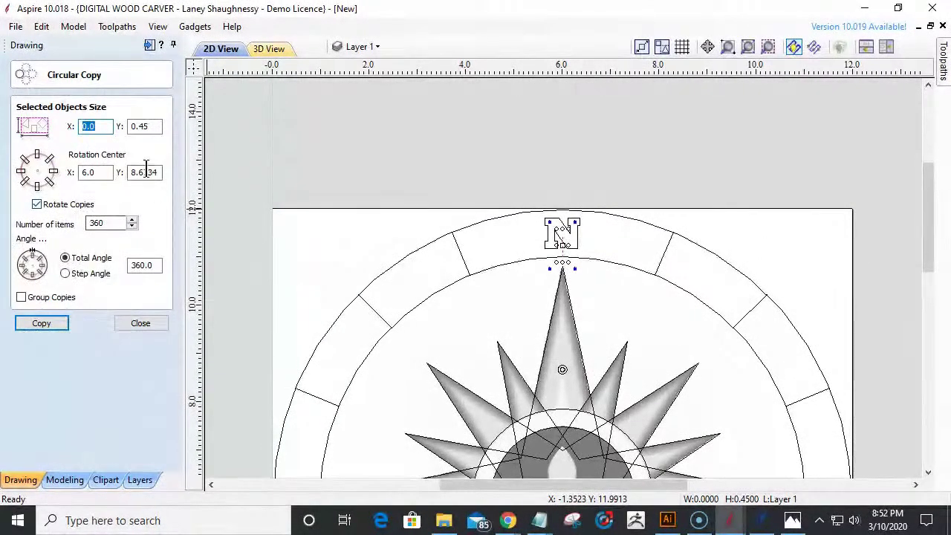
drag(160, 172, 88, 171)
text(6)
click(110, 221)
text(/5)
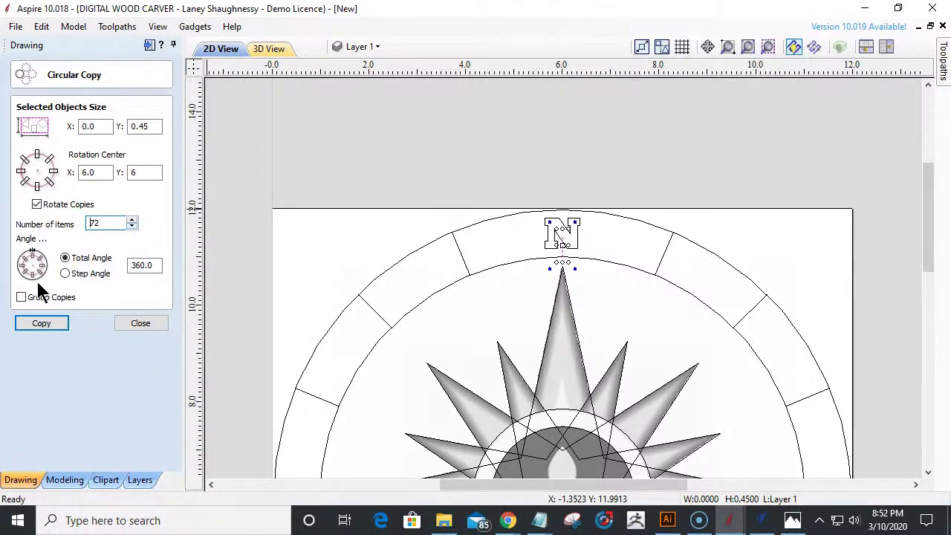
click(41, 323)
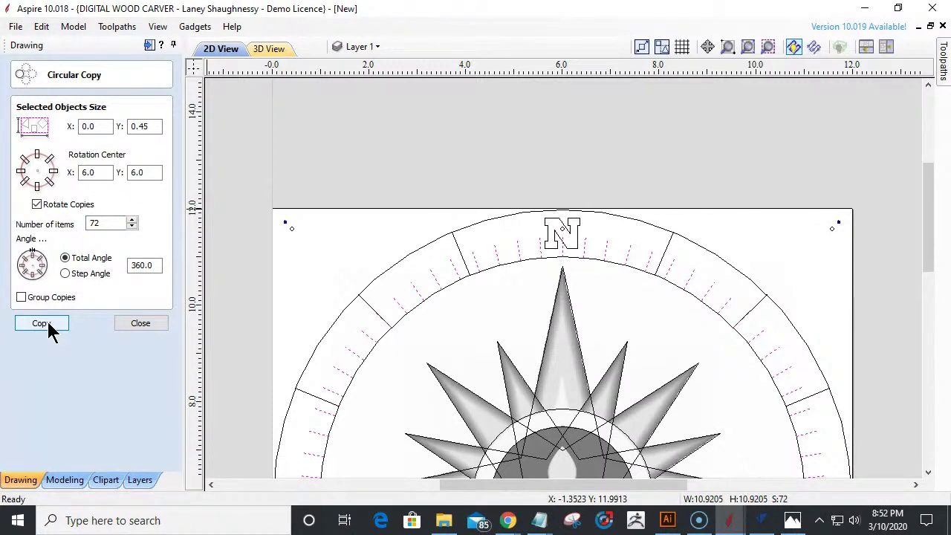
scroll(348, 267, down, 5)
scroll(482, 334, up, 3)
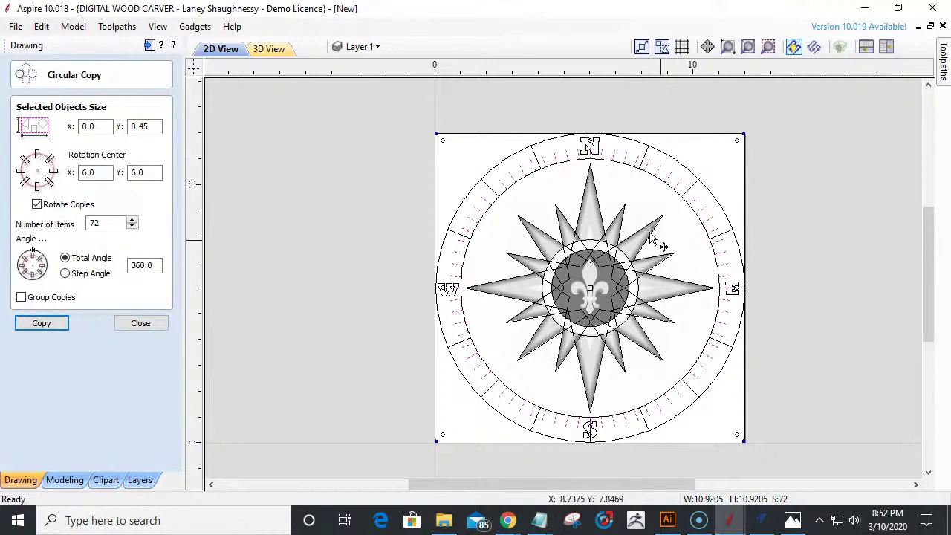
scroll(590, 153, up, 3)
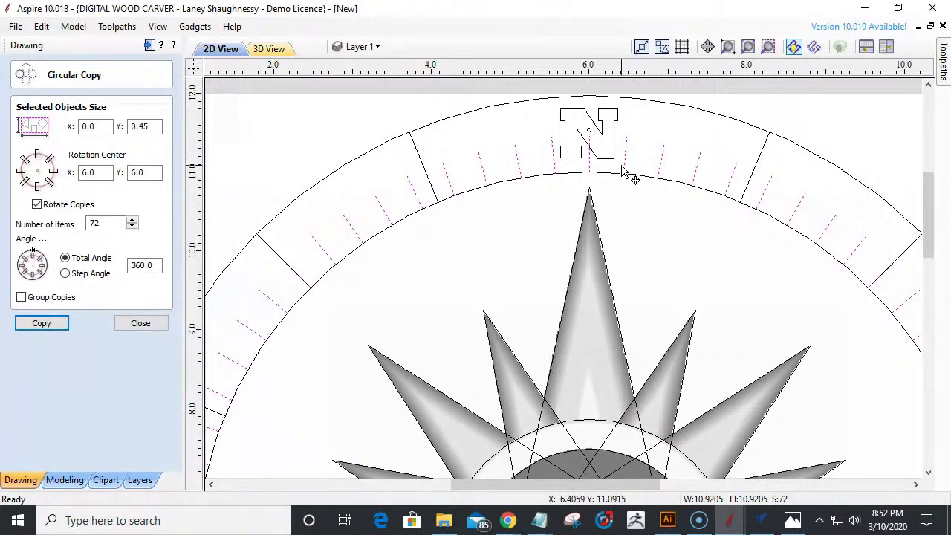
click(136, 324)
scroll(690, 219, down, 3)
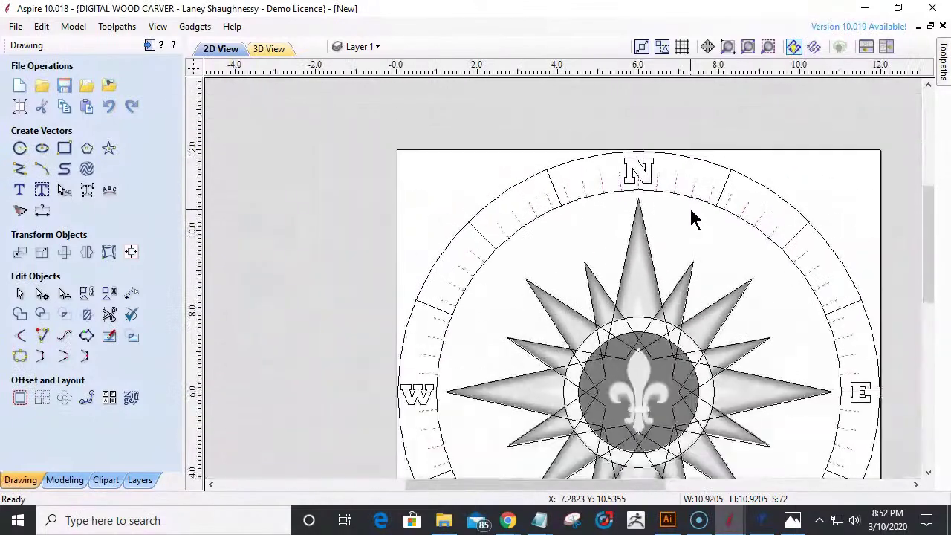
- Clear the short ticks and the intermediate 22.5-degree lines, and shorten the line through the N to 0.799, starting at the inner ring
click(728, 182)
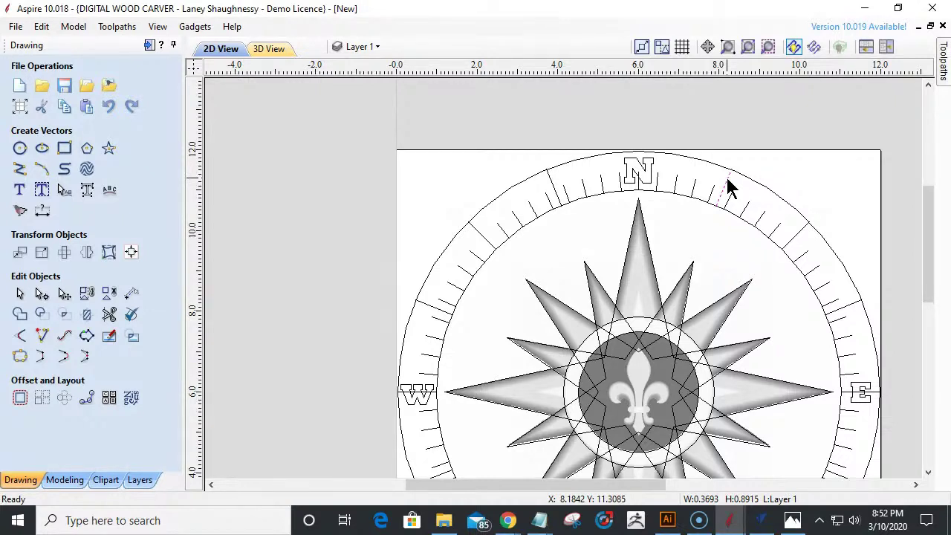
key(Delete)
click(640, 171)
scroll(640, 171, up, 3)
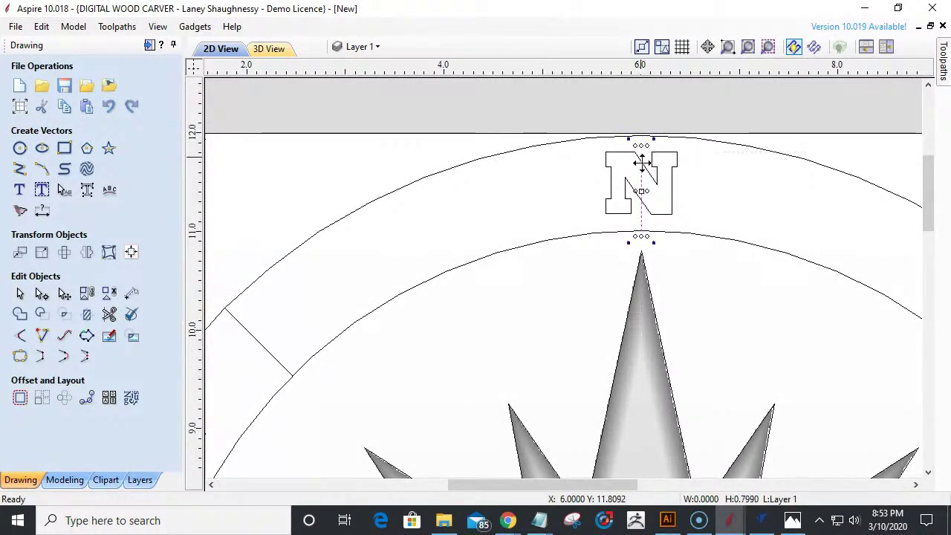
scroll(648, 238, down, 2)
scroll(648, 238, down, 3)
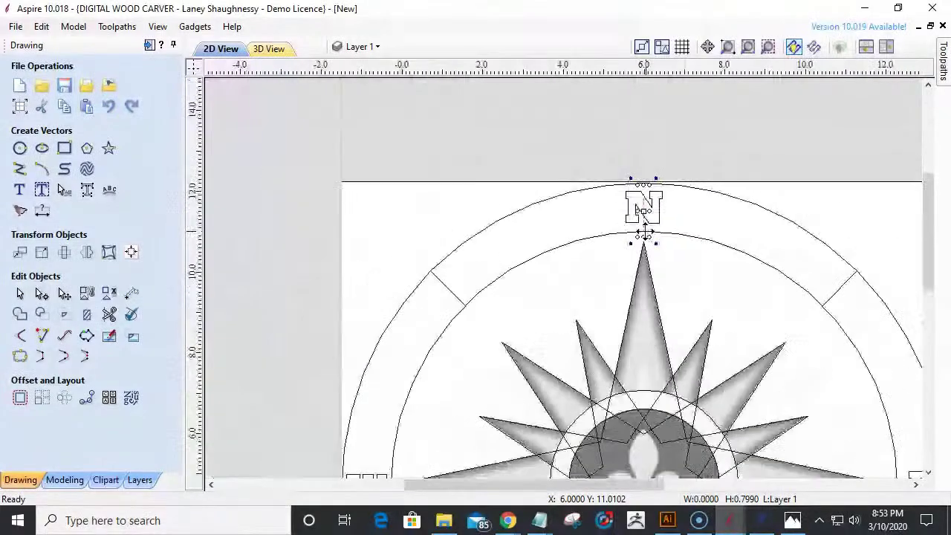
- Circular-copy the 0.799 line as 16 items (360/22.5) over 360 degrees, with rotation centre X 6.0, Y 6.0
click(64, 399)
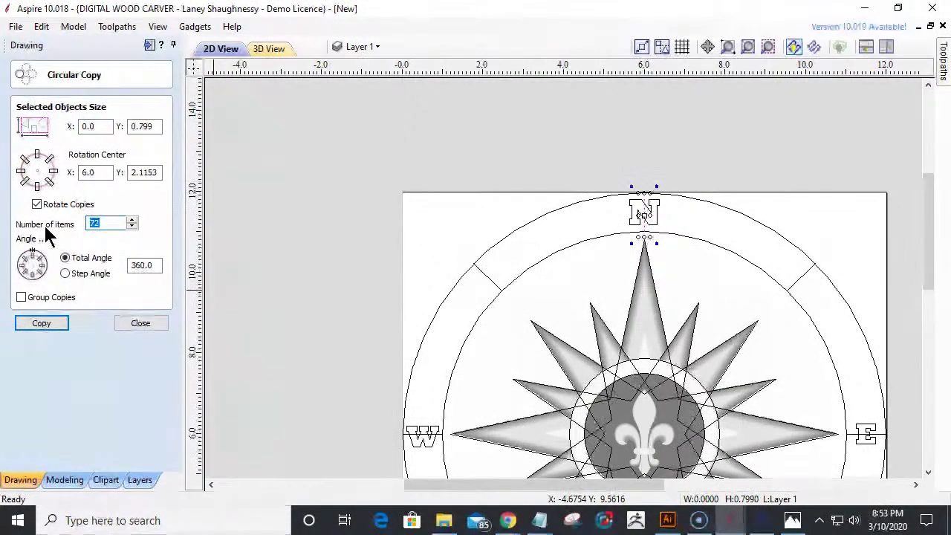
text(360/22.5)
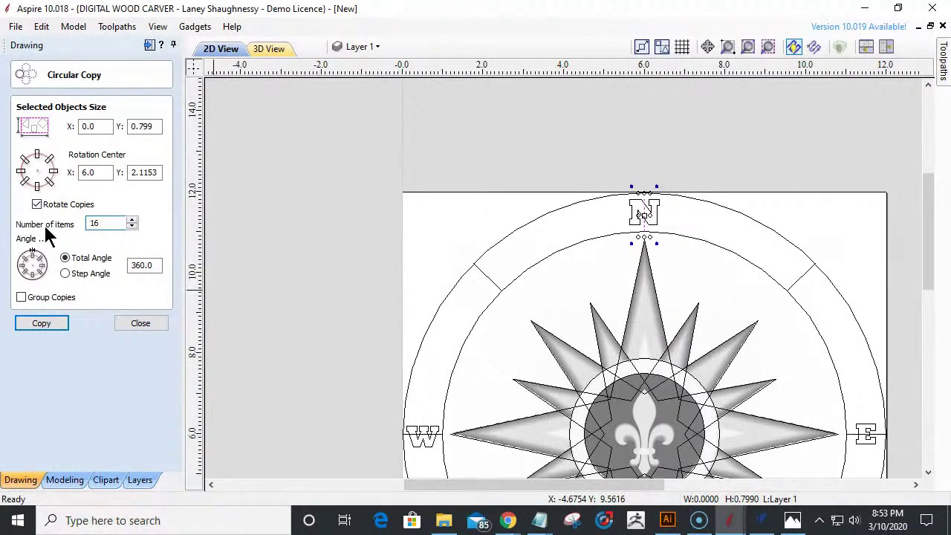
click(38, 324)
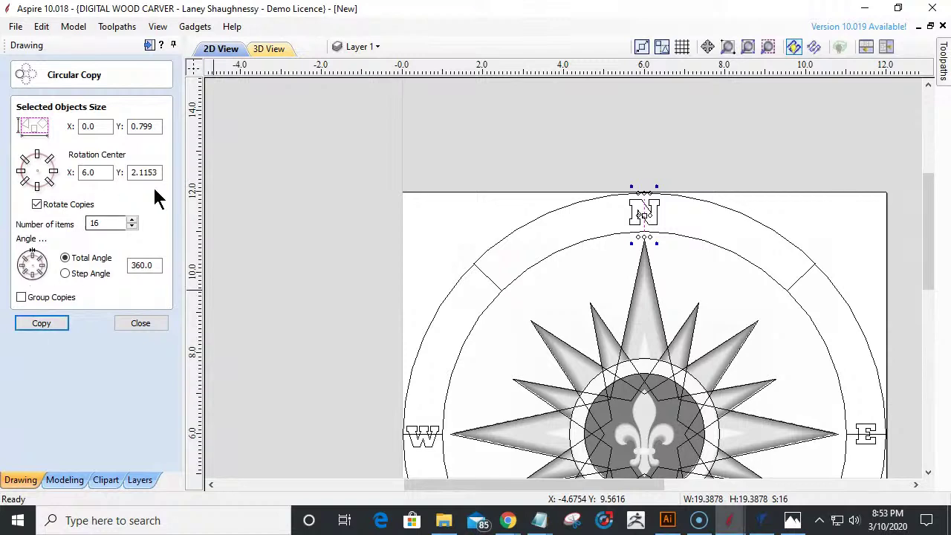
drag(159, 172, 115, 172)
text(6)
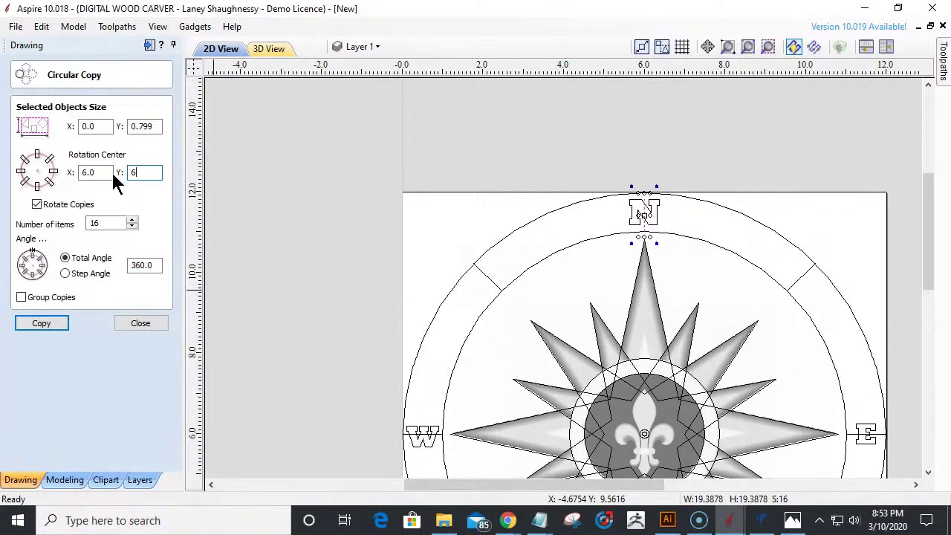
click(52, 327)
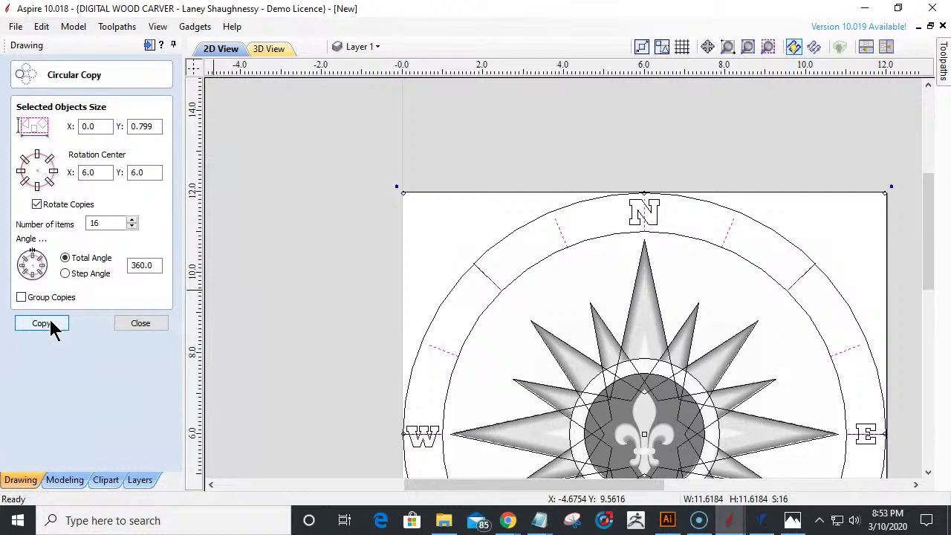
- Select only the line through the N and shorten it from its upper end to about 0.49, resting on the inner ring
scroll(643, 204, up, 3)
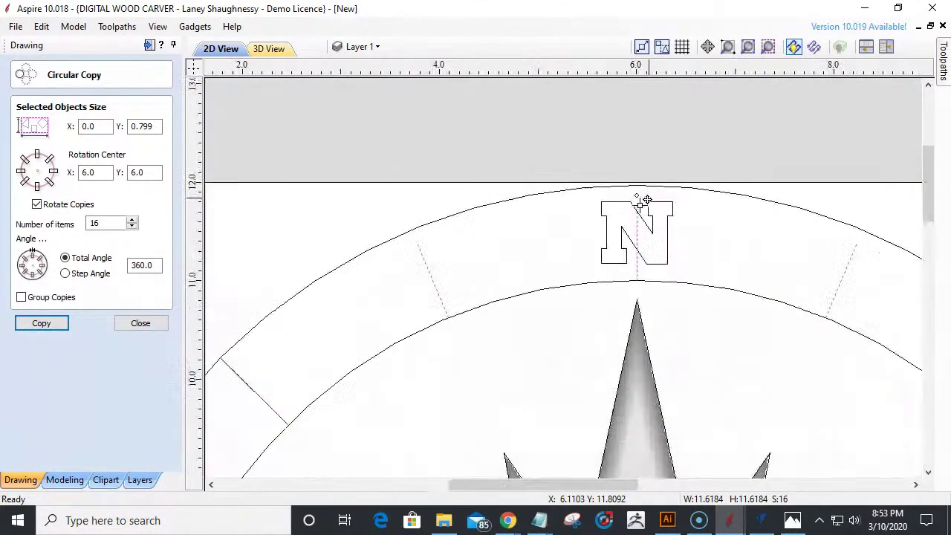
click(573, 251)
click(635, 205)
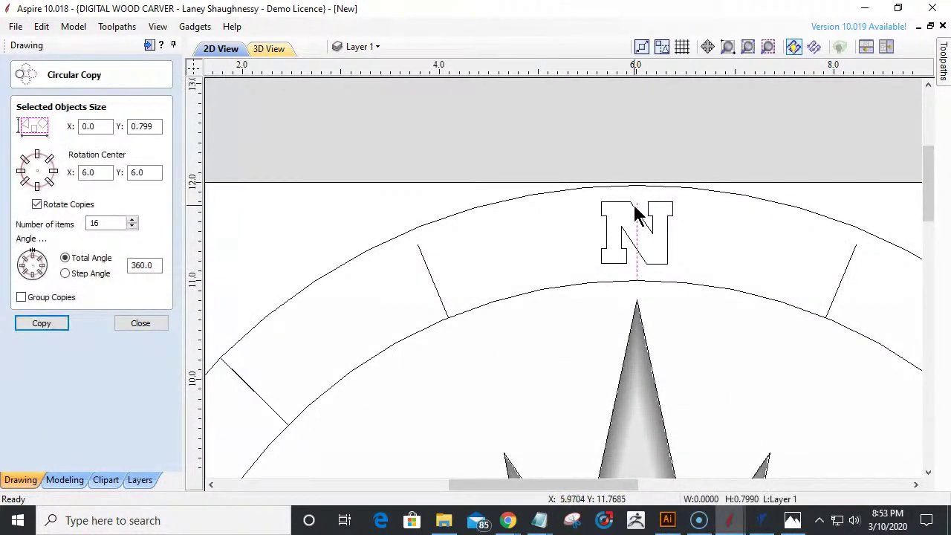
click(633, 205)
drag(636, 199, 621, 288)
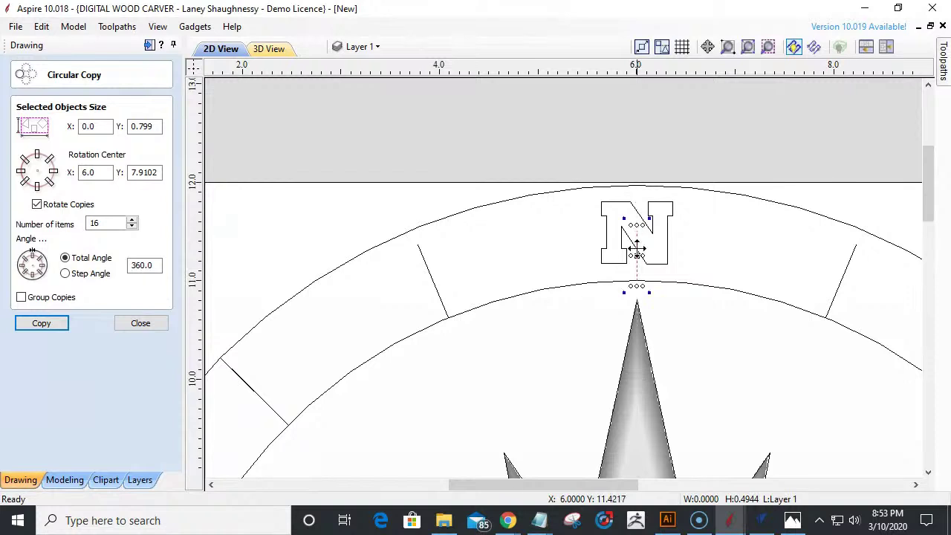
- Circular-copy the shortened line through the N as 72 items over 360 degrees, with rotation centre X 6.0, Y 6
double_click(97, 223)
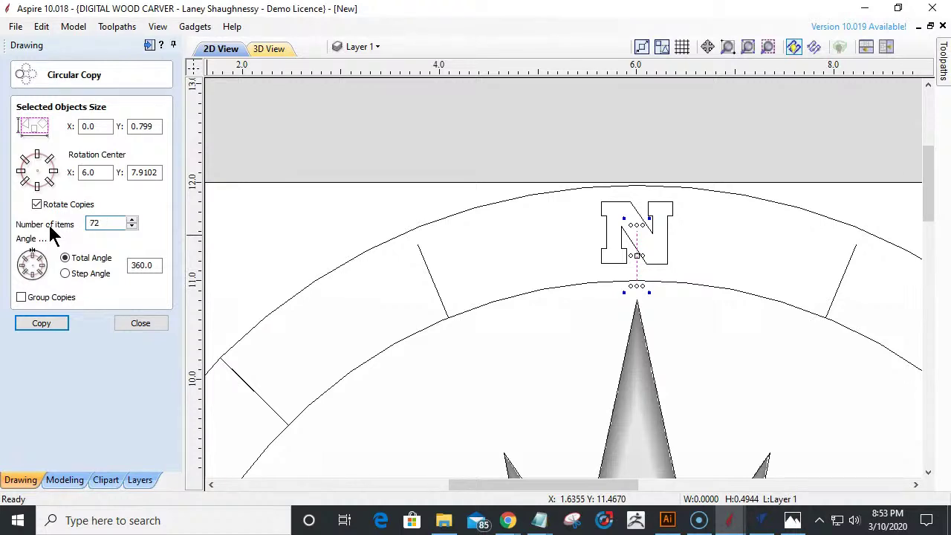
click(41, 327)
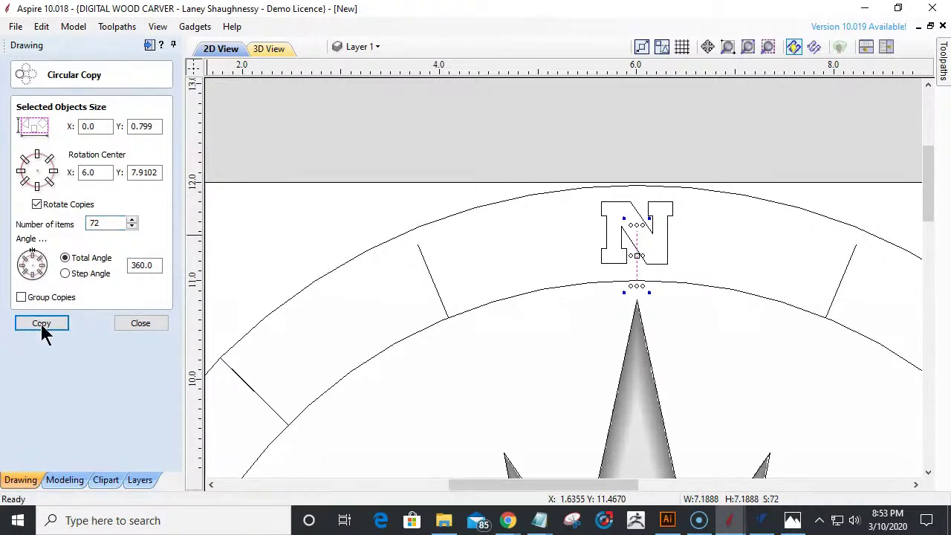
key(ctrl+z)
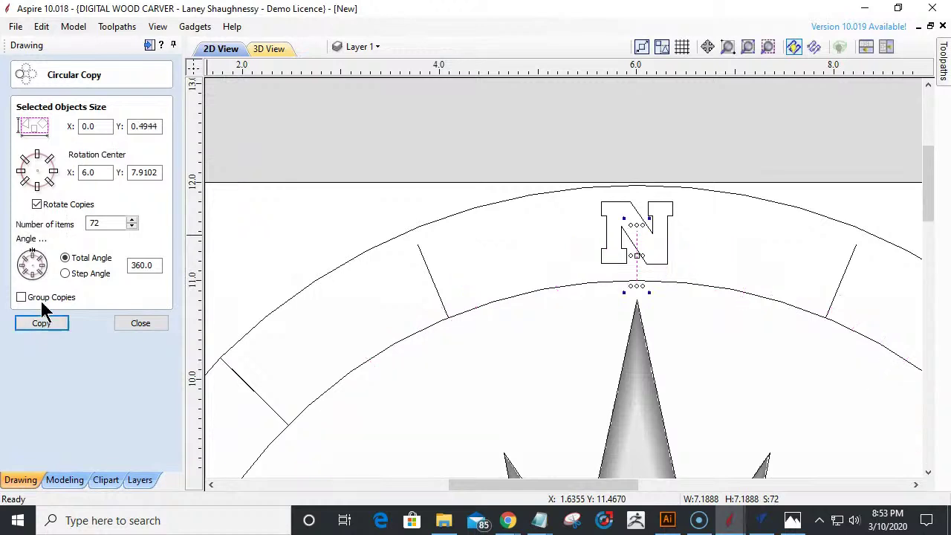
drag(150, 170, 119, 170)
text(6)
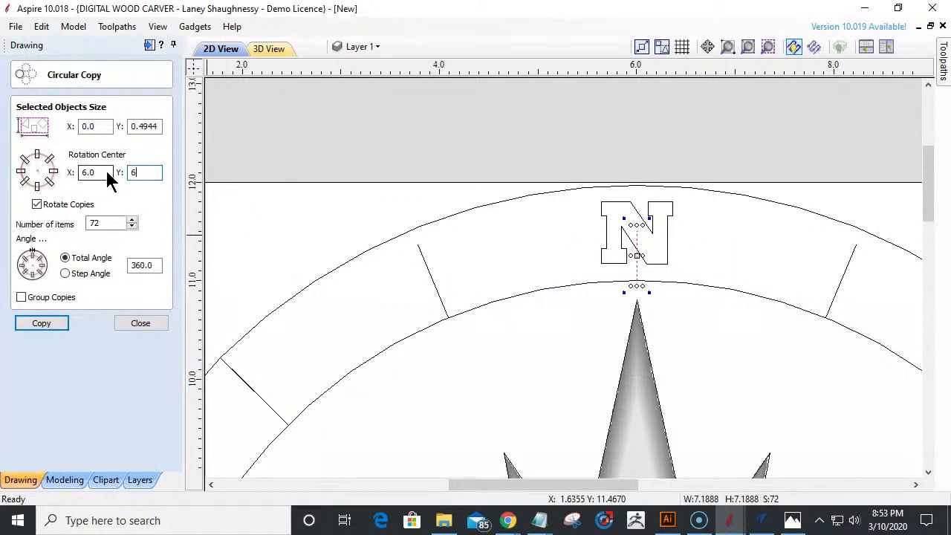
click(59, 322)
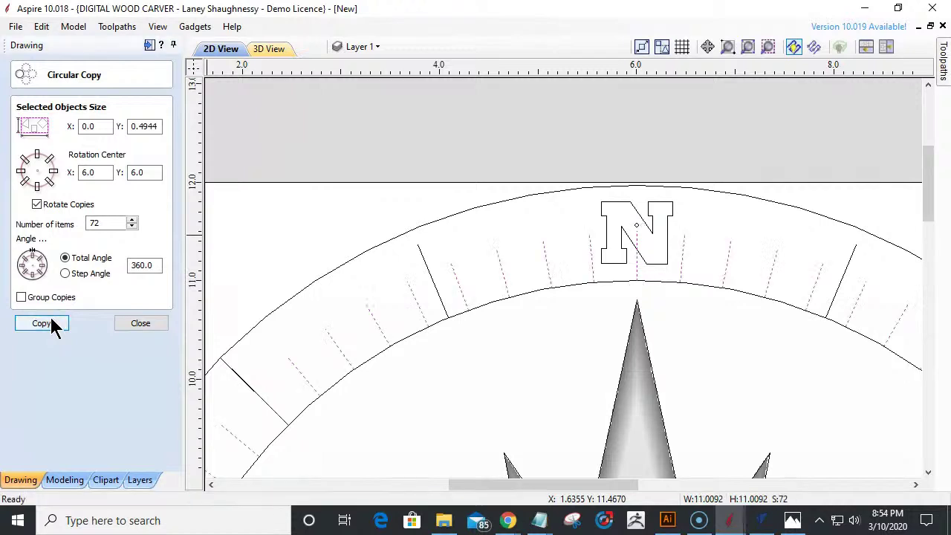
scroll(398, 294, down, 3)
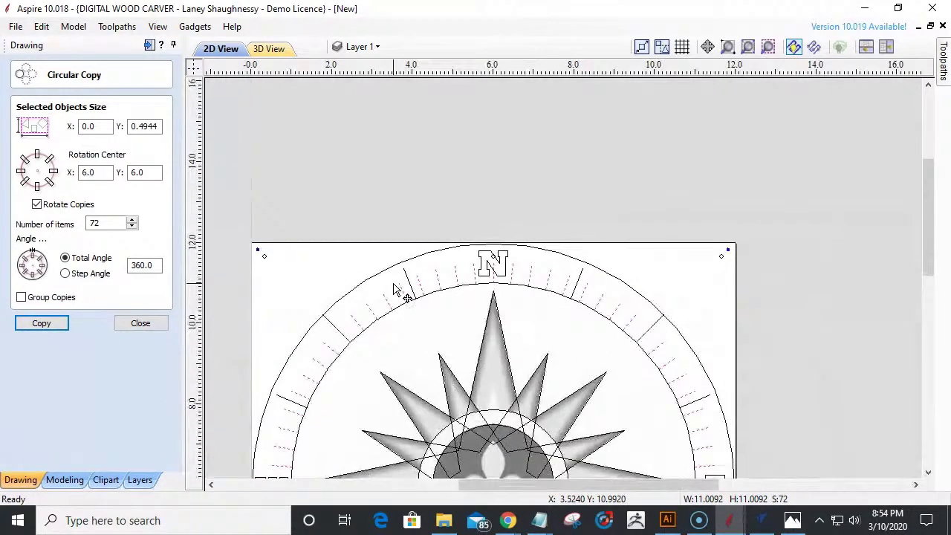
- Deselect the copied ticks and delete the short line running through the N
click(450, 327)
scroll(495, 259, up, 4)
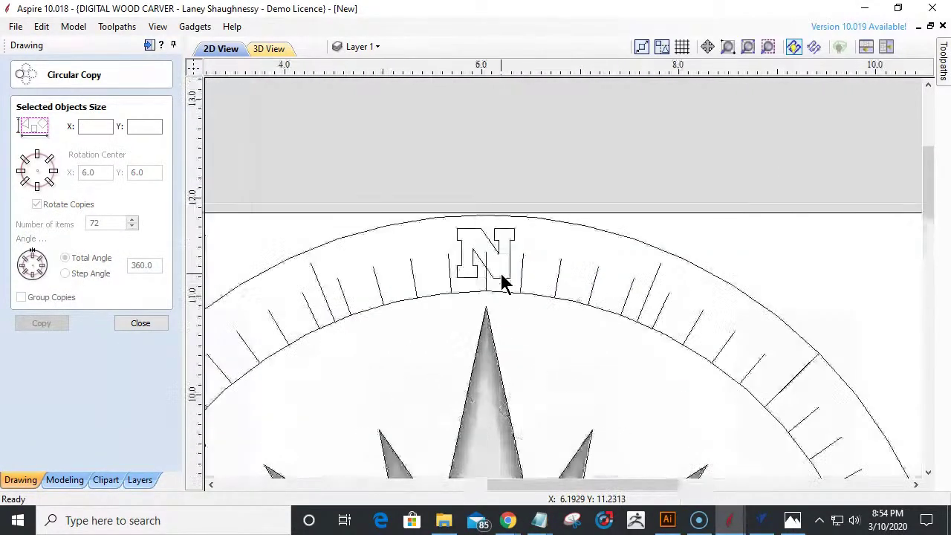
click(479, 293)
key(Escape)
scroll(475, 290, down, 4)
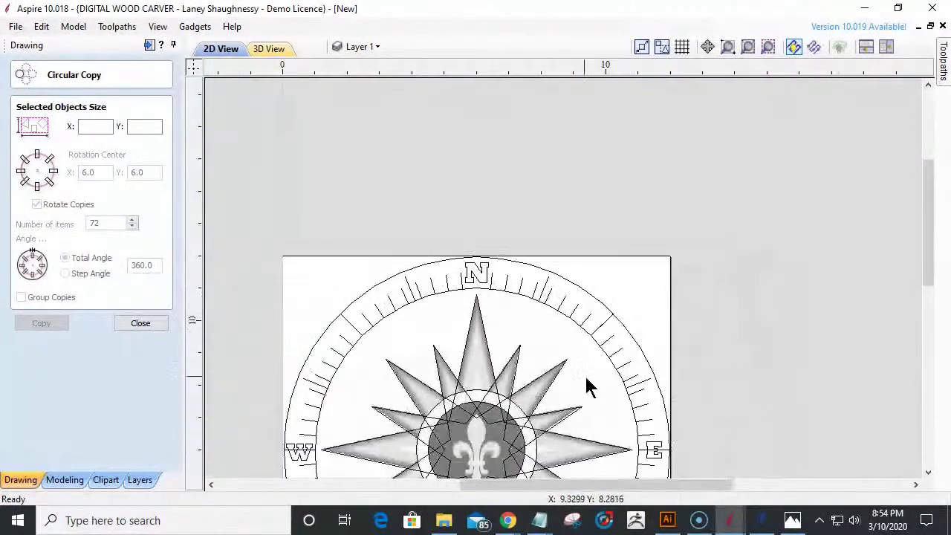
- Examine the stacked lines of different lengths at the north-east 45-degree mark by selecting them individually
scroll(609, 357, up, 3)
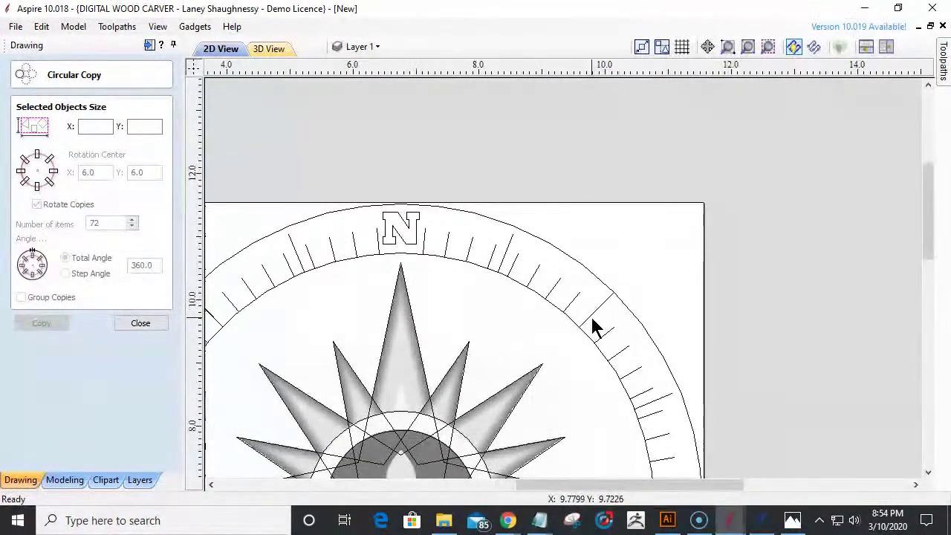
scroll(592, 327, up, 2)
click(586, 323)
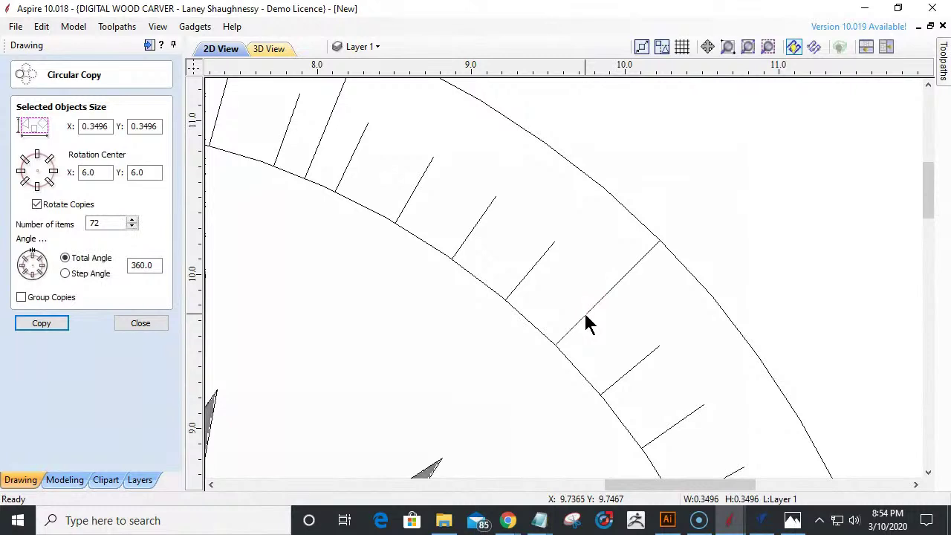
shift+click(646, 257)
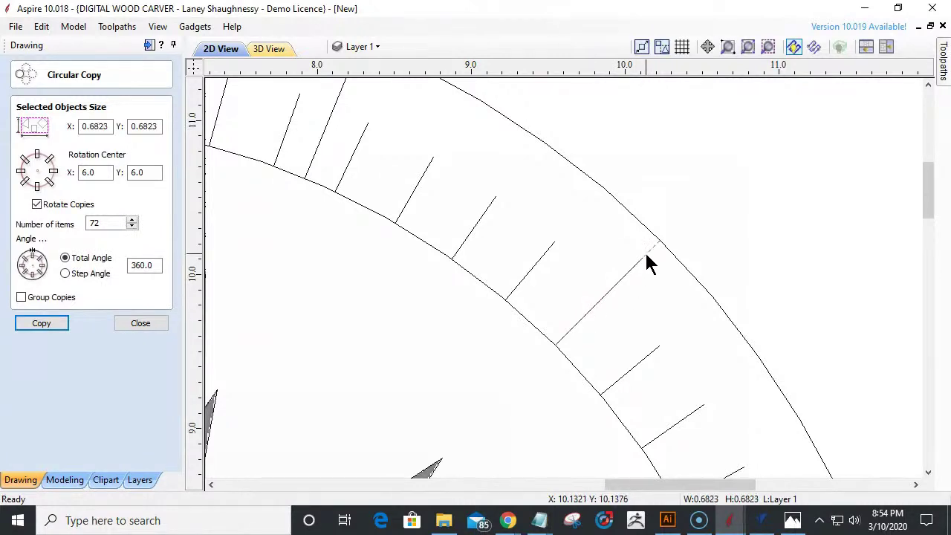
scroll(646, 262, up, 3)
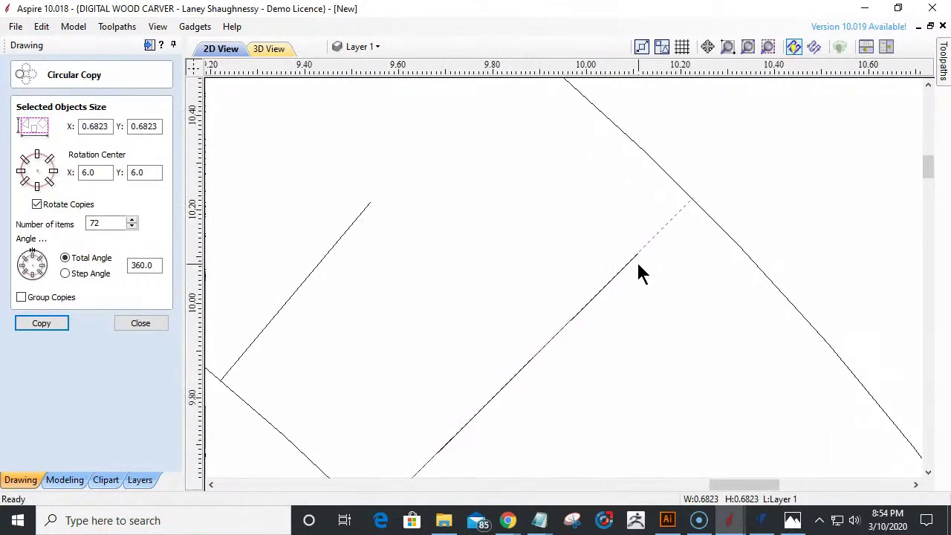
click(624, 294)
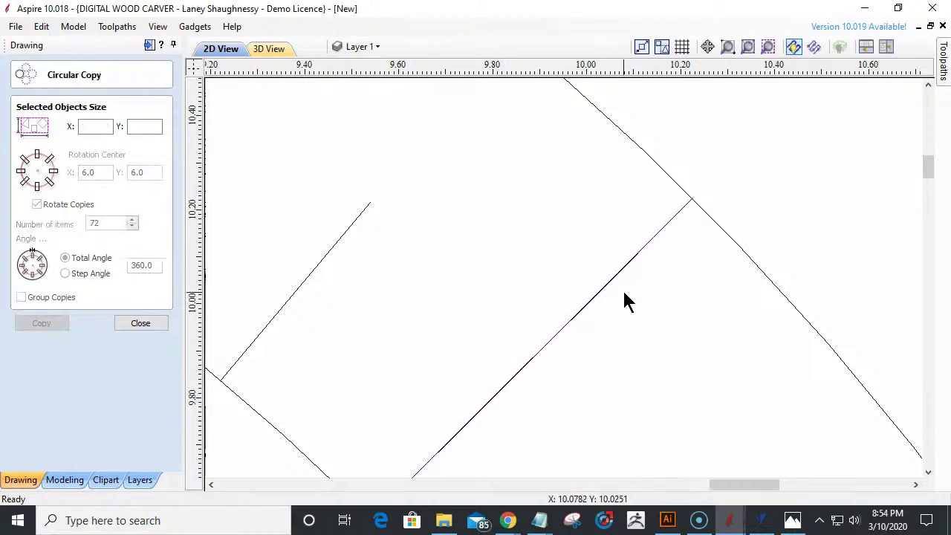
click(615, 277)
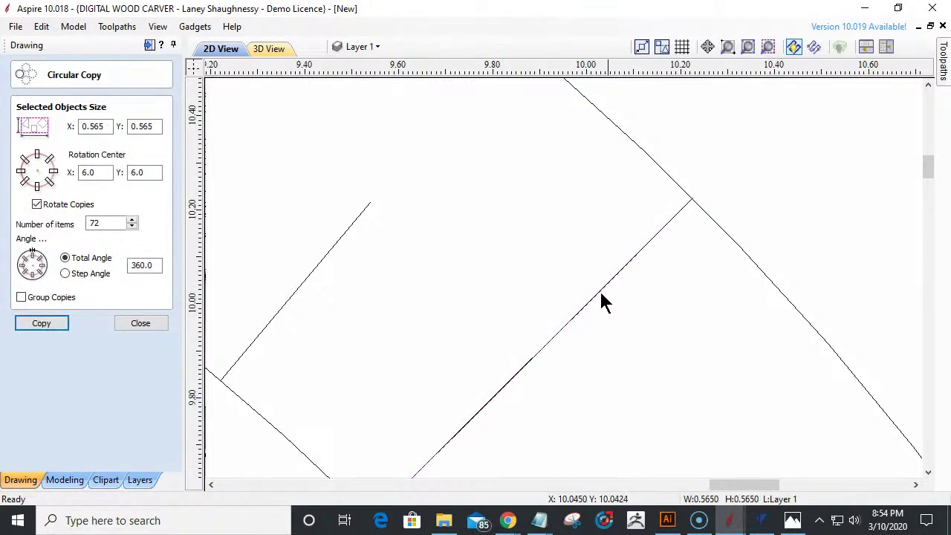
click(547, 414)
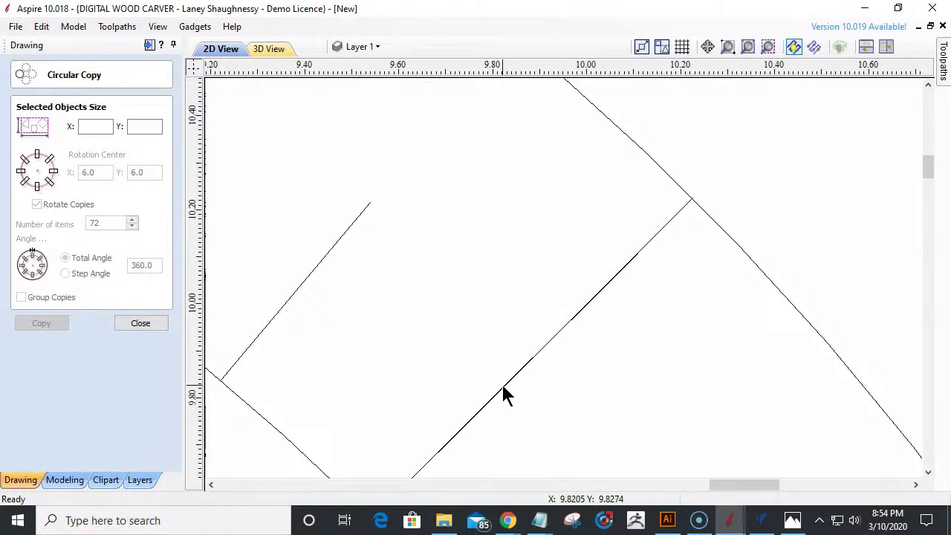
- Delete the shorter duplicate lines stacked on the north-east 45-degree mark, keeping only the full-length line that reaches the outer ring
click(502, 387)
scroll(524, 356, down, 6)
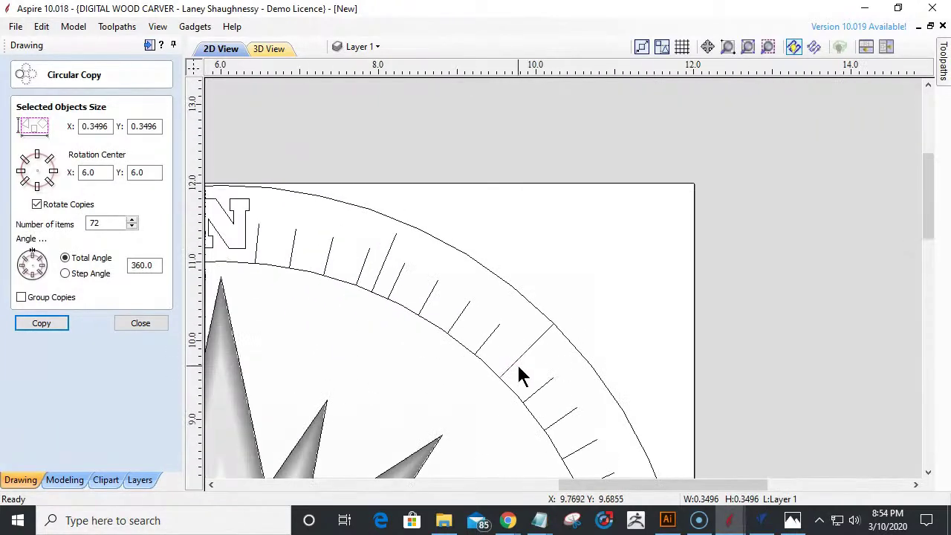
scroll(520, 375, up, 5)
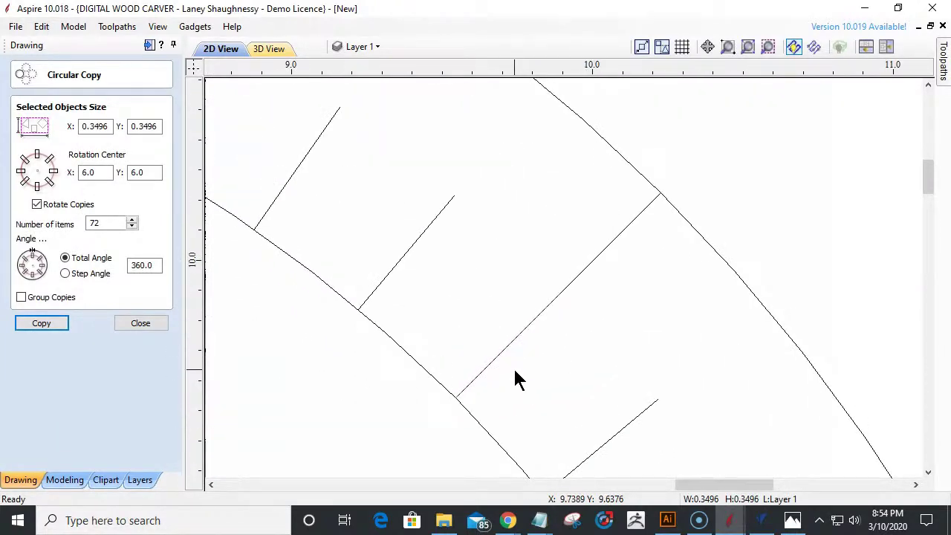
click(518, 379)
click(531, 326)
click(531, 327)
click(530, 326)
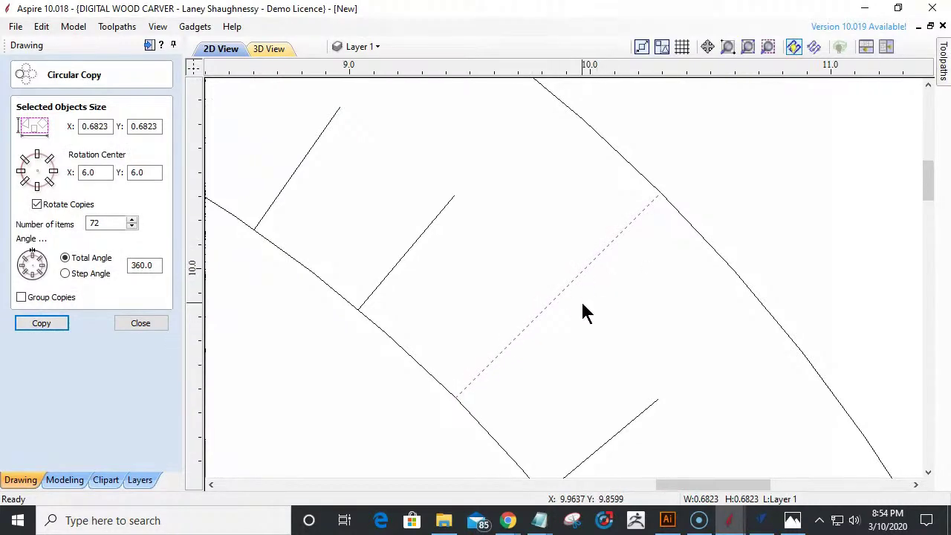
scroll(579, 309, down, 5)
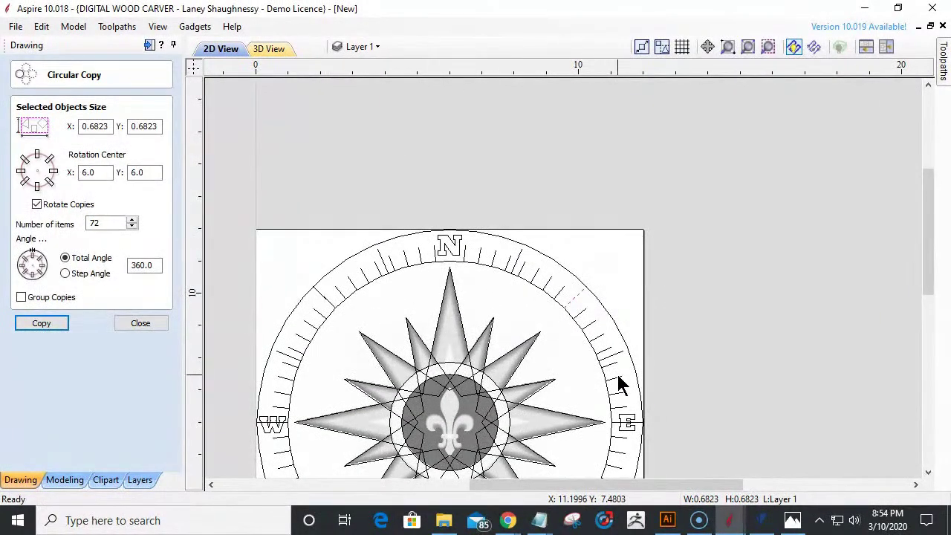
- Check the 22.5-degree line above the E for duplicates, and delete all stacked lines running through the E
scroll(613, 379, up, 5)
click(586, 329)
scroll(591, 326, down, 2)
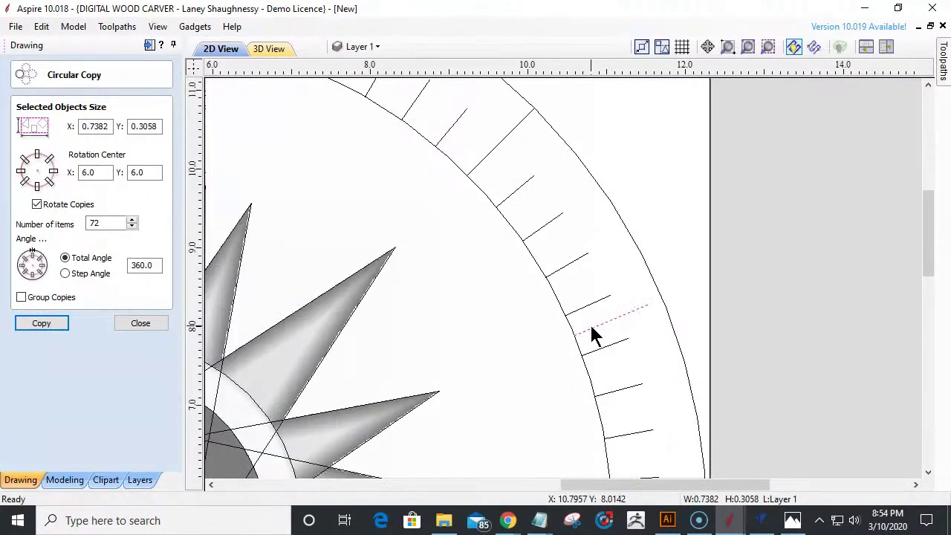
scroll(591, 334, down, 4)
scroll(584, 416, up, 4)
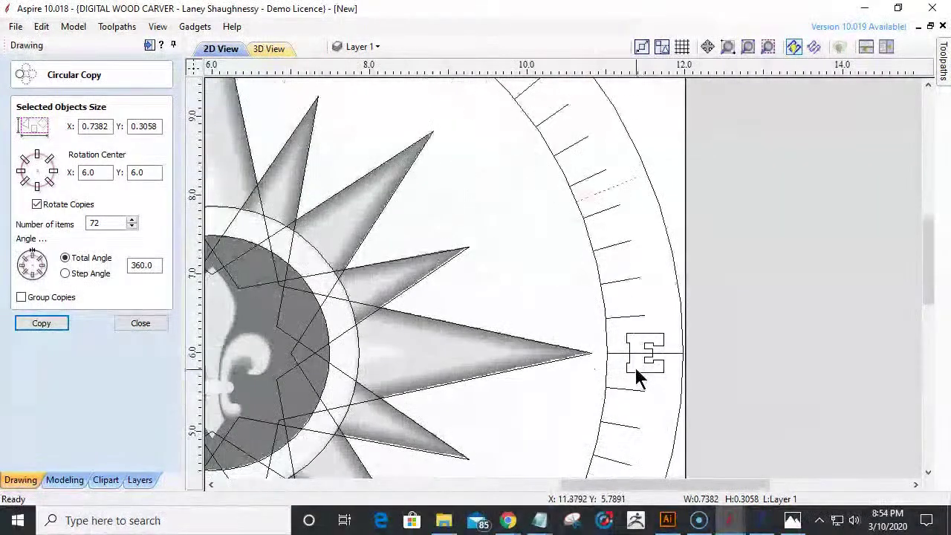
click(623, 355)
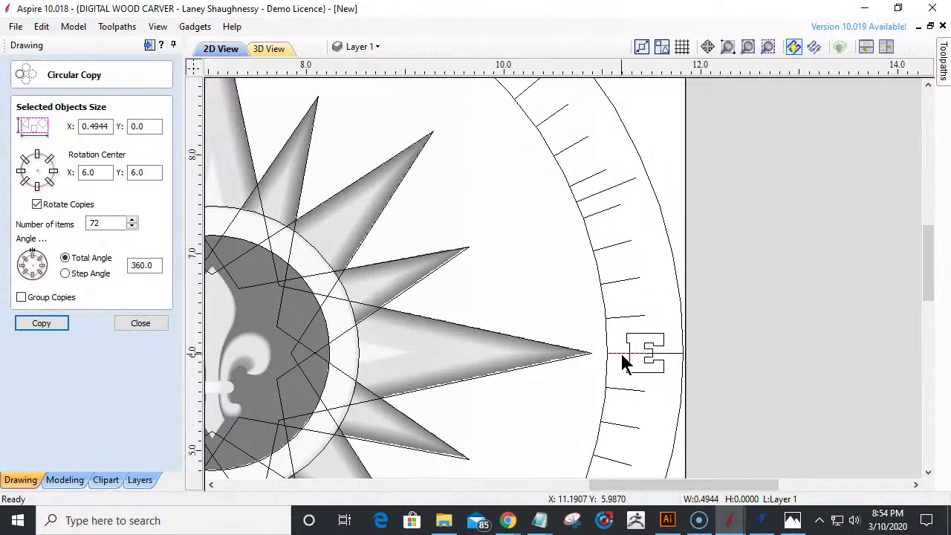
scroll(624, 363, up, 2)
click(622, 354)
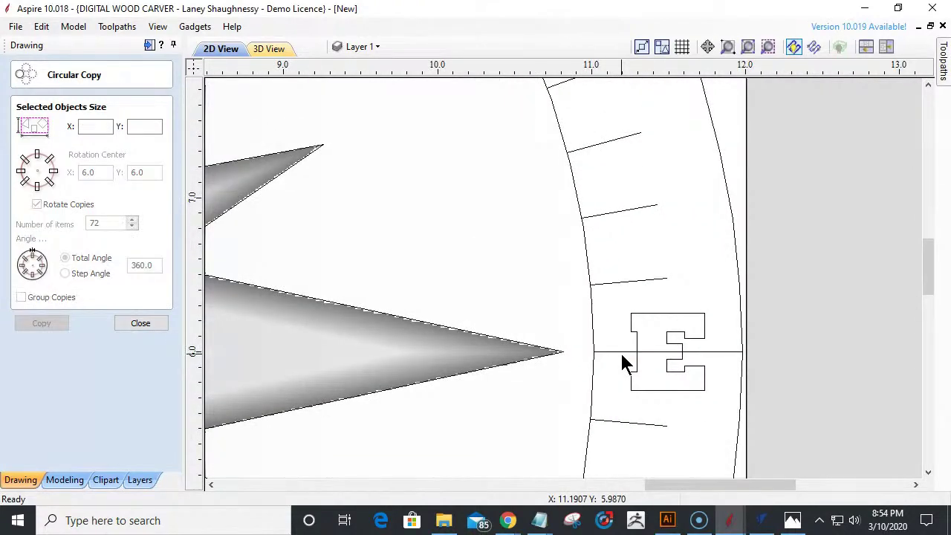
click(622, 352)
click(623, 352)
click(622, 352)
click(621, 352)
scroll(622, 353, down, 6)
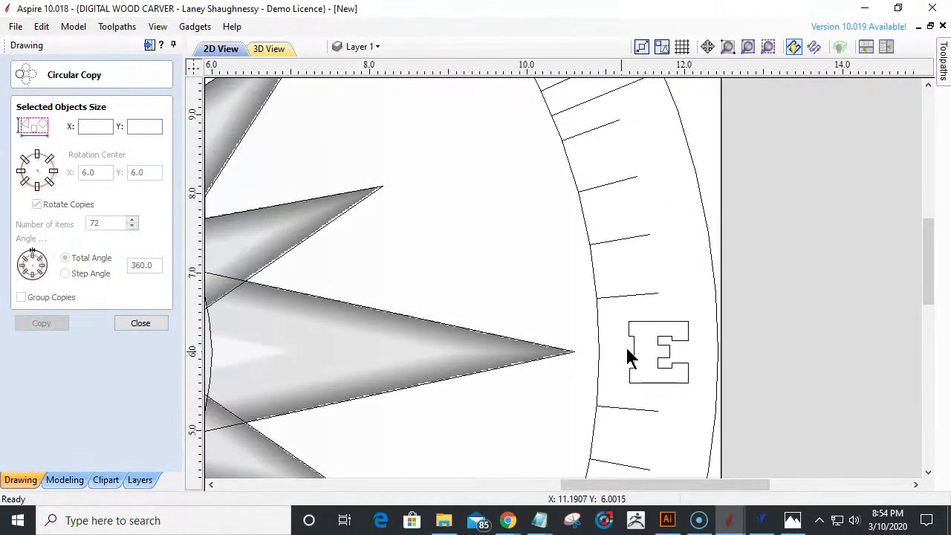
- Delete all stacked lines running through the S between the inner and outer rings
scroll(562, 449, up, 8)
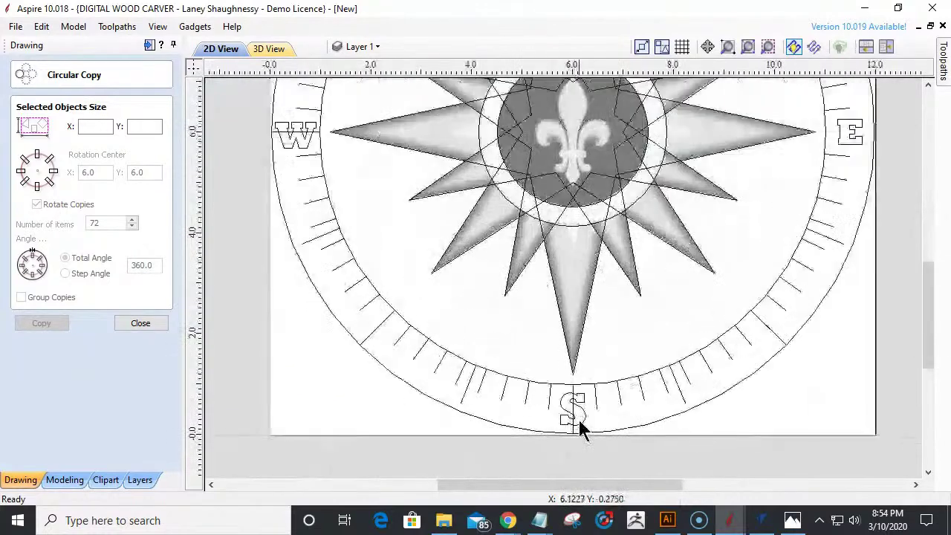
click(568, 365)
click(568, 366)
click(567, 365)
click(568, 366)
click(567, 366)
click(567, 366)
scroll(574, 375, down, 7)
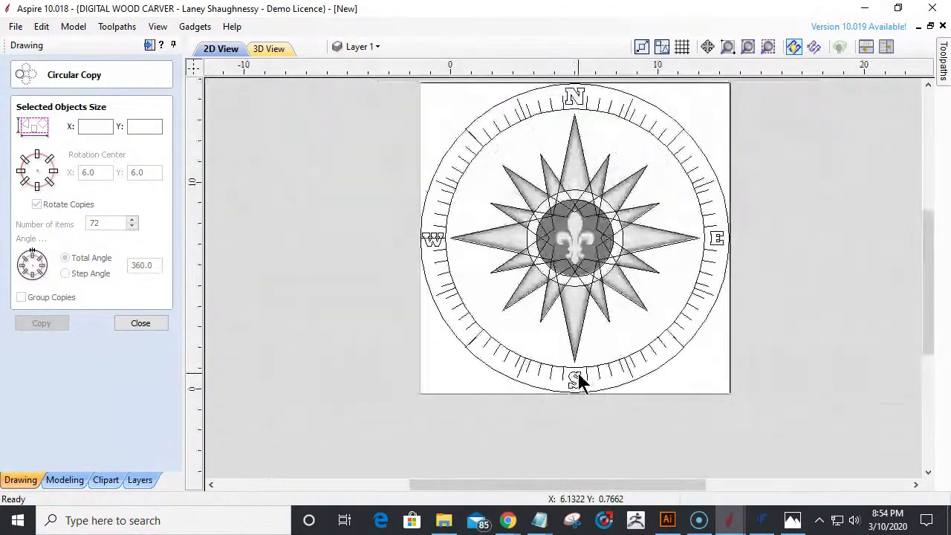
- Delete all stacked lines running through the W between the inner and outer rings
scroll(483, 277, up, 5)
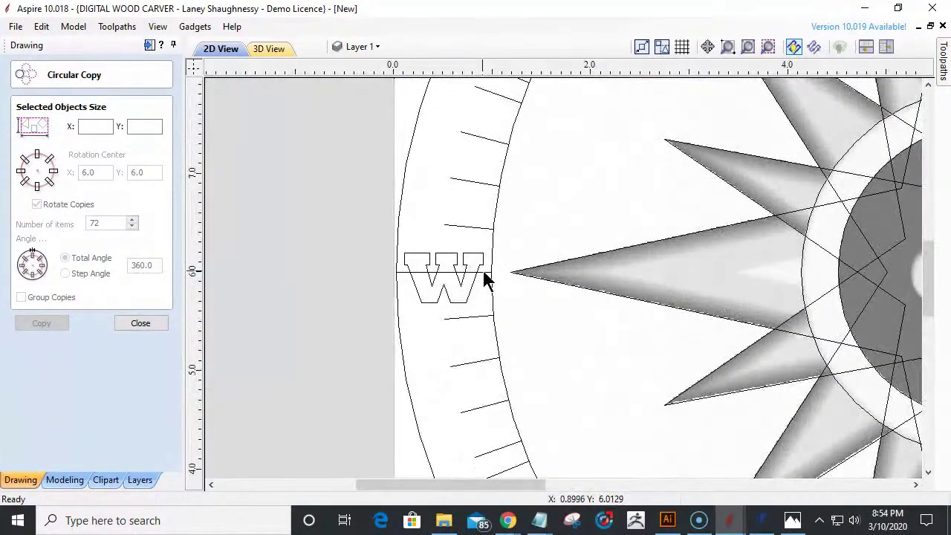
click(482, 275)
click(483, 275)
click(483, 275)
click(483, 276)
click(482, 276)
click(482, 279)
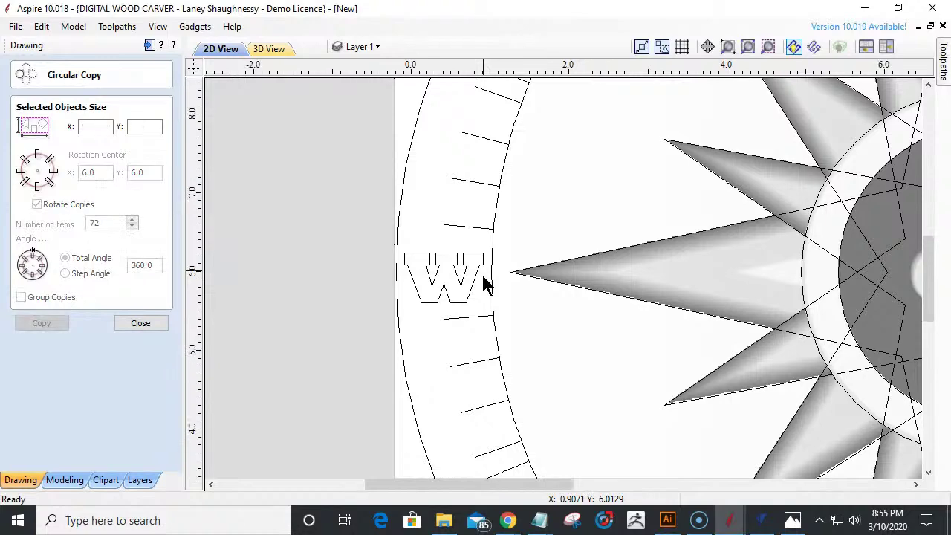
scroll(483, 283, down, 5)
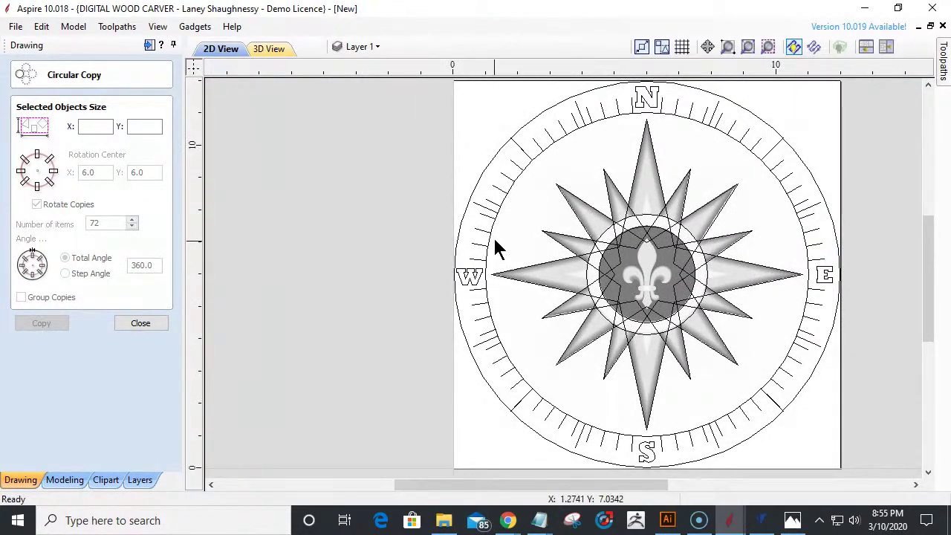
- Delete the shorter duplicates on the north-west 45-degree mark, keeping the full-length line, and check the 22.5-degree line above the W
click(483, 205)
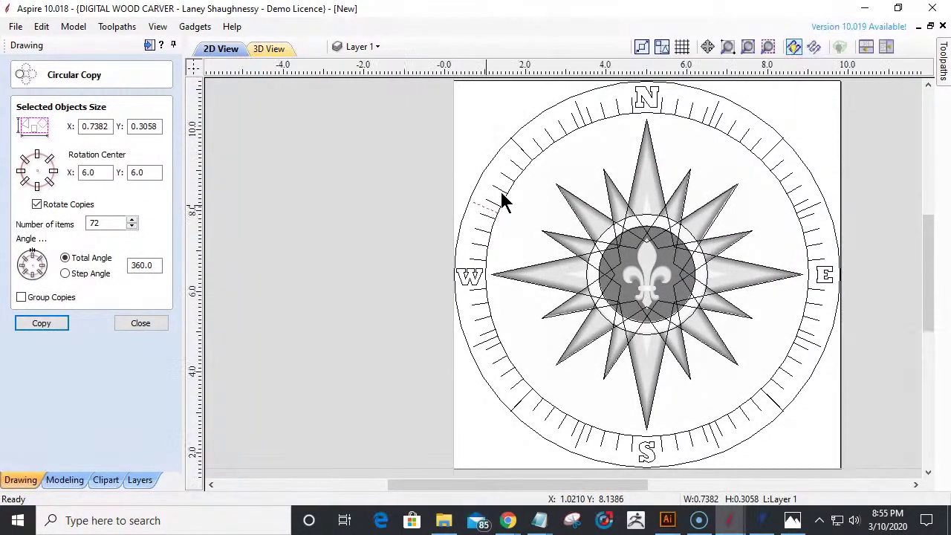
scroll(501, 200, up, 1)
click(548, 130)
scroll(548, 130, up, 3)
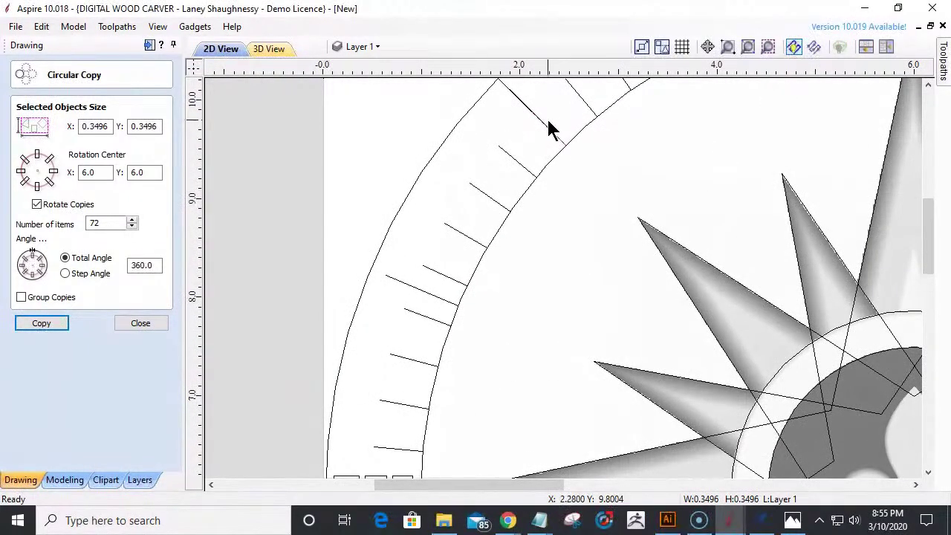
key(Escape)
click(546, 130)
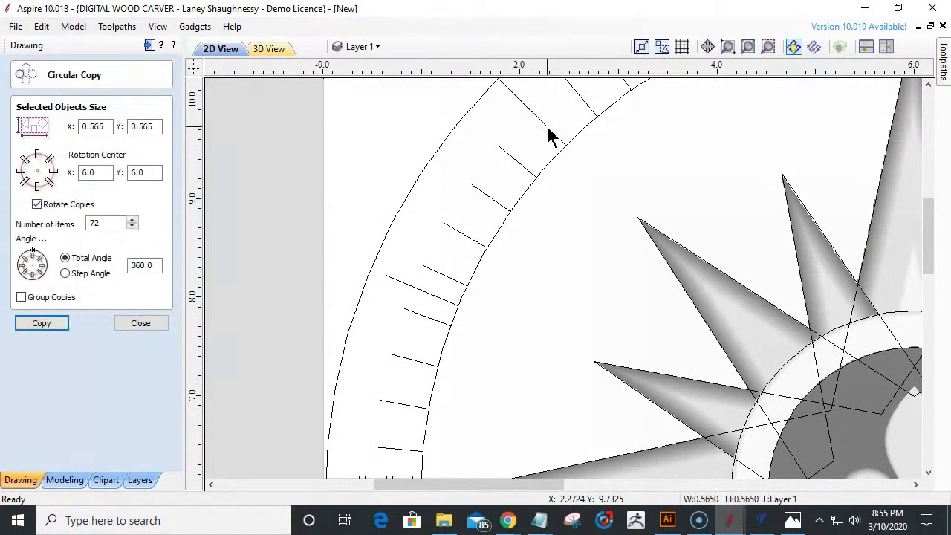
key(Escape)
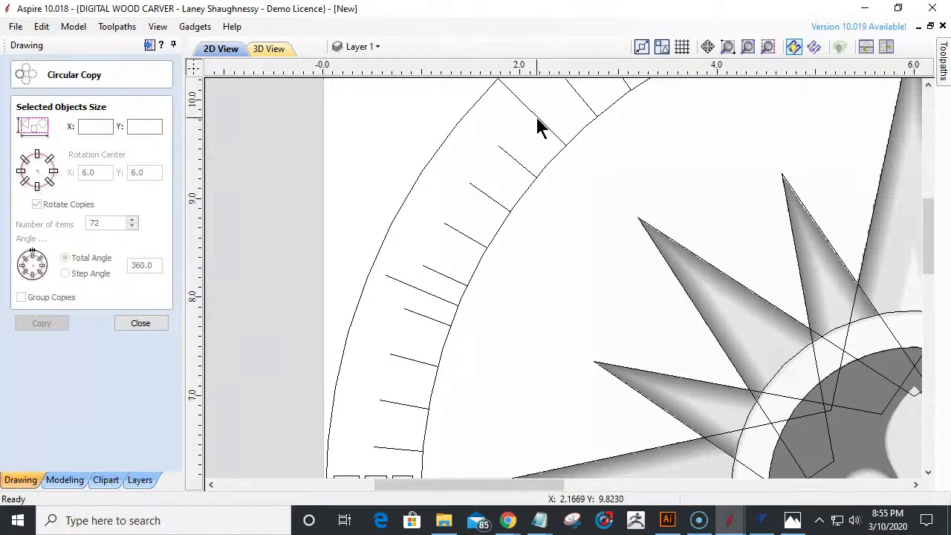
click(544, 132)
scroll(558, 170, down, 3)
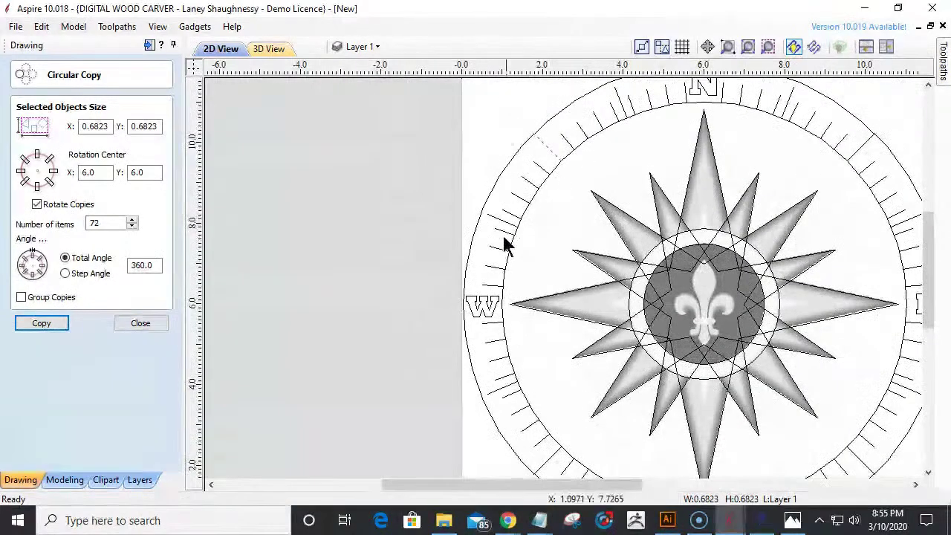
click(491, 220)
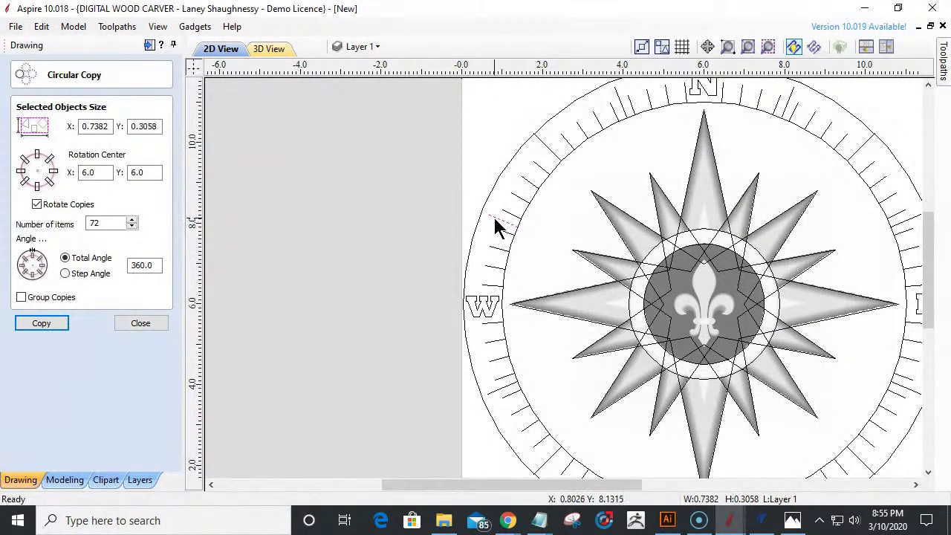
- Check the 22.5-degree lines above the W and on both sides of the N for duplicates
scroll(494, 219, up, 2)
scroll(497, 232, up, 2)
click(571, 240)
click(572, 242)
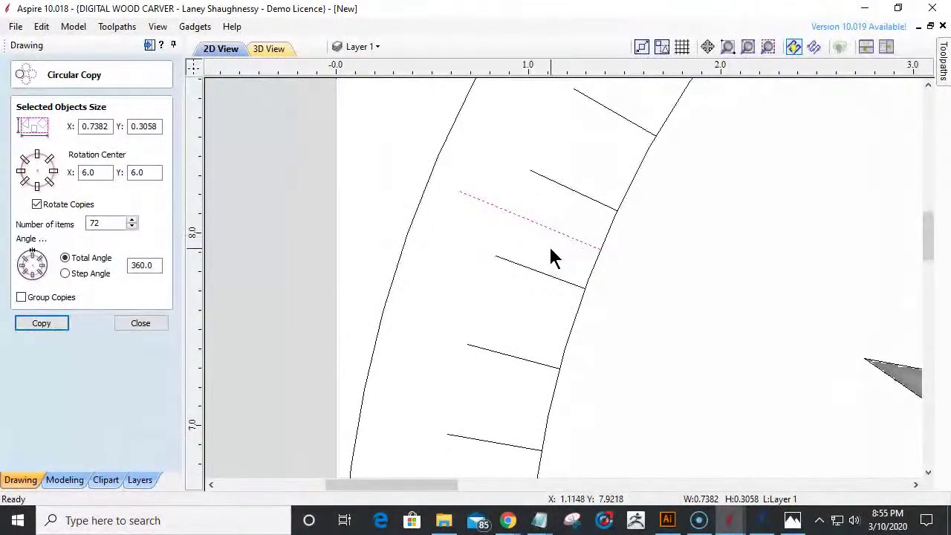
scroll(550, 254, down, 3)
scroll(549, 254, down, 1)
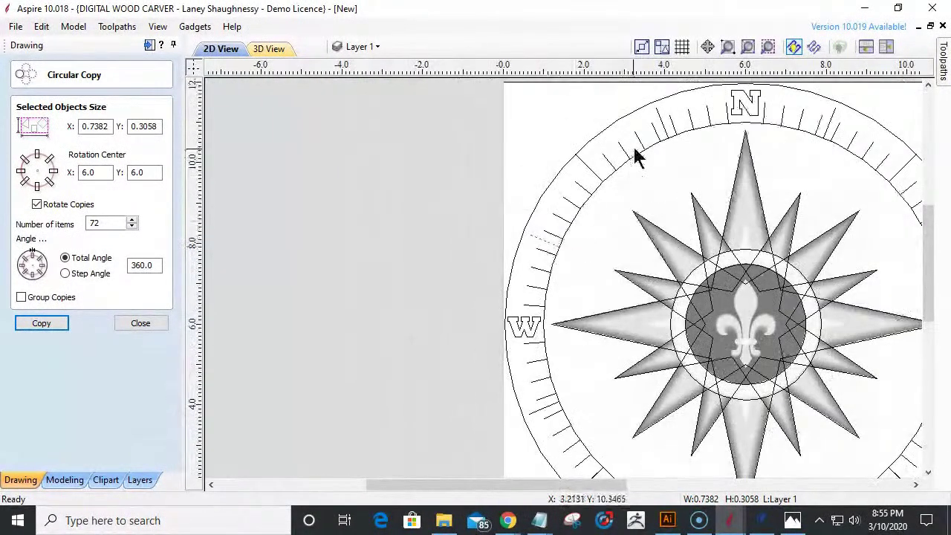
click(661, 129)
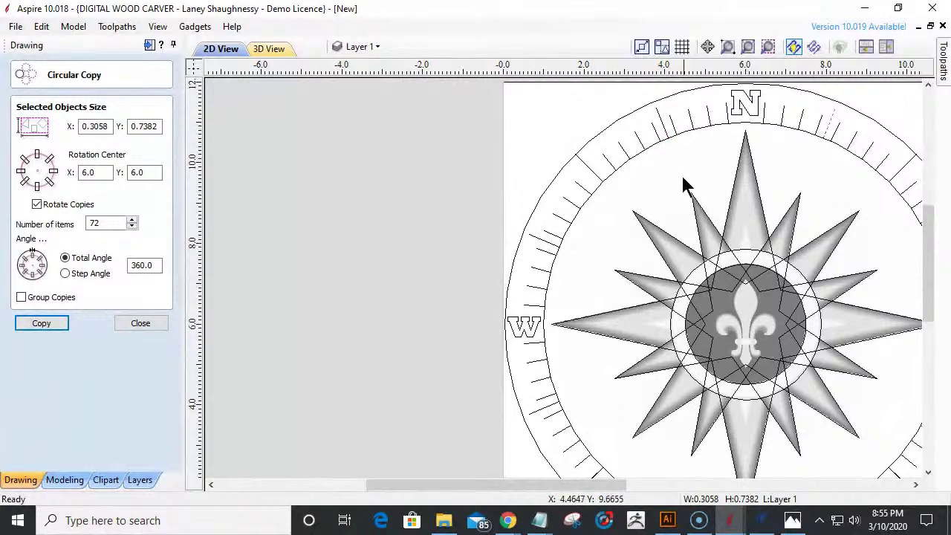
scroll(629, 170, down, 1)
scroll(779, 194, up, 1)
scroll(781, 176, up, 1)
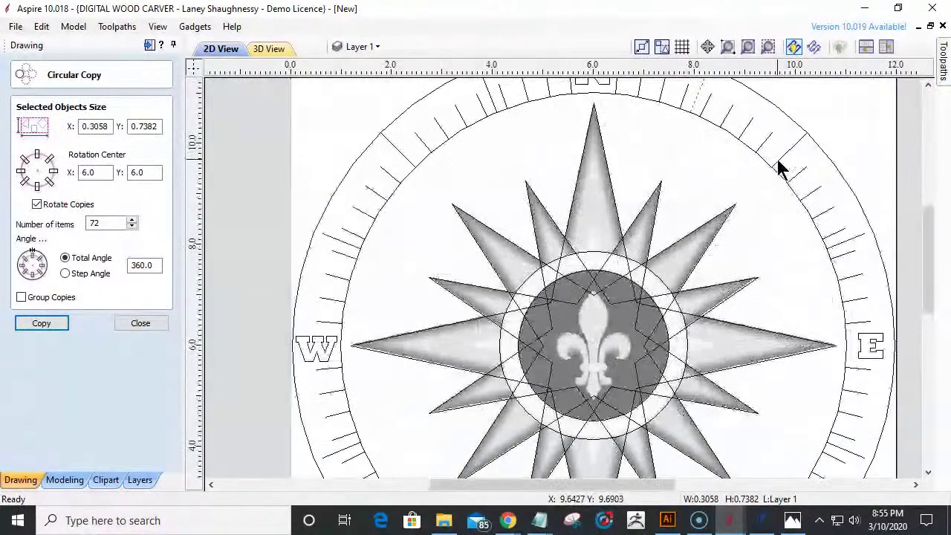
- Check the north-east 45-degree mark and the 22.5-degree lines above and below the E for duplicates
click(780, 168)
scroll(724, 176, down, 3)
scroll(797, 269, up, 1)
scroll(797, 266, up, 1)
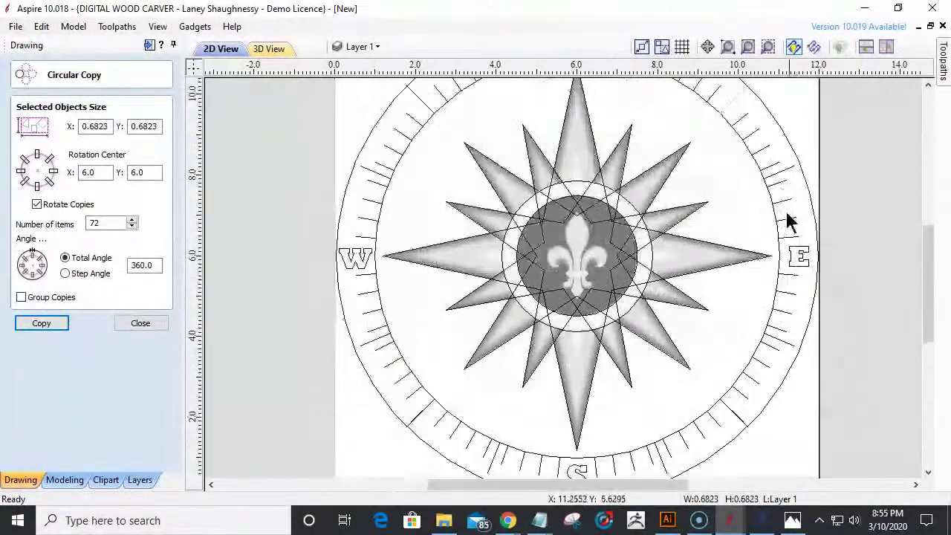
click(776, 175)
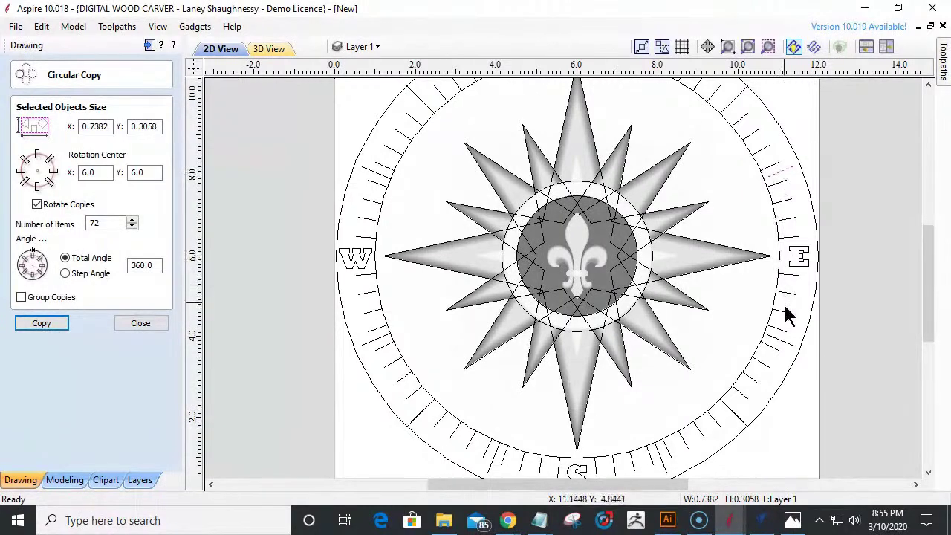
click(781, 344)
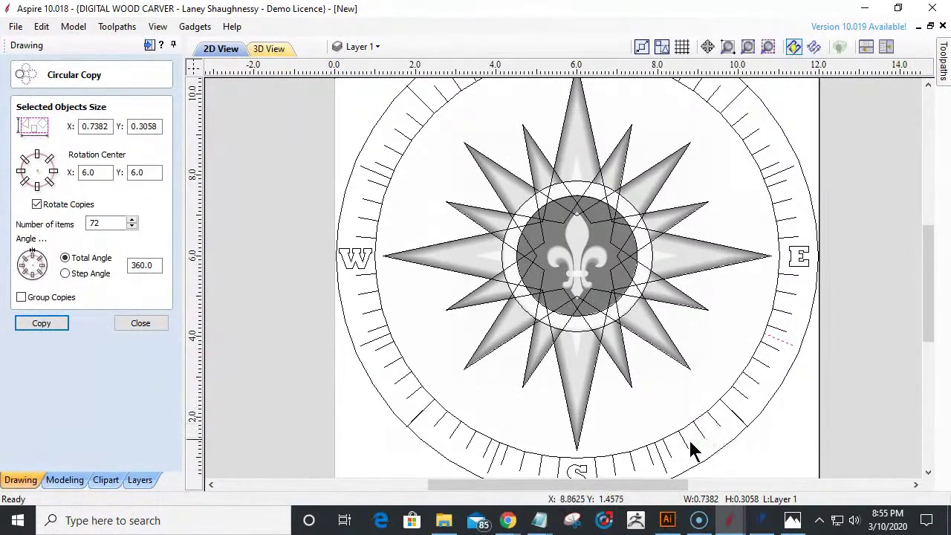
- Delete the shorter duplicates on the south-east 45-degree mark, keeping the full-length line
click(702, 413)
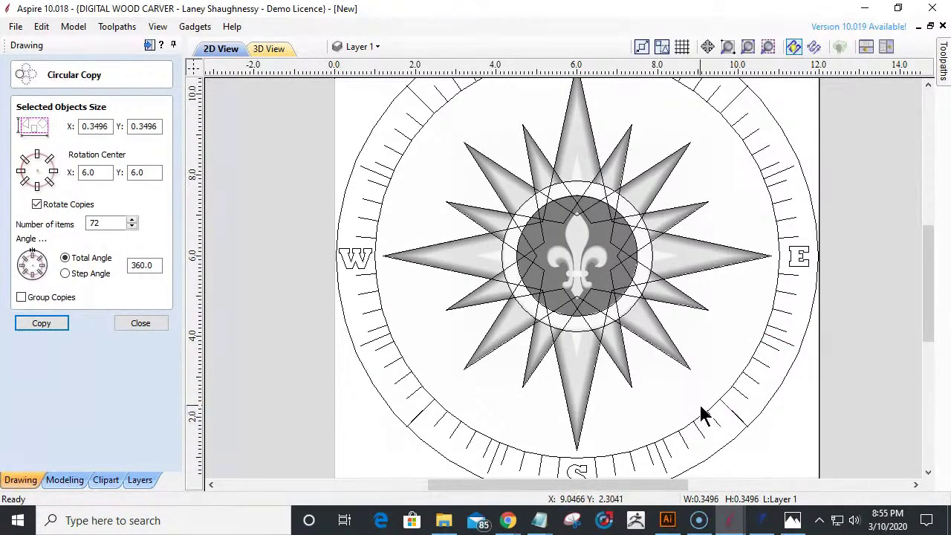
scroll(736, 418, up, 3)
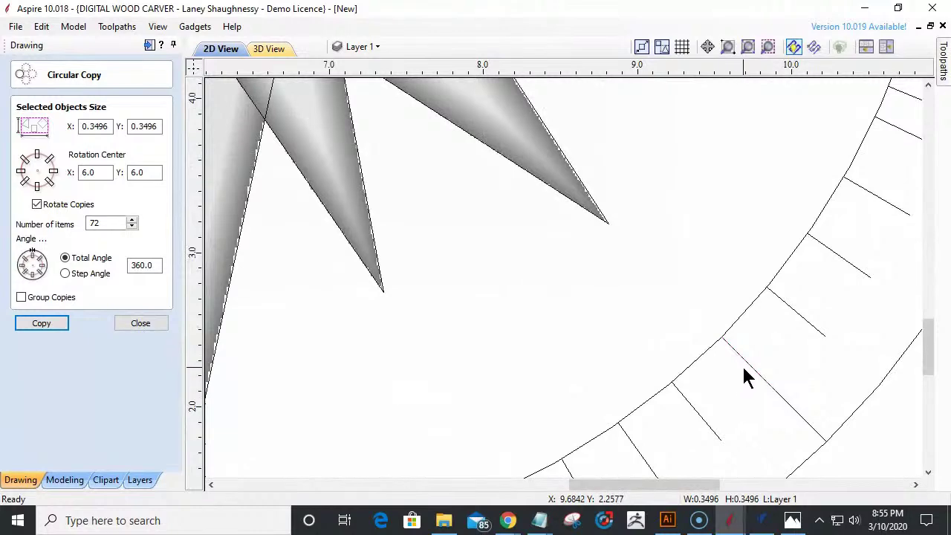
click(745, 375)
click(748, 367)
click(747, 378)
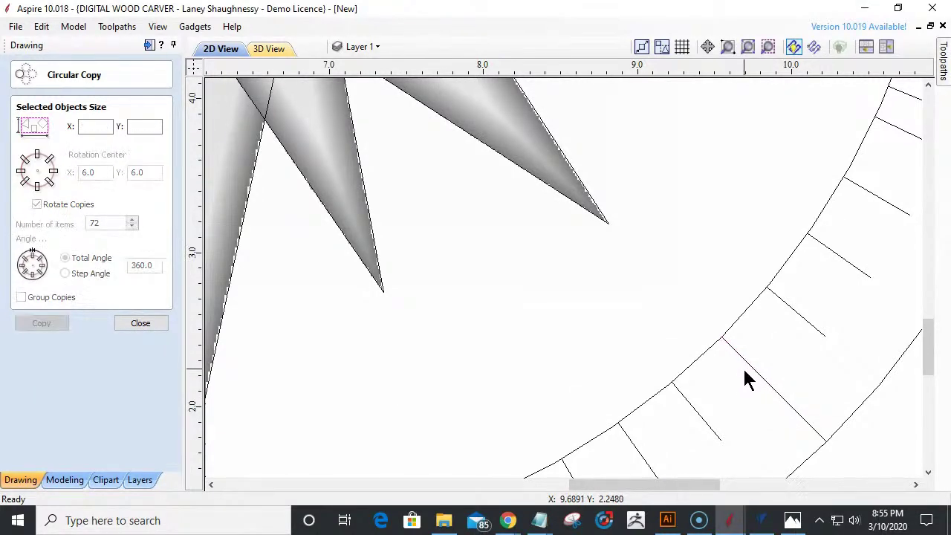
click(752, 372)
scroll(802, 334, down, 4)
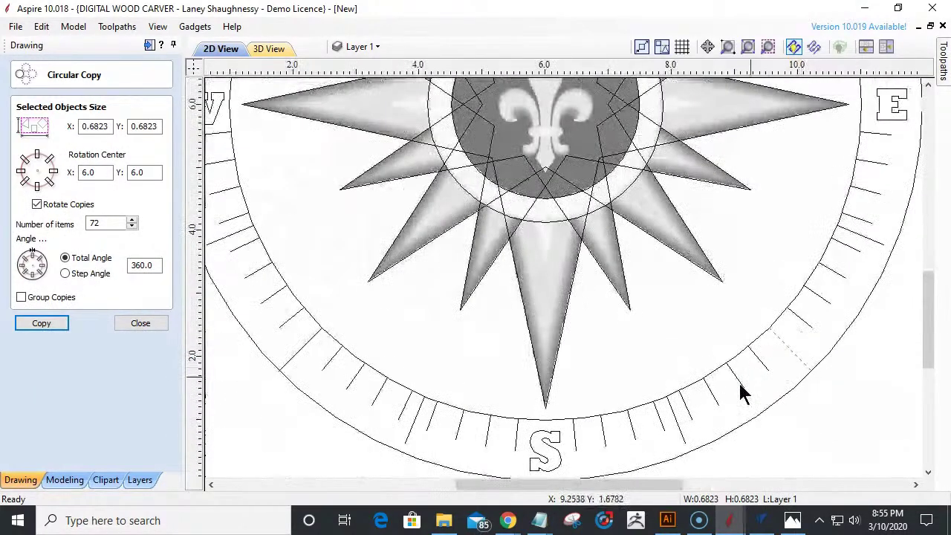
- Check the 22.5-degree lines beside the S, and delete the shorter duplicates on the south-west 45-degree mark, keeping the full-length line
click(672, 429)
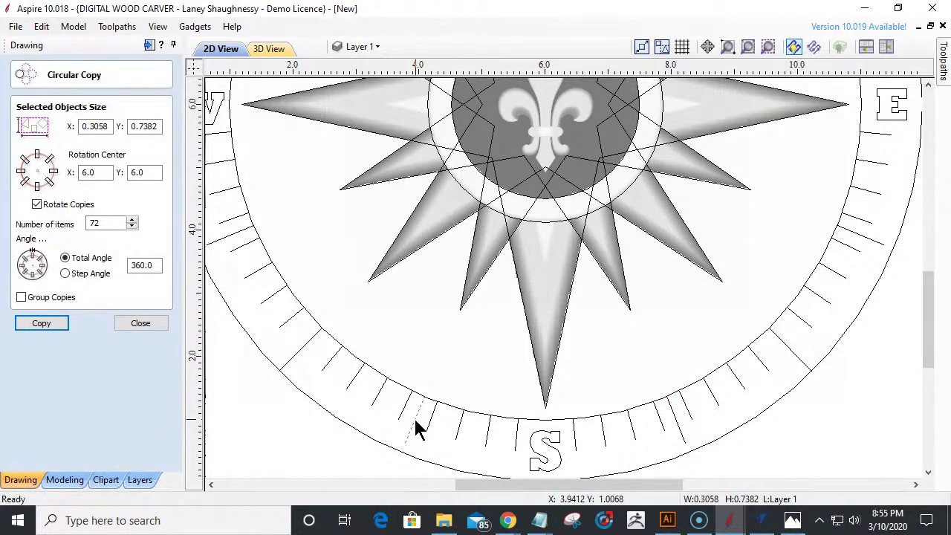
click(305, 343)
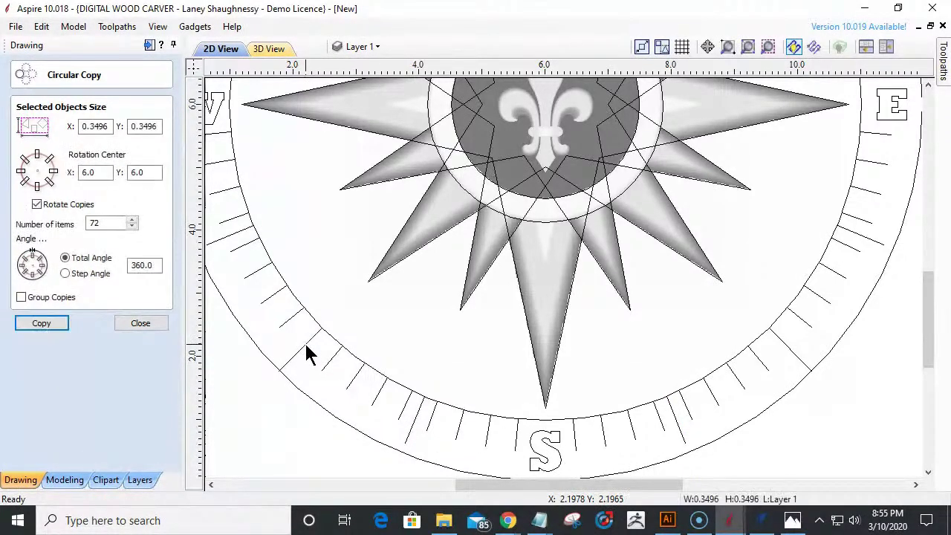
scroll(306, 346, up, 4)
click(309, 353)
click(304, 339)
click(294, 342)
click(300, 346)
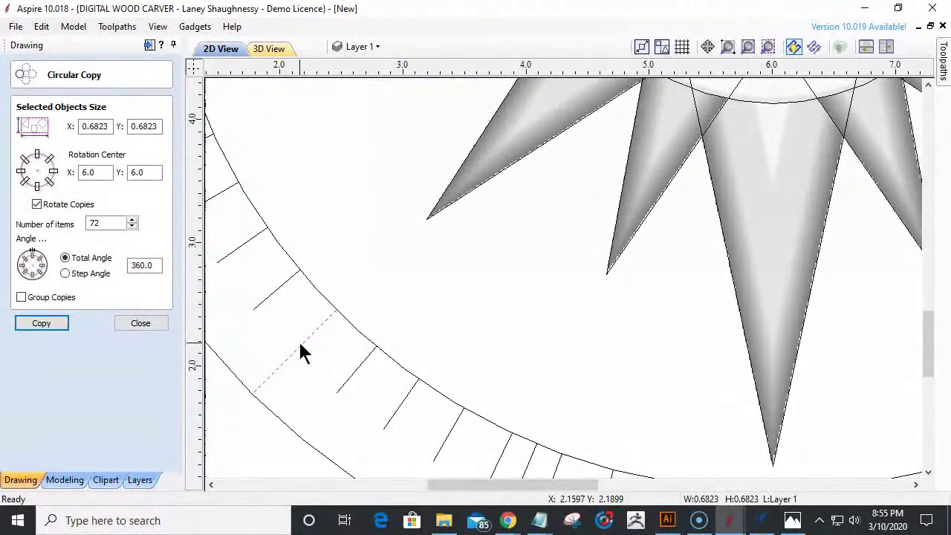
- Check the 22.5-degree line below the W for duplicates, and close the Circular Copy tool
scroll(300, 346, down, 5)
scroll(279, 294, up, 5)
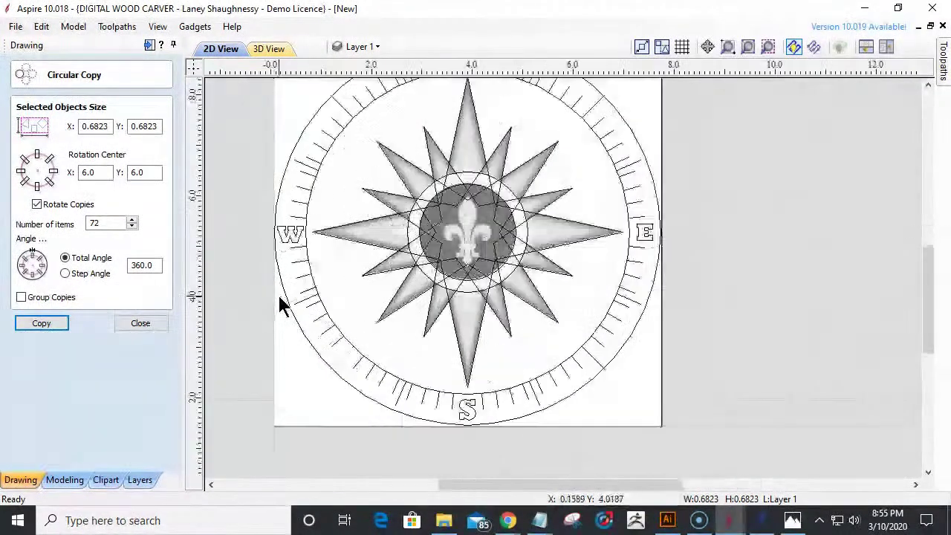
click(339, 308)
scroll(339, 308, down, 3)
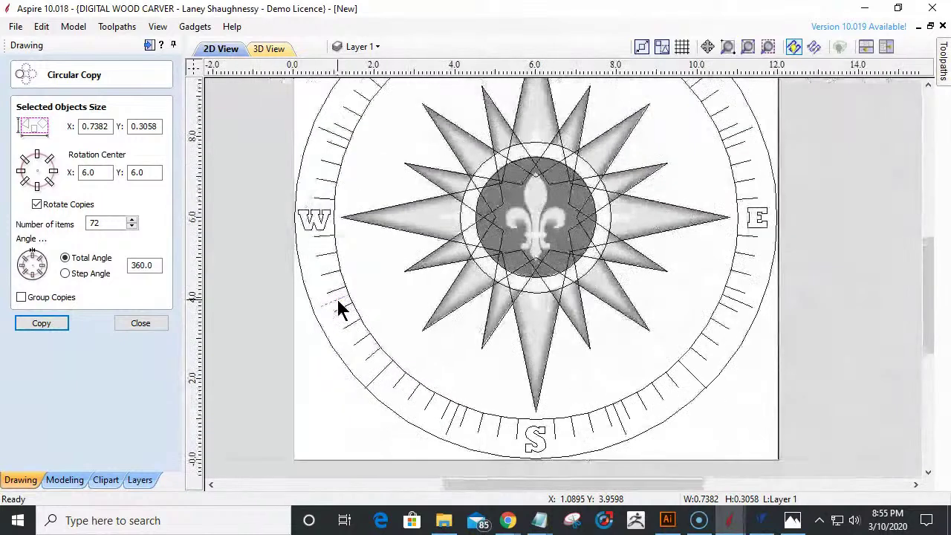
scroll(484, 259, down, 3)
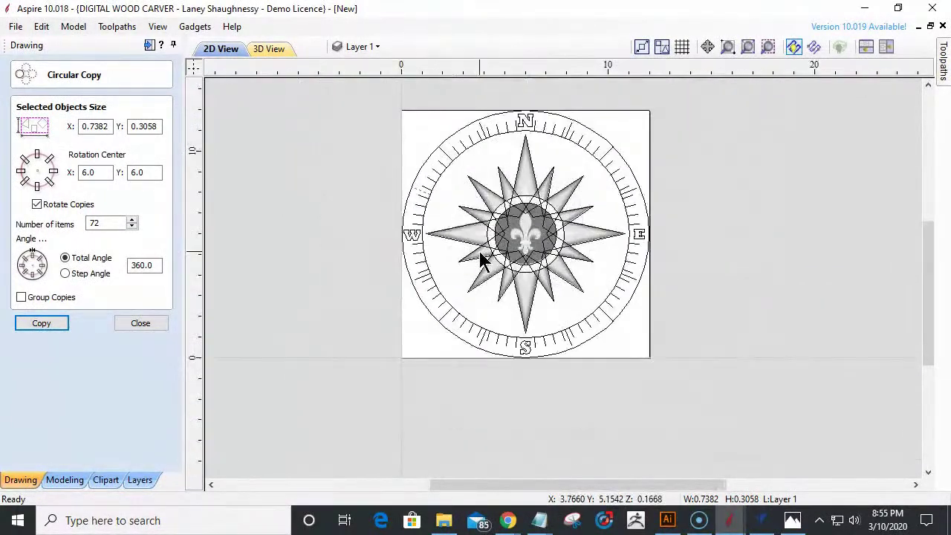
click(152, 323)
- Create a rounded shape between the two outer circles with a 0.5-inch base height, limited to 0.0625 inches and merged with the other components
click(77, 478)
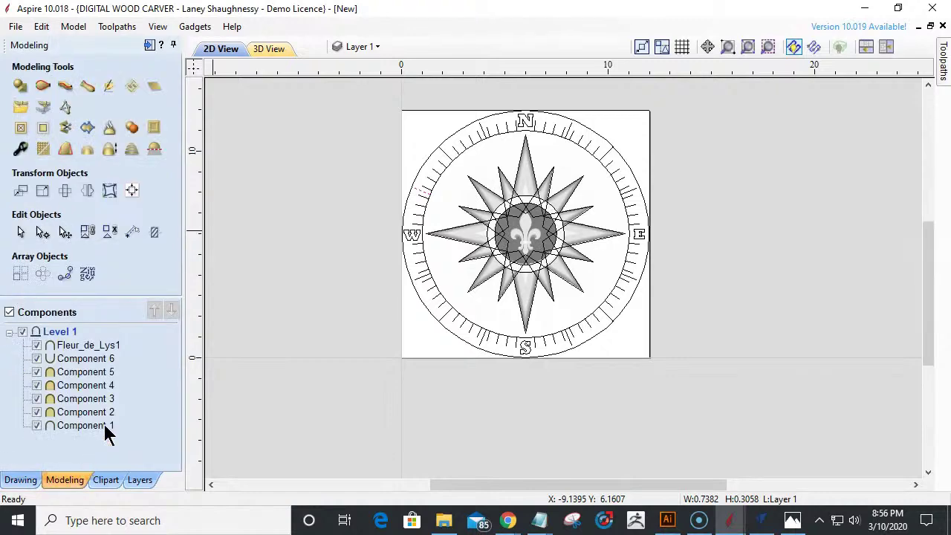
click(473, 154)
scroll(473, 153, up, 4)
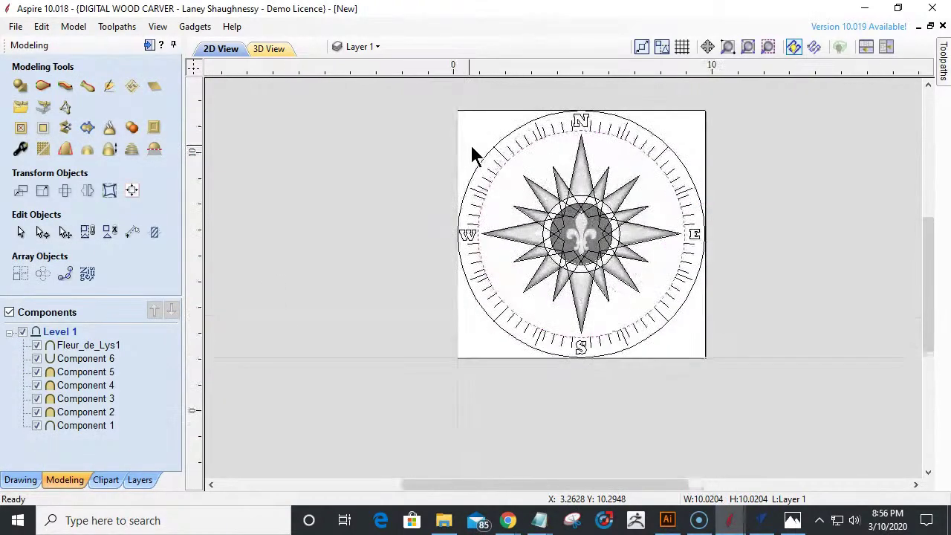
click(517, 131)
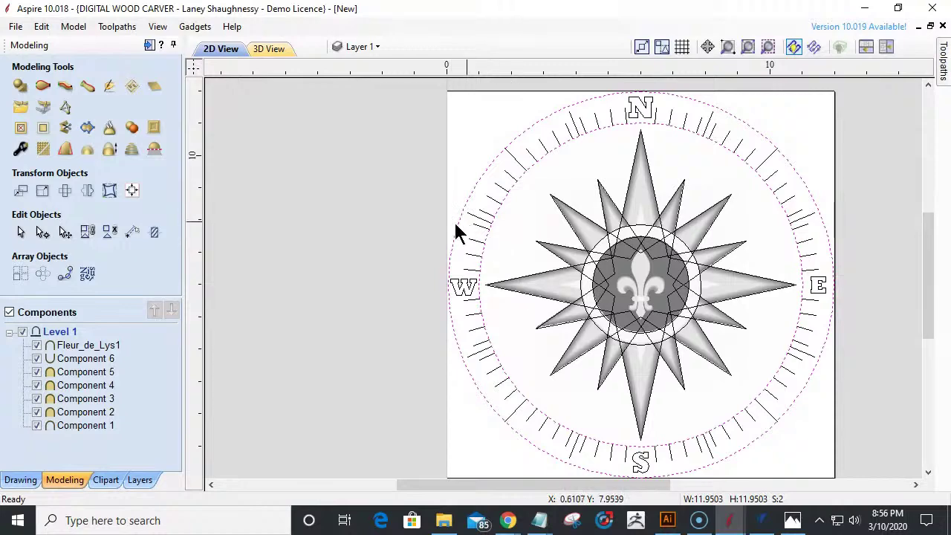
click(20, 86)
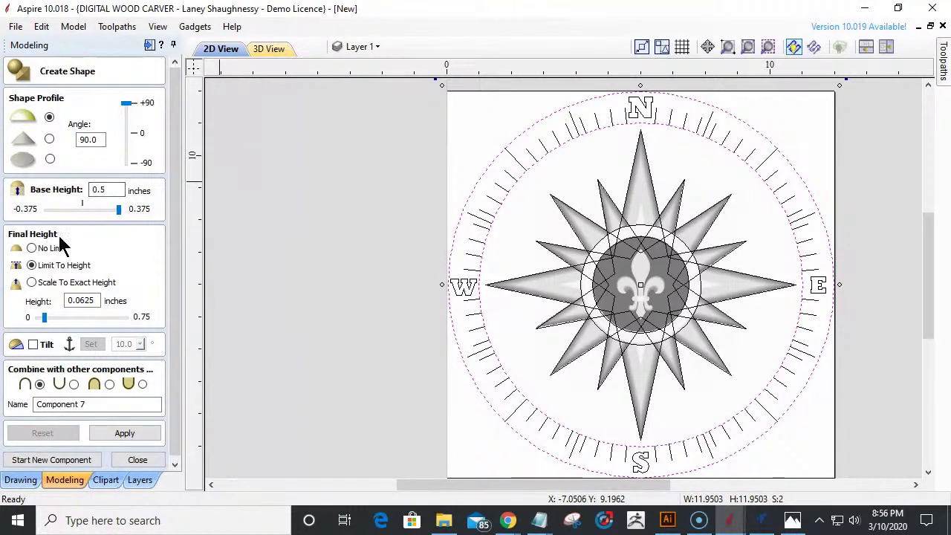
double_click(100, 190)
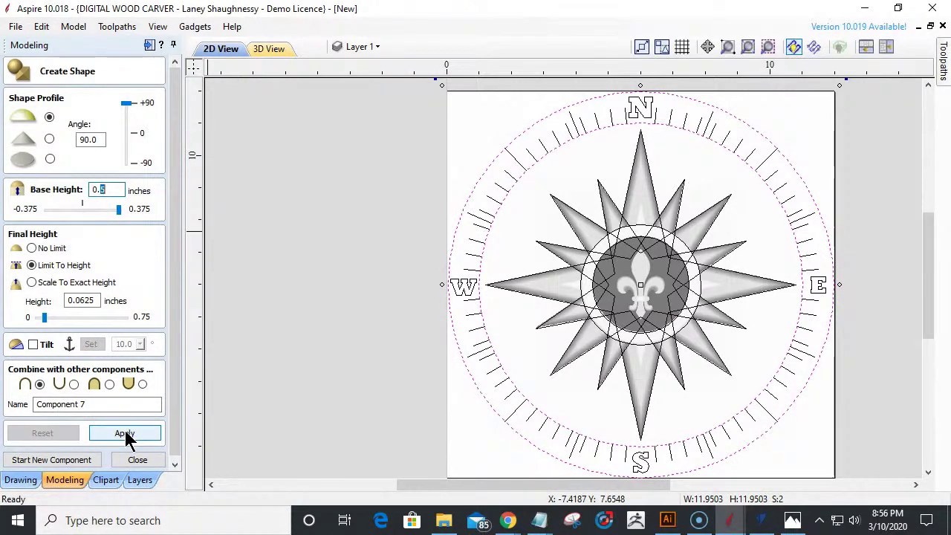
click(110, 386)
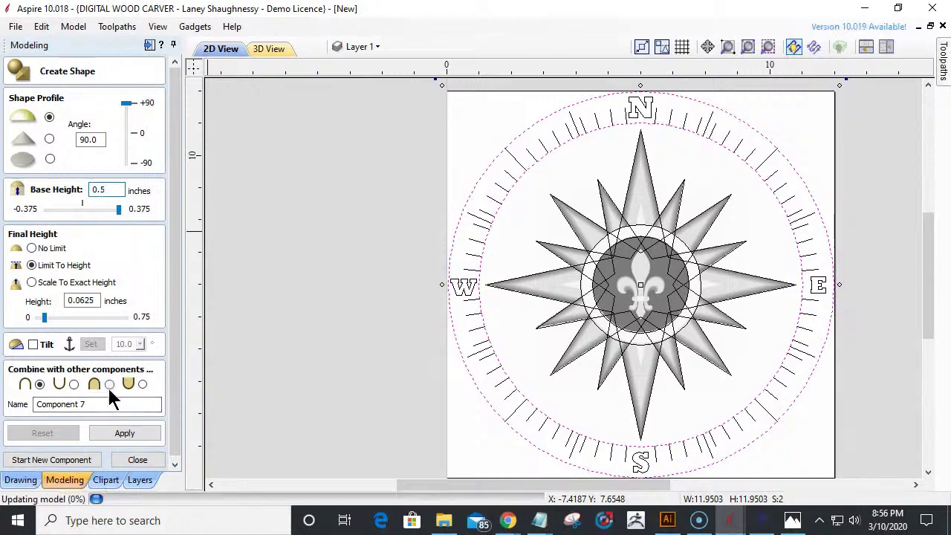
click(122, 434)
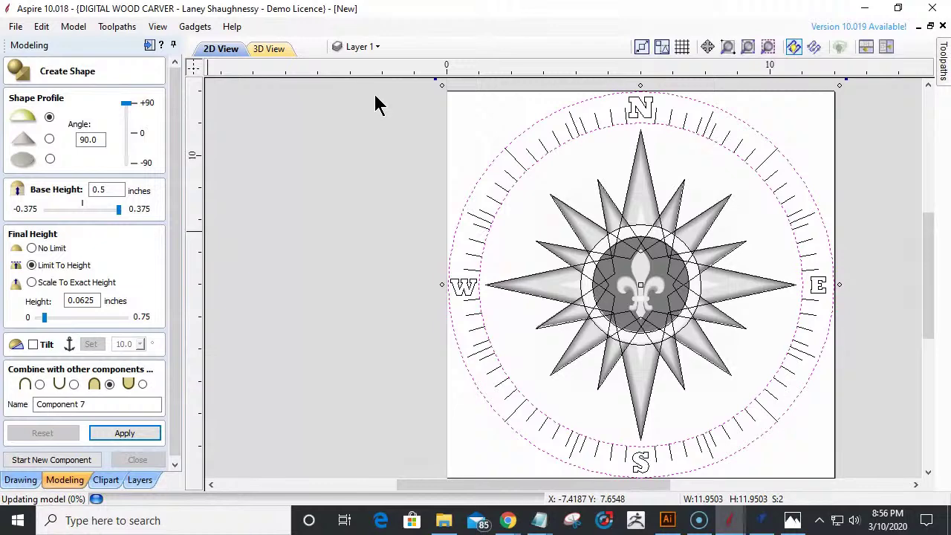
- Tile the 2D and 3D views side by side, and reapply the outer ring shape with a base height of 0.625 inches
click(877, 46)
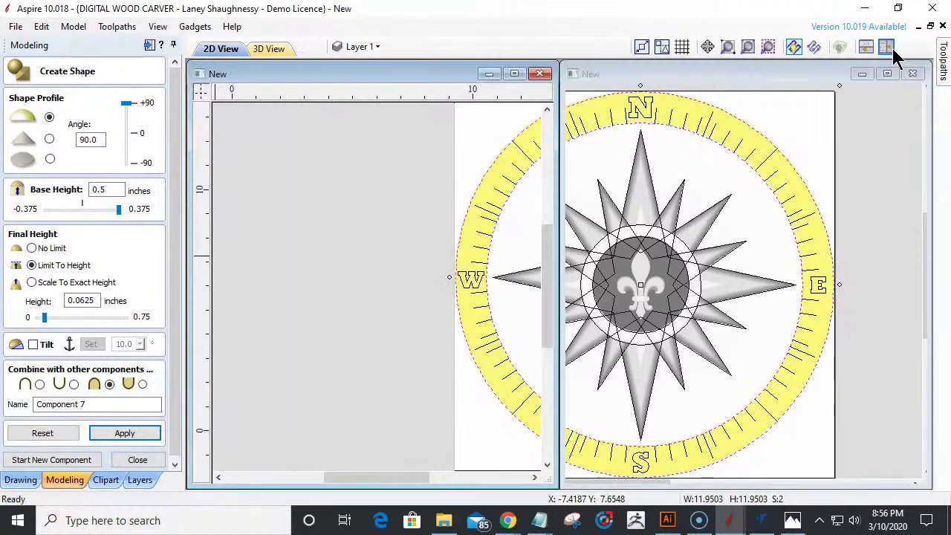
drag(732, 314, 728, 370)
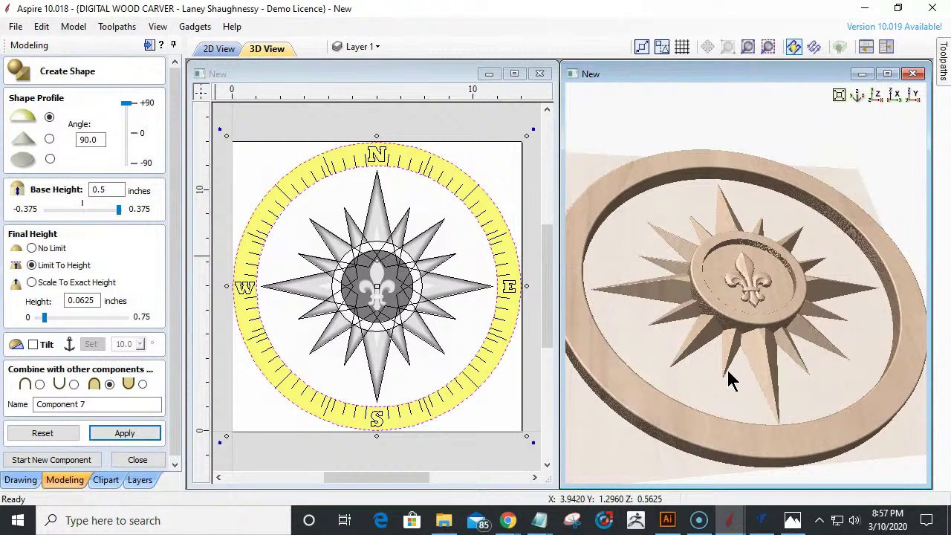
key(Return)
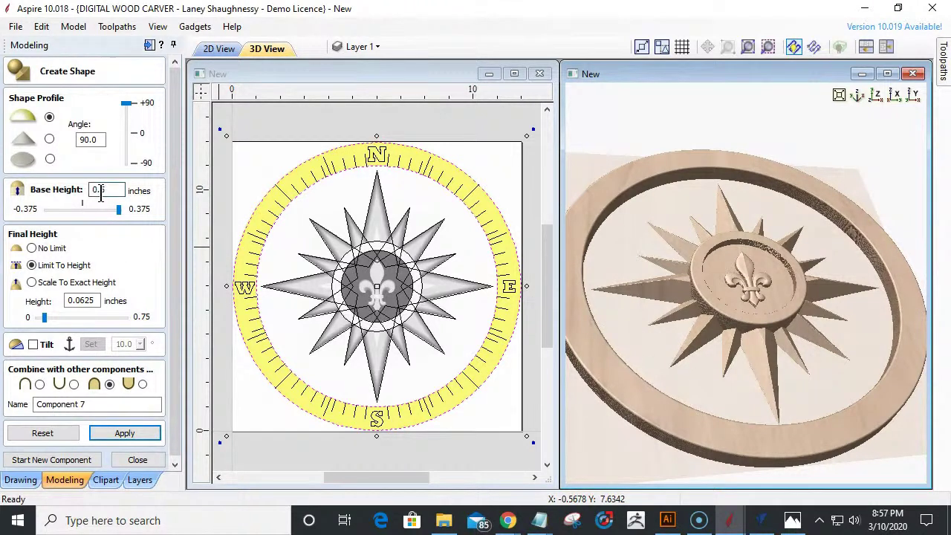
text(0.6)
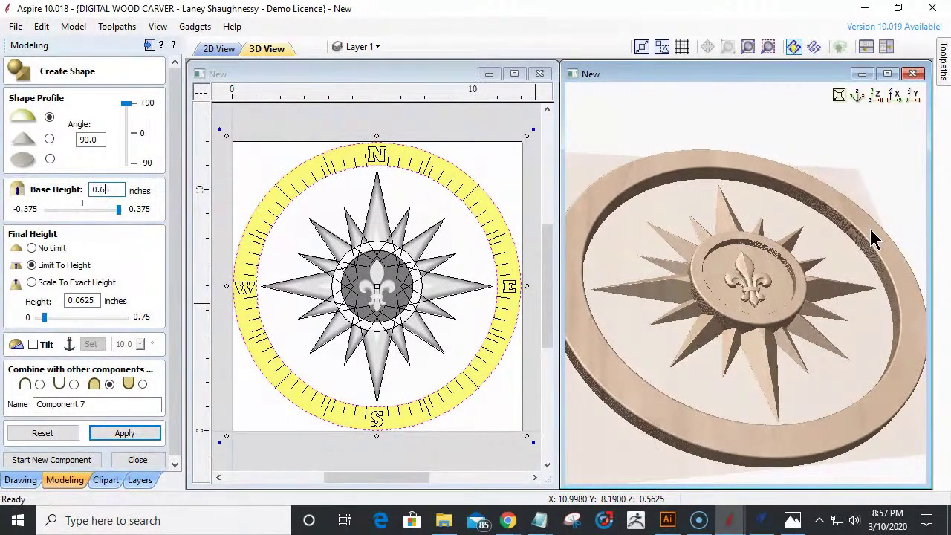
text(25)
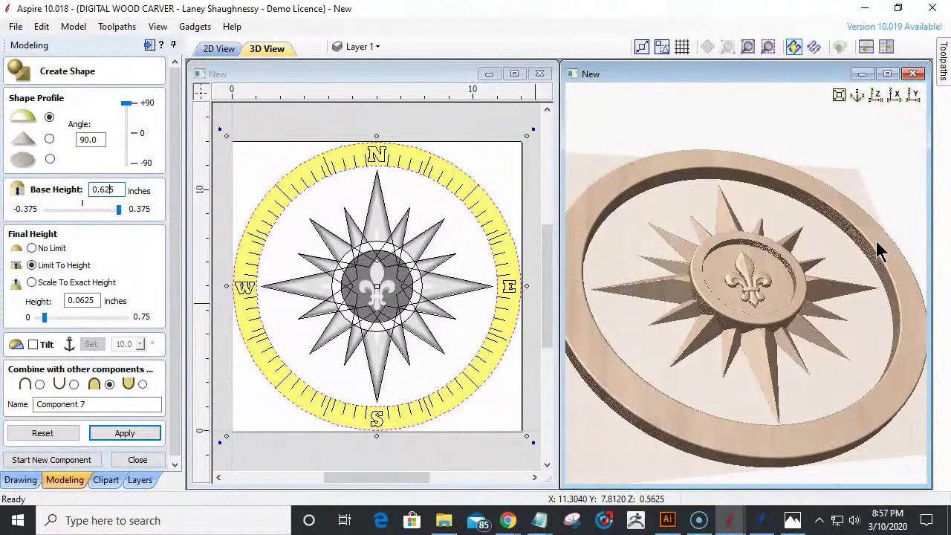
click(140, 432)
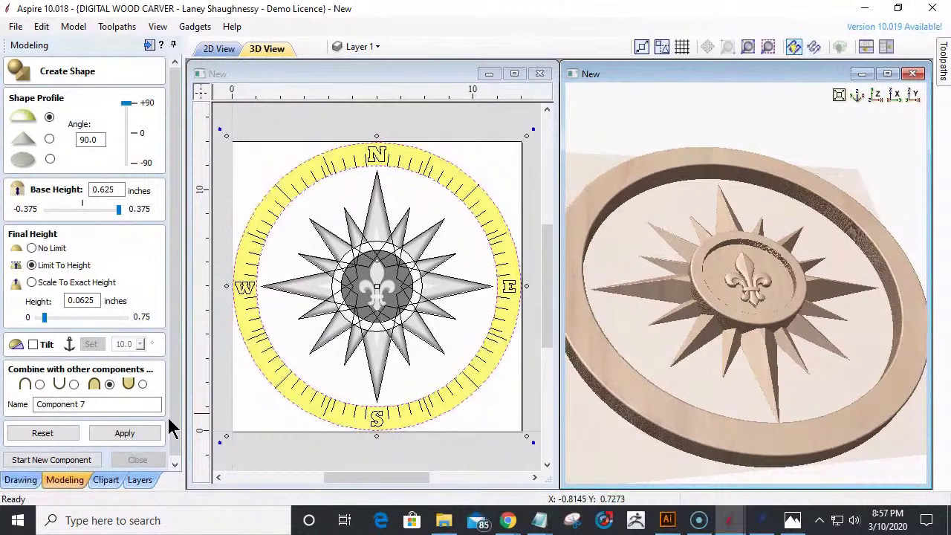
- Create a flat component from the circle inside the outer ring with a 0.125-inch base height, merged with the other components
click(52, 460)
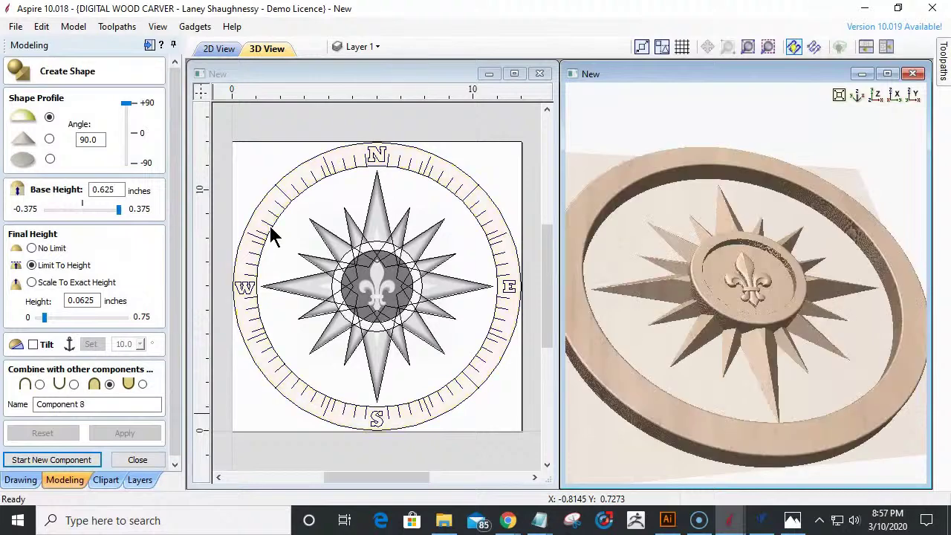
click(271, 233)
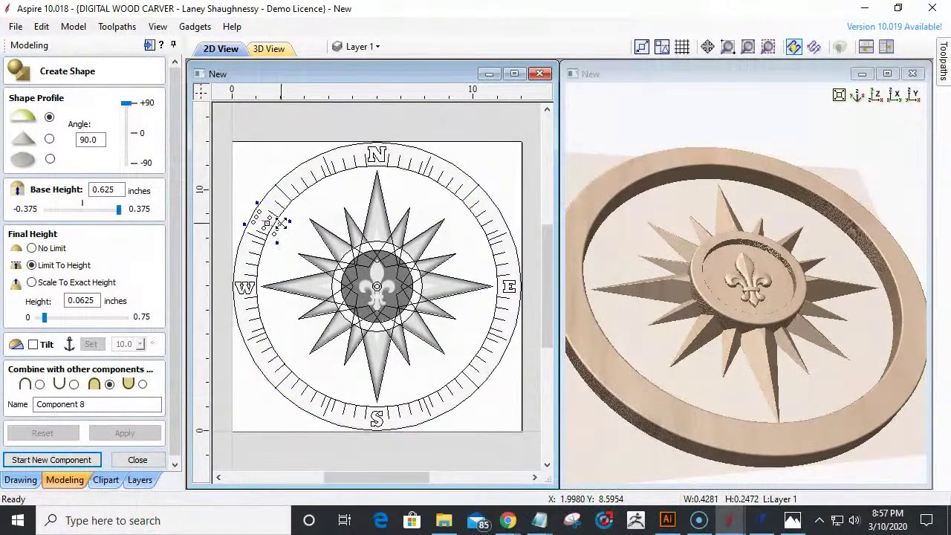
click(280, 213)
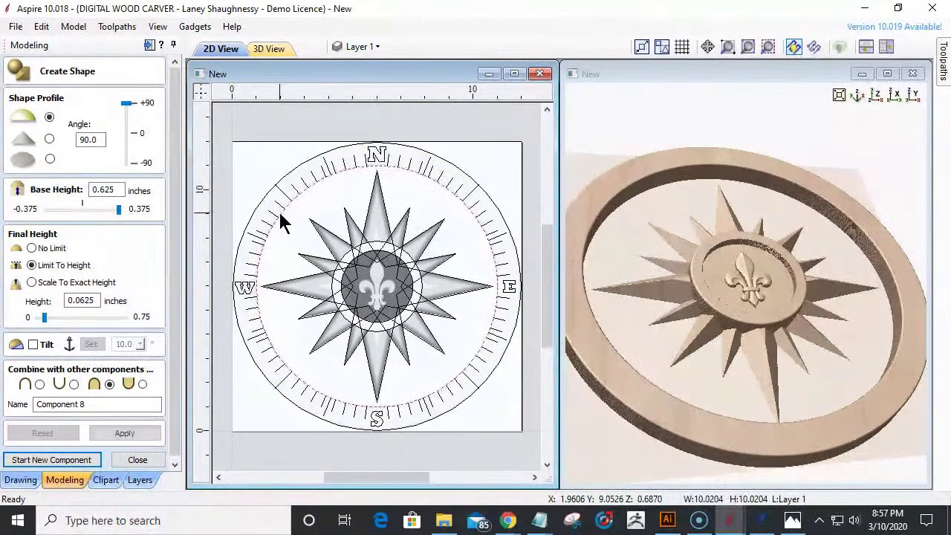
click(50, 160)
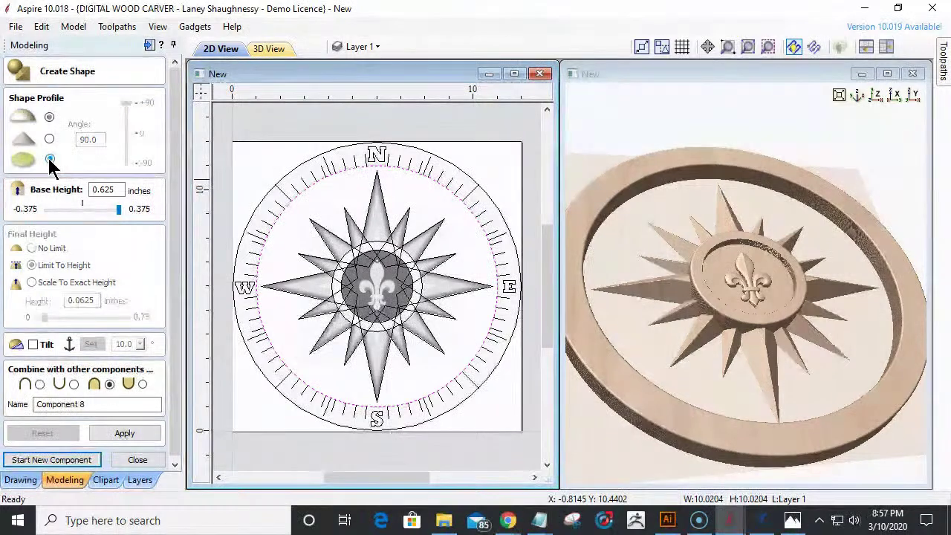
drag(117, 189, 95, 184)
text(0)
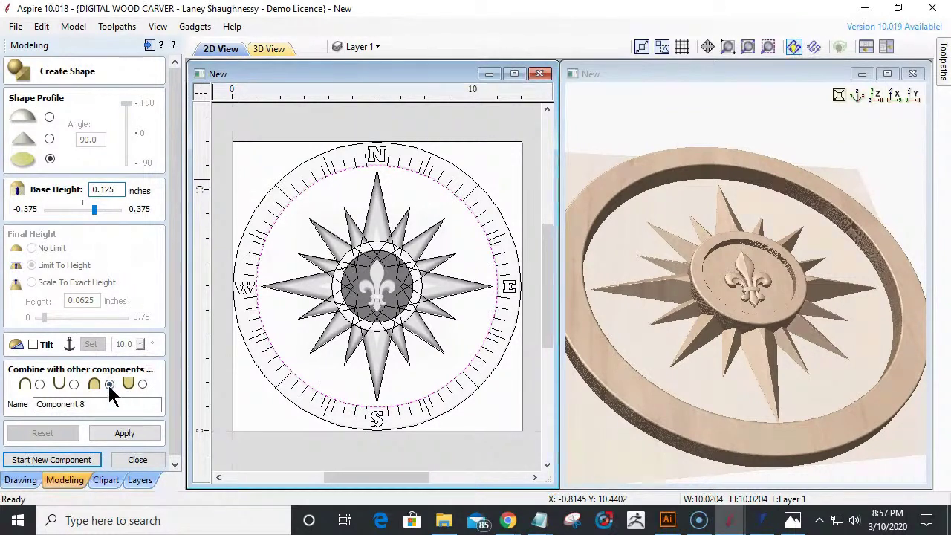
click(115, 426)
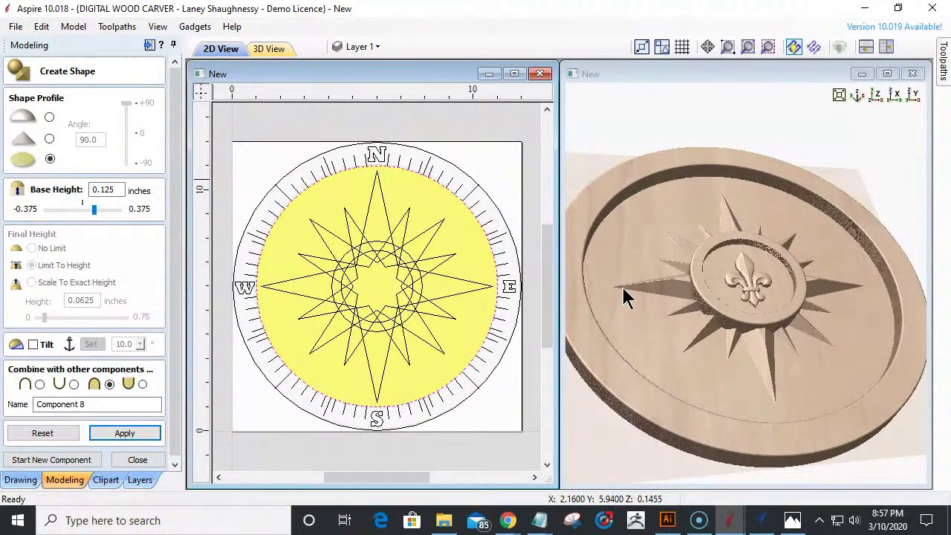
- Inspect the star points above the flat base in 3D, and try a base height of 0.25 inches
scroll(626, 297, up, 5)
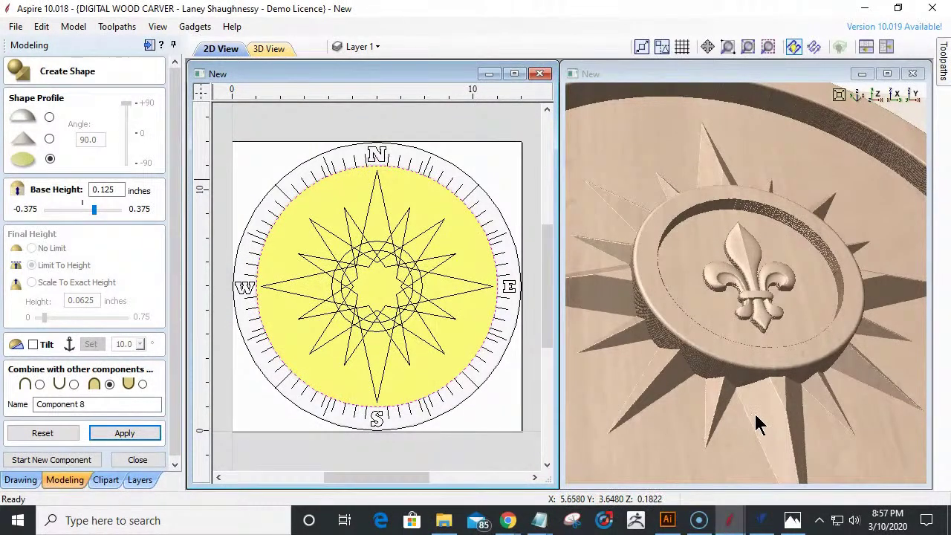
scroll(765, 405, down, 5)
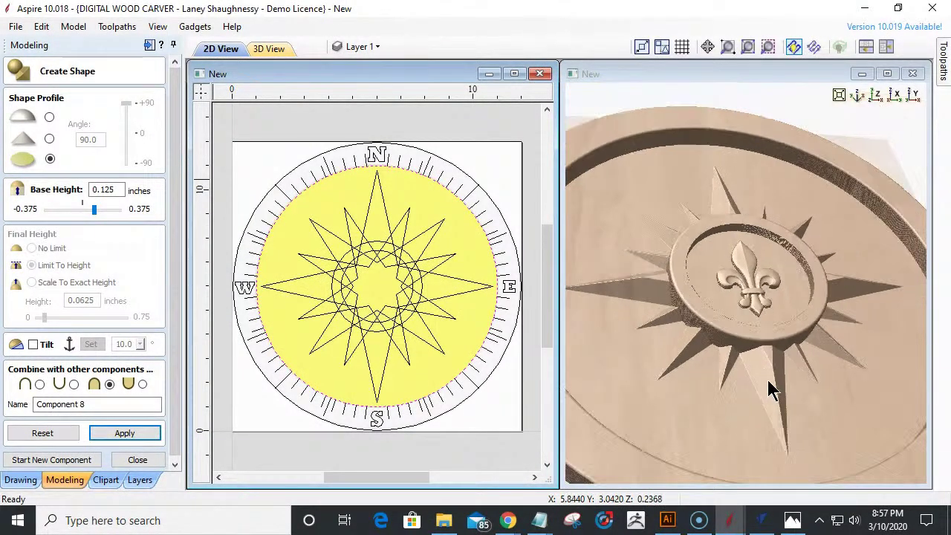
click(101, 190)
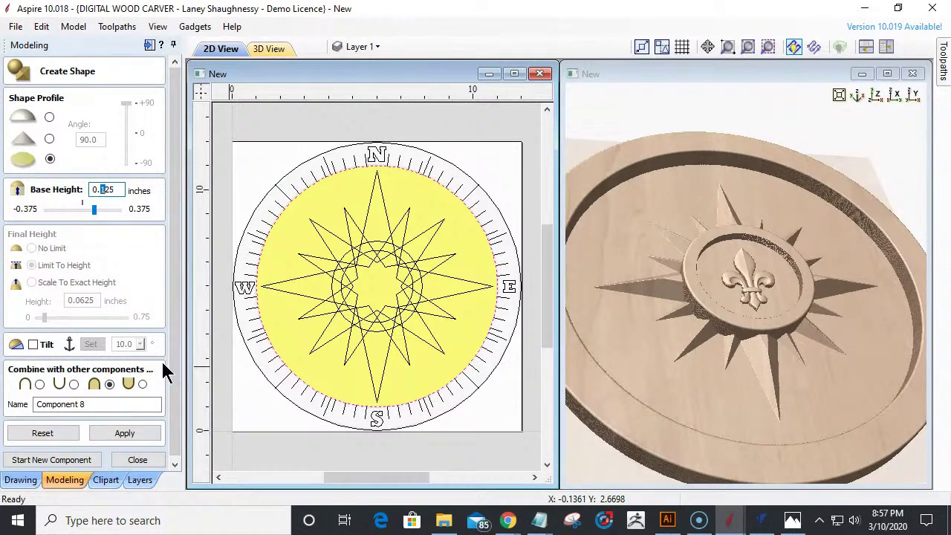
click(125, 437)
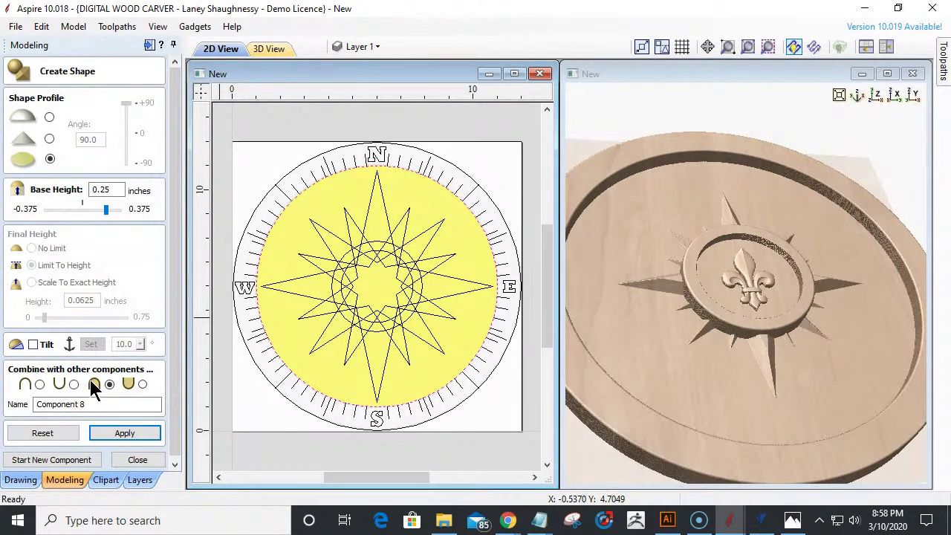
- Reapply the flat base with a height of 0.125 inches, and finish the Create Shape tool
click(101, 189)
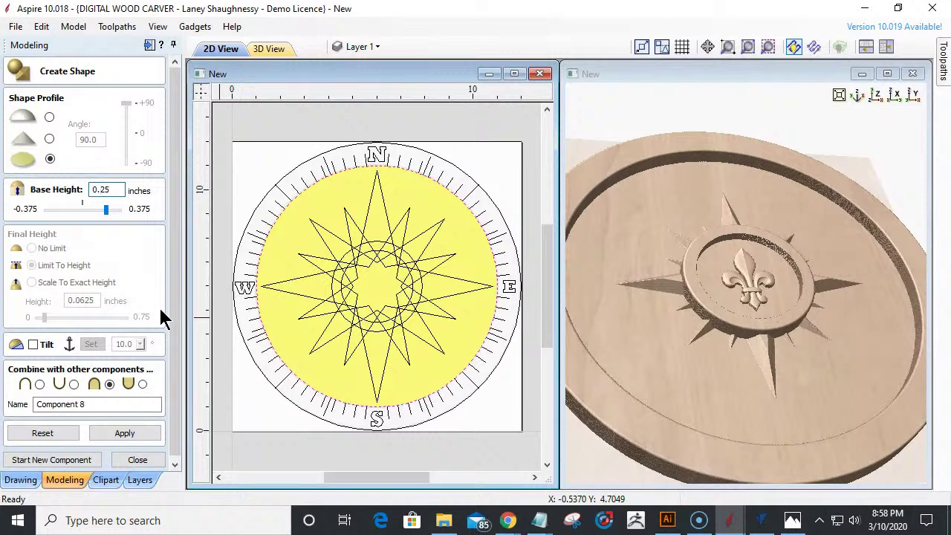
text(1)
click(145, 437)
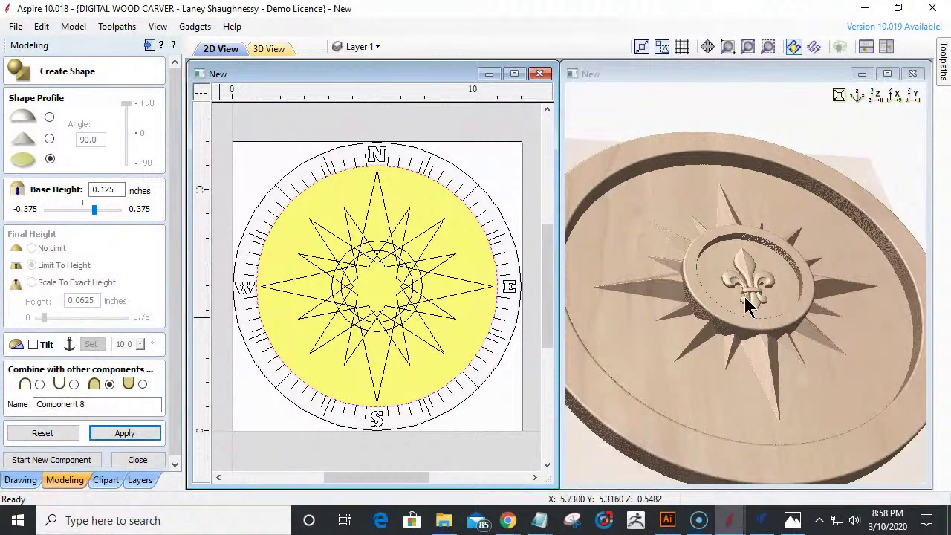
click(138, 461)
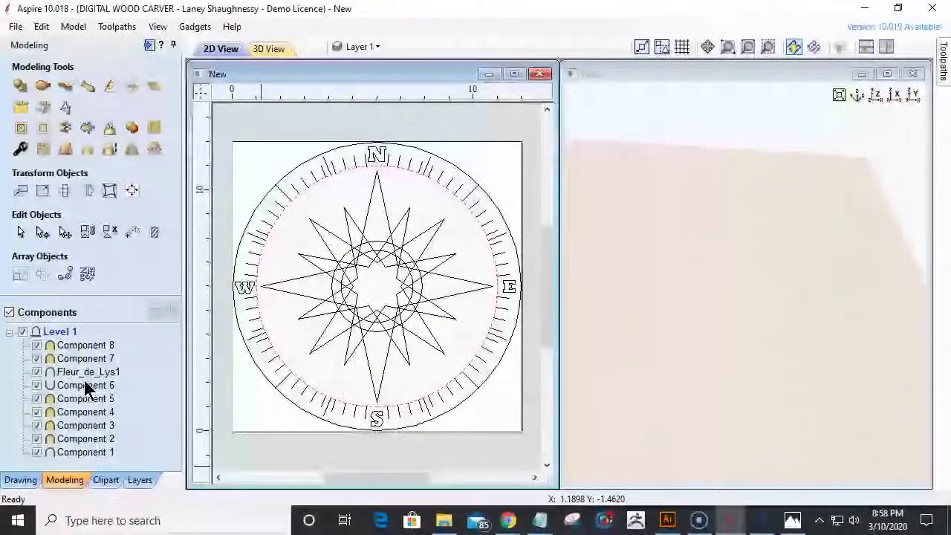
- Insert a new component level above Level 1, move Component 8 and Component 7 into it, and inspect the compass relief in 3D
right_click(62, 331)
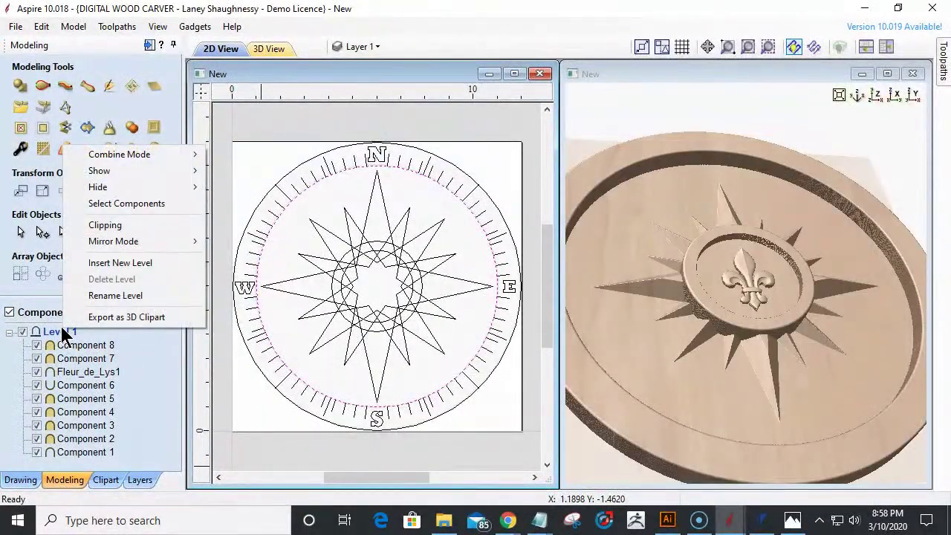
click(95, 264)
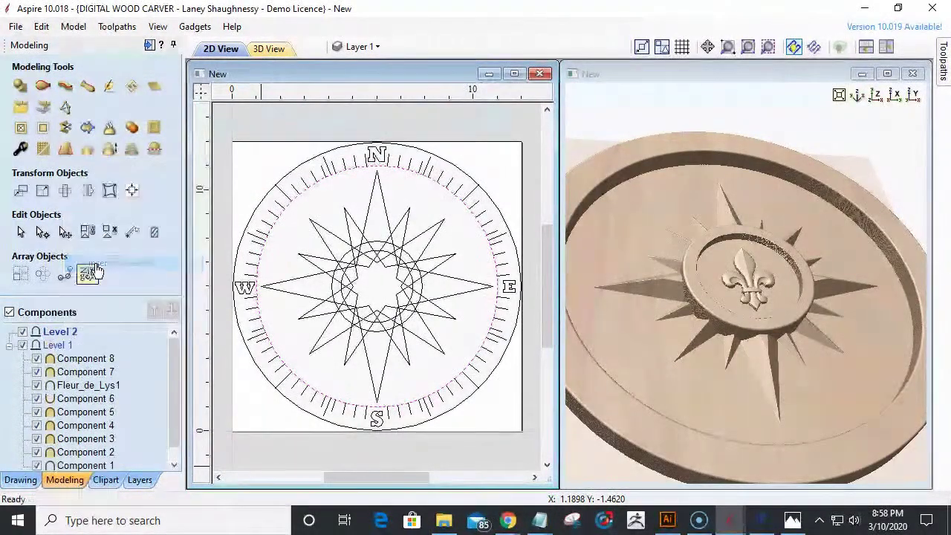
click(85, 359)
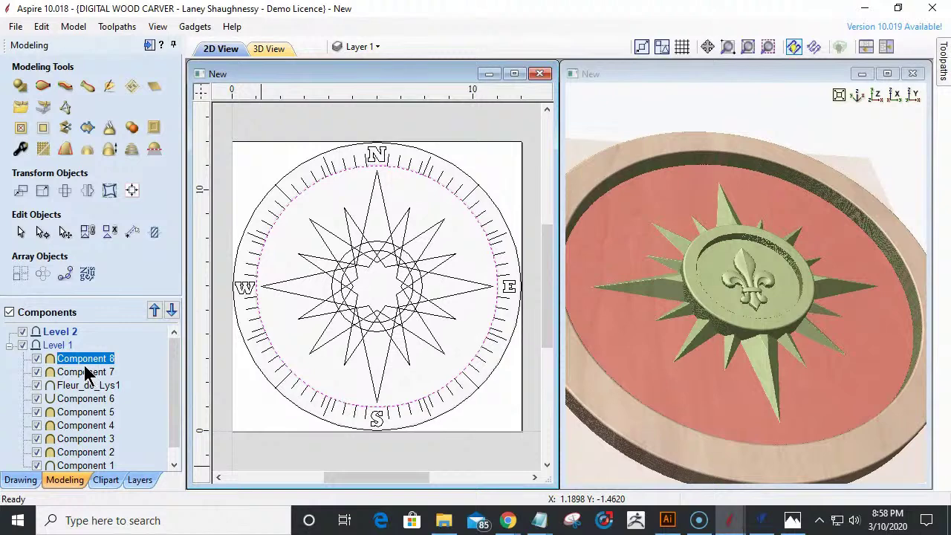
ctrl+click(86, 373)
drag(74, 372, 61, 339)
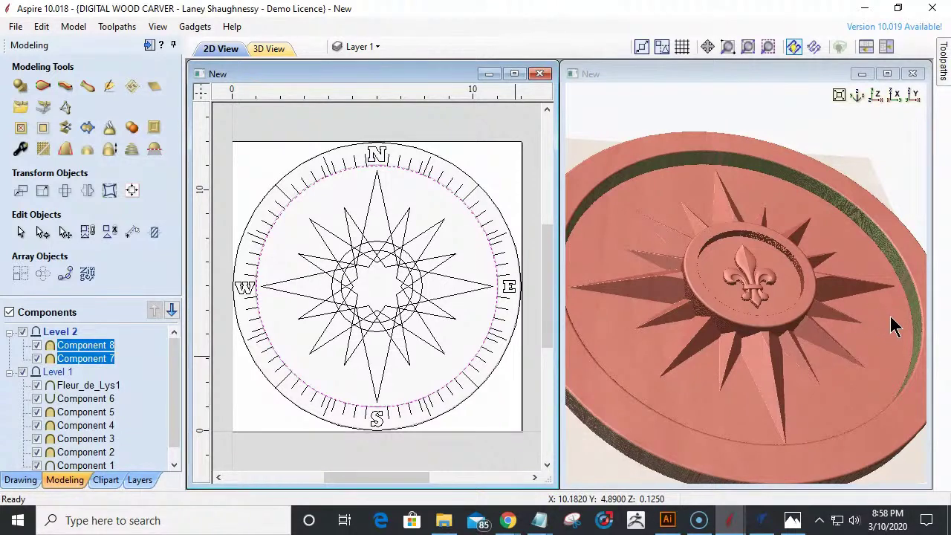
click(144, 405)
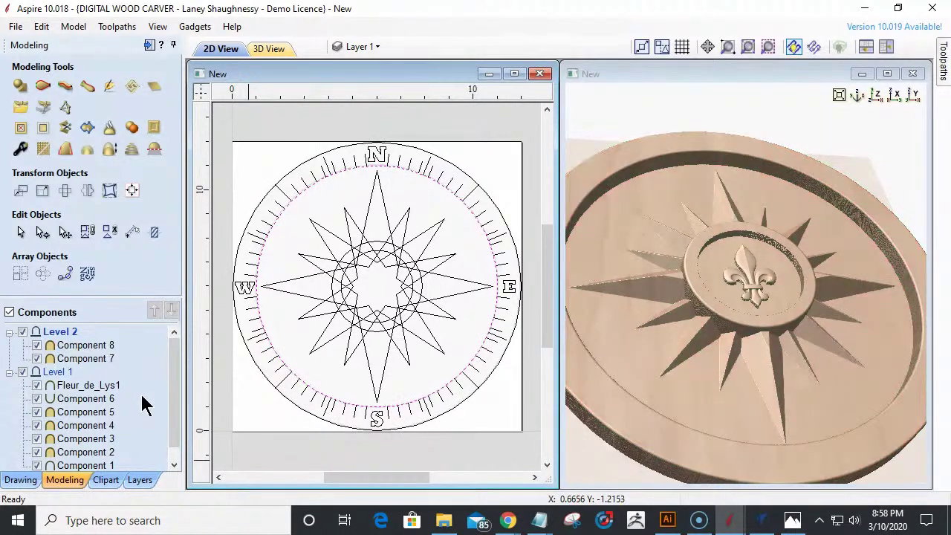
drag(785, 424, 721, 366)
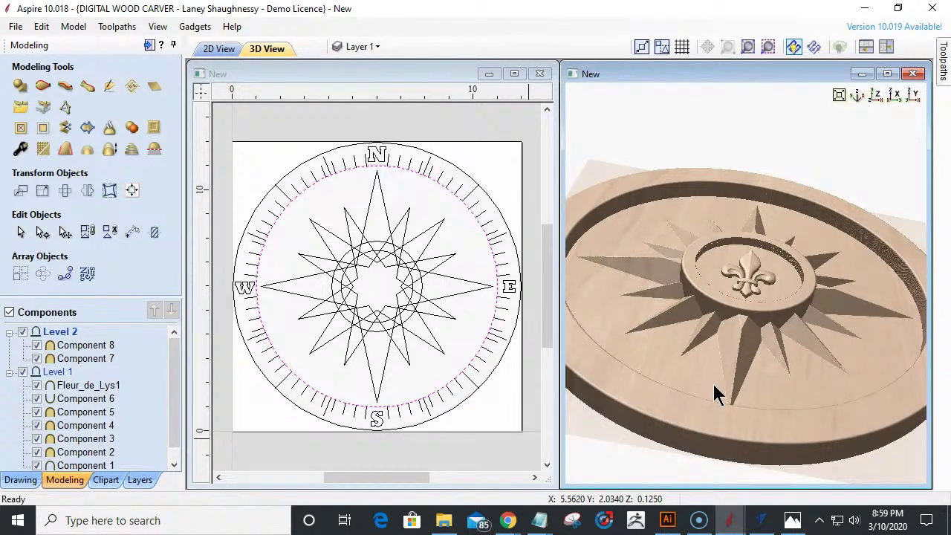
drag(713, 371, 720, 426)
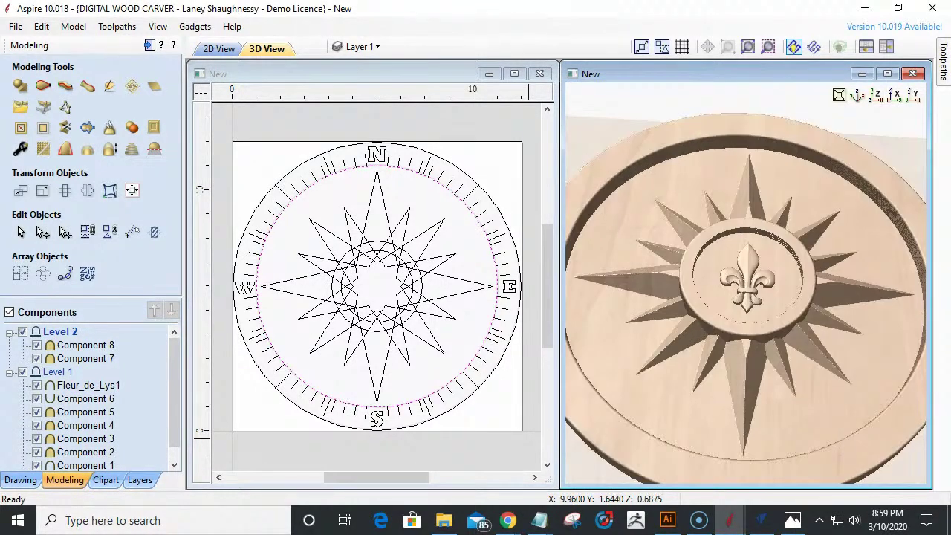
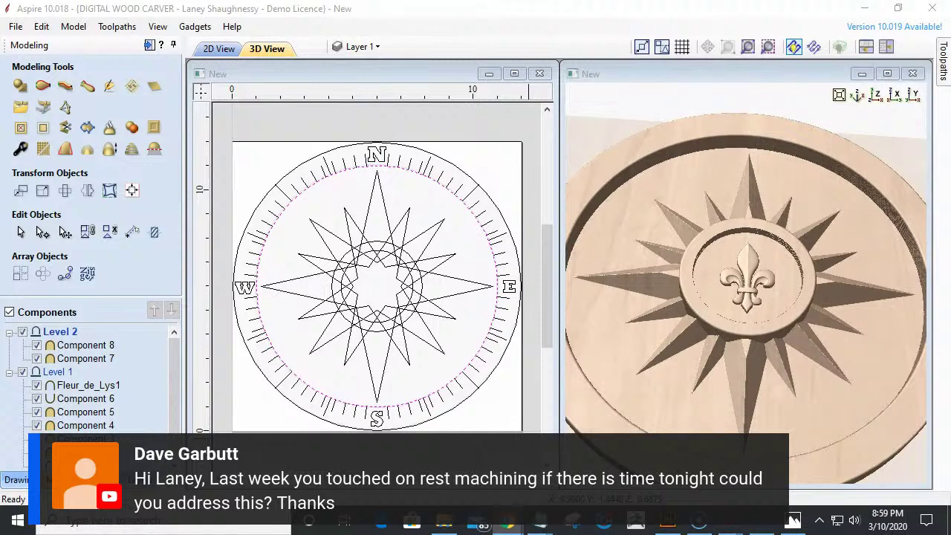
click(439, 202)
click(439, 202)
scroll(551, 283, down, 2)
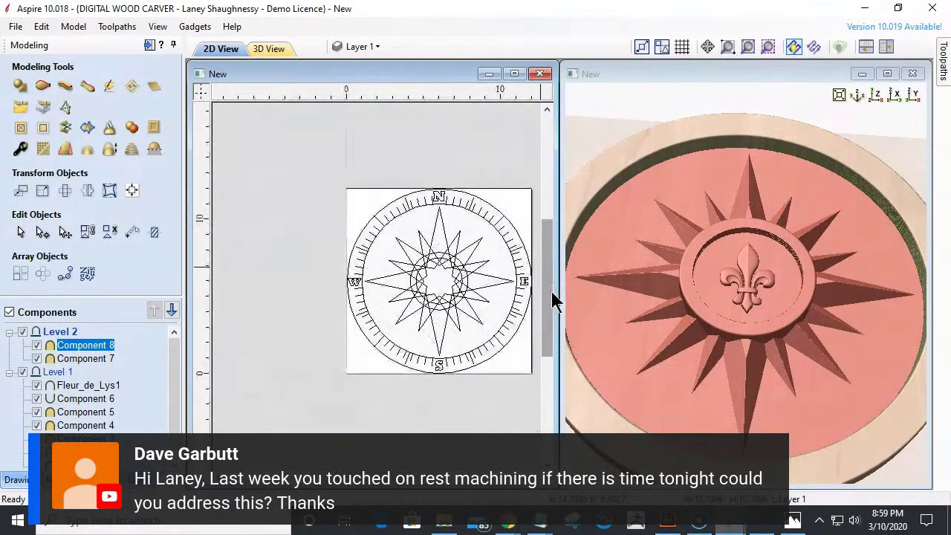
scroll(484, 355, up, 3)
scroll(484, 346, down, 2)
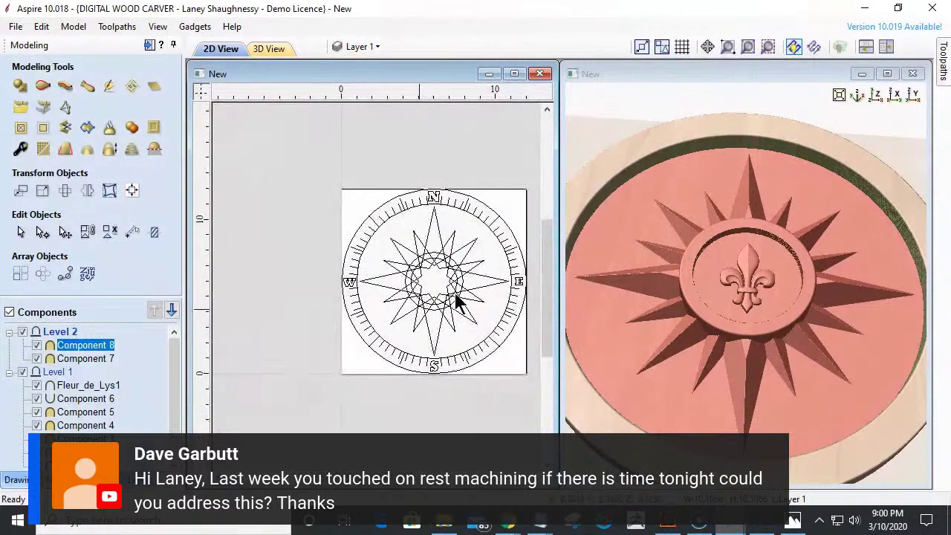
scroll(538, 157, up, 2)
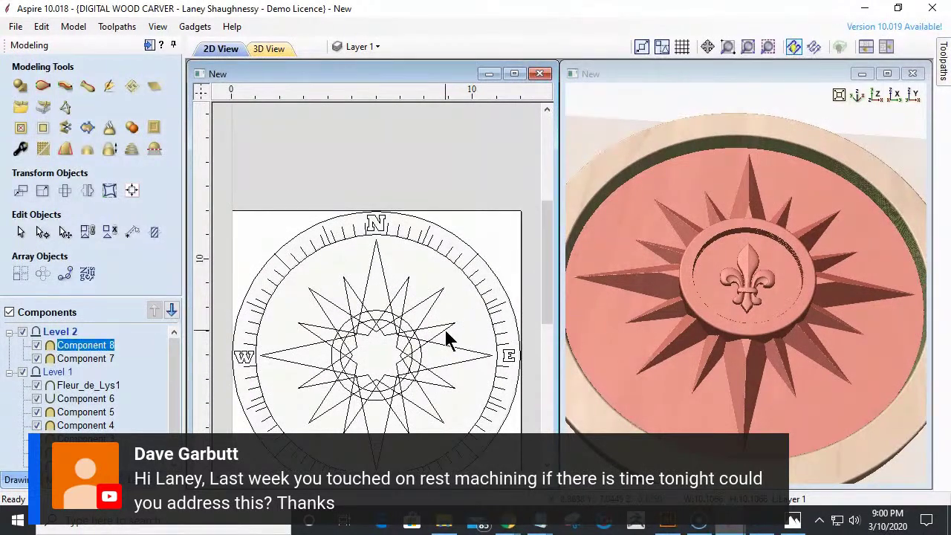
- Minimize the compass project, and launch another instance of Aspire
click(861, 9)
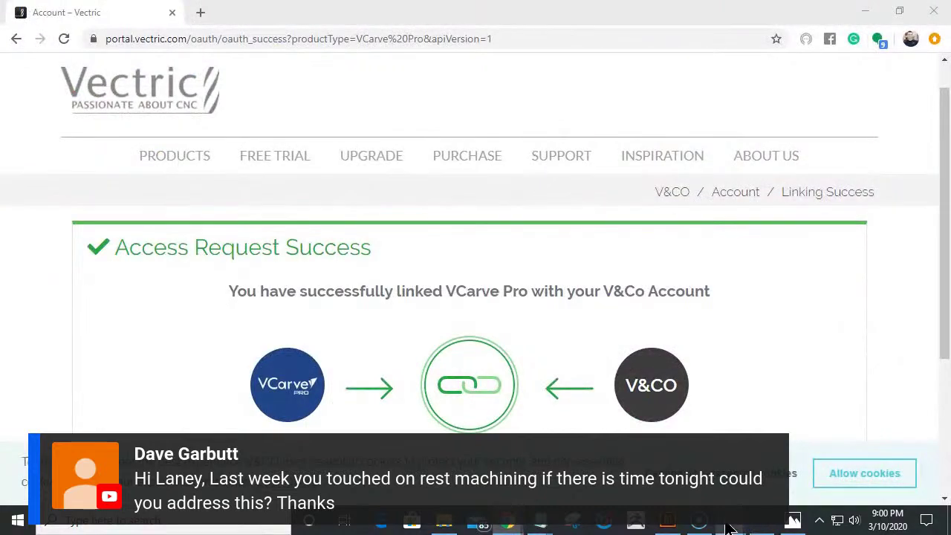
mouse_move(730, 529)
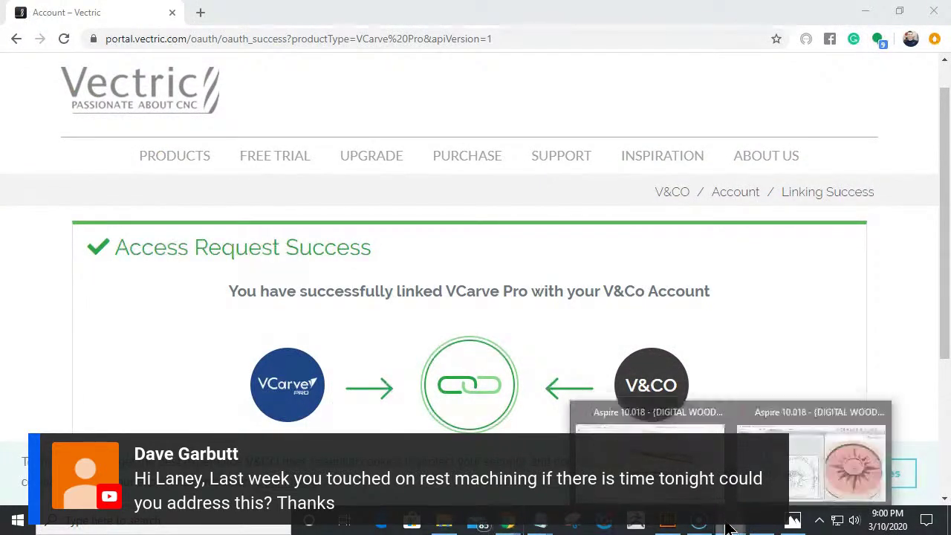
right_click(730, 528)
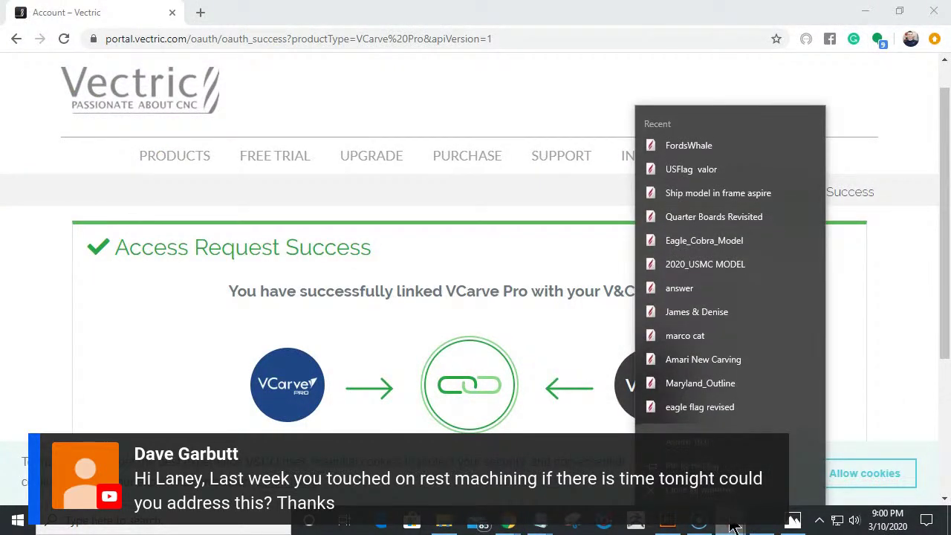
click(703, 444)
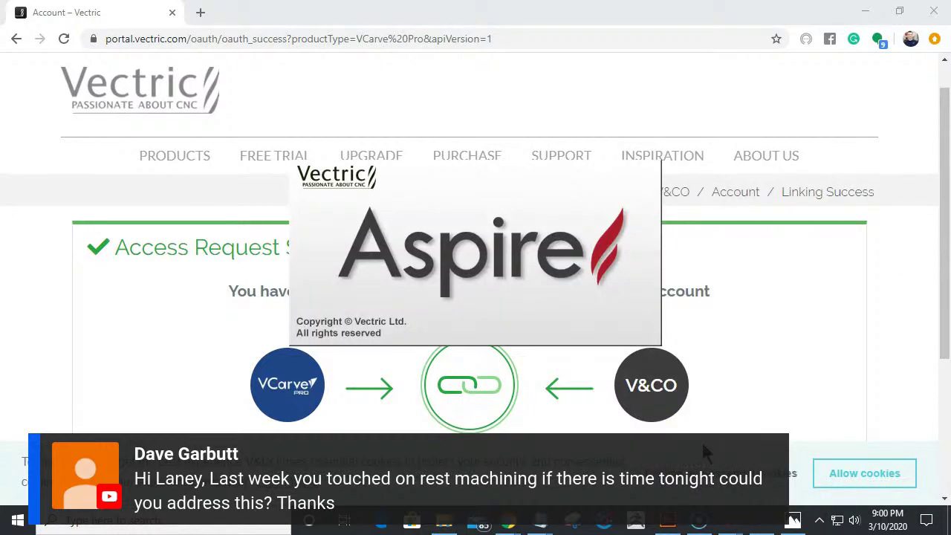
mouse_move(720, 526)
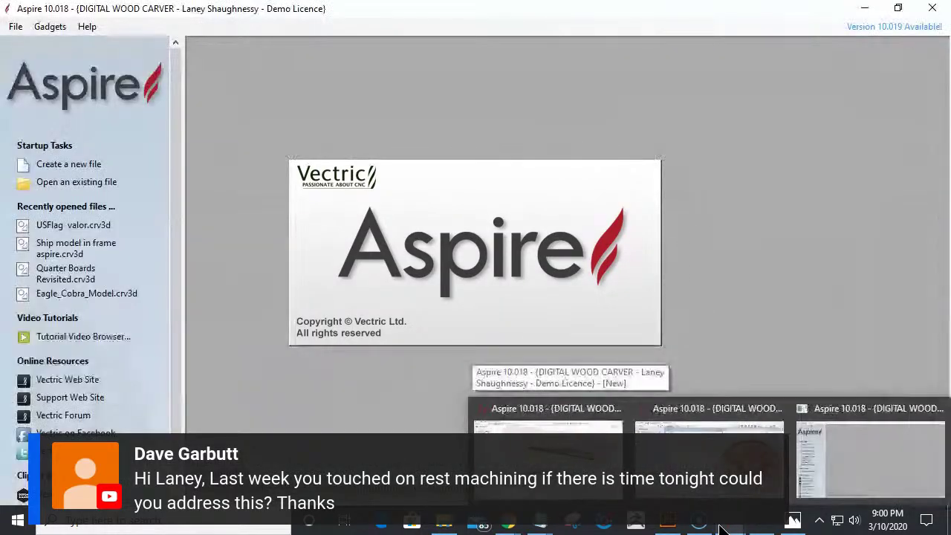
- Set up a new single-sided job 24 inches wide, 15 inches high and 1.5 inches thick
mouse_move(793, 520)
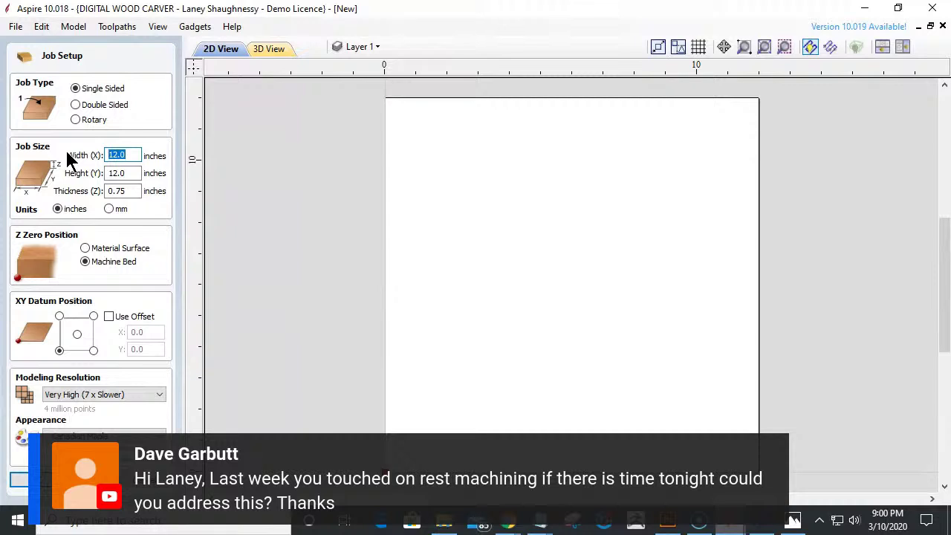
text(24)
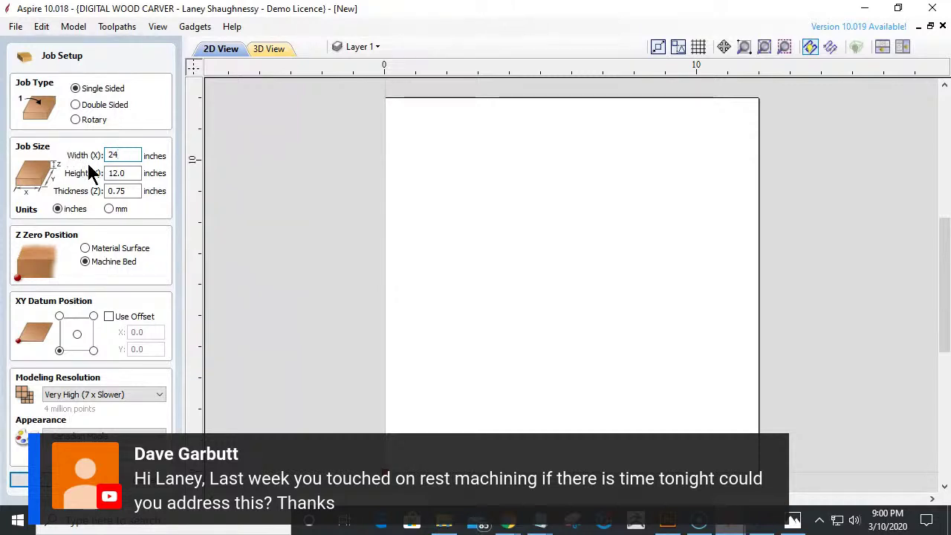
key(Tab)
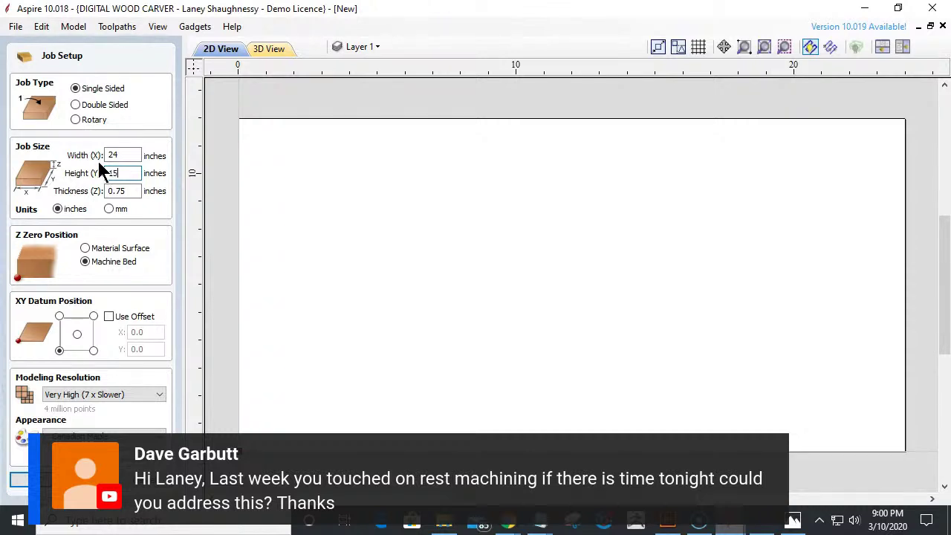
click(124, 191)
drag(121, 193, 102, 199)
text(1)
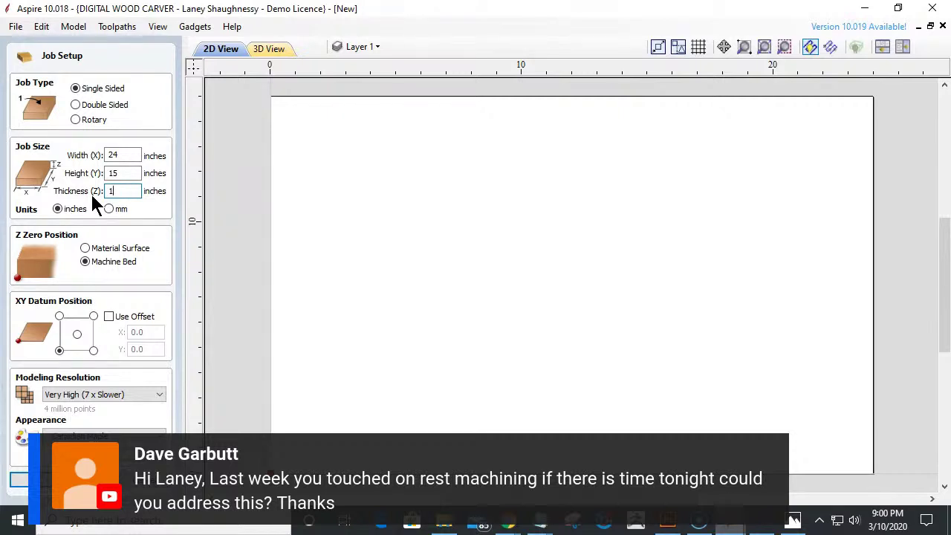
text(.5)
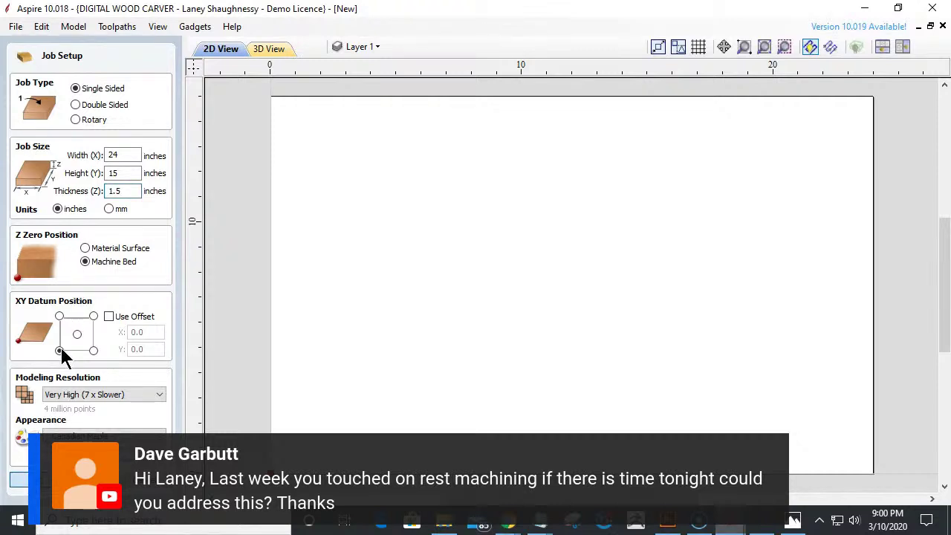
key(Return)
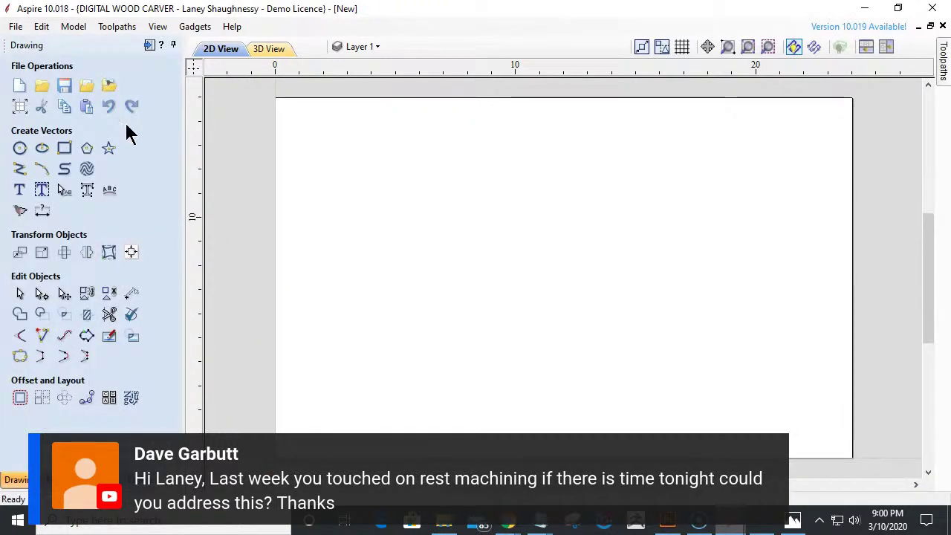
- Import the Ship In Frame Model_Repaired 3D file from the Desktop
key(F11)
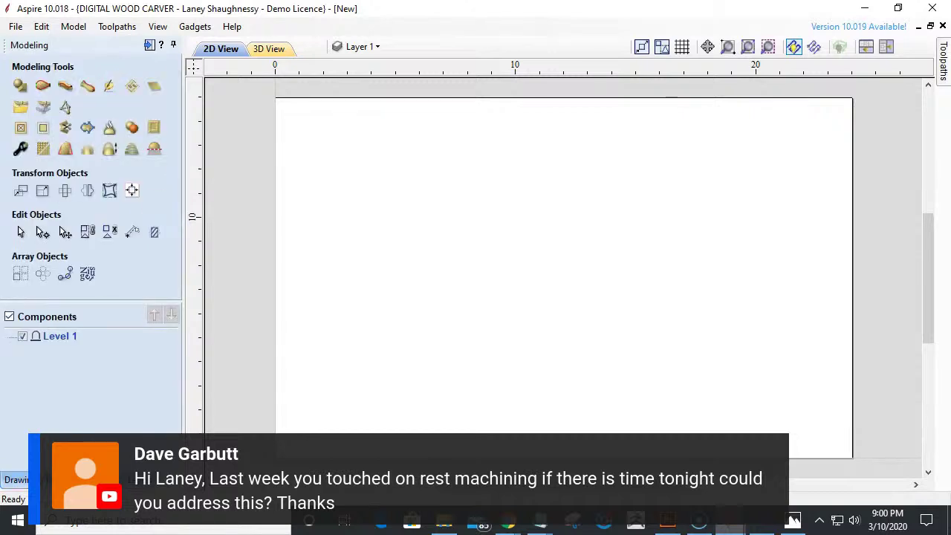
click(20, 107)
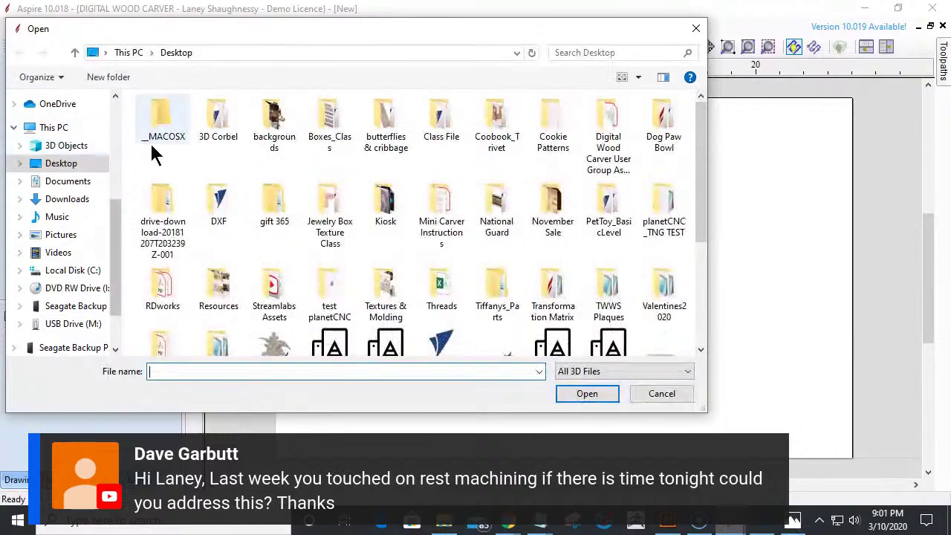
drag(702, 175, 693, 275)
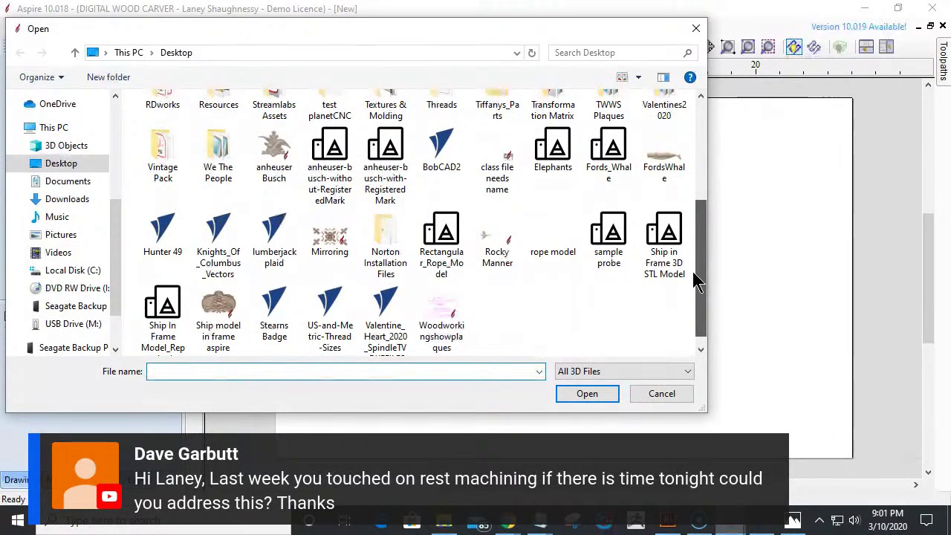
double_click(155, 293)
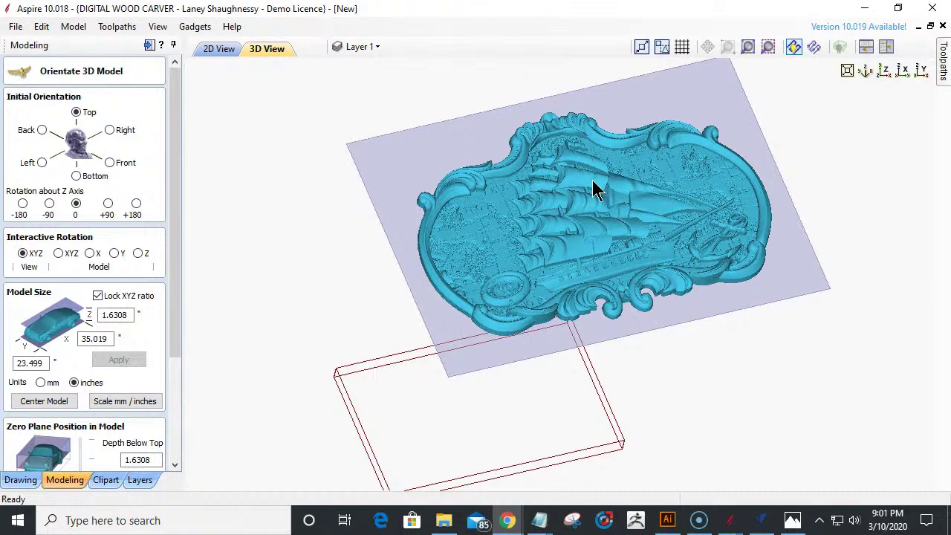
- Scale the ship model to 22 inches in X with the XYZ ratio locked, and center it in the material
double_click(94, 339)
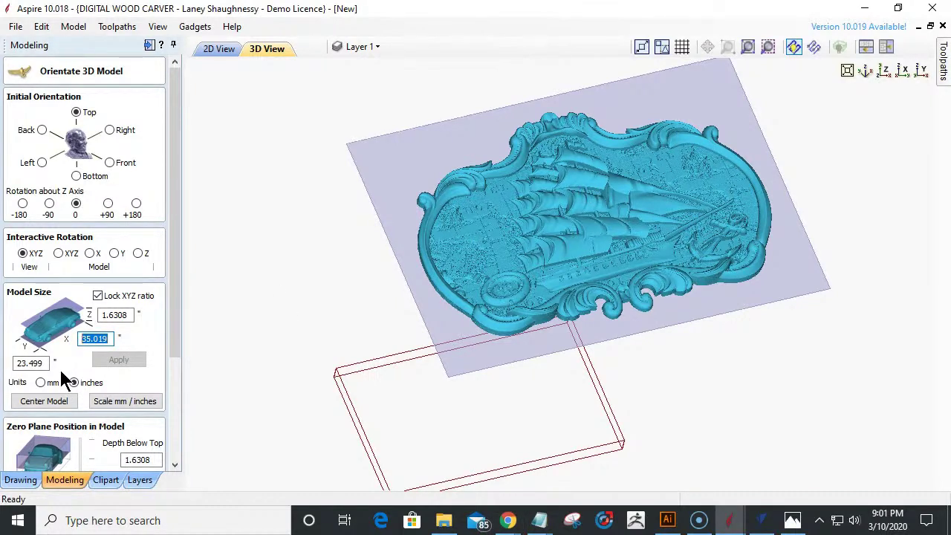
text(24)
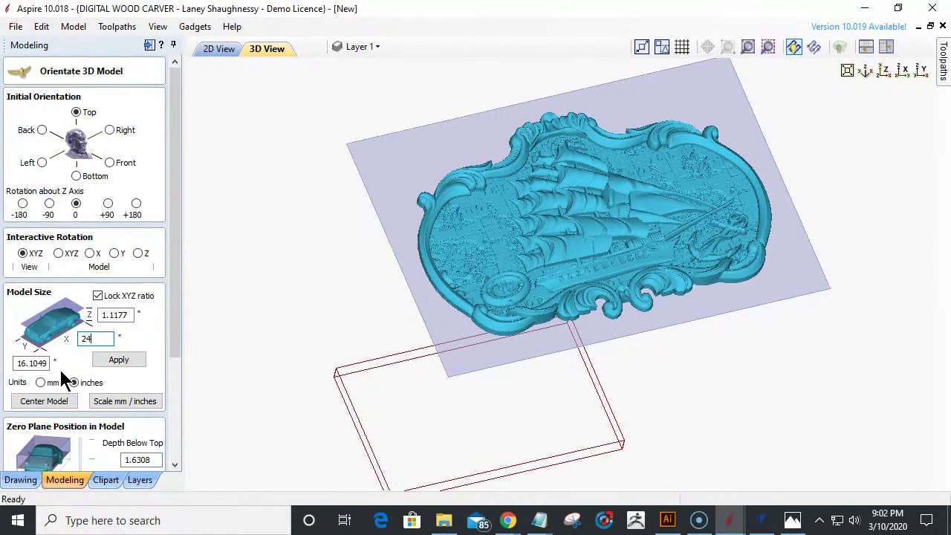
key(BackSpace)
text(2)
click(119, 361)
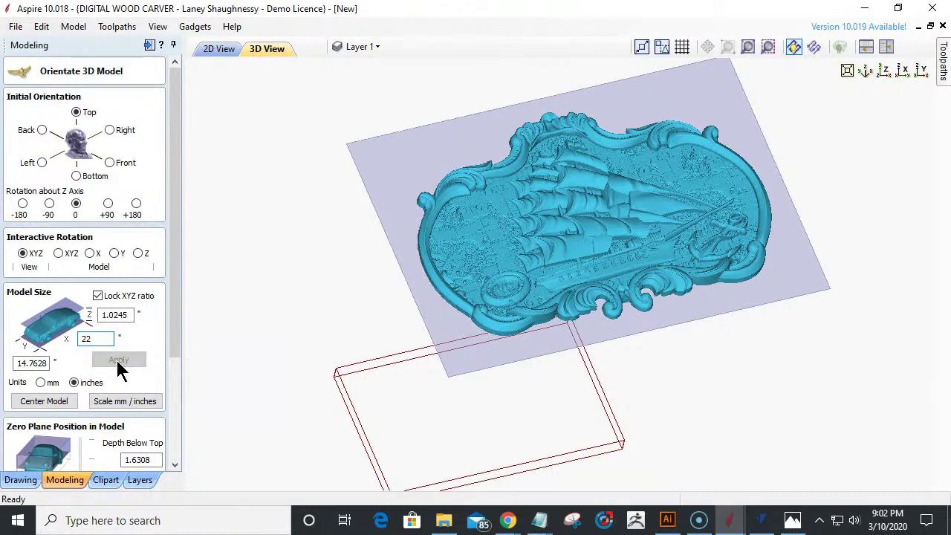
click(41, 401)
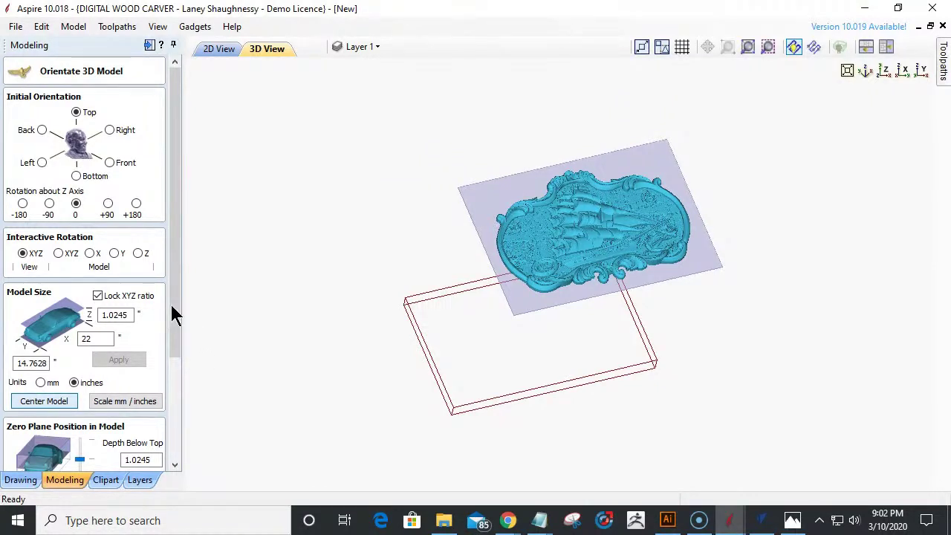
click(44, 401)
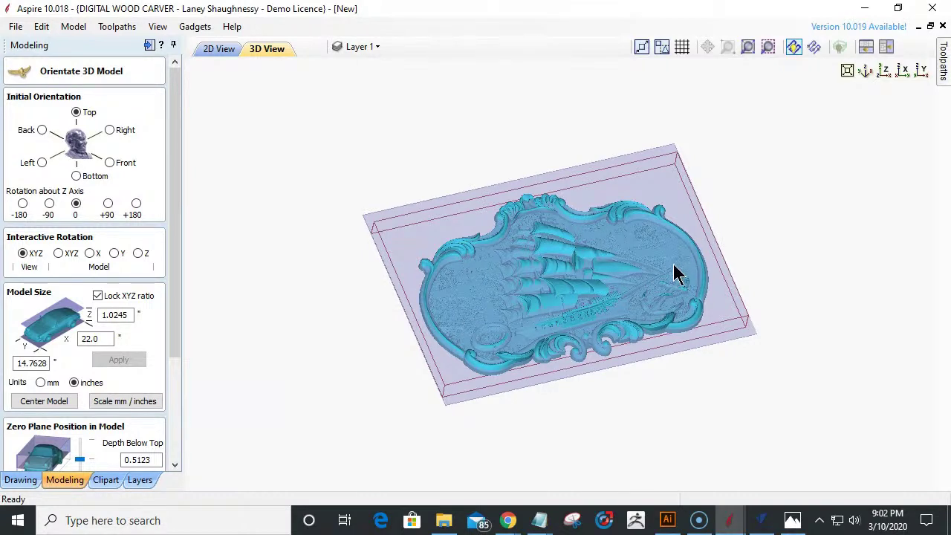
- Lower the zero plane toward the base of the ship model, finish the import, and inspect the relief in 3D
key(5)
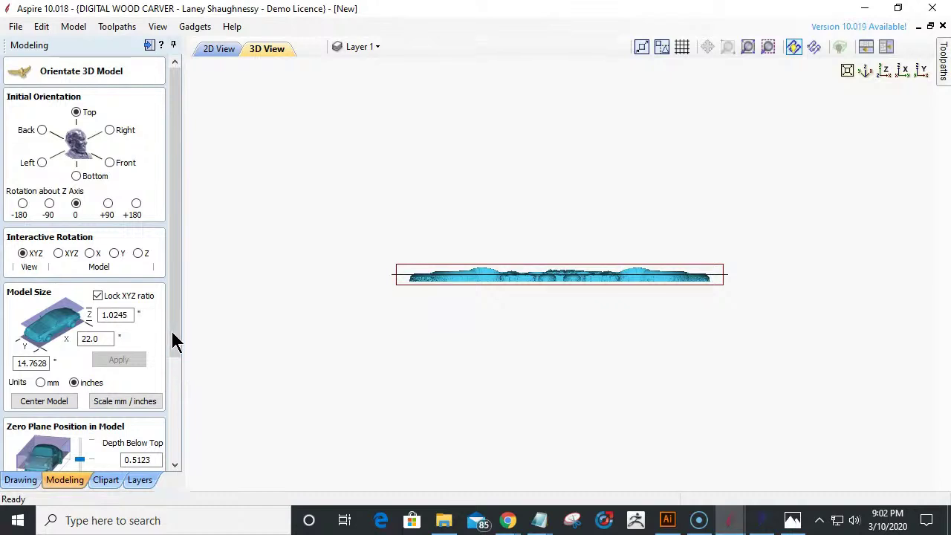
scroll(164, 431, down, 3)
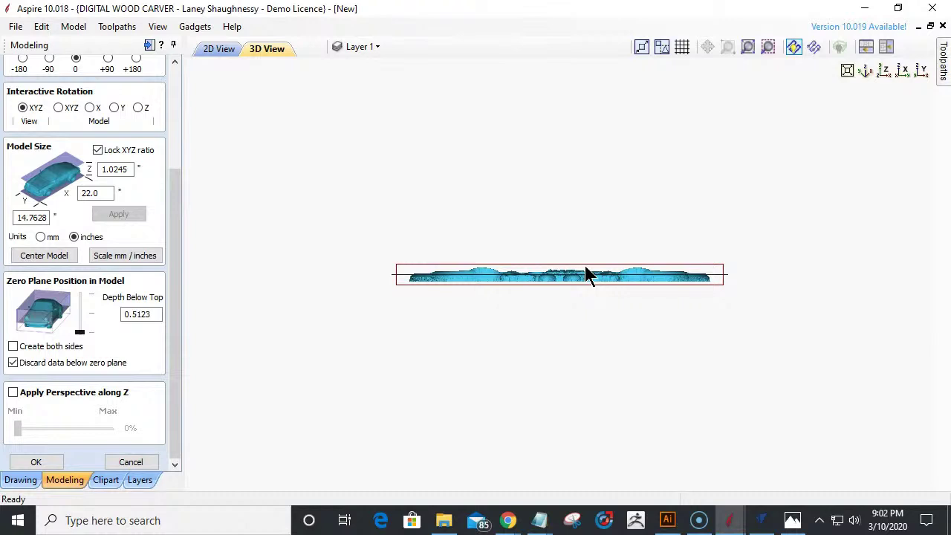
drag(585, 266, 580, 331)
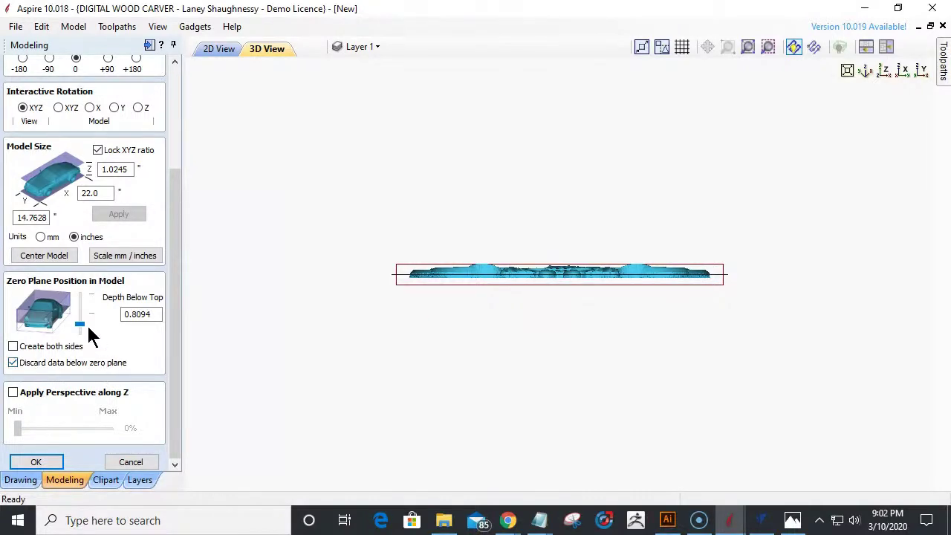
drag(76, 336, 77, 342)
drag(454, 270, 454, 271)
click(37, 461)
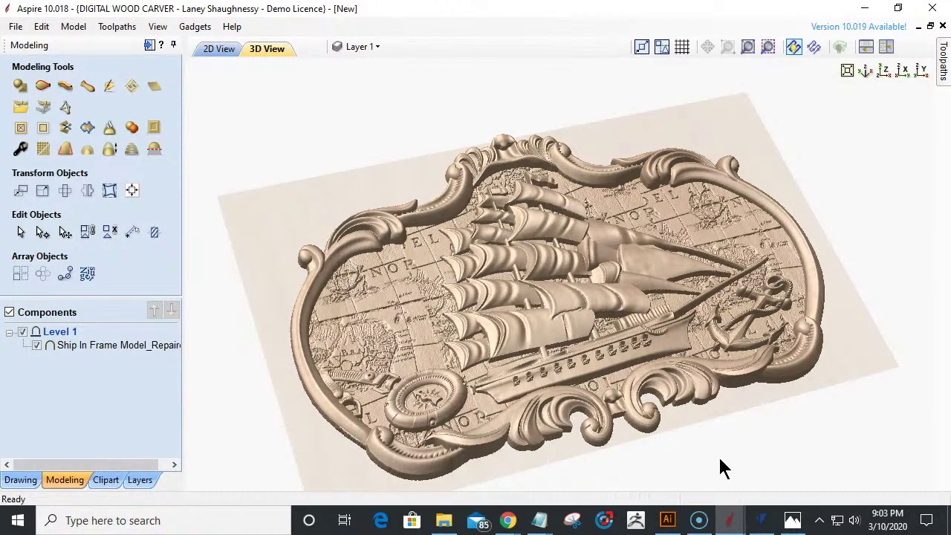
drag(706, 455, 692, 447)
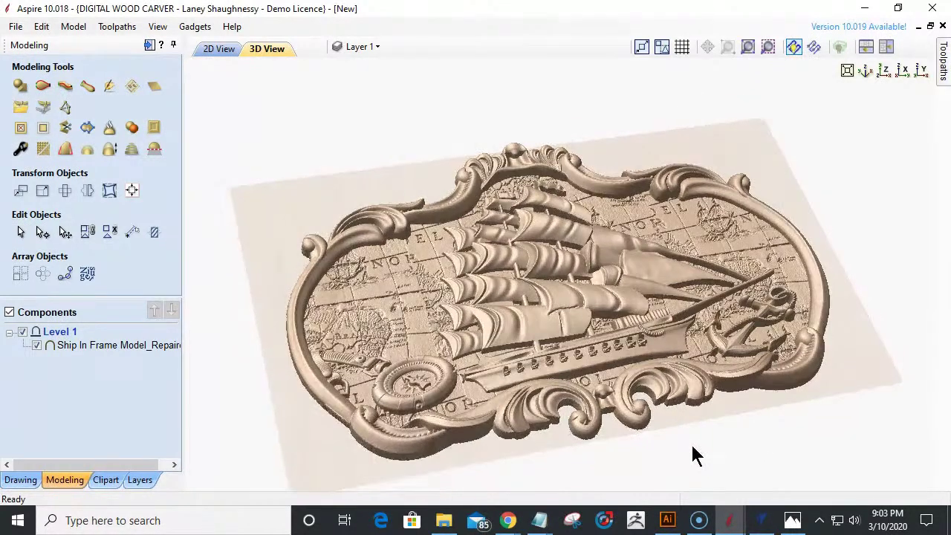
scroll(480, 440, up, 3)
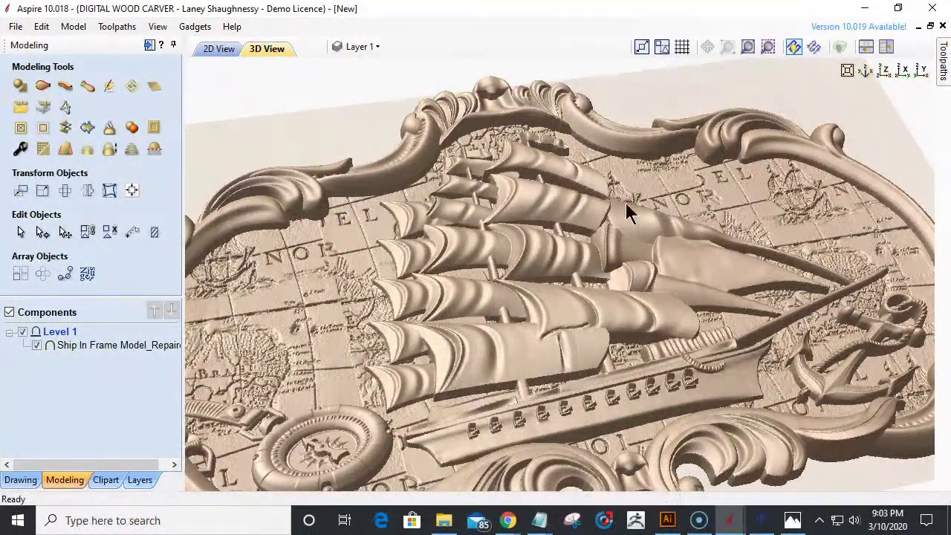
scroll(483, 431, down, 1)
scroll(531, 333, down, 2)
drag(524, 330, 555, 353)
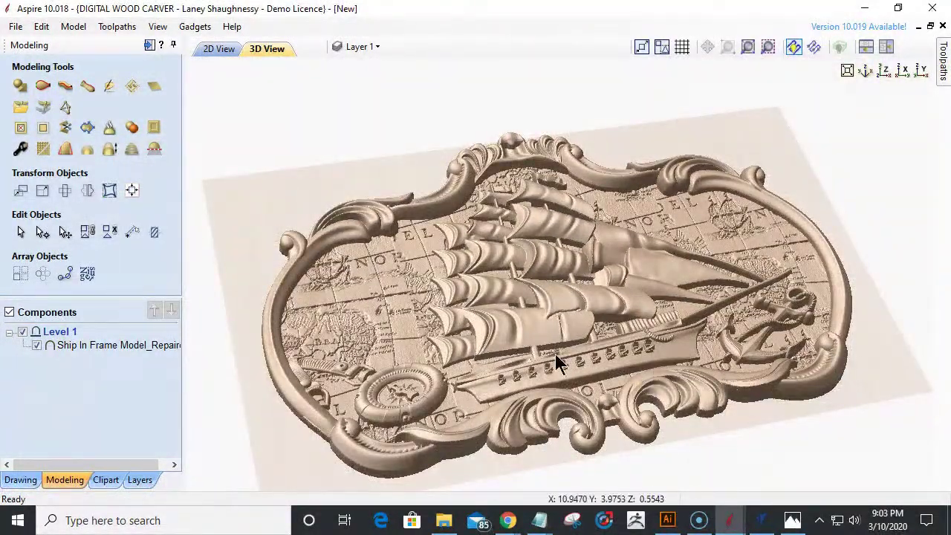
- Start a rough machining toolpath limited to selected vectors, and create a vector boundary around the ship component as its limit
click(148, 45)
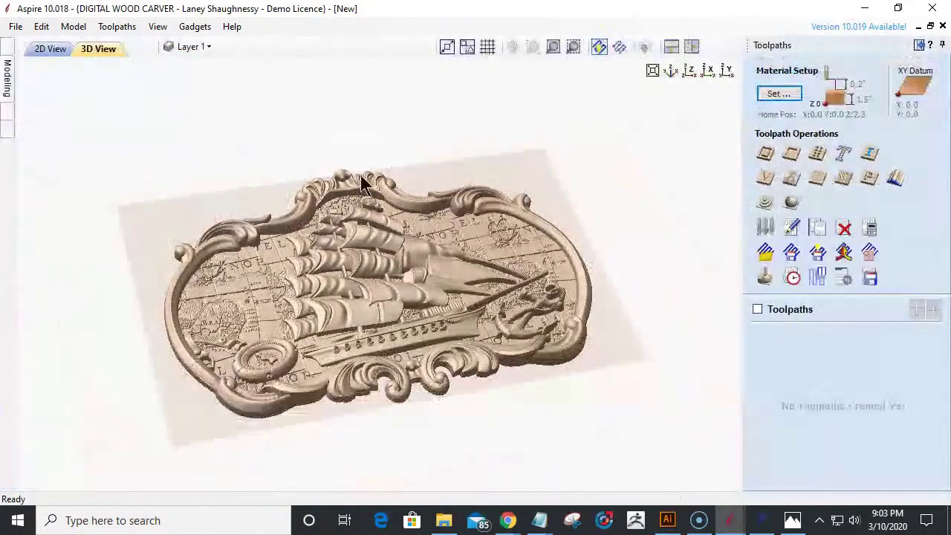
click(765, 204)
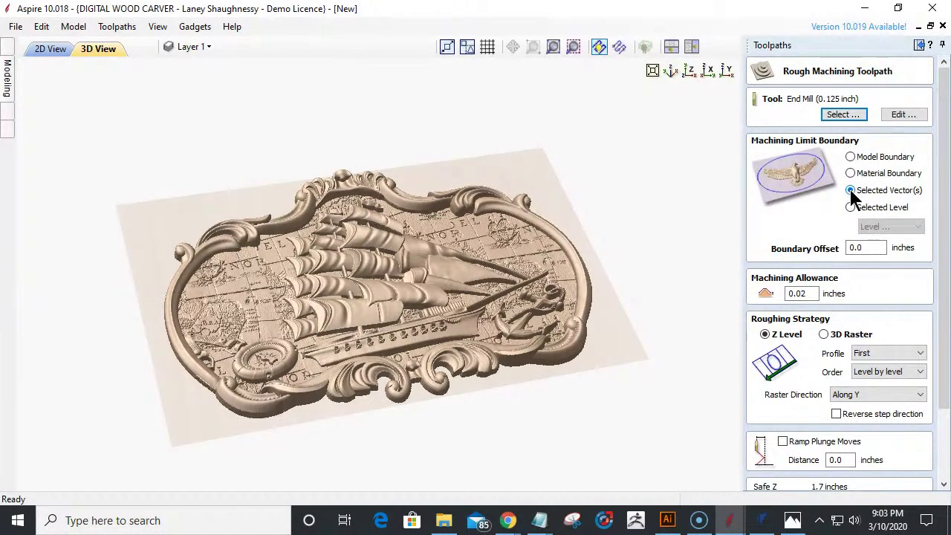
click(40, 51)
scroll(291, 216, down, 4)
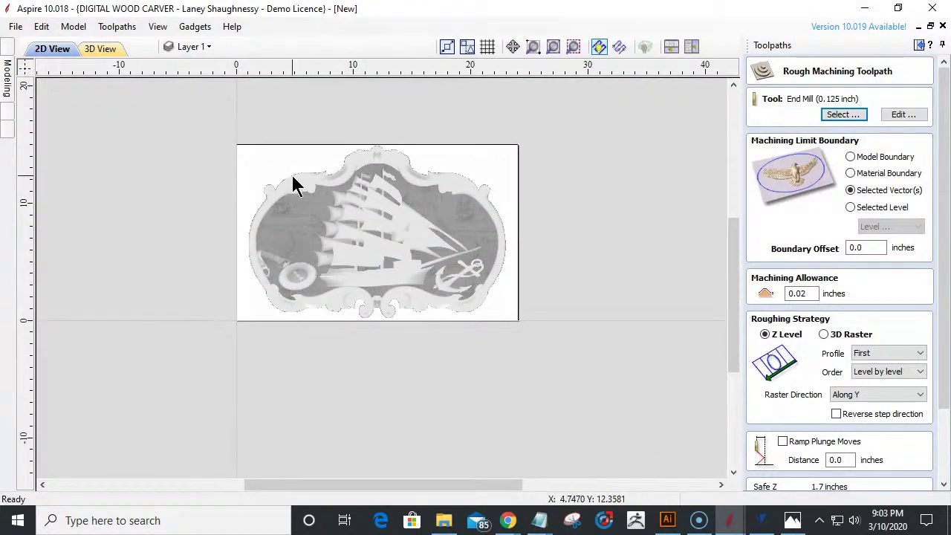
click(298, 182)
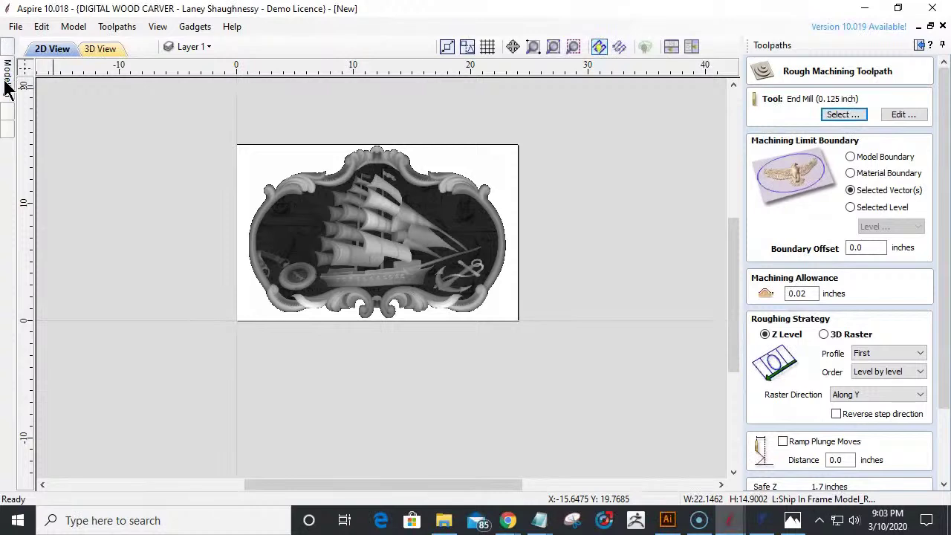
mouse_move(7, 86)
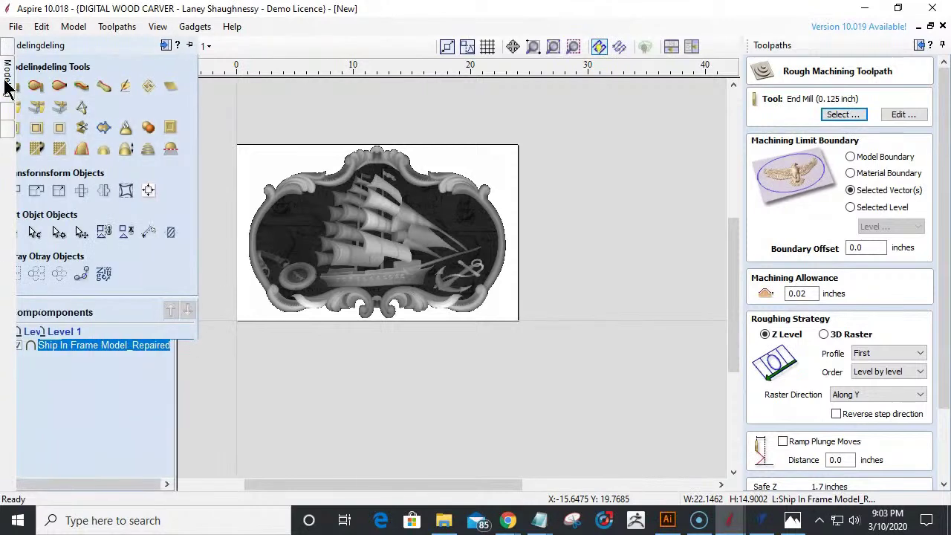
click(104, 129)
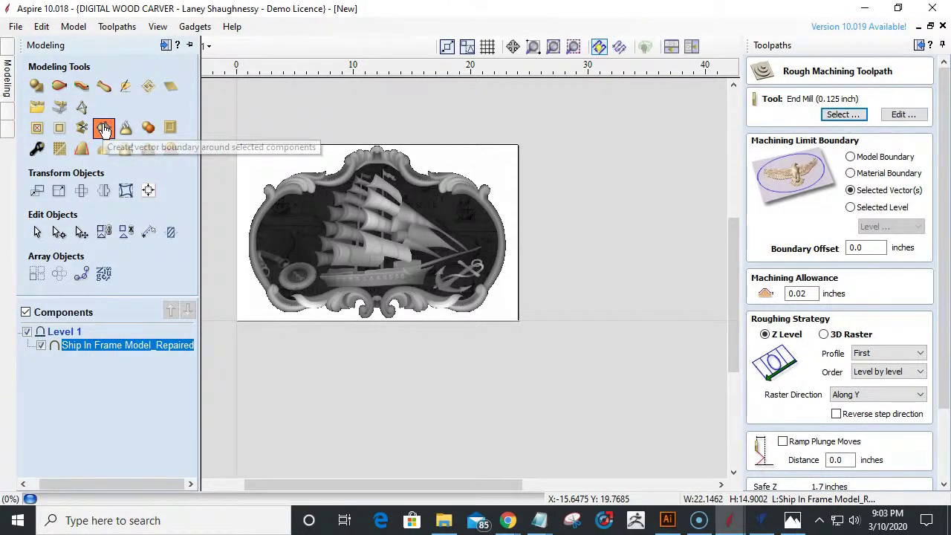
click(296, 176)
scroll(475, 208, up, 2)
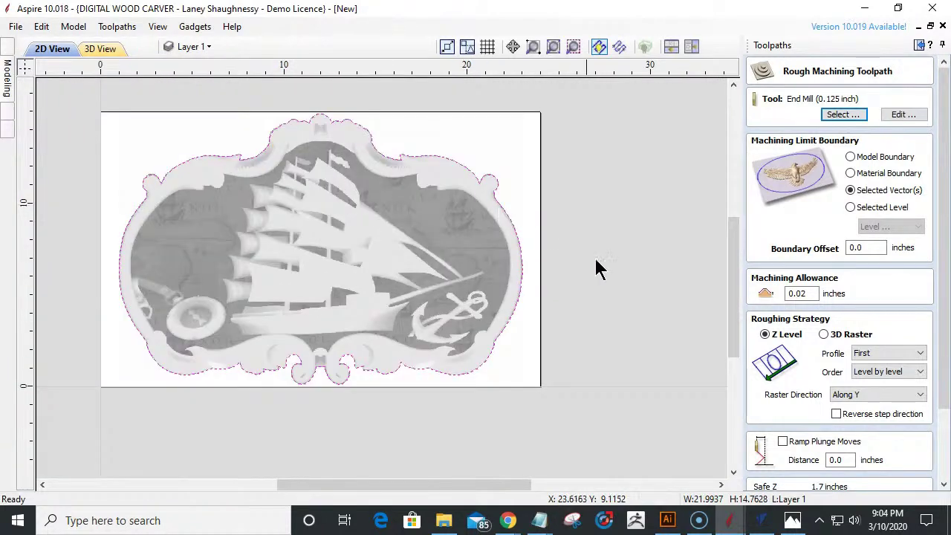
- Assign the 0.25 inch end mill and calculate the Z Level roughing toolpath 3D Roughing 1
click(827, 117)
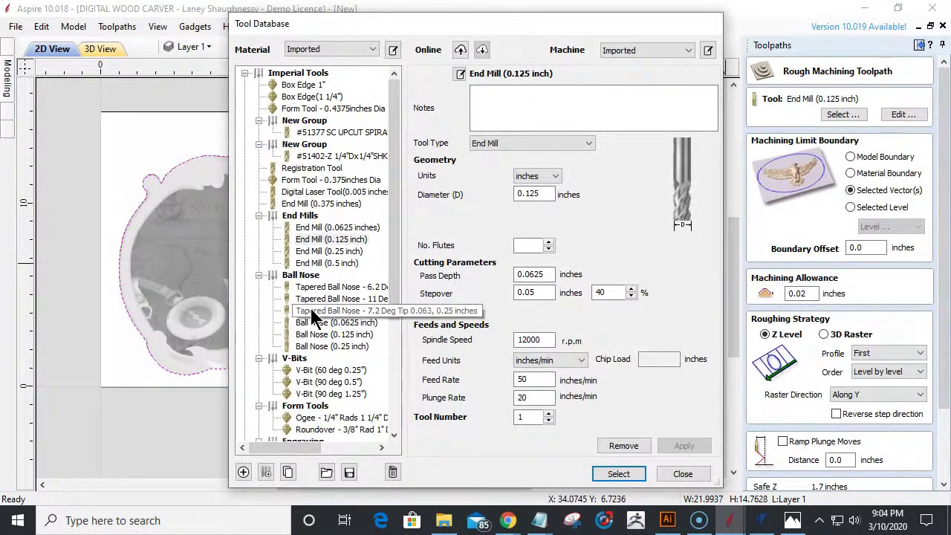
click(330, 251)
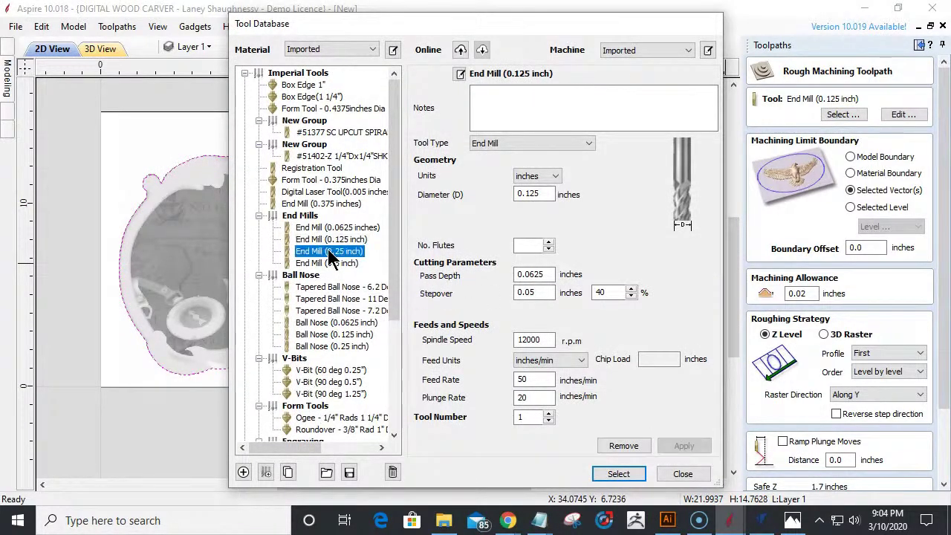
click(618, 474)
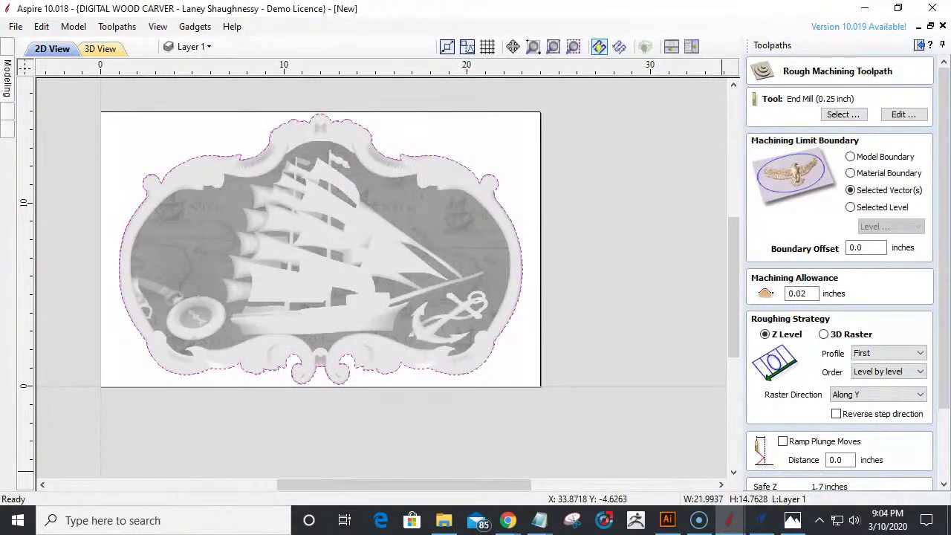
drag(940, 329, 940, 435)
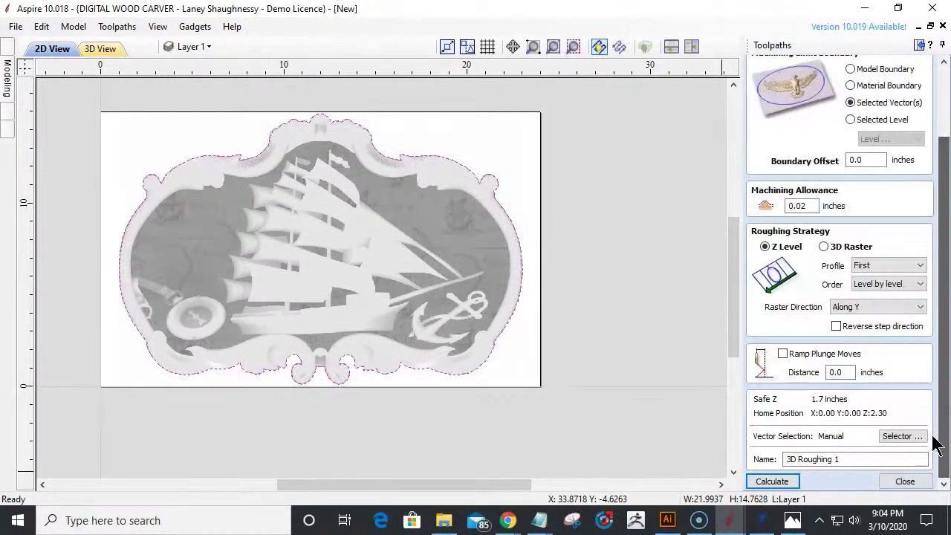
click(769, 481)
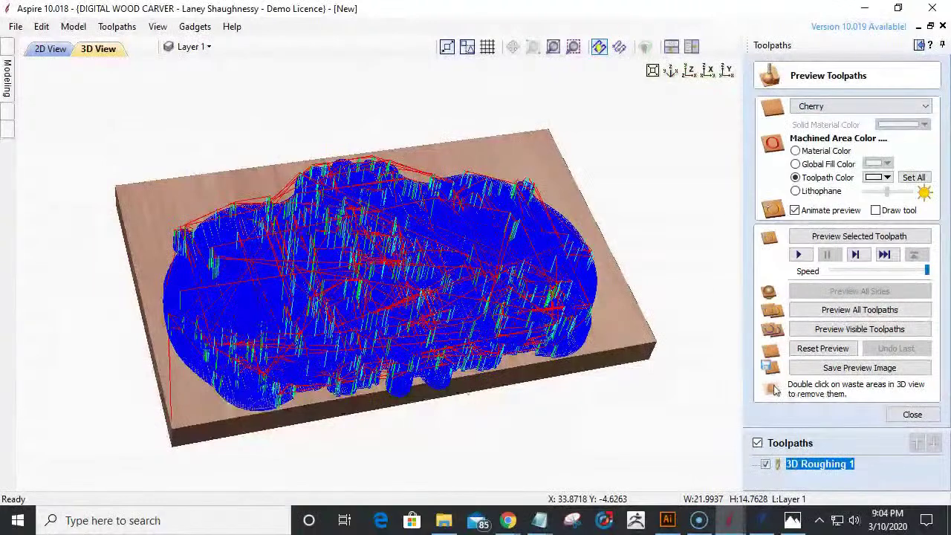
- Set the preview simulation quality to High (2 x Slower), simulate the 3D Roughing 1 toolpath, and inspect the roughed ship
click(838, 237)
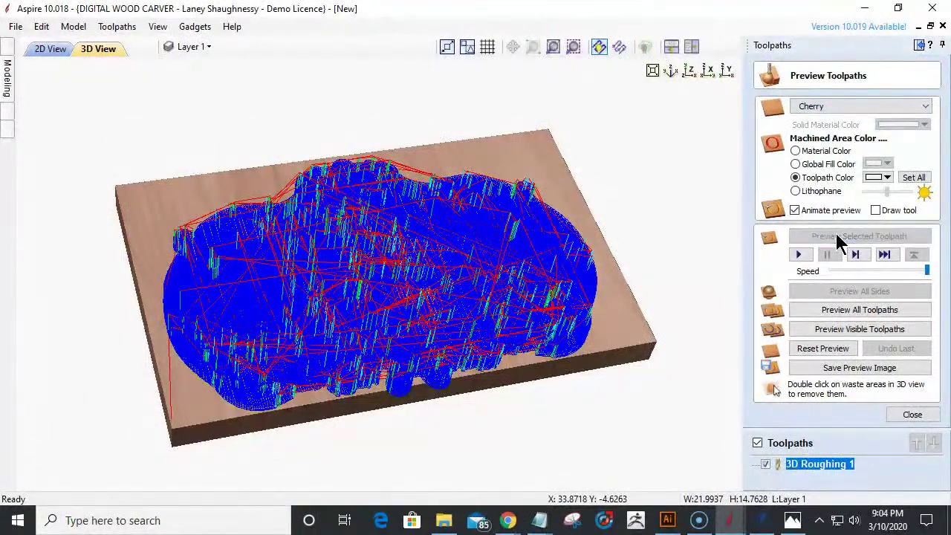
click(855, 312)
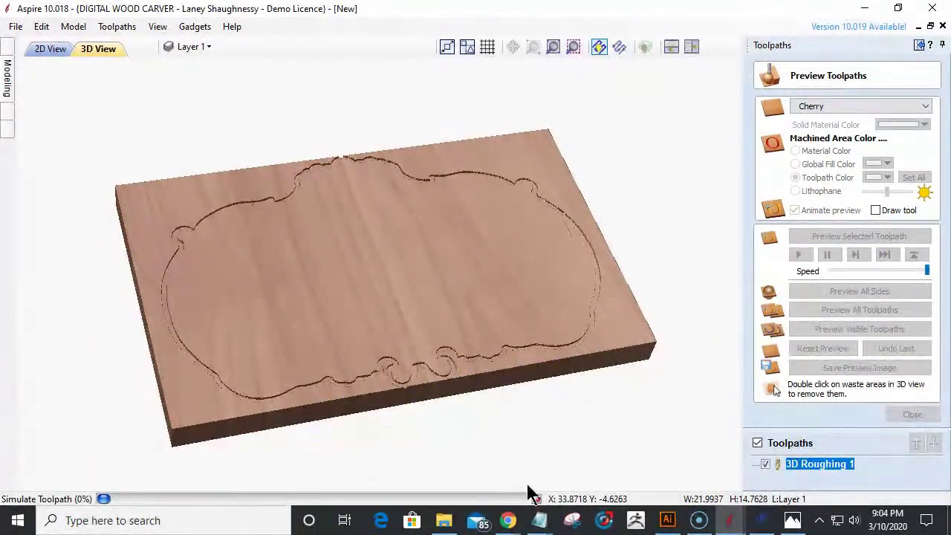
click(191, 47)
click(107, 26)
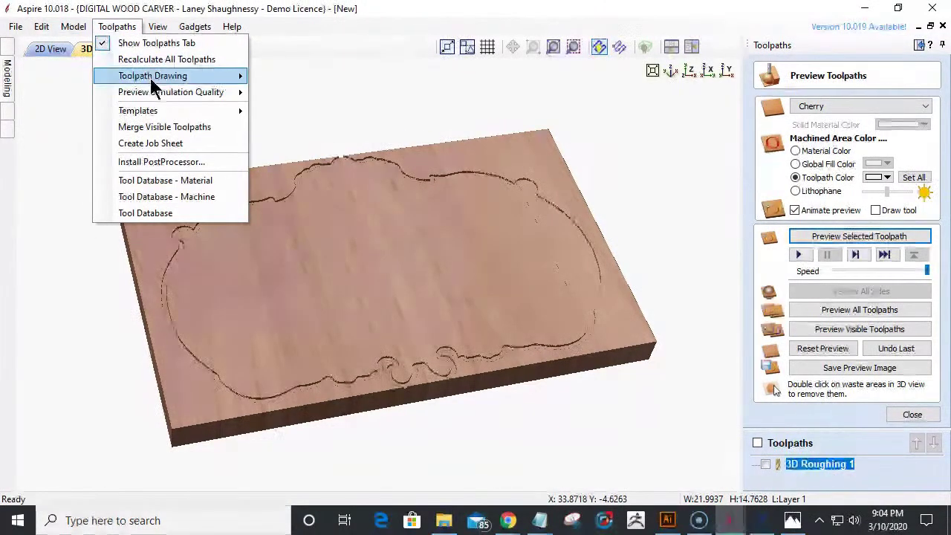
mouse_move(171, 92)
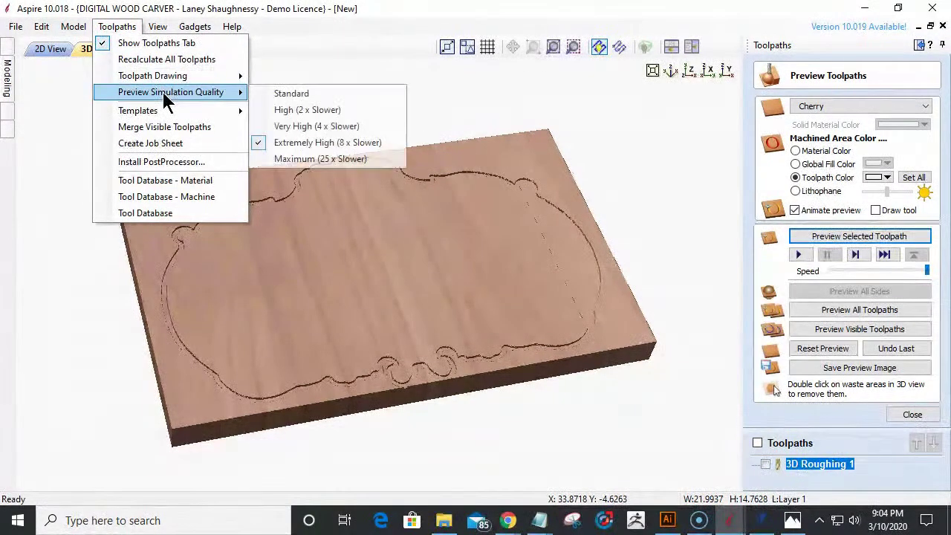
click(303, 111)
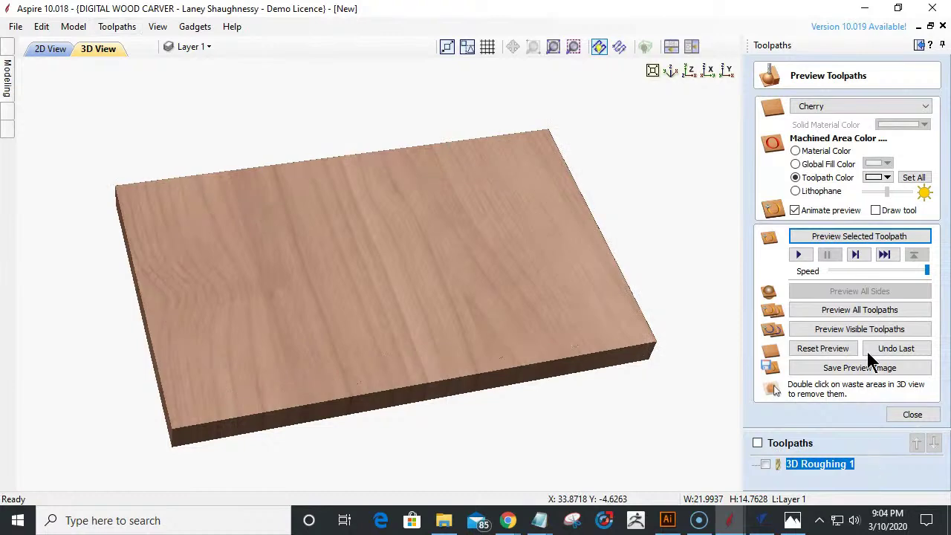
click(852, 238)
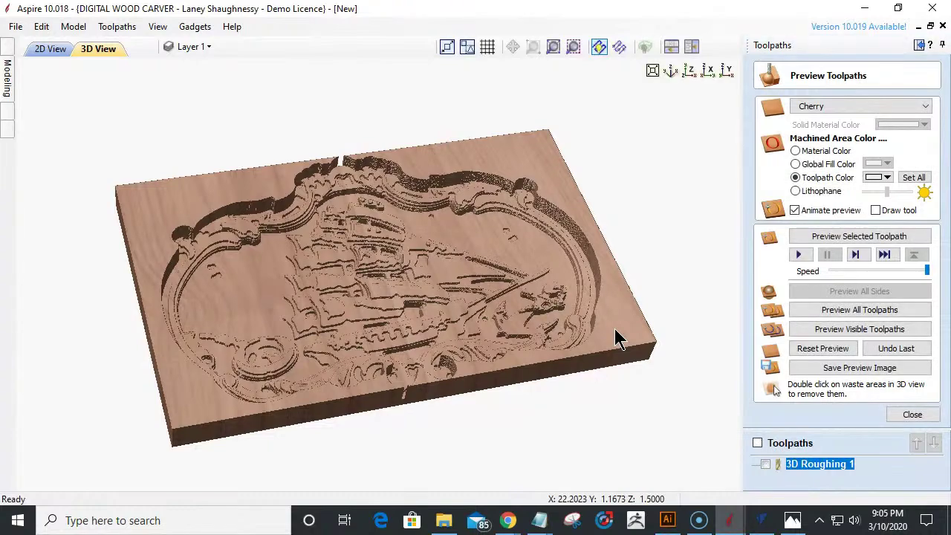
drag(613, 356, 602, 381)
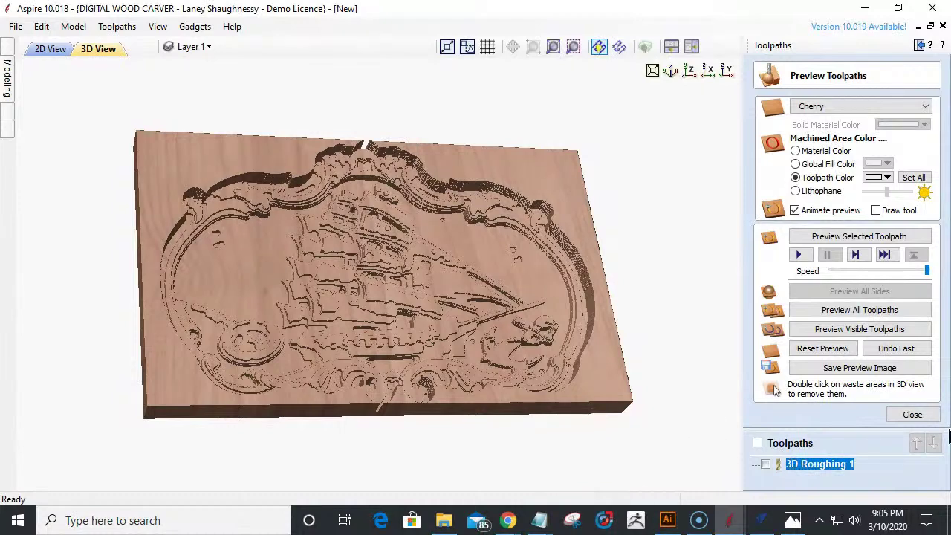
- Start a finish machining toolpath for the ship relief and browse the tool database for a finishing bit
click(912, 413)
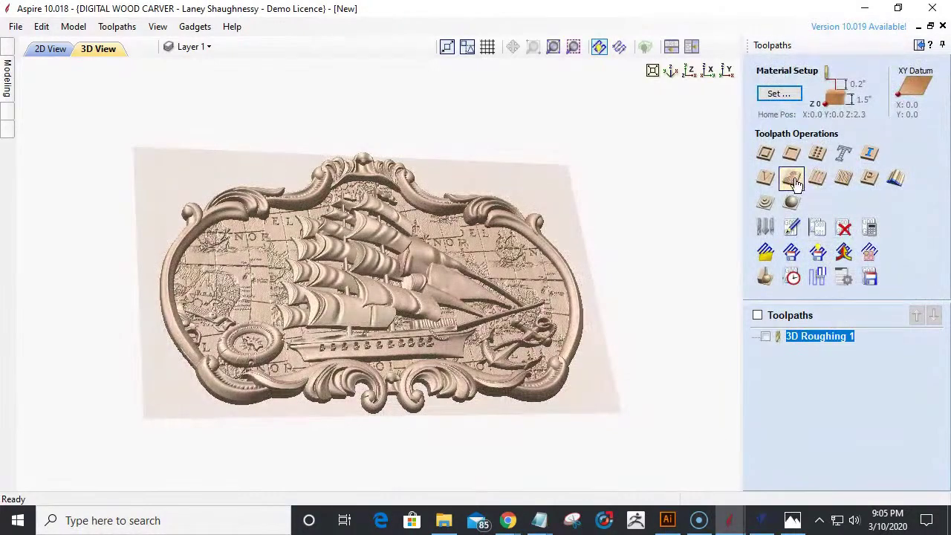
click(791, 203)
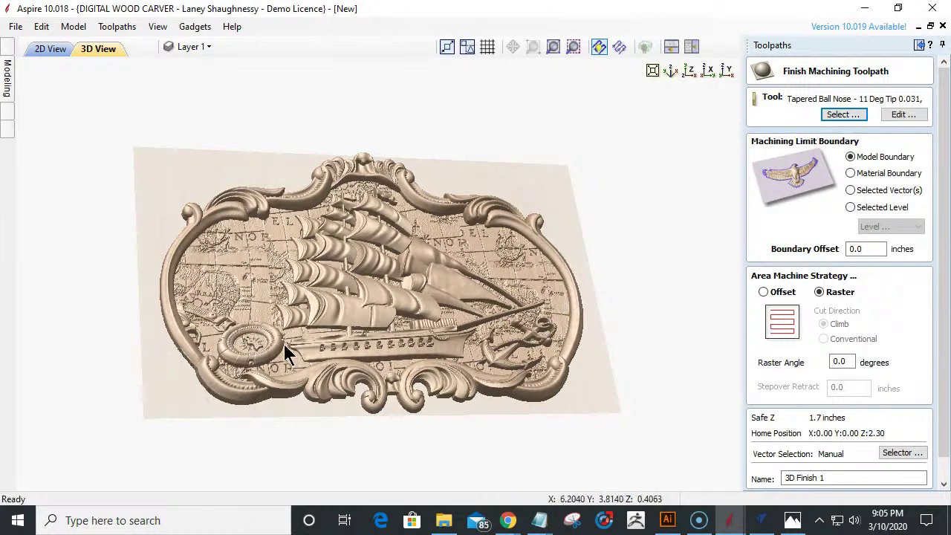
scroll(356, 351, up, 4)
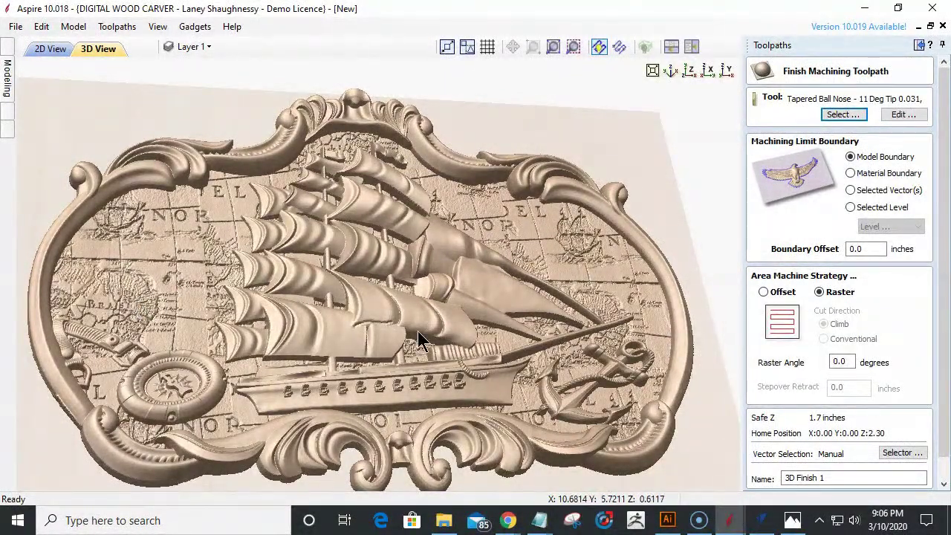
click(842, 115)
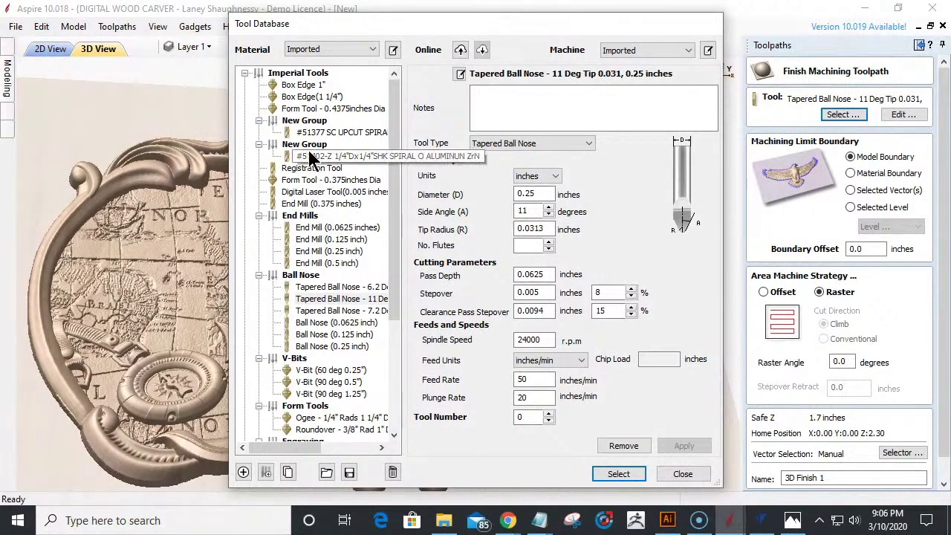
scroll(311, 128, down, 1)
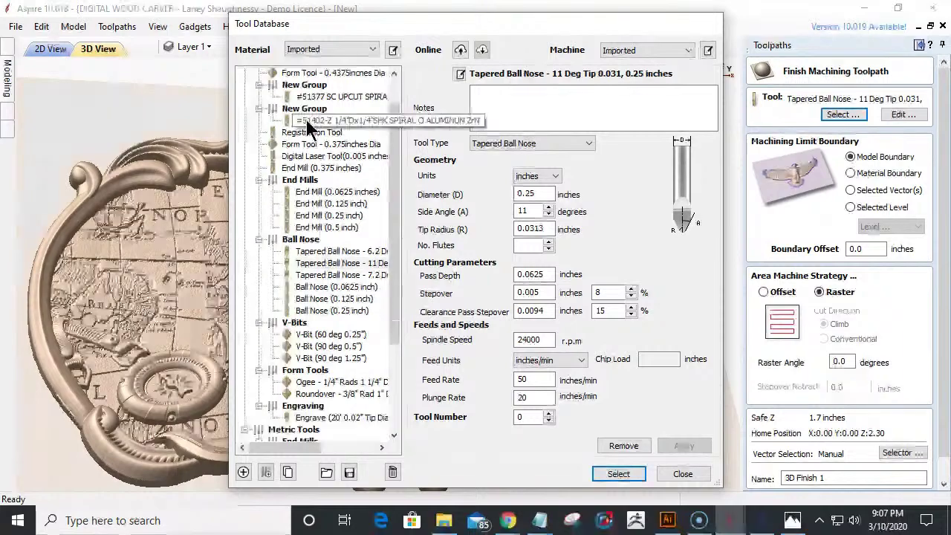
scroll(306, 122, down, 4)
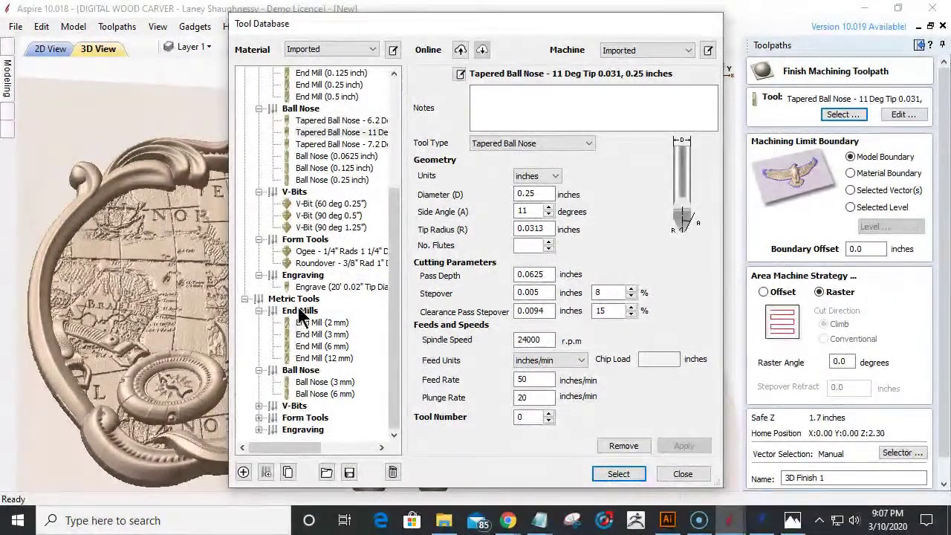
scroll(301, 315, up, 4)
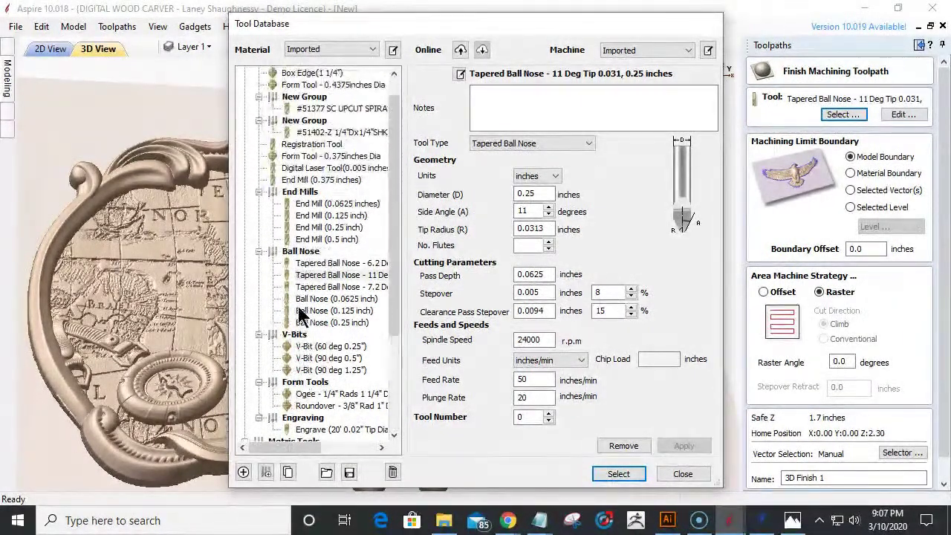
click(393, 51)
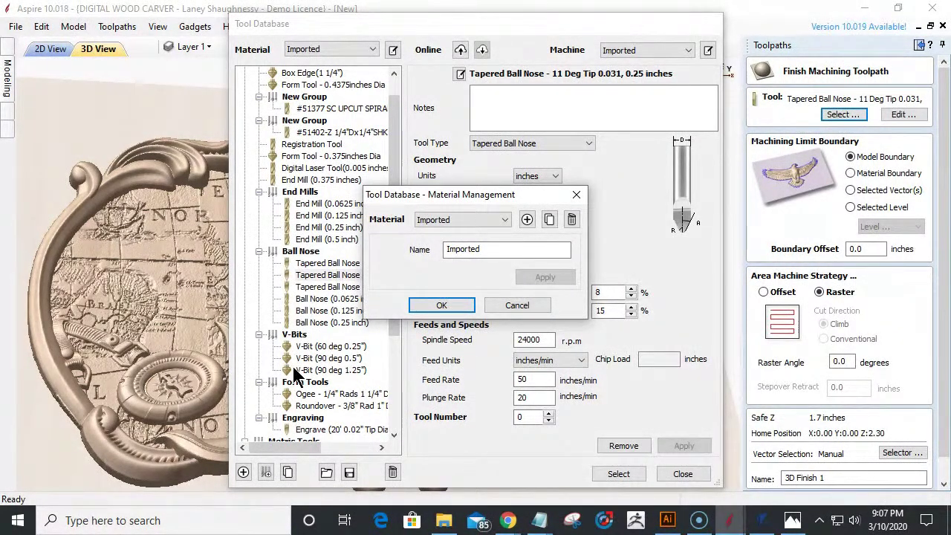
click(360, 288)
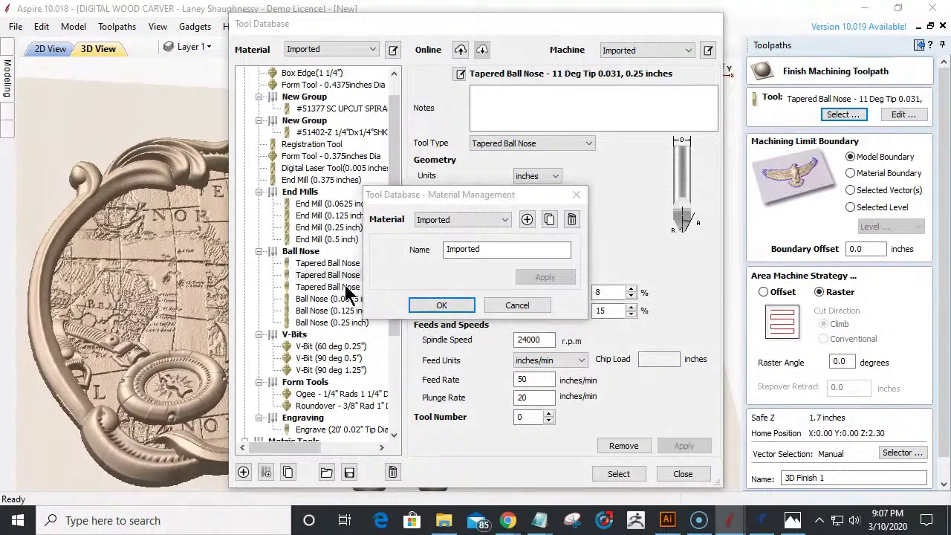
click(499, 307)
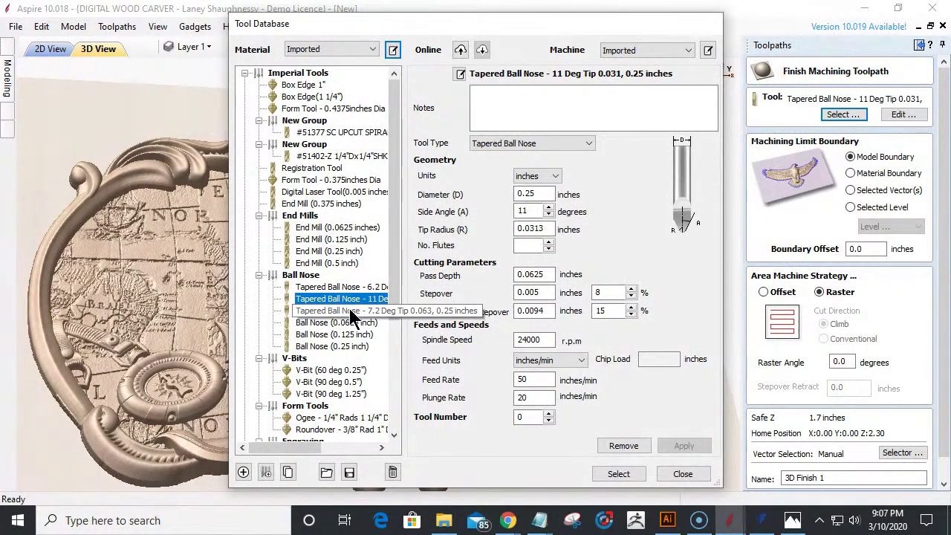
click(349, 298)
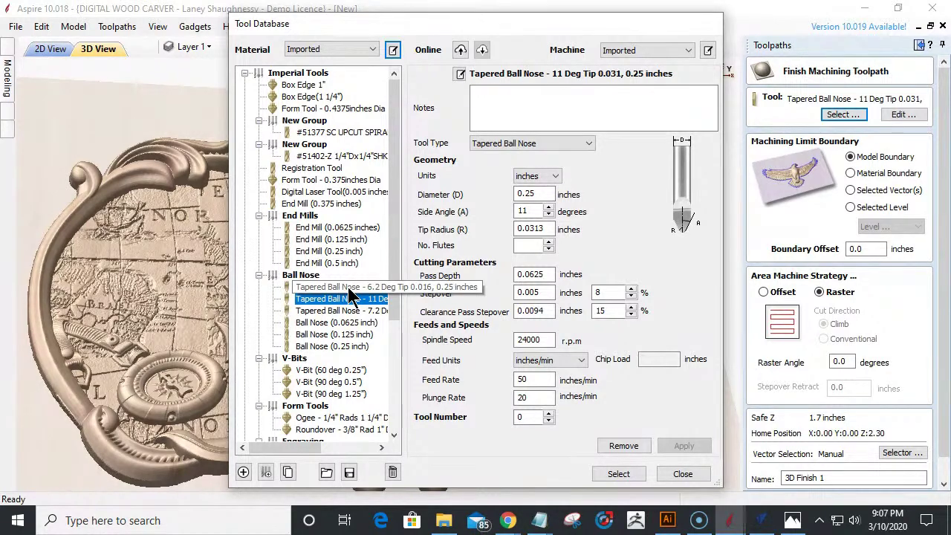
- Add a new material named DWC Tool Library to the tool database and make it the active material
click(393, 51)
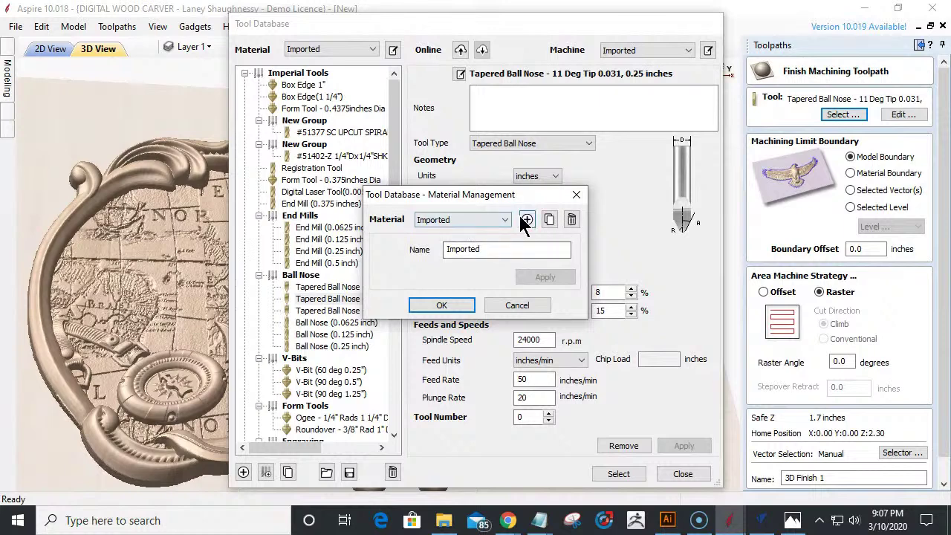
click(527, 218)
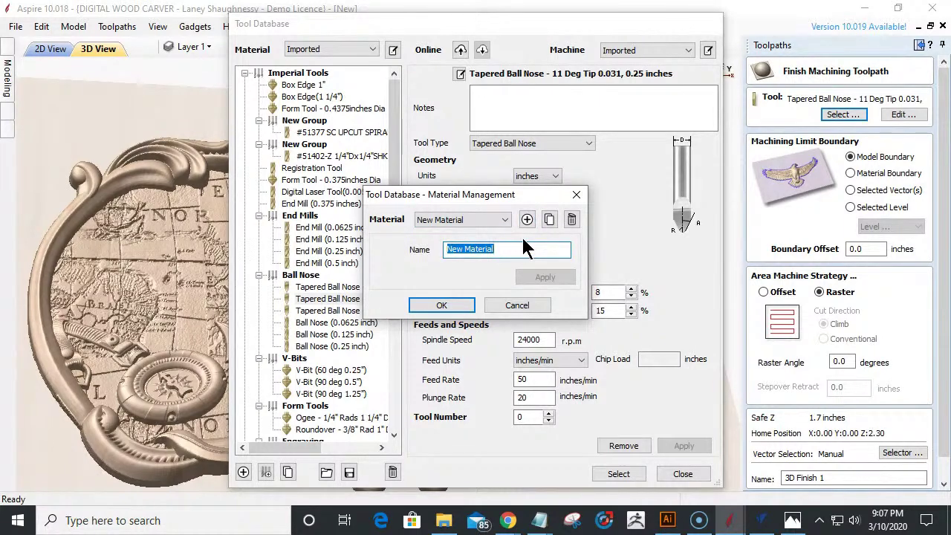
text(DWC Tool Library)
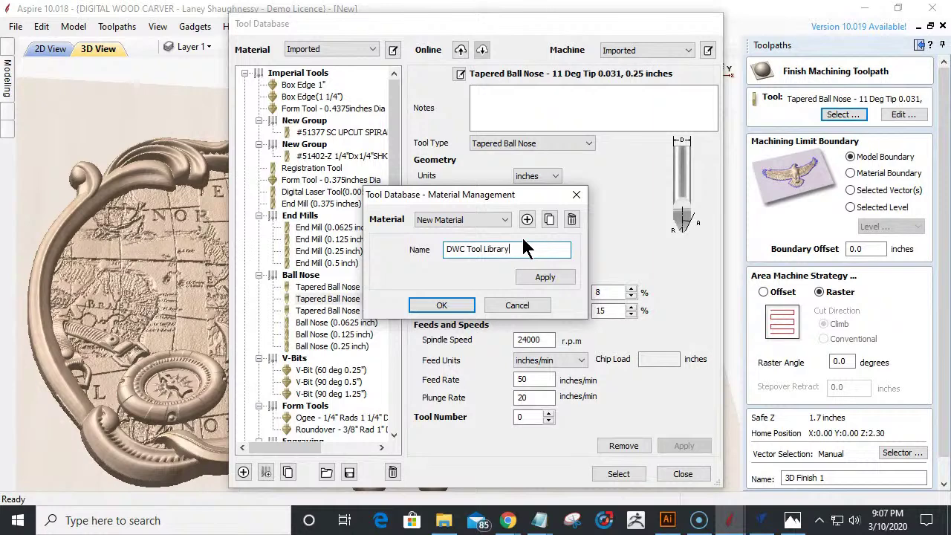
click(543, 277)
click(456, 306)
click(351, 46)
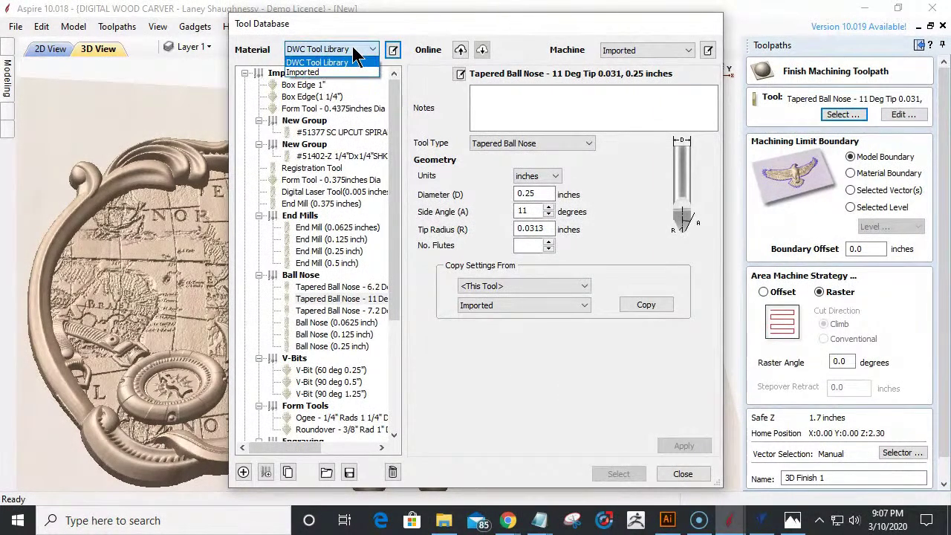
click(343, 62)
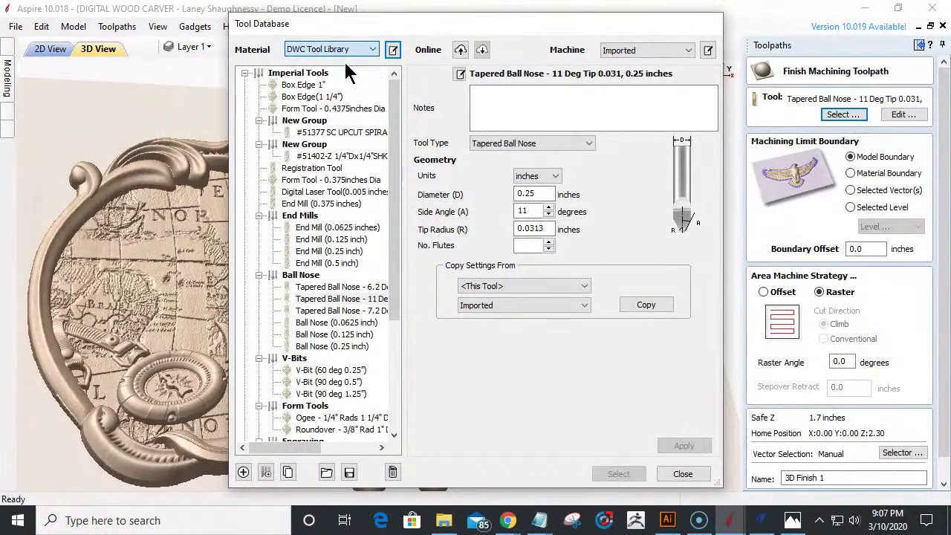
- Import the Digital_Wood_Carver_Tool_Library tool database from the Router Bits Tool Files folder within DWC2440_Setup_files in Documents' PlanetCNC TNG 2020 Files
click(327, 472)
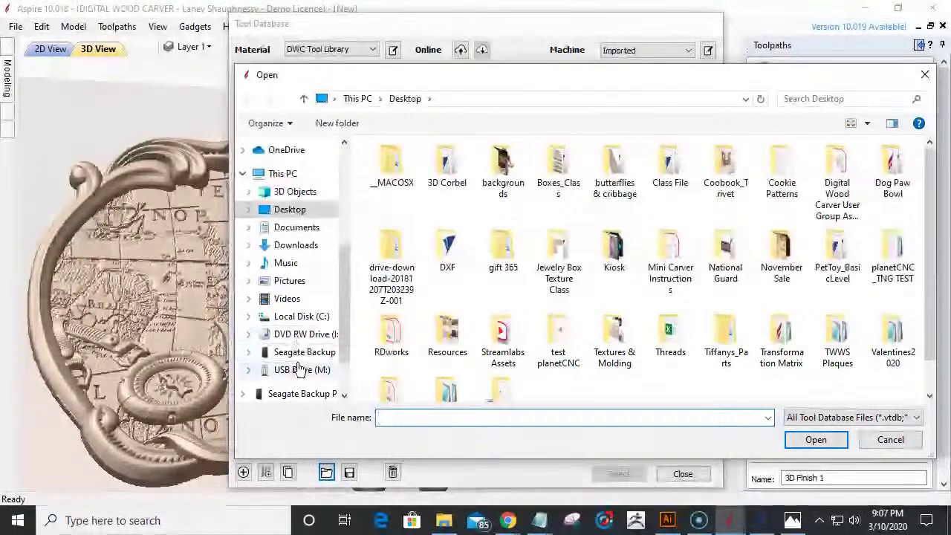
click(312, 232)
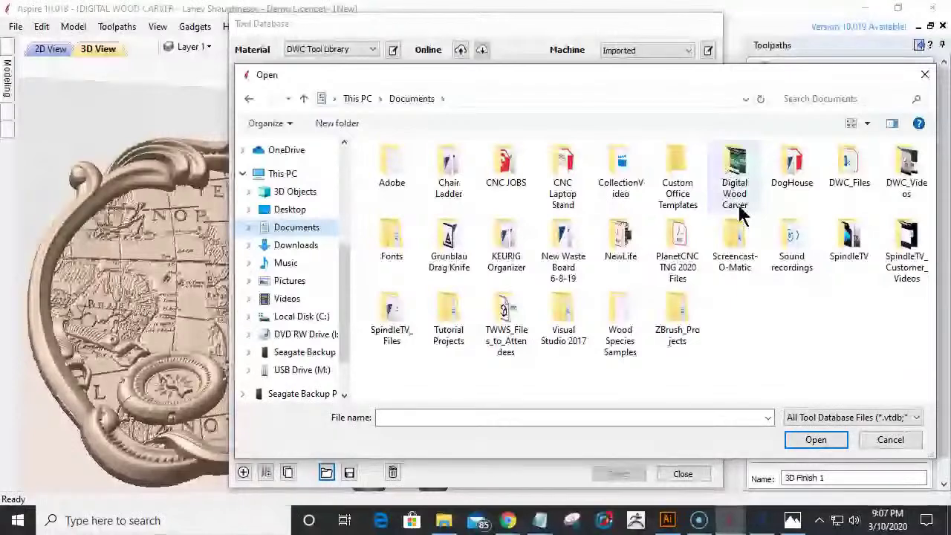
double_click(677, 251)
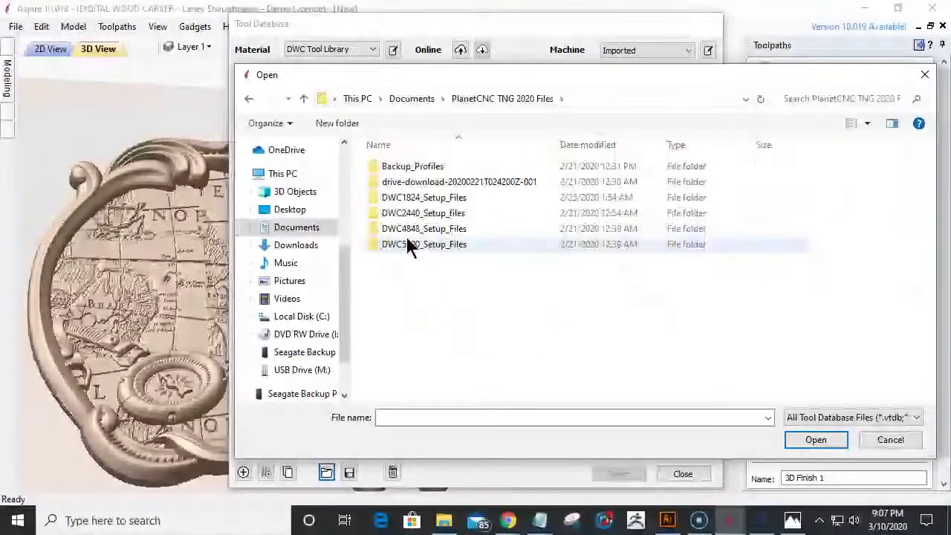
double_click(418, 214)
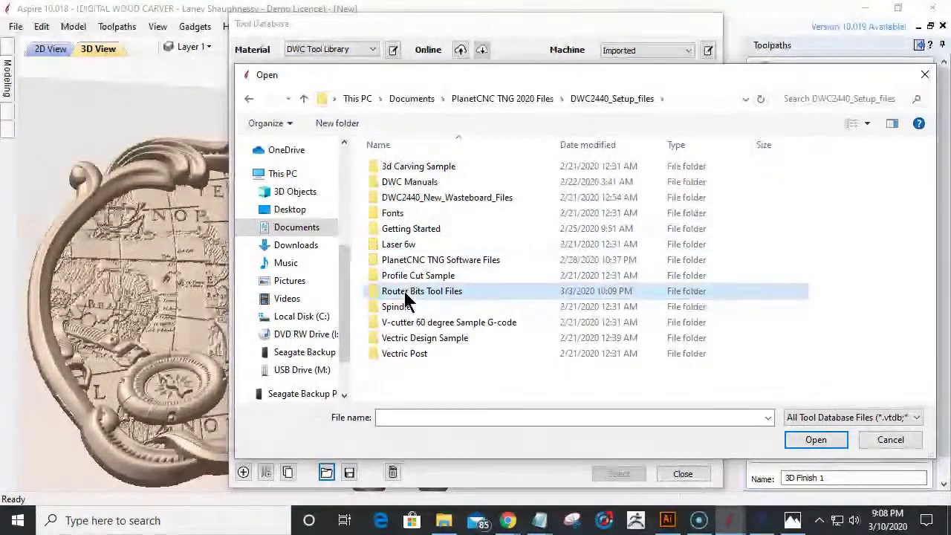
double_click(405, 293)
click(407, 226)
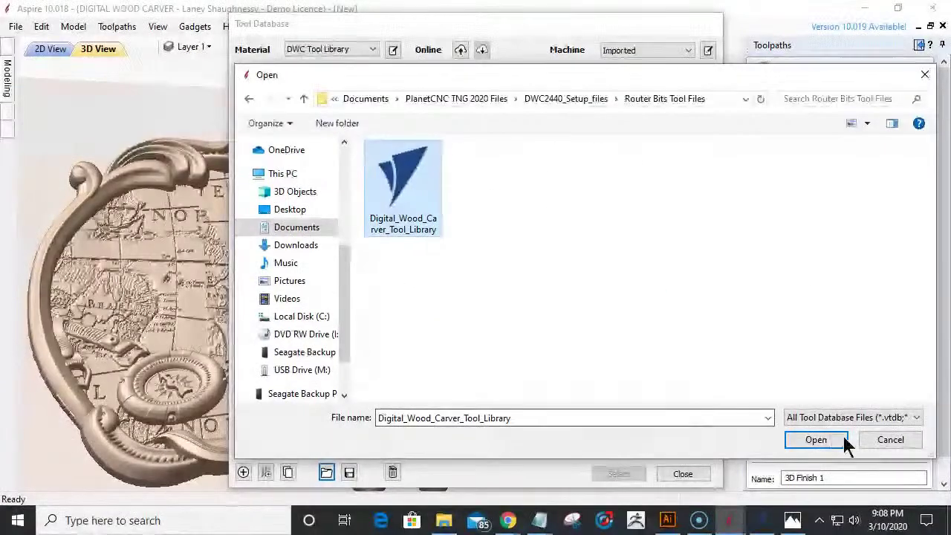
click(817, 440)
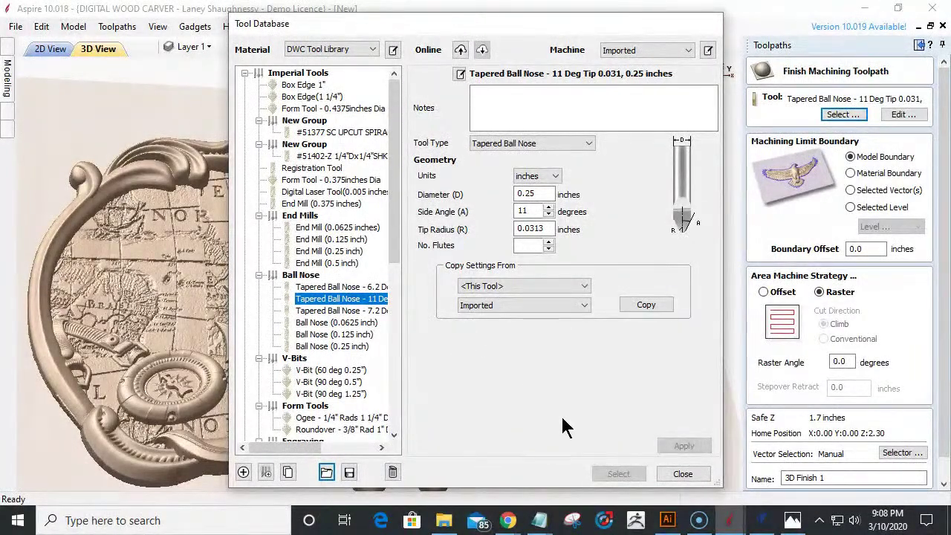
- Assign the 46294 Tapered Ball Nose from the imported DWC108 Tool Set to the finish machining toolpath
drag(399, 212, 409, 399)
click(298, 275)
click(258, 310)
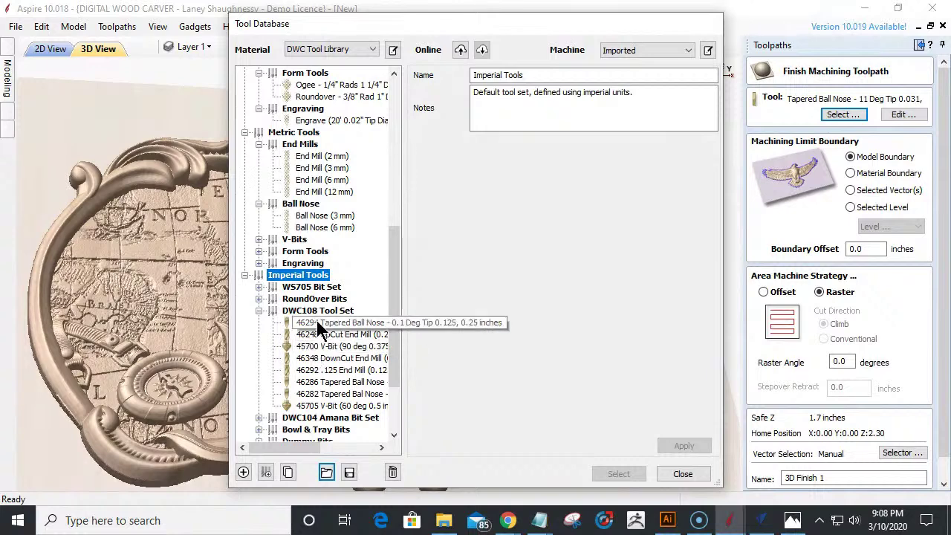
click(321, 321)
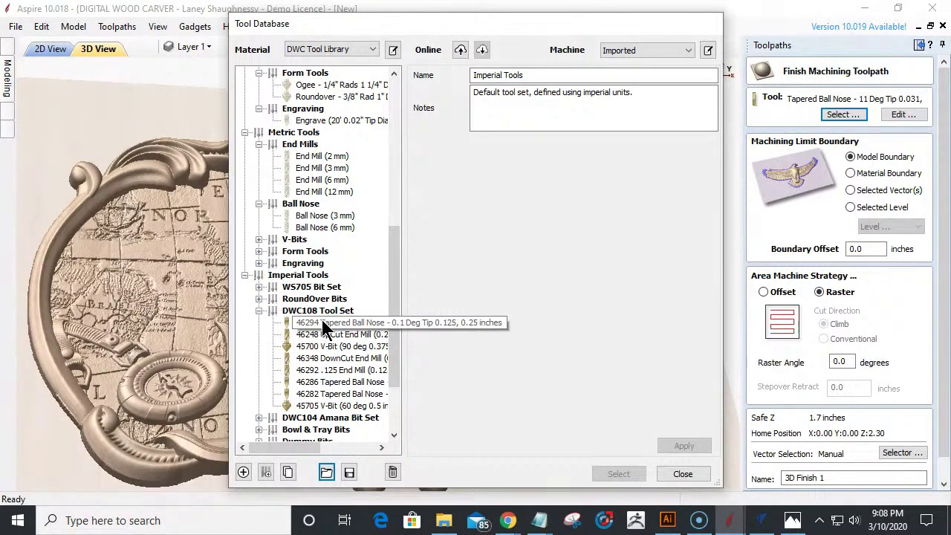
click(618, 473)
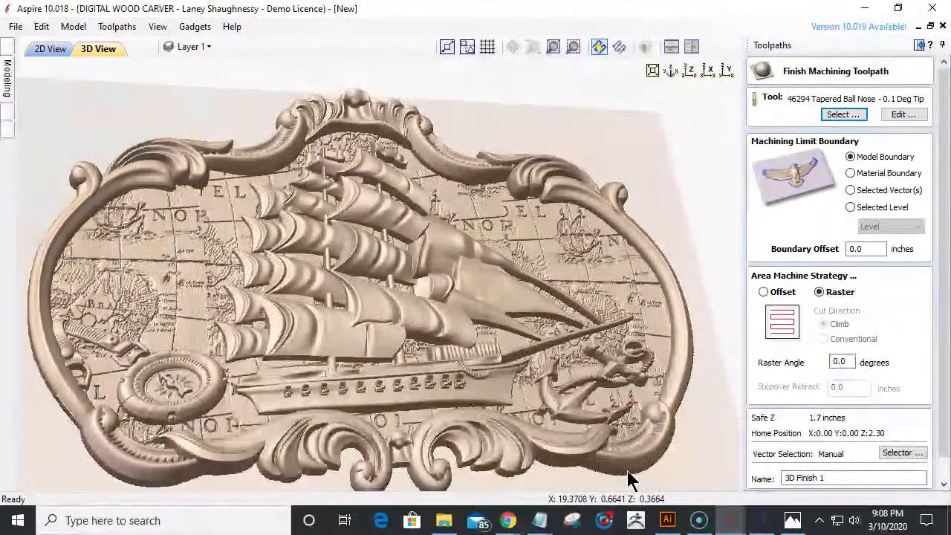
- Limit the finish machining to the selected ship boundary vector and calculate the raster toolpath 3D Finish 1
click(48, 46)
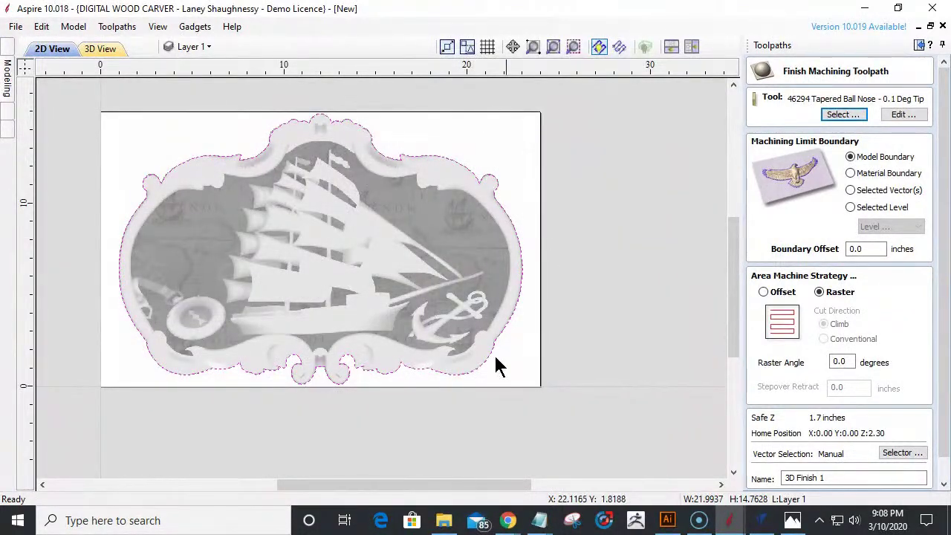
click(855, 191)
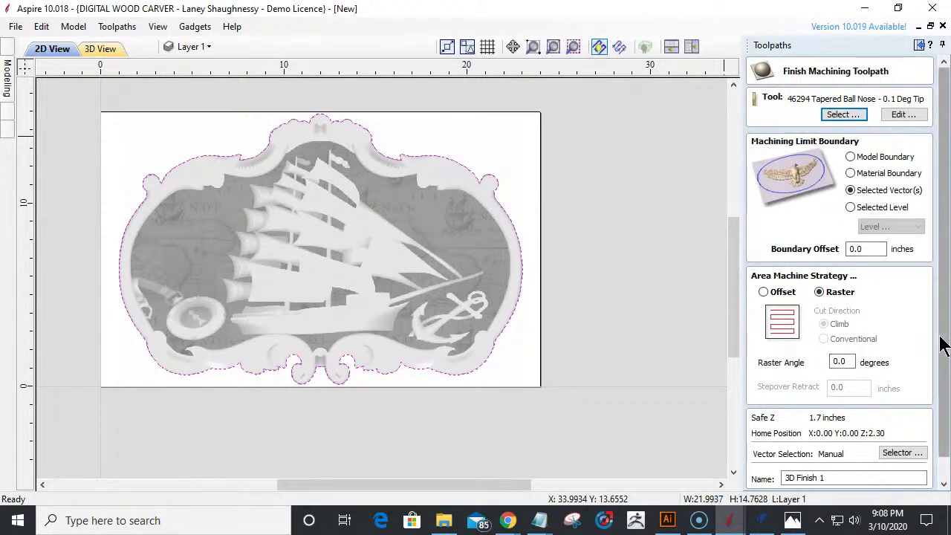
drag(942, 346, 948, 423)
click(775, 482)
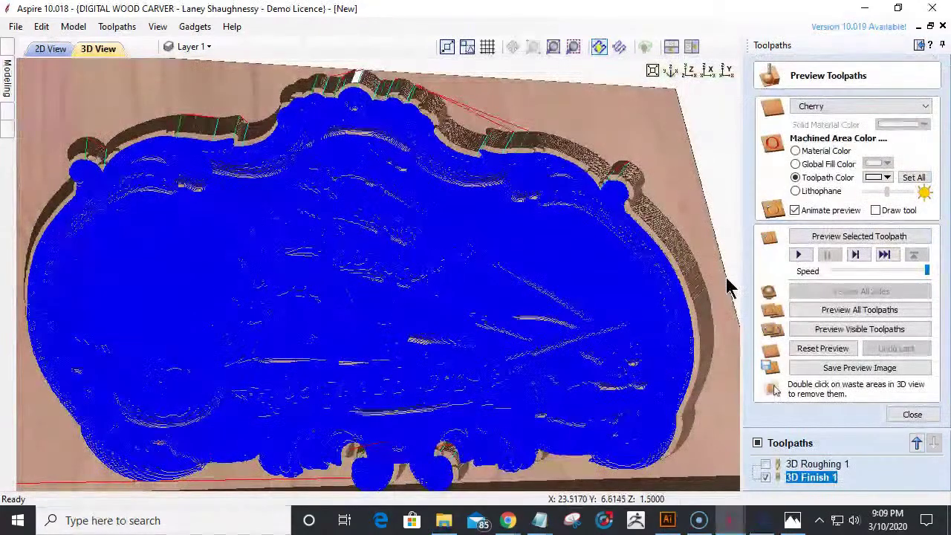
- Simulate the 3D Finish 1 toolpath on the cherry material block
click(847, 236)
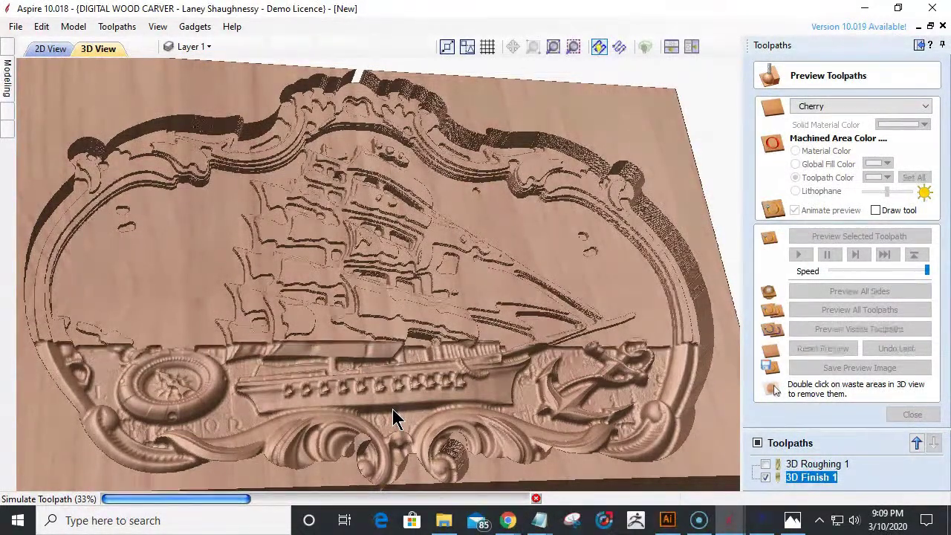
mouse_move(732, 520)
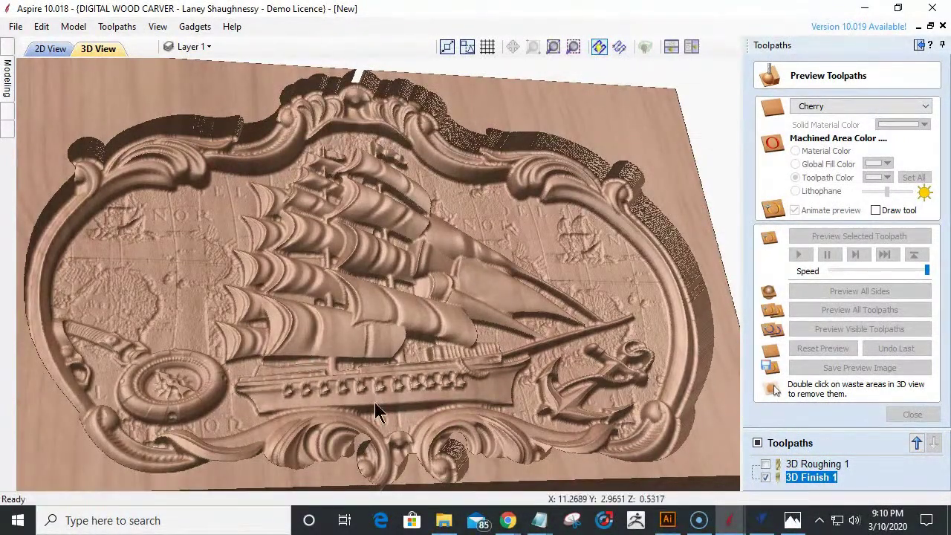
- Examine the simulated carving's sails and frame corner up close, then the whole block straight down the Z axis
scroll(430, 451, up, 6)
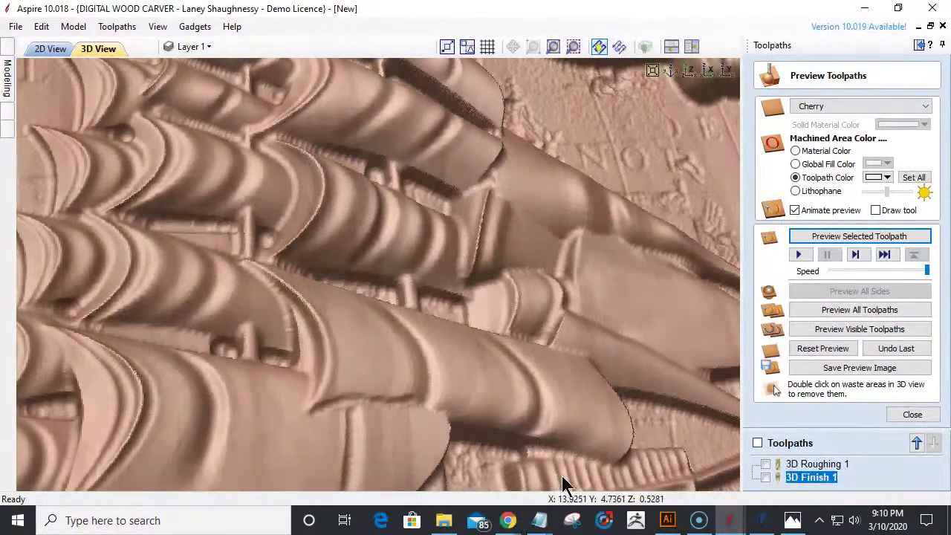
scroll(453, 337, down, 6)
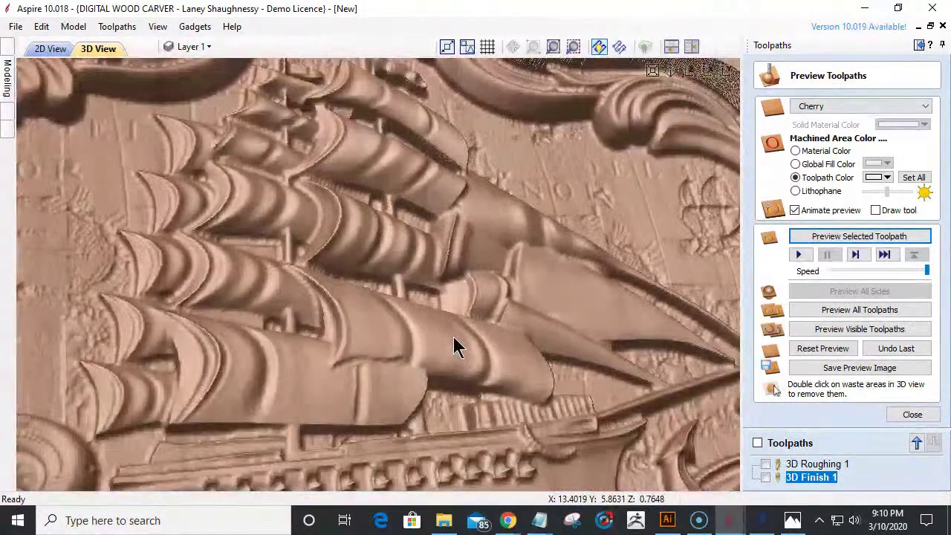
scroll(448, 455, up, 5)
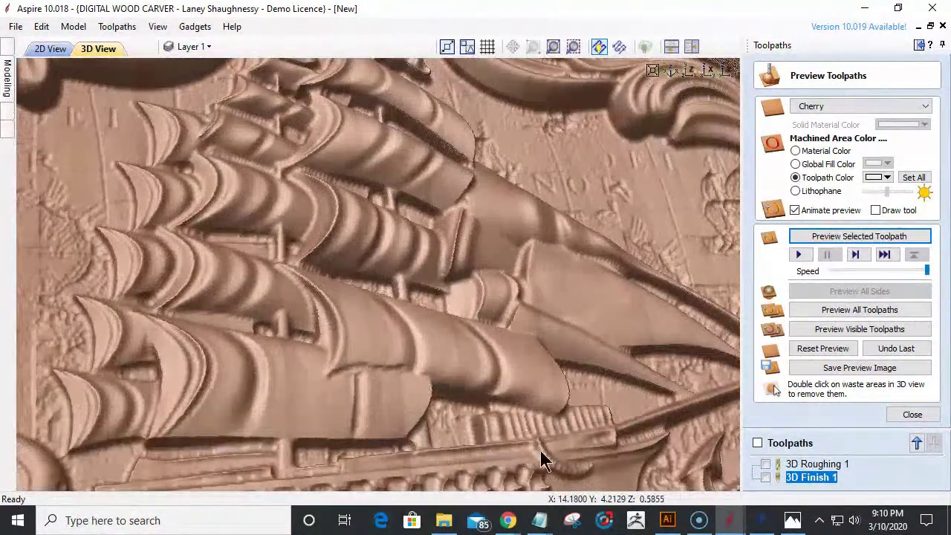
scroll(503, 223, down, 2)
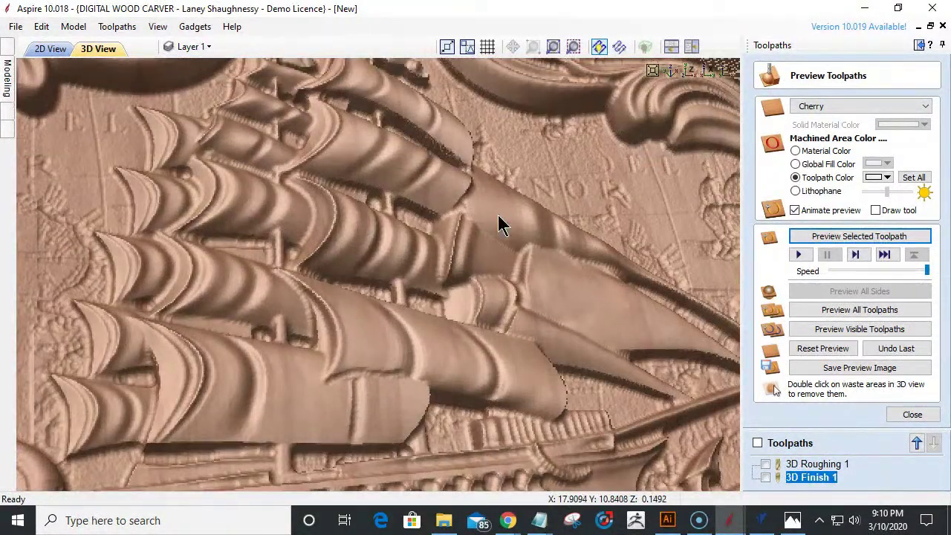
scroll(297, 334, up, 6)
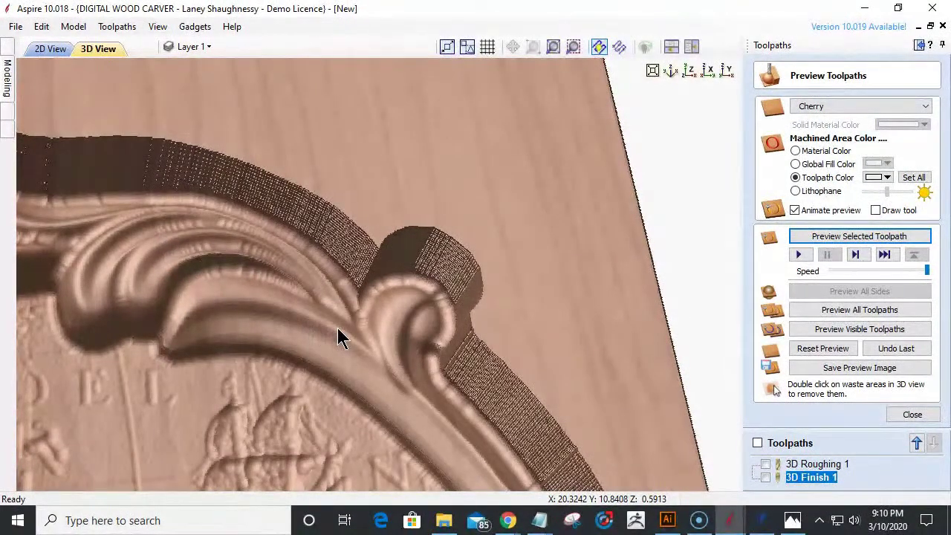
scroll(338, 328, down, 3)
scroll(343, 336, down, 5)
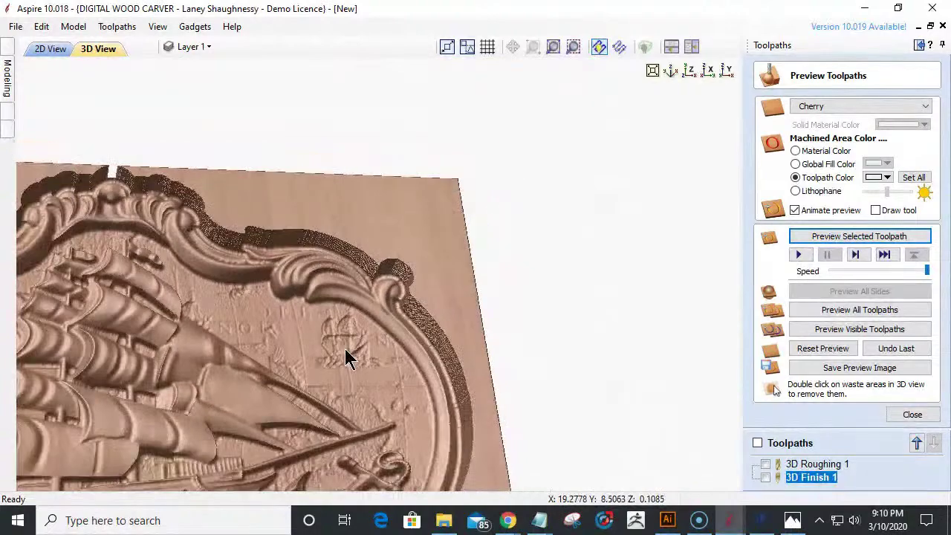
drag(212, 416, 647, 100)
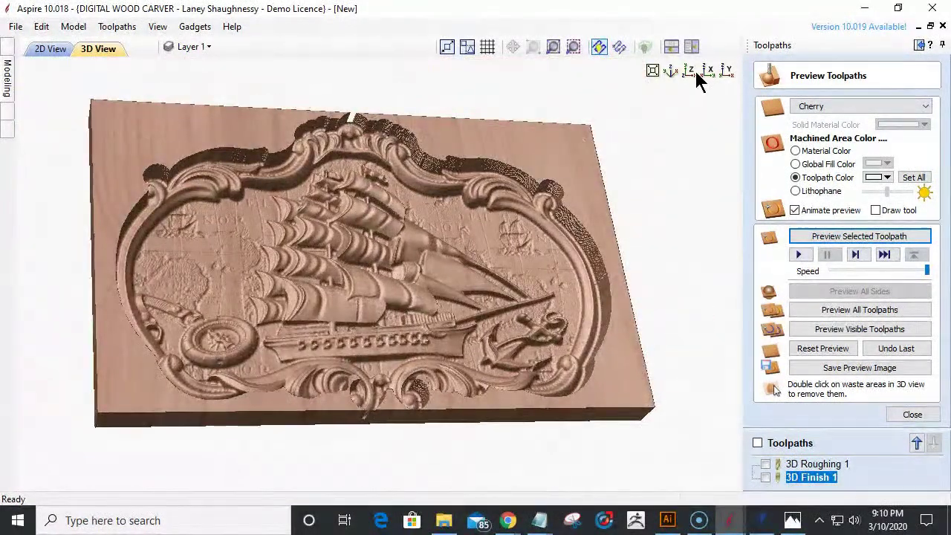
click(697, 76)
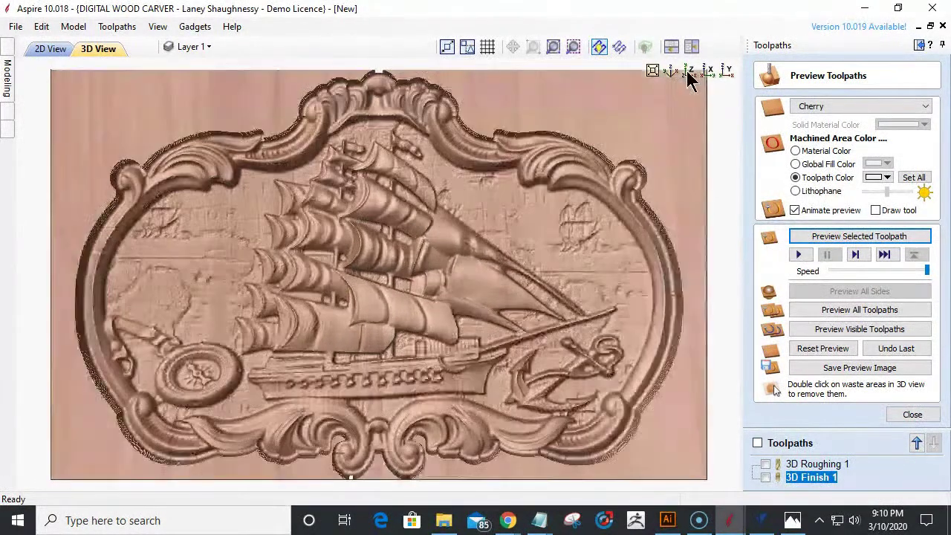
click(690, 74)
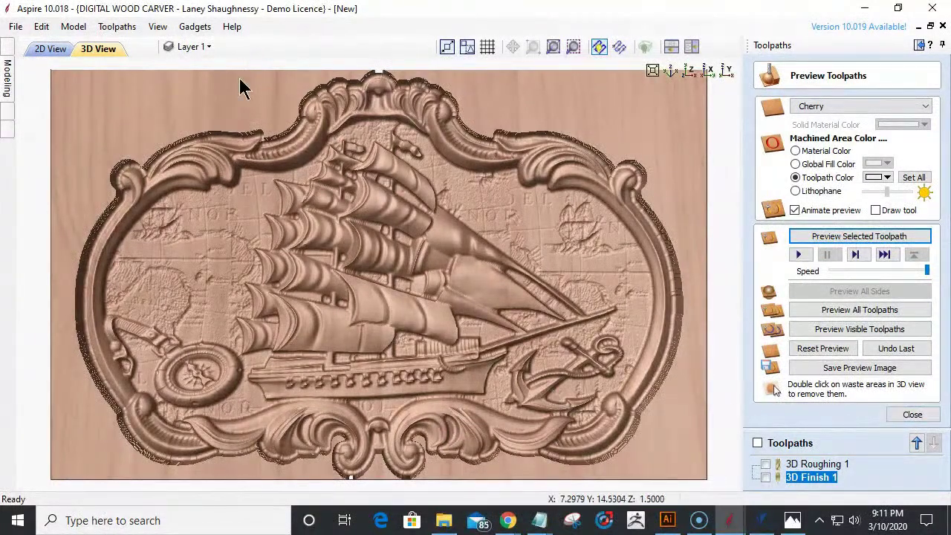
- Create a component from the toolpath preview
click(87, 32)
mouse_move(95, 60)
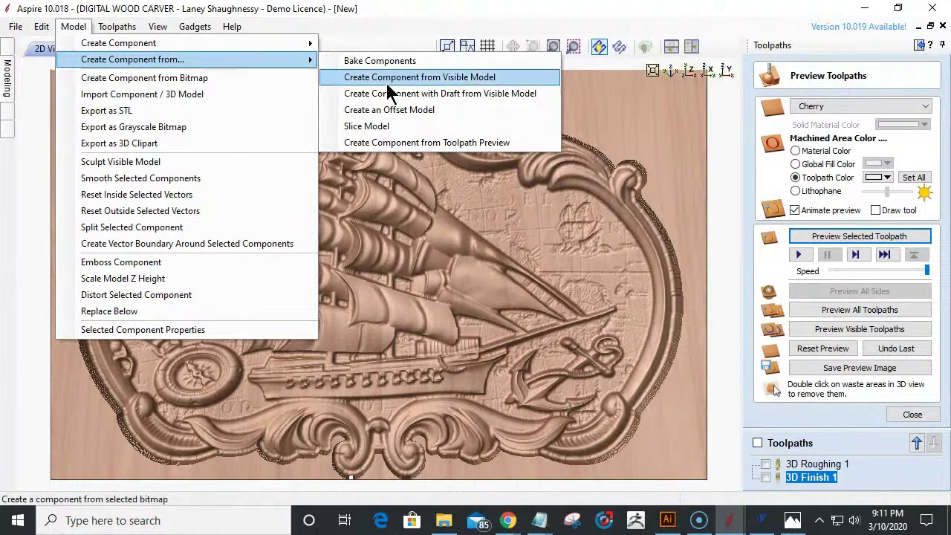
click(461, 144)
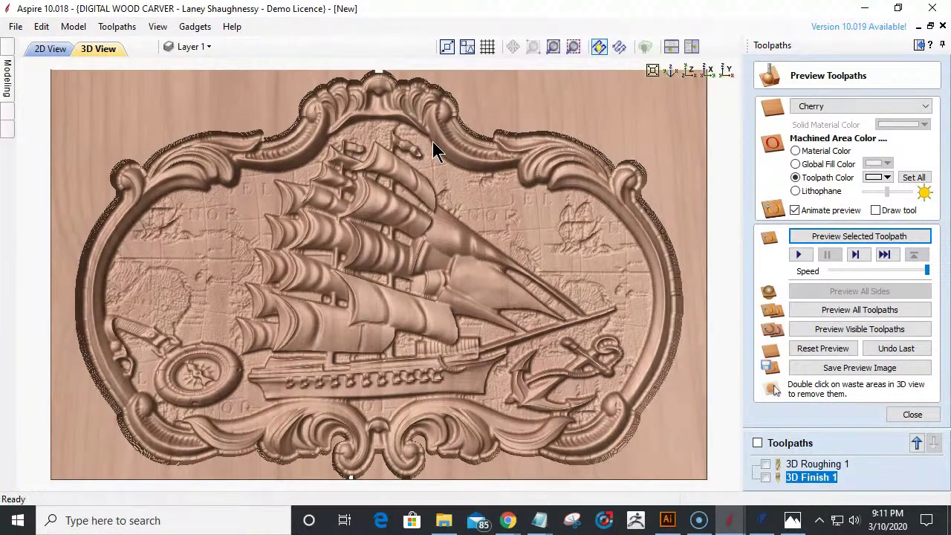
scroll(620, 245, down, 2)
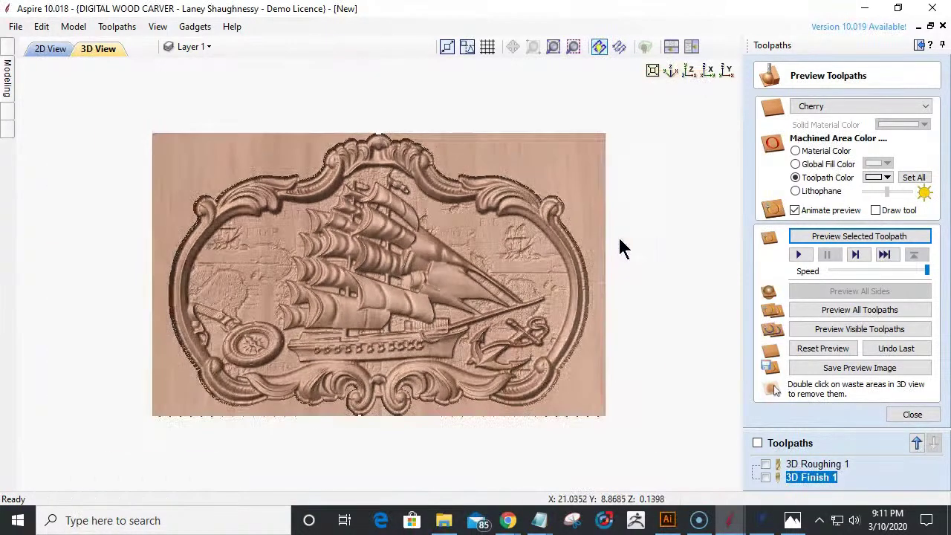
- Close the toolpath preview and hide the Ship In Frame Model_Repaired component, leaving only Toolpath Preview shown
click(919, 45)
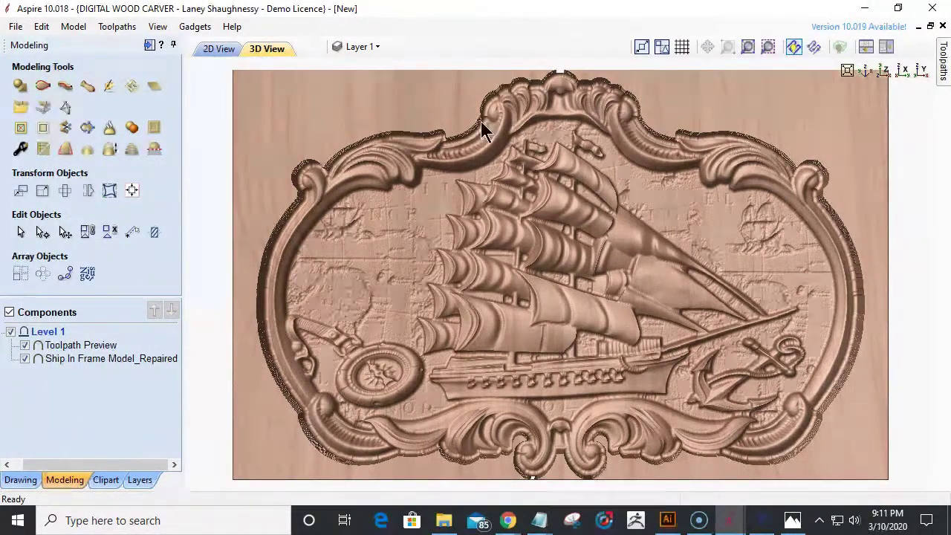
click(941, 67)
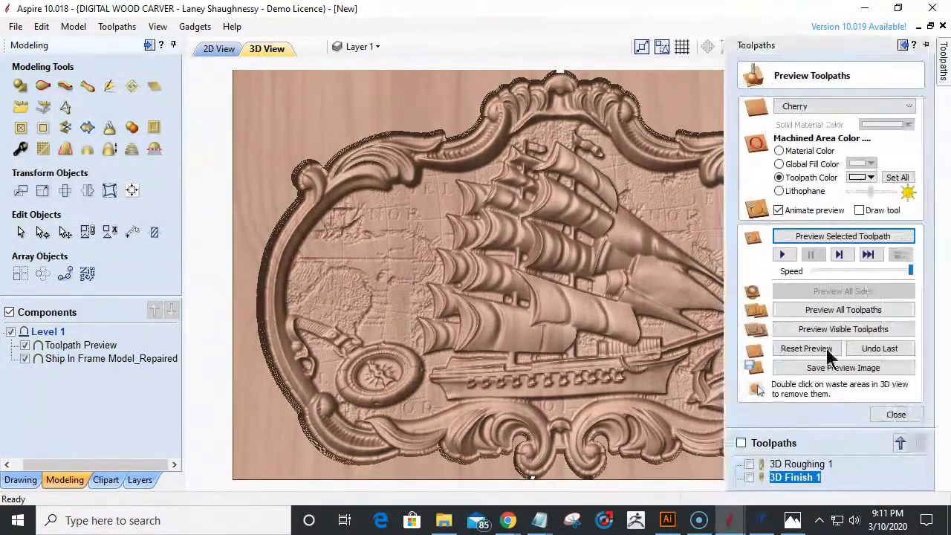
click(896, 413)
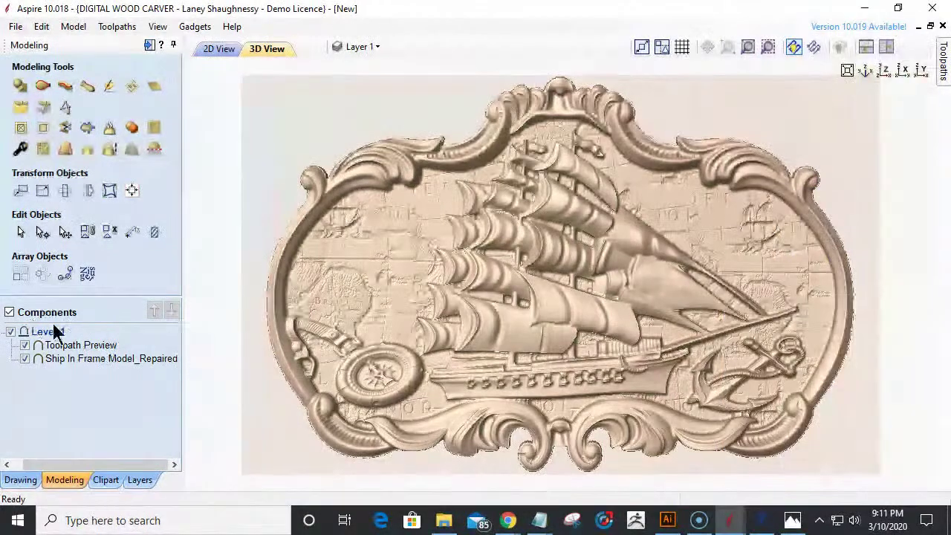
click(25, 358)
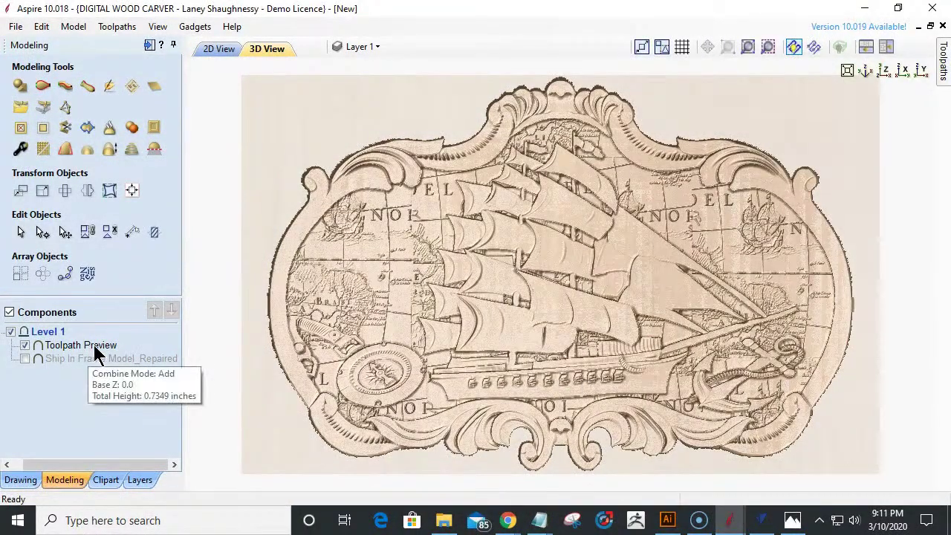
- Examine the Toolpath Preview component from several 3D angles and check both components' total heights
drag(569, 403, 520, 342)
scroll(519, 338, up, 5)
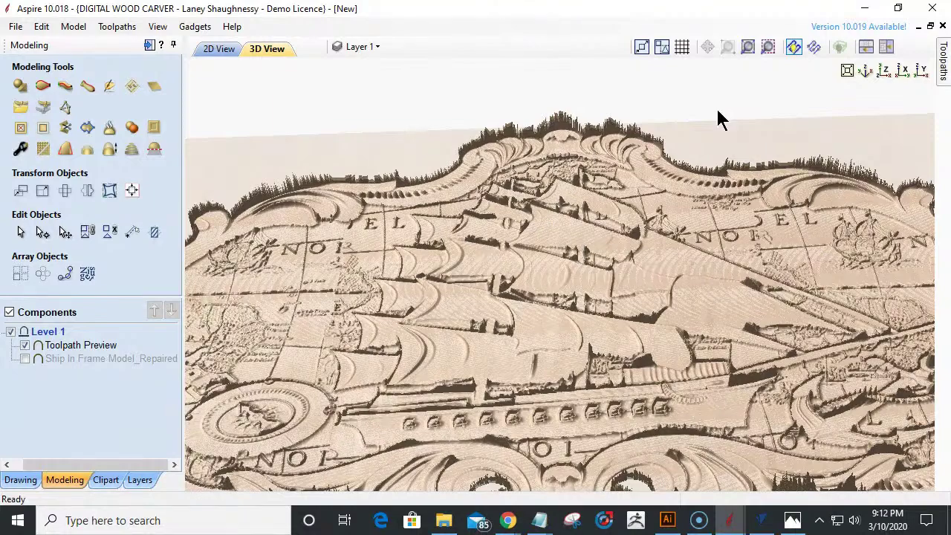
scroll(626, 301, down, 8)
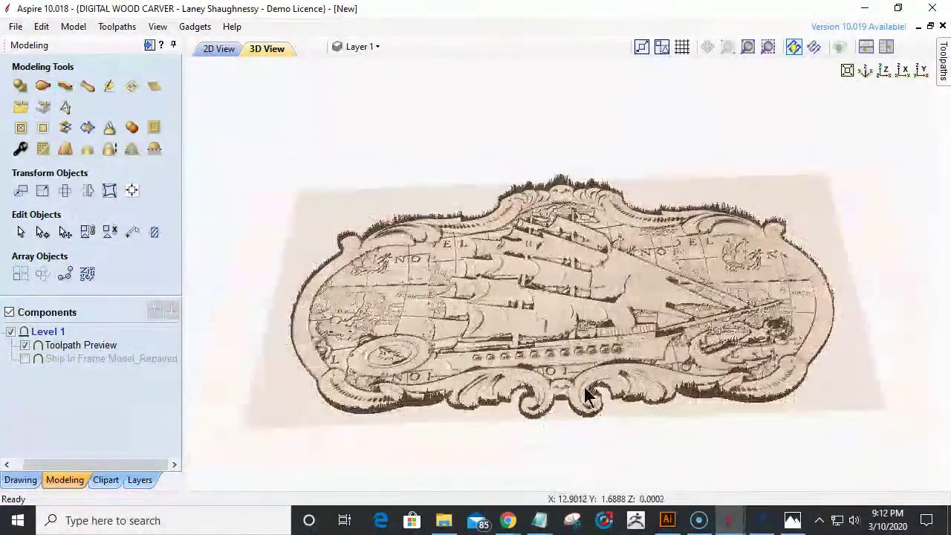
drag(553, 407, 548, 498)
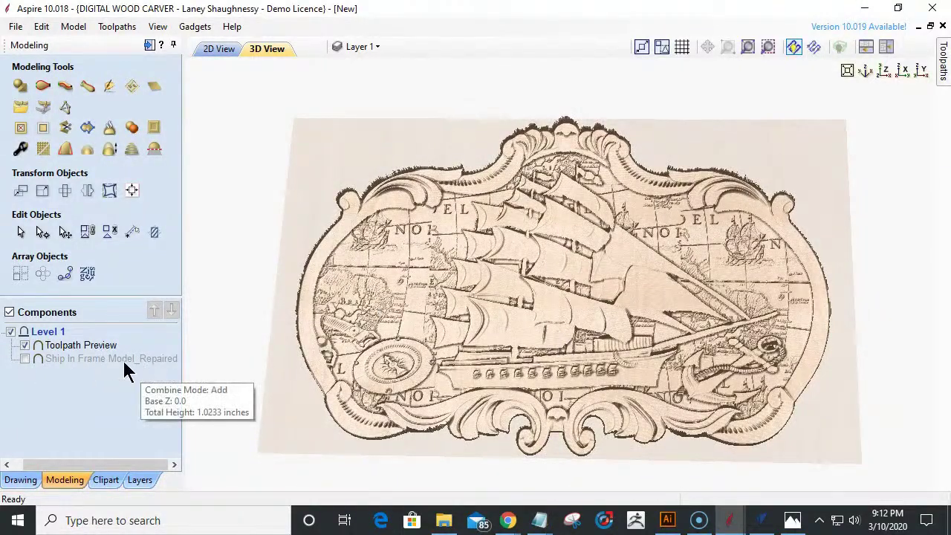
mouse_move(91, 343)
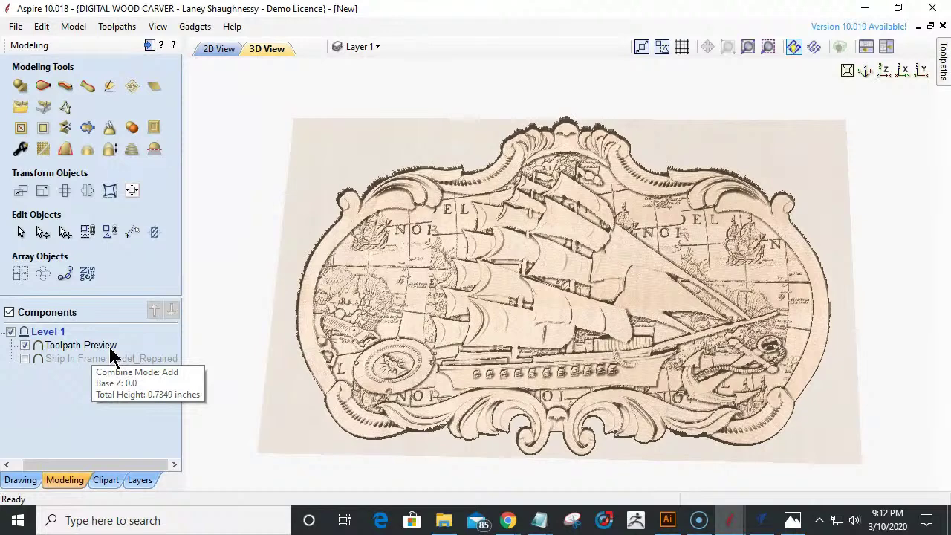
- Start a black/white bitmap trace of the Toolpath Preview component in the 2D view
click(226, 52)
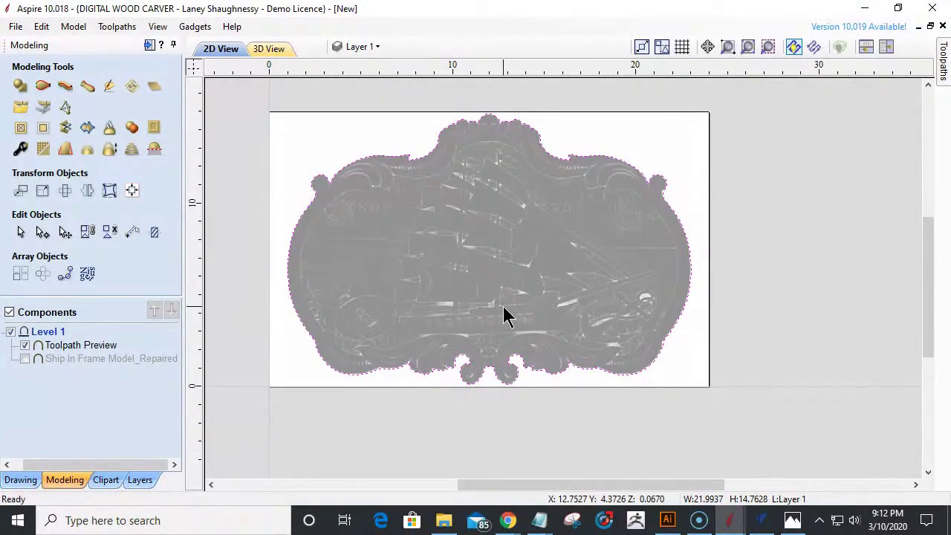
click(747, 46)
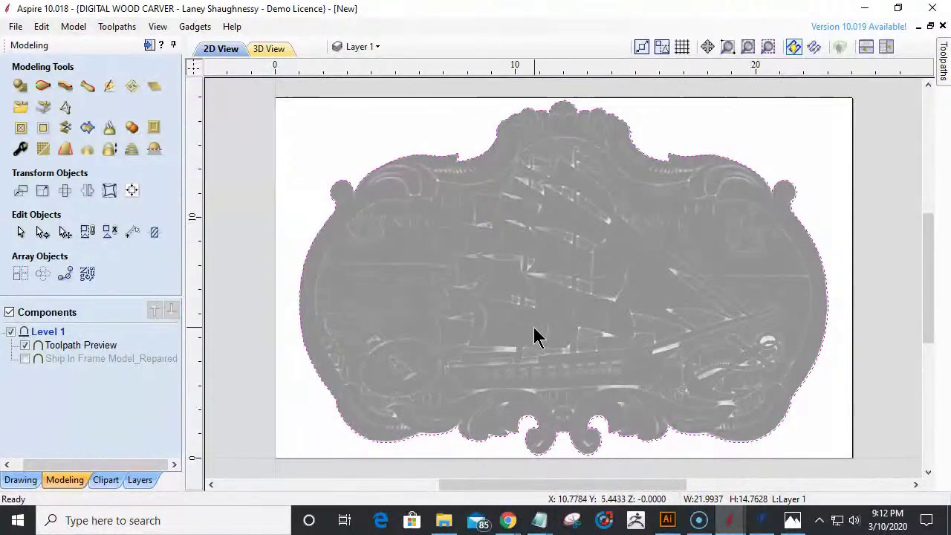
click(15, 482)
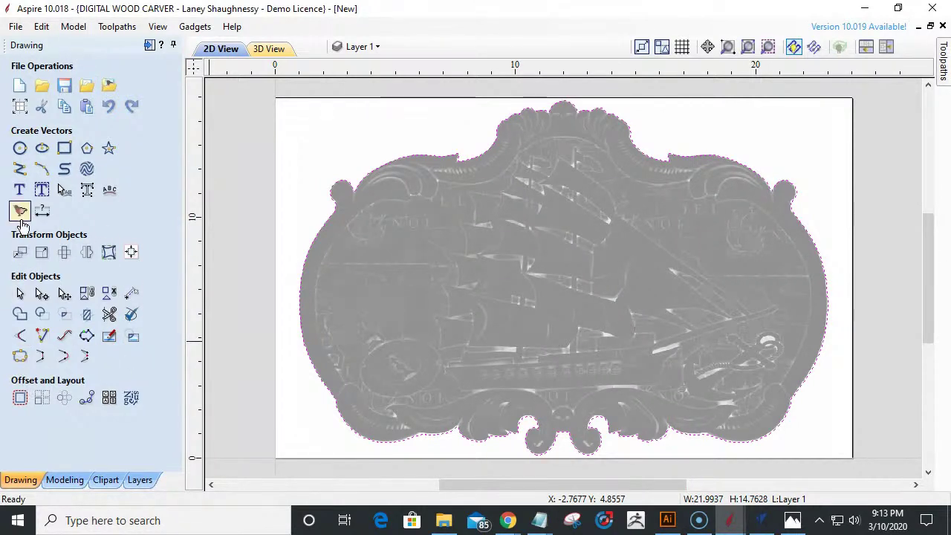
click(66, 480)
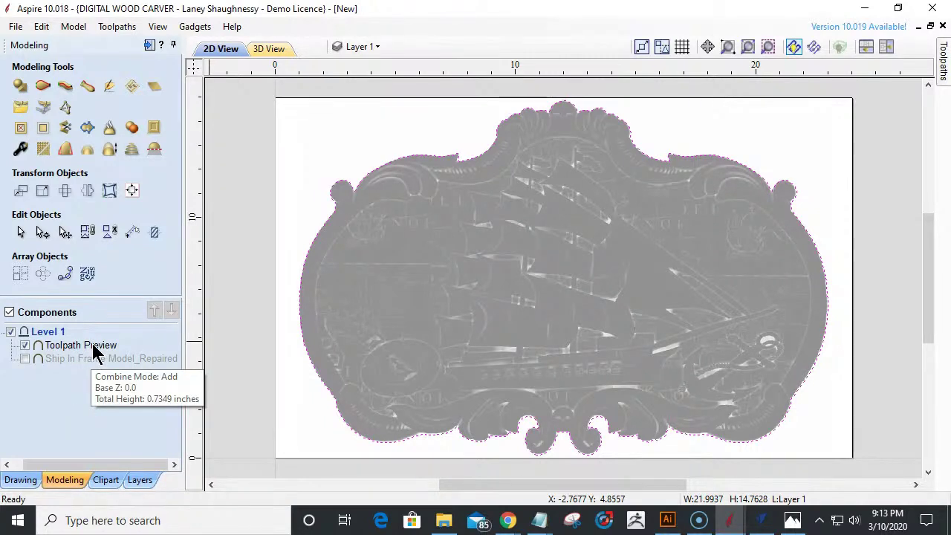
click(15, 481)
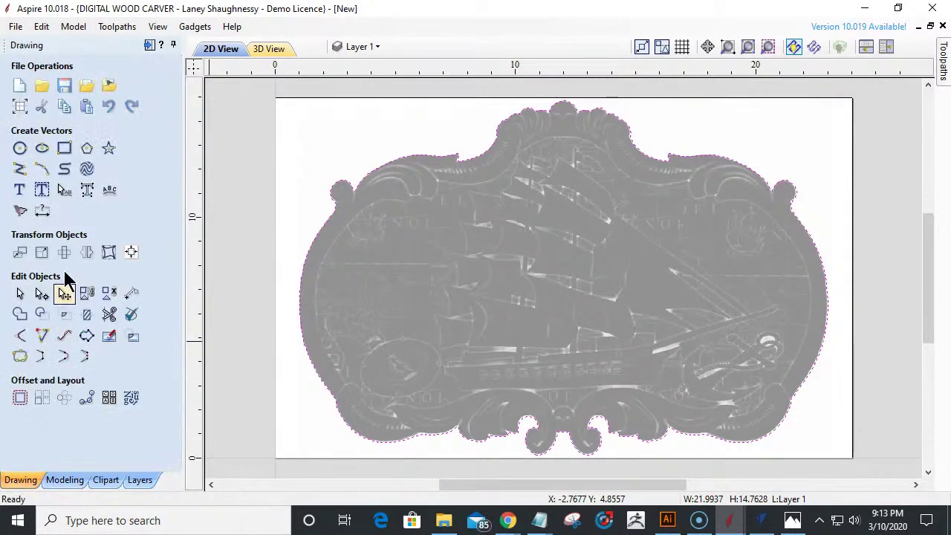
click(20, 211)
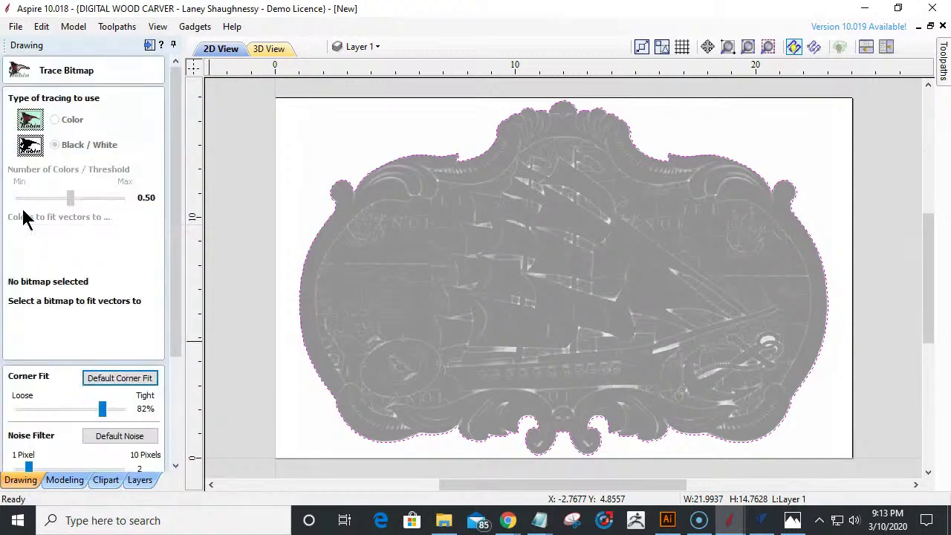
click(400, 276)
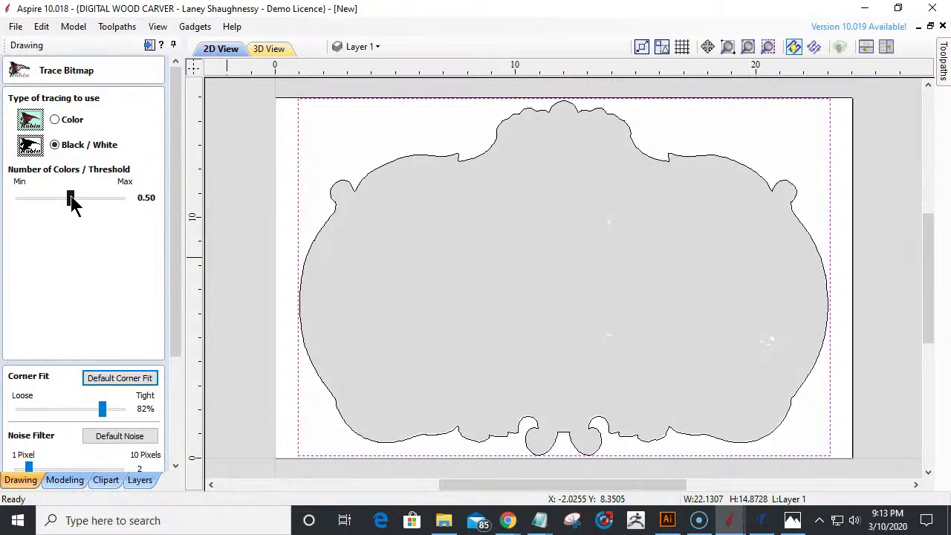
- Lower the black/white trace threshold to the minimum and fine-tune it up to 0.13
drag(71, 201, 8, 202)
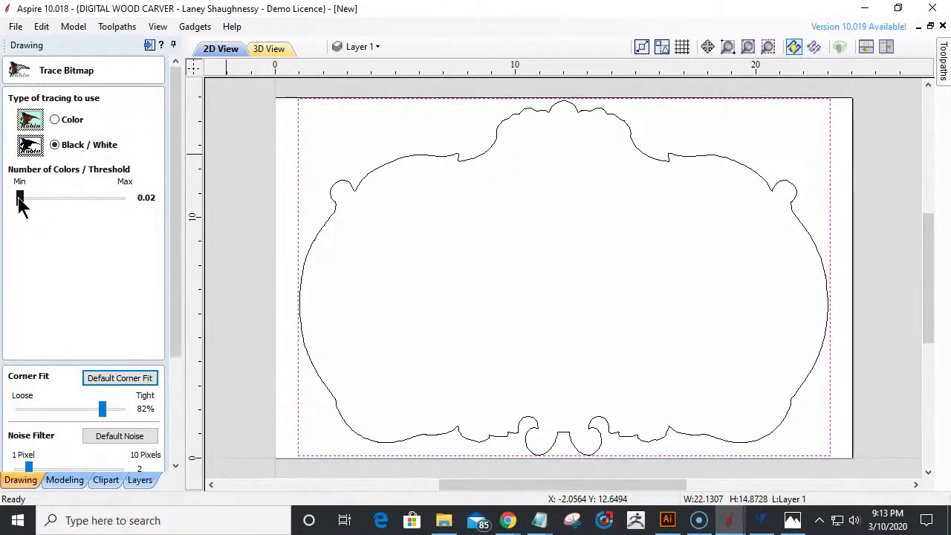
key(Right)
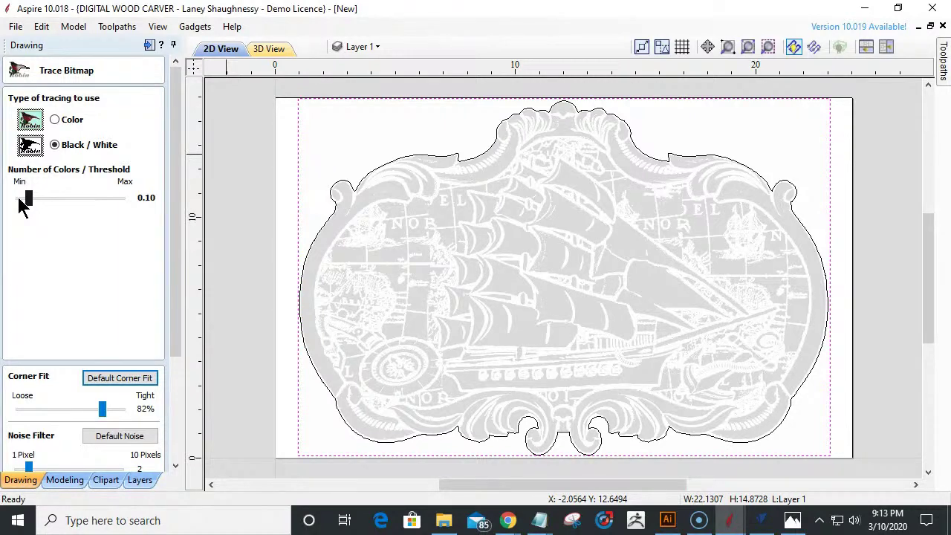
key(Left)
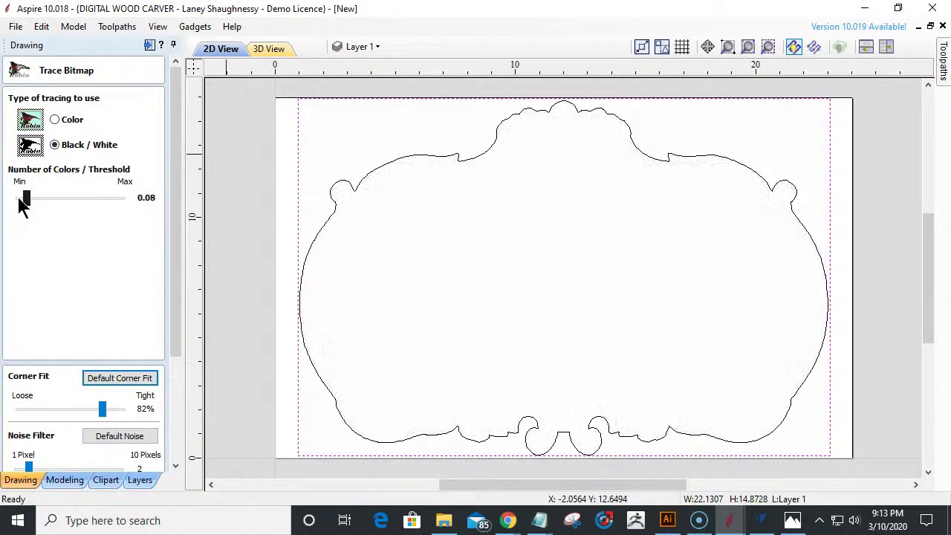
key(Right)
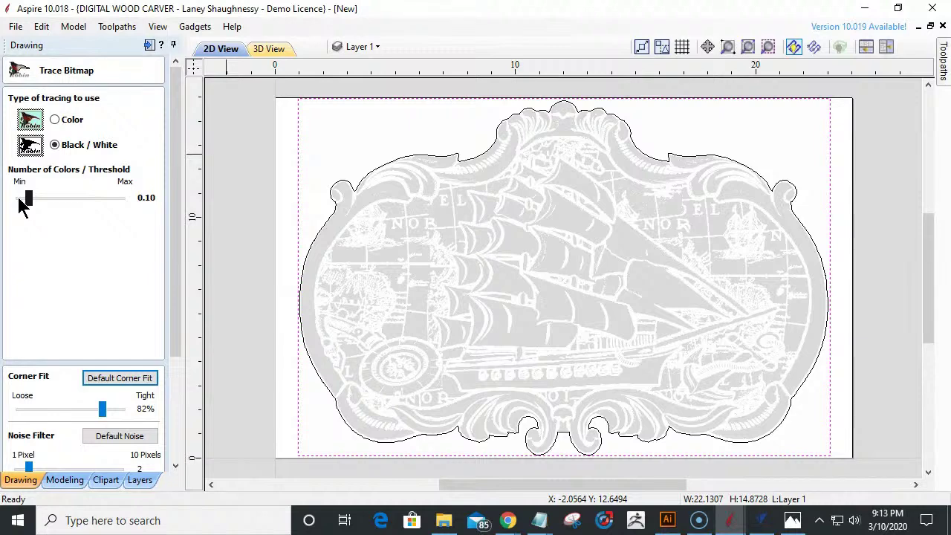
key(Left)
key(Right)
key(Right)
key(Right)
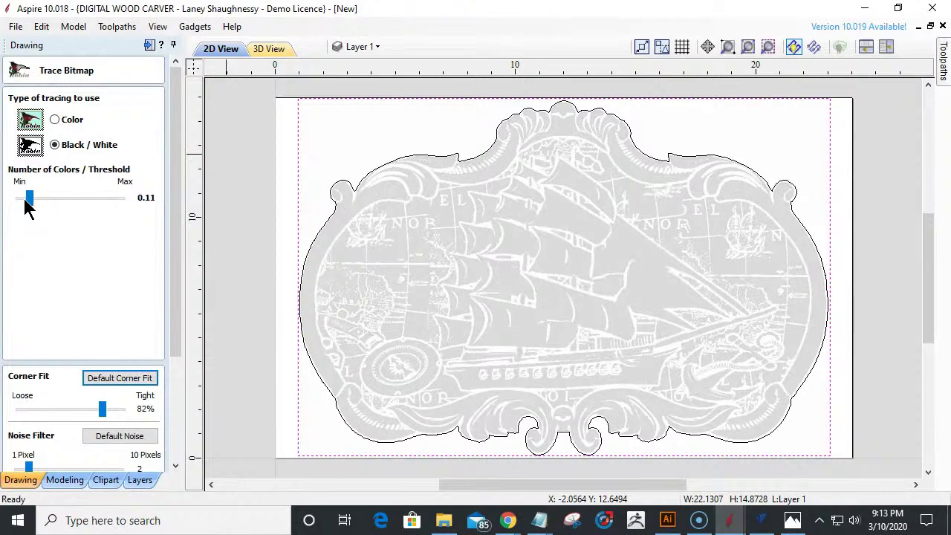
key(Right)
key(Right)
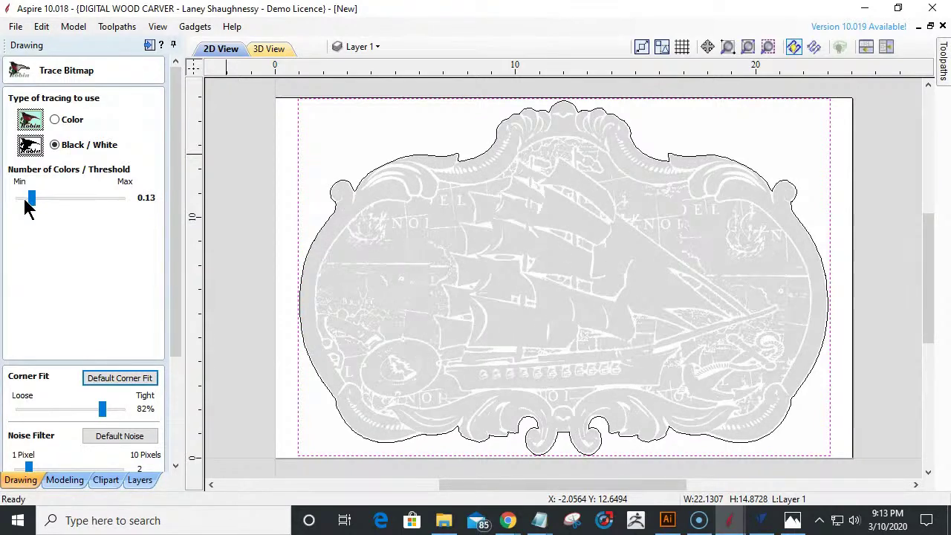
- Try higher and lower black/white trace thresholds and settle on 0.10
key(Right)
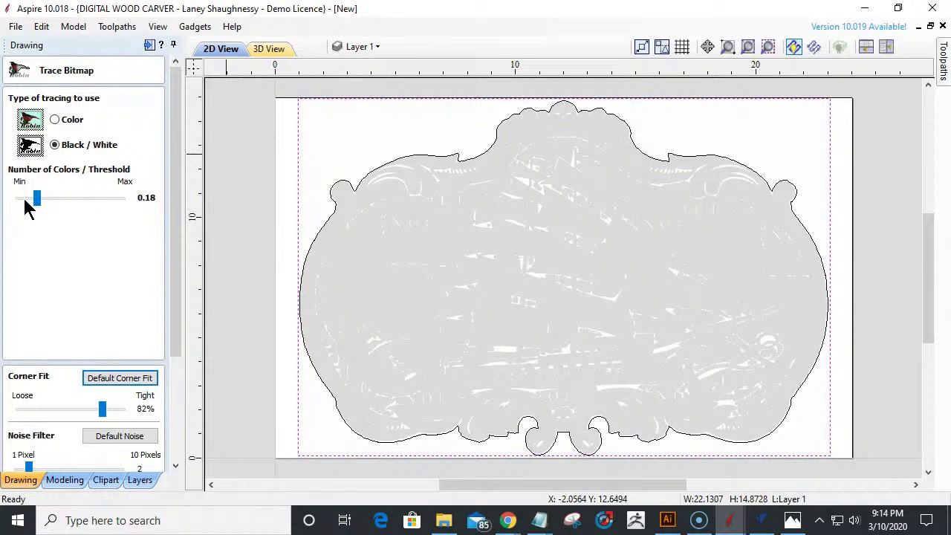
key(Left)
key(Left)
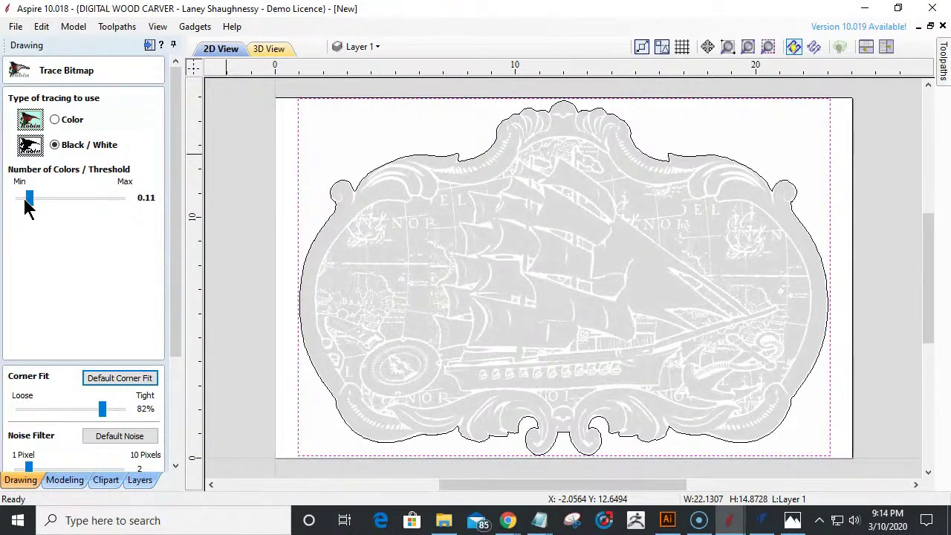
key(Left)
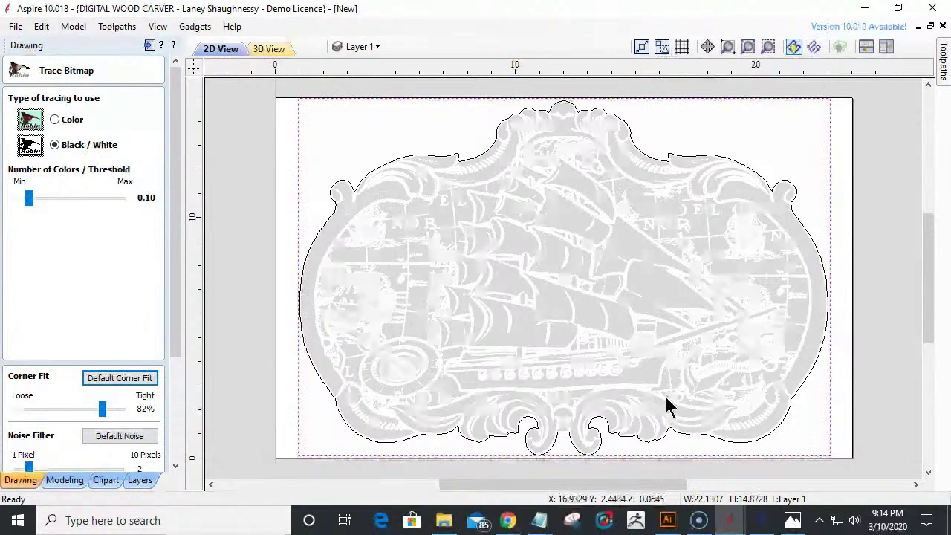
drag(29, 198, 16, 199)
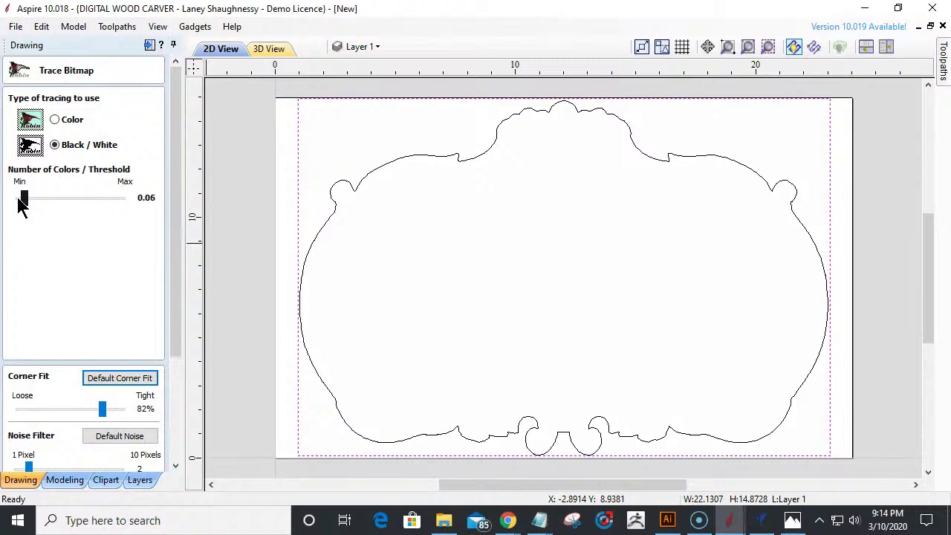
drag(22, 206, 23, 207)
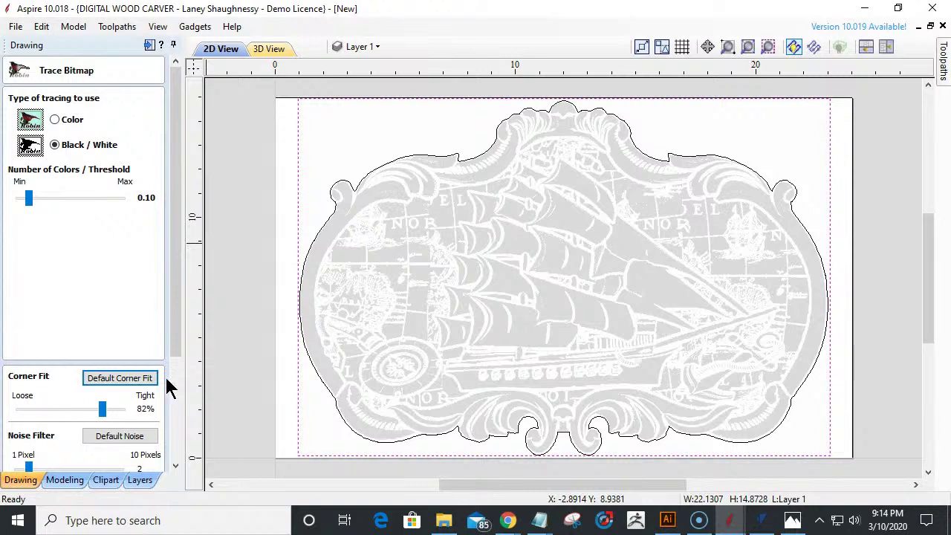
- Preview and apply the bitmap trace with default noise filtering and 0% bitmap fading, and close the trace form
drag(173, 290, 176, 419)
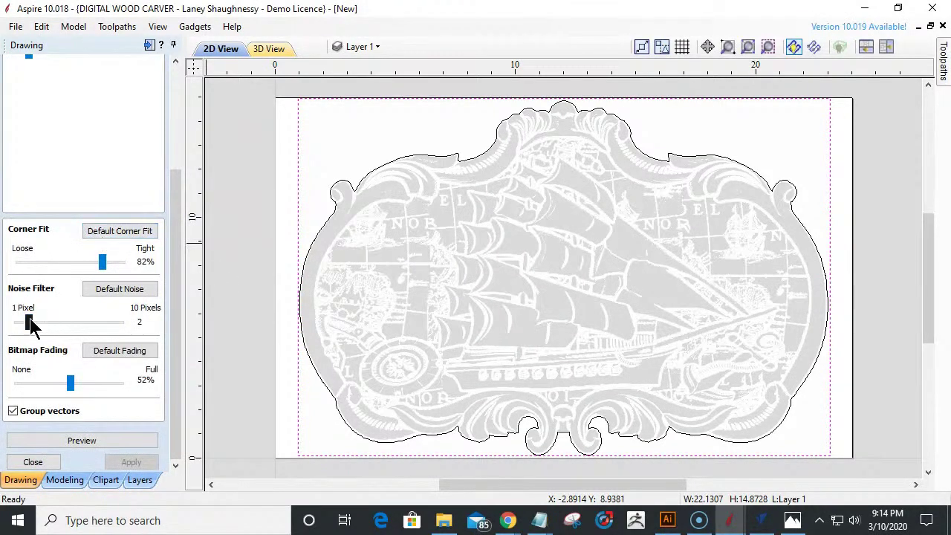
click(113, 287)
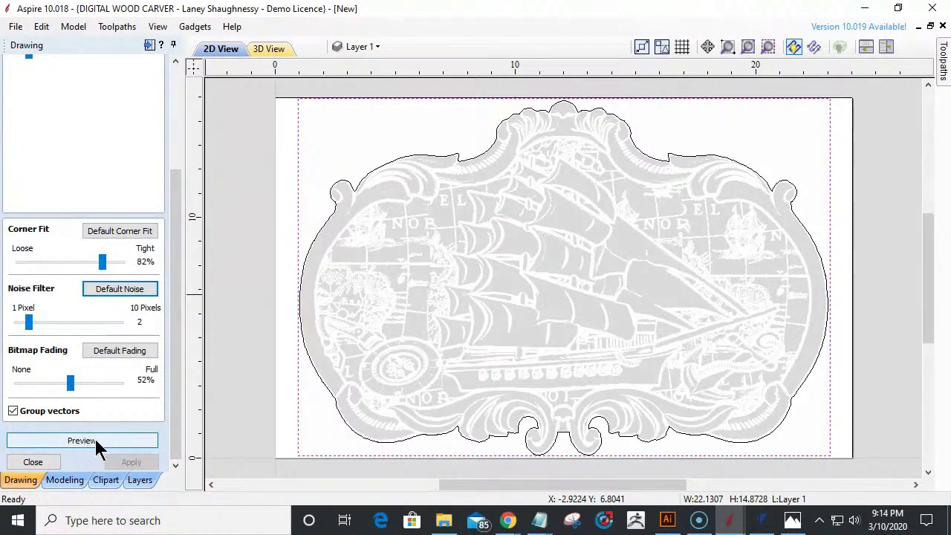
drag(71, 382, 8, 386)
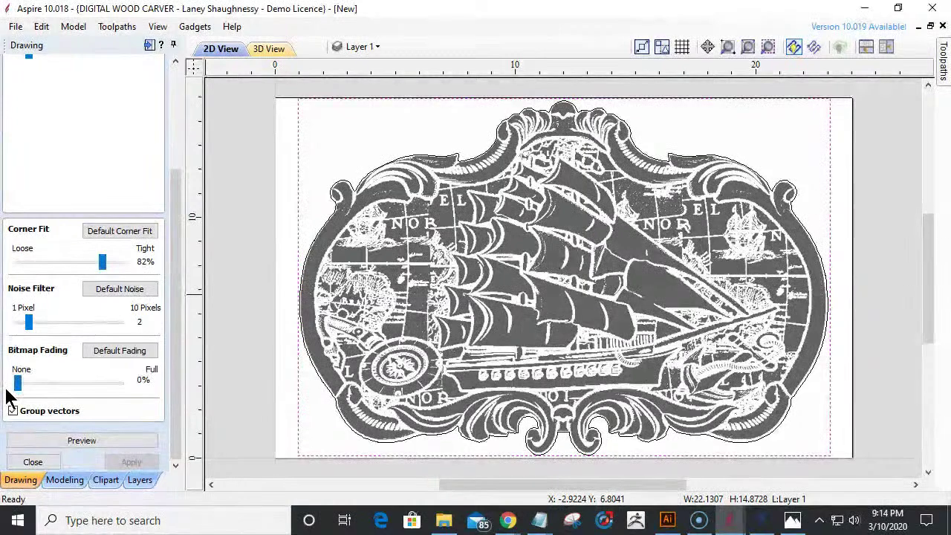
click(87, 440)
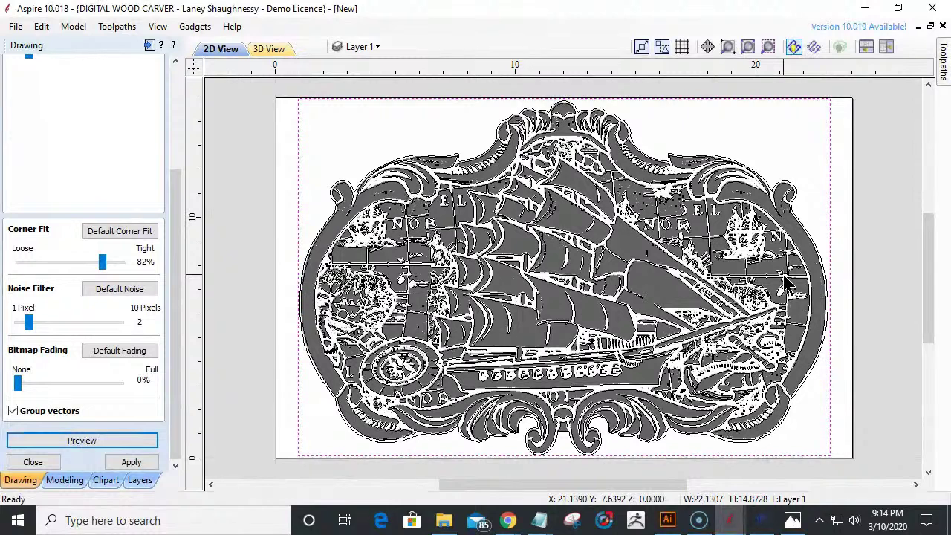
click(113, 462)
click(27, 463)
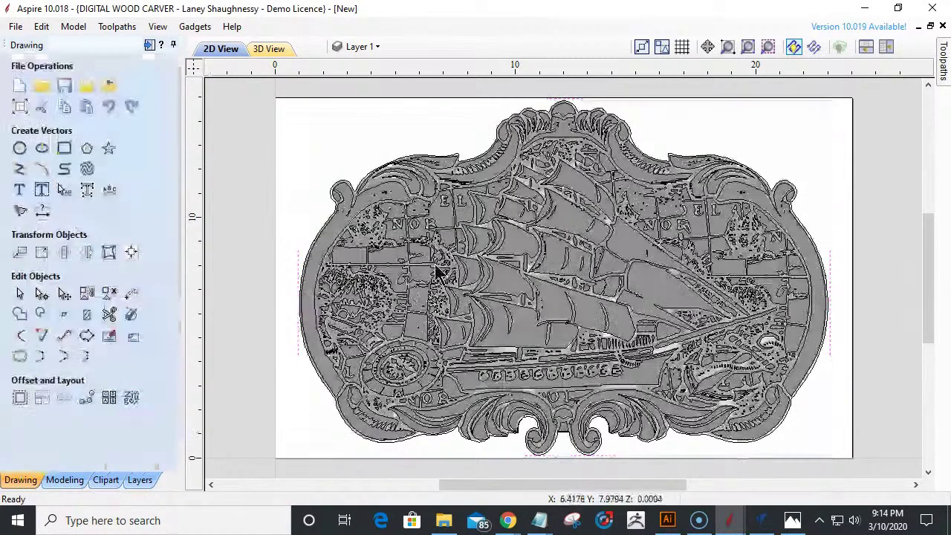
- Start a 3D finish toolpath with the traced vectors selected and set the material setup's gap above the model to 0.0 inches
scroll(378, 251, down, 2)
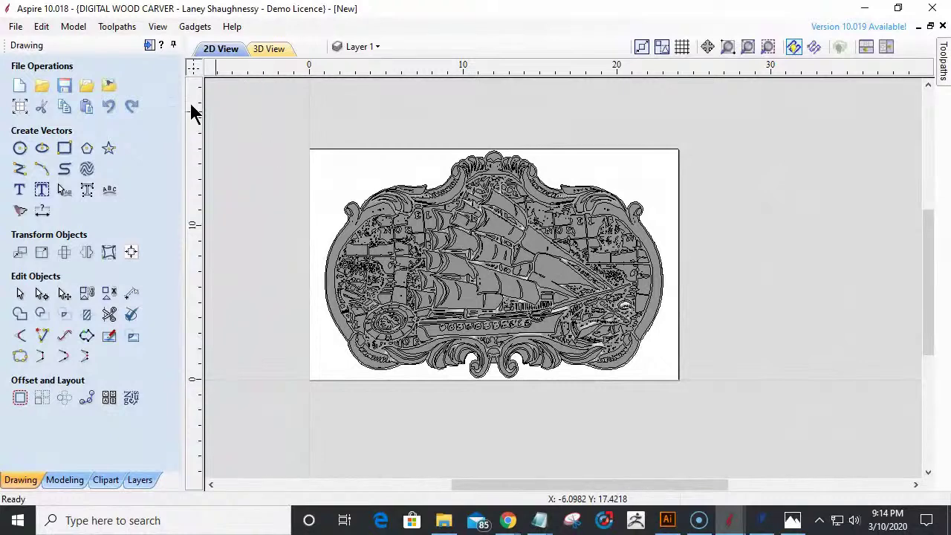
click(149, 45)
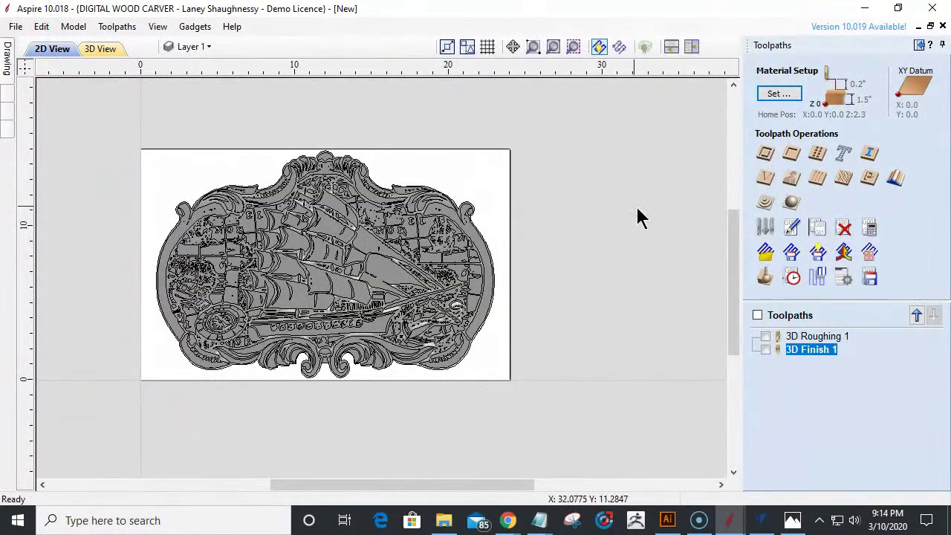
click(791, 202)
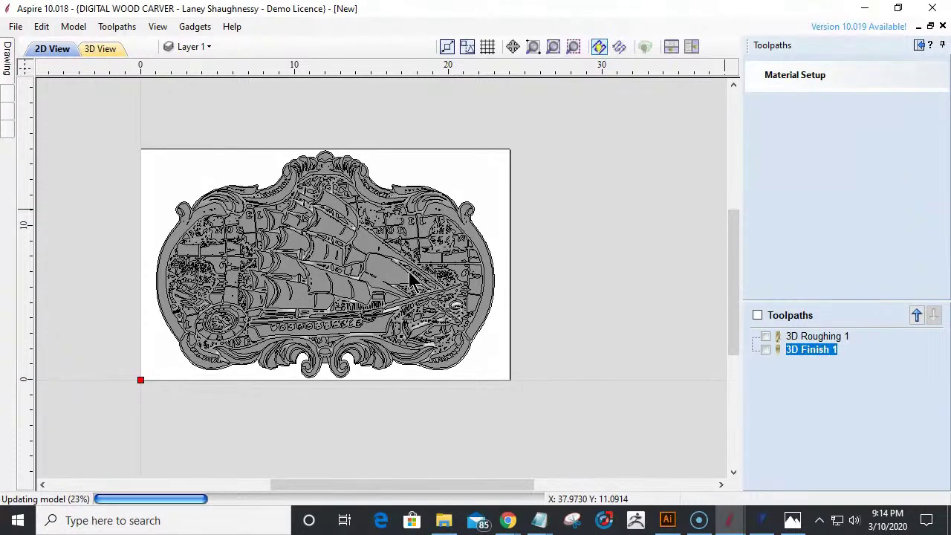
click(408, 272)
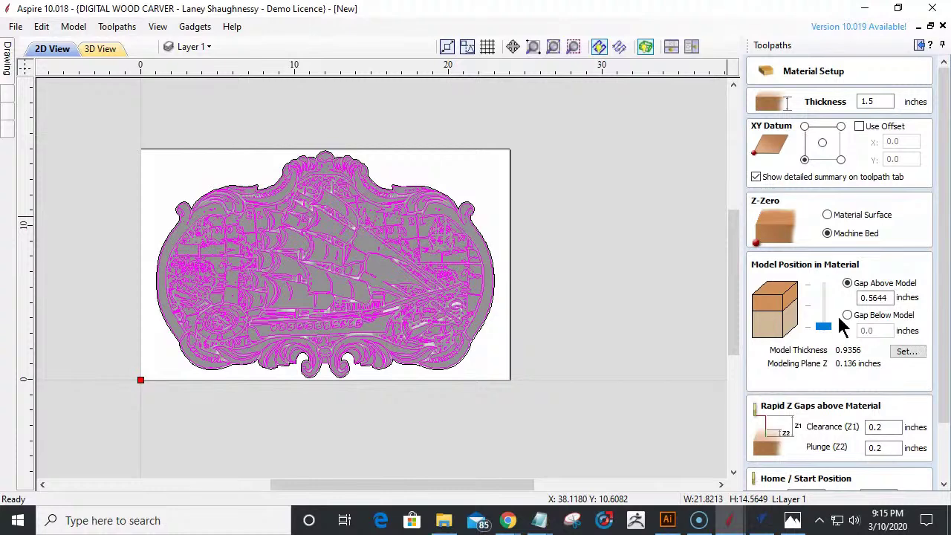
drag(822, 329, 823, 285)
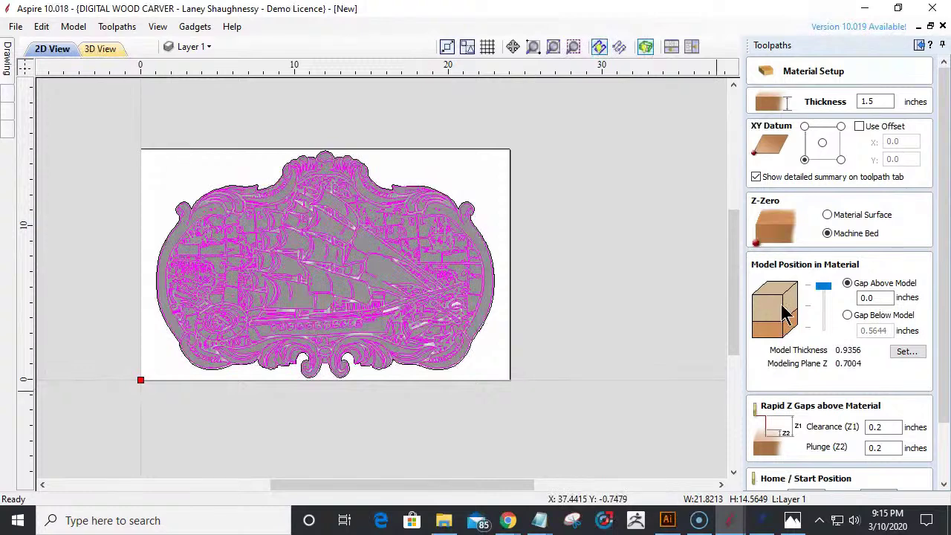
- Hide the Toolpath Preview component and show the Ship In Frame Model_Repaired component instead
mouse_move(8, 65)
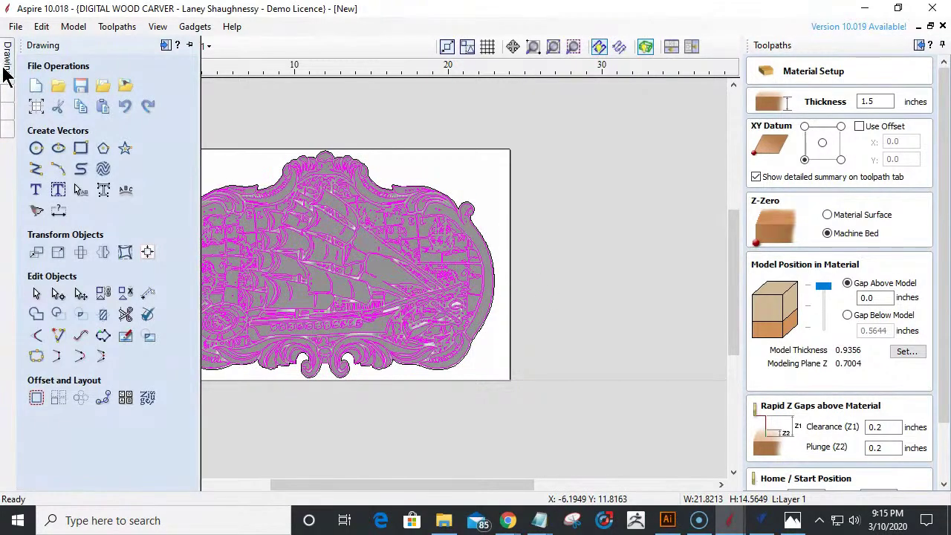
mouse_move(7, 97)
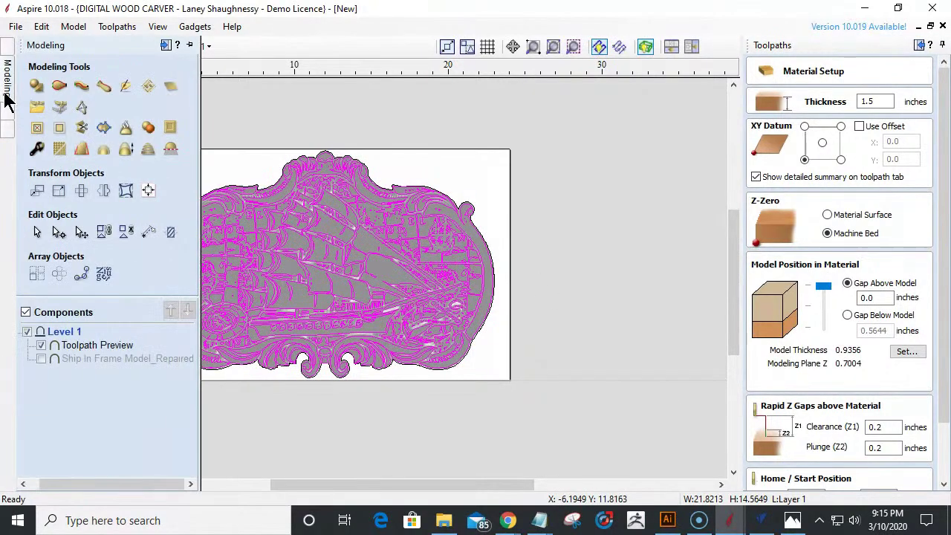
click(42, 346)
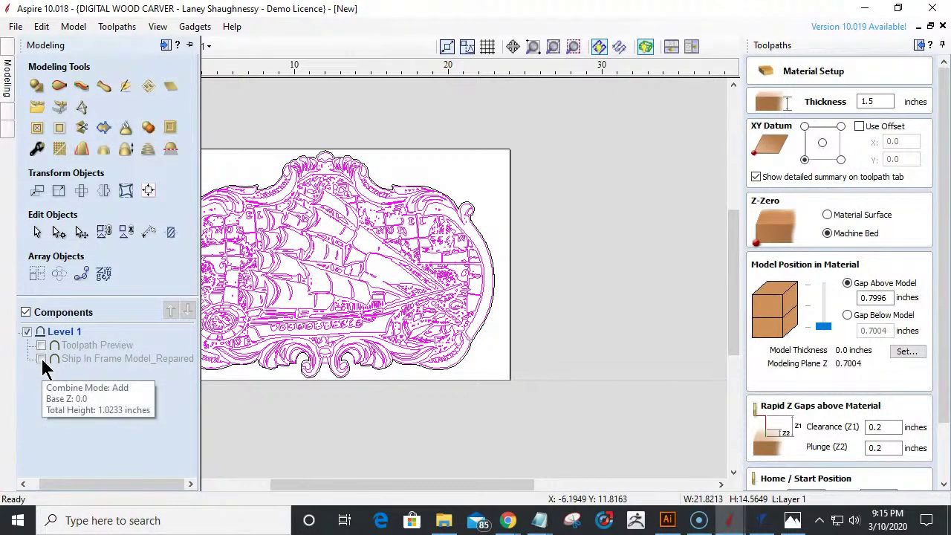
click(42, 359)
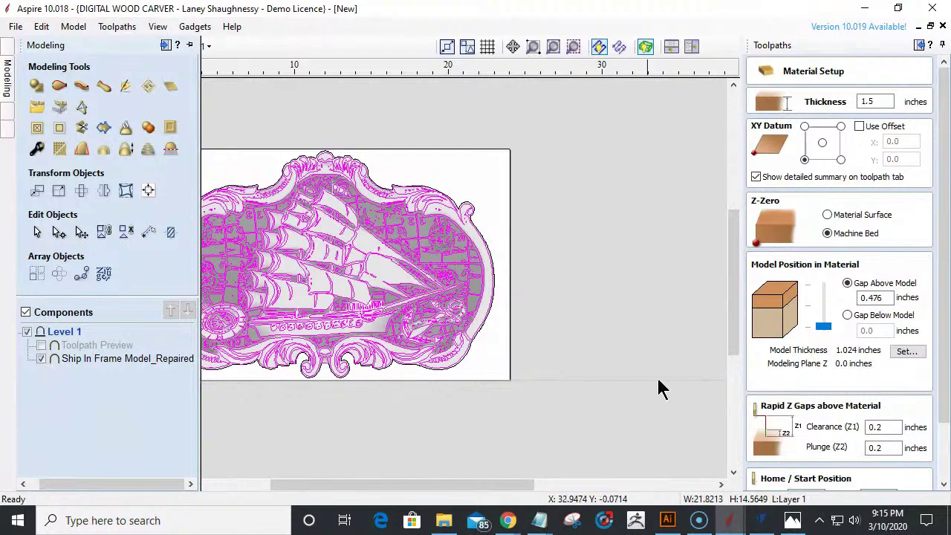
- Set the gap above the ship model to 0.0 inches and accept the material setup without recalculating the existing toolpaths
drag(822, 329, 842, 266)
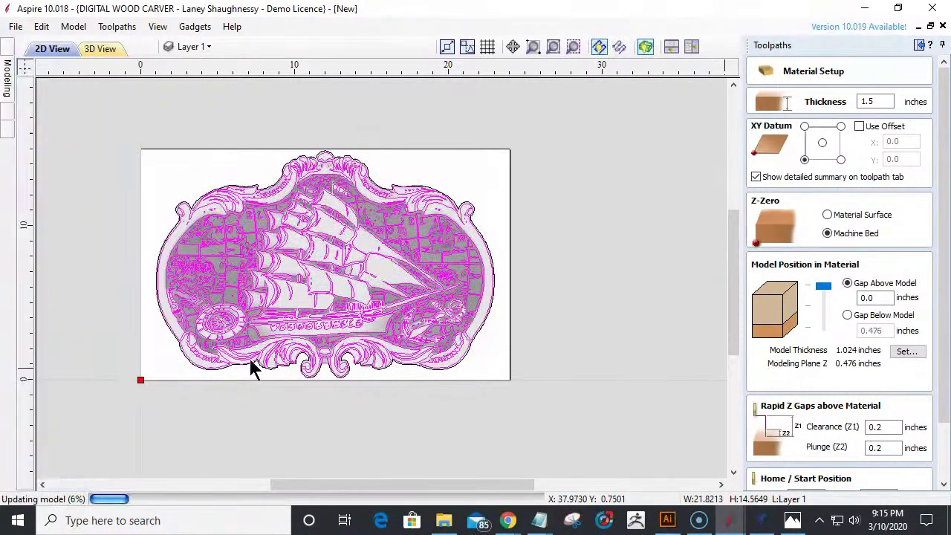
scroll(156, 279, up, 3)
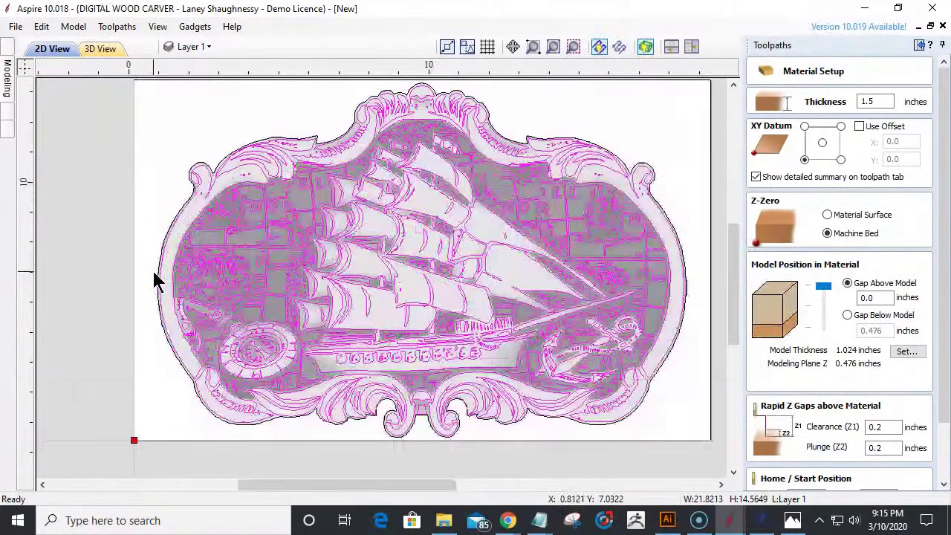
scroll(172, 314, down, 2)
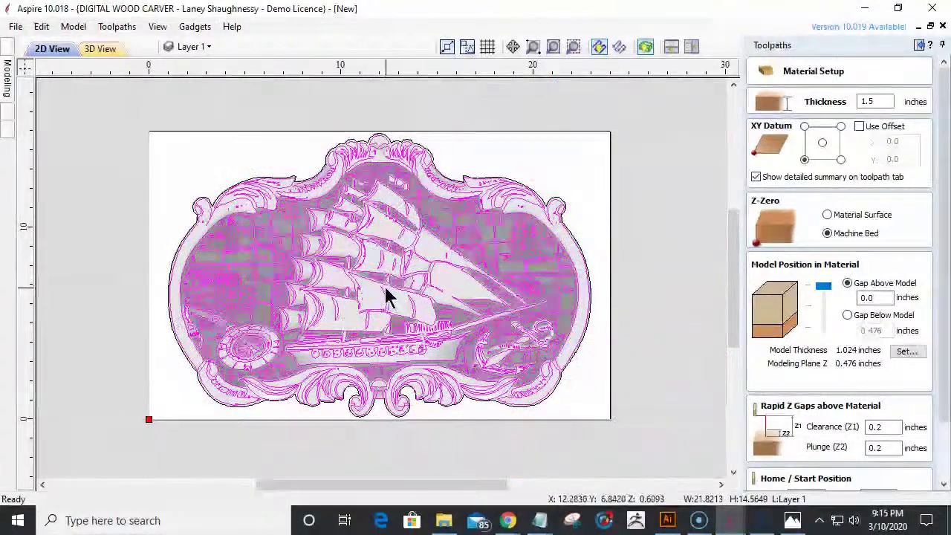
scroll(388, 297, up, 1)
scroll(945, 260, down, 2)
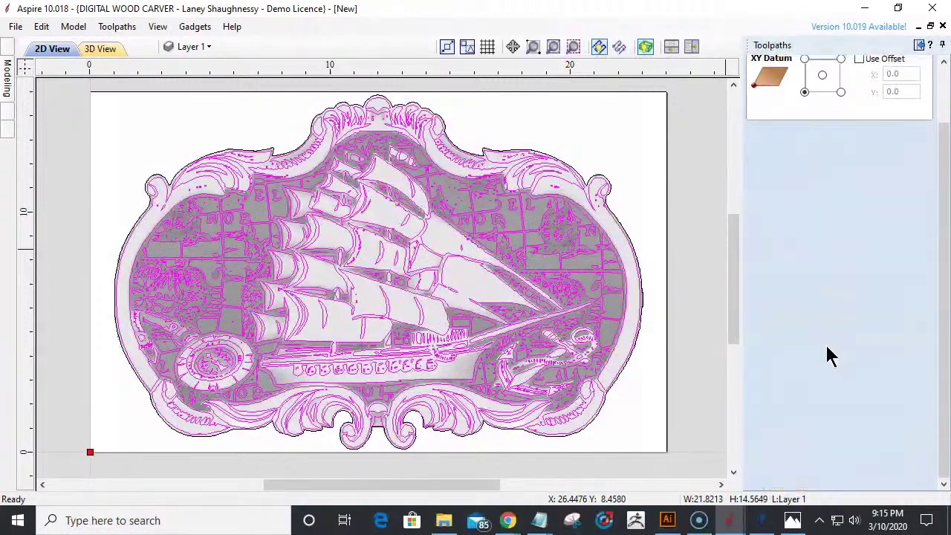
click(788, 479)
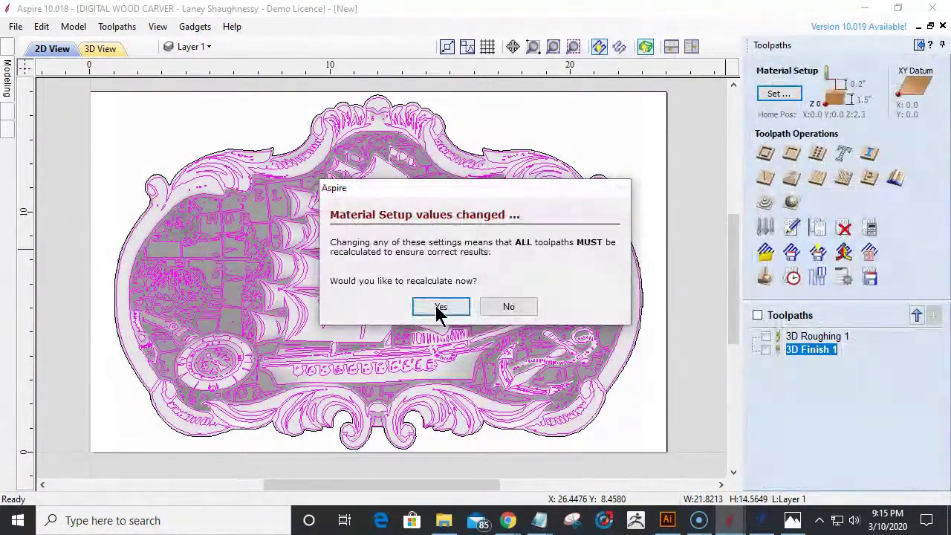
click(505, 308)
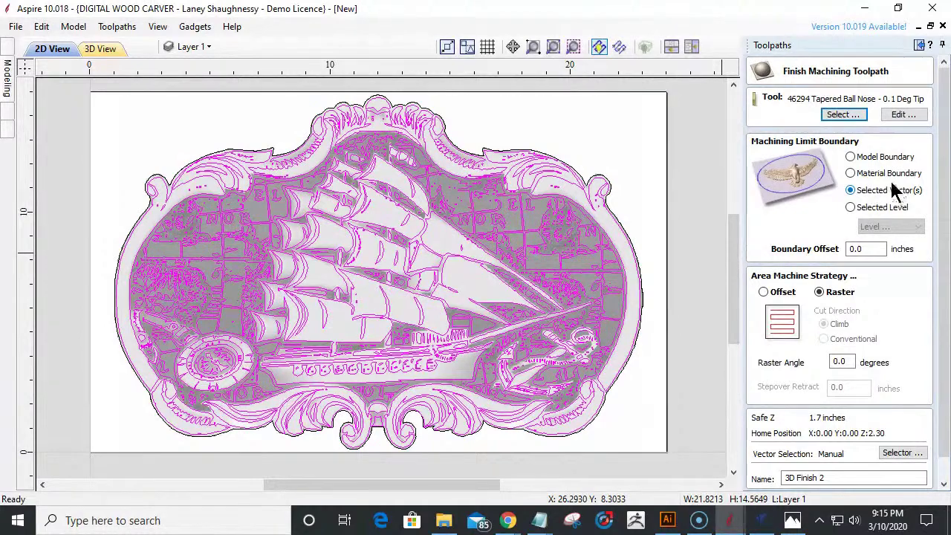
- Assign the 46282 Tapered Ball Nose from the DWC108 Tool Set and calculate the 3D Finish 2 toolpath within the selected vectors
click(847, 115)
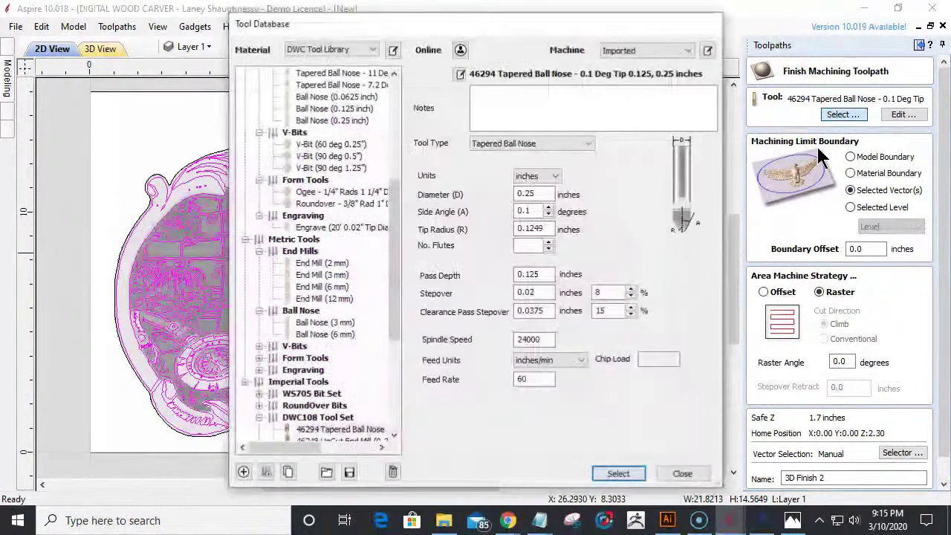
scroll(334, 367, down, 3)
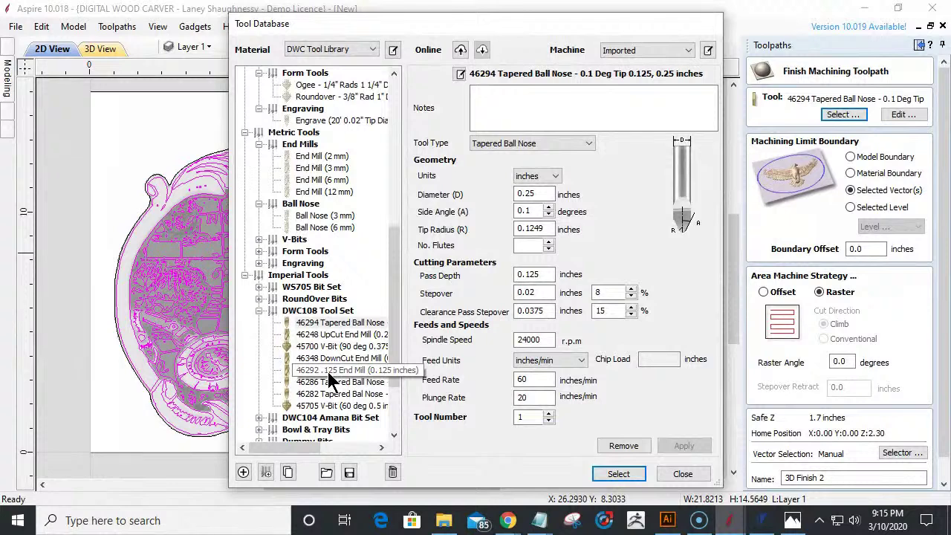
click(339, 371)
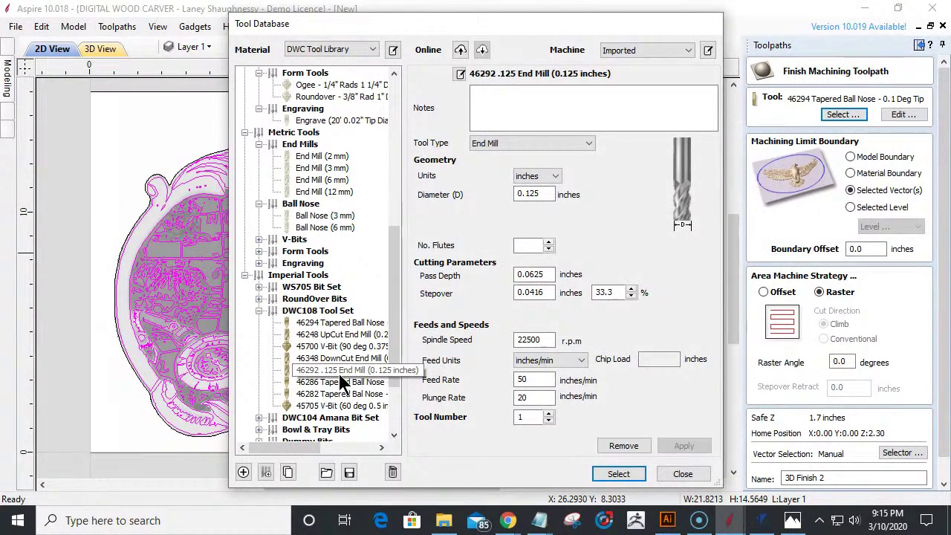
click(338, 373)
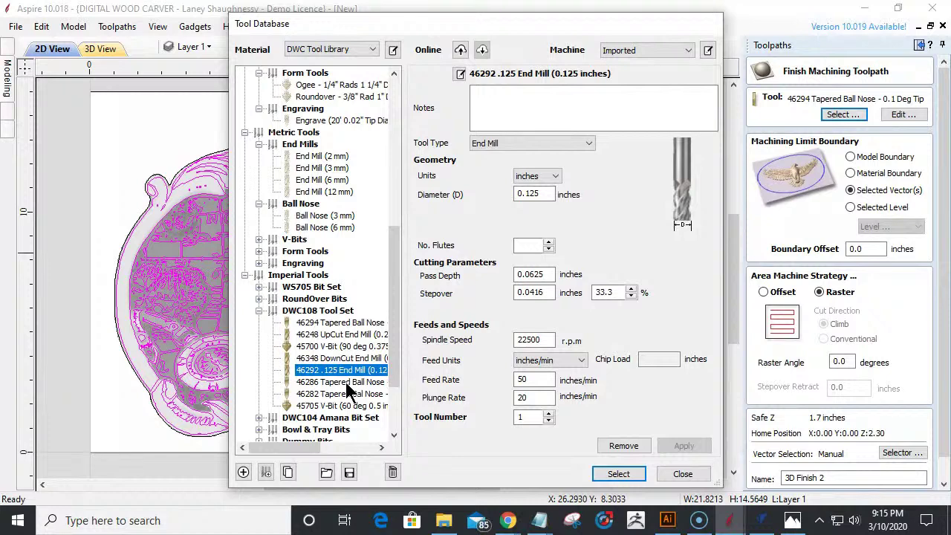
click(346, 382)
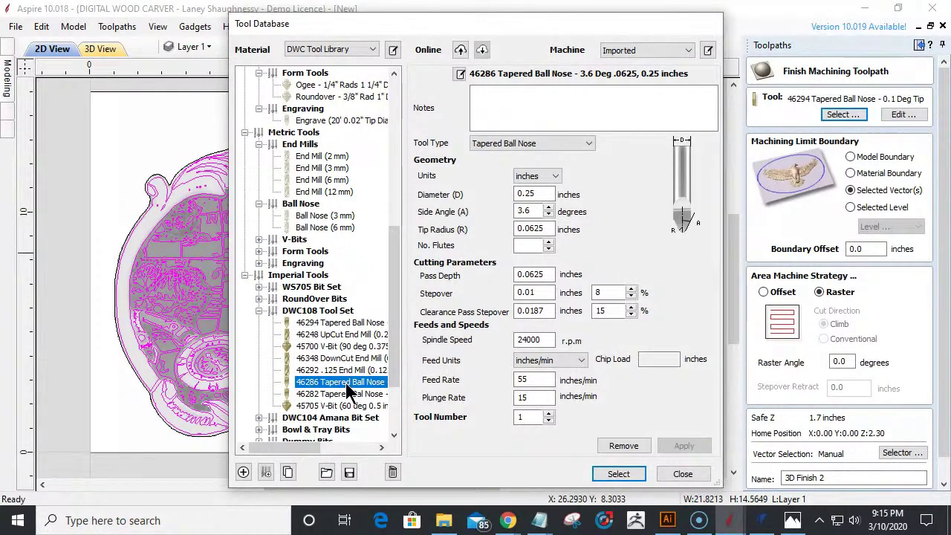
click(345, 393)
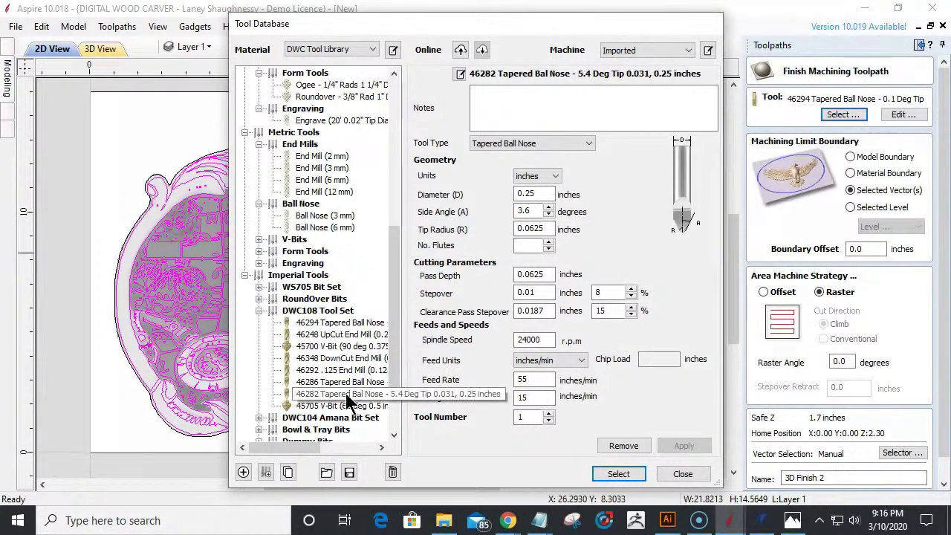
click(617, 473)
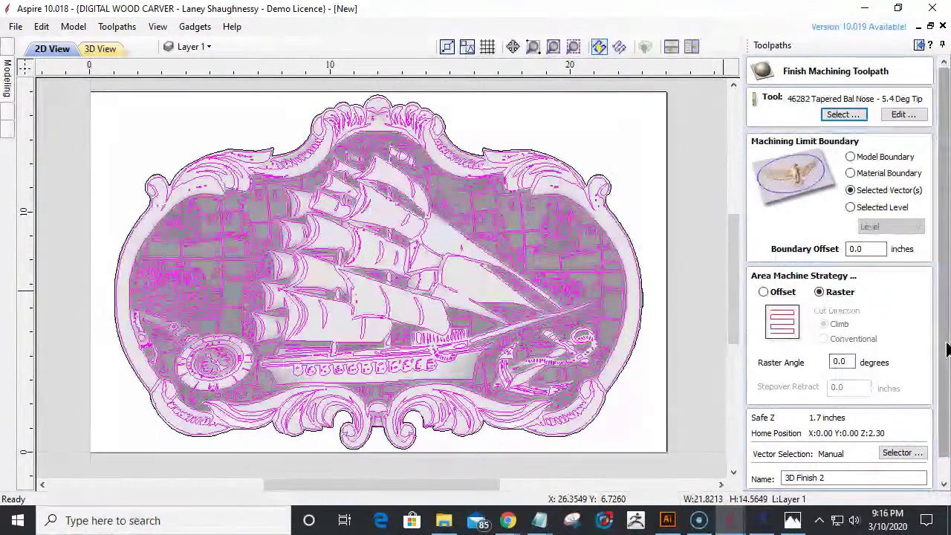
scroll(945, 408, down, 2)
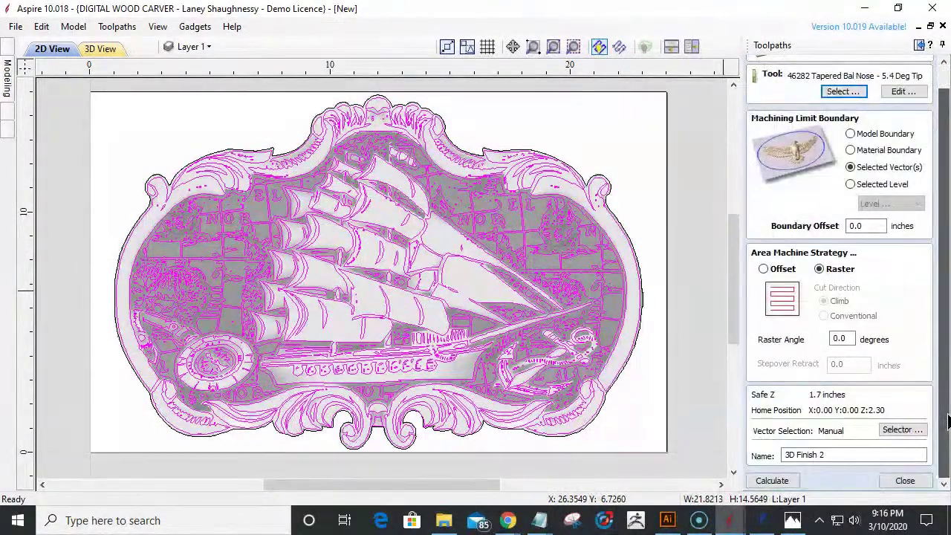
click(771, 480)
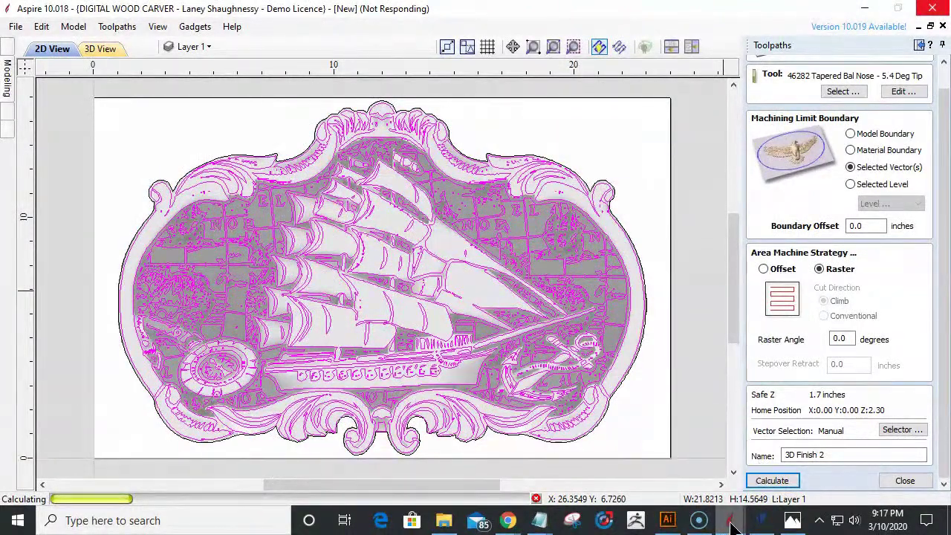
- Switch to the other open Aspire window containing the compass rose project
mouse_move(730, 522)
mouse_move(754, 470)
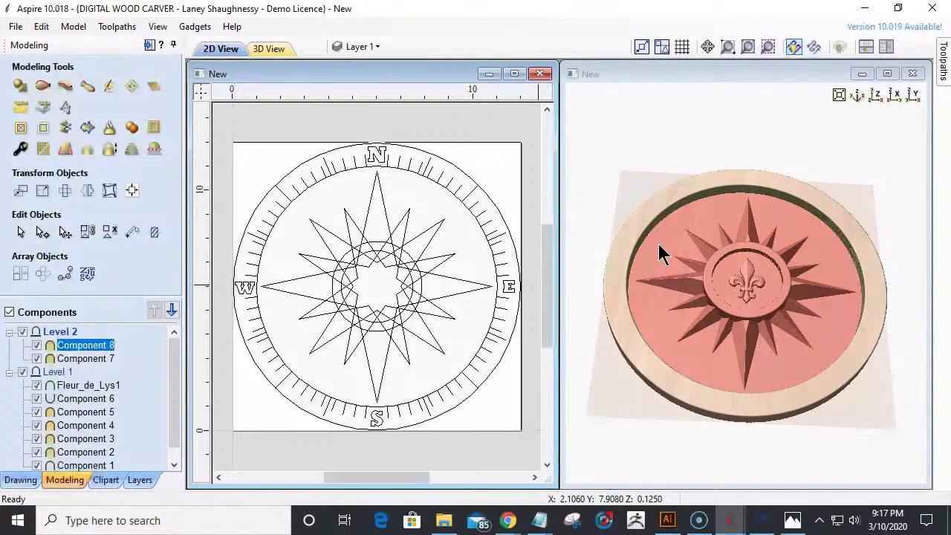
- Select the N, E, S and W letter vectors on the compass ring
click(140, 372)
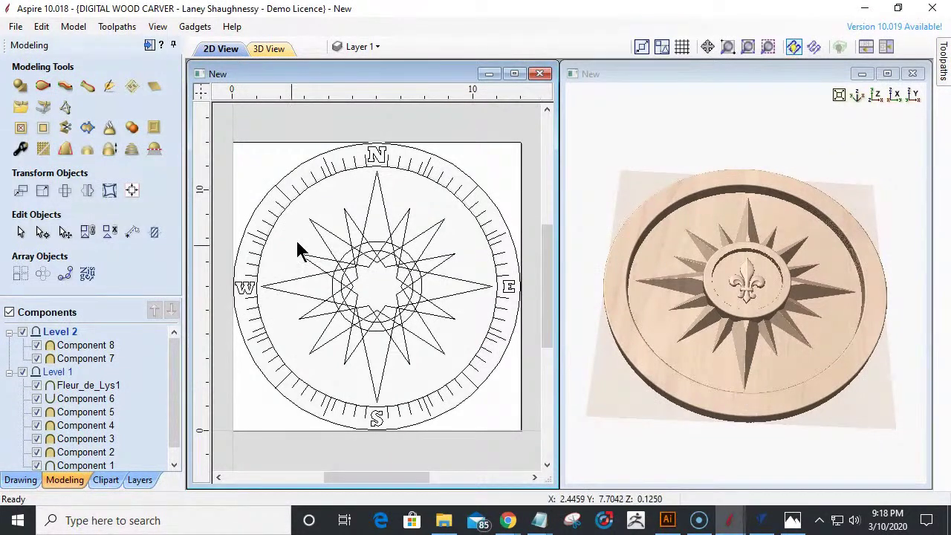
click(376, 156)
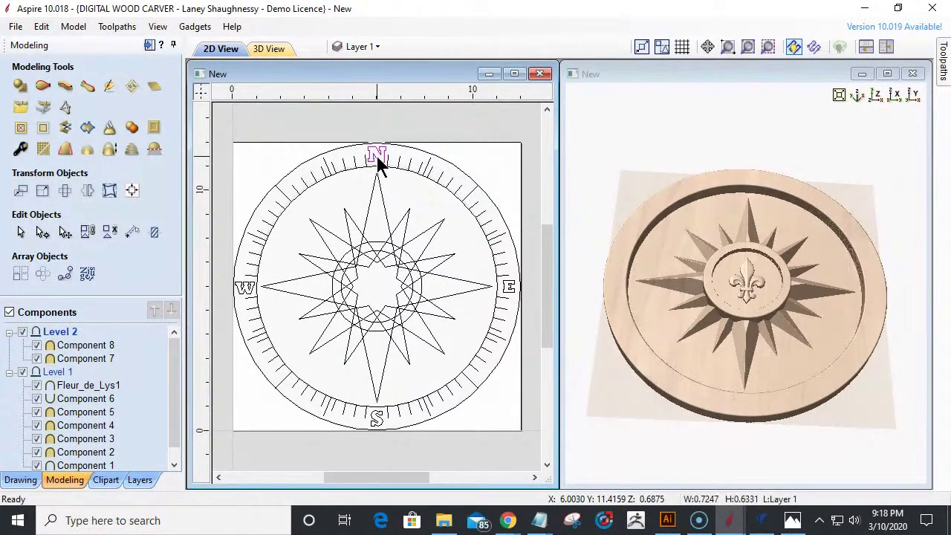
shift+click(509, 297)
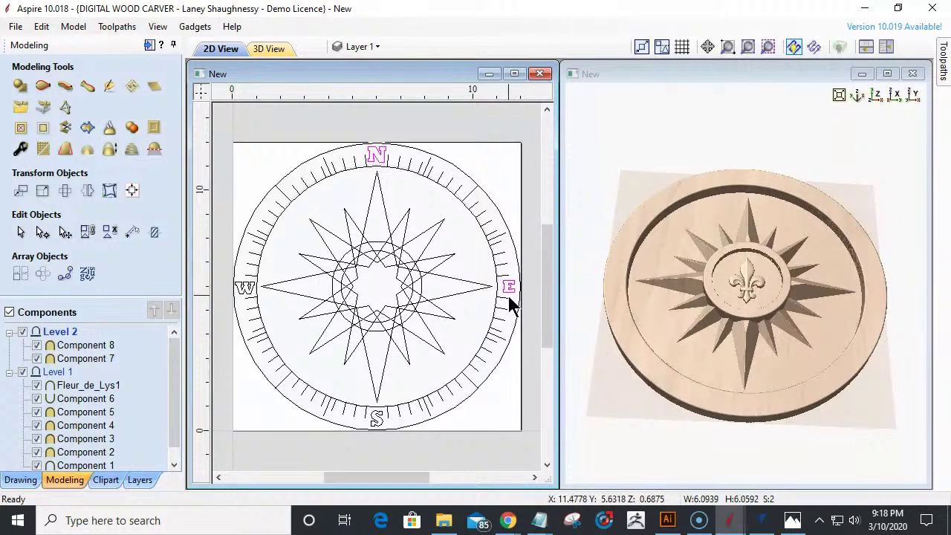
shift+click(377, 417)
shift+click(242, 290)
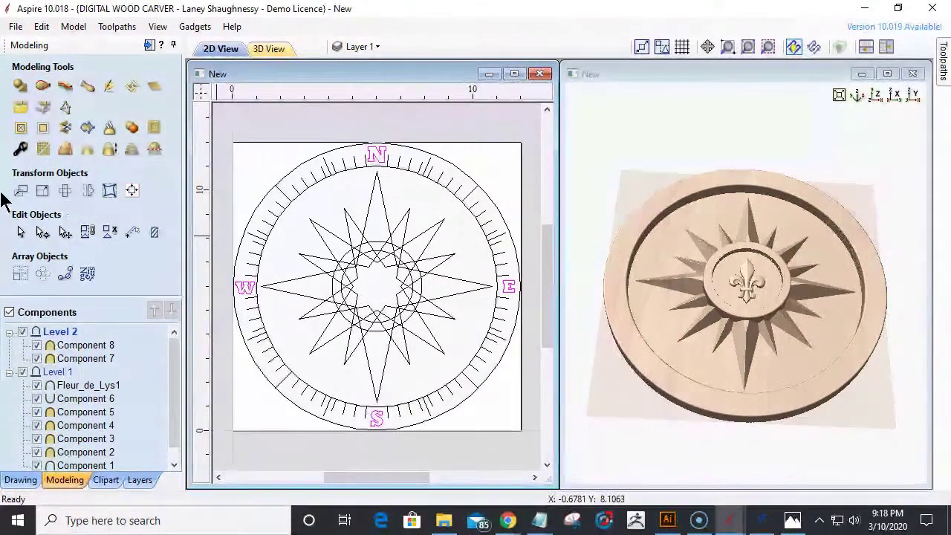
- Create a flat-profile component from the four letters with a 0.0625-inch base height, added to the previous components
click(26, 91)
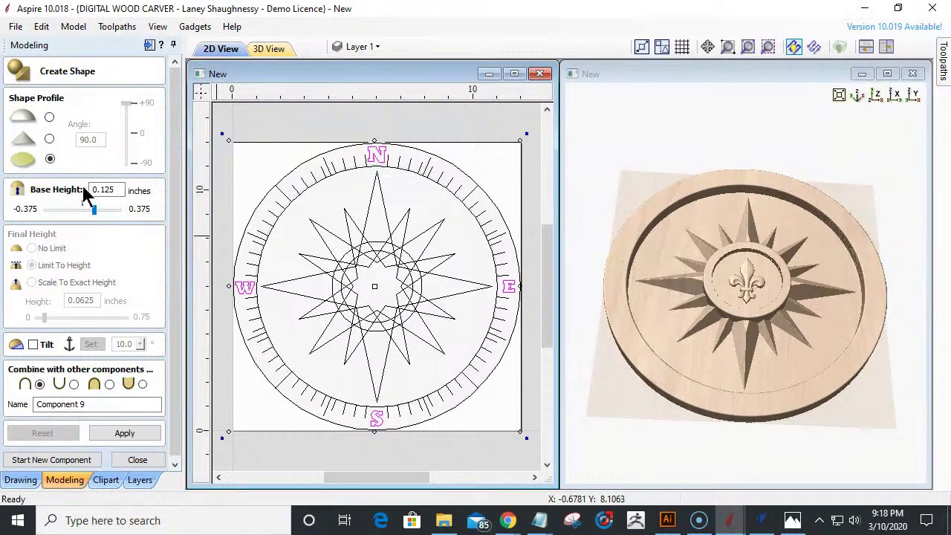
drag(100, 191, 122, 192)
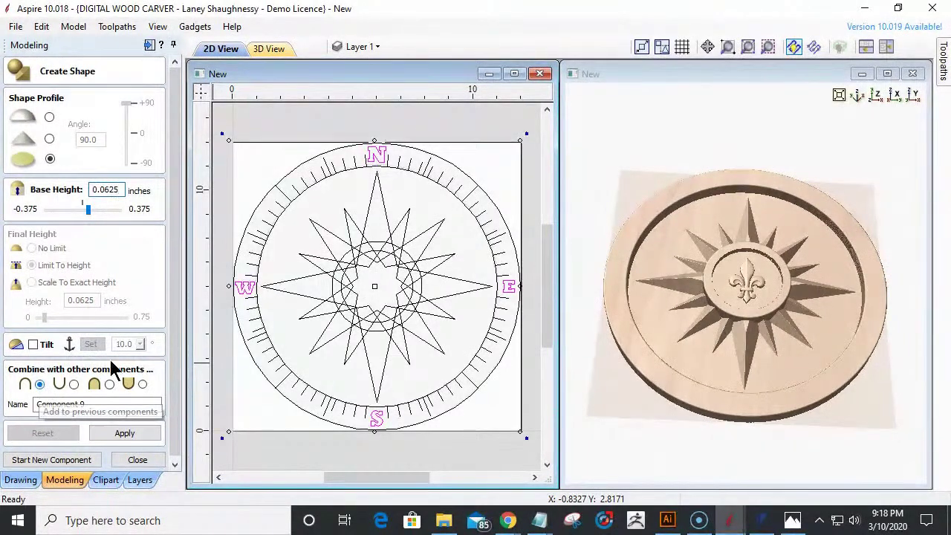
click(121, 433)
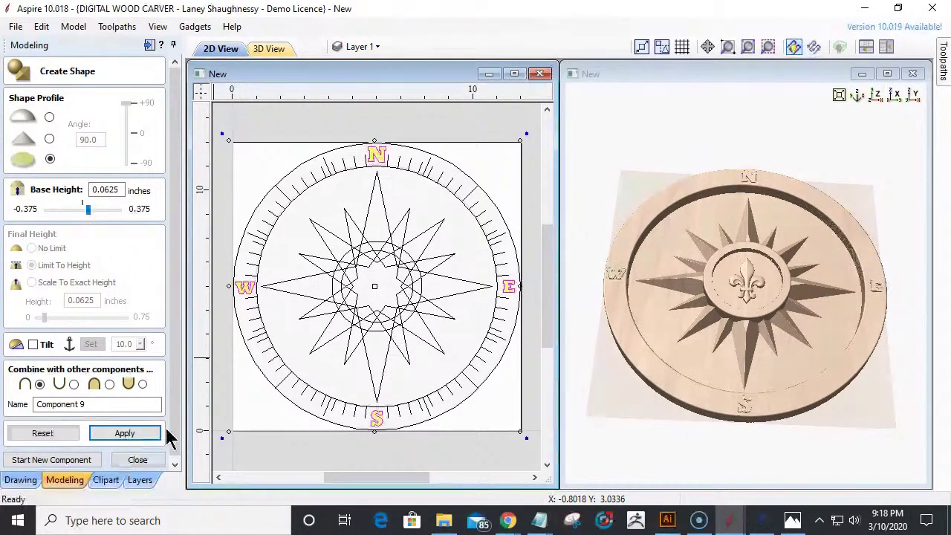
- Change the shape profile of the compass letters to rounded, checking it on the S
scroll(734, 424, up, 5)
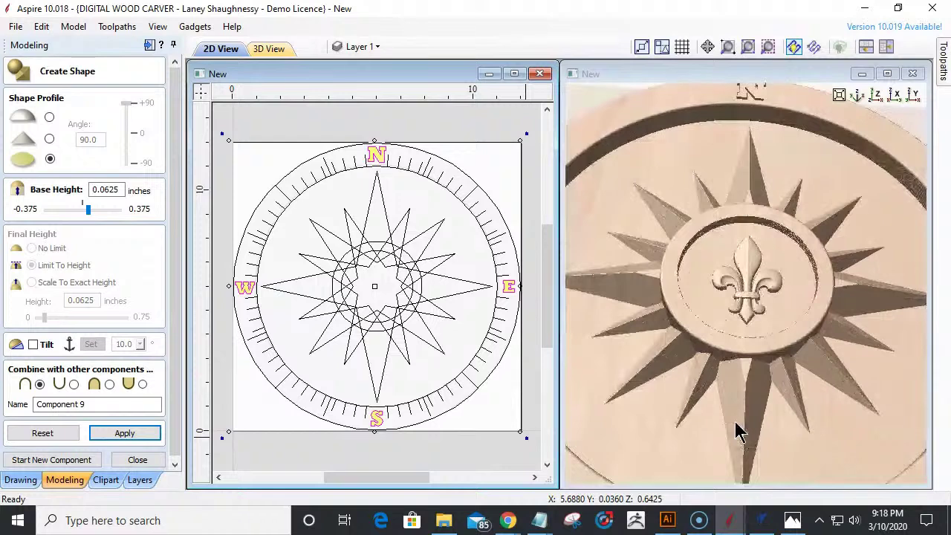
scroll(738, 430, down, 5)
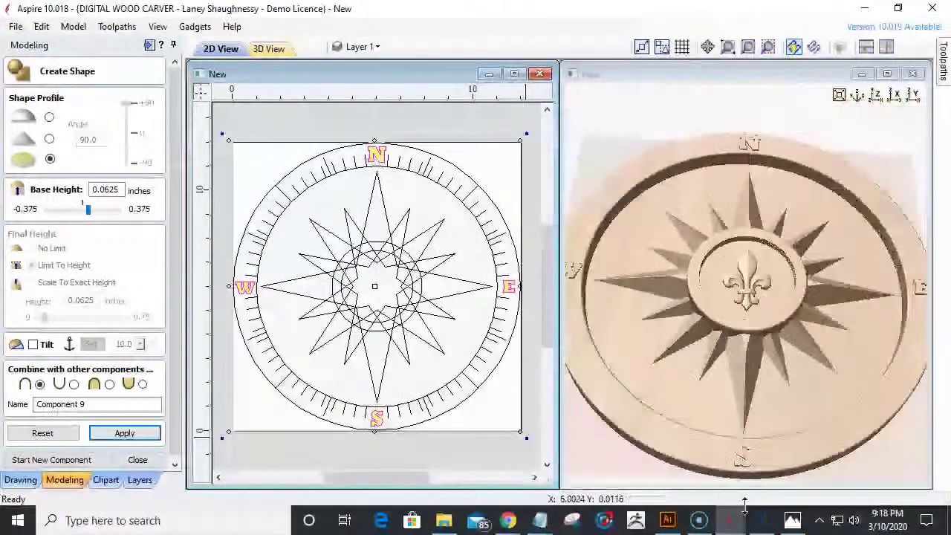
click(766, 434)
scroll(812, 401, up, 4)
drag(828, 431, 757, 255)
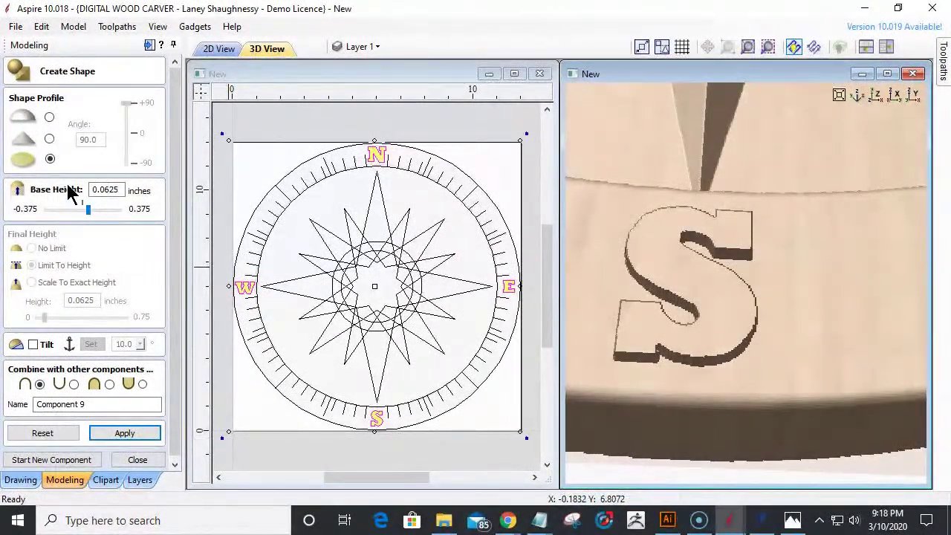
click(49, 118)
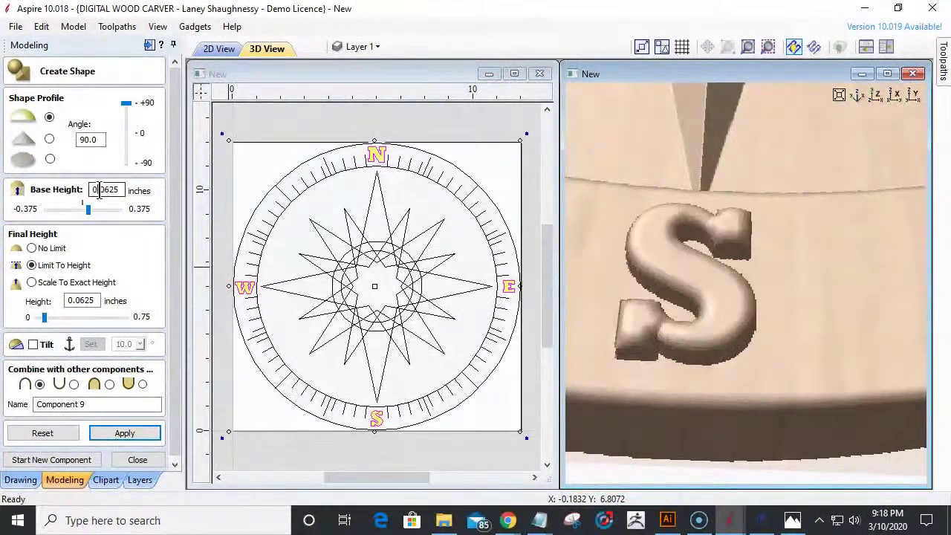
- Set the letters' base height to 0.125 inches, limit their final height to 0.03125 inches, apply and finish the shape
text(0.125)
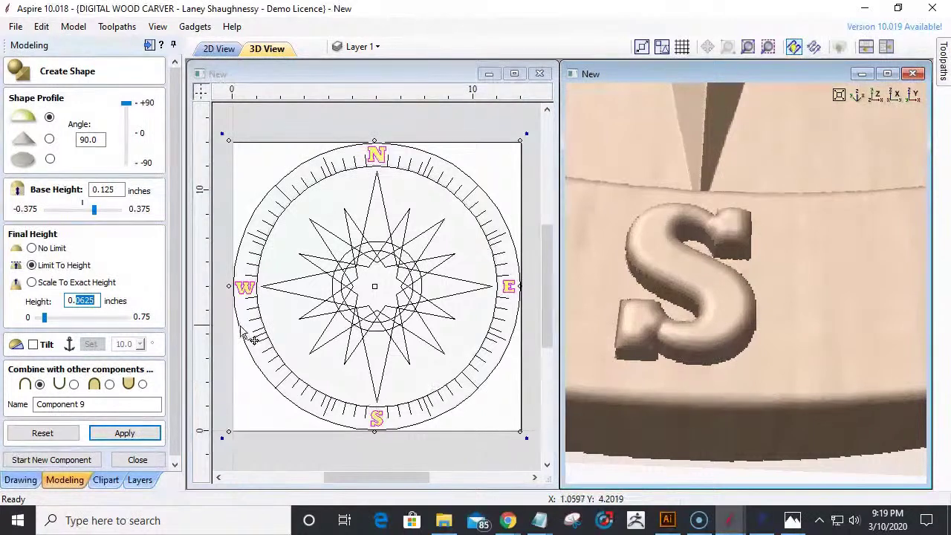
text(.03)
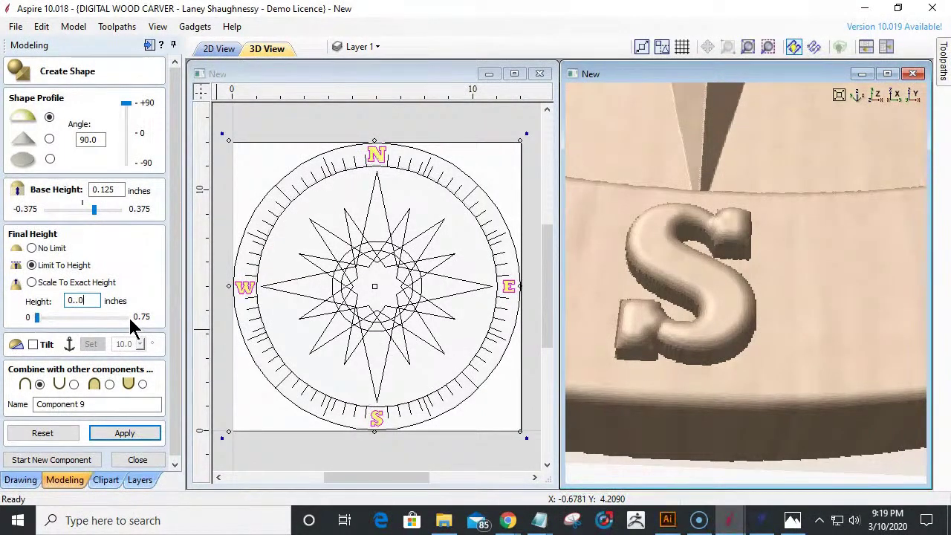
key(BackSpace)
key(BackSpace)
key(BackSpace)
text(03125)
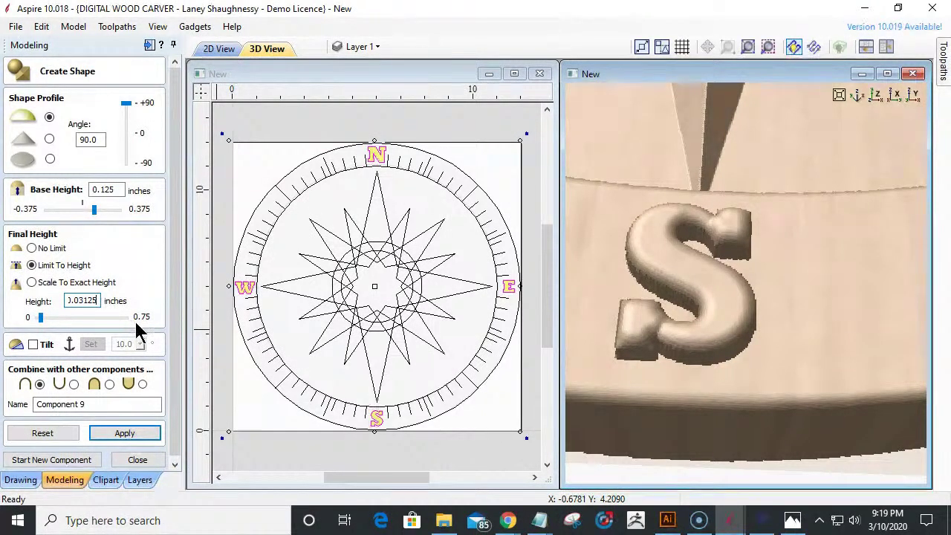
click(118, 430)
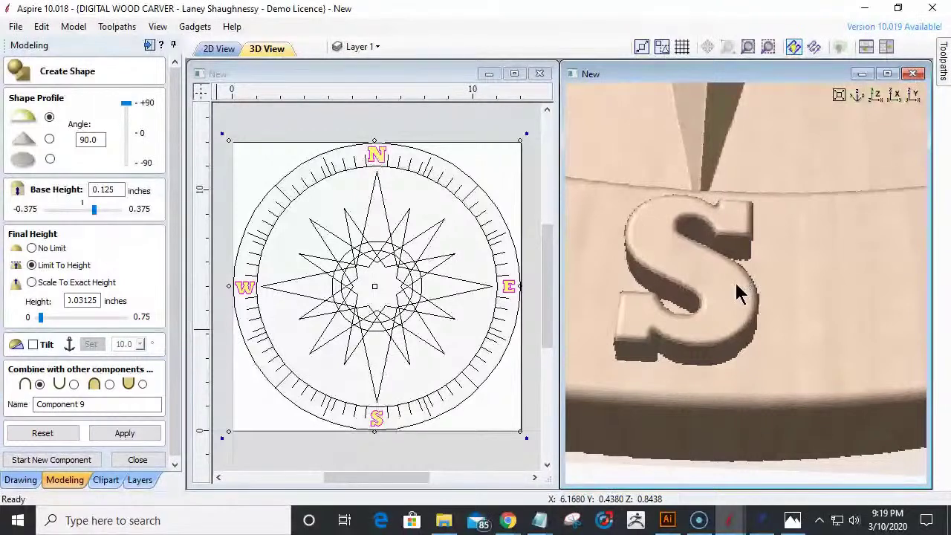
scroll(746, 311, down, 10)
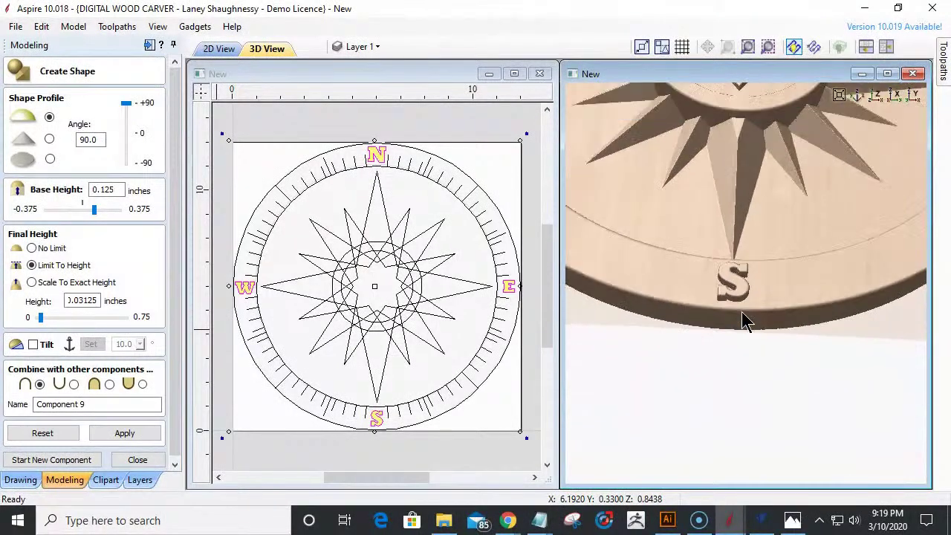
scroll(742, 312, down, 2)
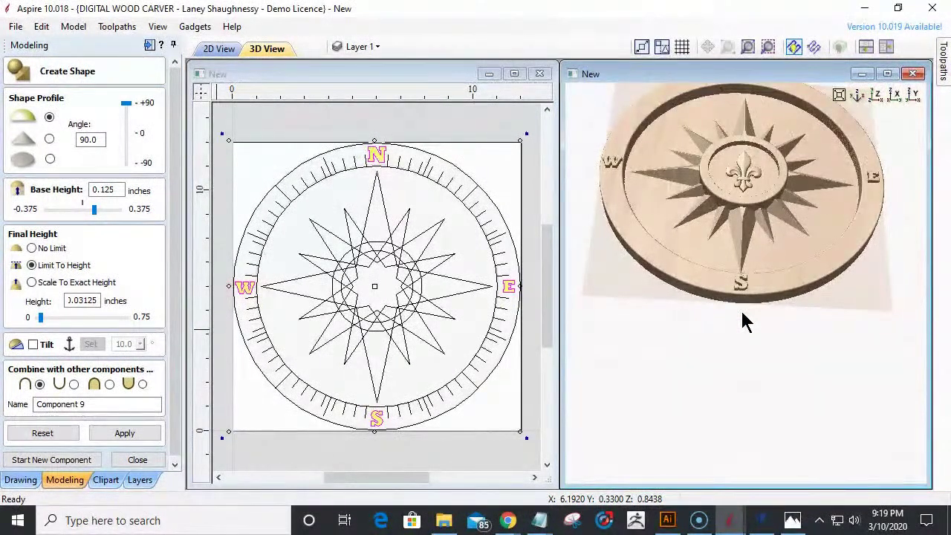
scroll(742, 311, up, 10)
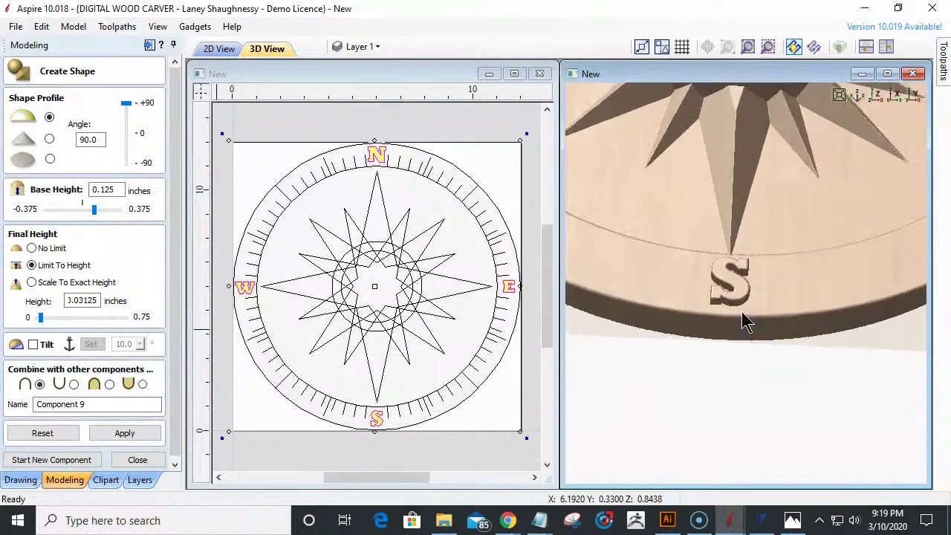
click(139, 461)
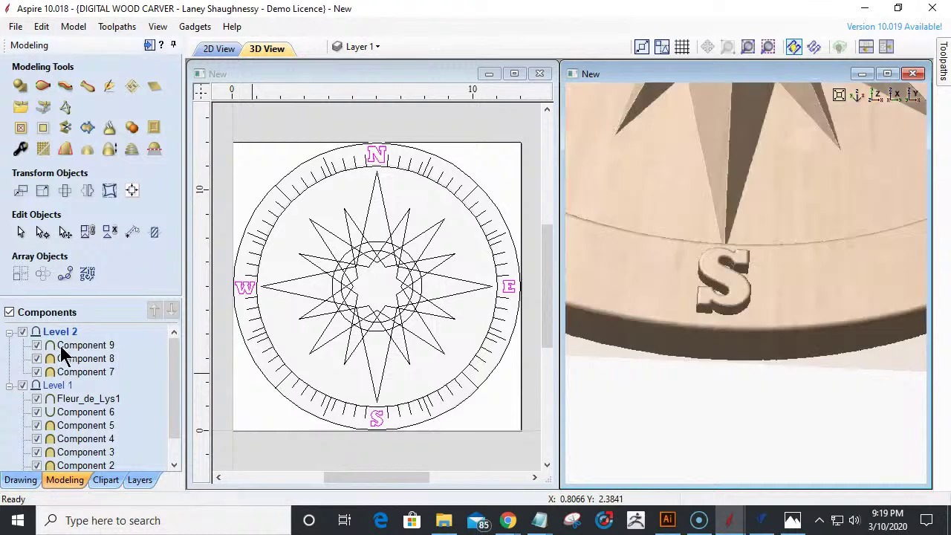
- Hide Component 8, Component 7 and all of Level 1 so only the letter component, Component 9, stays shown
click(62, 345)
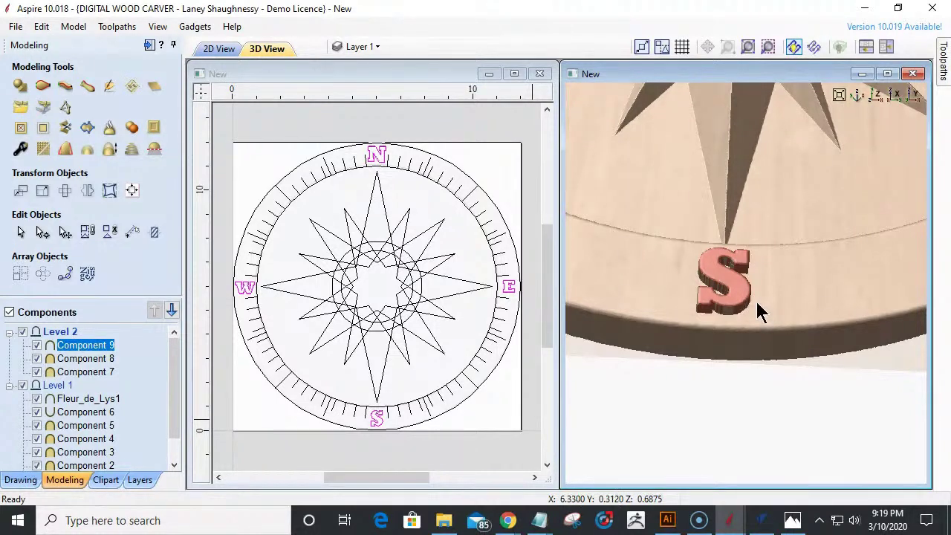
click(35, 359)
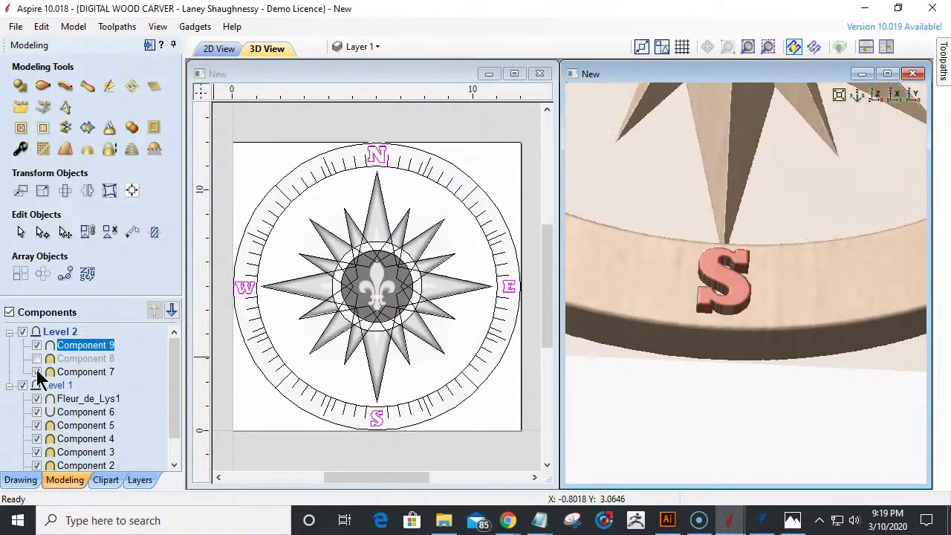
click(36, 370)
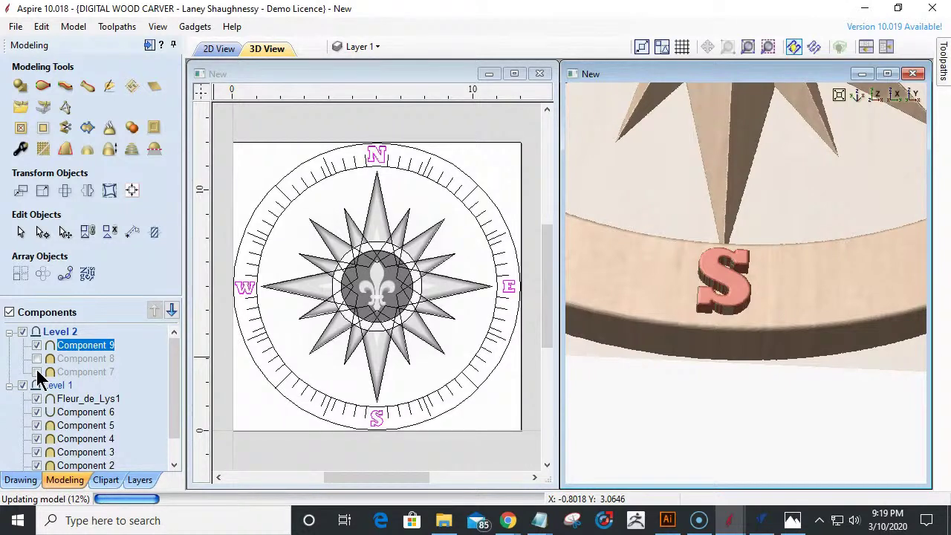
click(23, 385)
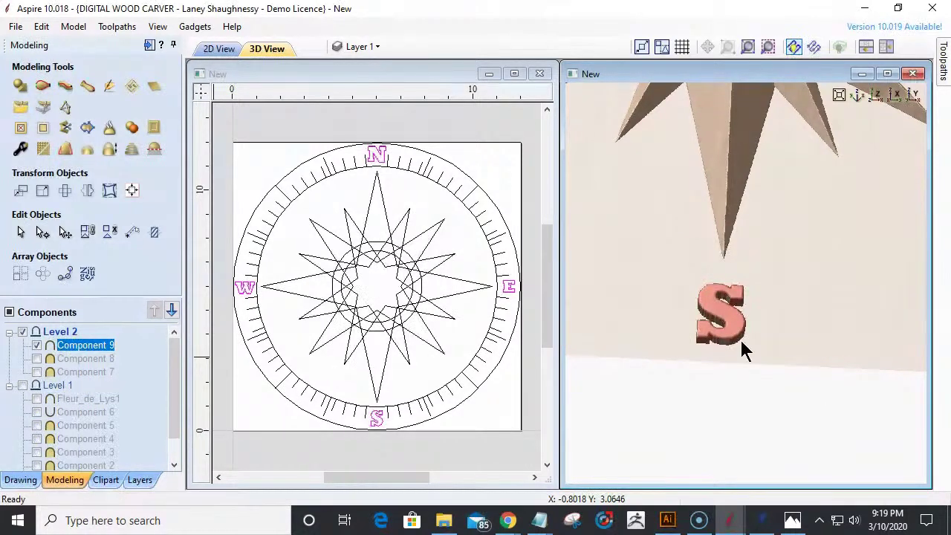
scroll(740, 338, down, 5)
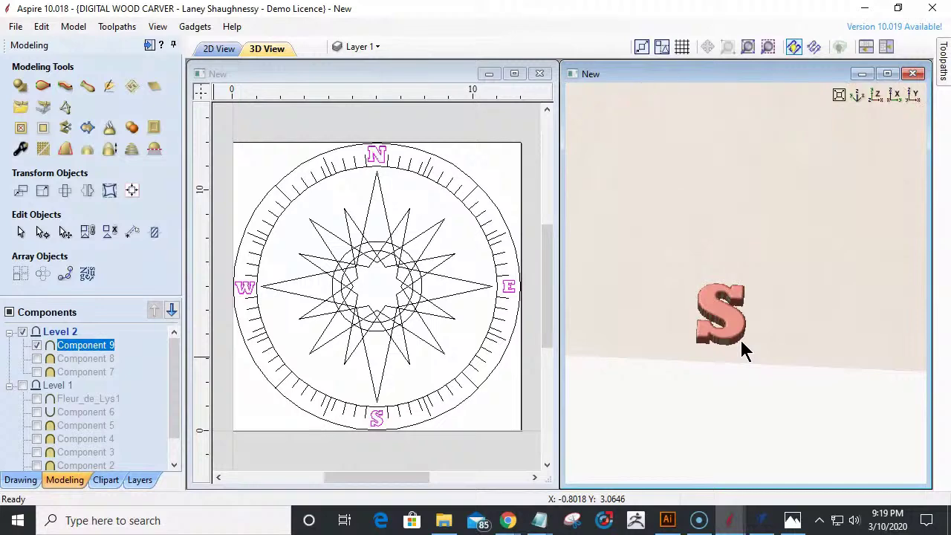
scroll(760, 170, up, 2)
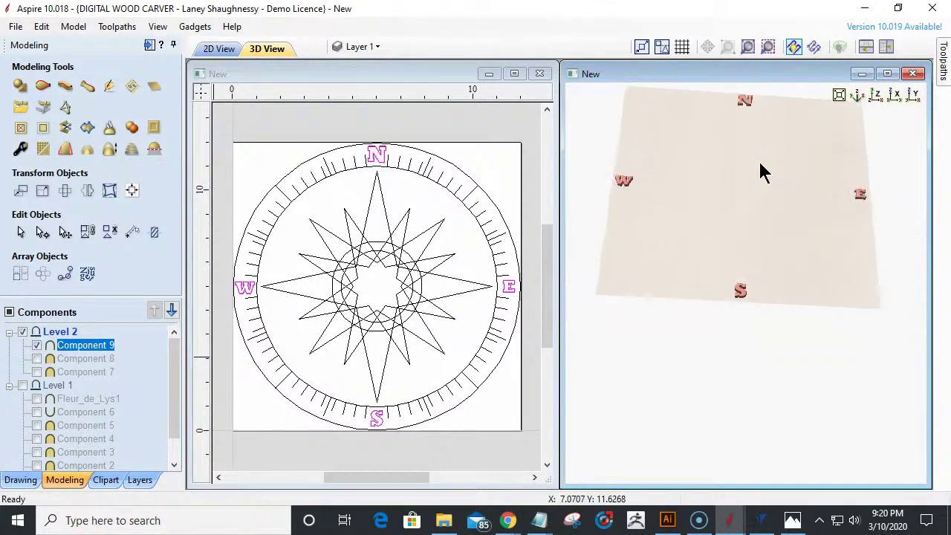
- Add a 22.5° draft to the visible letter model and inspect the drafted S
click(66, 150)
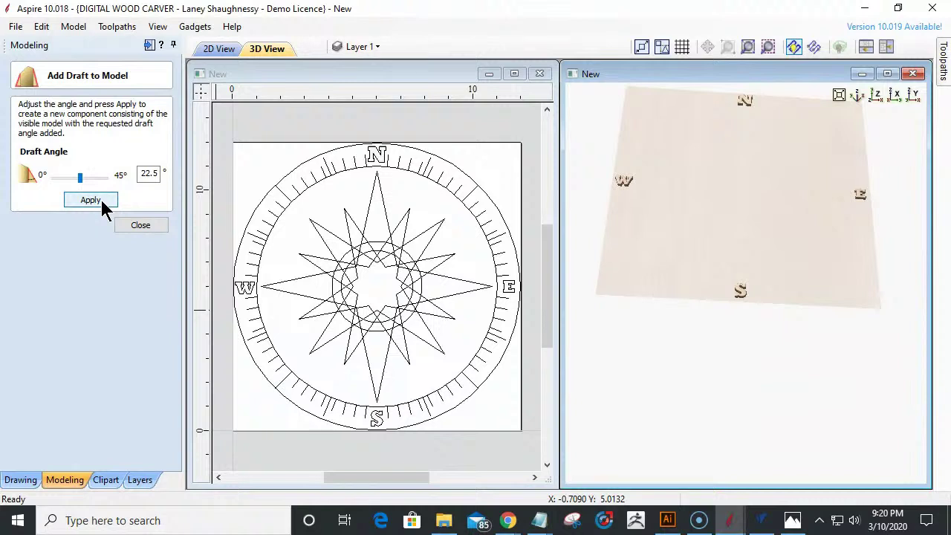
click(90, 199)
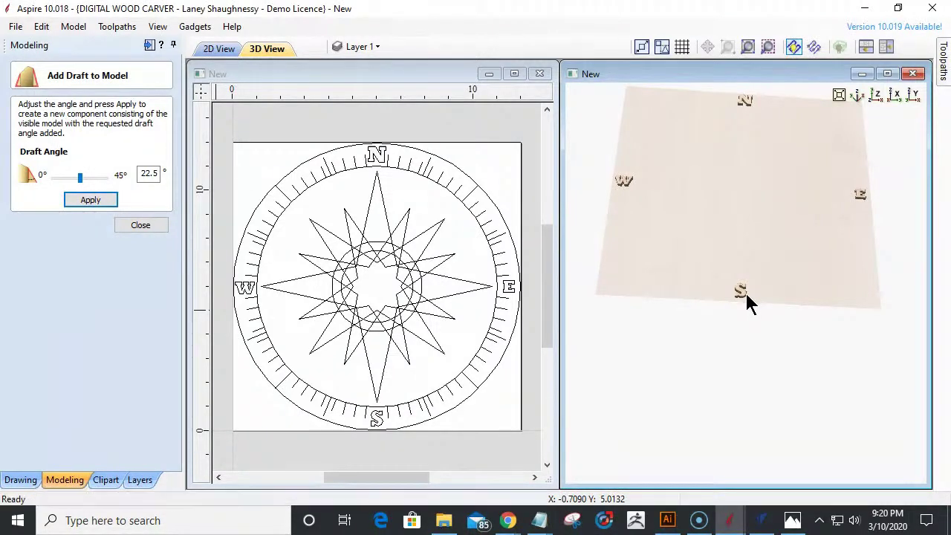
scroll(745, 293, up, 3)
scroll(743, 298, up, 3)
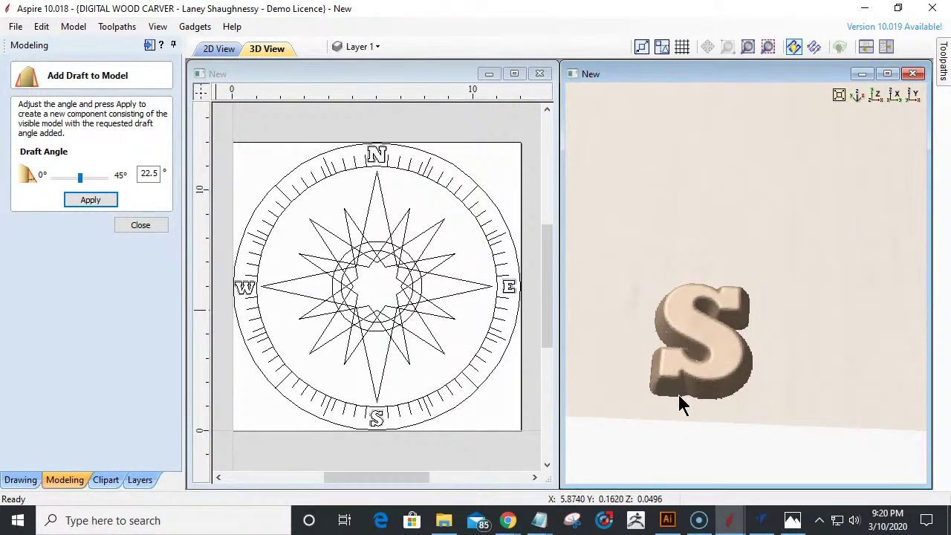
click(133, 226)
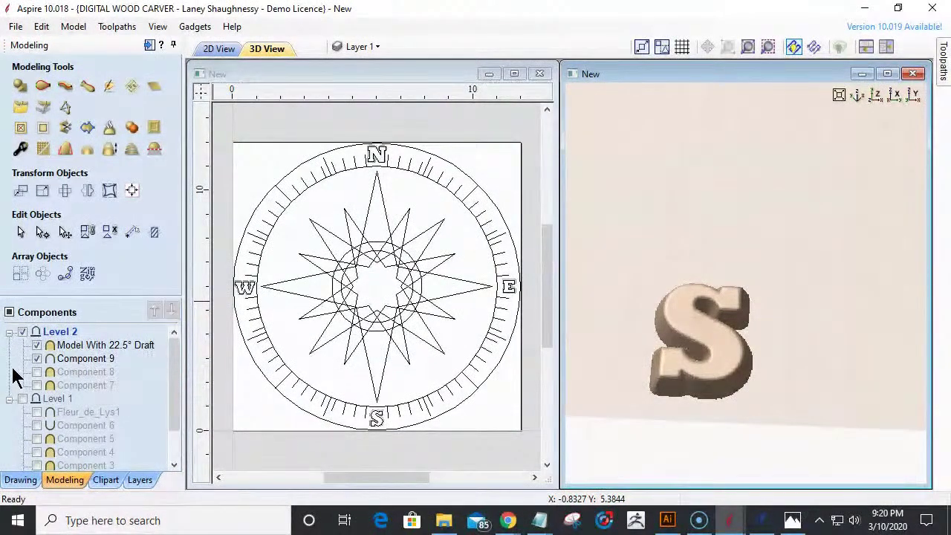
- Hide the original letter component, Component 9, and show Component 8, Component 7 and Level 1 again
click(36, 358)
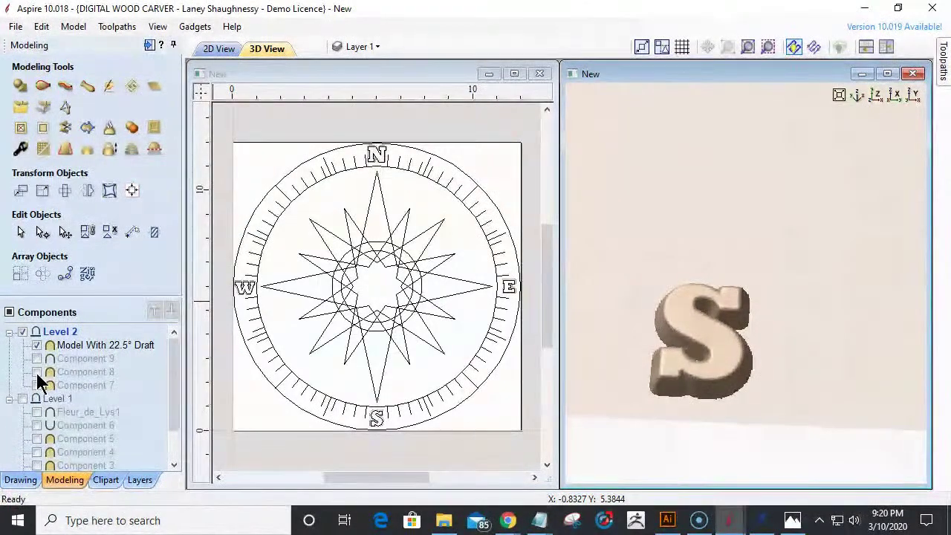
click(36, 372)
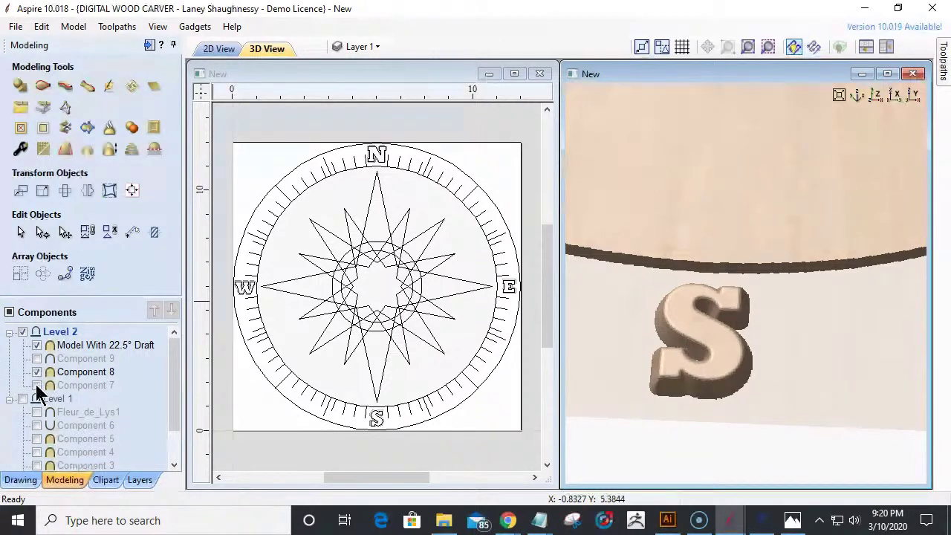
click(35, 385)
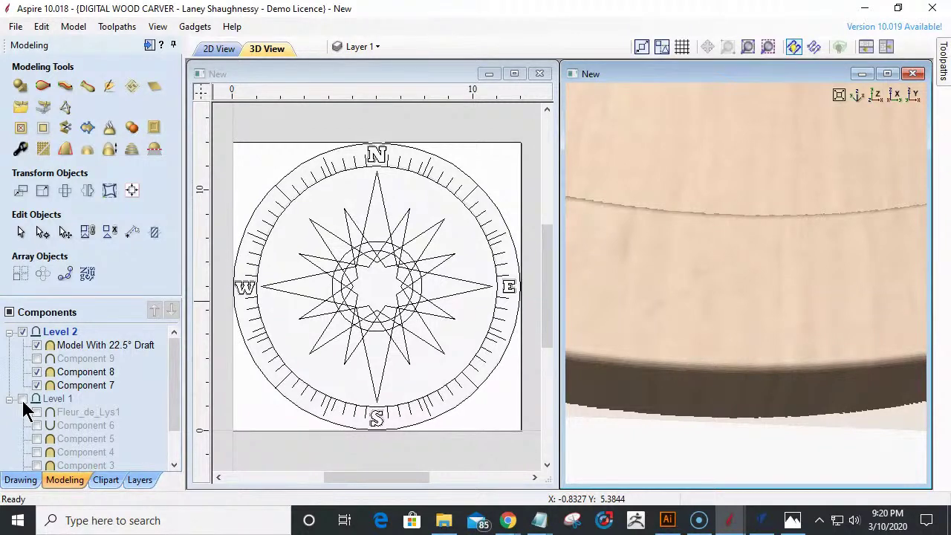
click(22, 399)
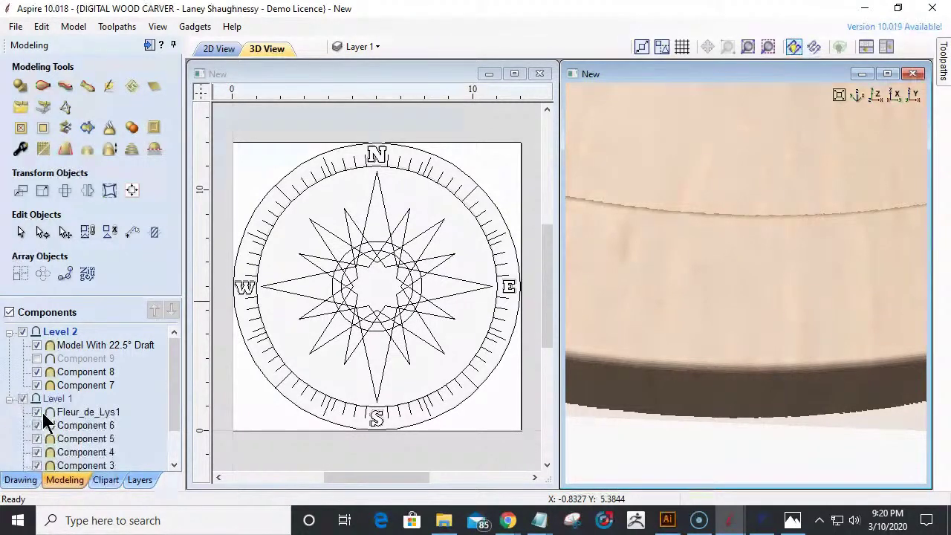
- Change the combine mode of the drafted letter model, Model With 22.5° Draft, to Add
click(87, 345)
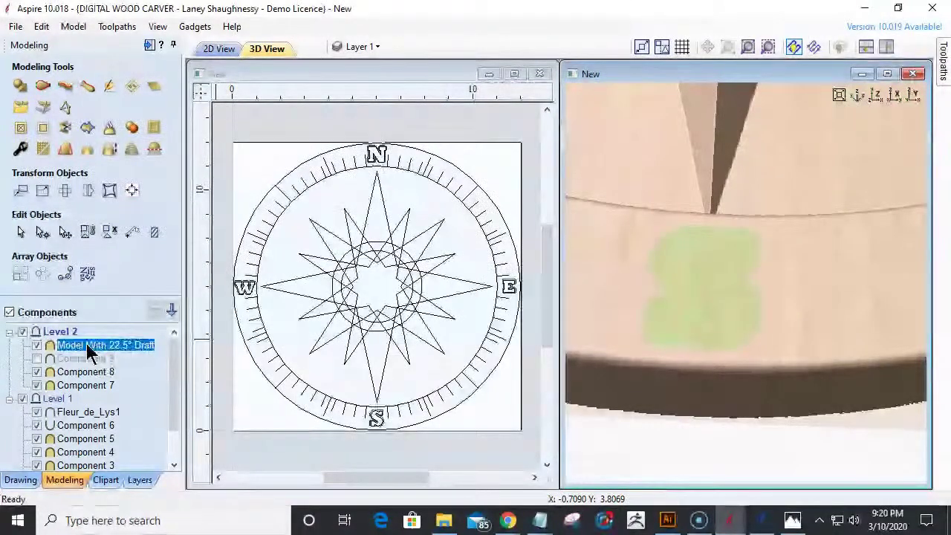
right_click(86, 343)
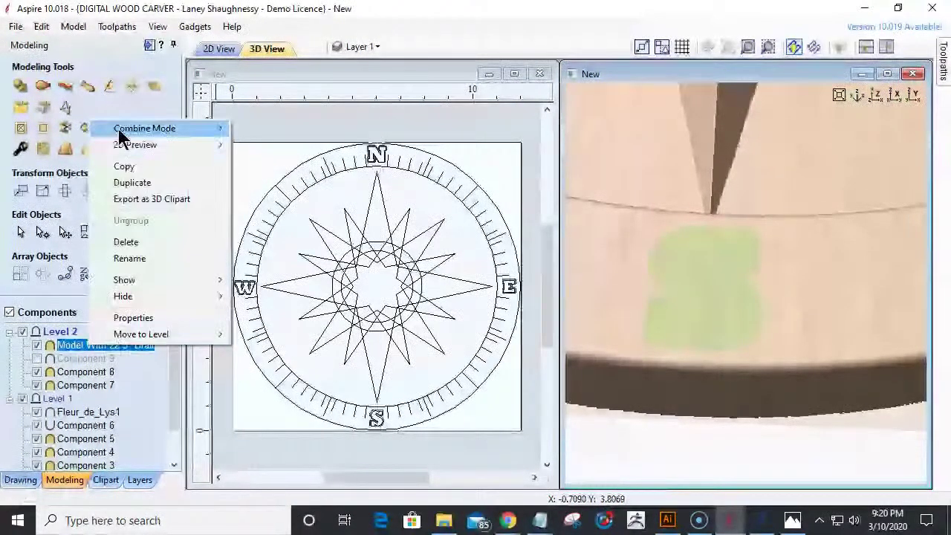
mouse_move(120, 134)
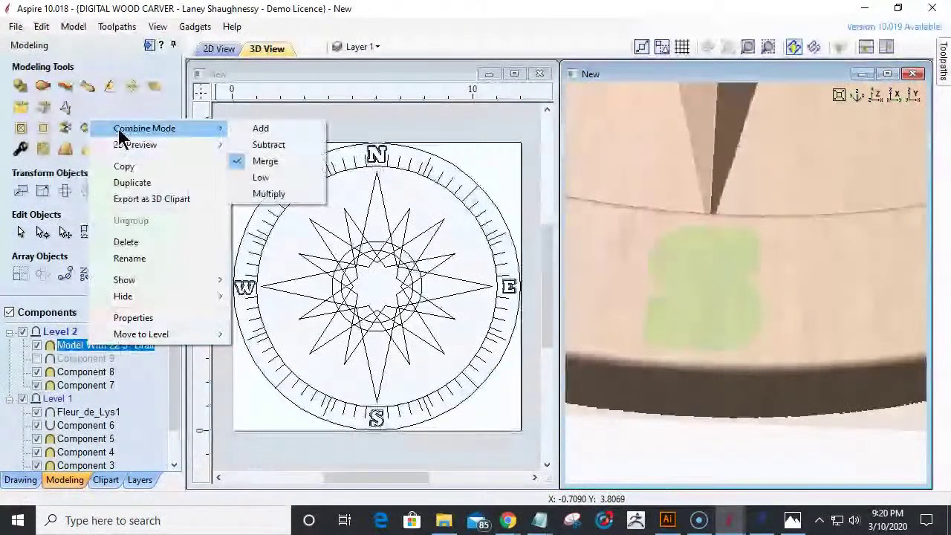
click(256, 131)
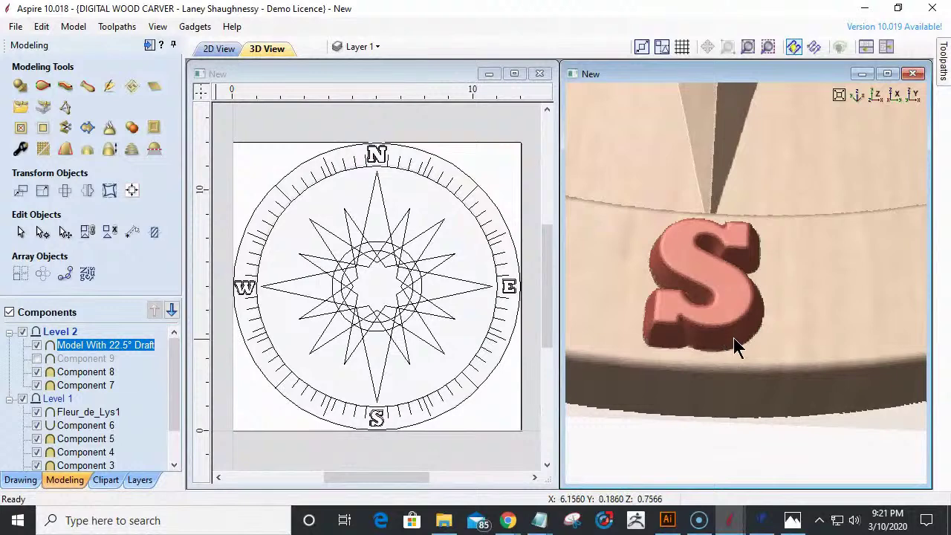
- Examine the raised letters on the whole 3D compass rose from straight above and at a slight tilt
scroll(733, 337, down, 5)
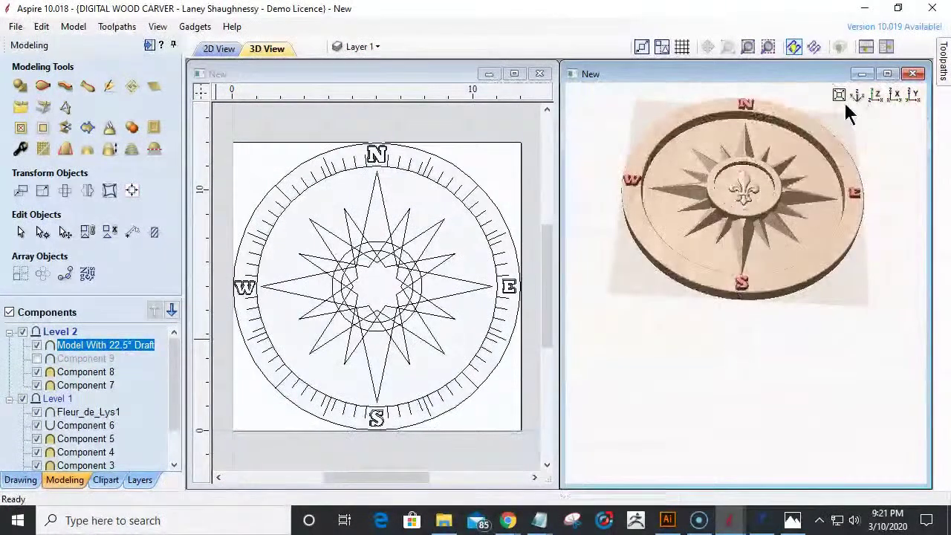
click(875, 95)
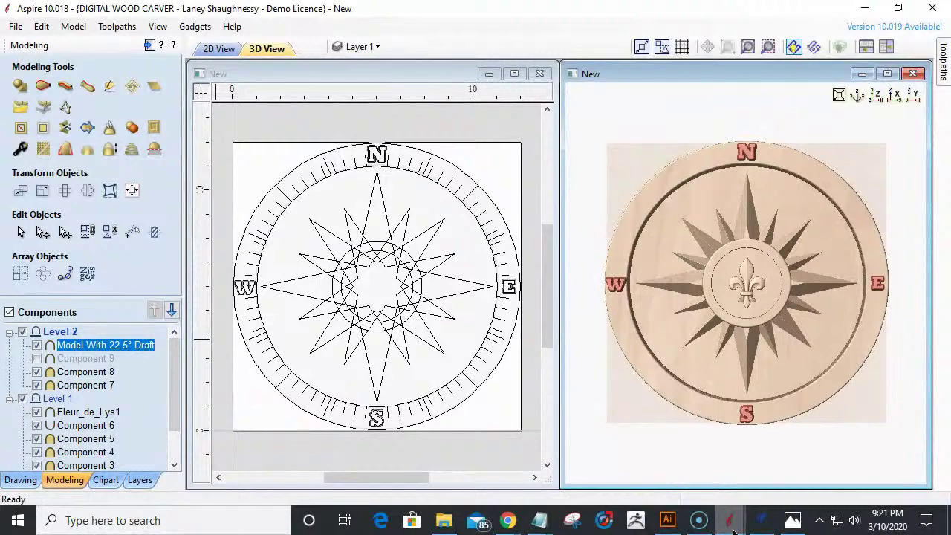
mouse_move(733, 533)
mouse_move(856, 468)
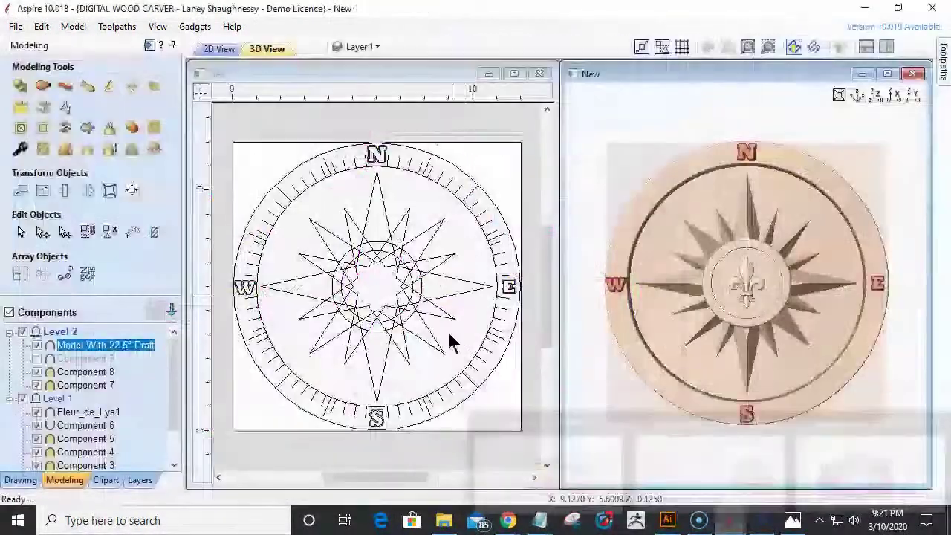
scroll(614, 290, up, 5)
scroll(616, 290, down, 5)
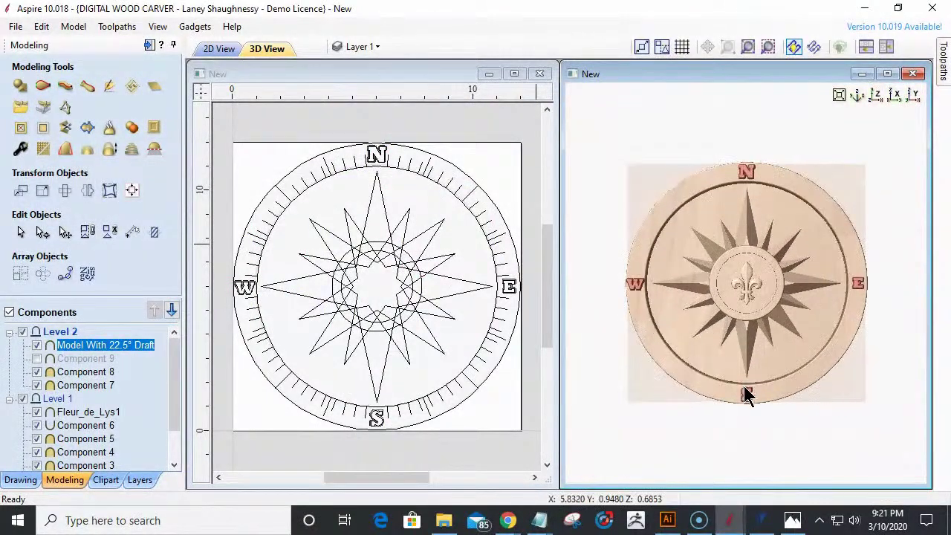
scroll(745, 388, up, 1)
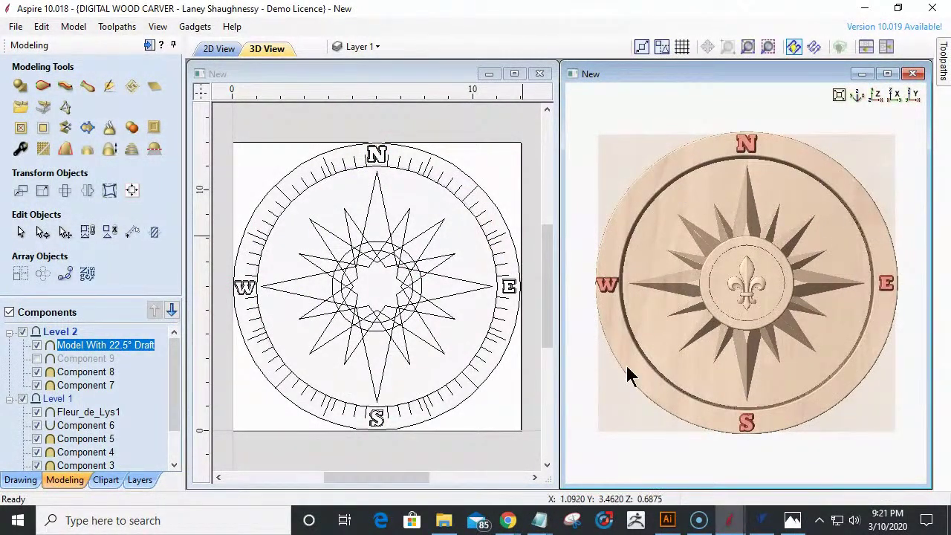
drag(780, 416, 795, 382)
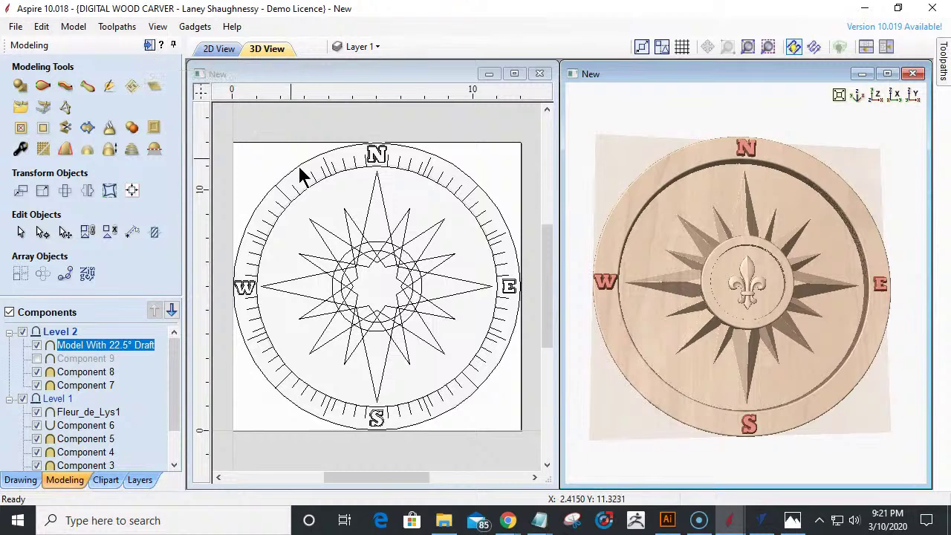
click(330, 177)
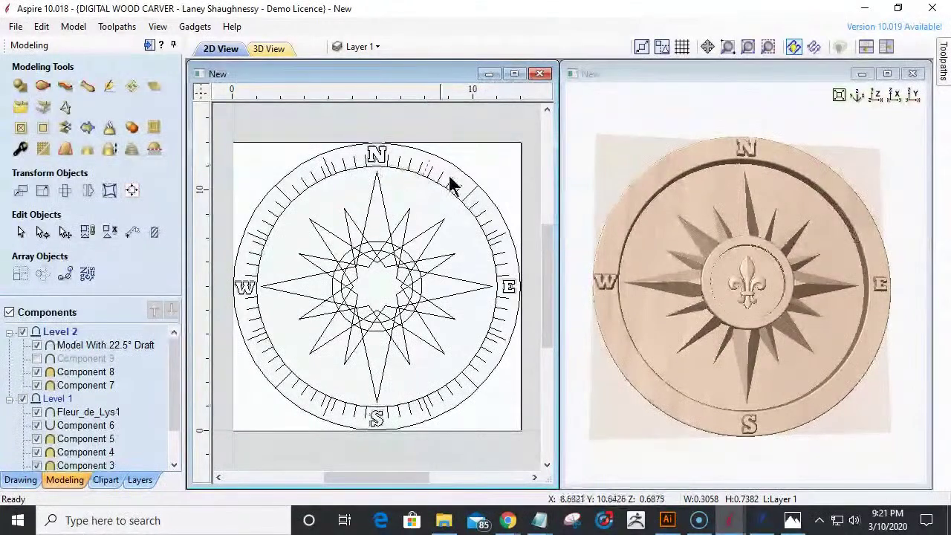
click(20, 88)
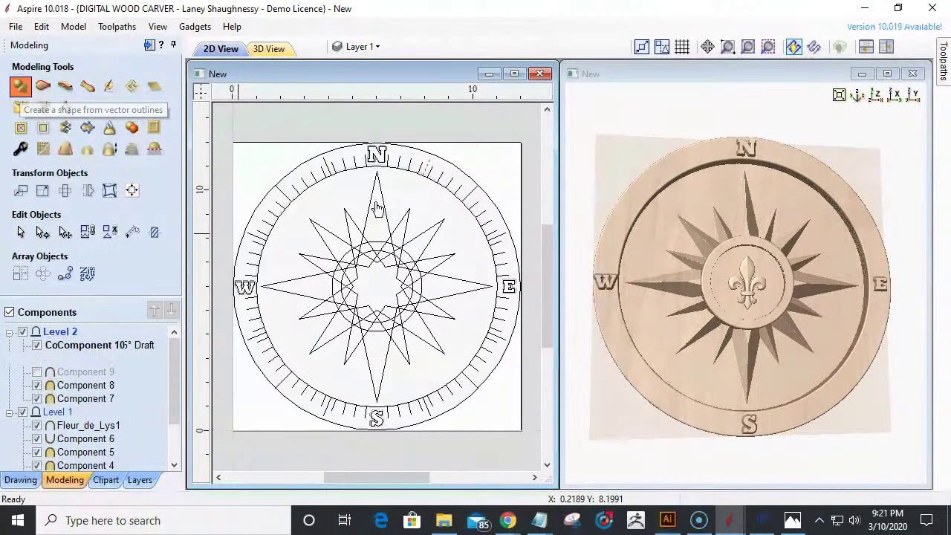
scroll(437, 176, up, 5)
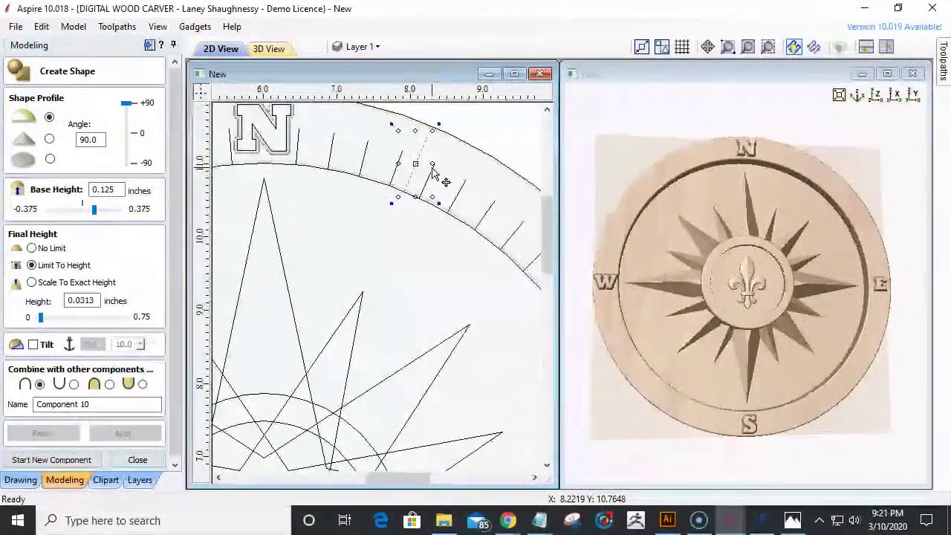
click(50, 158)
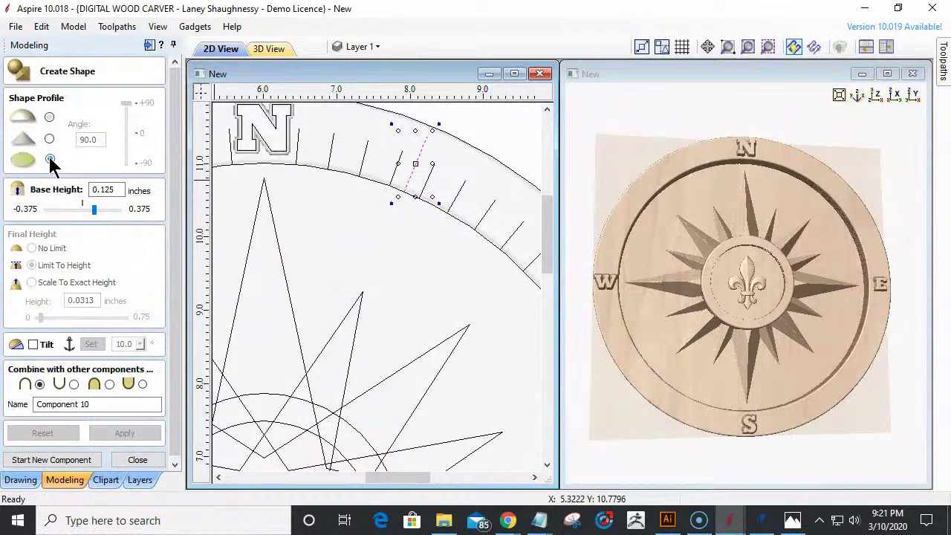
click(115, 191)
drag(115, 190, 90, 192)
key(BackSpace)
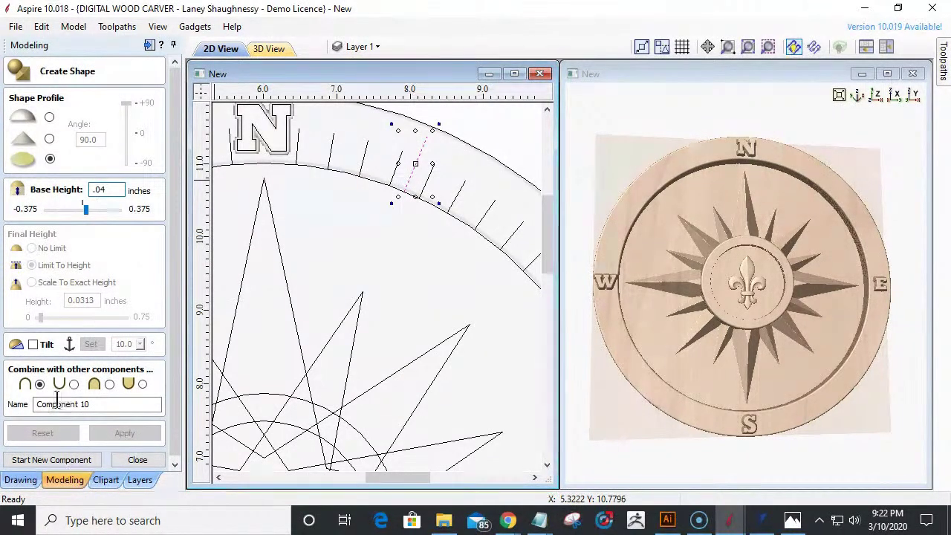
click(74, 384)
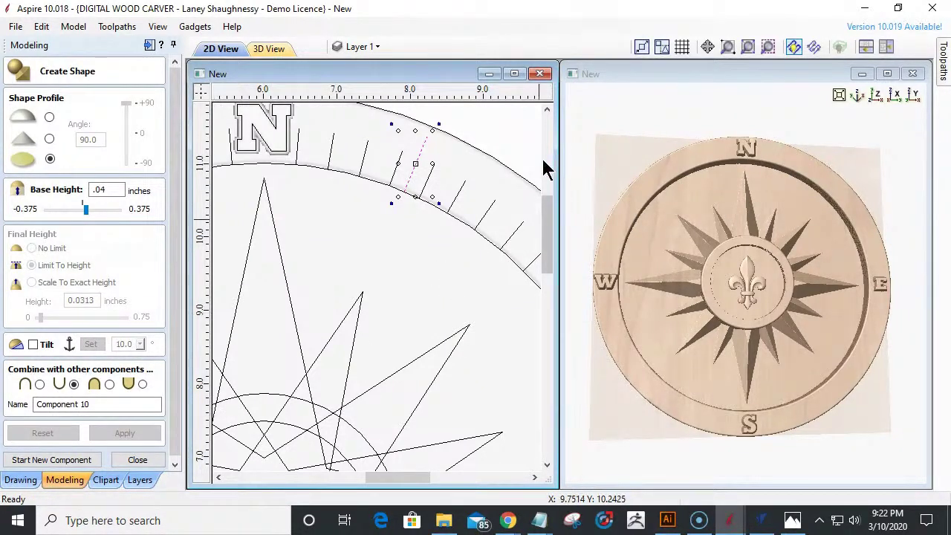
scroll(403, 167, up, 3)
scroll(402, 170, up, 1)
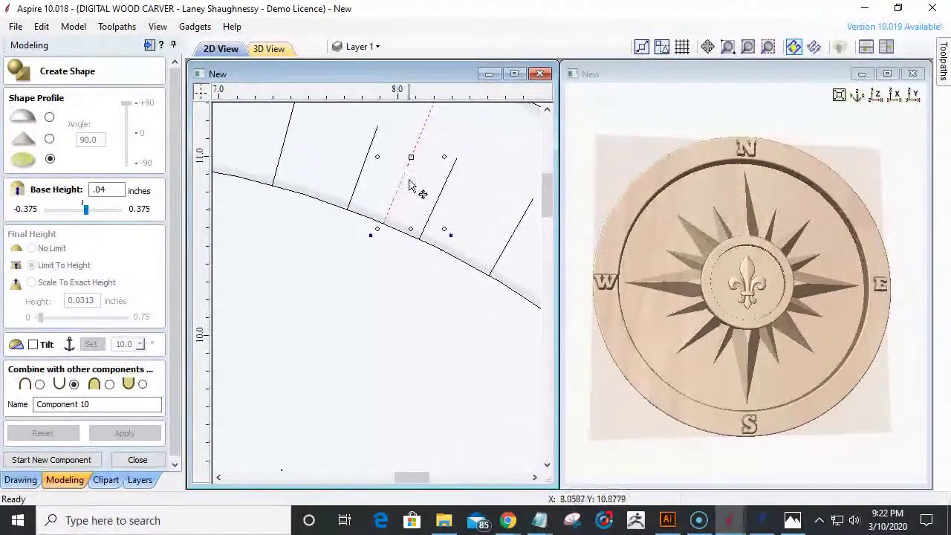
scroll(317, 208, down, 5)
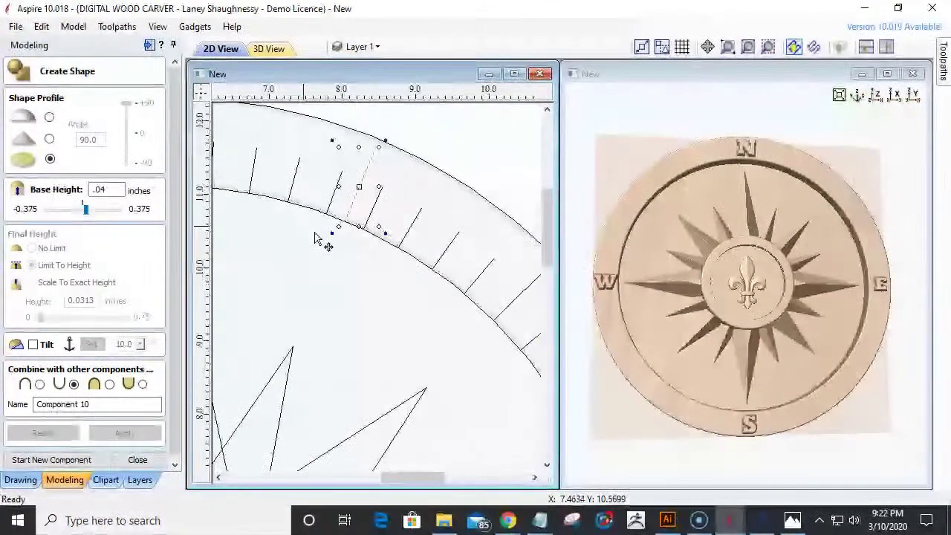
scroll(403, 254, down, 6)
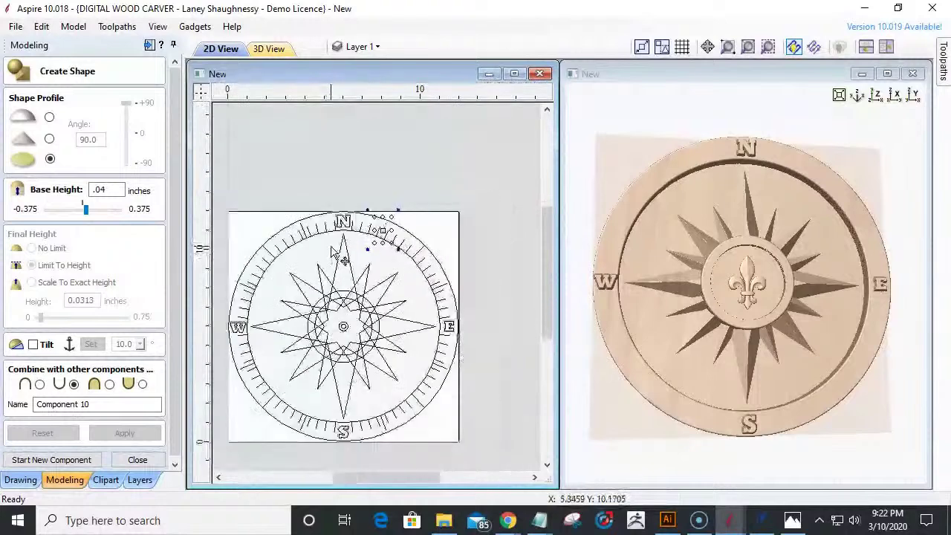
scroll(333, 252, up, 4)
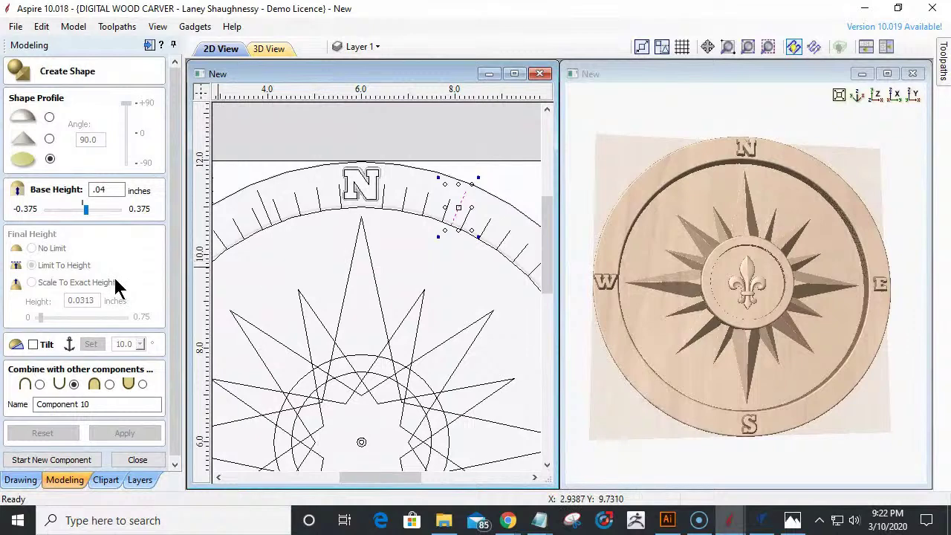
click(137, 460)
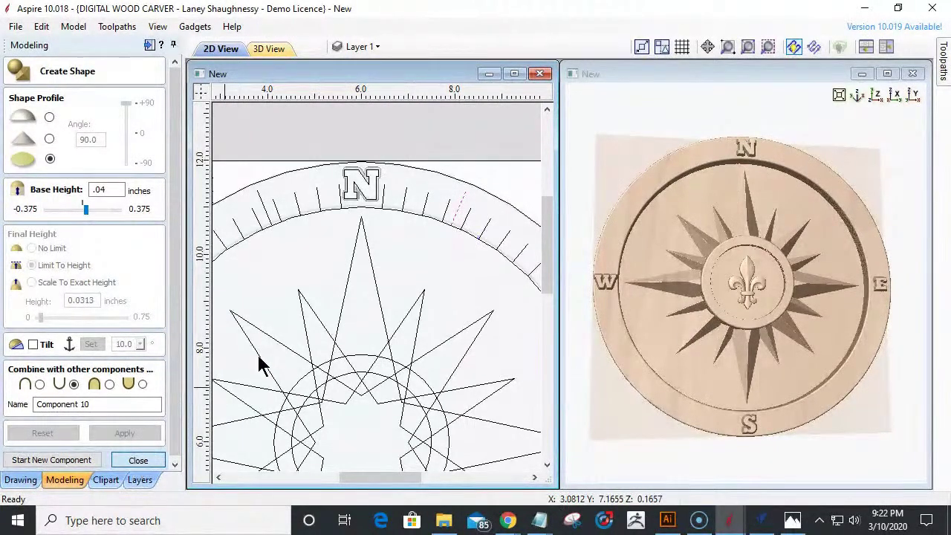
- Open the material setup for the toolpaths and scale the model to a new height of 0.74 inches
click(21, 480)
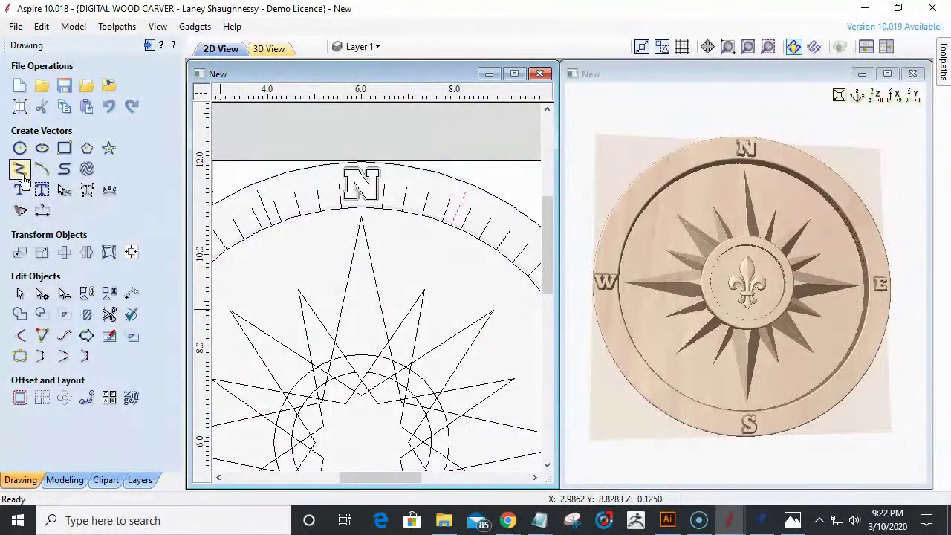
click(149, 45)
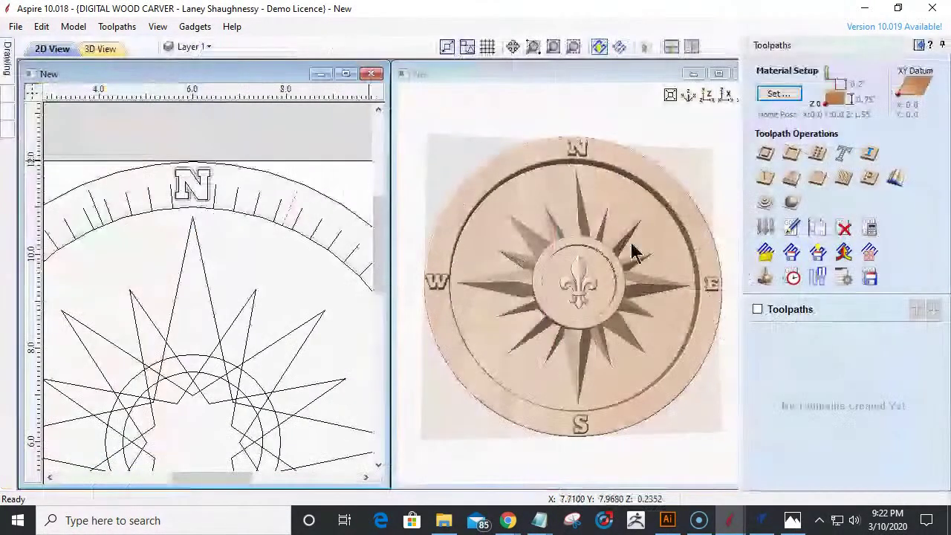
click(766, 205)
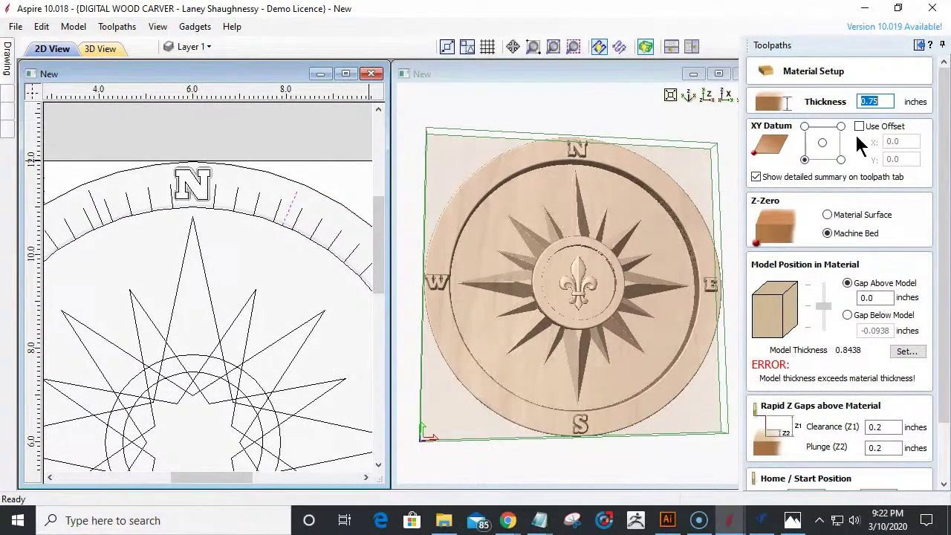
click(913, 354)
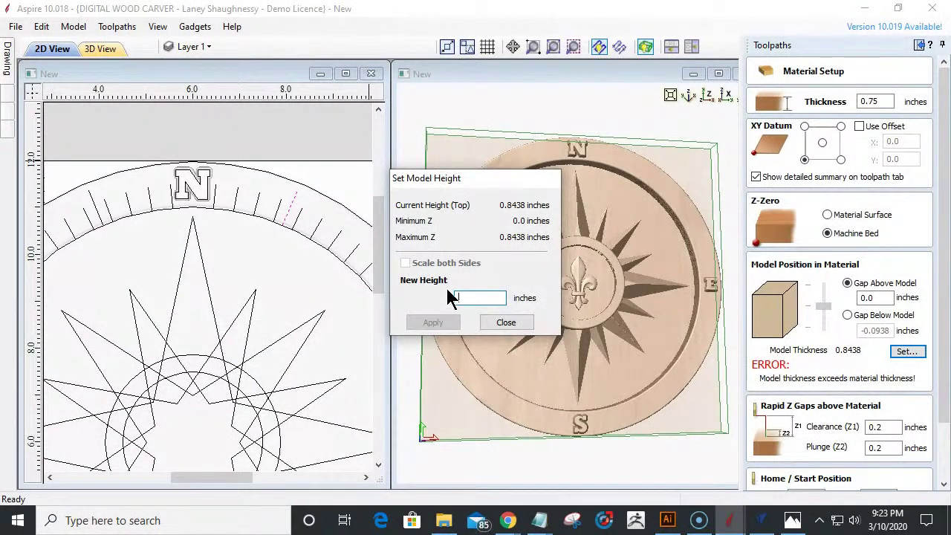
text(.75)
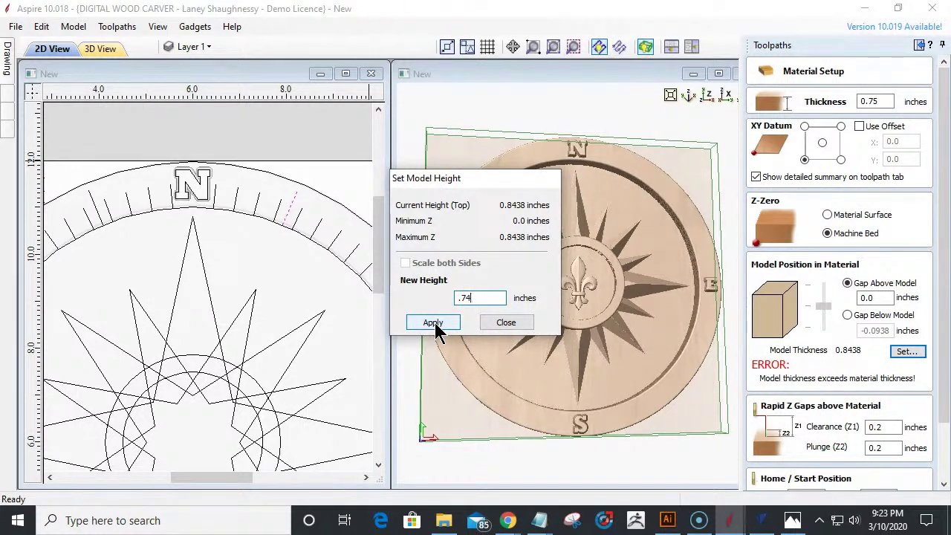
click(433, 323)
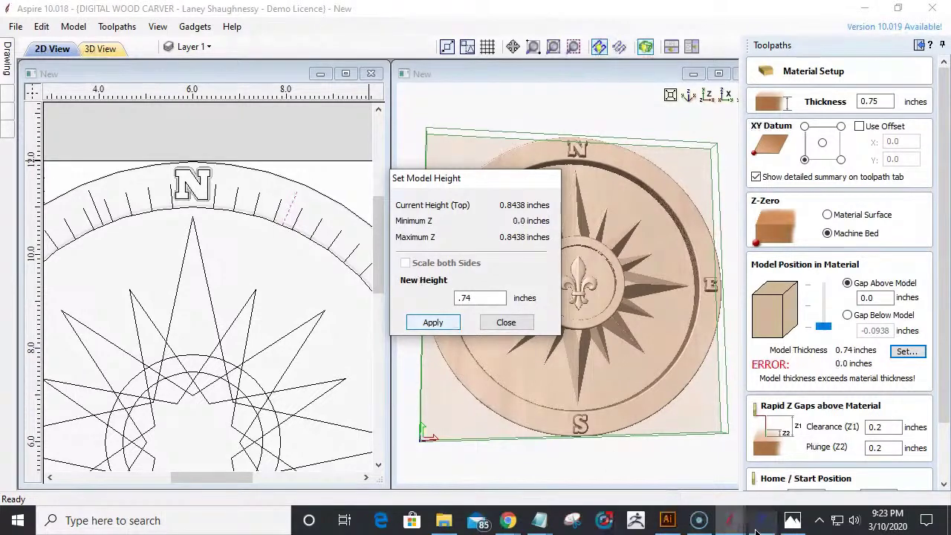
- Check the toolpath calculation in the other Aspire window with the ship carving and return to the compass project
mouse_move(730, 527)
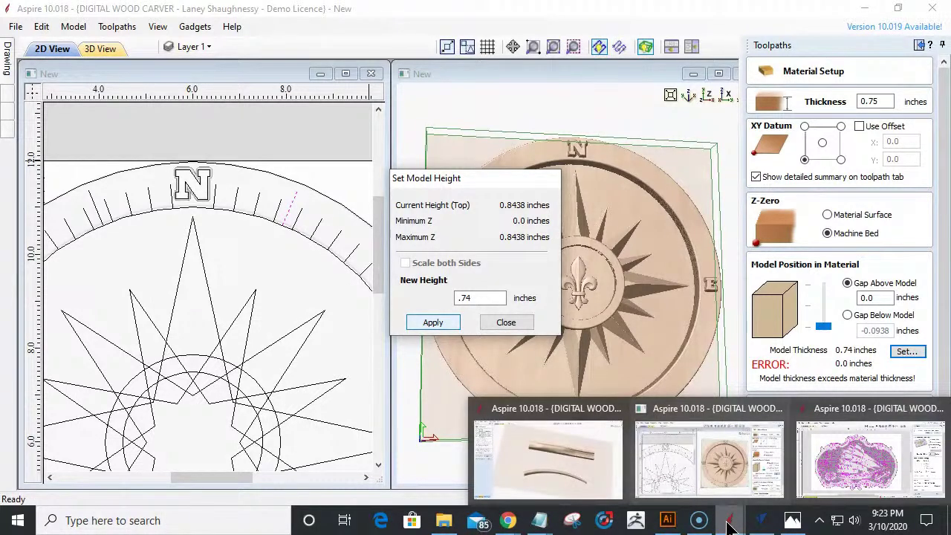
click(862, 459)
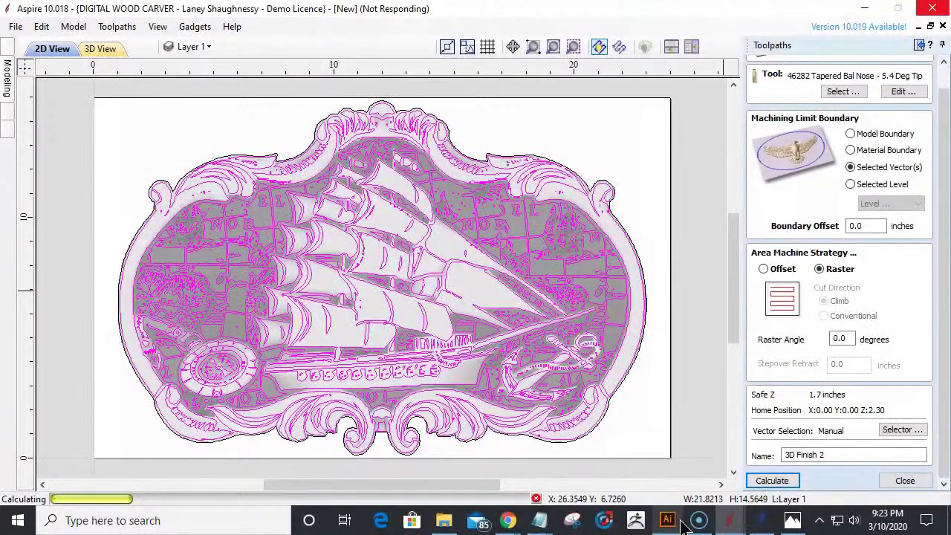
click(730, 520)
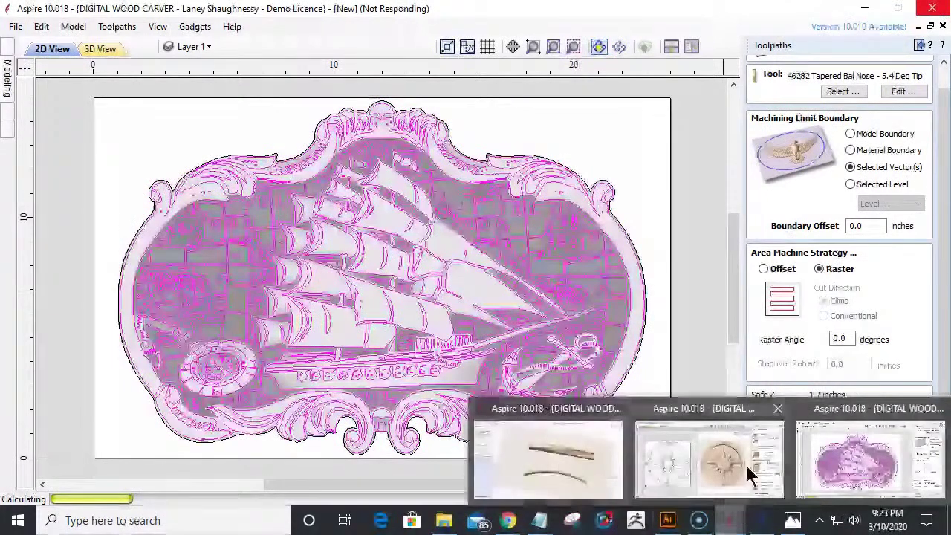
mouse_move(744, 461)
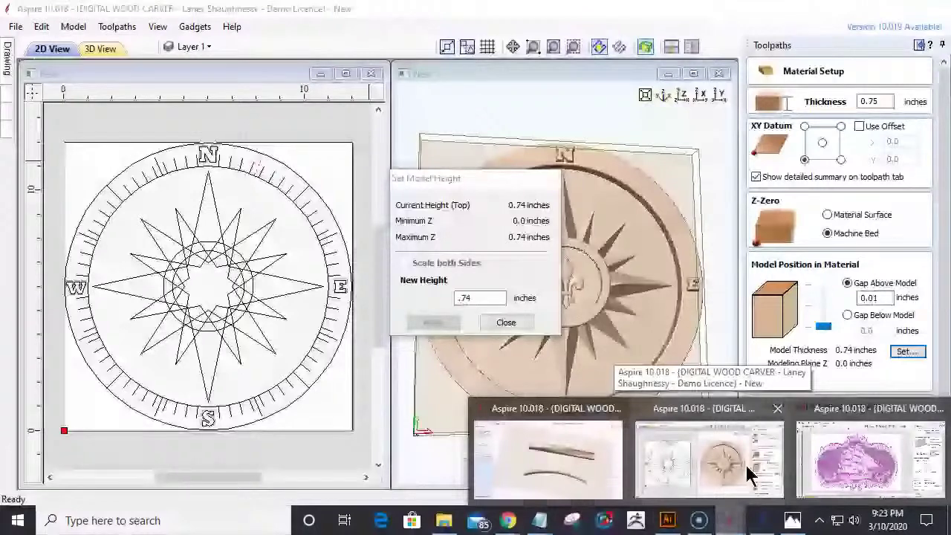
click(744, 462)
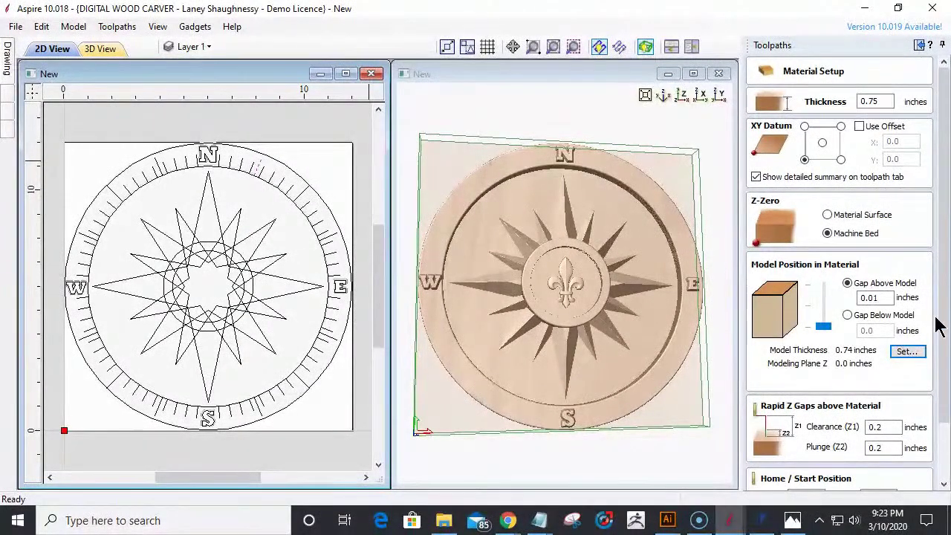
- Accept the material setup and select the compass's outer circle as the boundary vector for a Rough Machining toolpath
drag(940, 329, 941, 376)
click(788, 480)
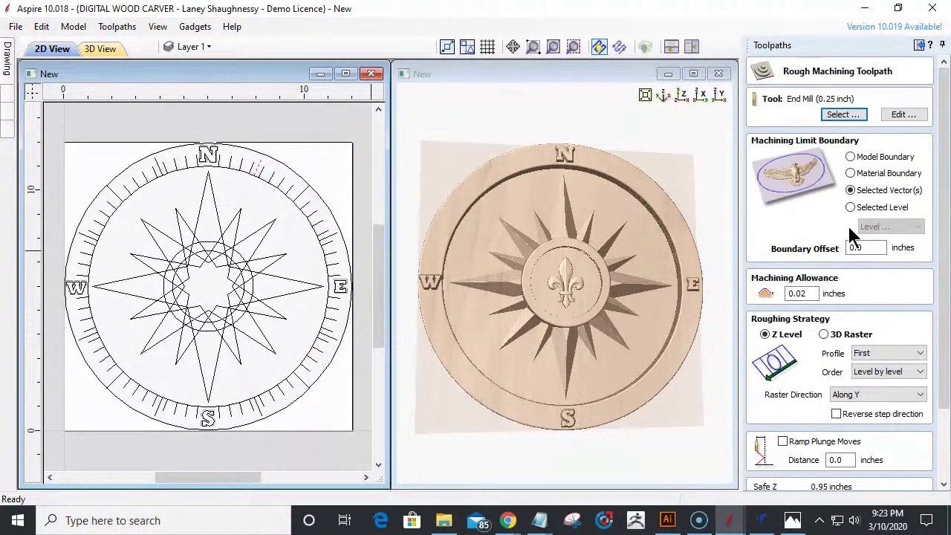
click(9, 61)
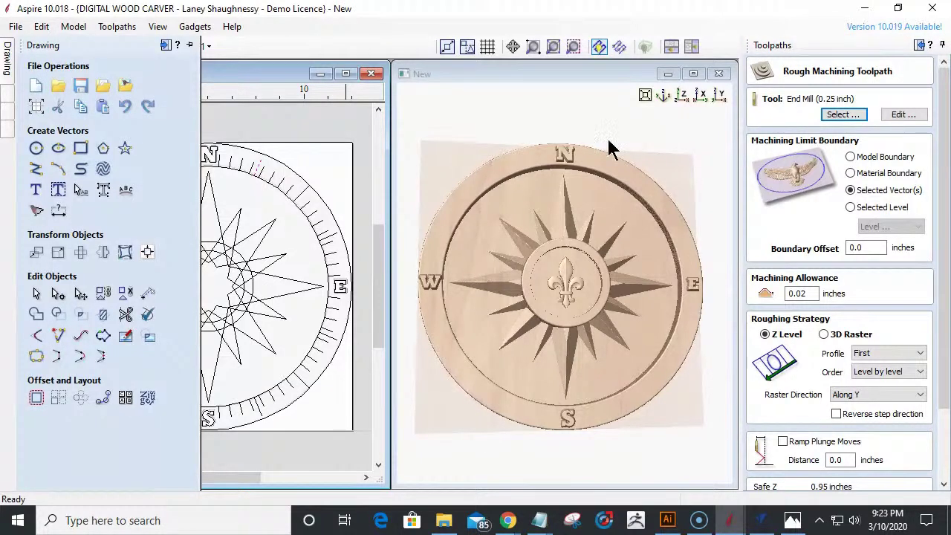
click(301, 176)
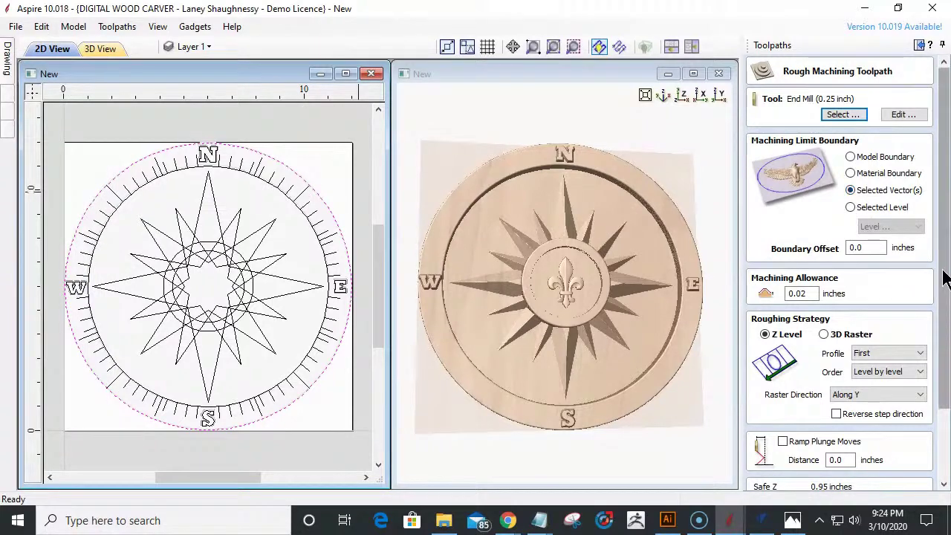
- Calculate the Z Level 3D Roughing 1 toolpath, enlarge the 3D view and preview the roughing cut in the material
scroll(937, 287, down, 3)
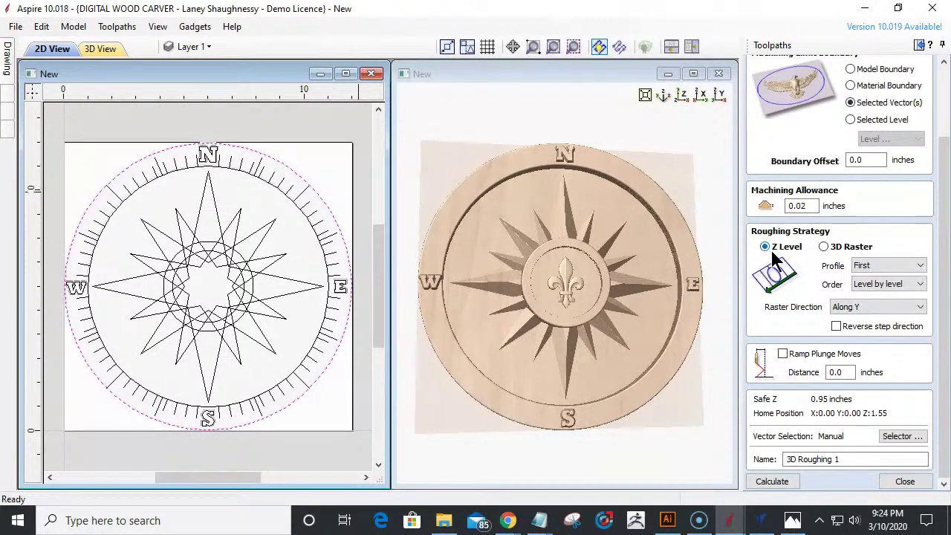
click(779, 482)
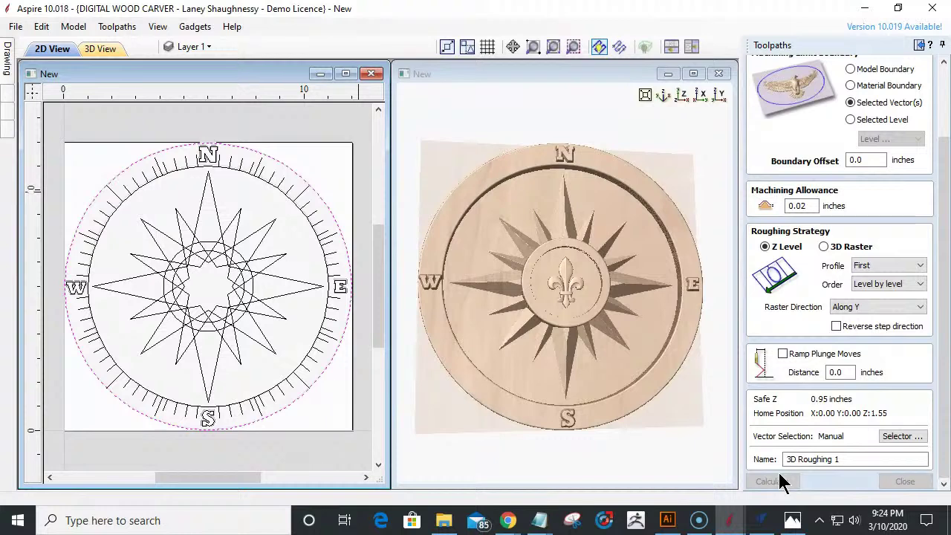
click(687, 73)
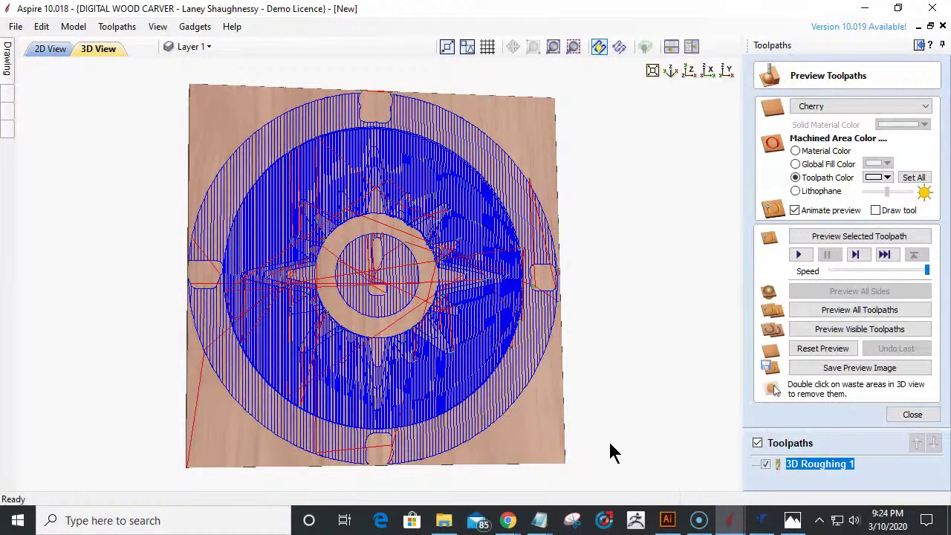
click(841, 238)
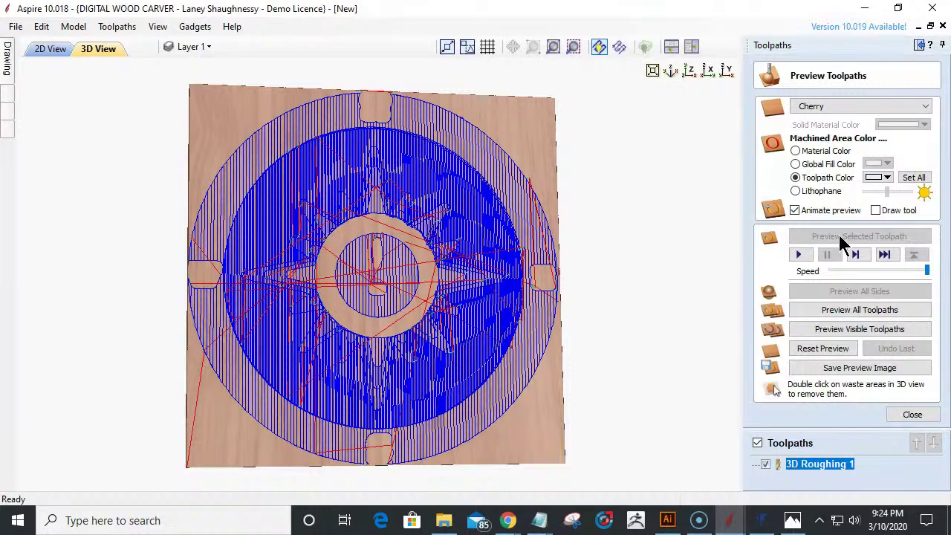
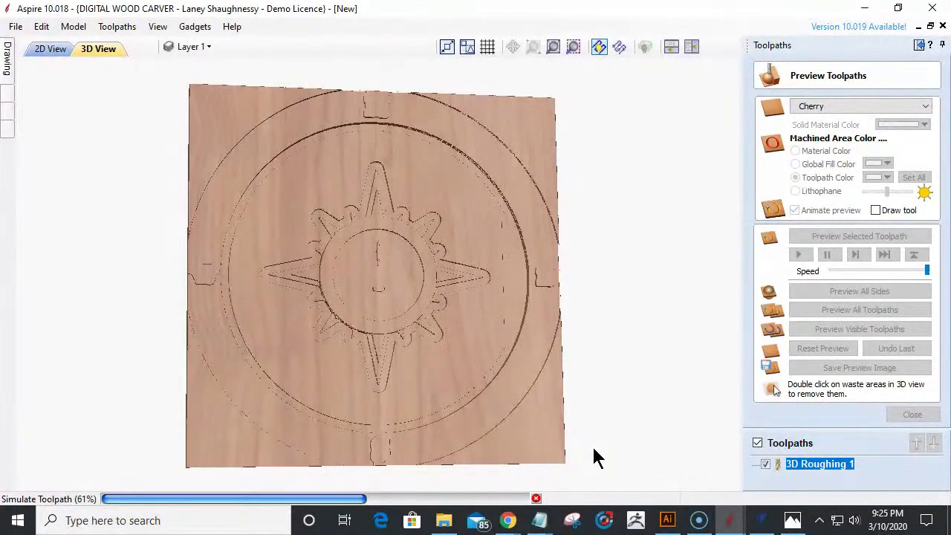
- Look in on the ship carving's toolpath calculation in the other Aspire window and come back to the compass preview
mouse_move(741, 527)
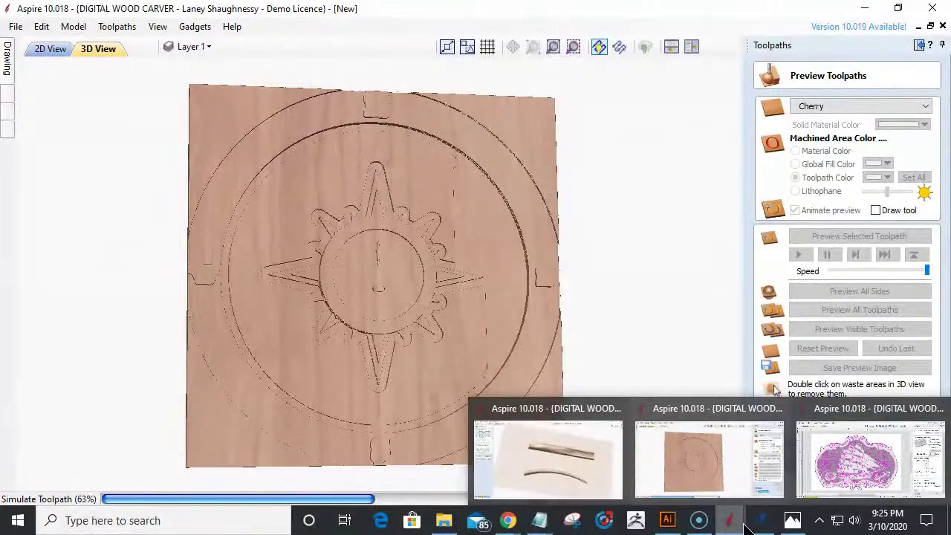
click(837, 445)
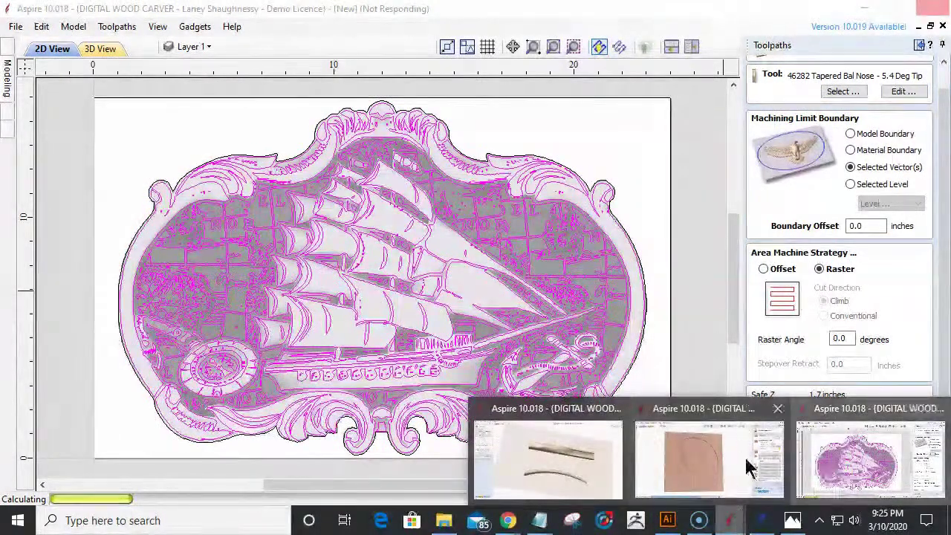
click(728, 466)
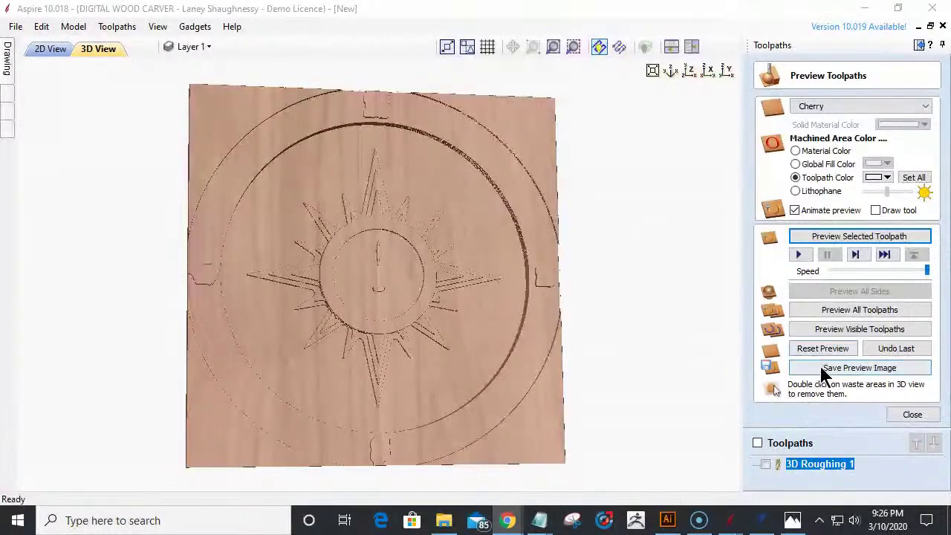
- Calculate a Finish Machining toolpath with the 46286 Tapered Ball Nose - 3.6 Deg, selected-vector boundary and Raster strategy at 0.0 degrees
click(912, 413)
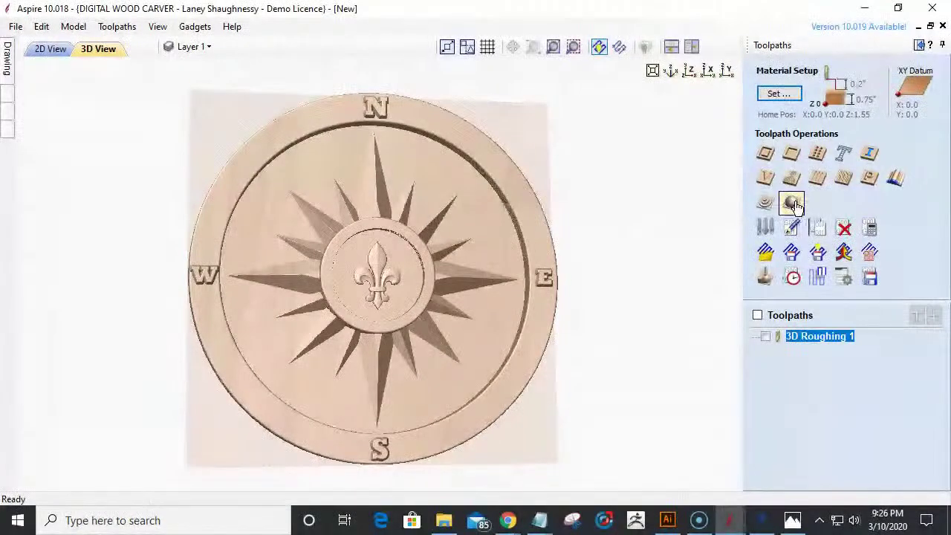
click(794, 205)
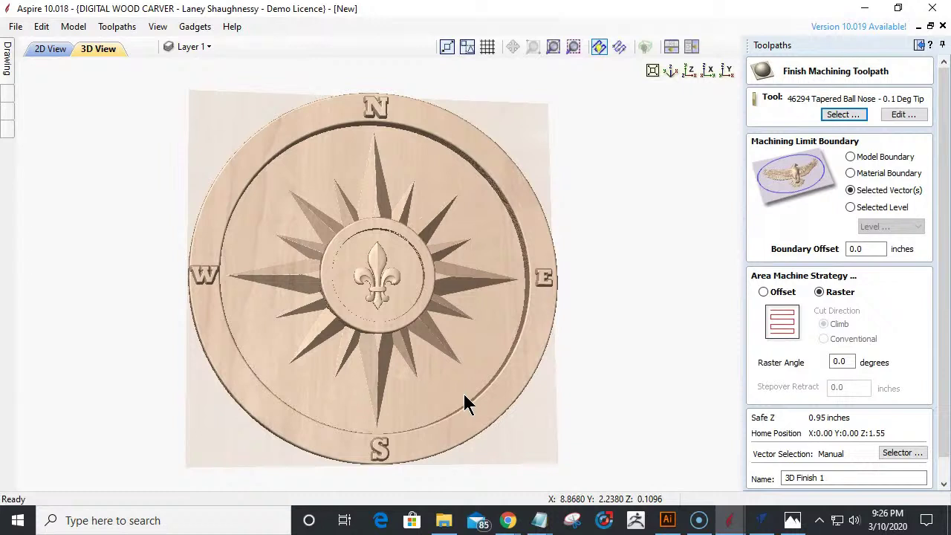
click(852, 121)
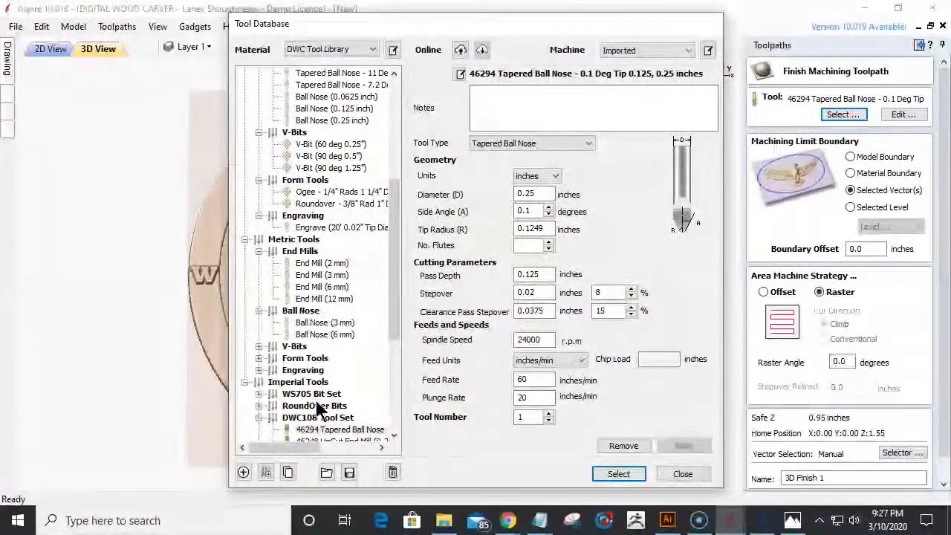
scroll(316, 400, down, 3)
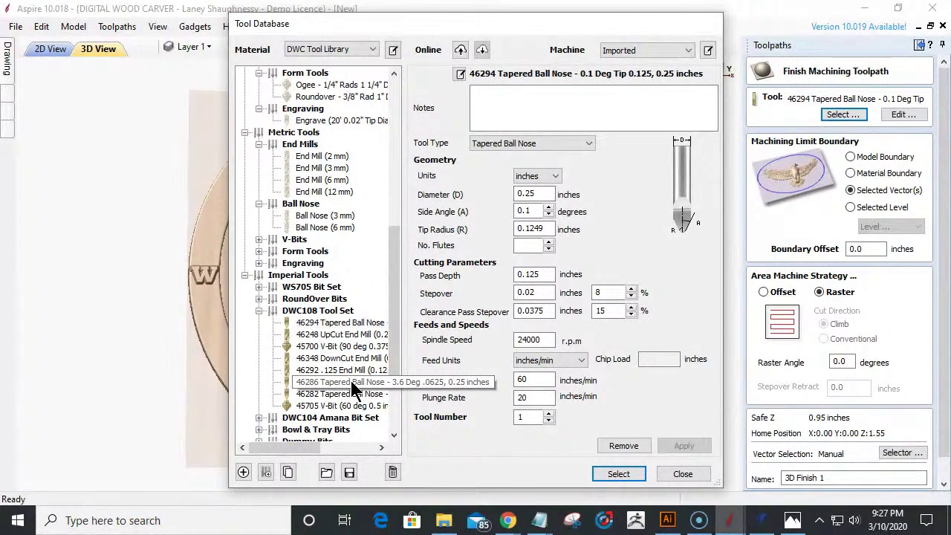
click(352, 383)
key(Return)
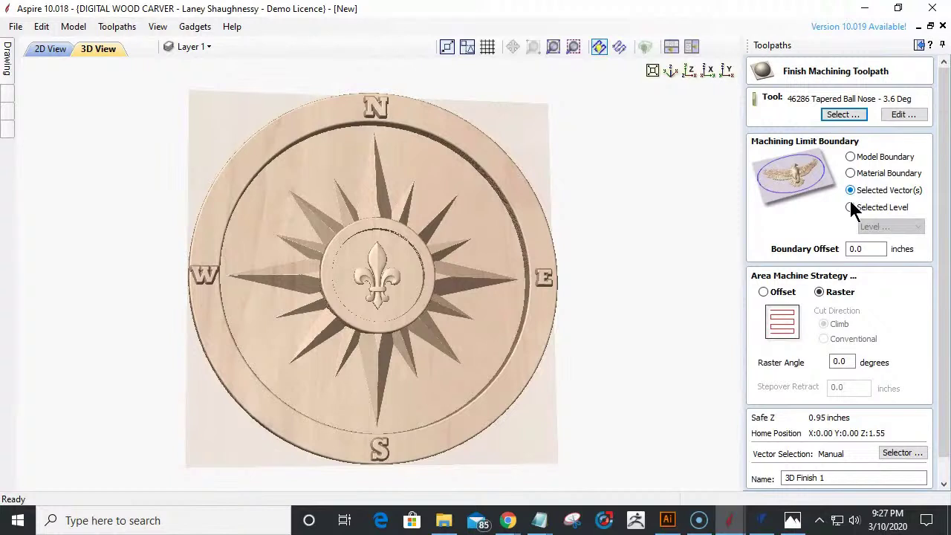
drag(944, 331, 939, 401)
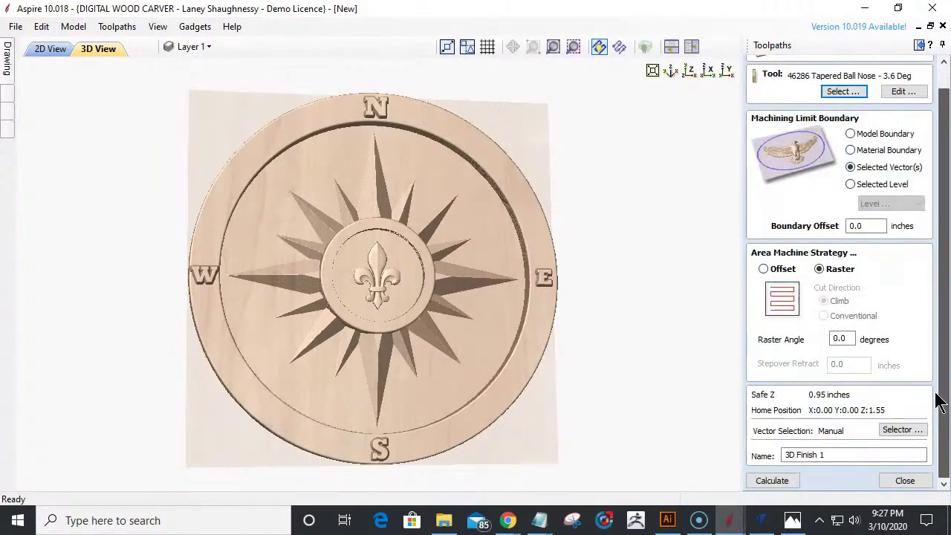
click(768, 480)
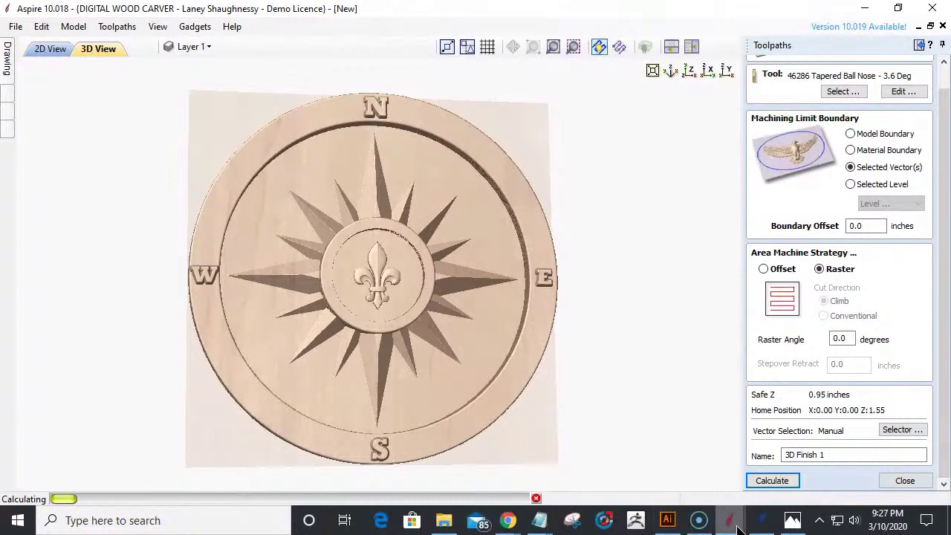
- Switch to the Aspire window with the two rail sweep project, inspect its rails and cross sections in 2D and close the Two Rail Sweep tool
mouse_move(739, 526)
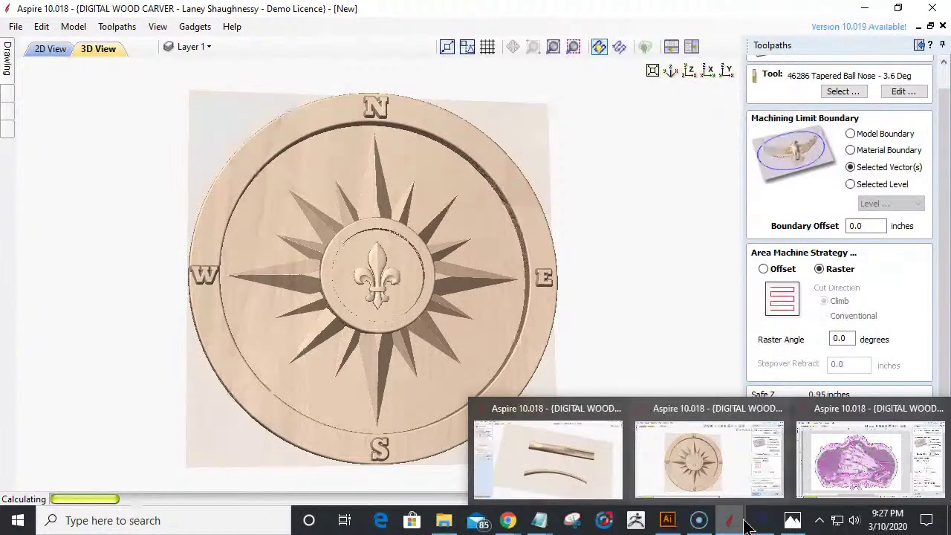
click(569, 442)
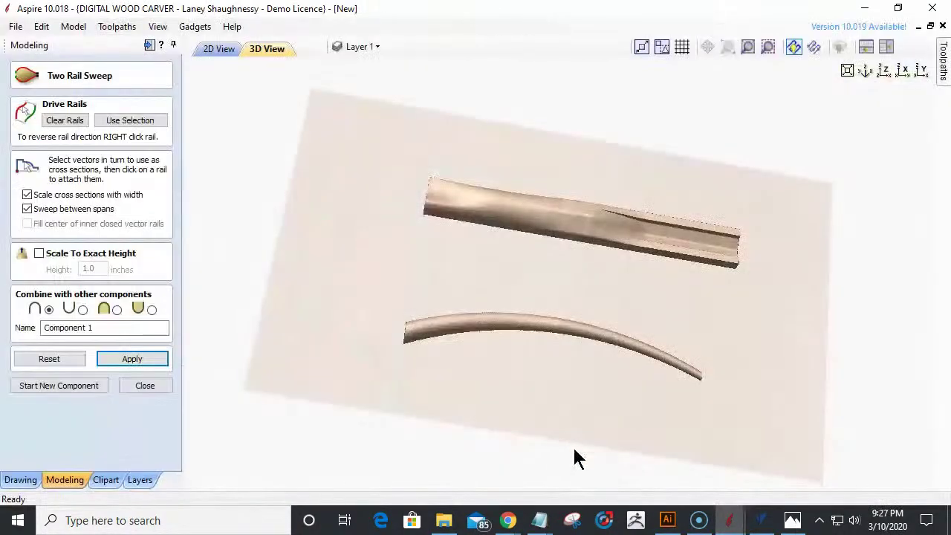
click(221, 50)
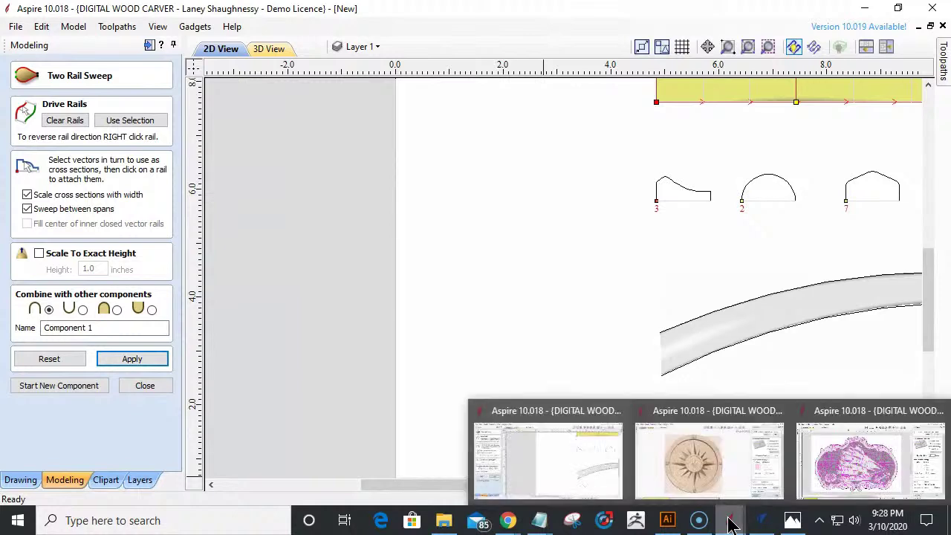
mouse_move(704, 466)
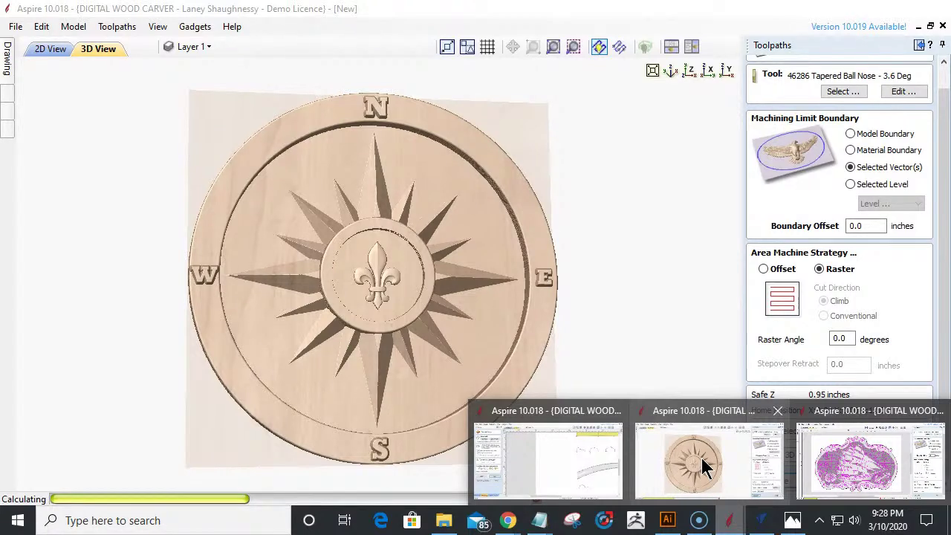
click(550, 457)
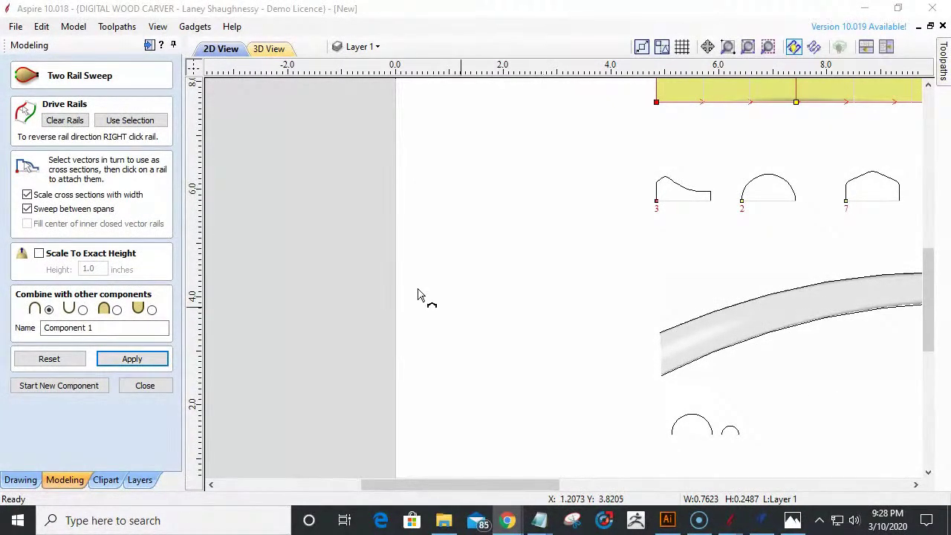
scroll(418, 289, down, 1)
scroll(445, 316, down, 3)
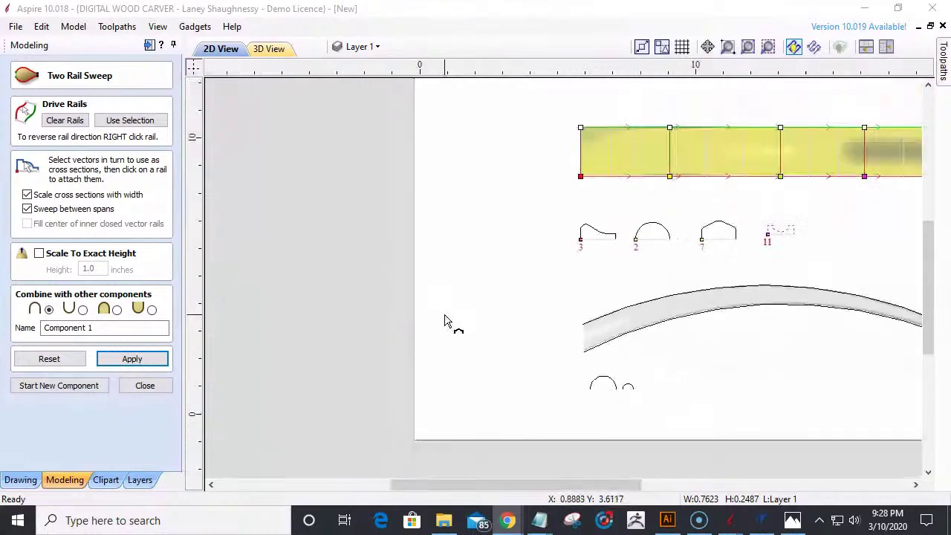
scroll(743, 238, up, 2)
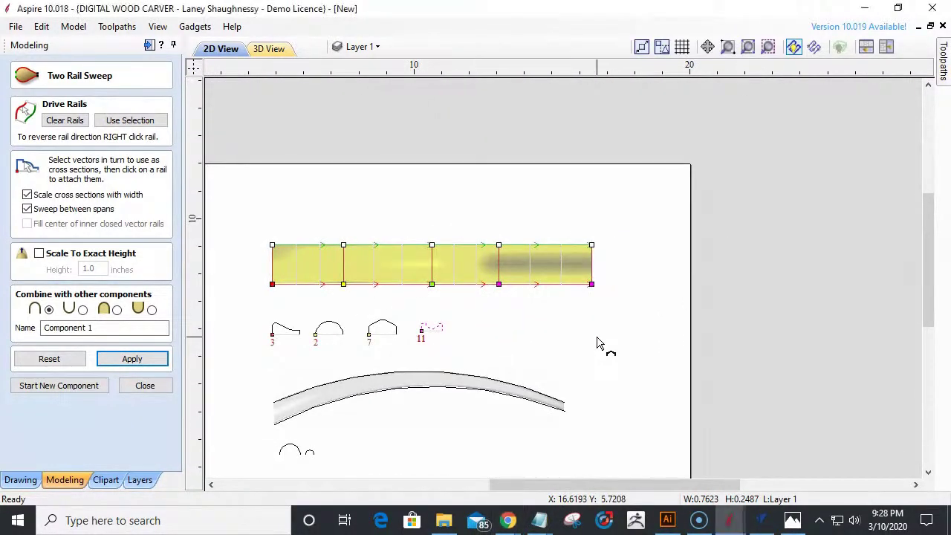
click(134, 387)
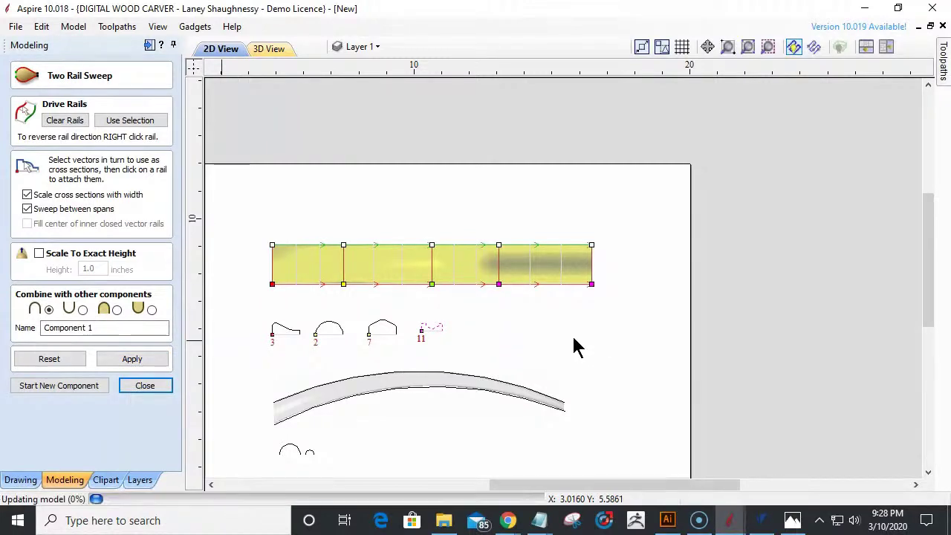
click(359, 259)
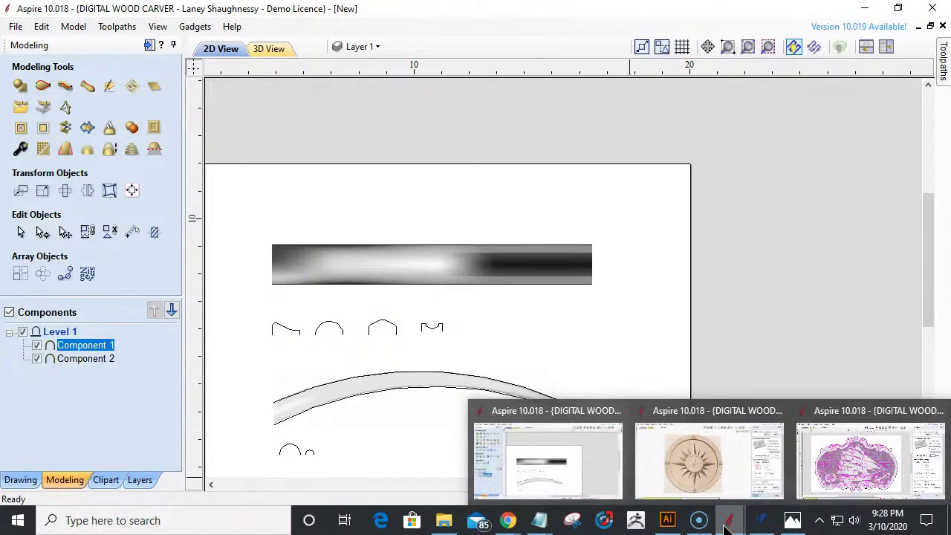
- Check the progress of the ship carving's finishing toolpath and return to the Aspire window with the swept components
click(827, 482)
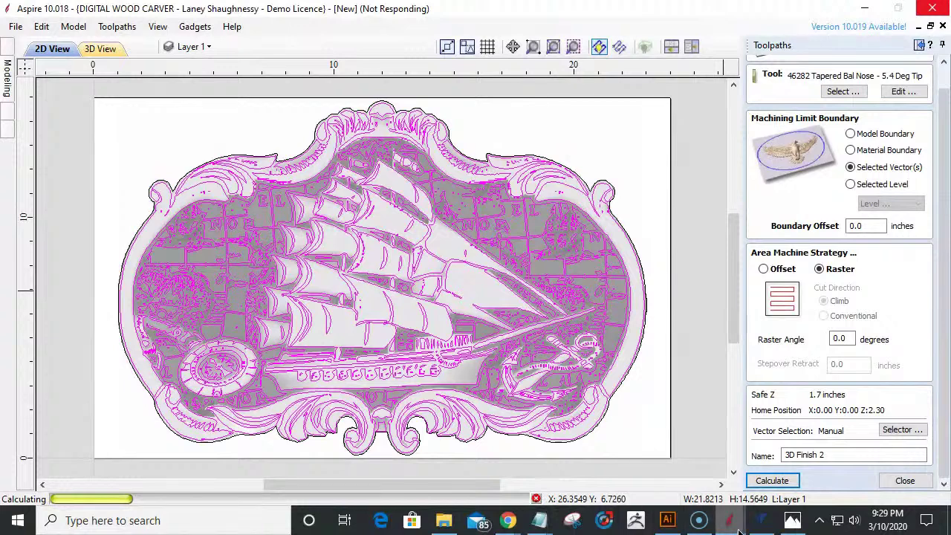
mouse_move(737, 527)
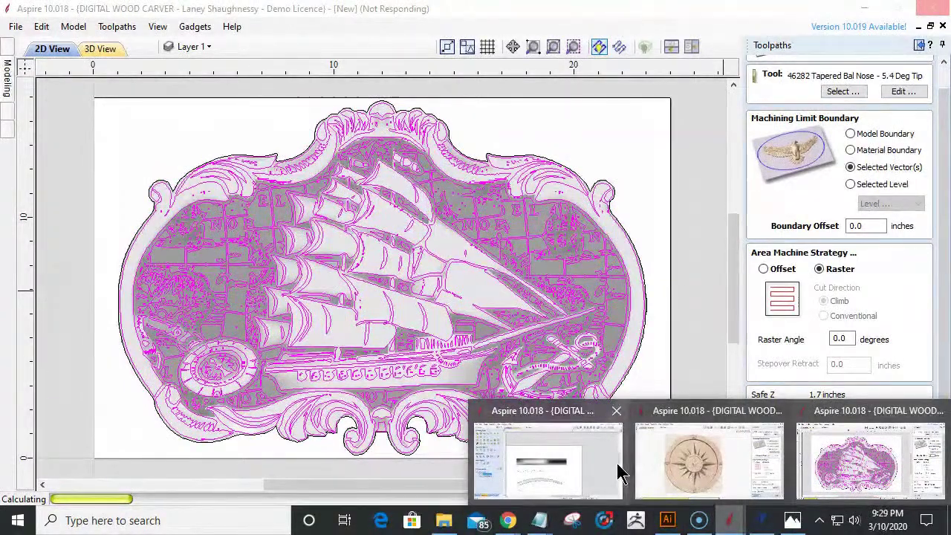
mouse_move(616, 463)
mouse_move(698, 471)
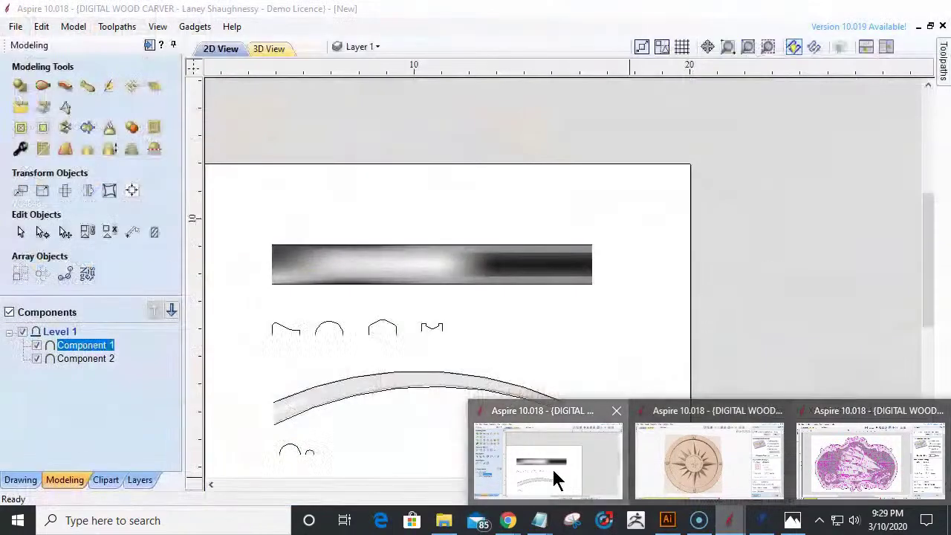
click(555, 476)
- Examine the straight and the curved swept components on the whole sheet in 2D and from several angles in 3D
scroll(579, 300, down, 2)
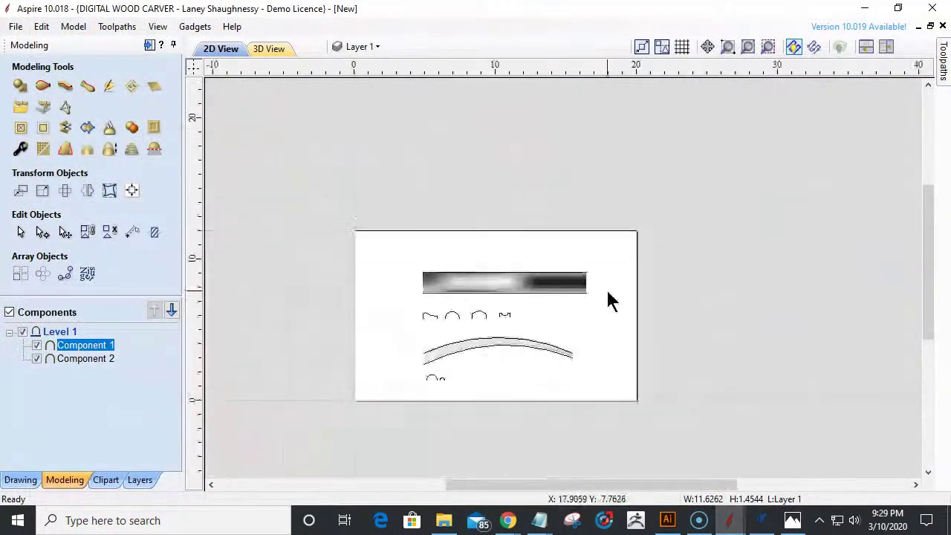
scroll(401, 365, up, 2)
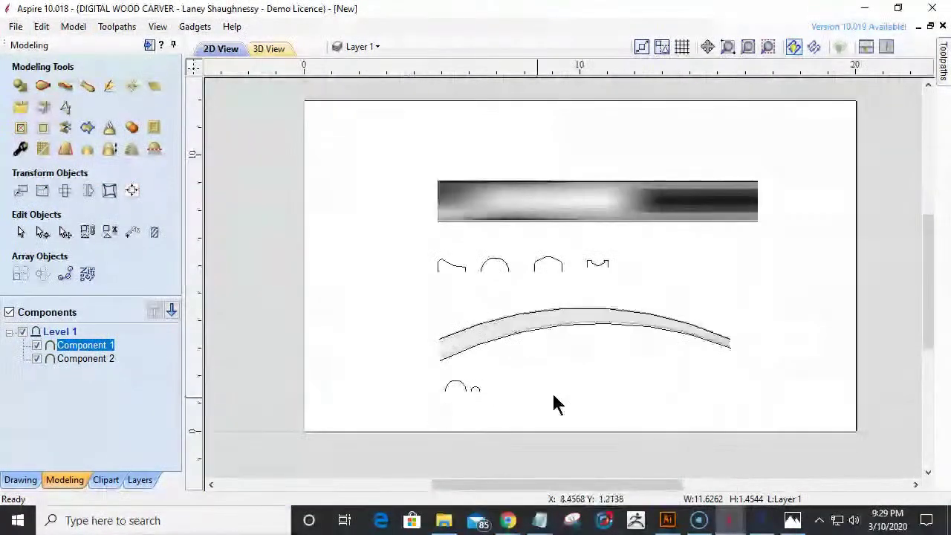
click(635, 226)
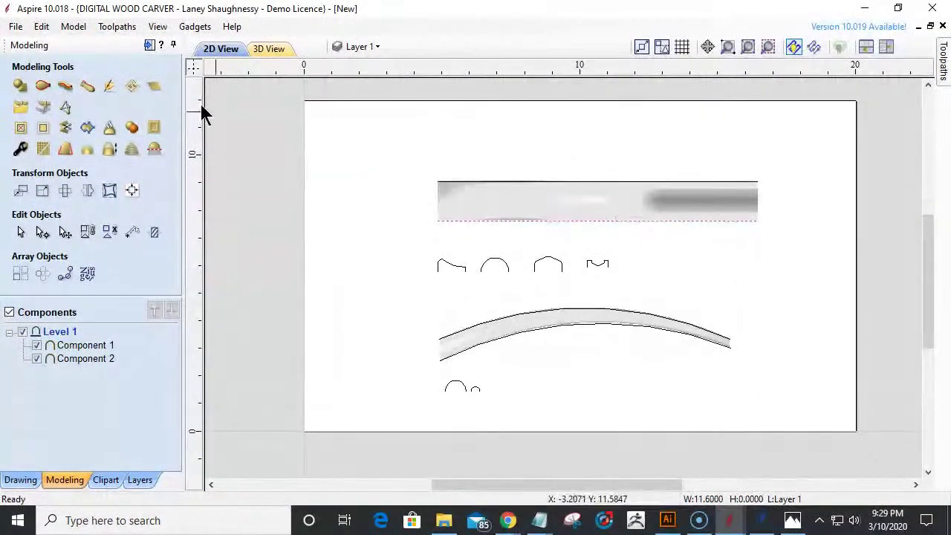
click(279, 48)
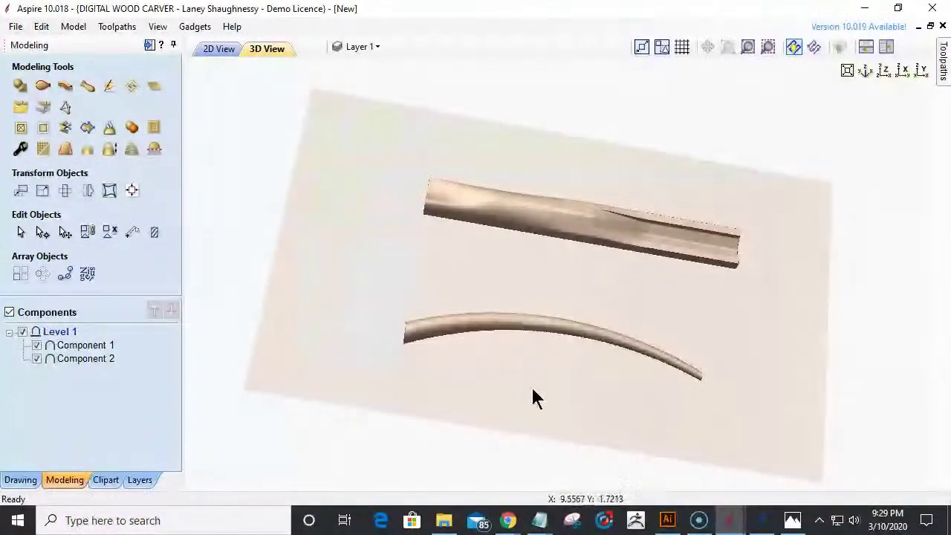
drag(565, 326, 531, 306)
scroll(531, 306, up, 3)
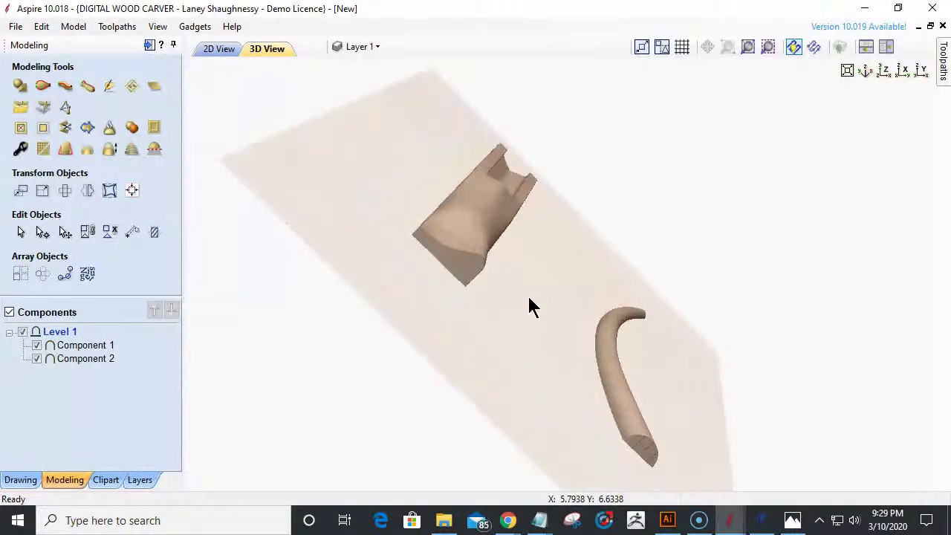
scroll(528, 303, up, 2)
scroll(425, 239, up, 2)
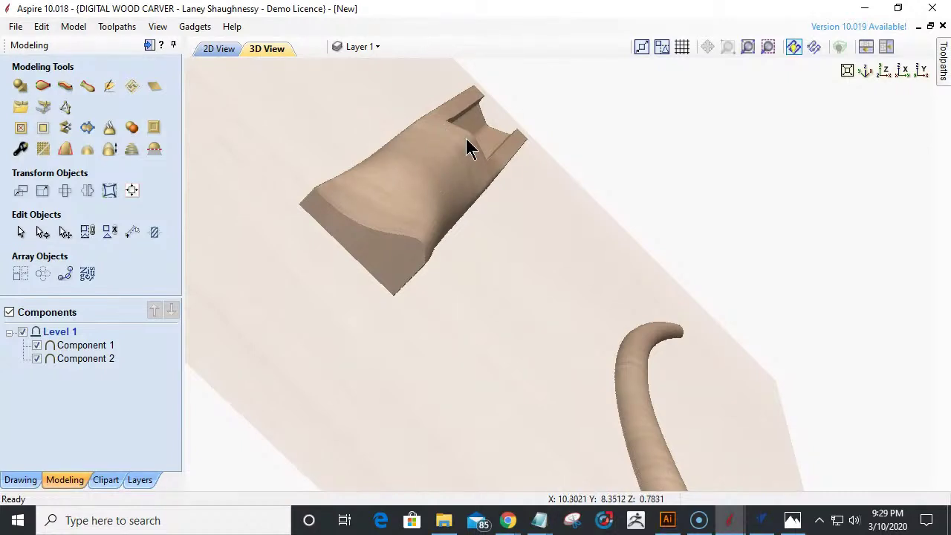
drag(539, 303, 561, 143)
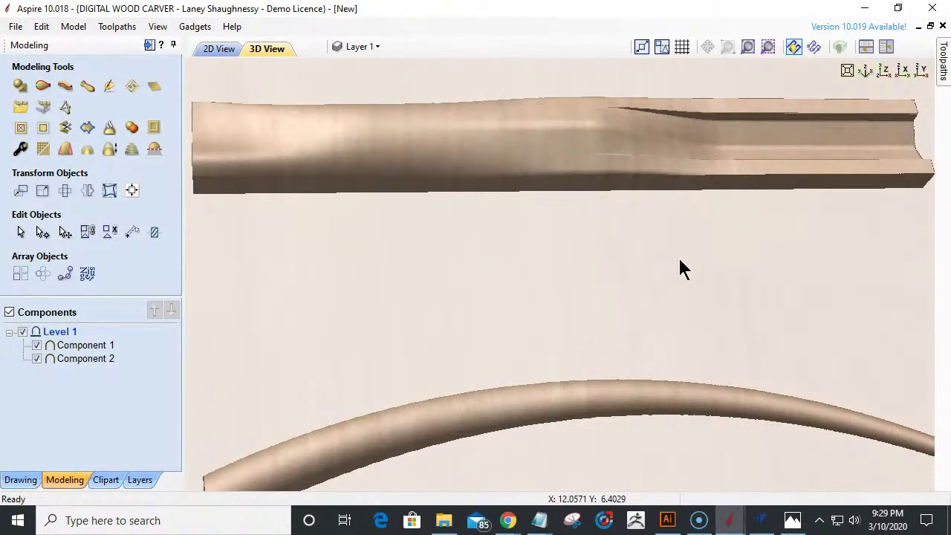
scroll(679, 270, down, 2)
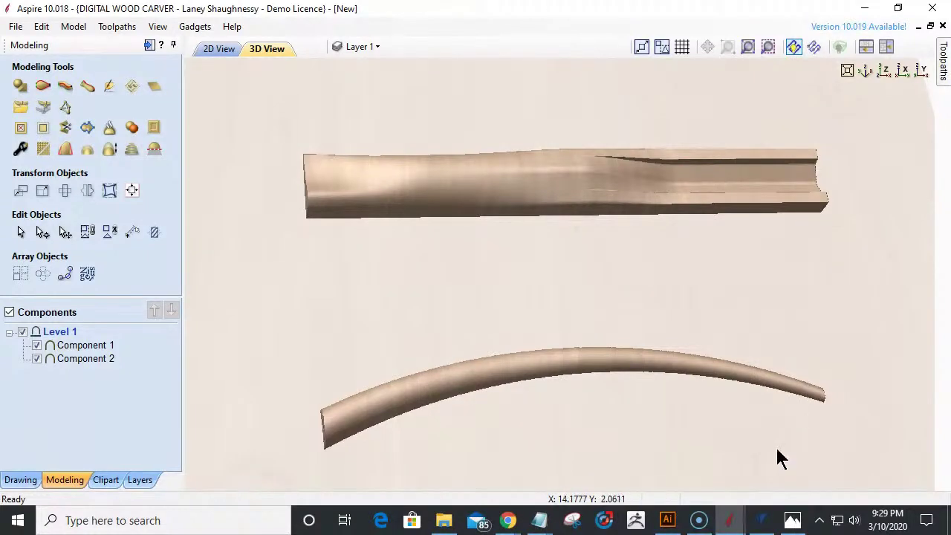
- Delete the straight swept component in the 2D view, keeping its two rails and the cross section vectors
drag(749, 462, 450, 324)
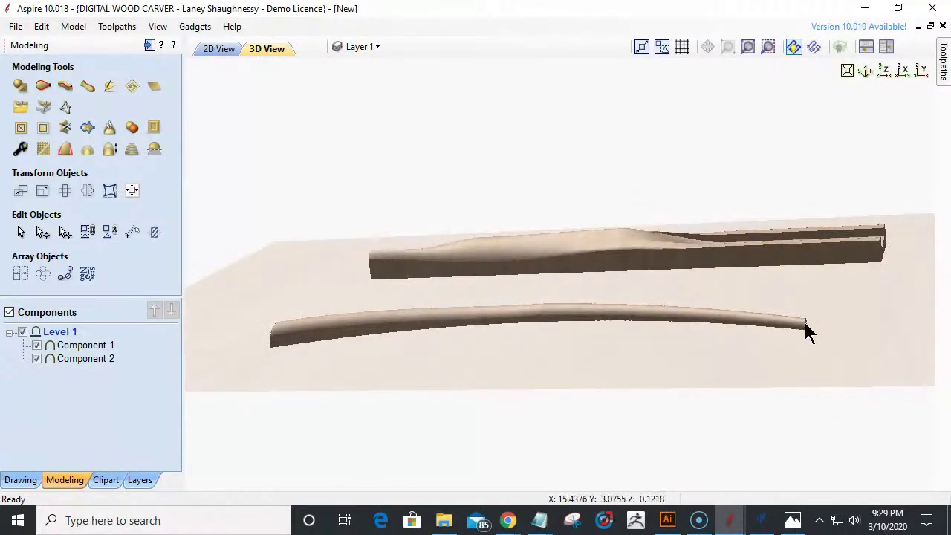
click(210, 48)
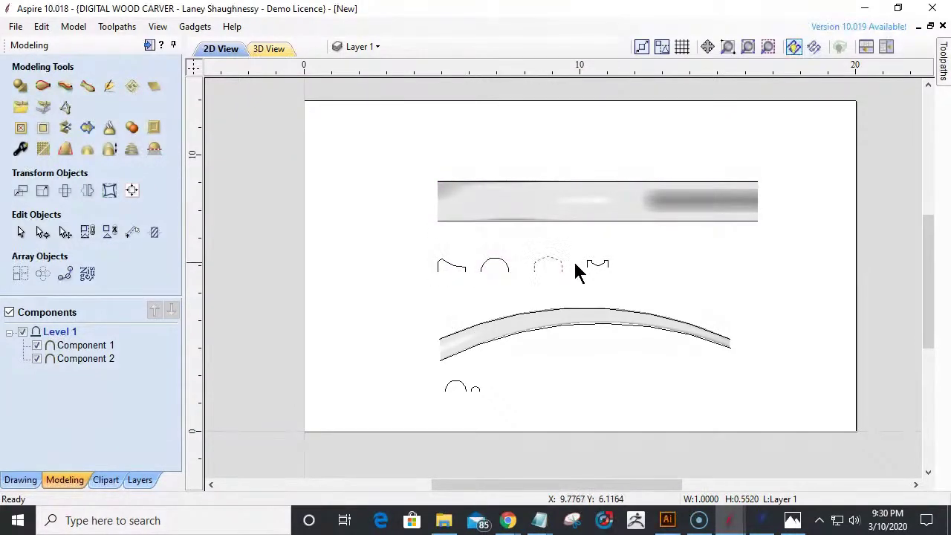
scroll(564, 314, up, 3)
scroll(563, 314, down, 2)
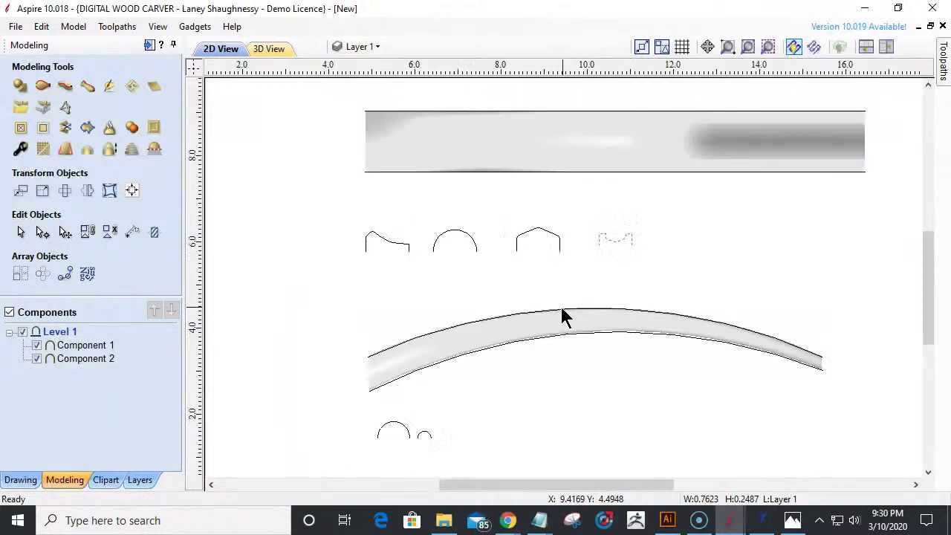
scroll(742, 149, up, 1)
click(516, 172)
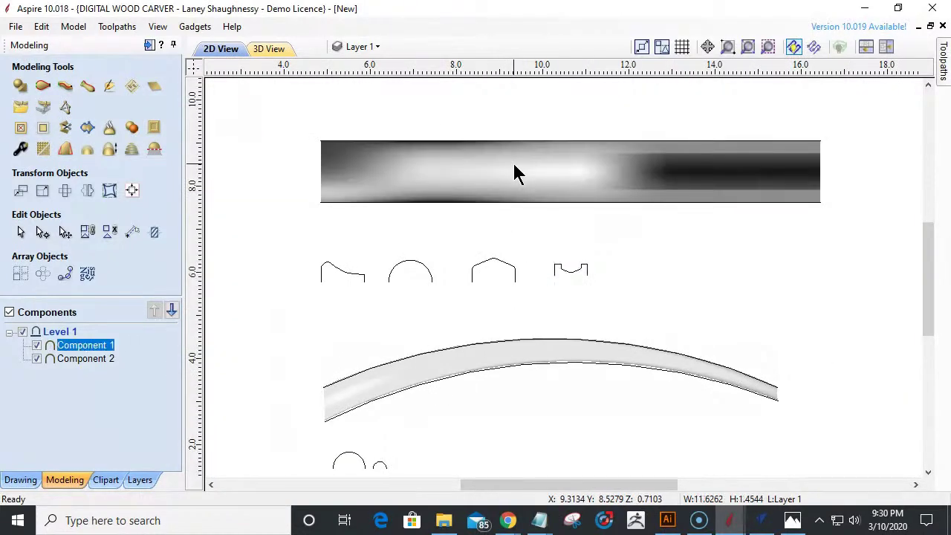
key(Delete)
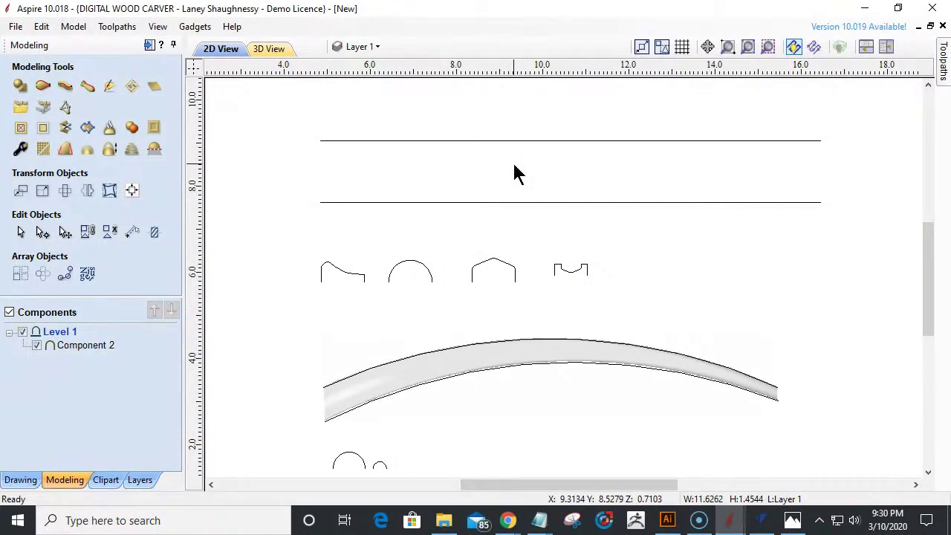
scroll(315, 318, up, 1)
scroll(316, 318, down, 1)
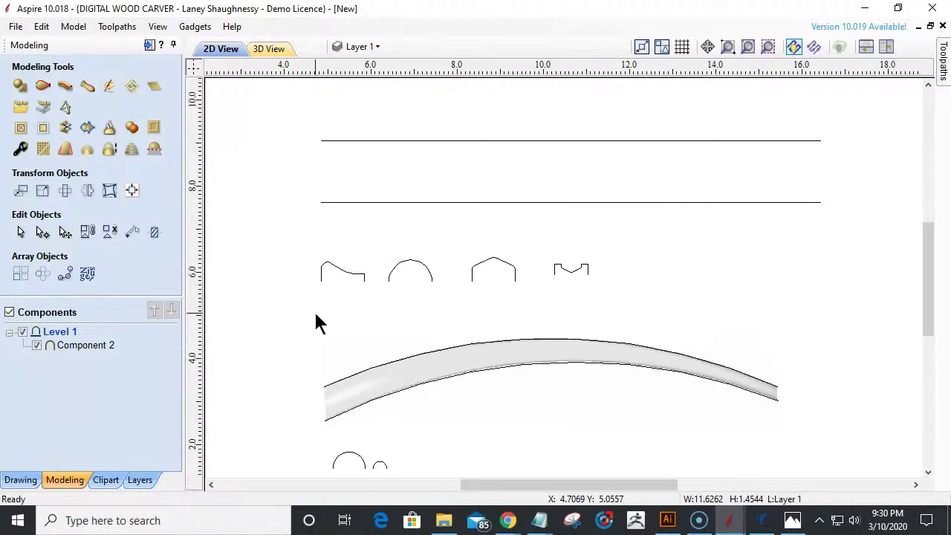
- Start a Two Rail Sweep using the two straight horizontal lines as the drive rails
click(42, 85)
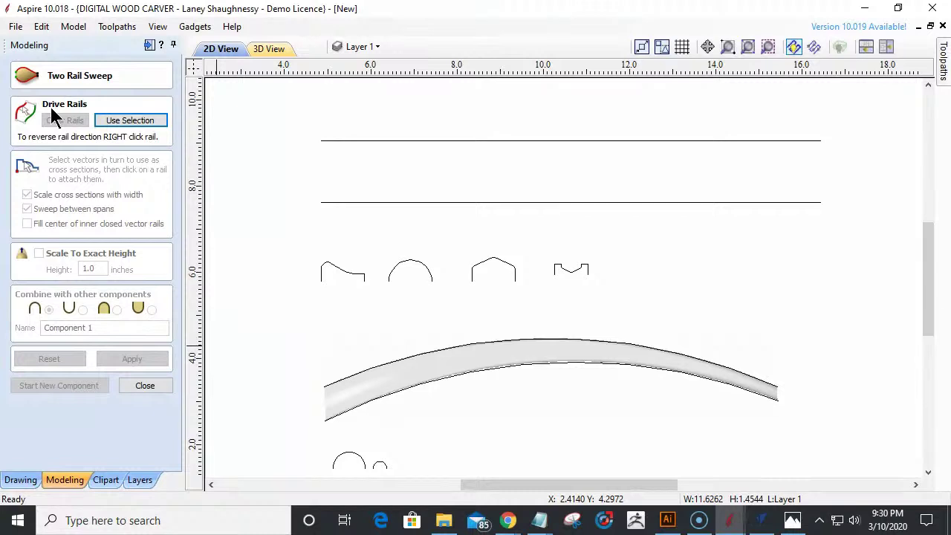
click(365, 203)
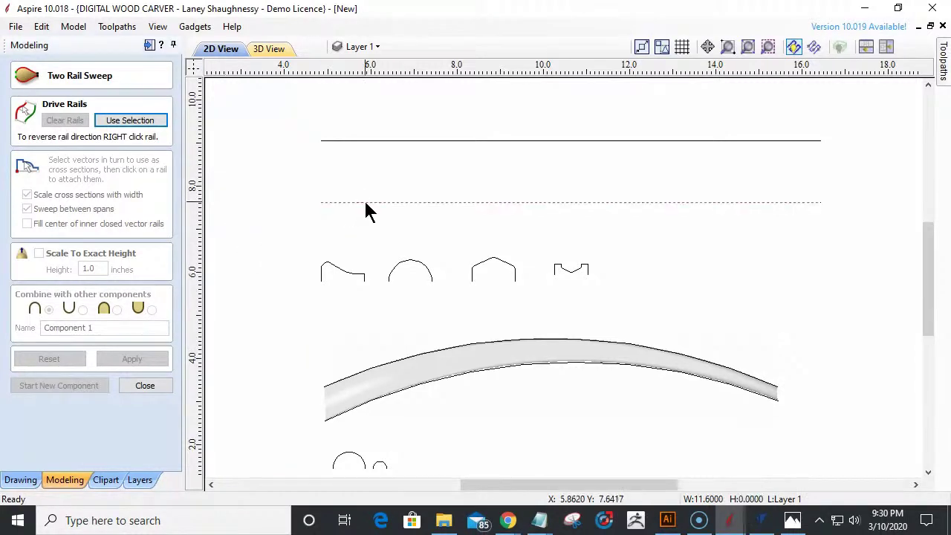
shift+click(371, 140)
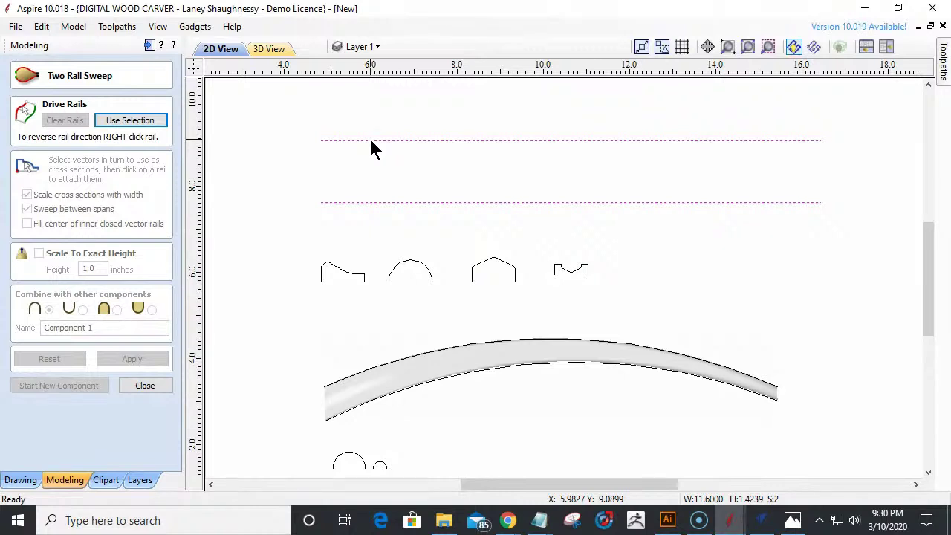
click(162, 123)
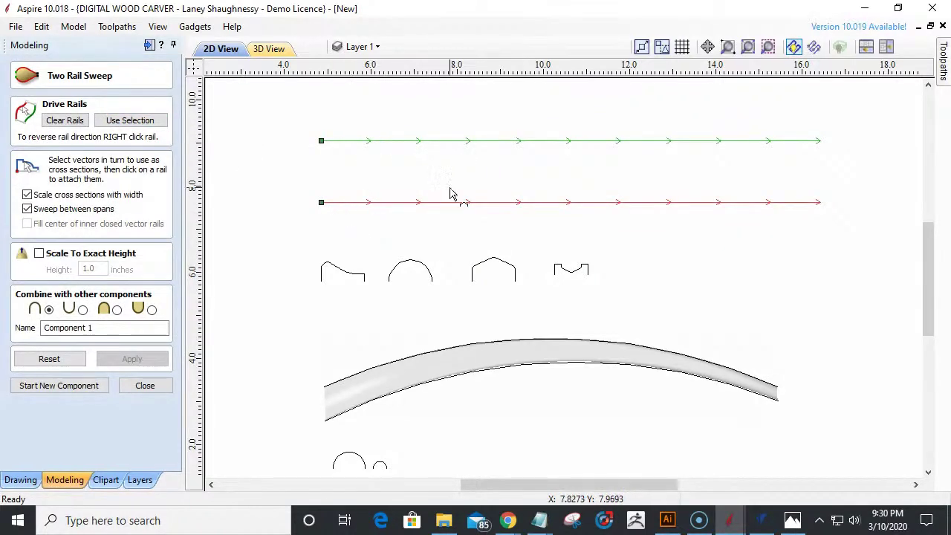
- Attach the asymmetrical curved cross section to the start of the lower straight rail, apply the sweep and inspect it in 3D
click(329, 270)
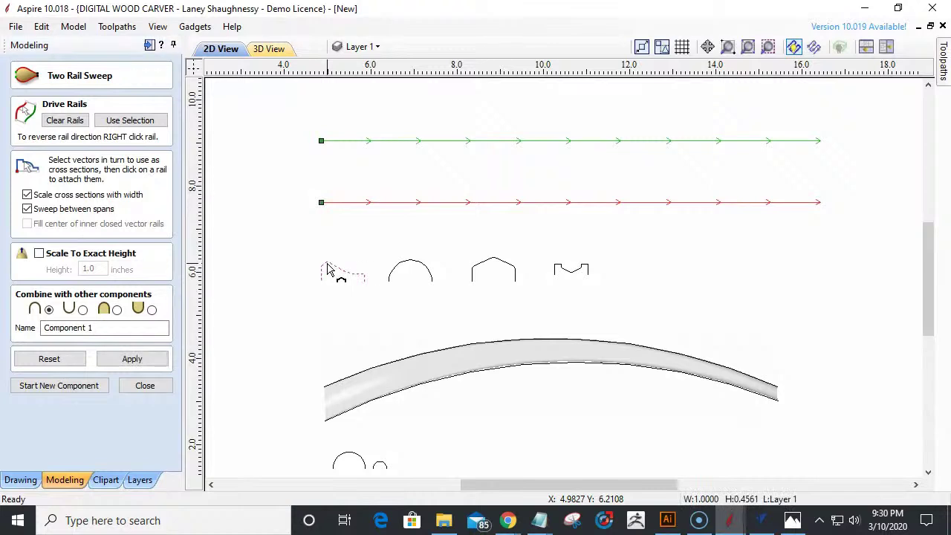
click(321, 201)
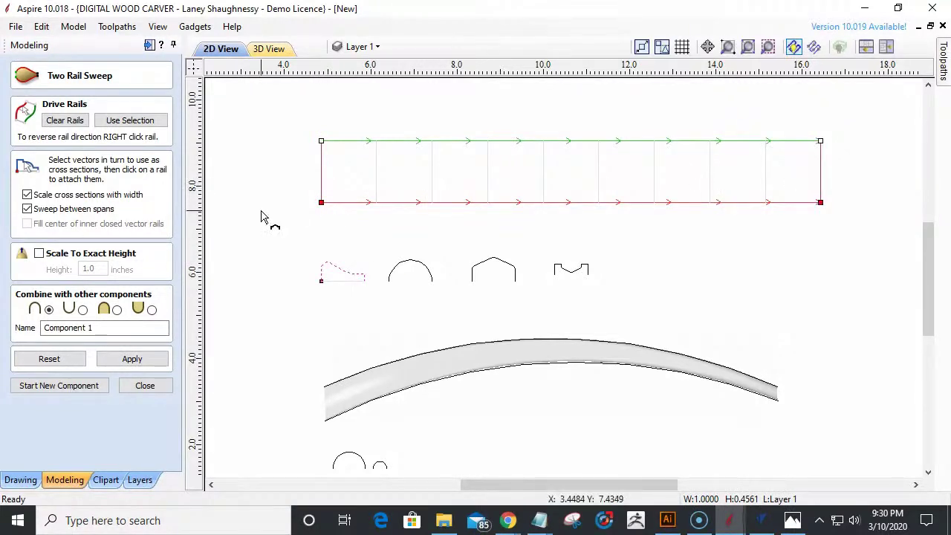
scroll(327, 291, up, 5)
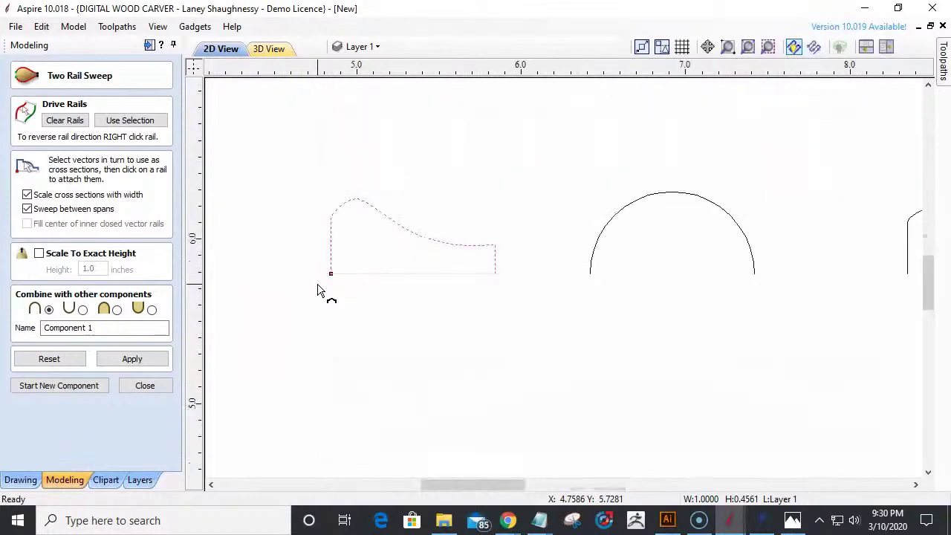
scroll(331, 283, down, 6)
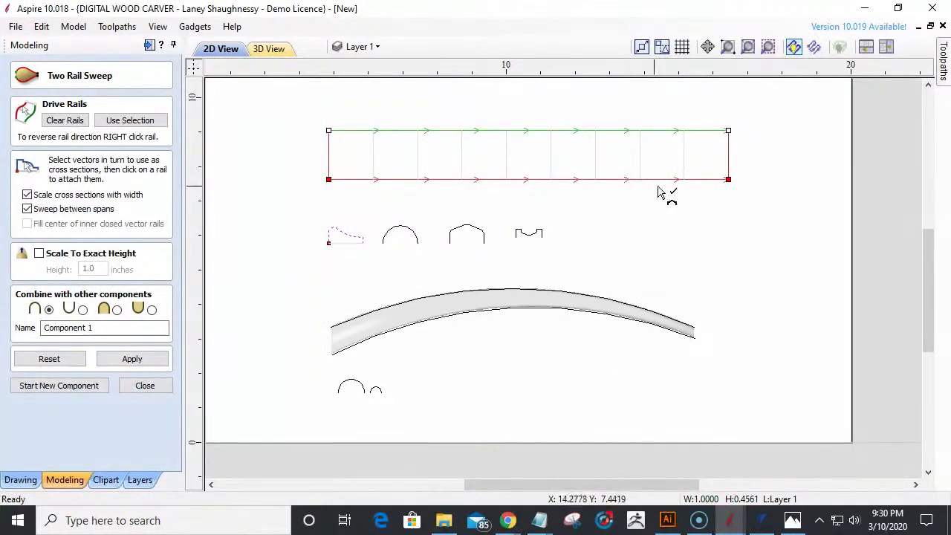
click(156, 361)
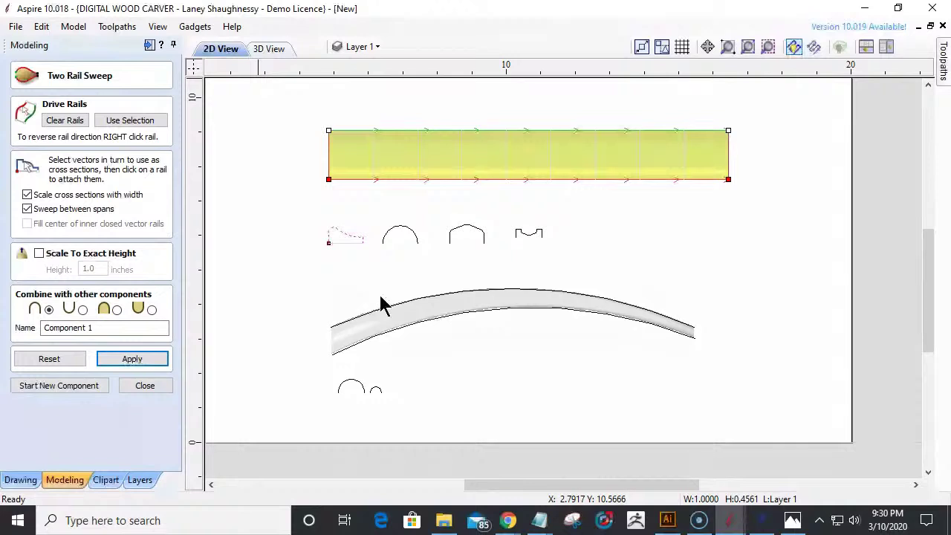
key(F3)
drag(849, 335, 849, 218)
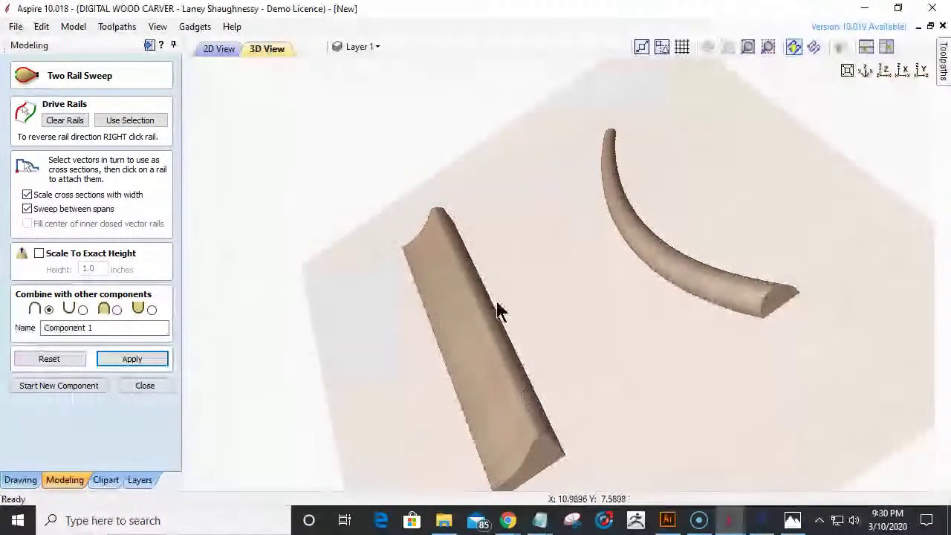
drag(513, 485, 405, 380)
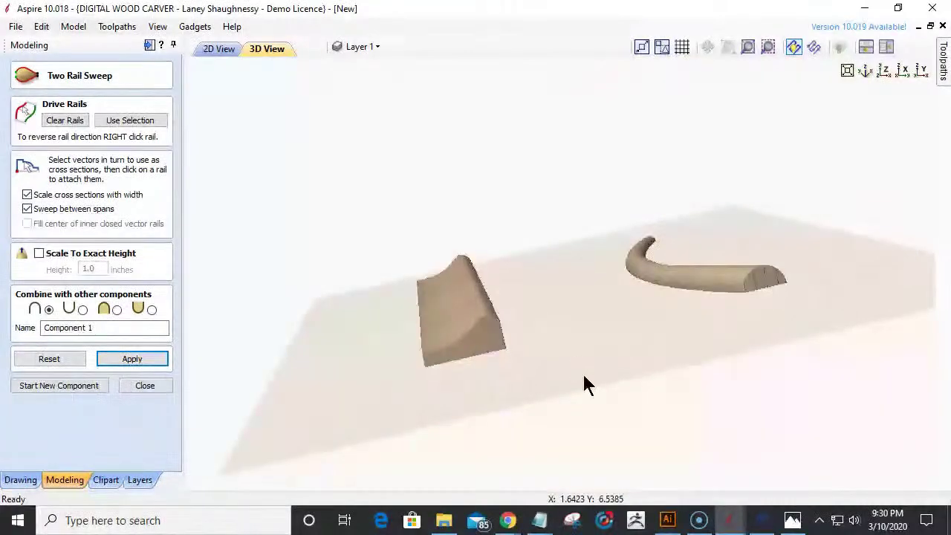
scroll(583, 375, up, 5)
- Attach the semicircular cross section to the lower straight rail about one third of the way along in 2D
click(220, 48)
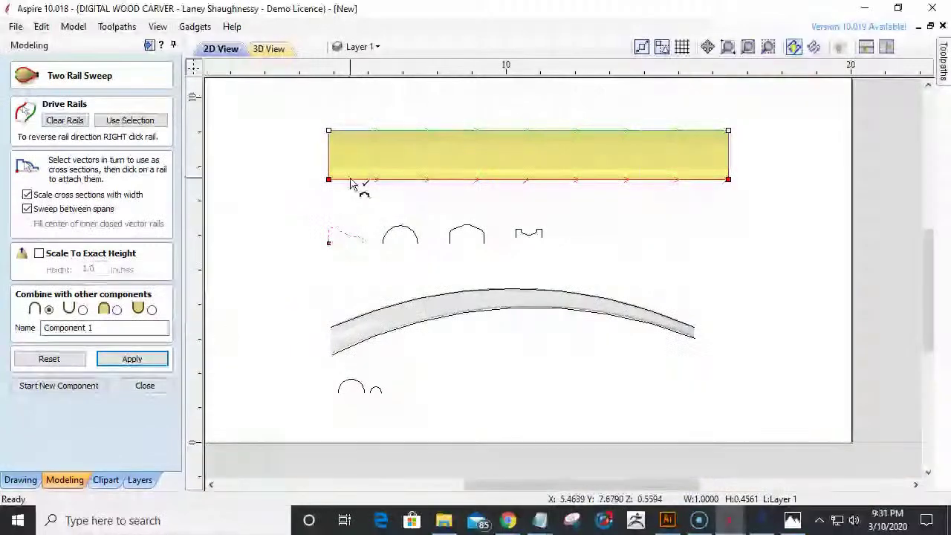
click(400, 234)
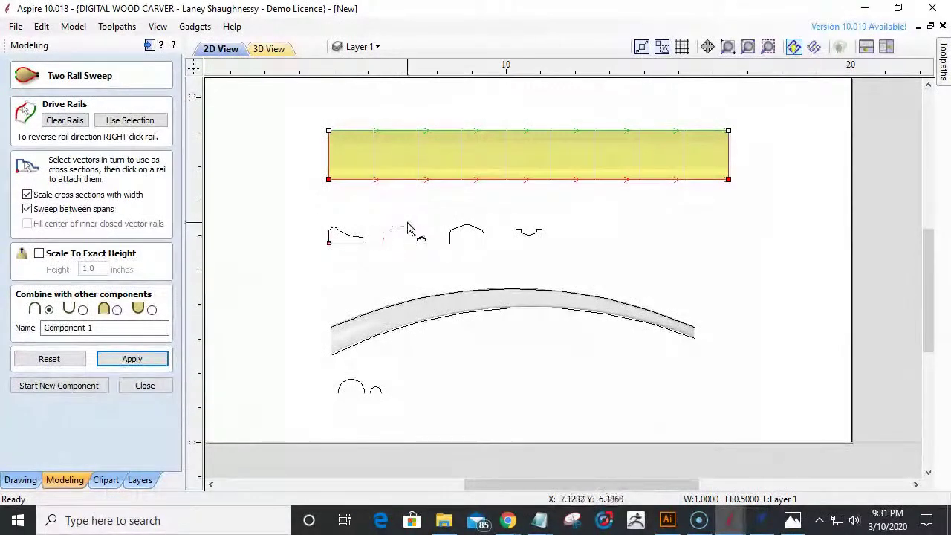
click(463, 181)
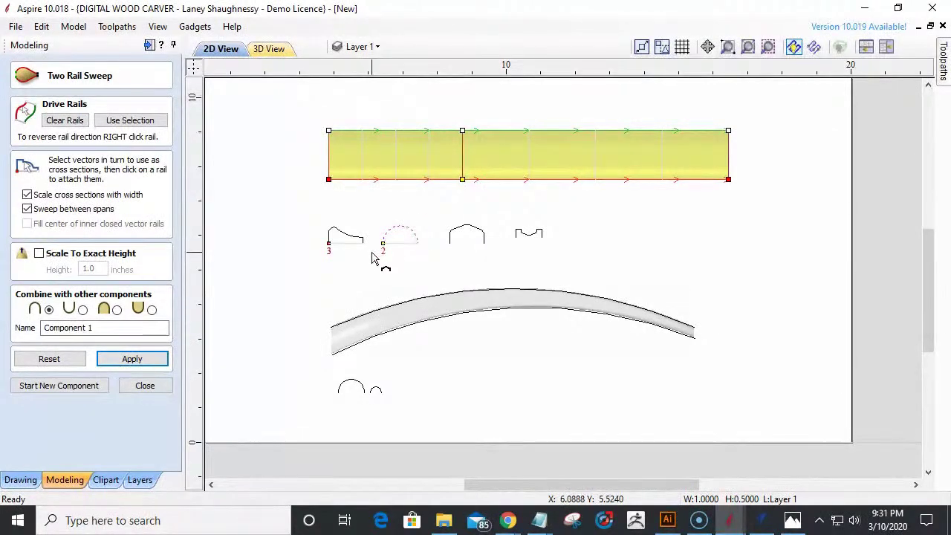
scroll(376, 256, up, 2)
scroll(376, 257, up, 2)
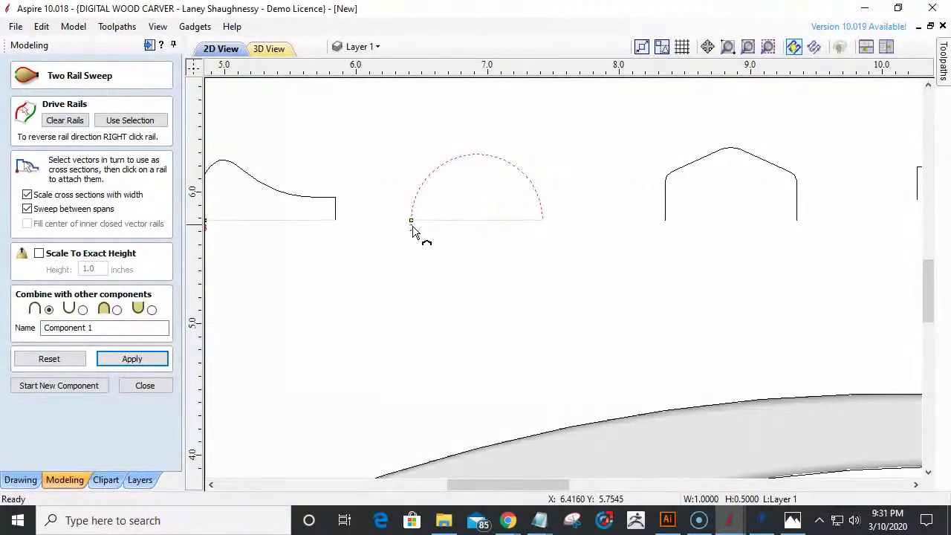
scroll(416, 230, down, 3)
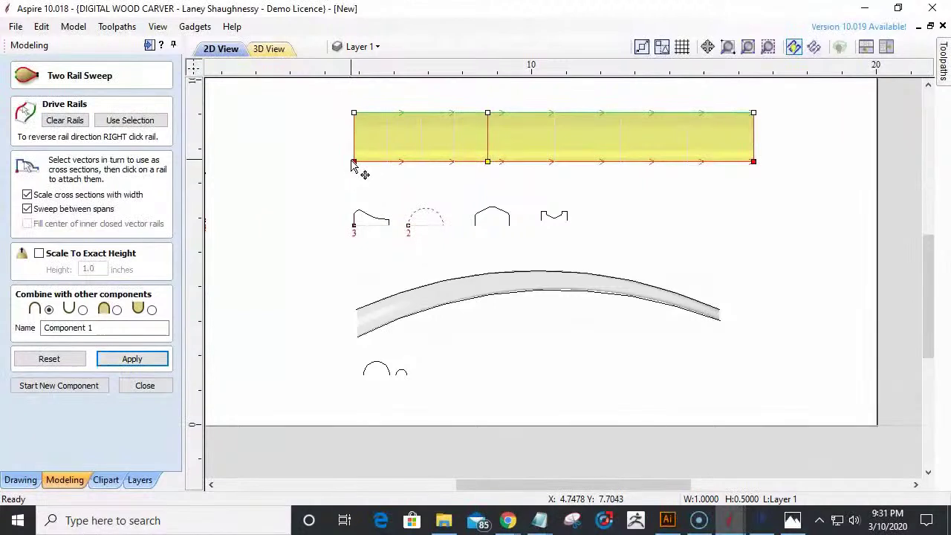
- Attach the peaked, house-shaped cross section at two neighbouring points just past the middle of the lower straight rail
click(416, 170)
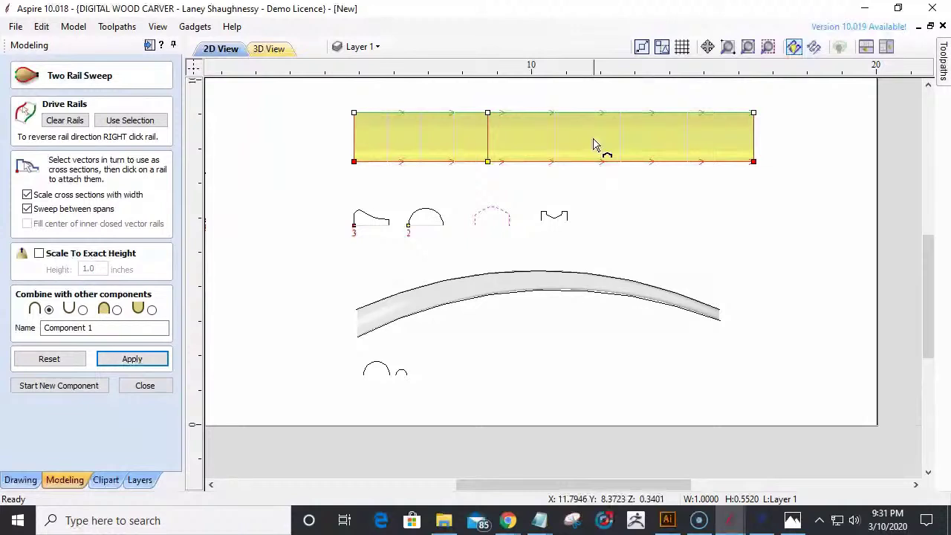
click(622, 165)
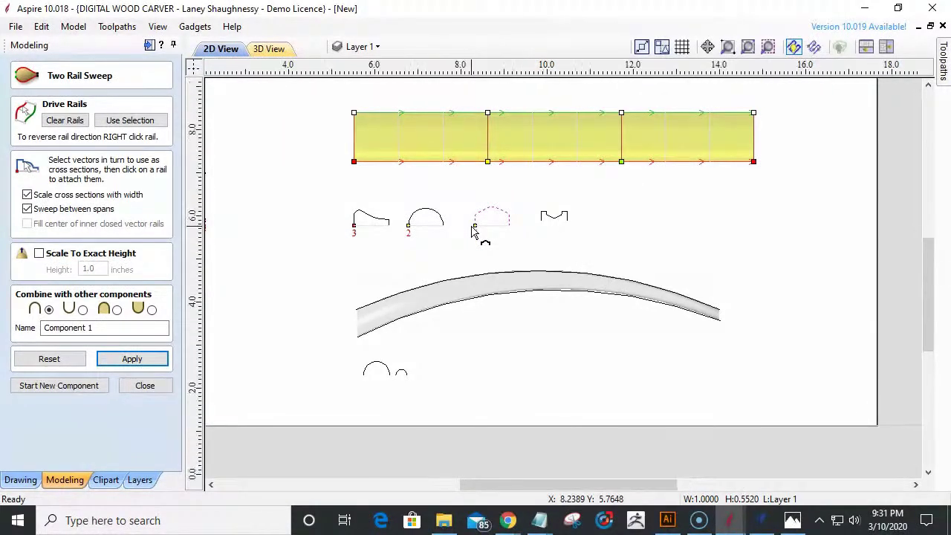
scroll(475, 236, up, 4)
scroll(478, 241, up, 1)
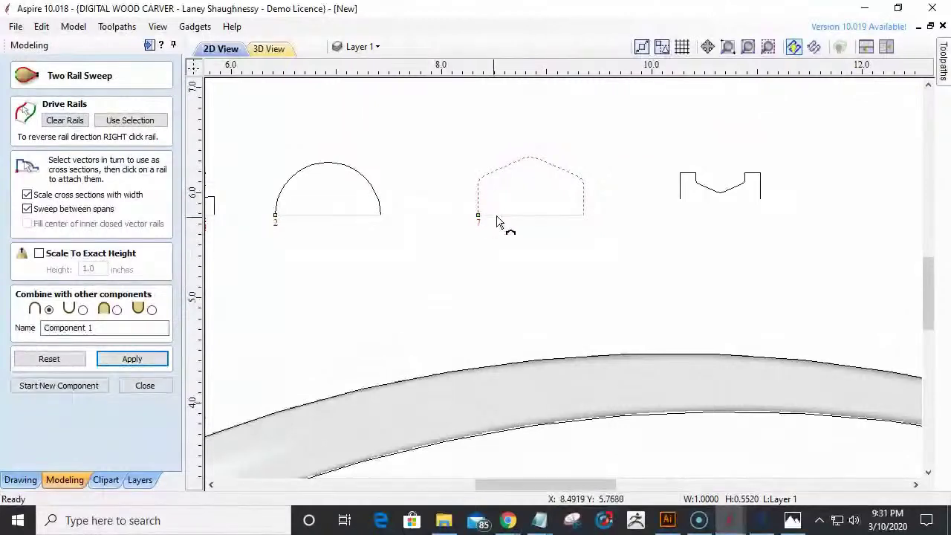
scroll(539, 188, down, 5)
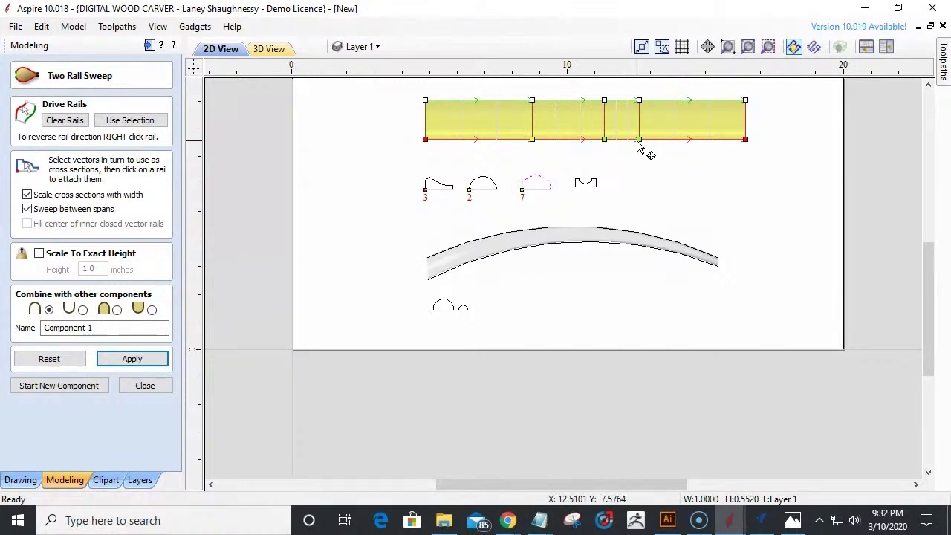
- Assign the notched cross section to the lower rail's end and to the second peaked section's point, and apply the sweep
click(591, 186)
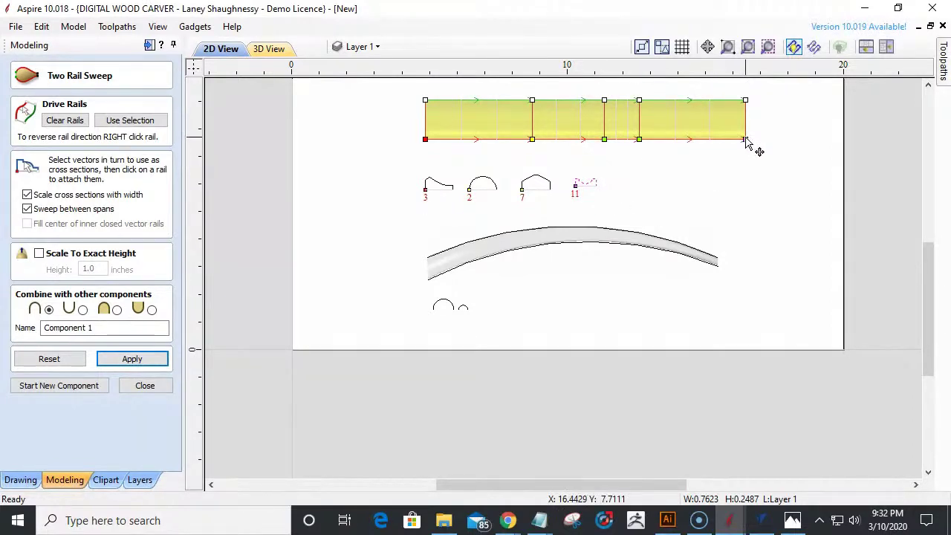
scroll(587, 186, up, 3)
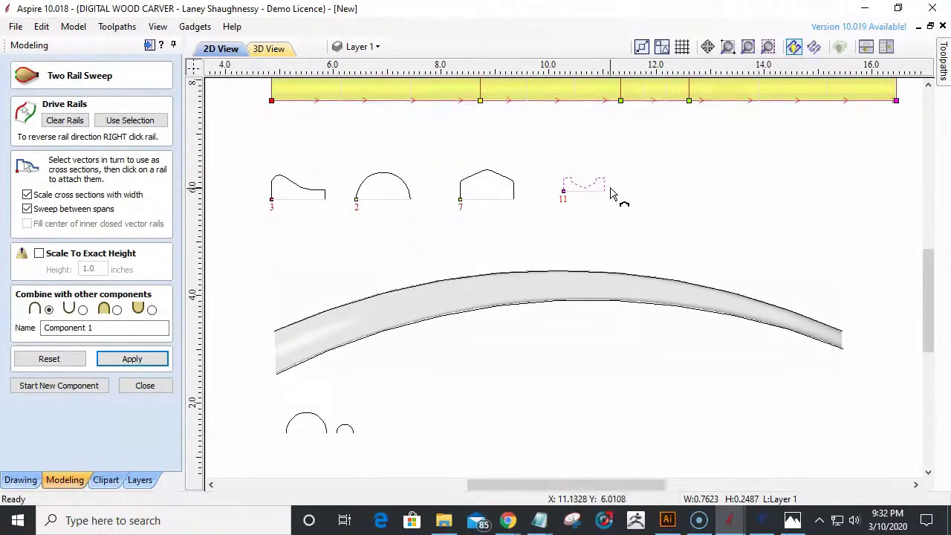
scroll(615, 192, down, 2)
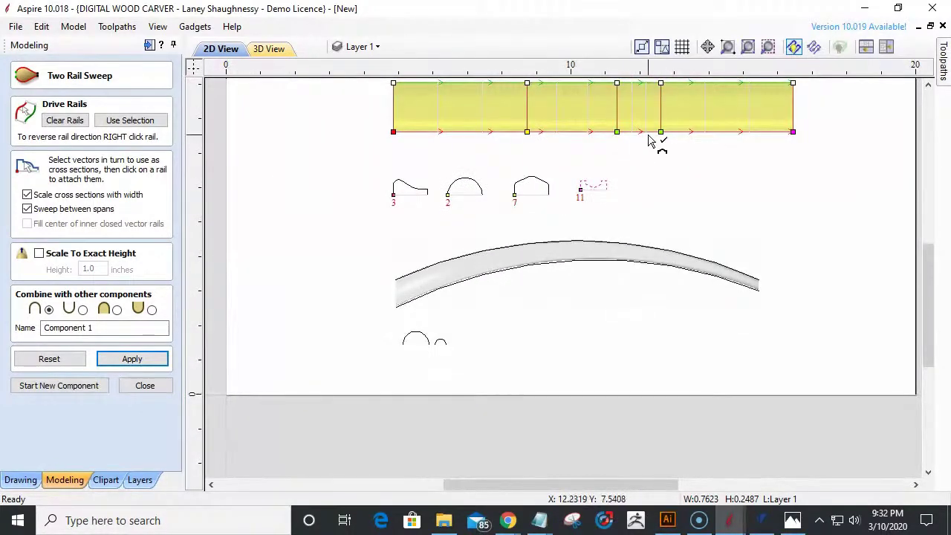
click(661, 132)
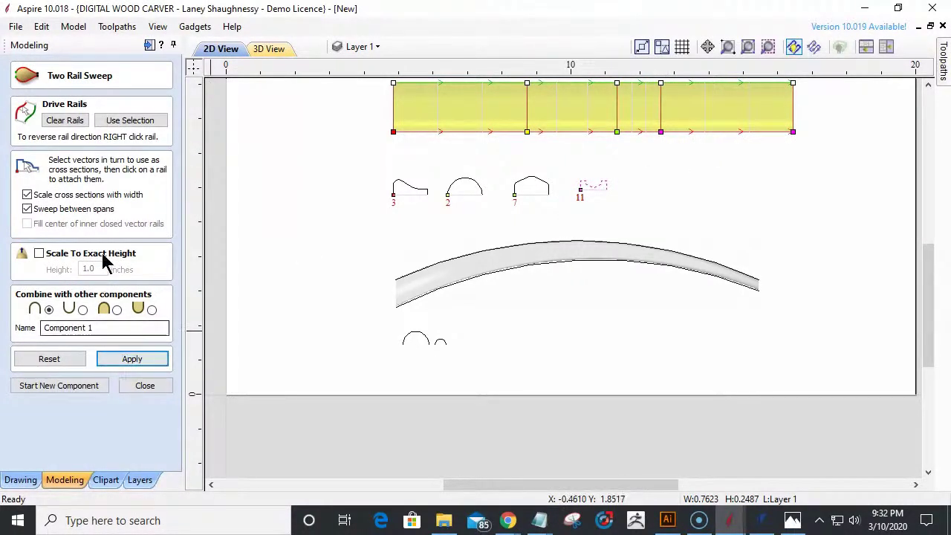
click(133, 360)
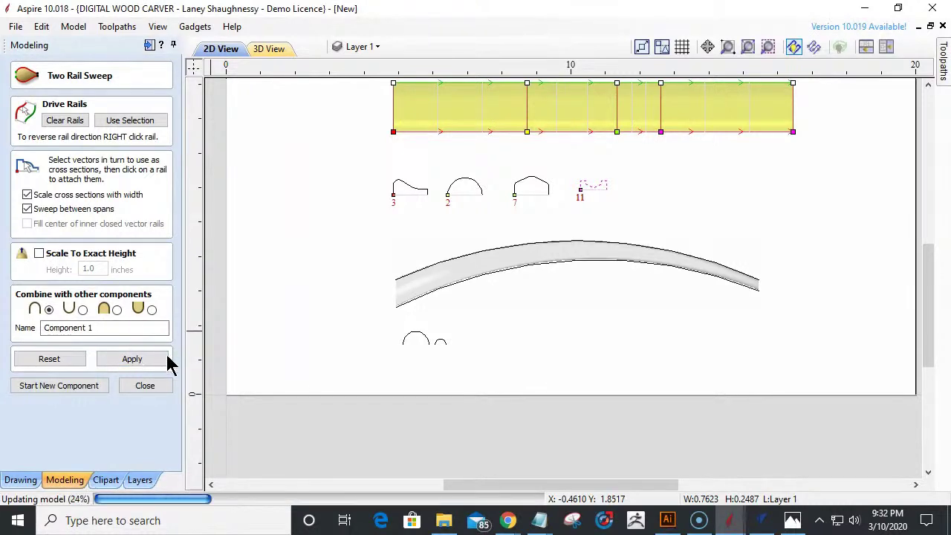
- Examine the transitions between the cross sections on the rebuilt straight sweep from several angles in 3D
click(266, 49)
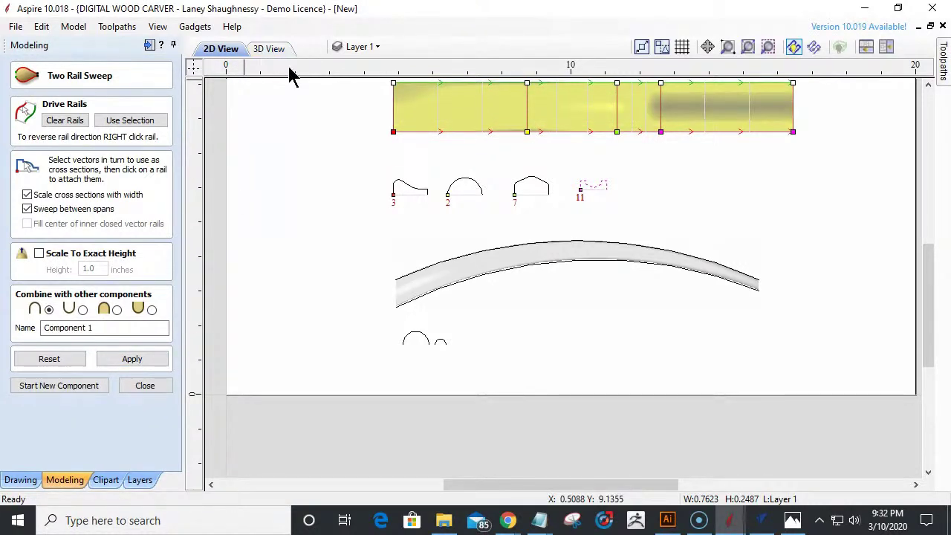
drag(587, 253, 486, 340)
drag(301, 343, 424, 282)
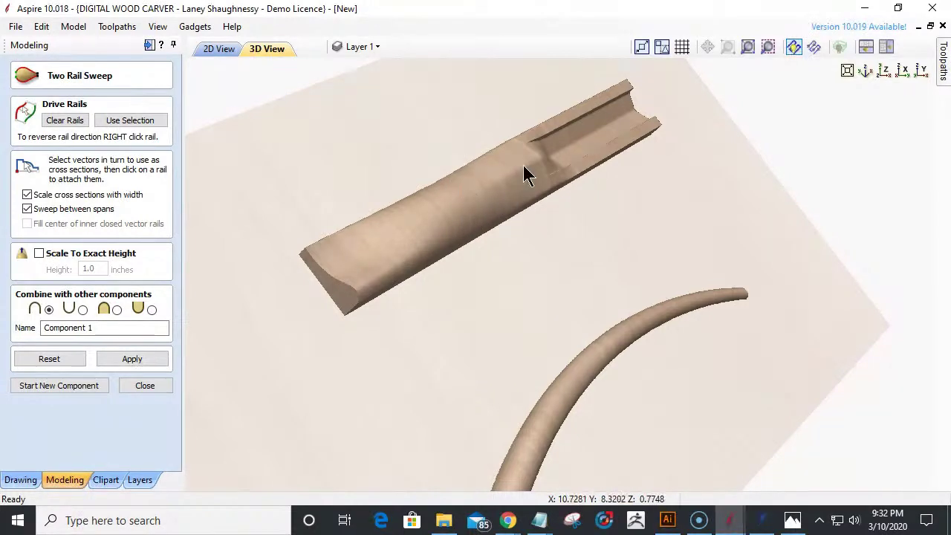
drag(562, 162, 329, 252)
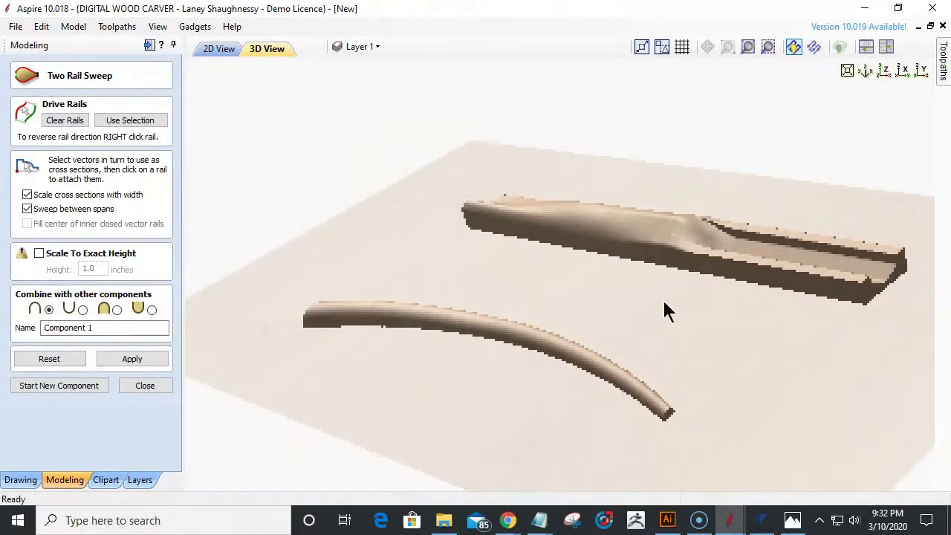
drag(664, 303, 603, 295)
mouse_move(698, 297)
mouse_down()
mouse_move(755, 297)
mouse_move(706, 343)
mouse_move(686, 346)
mouse_up()
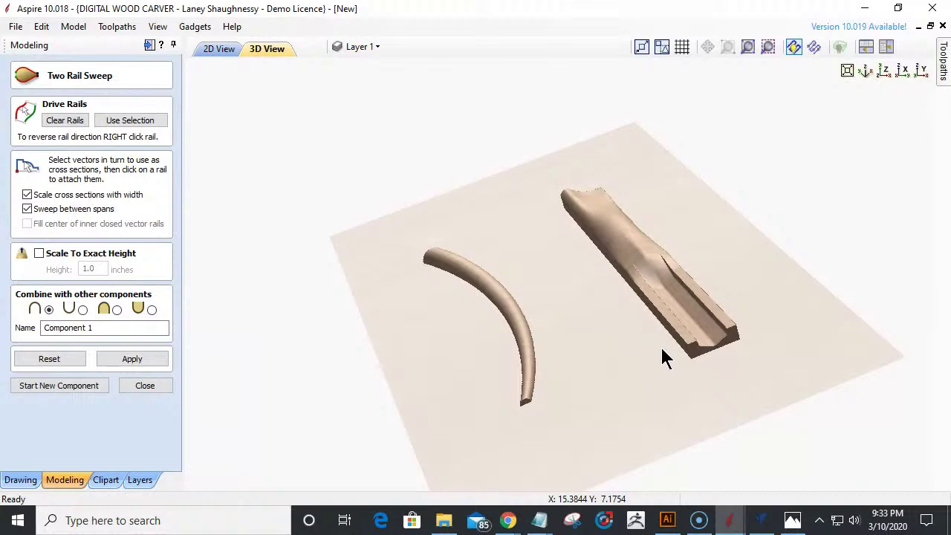
- Finish the straight sweep and delete the curved tapered component in the 2D view, keeping its rail vectors
click(214, 49)
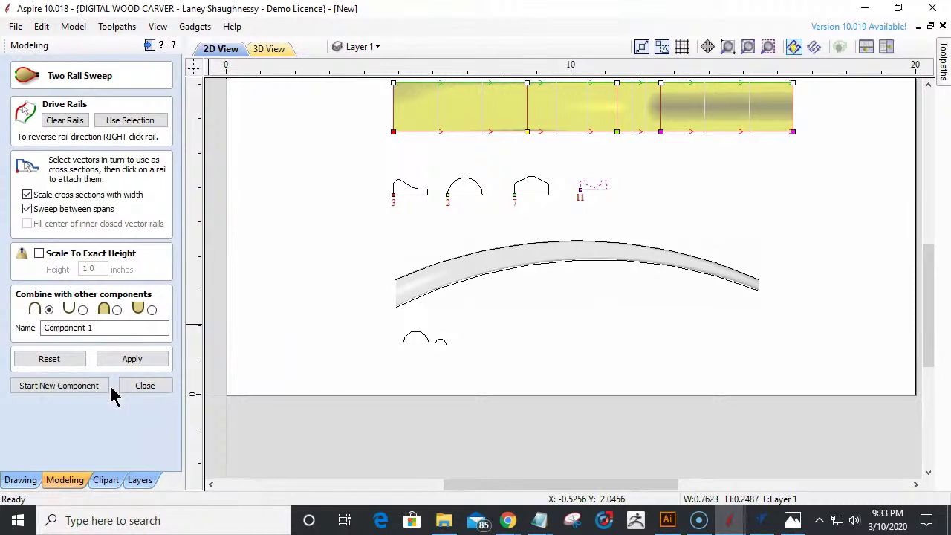
click(165, 387)
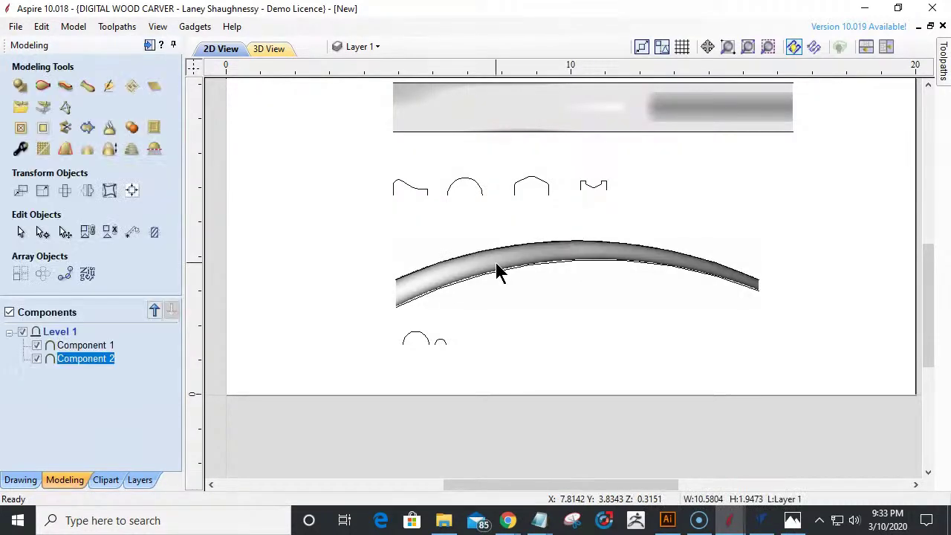
key(Delete)
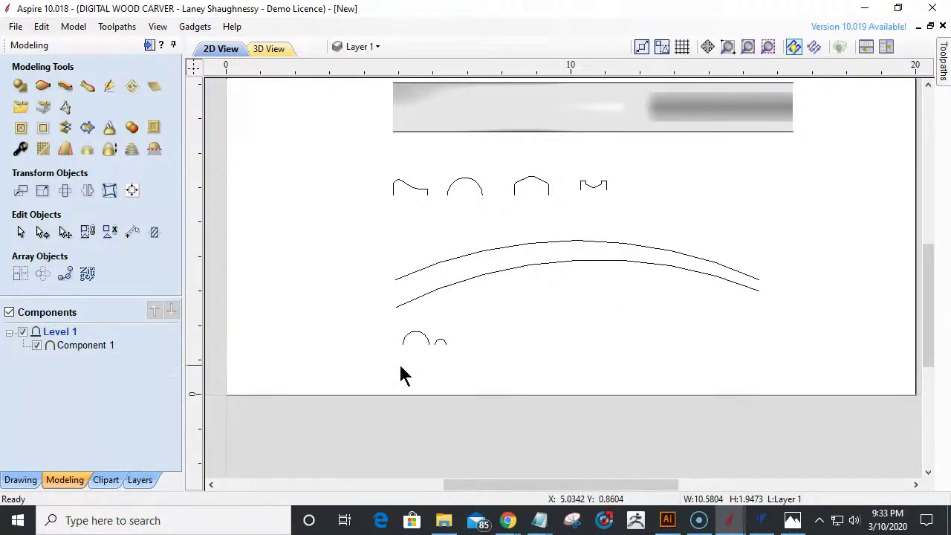
- Start a new Two Rail Sweep using the lower curved vector as first drive rail and the upper curved vector as second
scroll(394, 364, up, 4)
click(433, 327)
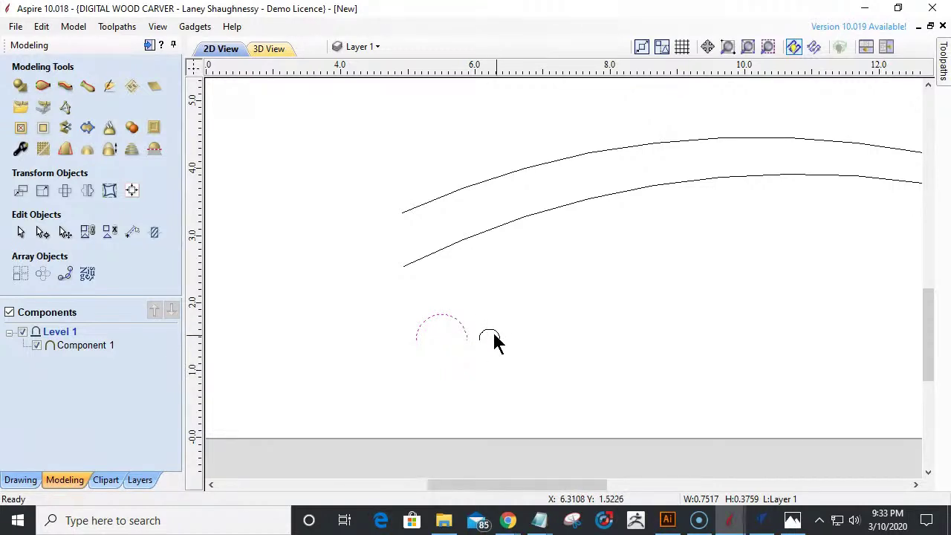
scroll(494, 338, down, 2)
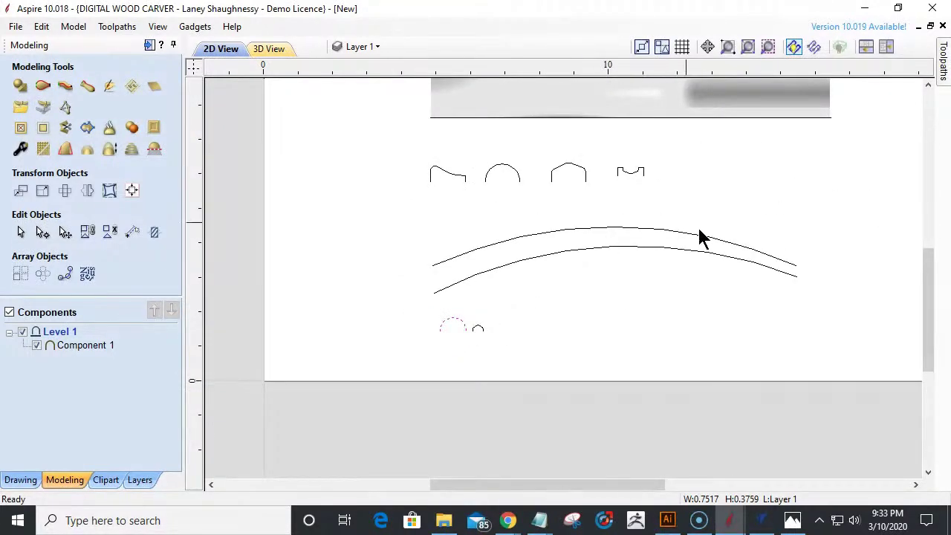
click(42, 86)
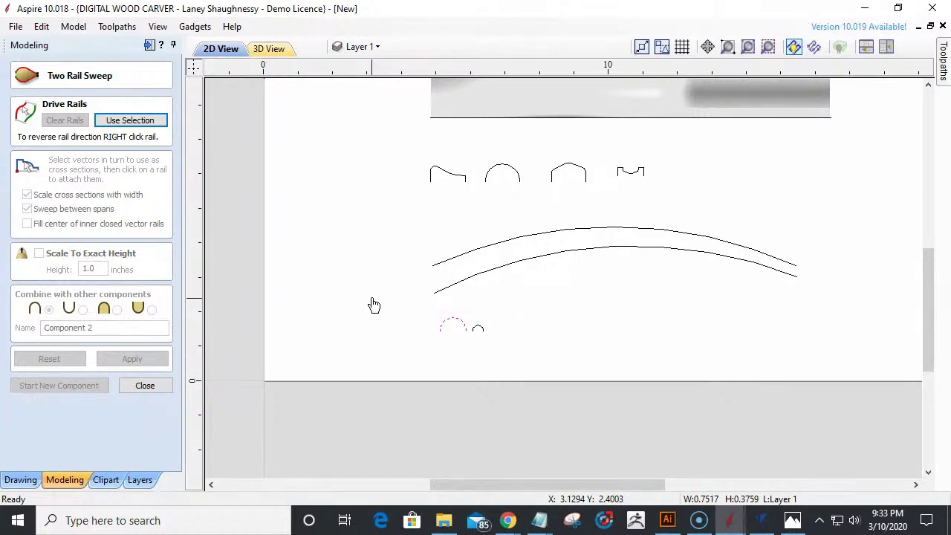
click(468, 286)
shift+click(470, 256)
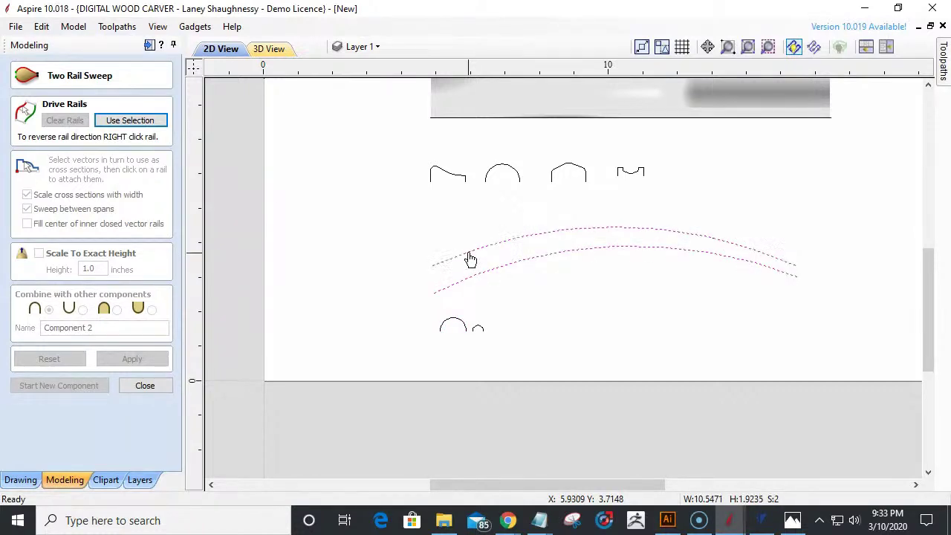
click(129, 121)
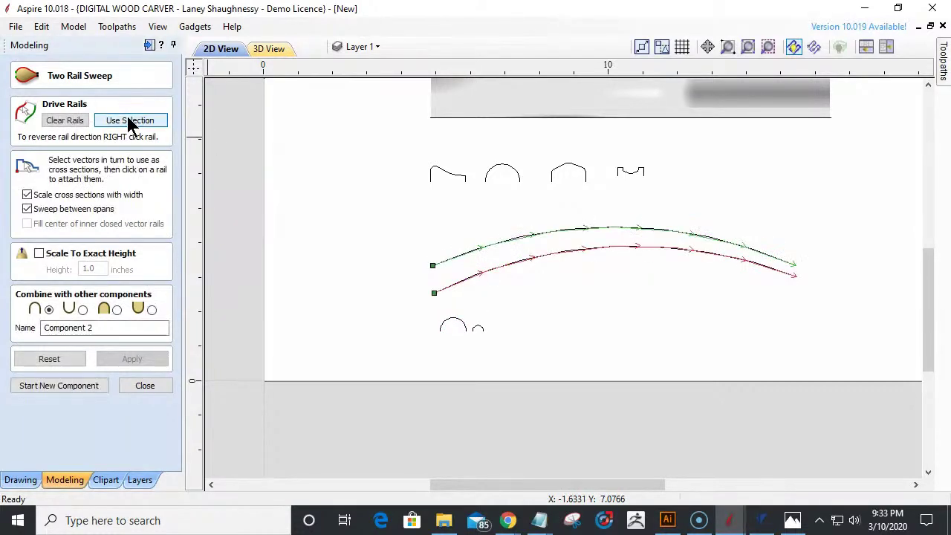
- Attach the large semicircle to the lower curved rail's start and the small semicircle to its middle and end, and apply the sweep
click(445, 326)
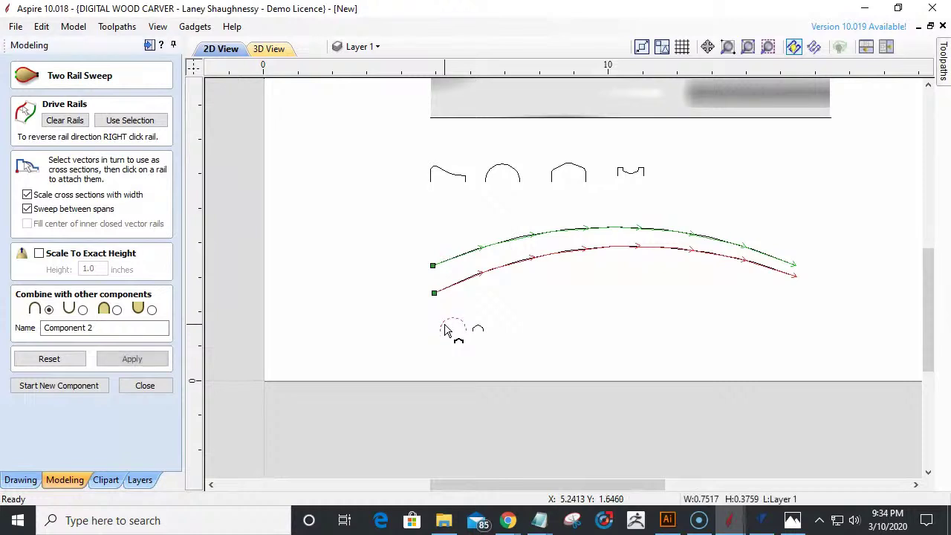
click(435, 297)
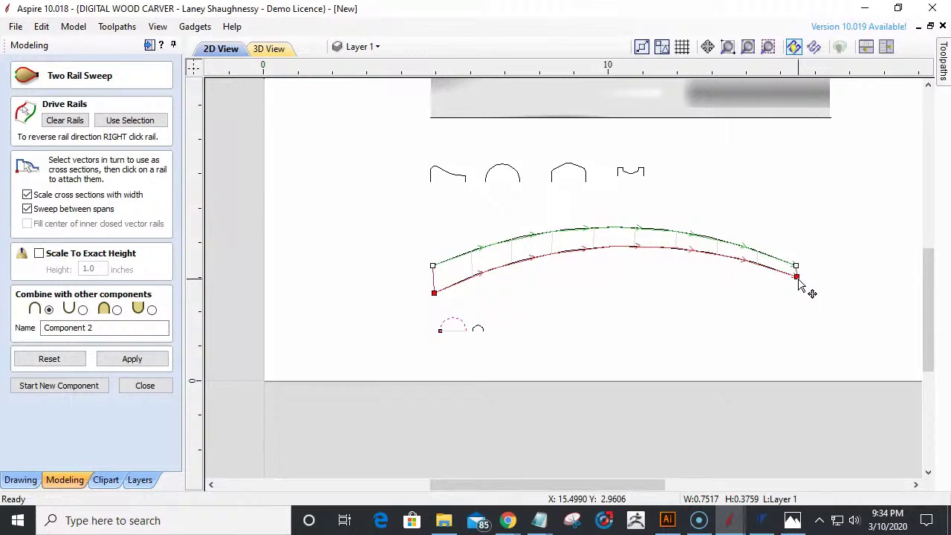
scroll(478, 339, up, 2)
click(483, 338)
scroll(472, 326, down, 1)
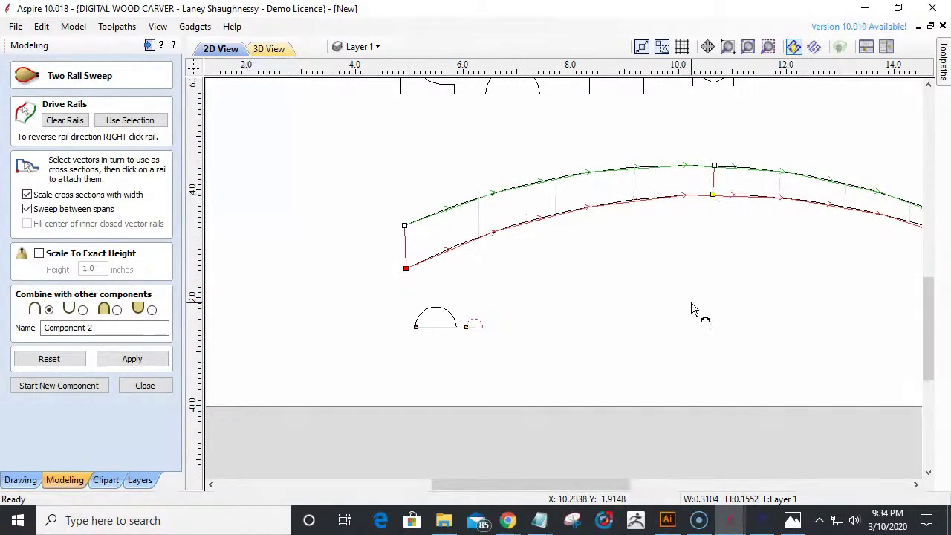
scroll(604, 272, down, 1)
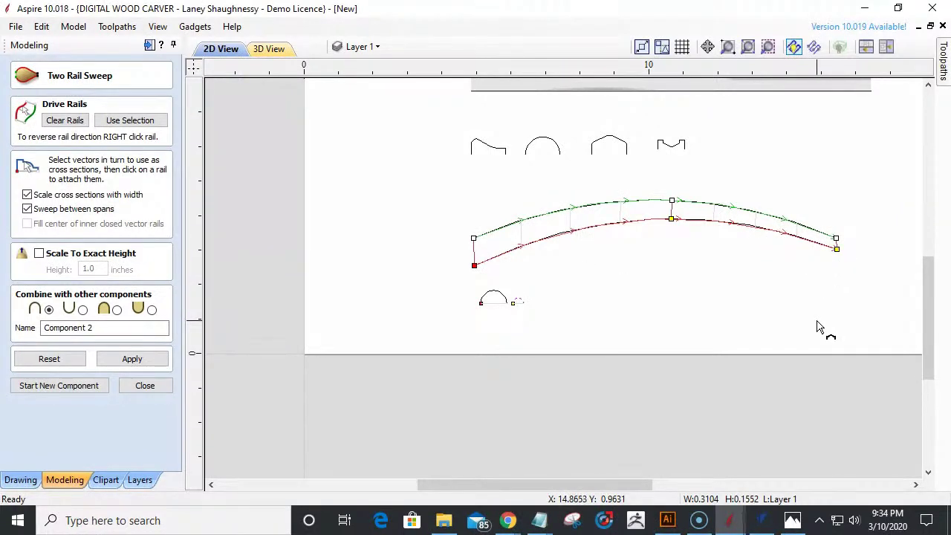
click(132, 359)
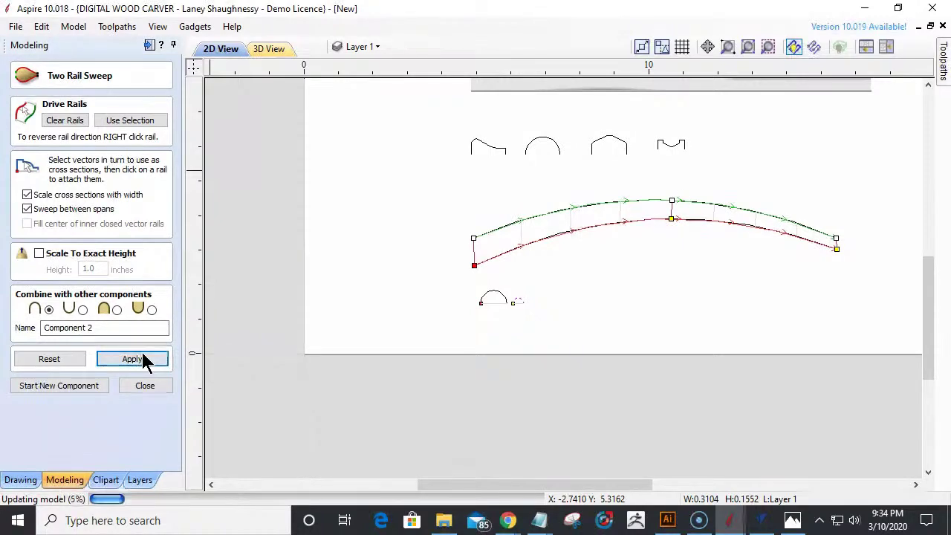
- Examine the shape of the curved tapered sweep in 3D from several angles
click(279, 44)
drag(572, 405, 540, 364)
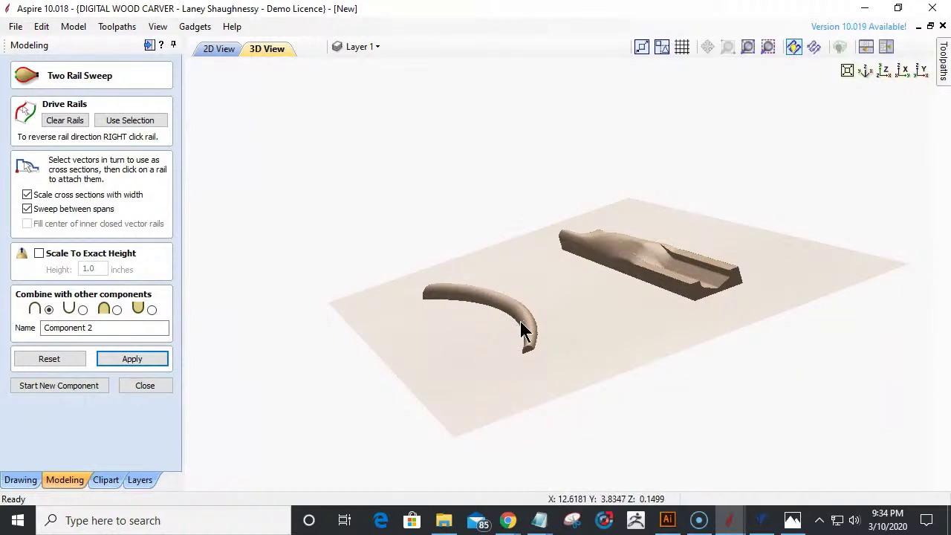
drag(535, 364, 494, 397)
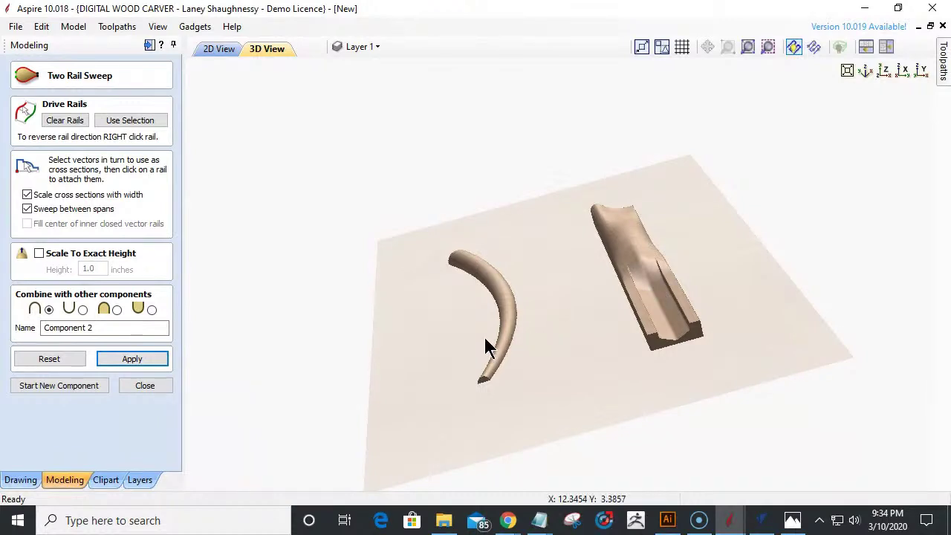
- Attach the large semicircular cross section to the lower curved rail about a quarter of the way along in 2D
click(218, 49)
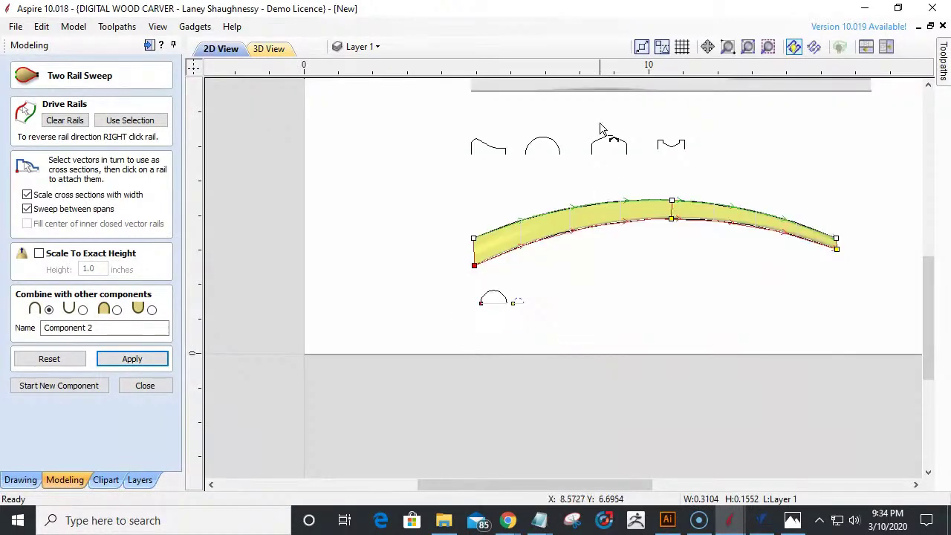
scroll(589, 148, up, 2)
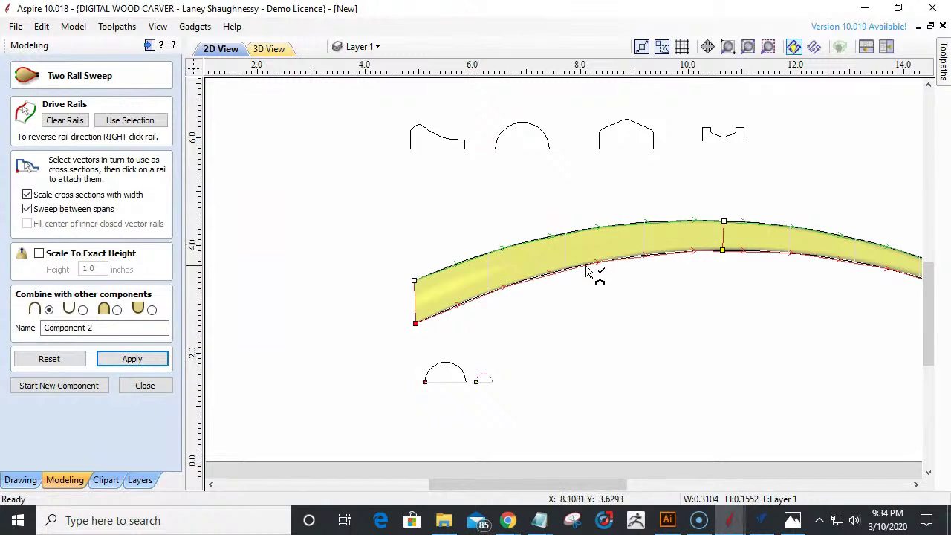
click(451, 371)
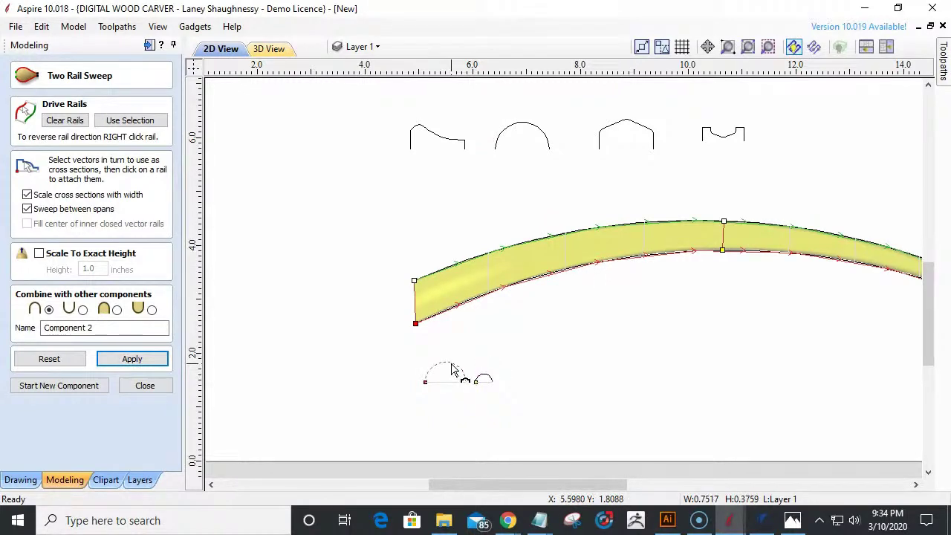
click(553, 272)
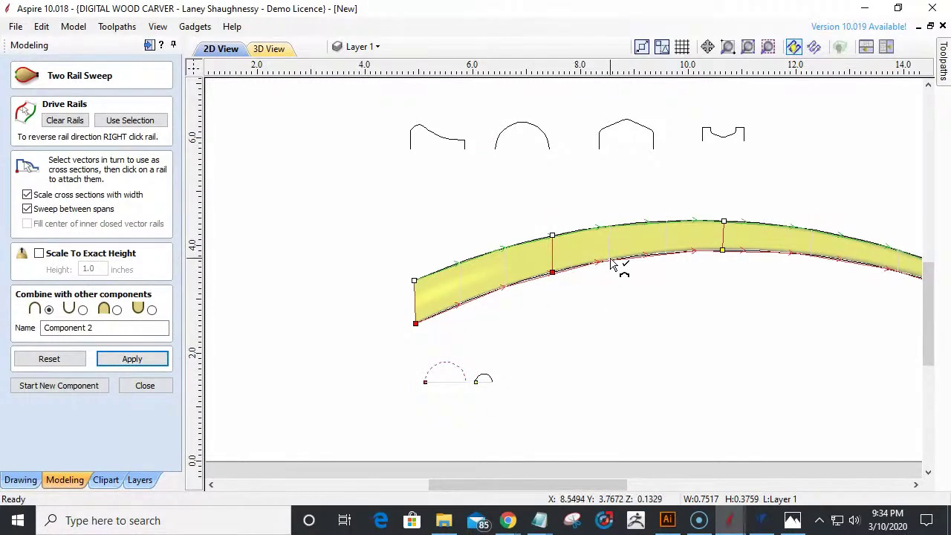
- Assign the peaked, house-shaped cross section to three points around the middle of the lower curved rail and apply the sweep
click(600, 142)
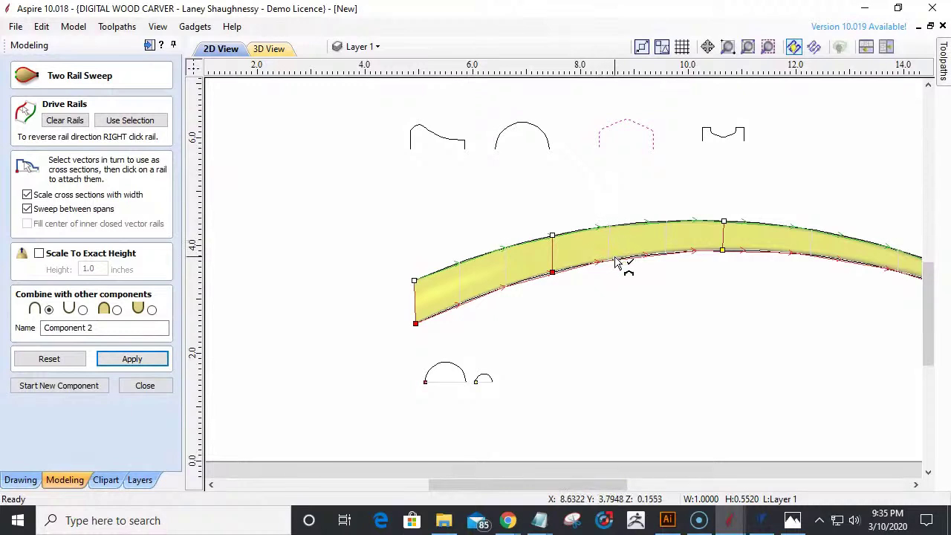
click(648, 258)
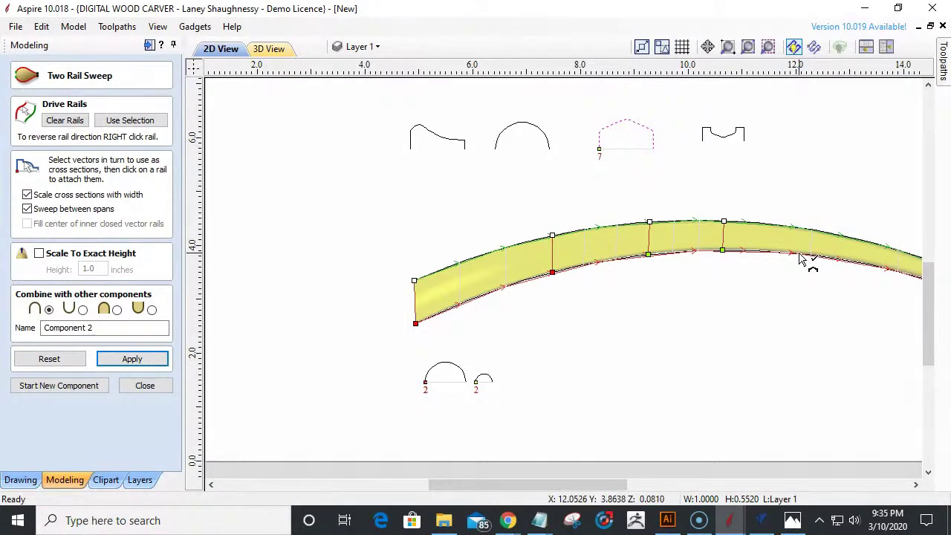
scroll(660, 276, down, 2)
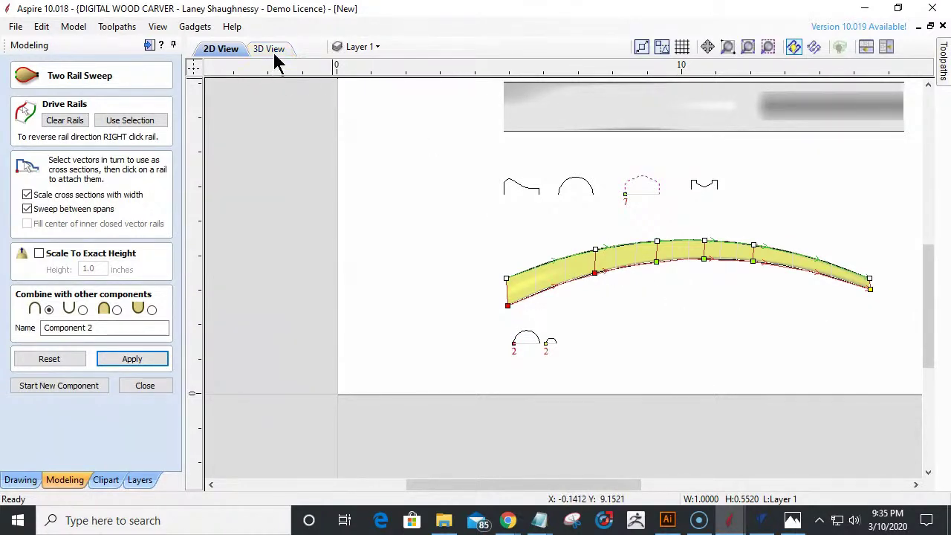
click(130, 359)
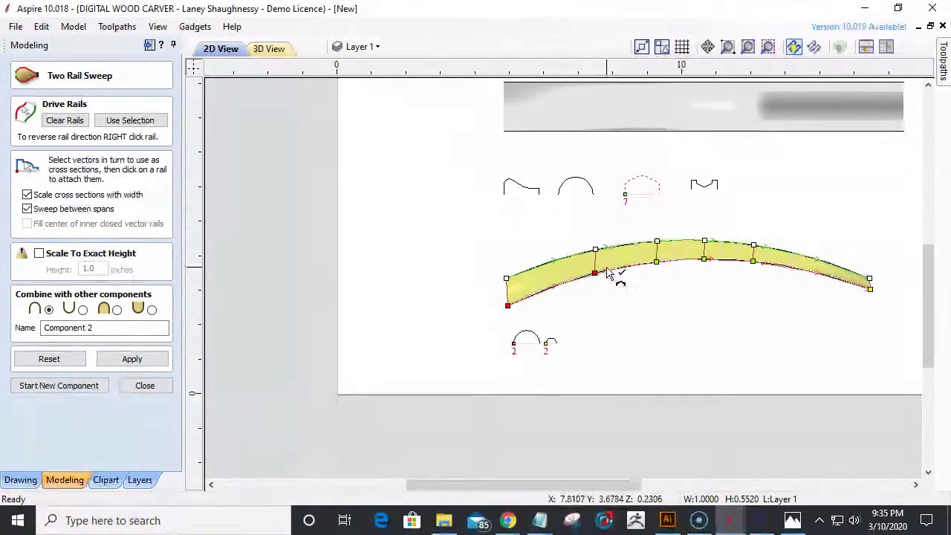
- Compare the house-shaped profile in 2D with the transitions along the rebuilt curved sweep in 3D
scroll(656, 183, up, 5)
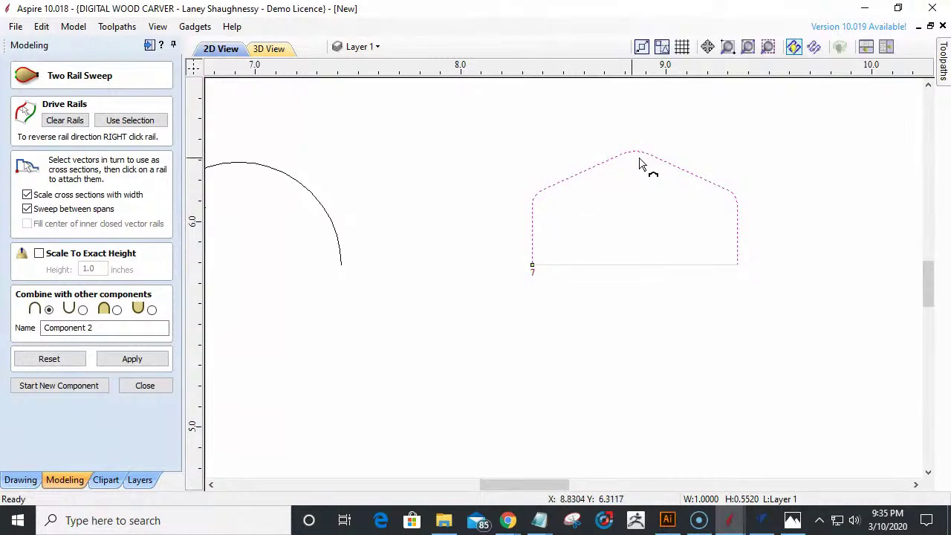
scroll(628, 218, down, 6)
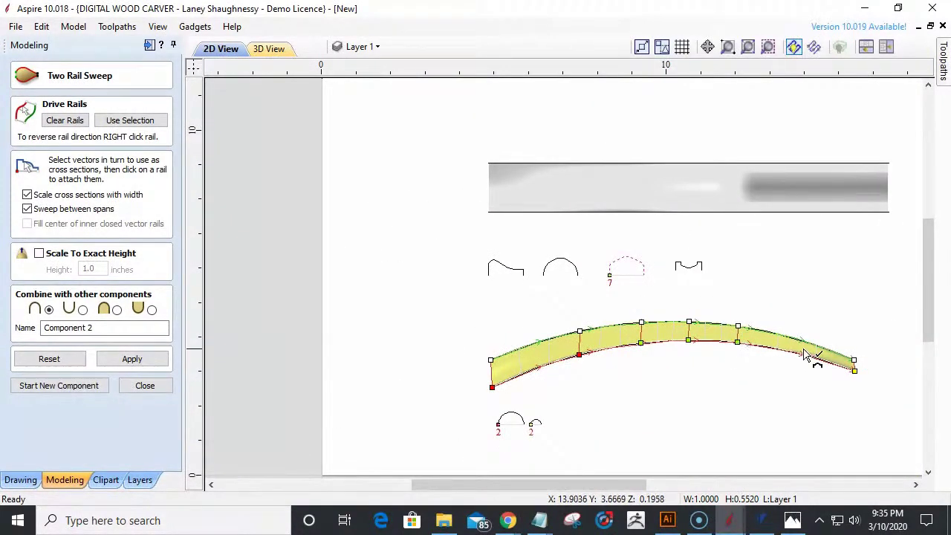
click(267, 51)
drag(405, 373, 502, 338)
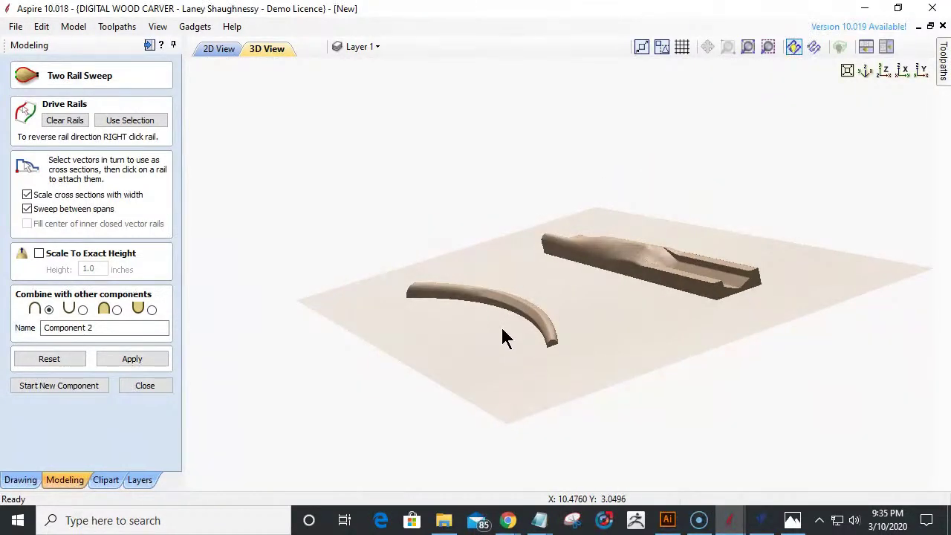
scroll(503, 337, up, 1)
scroll(496, 343, up, 1)
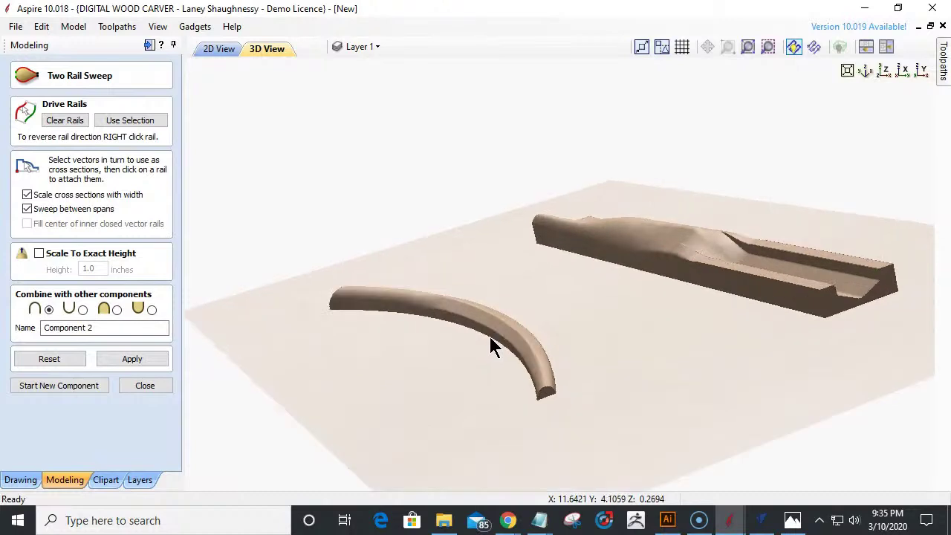
scroll(318, 327, up, 1)
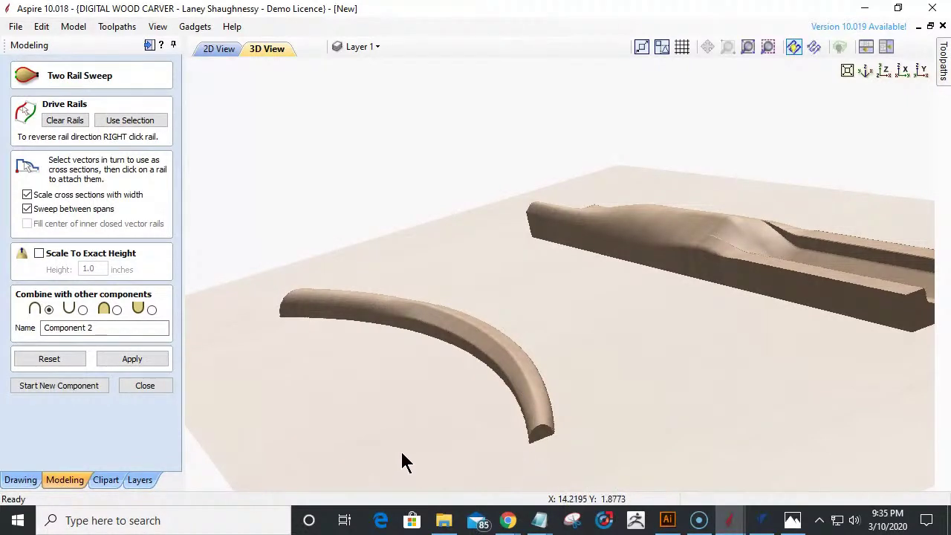
drag(350, 478, 445, 272)
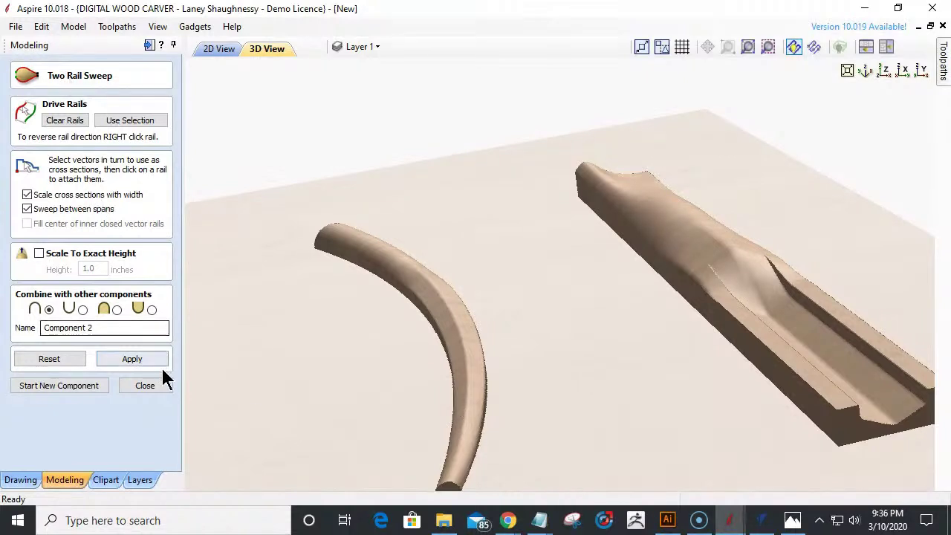
- Finish the curved sweep and bring up the online help page for the Two Rail Sweep tool
click(137, 384)
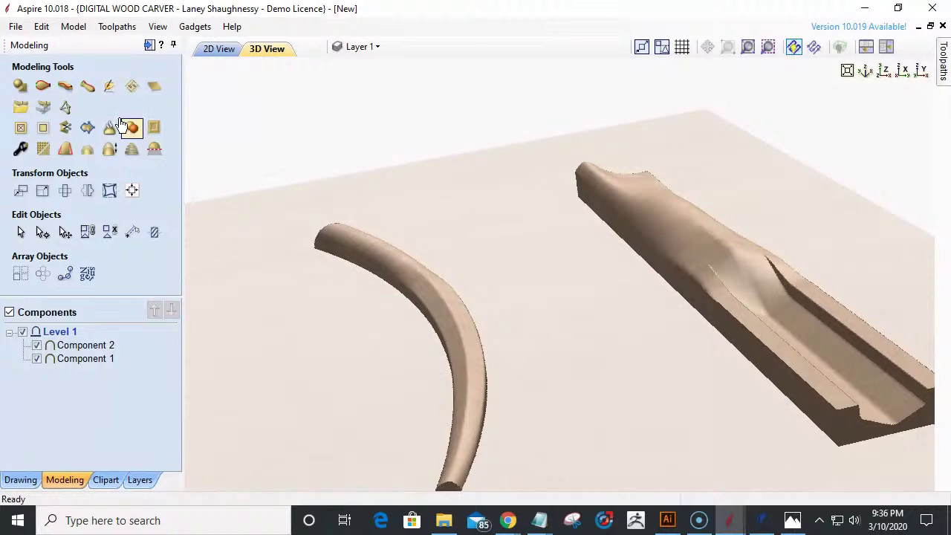
click(43, 89)
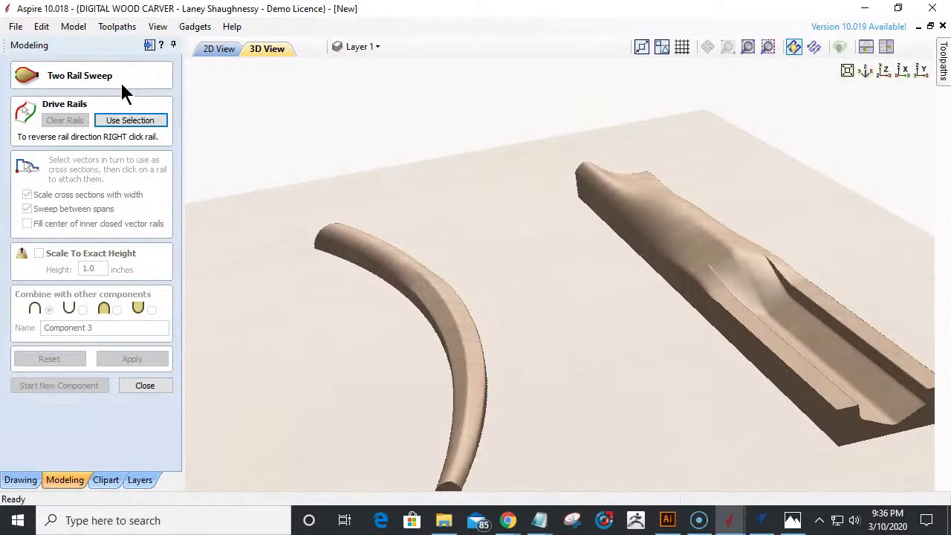
click(161, 45)
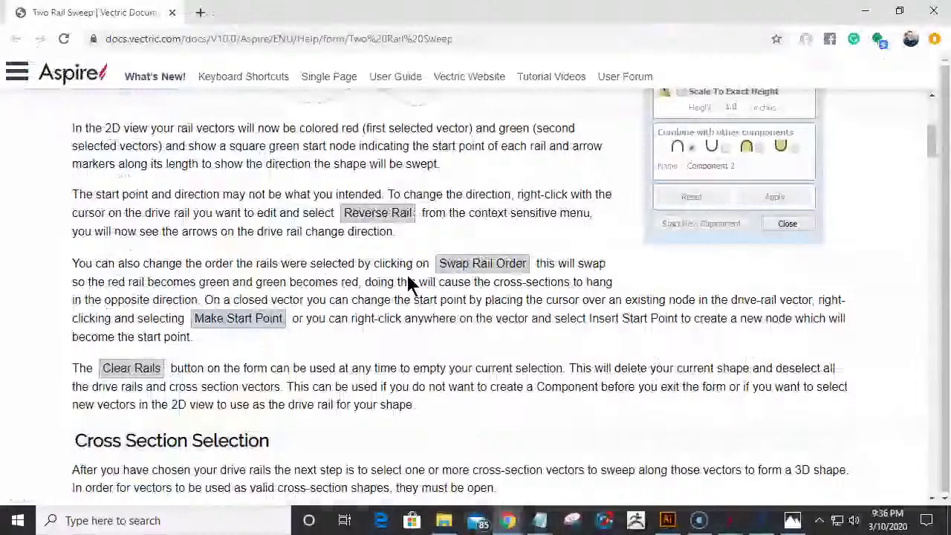
- Read the help page's sections on cross section selection and on adding multiple cross-sections
scroll(412, 282, down, 4)
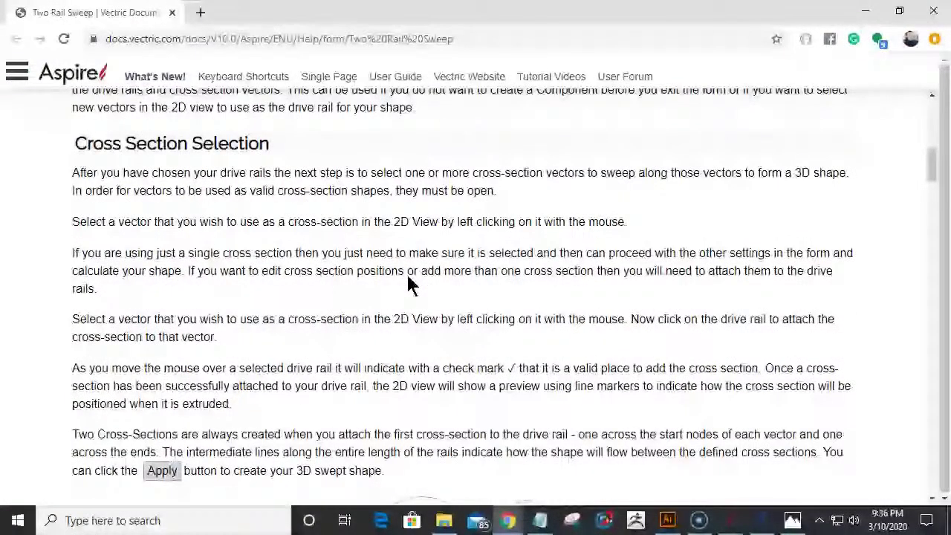
scroll(409, 280, down, 8)
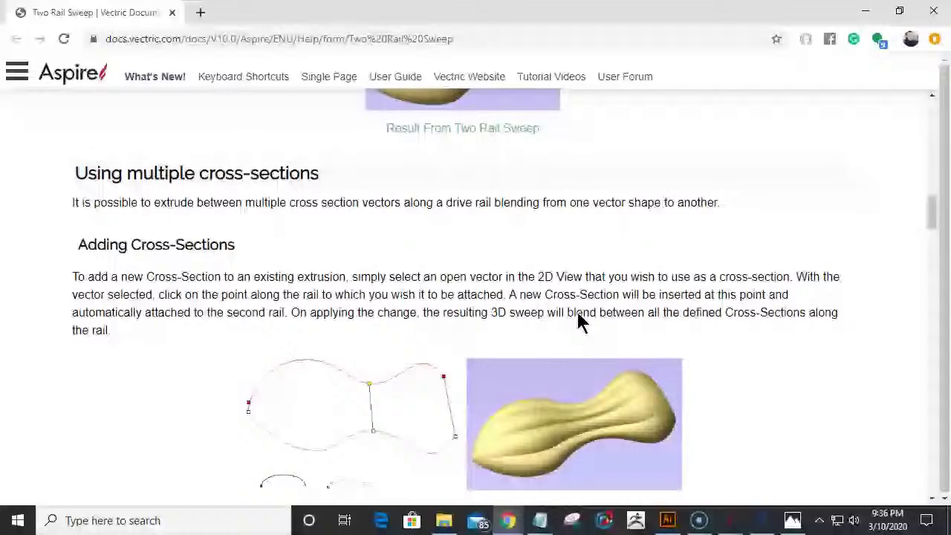
scroll(335, 331, down, 2)
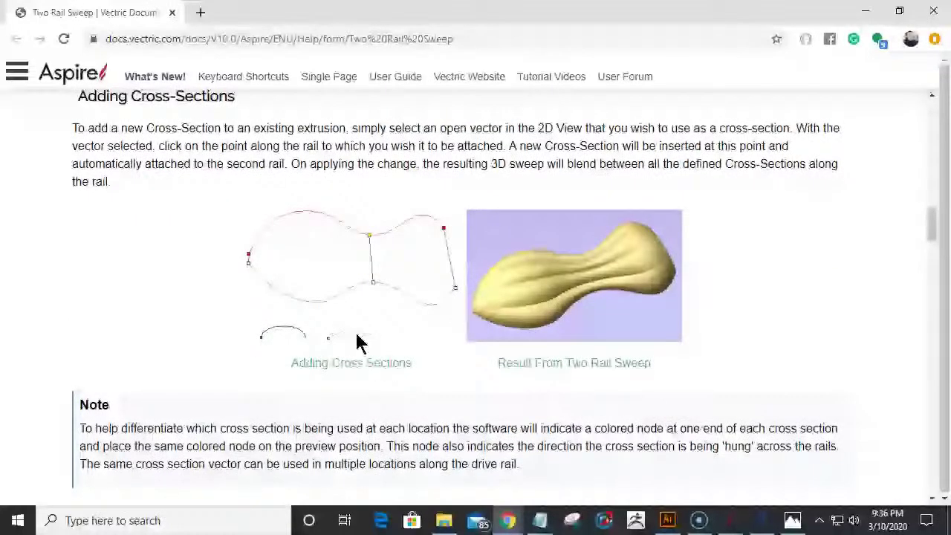
- Review the help page's sections on adding cross-sections and connecting rail nodes, and switch back to Aspire
scroll(357, 341, up, 6)
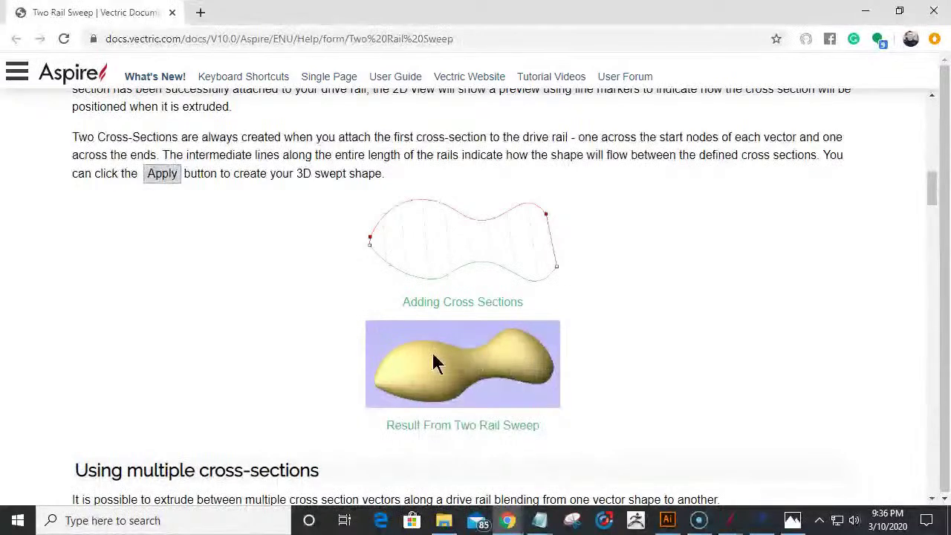
scroll(435, 362, down, 6)
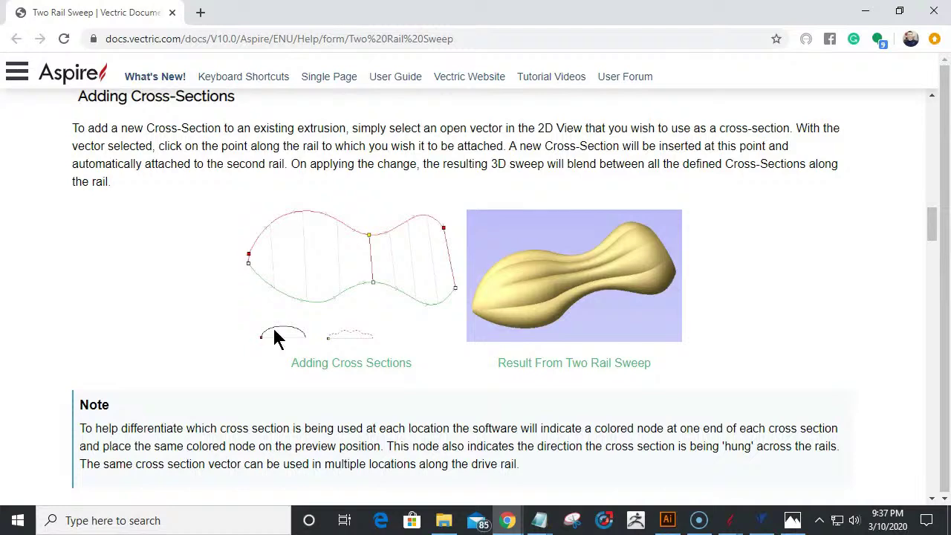
scroll(386, 368, down, 5)
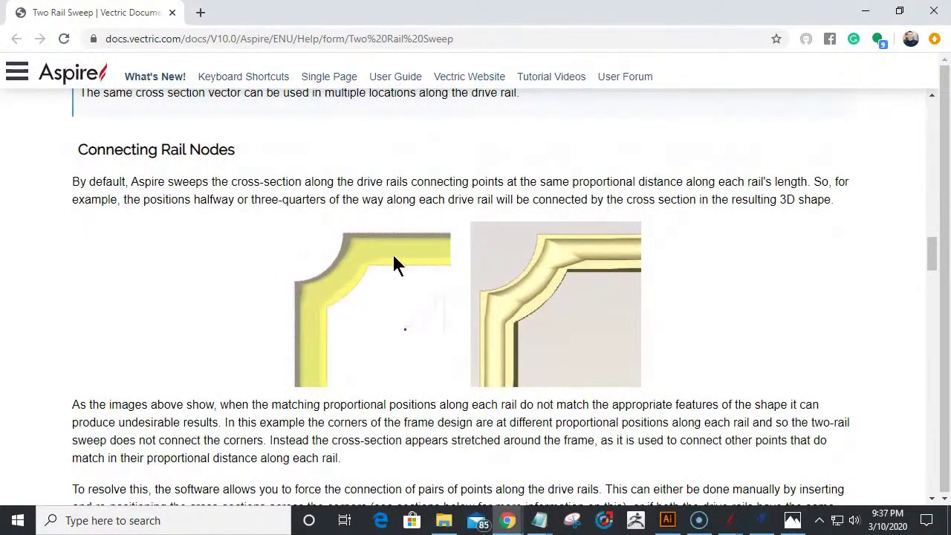
scroll(493, 303, down, 5)
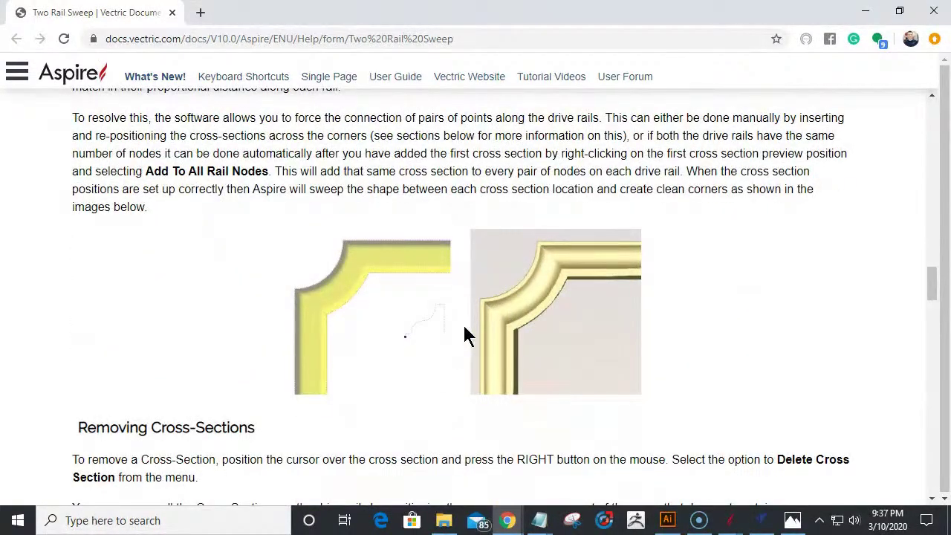
scroll(464, 333, up, 20)
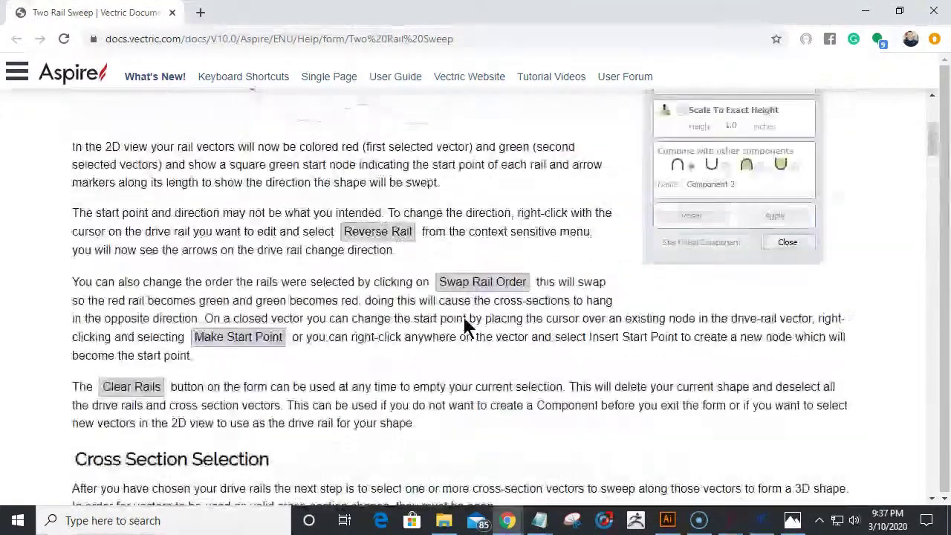
scroll(463, 327, up, 3)
click(863, 10)
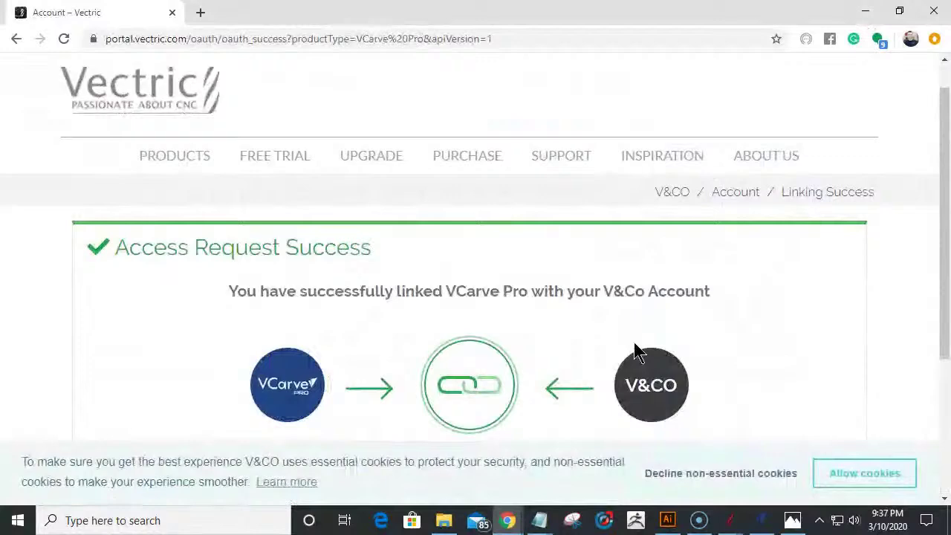
click(866, 11)
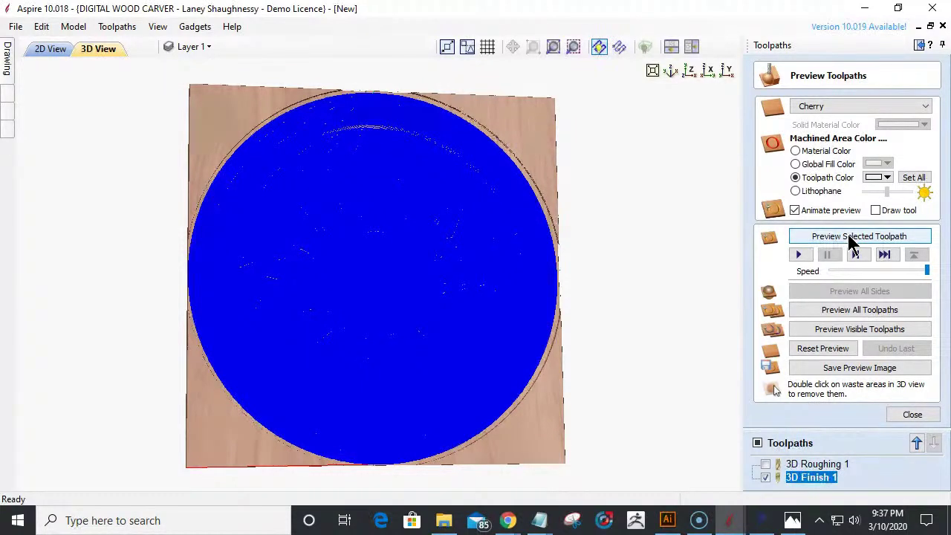
- Change the preview simulation quality and preview the 3D Finish 1 toolpath on the compass rose
click(117, 26)
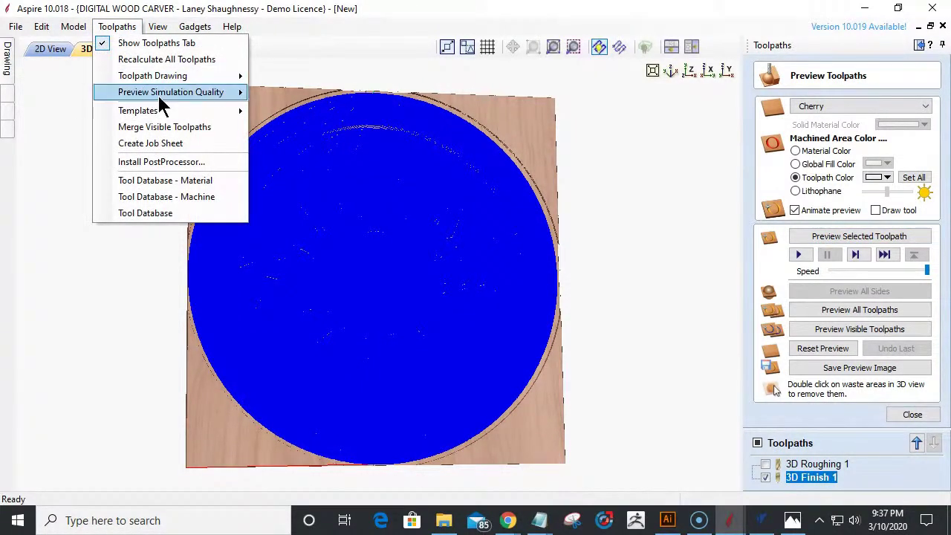
mouse_move(163, 100)
click(282, 117)
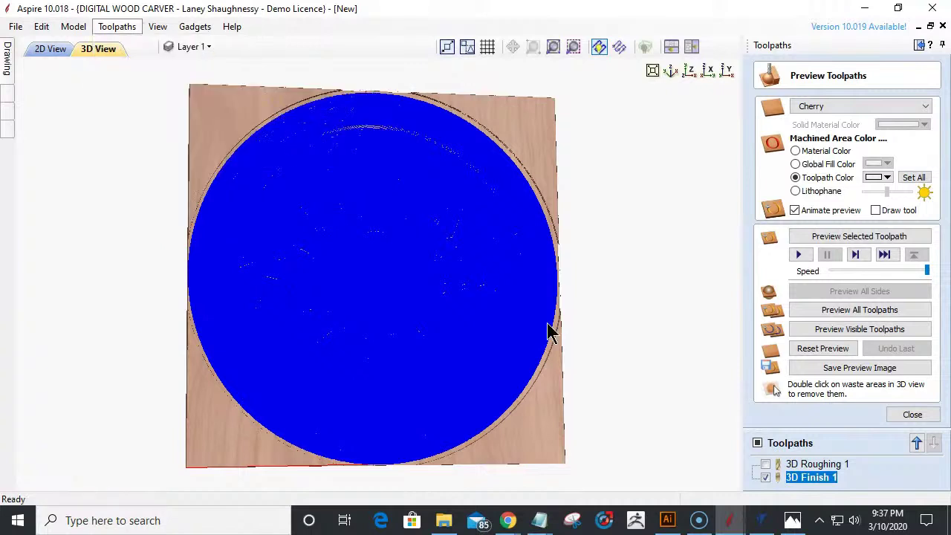
click(846, 238)
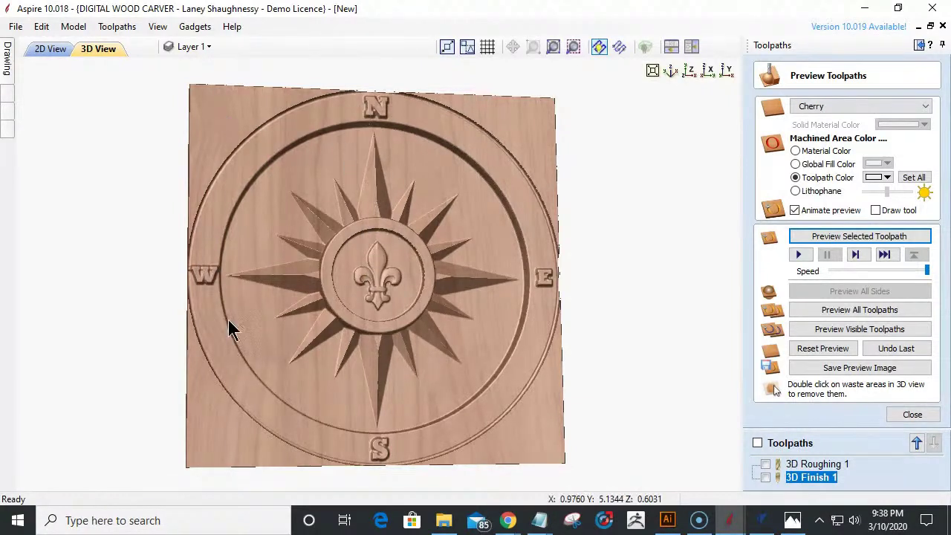
- In the 2D view, select only the tick marks, leaving out the star, the N, E, S and W letters and the rings
click(49, 51)
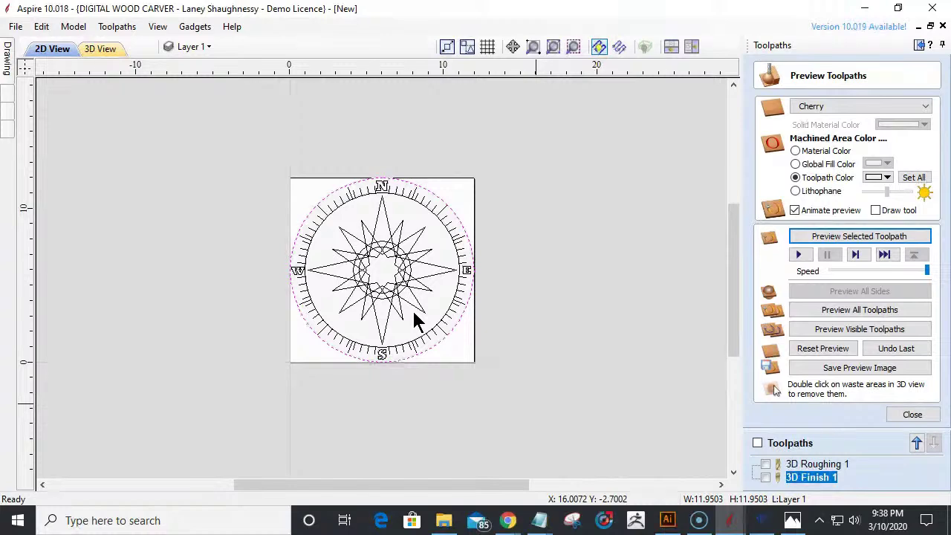
key(ctrl+a)
scroll(415, 321, up, 1)
scroll(414, 321, up, 1)
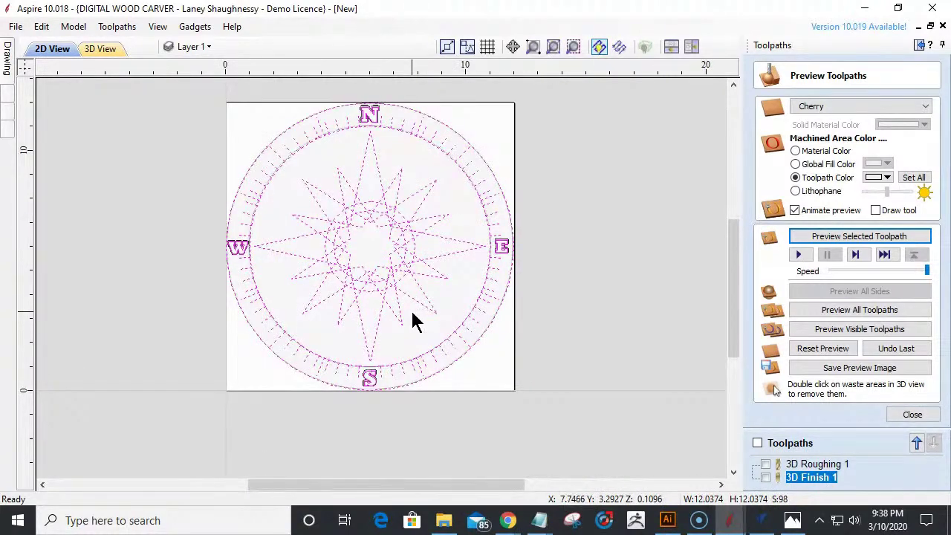
drag(409, 304, 309, 184)
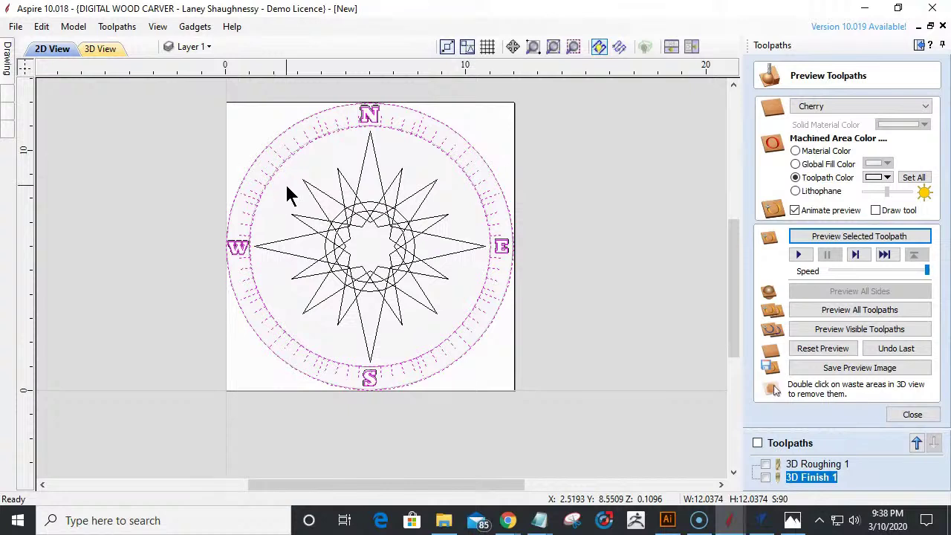
ctrl+click(503, 250)
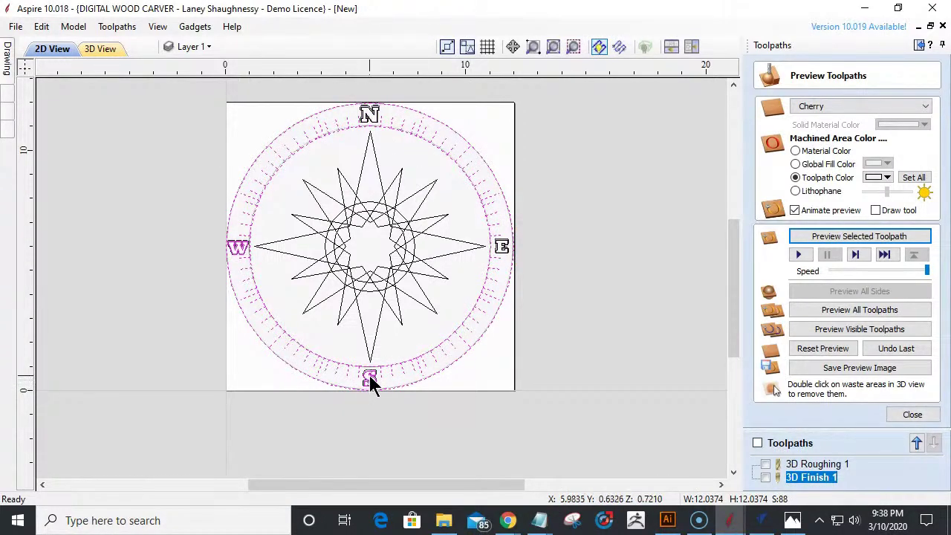
ctrl+click(233, 246)
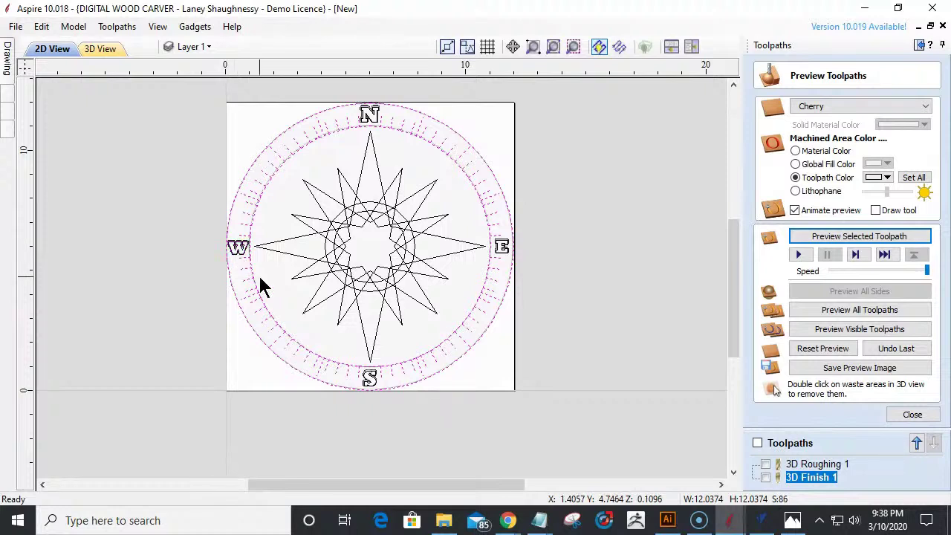
ctrl+click(253, 282)
ctrl+click(230, 293)
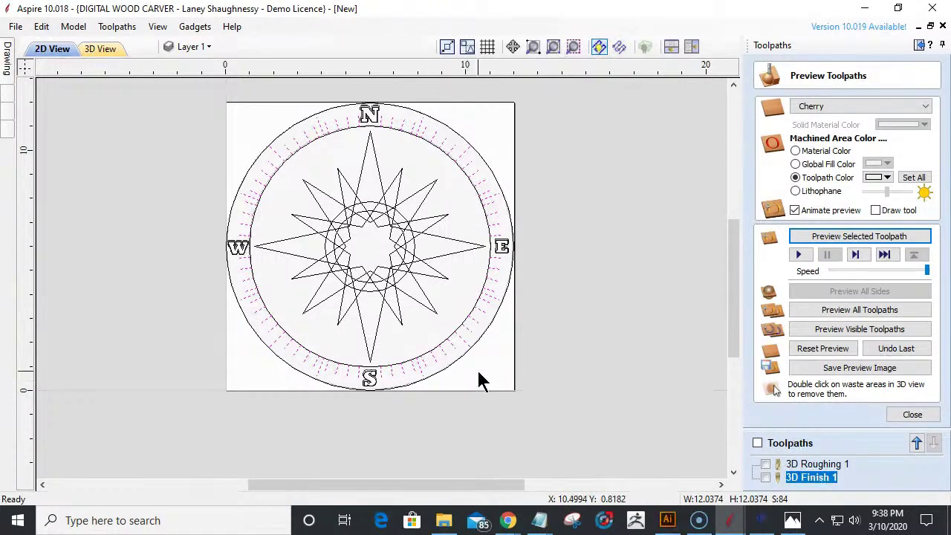
- Start a 2D profile toolpath for the tick marks and choose the V-Bit (22 deg 0.25 inches) as its tool
click(896, 418)
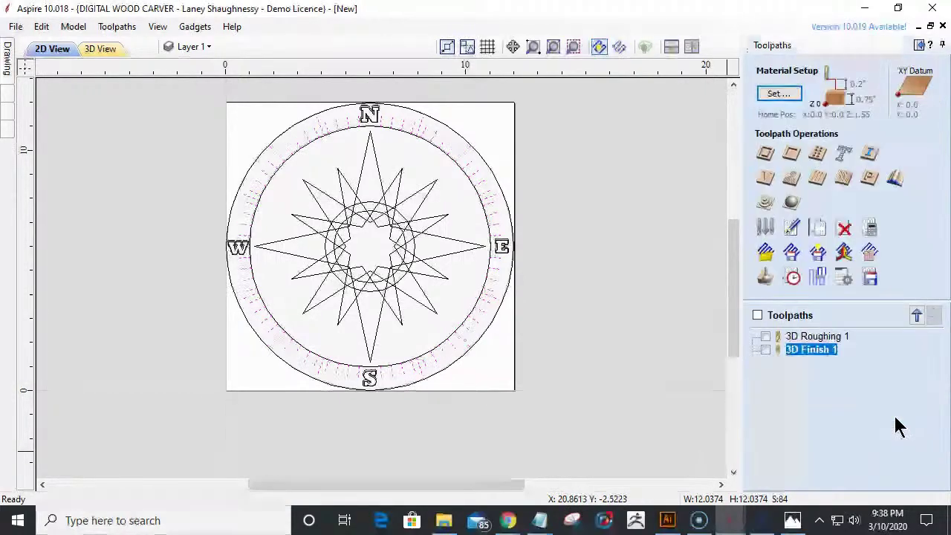
click(765, 154)
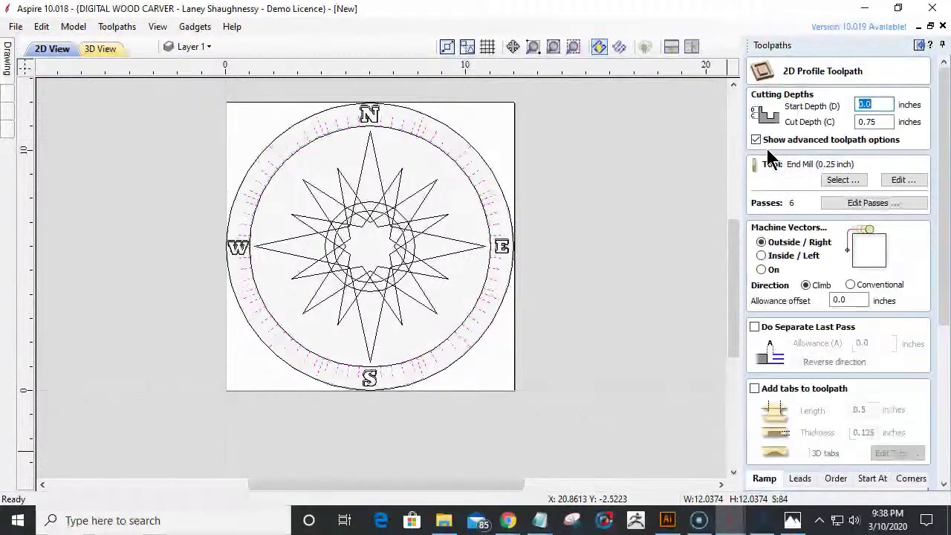
click(846, 179)
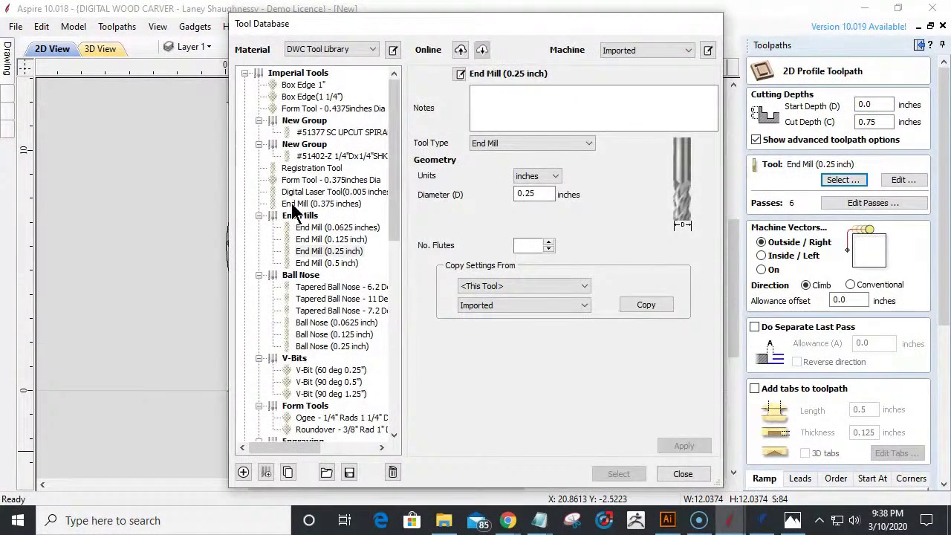
scroll(304, 301, down, 6)
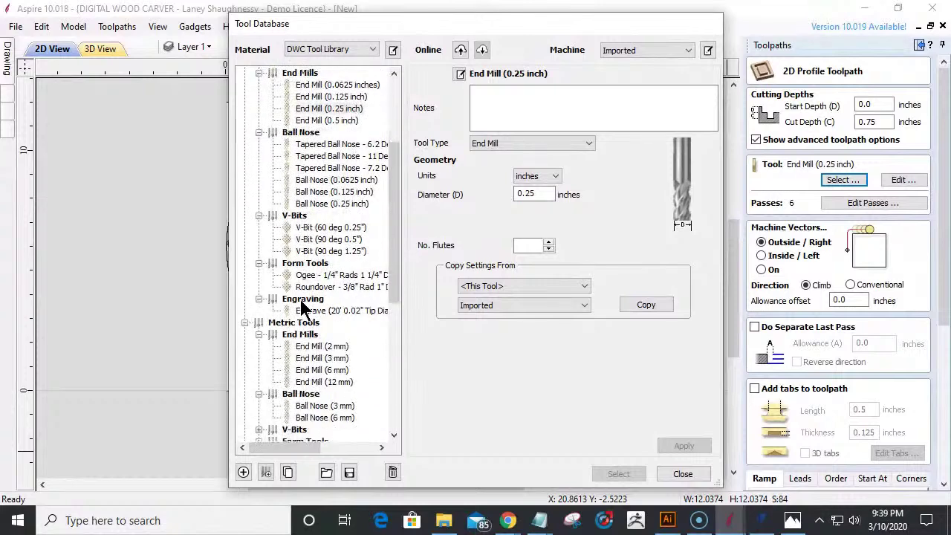
scroll(304, 308, down, 1)
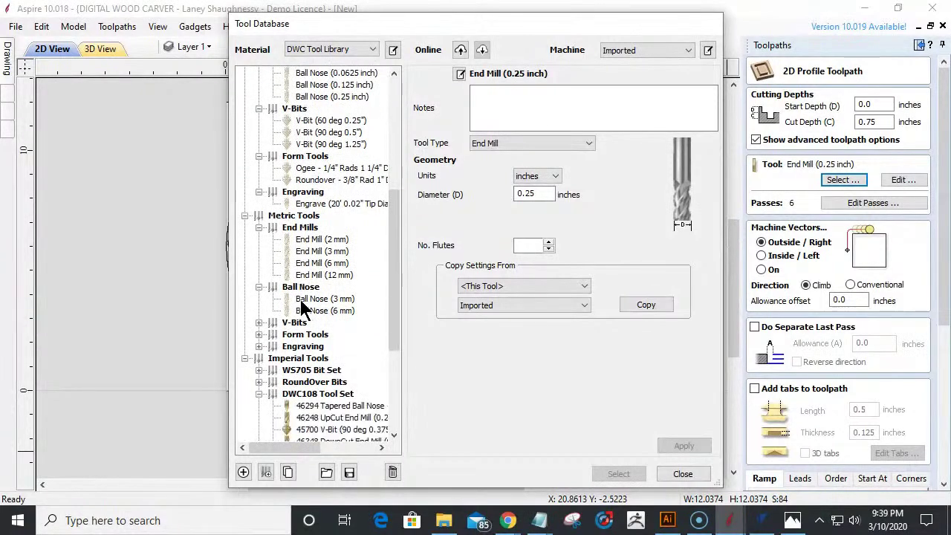
click(259, 324)
scroll(270, 340, up, 6)
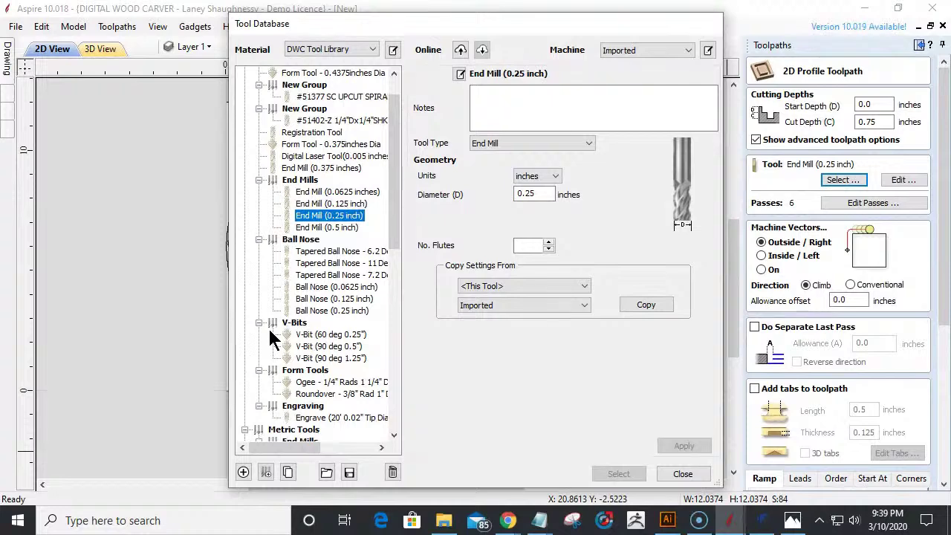
scroll(270, 333, down, 12)
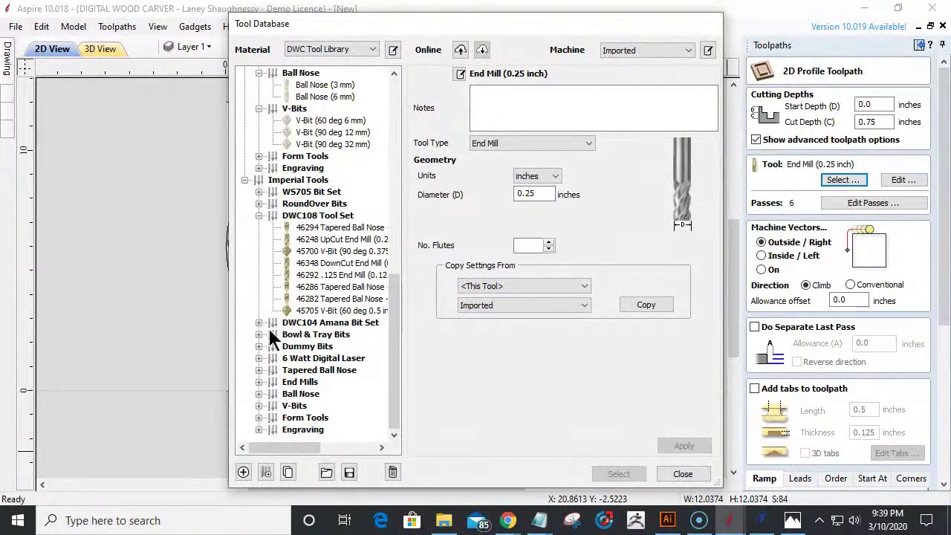
click(259, 406)
click(344, 393)
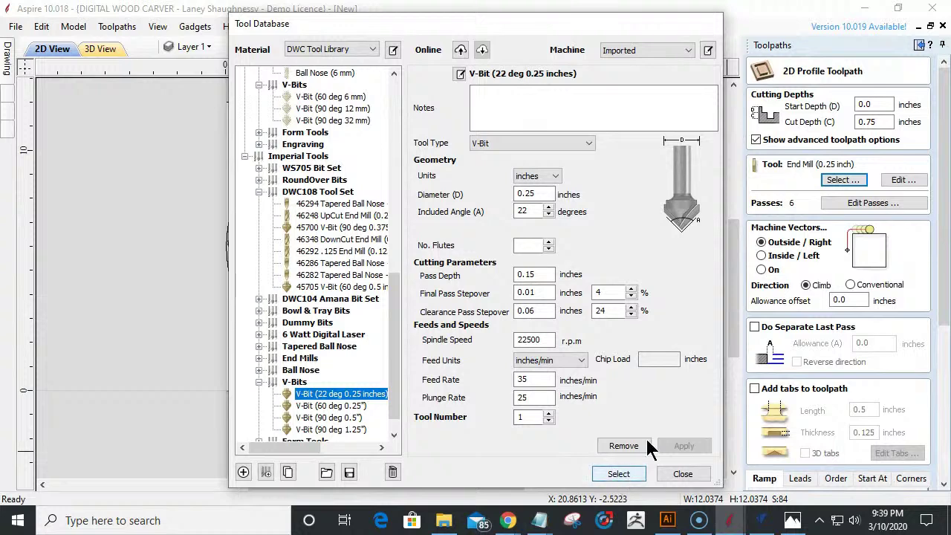
click(762, 271)
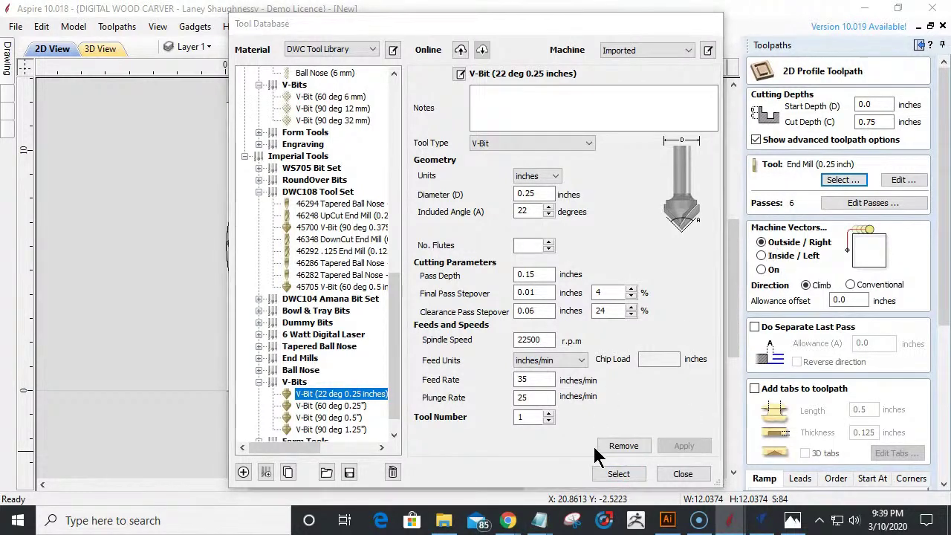
click(604, 474)
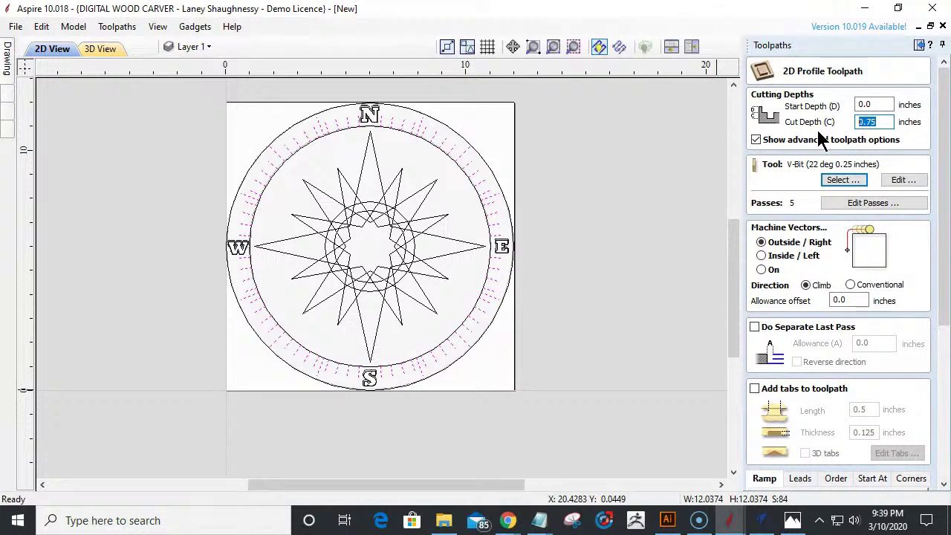
- Calculate the profile toolpath with a .0625-inch cut depth, machining on the vectors and projected onto the 3D model
text(.0625)
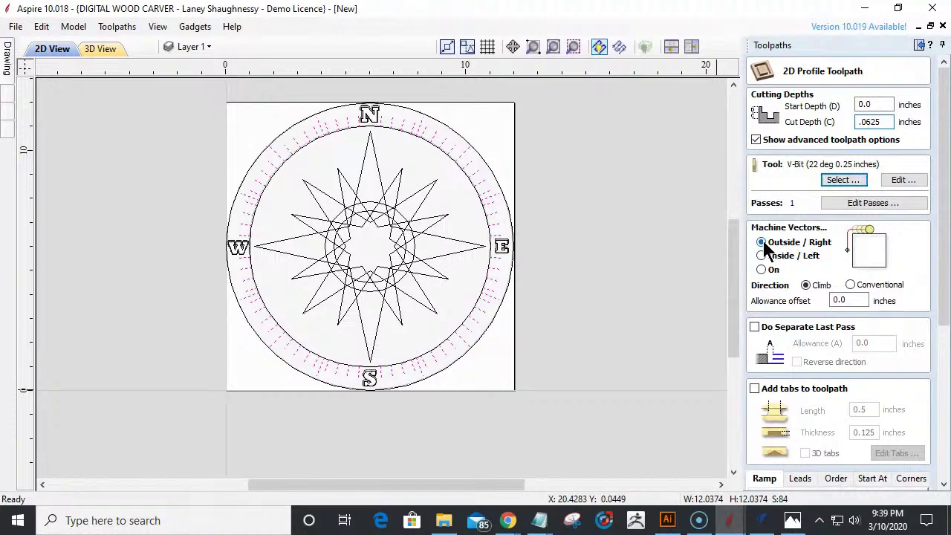
click(761, 270)
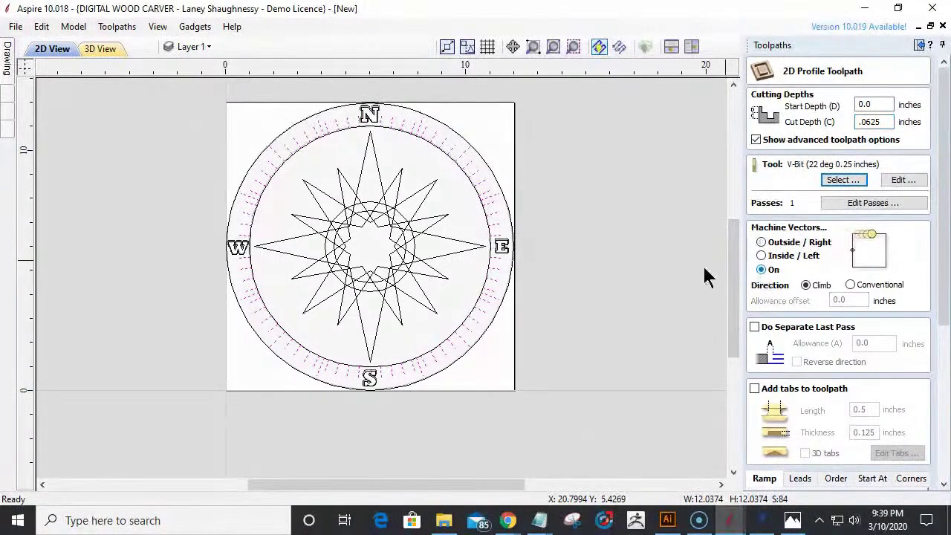
drag(942, 194, 937, 360)
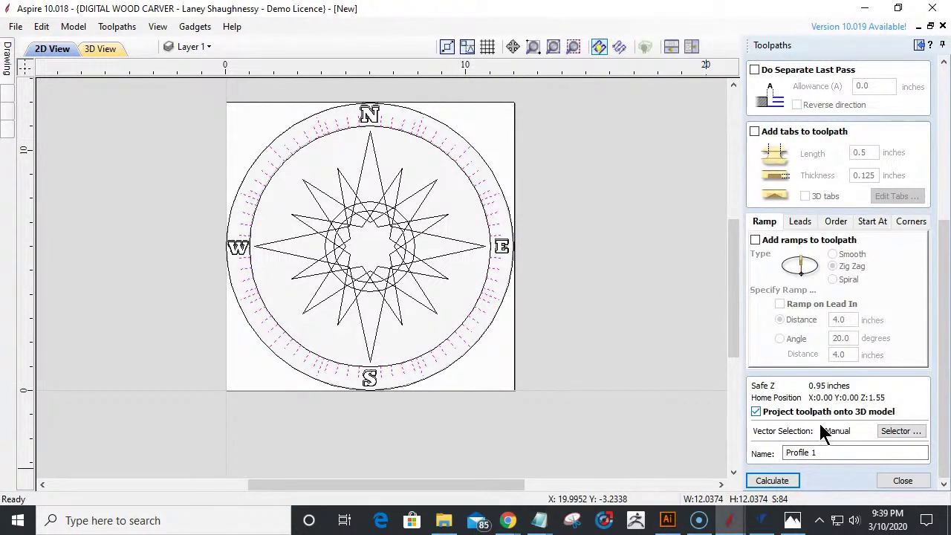
click(775, 482)
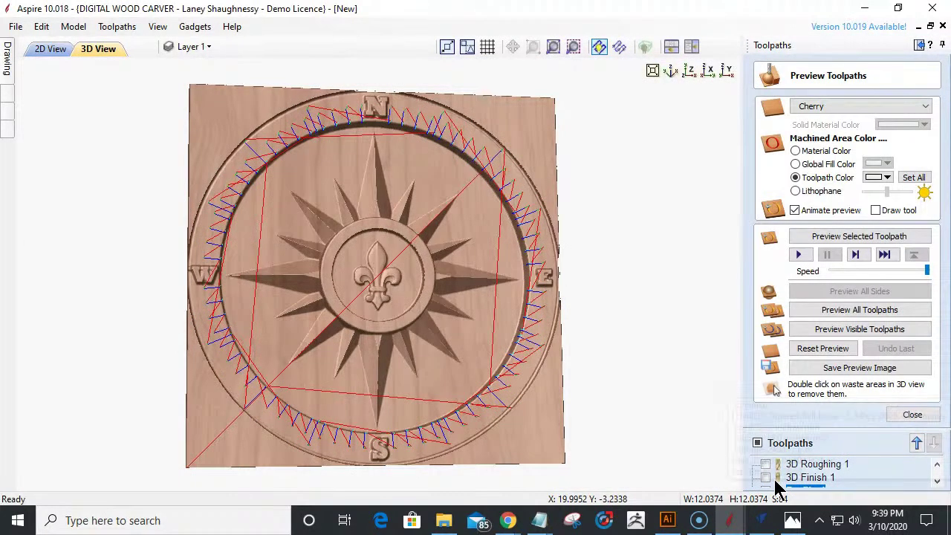
- Preview the tick mark profile toolpath and examine the carved result at an angle
click(833, 238)
drag(456, 401, 409, 376)
drag(335, 278, 288, 303)
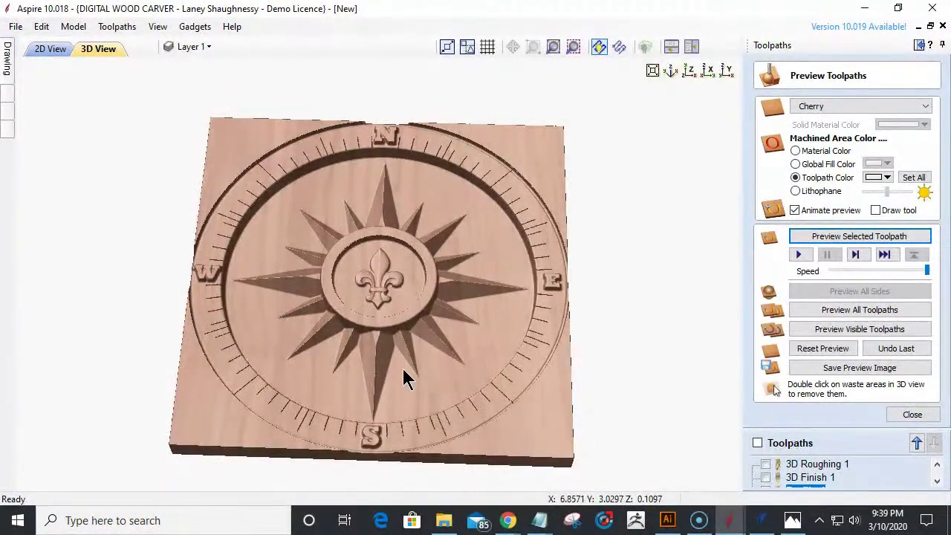
- Edit the Profile 1 toolpath, setting its cut depth to 0.1 inches, and recalculate it
click(799, 485)
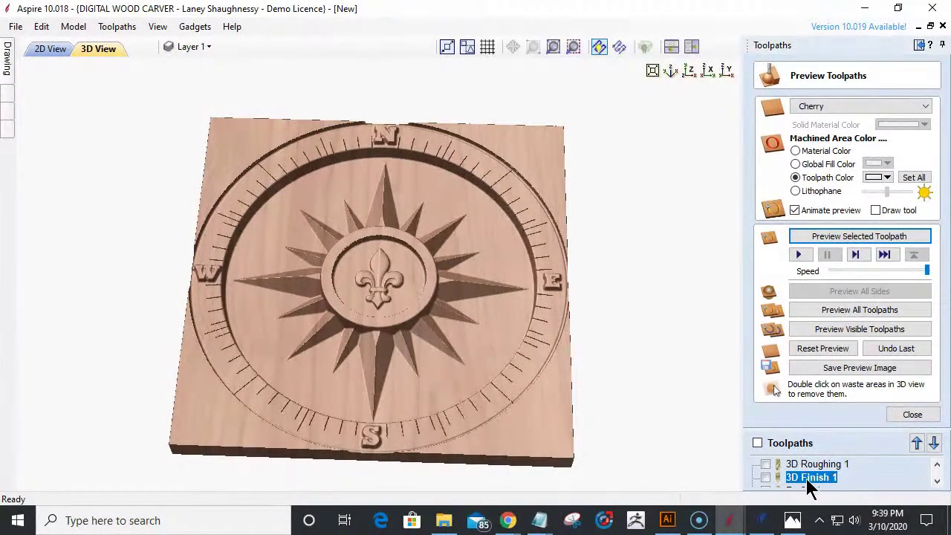
click(936, 481)
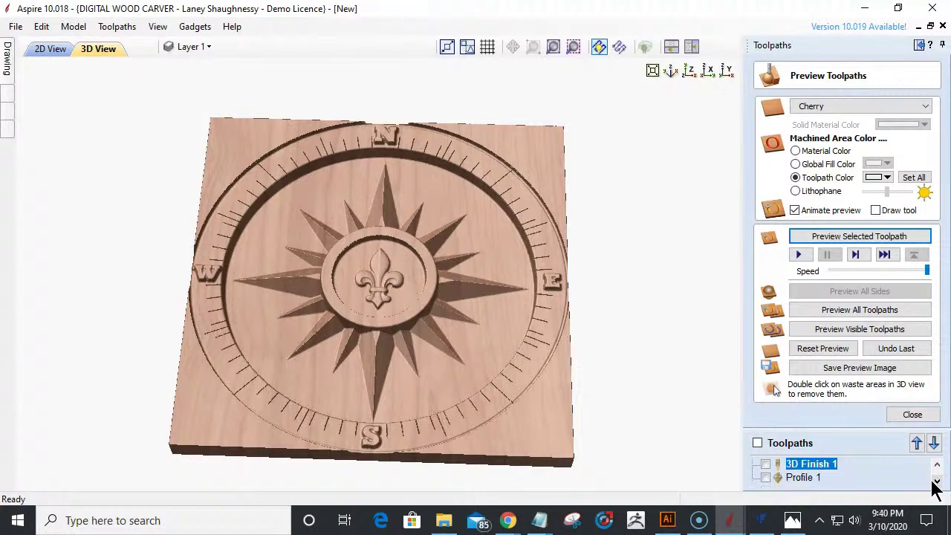
double_click(806, 478)
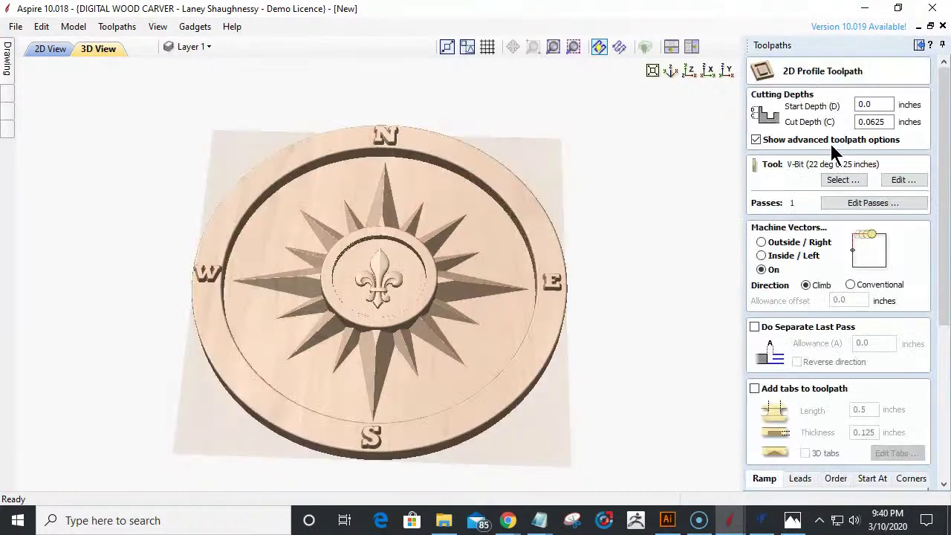
drag(870, 123, 917, 132)
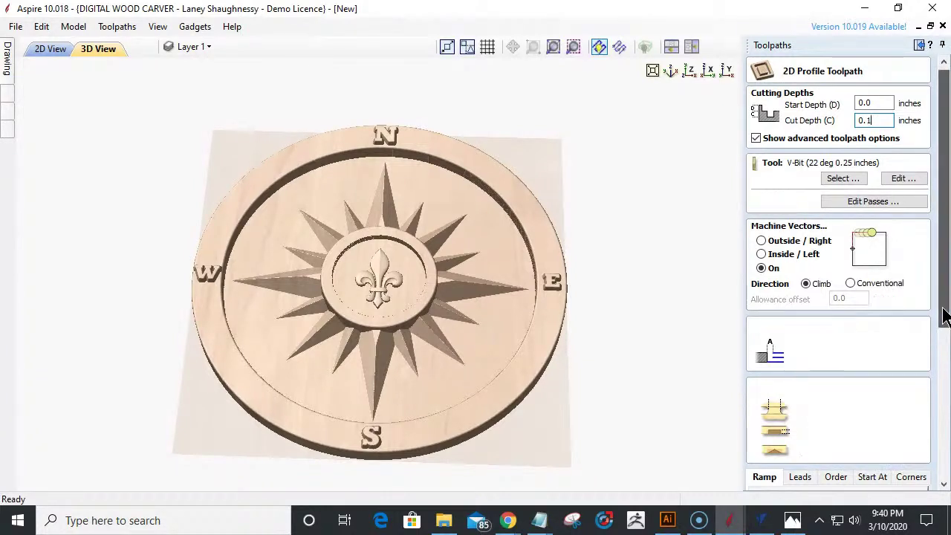
drag(941, 314, 941, 467)
click(772, 478)
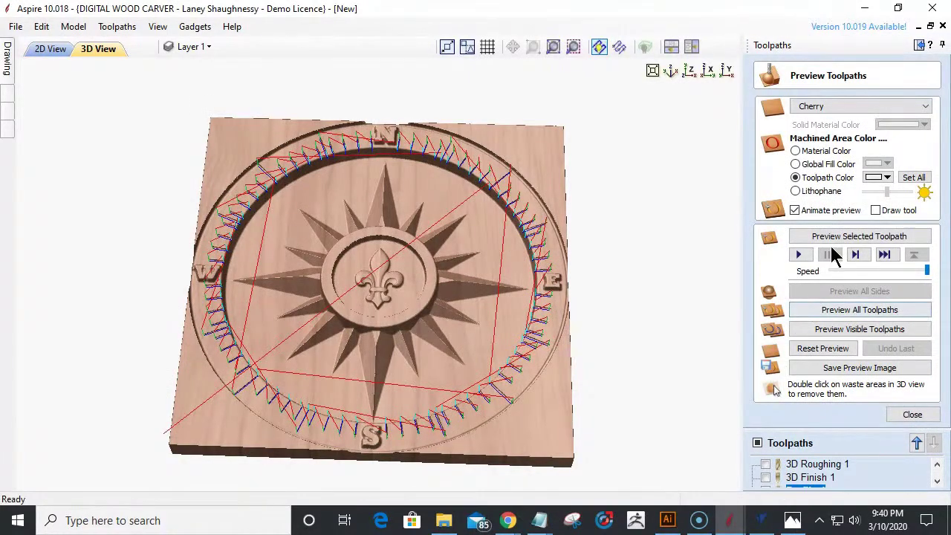
- Preview the recalculated tick mark profile toolpath and examine the carved tick marks from several angles
click(834, 237)
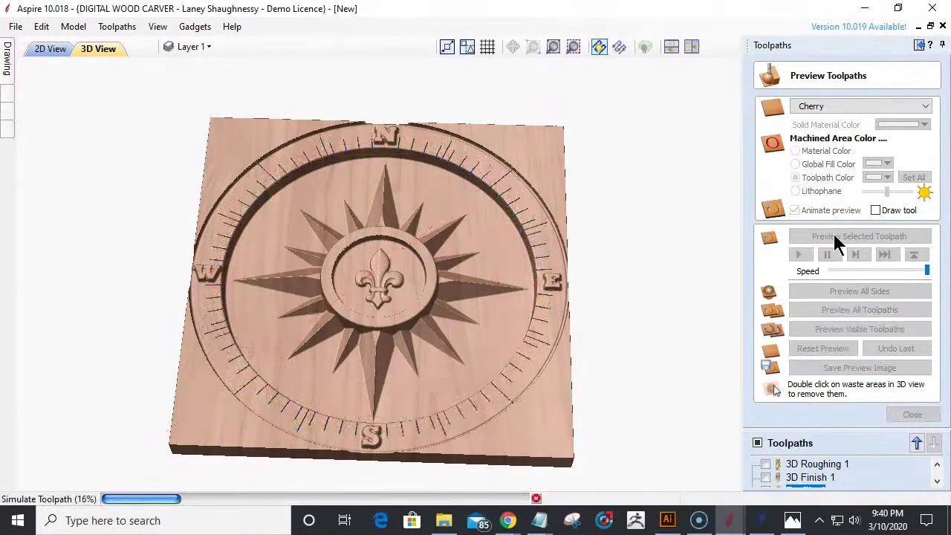
drag(429, 347, 456, 404)
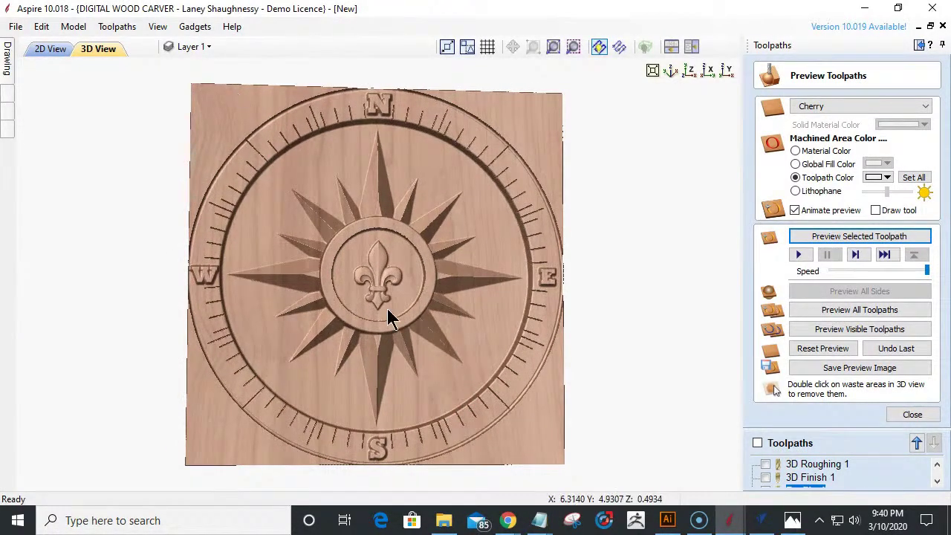
drag(479, 363, 499, 333)
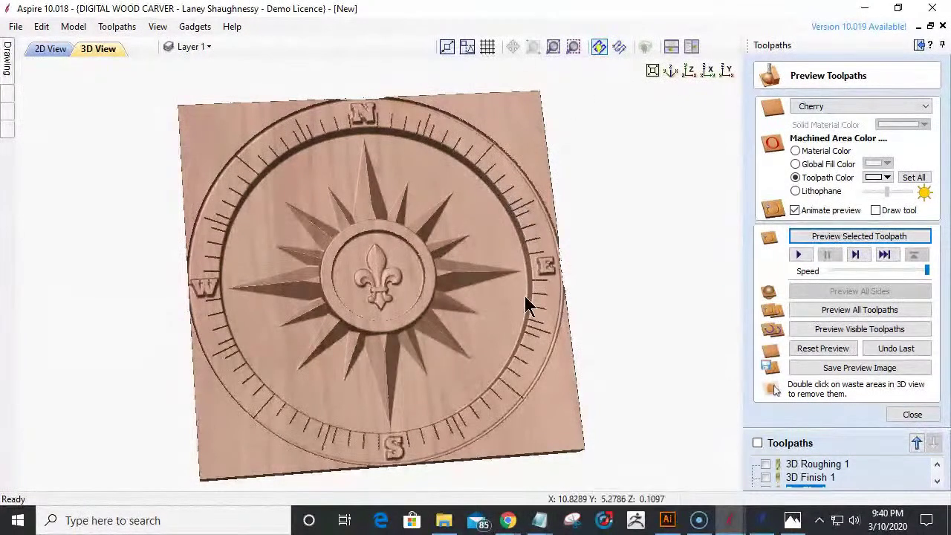
- Close the toolpath preview and open the Create Shape modeling tool in the 2D view with the tick marks selected
click(52, 51)
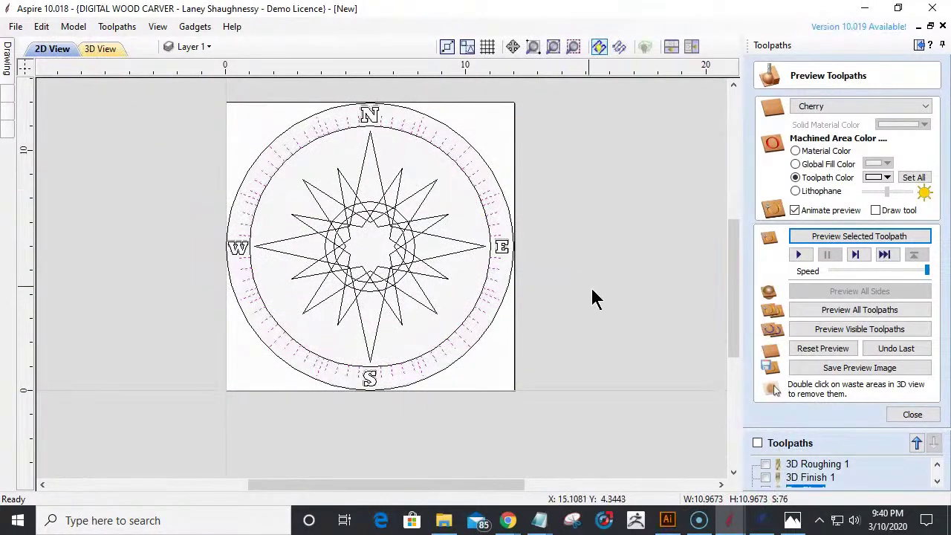
click(895, 414)
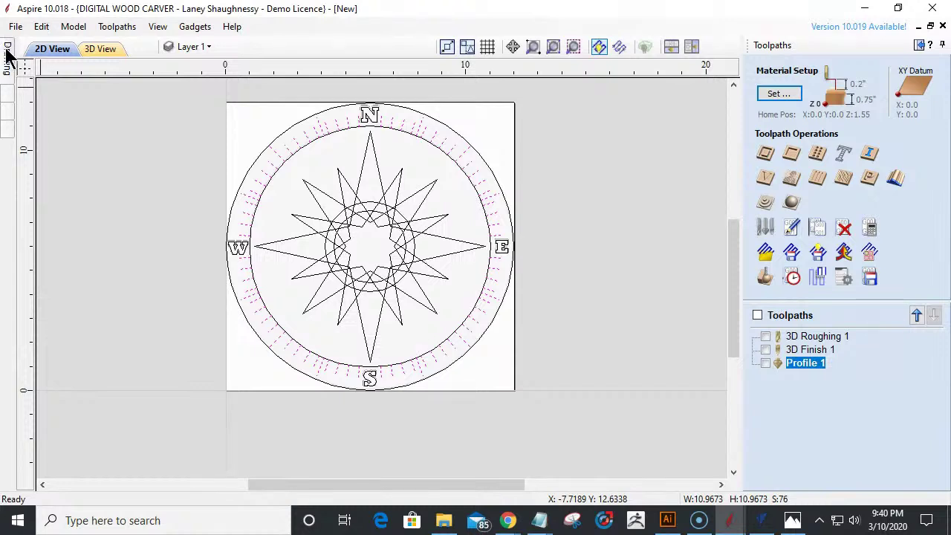
mouse_move(7, 56)
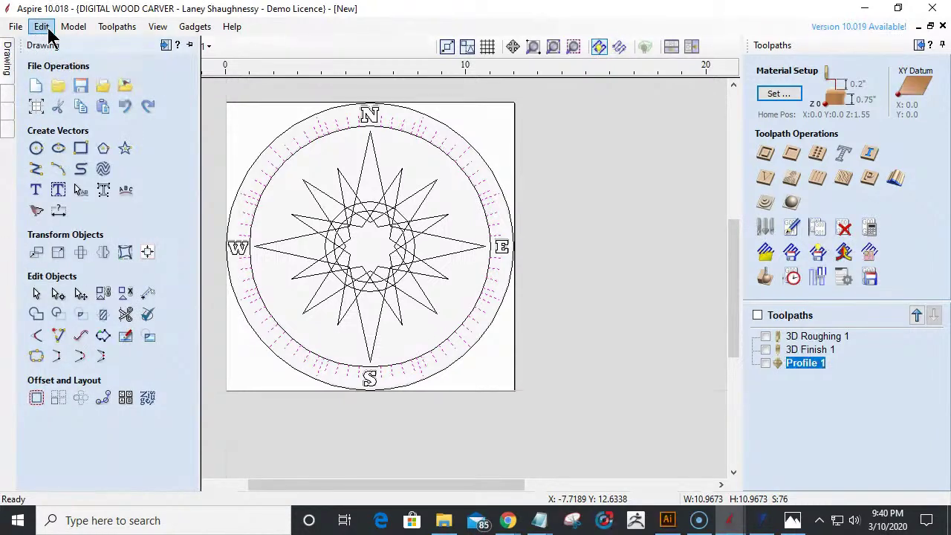
mouse_move(10, 95)
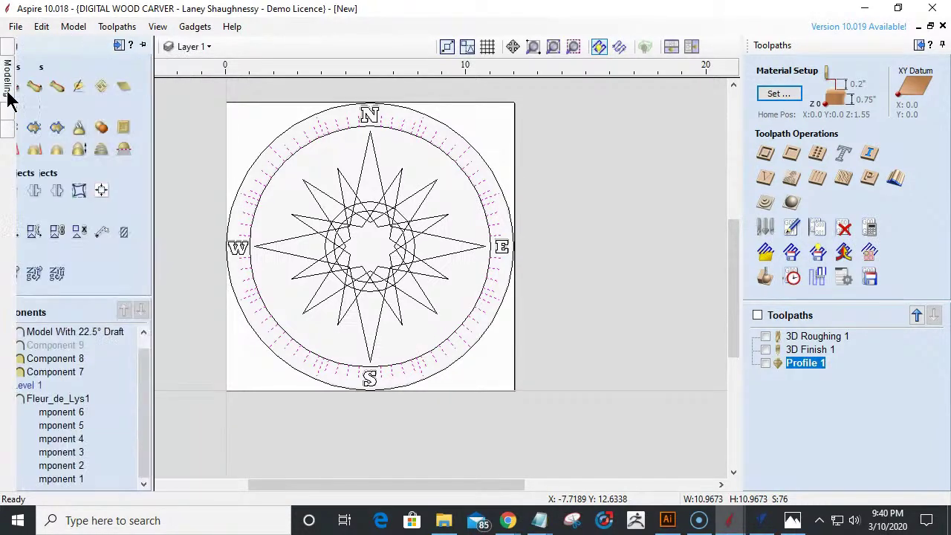
click(921, 46)
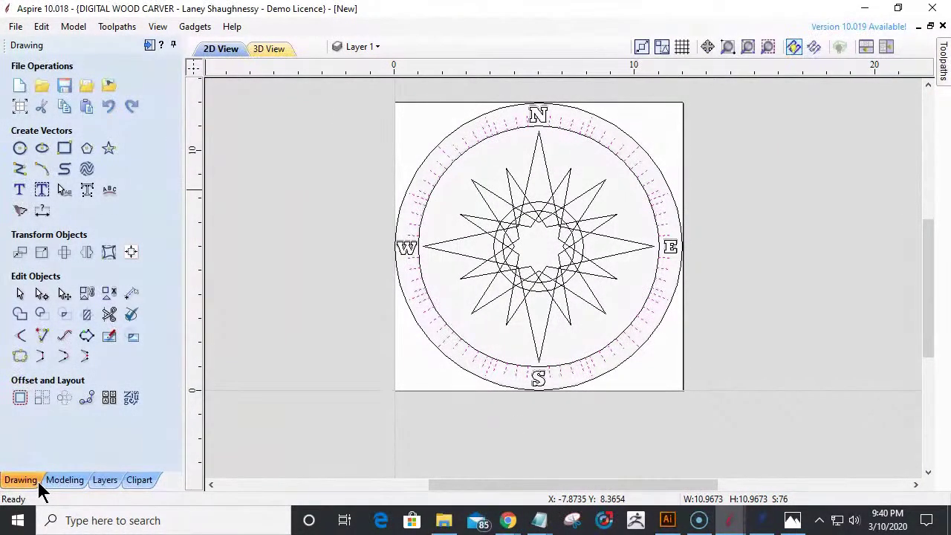
click(65, 479)
click(19, 86)
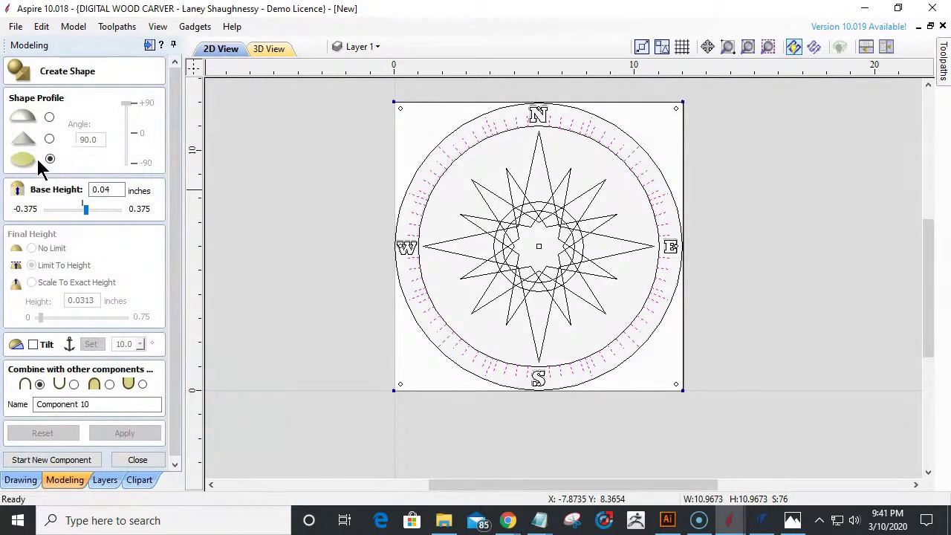
click(115, 192)
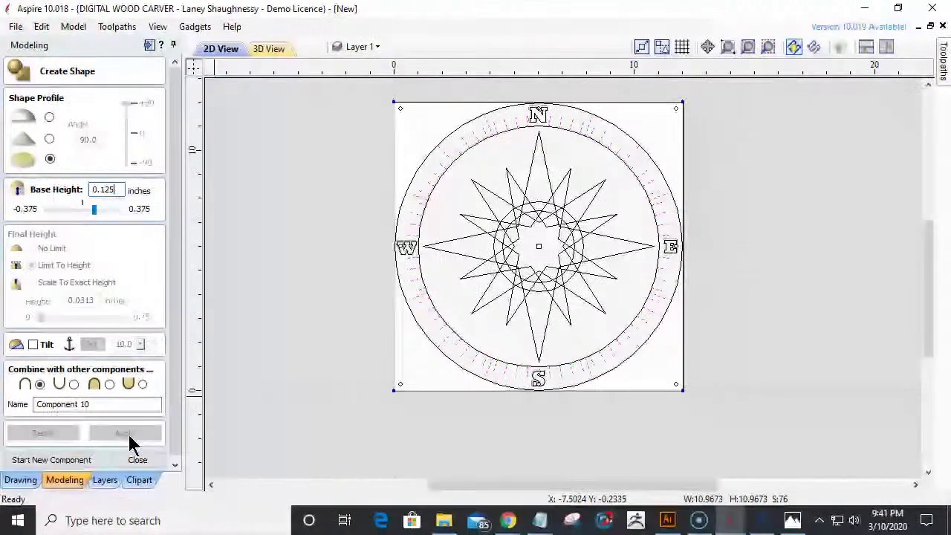
key(Return)
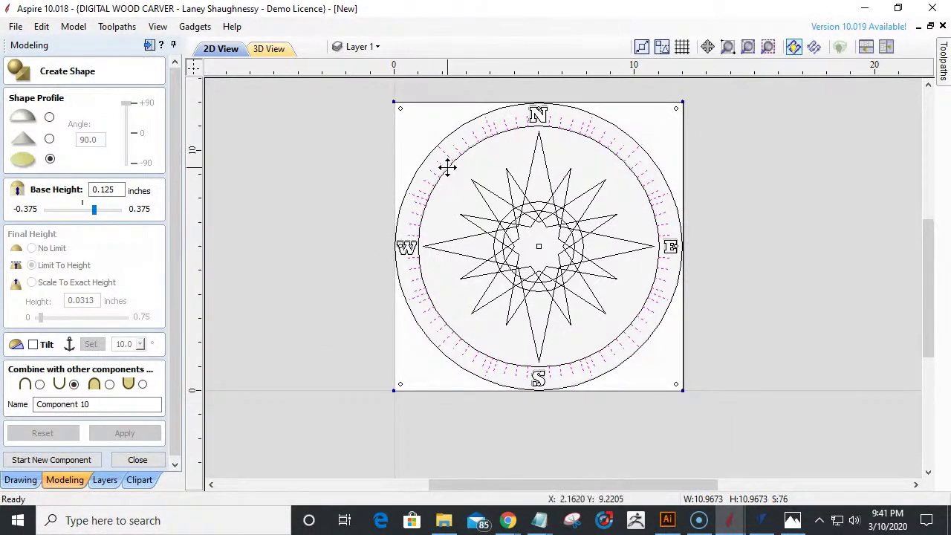
key(ctrl+z)
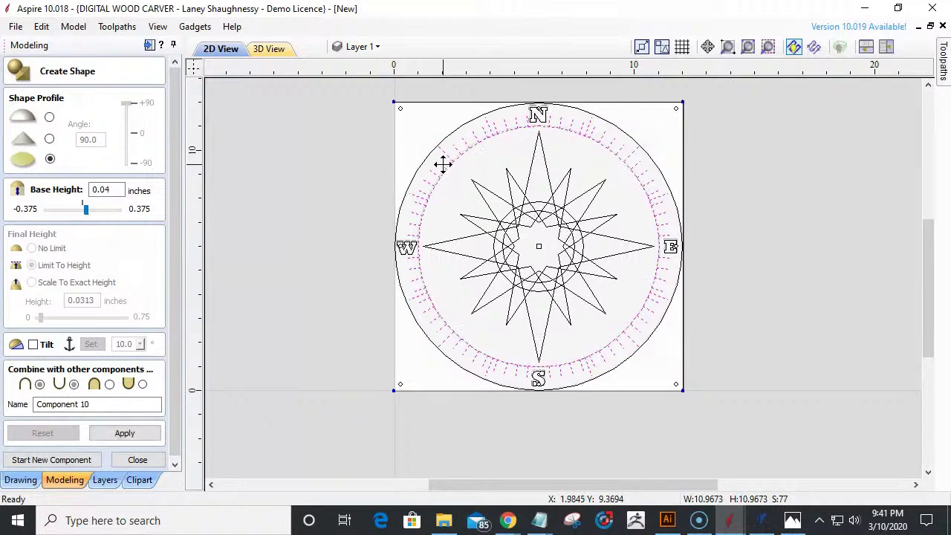
- Create a merged, rounded shape from the tick marks and the inner and outer rings with a base height of .625 inches
click(433, 149)
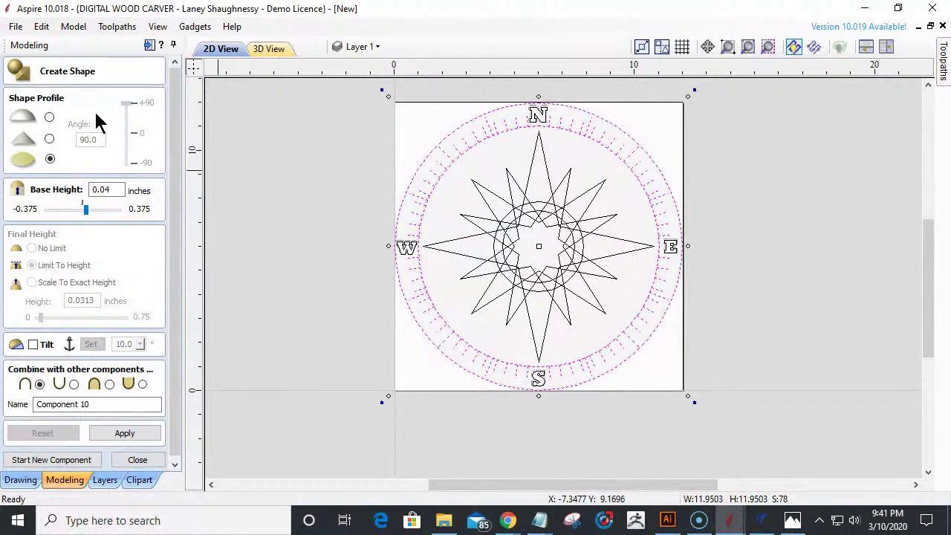
click(49, 117)
drag(121, 188, 79, 189)
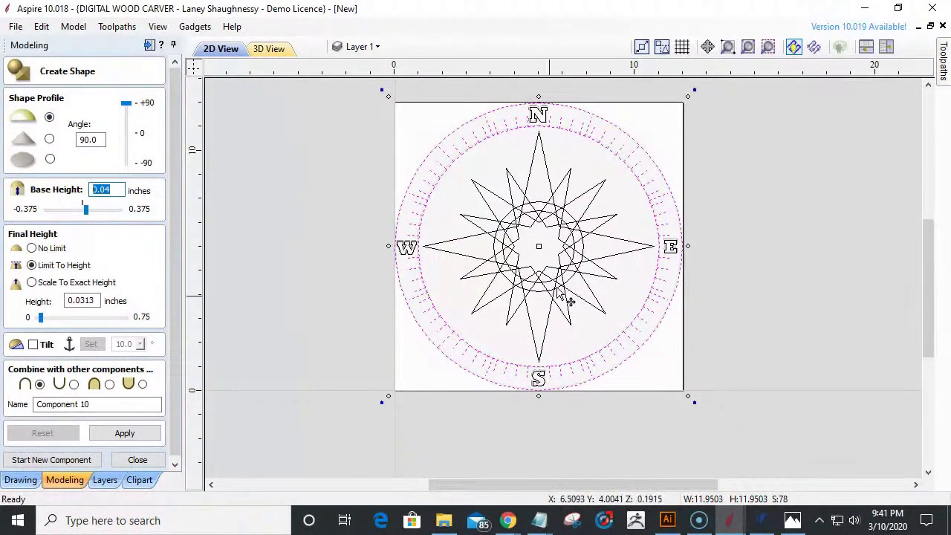
text(.625)
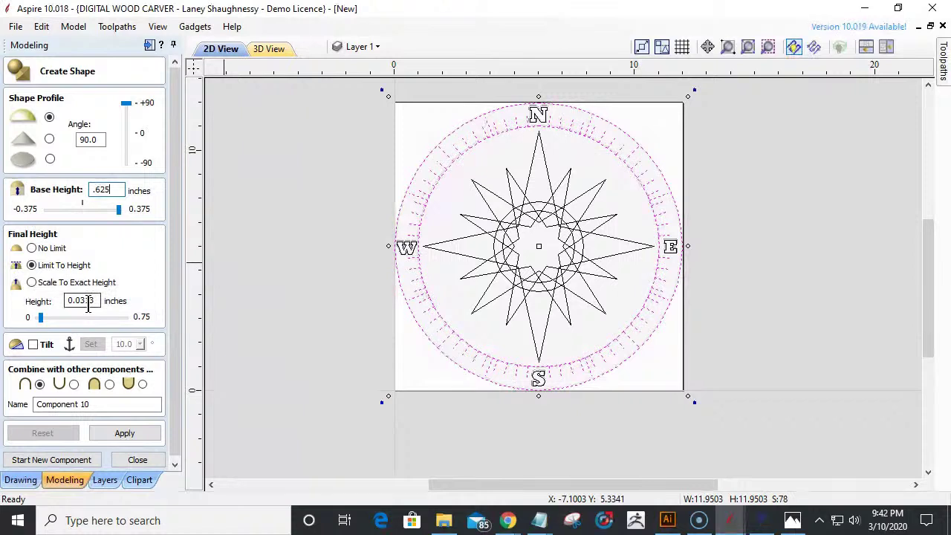
click(112, 429)
click(117, 430)
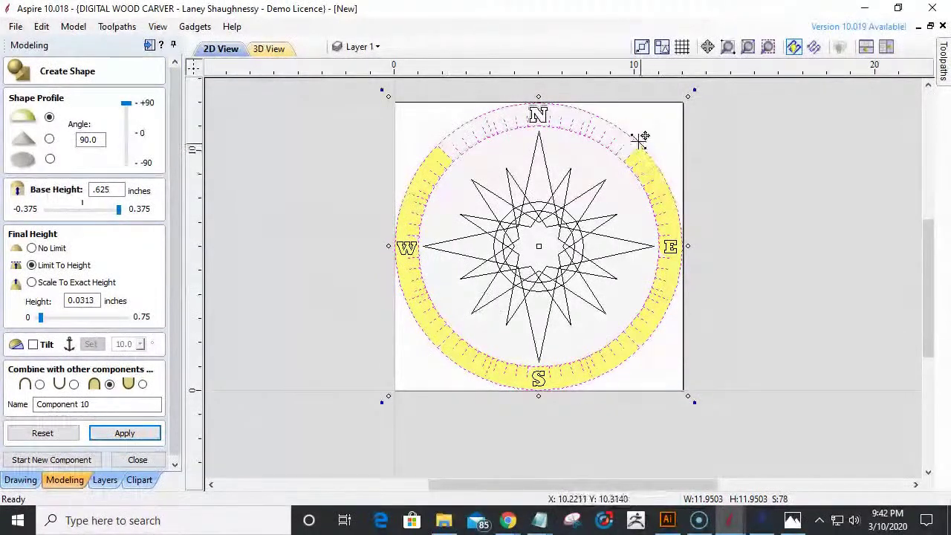
- Examine how the new shape forms around the tick marks, first up close in 2D and in the 3D view
scroll(436, 152, up, 5)
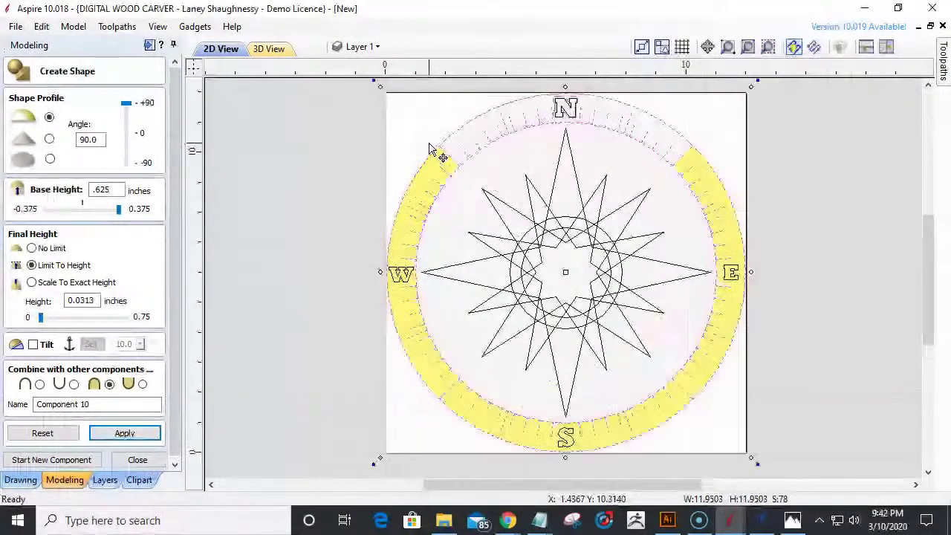
scroll(428, 154, up, 1)
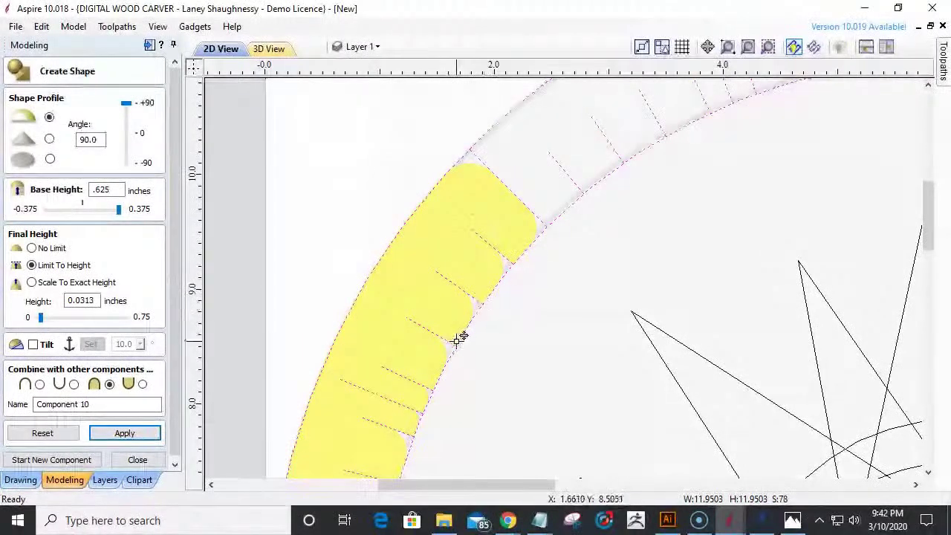
scroll(445, 388, up, 1)
scroll(445, 388, up, 1)
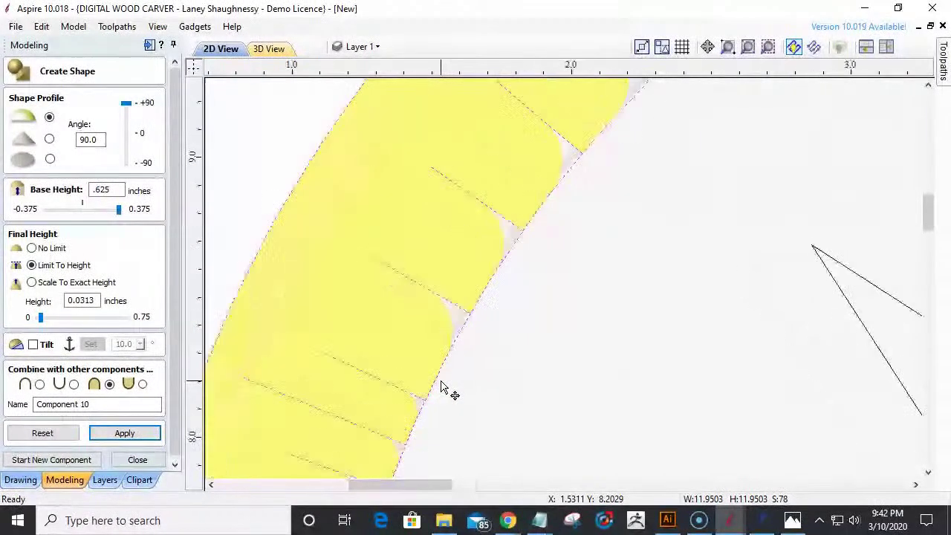
scroll(446, 387, down, 3)
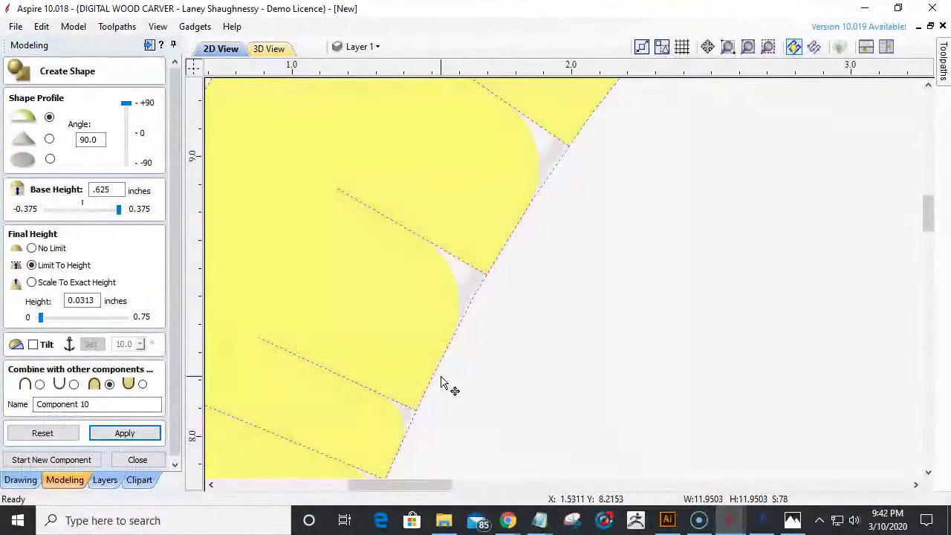
click(269, 50)
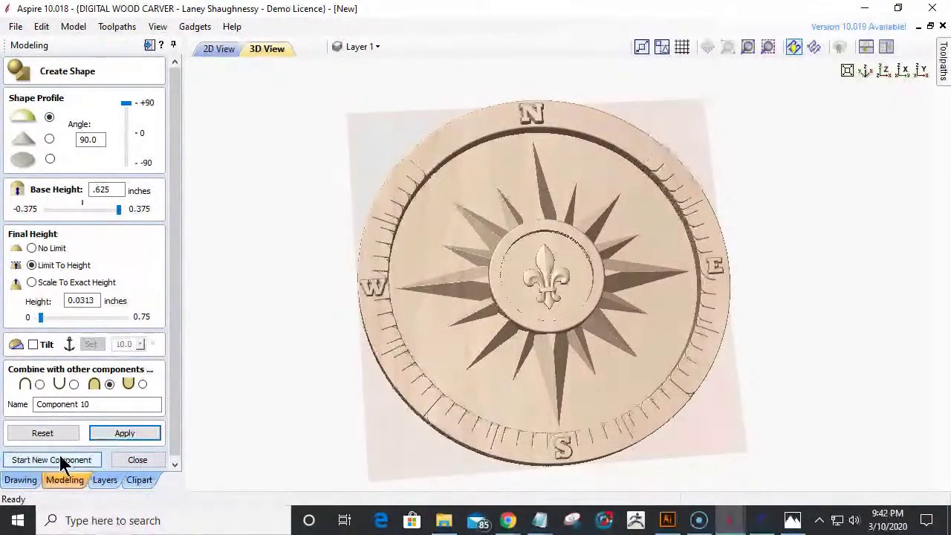
- Close the Create Shape tool and hide Component 7 to examine the new tick mark component on its own
click(137, 461)
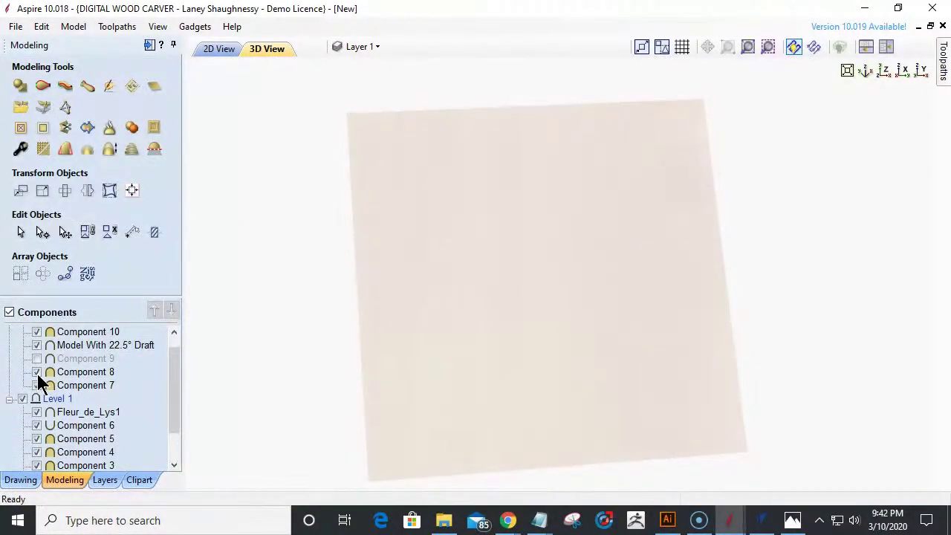
click(37, 385)
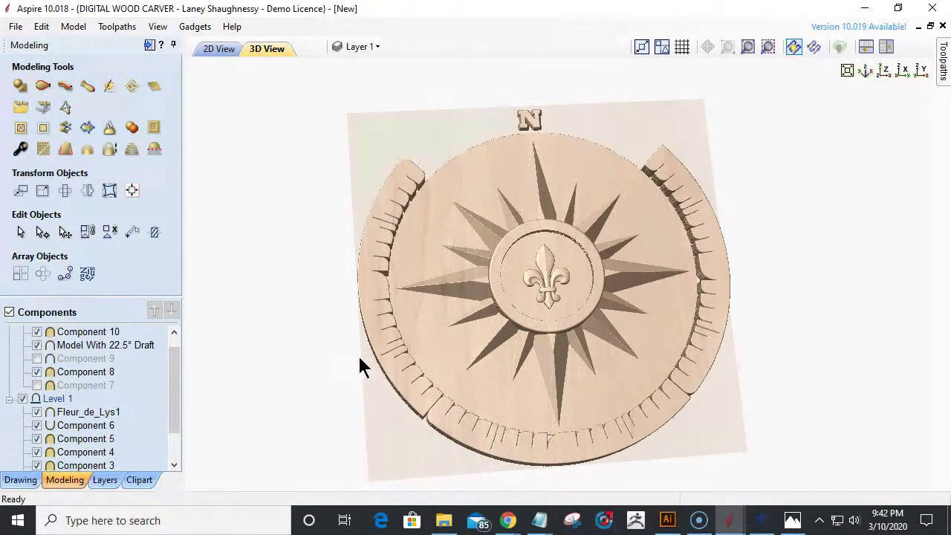
scroll(405, 172, up, 3)
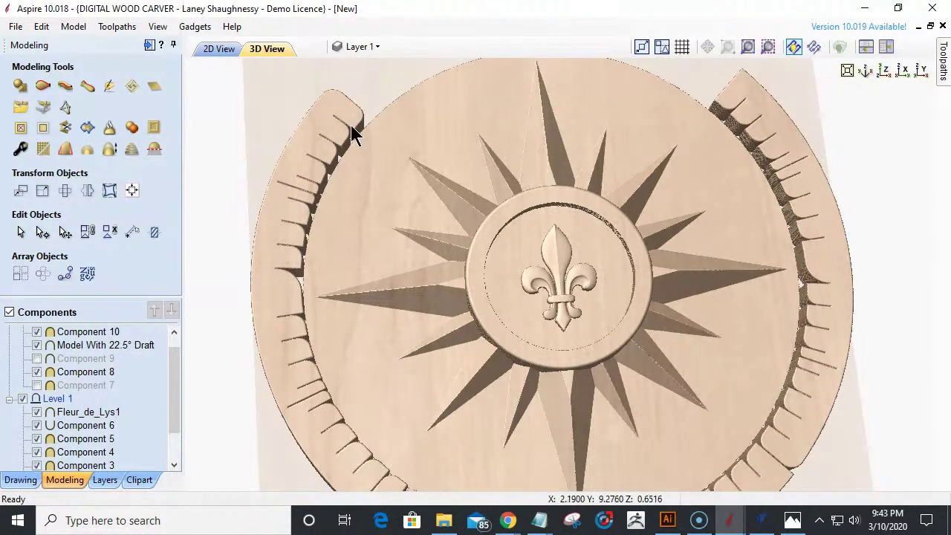
- Hide Component 10 and show Component 7 again
click(37, 332)
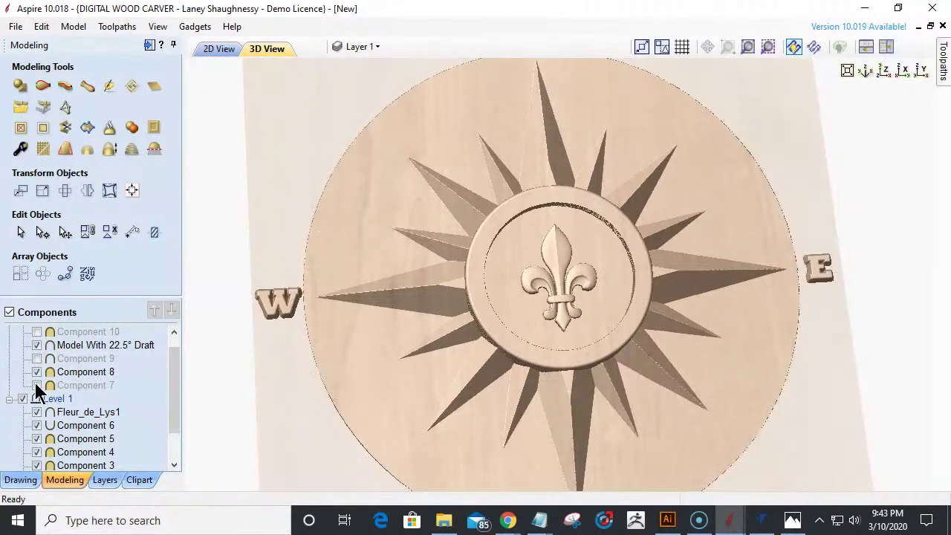
click(36, 384)
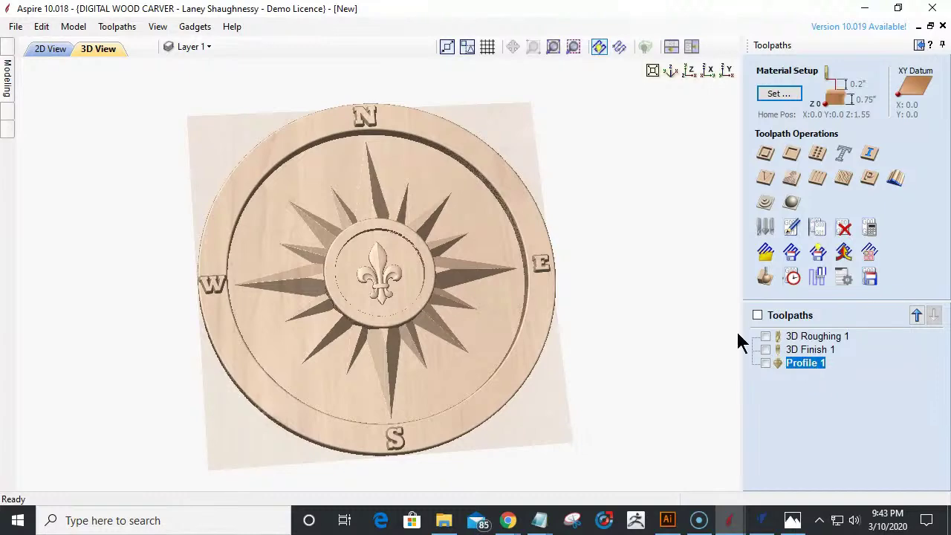
scroll(768, 276, down, 3)
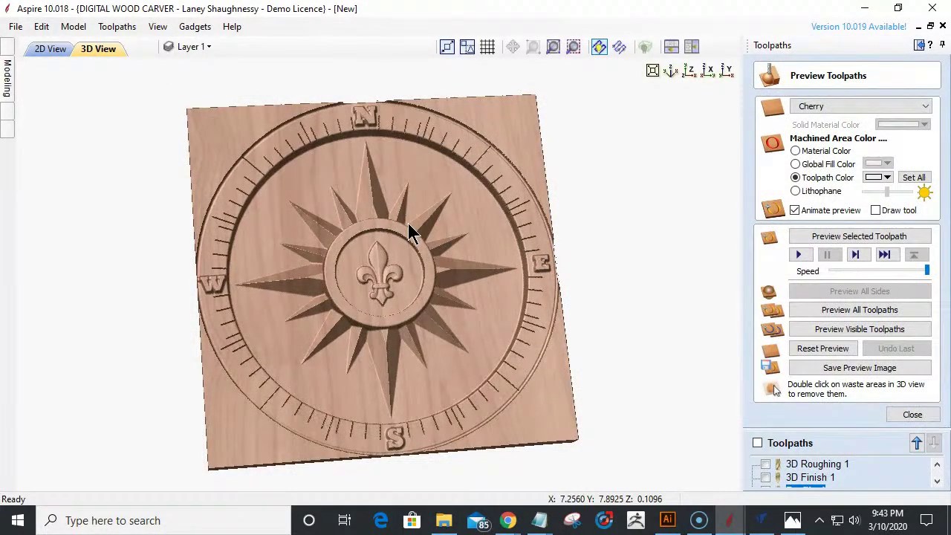
- Reopen the toolpath preview and examine the carved star, fleur-de-lis and tick marks up close at an angle
drag(409, 224, 509, 240)
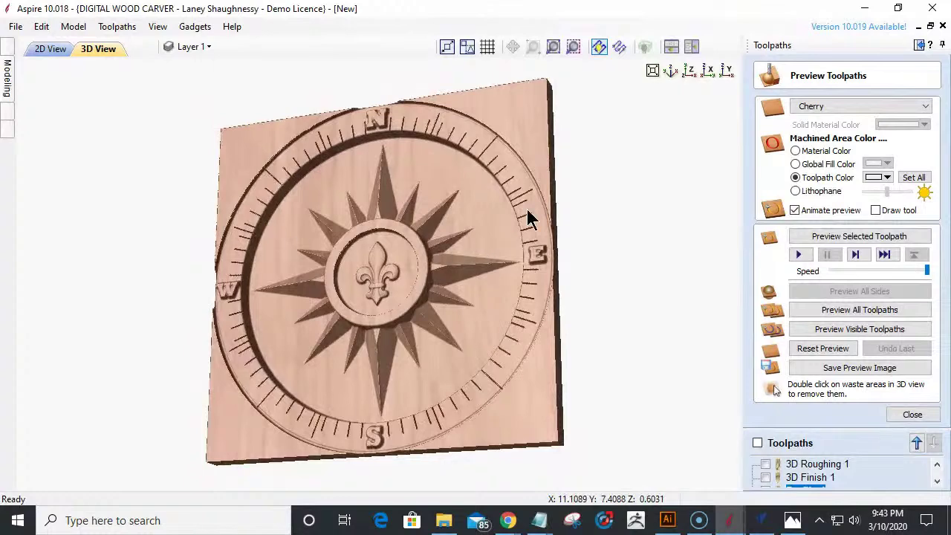
scroll(510, 185, up, 5)
scroll(510, 192, up, 2)
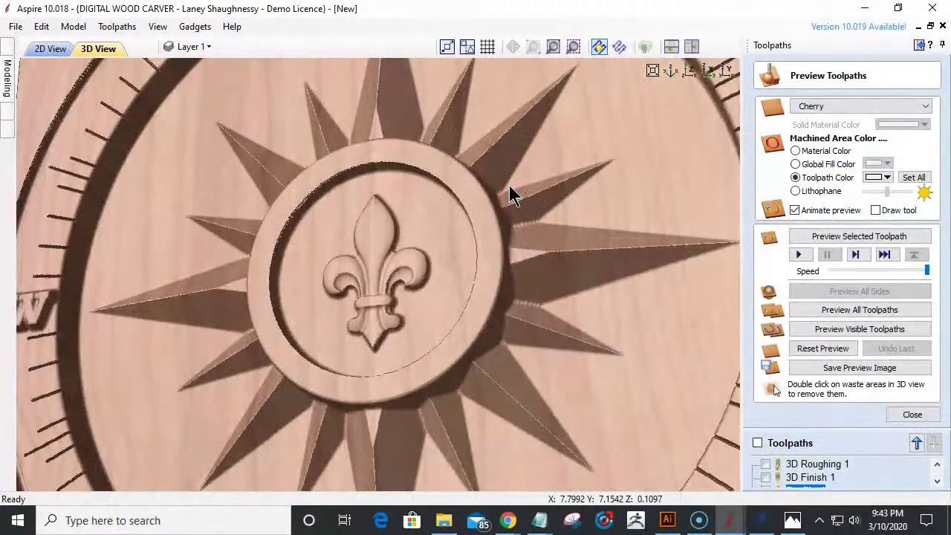
drag(509, 195, 431, 176)
scroll(431, 176, down, 5)
scroll(443, 214, up, 6)
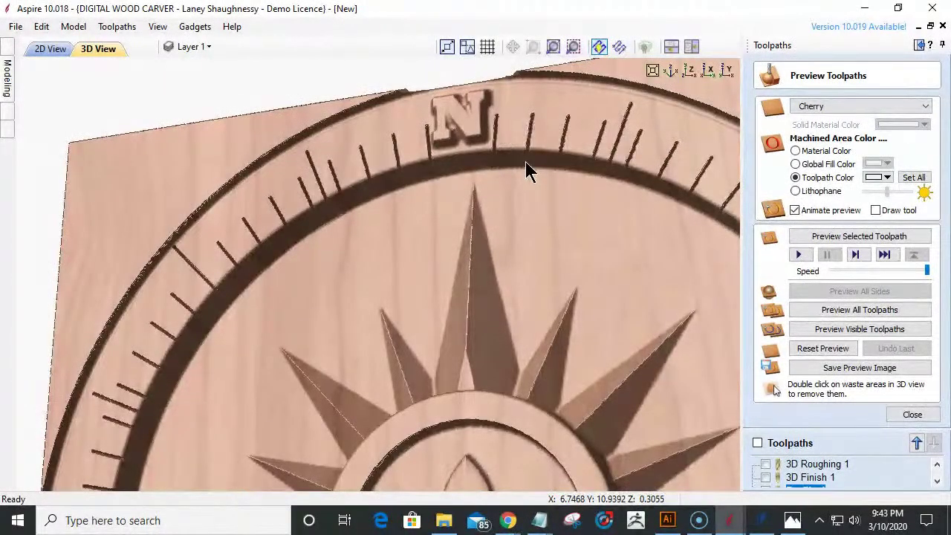
- Examine the carved compass rose at an angle and straight from above, and close the toolpath preview
scroll(527, 171, down, 4)
drag(531, 170, 645, 343)
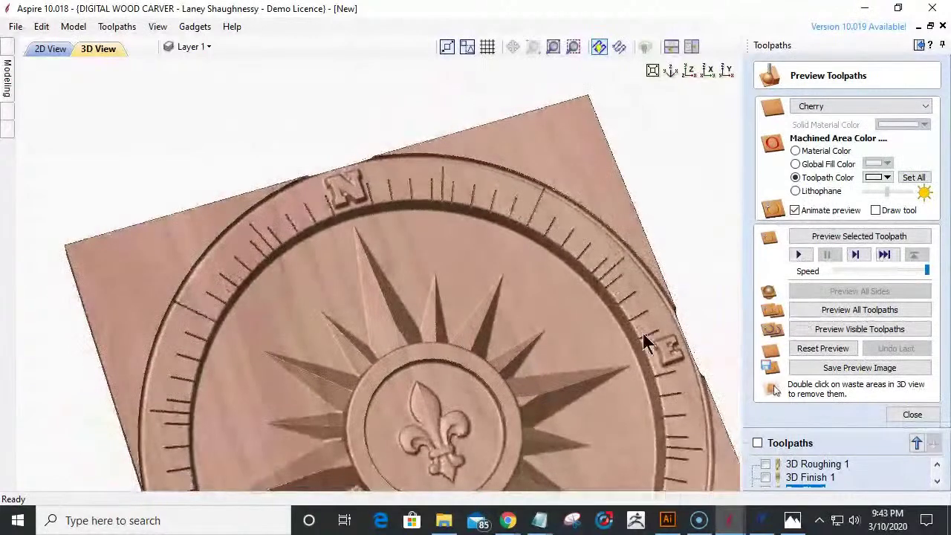
scroll(403, 305, down, 3)
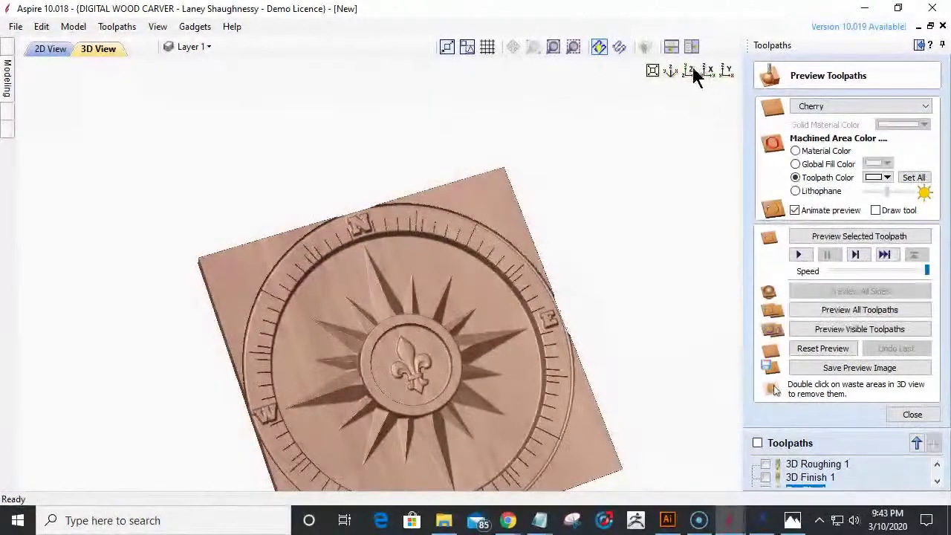
click(689, 70)
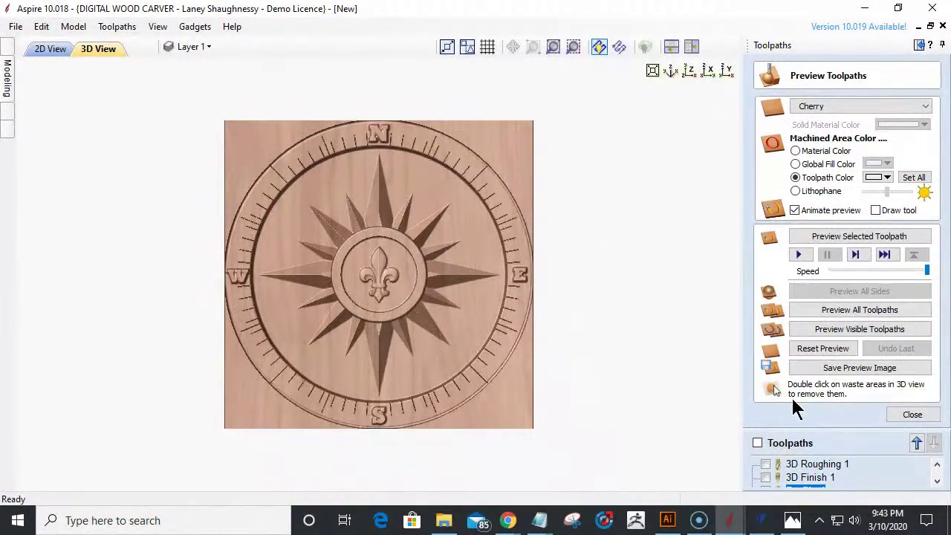
click(910, 414)
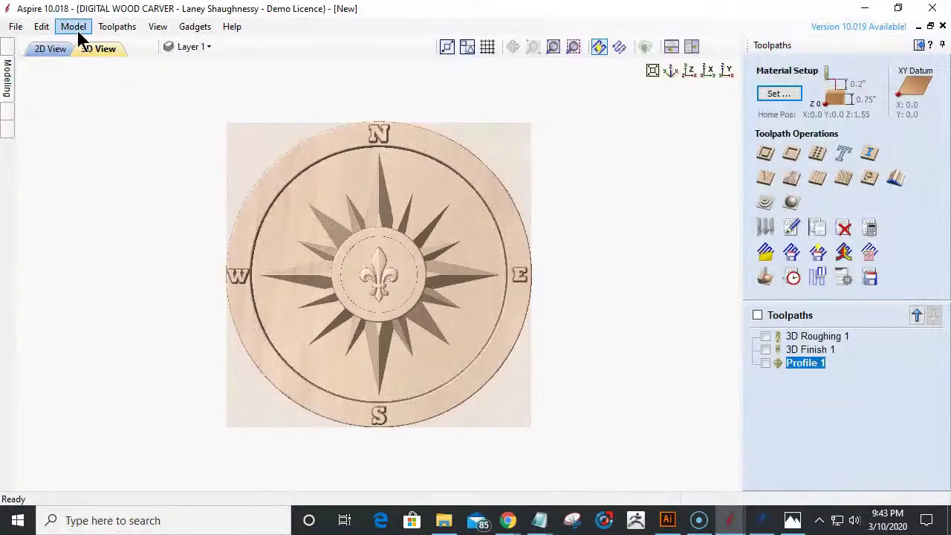
- Set up a 2D profile toolpath on the compass's outer circle with a .75 inch cut depth, machining outside the vector
click(49, 48)
scroll(276, 195, up, 5)
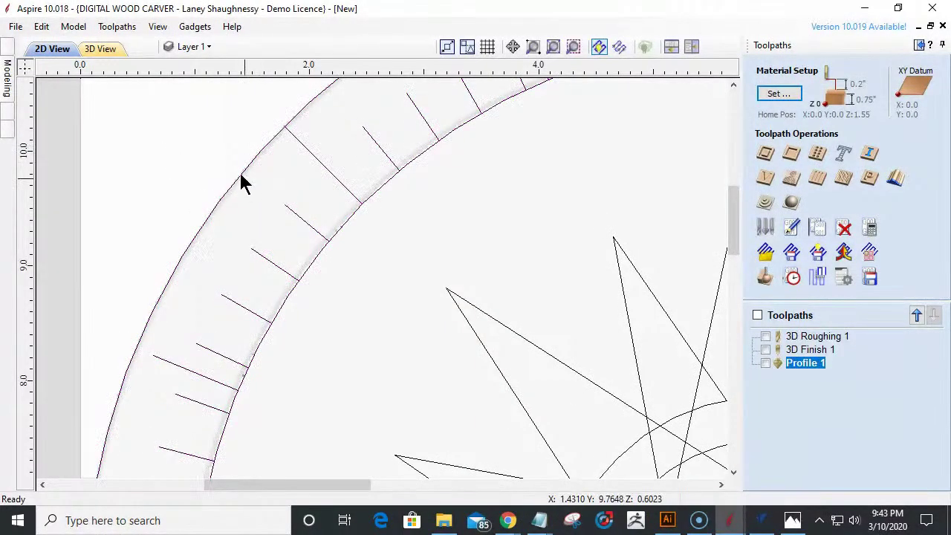
click(238, 180)
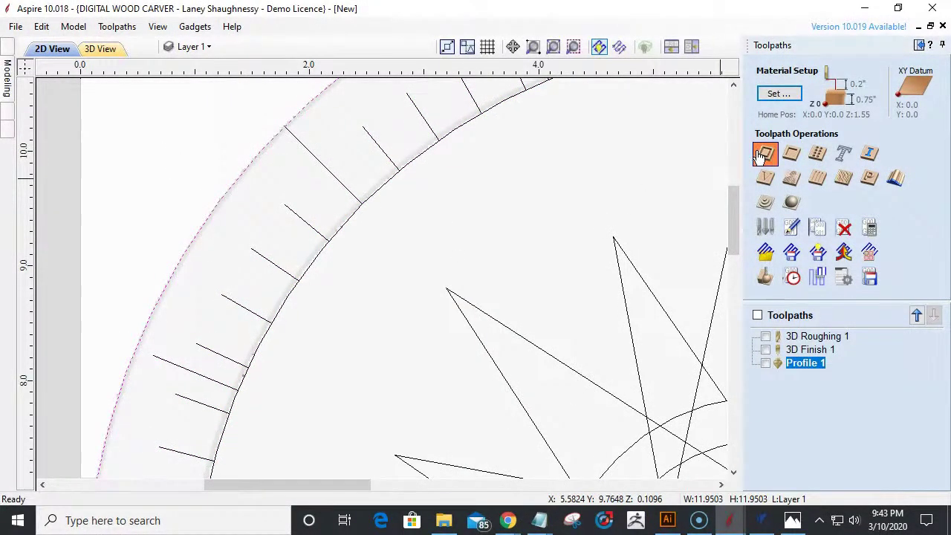
click(764, 154)
key(Tab)
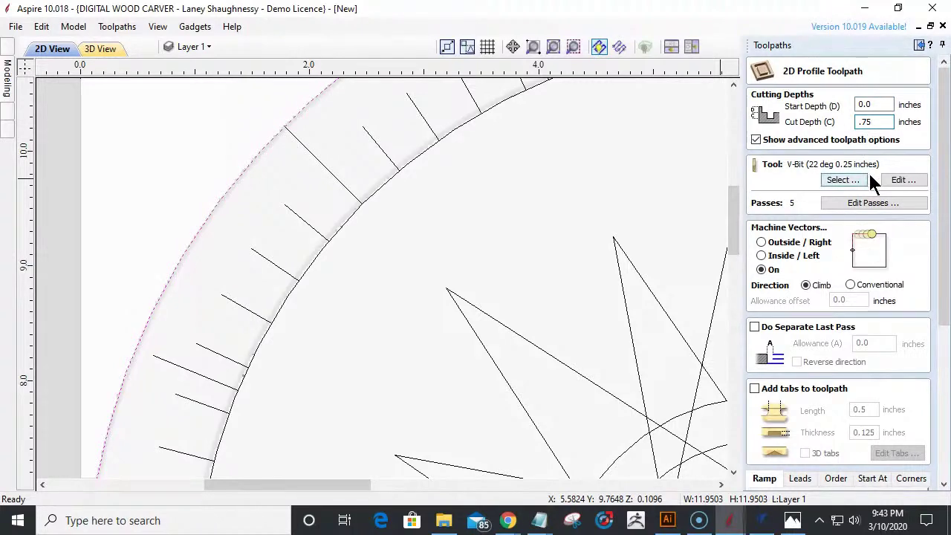
scroll(940, 189, down, 2)
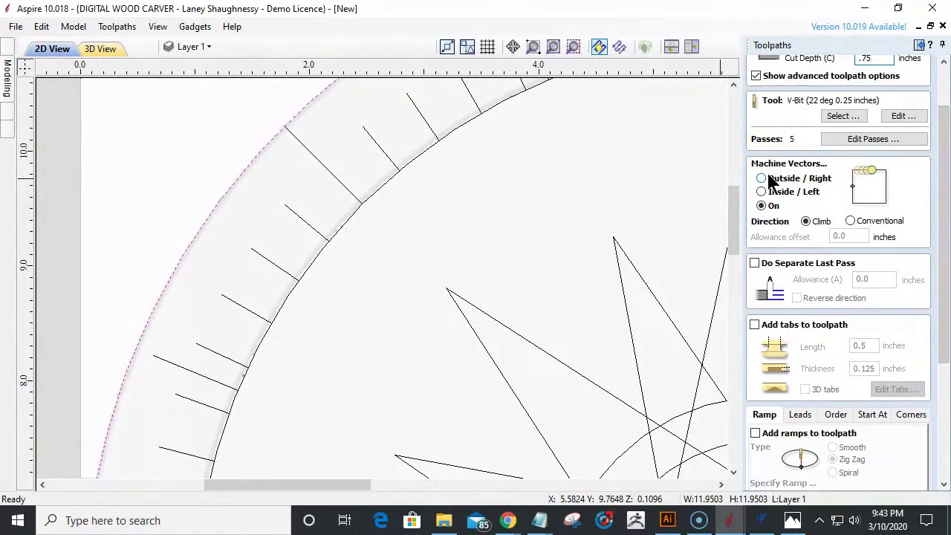
click(770, 178)
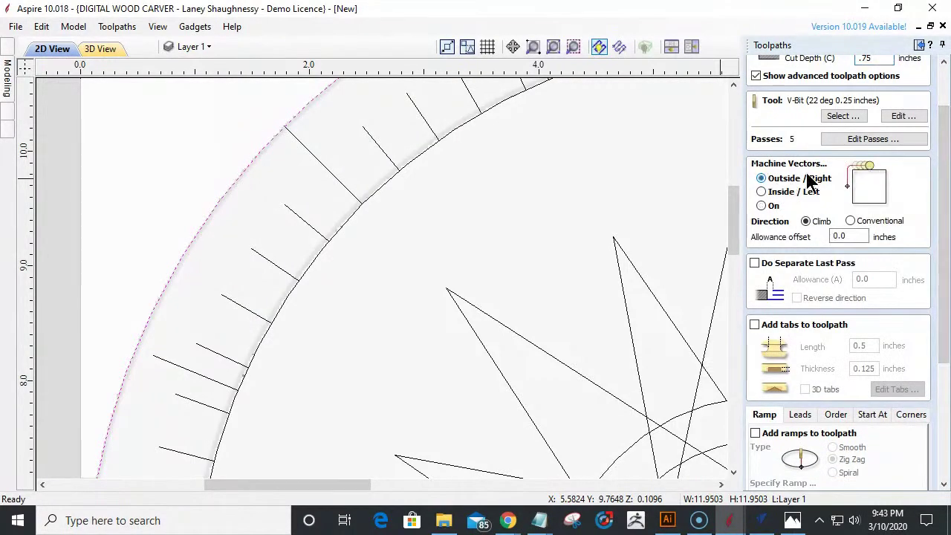
- Assign the 46248 UpCut End Mill (0.25 inches) to the profile toolpath and calculate it as Profile 2
click(842, 115)
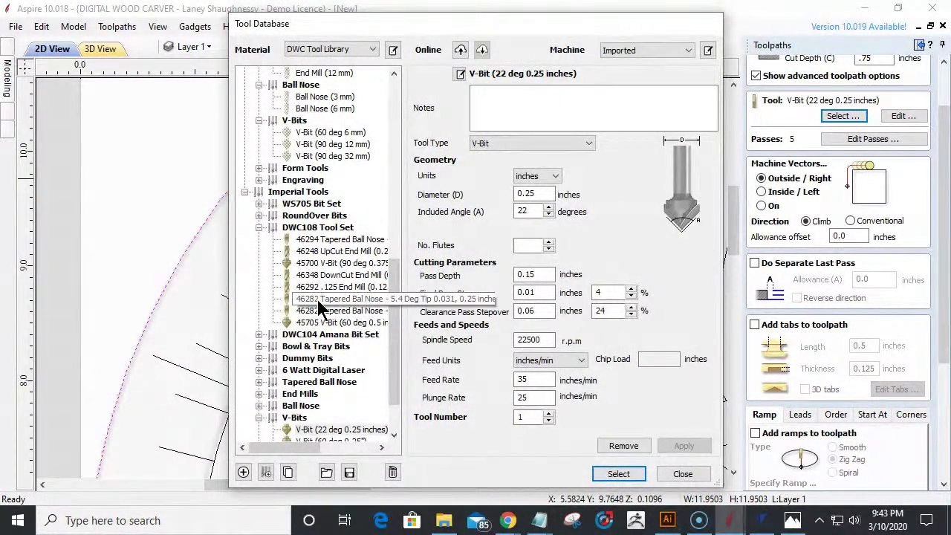
click(333, 251)
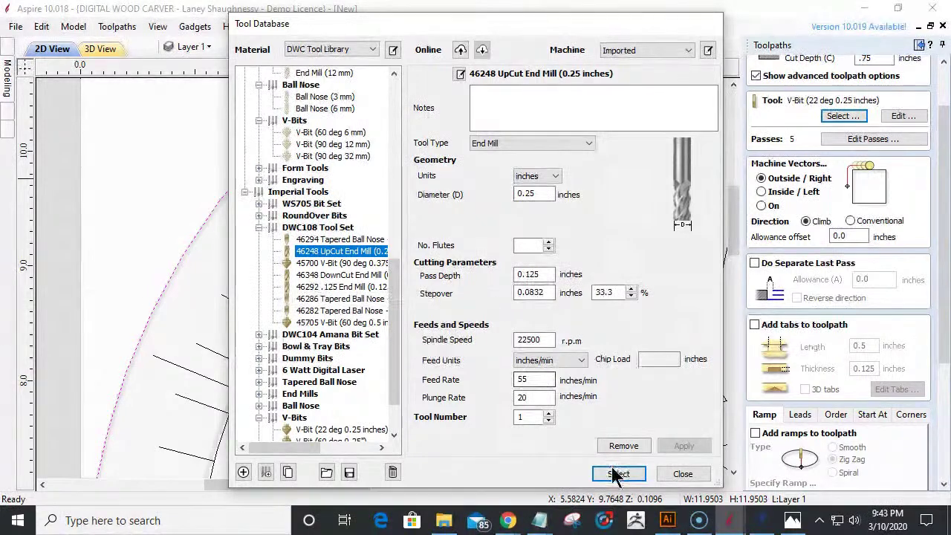
click(618, 473)
drag(944, 249, 945, 293)
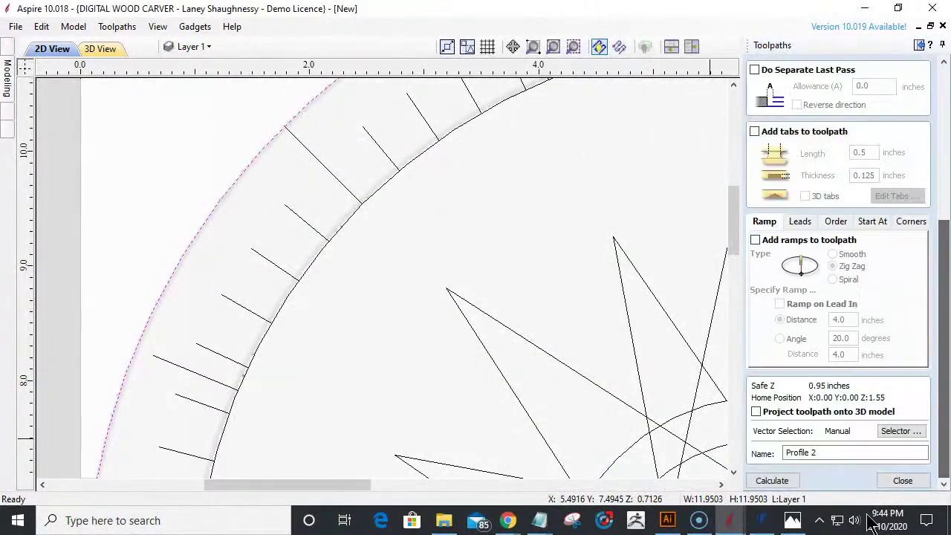
click(765, 480)
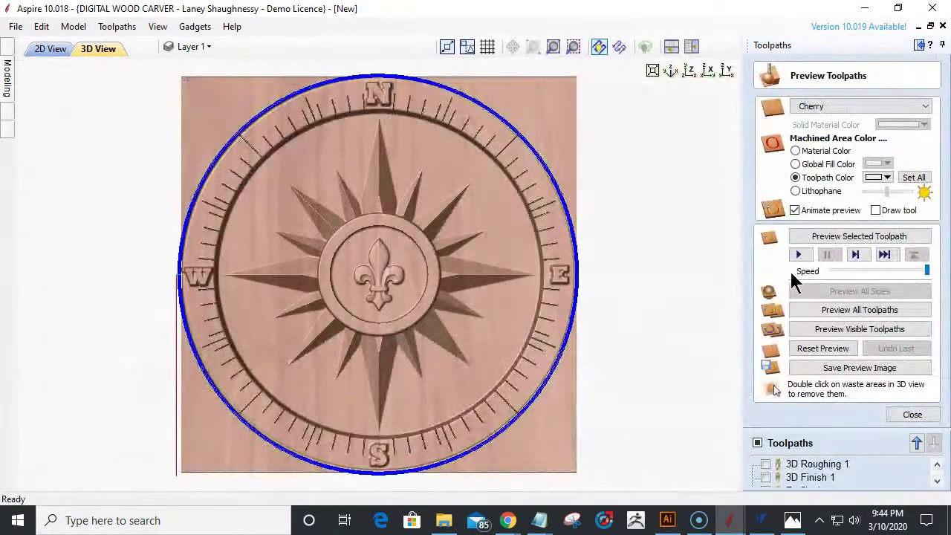
- Preview the cutout toolpath and remove the four waste corners around the round compass
click(828, 239)
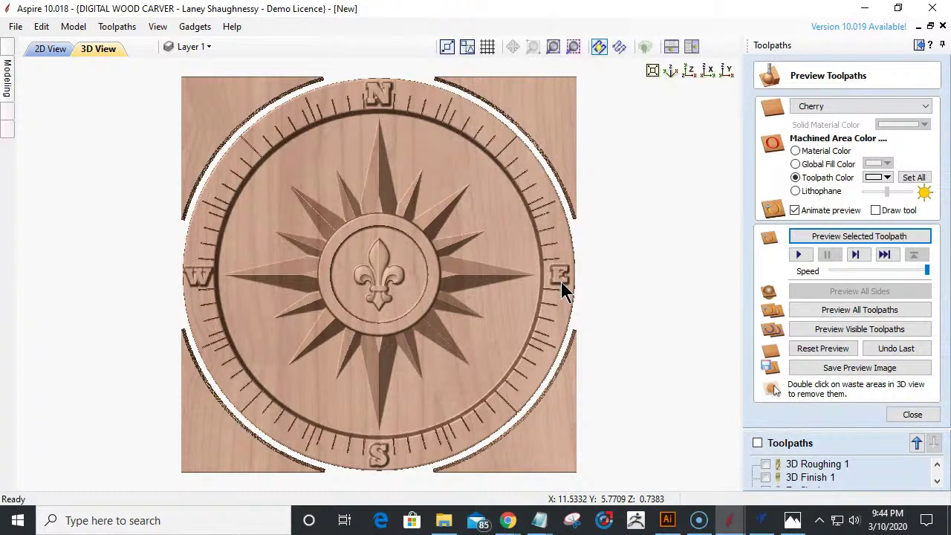
double_click(240, 121)
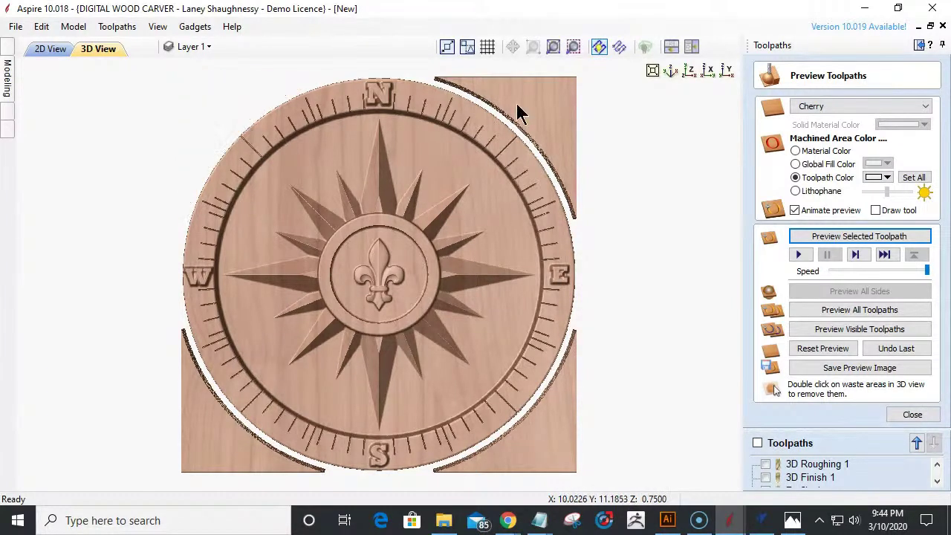
double_click(523, 108)
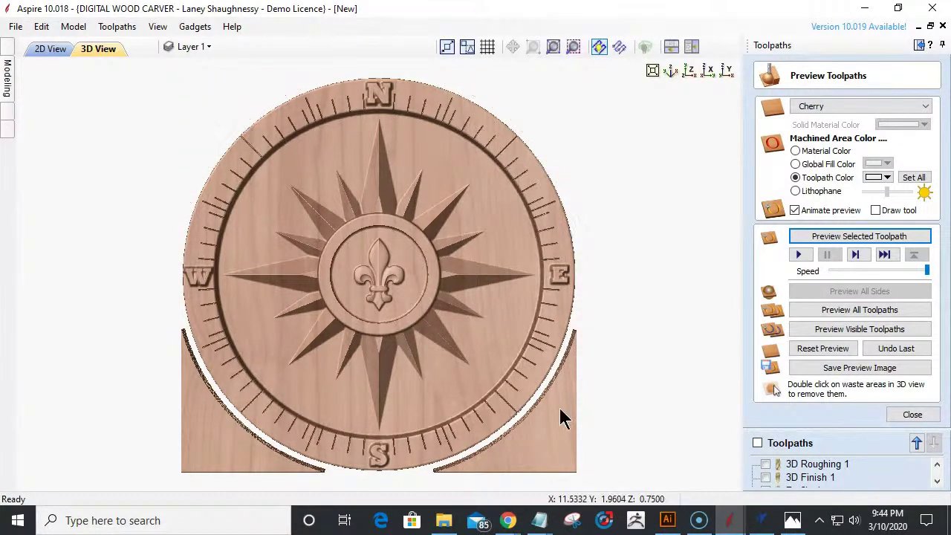
double_click(510, 462)
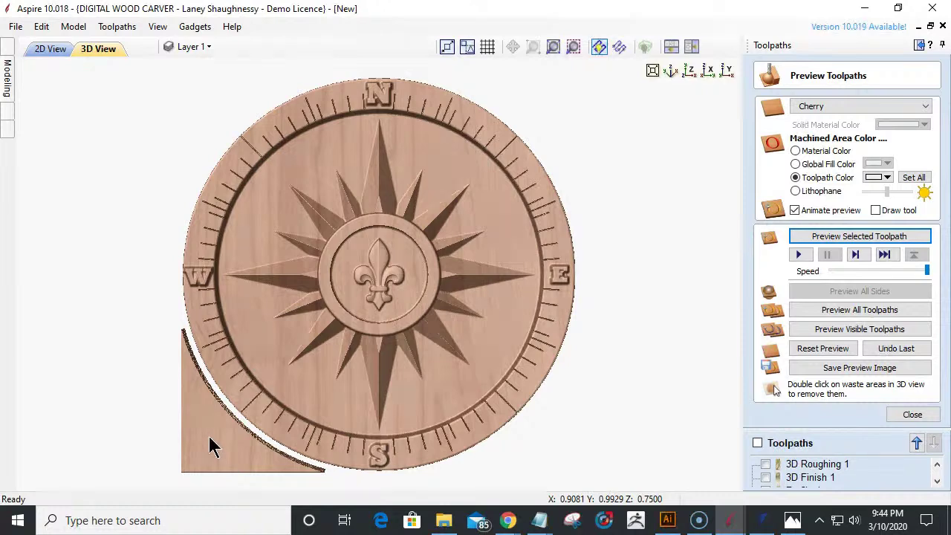
double_click(210, 447)
- Select the Model With 22.5° Draft component that holds the compass letters and close the toolpath preview
click(7, 78)
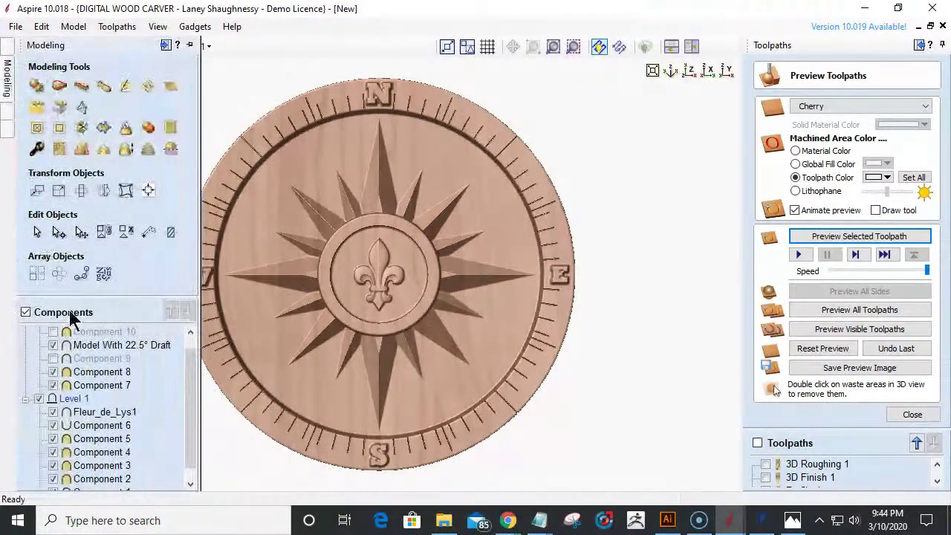
click(87, 375)
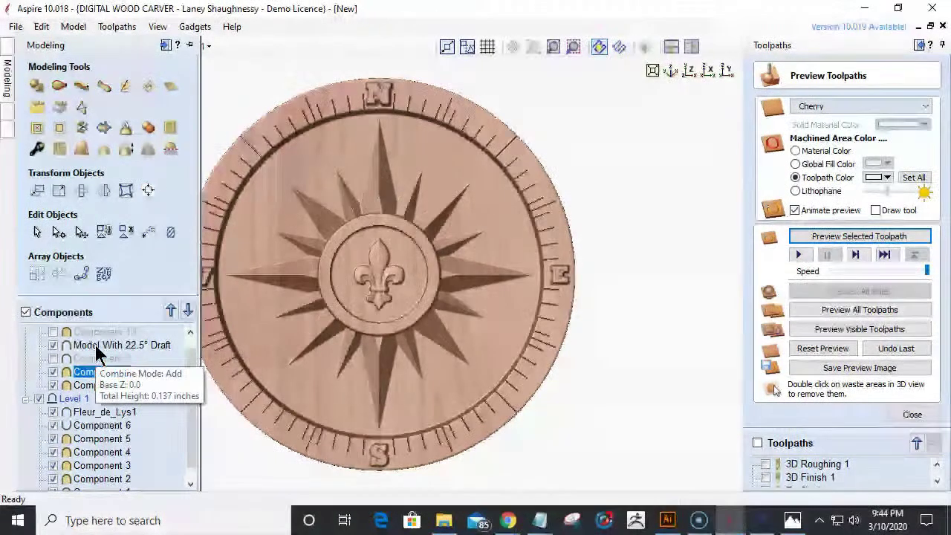
click(97, 348)
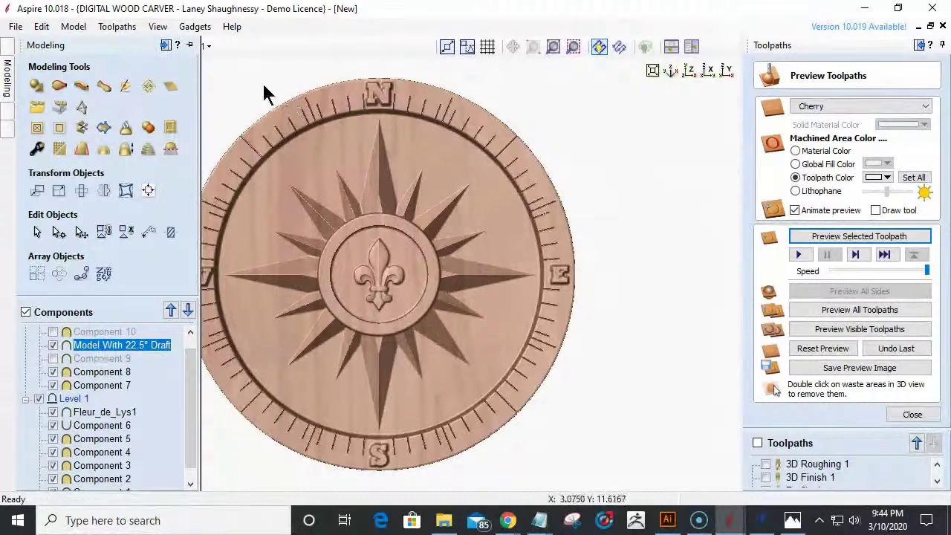
click(912, 415)
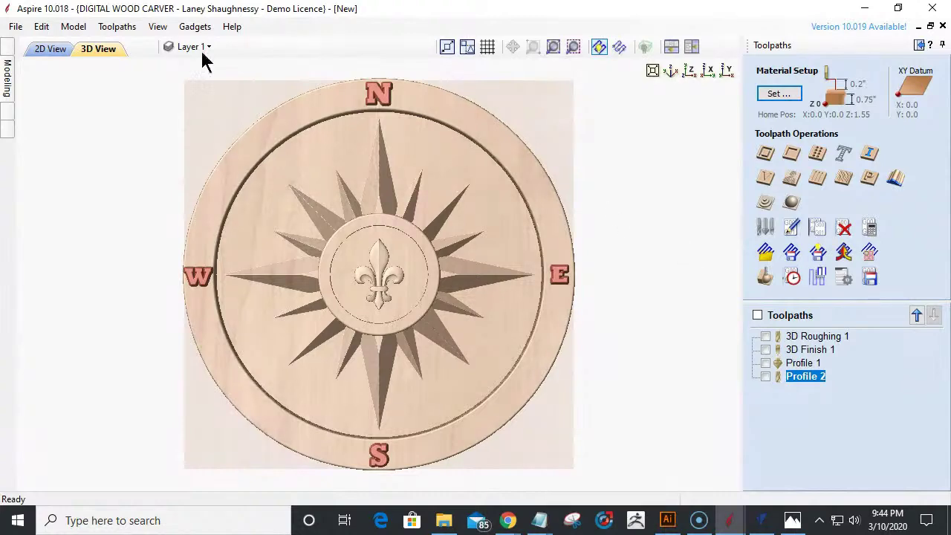
- Inspect the letter and tick mark vectors in 2D and start a new 3D finish machining toolpath
click(41, 50)
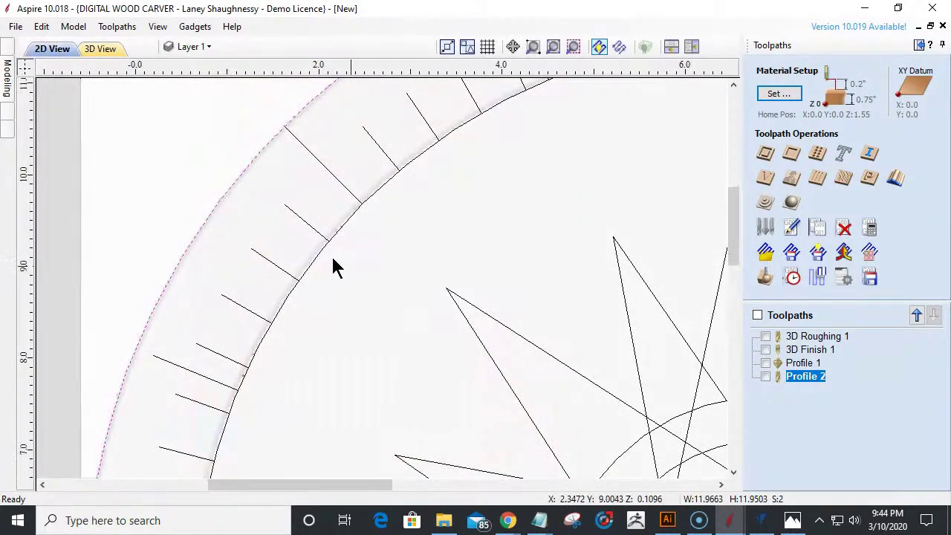
scroll(332, 265, down, 3)
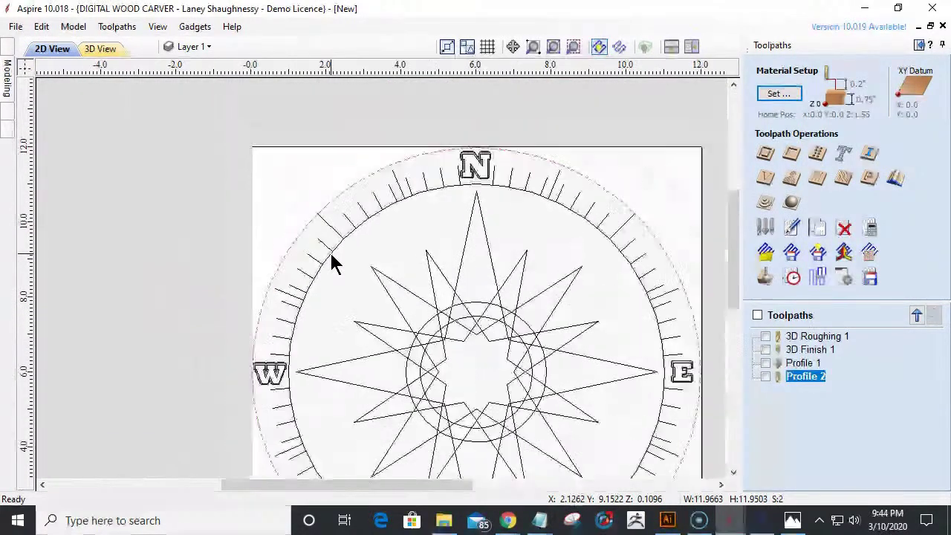
scroll(270, 375, up, 2)
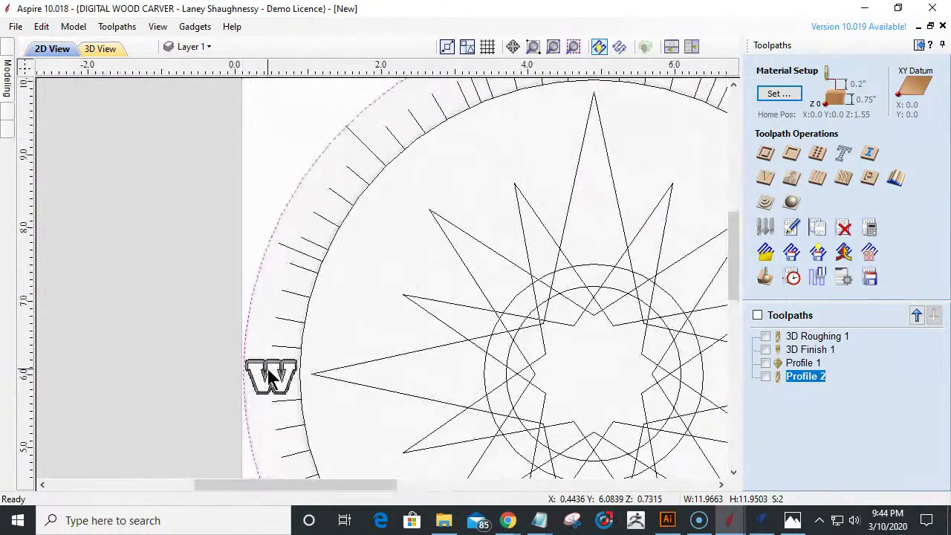
scroll(270, 375, down, 3)
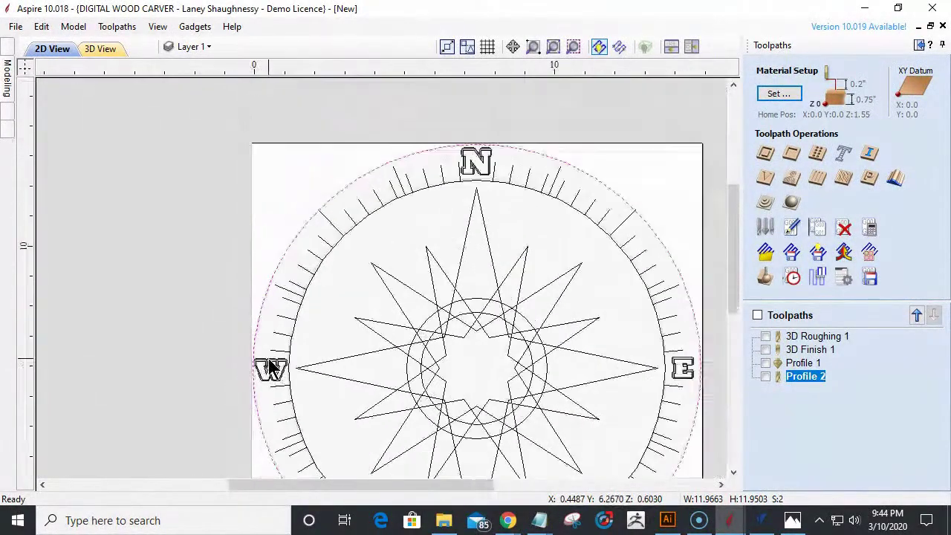
scroll(270, 366, down, 1)
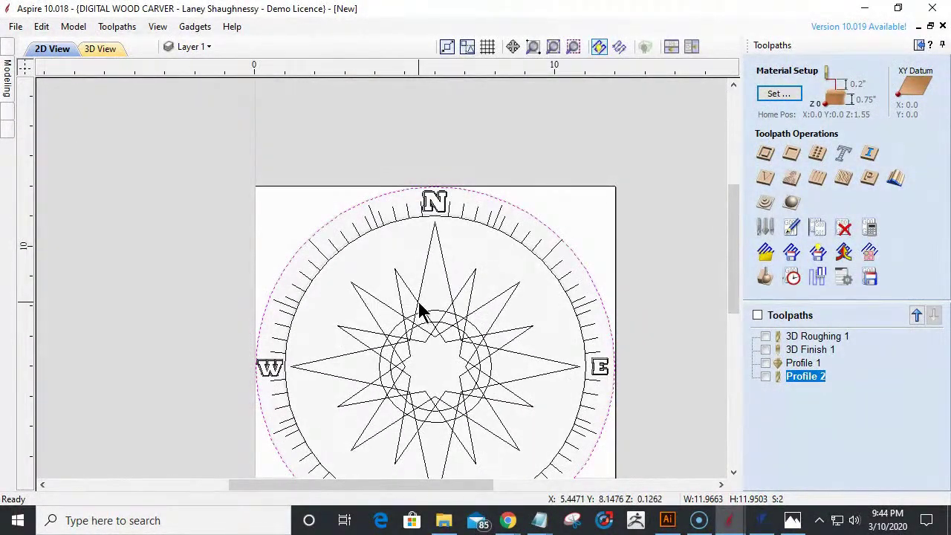
click(791, 202)
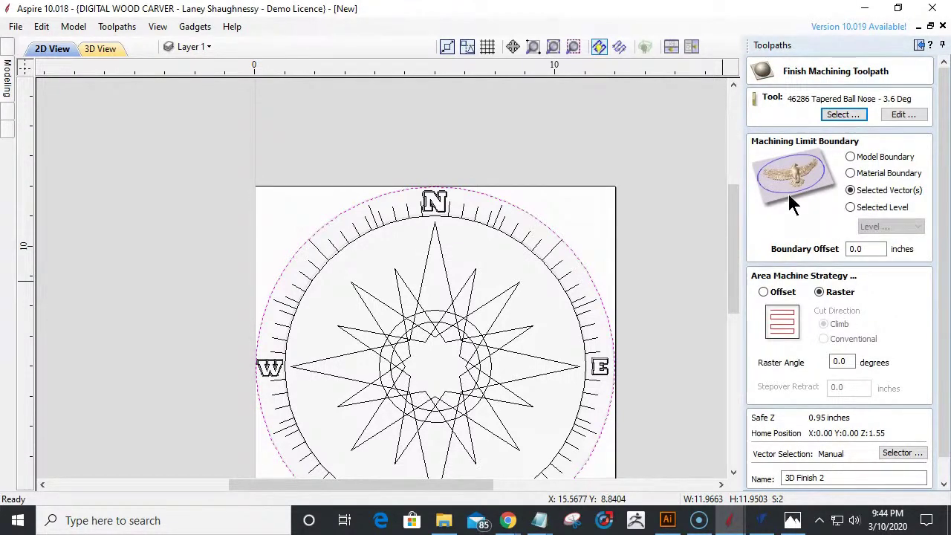
- Clear the outer circle selection and select the border vectors around the compass letters as the machining boundary
click(7, 78)
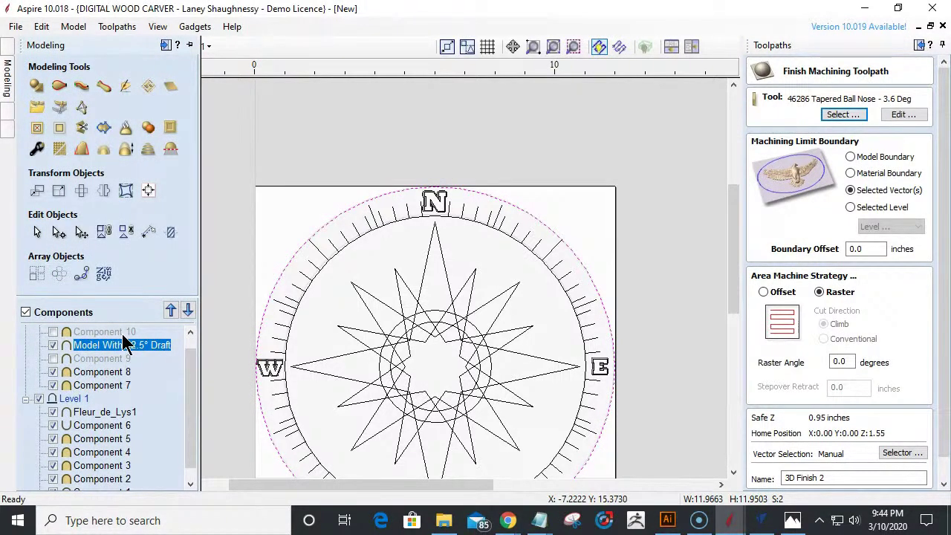
click(270, 243)
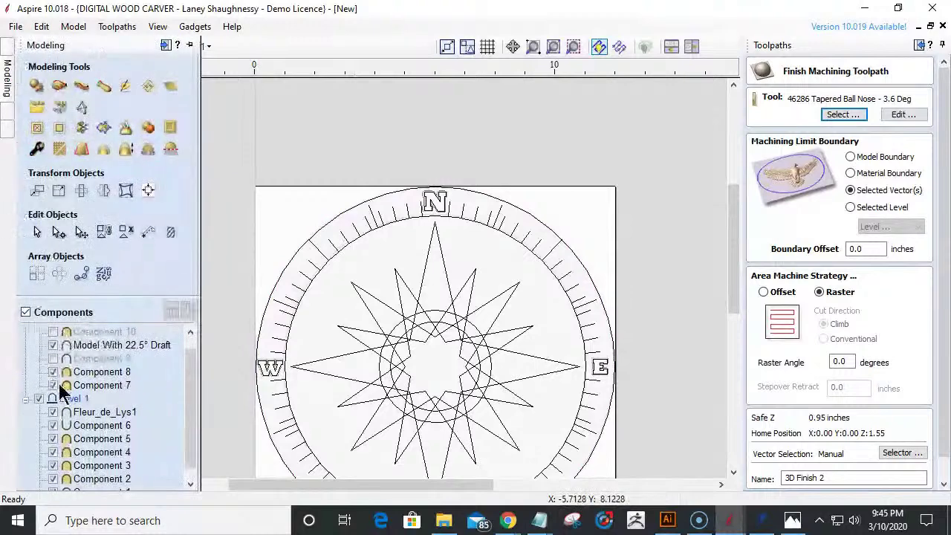
click(104, 345)
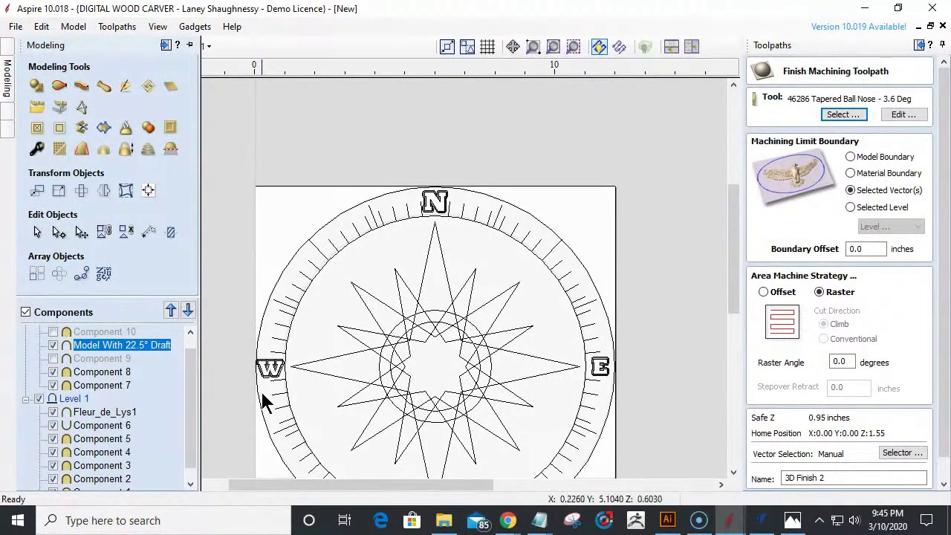
click(286, 379)
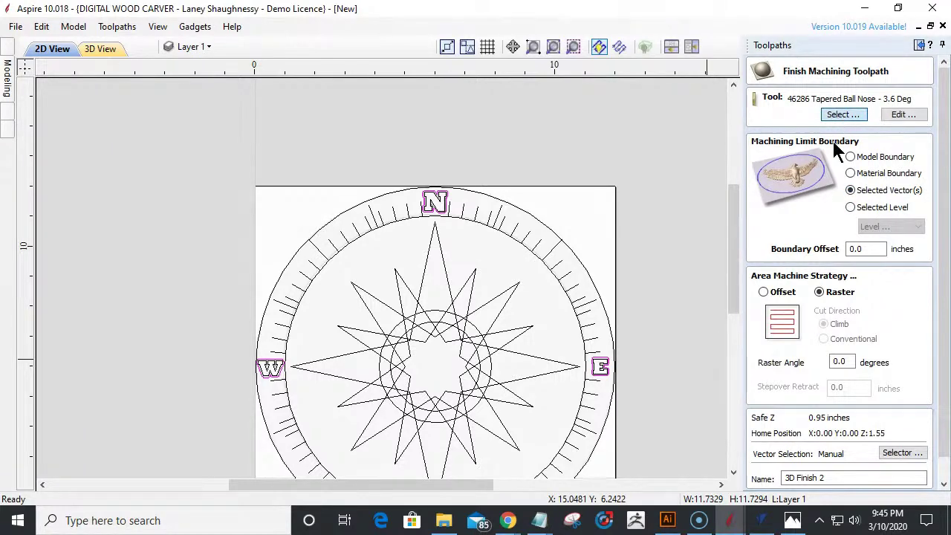
- Assign the Imported library's 6.2 degree tapered ball nose with 0.016 tip, 0.25 inches, to the letter finish toolpath and calculate it
click(842, 114)
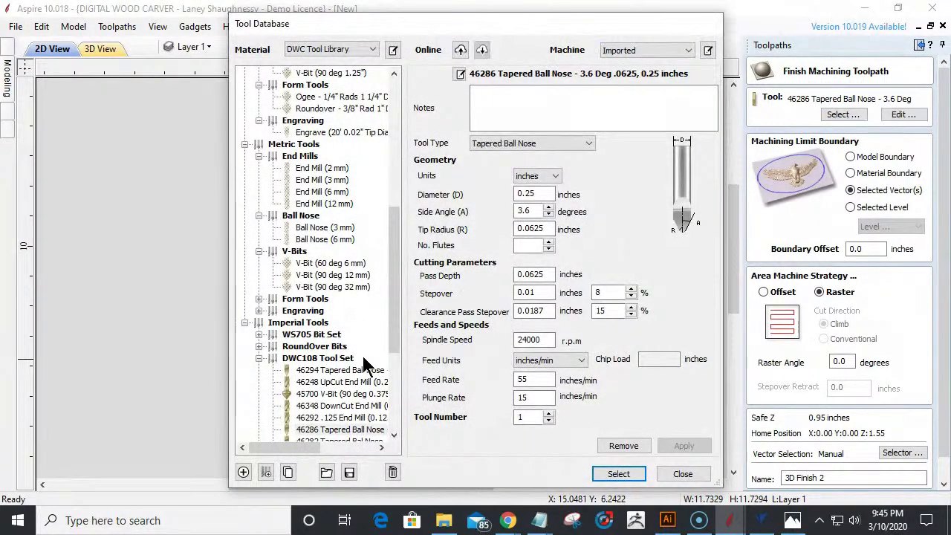
drag(399, 271, 395, 180)
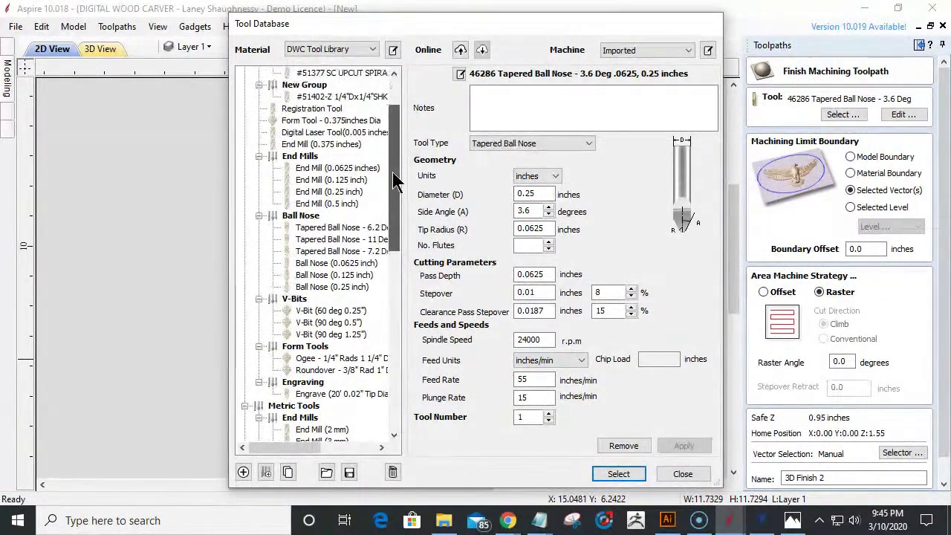
click(356, 227)
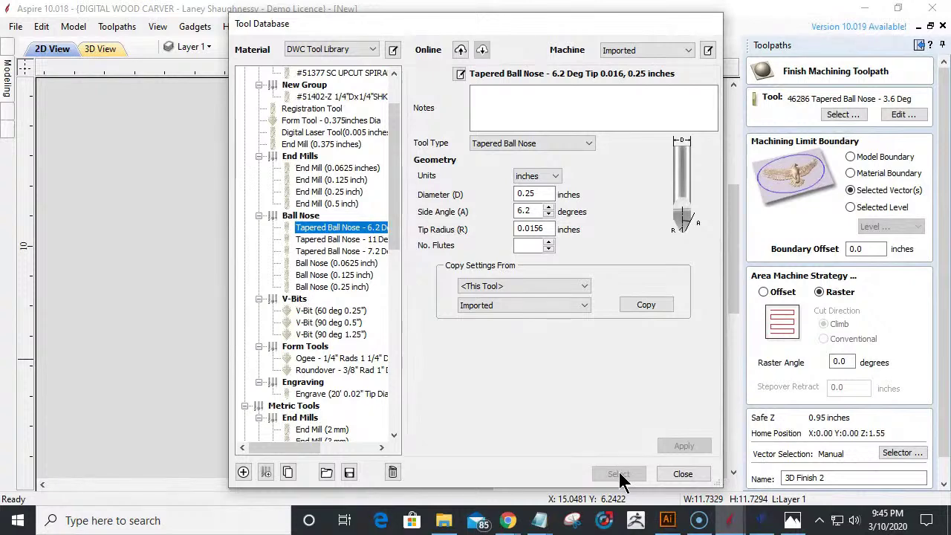
click(521, 286)
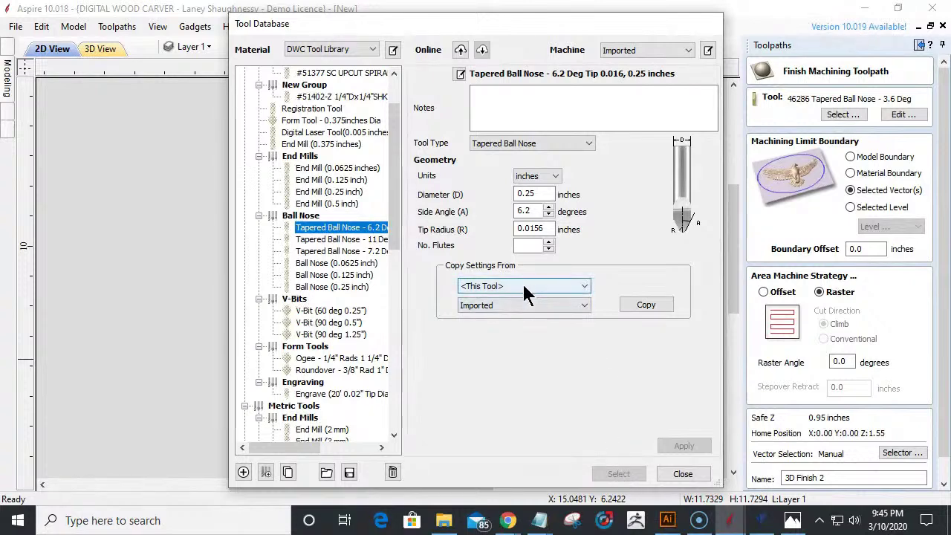
click(368, 49)
click(363, 73)
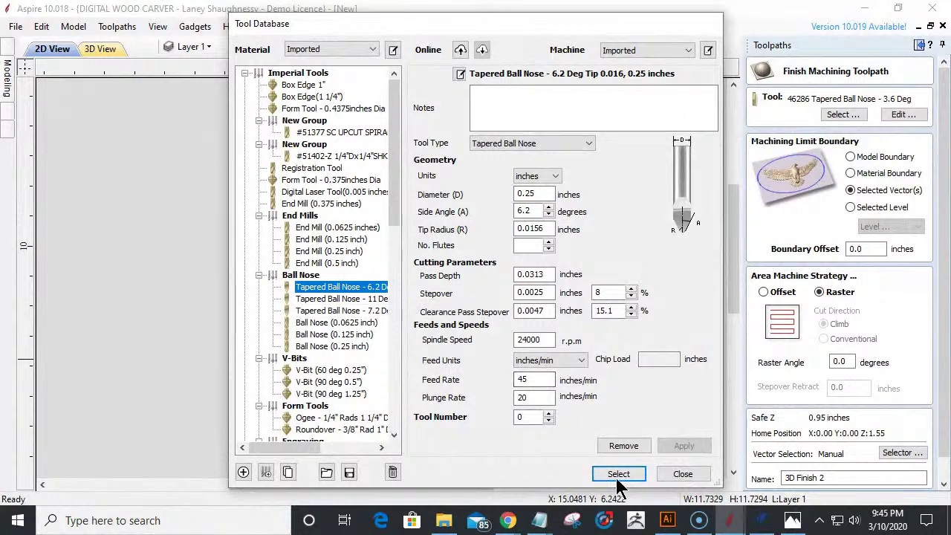
click(618, 474)
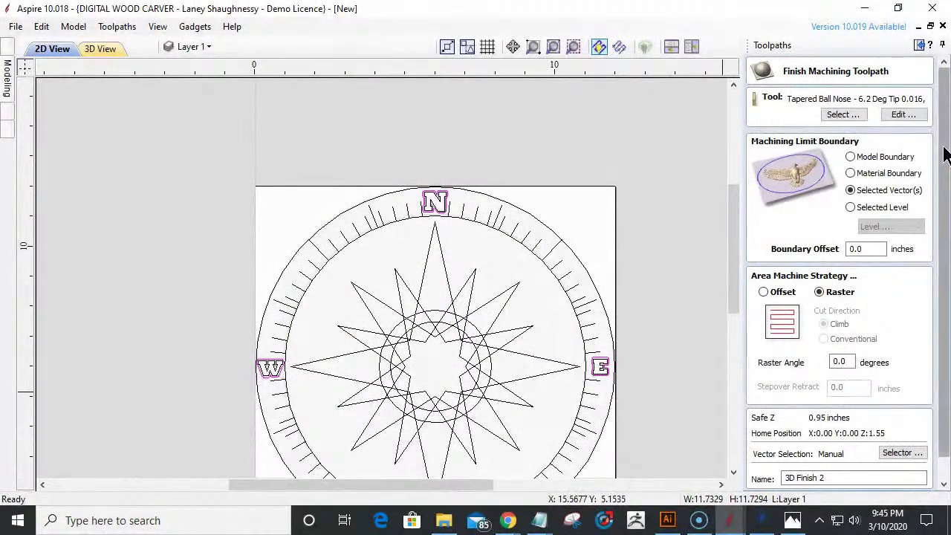
drag(945, 154, 945, 186)
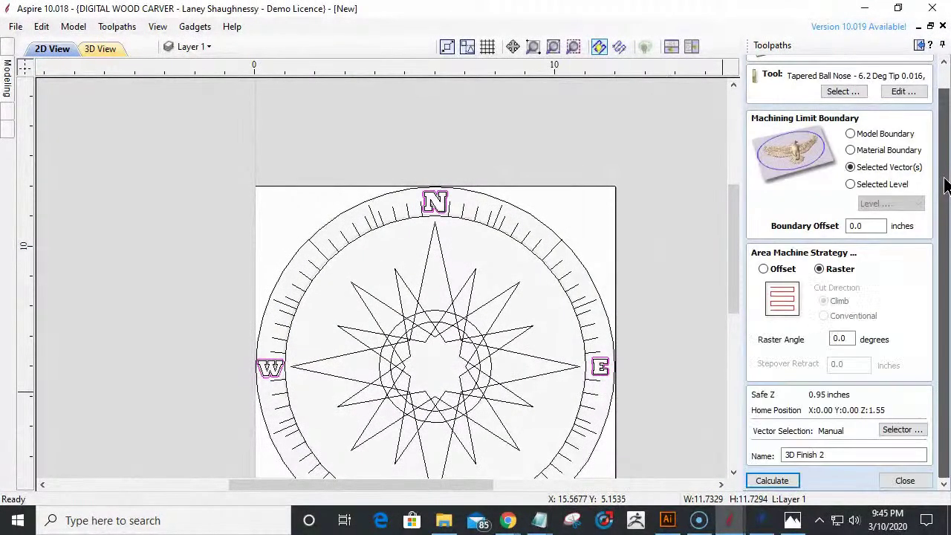
click(752, 483)
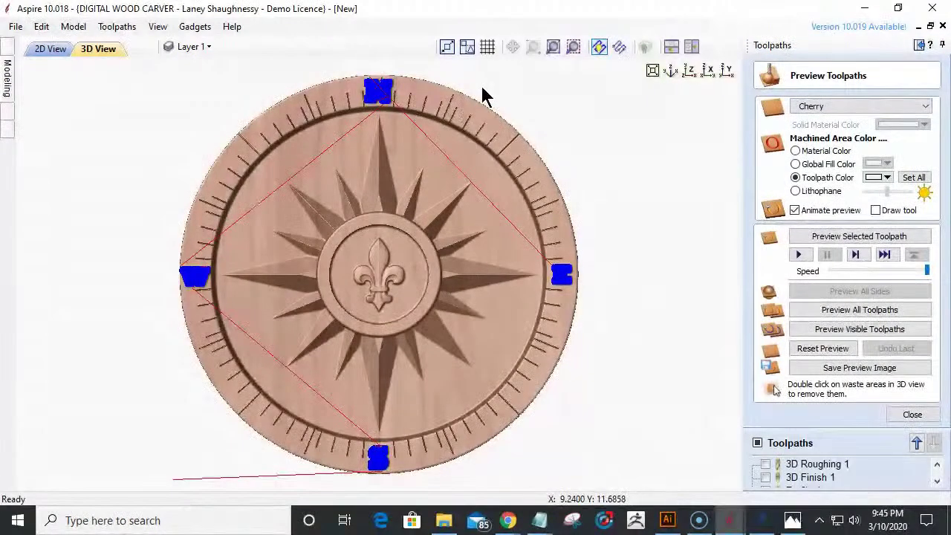
- Recalculate the 3D Finish 2 toolpath with a boundary offset of .0625 inches and preview it on the compass letters
scroll(873, 481, down, 3)
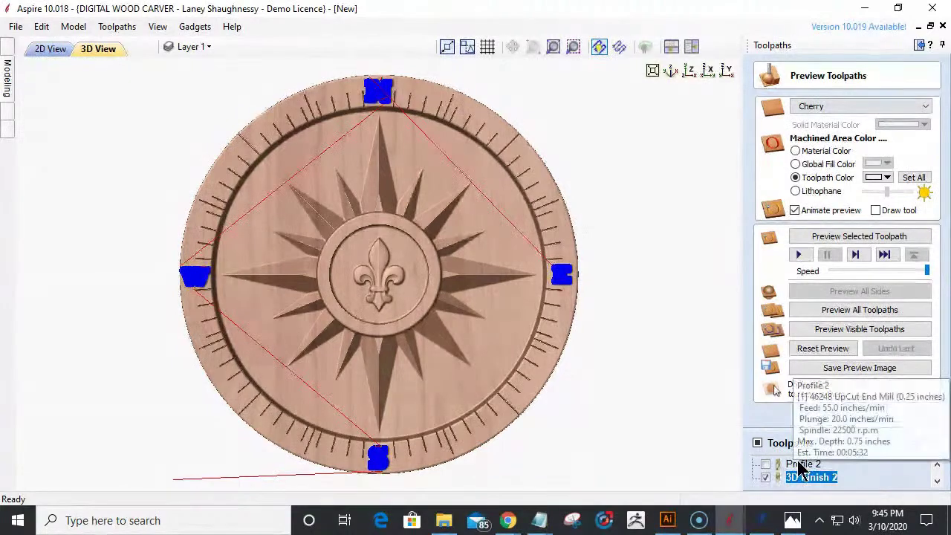
double_click(780, 477)
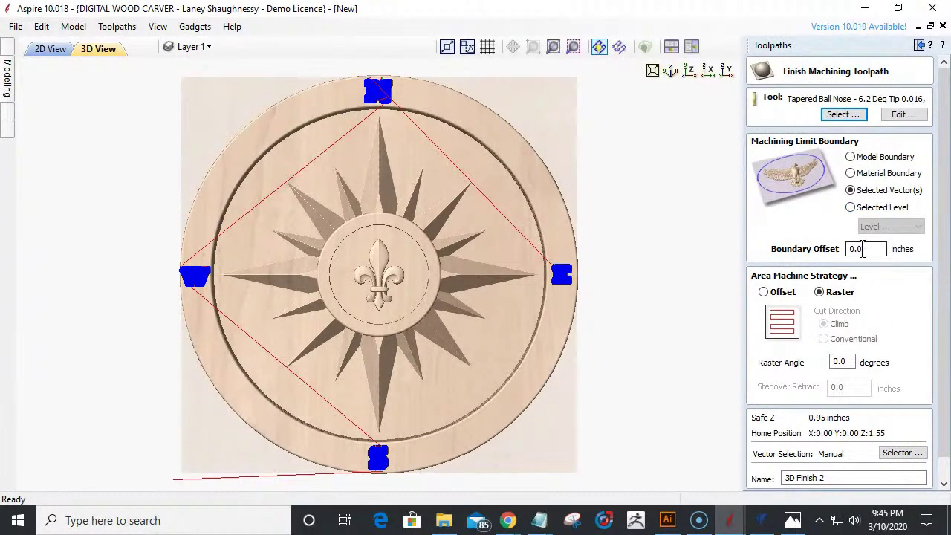
text(.0625)
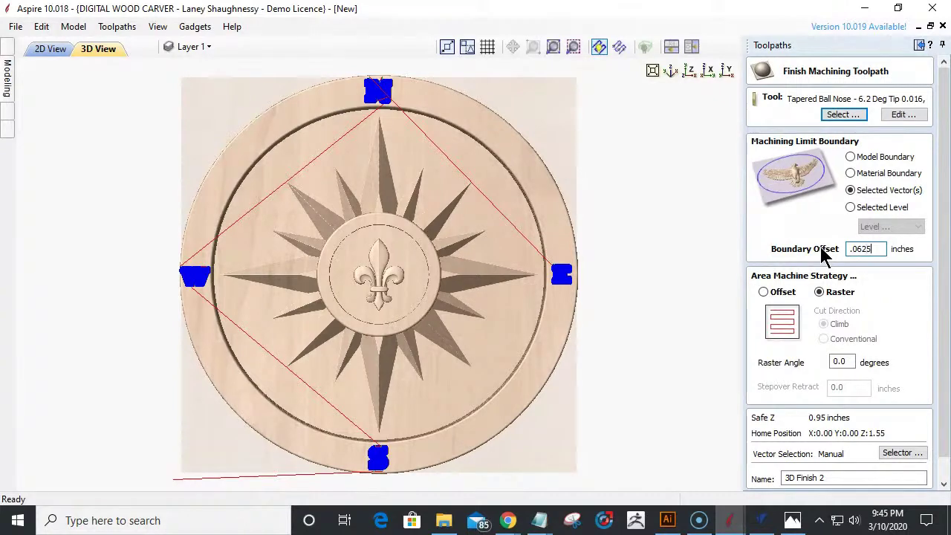
scroll(945, 346, down, 2)
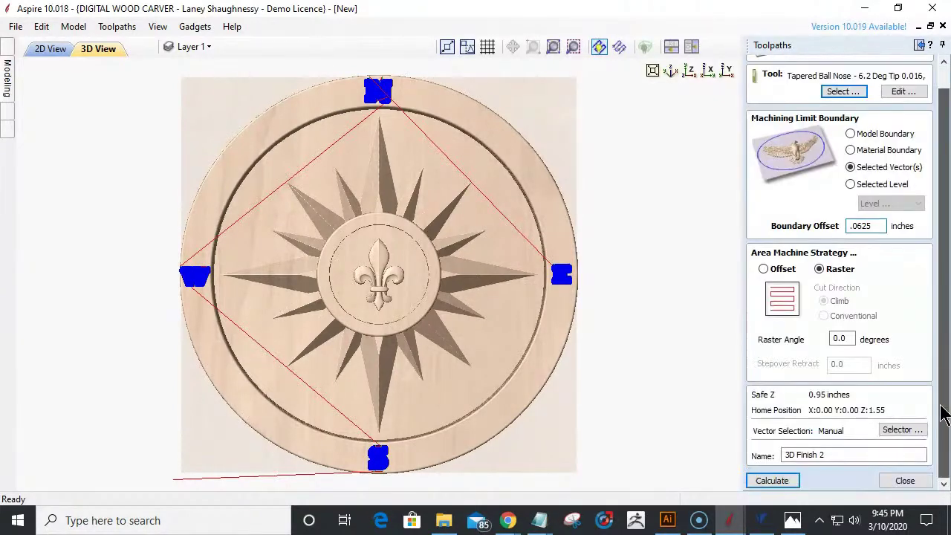
click(766, 480)
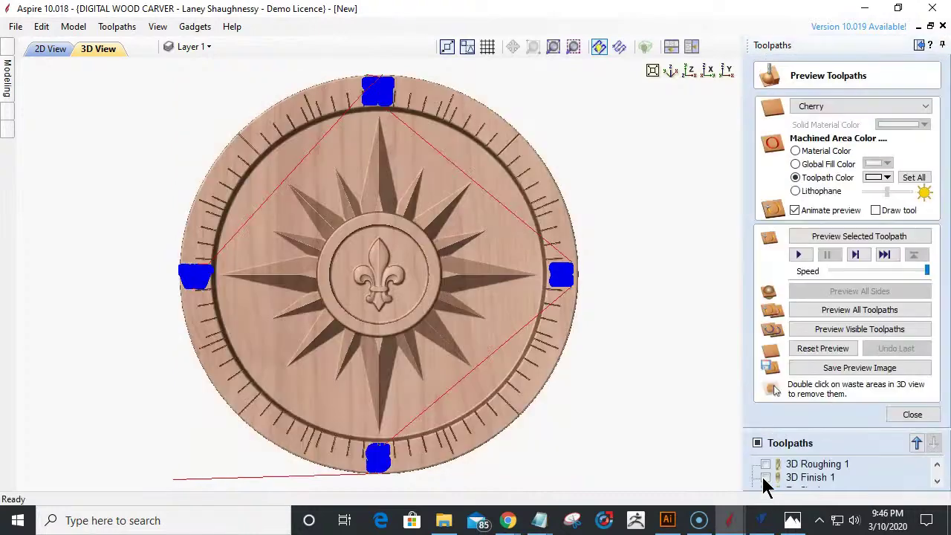
click(859, 236)
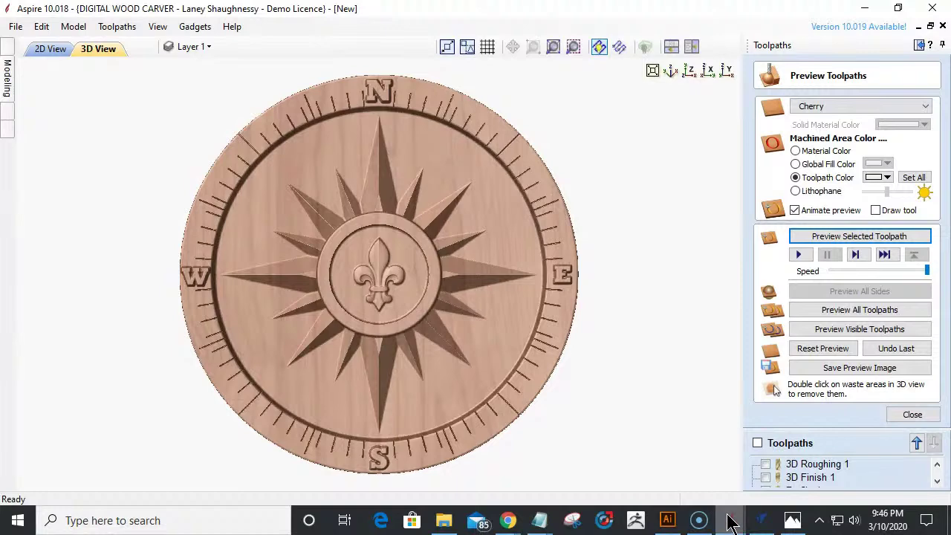
- Save the project as an Aspire file named Compass Rose in the Class File folder on the Desktop
click(15, 26)
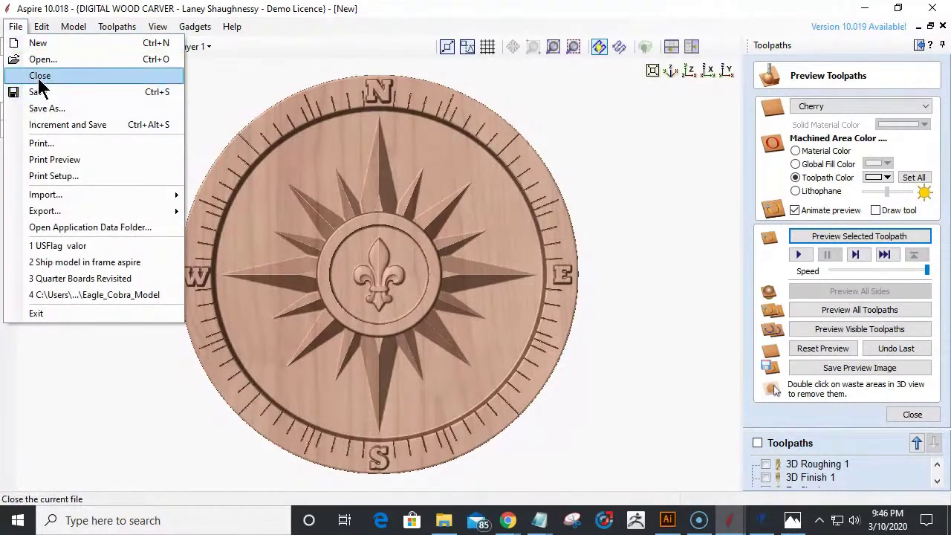
click(42, 109)
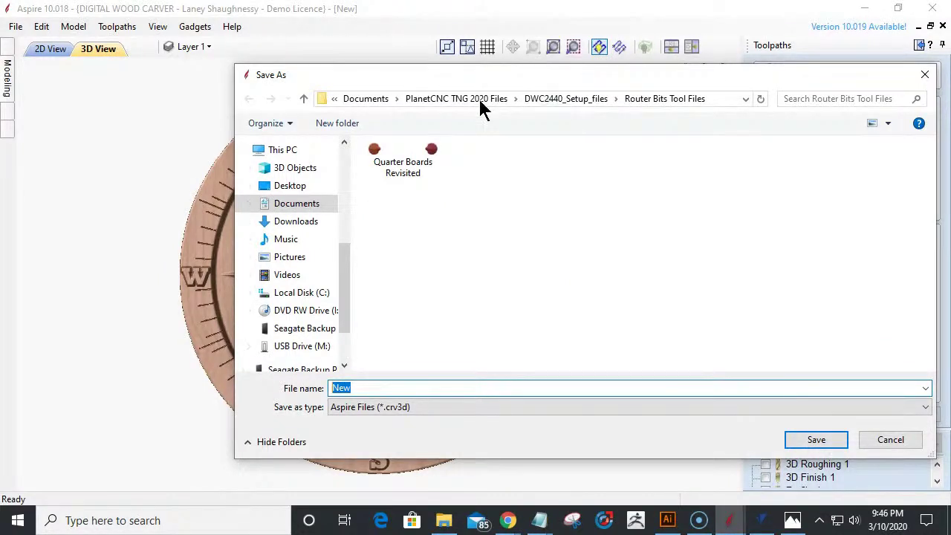
click(289, 185)
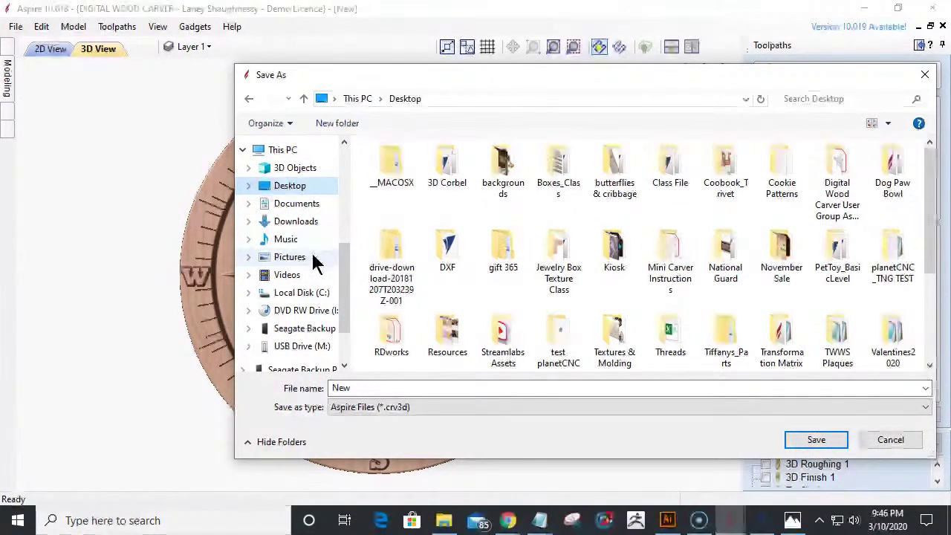
click(684, 171)
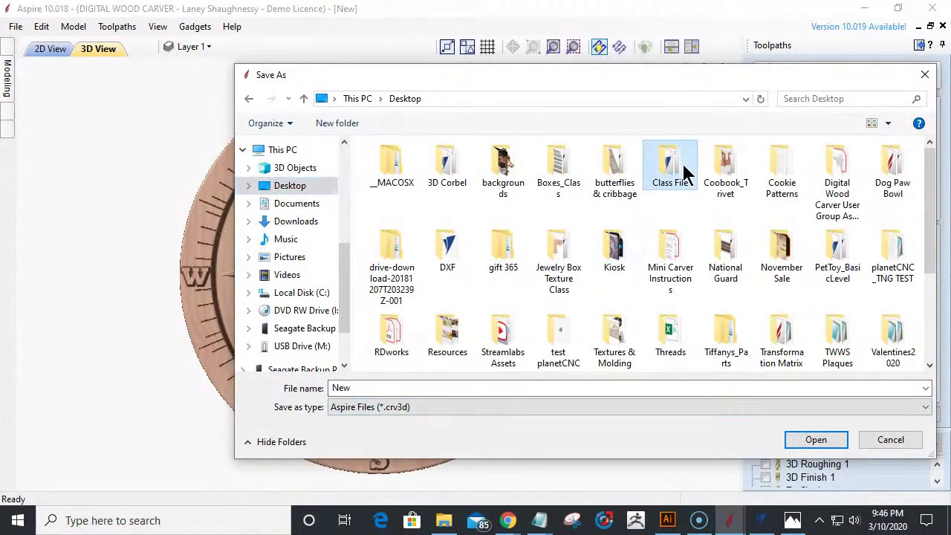
double_click(683, 170)
click(376, 388)
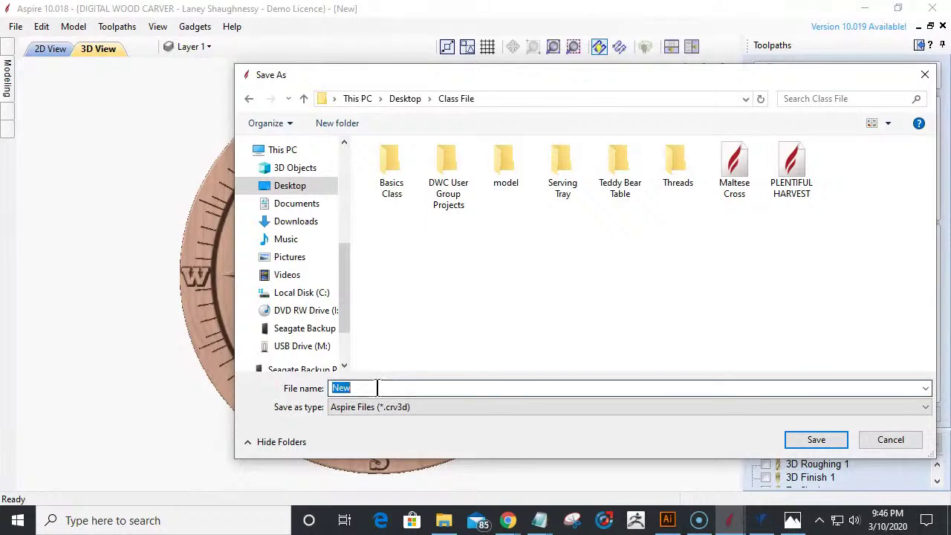
text(Compass Rose)
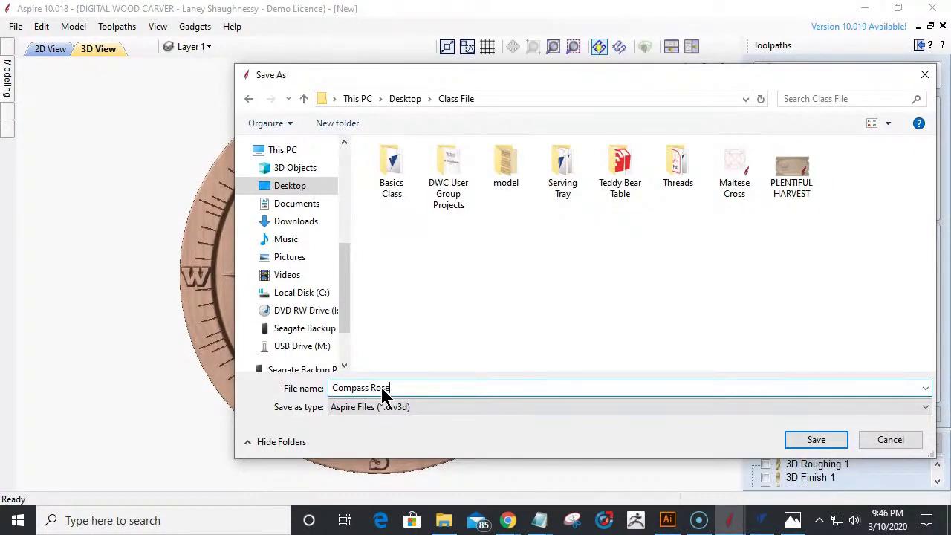
click(816, 439)
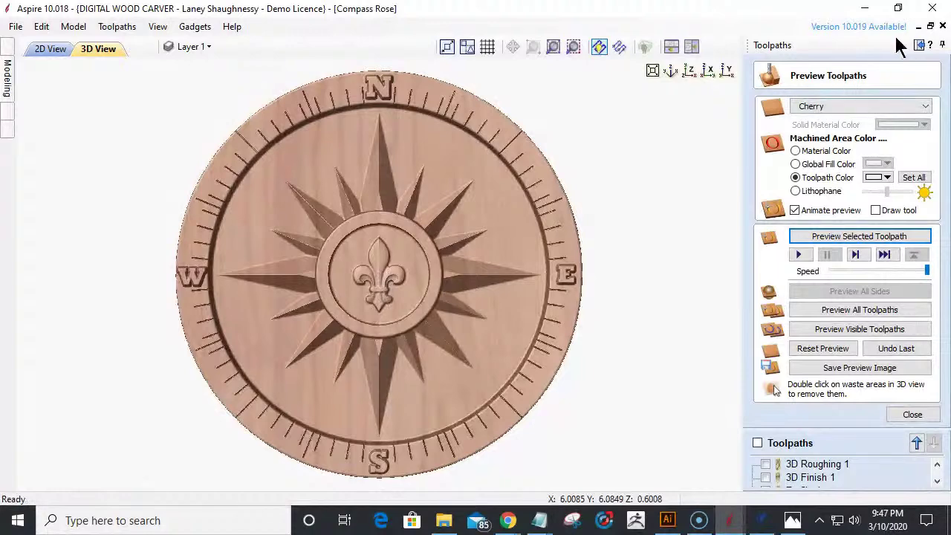
- Close the Compass Rose project and the Aspire session with the two rail sweep model, discarding the sweep model's changes
click(928, 11)
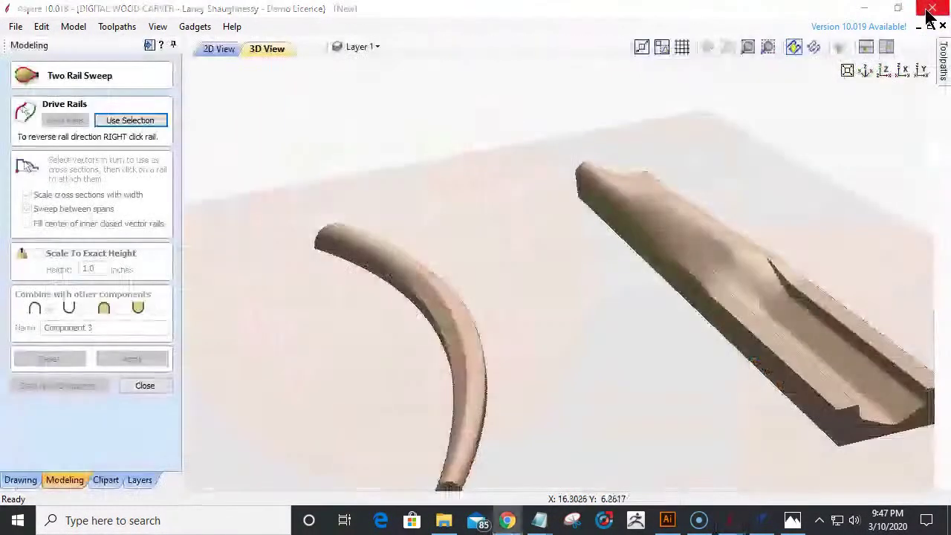
click(932, 9)
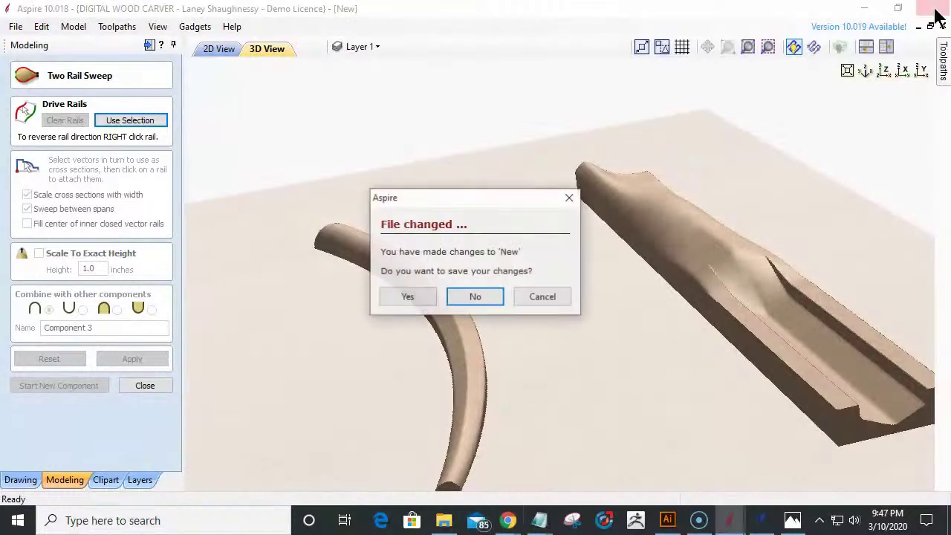
click(477, 296)
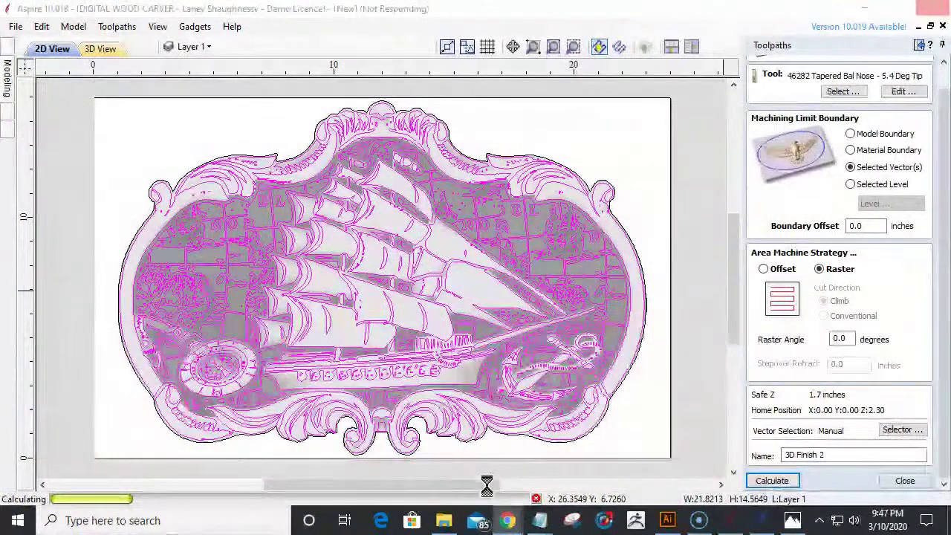
- Switch to VCarve Pro and close it without saving, and close the frozen Aspire session with the framed ship model
click(762, 521)
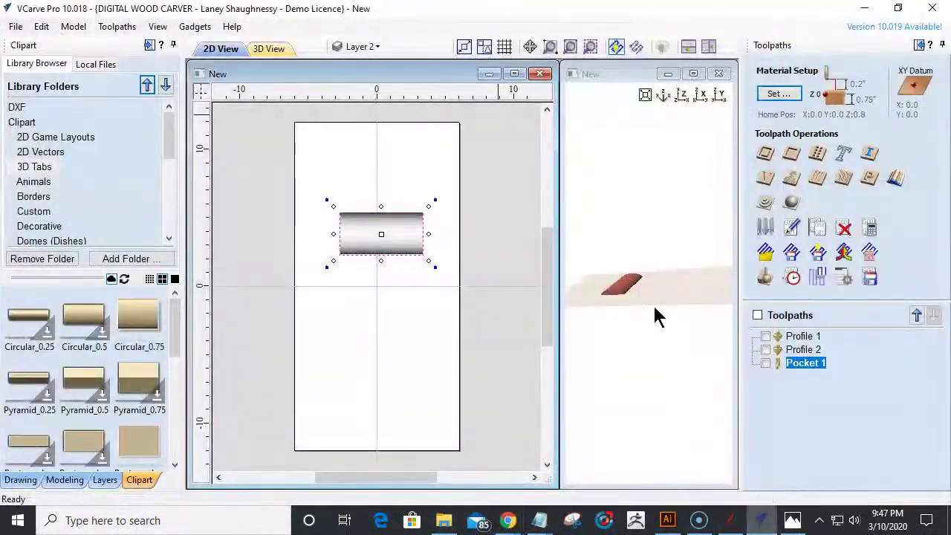
click(930, 10)
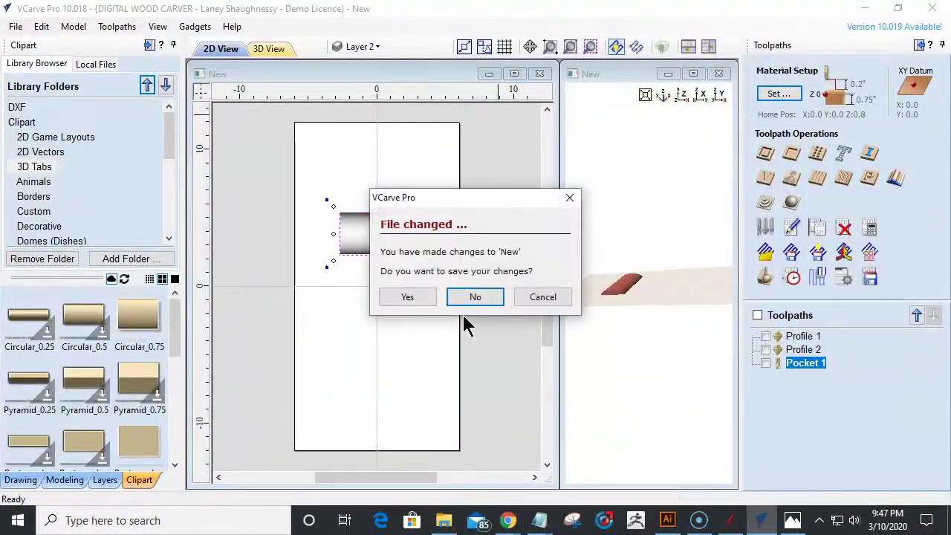
click(475, 297)
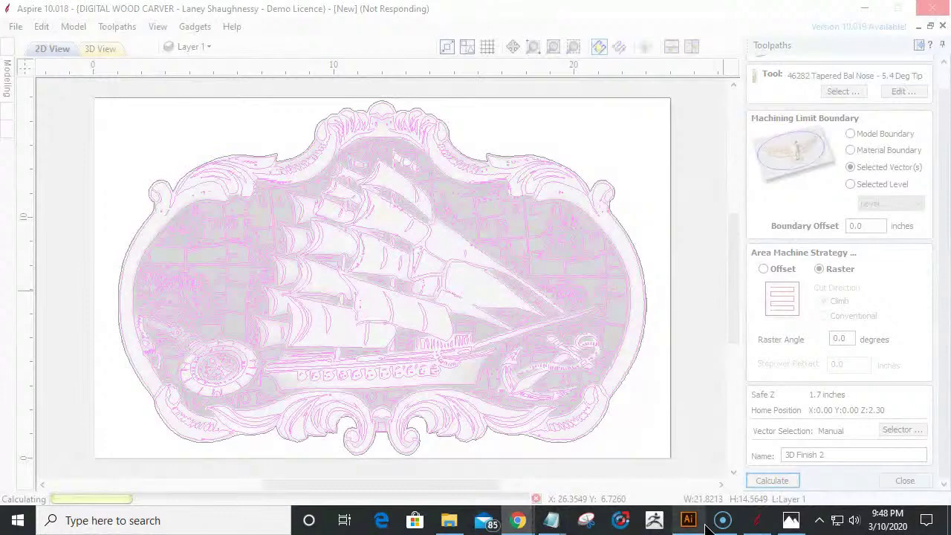
click(931, 13)
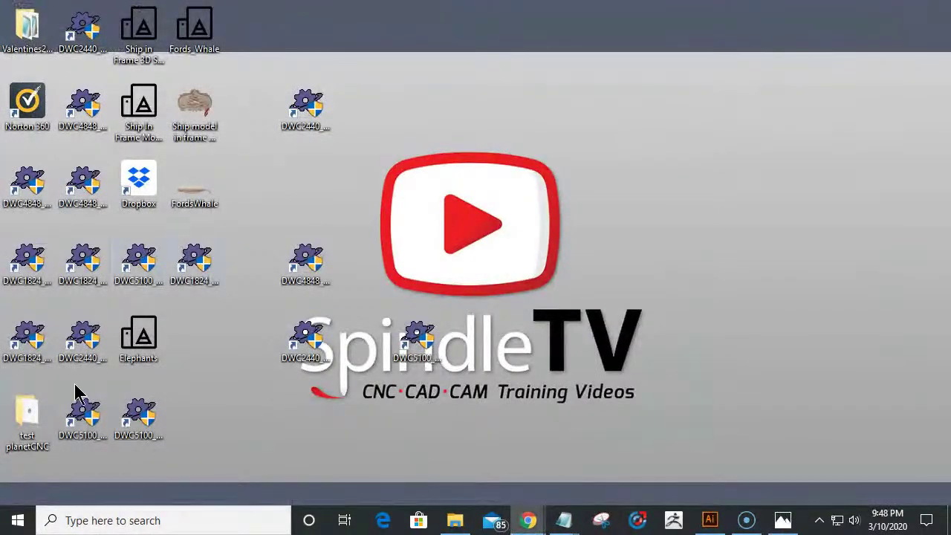
- Launch a fresh session of Aspire 10.0 from the installed Windows programs
click(23, 514)
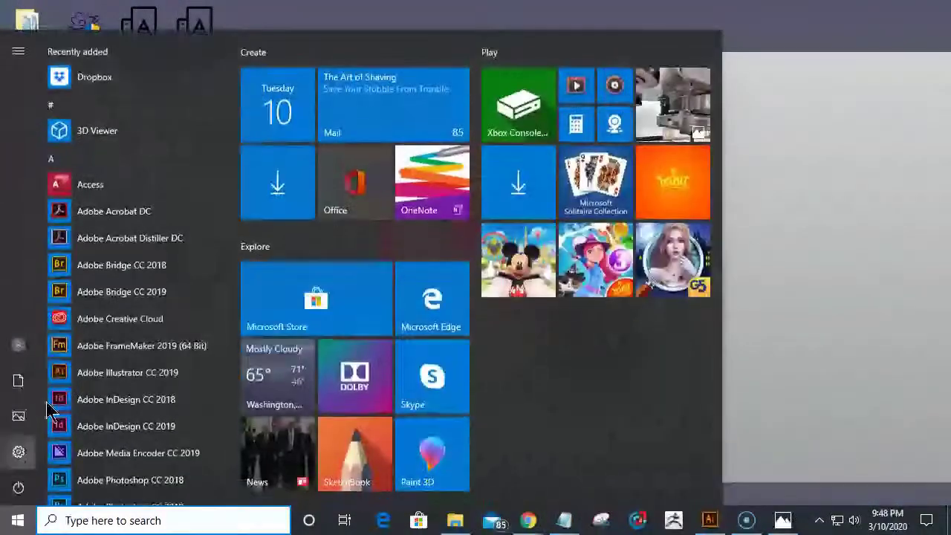
scroll(132, 202, down, 4)
scroll(138, 233, down, 3)
scroll(138, 236, up, 1)
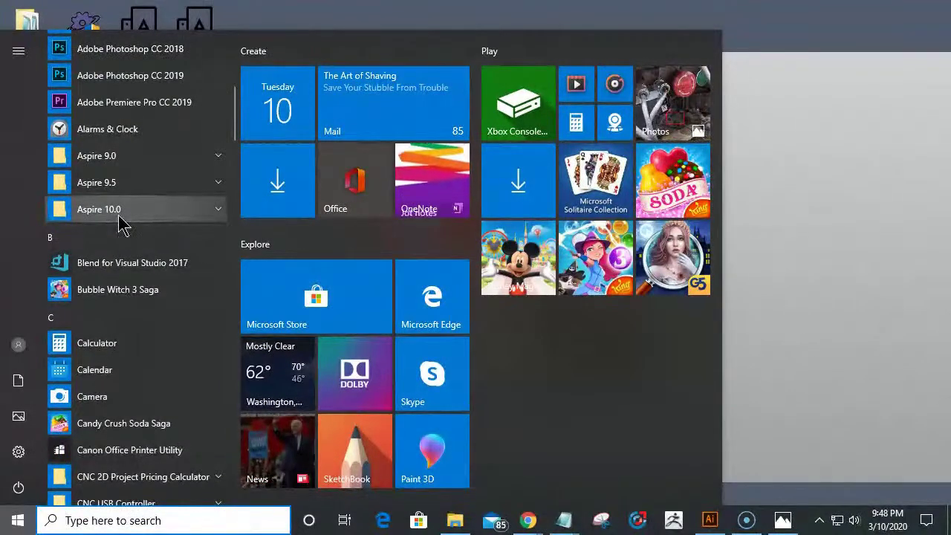
click(120, 216)
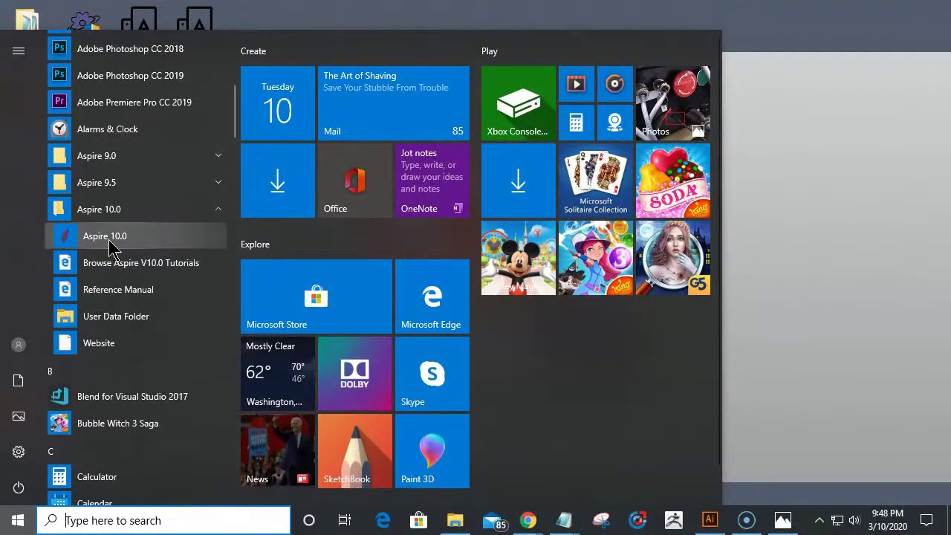
click(104, 235)
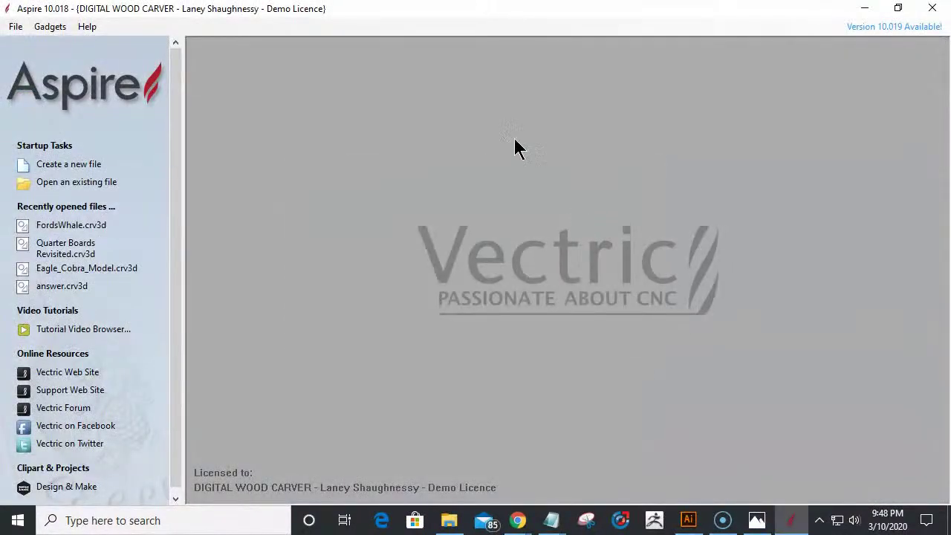
- Create a single-sided job 24 by 15 inches, 1.5 inches thick, with Z zero on the machine bed, and show the modeling tools
click(74, 164)
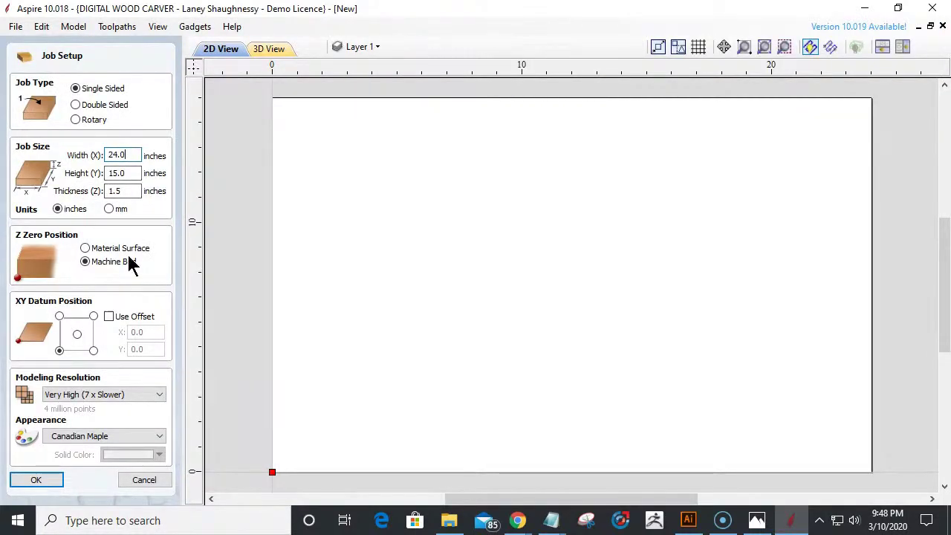
click(46, 480)
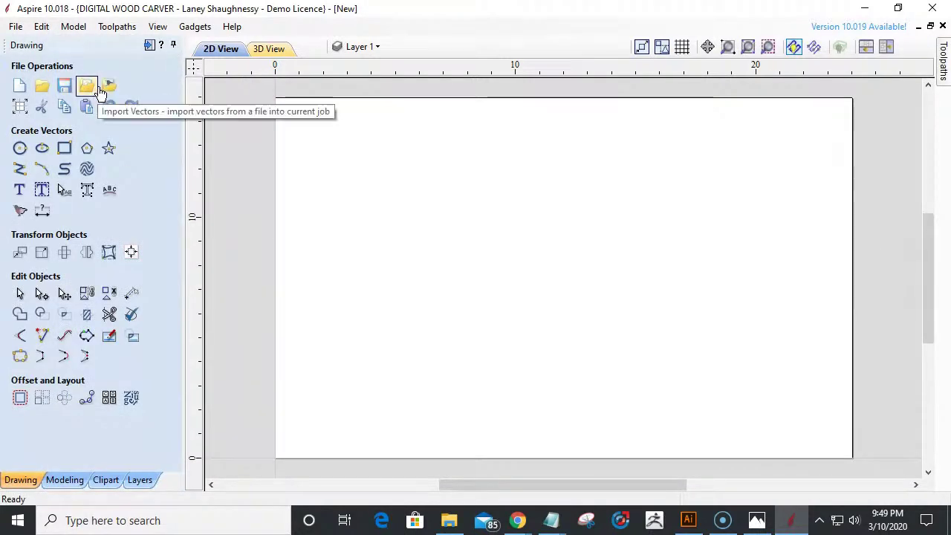
click(63, 479)
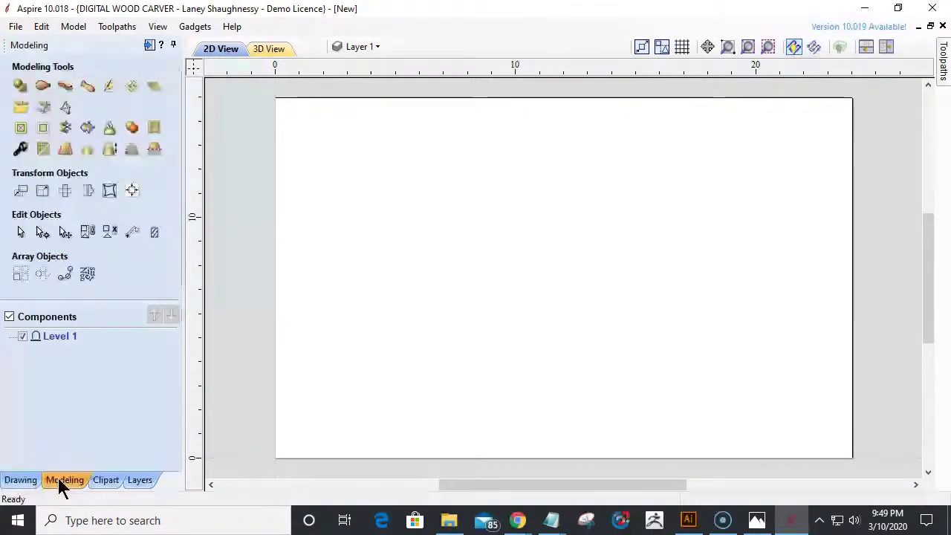
- Import the 3D model Ship In Frame Model_Repaired from the Desktop folder
click(21, 108)
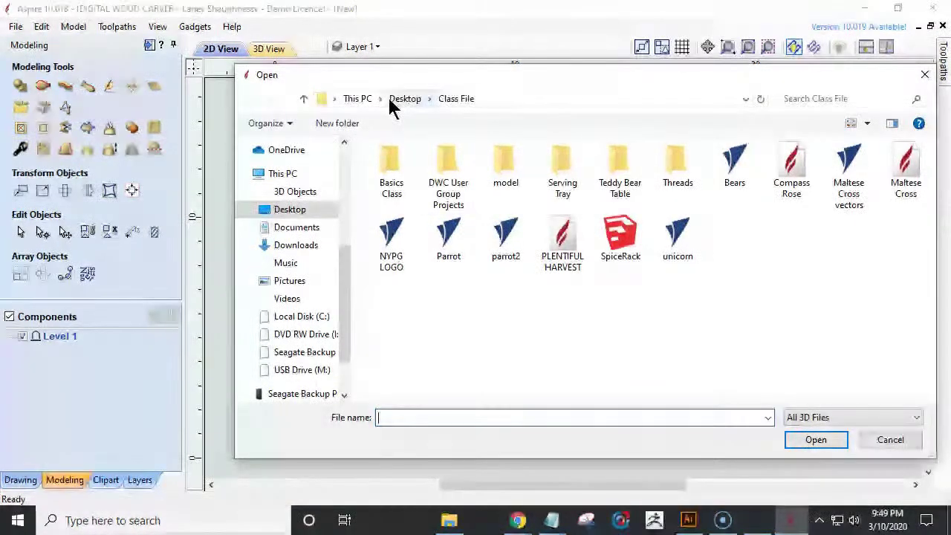
click(404, 98)
scroll(520, 297, down, 5)
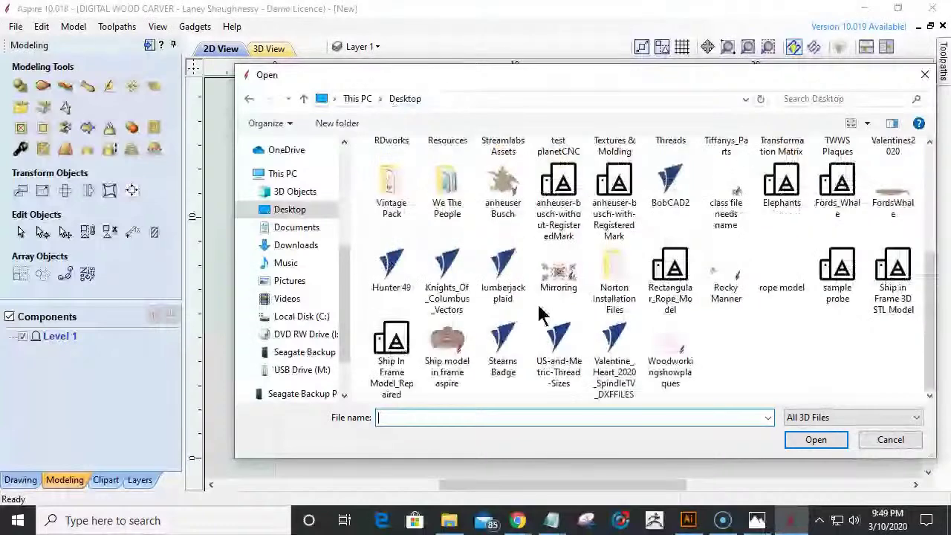
double_click(391, 340)
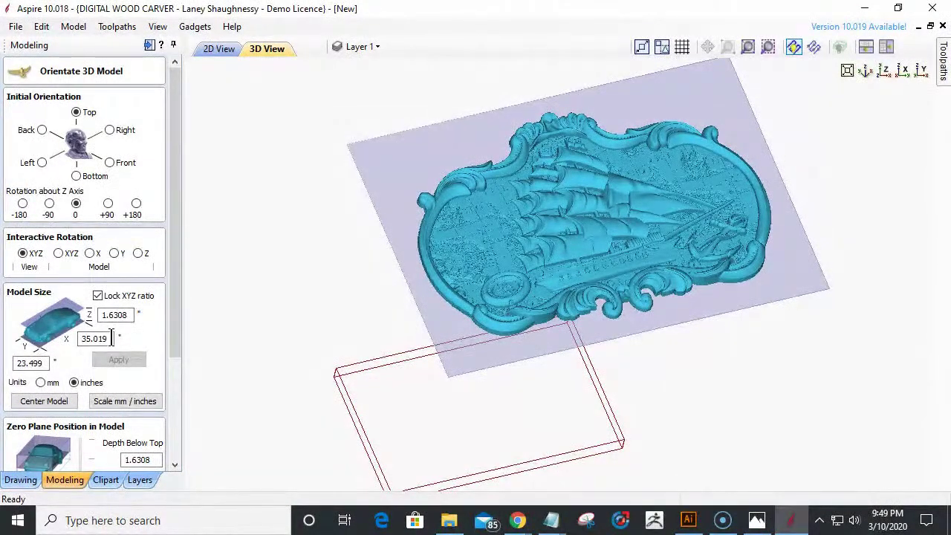
- Scale the imported ship model to 18 inches in X with the XYZ ratio locked, and center it in the material
drag(112, 338, 43, 340)
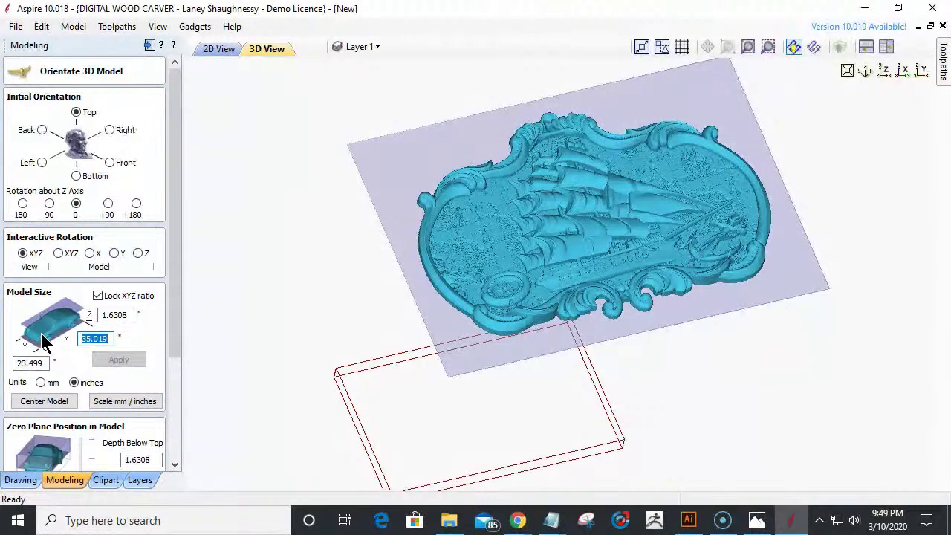
text(2)
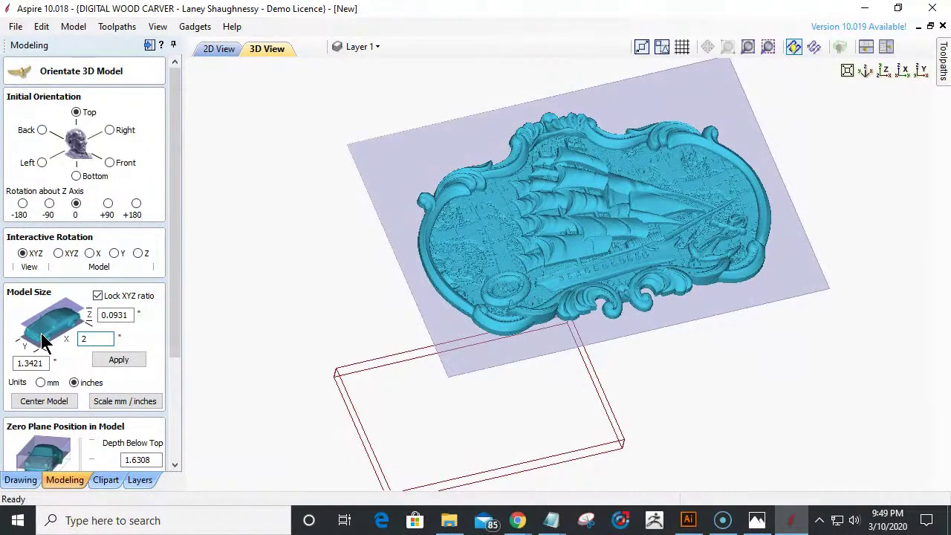
text(18)
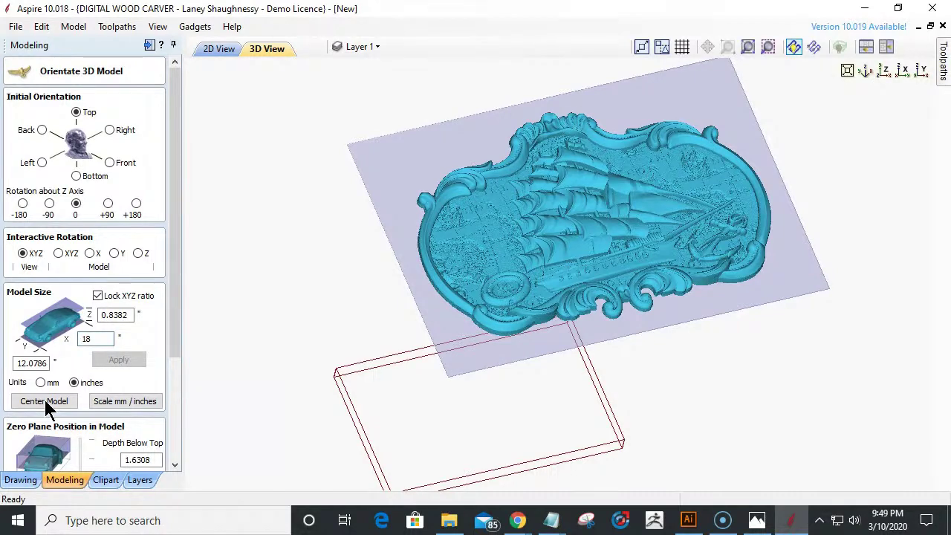
click(45, 400)
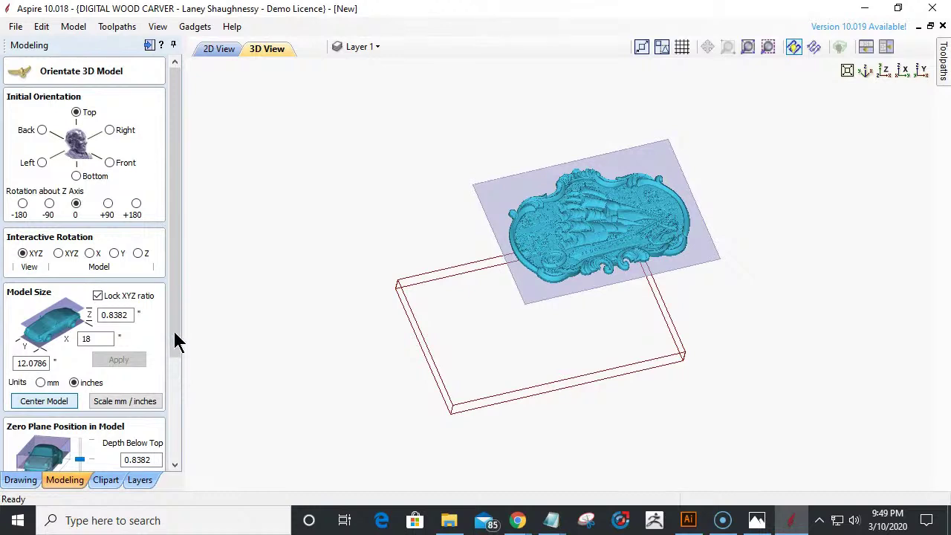
- Lower the zero plane to the model's base, 0.8382 inches below its top, and accept the model orientation
drag(178, 343, 156, 501)
drag(79, 314, 74, 378)
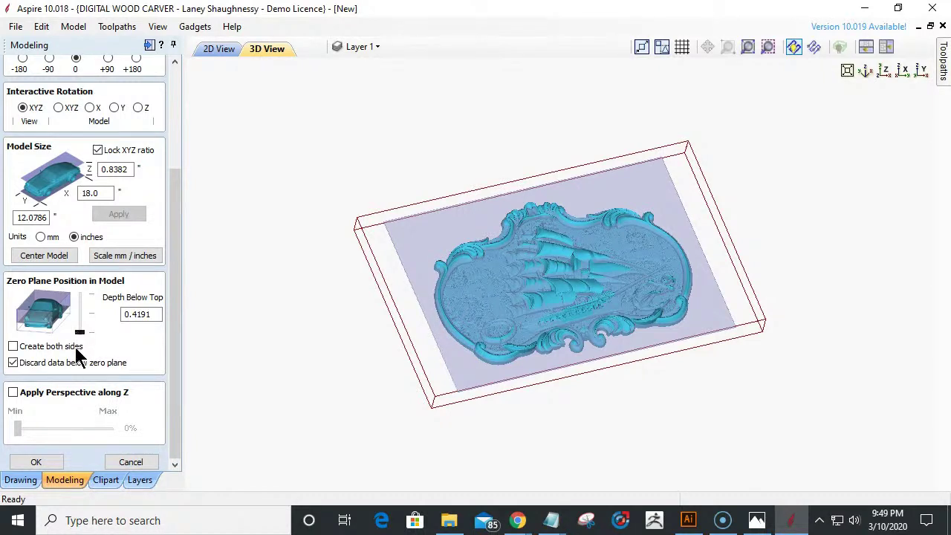
click(35, 462)
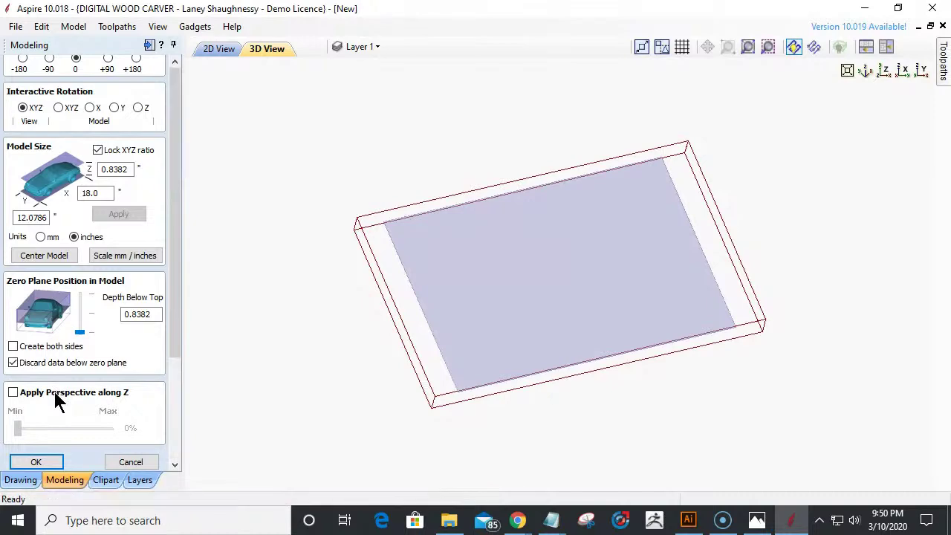
- Switch to the toolpath layout in 2D, then create a boundary vector around the ship component and select that outline
click(149, 46)
click(39, 49)
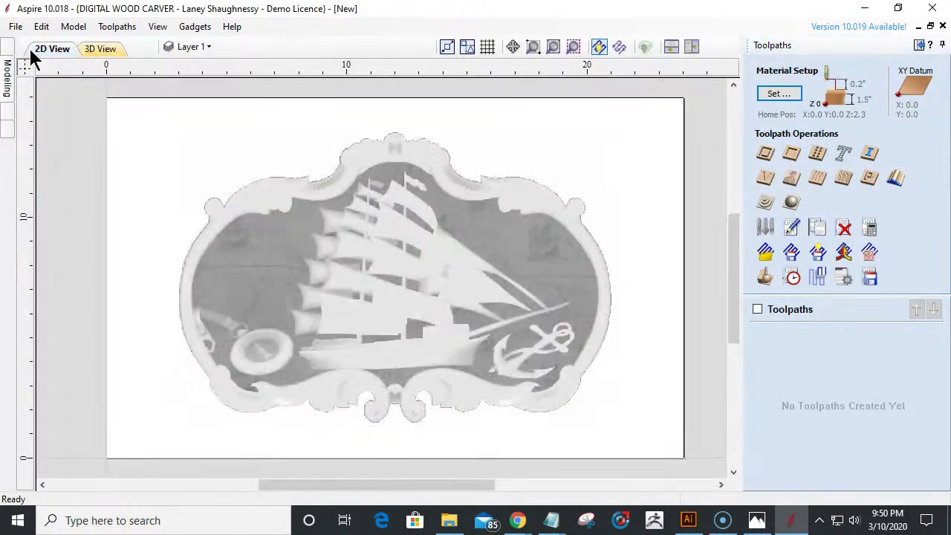
mouse_move(9, 78)
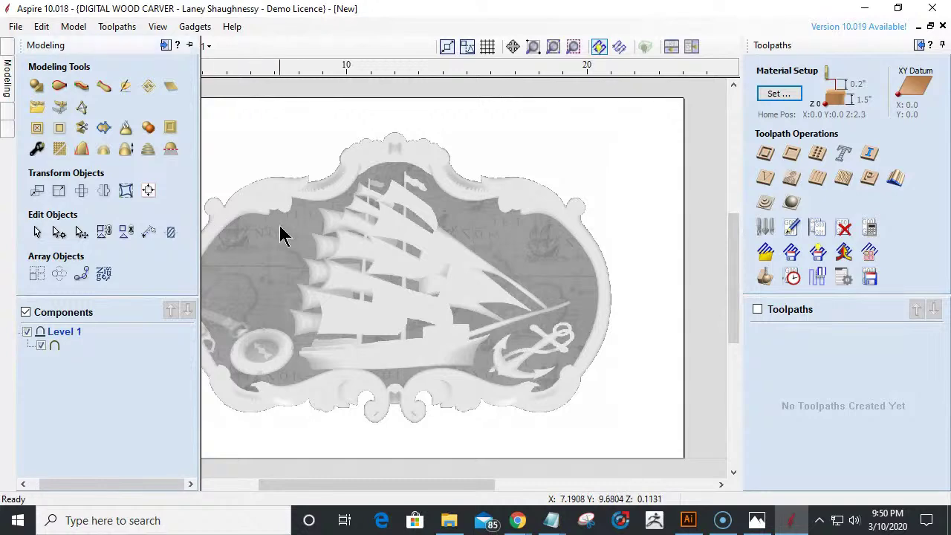
click(282, 233)
click(106, 133)
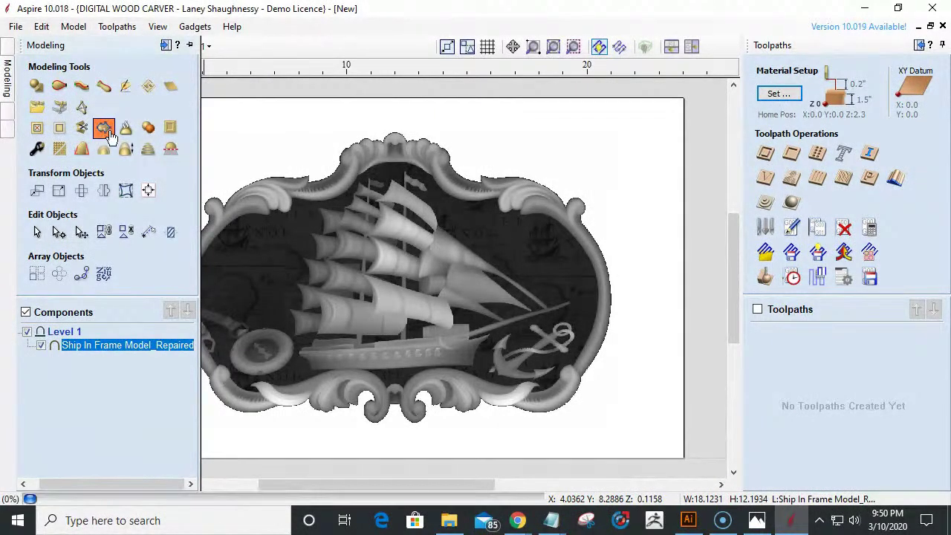
click(350, 153)
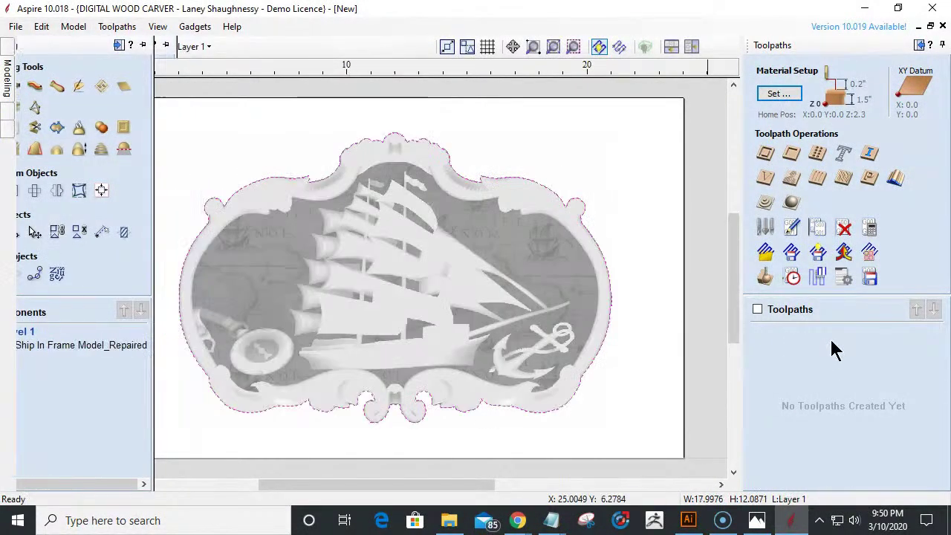
- Start a 3D finish machining toolpath and pick the 46294 Tapered Ball Nose from the DWC108 Tool Set
click(790, 202)
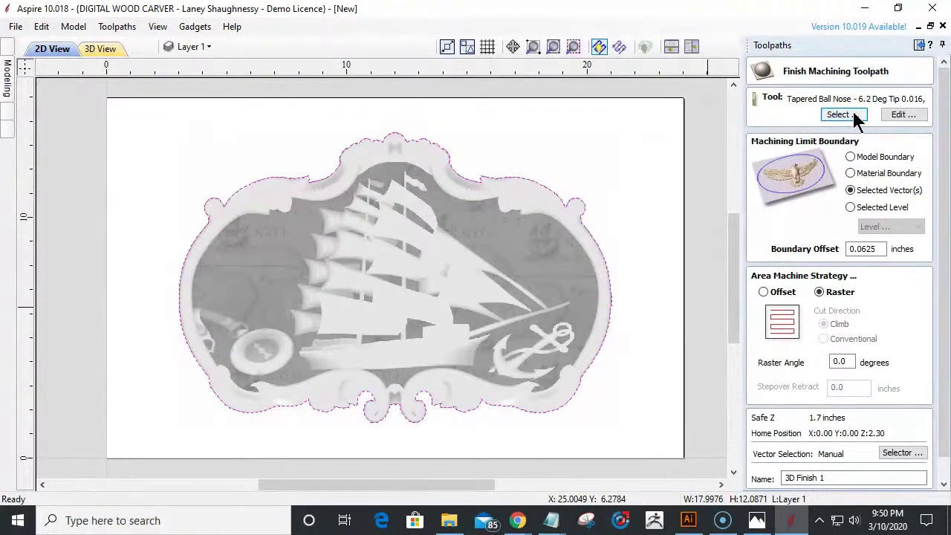
click(839, 114)
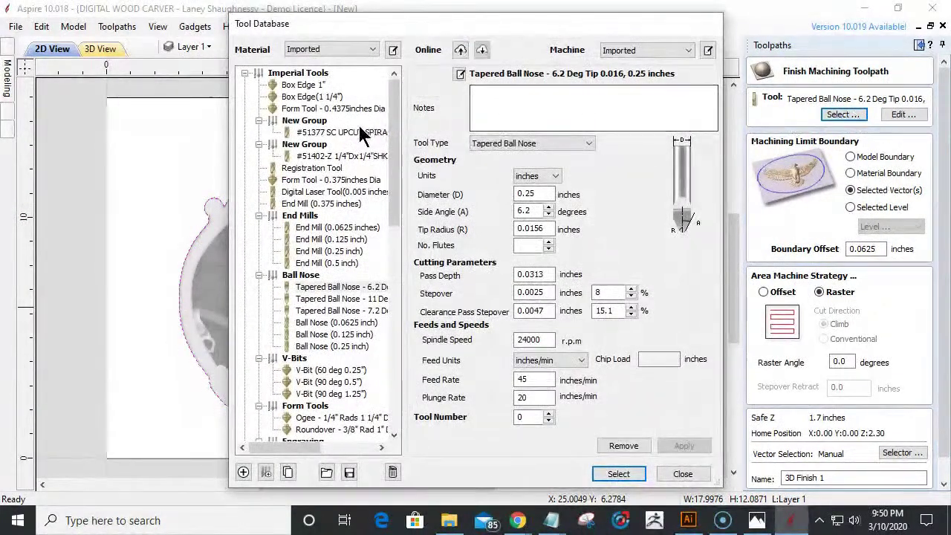
scroll(334, 357, down, 10)
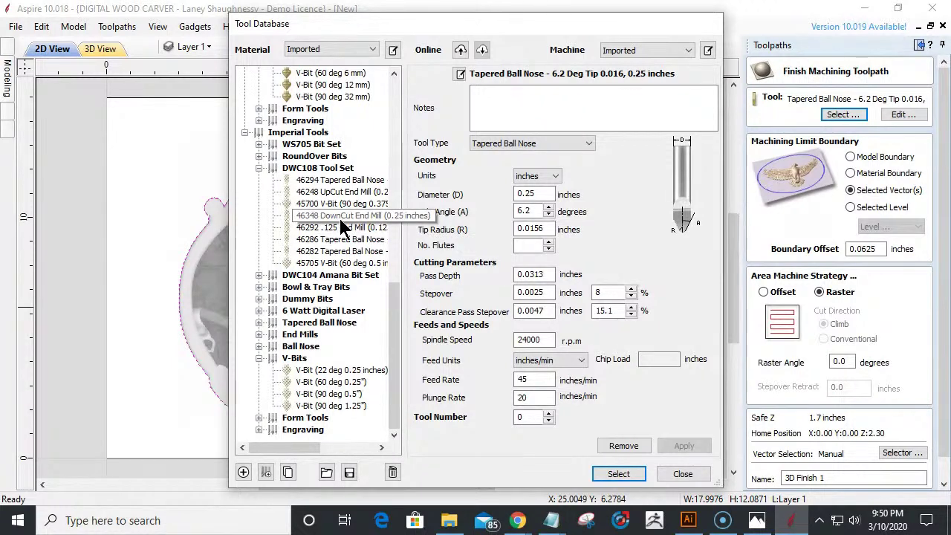
click(340, 182)
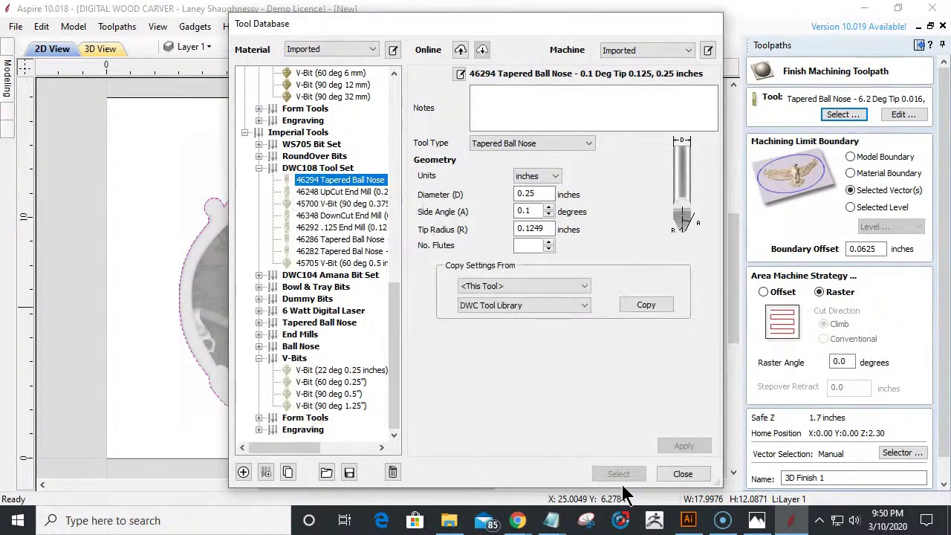